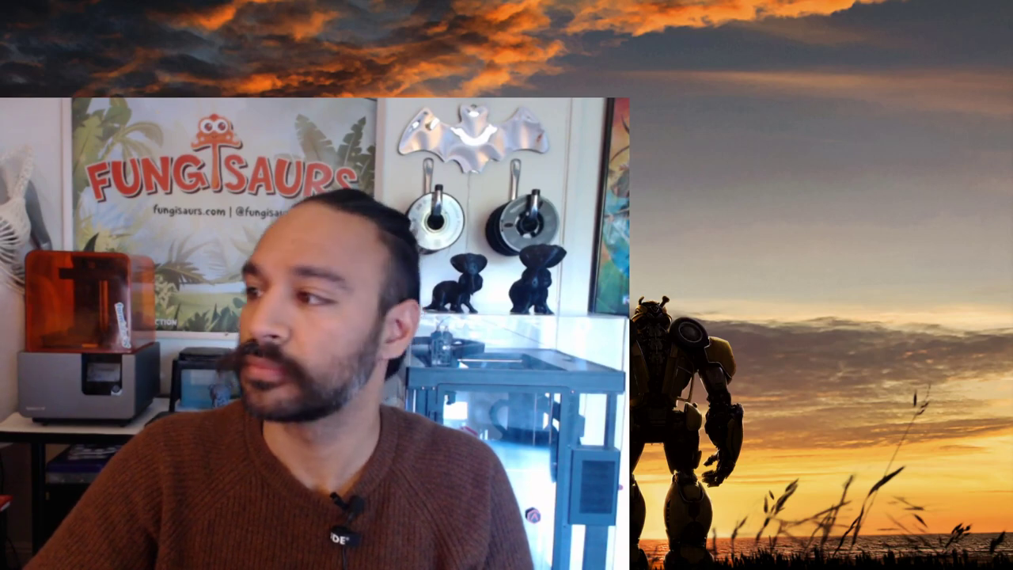
# Step: Bring up the browser with the Pixologic presenter page, the presenter's portfolio site and the Pixologic Twitch channel
pyautogui.moveTo(1012, 85); pyautogui.dragTo(1012, 62)
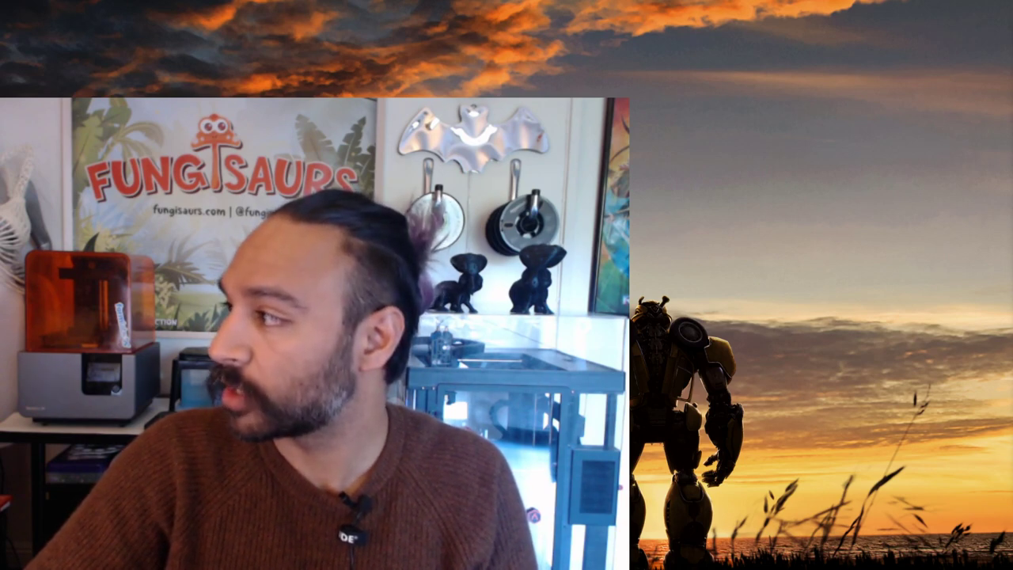
pyautogui.moveTo(1012, 118); pyautogui.dragTo(660, 1)
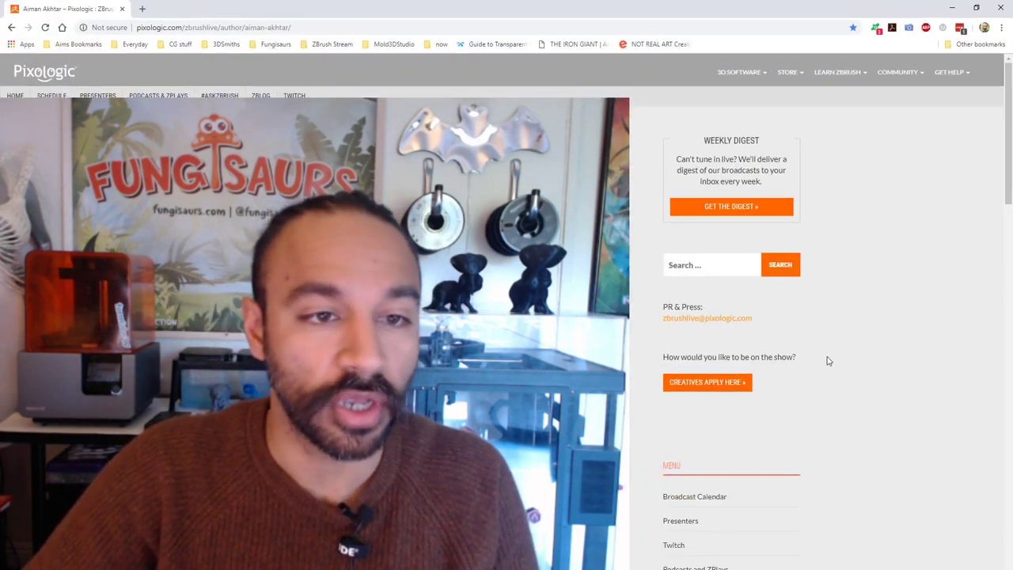
pyautogui.moveTo(1012, 55); pyautogui.dragTo(273, 9)
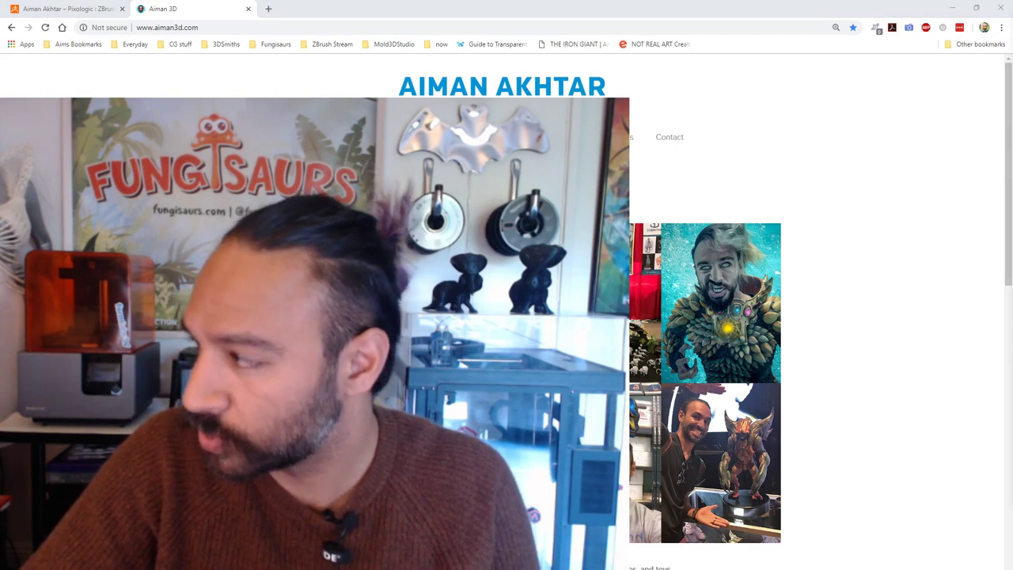
pyautogui.moveTo(1012, 8); pyautogui.dragTo(665, 5)
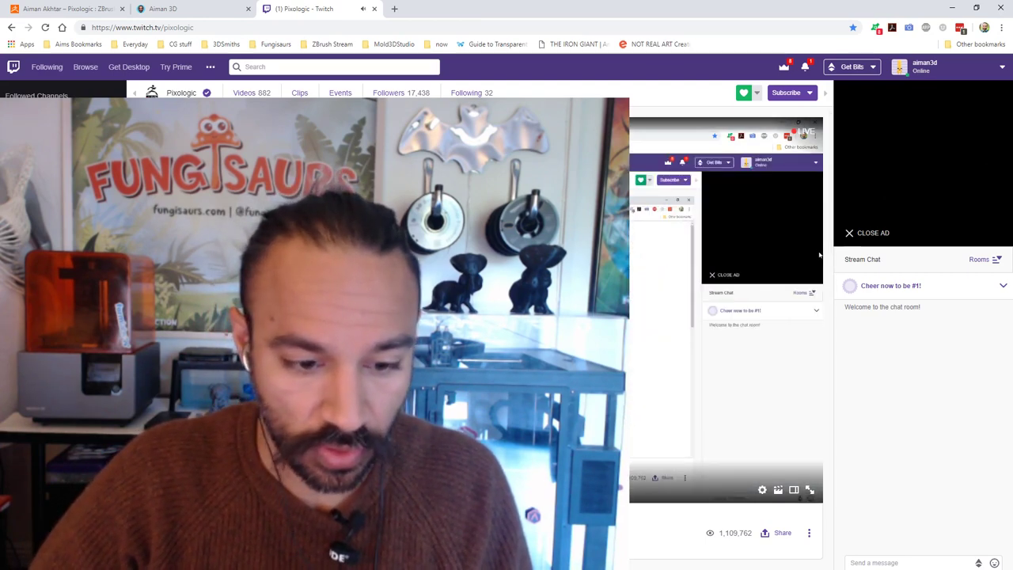
# Step: Post the message "Hi anyone and everyone :)" in the Pixologic channel's stream chat on Twitch
pyautogui.click(895, 561)
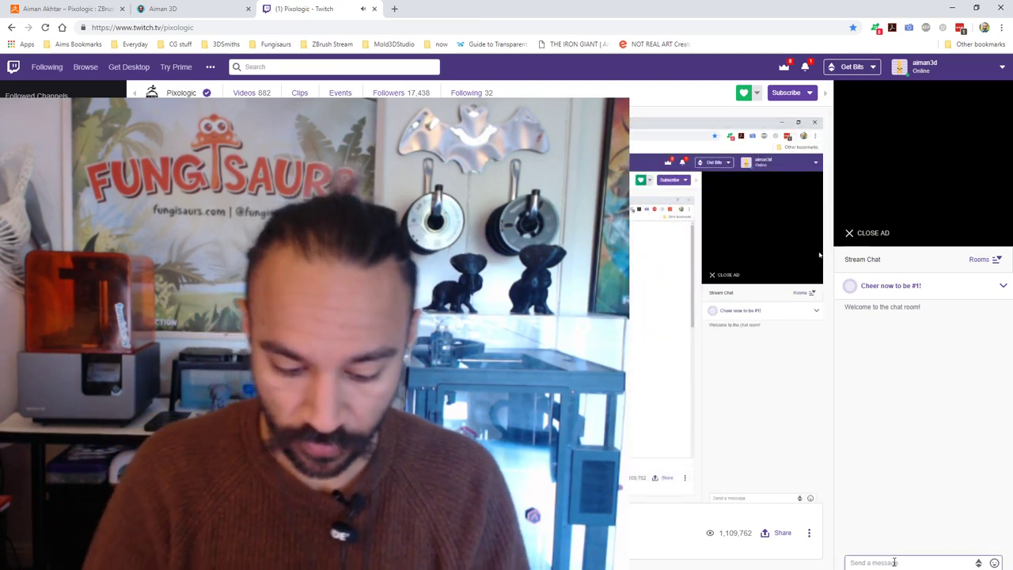
pyautogui.write('Hi')
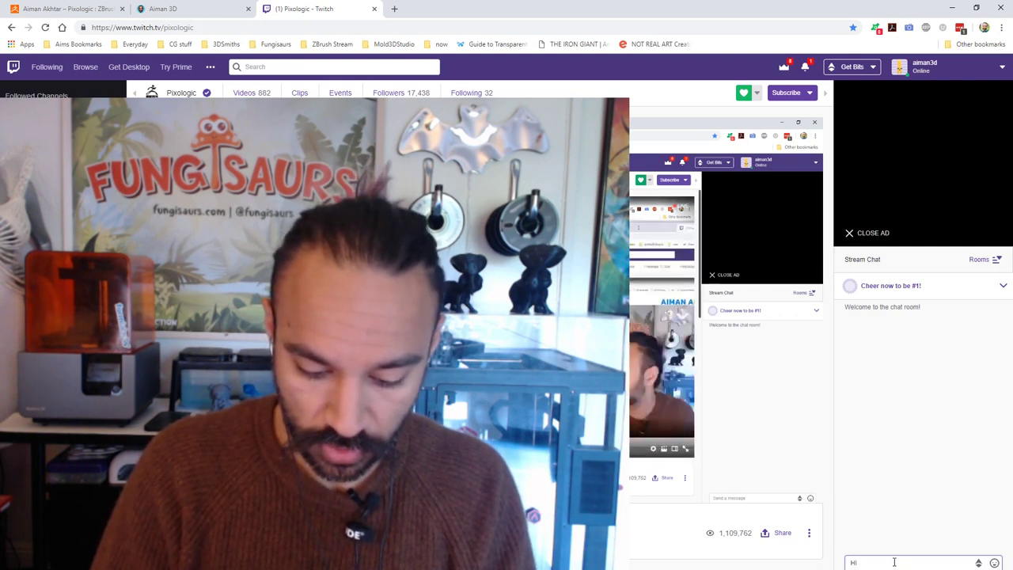
pyautogui.write(' anyone and ev')
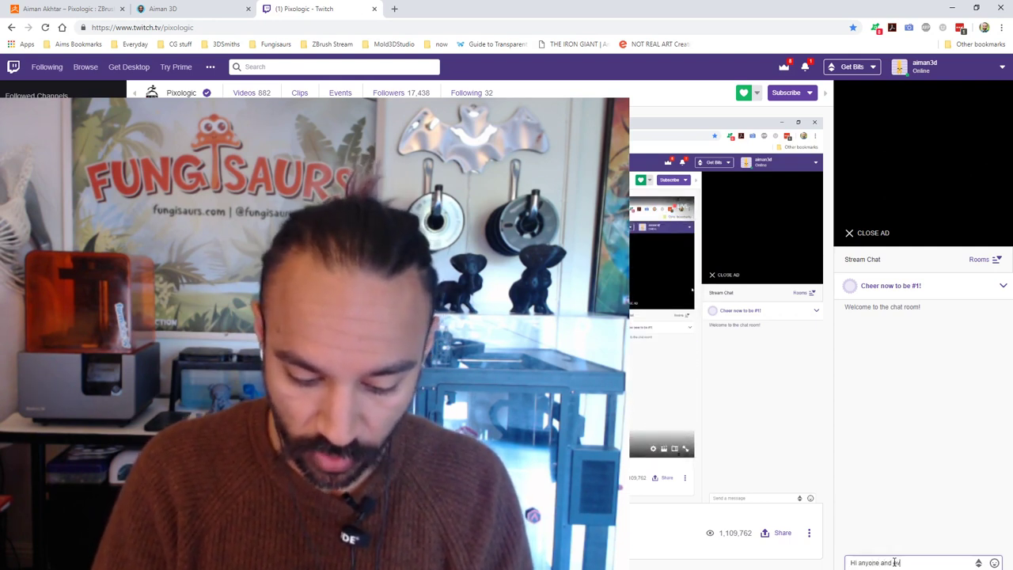
pyautogui.write('eryone :)')
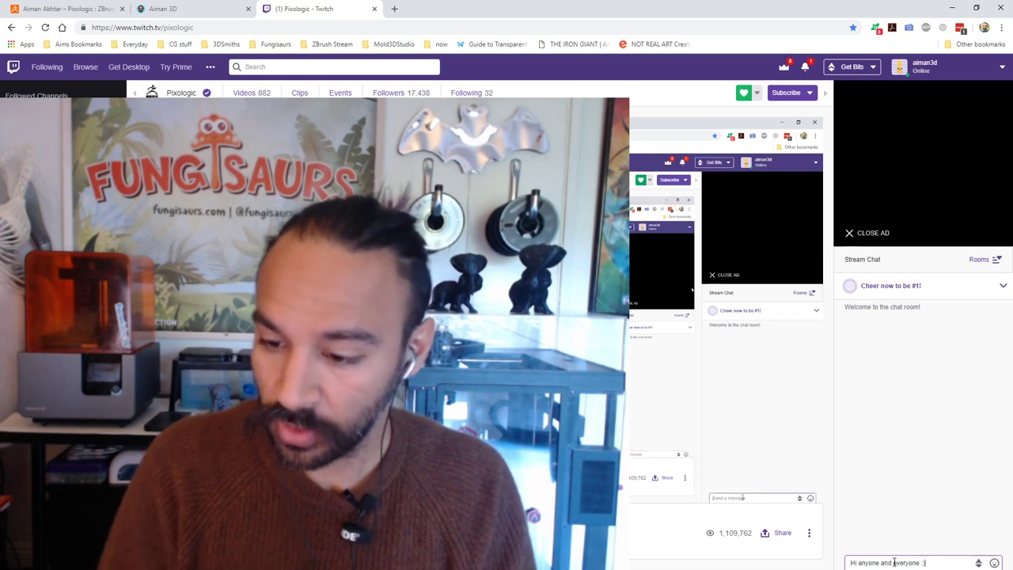
pyautogui.press('Return')
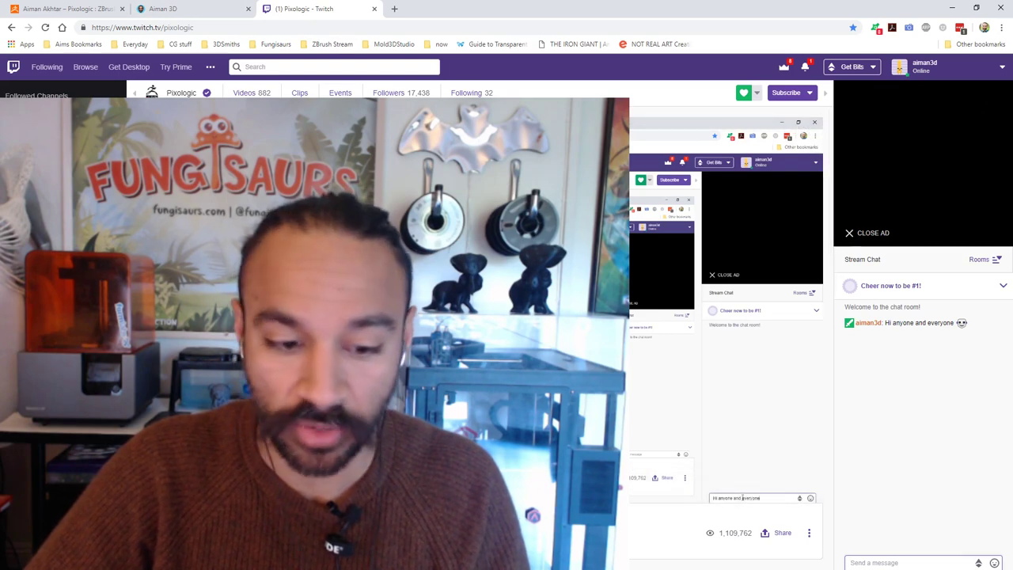
# Step: Return to the Pixologic presenter page and view its enlarged gallery images of toys and printed figures
pyautogui.click(166, 8)
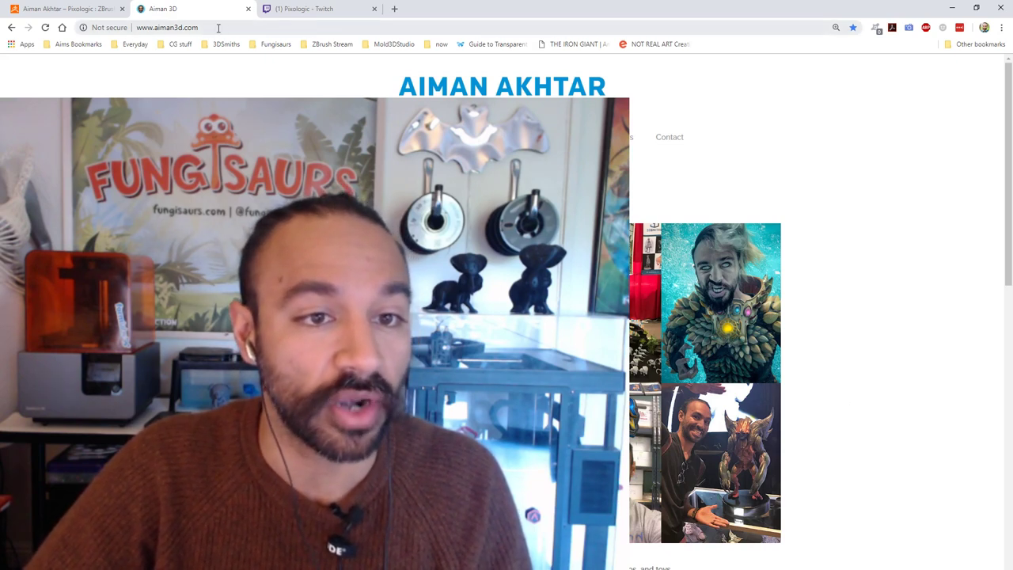
pyautogui.click(91, 11)
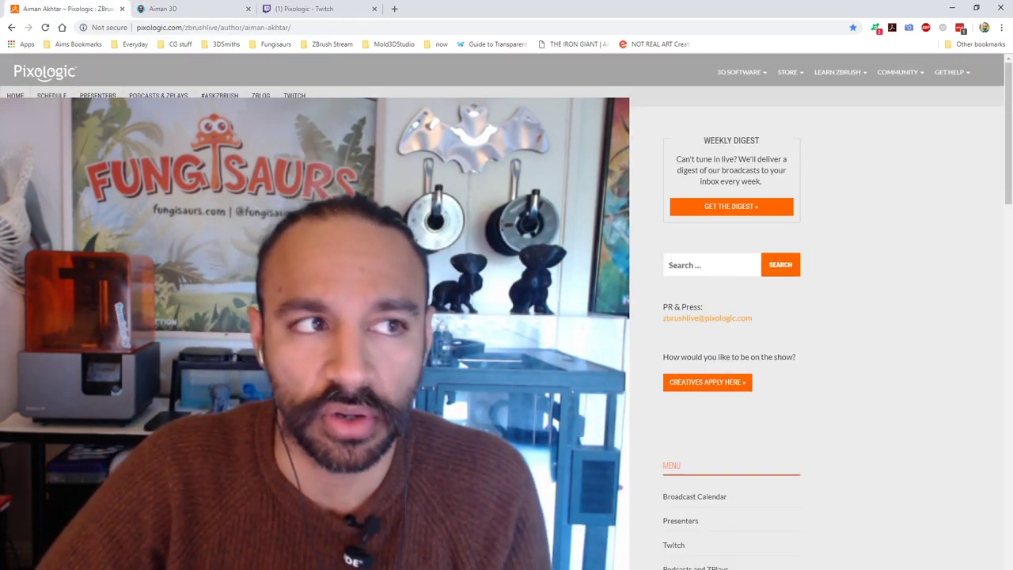
pyautogui.scroll(-5, 629, 218)
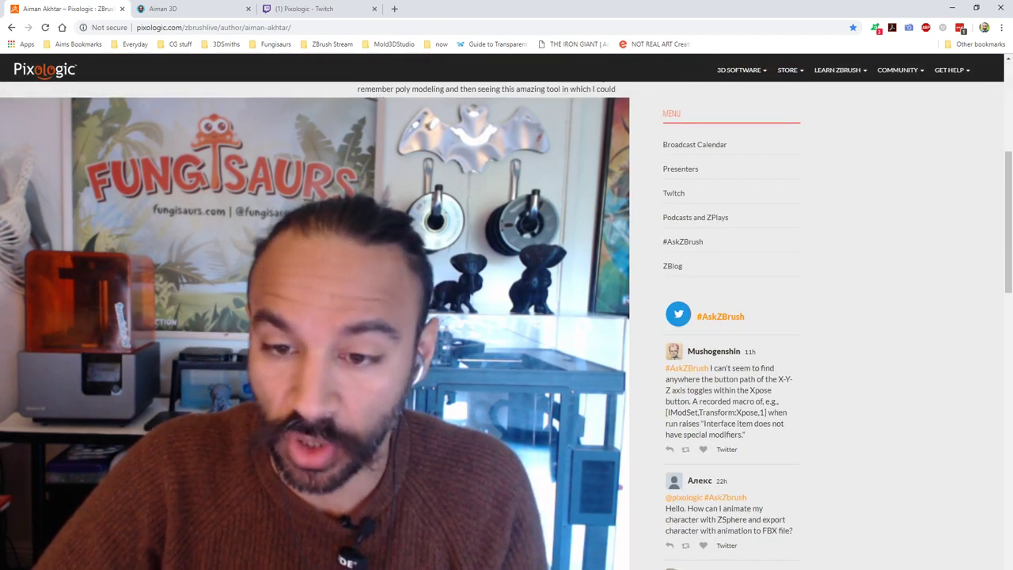
pyautogui.click(491, 356)
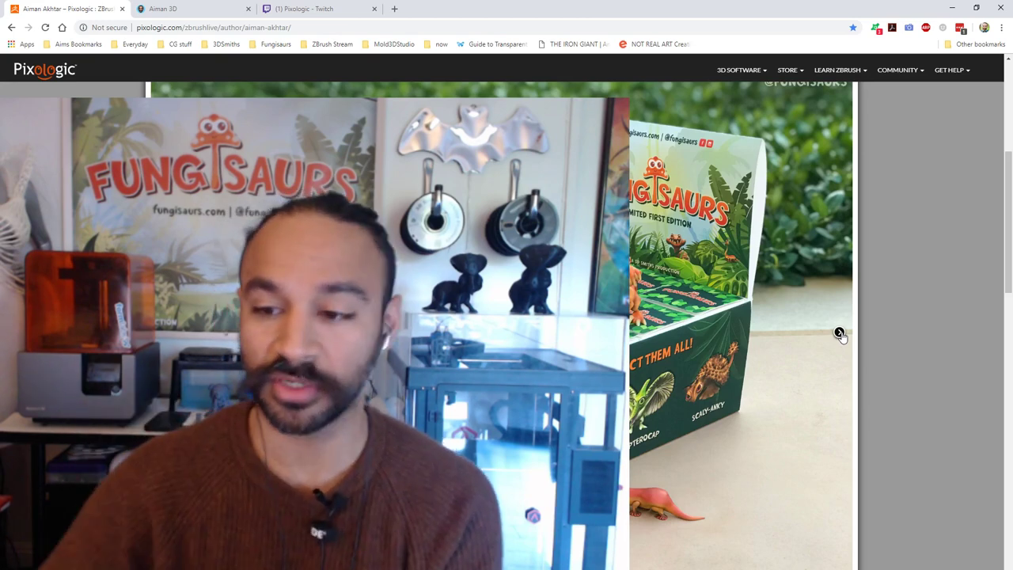
pyautogui.click(843, 336)
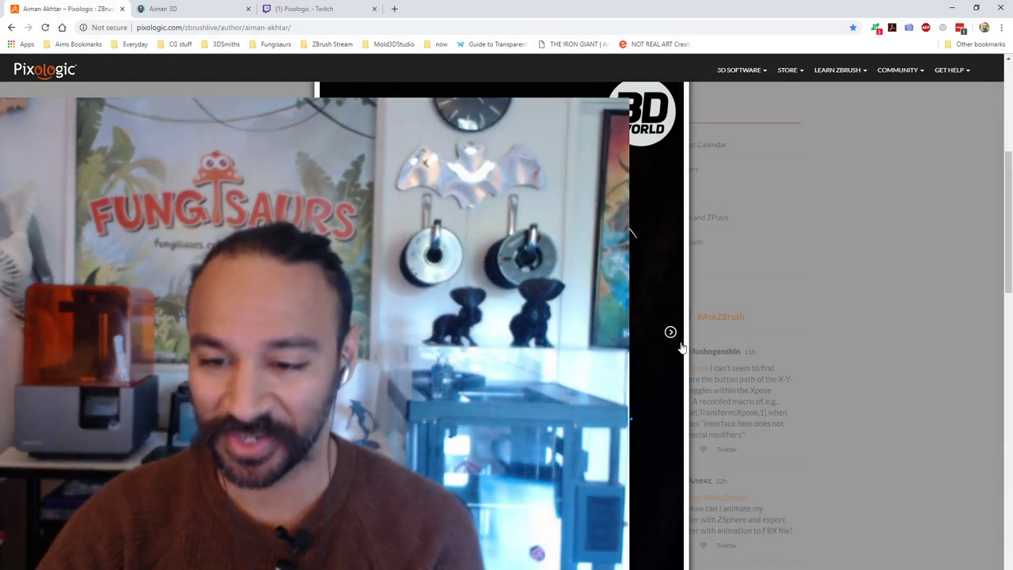
pyautogui.click(670, 332)
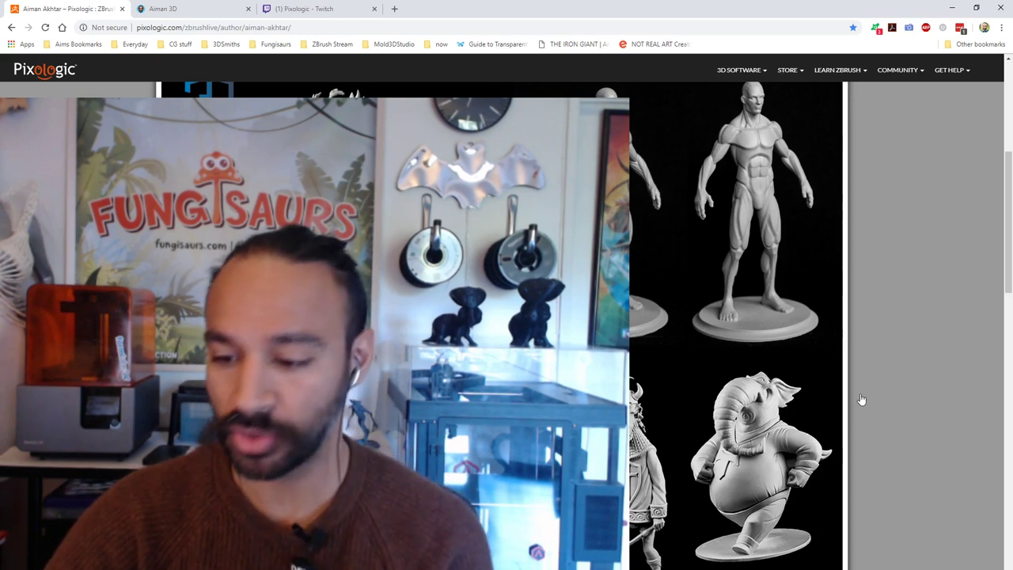
pyautogui.click(850, 339)
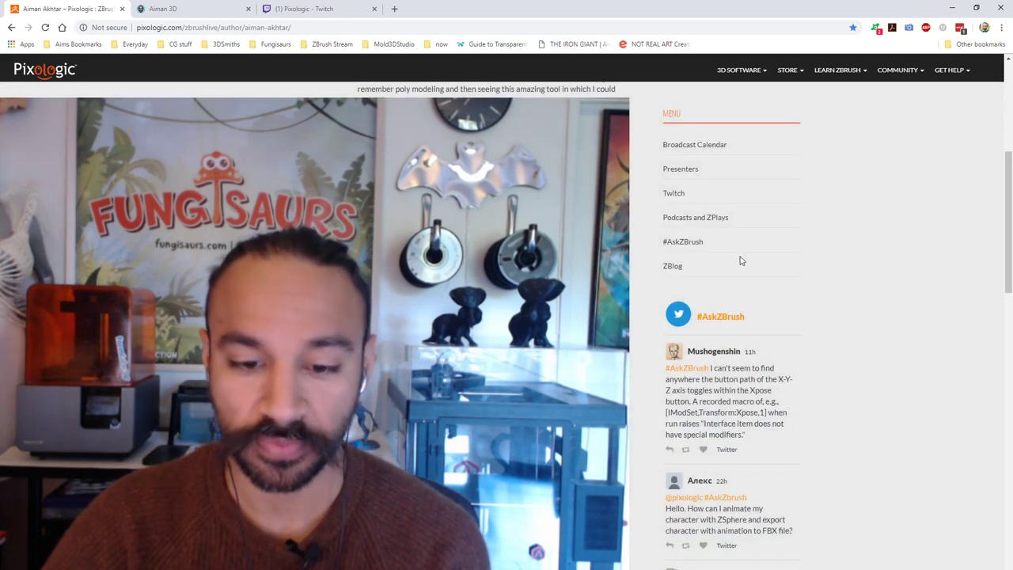
# Step: Look through the presenter's past broadcasts and open the page for "3D Printing in ZBrush: Ideas to Reality" episode 28
pyautogui.scroll(-2, 732, 333)
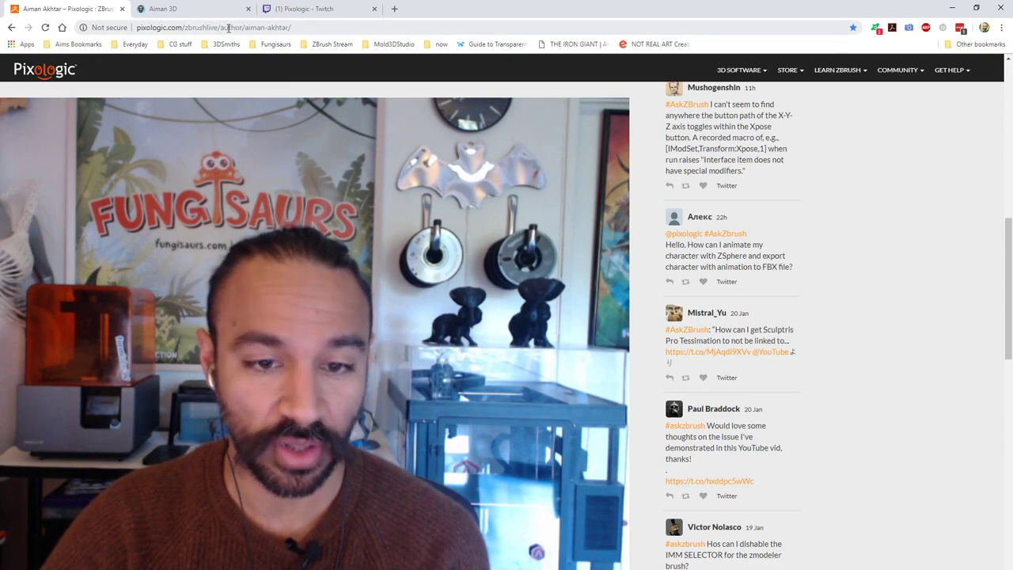
pyautogui.scroll(-8, 647, 212)
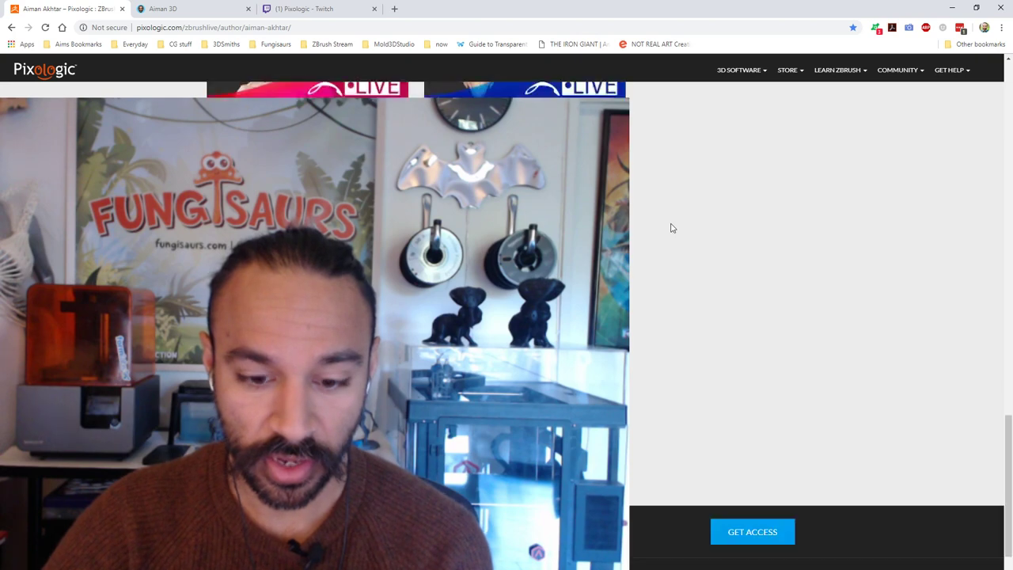
pyautogui.scroll(5, 665, 219)
pyautogui.scroll(2, 637, 364)
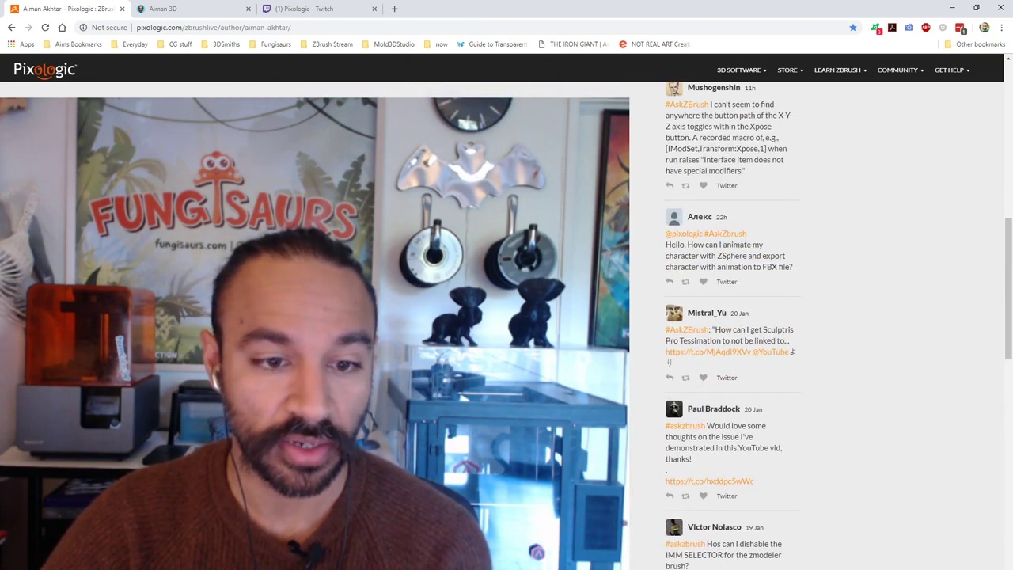
pyautogui.press('F5')
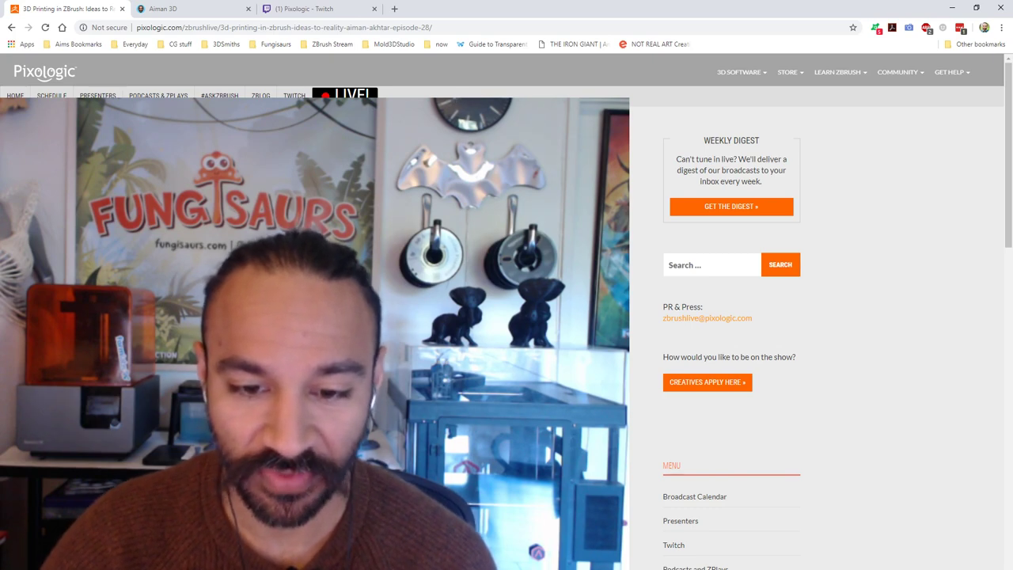
# Step: Examine the presenter's Instagram posts, including the stylized zombies made as Formlabs demos for CES
pyautogui.click(614, 431)
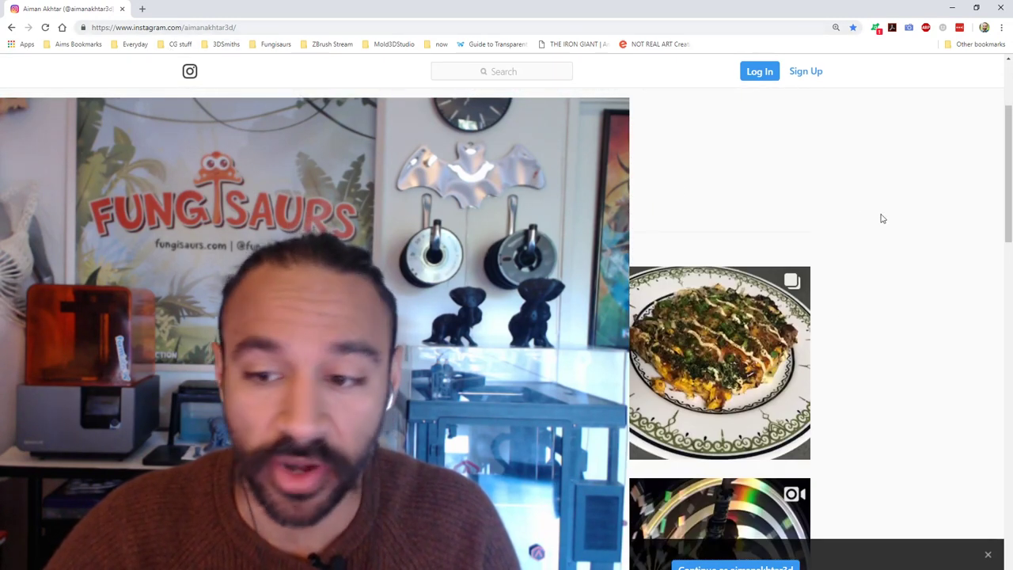
pyautogui.scroll(-4, 862, 218)
pyautogui.click(507, 309)
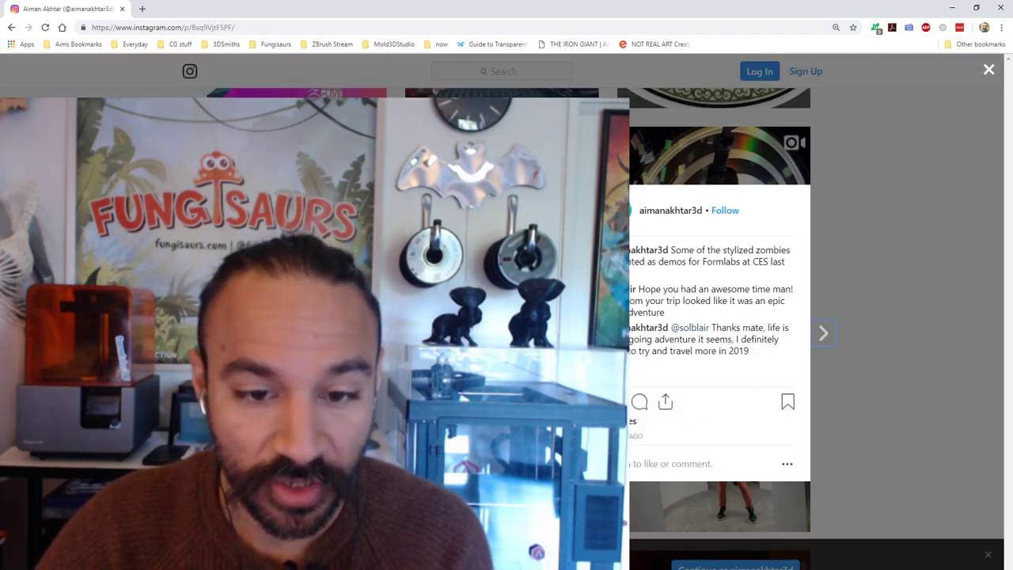
pyautogui.click(823, 336)
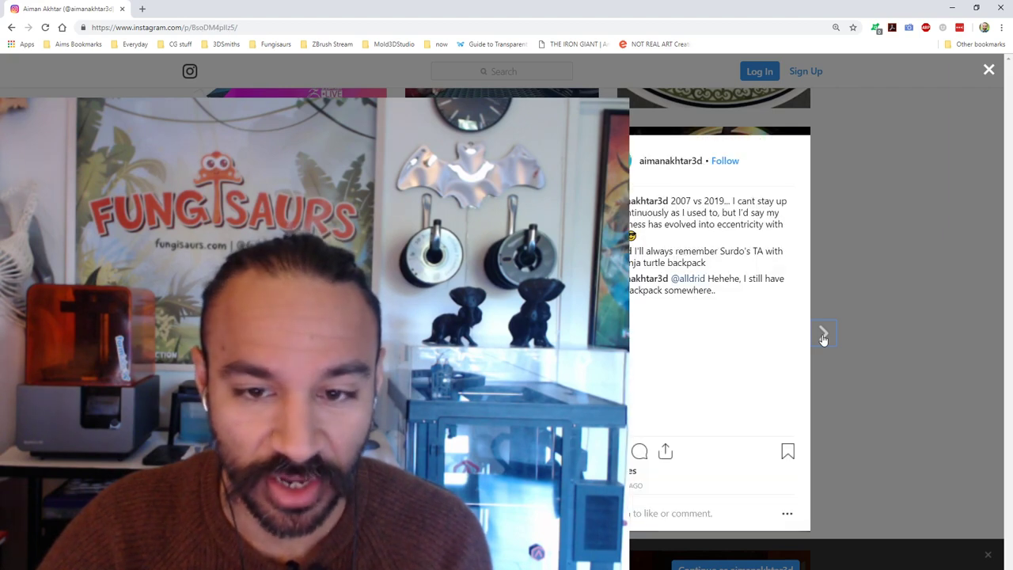
pyautogui.press('Escape')
pyautogui.click(502, 419)
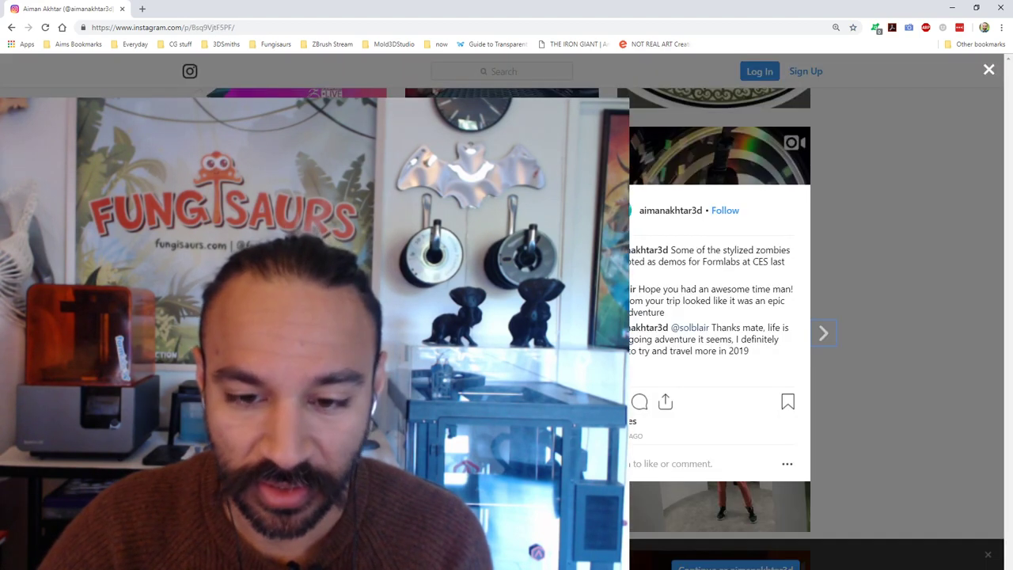
pyautogui.click(823, 336)
pyautogui.click(823, 334)
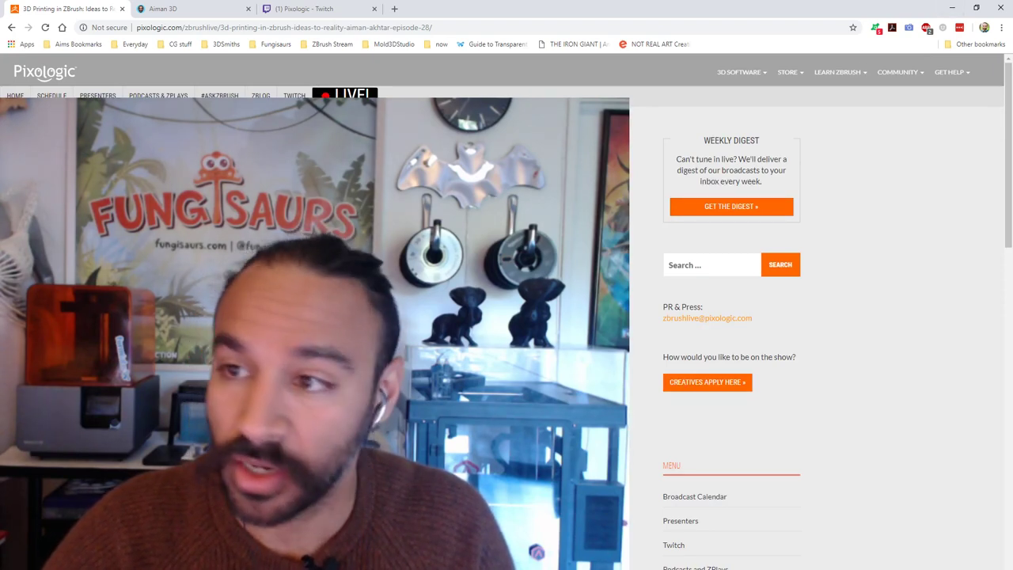
# Step: Minimize the browser and open the first zombie image from the CES Zombies folder inside CES prep
pyautogui.click(953, 7)
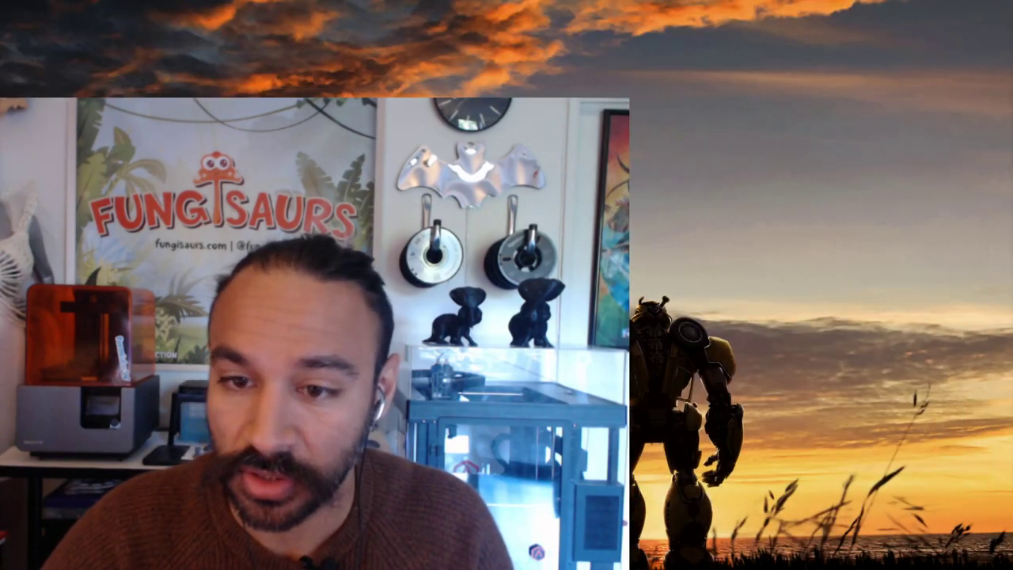
pyautogui.doubleClick(719, 287)
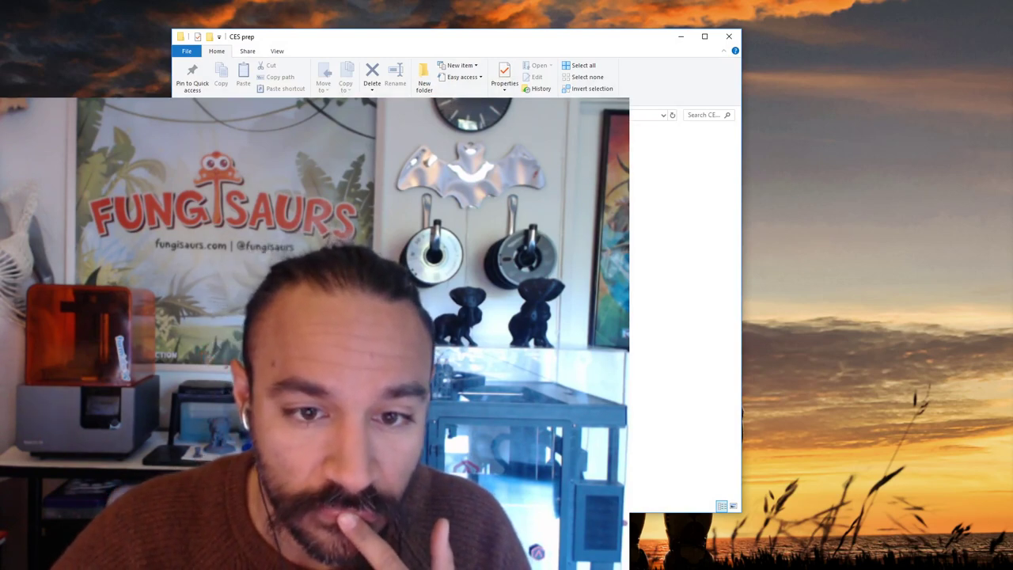
pyautogui.doubleClick(348, 147)
pyautogui.doubleClick(349, 155)
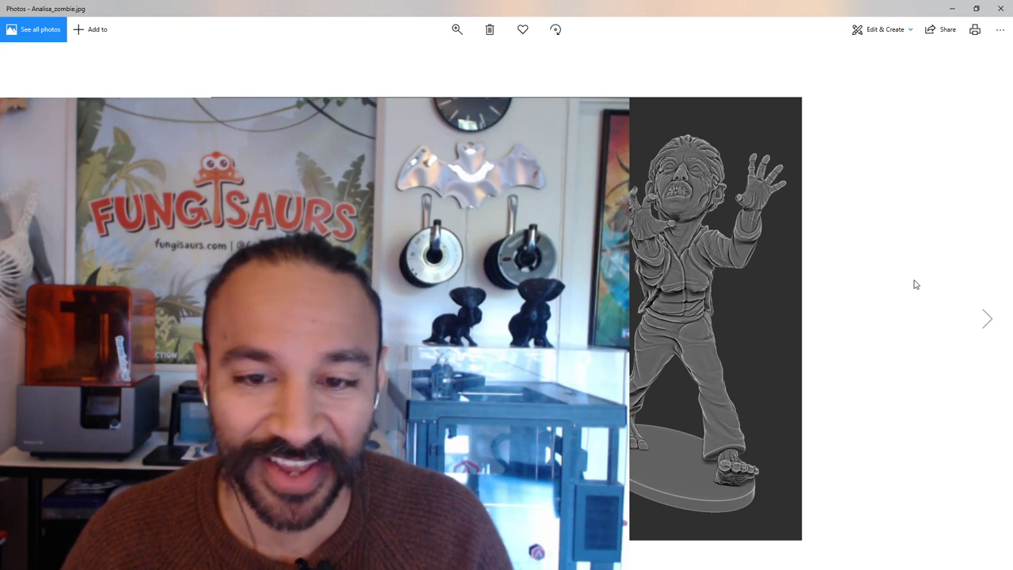
# Step: View the remaining zombie renders one by one, close the image viewer and return to the Instagram profile
pyautogui.press('Right')
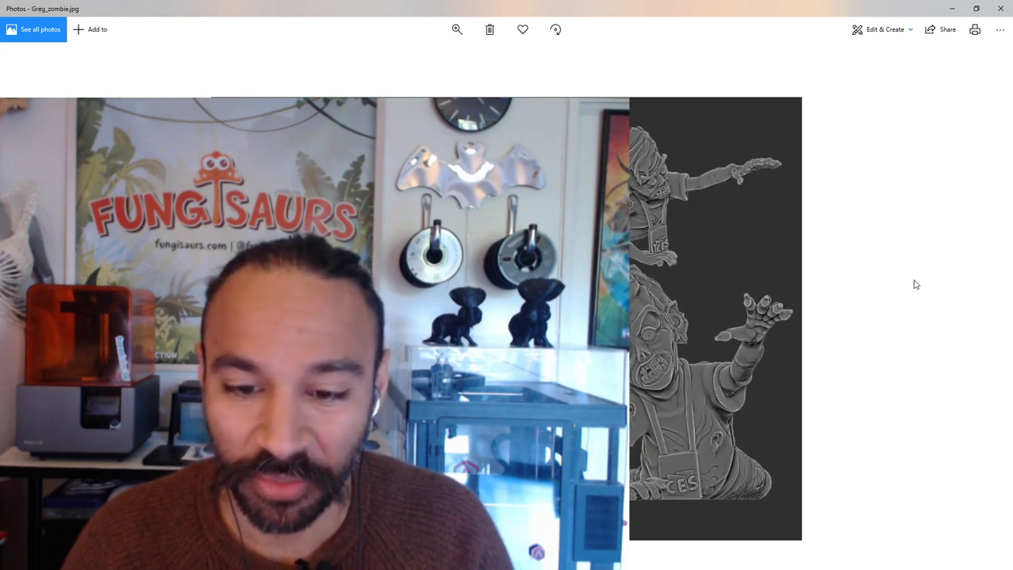
pyautogui.press('Right')
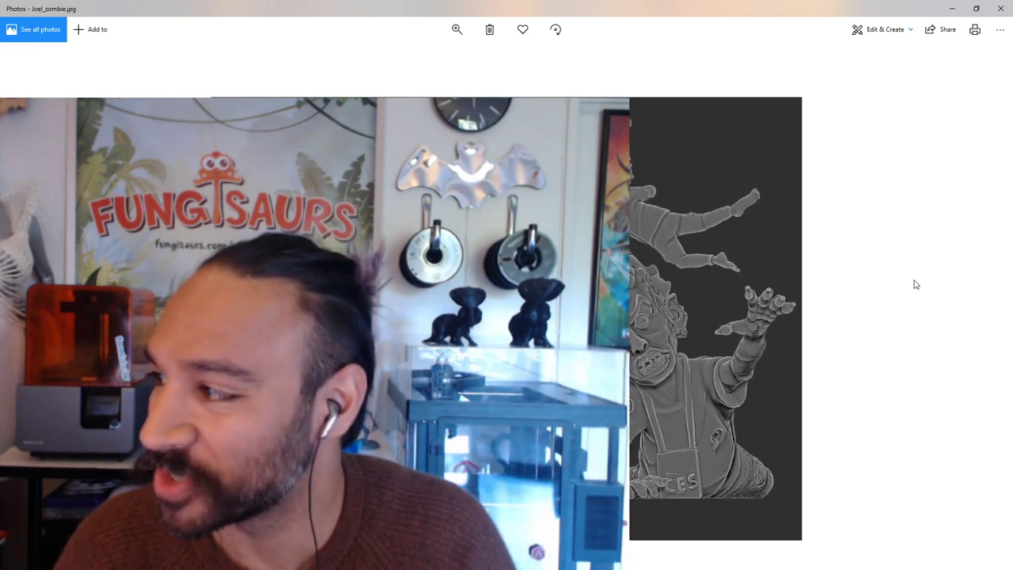
pyautogui.press('Right')
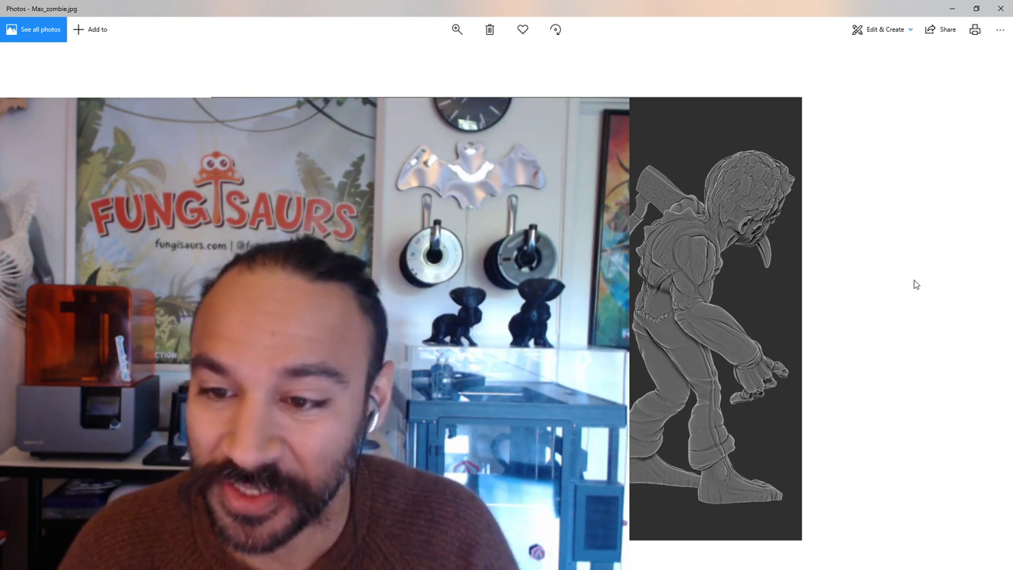
pyautogui.press('Right')
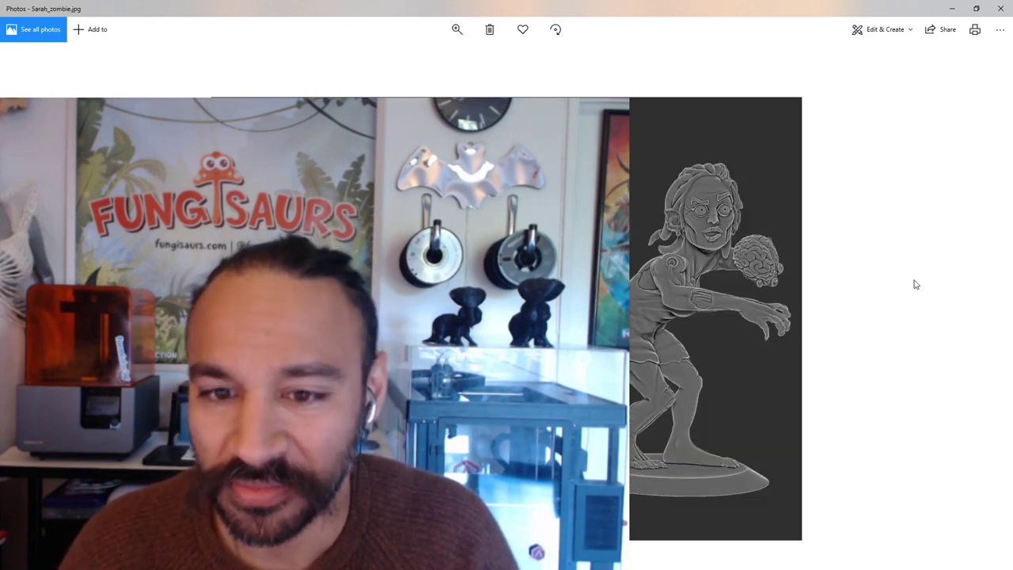
pyautogui.press('Right')
pyautogui.press('Right')
pyautogui.press('Right')
pyautogui.press('Right')
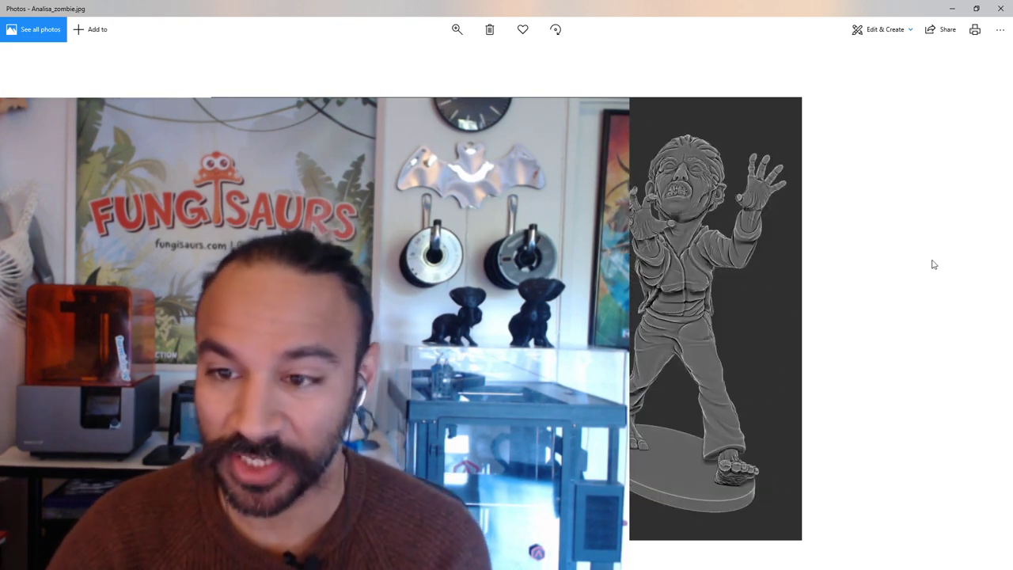
pyautogui.click(1002, 9)
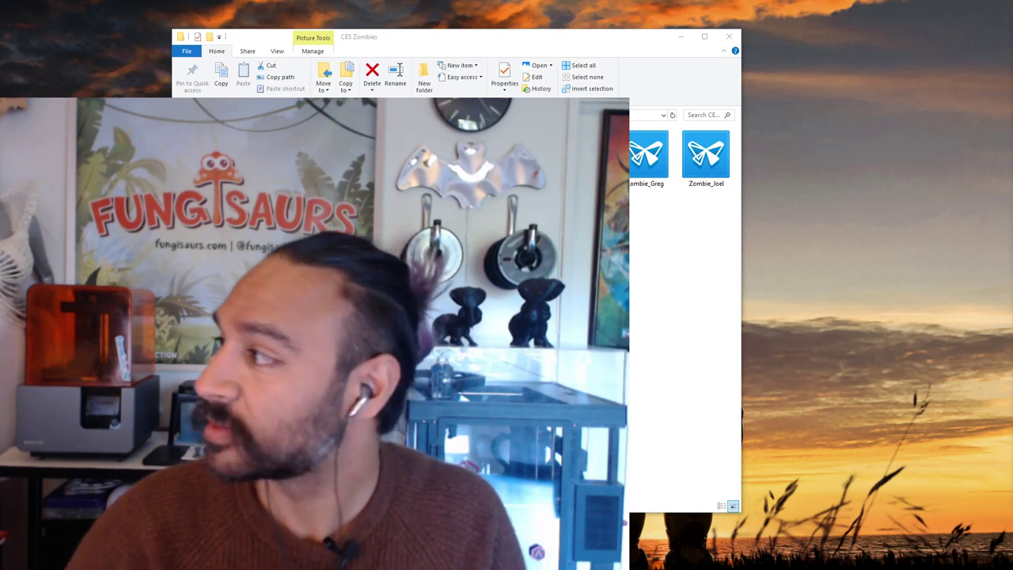
pyautogui.moveTo(0, 69); pyautogui.dragTo(831, 68)
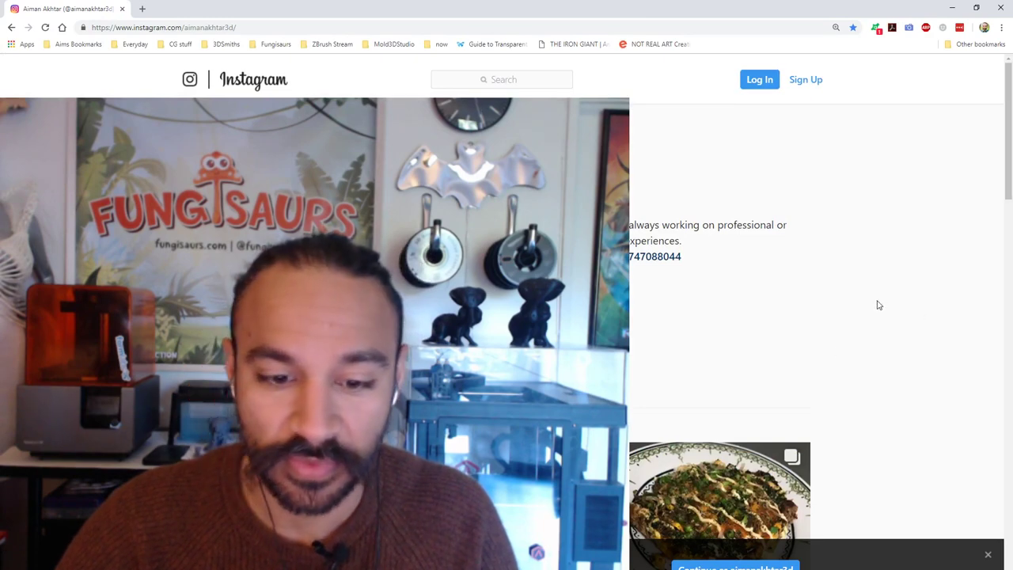
# Step: Read the Instagram posts about the CES wrap-up and the "Here goes nothing..." photo, closing each one to return to the profile
pyautogui.scroll(-8, 878, 304)
pyautogui.scroll(1, 696, 333)
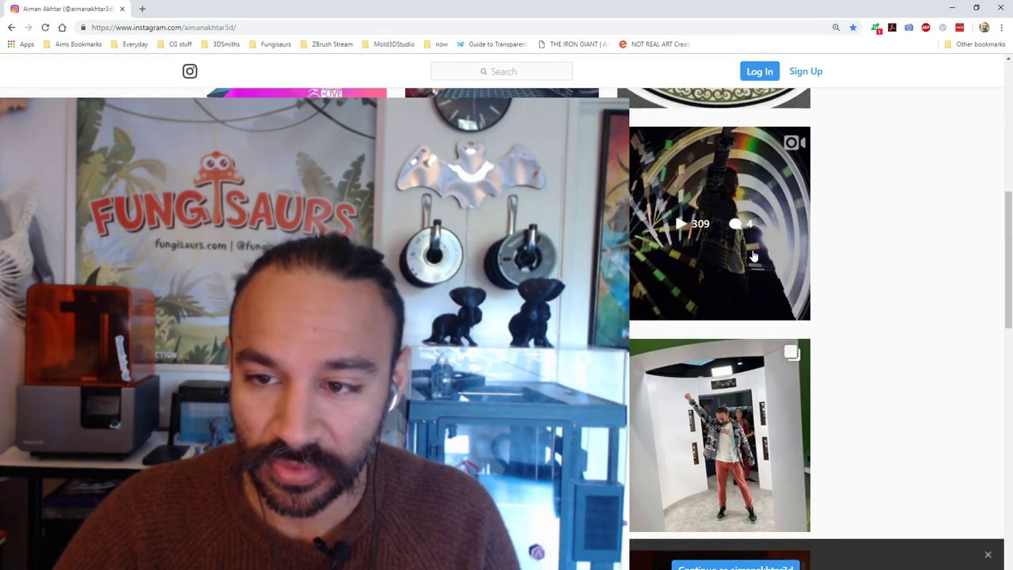
pyautogui.click(650, 383)
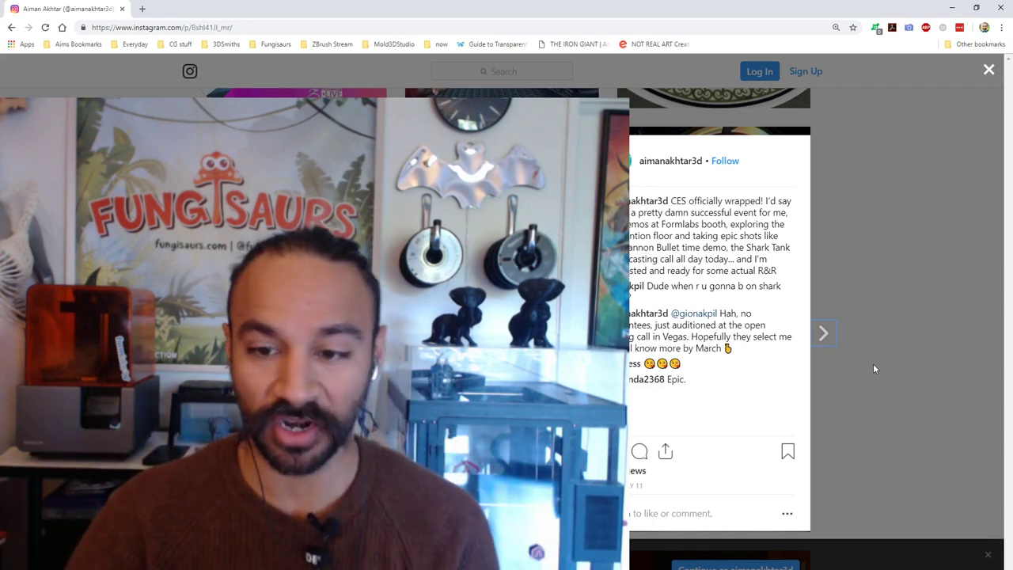
pyautogui.click(896, 351)
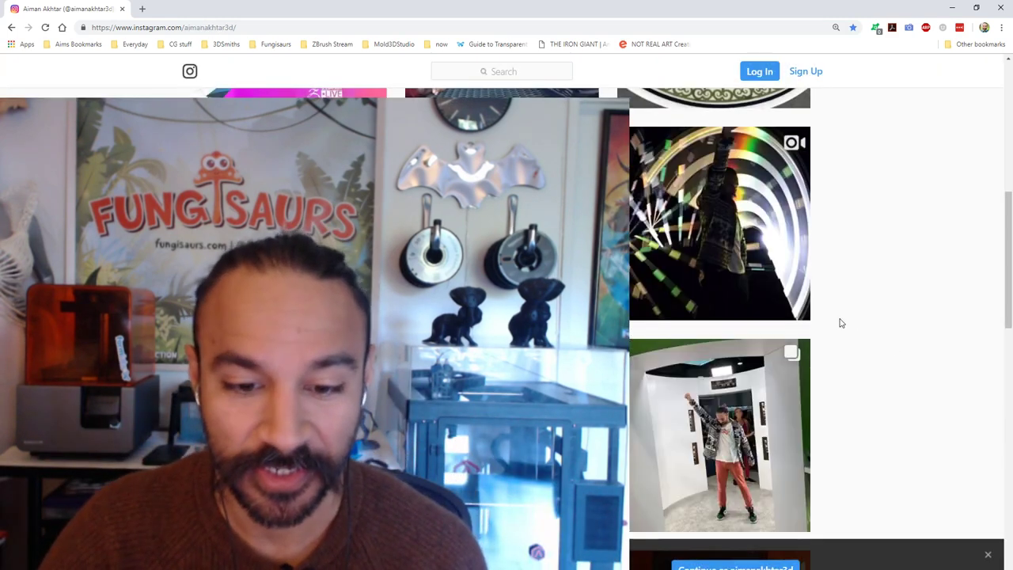
pyautogui.scroll(-2, 896, 350)
pyautogui.click(514, 273)
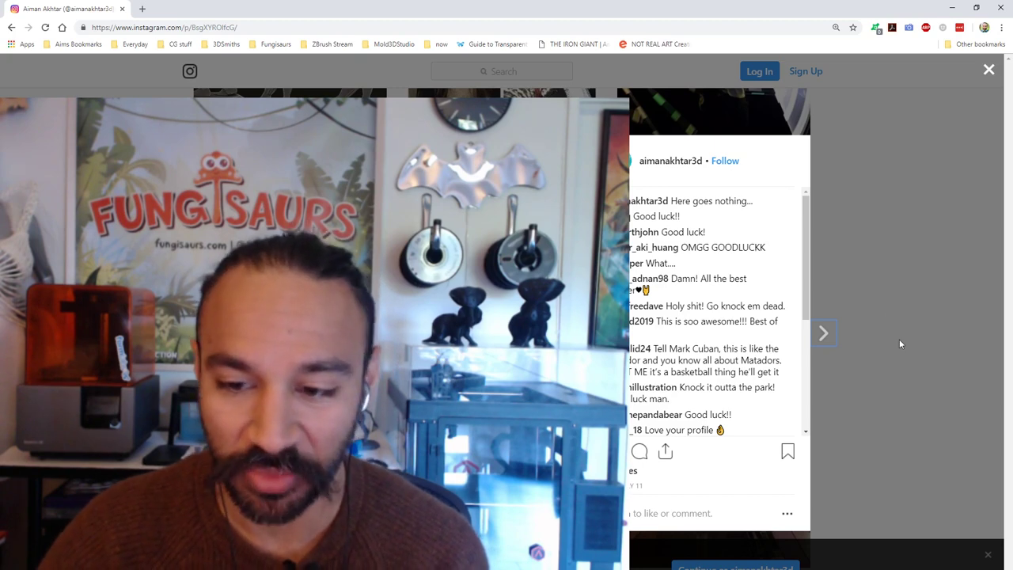
pyautogui.click(896, 388)
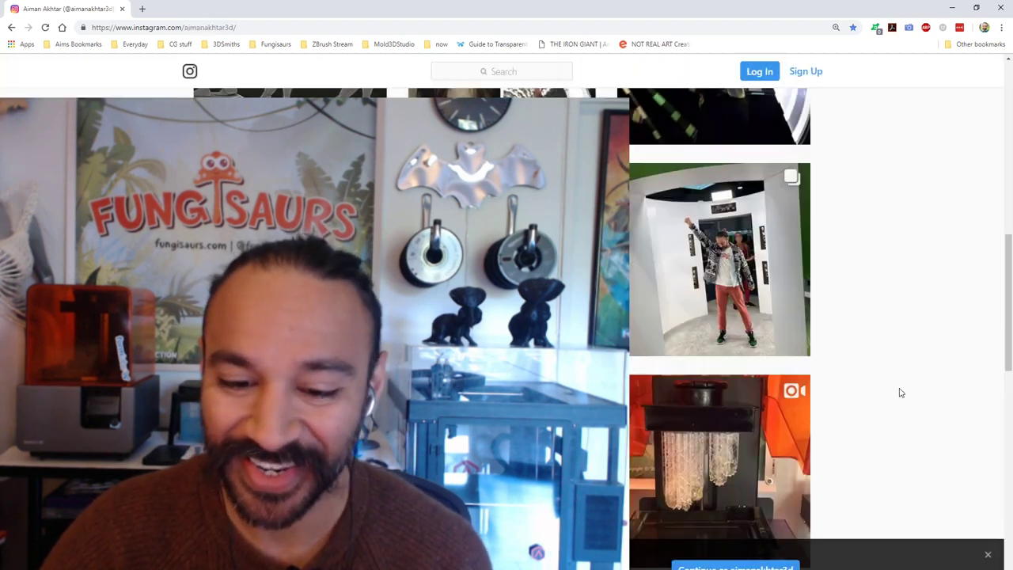
# Step: View the Instagram posts about demoing for Formlabs at CES and the printed Aaron Sims Creative project, closing each one
pyautogui.click(744, 318)
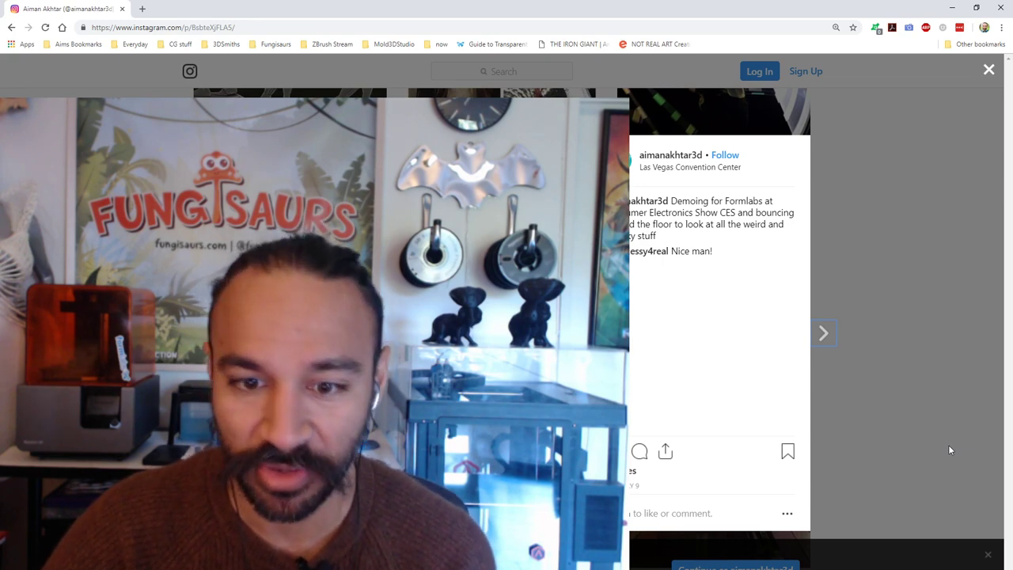
pyautogui.click(948, 449)
pyautogui.scroll(-2, 506, 301)
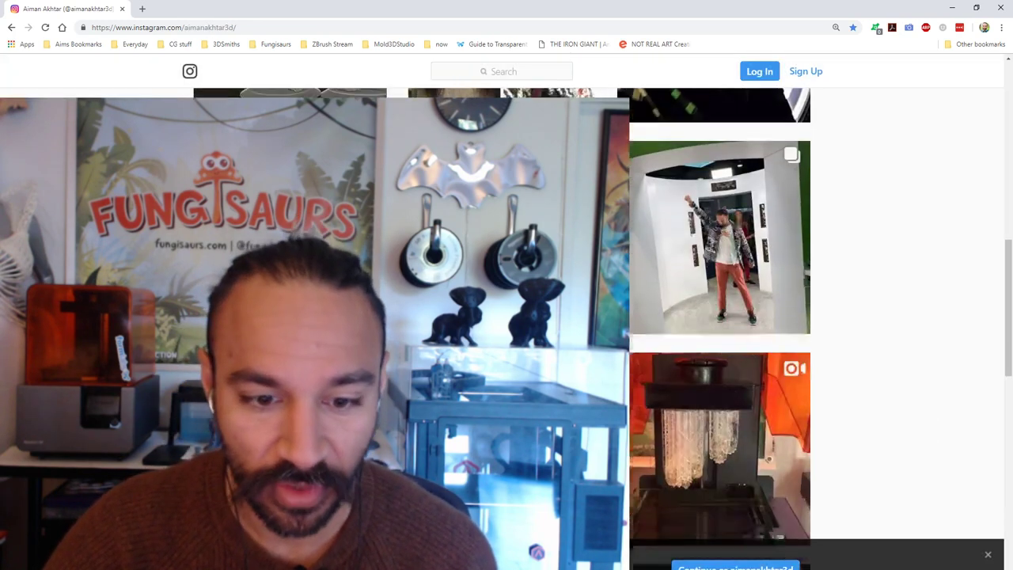
pyautogui.click(502, 245)
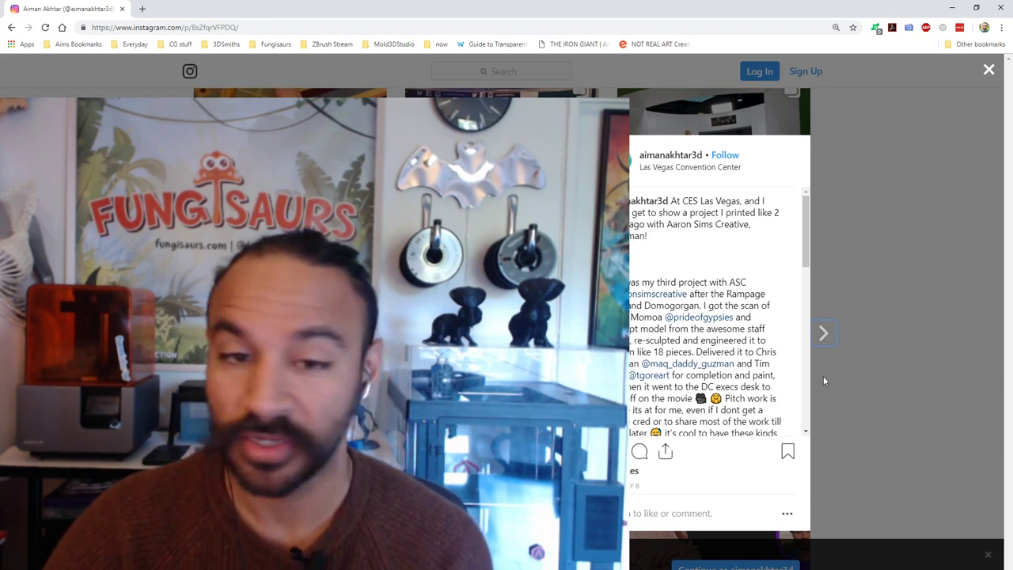
pyautogui.click(911, 383)
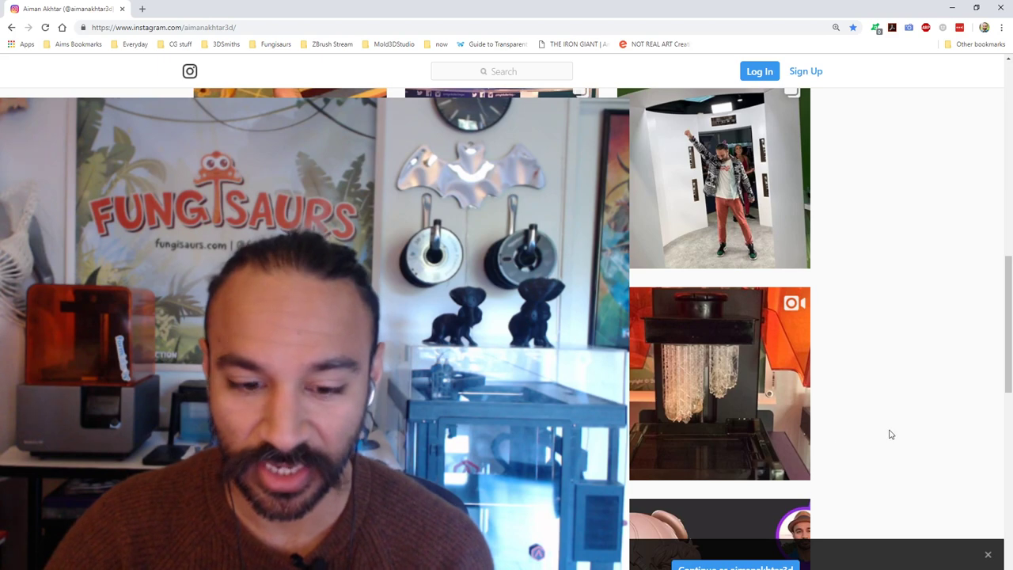
# Step: View the Formlabs Las Vegas outing and "Big Bear Getaway!" posts, and close the Instagram window
pyautogui.scroll(1, 906, 427)
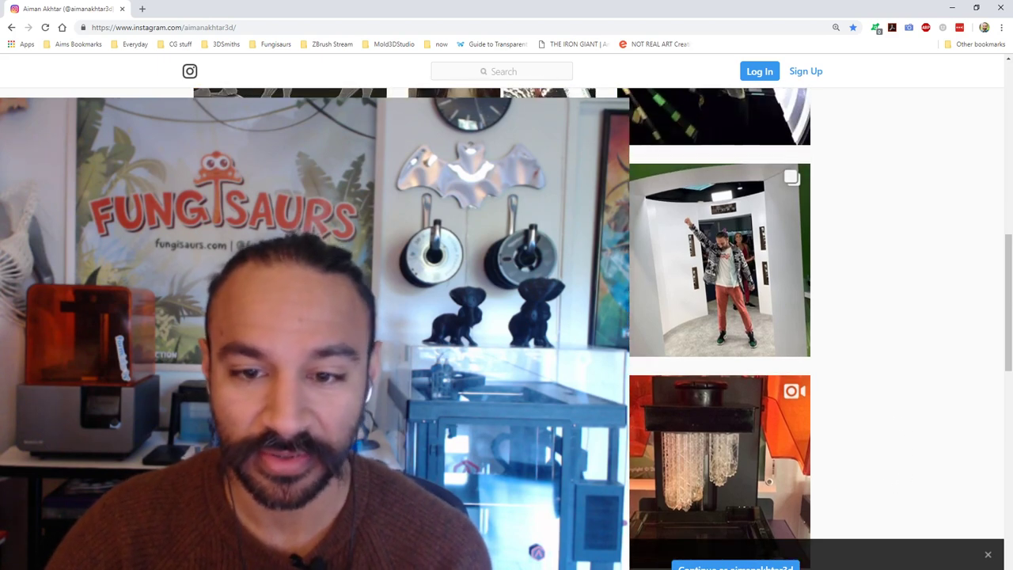
pyautogui.click(506, 293)
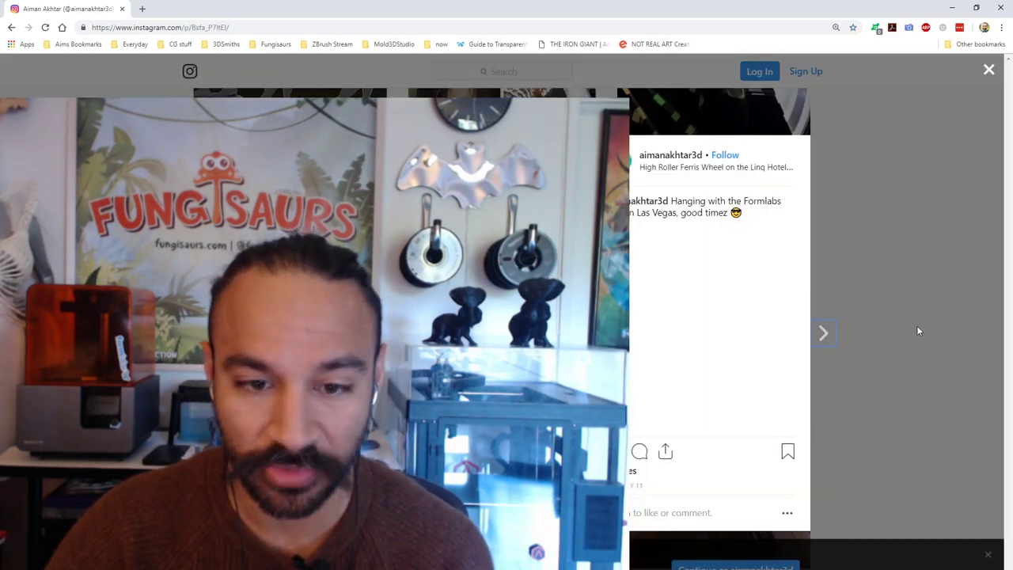
pyautogui.click(914, 231)
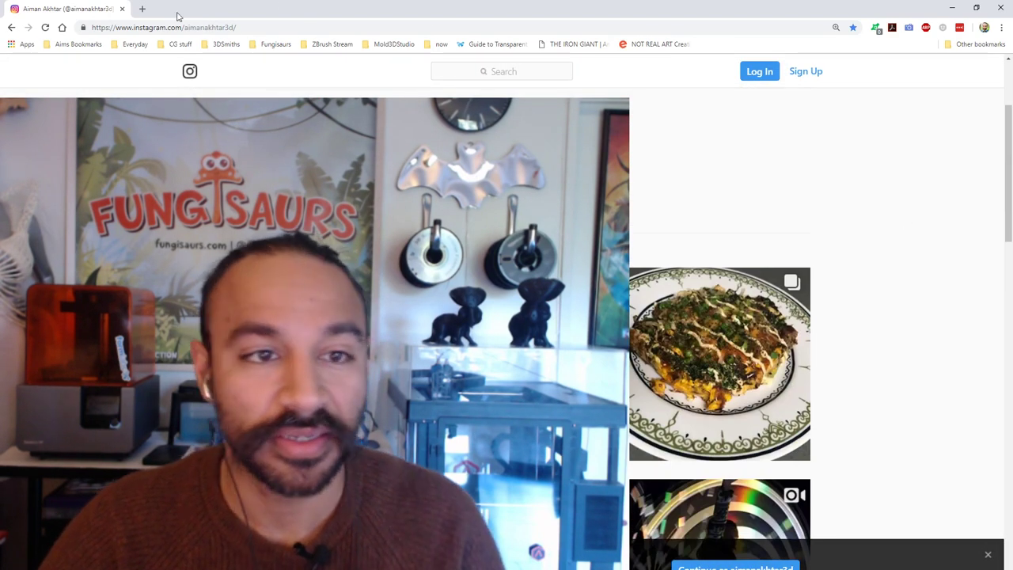
pyautogui.click(719, 364)
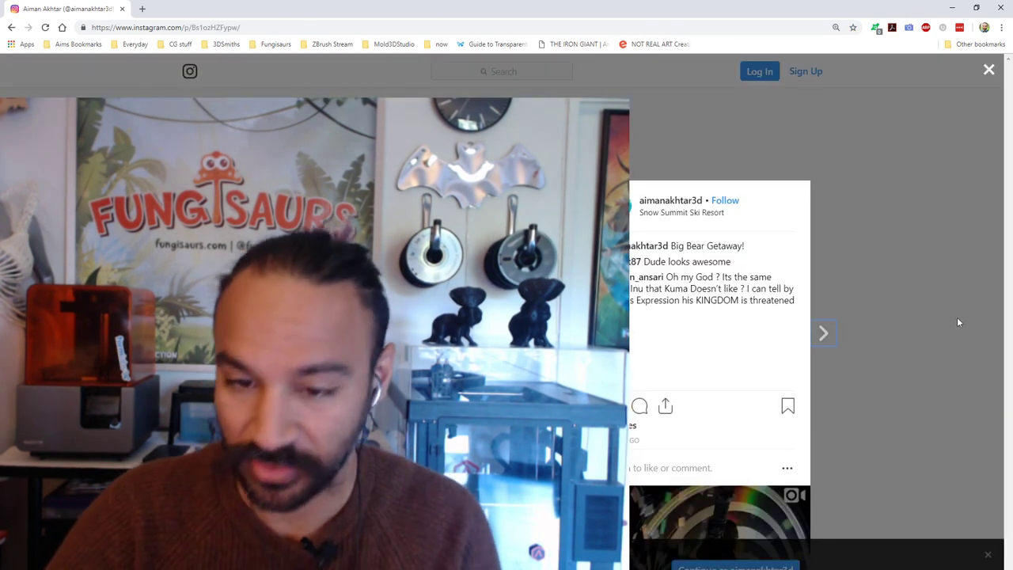
pyautogui.click(936, 203)
pyautogui.click(1002, 8)
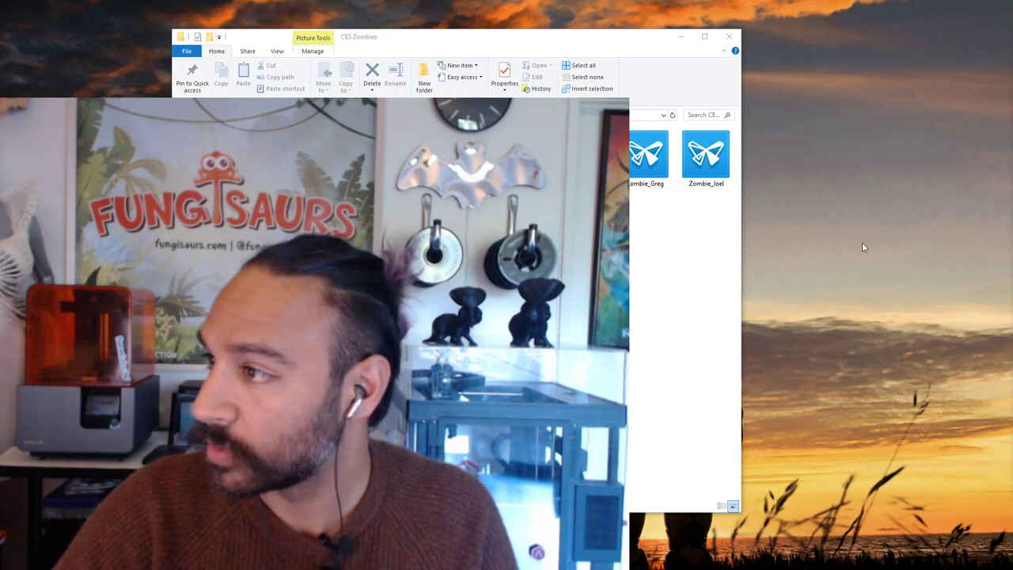
# Step: Switch to the Pixologic Twitch page in the browser and greet the viewer in chat with "Sup" and their first name
pyautogui.moveTo(835, 569)
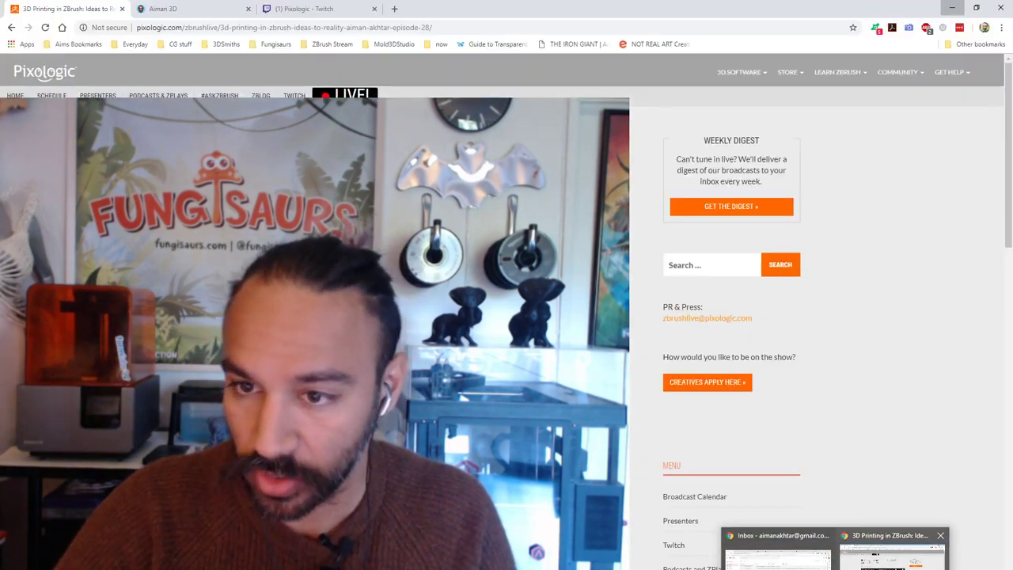
pyautogui.click(892, 563)
pyautogui.click(309, 7)
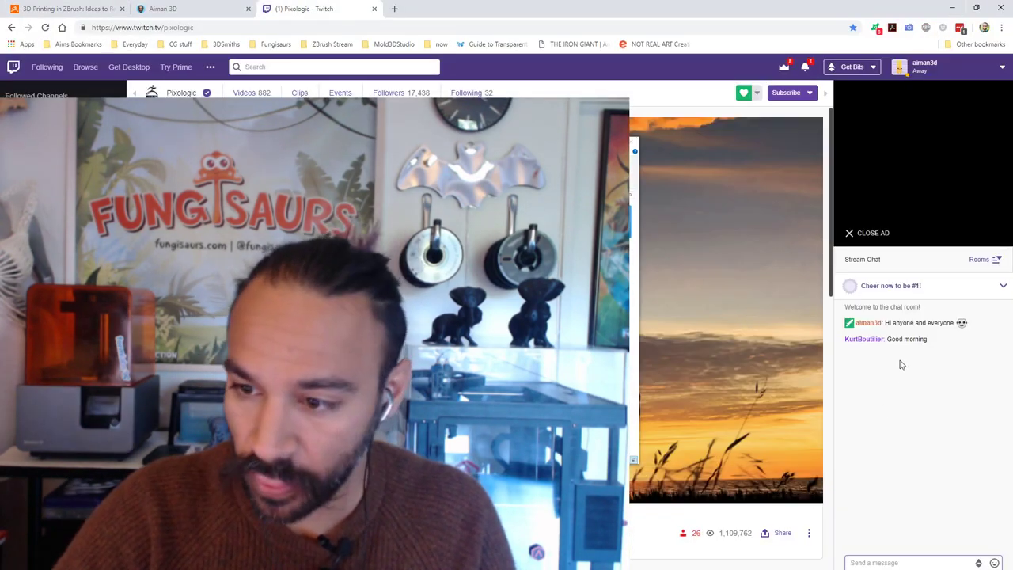
pyautogui.click(894, 562)
pyautogui.write('Sup Kurt')
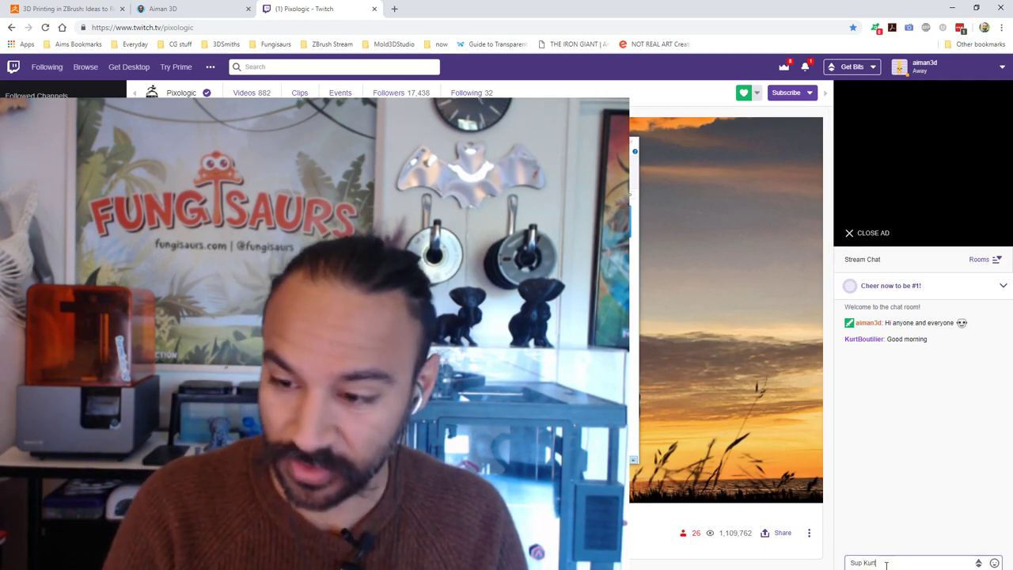
pyautogui.press('Return')
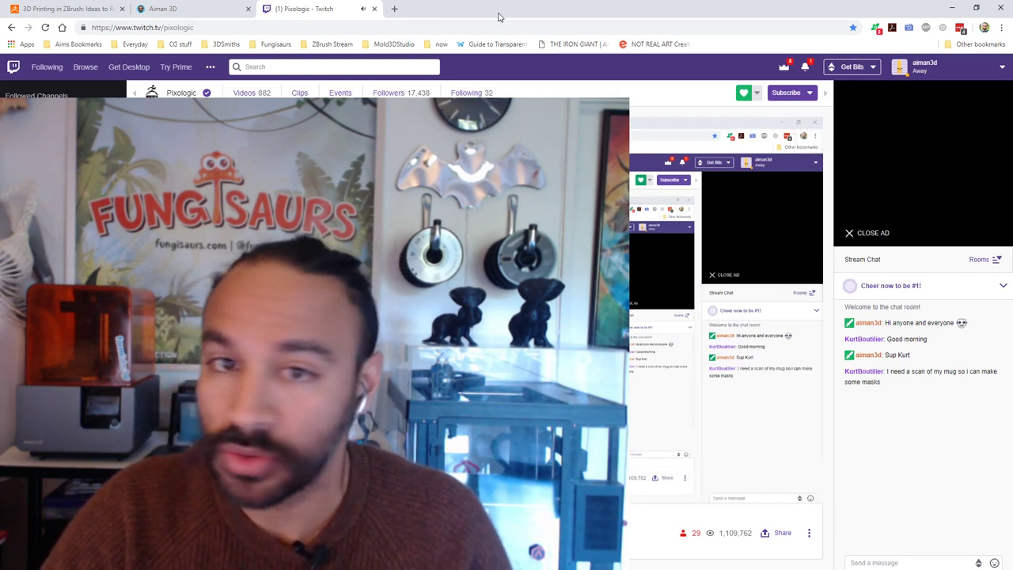
# Step: Open facebook.com in a new browser tab
pyautogui.click(395, 9)
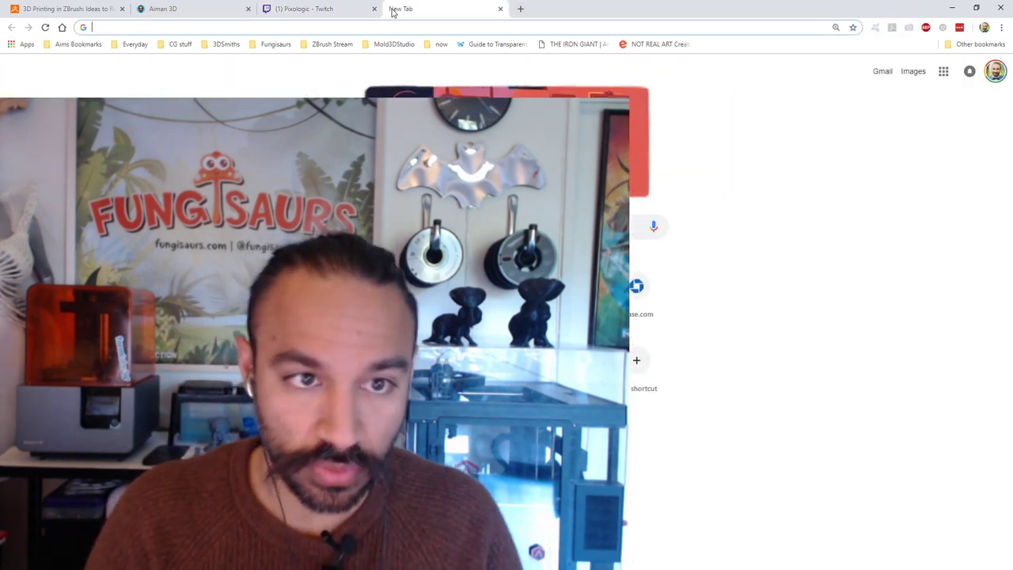
pyautogui.write('facebook.com')
pyautogui.press('Return')
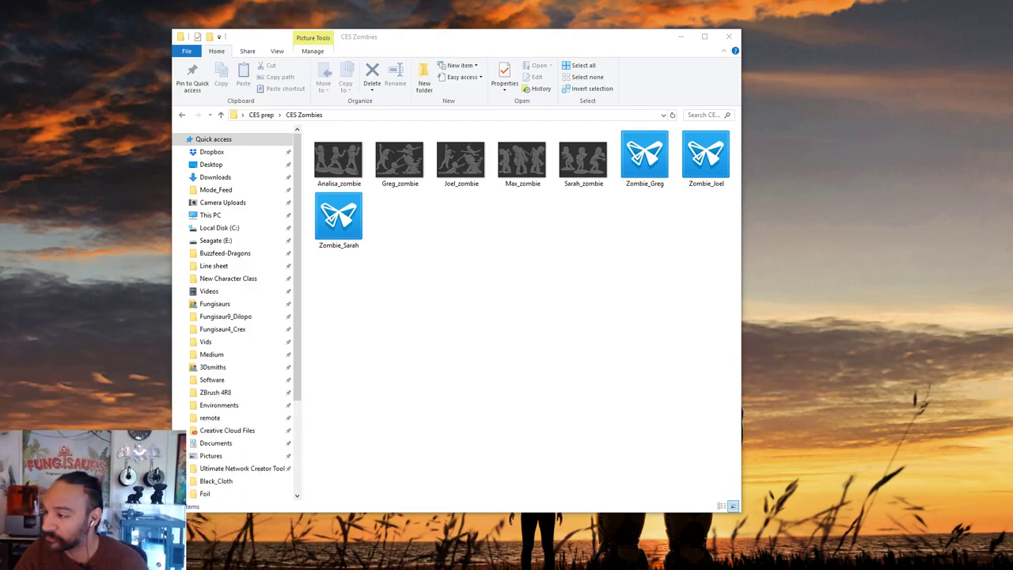
# Step: Open the first zombie render in the CES Zombies folder and view all the zombie images one by one
pyautogui.click(340, 171)
pyautogui.doubleClick(340, 171)
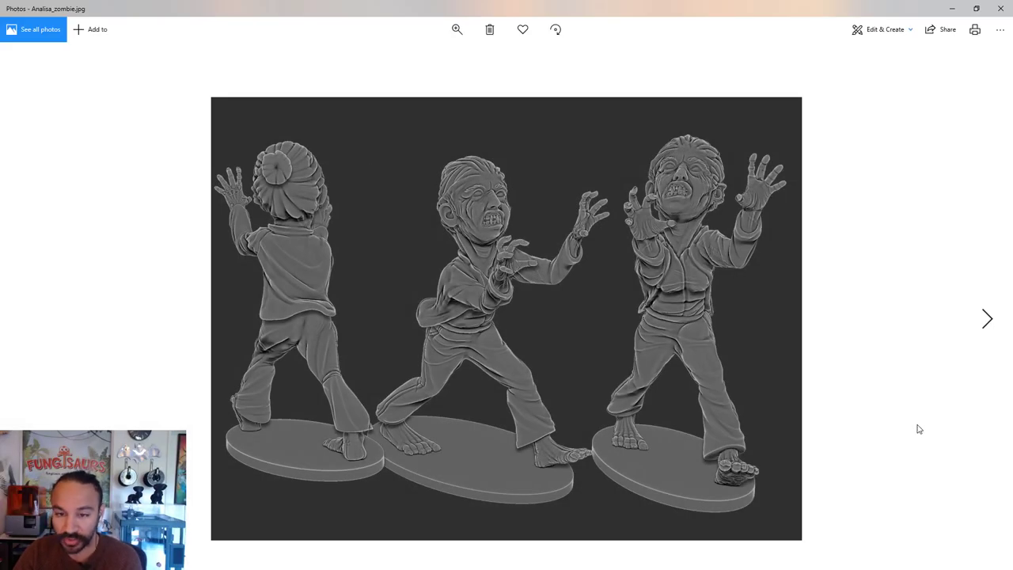
pyautogui.press('Right')
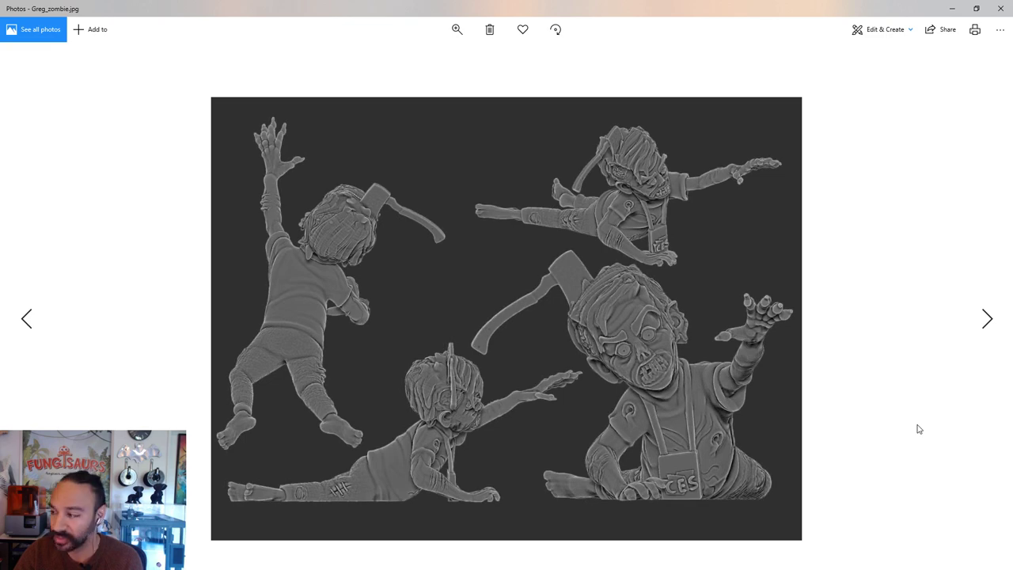
pyautogui.press('Right')
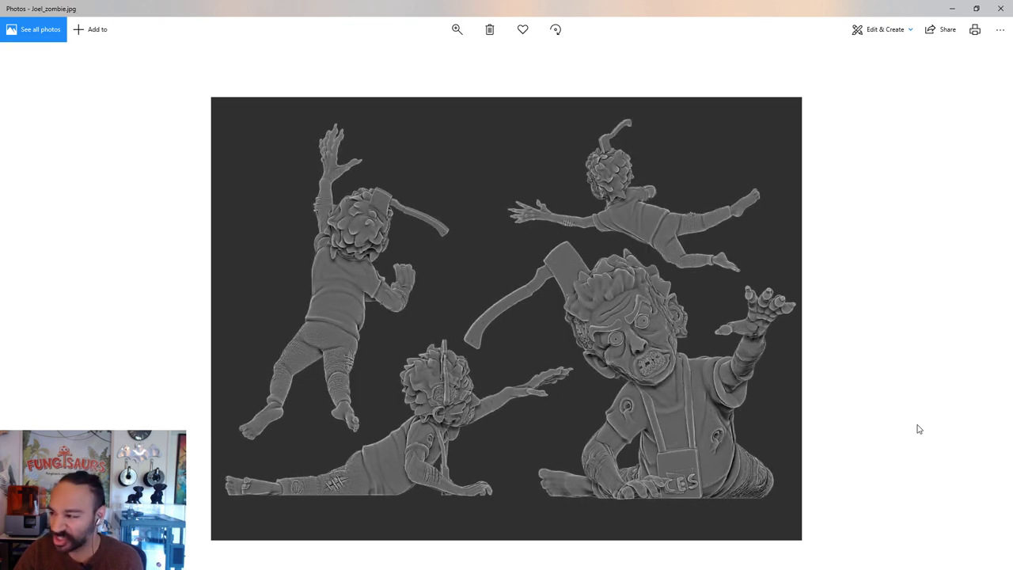
pyautogui.press('Right')
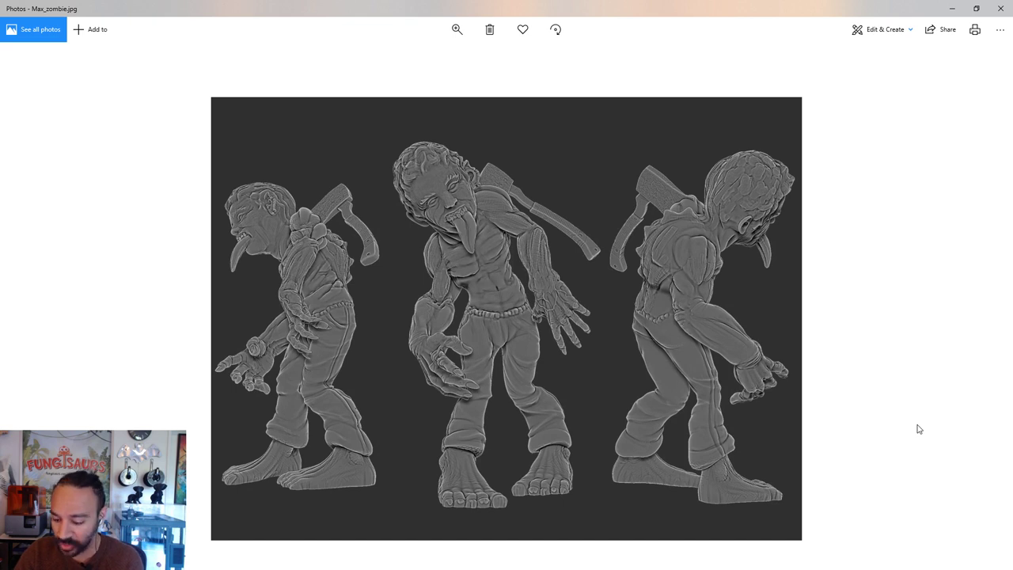
pyautogui.press('Right')
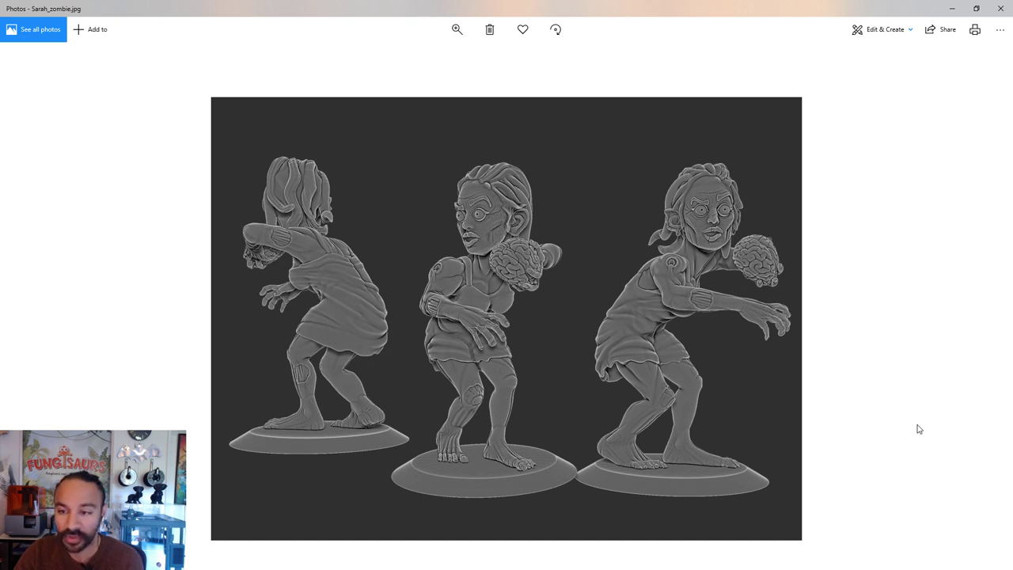
pyautogui.press('Left')
pyautogui.press('Right')
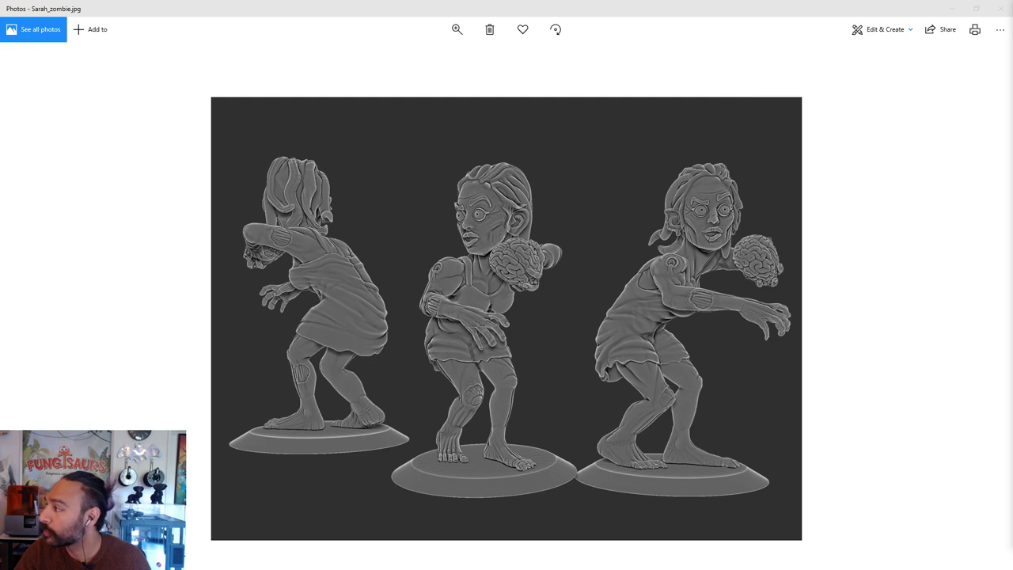
# Step: Return to the browser to show the aiman3d.com home page and the past episodes on the presenter's Pixologic page
pyautogui.moveTo(1012, 57); pyautogui.dragTo(705, 1)
pyautogui.click(192, 7)
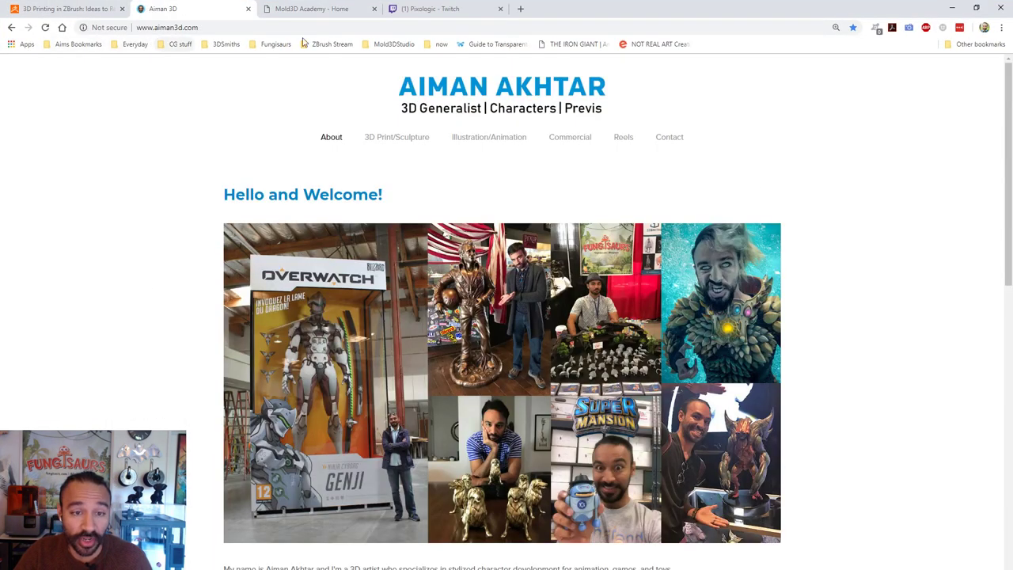
pyautogui.click(269, 30)
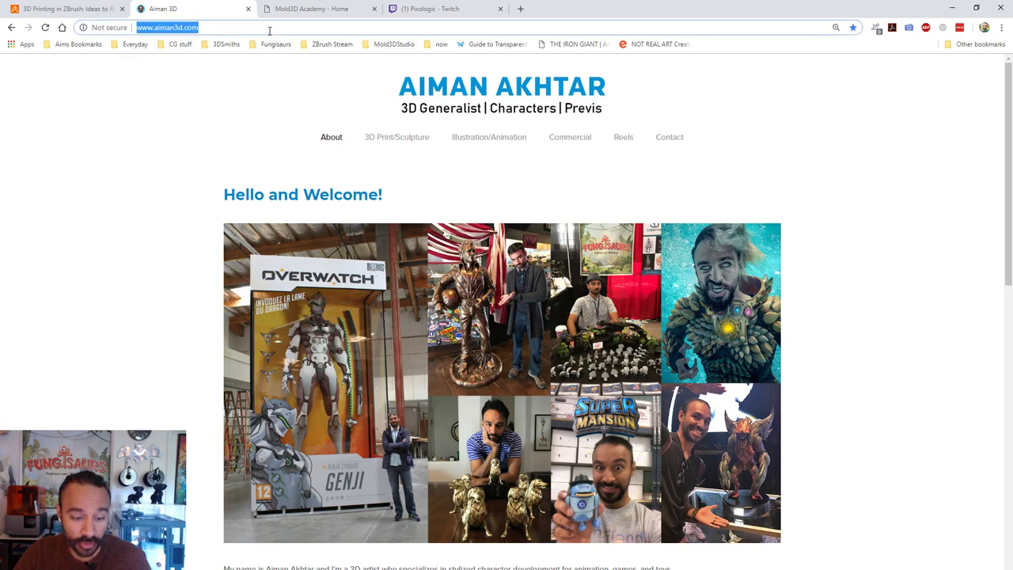
pyautogui.click(72, 8)
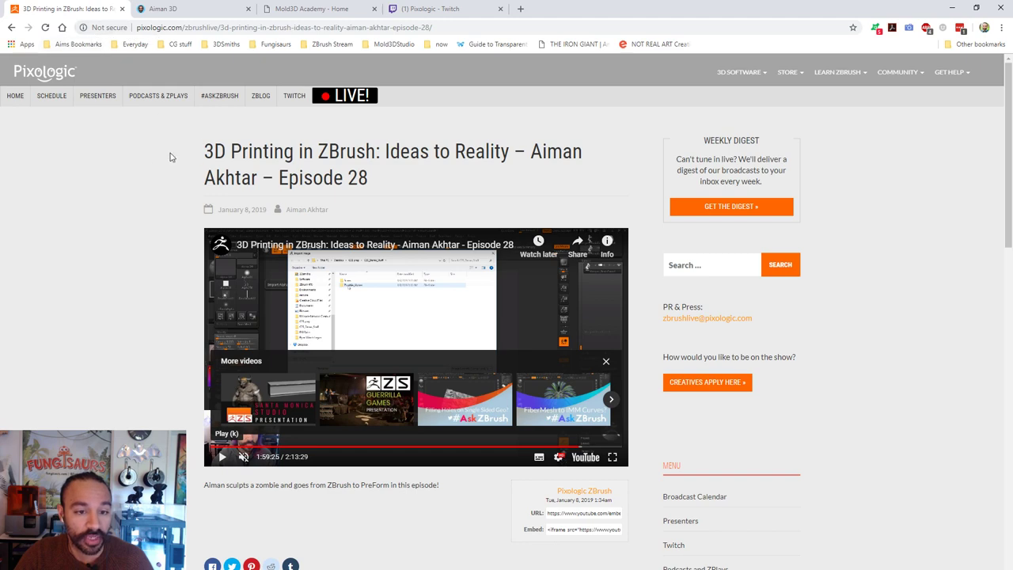
pyautogui.click(11, 27)
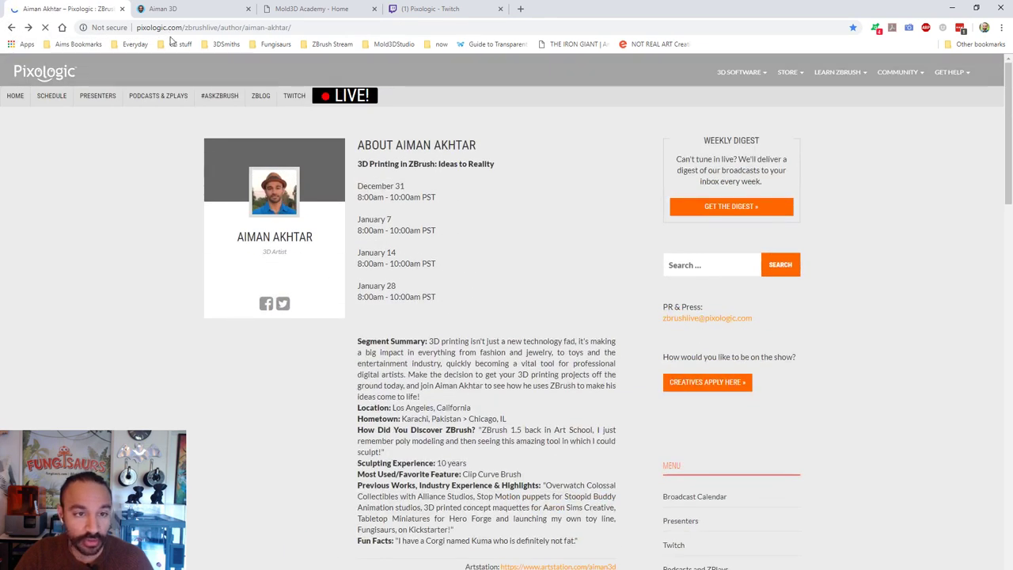
pyautogui.scroll(-5, 644, 469)
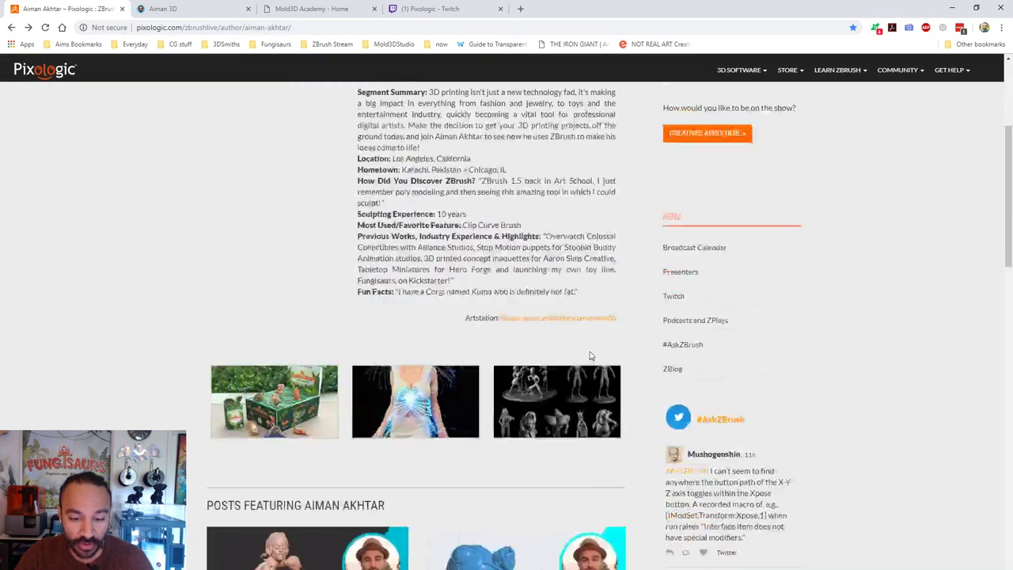
pyautogui.scroll(-2, 500, 204)
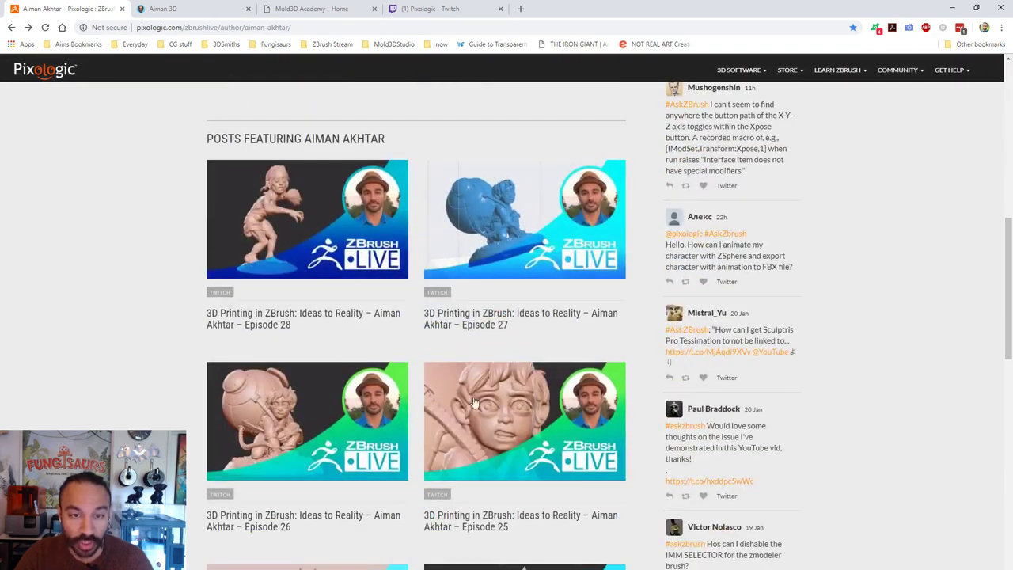
# Step: Open the "3D Printing for ZBrush Artists" self-paced class page on the Mold3D Academy site
pyautogui.click(339, 9)
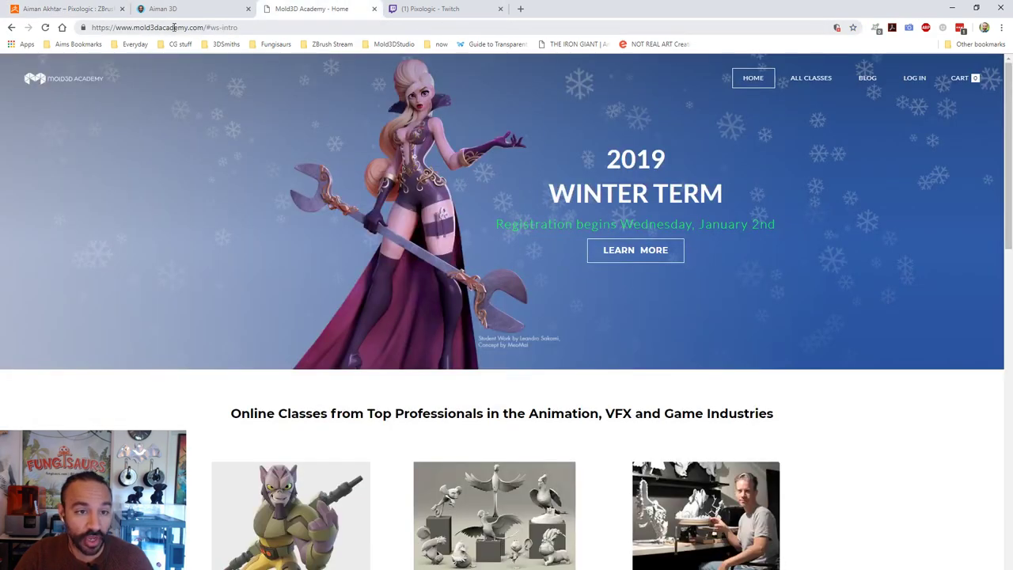
pyautogui.moveTo(811, 79)
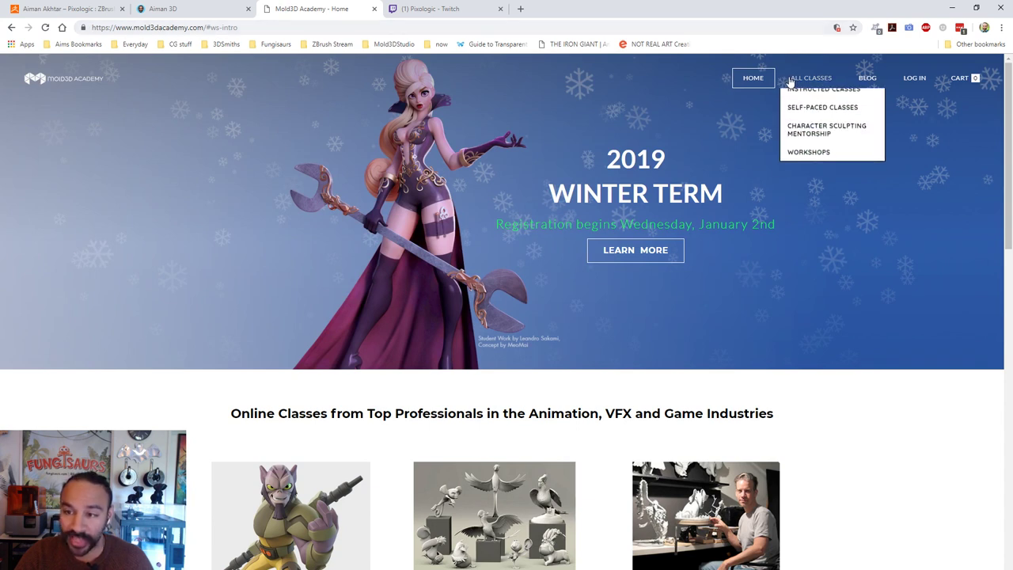
pyautogui.moveTo(831, 121)
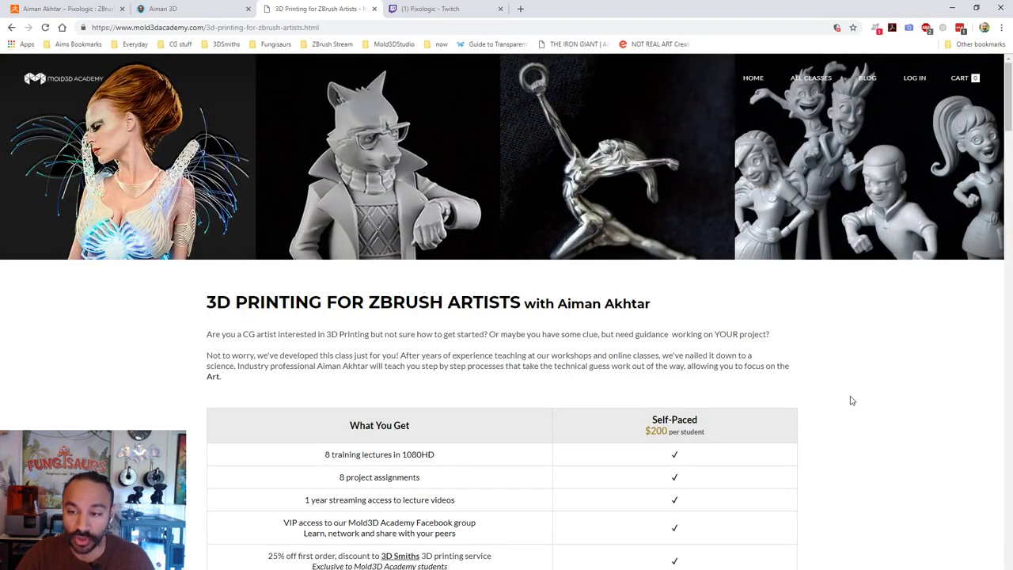
# Step: Look through the class page's lesson plan, software requirements and student gallery
pyautogui.scroll(-10, 852, 401)
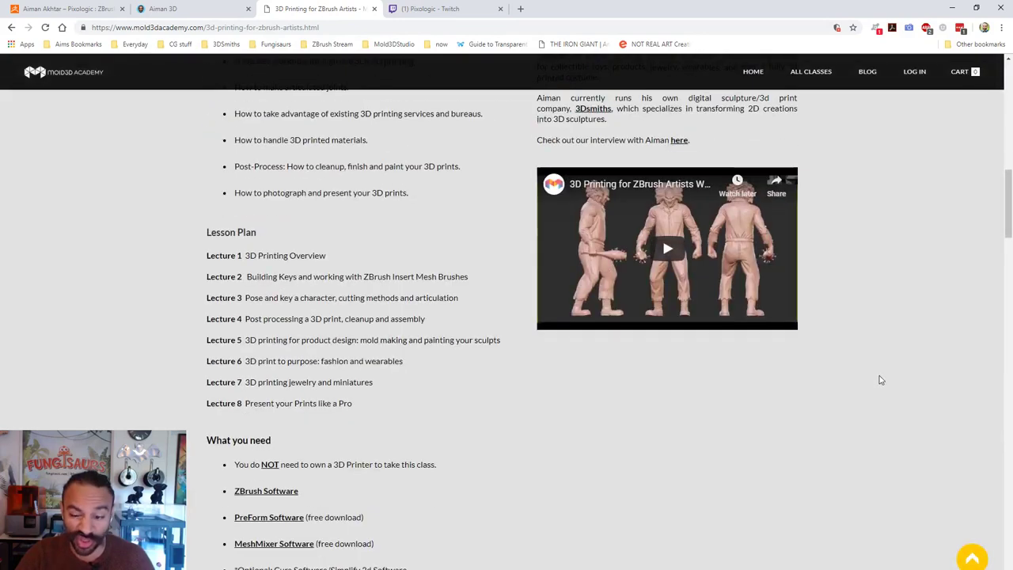
pyautogui.scroll(-5, 882, 377)
pyautogui.scroll(3, 366, 323)
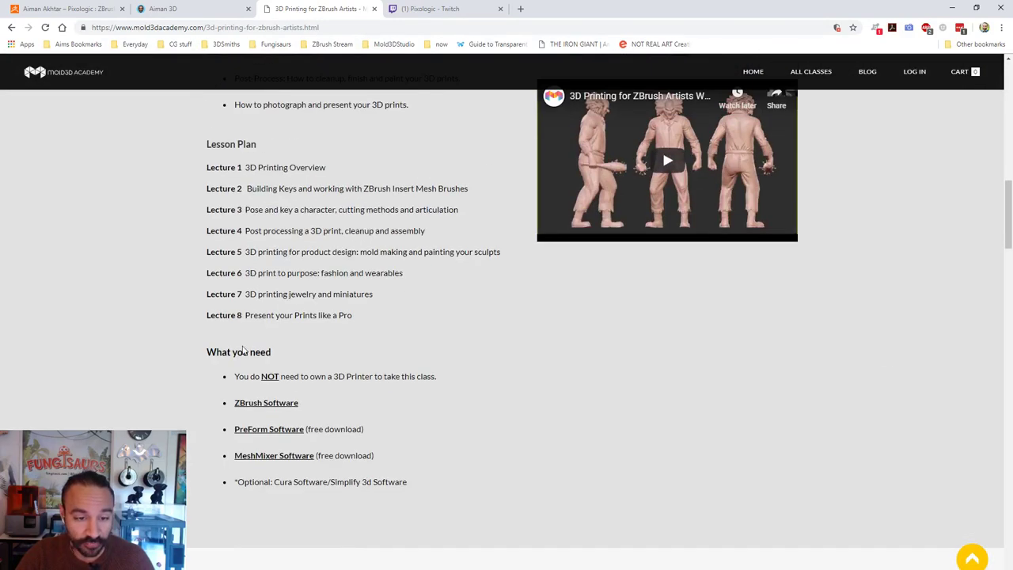
pyautogui.scroll(1, 243, 349)
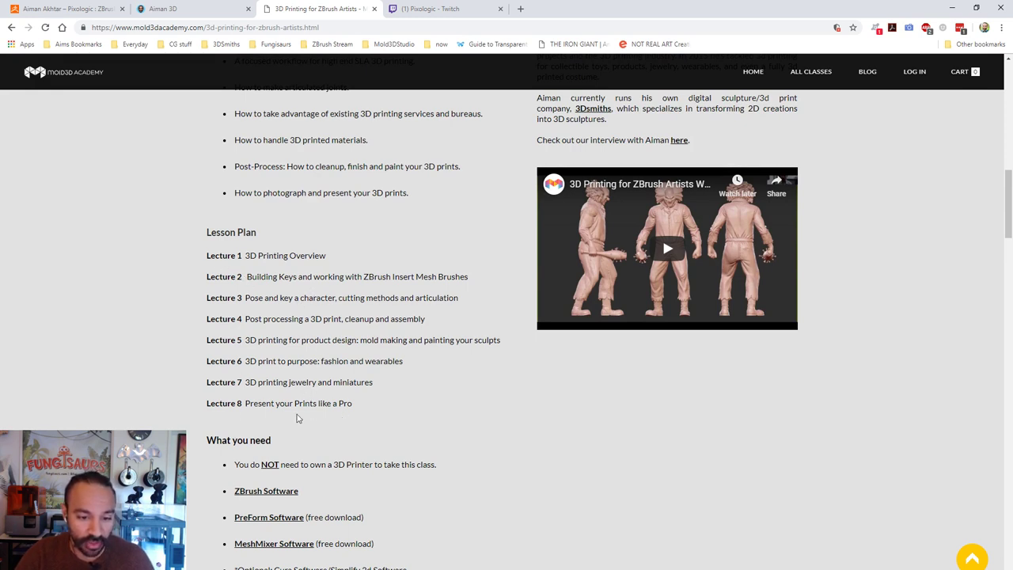
pyautogui.scroll(-4, 866, 344)
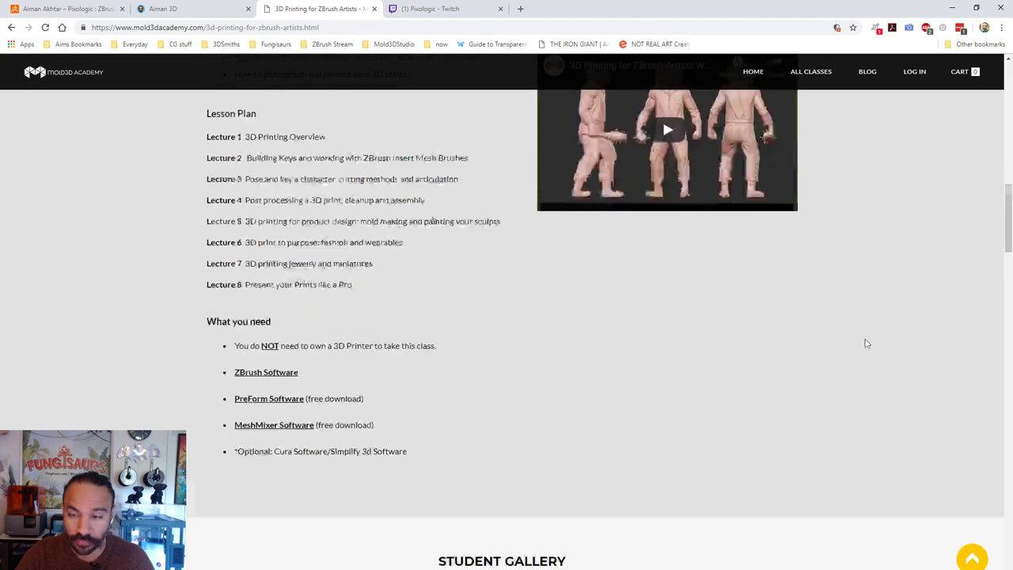
pyautogui.scroll(-1, 708, 267)
pyautogui.click(244, 27)
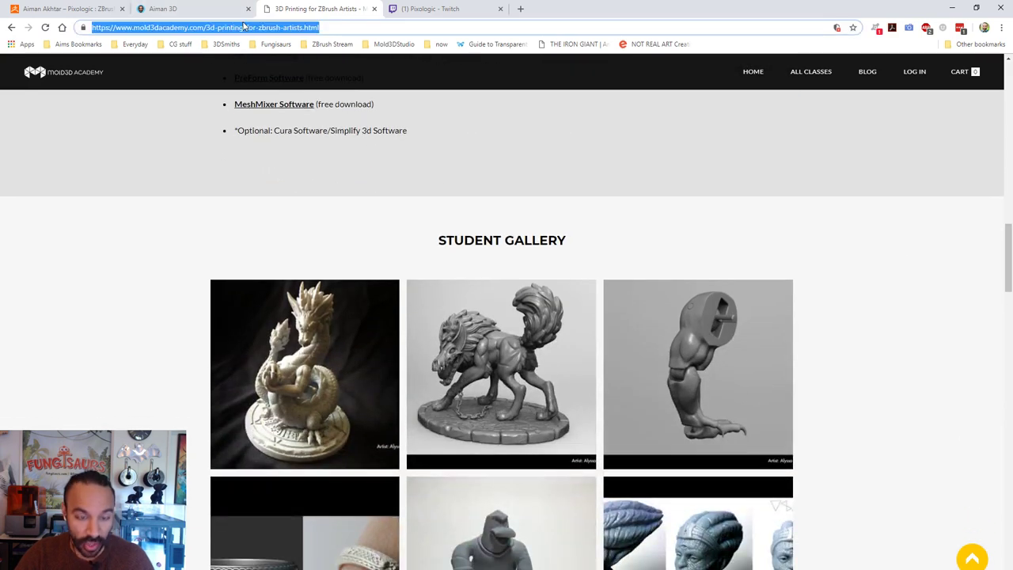
pyautogui.click(429, 9)
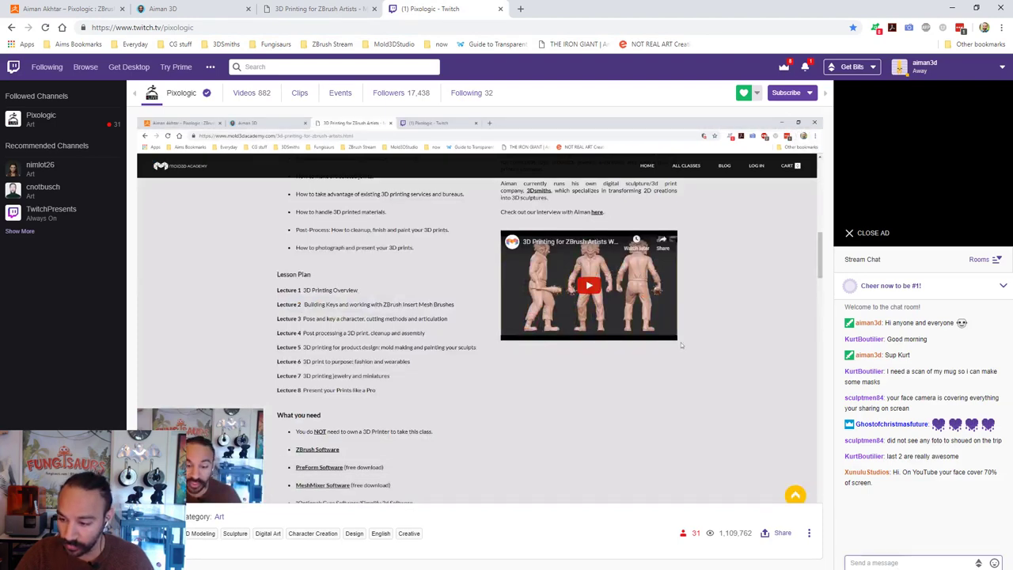
pyautogui.write('https://www.mold3dacademy.com/3d-printing-for-zbrush-artists/')
pyautogui.press('Return')
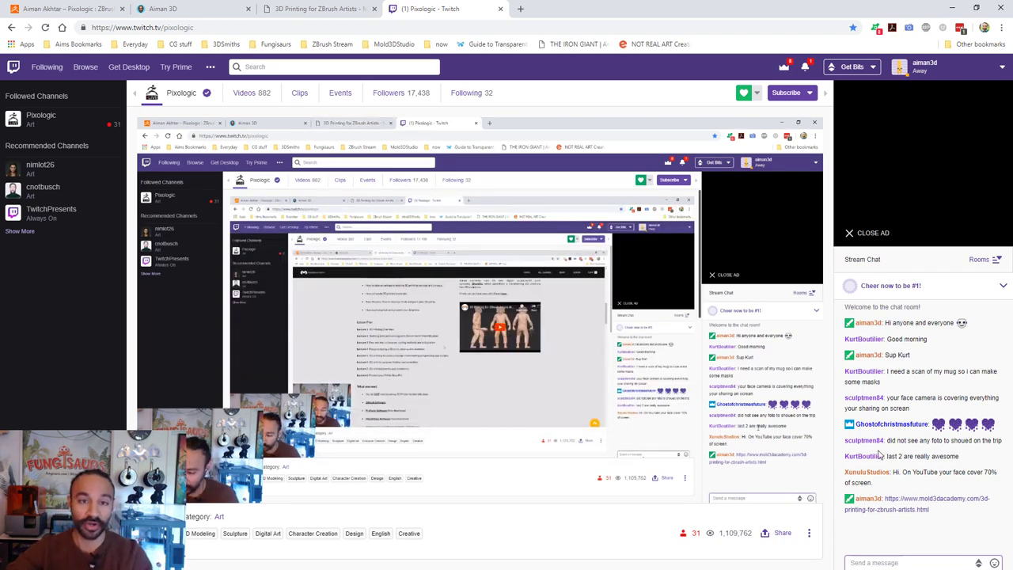
# Step: Move the Twitch browser window to the other monitor to show the Sarah_zombie image again
pyautogui.moveTo(585, 10)
pyautogui.mouseDown()
pyautogui.moveTo(968, 109)
pyautogui.moveTo(1012, 111)
pyautogui.mouseUp()
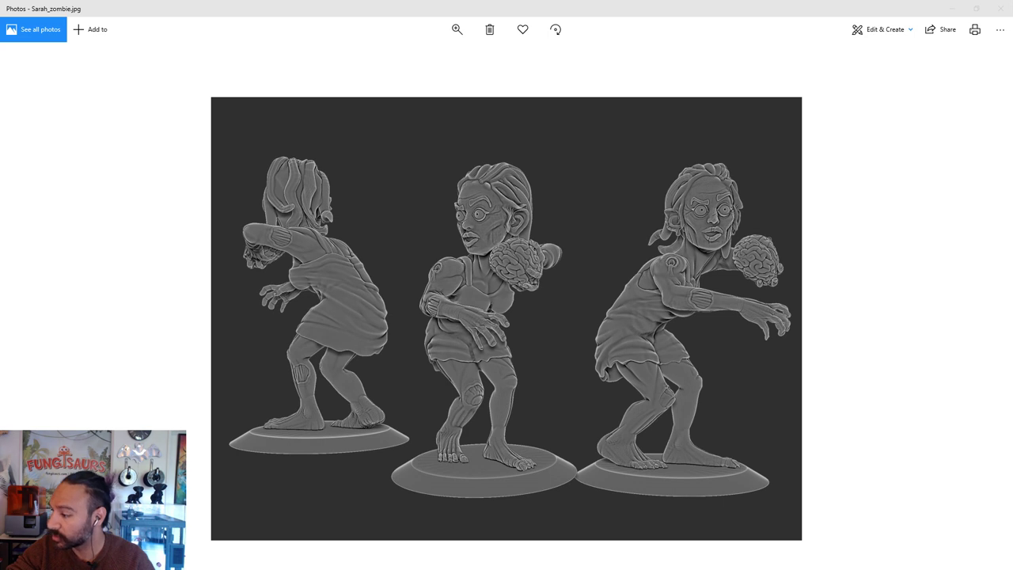
pyautogui.hotkey('alt', 'Tab')
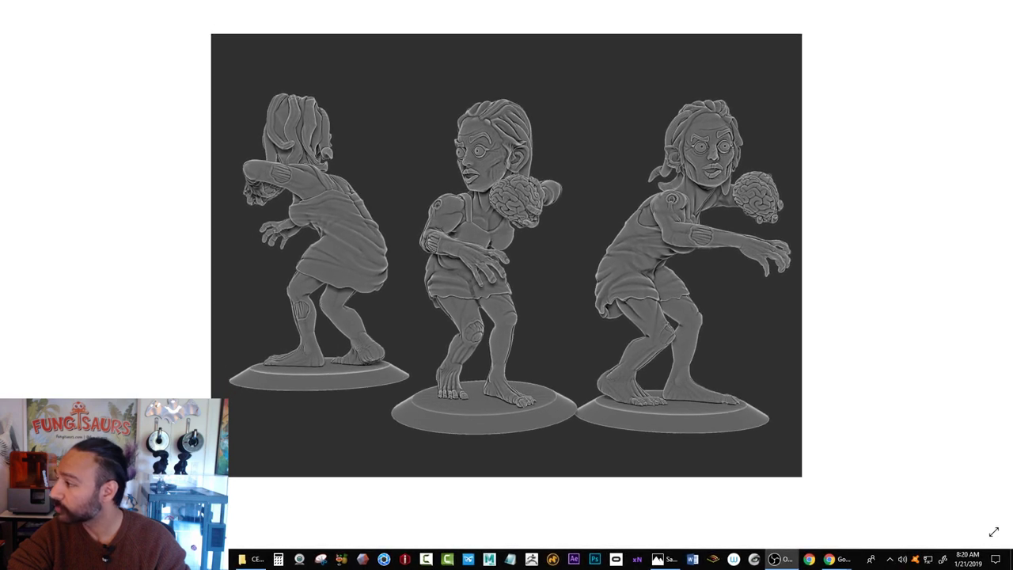
pyautogui.press('Escape')
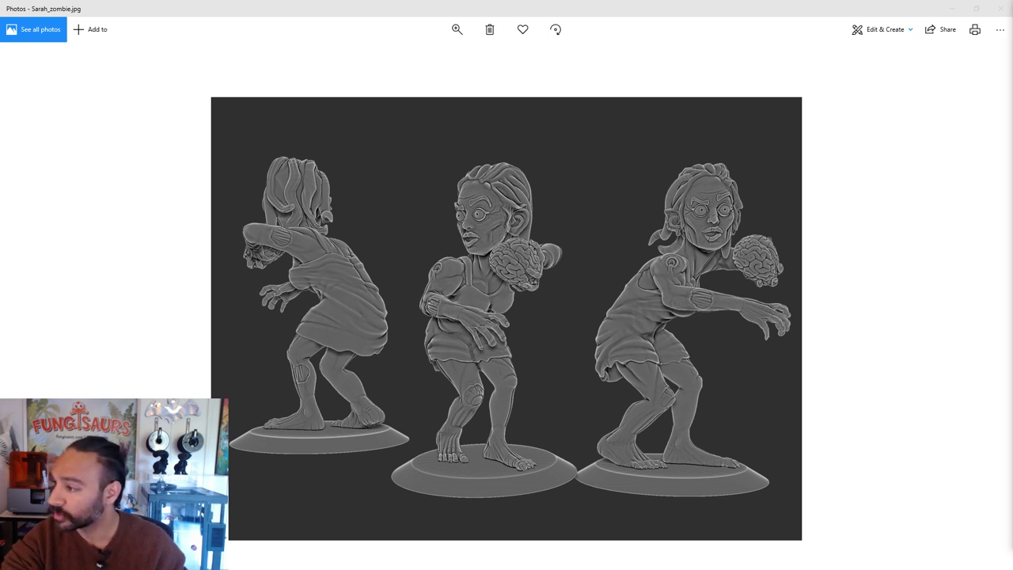
# Step: Bring the Gmail window on screen and open the Artec 3D email's "Me in 3D" link to view the body scan video
pyautogui.moveTo(1012, 103); pyautogui.dragTo(364, 1)
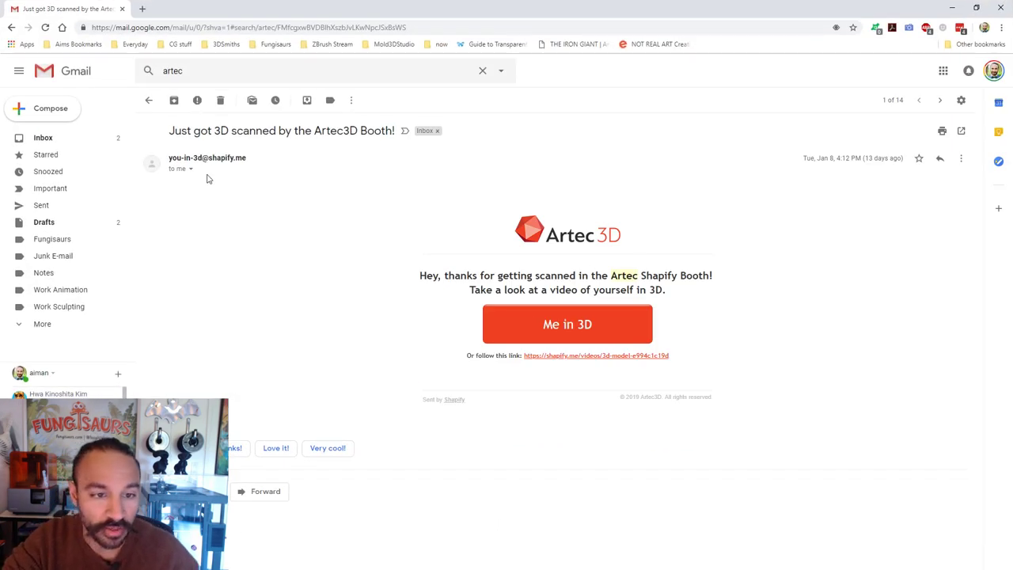
pyautogui.click(574, 323)
pyautogui.click(20, 7)
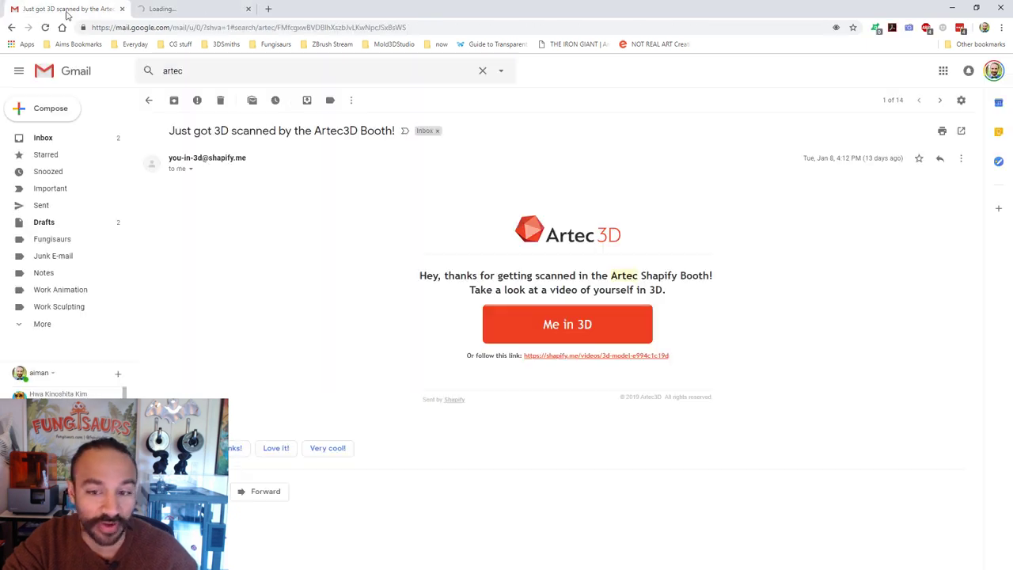
pyautogui.click(204, 8)
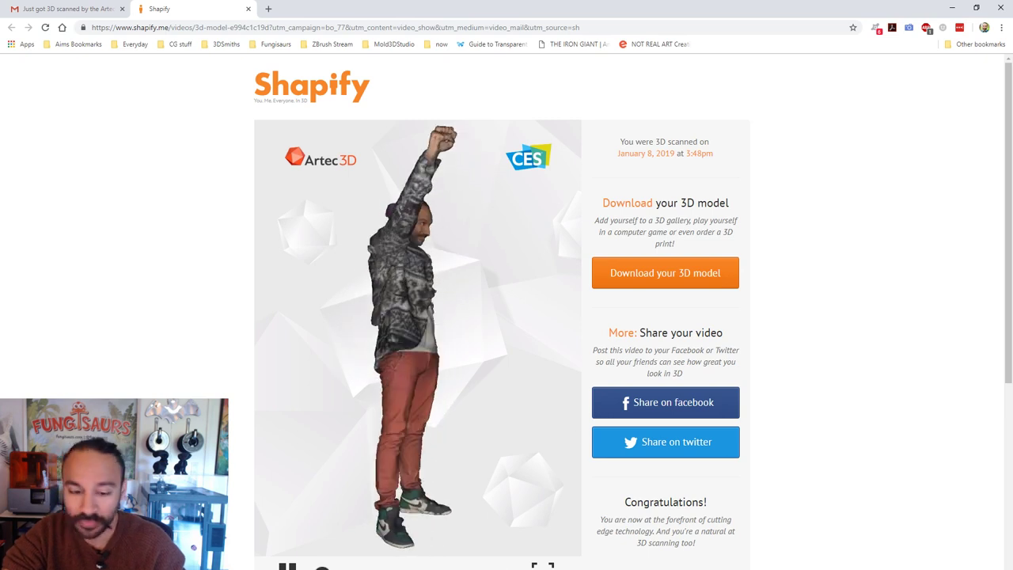
# Step: Open Shapify's 3D model download page, rotate the scan preview, and move the browser window off the screen
pyautogui.click(679, 286)
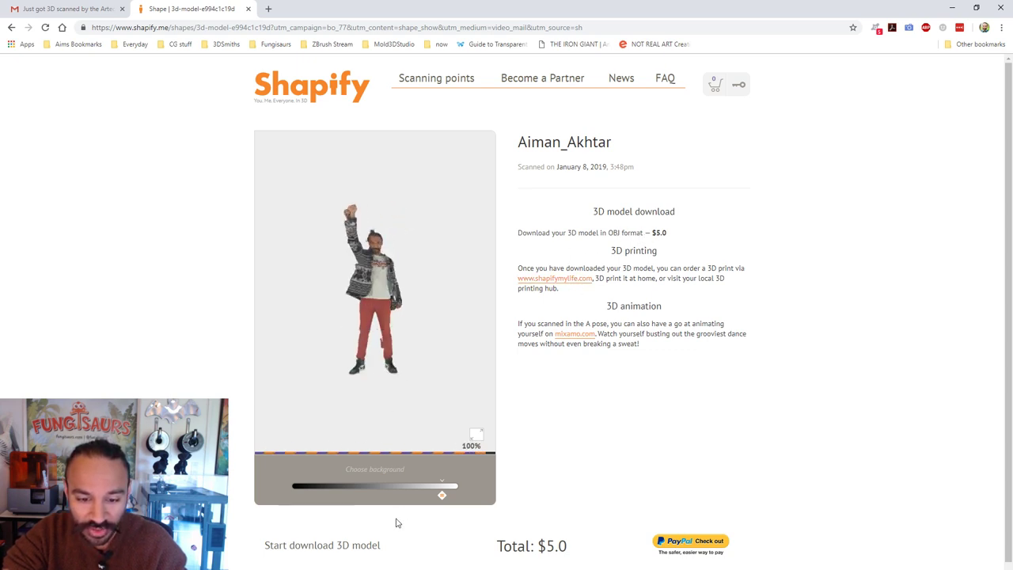
pyautogui.moveTo(399, 343); pyautogui.dragTo(527, 357)
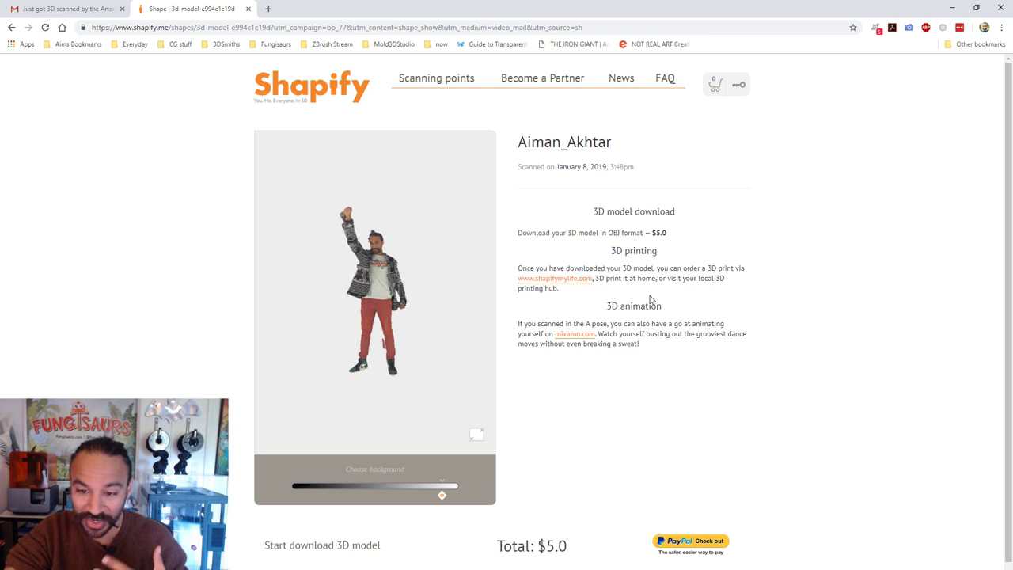
pyautogui.moveTo(441, 325)
pyautogui.mouseDown()
pyautogui.moveTo(484, 324)
pyautogui.moveTo(445, 316)
pyautogui.mouseUp()
pyautogui.moveTo(292, 11); pyautogui.dragTo(463, 0)
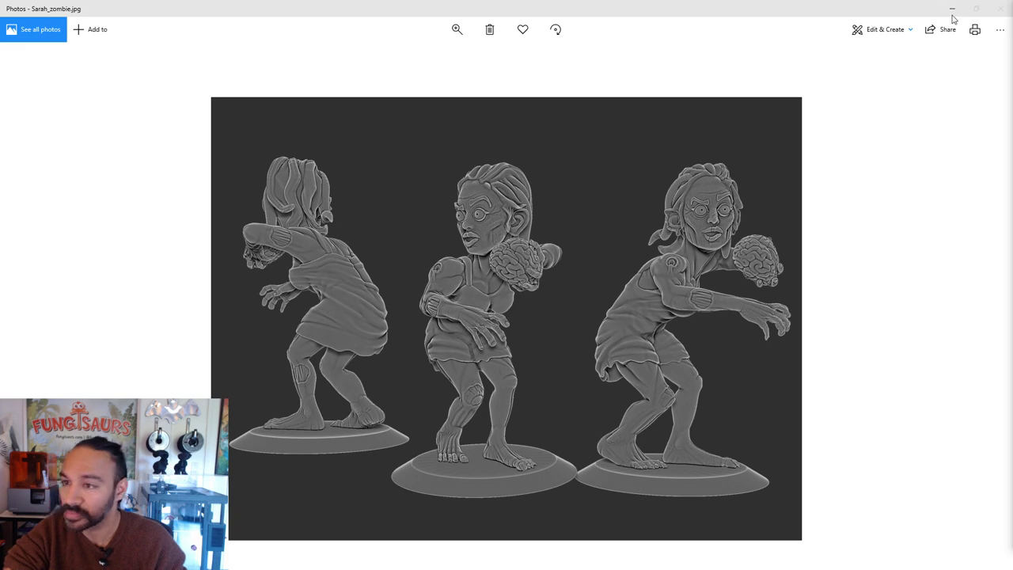
# Step: Close the zombie image and the CES Zombies folder, and select the scan's zip archive in the Downloads folder
pyautogui.click(1000, 7)
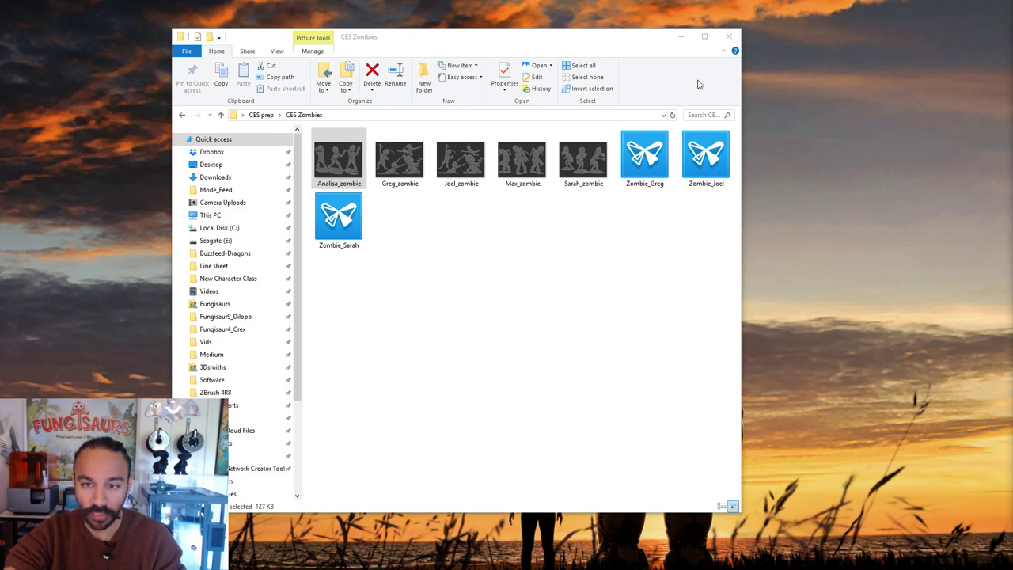
pyautogui.click(728, 37)
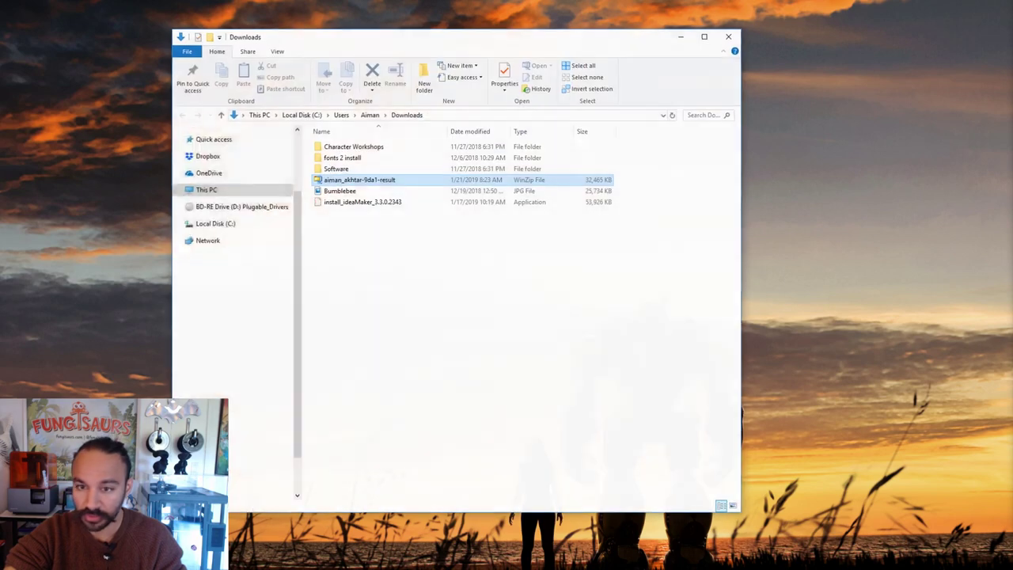
pyautogui.click(399, 239)
pyautogui.click(369, 183)
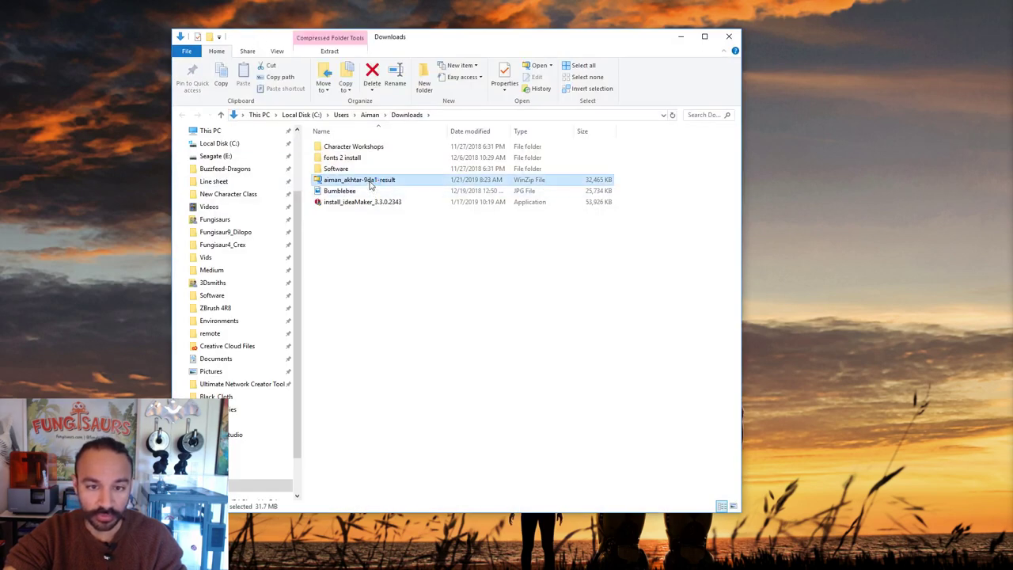
pyautogui.doubleClick(369, 180)
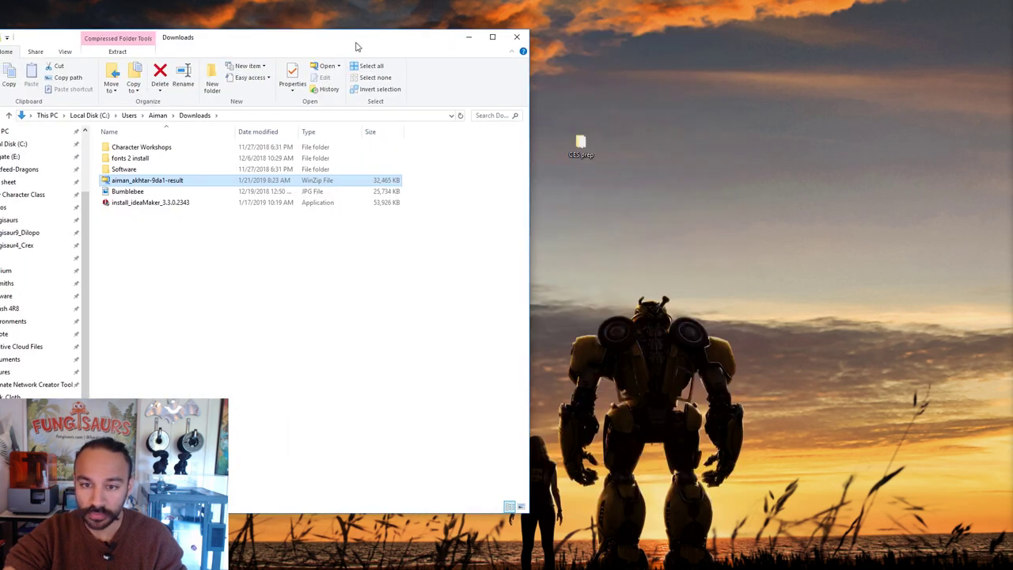
# Step: Create a desktop folder named with the presenter's first name followed by "_Artec_Scan"
pyautogui.click(799, 343)
pyautogui.rightClick(799, 337)
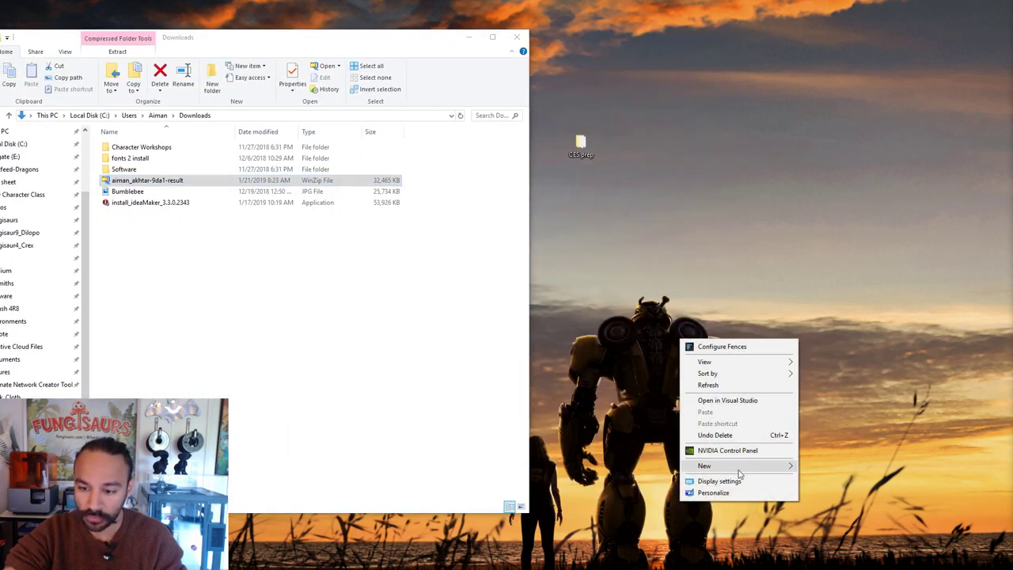
pyautogui.moveTo(740, 470)
pyautogui.click(831, 470)
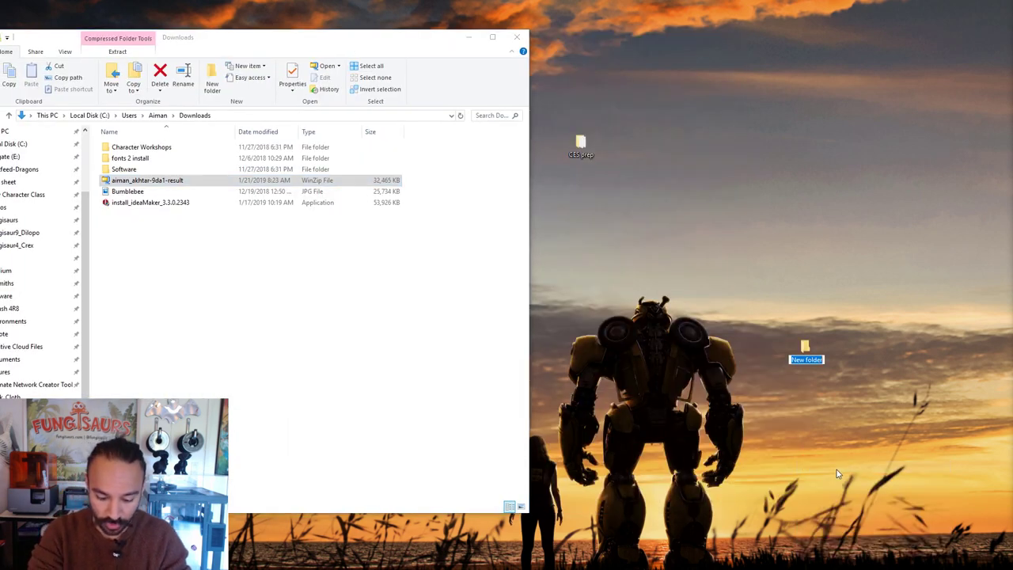
pyautogui.write('Aiman_A')
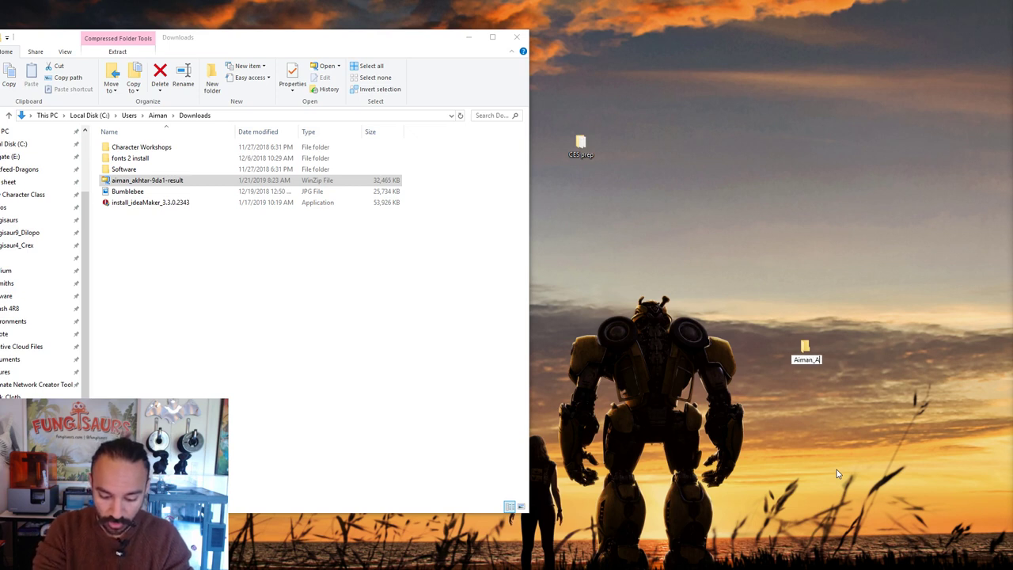
pyautogui.write('rtec Scan')
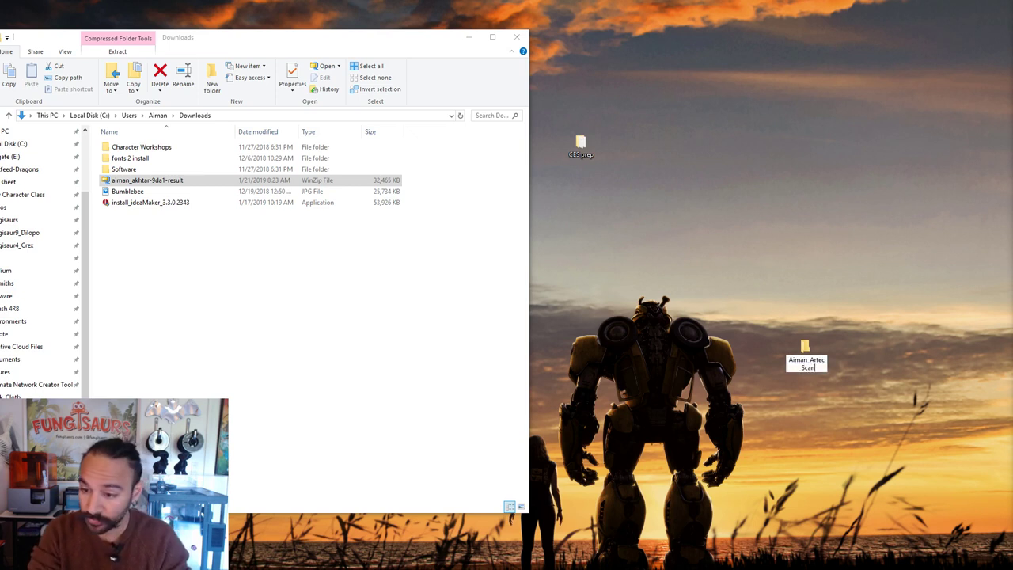
pyautogui.press('Return')
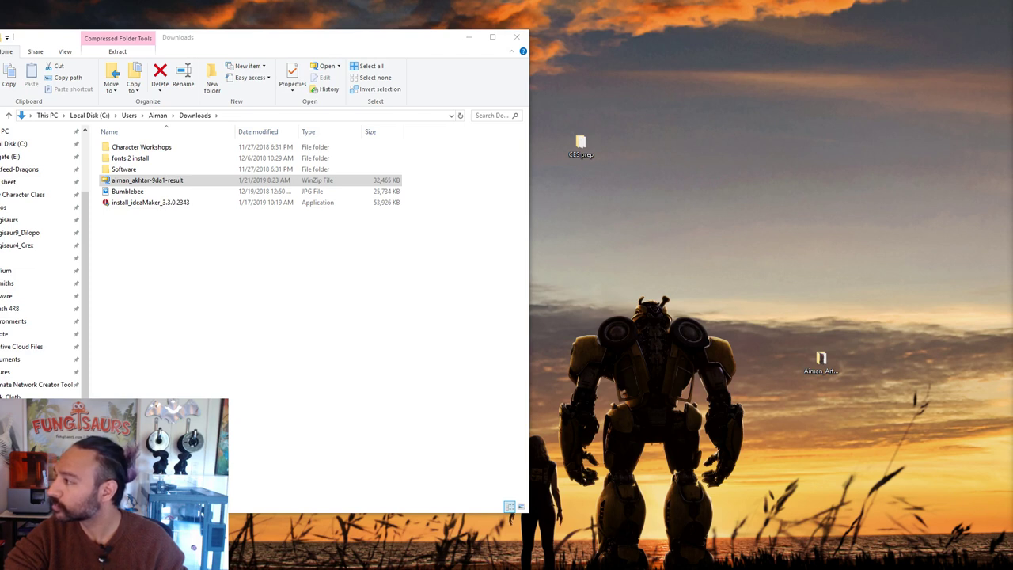
# Step: Reposition the scan folder on the desktop, view its texture image model__0.png from the opened folder, and select the model__0 OBJ file
pyautogui.moveTo(821, 360); pyautogui.dragTo(700, 231)
pyautogui.click(516, 36)
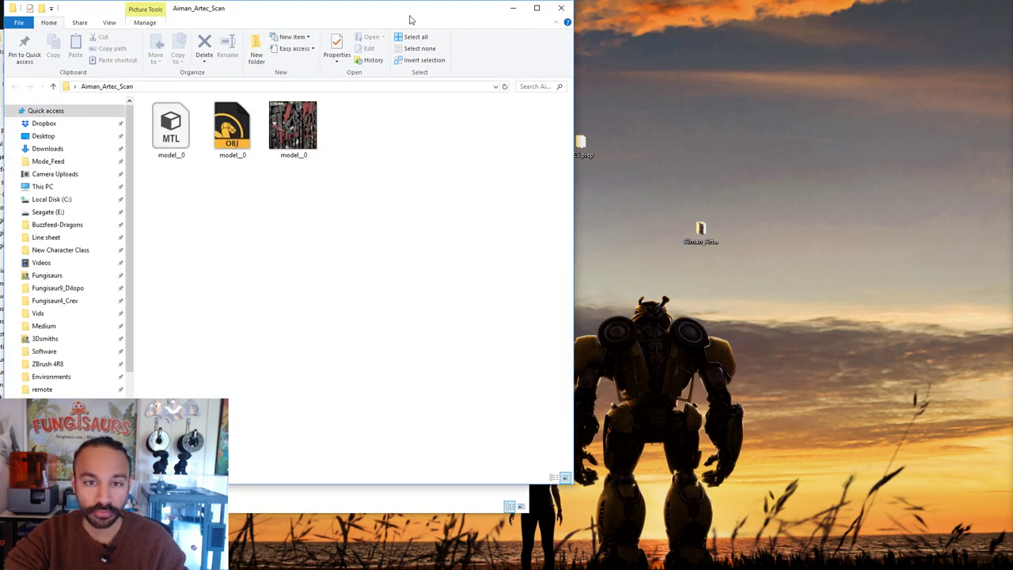
pyautogui.moveTo(412, 19); pyautogui.dragTo(466, 33)
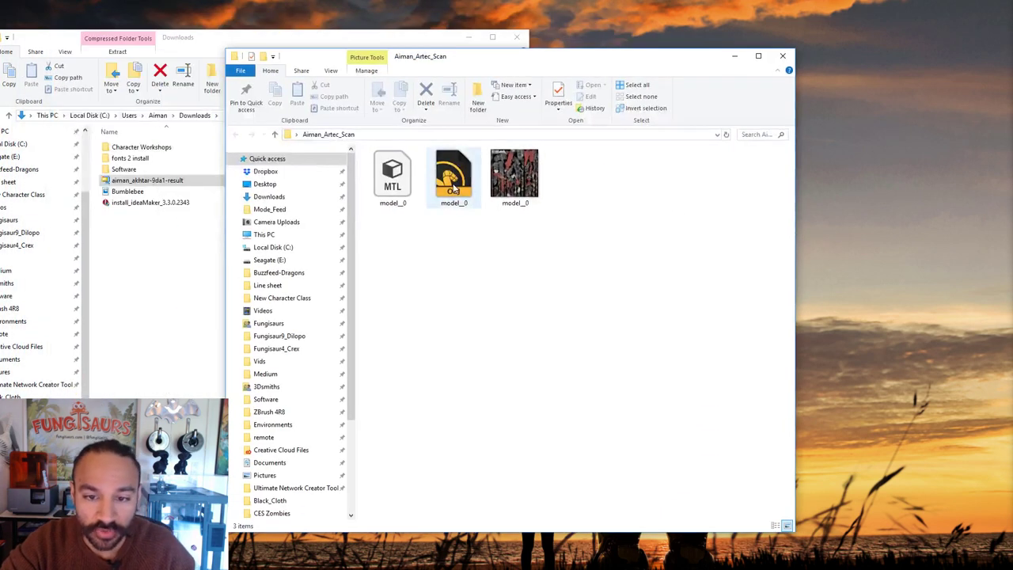
pyautogui.click(438, 197)
pyautogui.doubleClick(543, 190)
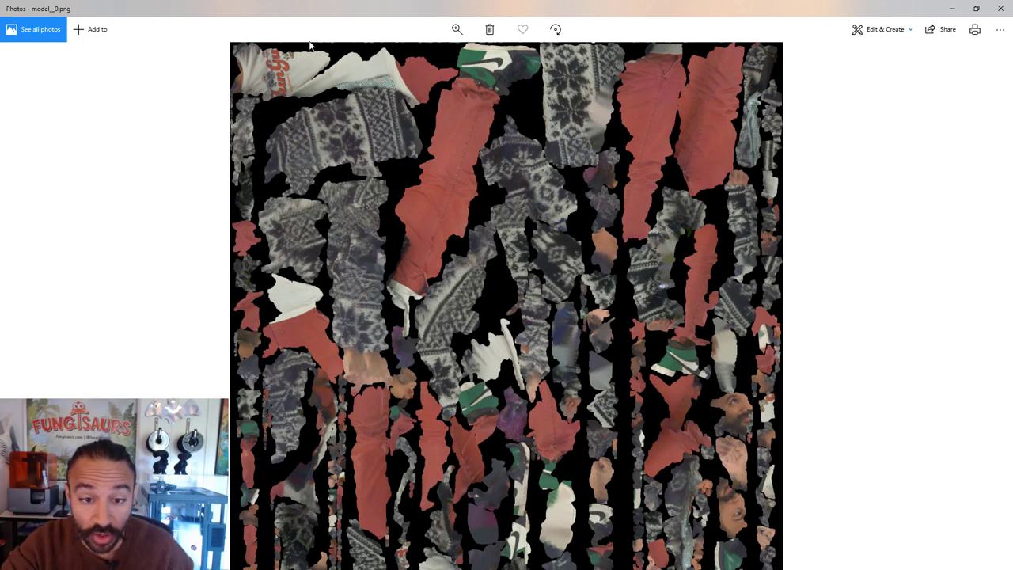
pyautogui.click(1000, 8)
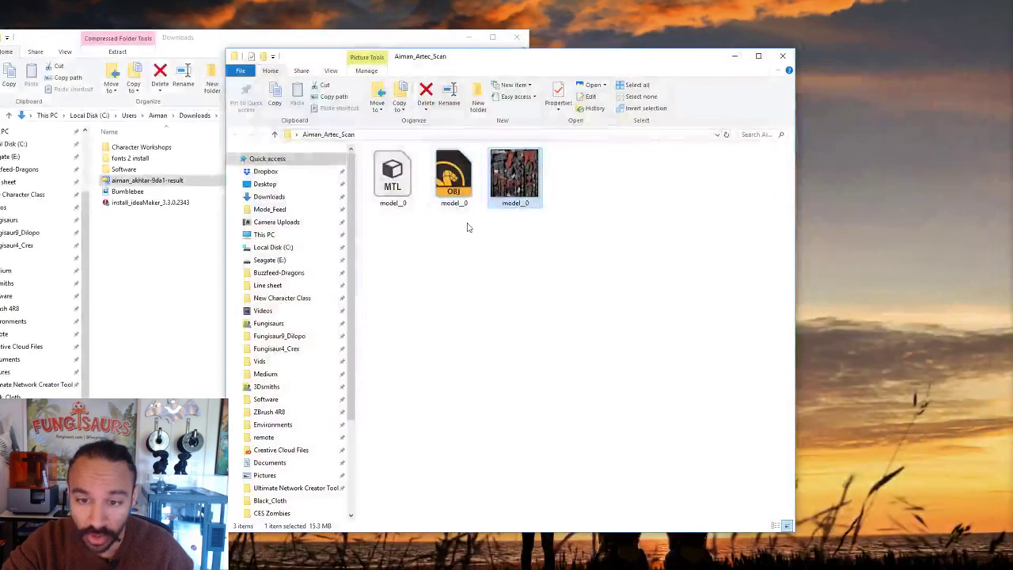
pyautogui.click(455, 180)
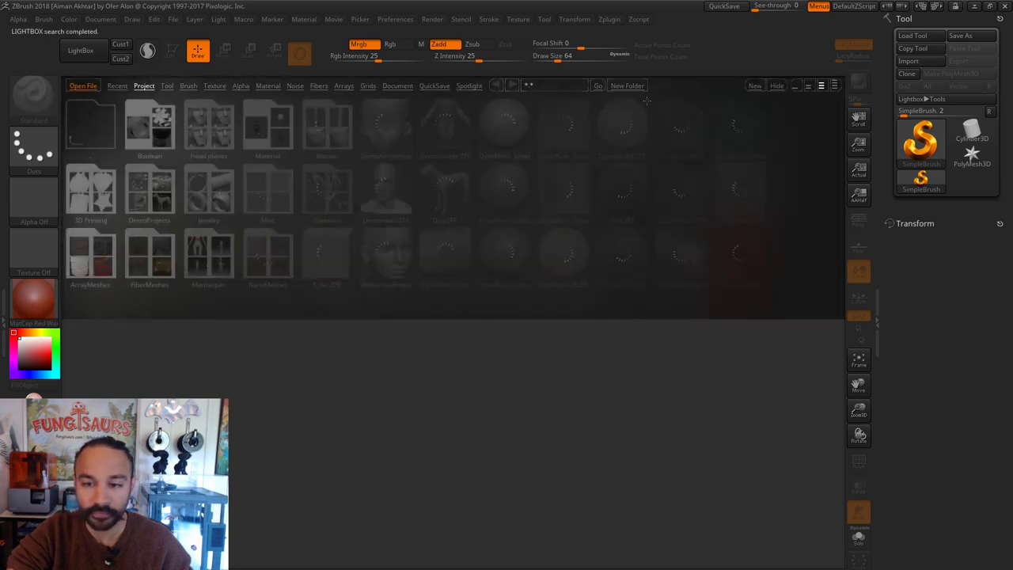
# Step: Import the model__0 OBJ from the Artec scan folder on the desktop as a 3D mesh
pyautogui.press(',')
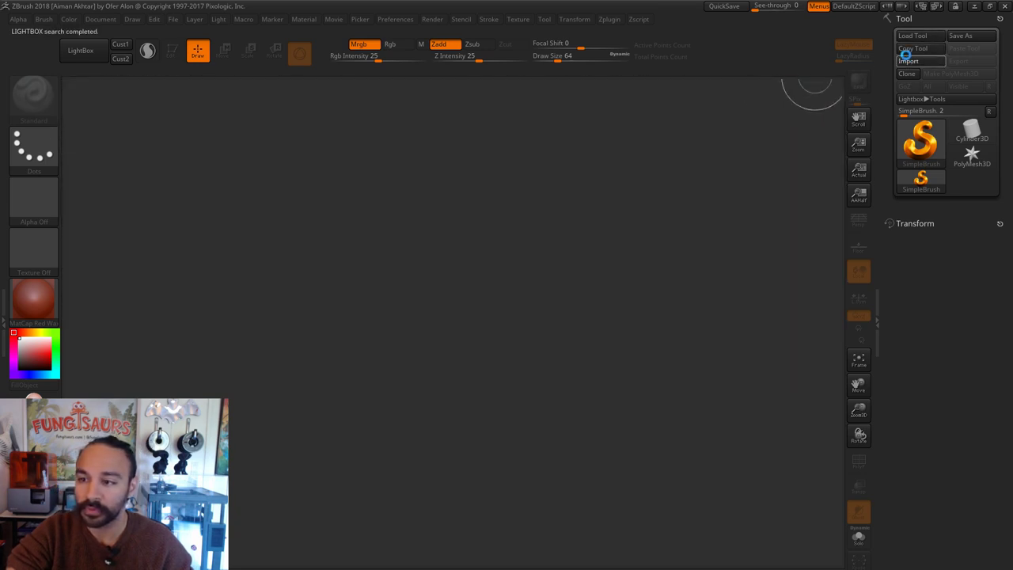
pyautogui.click(907, 61)
pyautogui.scroll(10, 256, 134)
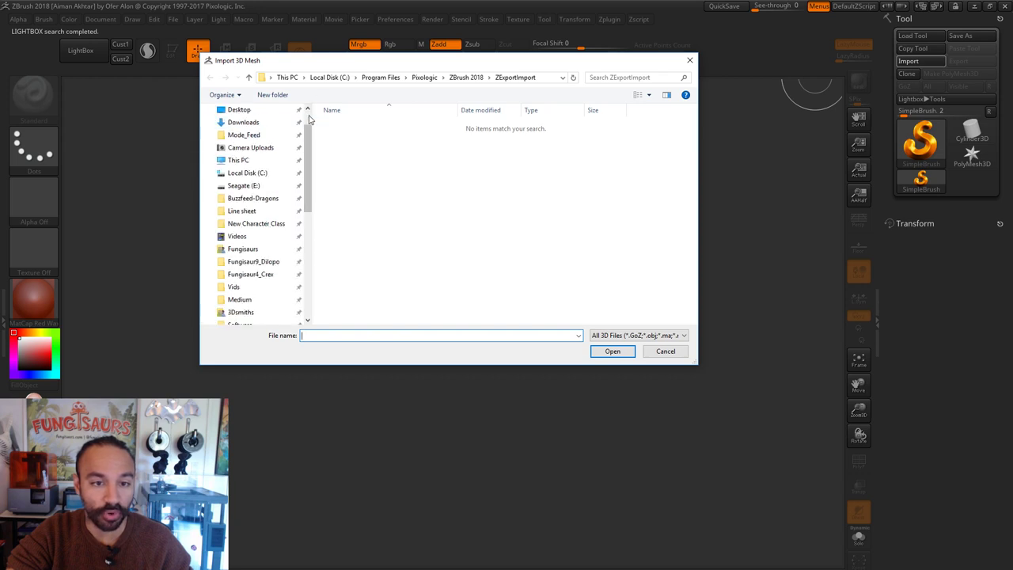
pyautogui.click(239, 144)
pyautogui.click(356, 228)
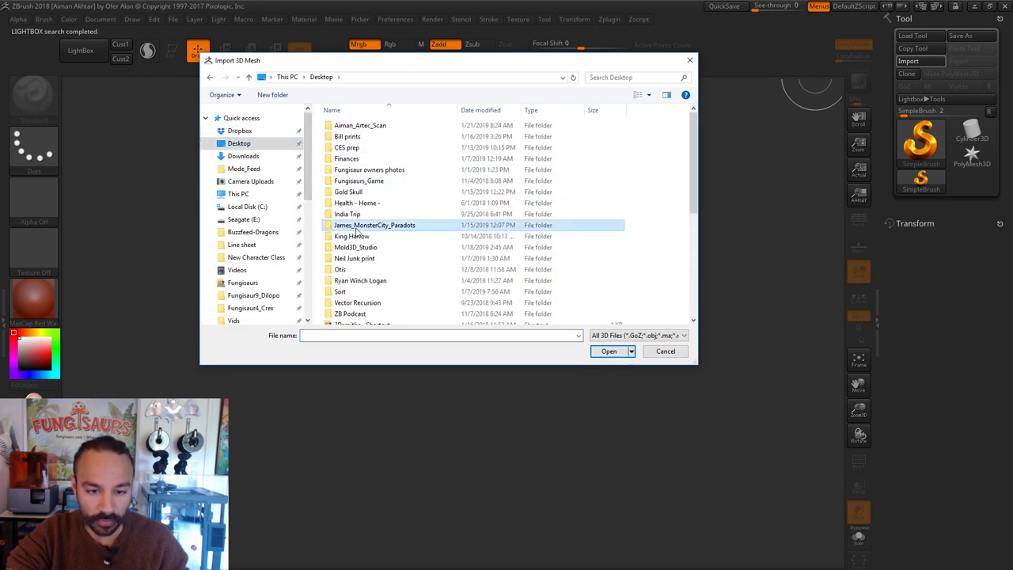
pyautogui.scroll(-3, 378, 218)
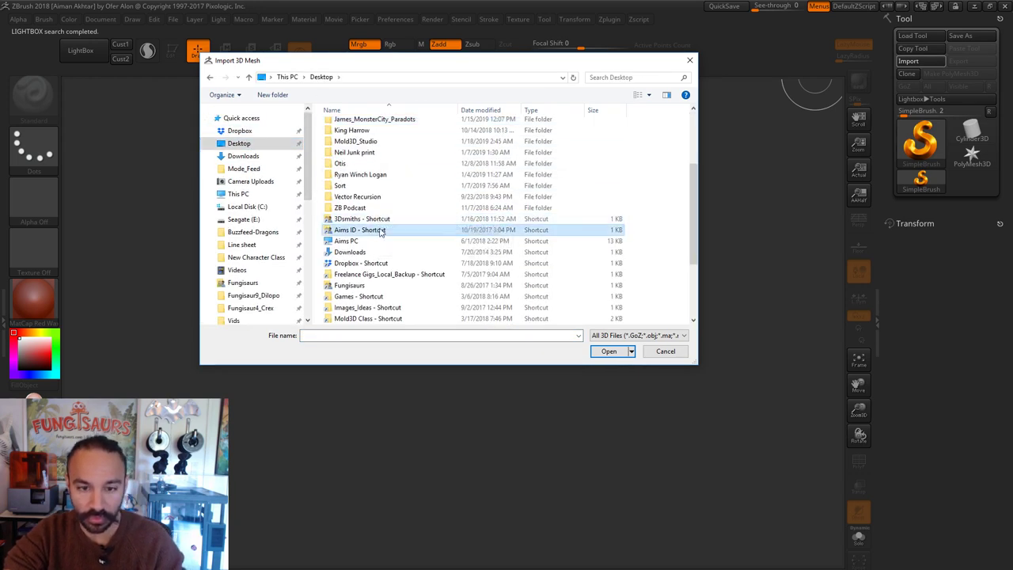
pyautogui.scroll(3, 379, 229)
pyautogui.click(356, 126)
pyautogui.doubleClick(356, 126)
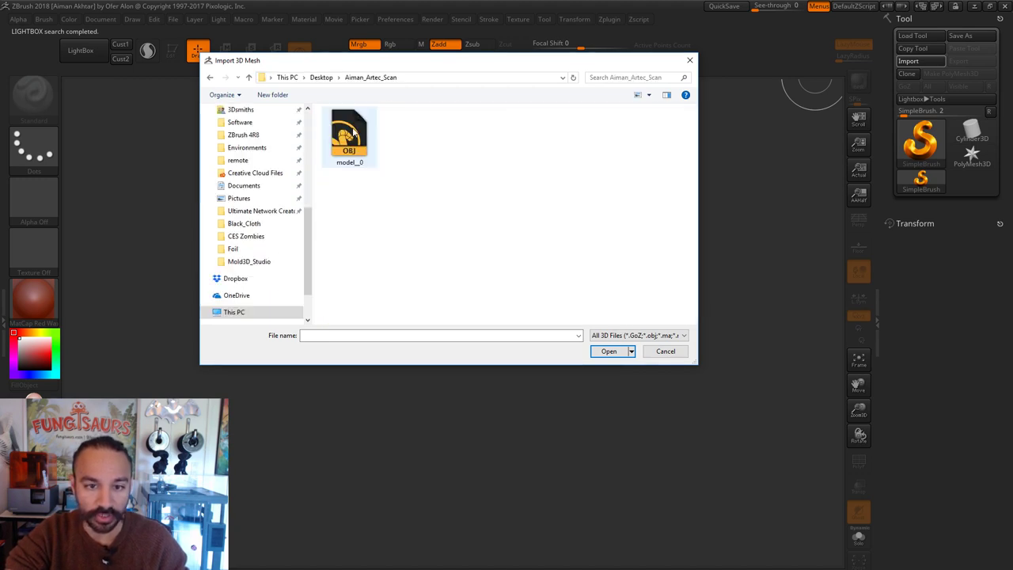
pyautogui.click(349, 136)
pyautogui.click(609, 352)
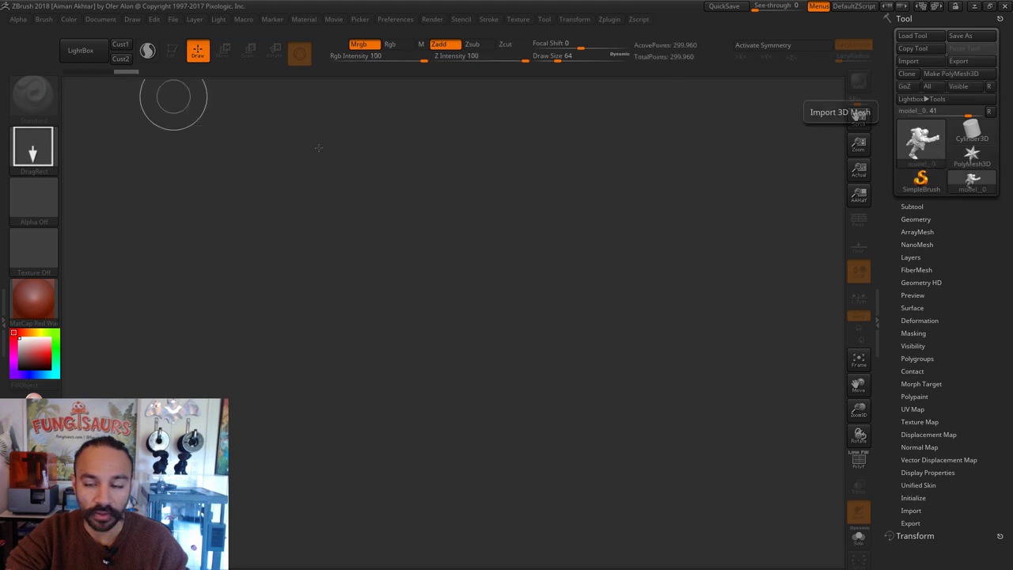
# Step: Place the imported scan on the canvas, turn on Edit mode, and orient the figure for viewing
pyautogui.moveTo(471, 340); pyautogui.dragTo(488, 546)
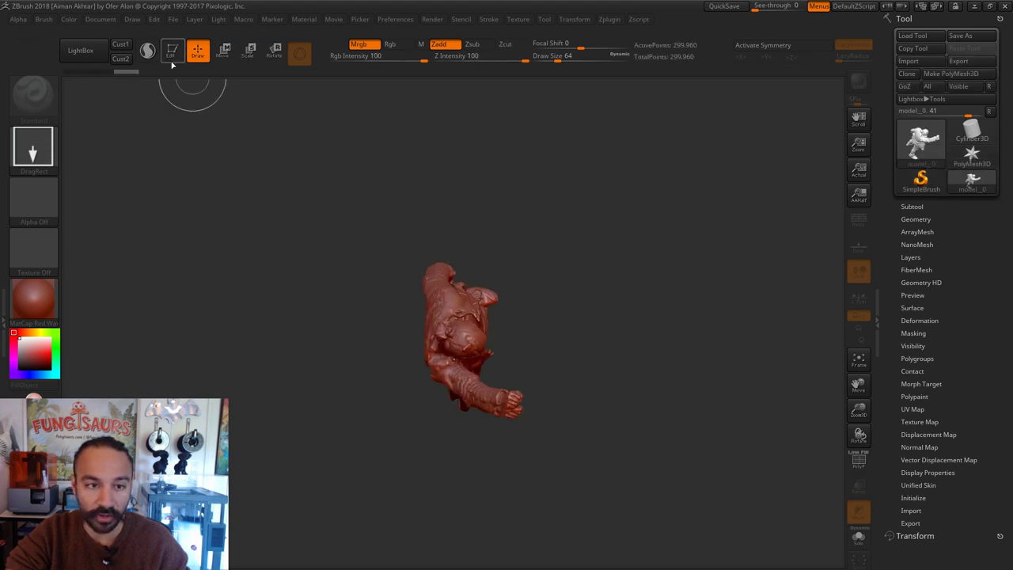
pyautogui.click(172, 61)
pyautogui.moveTo(616, 359)
pyautogui.keyDown('shift'); pyautogui.mouseDown()
pyautogui.moveTo(635, 298)
pyautogui.moveTo(591, 337)
pyautogui.moveTo(665, 409)
pyautogui.moveTo(659, 382)
pyautogui.mouseUp(); pyautogui.keyUp('shift')
# Step: Display the scan's polygon wireframe to inspect the mesh on the torso and face, and hide the wireframe
pyautogui.click(853, 471)
pyautogui.keyDown('alt'); pyautogui.moveTo(756, 273); pyautogui.dragTo(633, 554); pyautogui.keyUp('alt')
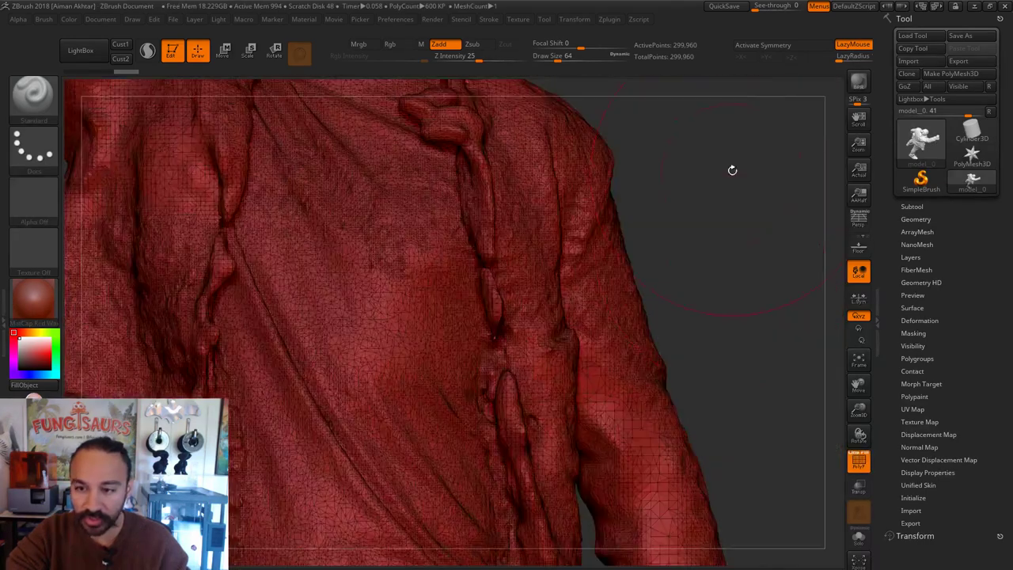
pyautogui.keyDown('alt'); pyautogui.moveTo(732, 170); pyautogui.dragTo(752, 296); pyautogui.keyUp('alt')
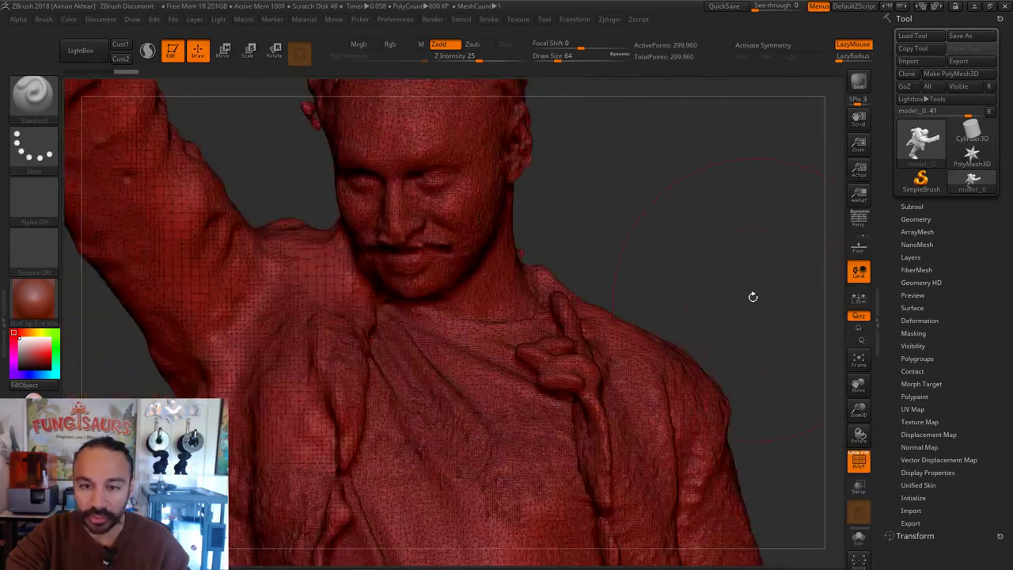
pyautogui.click(859, 461)
# Step: Apply the RS_Sculpy material to the scan
pyautogui.moveTo(803, 396)
pyautogui.mouseDown()
pyautogui.moveTo(756, 290)
pyautogui.moveTo(723, 296)
pyautogui.moveTo(657, 394)
pyautogui.moveTo(780, 347)
pyautogui.moveTo(775, 373)
pyautogui.moveTo(750, 375)
pyautogui.mouseUp()
pyautogui.click(33, 465)
pyautogui.click(33, 411)
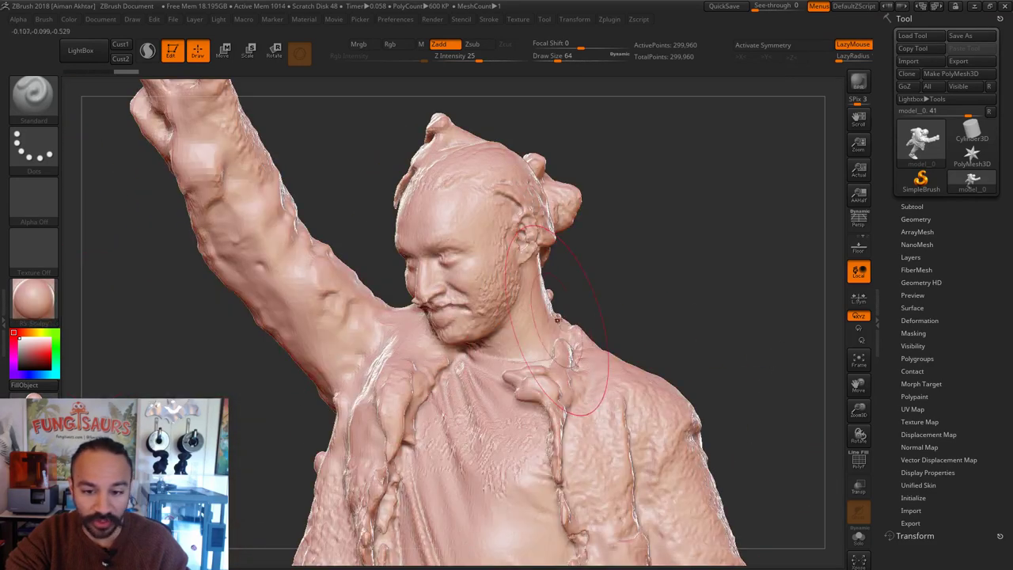
# Step: Duplicate the model__0 subtool, work on the copy model__1, and hide the original
pyautogui.moveTo(654, 375)
pyautogui.mouseDown()
pyautogui.moveTo(750, 319)
pyautogui.moveTo(768, 383)
pyautogui.moveTo(676, 467)
pyautogui.moveTo(697, 251)
pyautogui.moveTo(630, 404)
pyautogui.moveTo(807, 460)
pyautogui.moveTo(753, 417)
pyautogui.mouseUp()
pyautogui.click(912, 206)
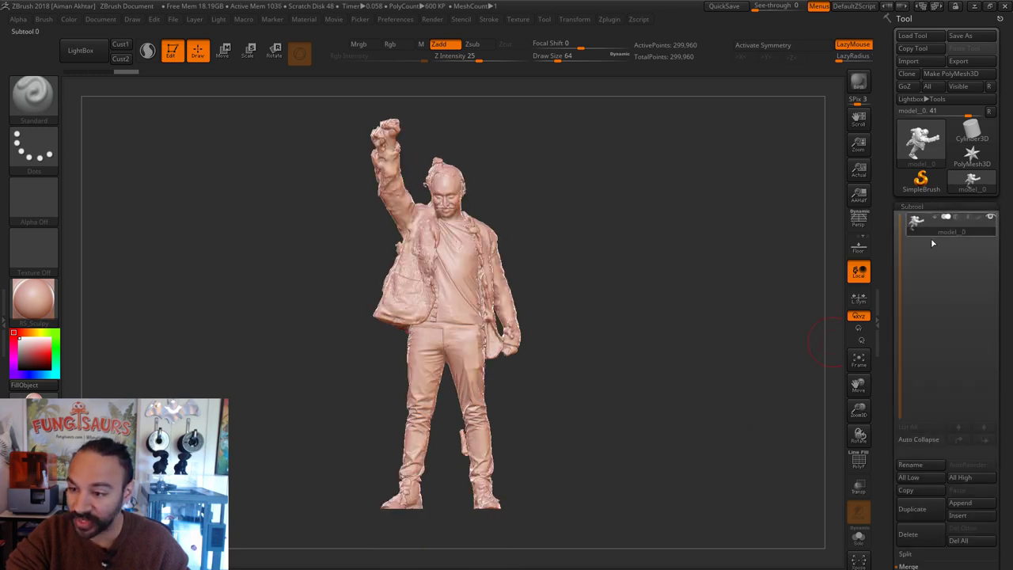
pyautogui.click(911, 509)
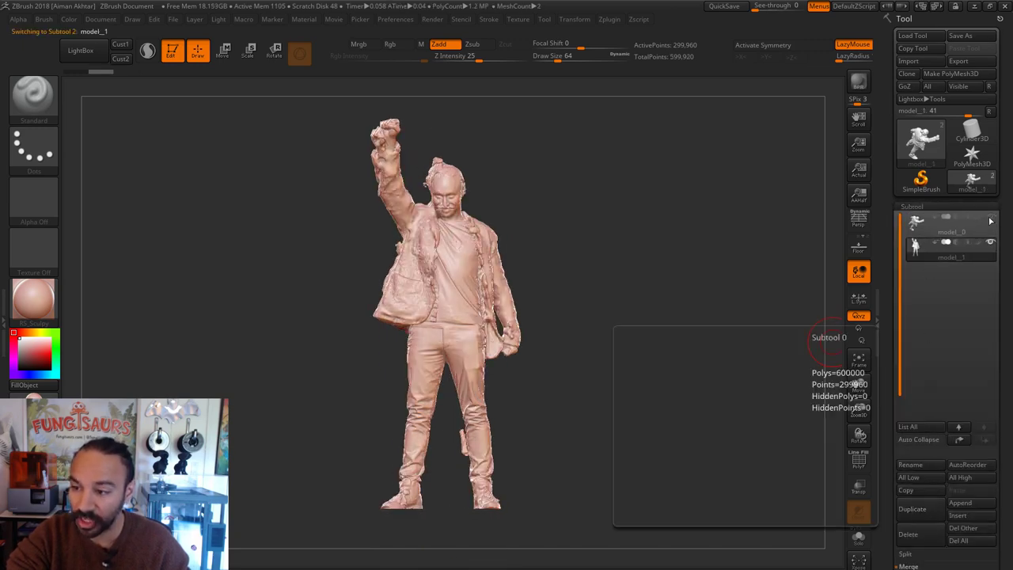
pyautogui.moveTo(598, 333)
pyautogui.mouseDown()
pyautogui.moveTo(581, 332)
pyautogui.moveTo(799, 331)
pyautogui.mouseUp()
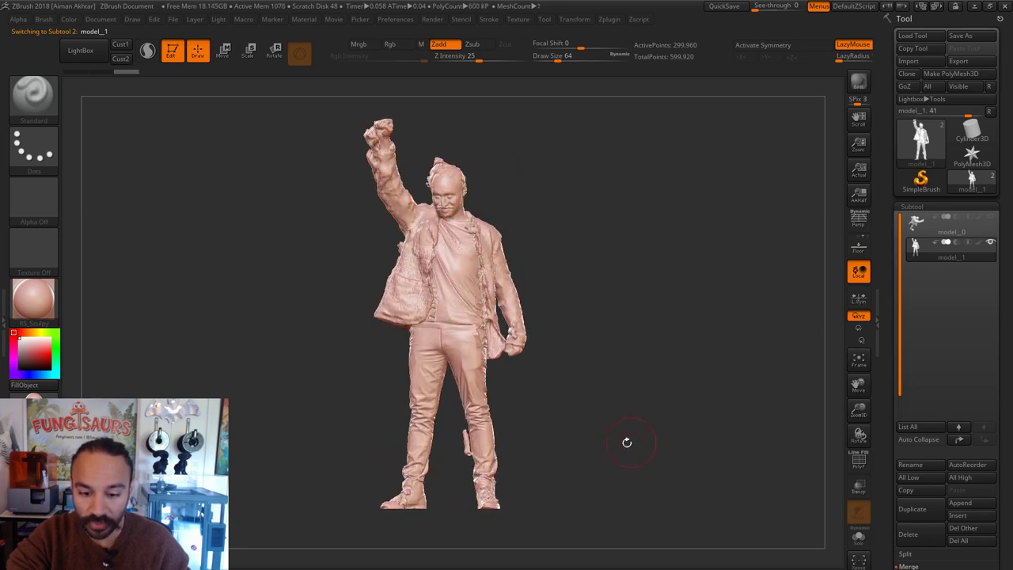
# Step: Examine the duplicated scan as a whole and close up on the raised fist and forearm
pyautogui.moveTo(626, 447)
pyautogui.keyDown('alt'); pyautogui.mouseDown()
pyautogui.moveTo(644, 312)
pyautogui.moveTo(728, 438)
pyautogui.moveTo(669, 311)
pyautogui.moveTo(636, 312)
pyautogui.moveTo(730, 316)
pyautogui.mouseUp(); pyautogui.keyUp('alt')
pyautogui.keyDown('alt'); pyautogui.moveTo(662, 277); pyautogui.dragTo(702, 391); pyautogui.keyUp('alt')
pyautogui.moveTo(702, 391)
pyautogui.mouseDown()
pyautogui.moveTo(638, 369)
pyautogui.moveTo(618, 423)
pyautogui.moveTo(599, 417)
pyautogui.moveTo(628, 395)
pyautogui.moveTo(683, 406)
pyautogui.moveTo(621, 406)
pyautogui.mouseUp()
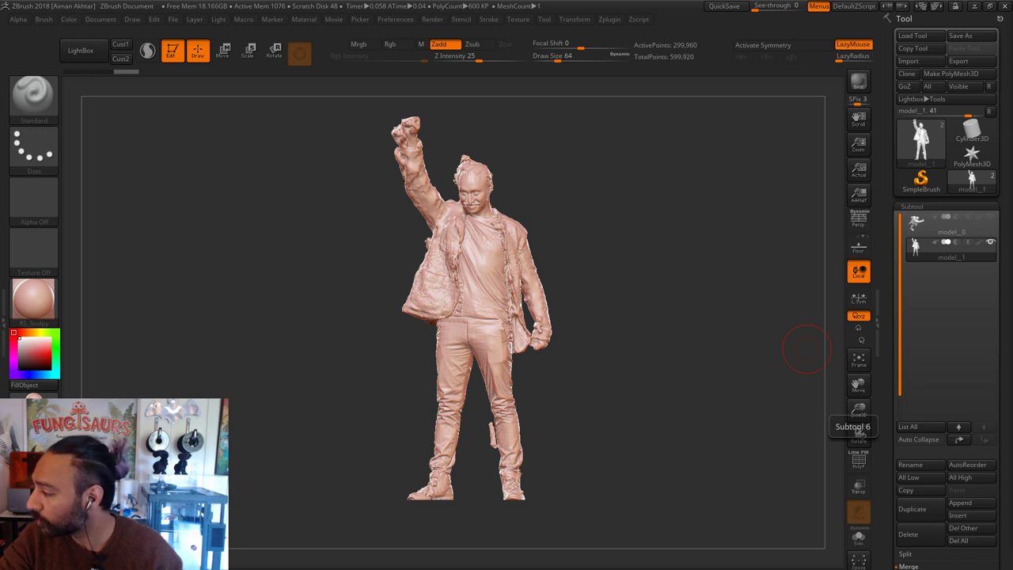
pyautogui.moveTo(584, 242); pyautogui.dragTo(694, 348)
pyautogui.moveTo(695, 348)
pyautogui.mouseDown()
pyautogui.moveTo(720, 400)
pyautogui.moveTo(752, 400)
pyautogui.moveTo(696, 400)
pyautogui.moveTo(689, 388)
pyautogui.moveTo(717, 366)
pyautogui.moveTo(747, 447)
pyautogui.mouseUp()
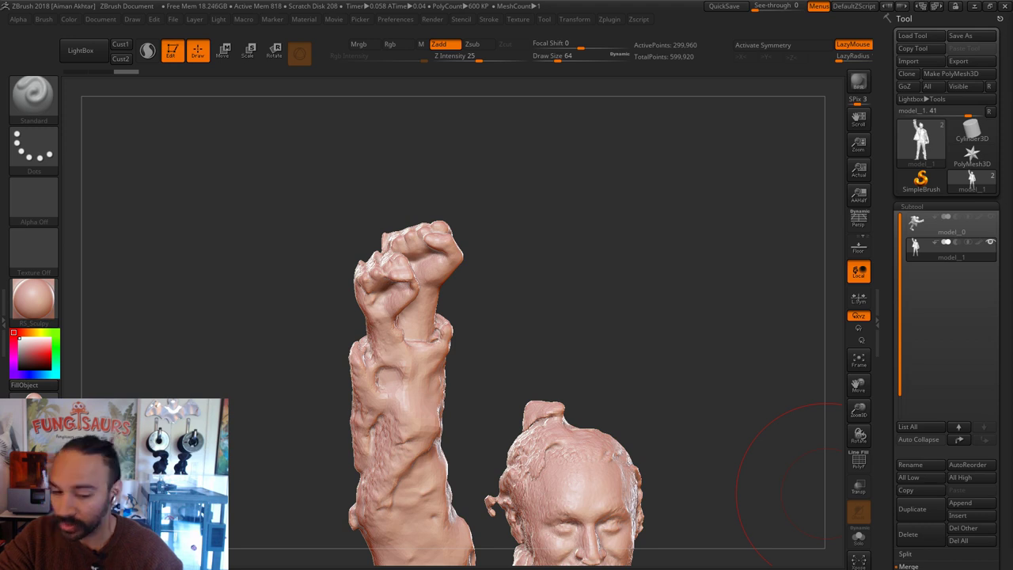
pyautogui.moveTo(606, 347); pyautogui.dragTo(578, 339)
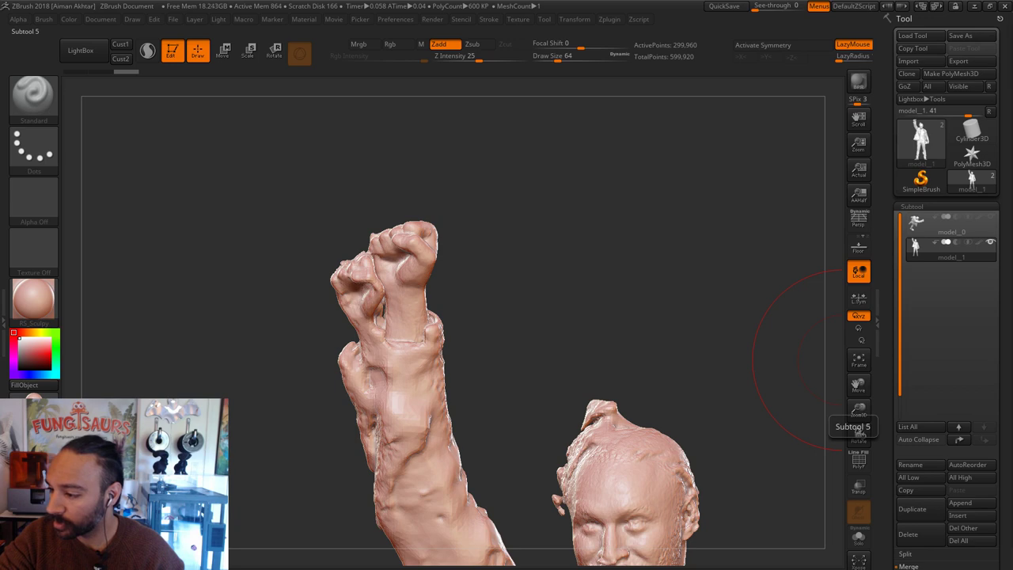
pyautogui.moveTo(319, 301); pyautogui.dragTo(293, 261)
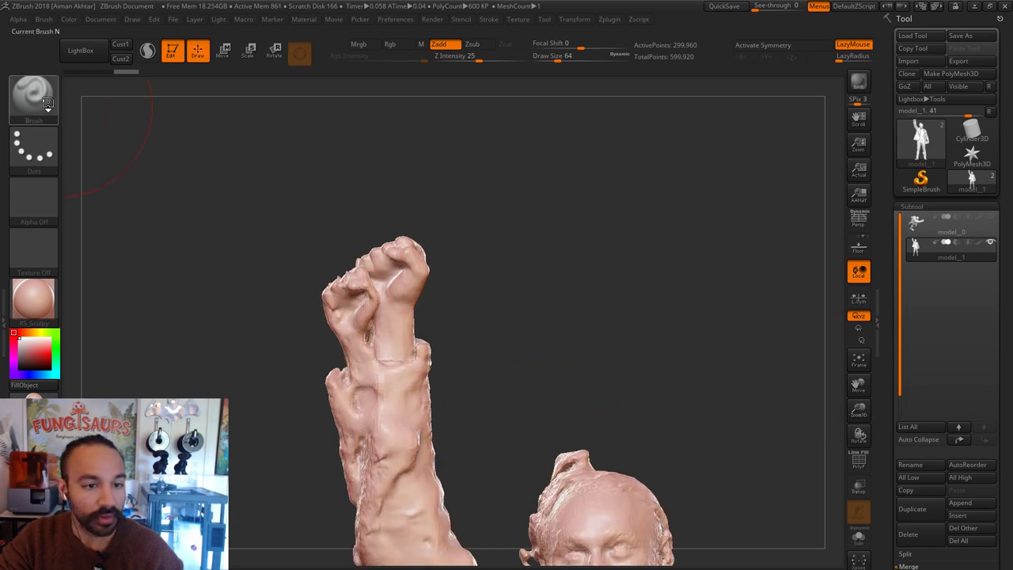
# Step: Choose the SelectLasso brush for selecting parts of the mesh to hide
pyautogui.hotkey('ctrl', 'shift')
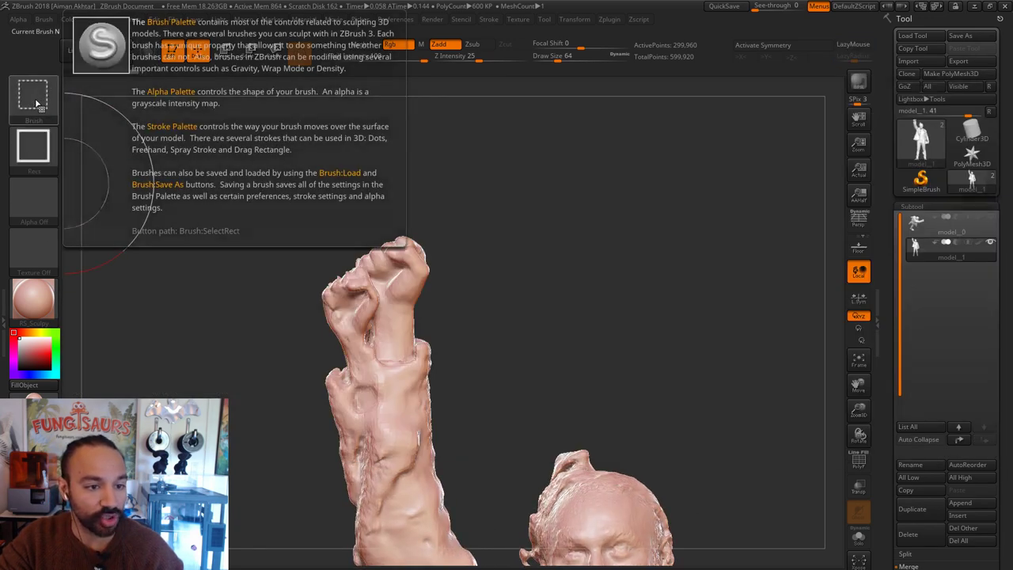
pyautogui.keyDown('ctrl'); pyautogui.keyDown('shift'); pyautogui.click(36, 104); pyautogui.keyUp('shift'); pyautogui.keyUp('ctrl')
pyautogui.keyDown('ctrl'); pyautogui.keyDown('shift'); pyautogui.click(148, 113); pyautogui.keyUp('shift'); pyautogui.keyUp('ctrl')
# Step: Set the draw size to 18 and lasso-hide the extra fist and sleeve fragments beside the raised arm
pyautogui.moveTo(507, 293); pyautogui.dragTo(570, 329)
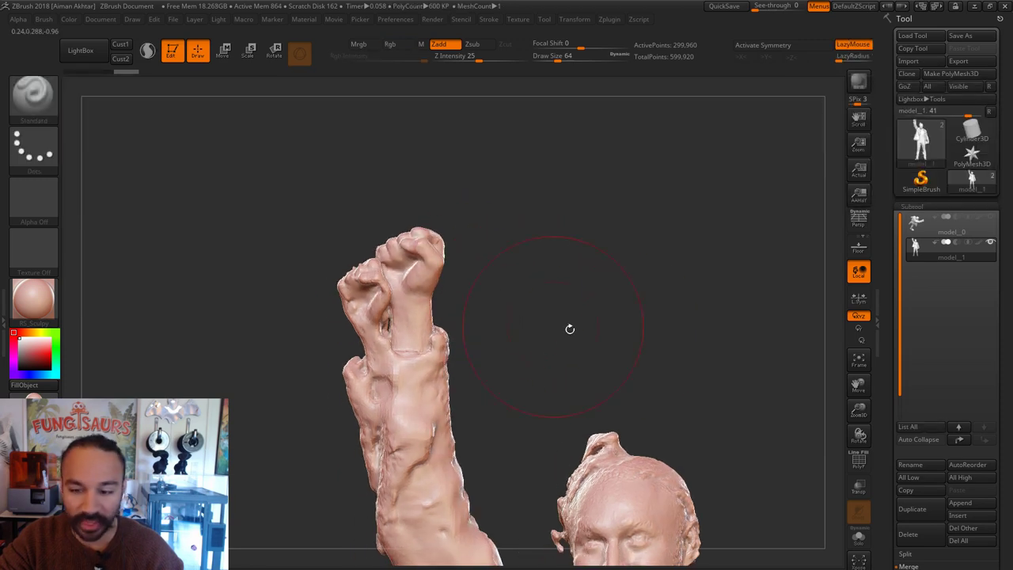
pyautogui.moveTo(633, 331); pyautogui.dragTo(587, 206)
pyautogui.press('s')
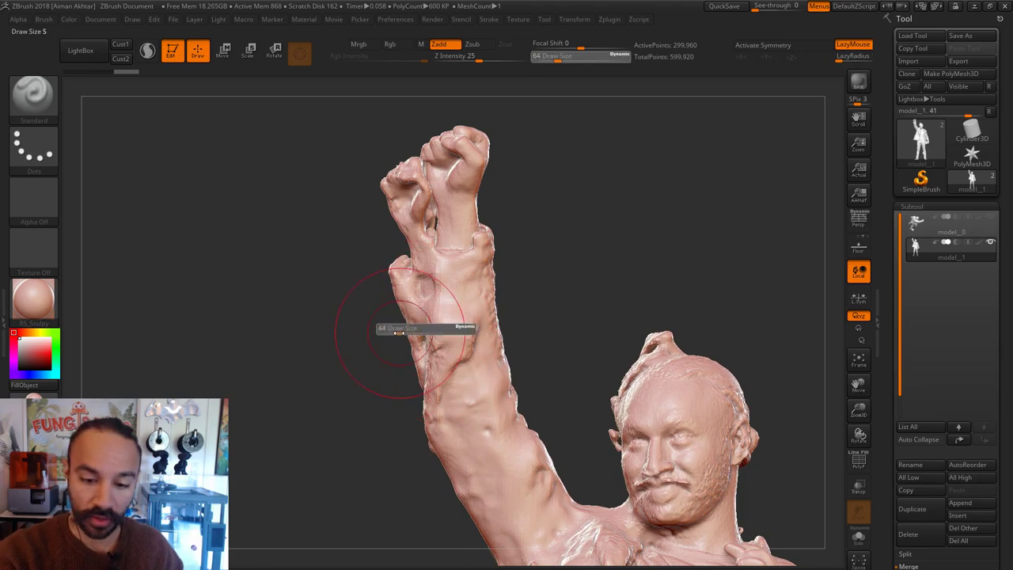
pyautogui.moveTo(404, 335); pyautogui.dragTo(390, 334)
pyautogui.moveTo(533, 285); pyautogui.dragTo(466, 310)
pyautogui.moveTo(369, 420)
pyautogui.keyDown('ctrl'); pyautogui.keyDown('shift'); pyautogui.mouseDown()
pyautogui.moveTo(388, 254)
pyautogui.moveTo(370, 190)
pyautogui.moveTo(265, 308)
pyautogui.mouseUp(); pyautogui.keyUp('shift'); pyautogui.keyUp('ctrl')
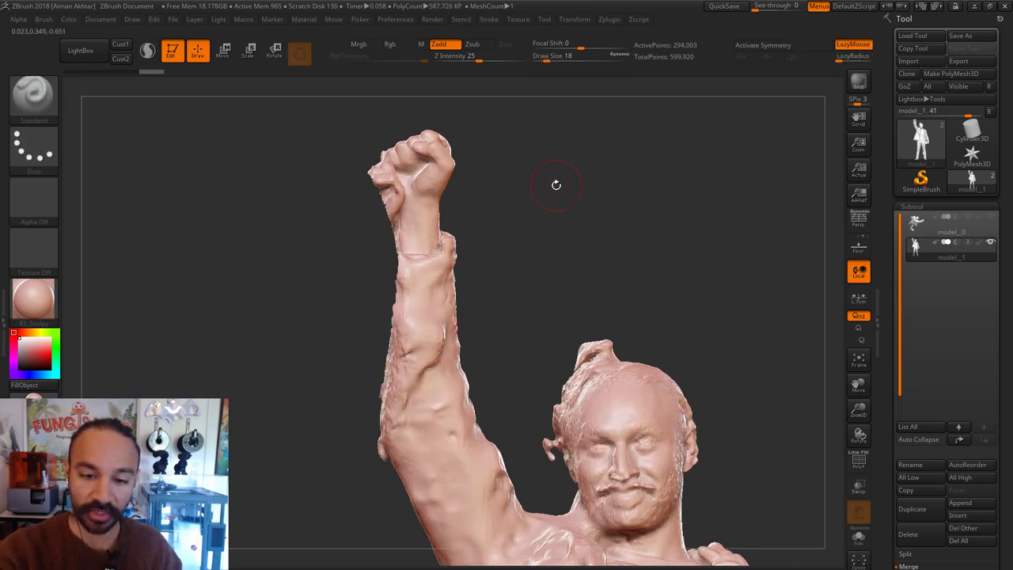
pyautogui.moveTo(554, 181)
pyautogui.mouseDown()
pyautogui.moveTo(542, 201)
pyautogui.moveTo(489, 232)
pyautogui.mouseUp()
pyautogui.moveTo(453, 290)
pyautogui.keyDown('ctrl'); pyautogui.keyDown('shift'); pyautogui.mouseDown()
pyautogui.moveTo(466, 208)
pyautogui.moveTo(459, 141)
pyautogui.moveTo(345, 138)
pyautogui.moveTo(348, 158)
pyautogui.mouseUp(); pyautogui.keyUp('shift'); pyautogui.keyUp('ctrl')
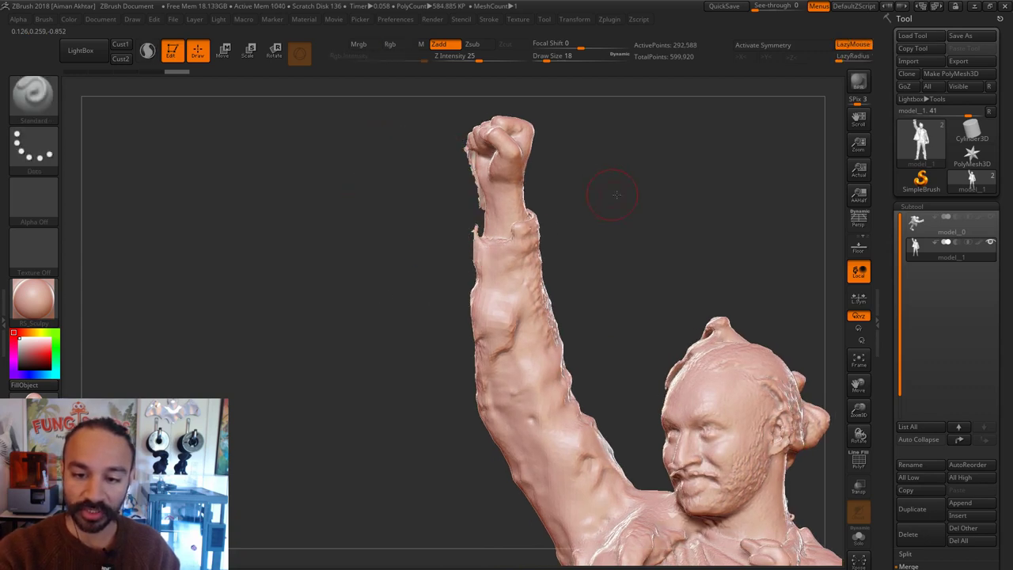
# Step: Lasso-hide the stray bump on the raised arm's elbow and the curled fragment sticking out beside the ear
pyautogui.moveTo(606, 199)
pyautogui.mouseDown()
pyautogui.moveTo(714, 171)
pyautogui.moveTo(798, 178)
pyautogui.moveTo(643, 138)
pyautogui.mouseUp()
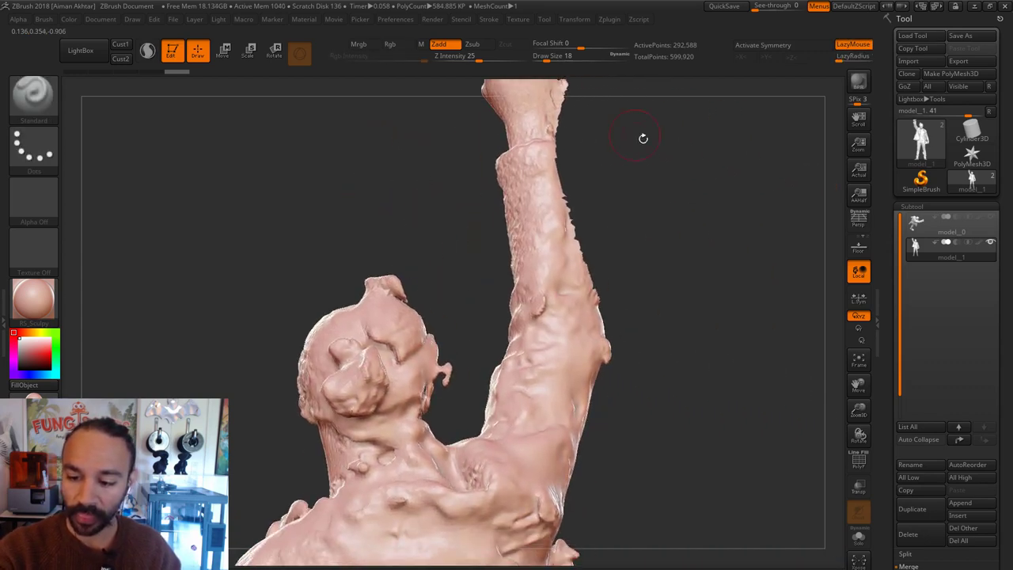
pyautogui.moveTo(664, 178); pyautogui.dragTo(732, 207)
pyautogui.moveTo(648, 311)
pyautogui.keyDown('ctrl'); pyautogui.keyDown('shift'); pyautogui.mouseDown()
pyautogui.moveTo(632, 324)
pyautogui.moveTo(630, 386)
pyautogui.moveTo(694, 348)
pyautogui.mouseUp(); pyautogui.keyUp('shift'); pyautogui.keyUp('ctrl')
pyautogui.moveTo(558, 356); pyautogui.dragTo(516, 326, button='right')
pyautogui.moveTo(516, 326); pyautogui.dragTo(495, 350)
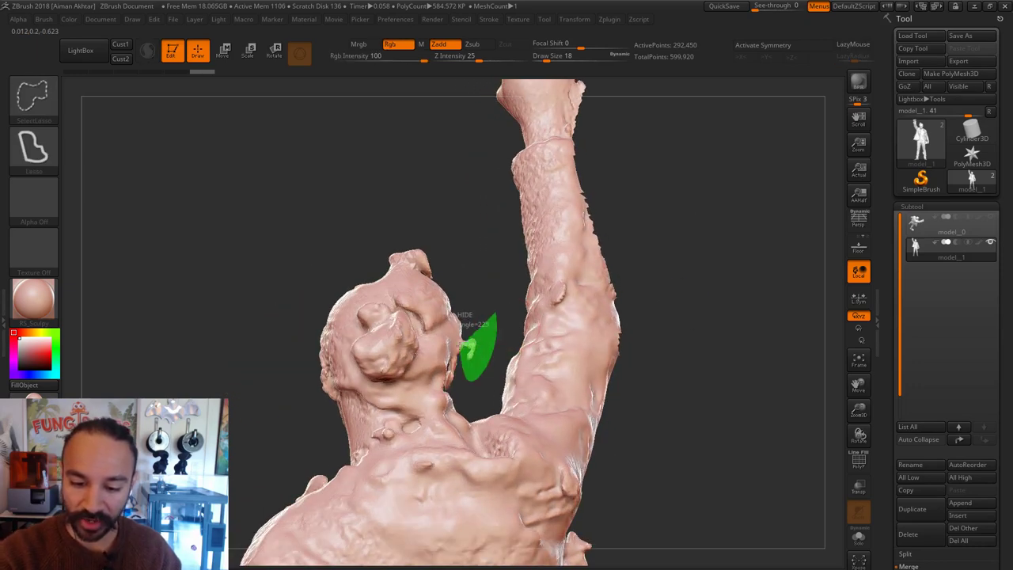
pyautogui.keyDown('ctrl'); pyautogui.keyDown('alt'); pyautogui.keyDown('shift'); pyautogui.moveTo(471, 264); pyautogui.dragTo(470, 266); pyautogui.keyUp('shift'); pyautogui.keyUp('alt'); pyautogui.keyUp('ctrl')
# Step: Lasso-hide the protruding lump on the front of the jacket's collar
pyautogui.moveTo(470, 266)
pyautogui.mouseDown()
pyautogui.moveTo(452, 281)
pyautogui.moveTo(365, 257)
pyautogui.moveTo(432, 226)
pyautogui.moveTo(446, 196)
pyautogui.moveTo(436, 214)
pyautogui.moveTo(384, 214)
pyautogui.moveTo(315, 195)
pyautogui.moveTo(395, 98)
pyautogui.mouseUp()
pyautogui.moveTo(696, 269)
pyautogui.keyDown('alt'); pyautogui.mouseDown()
pyautogui.moveTo(695, 309)
pyautogui.moveTo(631, 346)
pyautogui.moveTo(640, 203)
pyautogui.moveTo(649, 244)
pyautogui.moveTo(644, 229)
pyautogui.moveTo(692, 277)
pyautogui.moveTo(724, 226)
pyautogui.moveTo(686, 272)
pyautogui.moveTo(689, 214)
pyautogui.moveTo(579, 306)
pyautogui.mouseUp(); pyautogui.keyUp('alt')
pyautogui.hotkey('ctrl', 'shift')
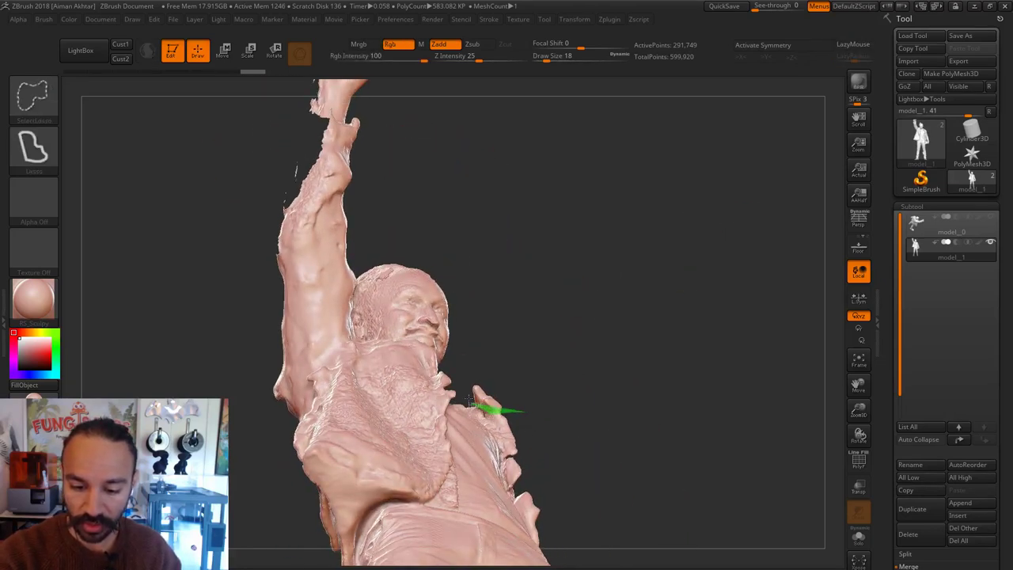
pyautogui.keyDown('ctrl'); pyautogui.keyDown('alt'); pyautogui.keyDown('shift'); pyautogui.moveTo(469, 402); pyautogui.dragTo(506, 387); pyautogui.keyUp('shift'); pyautogui.keyUp('alt'); pyautogui.keyUp('ctrl')
# Step: Lasso-hide the small bump protruding from the lowered hand, as seen from beneath the figure
pyautogui.moveTo(622, 324); pyautogui.dragTo(634, 387)
pyautogui.keyDown('alt'); pyautogui.moveTo(737, 320); pyautogui.dragTo(779, 349); pyautogui.keyUp('alt')
pyautogui.moveTo(815, 376)
pyautogui.keyDown('alt'); pyautogui.mouseDown()
pyautogui.moveTo(703, 311)
pyautogui.moveTo(766, 379)
pyautogui.moveTo(771, 276)
pyautogui.moveTo(760, 253)
pyautogui.mouseUp(); pyautogui.keyUp('alt')
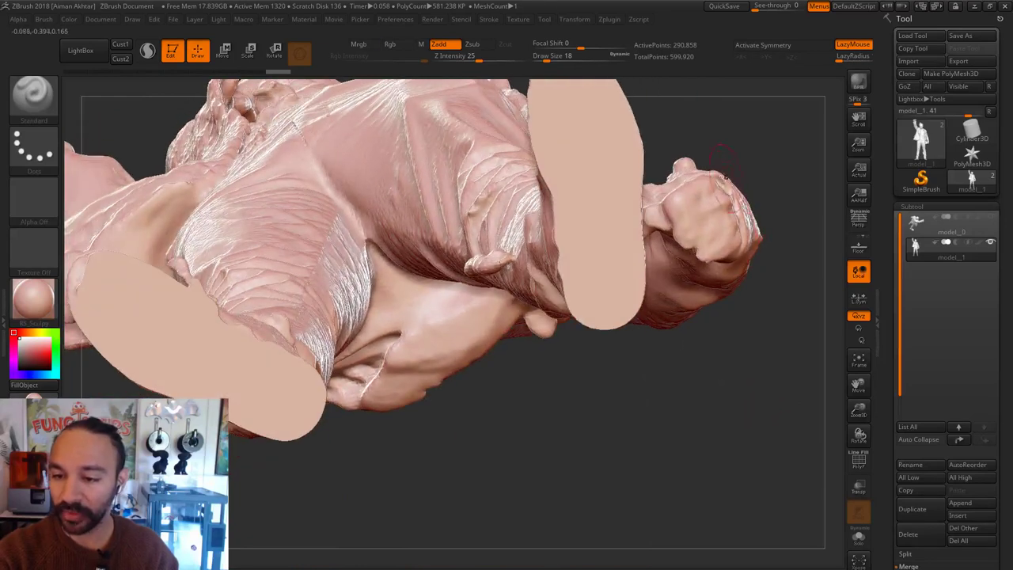
pyautogui.hotkey('ctrl', 'shift')
pyautogui.keyDown('ctrl'); pyautogui.keyDown('alt'); pyautogui.keyDown('shift'); pyautogui.moveTo(684, 172); pyautogui.dragTo(721, 106); pyautogui.keyUp('shift'); pyautogui.keyUp('alt'); pyautogui.keyUp('ctrl')
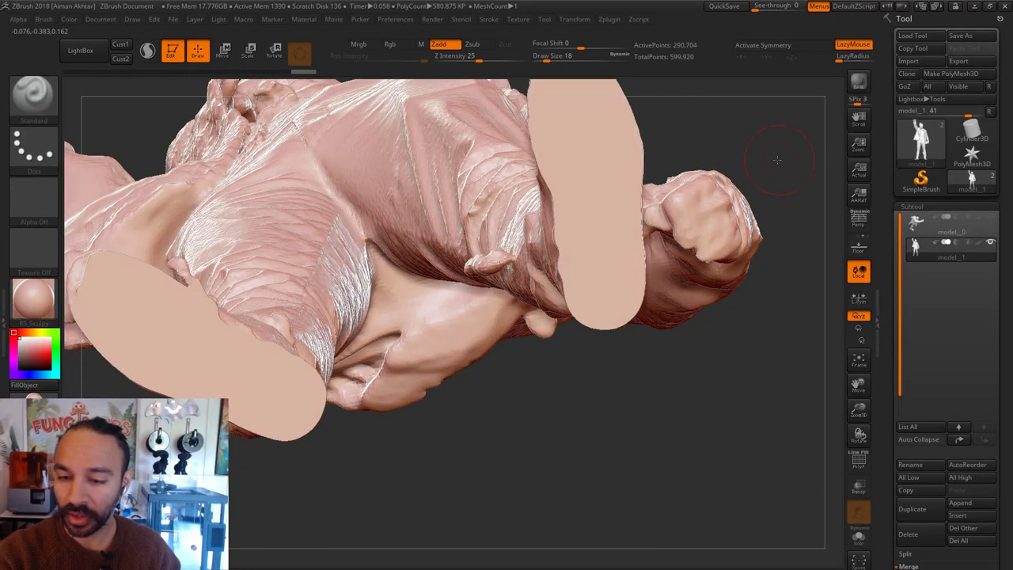
# Step: Lasso-hide the floating sliver of geometry beside the lower leg
pyautogui.moveTo(775, 158)
pyautogui.keyDown('alt'); pyautogui.mouseDown()
pyautogui.moveTo(765, 155)
pyautogui.moveTo(759, 295)
pyautogui.mouseUp(); pyautogui.keyUp('alt')
pyautogui.keyDown('alt'); pyautogui.moveTo(732, 345); pyautogui.dragTo(677, 156); pyautogui.keyUp('alt')
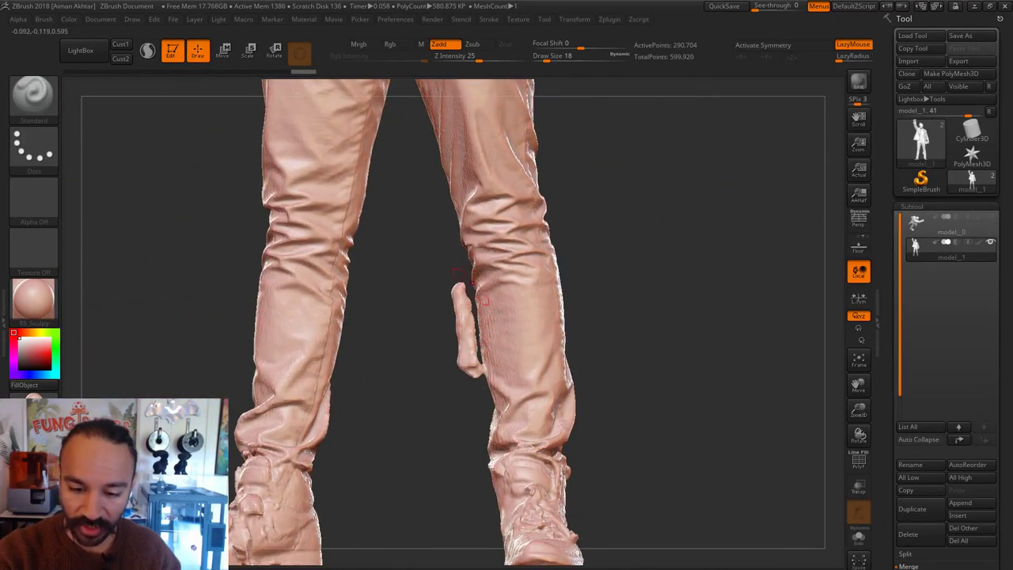
pyautogui.moveTo(631, 326)
pyautogui.mouseDown()
pyautogui.moveTo(617, 324)
pyautogui.moveTo(628, 326)
pyautogui.mouseUp()
pyautogui.hotkey('ctrl', 'shift')
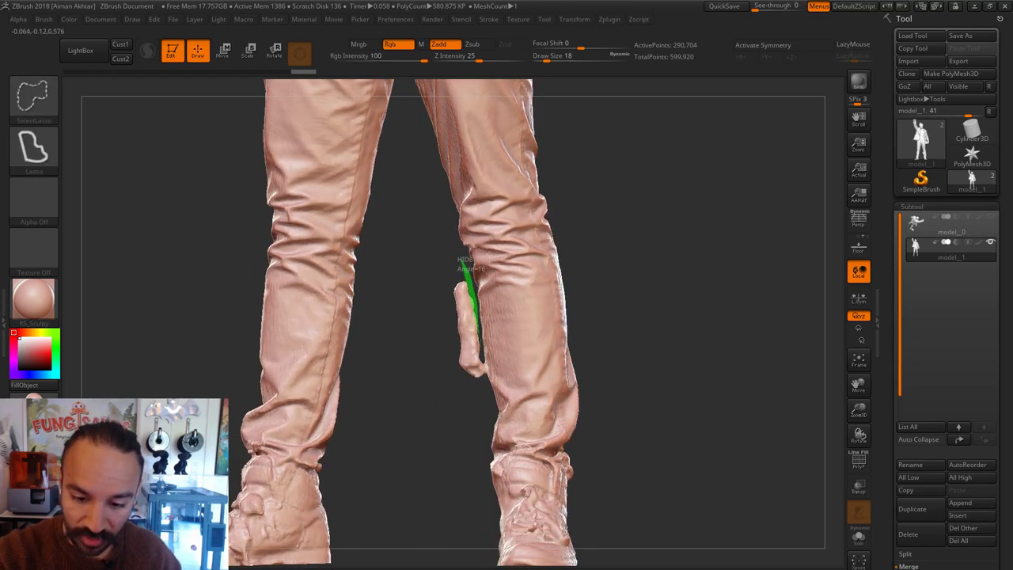
pyautogui.keyDown('ctrl'); pyautogui.keyDown('alt'); pyautogui.keyDown('shift'); pyautogui.moveTo(429, 375); pyautogui.dragTo(432, 342); pyautogui.keyUp('shift'); pyautogui.keyUp('alt'); pyautogui.keyUp('ctrl')
# Step: Lasso-hide the lump in front of the shoe's ankle and laces
pyautogui.moveTo(680, 269)
pyautogui.keyDown('alt'); pyautogui.mouseDown()
pyautogui.moveTo(645, 264)
pyautogui.moveTo(667, 248)
pyautogui.moveTo(730, 251)
pyautogui.moveTo(701, 262)
pyautogui.moveTo(696, 351)
pyautogui.moveTo(799, 178)
pyautogui.mouseUp(); pyautogui.keyUp('alt')
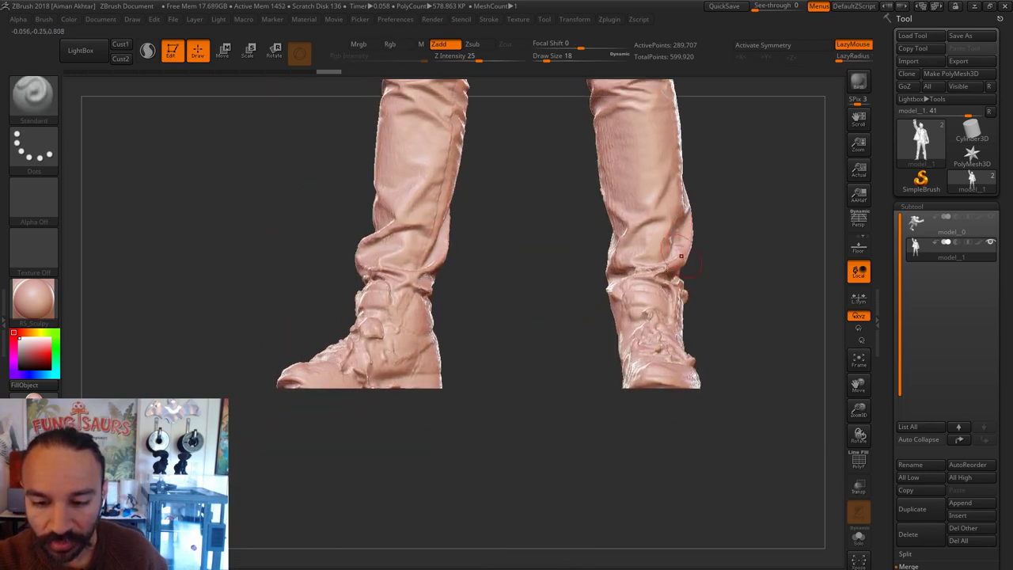
pyautogui.moveTo(593, 384)
pyautogui.mouseDown()
pyautogui.moveTo(545, 398)
pyautogui.moveTo(585, 430)
pyautogui.moveTo(728, 357)
pyautogui.moveTo(726, 271)
pyautogui.moveTo(676, 333)
pyautogui.moveTo(628, 349)
pyautogui.mouseUp()
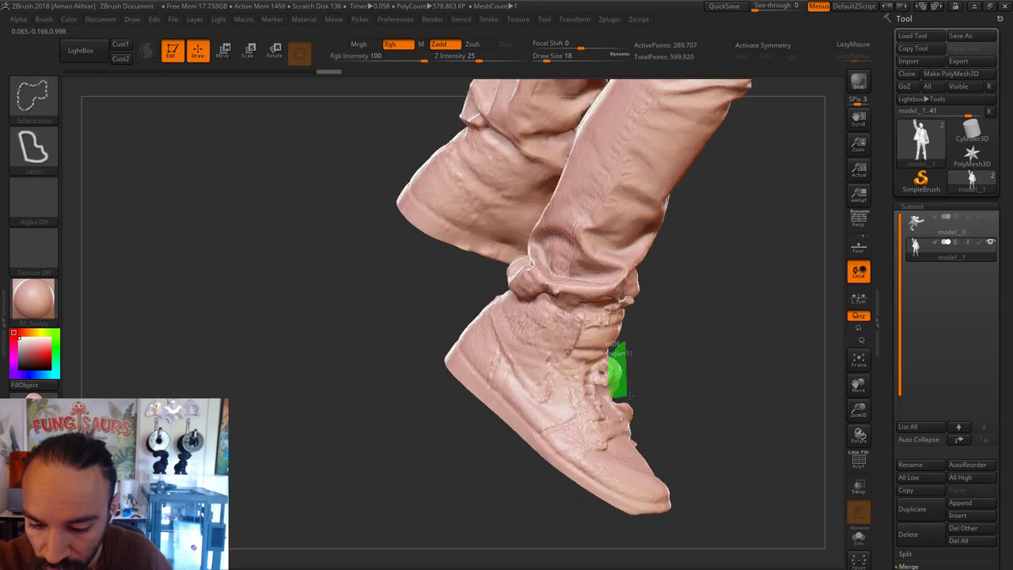
pyautogui.keyDown('ctrl'); pyautogui.keyDown('alt'); pyautogui.keyDown('shift'); pyautogui.moveTo(631, 395); pyautogui.dragTo(673, 355); pyautogui.keyUp('shift'); pyautogui.keyUp('alt'); pyautogui.keyUp('ctrl')
# Step: Frame the whole figure and lasso-hide the ragged lump on the jacket below the raised arm
pyautogui.moveTo(733, 323)
pyautogui.mouseDown()
pyautogui.moveTo(749, 314)
pyautogui.moveTo(739, 277)
pyautogui.moveTo(692, 377)
pyautogui.moveTo(735, 227)
pyautogui.moveTo(723, 262)
pyautogui.moveTo(720, 393)
pyautogui.mouseUp()
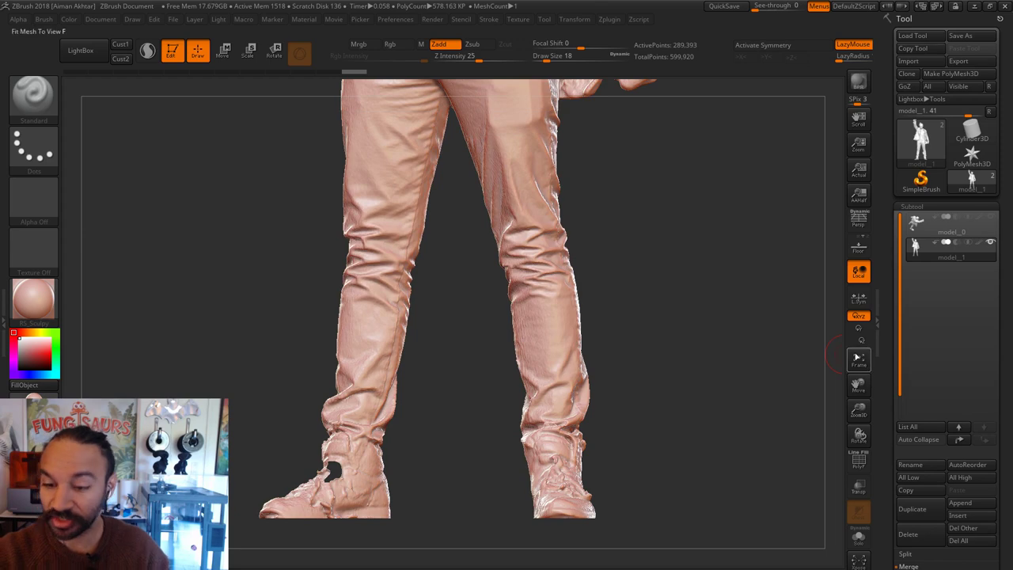
pyautogui.click(859, 358)
pyautogui.moveTo(723, 311)
pyautogui.mouseDown()
pyautogui.moveTo(699, 325)
pyautogui.moveTo(701, 308)
pyautogui.moveTo(762, 383)
pyautogui.moveTo(728, 337)
pyautogui.moveTo(721, 296)
pyautogui.moveTo(744, 293)
pyautogui.moveTo(722, 292)
pyautogui.mouseUp()
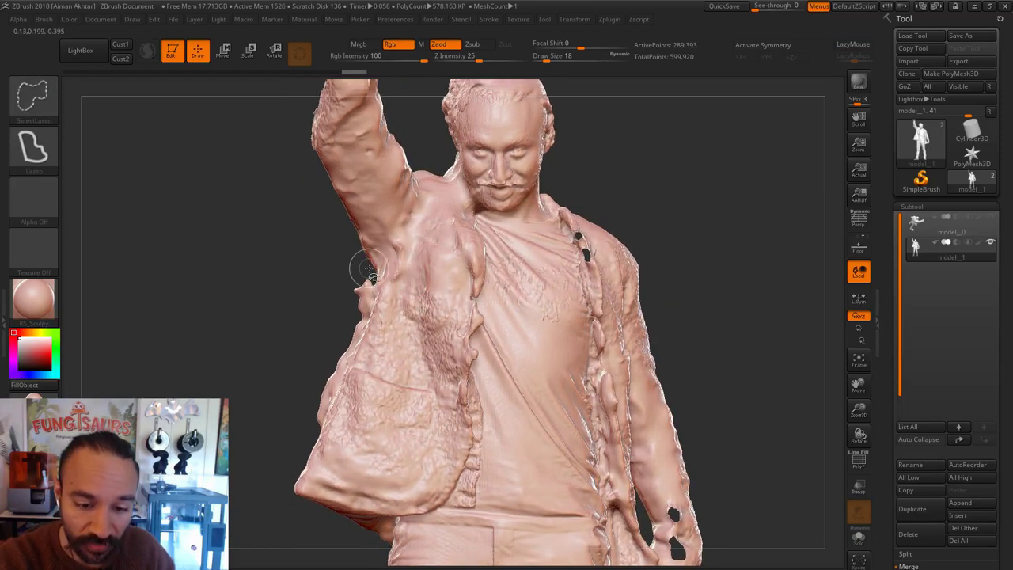
pyautogui.keyDown('ctrl'); pyautogui.keyDown('alt'); pyautogui.keyDown('shift'); pyautogui.moveTo(370, 312); pyautogui.dragTo(312, 247); pyautogui.keyUp('shift'); pyautogui.keyUp('alt'); pyautogui.keyUp('ctrl')
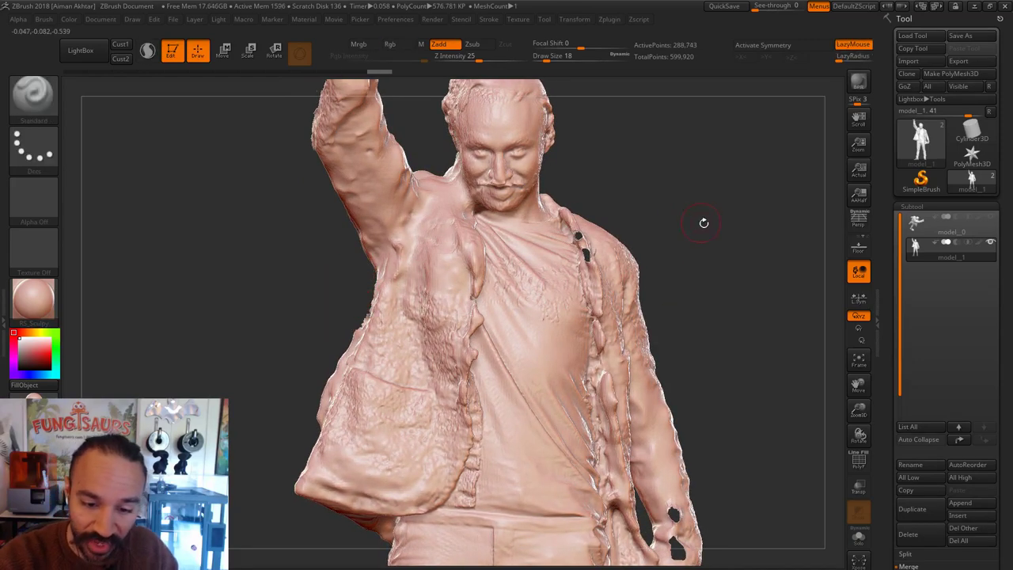
# Step: Lasso-hide the ragged flap along the jacket's waist below the raised arm, as seen from behind the figure
pyautogui.moveTo(704, 223)
pyautogui.mouseDown()
pyautogui.moveTo(814, 222)
pyautogui.moveTo(733, 235)
pyautogui.moveTo(785, 224)
pyautogui.moveTo(745, 254)
pyautogui.moveTo(692, 256)
pyautogui.moveTo(712, 242)
pyautogui.moveTo(602, 269)
pyautogui.moveTo(404, 362)
pyautogui.mouseUp()
pyautogui.moveTo(338, 370)
pyautogui.mouseDown()
pyautogui.moveTo(513, 283)
pyautogui.moveTo(502, 301)
pyautogui.moveTo(501, 229)
pyautogui.moveTo(464, 253)
pyautogui.mouseUp()
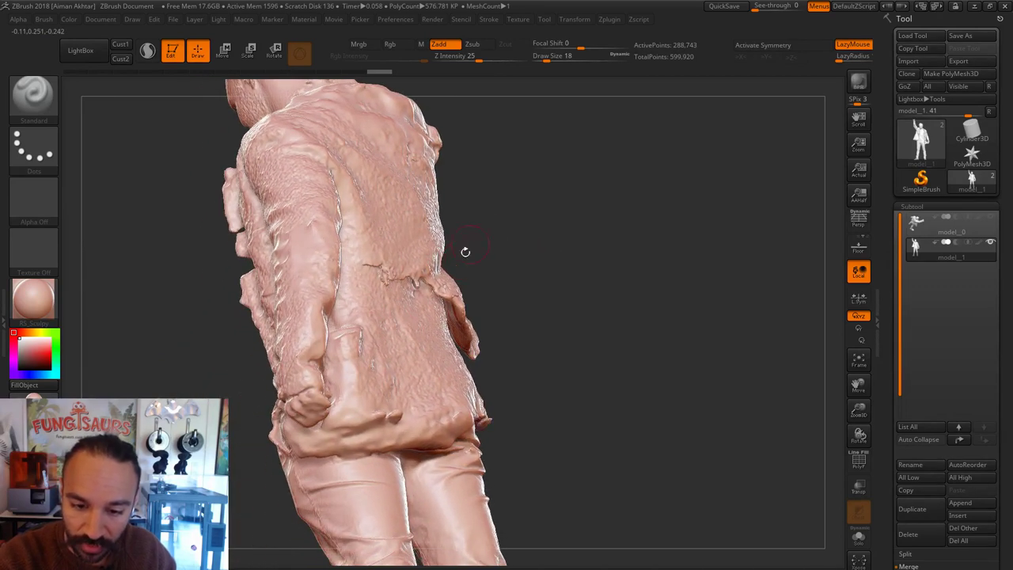
pyautogui.hotkey('ctrl', 'shift')
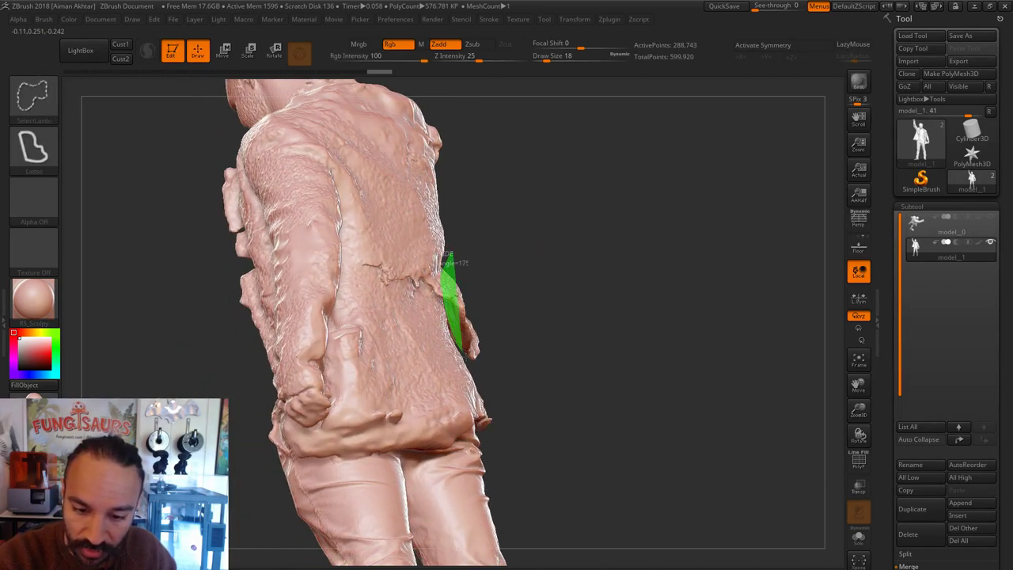
pyautogui.moveTo(461, 349)
pyautogui.keyDown('ctrl'); pyautogui.keyDown('alt'); pyautogui.keyDown('shift'); pyautogui.mouseDown()
pyautogui.moveTo(563, 322)
pyautogui.moveTo(571, 270)
pyautogui.moveTo(515, 312)
pyautogui.moveTo(501, 303)
pyautogui.moveTo(599, 282)
pyautogui.moveTo(582, 283)
pyautogui.moveTo(774, 305)
pyautogui.mouseUp(); pyautogui.keyUp('shift'); pyautogui.keyUp('alt'); pyautogui.keyUp('ctrl')
# Step: Lasso-hide the small bump protruding beside the jacket sleeve, as seen from beneath the shoes
pyautogui.moveTo(709, 365)
pyautogui.mouseDown()
pyautogui.moveTo(717, 327)
pyautogui.moveTo(701, 320)
pyautogui.moveTo(585, 365)
pyautogui.moveTo(648, 306)
pyautogui.moveTo(436, 158)
pyautogui.mouseUp()
pyautogui.hotkey('ctrl', 'shift')
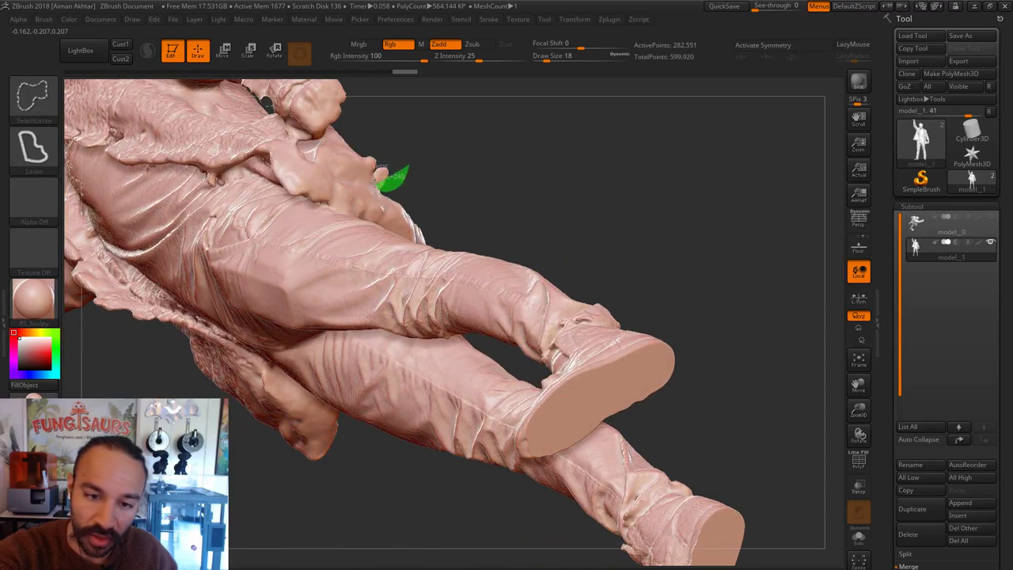
pyautogui.keyDown('ctrl'); pyautogui.keyDown('alt'); pyautogui.keyDown('shift'); pyautogui.moveTo(367, 127); pyautogui.dragTo(368, 119); pyautogui.keyUp('shift'); pyautogui.keyUp('alt'); pyautogui.keyUp('ctrl')
# Step: Frame the whole figure and permanently delete the hidden scan geometry through the topology modification options
pyautogui.moveTo(446, 132)
pyautogui.mouseDown()
pyautogui.moveTo(495, 161)
pyautogui.moveTo(520, 242)
pyautogui.moveTo(475, 288)
pyautogui.moveTo(657, 245)
pyautogui.moveTo(636, 265)
pyautogui.moveTo(632, 312)
pyautogui.moveTo(651, 389)
pyautogui.mouseUp()
pyautogui.moveTo(369, 351)
pyautogui.keyDown('alt'); pyautogui.mouseDown()
pyautogui.moveTo(293, 471)
pyautogui.moveTo(452, 214)
pyautogui.moveTo(449, 396)
pyautogui.moveTo(440, 358)
pyautogui.moveTo(450, 393)
pyautogui.mouseUp(); pyautogui.keyUp('alt')
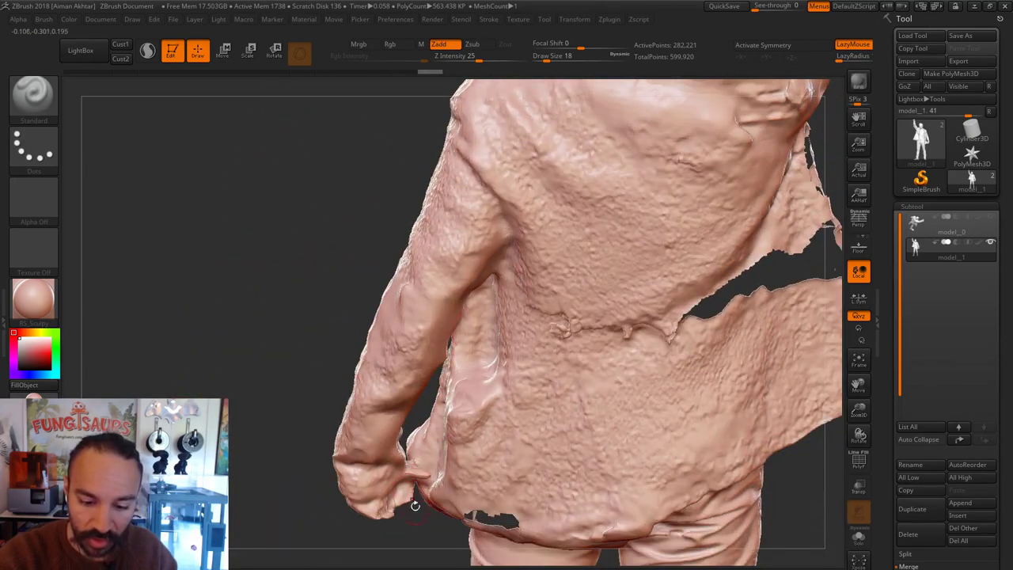
pyautogui.keyDown('alt'); pyautogui.moveTo(415, 505); pyautogui.dragTo(441, 477); pyautogui.keyUp('alt')
pyautogui.click(859, 360)
pyautogui.keyDown('alt'); pyautogui.moveTo(740, 383); pyautogui.dragTo(603, 316); pyautogui.keyUp('alt')
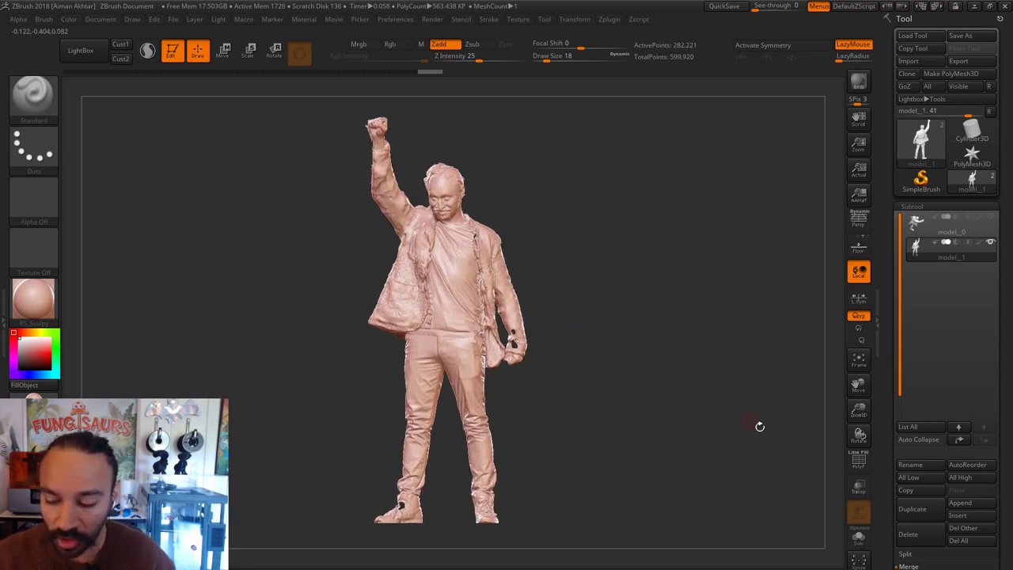
pyautogui.scroll(-5, 999, 556)
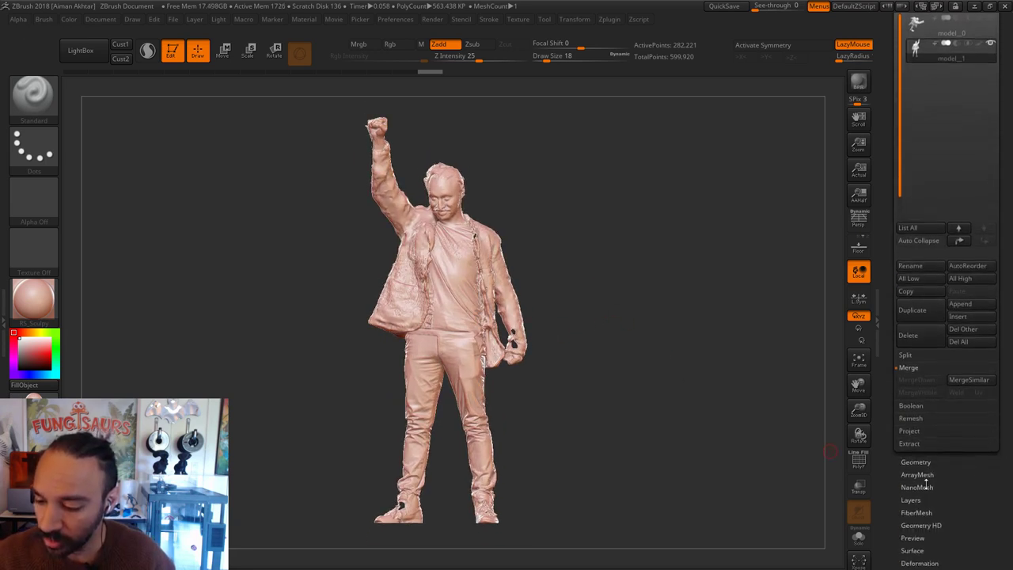
pyautogui.click(922, 463)
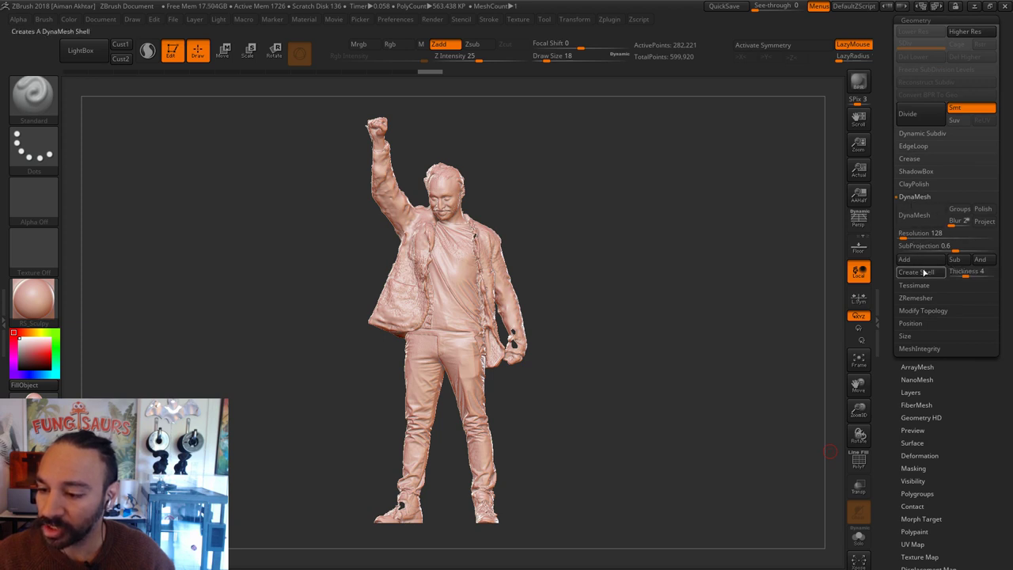
pyautogui.click(922, 311)
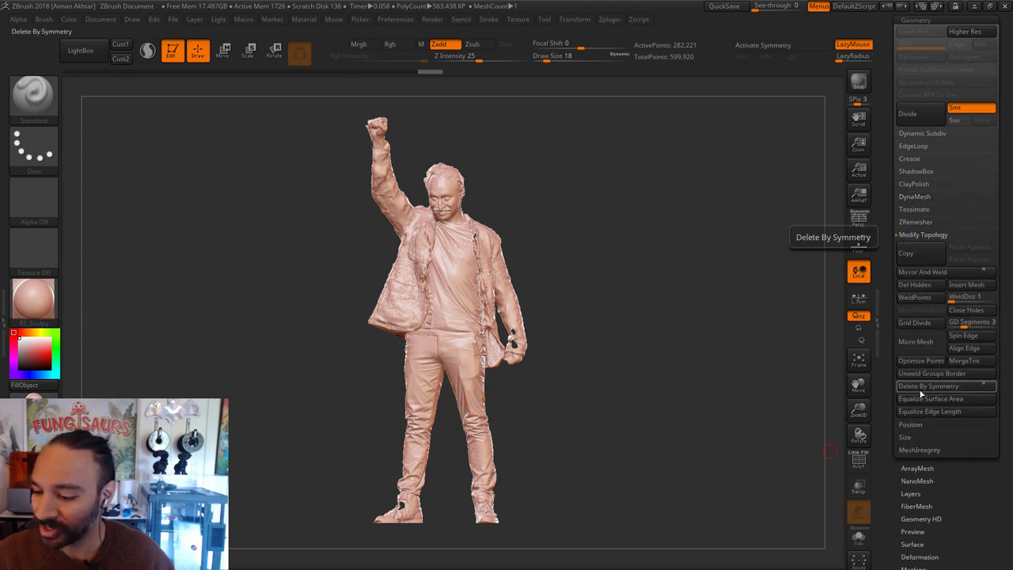
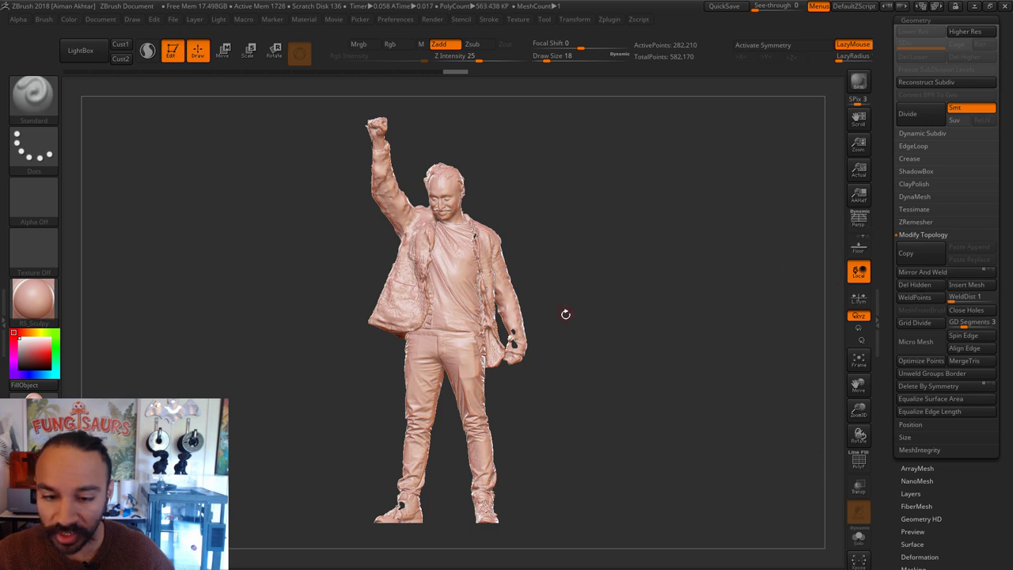
# Step: Try DynaMesh on the scan at resolution 128, undo it, and remesh at resolution 2000 instead
pyautogui.moveTo(565, 314); pyautogui.dragTo(780, 222)
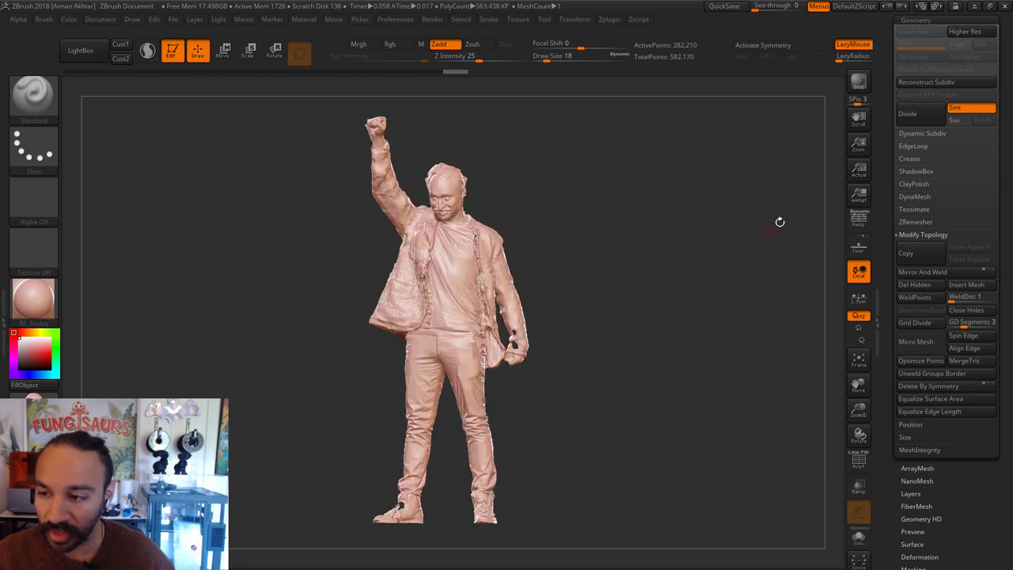
pyautogui.click(915, 197)
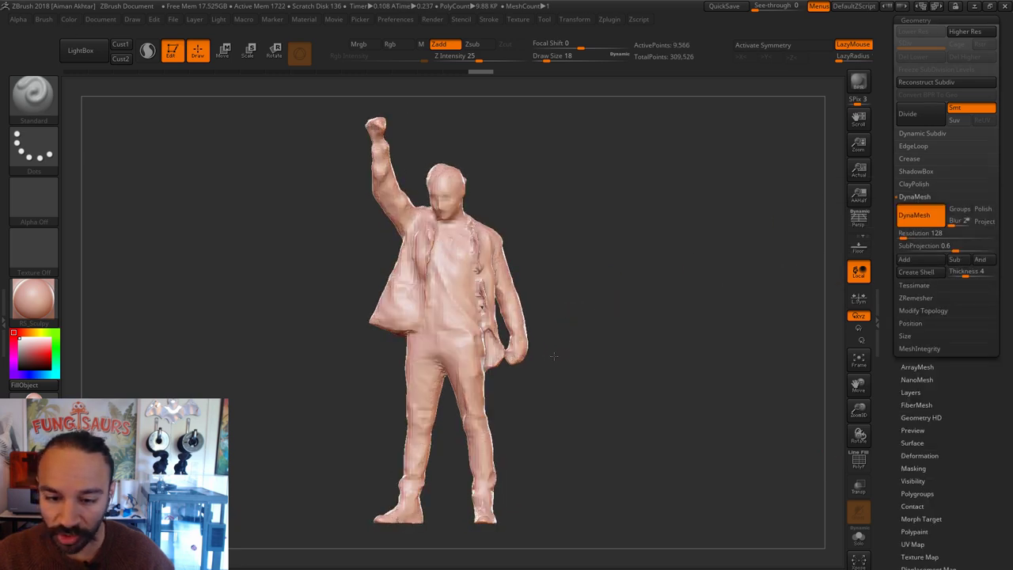
pyautogui.keyDown('alt'); pyautogui.moveTo(554, 355); pyautogui.dragTo(700, 348); pyautogui.keyUp('alt')
pyautogui.hotkey('ctrl', 'z')
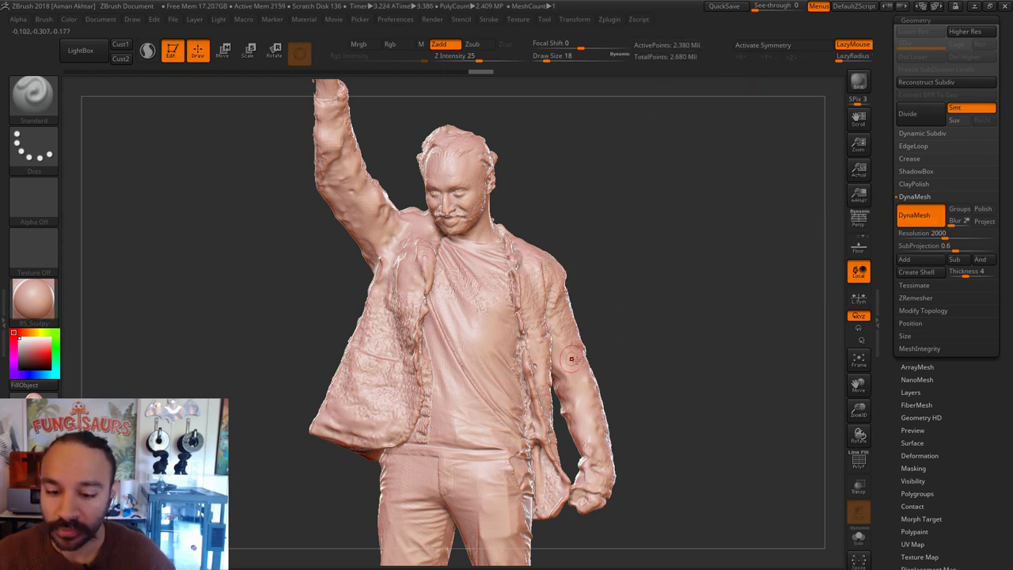
# Step: Lasso-hide the thin sliver sticking out beside the raised fist and wrist
pyautogui.moveTo(669, 360); pyautogui.dragTo(625, 341)
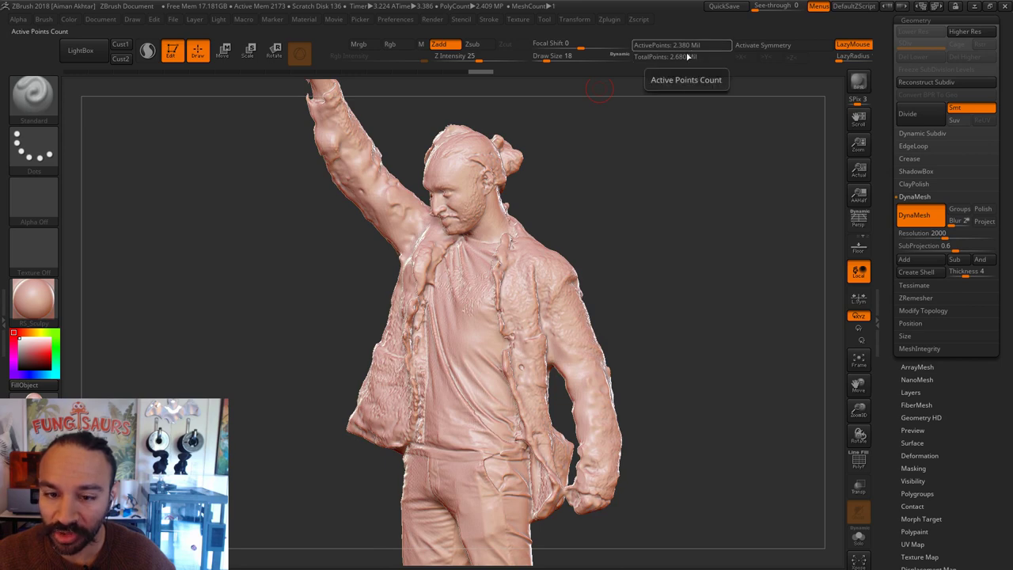
pyautogui.moveTo(681, 91)
pyautogui.mouseDown()
pyautogui.moveTo(662, 271)
pyautogui.moveTo(647, 312)
pyautogui.moveTo(685, 269)
pyautogui.moveTo(704, 266)
pyautogui.moveTo(696, 321)
pyautogui.moveTo(682, 313)
pyautogui.mouseUp()
pyautogui.moveTo(640, 204)
pyautogui.keyDown('alt'); pyautogui.mouseDown()
pyautogui.moveTo(655, 298)
pyautogui.moveTo(727, 385)
pyautogui.moveTo(674, 296)
pyautogui.moveTo(707, 172)
pyautogui.moveTo(662, 322)
pyautogui.moveTo(687, 305)
pyautogui.moveTo(645, 317)
pyautogui.mouseUp(); pyautogui.keyUp('alt')
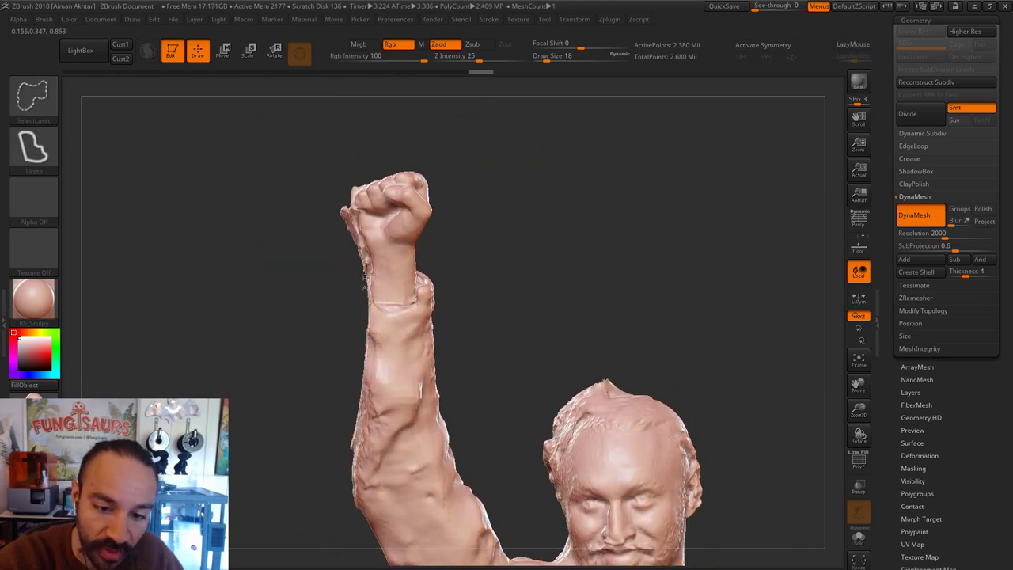
pyautogui.keyDown('ctrl'); pyautogui.keyDown('alt'); pyautogui.keyDown('shift'); pyautogui.moveTo(356, 230); pyautogui.dragTo(280, 265); pyautogui.keyUp('shift'); pyautogui.keyUp('alt'); pyautogui.keyUp('ctrl')
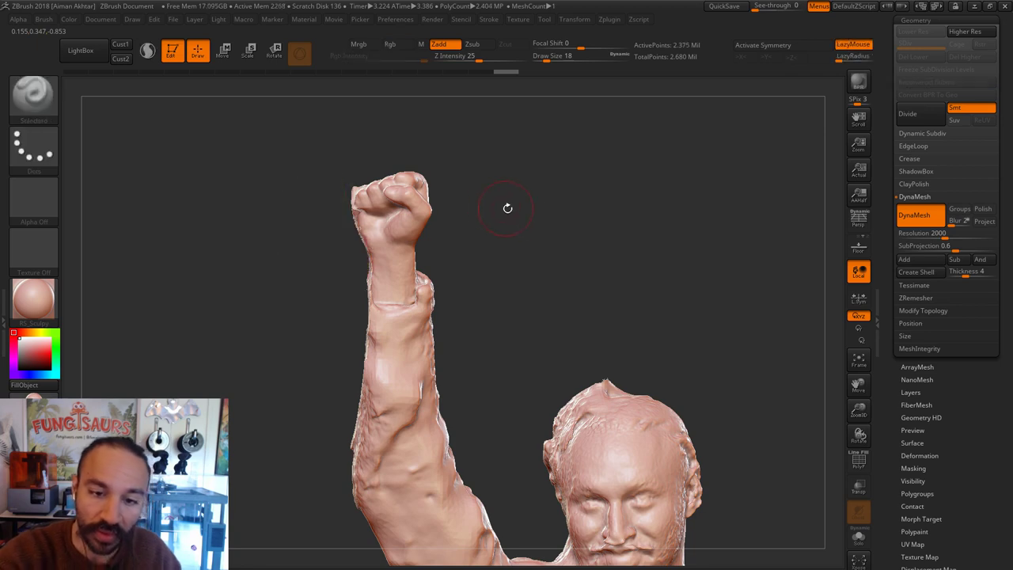
# Step: Lasso-hide the thin fragments hanging beneath the edge of the raised fist, as seen from the side
pyautogui.moveTo(507, 207)
pyautogui.mouseDown()
pyautogui.moveTo(618, 190)
pyautogui.moveTo(583, 208)
pyautogui.moveTo(430, 156)
pyautogui.mouseUp()
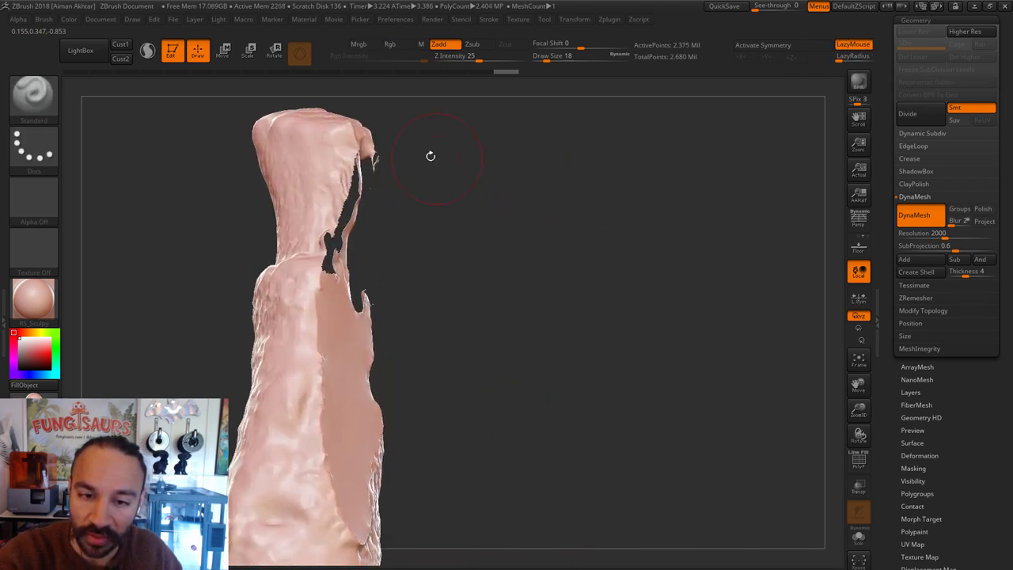
pyautogui.hotkey('ctrl', 'shift')
pyautogui.keyDown('ctrl'); pyautogui.keyDown('alt'); pyautogui.keyDown('shift'); pyautogui.moveTo(434, 196); pyautogui.dragTo(436, 197); pyautogui.keyUp('shift'); pyautogui.keyUp('alt'); pyautogui.keyUp('ctrl')
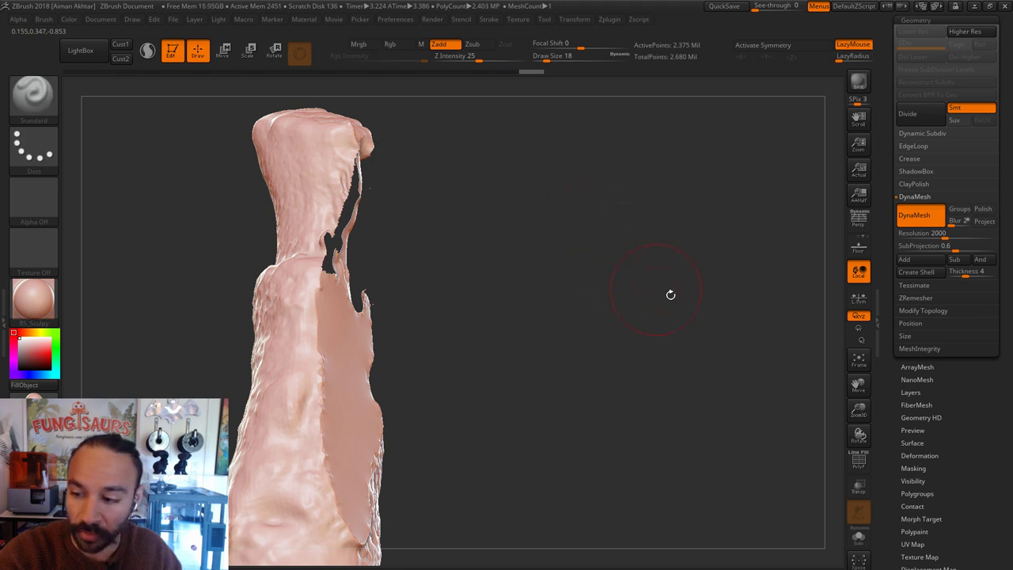
# Step: Delete the hidden geometry and update the DynaMesh so the open gaps along the raised arm are sealed
pyautogui.click(923, 310)
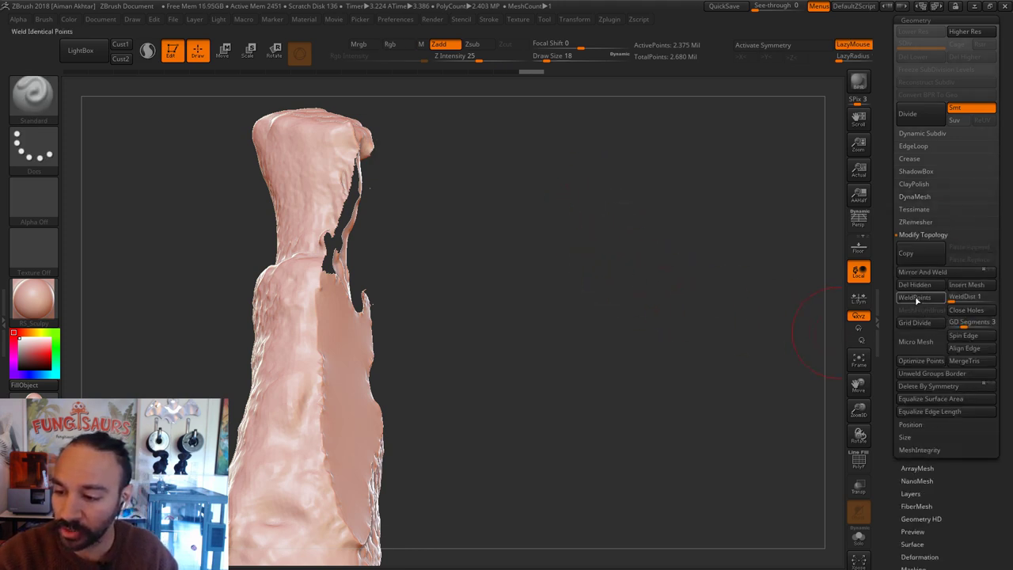
pyautogui.click(901, 285)
pyautogui.press('ctrl')
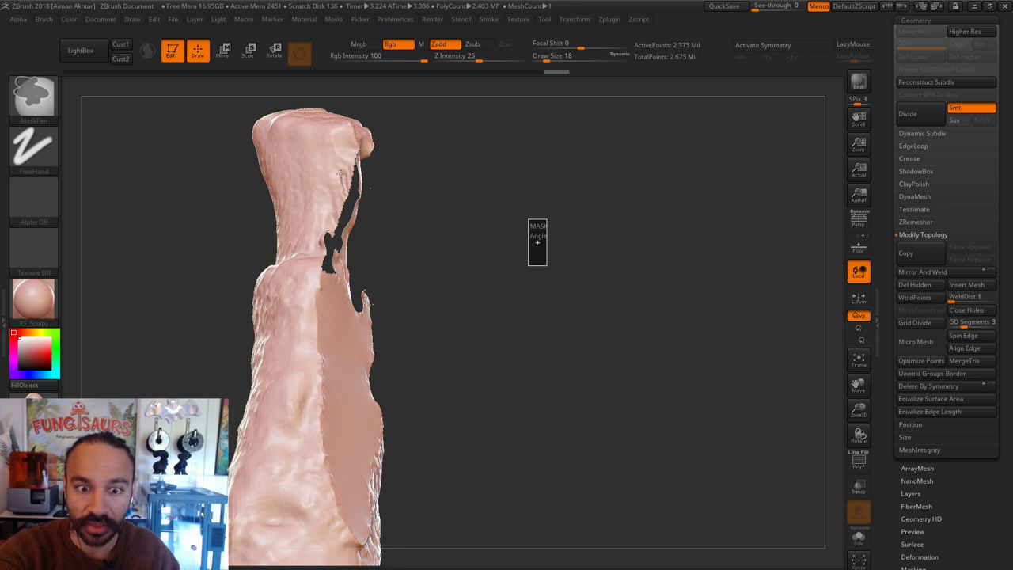
pyautogui.moveTo(499, 290); pyautogui.dragTo(372, 294)
# Step: Smooth the sharp ridge along the outer edge of the raised fist, reducing the draw size to 6
pyautogui.press('s')
pyautogui.moveTo(351, 190); pyautogui.dragTo(343, 190)
pyautogui.press(']')
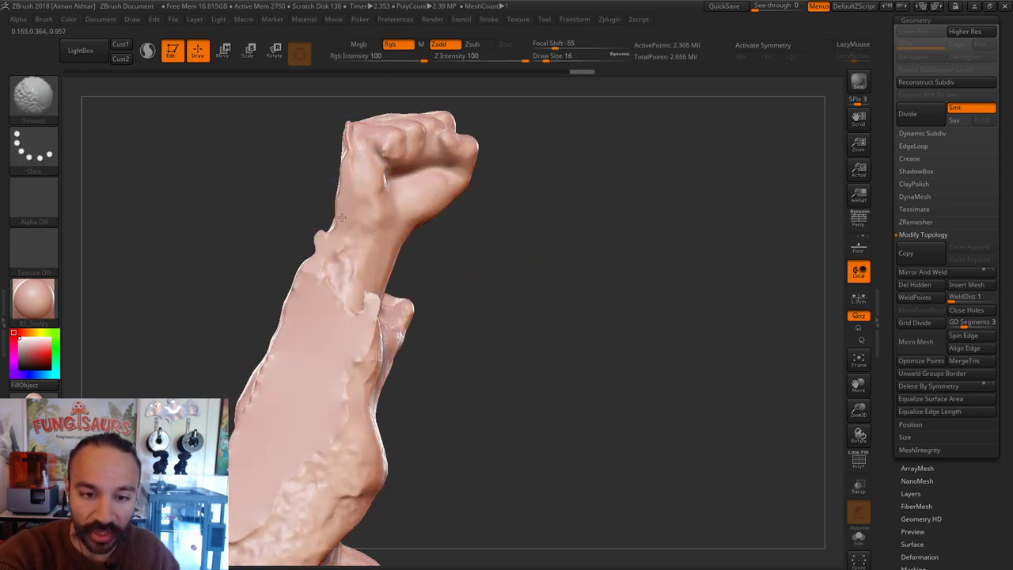
pyautogui.press('s')
pyautogui.moveTo(346, 136); pyautogui.dragTo(341, 137)
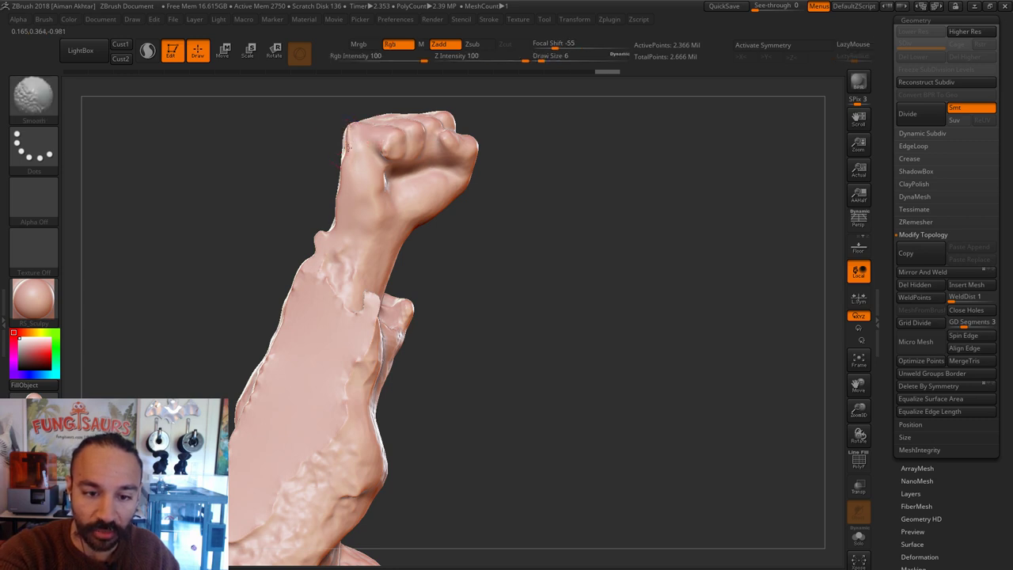
# Step: Smooth the border between the filled patch and the raised sleeve's folds at draw size 25
pyautogui.keyDown('alt'); pyautogui.moveTo(497, 260); pyautogui.dragTo(558, 174); pyautogui.keyUp('alt')
pyautogui.press('s')
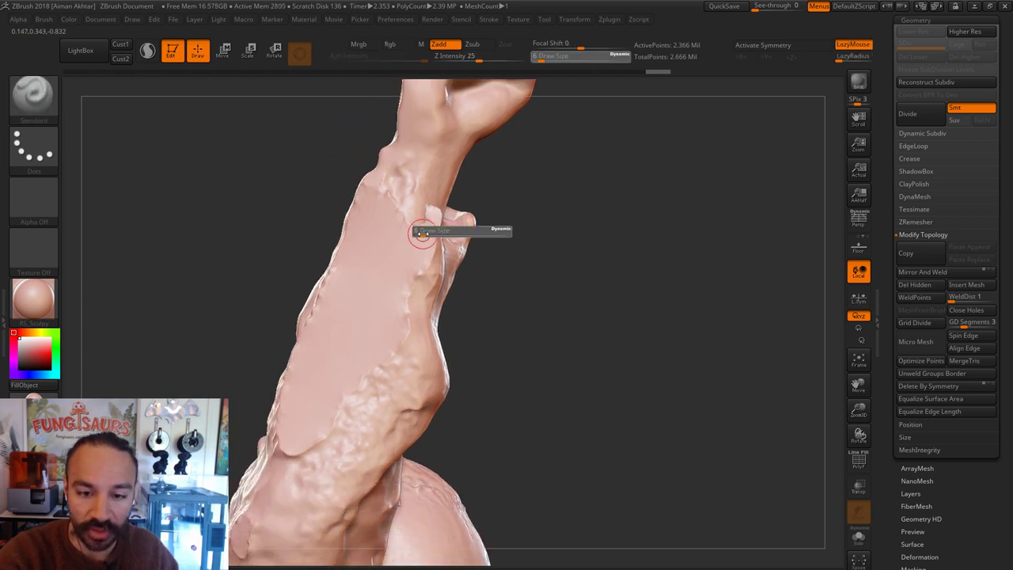
pyautogui.moveTo(421, 232); pyautogui.dragTo(435, 210)
pyautogui.press('s')
pyautogui.moveTo(406, 294); pyautogui.dragTo(414, 294)
pyautogui.keyDown('shift'); pyautogui.moveTo(424, 265); pyautogui.dragTo(382, 349); pyautogui.keyUp('shift')
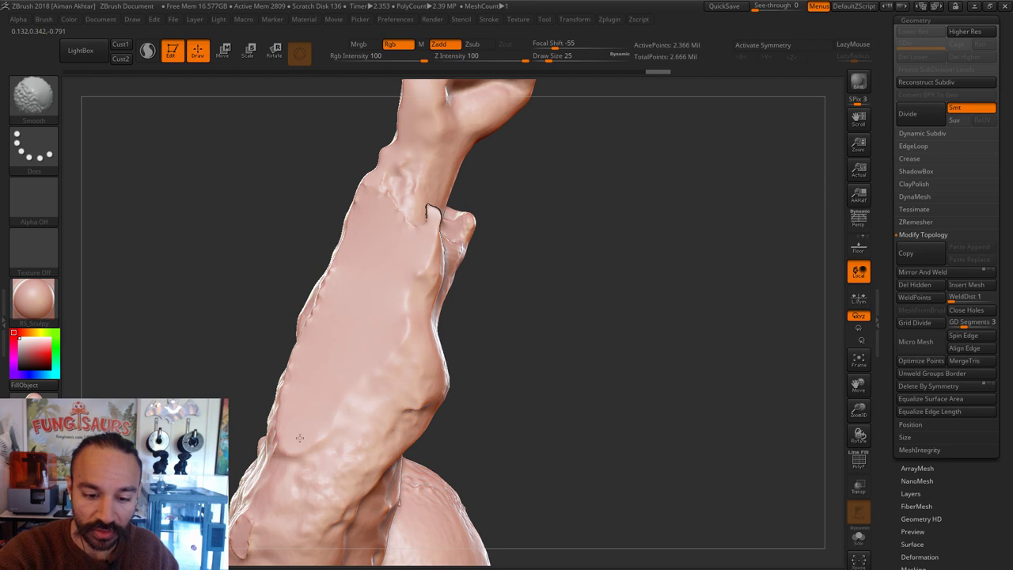
# Step: Smooth the other edge and lower end of the filled sleeve patch, ending at draw size 13
pyautogui.moveTo(307, 264)
pyautogui.mouseDown()
pyautogui.moveTo(407, 267)
pyautogui.moveTo(372, 247)
pyautogui.mouseUp()
pyautogui.press('s')
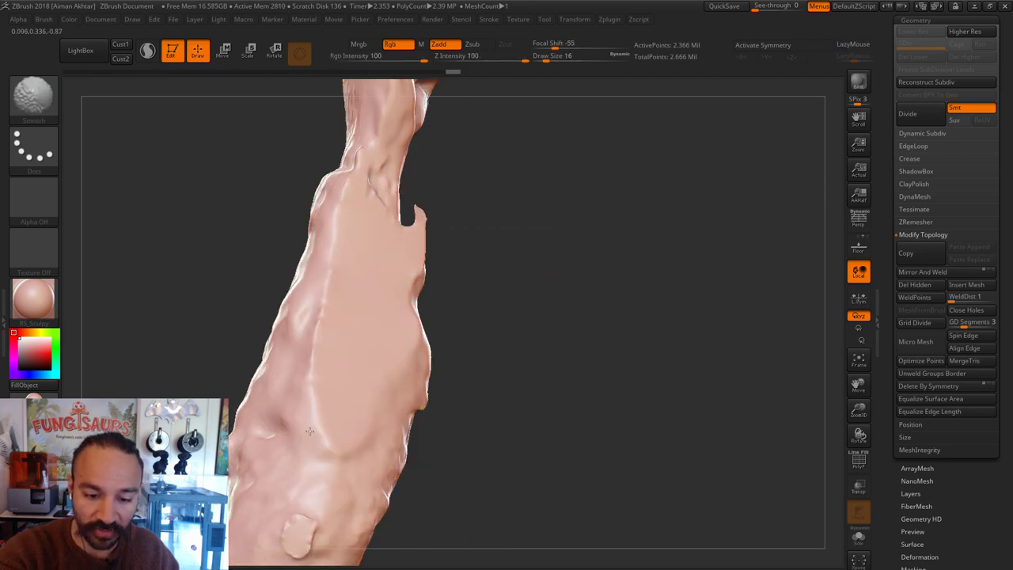
pyautogui.keyDown('alt'); pyautogui.moveTo(307, 506); pyautogui.dragTo(366, 410, button='right'); pyautogui.keyUp('alt')
pyautogui.press('s')
pyautogui.moveTo(366, 411); pyautogui.dragTo(367, 421)
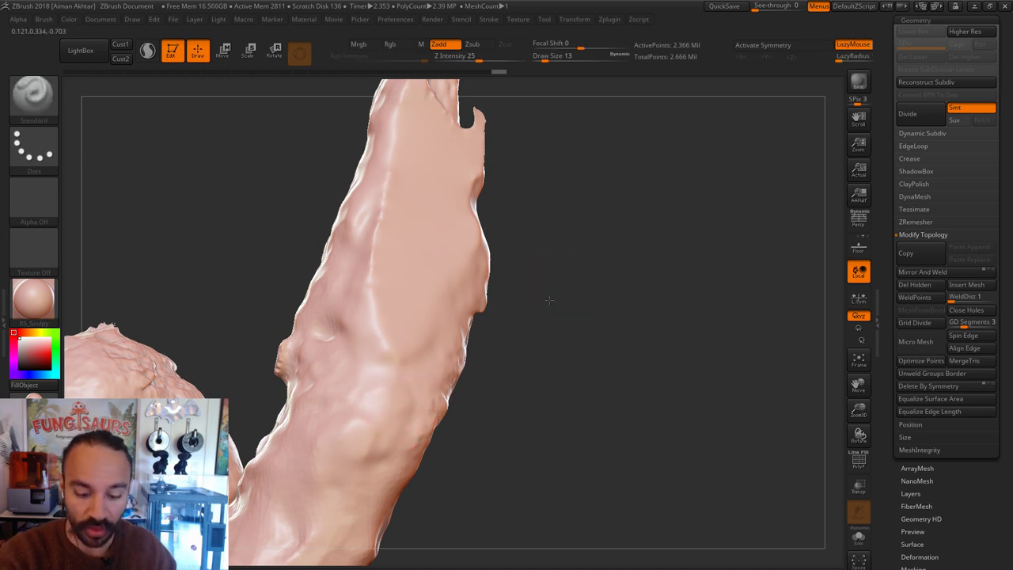
# Step: Set the Standard brush to the Color Spray stroke with Alpha 07
pyautogui.moveTo(550, 290); pyautogui.dragTo(498, 286)
pyautogui.click(35, 149)
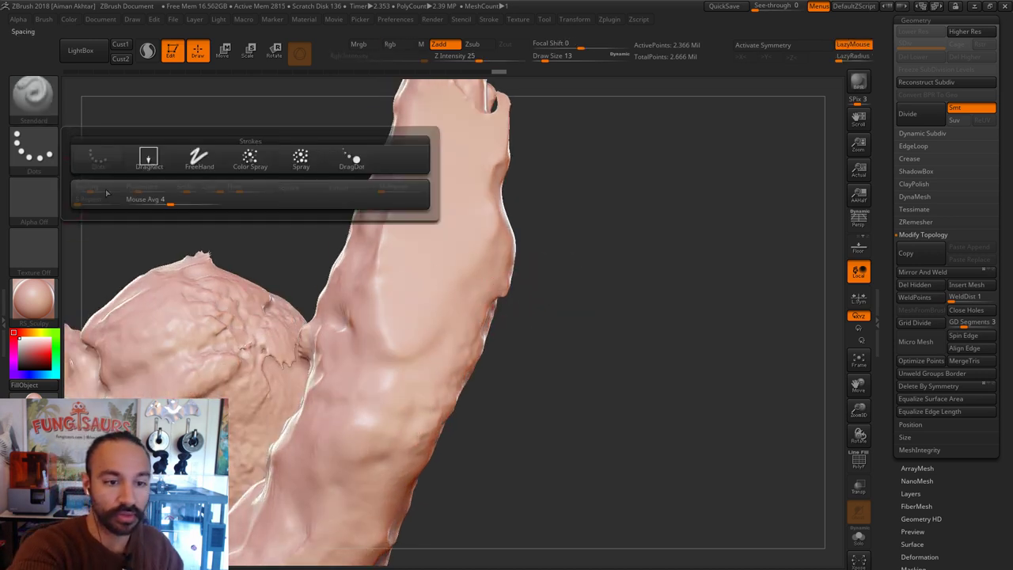
pyautogui.click(240, 162)
pyautogui.click(33, 201)
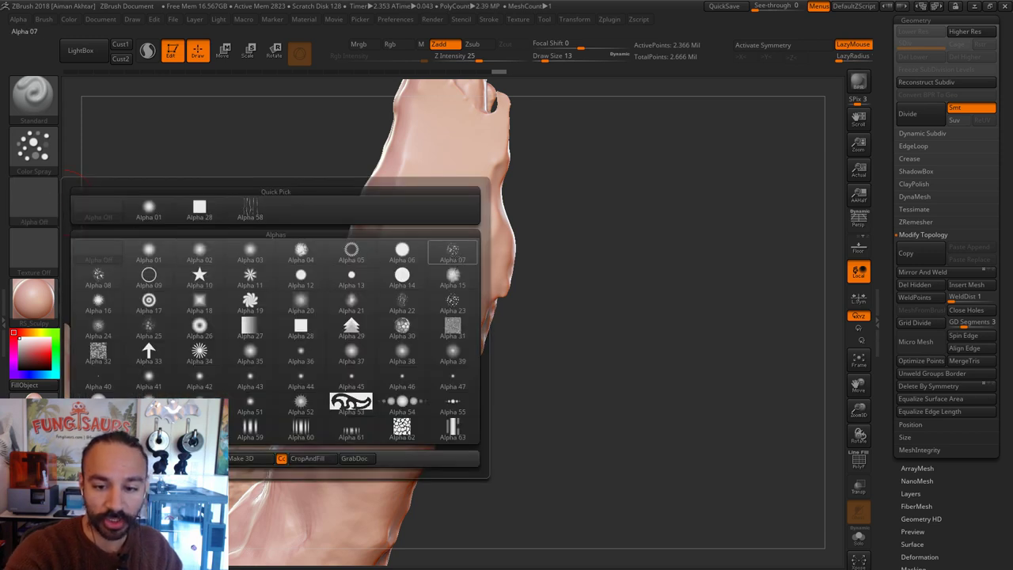
pyautogui.click(453, 253)
# Step: Spray fabric-like bumps over the smooth filled patch of the raised sleeve, reducing the draw size from 25 to 13
pyautogui.press('s')
pyautogui.moveTo(431, 304)
pyautogui.mouseDown()
pyautogui.moveTo(440, 305)
pyautogui.moveTo(443, 245)
pyautogui.moveTo(435, 267)
pyautogui.mouseUp()
pyautogui.press('s')
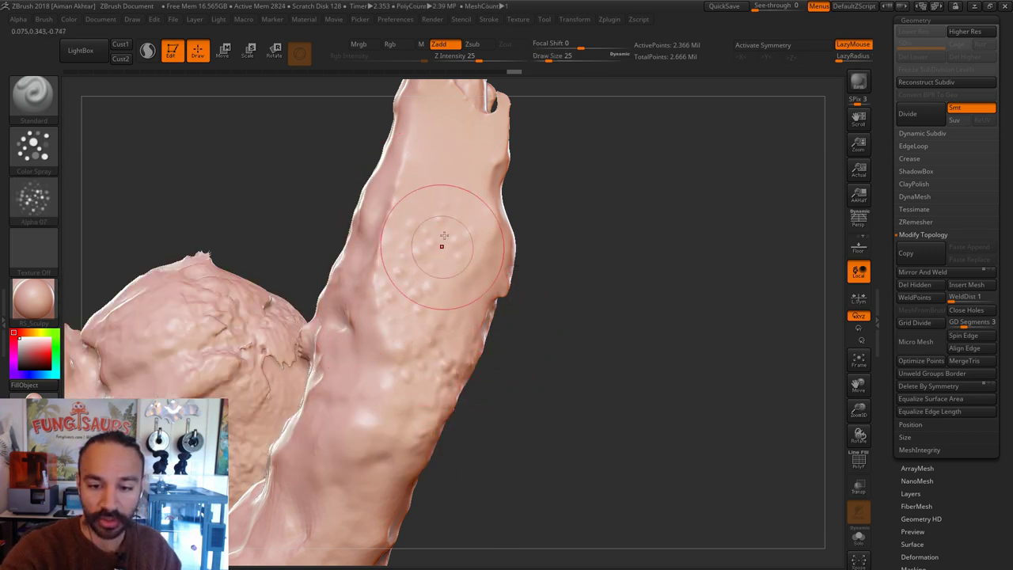
pyautogui.moveTo(443, 140); pyautogui.dragTo(449, 248)
pyautogui.moveTo(543, 171)
pyautogui.keyDown('alt'); pyautogui.mouseDown()
pyautogui.moveTo(543, 249)
pyautogui.moveTo(498, 241)
pyautogui.moveTo(475, 219)
pyautogui.mouseUp(); pyautogui.keyUp('alt')
pyautogui.press('s')
pyautogui.moveTo(479, 214); pyautogui.dragTo(457, 333)
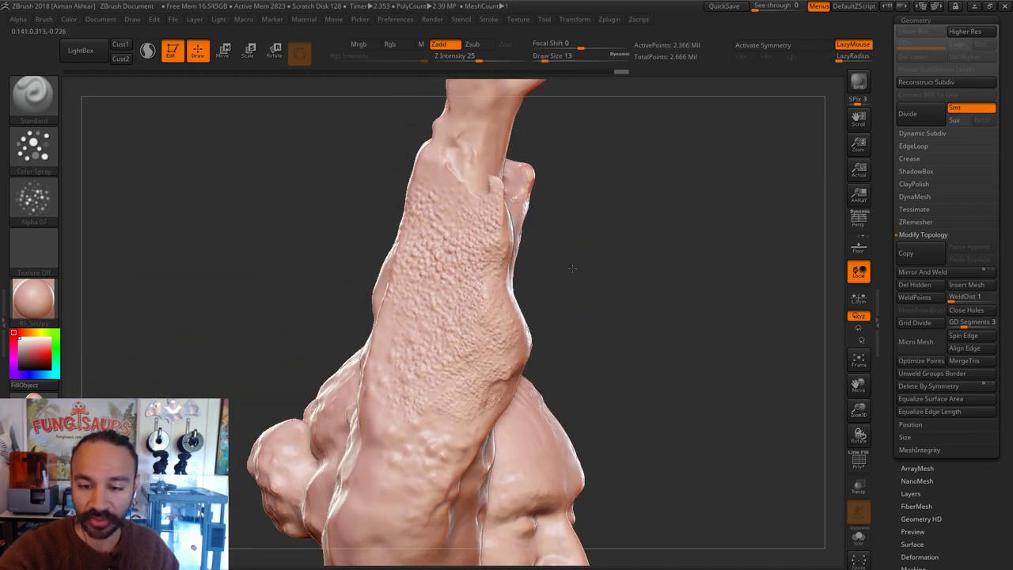
# Step: Continue the sprayed bump texture around the raised sleeve and down the upper arm toward the shoulder
pyautogui.moveTo(573, 269); pyautogui.dragTo(509, 211, button='right')
pyautogui.moveTo(530, 336); pyautogui.dragTo(514, 262, button='right')
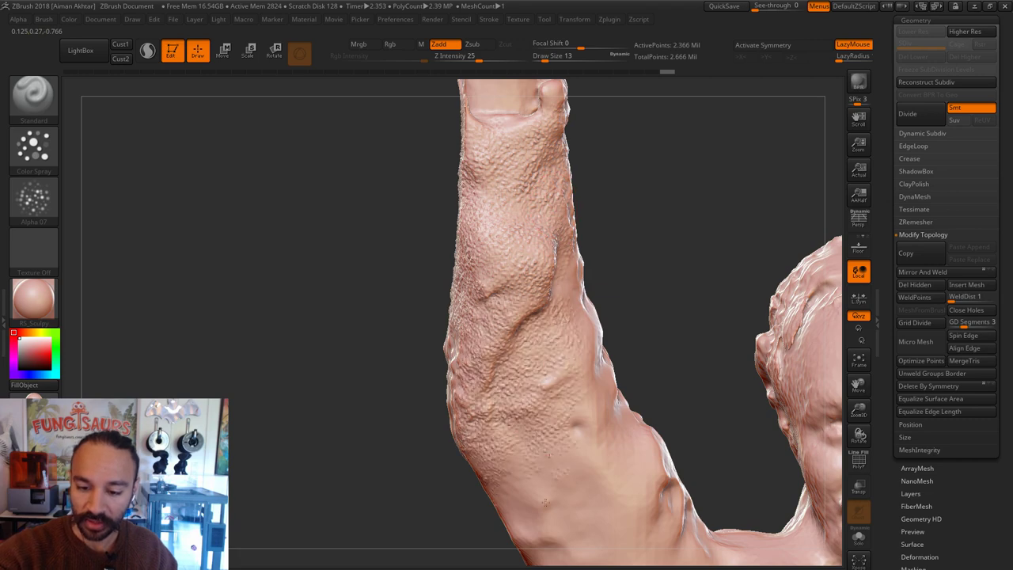
pyautogui.moveTo(642, 330); pyautogui.dragTo(560, 234, button='right')
pyautogui.moveTo(560, 234)
pyautogui.mouseDown()
pyautogui.moveTo(480, 317)
pyautogui.moveTo(593, 348)
pyautogui.moveTo(626, 419)
pyautogui.mouseUp()
pyautogui.moveTo(651, 323)
pyautogui.mouseDown(button='right')
pyautogui.moveTo(486, 440)
pyautogui.moveTo(432, 384)
pyautogui.mouseUp(button='right')
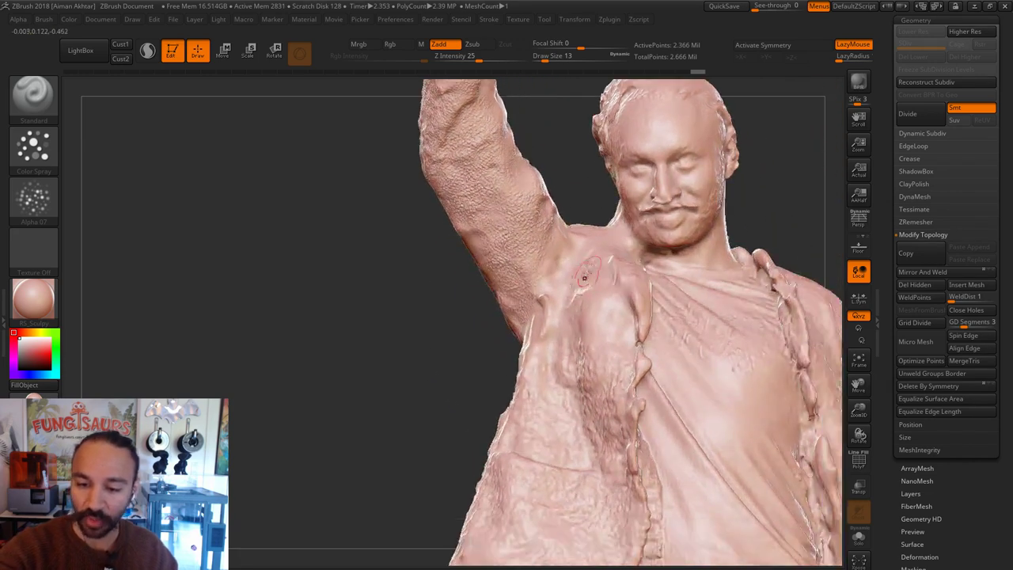
# Step: Spray the bump texture over the jacket's front panel below the raised arm, setting the draw size to 16
pyautogui.press('s')
pyautogui.moveTo(598, 321)
pyautogui.mouseDown()
pyautogui.moveTo(598, 339)
pyautogui.moveTo(506, 447)
pyautogui.mouseUp()
pyautogui.keyDown('alt'); pyautogui.moveTo(418, 290); pyautogui.dragTo(403, 136); pyautogui.keyUp('alt')
pyautogui.press('s')
pyautogui.moveTo(557, 281); pyautogui.dragTo(551, 281)
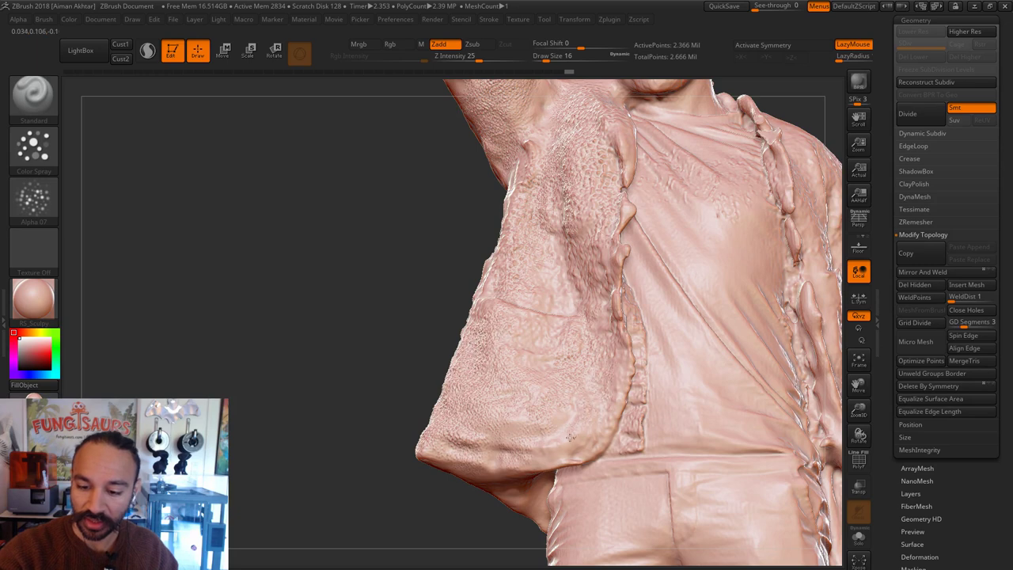
# Step: Spray the fabric-like bump texture across the upper back of the jacket up to the raised shoulder
pyautogui.moveTo(353, 408); pyautogui.dragTo(509, 328, button='right')
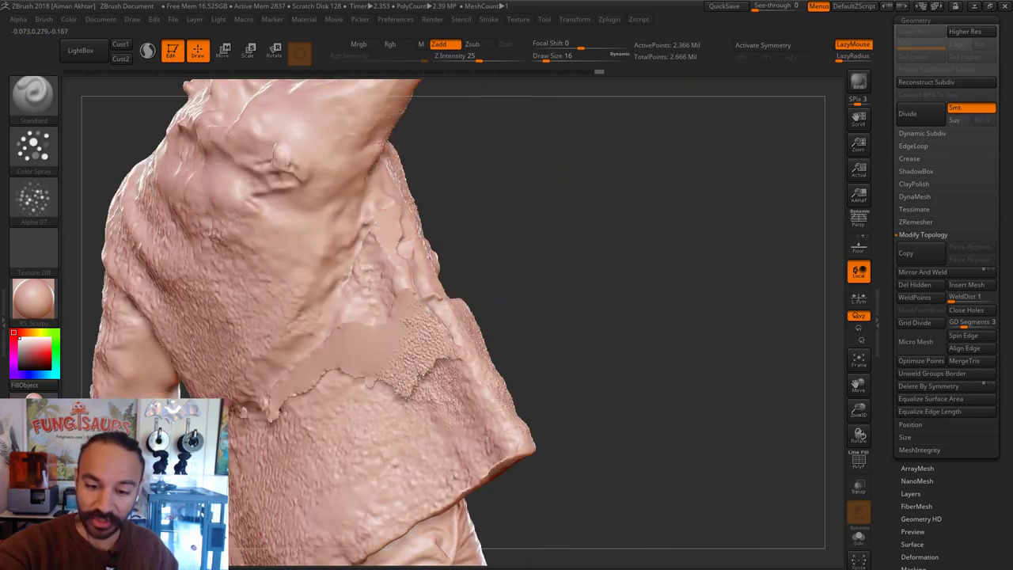
pyautogui.moveTo(266, 398); pyautogui.dragTo(466, 263, button='right')
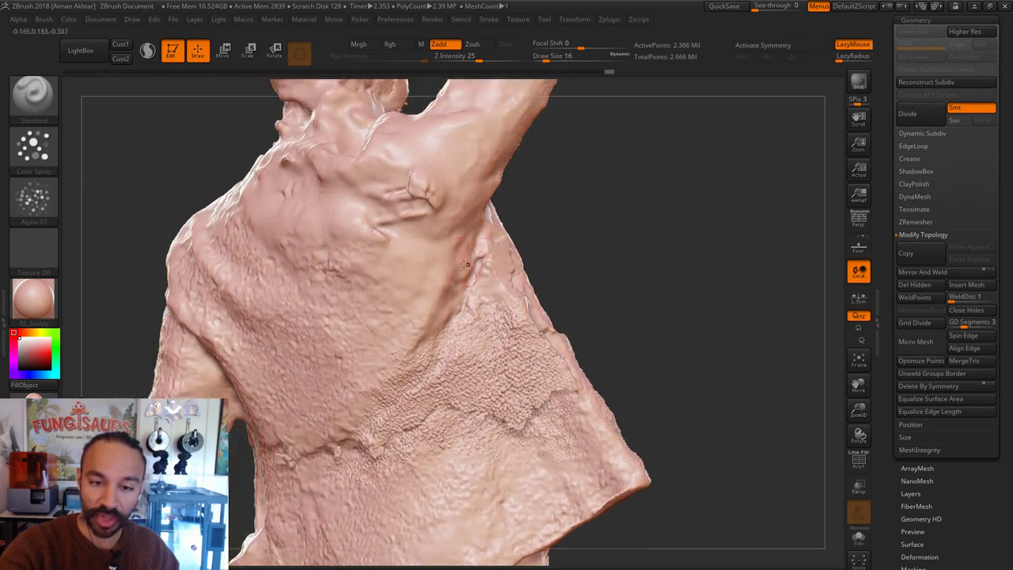
pyautogui.moveTo(465, 263)
pyautogui.mouseDown()
pyautogui.moveTo(400, 348)
pyautogui.moveTo(372, 186)
pyautogui.moveTo(263, 213)
pyautogui.mouseUp()
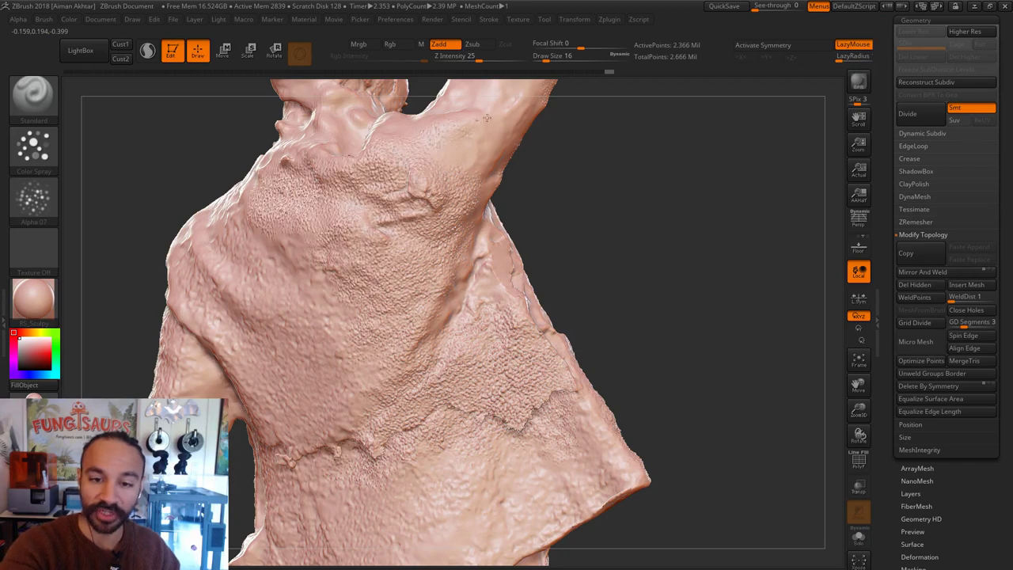
# Step: Smooth the ragged seam across the jacket's lower back and build it up with ClayTubes at draw size 16
pyautogui.moveTo(409, 366)
pyautogui.mouseDown(button='right')
pyautogui.moveTo(524, 190)
pyautogui.moveTo(615, 219)
pyautogui.moveTo(578, 307)
pyautogui.moveTo(660, 186)
pyautogui.moveTo(661, 162)
pyautogui.moveTo(625, 234)
pyautogui.moveTo(637, 262)
pyautogui.moveTo(645, 245)
pyautogui.mouseUp(button='right')
pyautogui.keyDown('shift'); pyautogui.moveTo(604, 288); pyautogui.dragTo(579, 296); pyautogui.keyUp('shift')
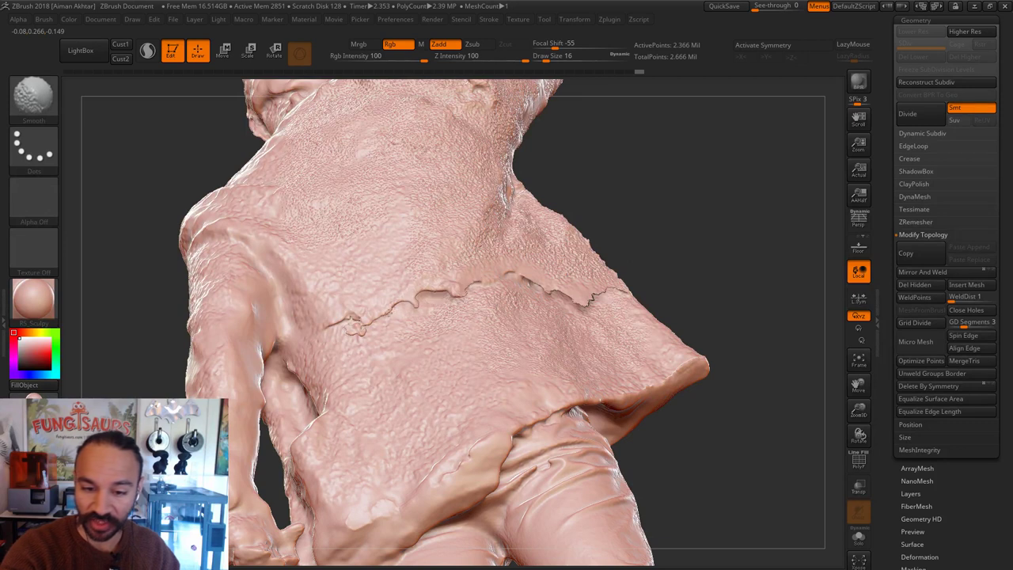
pyautogui.keyDown('shift'); pyautogui.moveTo(353, 323); pyautogui.dragTo(361, 327); pyautogui.keyUp('shift')
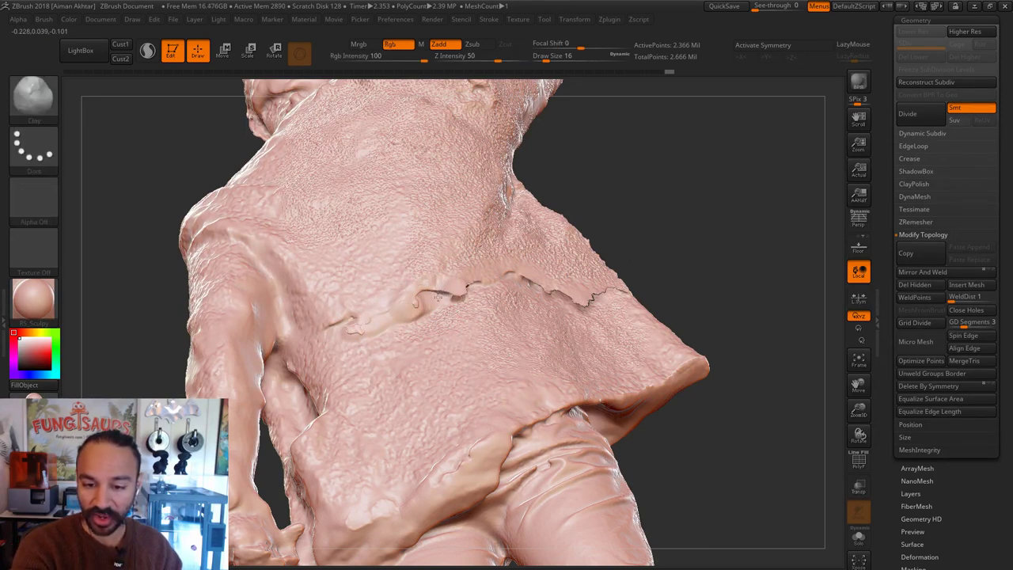
pyautogui.press('b')
pyautogui.press('c')
pyautogui.press('t')
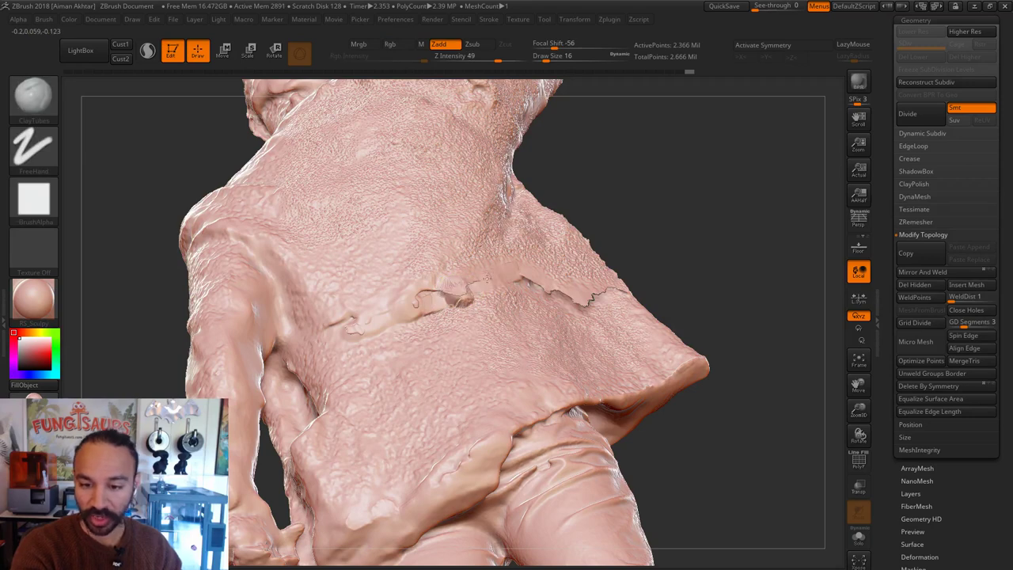
pyautogui.moveTo(695, 272); pyautogui.dragTo(554, 274)
pyautogui.moveTo(541, 277)
pyautogui.mouseDown()
pyautogui.moveTo(593, 298)
pyautogui.moveTo(651, 269)
pyautogui.mouseUp()
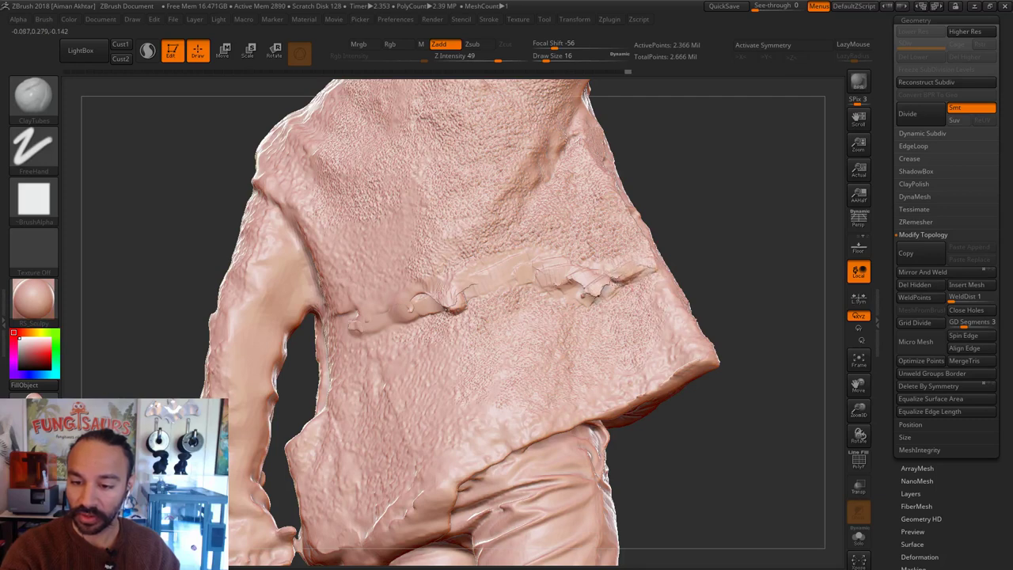
pyautogui.moveTo(584, 286)
pyautogui.mouseDown()
pyautogui.moveTo(524, 278)
pyautogui.moveTo(407, 308)
pyautogui.moveTo(459, 299)
pyautogui.moveTo(423, 307)
pyautogui.mouseUp()
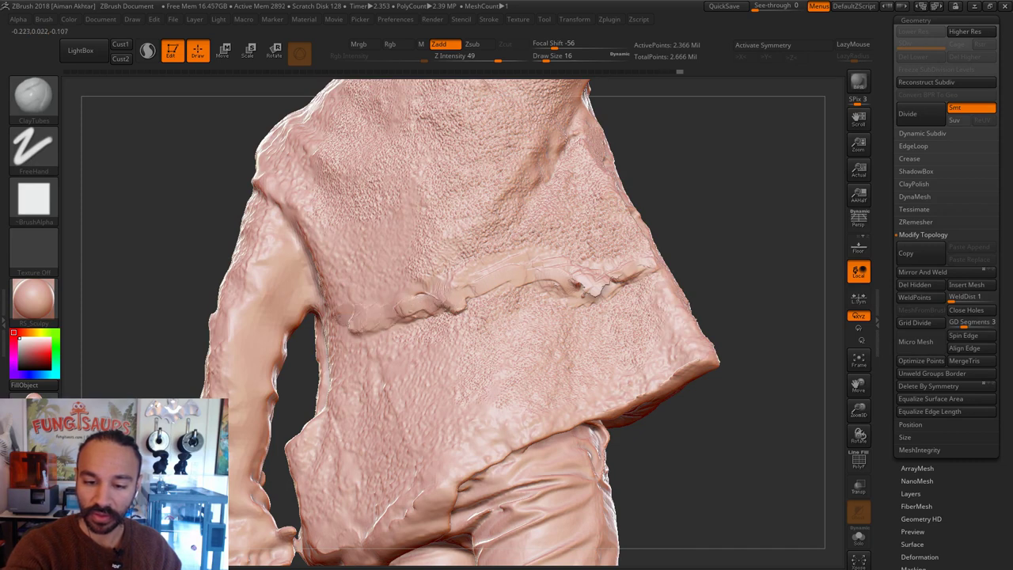
# Step: Re-DynaMesh the body to merge the clay strokes along the jacket's back seam
pyautogui.keyDown('ctrl'); pyautogui.moveTo(714, 210); pyautogui.dragTo(727, 240); pyautogui.keyUp('ctrl')
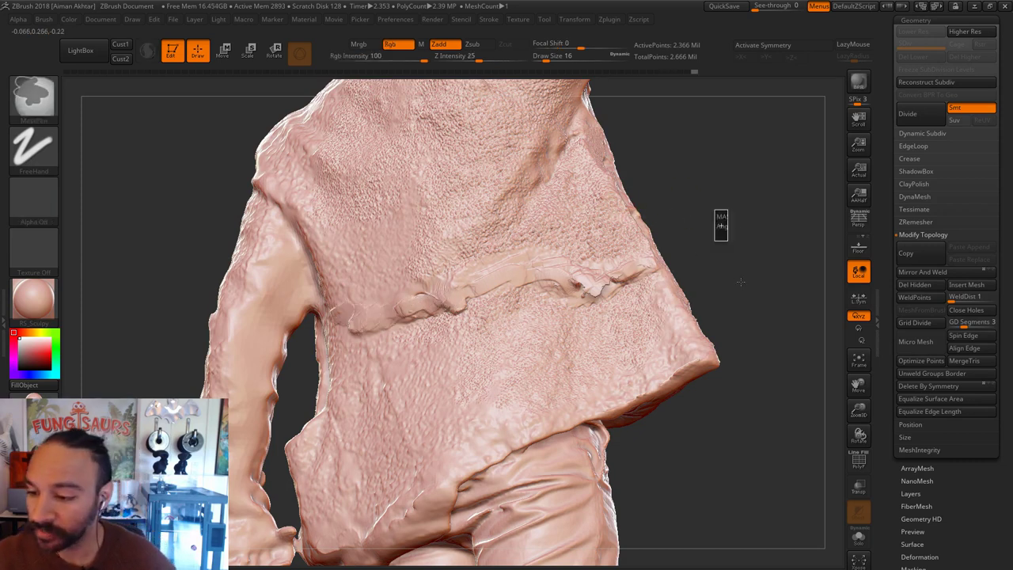
pyautogui.press('b')
pyautogui.press('c')
pyautogui.press('t')
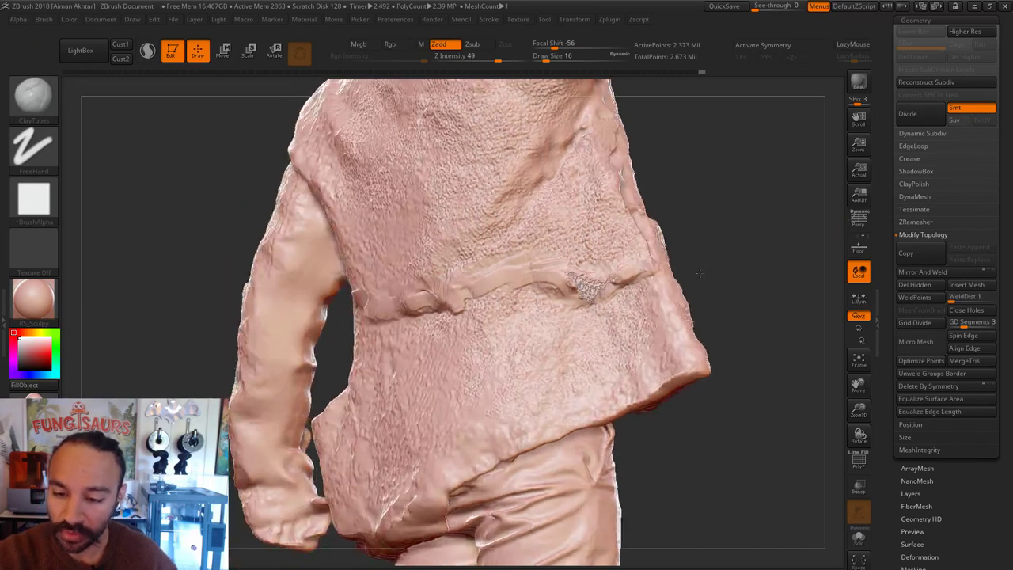
pyautogui.moveTo(699, 273)
pyautogui.mouseDown()
pyautogui.moveTo(529, 292)
pyautogui.moveTo(622, 258)
pyautogui.mouseUp()
pyautogui.moveTo(501, 291)
pyautogui.keyDown('ctrl'); pyautogui.keyDown('shift'); pyautogui.mouseDown()
pyautogui.moveTo(491, 301)
pyautogui.moveTo(498, 351)
pyautogui.moveTo(563, 357)
pyautogui.moveTo(554, 368)
pyautogui.mouseUp(); pyautogui.keyUp('shift'); pyautogui.keyUp('ctrl')
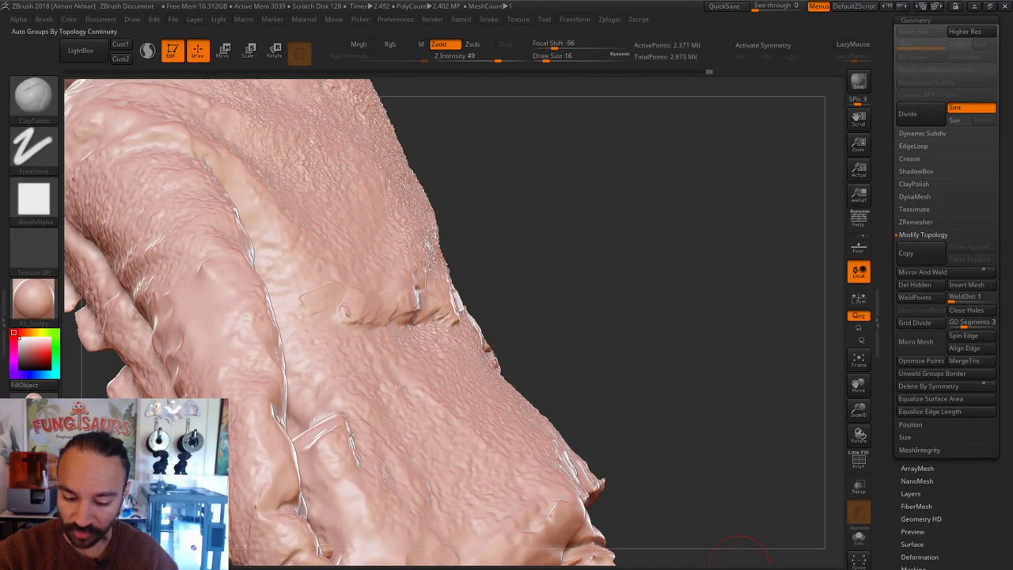
# Step: Set the DynaMesh resolution to 1504 and remesh the body
pyautogui.click(918, 197)
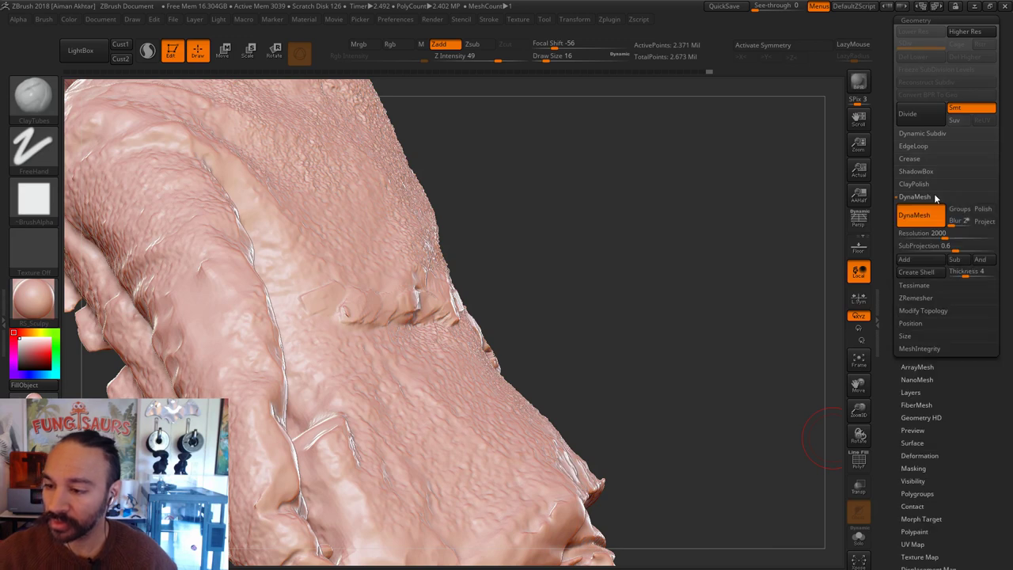
pyautogui.click(922, 232)
pyautogui.write('2000')
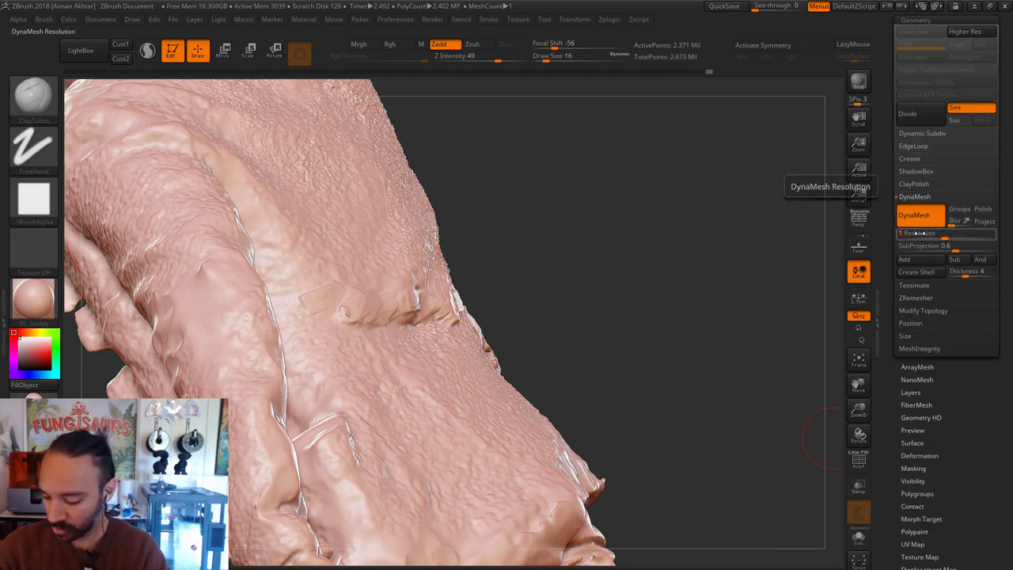
pyautogui.press('Return')
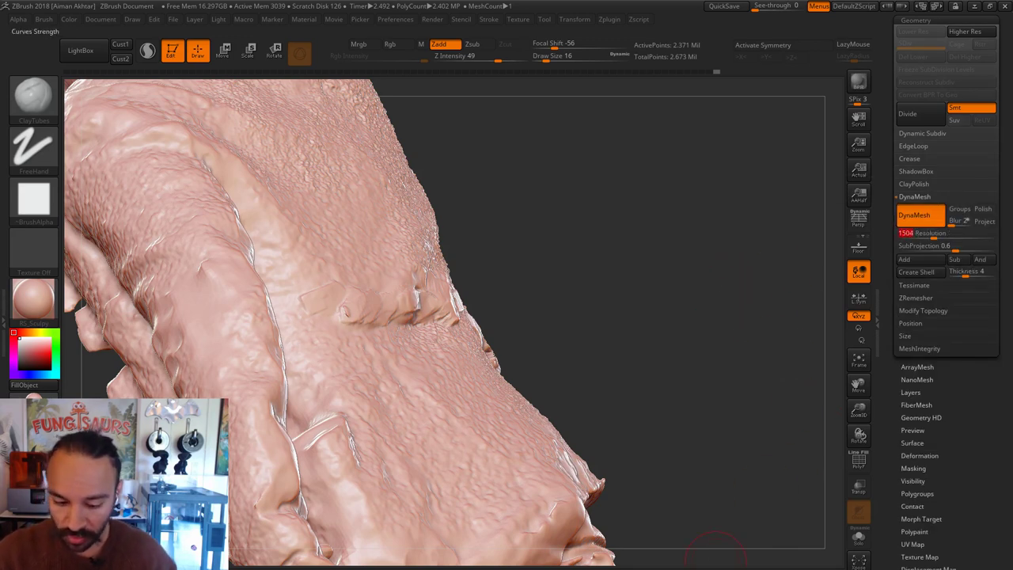
pyautogui.keyDown('ctrl'); pyautogui.moveTo(760, 219); pyautogui.dragTo(727, 276); pyautogui.keyUp('ctrl')
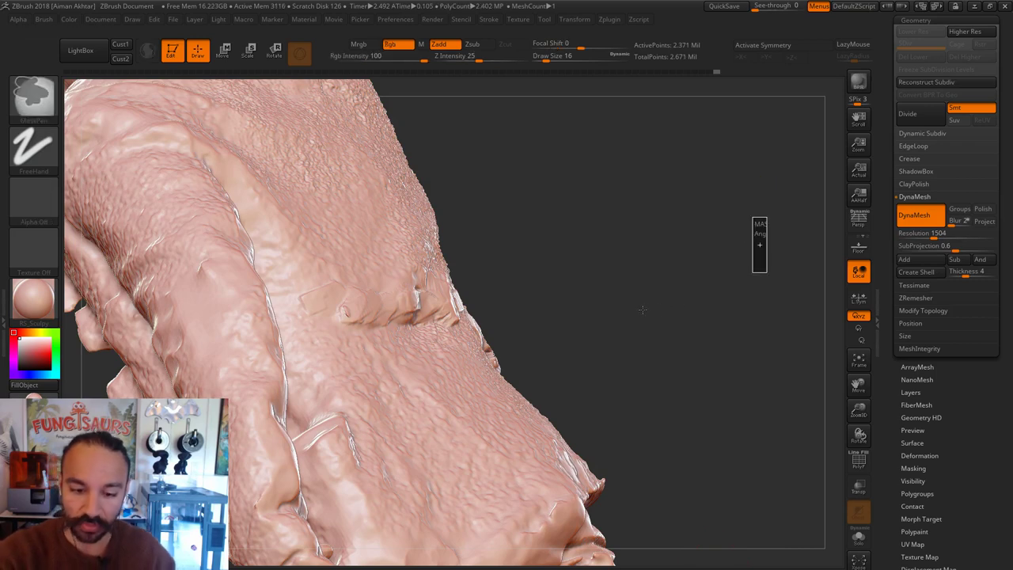
# Step: Smooth and fill the remaining gaps along the back seam with ClayTubes, and re-DynaMesh the body
pyautogui.moveTo(577, 278)
pyautogui.mouseDown()
pyautogui.moveTo(563, 293)
pyautogui.moveTo(451, 300)
pyautogui.mouseUp()
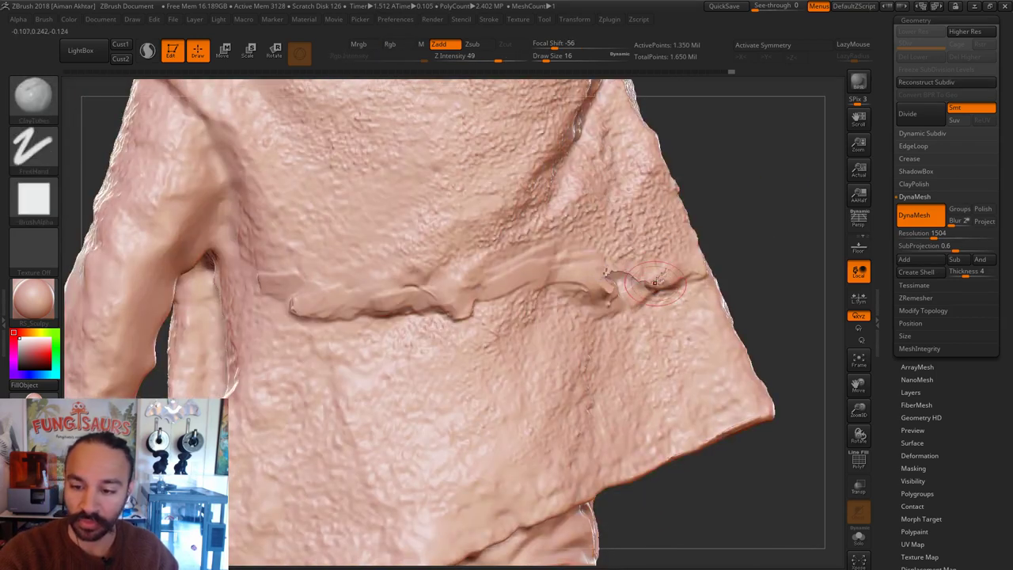
pyautogui.moveTo(635, 279)
pyautogui.keyDown('shift'); pyautogui.mouseDown()
pyautogui.moveTo(616, 279)
pyautogui.moveTo(645, 278)
pyautogui.moveTo(633, 277)
pyautogui.mouseUp(); pyautogui.keyUp('shift')
pyautogui.moveTo(735, 235); pyautogui.dragTo(613, 269, button='right')
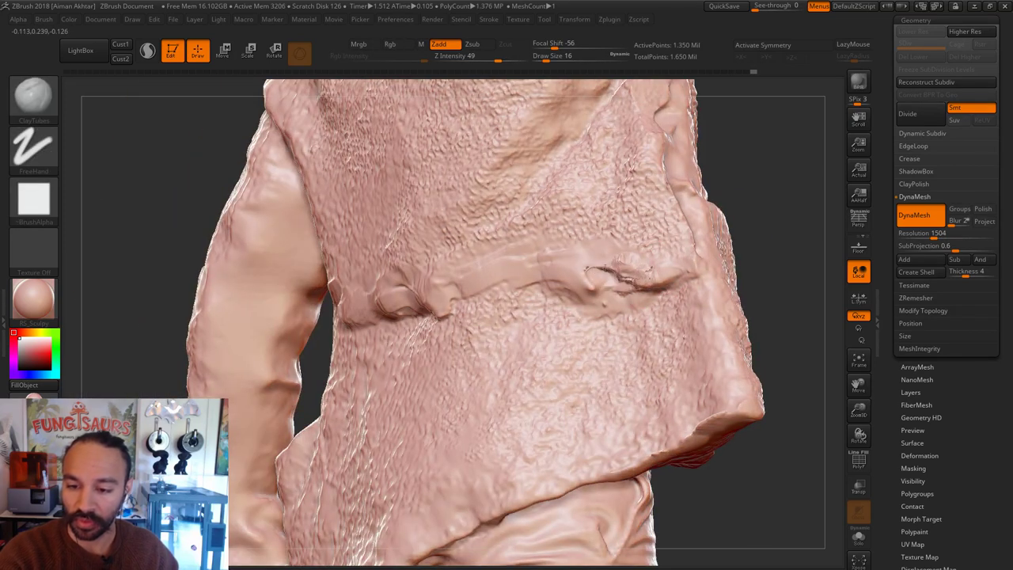
pyautogui.moveTo(594, 269)
pyautogui.keyDown('shift'); pyautogui.mouseDown()
pyautogui.moveTo(645, 277)
pyautogui.moveTo(415, 297)
pyautogui.moveTo(352, 316)
pyautogui.mouseUp(); pyautogui.keyUp('shift')
pyautogui.moveTo(656, 289); pyautogui.dragTo(678, 264, button='right')
pyautogui.moveTo(663, 279); pyautogui.dragTo(619, 305)
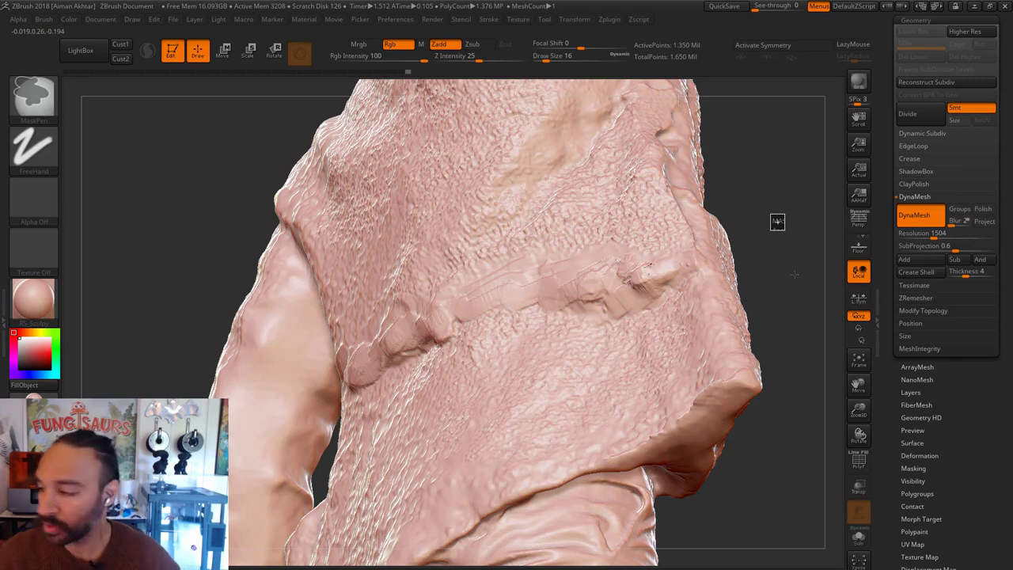
pyautogui.keyDown('ctrl'); pyautogui.moveTo(777, 222); pyautogui.dragTo(794, 274); pyautogui.keyUp('ctrl')
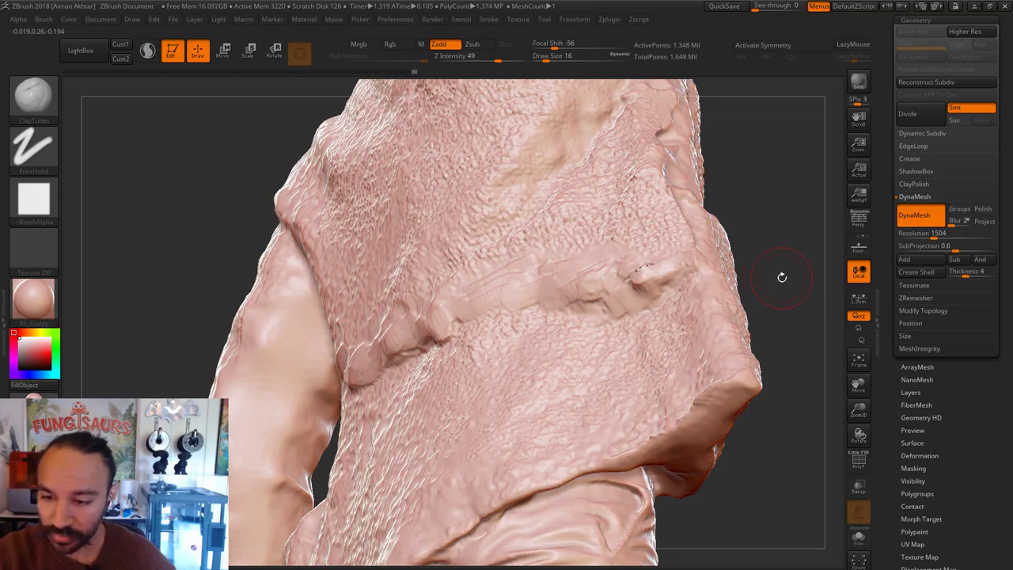
# Step: Smooth the whole filled seam strip across the jacket's lower back
pyautogui.moveTo(782, 277); pyautogui.dragTo(809, 285)
pyautogui.moveTo(658, 283)
pyautogui.keyDown('shift'); pyautogui.mouseDown()
pyautogui.moveTo(629, 283)
pyautogui.moveTo(654, 257)
pyautogui.moveTo(645, 273)
pyautogui.moveTo(482, 290)
pyautogui.mouseUp(); pyautogui.keyUp('shift')
pyautogui.press('ctrl')
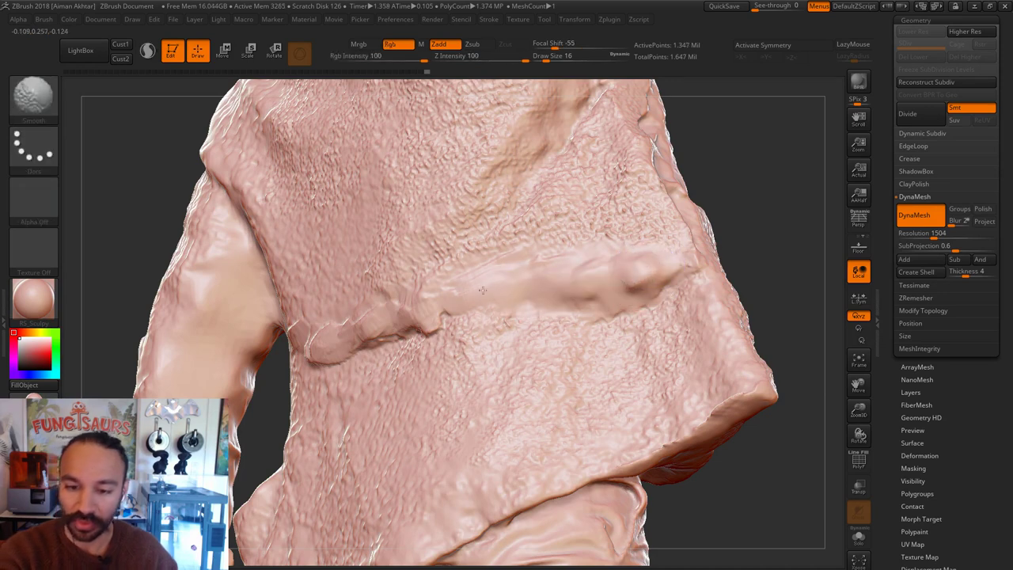
pyautogui.keyDown('shift'); pyautogui.moveTo(428, 318); pyautogui.dragTo(388, 324); pyautogui.keyUp('shift')
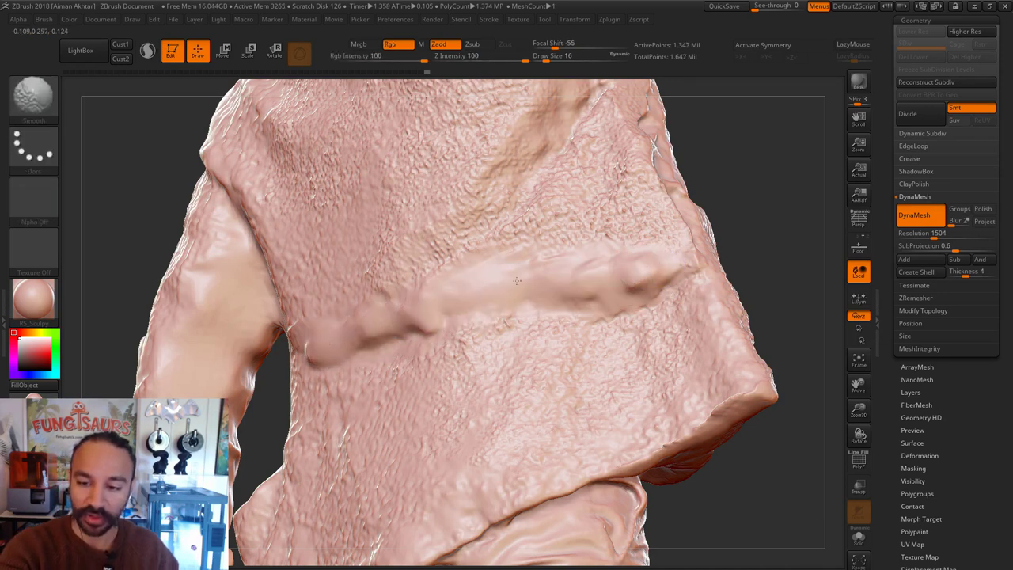
pyautogui.moveTo(746, 226); pyautogui.dragTo(588, 276)
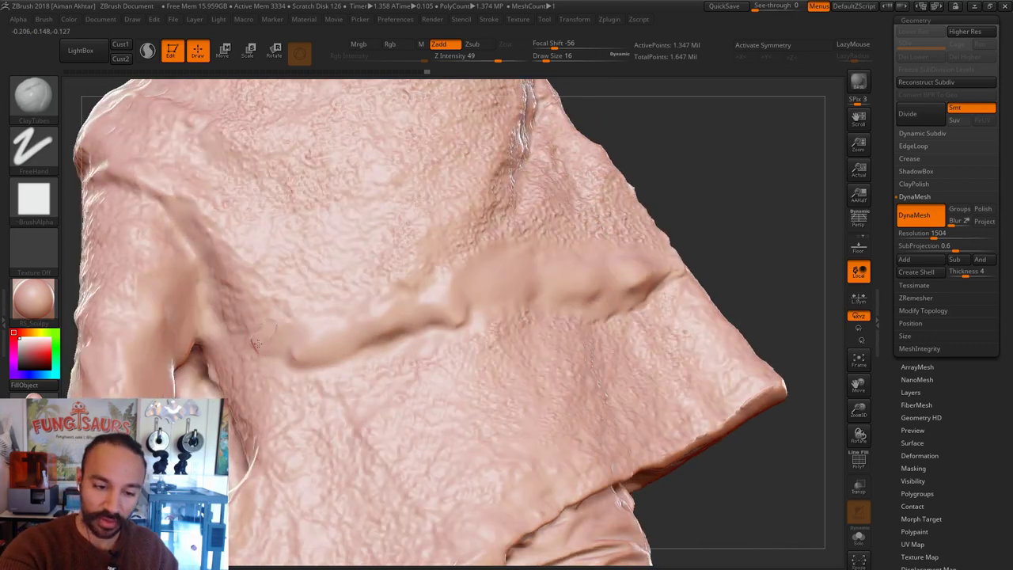
# Step: Spray the bump texture over the smoothed seam strip with the Standard Color Spray brush at draw size 13
pyautogui.press('s')
pyautogui.moveTo(320, 334)
pyautogui.mouseDown()
pyautogui.moveTo(418, 308)
pyautogui.moveTo(599, 293)
pyautogui.mouseUp()
pyautogui.moveTo(699, 235); pyautogui.dragTo(755, 230)
pyautogui.moveTo(683, 260)
pyautogui.mouseDown()
pyautogui.moveTo(658, 276)
pyautogui.moveTo(647, 259)
pyautogui.moveTo(681, 258)
pyautogui.moveTo(592, 274)
pyautogui.moveTo(506, 271)
pyautogui.moveTo(454, 301)
pyautogui.mouseUp()
pyautogui.press('2')
pyautogui.moveTo(663, 261)
pyautogui.mouseDown()
pyautogui.moveTo(576, 257)
pyautogui.moveTo(400, 317)
pyautogui.moveTo(348, 320)
pyautogui.moveTo(370, 319)
pyautogui.mouseUp()
pyautogui.press('s')
pyautogui.moveTo(379, 305)
pyautogui.mouseDown()
pyautogui.moveTo(355, 333)
pyautogui.moveTo(410, 351)
pyautogui.mouseUp()
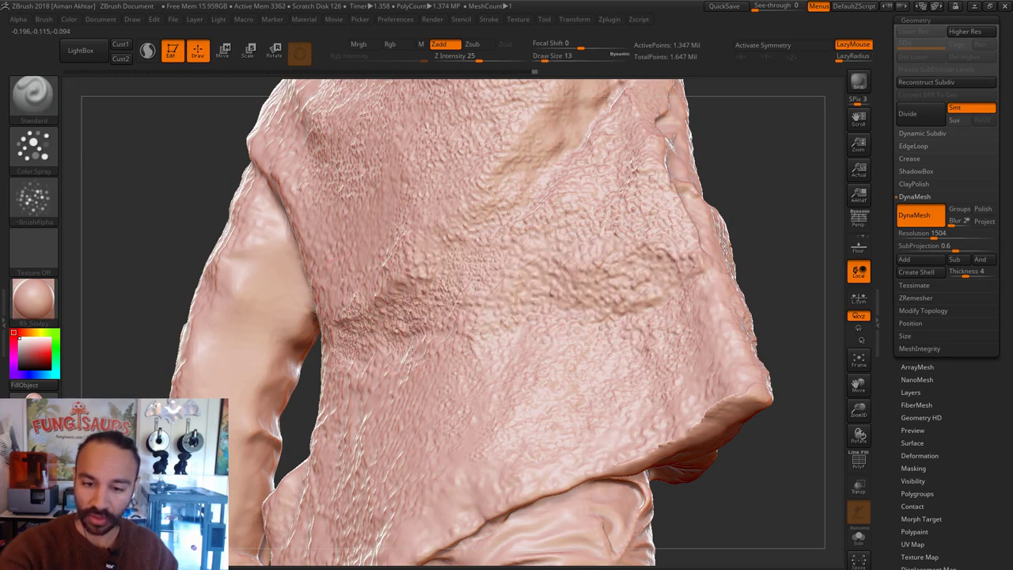
pyautogui.moveTo(474, 270)
pyautogui.mouseDown()
pyautogui.moveTo(538, 225)
pyautogui.moveTo(602, 241)
pyautogui.moveTo(657, 317)
pyautogui.moveTo(488, 353)
pyautogui.moveTo(388, 333)
pyautogui.mouseUp()
# Step: Flatten the jacket's side panel below the raised arm with hPolish at draw size 29 and layer ClayTubes strokes over it
pyautogui.moveTo(743, 179)
pyautogui.keyDown('alt'); pyautogui.mouseDown()
pyautogui.moveTo(685, 248)
pyautogui.moveTo(507, 285)
pyautogui.mouseUp(); pyautogui.keyUp('alt')
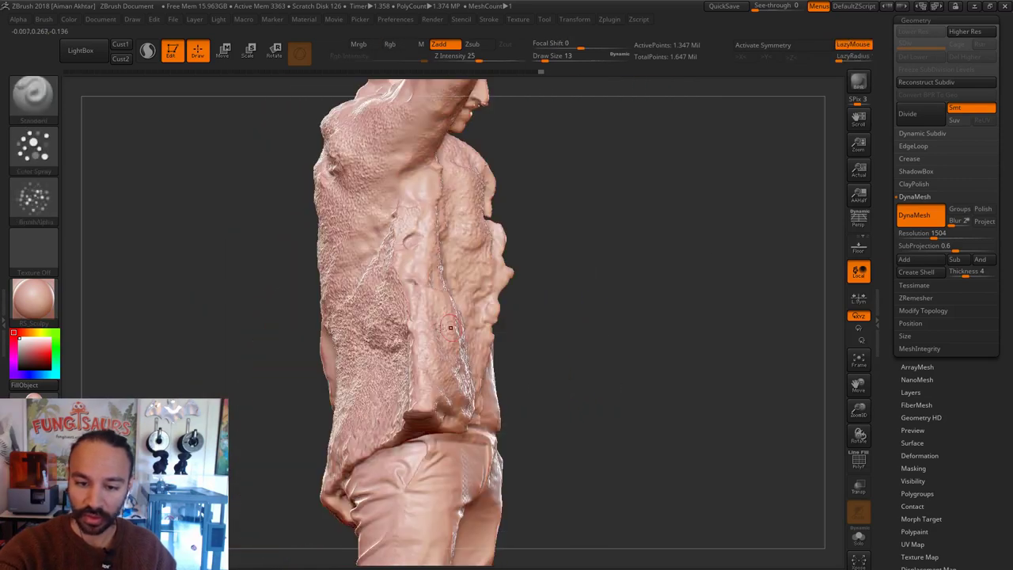
pyautogui.press('s')
pyautogui.moveTo(411, 333)
pyautogui.mouseDown()
pyautogui.moveTo(420, 332)
pyautogui.moveTo(387, 387)
pyautogui.mouseUp()
pyautogui.moveTo(708, 230); pyautogui.dragTo(538, 241)
pyautogui.press('s')
pyautogui.moveTo(394, 281); pyautogui.dragTo(391, 281)
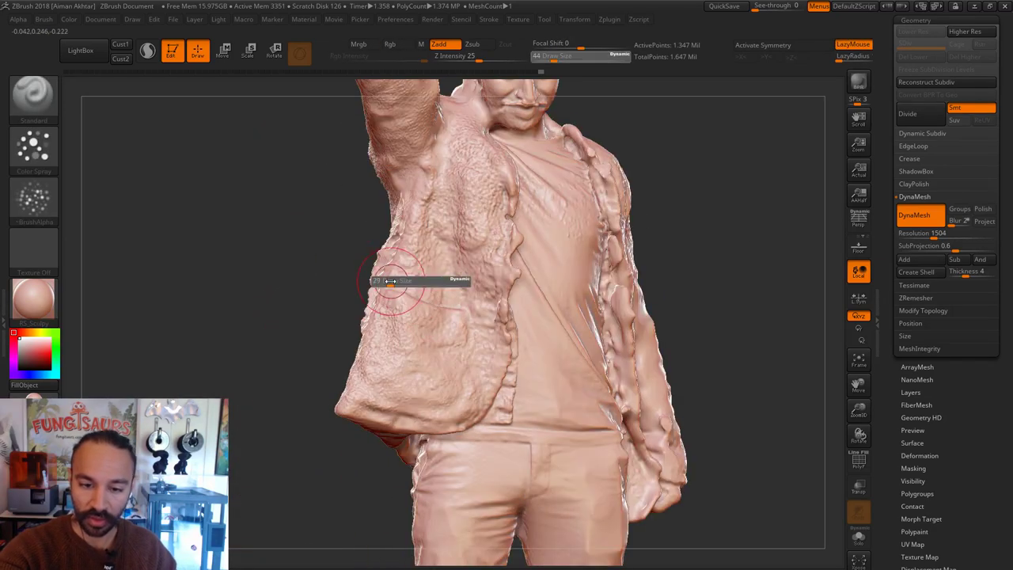
pyautogui.moveTo(326, 324)
pyautogui.mouseDown()
pyautogui.moveTo(495, 316)
pyautogui.moveTo(428, 313)
pyautogui.moveTo(459, 304)
pyautogui.mouseUp()
pyautogui.press('b')
pyautogui.press('h')
pyautogui.press('p')
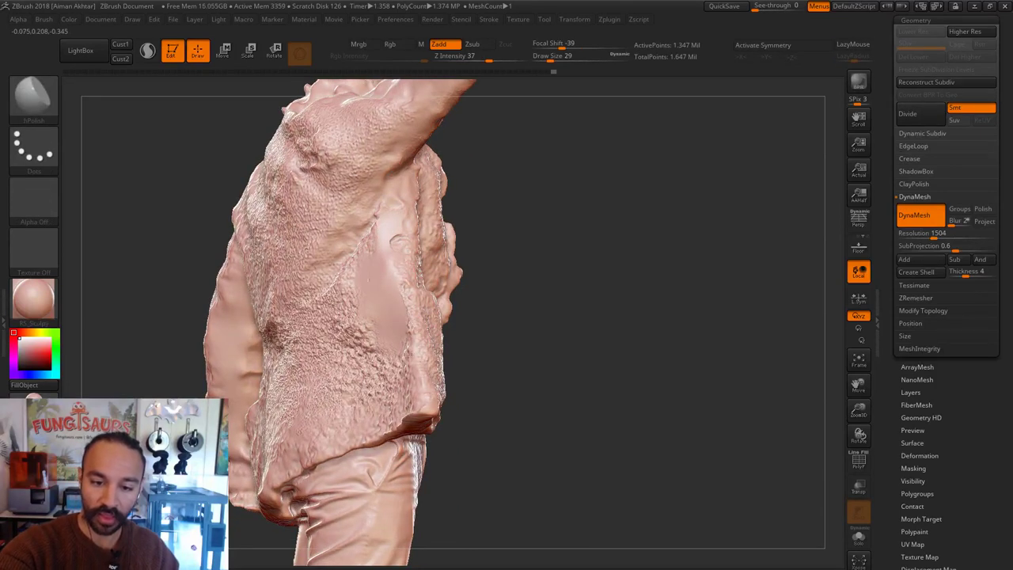
pyautogui.moveTo(365, 285); pyautogui.dragTo(481, 260, button='right')
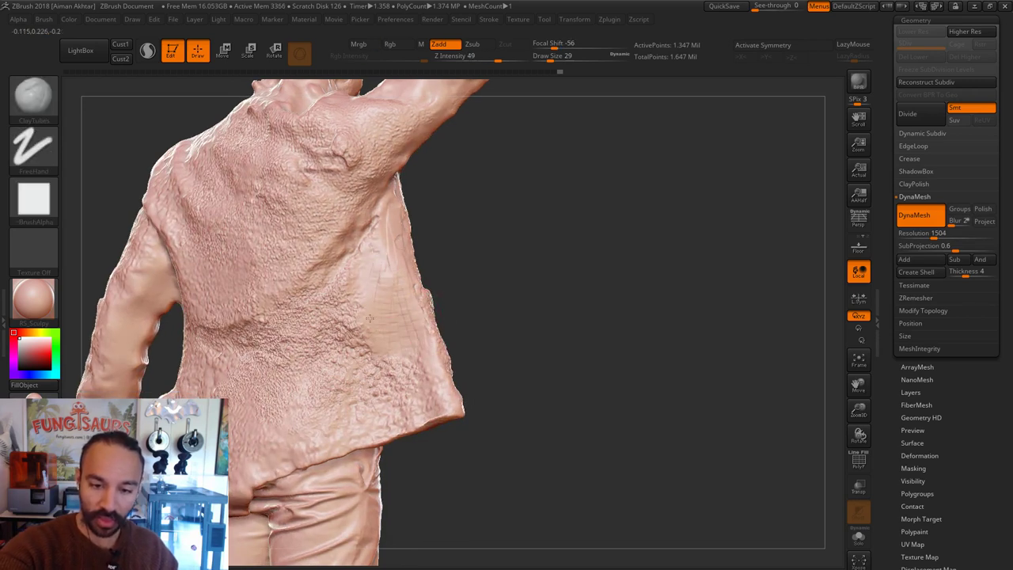
pyautogui.moveTo(385, 265); pyautogui.dragTo(258, 261, button='right')
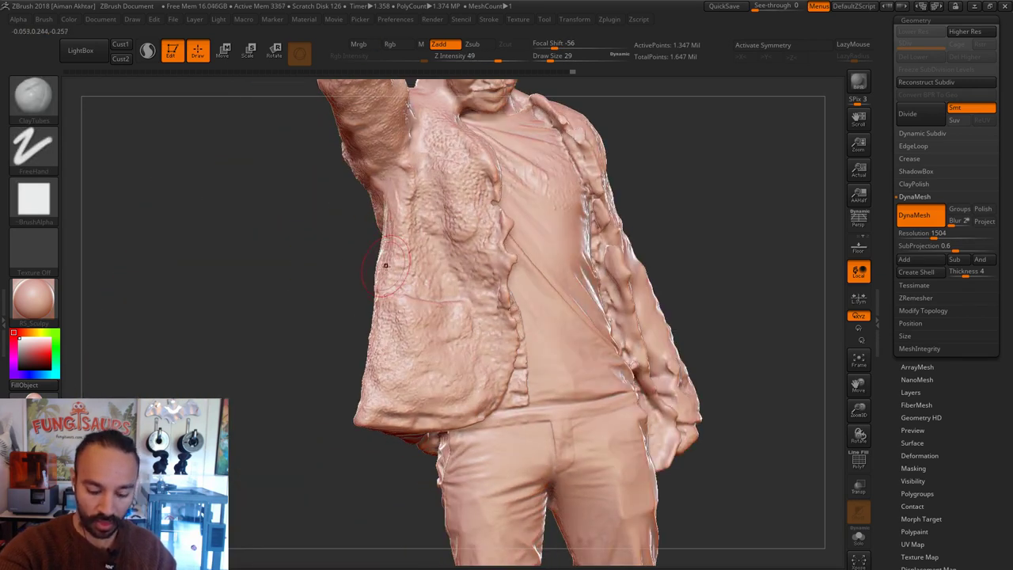
# Step: Reshape the jacket's side contour below the raised arm with the Move brush at draw size 35
pyautogui.press('b')
pyautogui.press('m')
pyautogui.press('v')
pyautogui.moveTo(373, 269); pyautogui.dragTo(381, 267, button='right')
pyautogui.moveTo(387, 291); pyautogui.dragTo(382, 289)
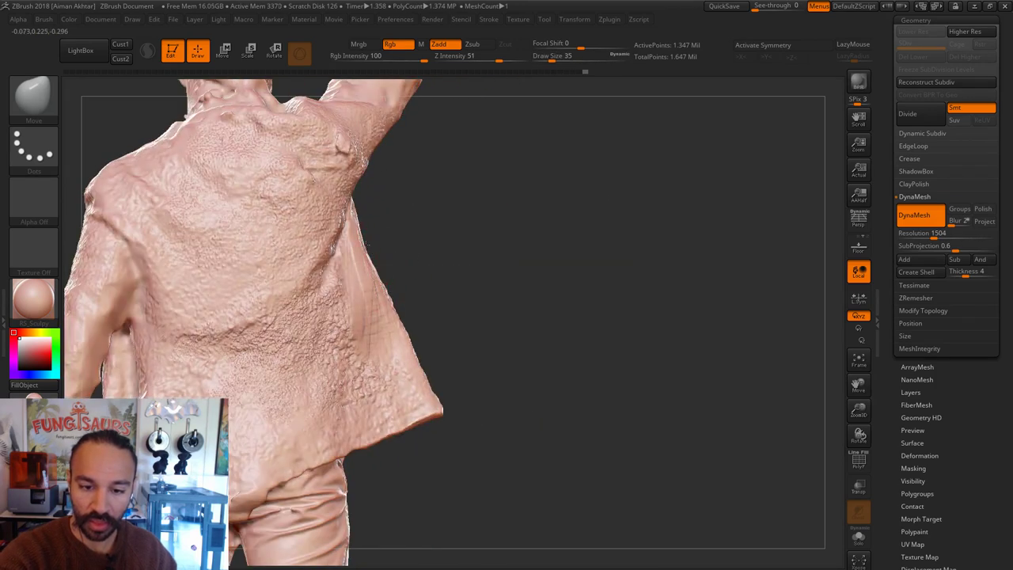
# Step: Fill the creased area on the back of the raised shoulder using ClayTubes at draw size 31
pyautogui.press('s')
pyautogui.click(365, 242)
pyautogui.moveTo(380, 230)
pyautogui.mouseDown(button='right')
pyautogui.moveTo(321, 230)
pyautogui.moveTo(498, 219)
pyautogui.moveTo(498, 271)
pyautogui.mouseUp(button='right')
pyautogui.press('b')
pyautogui.press('c')
pyautogui.press('t')
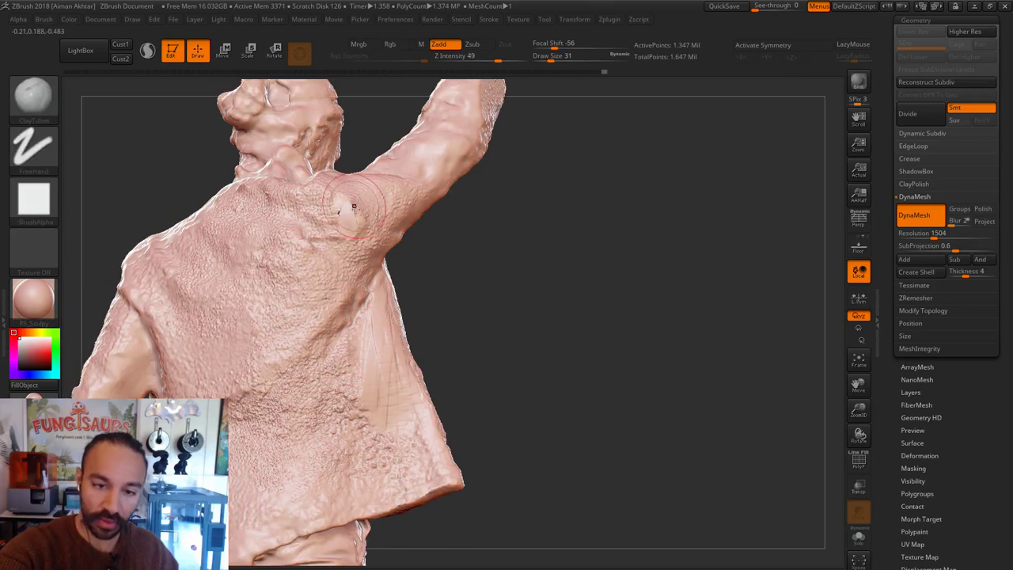
# Step: Bring the face into close view and set the ClayTubes draw size to 4
pyautogui.moveTo(488, 226)
pyautogui.mouseDown(button='right')
pyautogui.moveTo(623, 338)
pyautogui.moveTo(637, 289)
pyautogui.moveTo(610, 218)
pyautogui.moveTo(634, 271)
pyautogui.moveTo(659, 255)
pyautogui.moveTo(674, 209)
pyautogui.moveTo(522, 237)
pyautogui.mouseUp(button='right')
pyautogui.press('s')
pyautogui.moveTo(519, 239); pyautogui.dragTo(517, 238)
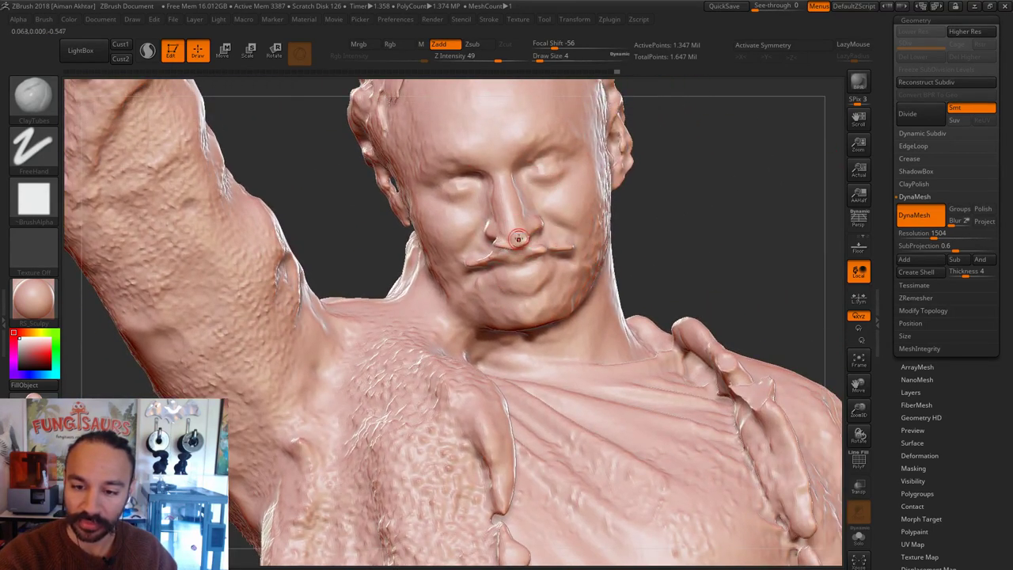
pyautogui.keyDown('alt'); pyautogui.moveTo(643, 211); pyautogui.dragTo(626, 291); pyautogui.keyUp('alt')
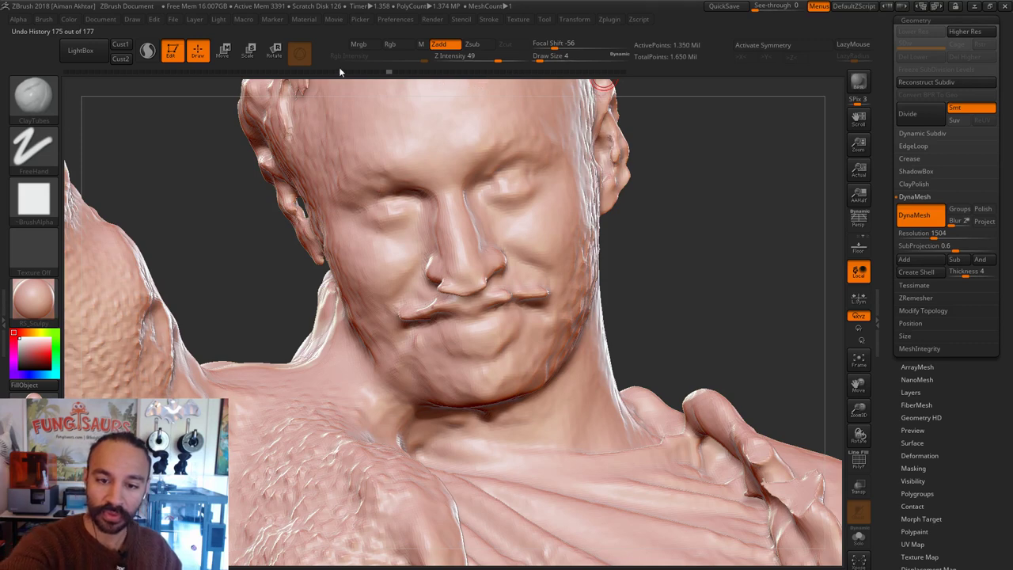
# Step: Scrub back through the undo history to compare earlier stages of the sculpt, and return to the latest state
pyautogui.click(243, 71)
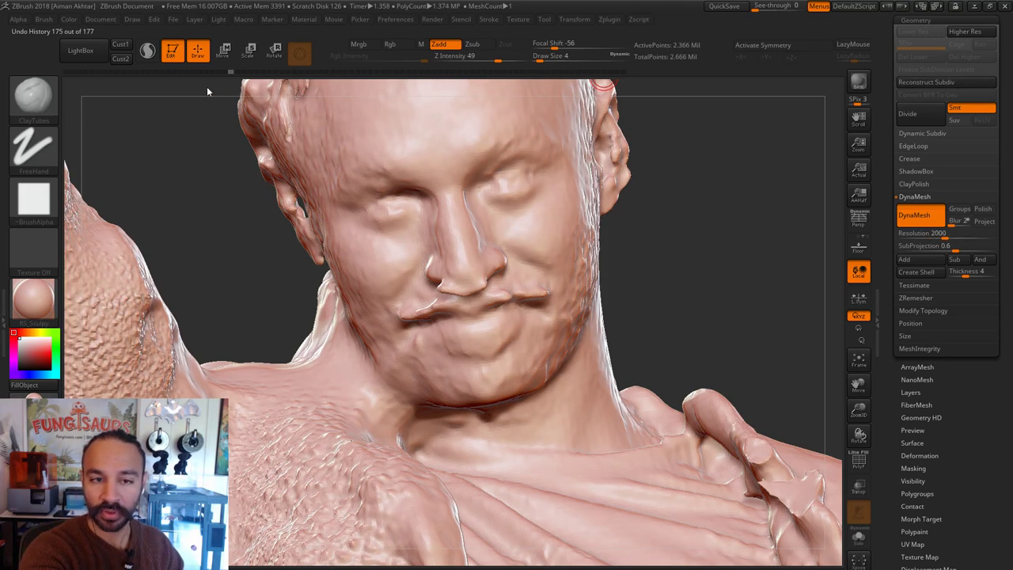
pyautogui.moveTo(183, 90); pyautogui.dragTo(146, 91)
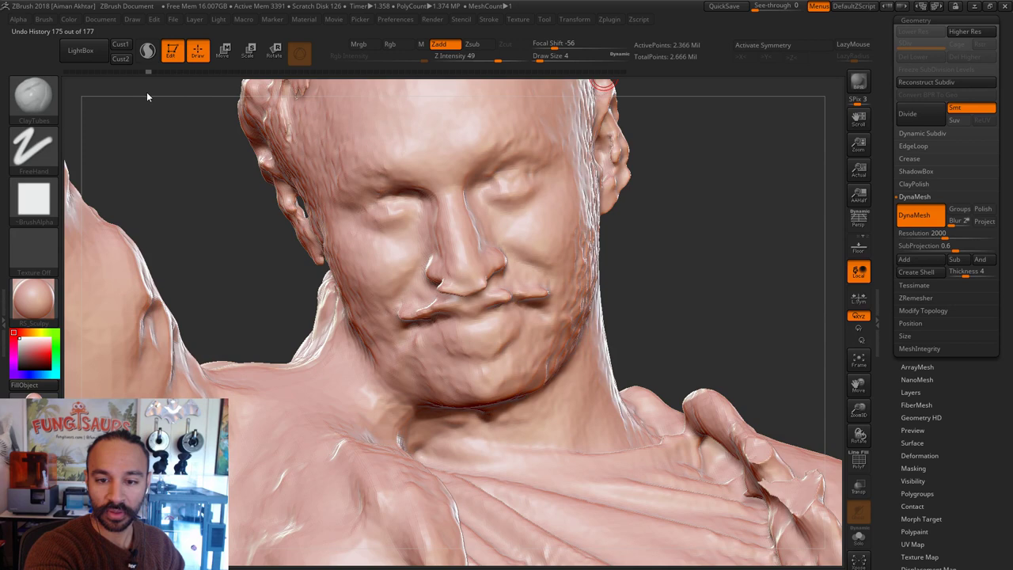
pyautogui.click(623, 71)
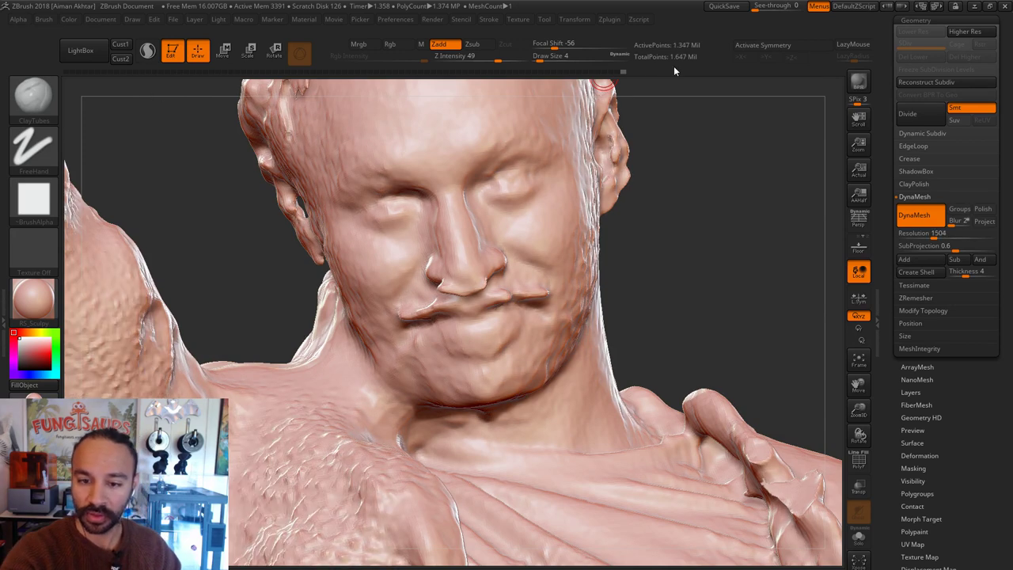
# Step: Build up the nostril and nose tip with the Clay brush at draw size 6, and smooth the side of the nose
pyautogui.moveTo(707, 226); pyautogui.dragTo(457, 277)
pyautogui.press('s')
pyautogui.press('b')
pyautogui.press('c')
pyautogui.press('l')
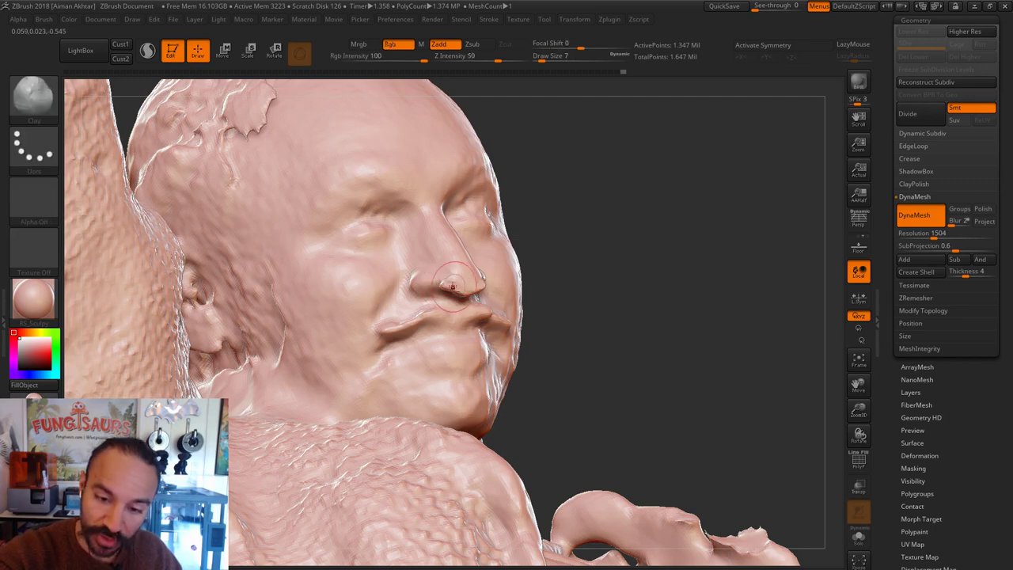
pyautogui.press('[')
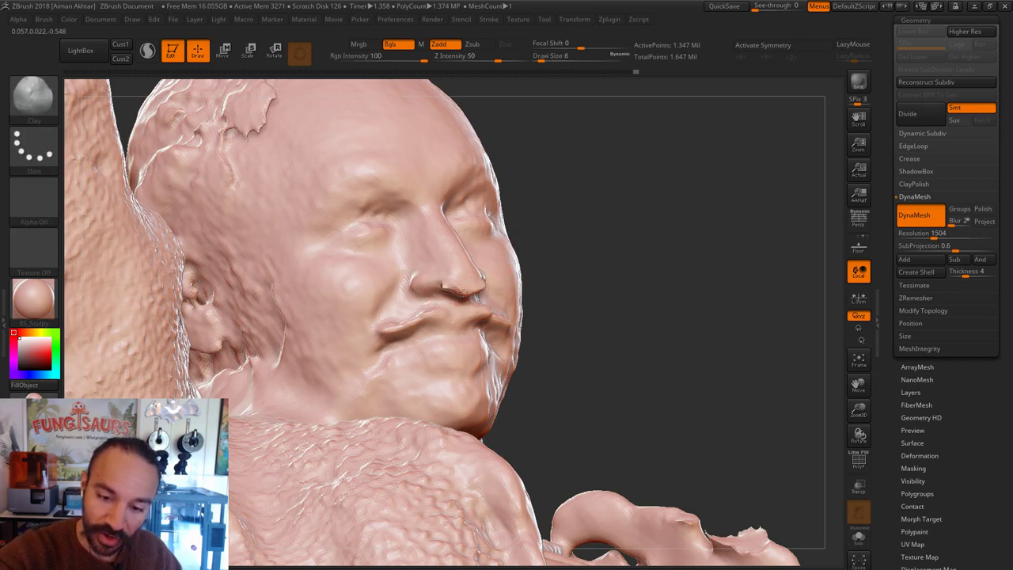
pyautogui.moveTo(547, 262); pyautogui.dragTo(558, 242)
pyautogui.moveTo(443, 279); pyautogui.dragTo(440, 281)
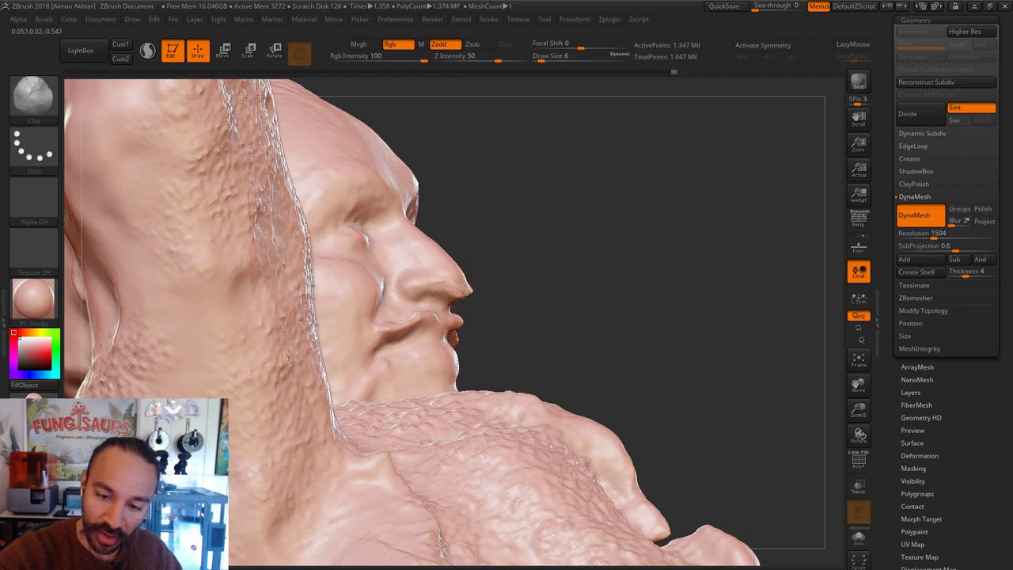
pyautogui.moveTo(538, 286); pyautogui.dragTo(478, 290)
pyautogui.moveTo(471, 288); pyautogui.dragTo(470, 292)
pyautogui.moveTo(669, 231); pyautogui.dragTo(524, 249, button='right')
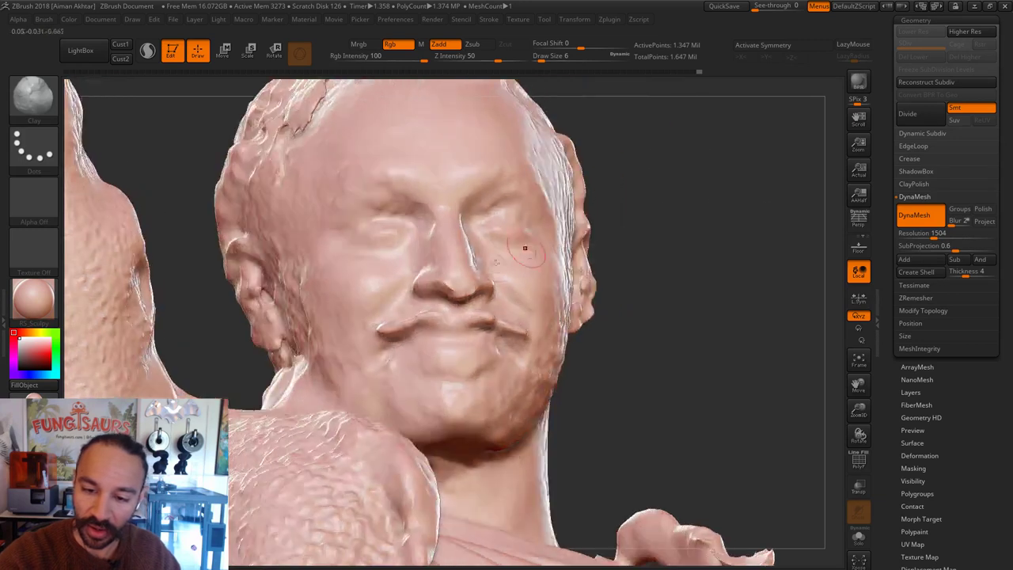
pyautogui.moveTo(443, 272)
pyautogui.keyDown('shift'); pyautogui.mouseDown()
pyautogui.moveTo(460, 283)
pyautogui.moveTo(447, 285)
pyautogui.moveTo(465, 278)
pyautogui.mouseUp(); pyautogui.keyUp('shift')
# Step: Refine the shape of the nose and its tip with the Move brush at draw sizes 9 and 7
pyautogui.press('b')
pyautogui.press('m')
pyautogui.press('v')
pyautogui.press('s')
pyautogui.press('s')
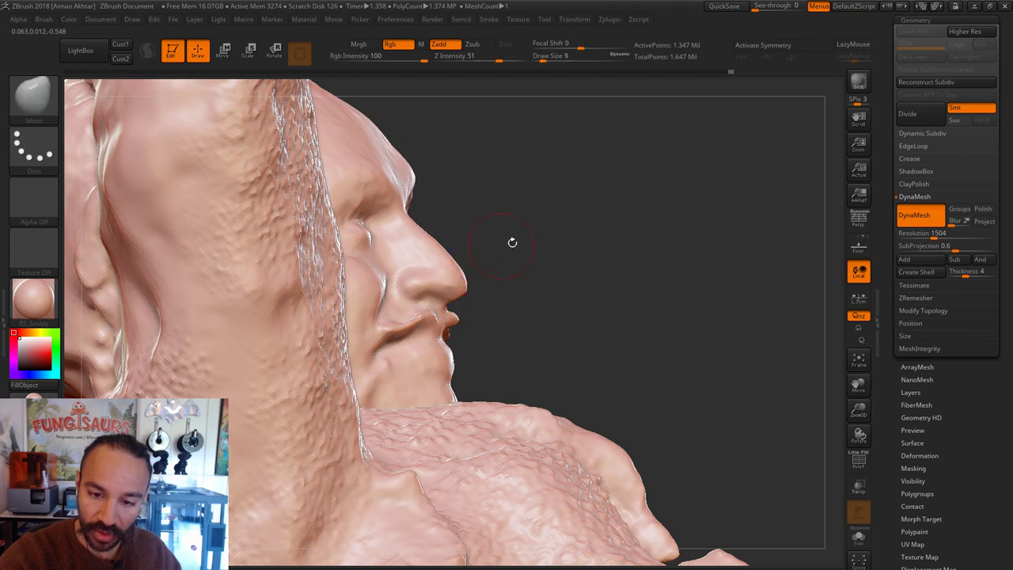
pyautogui.moveTo(511, 243); pyautogui.dragTo(368, 248)
pyautogui.keyDown('shift'); pyautogui.moveTo(468, 257); pyautogui.dragTo(465, 285); pyautogui.keyUp('shift')
pyautogui.moveTo(368, 182); pyautogui.dragTo(388, 182)
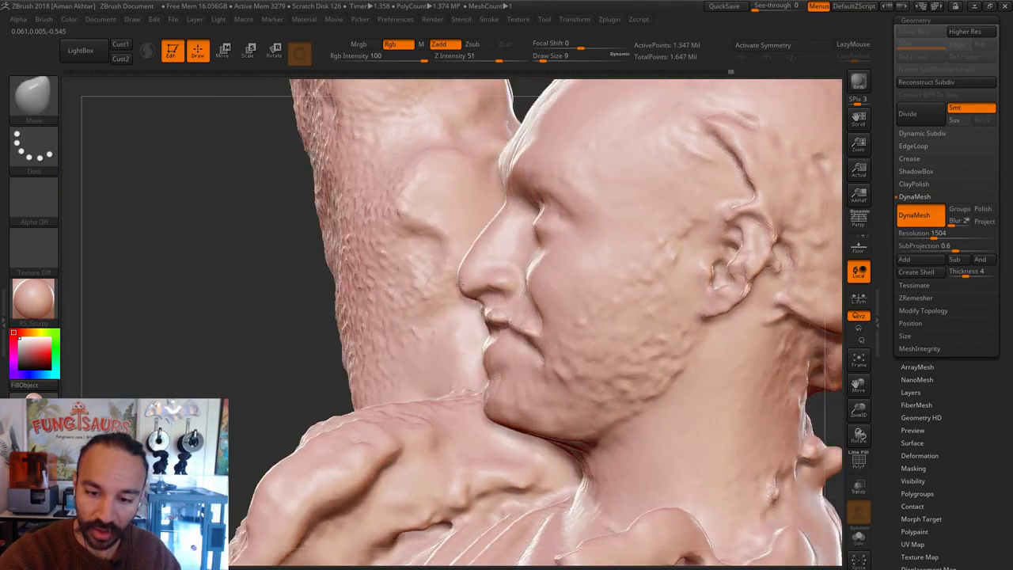
pyautogui.press('s')
pyautogui.moveTo(466, 280); pyautogui.dragTo(462, 281)
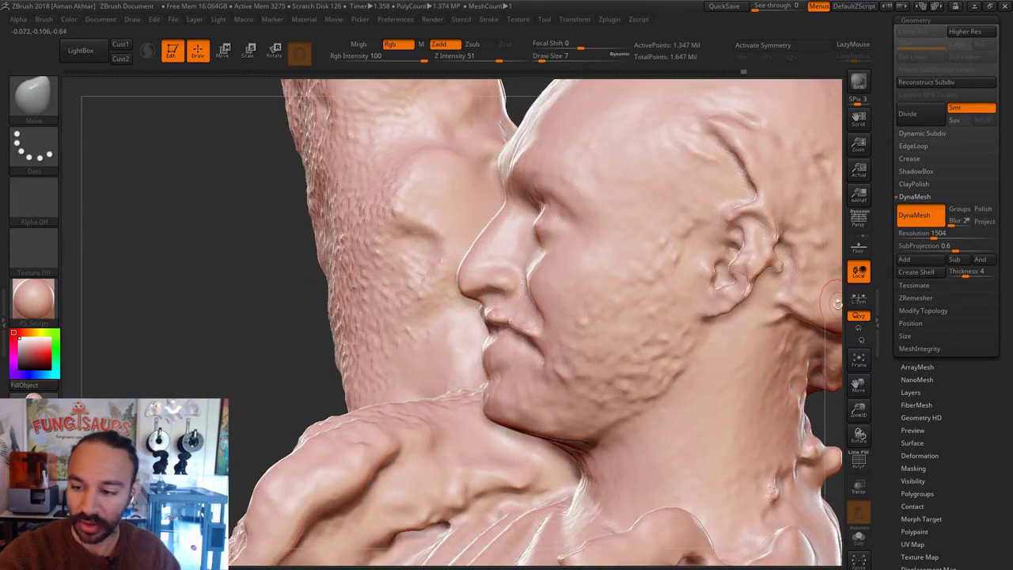
# Step: Build up the moustache below the nose with the Clay brush at draw size 3
pyautogui.moveTo(840, 305)
pyautogui.mouseDown()
pyautogui.moveTo(798, 298)
pyautogui.moveTo(660, 319)
pyautogui.mouseUp()
pyautogui.press('b')
pyautogui.press('c')
pyautogui.press('l')
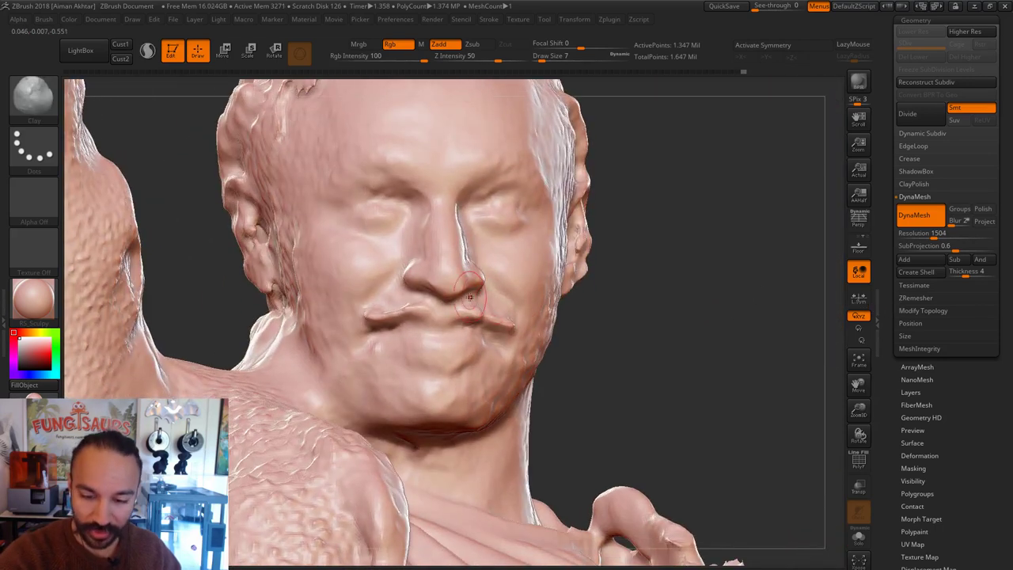
pyautogui.press('s')
pyautogui.click(434, 315)
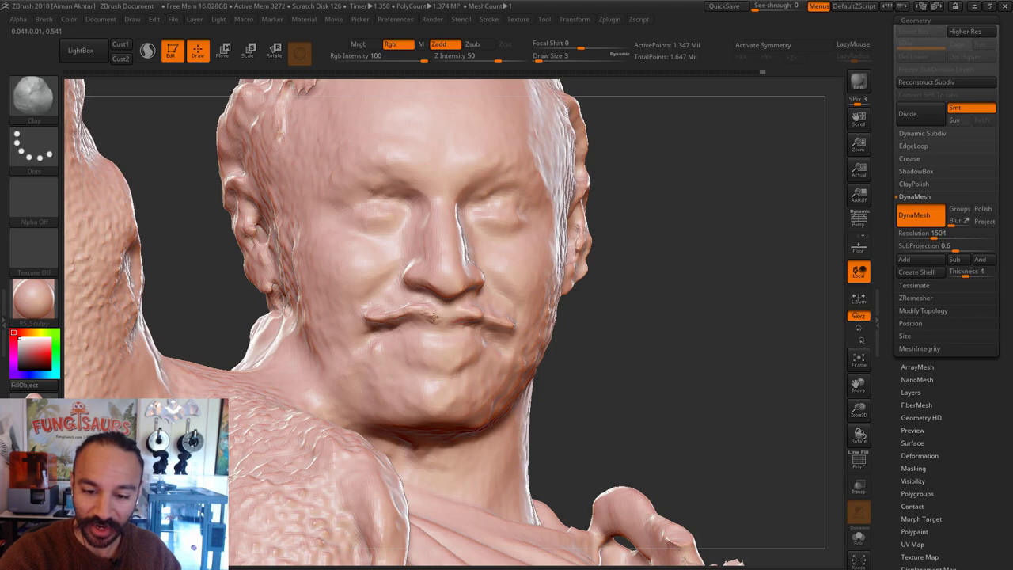
pyautogui.moveTo(635, 276); pyautogui.dragTo(480, 302)
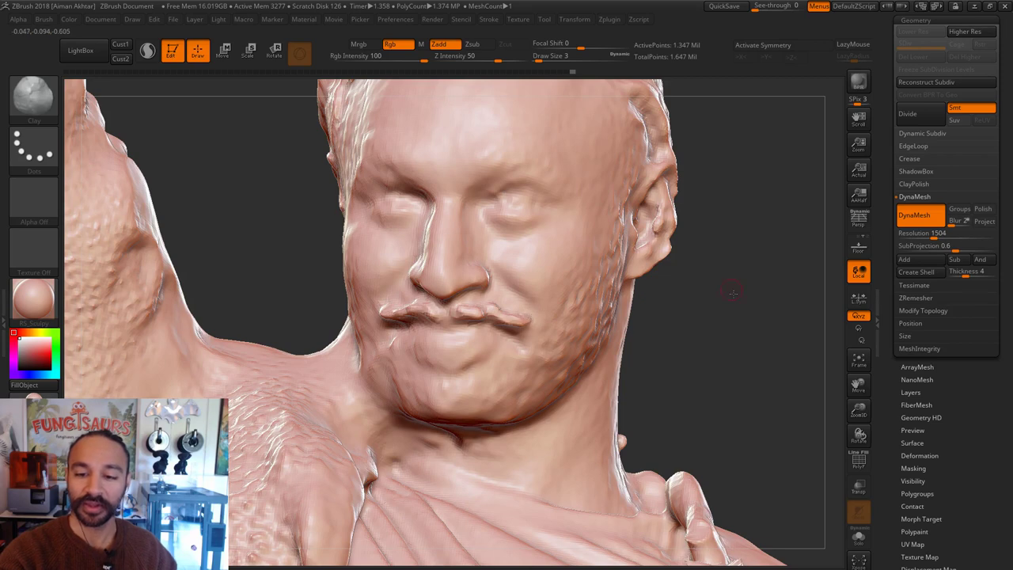
# Step: Carve the eyelid contours of both eyes with the DamStandard brush at draw size 7
pyautogui.moveTo(732, 294)
pyautogui.keyDown('alt'); pyautogui.mouseDown()
pyautogui.moveTo(700, 282)
pyautogui.moveTo(624, 422)
pyautogui.mouseUp(); pyautogui.keyUp('alt')
pyautogui.press('b')
pyautogui.press('d')
pyautogui.press('s')
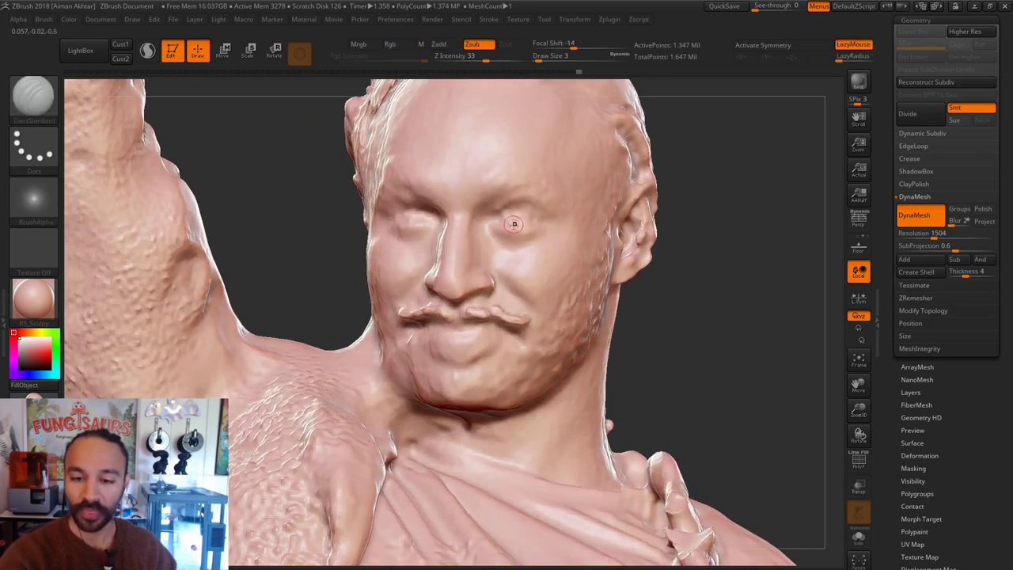
pyautogui.press('s')
pyautogui.moveTo(513, 224); pyautogui.dragTo(533, 224)
pyautogui.press('s')
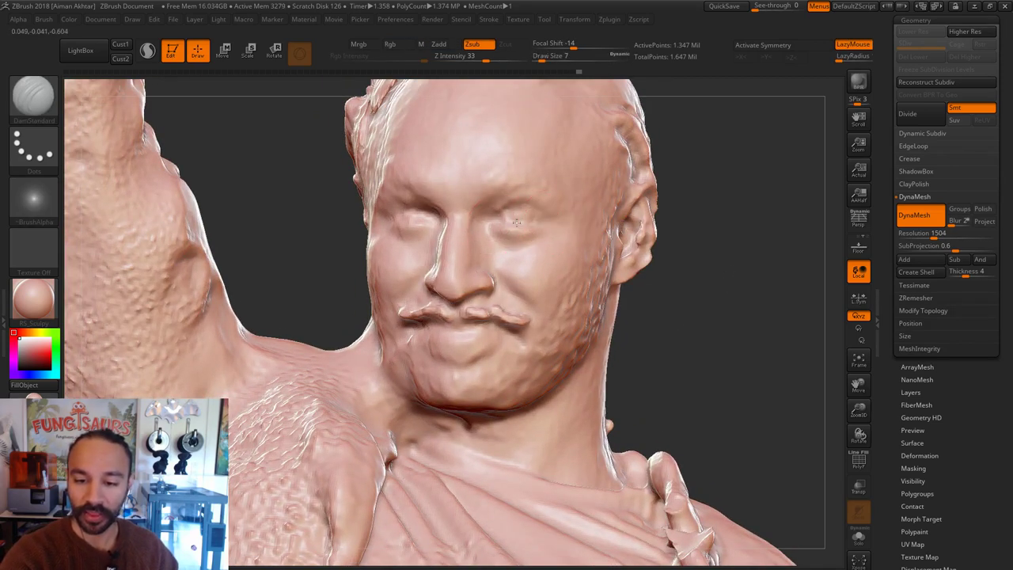
pyautogui.moveTo(731, 246); pyautogui.dragTo(546, 190)
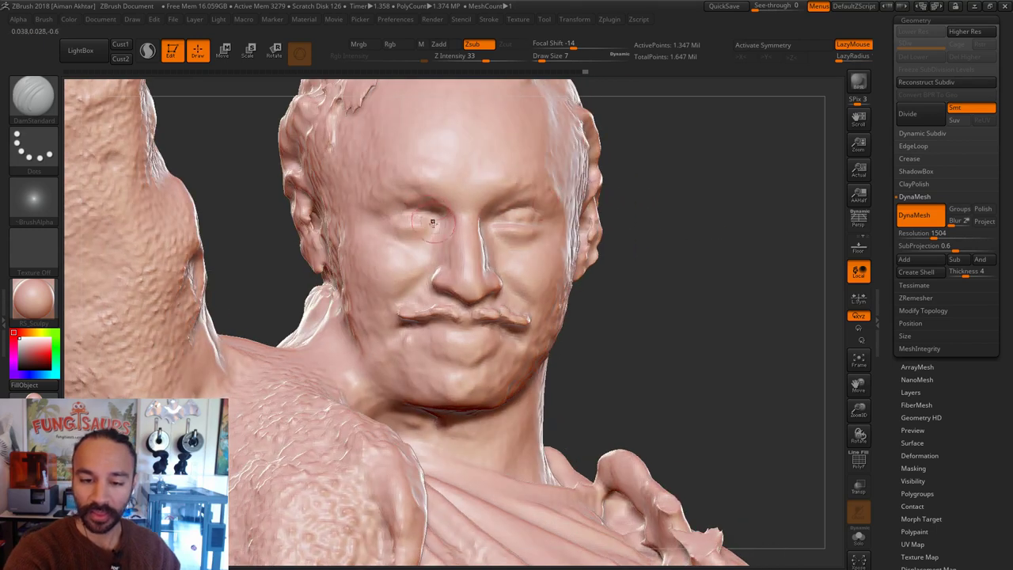
pyautogui.moveTo(399, 222)
pyautogui.mouseDown()
pyautogui.moveTo(430, 220)
pyautogui.moveTo(422, 212)
pyautogui.mouseUp()
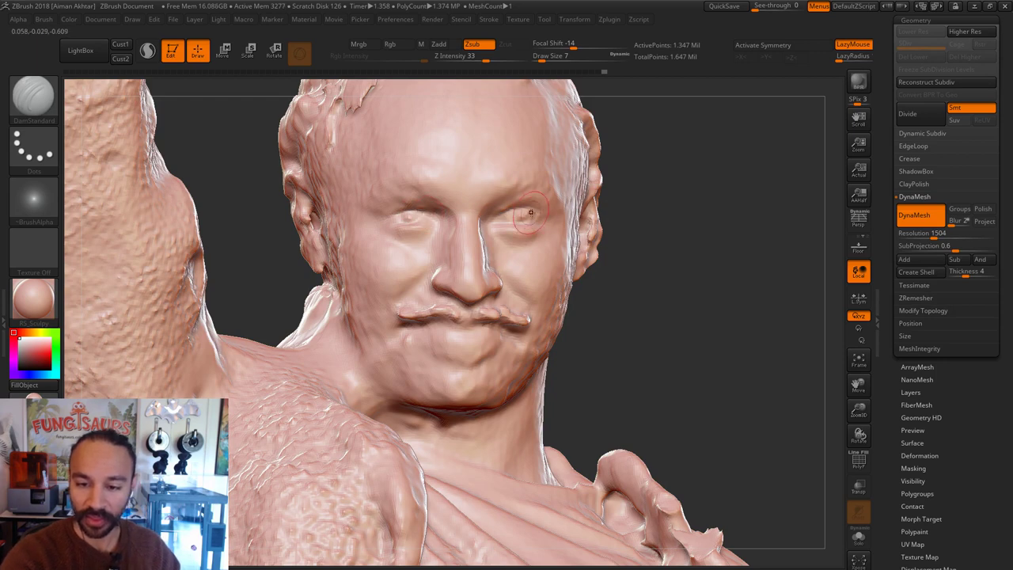
pyautogui.moveTo(549, 214); pyautogui.dragTo(558, 219)
pyautogui.moveTo(571, 223); pyautogui.dragTo(545, 225, button='right')
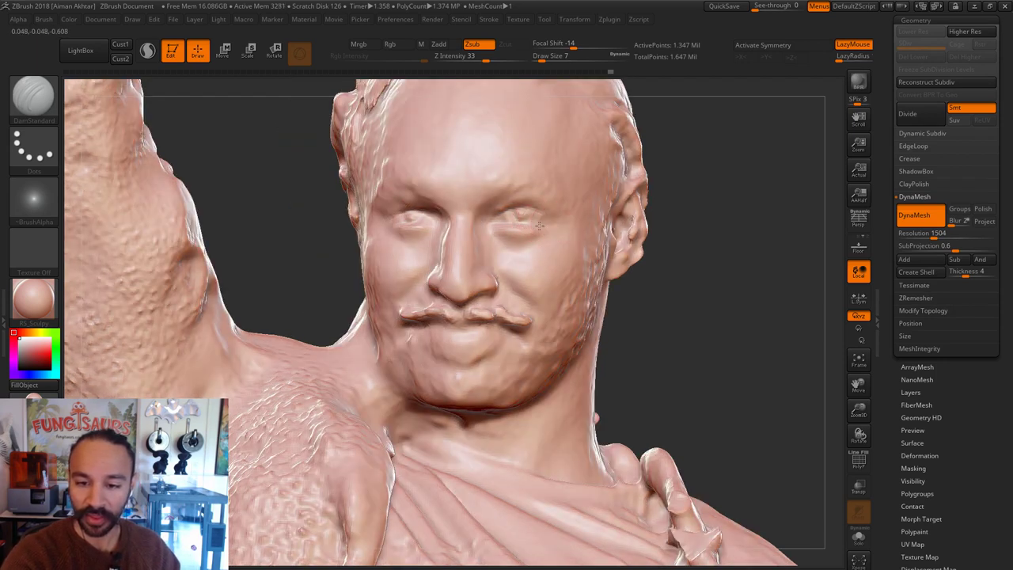
# Step: Sharpen the fine eyelid creases with DamStandard at draw size 3 on one eye and 4 on the other
pyautogui.press('s')
pyautogui.moveTo(505, 218); pyautogui.dragTo(502, 217)
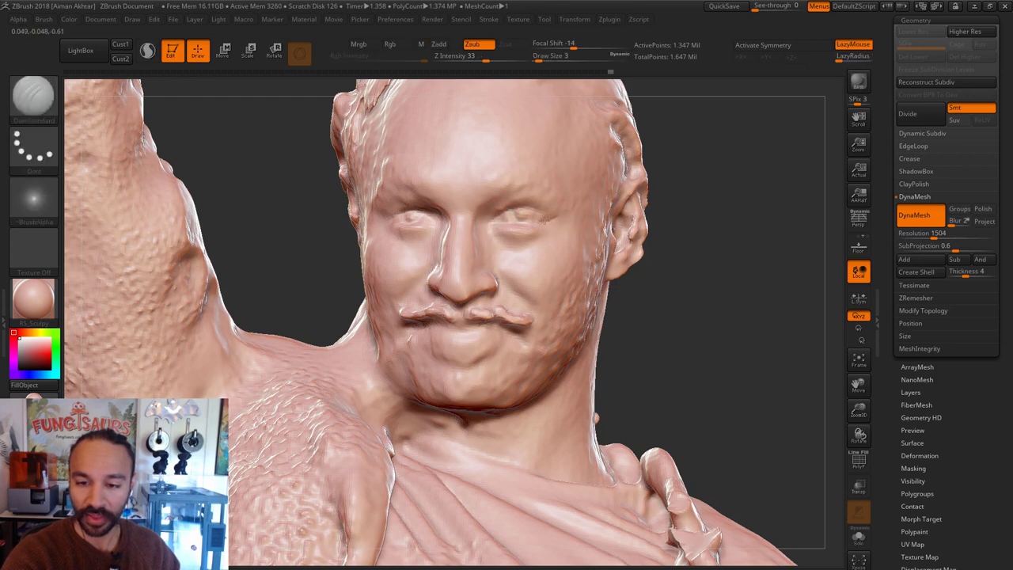
pyautogui.moveTo(608, 208); pyautogui.dragTo(475, 177, button='right')
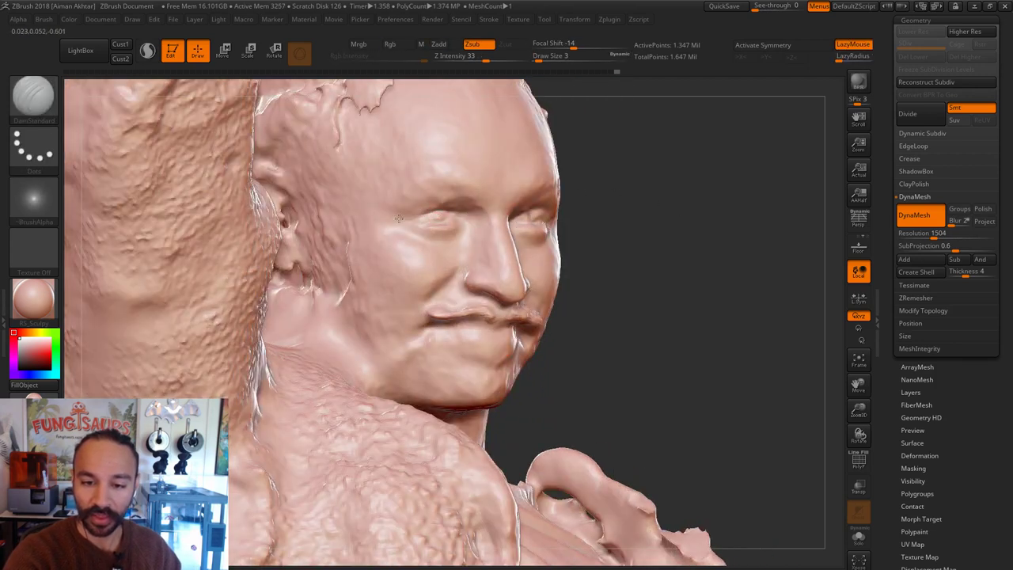
pyautogui.press('s')
pyautogui.moveTo(410, 214); pyautogui.dragTo(421, 213)
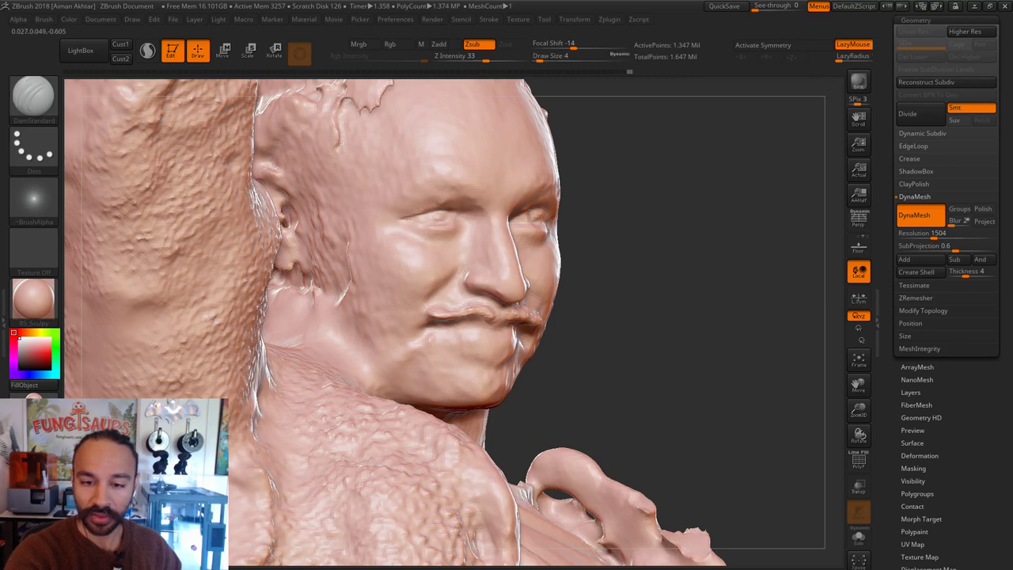
pyautogui.moveTo(496, 232)
pyautogui.mouseDown(button='right')
pyautogui.moveTo(451, 229)
pyautogui.moveTo(514, 232)
pyautogui.mouseUp(button='right')
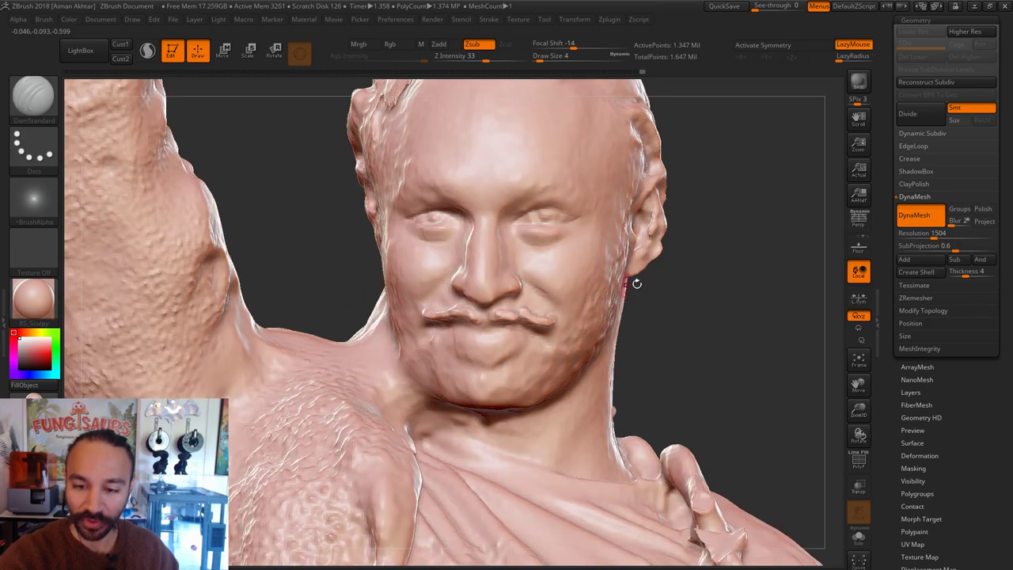
# Step: Refine the lower lip and the area beneath it, reducing the DamStandard draw size to 6
pyautogui.moveTo(635, 283)
pyautogui.mouseDown(button='right')
pyautogui.moveTo(461, 278)
pyautogui.moveTo(524, 323)
pyautogui.mouseUp(button='right')
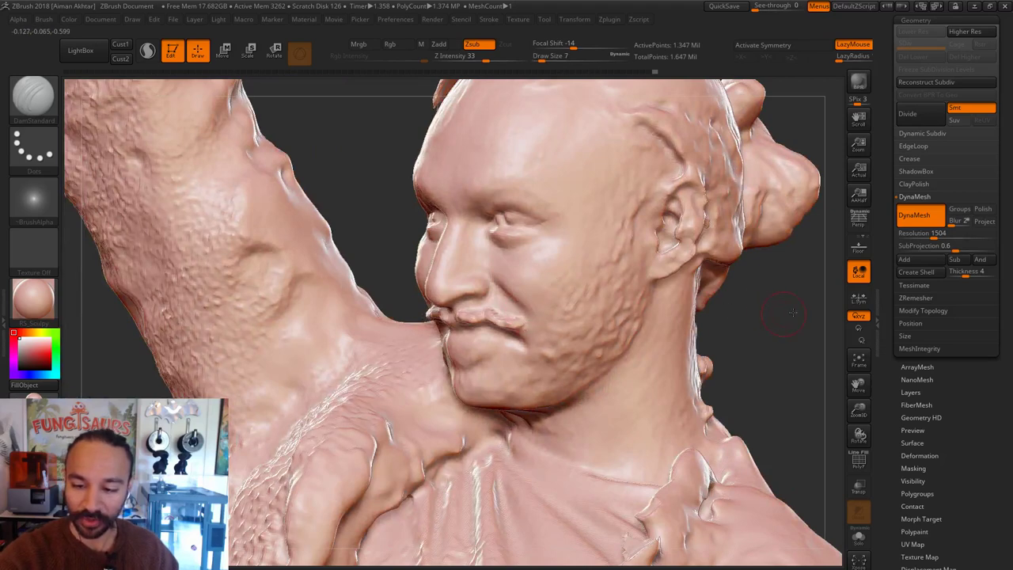
pyautogui.moveTo(793, 313); pyautogui.dragTo(827, 311, button='right')
pyautogui.moveTo(731, 294); pyautogui.dragTo(780, 297, button='right')
pyautogui.press(']')
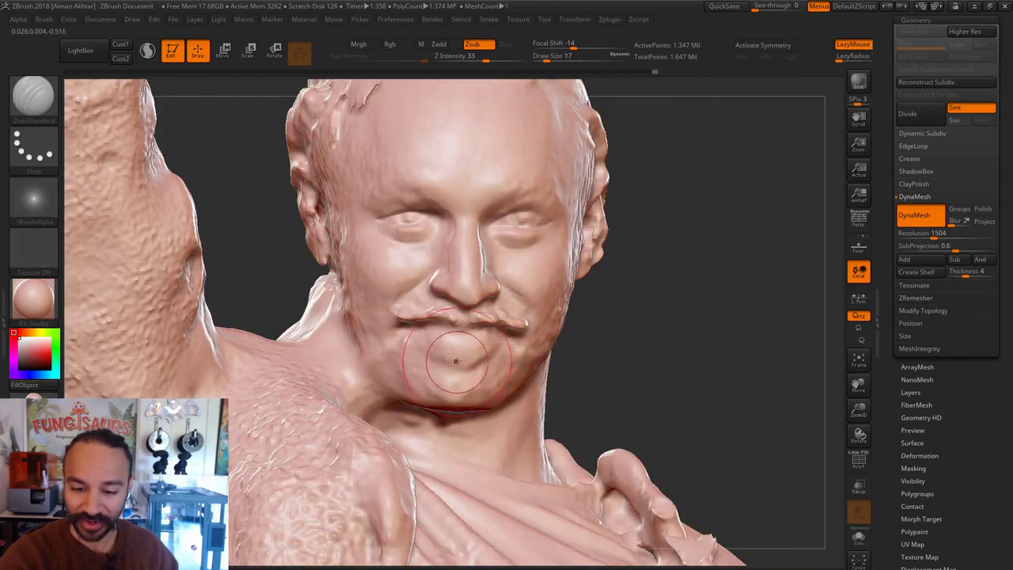
pyautogui.press('s')
pyautogui.moveTo(473, 359)
pyautogui.mouseDown()
pyautogui.moveTo(450, 365)
pyautogui.moveTo(462, 375)
pyautogui.moveTo(459, 360)
pyautogui.mouseUp()
pyautogui.press('s')
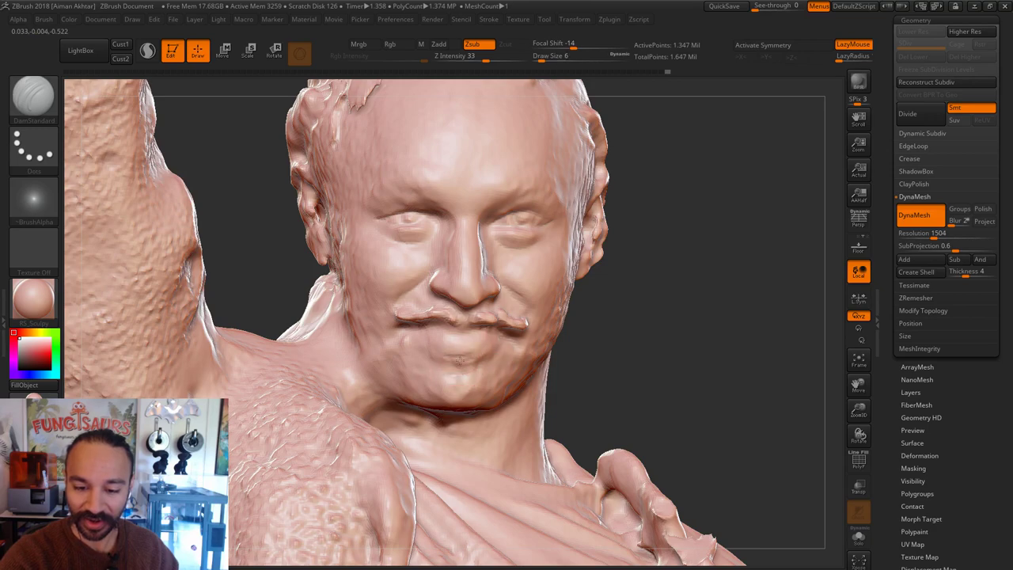
# Step: Carve hair strands from the front hairline back over the head with DamStandard at draw size 16
pyautogui.moveTo(626, 328)
pyautogui.keyDown('ctrl'); pyautogui.mouseDown(button='right')
pyautogui.moveTo(618, 314)
pyautogui.moveTo(644, 326)
pyautogui.moveTo(659, 293)
pyautogui.mouseUp(button='right'); pyautogui.keyUp('ctrl')
pyautogui.press('s')
pyautogui.click(498, 161)
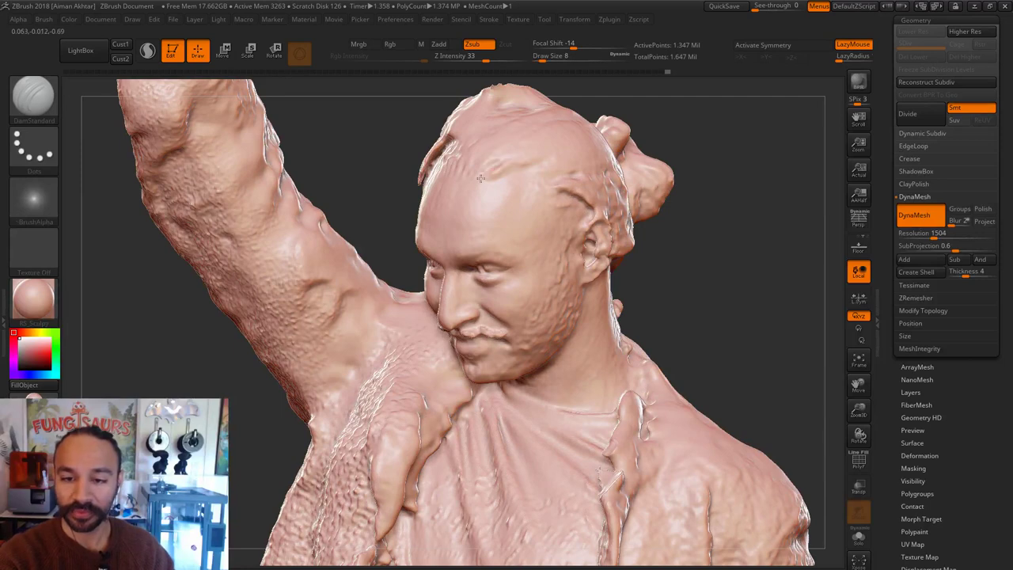
pyautogui.moveTo(675, 120)
pyautogui.mouseDown()
pyautogui.moveTo(751, 211)
pyautogui.moveTo(741, 261)
pyautogui.mouseUp()
pyautogui.press('s')
pyautogui.click(523, 177)
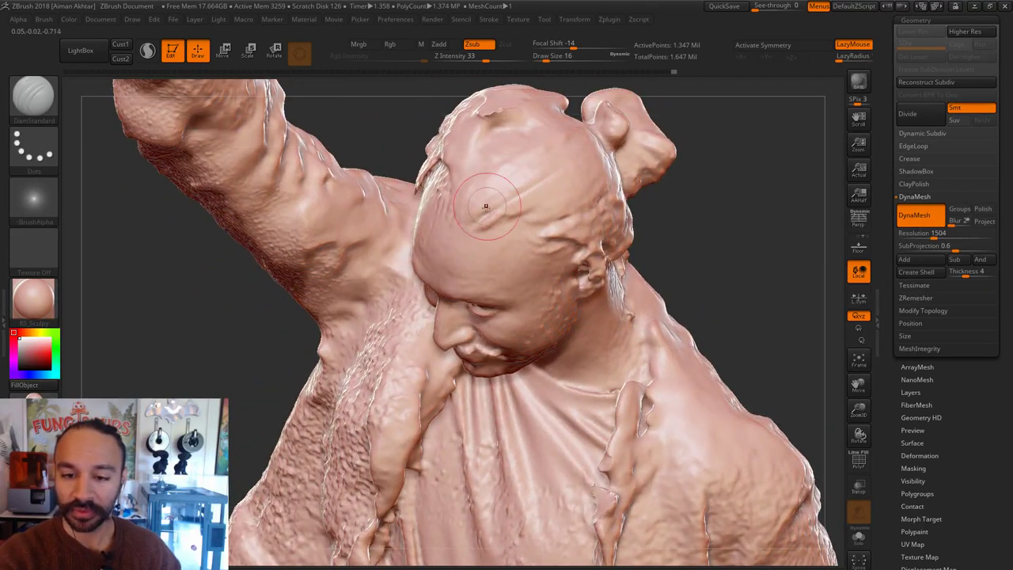
pyautogui.moveTo(486, 207); pyautogui.dragTo(558, 151)
pyautogui.moveTo(455, 203); pyautogui.dragTo(534, 142)
pyautogui.moveTo(465, 183); pyautogui.dragTo(569, 112)
# Step: Extend the hair grooves along the side of the head above the ear toward the bun
pyautogui.moveTo(732, 158); pyautogui.dragTo(639, 161)
pyautogui.moveTo(510, 221)
pyautogui.mouseDown()
pyautogui.moveTo(605, 148)
pyautogui.moveTo(611, 158)
pyautogui.mouseUp()
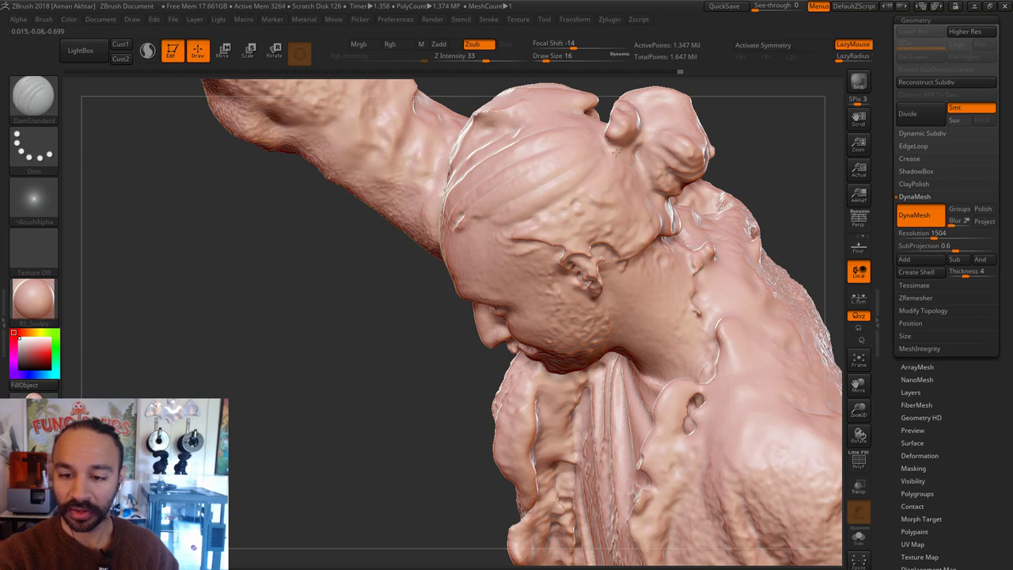
pyautogui.moveTo(537, 238); pyautogui.dragTo(628, 154)
pyautogui.moveTo(569, 239)
pyautogui.mouseDown()
pyautogui.moveTo(608, 178)
pyautogui.moveTo(644, 173)
pyautogui.mouseUp()
# Step: Smooth the raised flap on the crown and fill its edge with the Clay brush at draw size 12
pyautogui.moveTo(778, 154); pyautogui.dragTo(546, 237, button='right')
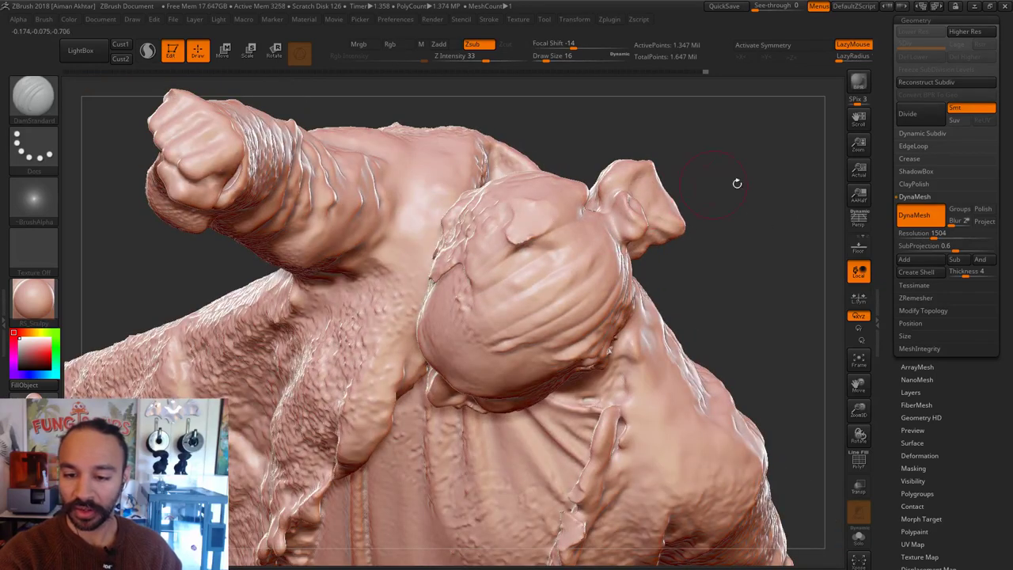
pyautogui.moveTo(736, 183); pyautogui.dragTo(509, 251)
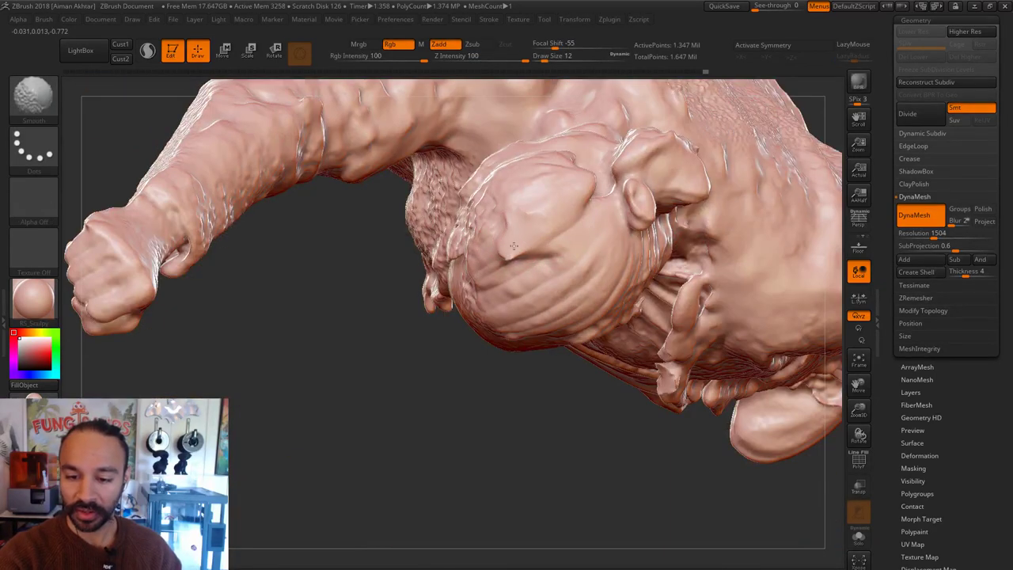
pyautogui.moveTo(465, 388)
pyautogui.mouseDown()
pyautogui.moveTo(518, 218)
pyautogui.moveTo(559, 226)
pyautogui.mouseUp()
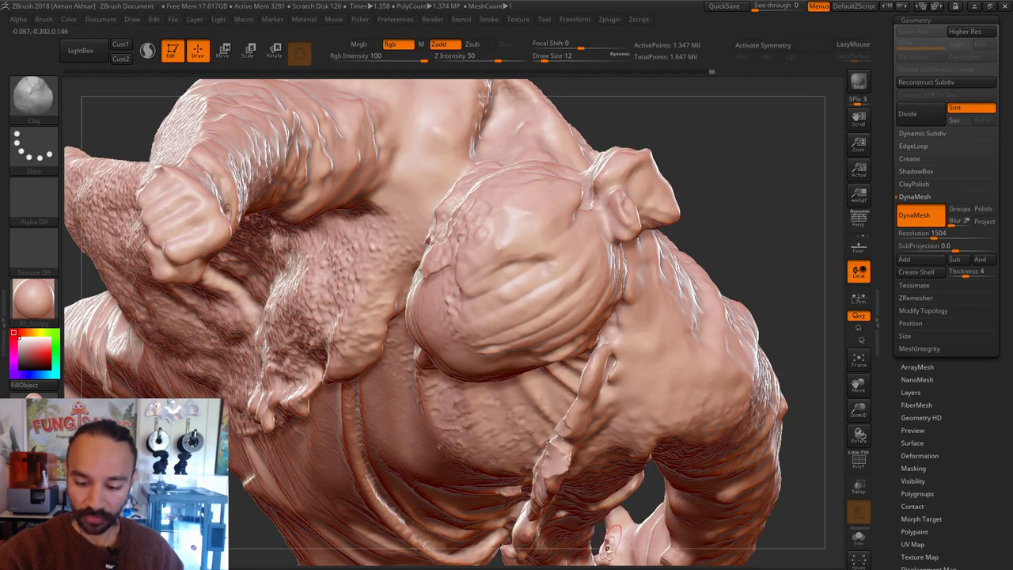
# Step: Carve hair strands across the repaired crown with DamStandard at draw size 12
pyautogui.press('b')
pyautogui.press('d')
pyautogui.press('s')
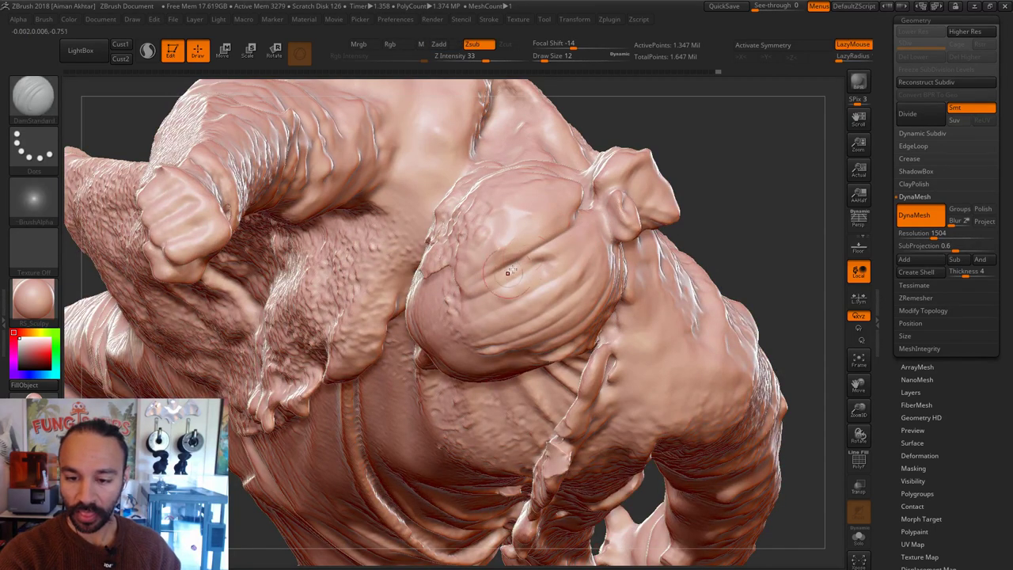
pyautogui.press('shift')
pyautogui.moveTo(483, 286)
pyautogui.mouseDown()
pyautogui.moveTo(568, 233)
pyautogui.moveTo(566, 247)
pyautogui.mouseUp()
# Step: Carve swept-back hair grooves over the top and the raised-arm side of the head toward the bun
pyautogui.moveTo(782, 234); pyautogui.dragTo(811, 313)
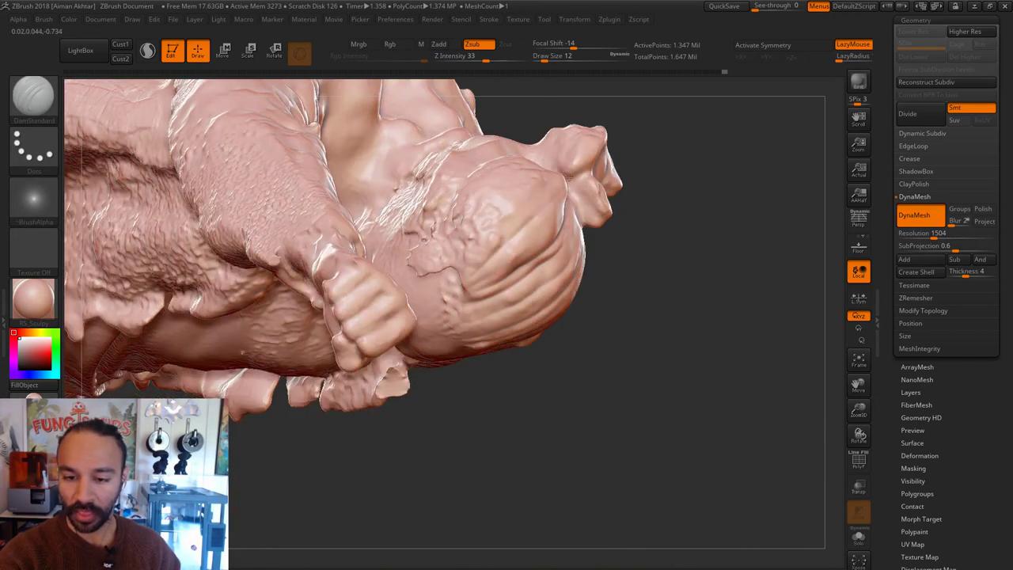
pyautogui.moveTo(469, 280); pyautogui.dragTo(548, 205)
pyautogui.moveTo(480, 242)
pyautogui.mouseDown()
pyautogui.moveTo(538, 189)
pyautogui.moveTo(500, 188)
pyautogui.mouseUp()
pyautogui.moveTo(662, 223); pyautogui.dragTo(626, 286)
pyautogui.moveTo(490, 223)
pyautogui.mouseDown()
pyautogui.moveTo(532, 180)
pyautogui.moveTo(521, 160)
pyautogui.mouseUp()
pyautogui.moveTo(673, 254); pyautogui.dragTo(697, 277)
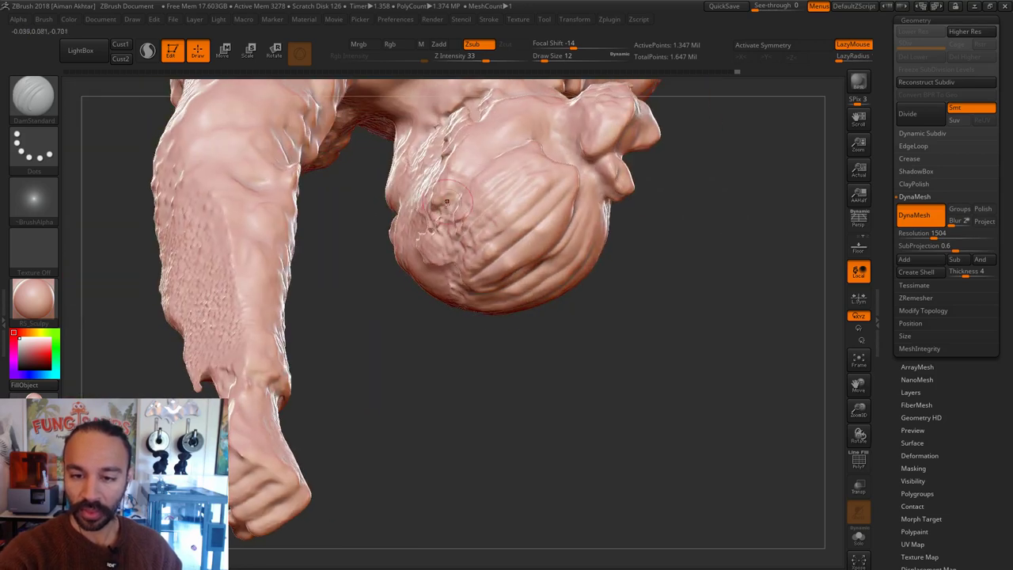
pyautogui.moveTo(477, 183)
pyautogui.mouseDown()
pyautogui.moveTo(535, 149)
pyautogui.moveTo(546, 123)
pyautogui.mouseUp()
pyautogui.moveTo(472, 163); pyautogui.dragTo(542, 122)
pyautogui.moveTo(673, 214); pyautogui.dragTo(736, 241)
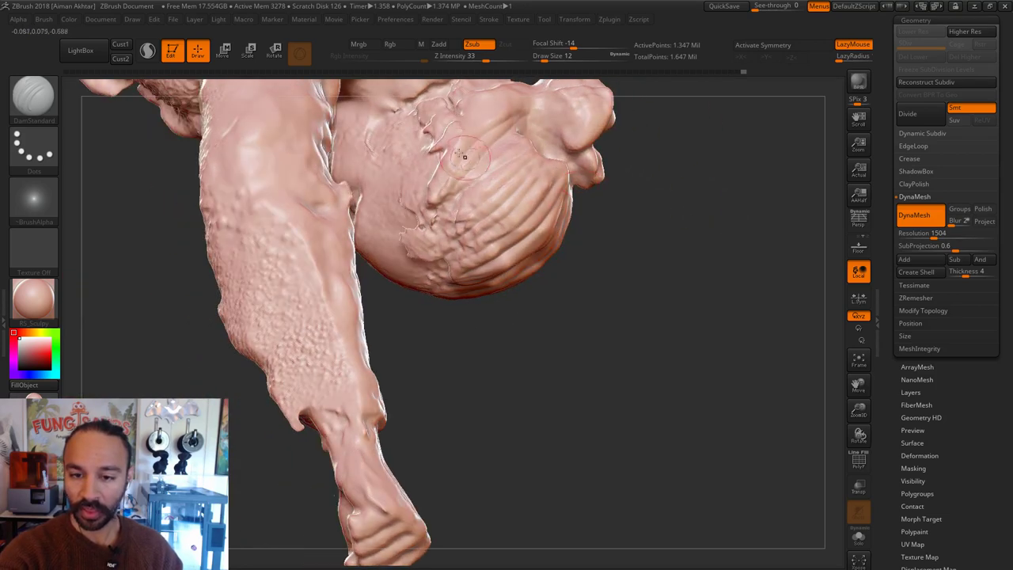
pyautogui.moveTo(664, 211); pyautogui.dragTo(680, 208)
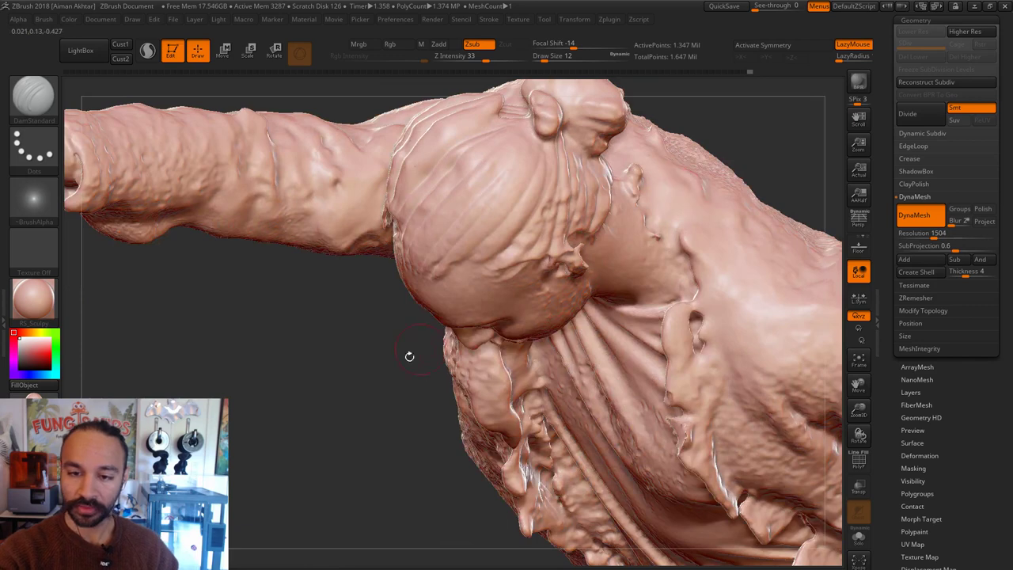
# Step: Carve hair strands on the side of the head behind the ear, running from the nape hairline toward the bun
pyautogui.moveTo(409, 356); pyautogui.dragTo(506, 314)
pyautogui.keyDown('alt'); pyautogui.moveTo(731, 100); pyautogui.dragTo(713, 200); pyautogui.keyUp('alt')
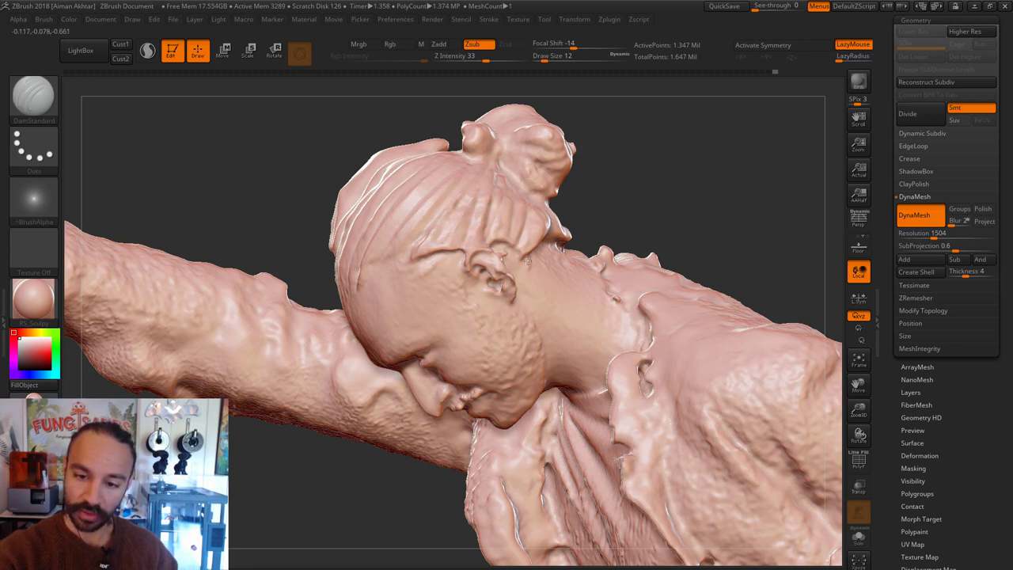
pyautogui.moveTo(590, 190); pyautogui.dragTo(538, 212)
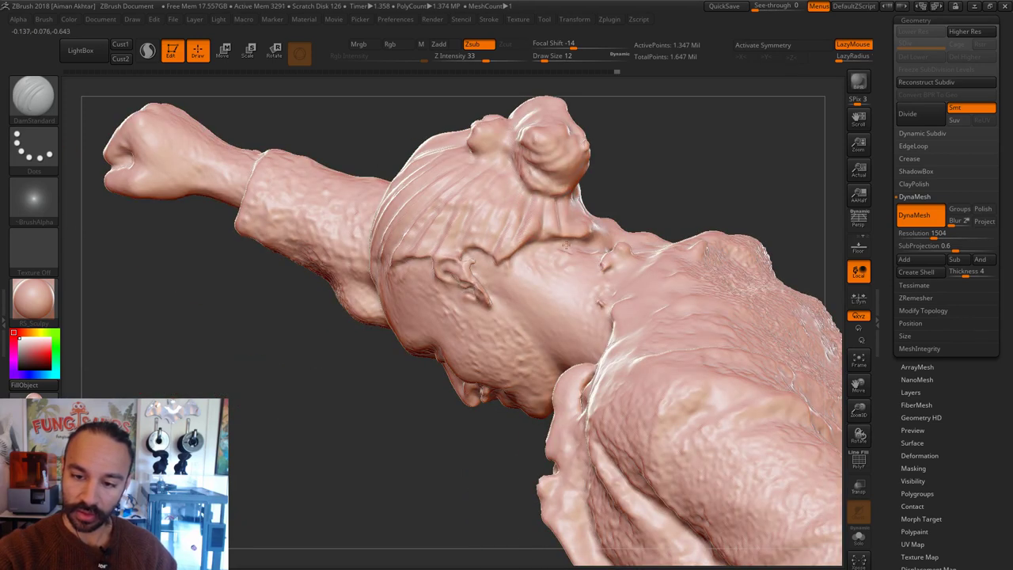
# Step: Lasso-hide the stray patch of hair above the ear on the raised-arm side, delete the hidden geometry and remesh with DynaMesh
pyautogui.moveTo(602, 222); pyautogui.dragTo(594, 199, button='right')
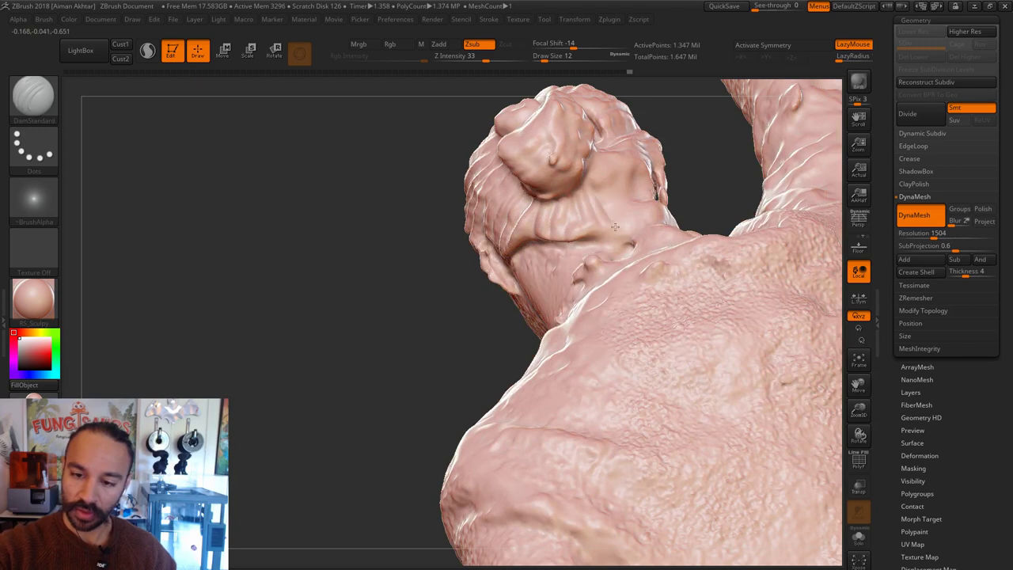
pyautogui.moveTo(712, 152); pyautogui.dragTo(581, 152)
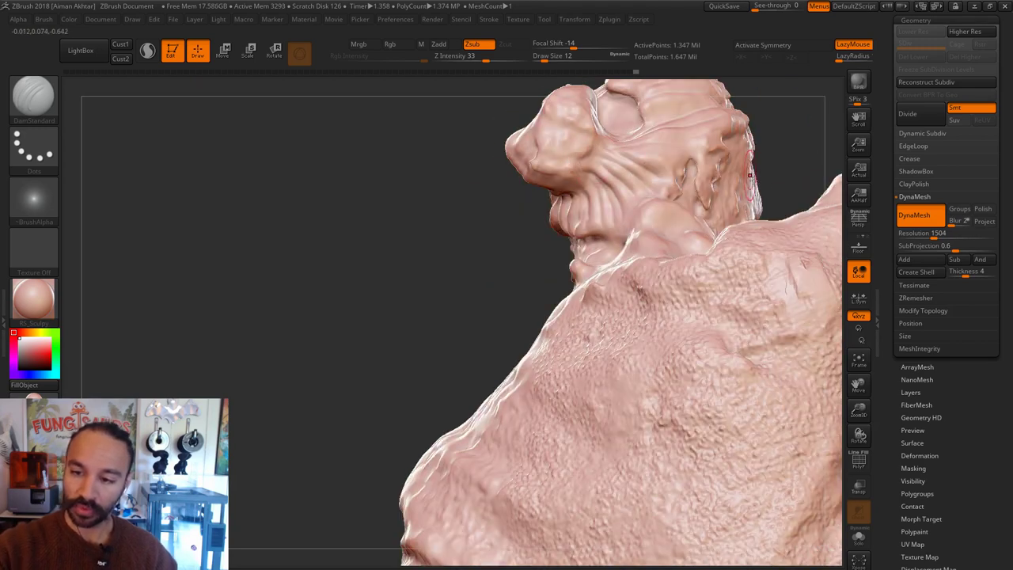
pyautogui.moveTo(475, 246)
pyautogui.keyDown('alt'); pyautogui.mouseDown()
pyautogui.moveTo(368, 267)
pyautogui.moveTo(764, 195)
pyautogui.moveTo(749, 198)
pyautogui.moveTo(758, 147)
pyautogui.moveTo(723, 285)
pyautogui.moveTo(752, 255)
pyautogui.moveTo(699, 240)
pyautogui.mouseUp(); pyautogui.keyUp('alt')
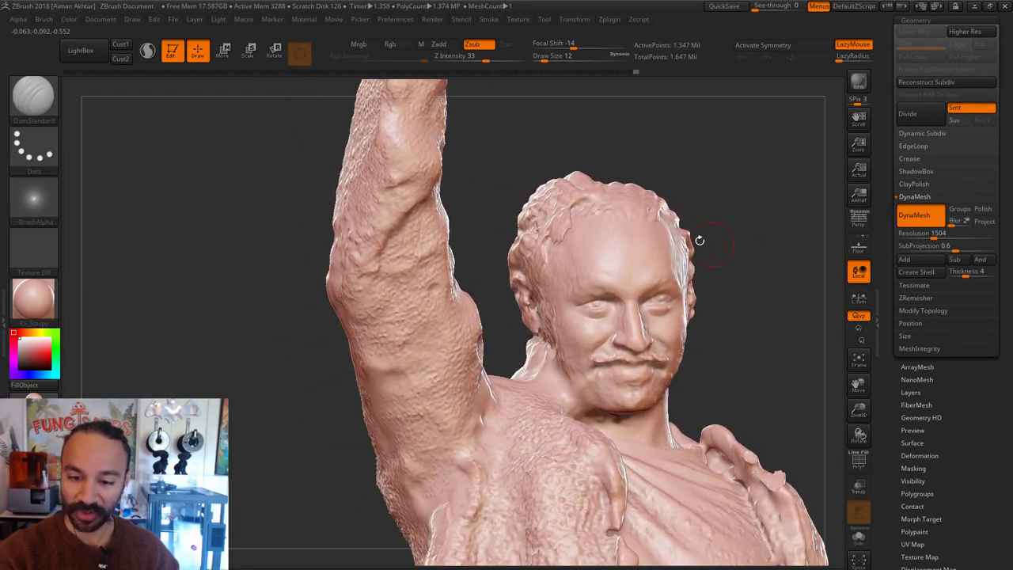
pyautogui.hotkey('ctrl', 'shift')
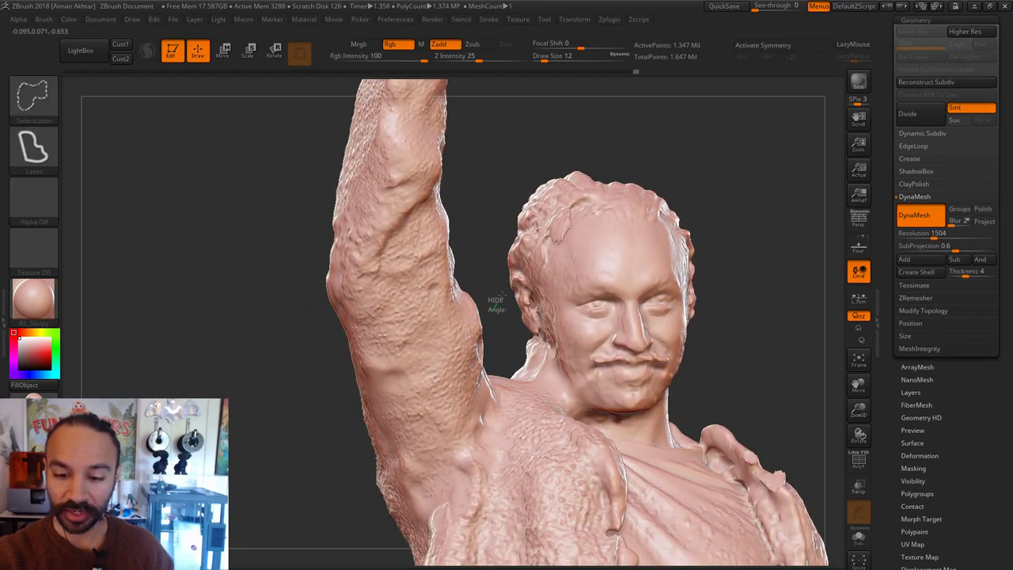
pyautogui.moveTo(520, 248)
pyautogui.keyDown('ctrl'); pyautogui.keyDown('alt'); pyautogui.keyDown('shift'); pyautogui.mouseDown()
pyautogui.moveTo(577, 177)
pyautogui.moveTo(594, 112)
pyautogui.moveTo(485, 289)
pyautogui.mouseUp(); pyautogui.keyUp('shift'); pyautogui.keyUp('alt'); pyautogui.keyUp('ctrl')
pyautogui.moveTo(755, 183); pyautogui.dragTo(744, 206)
pyautogui.moveTo(743, 206); pyautogui.dragTo(738, 214, button='right')
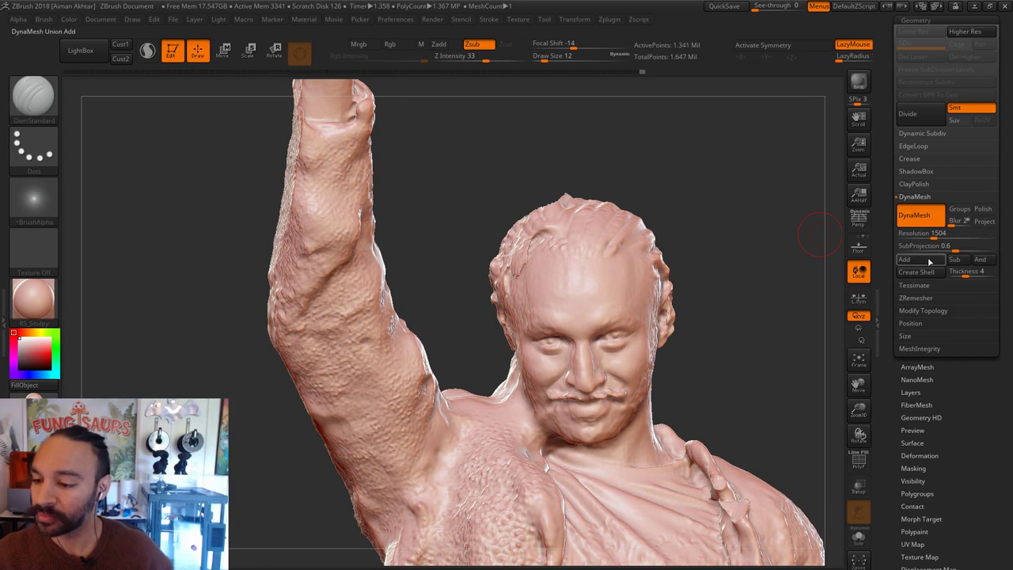
pyautogui.click(922, 312)
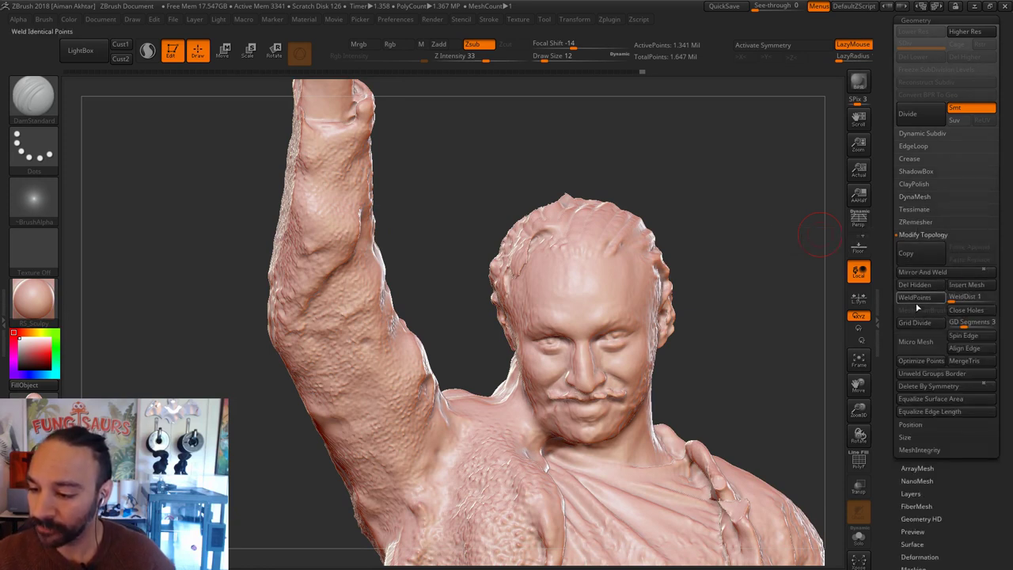
pyautogui.click(922, 285)
pyautogui.press('ctrl')
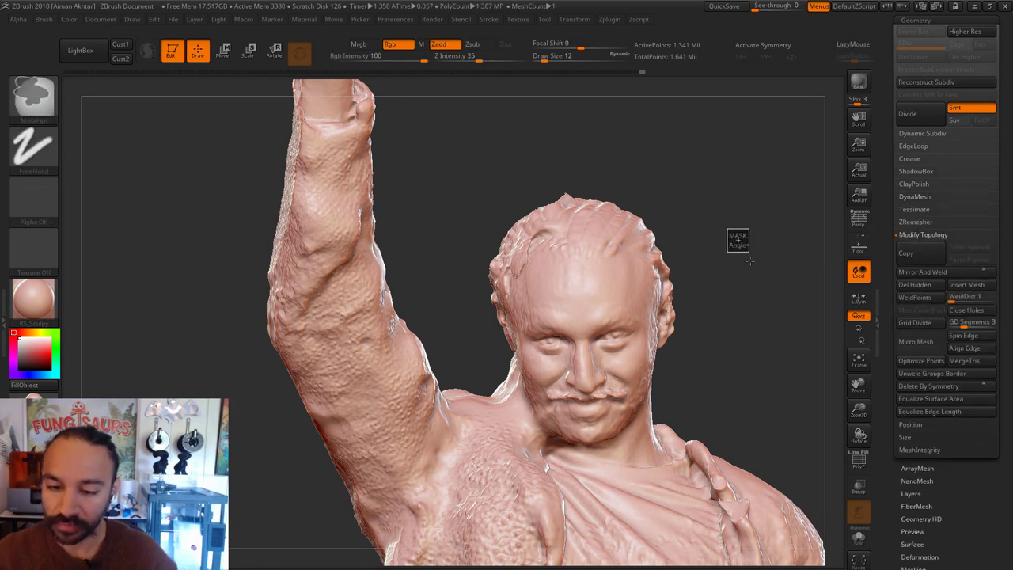
# Step: Smooth the resealed hairline at the temple, swell it with the Inflat brush at draw size 12, and remesh with DynaMesh
pyautogui.press('shift')
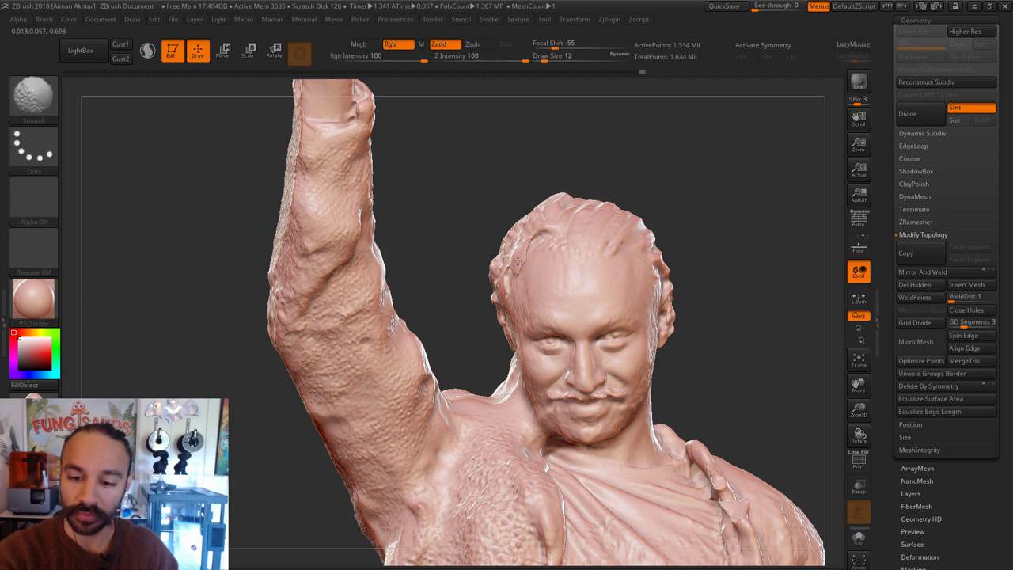
pyautogui.press('b')
pyautogui.press('i')
pyautogui.press('n')
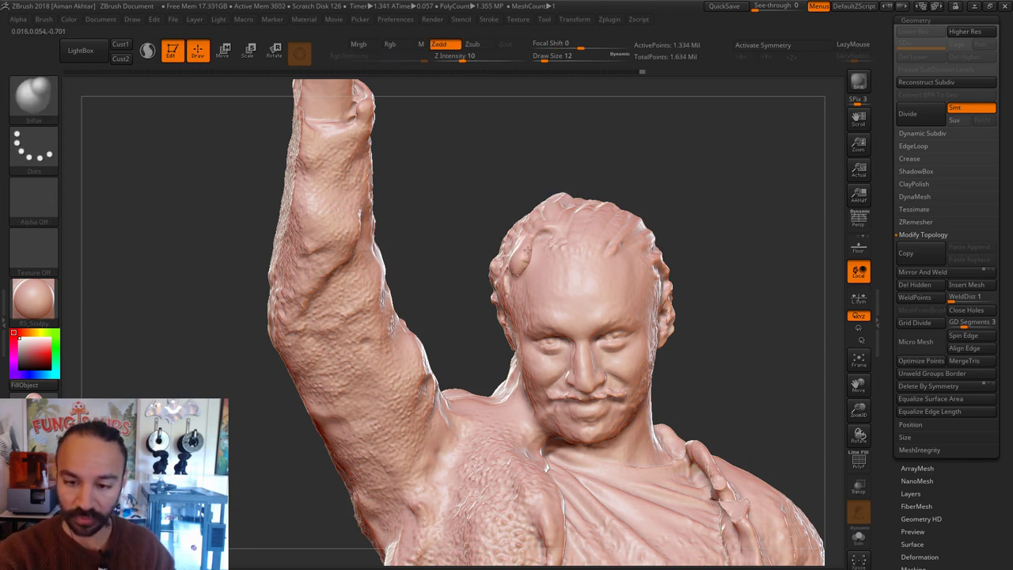
pyautogui.press('ctrl')
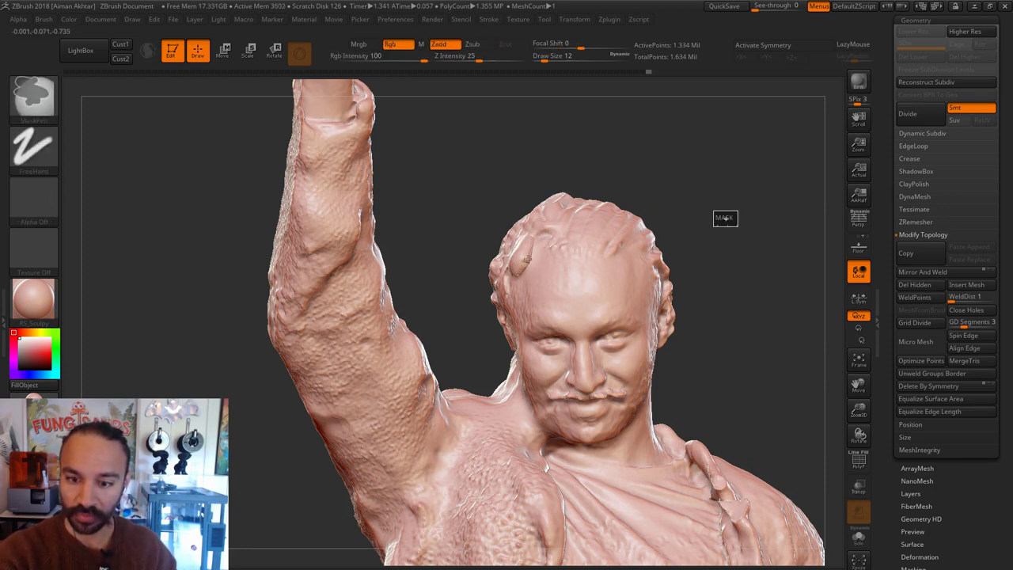
pyautogui.press('shift')
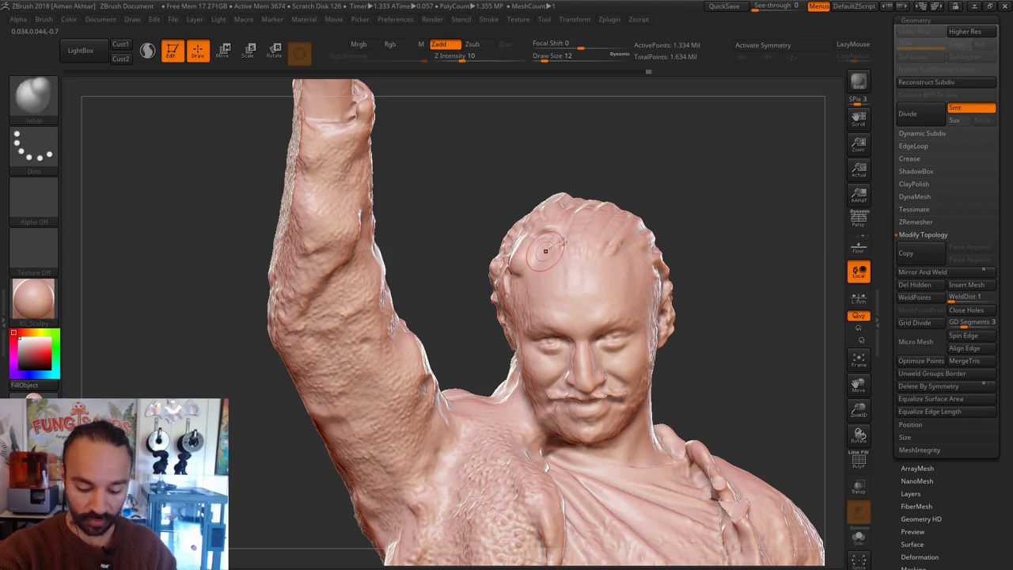
# Step: Build up the hairline above the temple on the raised-arm side with the Clay brush
pyautogui.press('b')
pyautogui.press('c')
pyautogui.press('l')
pyautogui.moveTo(638, 188); pyautogui.dragTo(699, 196)
pyautogui.moveTo(513, 267); pyautogui.dragTo(517, 261)
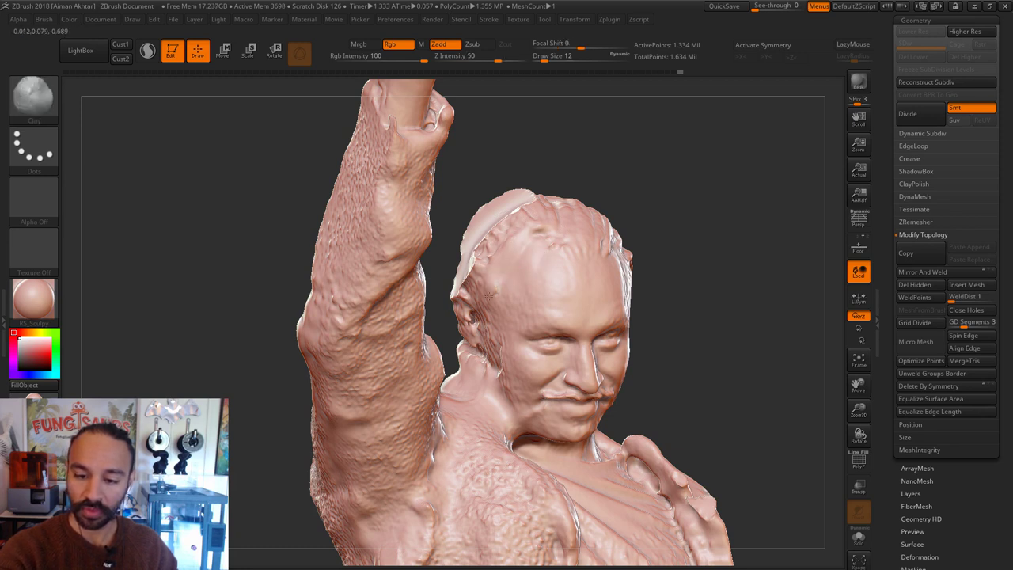
# Step: Fill the seam on the back of the crown near the bun with the Clay brush at draw sizes 33 and 23
pyautogui.moveTo(661, 193); pyautogui.dragTo(474, 269)
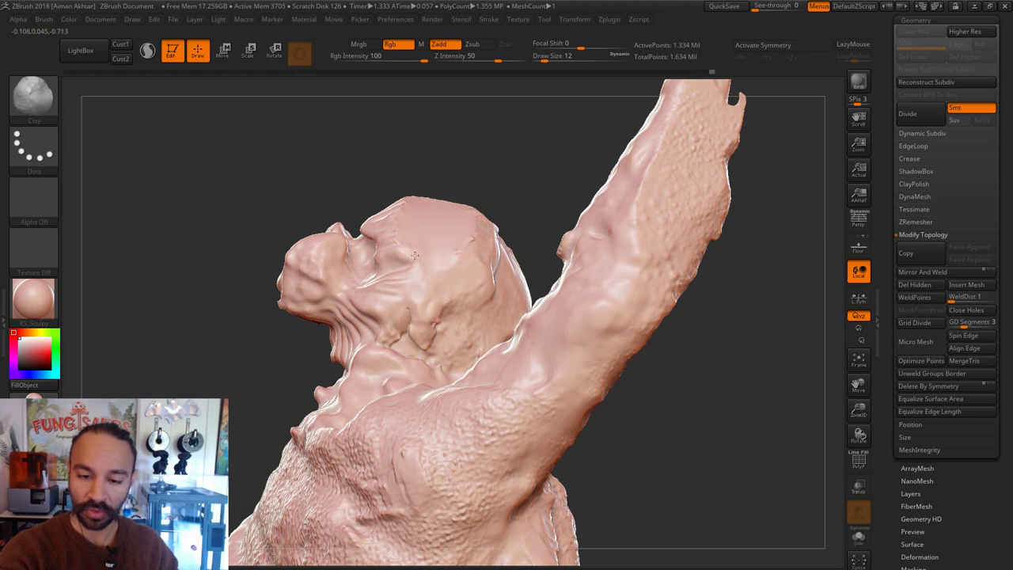
pyautogui.moveTo(466, 168); pyautogui.dragTo(419, 253)
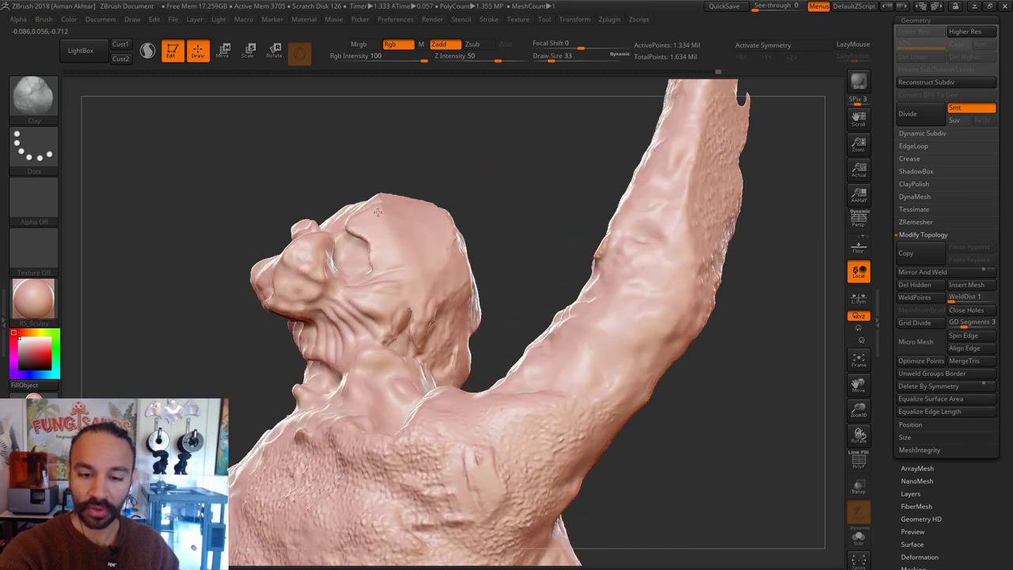
pyautogui.moveTo(378, 212); pyautogui.dragTo(357, 220)
pyautogui.moveTo(467, 162); pyautogui.dragTo(448, 199)
pyautogui.press('s')
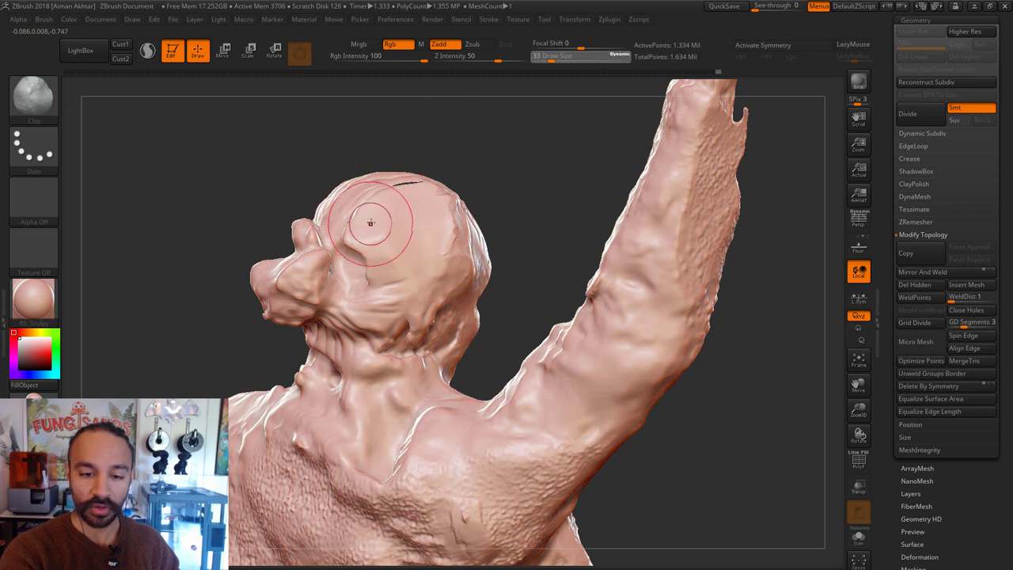
pyautogui.moveTo(360, 237)
pyautogui.mouseDown()
pyautogui.moveTo(369, 266)
pyautogui.moveTo(365, 257)
pyautogui.moveTo(351, 266)
pyautogui.mouseUp()
# Step: Swell the hollow beside the bun with the Inflat brush and remesh the scan with DynaMesh
pyautogui.press('b')
pyautogui.press('i')
pyautogui.press('n')
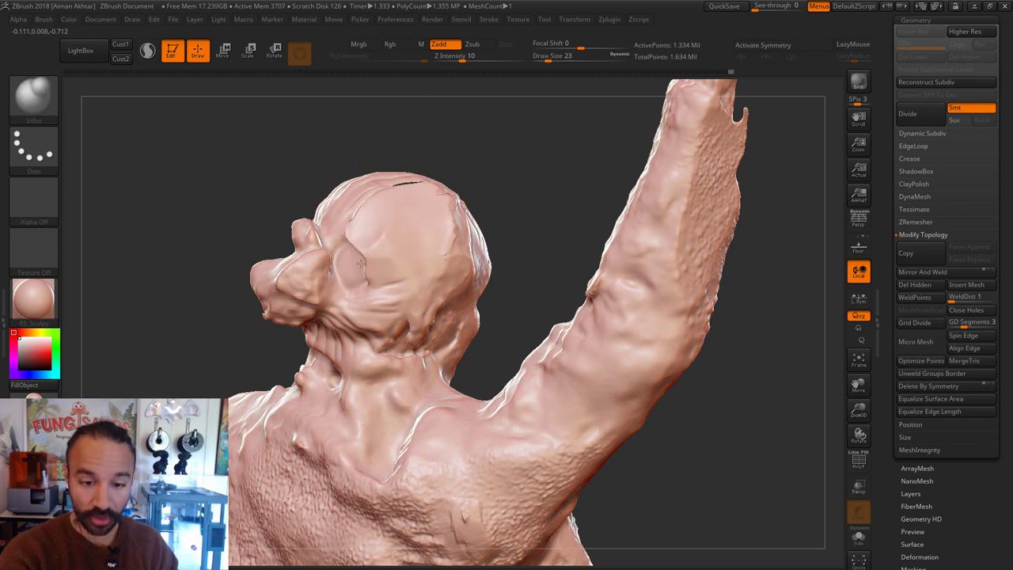
pyautogui.moveTo(513, 186)
pyautogui.mouseDown()
pyautogui.moveTo(564, 159)
pyautogui.moveTo(454, 192)
pyautogui.moveTo(476, 213)
pyautogui.mouseUp()
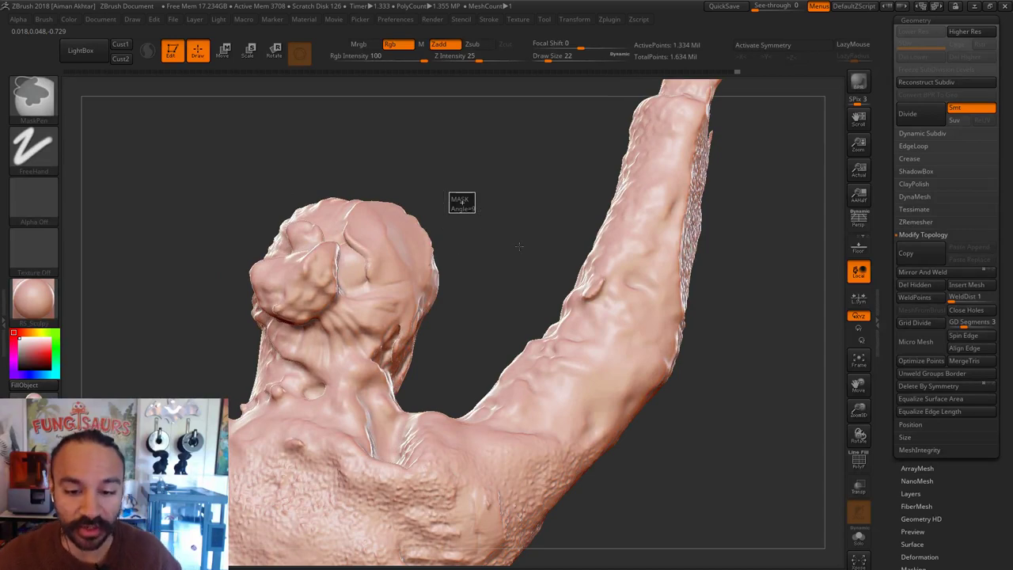
pyautogui.moveTo(675, 455)
pyautogui.keyDown('alt'); pyautogui.mouseDown()
pyautogui.moveTo(610, 452)
pyautogui.moveTo(642, 462)
pyautogui.mouseUp(); pyautogui.keyUp('alt')
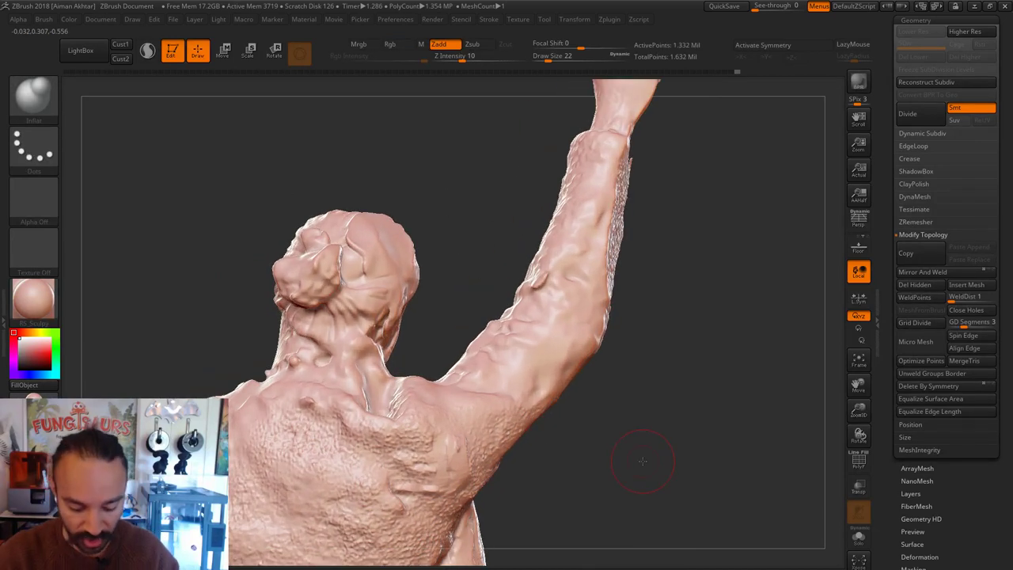
# Step: Build up the raised forearm's sleeve just below the cuff with the Clay brush at draw size 16
pyautogui.press('b')
pyautogui.press('c')
pyautogui.press('l')
pyautogui.keyDown('alt'); pyautogui.moveTo(690, 280); pyautogui.dragTo(635, 291); pyautogui.keyUp('alt')
pyautogui.moveTo(634, 291); pyautogui.dragTo(566, 270, button='right')
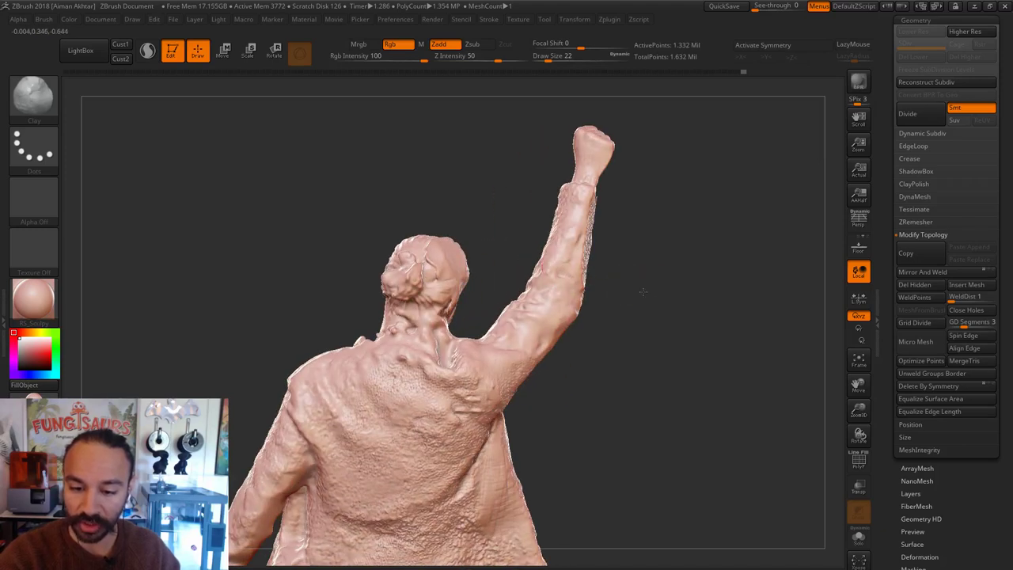
pyautogui.moveTo(642, 291)
pyautogui.mouseDown(button='right')
pyautogui.moveTo(591, 254)
pyautogui.moveTo(576, 221)
pyautogui.mouseUp(button='right')
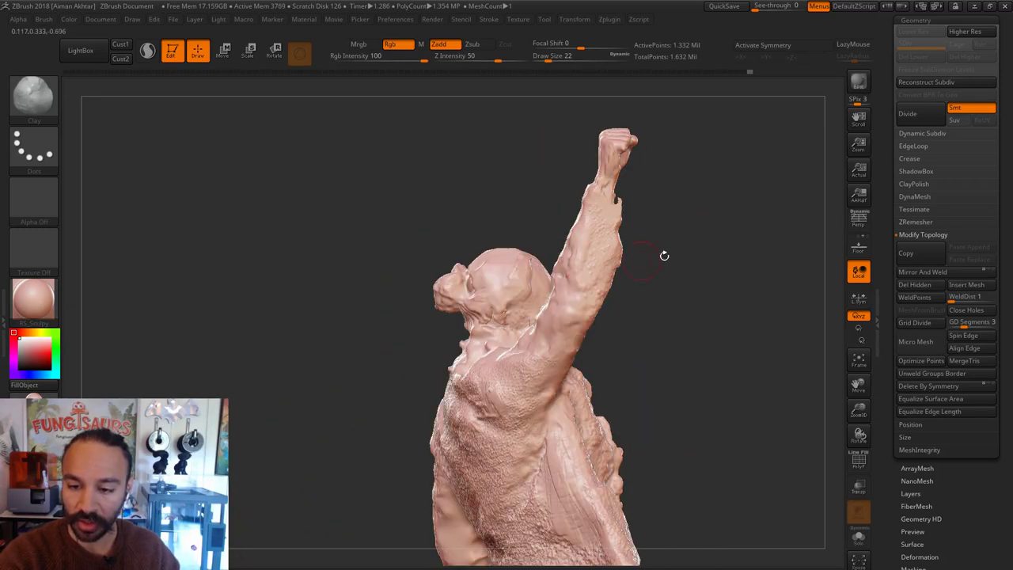
pyautogui.moveTo(664, 255); pyautogui.dragTo(616, 254, button='right')
pyautogui.moveTo(681, 228); pyautogui.dragTo(627, 254, button='right')
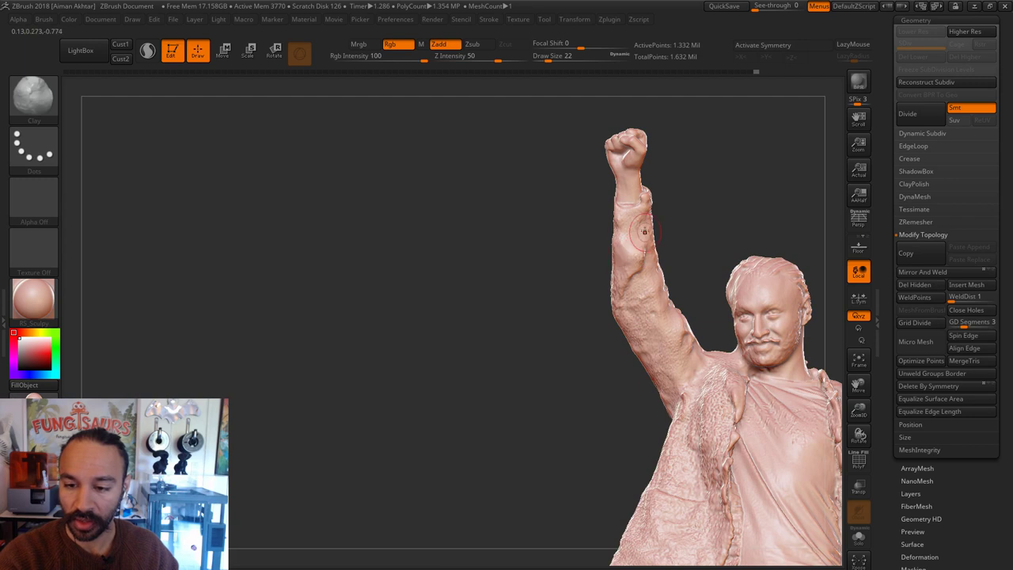
pyautogui.press('s')
pyautogui.click(649, 235)
pyautogui.moveTo(646, 230); pyautogui.dragTo(640, 251)
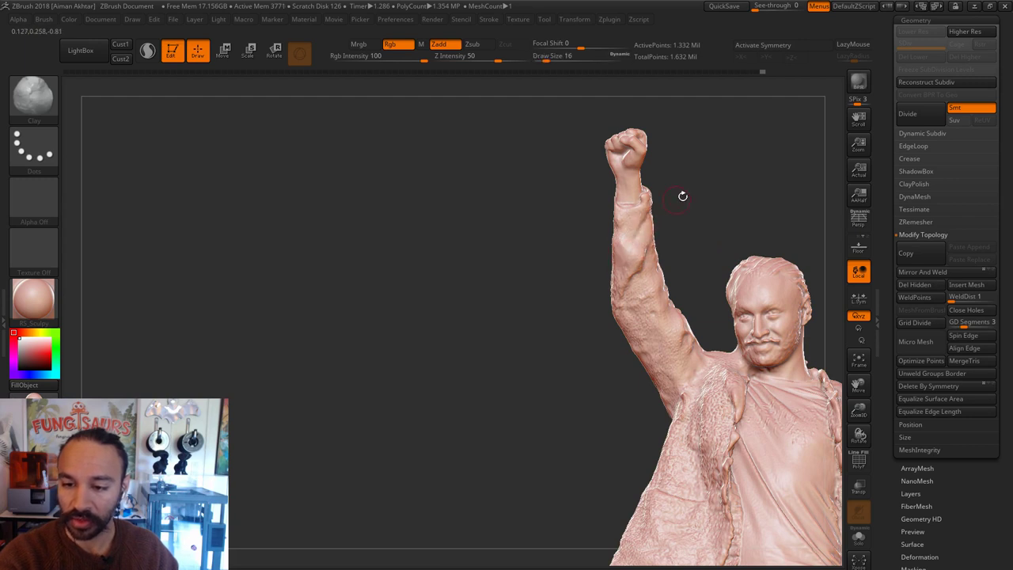
# Step: Reshape the edge of the raised arm's cuff with the Move brush at draw size 11
pyautogui.keyDown('ctrl'); pyautogui.moveTo(682, 196); pyautogui.dragTo(723, 170, button='right'); pyautogui.keyUp('ctrl')
pyautogui.moveTo(723, 170)
pyautogui.keyDown('alt'); pyautogui.mouseDown(button='right')
pyautogui.moveTo(704, 223)
pyautogui.moveTo(682, 225)
pyautogui.mouseUp(button='right'); pyautogui.keyUp('alt')
pyautogui.press('b')
pyautogui.press('m')
pyautogui.press('v')
pyautogui.press('s')
pyautogui.click(622, 248)
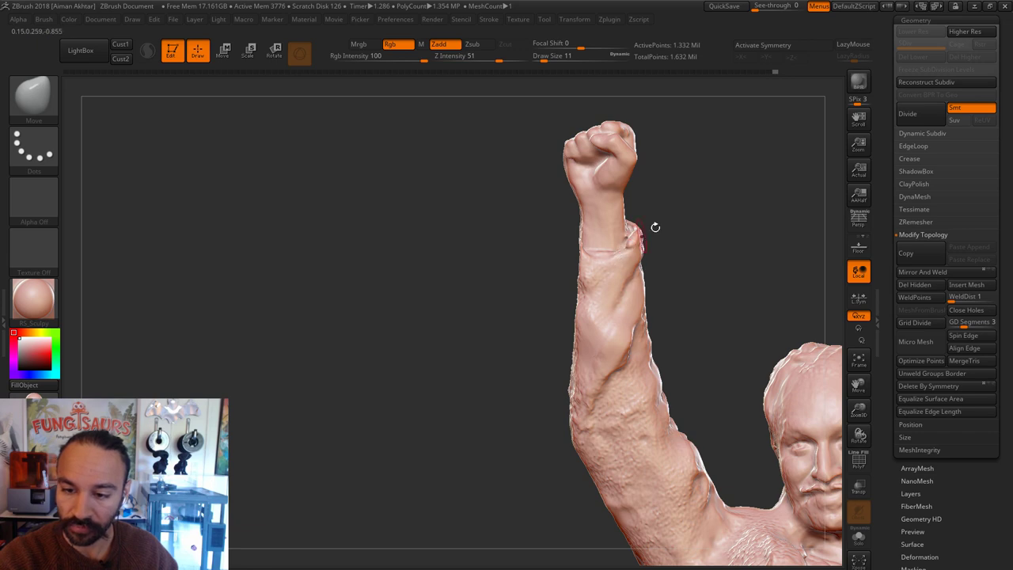
pyautogui.moveTo(656, 227); pyautogui.dragTo(631, 249, button='right')
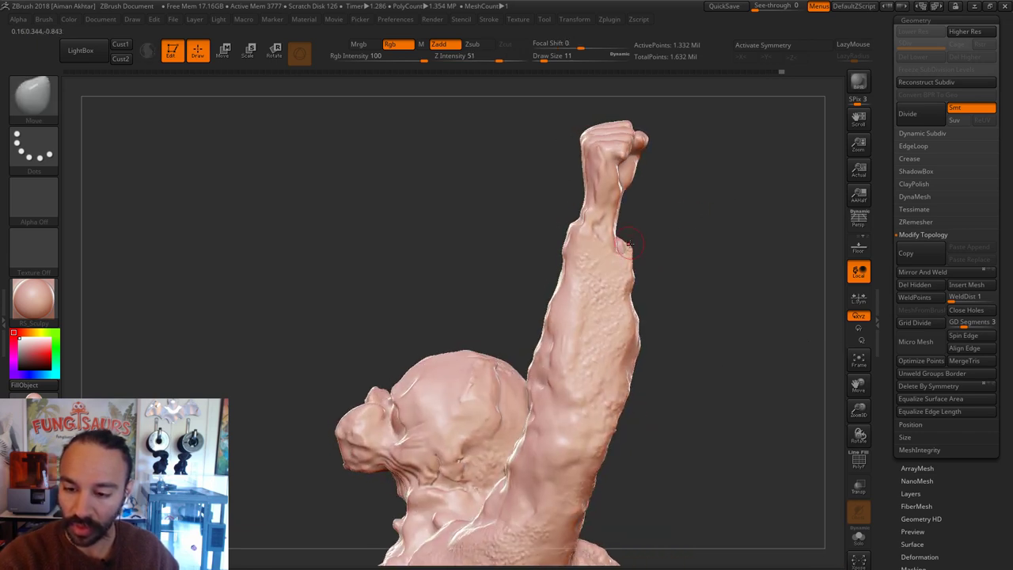
pyautogui.moveTo(624, 260); pyautogui.dragTo(621, 256)
pyautogui.moveTo(625, 255)
pyautogui.mouseDown(button='right')
pyautogui.moveTo(638, 261)
pyautogui.moveTo(630, 265)
pyautogui.moveTo(657, 257)
pyautogui.moveTo(654, 220)
pyautogui.mouseUp(button='right')
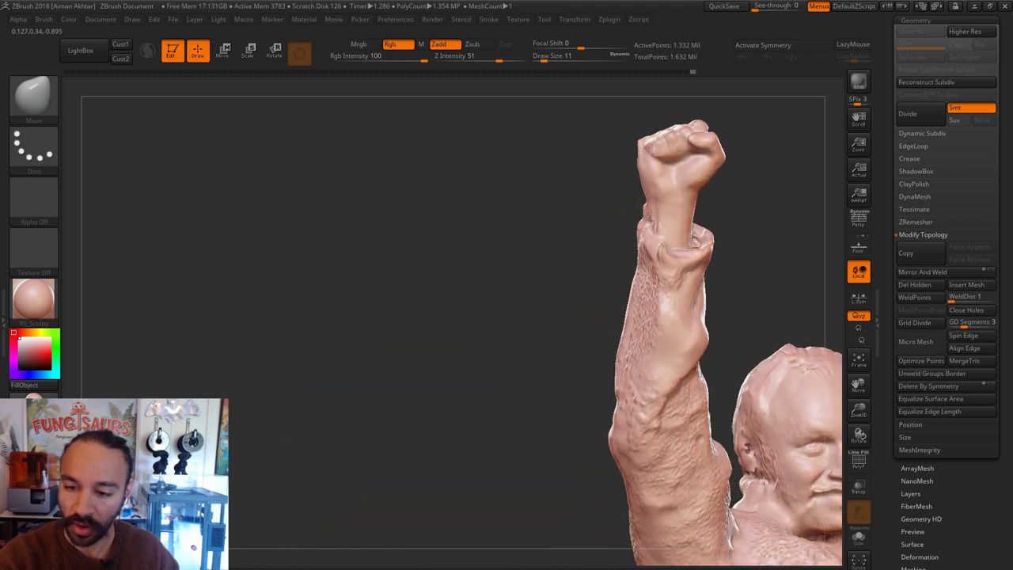
# Step: Thicken the raised arm's cuff rim with the Inflat brush at draw size 11, remesh with DynaMesh and smooth the cuff
pyautogui.moveTo(704, 247); pyautogui.dragTo(657, 252, button='right')
pyautogui.press('b')
pyautogui.press('i')
pyautogui.press('n')
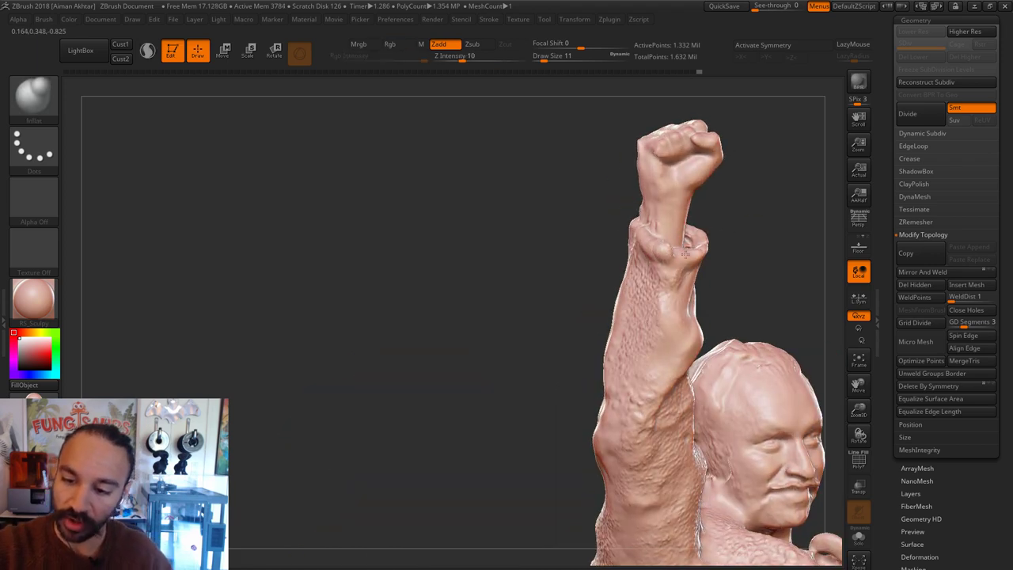
pyautogui.press('ctrl')
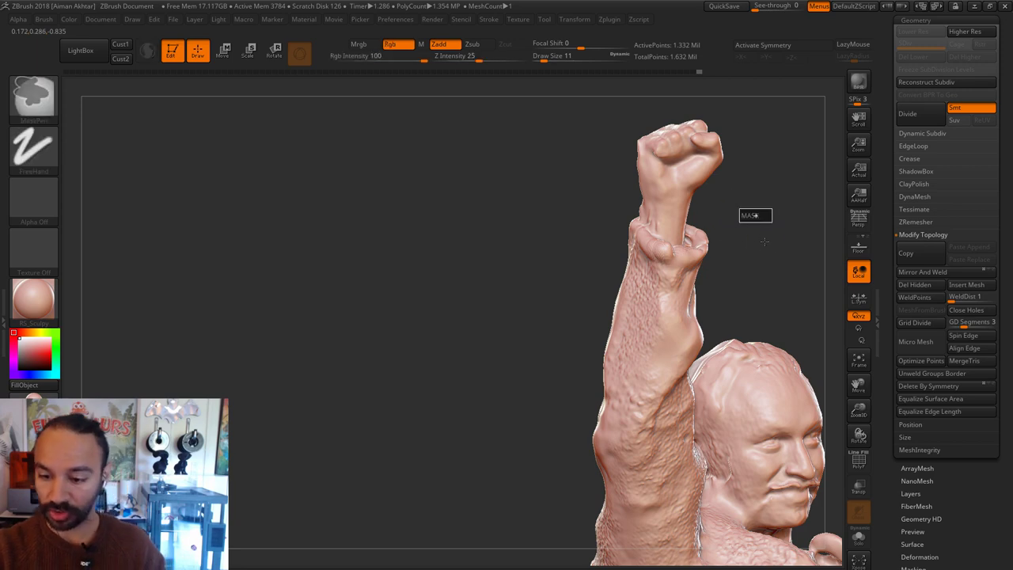
pyautogui.moveTo(764, 242); pyautogui.dragTo(672, 242, button='right')
pyautogui.press('shift')
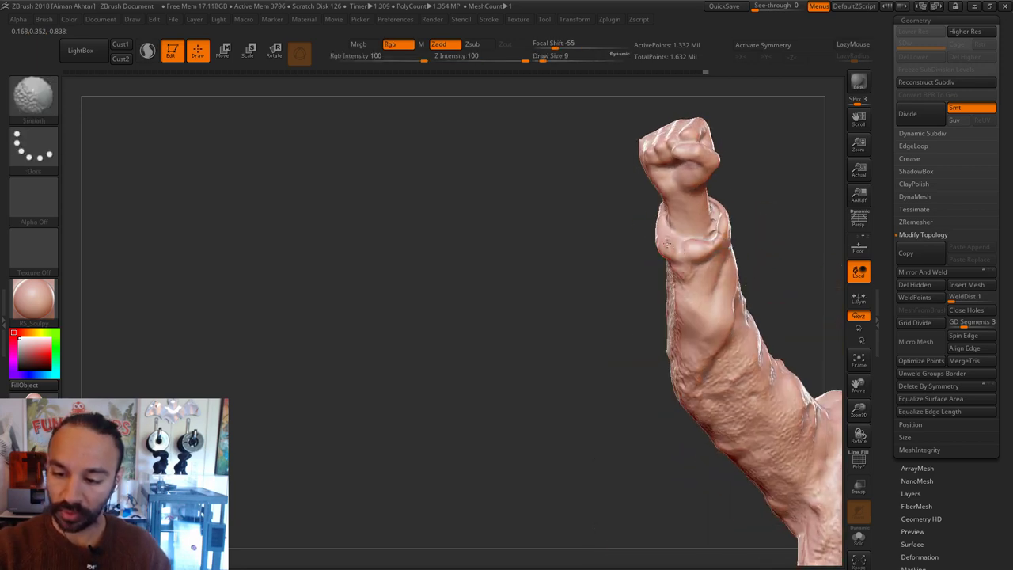
# Step: Adjust the cuff's outline around the raised wrist with the Move brush at draw sizes 13 and 17
pyautogui.moveTo(764, 204)
pyautogui.keyDown('ctrl'); pyautogui.mouseDown(button='right')
pyautogui.moveTo(749, 195)
pyautogui.moveTo(781, 179)
pyautogui.moveTo(702, 179)
pyautogui.moveTo(687, 140)
pyautogui.moveTo(606, 166)
pyautogui.mouseUp(button='right'); pyautogui.keyUp('ctrl')
pyautogui.press('b')
pyautogui.press('m')
pyautogui.press('v')
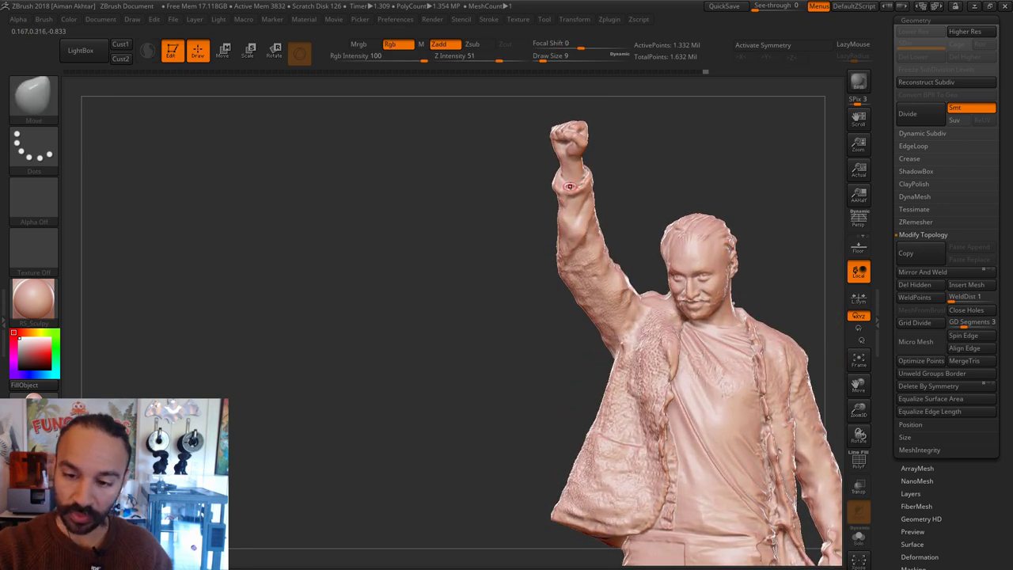
pyautogui.press('s')
pyautogui.moveTo(570, 185); pyautogui.dragTo(571, 185)
pyautogui.click(570, 184)
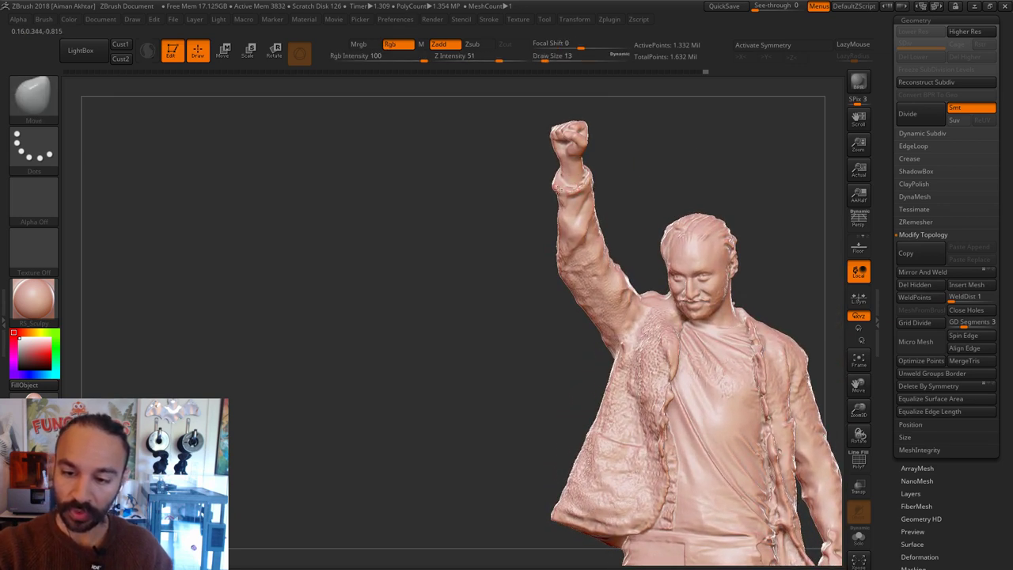
pyautogui.press('s')
pyautogui.click(554, 186)
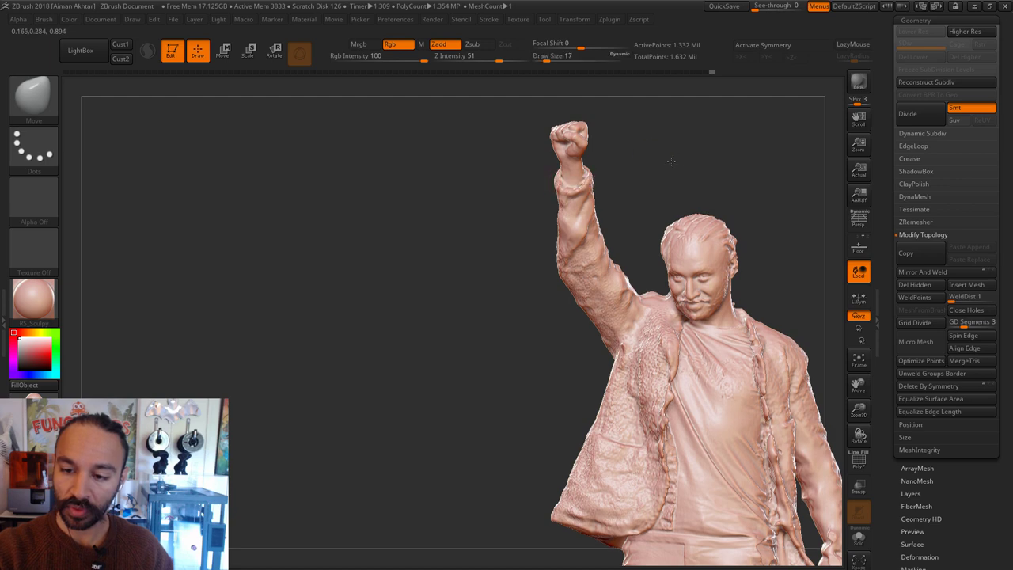
# Step: Examine the trousers, shoes and overall figure, and open the model's subtool list
pyautogui.keyDown('ctrl'); pyautogui.moveTo(672, 160); pyautogui.dragTo(705, 165, button='right'); pyautogui.keyUp('ctrl')
pyautogui.keyDown('alt'); pyautogui.moveTo(705, 166); pyautogui.dragTo(608, 96, button='right'); pyautogui.keyUp('alt')
pyautogui.keyDown('ctrl'); pyautogui.moveTo(745, 256); pyautogui.dragTo(725, 269, button='right'); pyautogui.keyUp('ctrl')
pyautogui.keyDown('alt'); pyautogui.moveTo(725, 269); pyautogui.dragTo(689, 319, button='right'); pyautogui.keyUp('alt')
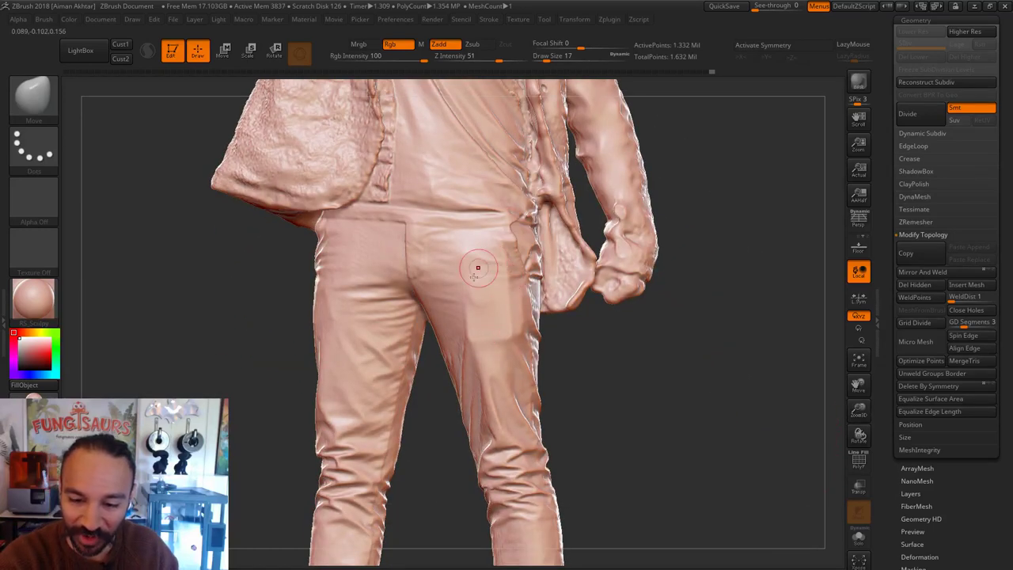
pyautogui.moveTo(508, 301); pyautogui.dragTo(617, 372, button='right')
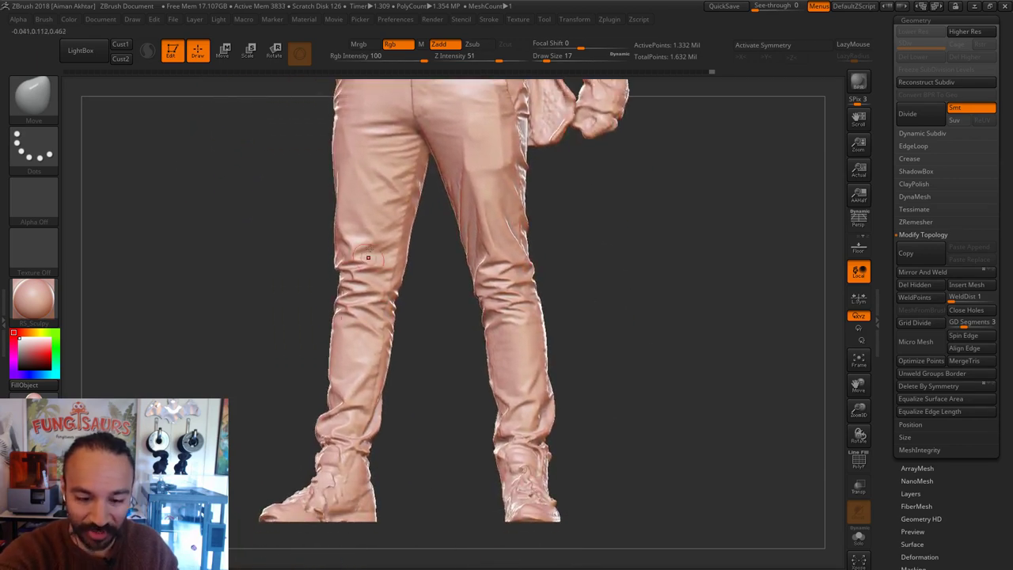
pyautogui.moveTo(514, 388); pyautogui.dragTo(553, 296, button='right')
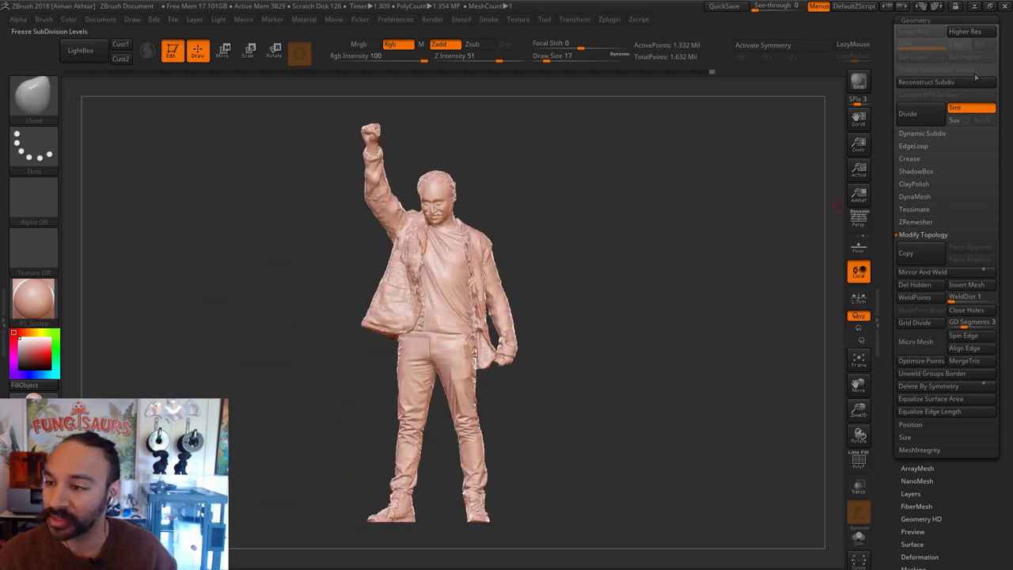
pyautogui.moveTo(1004, 59); pyautogui.dragTo(1002, 190)
pyautogui.click(920, 206)
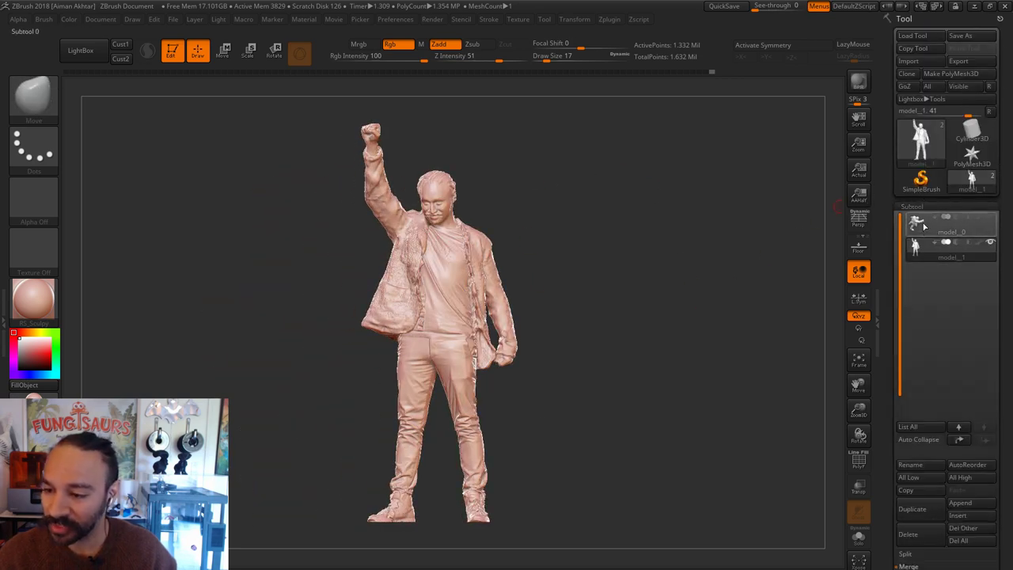
# Step: Compare the original scan subtool model_0 with the cleaned model_1 in wireframe and shaded display, ending on model_0
pyautogui.click(916, 225)
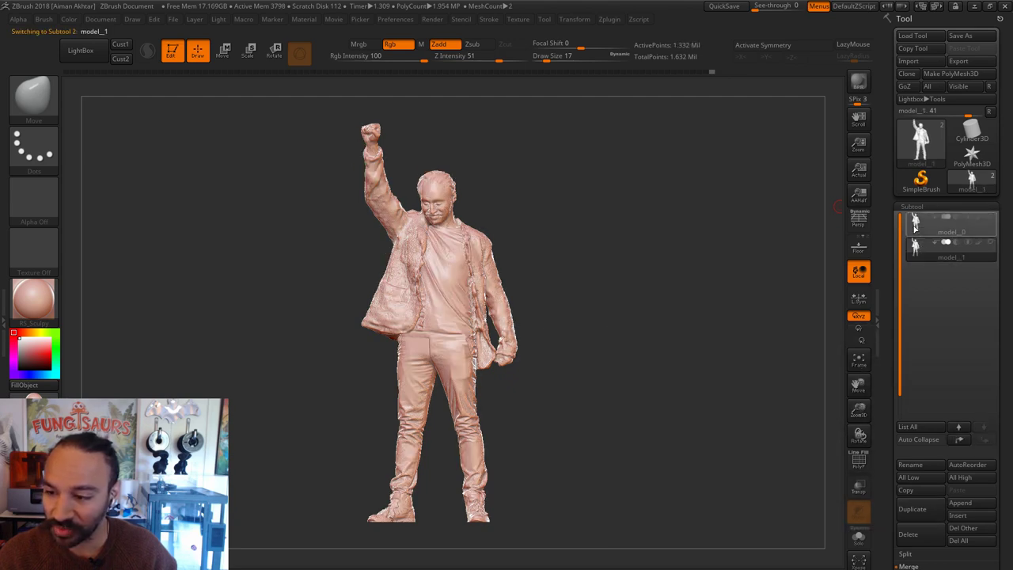
pyautogui.moveTo(610, 282)
pyautogui.mouseDown()
pyautogui.moveTo(648, 284)
pyautogui.moveTo(644, 254)
pyautogui.mouseUp()
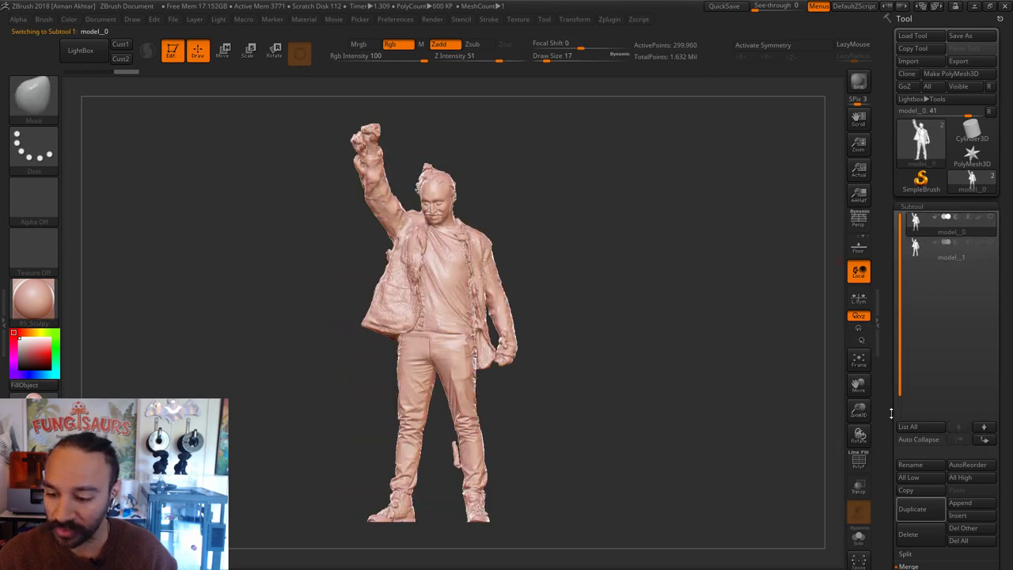
pyautogui.click(859, 461)
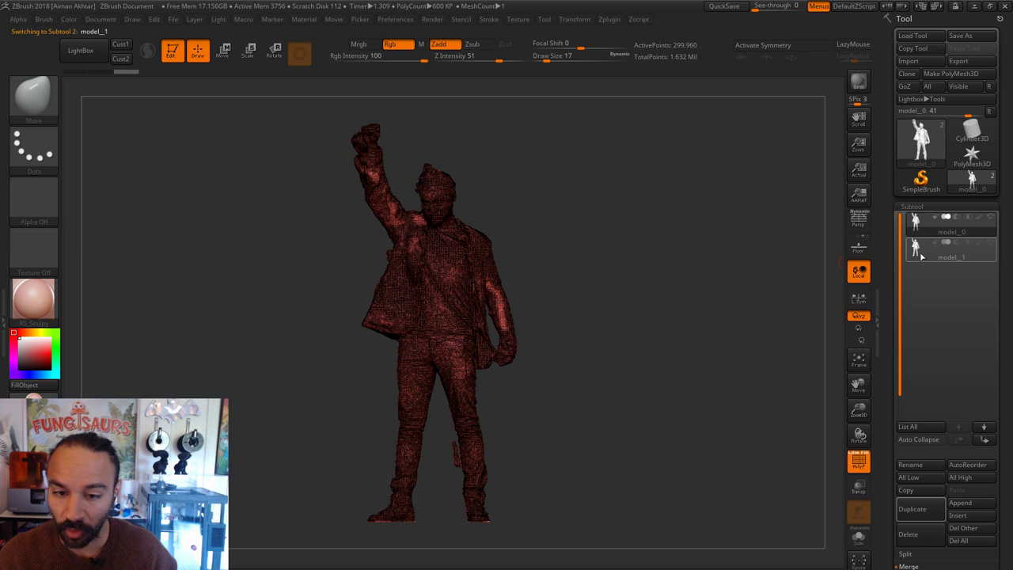
pyautogui.click(918, 226)
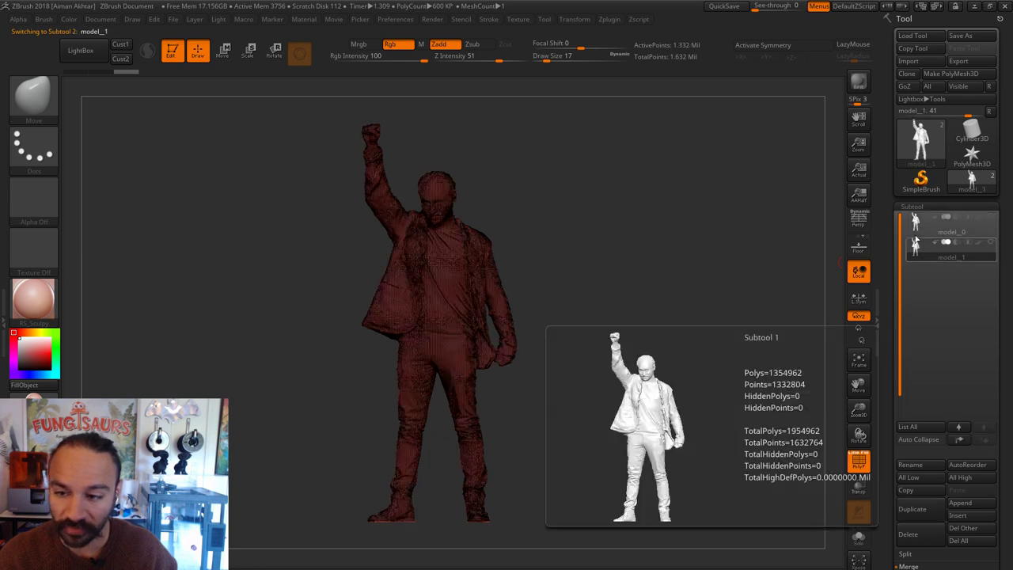
pyautogui.click(857, 461)
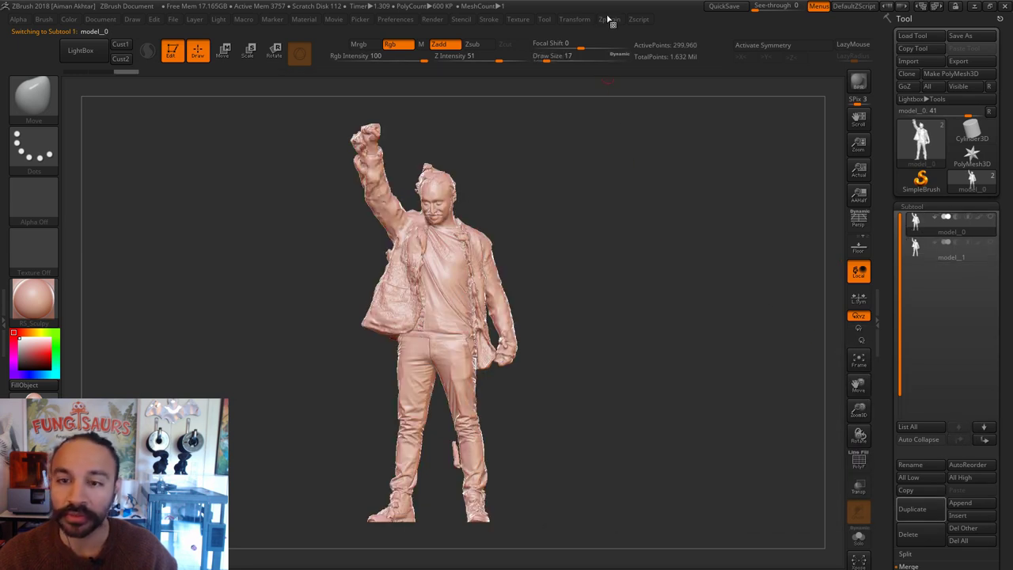
# Step: Import the scan's colour texture image model_0 from the Aiman_Artec_Scan folder
pyautogui.click(524, 22)
pyautogui.click(561, 93)
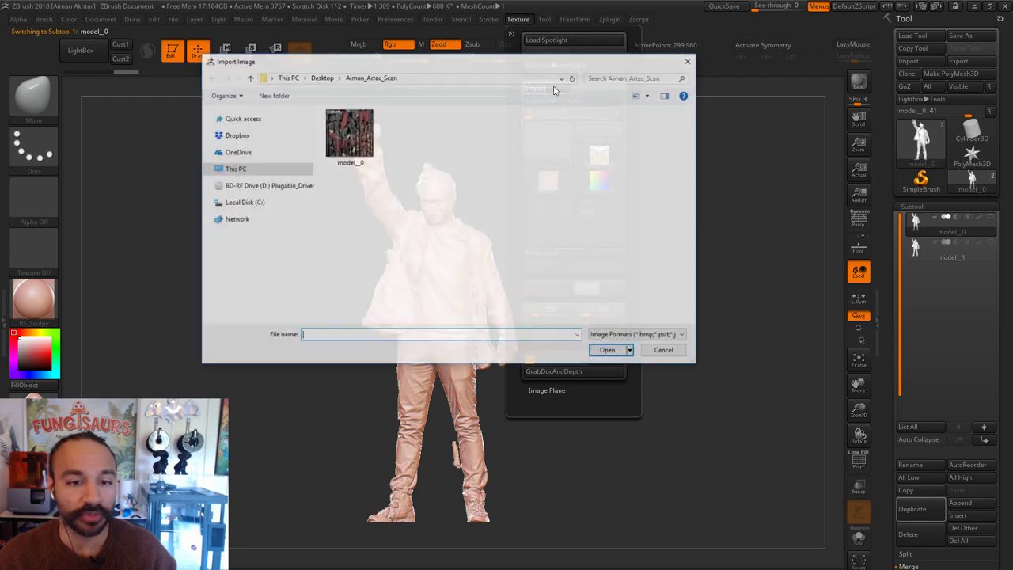
pyautogui.click(329, 149)
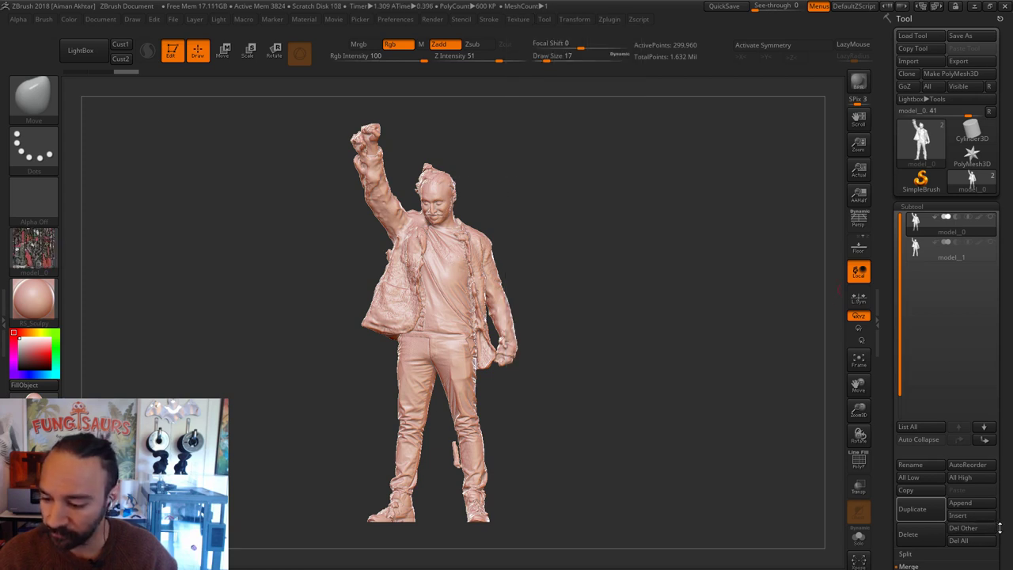
# Step: Apply the imported model_0 texture as the original scan's texture map and display it with the SkinShade4 material
pyautogui.scroll(-5, 981, 475)
pyautogui.scroll(-3, 987, 428)
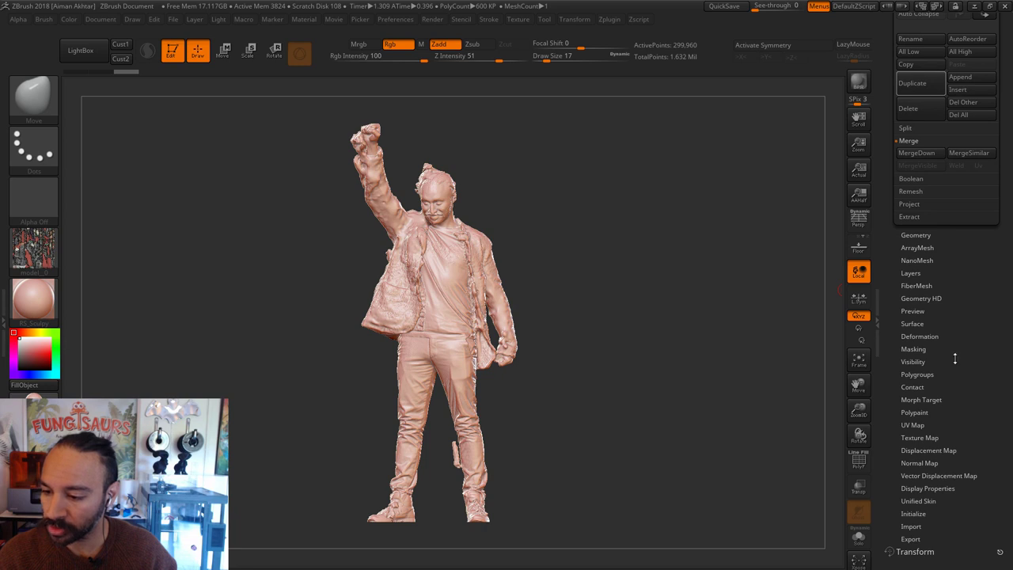
pyautogui.click(930, 434)
pyautogui.moveTo(980, 121); pyautogui.dragTo(985, 191)
pyautogui.click(922, 95)
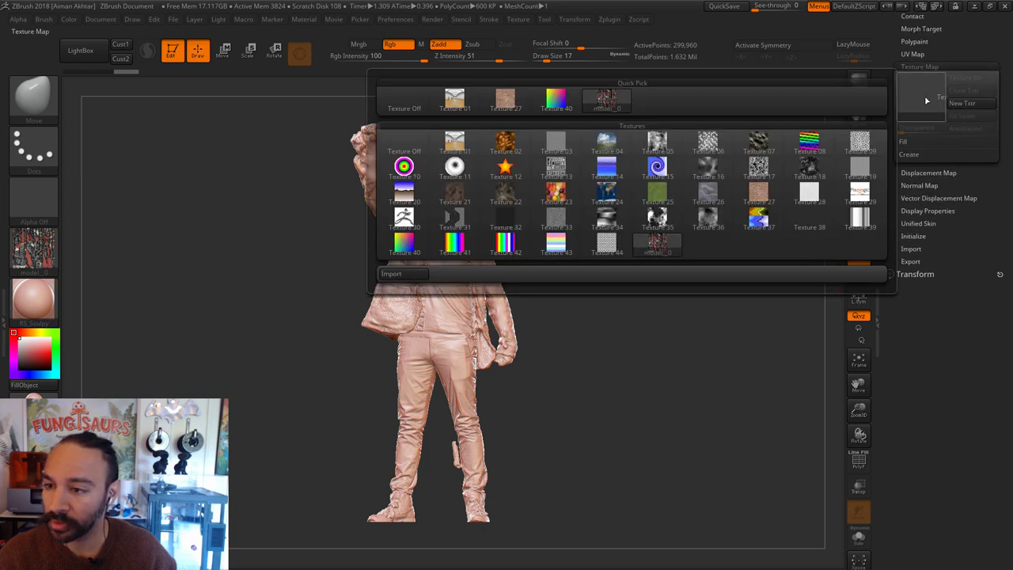
pyautogui.click(613, 111)
pyautogui.moveTo(608, 290); pyautogui.dragTo(609, 290)
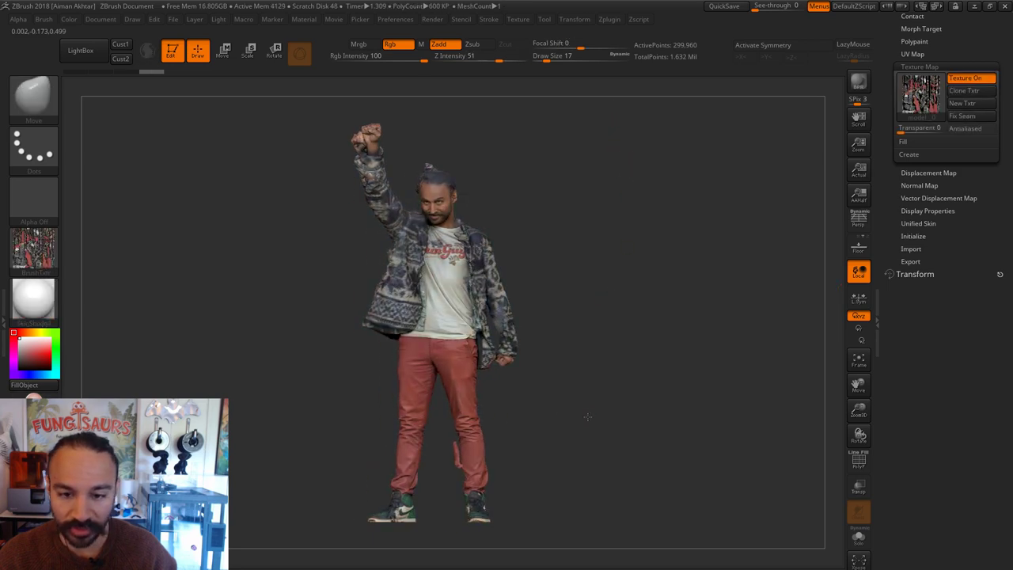
# Step: Examine the textured original scan and compare its body, hair and raised hand with the cleaned, uncoloured model_1
pyautogui.keyDown('alt'); pyautogui.moveTo(588, 416); pyautogui.dragTo(614, 483); pyautogui.keyUp('alt')
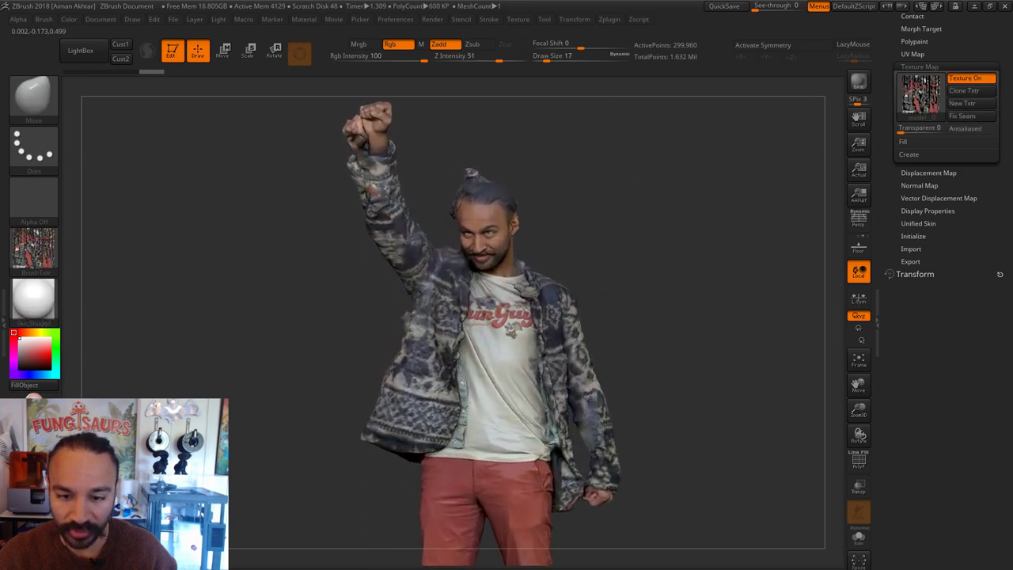
pyautogui.moveTo(725, 363)
pyautogui.mouseDown()
pyautogui.moveTo(694, 364)
pyautogui.moveTo(718, 366)
pyautogui.moveTo(696, 368)
pyautogui.moveTo(742, 398)
pyautogui.moveTo(670, 409)
pyautogui.moveTo(516, 405)
pyautogui.mouseUp()
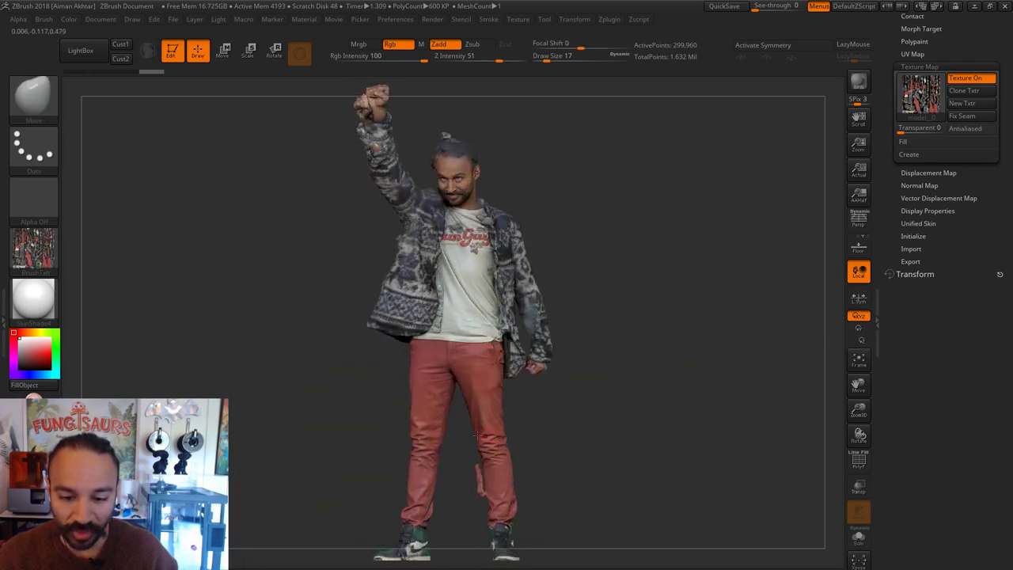
pyautogui.keyDown('alt'); pyautogui.moveTo(658, 391); pyautogui.dragTo(655, 377); pyautogui.keyUp('alt')
pyautogui.moveTo(984, 205); pyautogui.dragTo(972, 306)
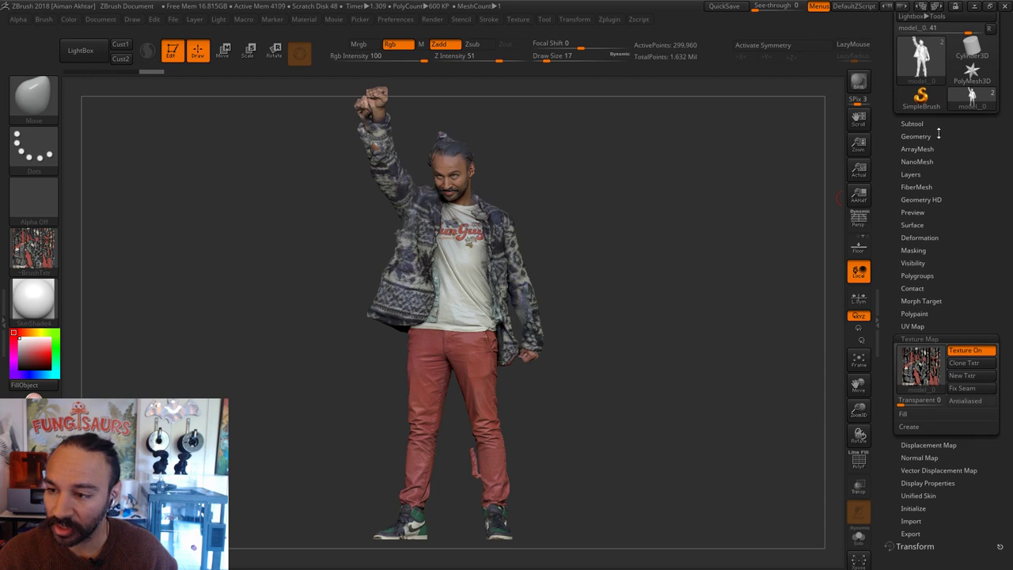
pyautogui.click(931, 127)
pyautogui.click(918, 162)
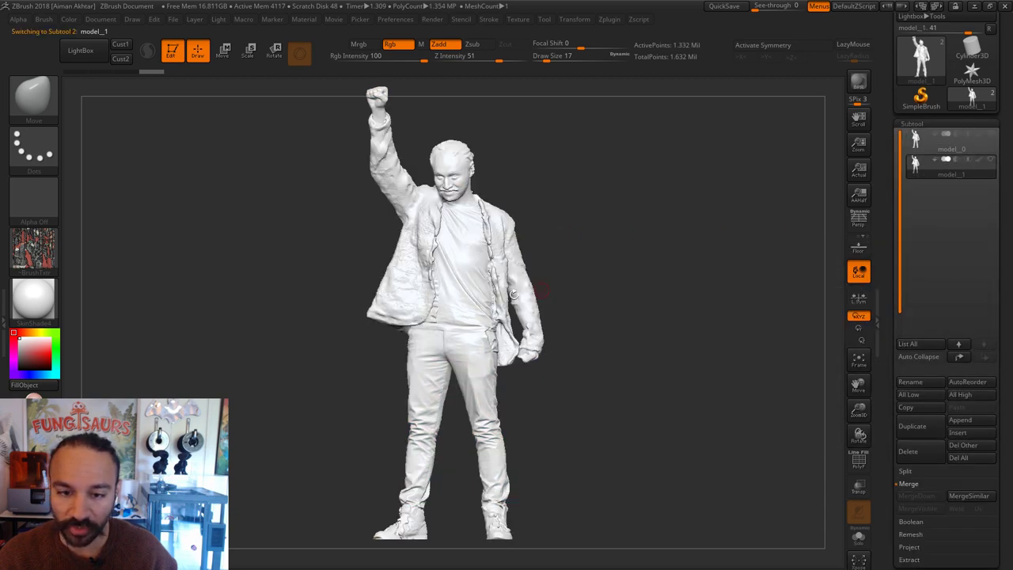
pyautogui.moveTo(572, 273); pyautogui.dragTo(672, 305)
pyautogui.click(918, 143)
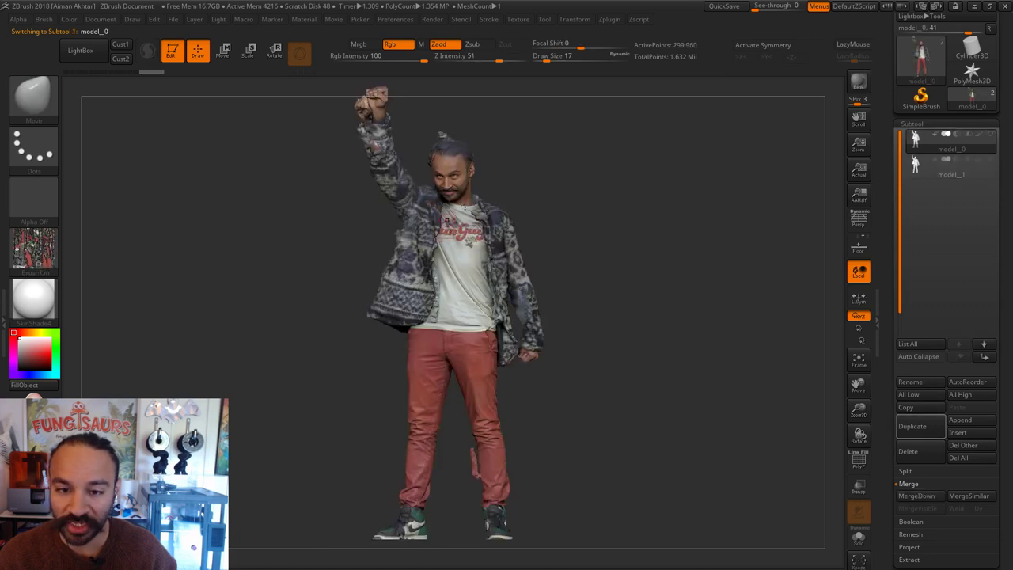
pyautogui.click(916, 162)
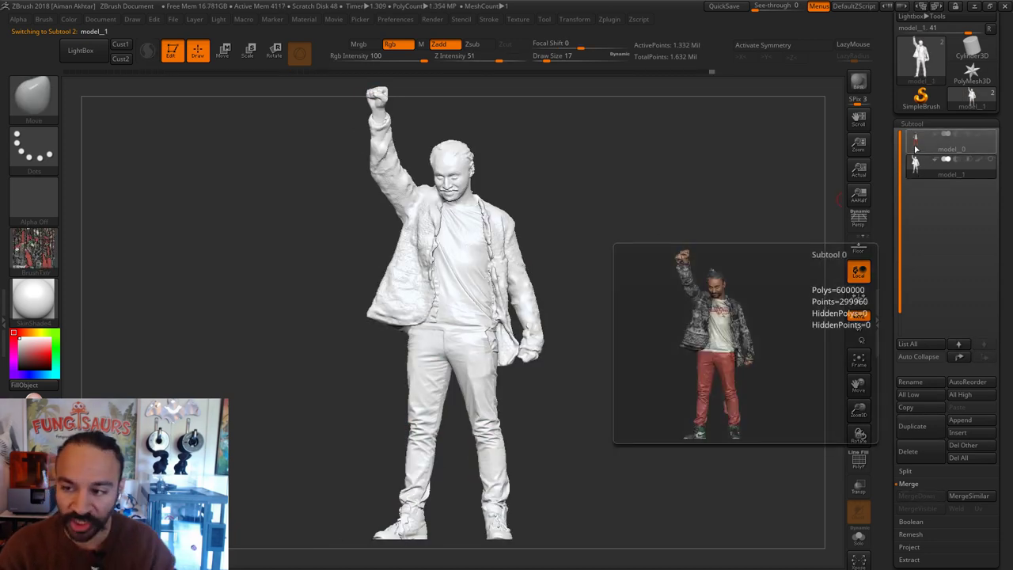
pyautogui.click(916, 148)
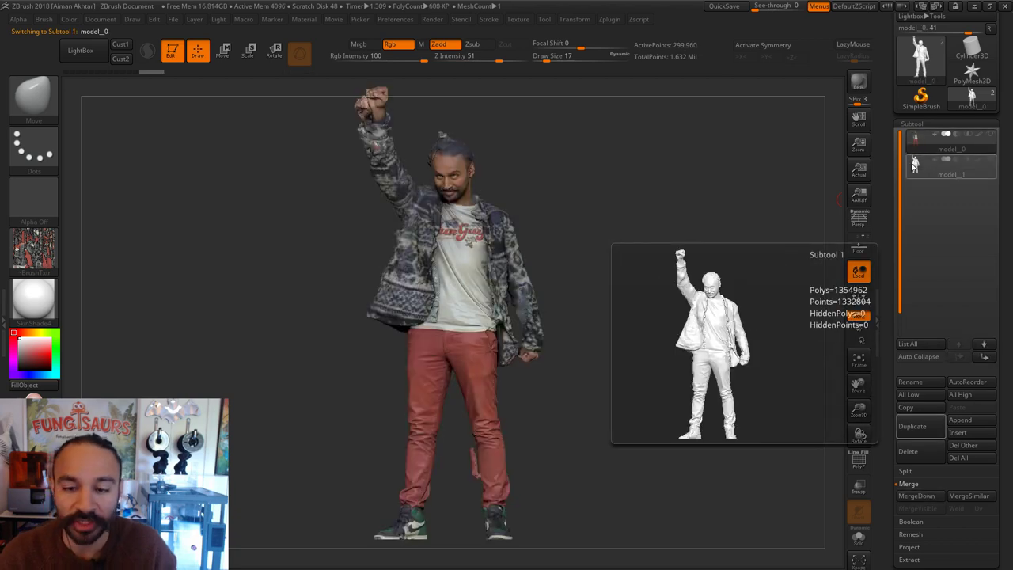
pyautogui.click(917, 169)
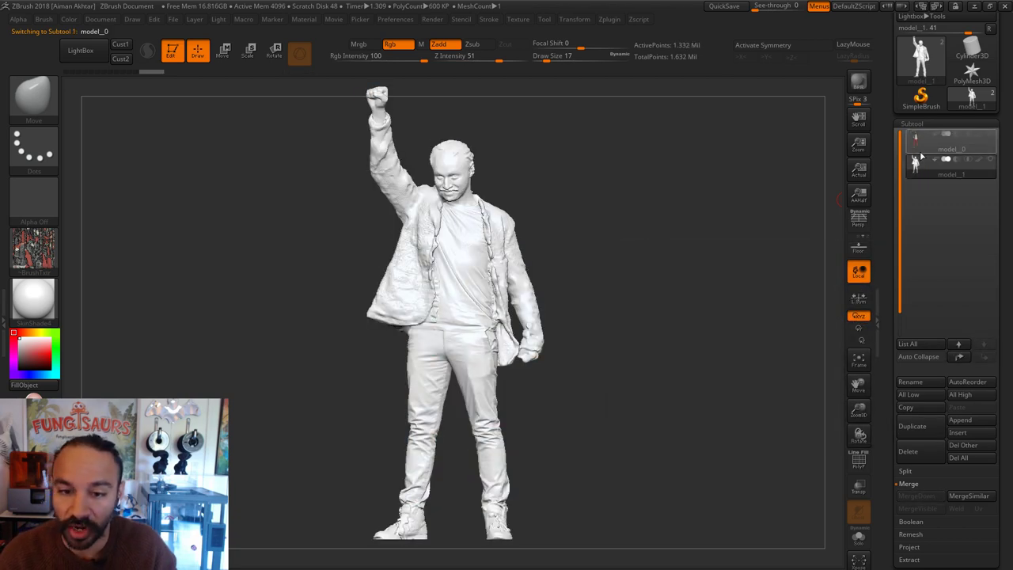
pyautogui.click(920, 154)
pyautogui.click(922, 175)
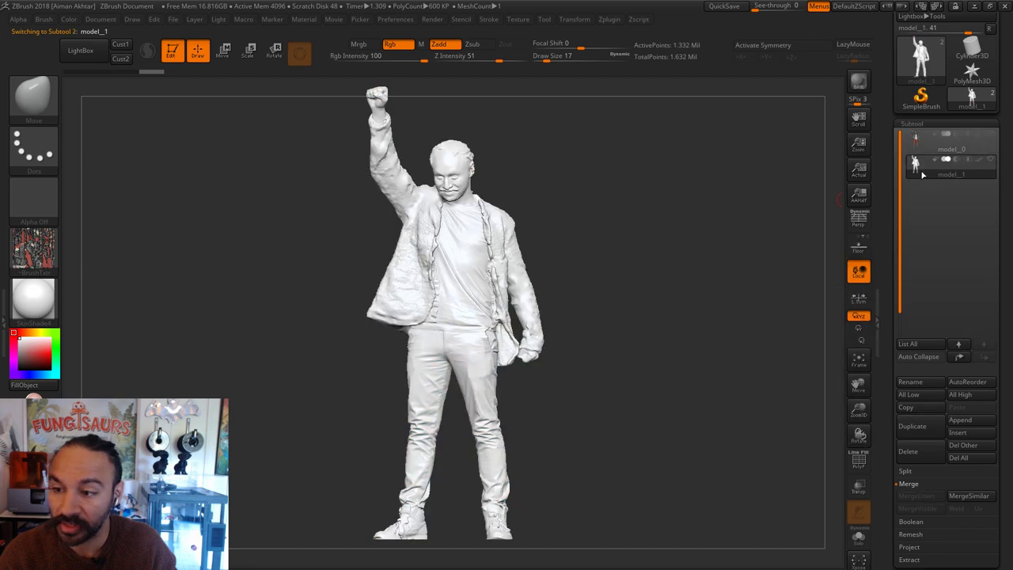
pyautogui.click(920, 150)
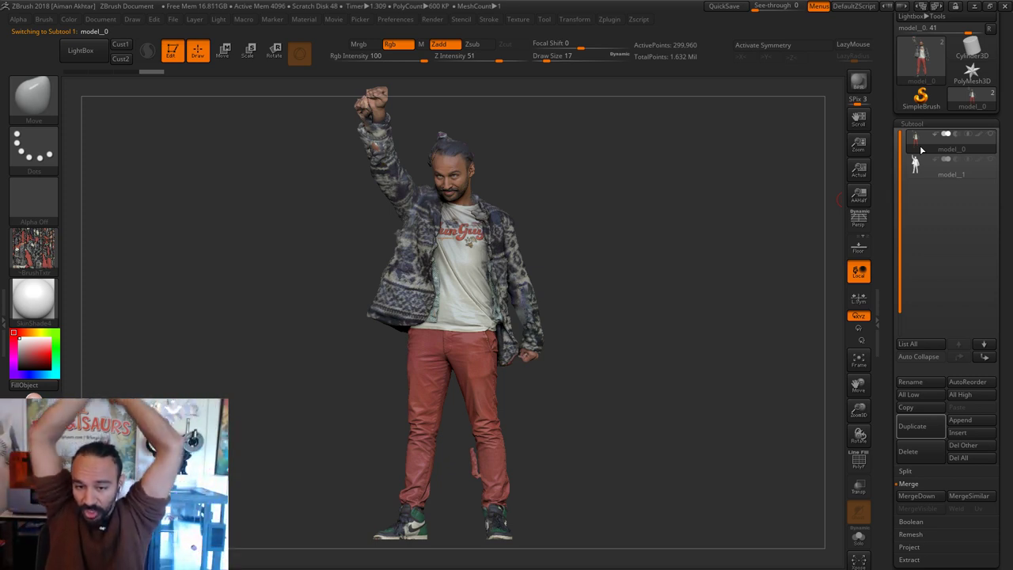
pyautogui.click(921, 166)
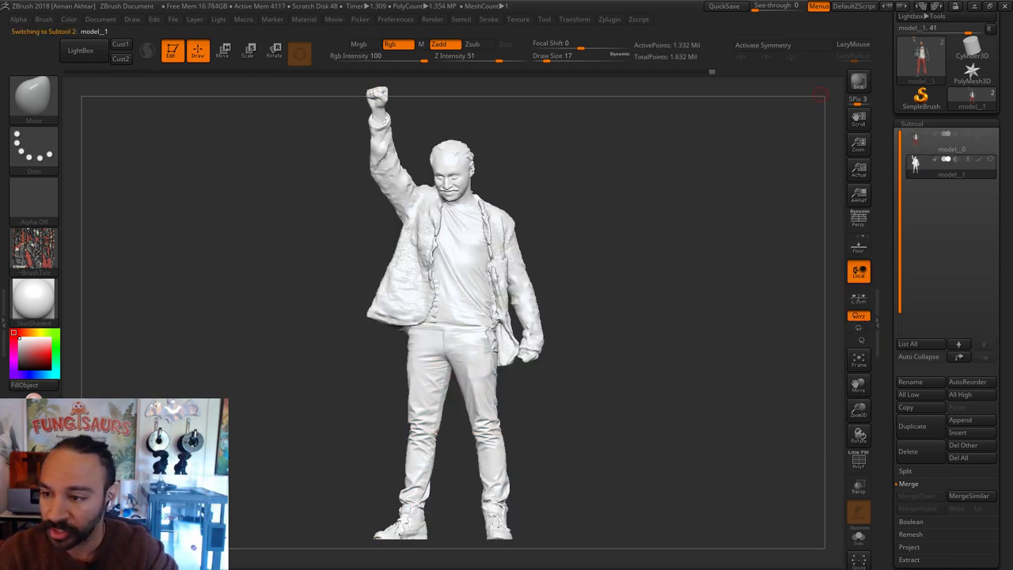
# Step: Select the textured original scan model_0 and duplicate it as a separate subtool
pyautogui.moveTo(918, 164)
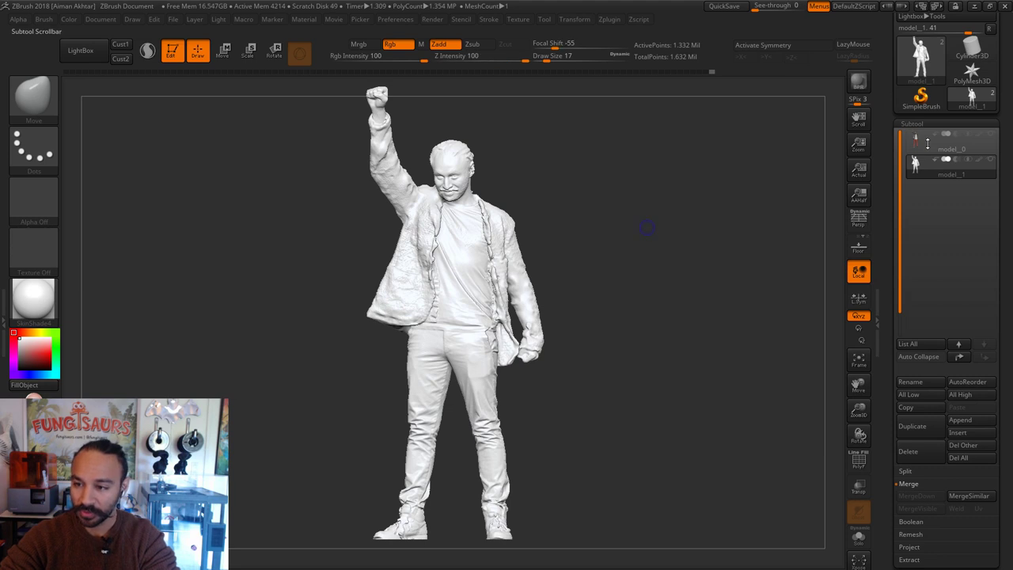
pyautogui.press('Up')
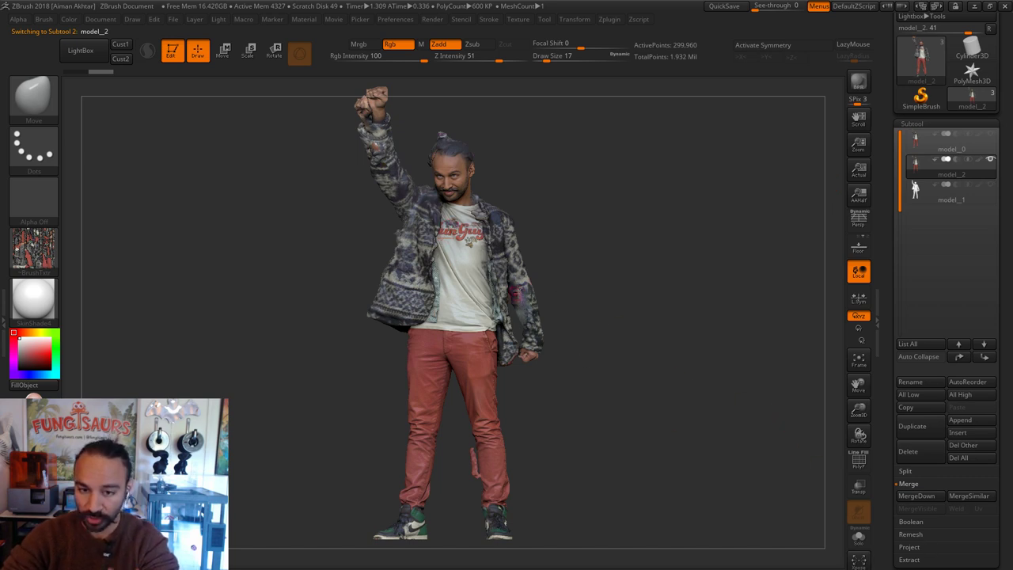
# Step: Try converting the duplicate's texture to polypaint at its current resolution, inspect the colour detail and step back in the undo history
pyautogui.scroll(-5, 932, 565)
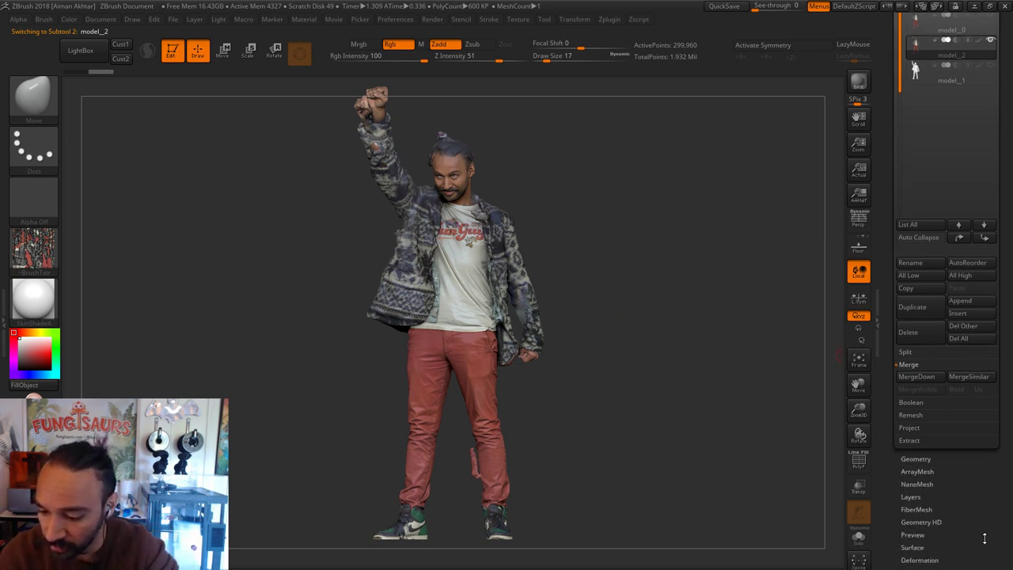
pyautogui.scroll(-10, 915, 526)
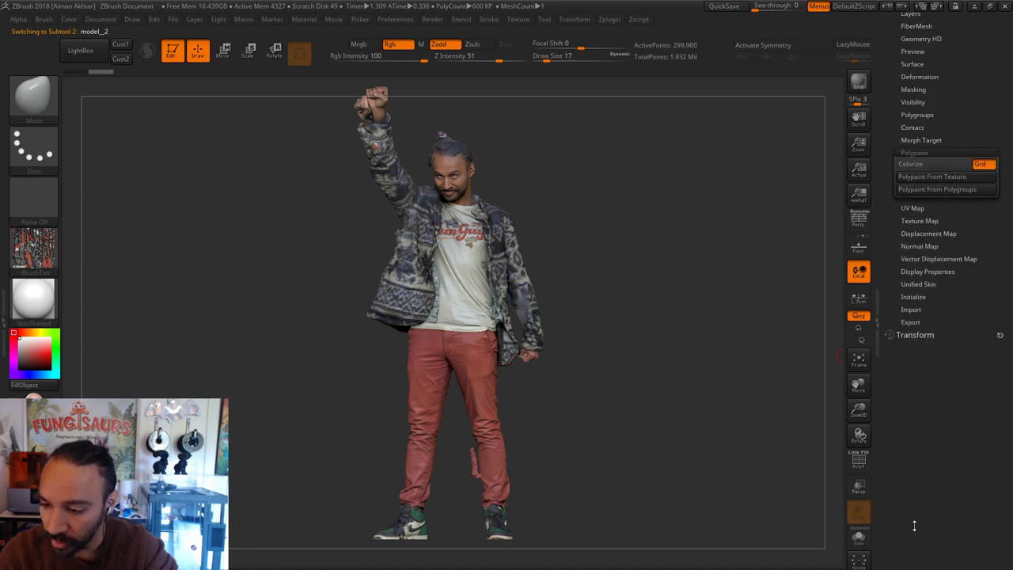
pyautogui.click(940, 177)
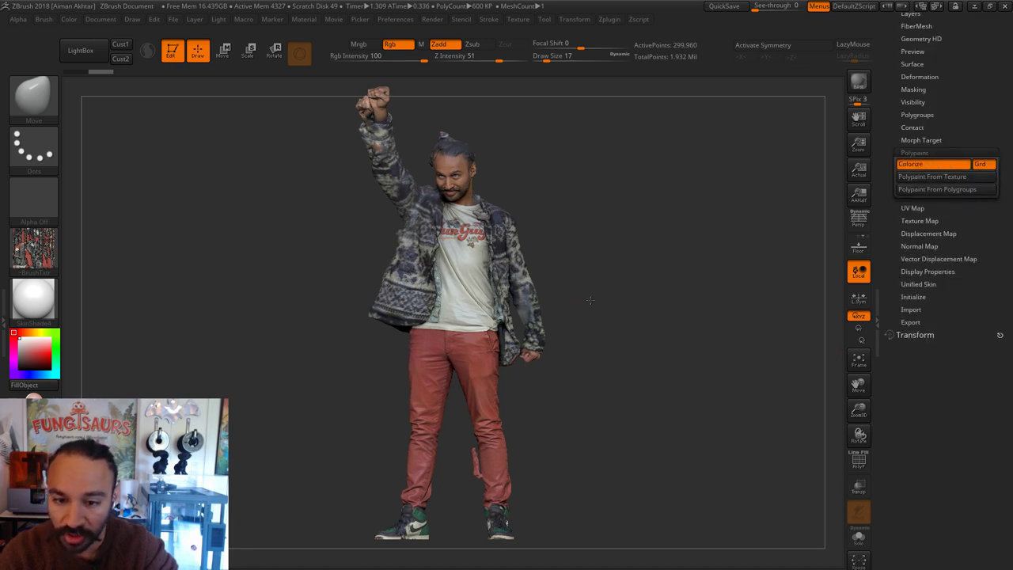
pyautogui.keyDown('alt'); pyautogui.moveTo(590, 296); pyautogui.dragTo(619, 342); pyautogui.keyUp('alt')
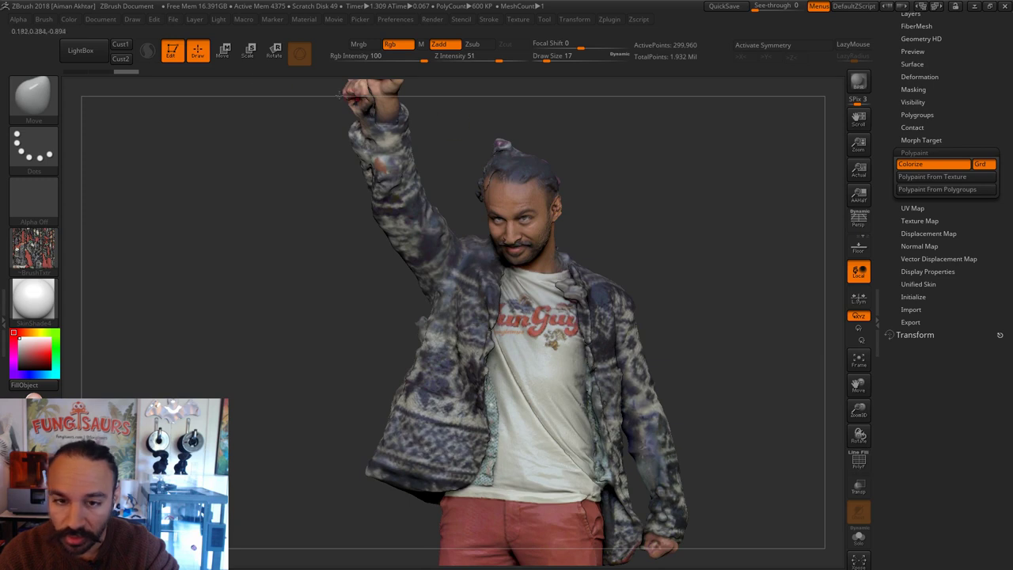
pyautogui.moveTo(120, 72); pyautogui.dragTo(80, 68)
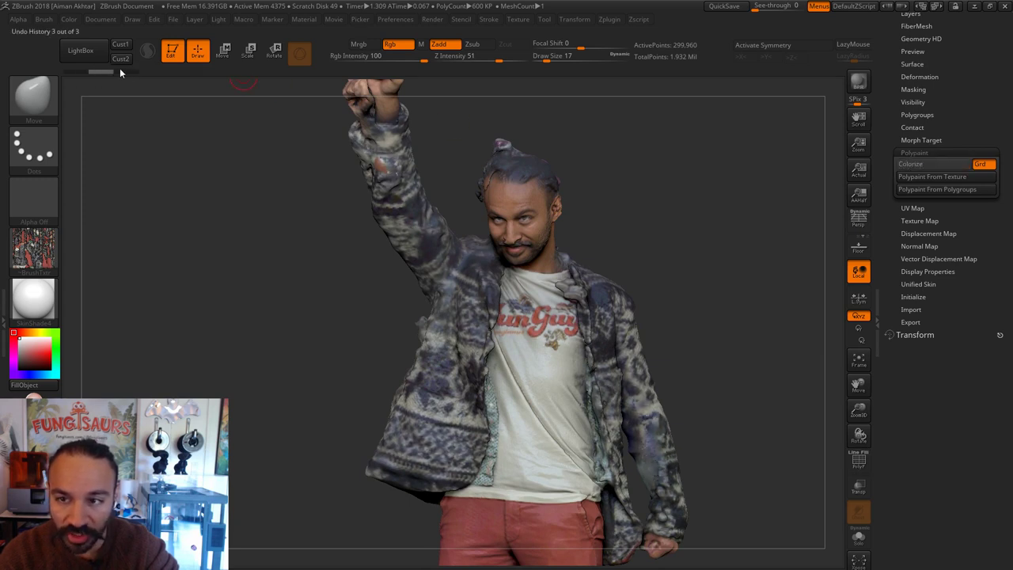
# Step: Subdivide the duplicated scan's mesh once with smoothing enabled
pyautogui.scroll(3, 954, 138)
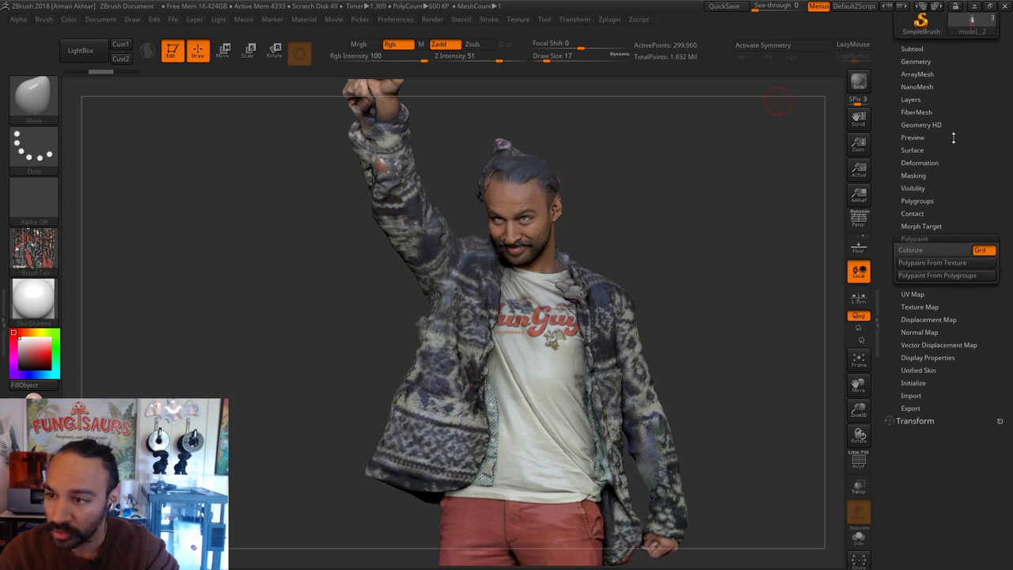
pyautogui.click(916, 74)
pyautogui.click(907, 171)
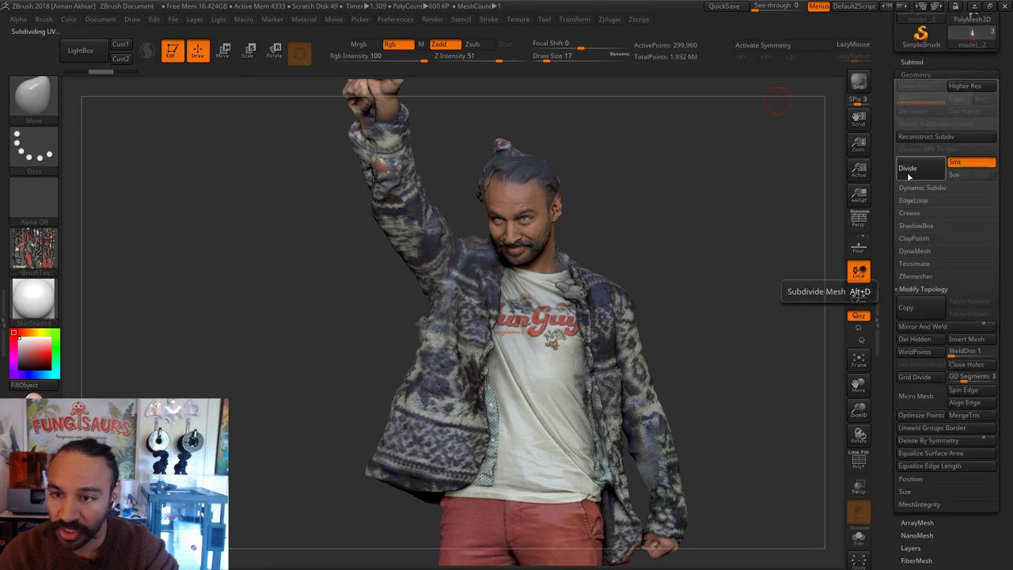
# Step: Convert the subdivided duplicate's texture to polypaint and turn off its texture map display
pyautogui.scroll(-4, 959, 506)
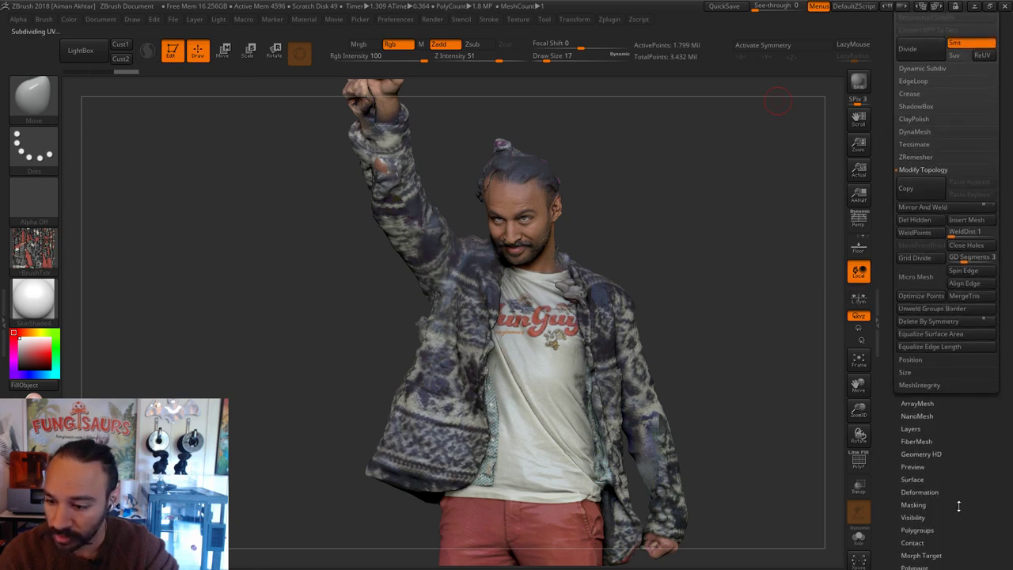
pyautogui.moveTo(976, 556); pyautogui.dragTo(974, 529)
pyautogui.click(938, 552)
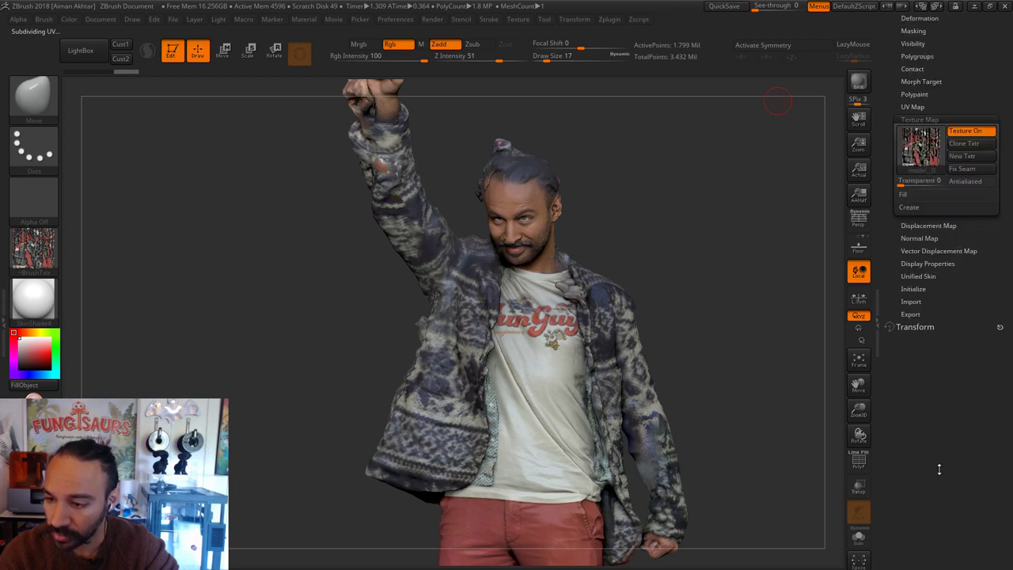
pyautogui.click(914, 94)
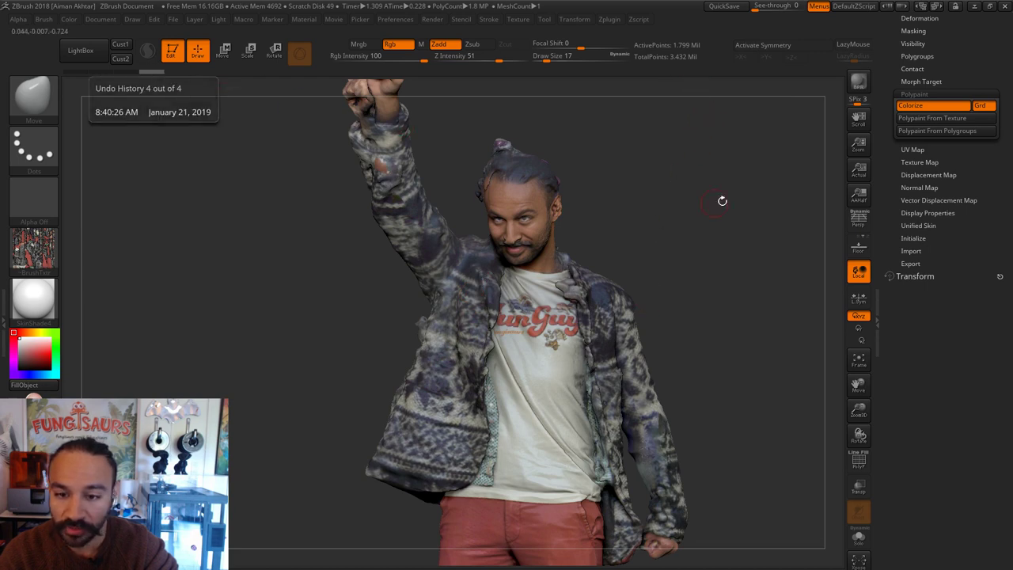
pyautogui.scroll(5, 971, 62)
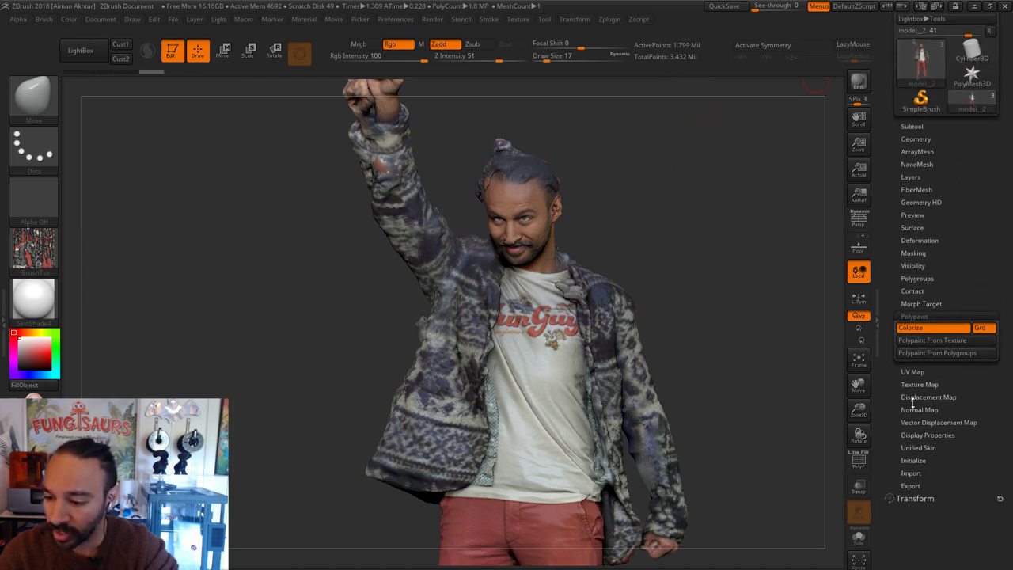
pyautogui.click(928, 383)
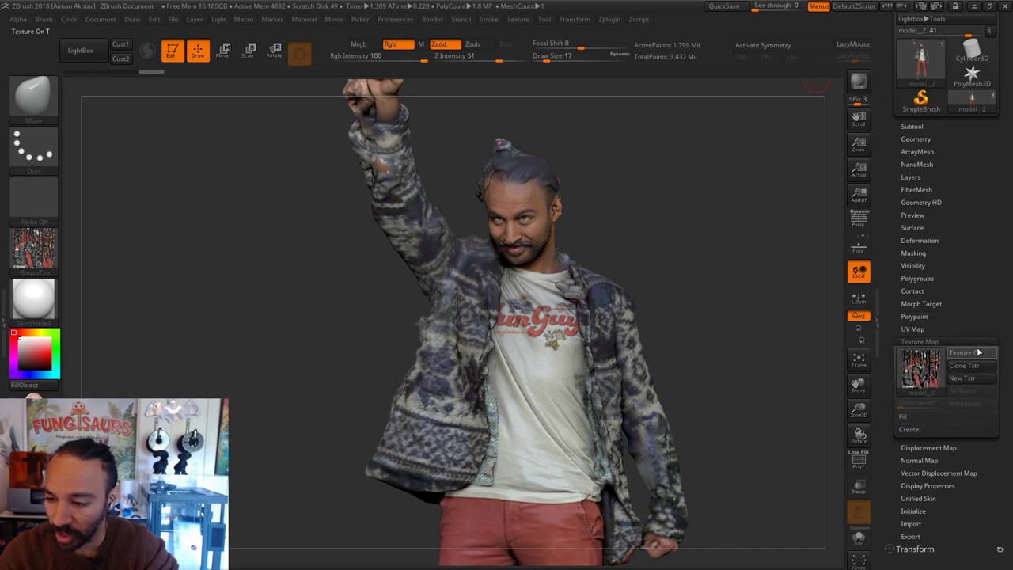
# Step: Select the untextured scan subtool model_1 from the subtool list
pyautogui.click(922, 341)
pyautogui.click(916, 139)
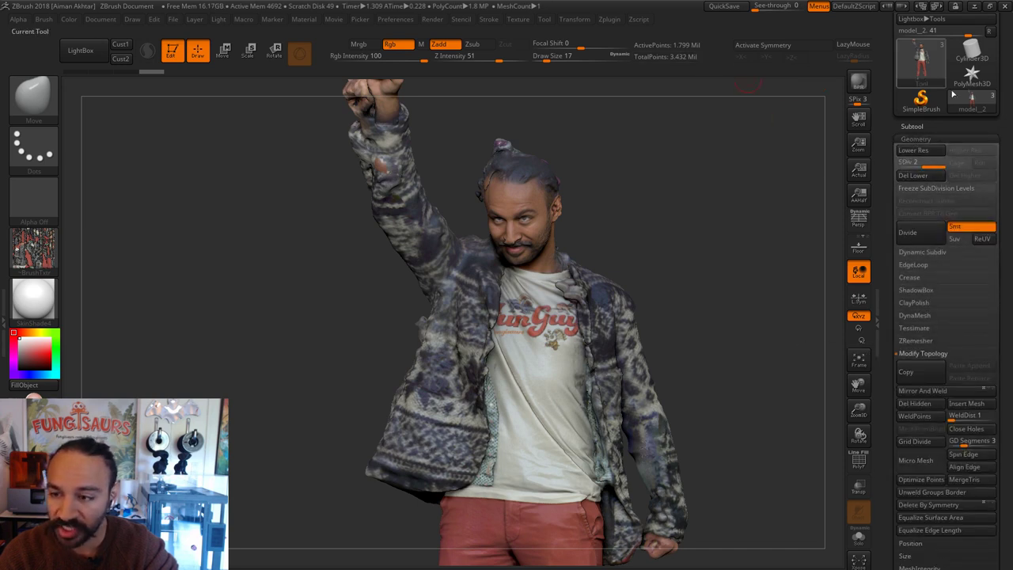
pyautogui.click(912, 126)
pyautogui.press('Up')
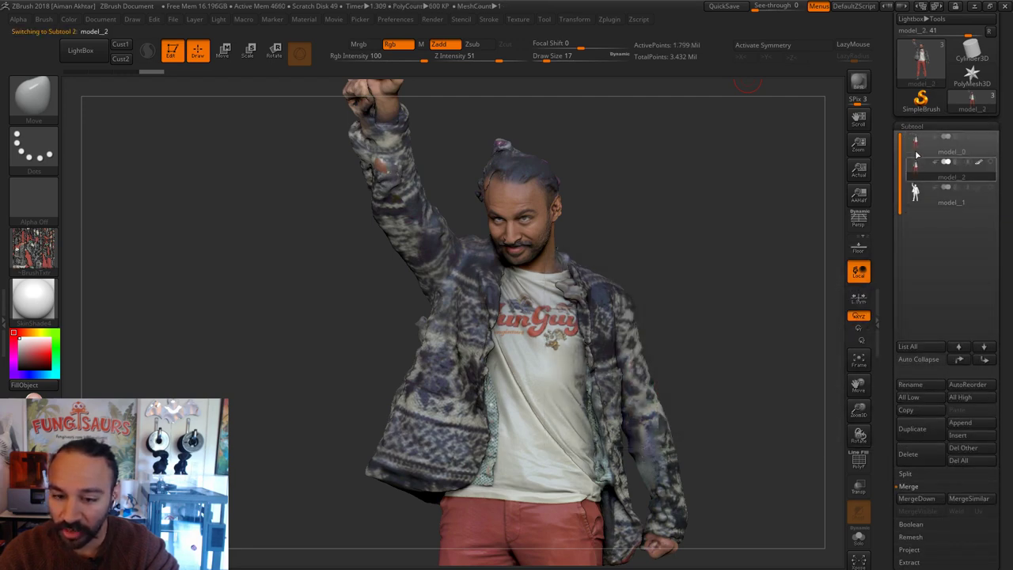
pyautogui.click(918, 179)
pyautogui.click(918, 179)
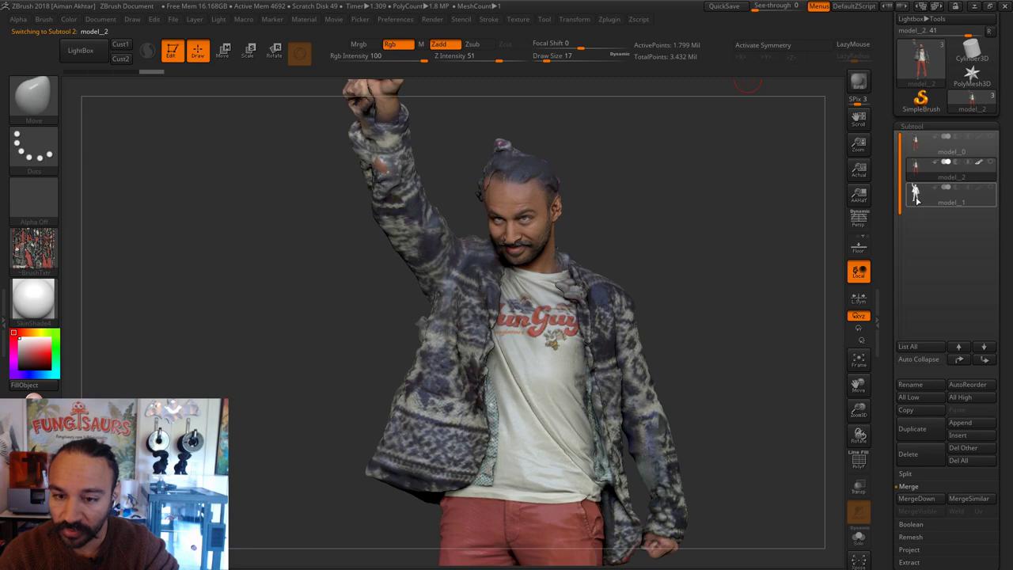
pyautogui.click(916, 198)
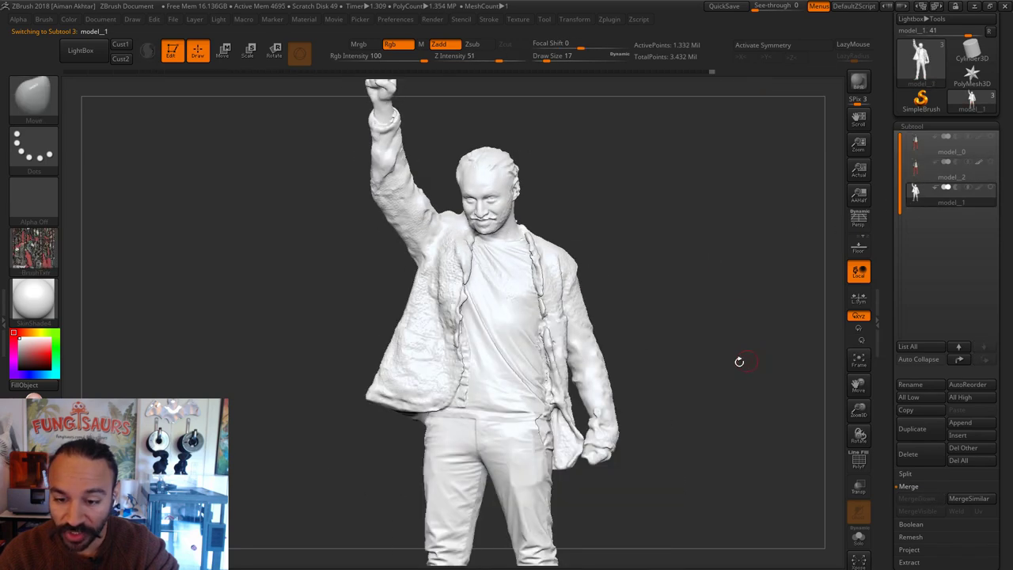
# Step: Save the tool as a ZTool in the Artec scan folder, named with the scanned person's first name followed by _Artec_Scan1
pyautogui.moveTo(717, 362); pyautogui.dragTo(695, 363)
pyautogui.press('f')
pyautogui.moveTo(532, 247)
pyautogui.mouseDown()
pyautogui.moveTo(609, 258)
pyautogui.moveTo(497, 443)
pyautogui.mouseUp()
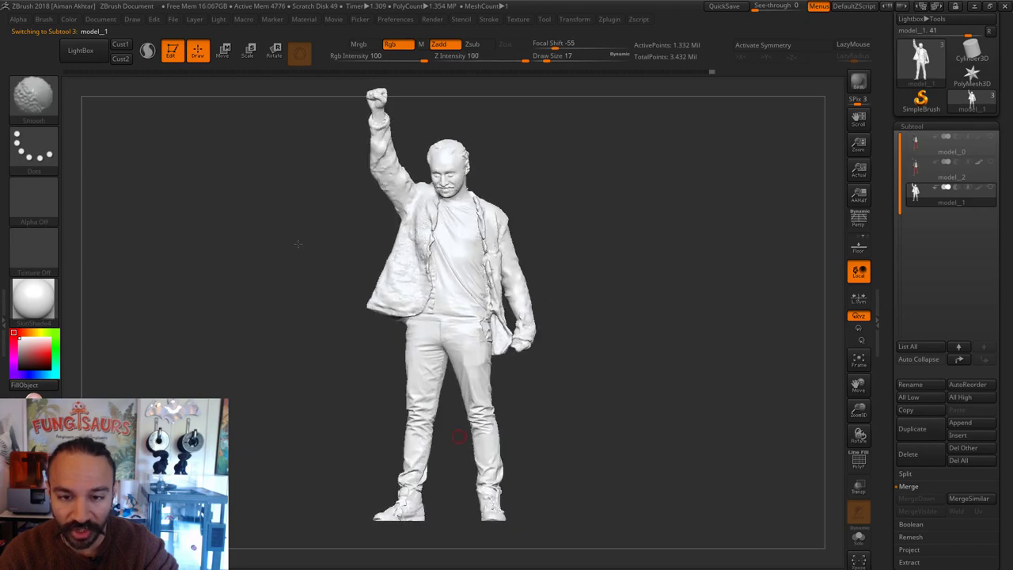
pyautogui.moveTo(646, 340)
pyautogui.mouseDown()
pyautogui.moveTo(336, 334)
pyautogui.moveTo(432, 334)
pyautogui.mouseUp()
pyautogui.keyDown('shift'); pyautogui.moveTo(576, 339); pyautogui.dragTo(633, 362); pyautogui.keyUp('shift')
pyautogui.scroll(2, 1011, 65)
pyautogui.click(960, 36)
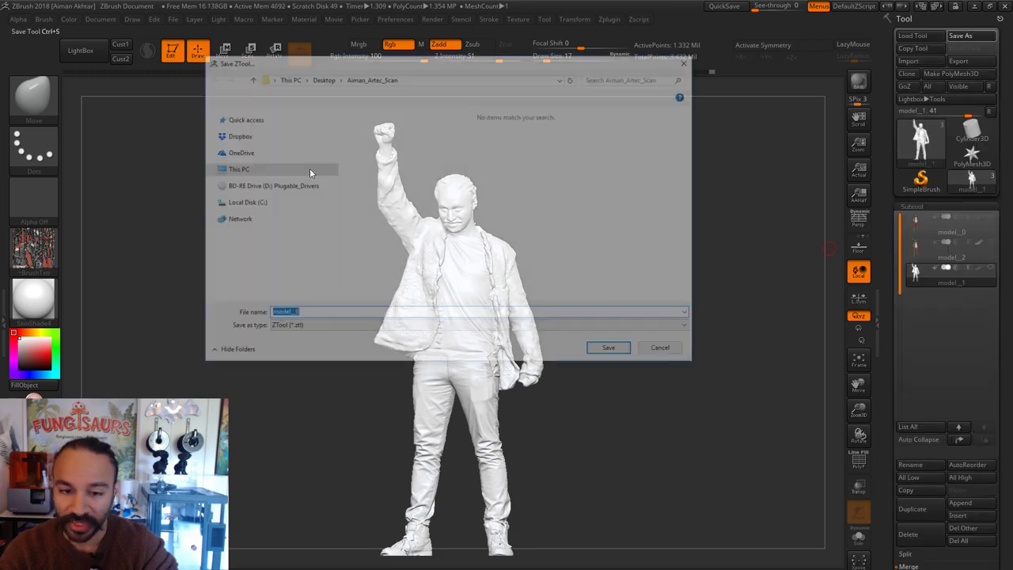
pyautogui.write('Aim')
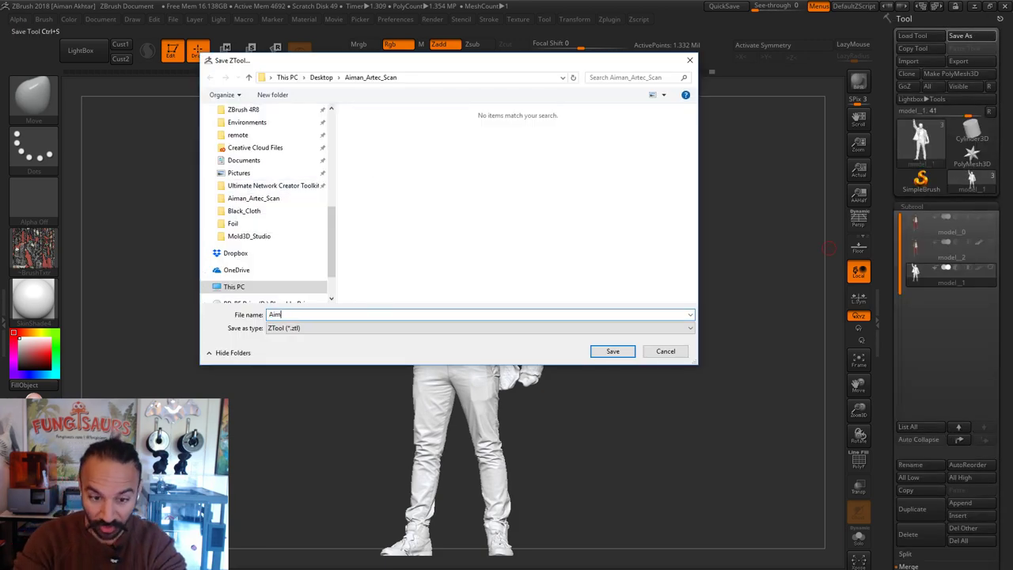
pyautogui.write('an_Artec_Scan1')
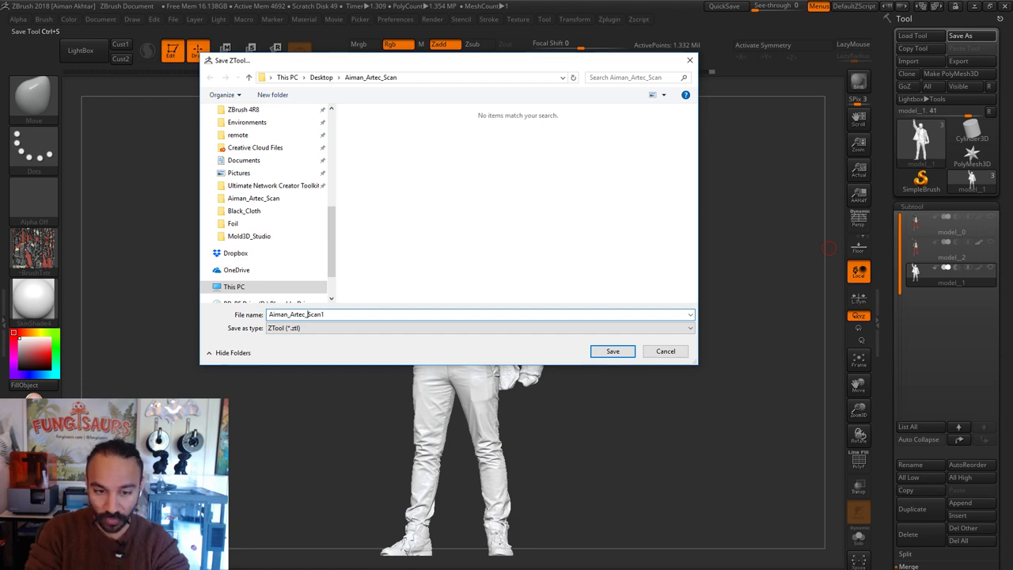
pyautogui.press('Return')
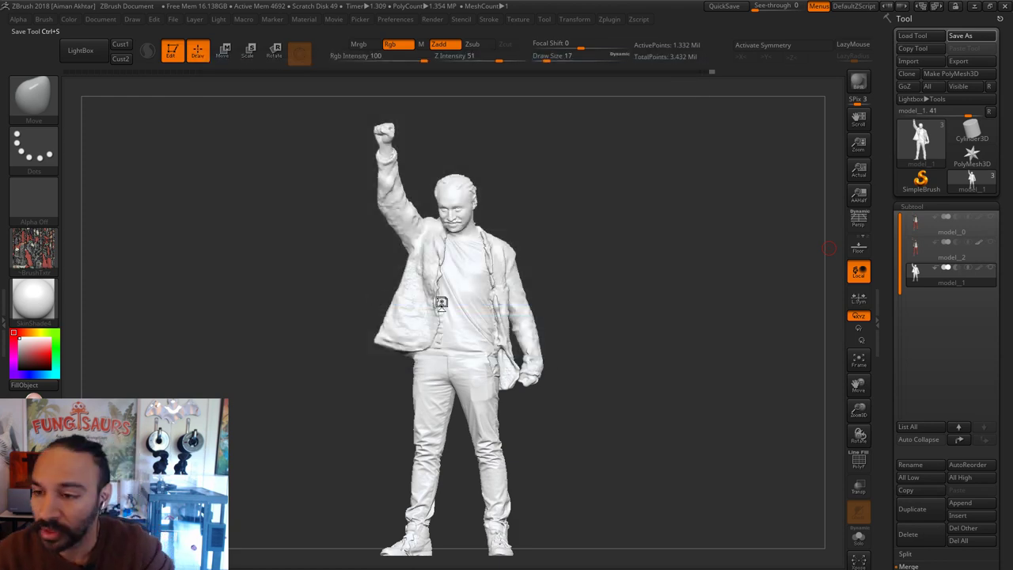
# Step: Switch the current tool to SimpleBrush and clear the canvas of the drawn figure
pyautogui.keyDown('shift'); pyautogui.moveTo(727, 285); pyautogui.dragTo(744, 285); pyautogui.keyUp('shift')
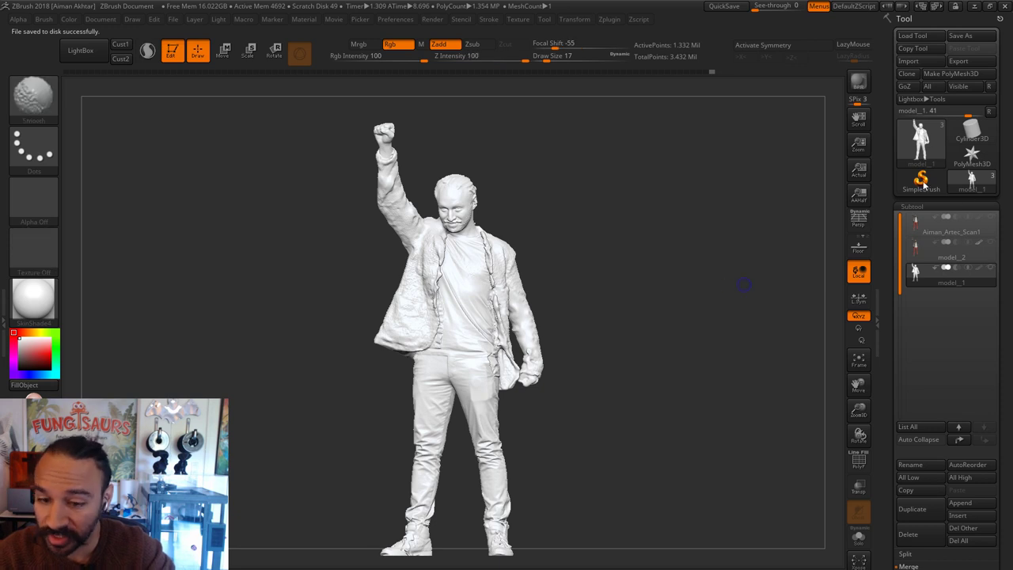
pyautogui.click(927, 188)
pyautogui.click(535, 203)
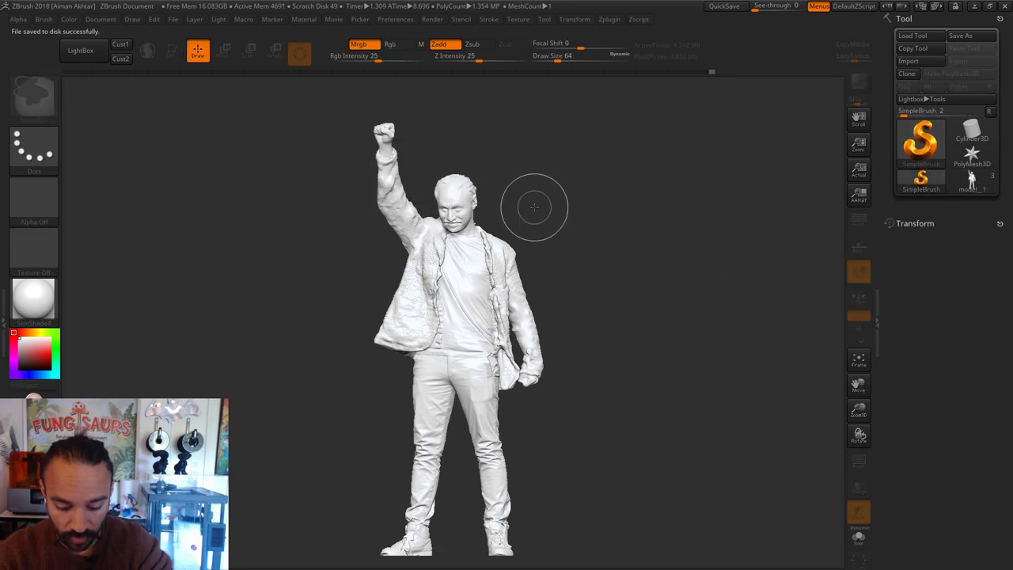
pyautogui.hotkey('ctrl', 'n')
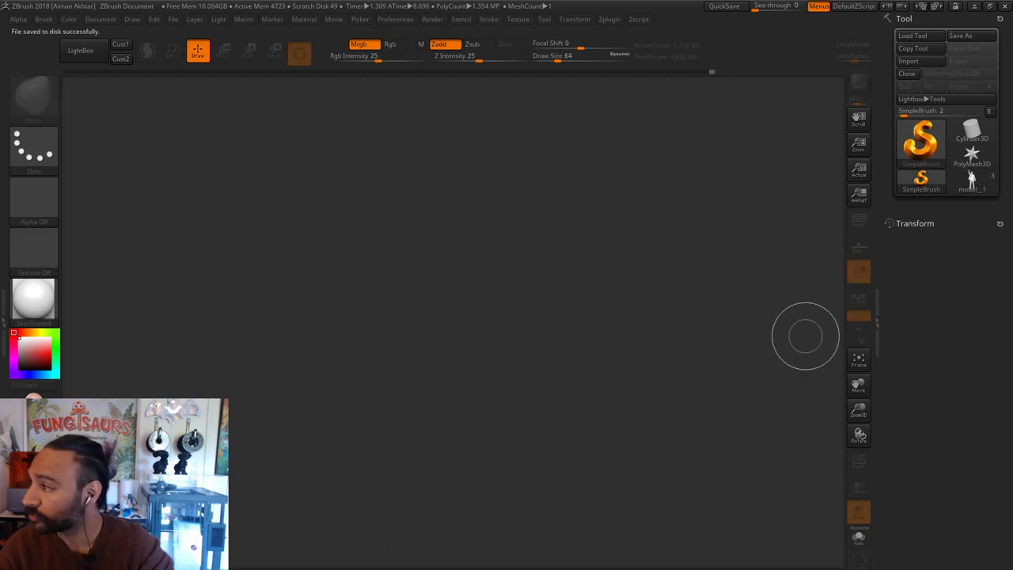
pyautogui.moveTo(205, 55); pyautogui.dragTo(205, 2)
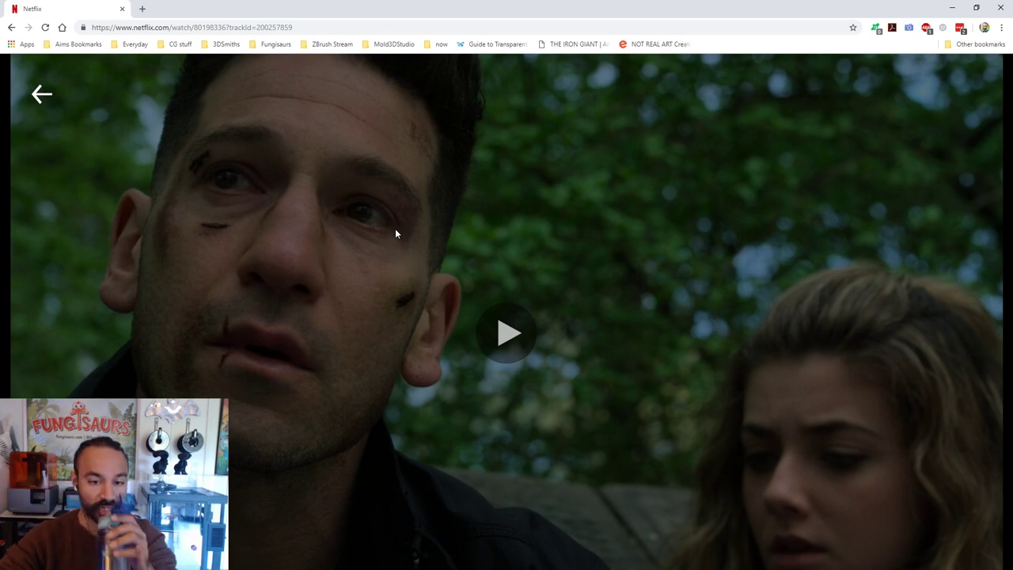
pyautogui.hotkey('alt', 'Tab')
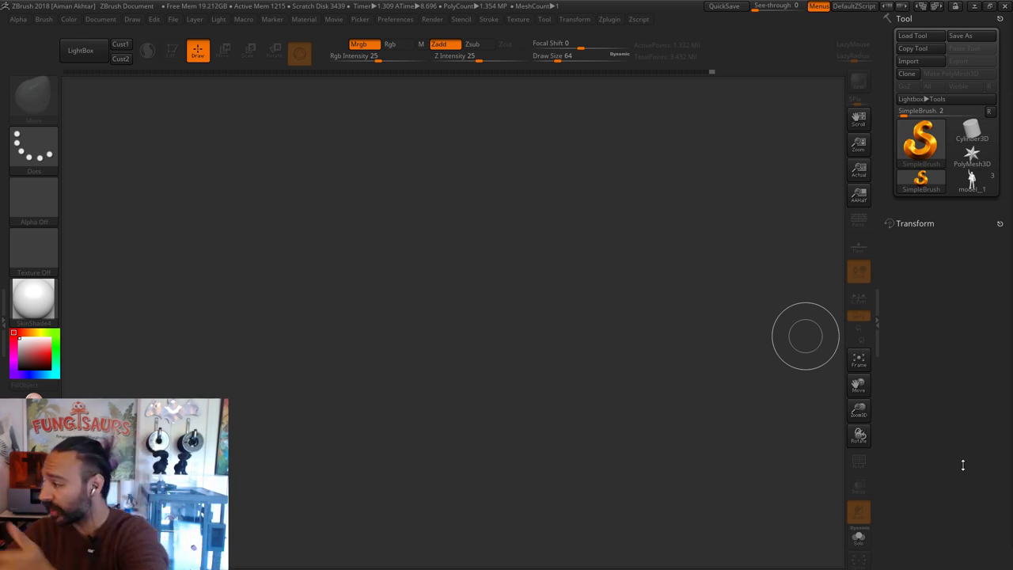
pyautogui.click(920, 143)
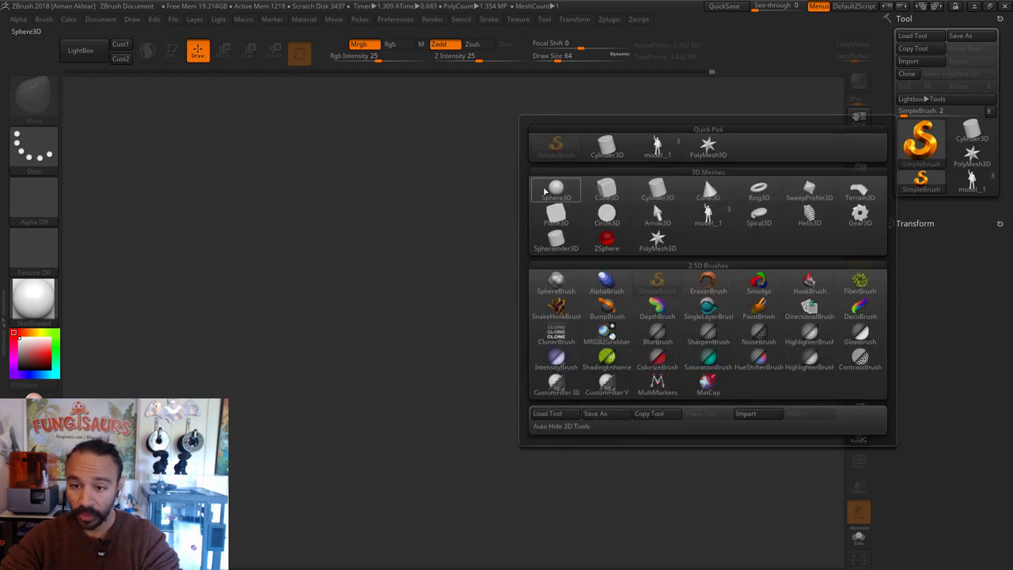
pyautogui.moveTo(622, 221)
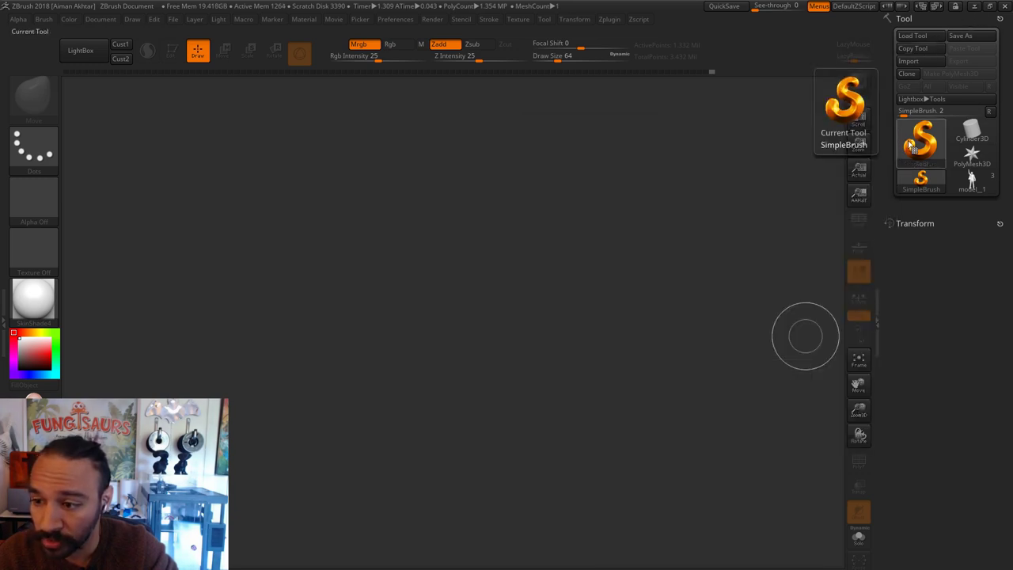
# Step: Switch to File Explorer and open the ZProjects folder inside Character Workshops in Downloads
pyautogui.click(973, 6)
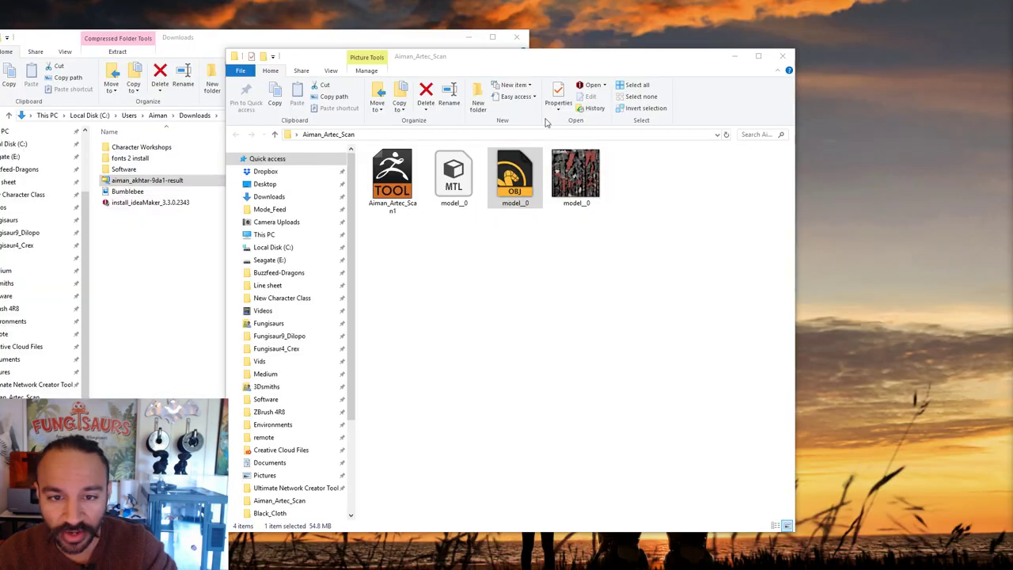
pyautogui.click(533, 193)
pyautogui.click(277, 197)
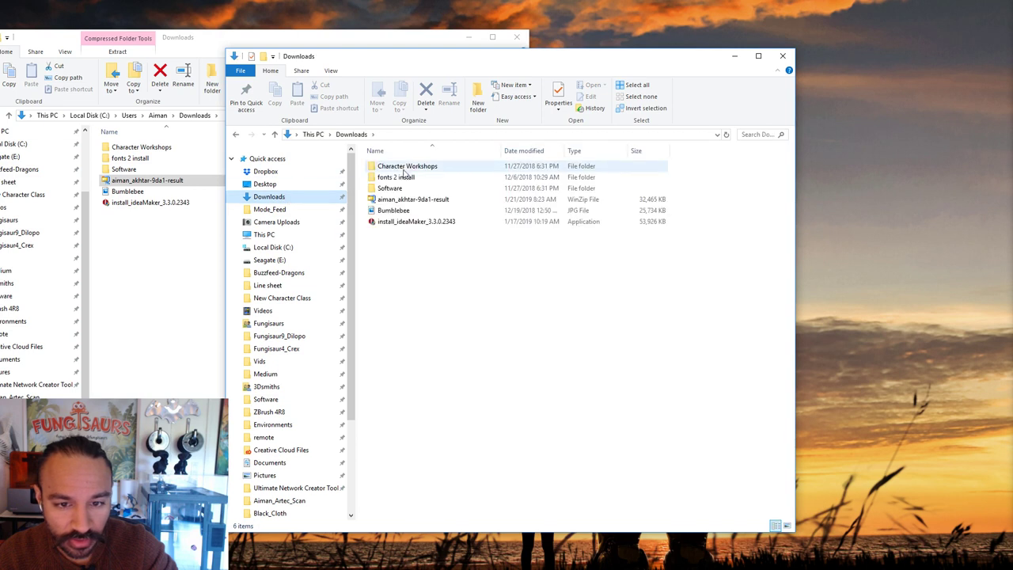
pyautogui.click(406, 170)
pyautogui.doubleClick(406, 168)
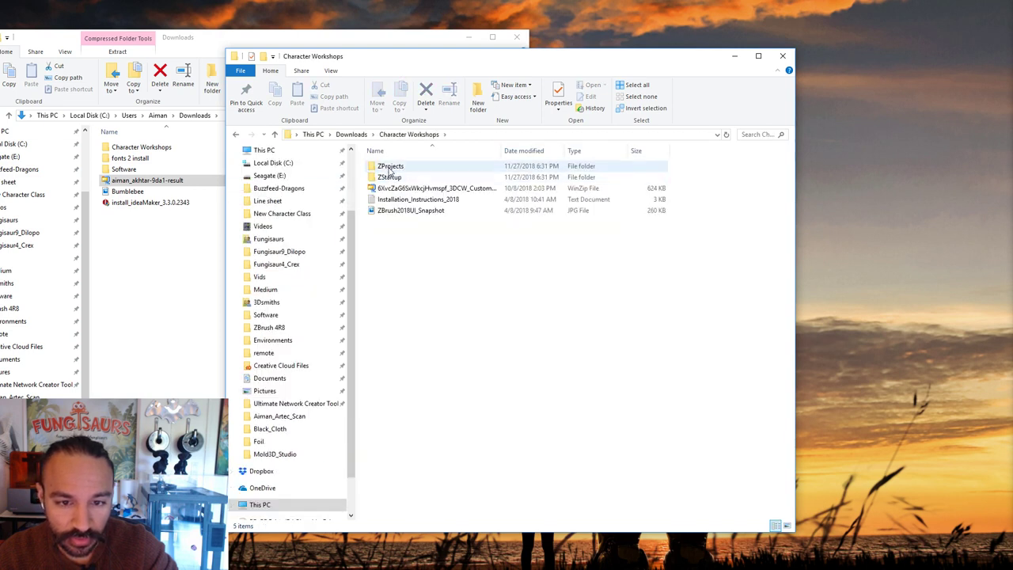
pyautogui.doubleClick(389, 168)
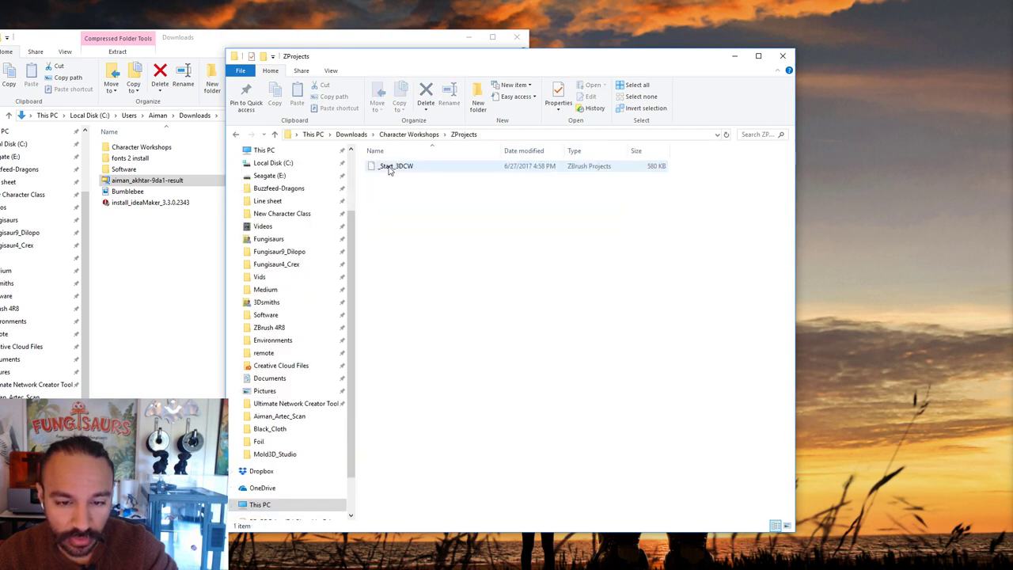
# Step: Check the ZStartup folder, return to ZProjects and try to open the _Start_3DCW project in ZBrush
pyautogui.click(236, 135)
pyautogui.doubleClick(379, 175)
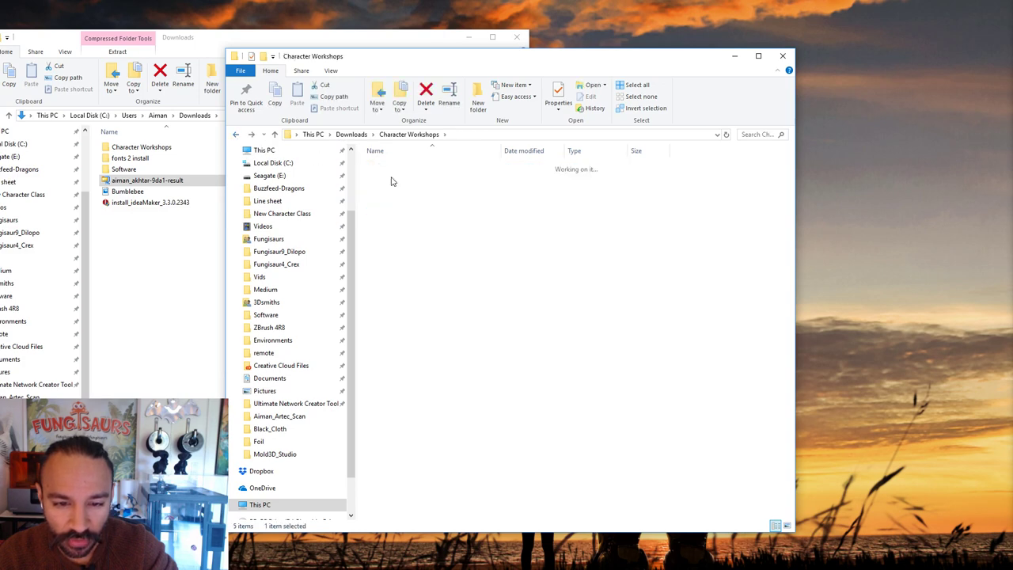
pyautogui.click(236, 134)
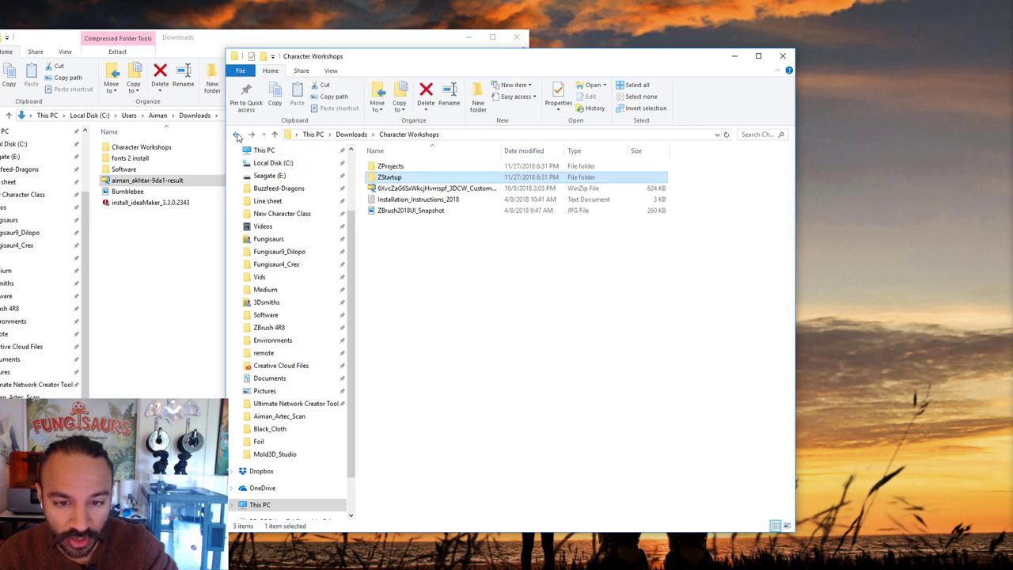
pyautogui.doubleClick(388, 174)
pyautogui.doubleClick(388, 167)
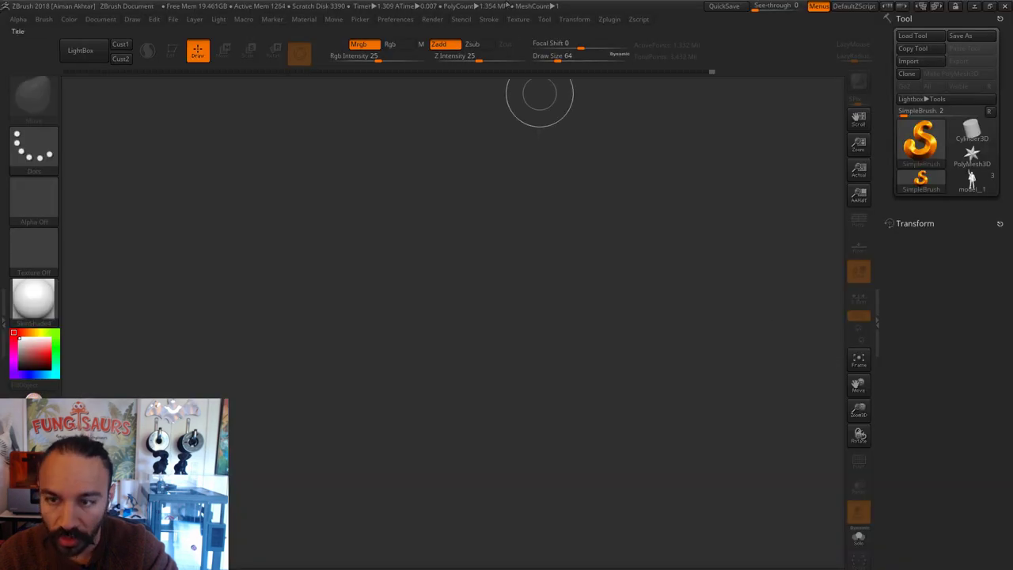
# Step: Return to the ZProjects folder in File Explorer and try opening the _Start_3DCW project again
pyautogui.click(546, 20)
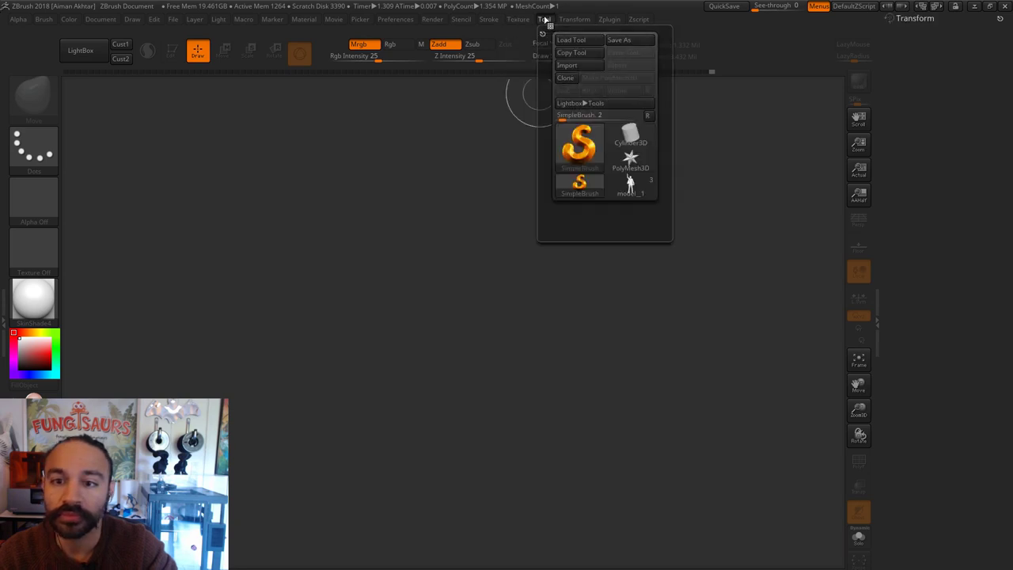
pyautogui.click(543, 34)
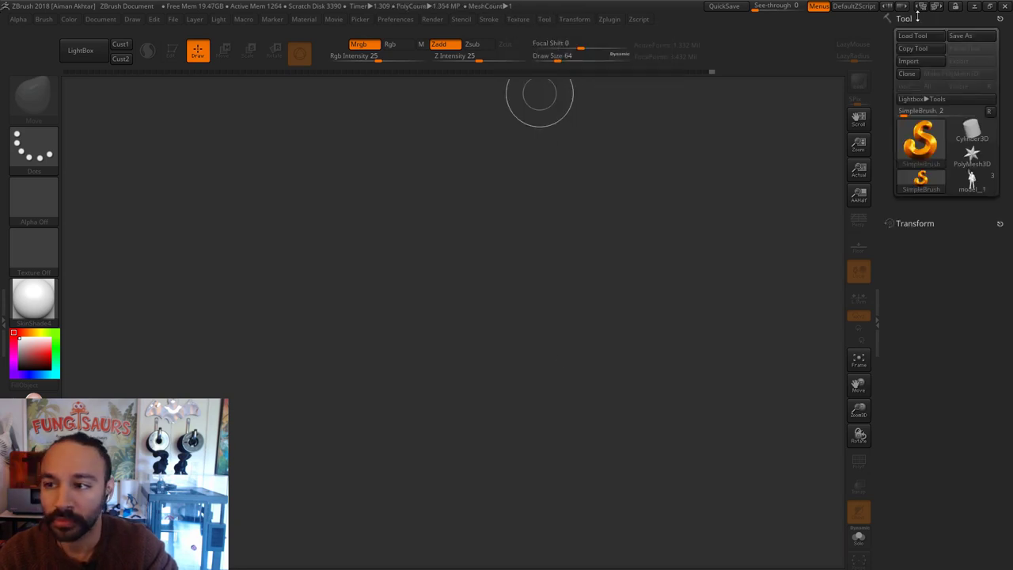
pyautogui.click(975, 7)
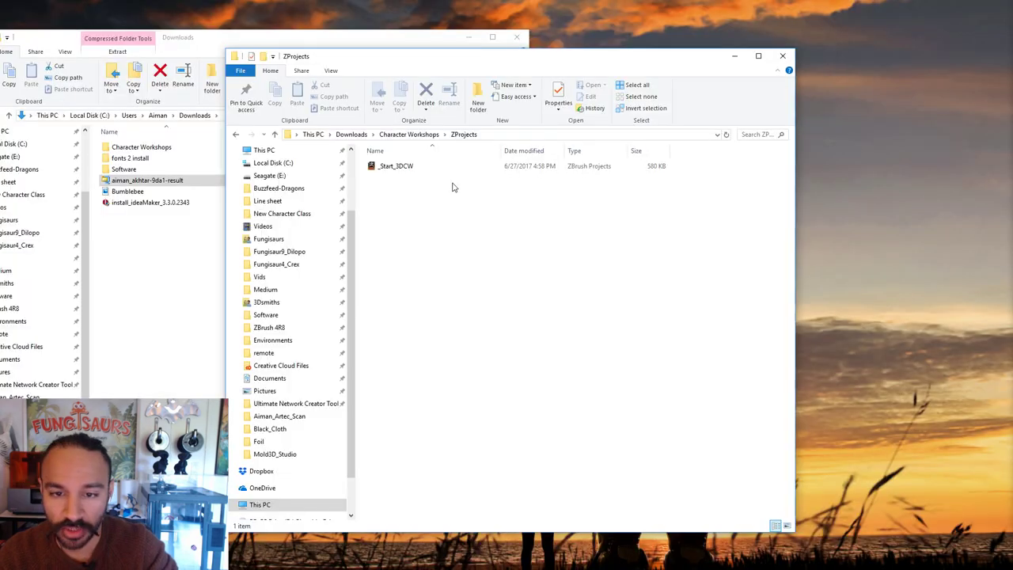
pyautogui.click(390, 169)
pyautogui.doubleClick(390, 166)
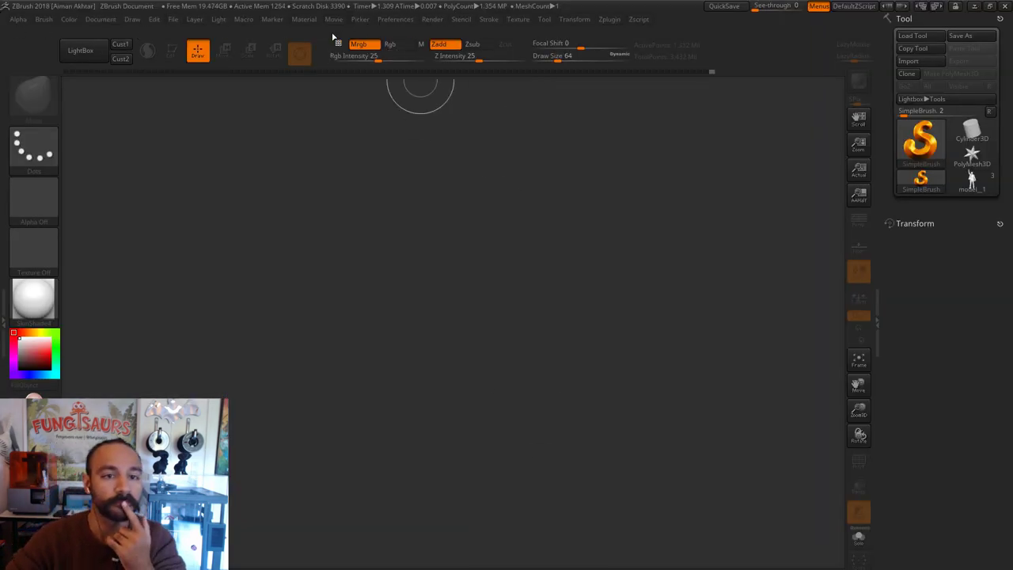
# Step: Start opening an existing ZBrush document, discarding the changes to the current one
pyautogui.click(445, 24)
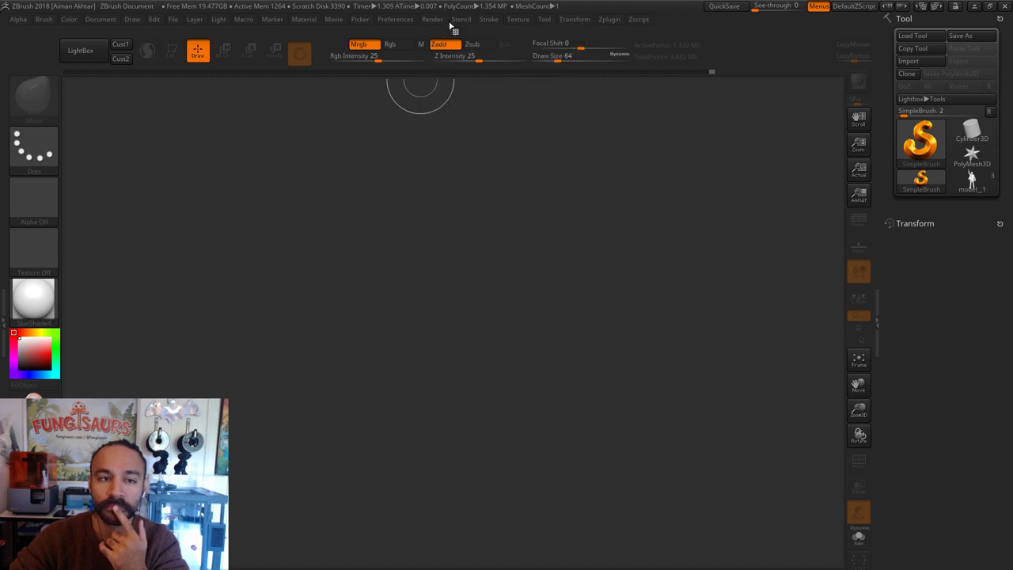
pyautogui.click(103, 20)
pyautogui.click(129, 41)
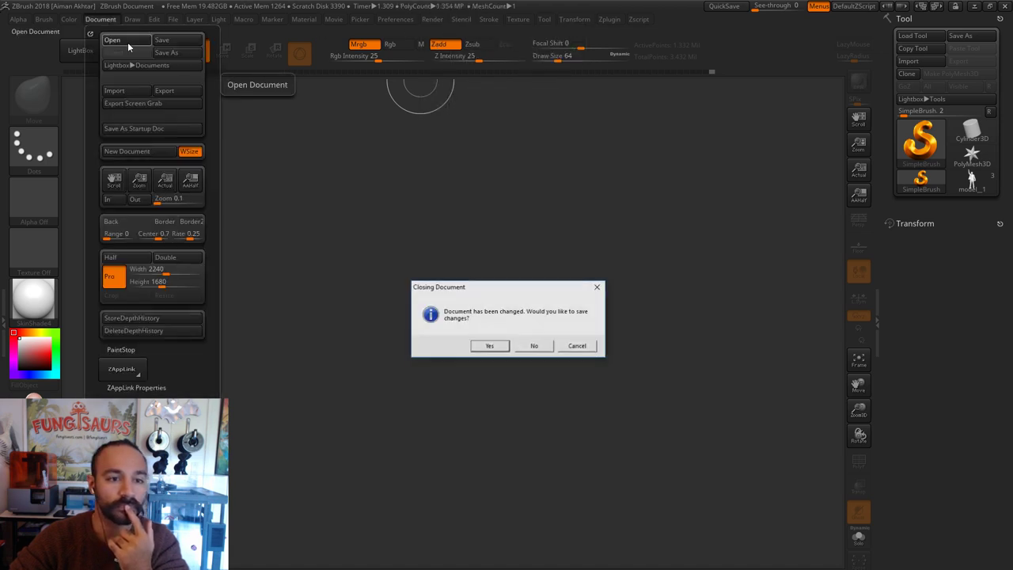
pyautogui.click(537, 348)
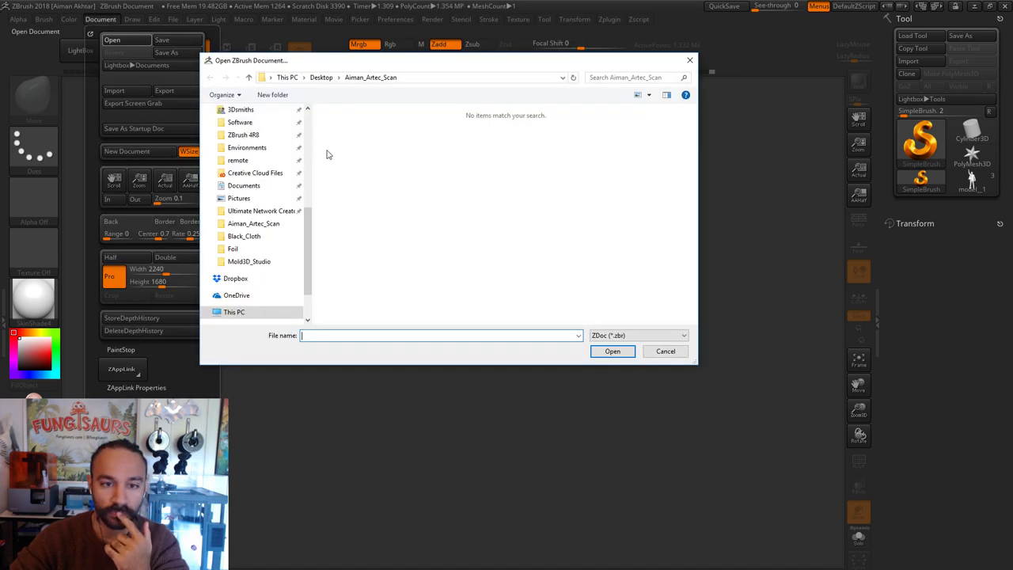
pyautogui.scroll(5, 309, 124)
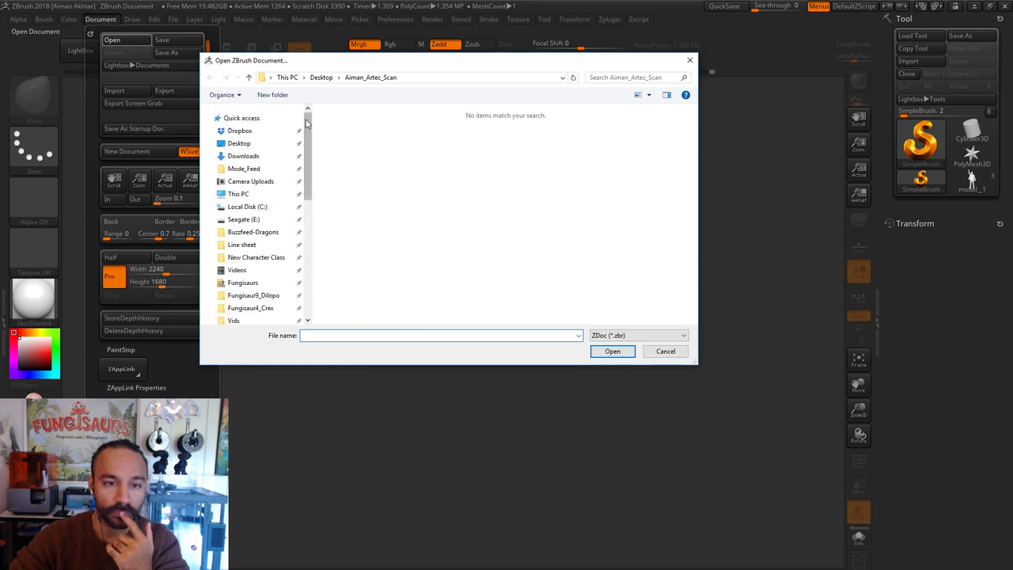
pyautogui.click(244, 156)
pyautogui.doubleClick(356, 126)
pyautogui.doubleClick(382, 116)
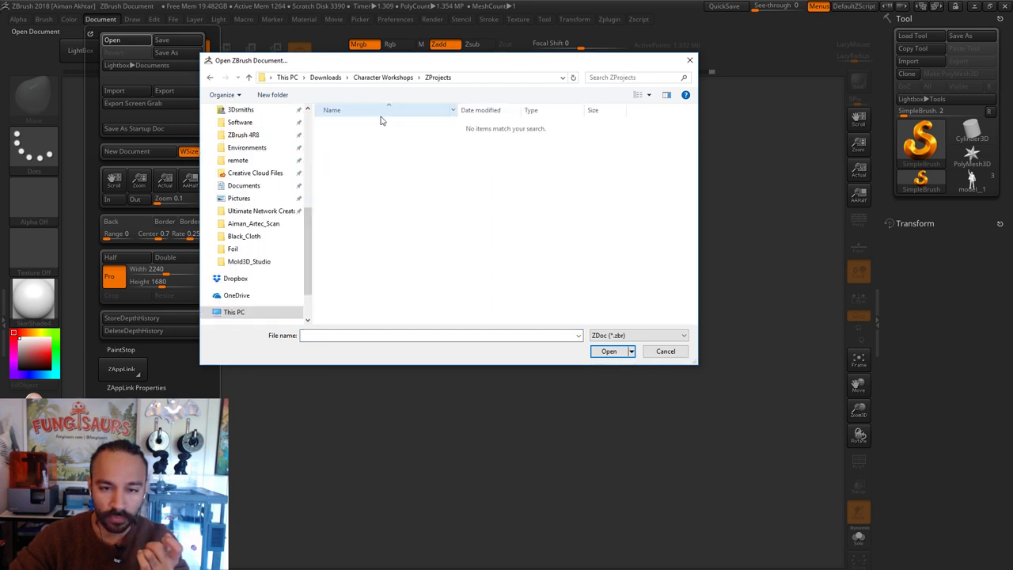
pyautogui.click(667, 351)
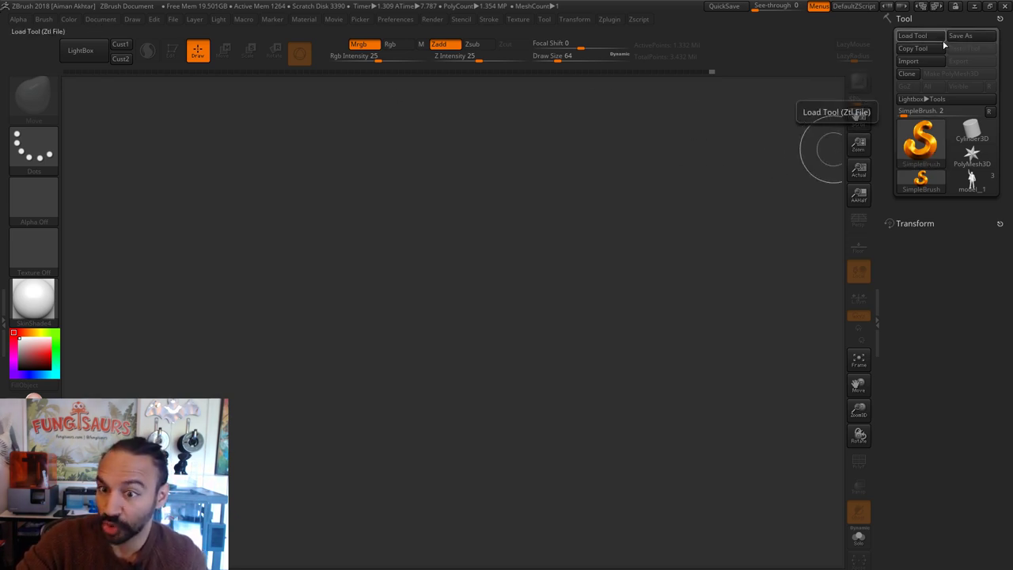
# Step: Open the _Start_3DCW project from Downloads > Character Workshops > ZProjects without saving changes to the current project
pyautogui.click(111, 19)
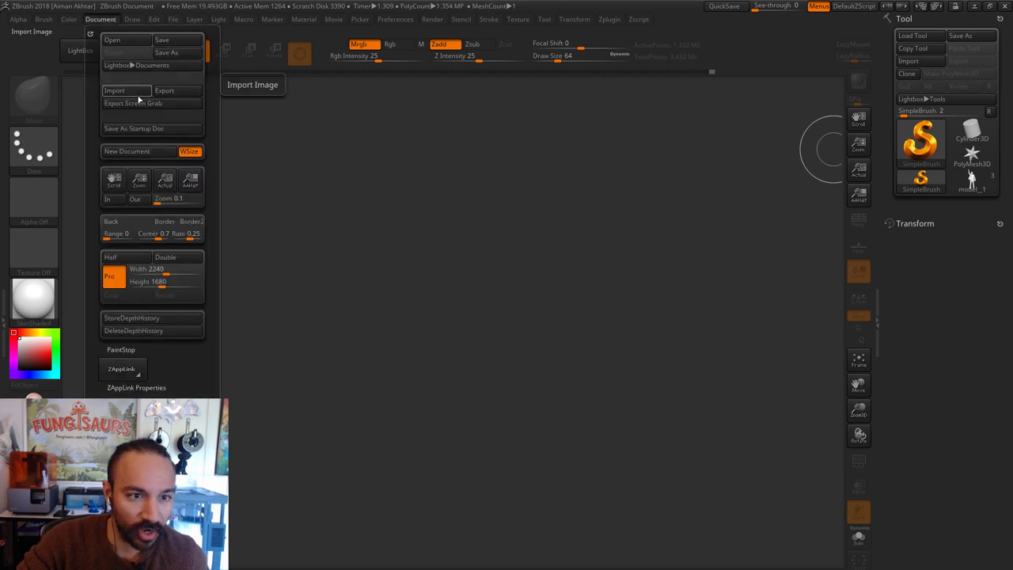
pyautogui.click(170, 19)
pyautogui.click(195, 40)
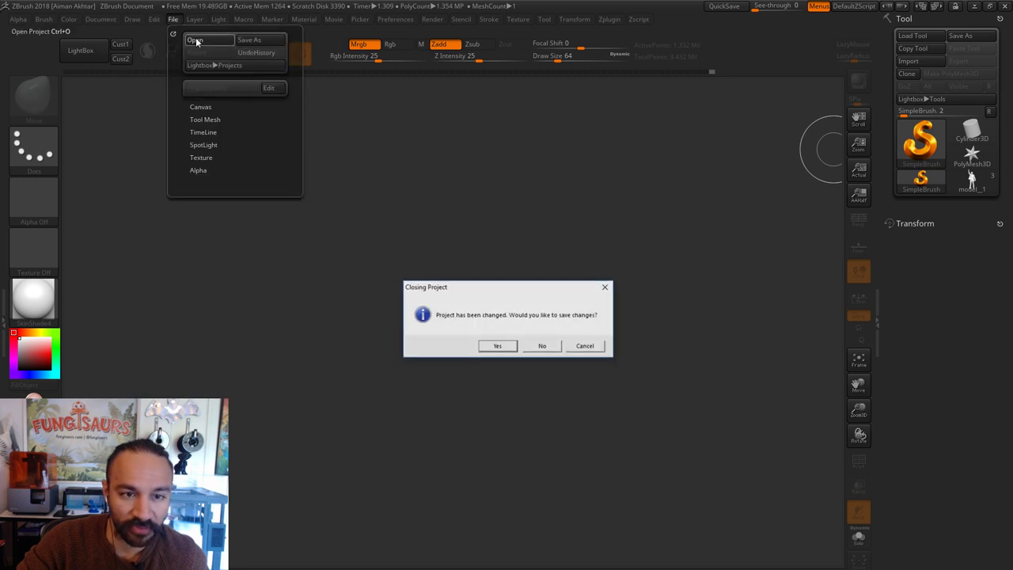
pyautogui.click(540, 346)
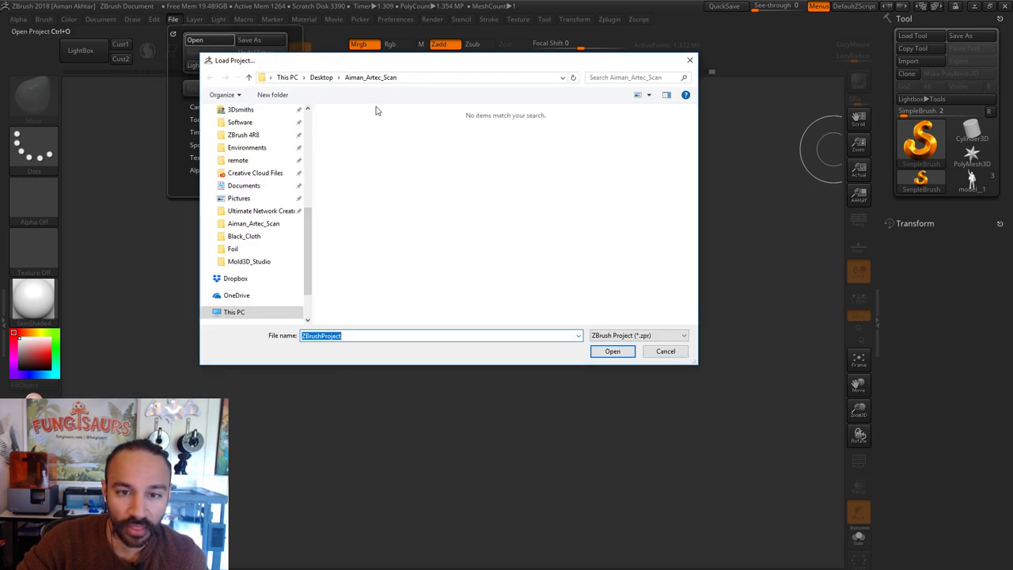
pyautogui.scroll(5, 306, 119)
pyautogui.click(247, 156)
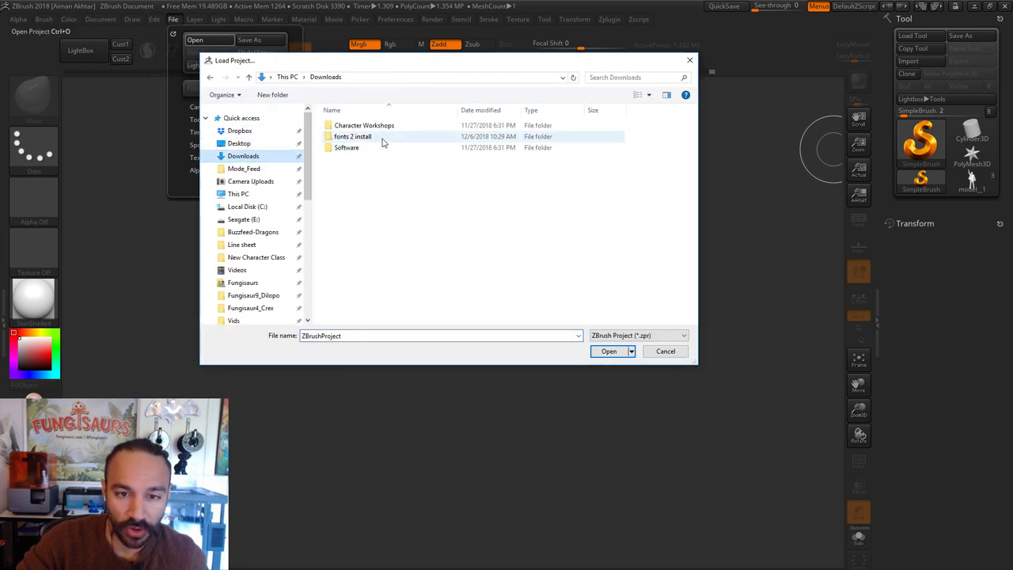
pyautogui.doubleClick(367, 129)
pyautogui.doubleClick(430, 130)
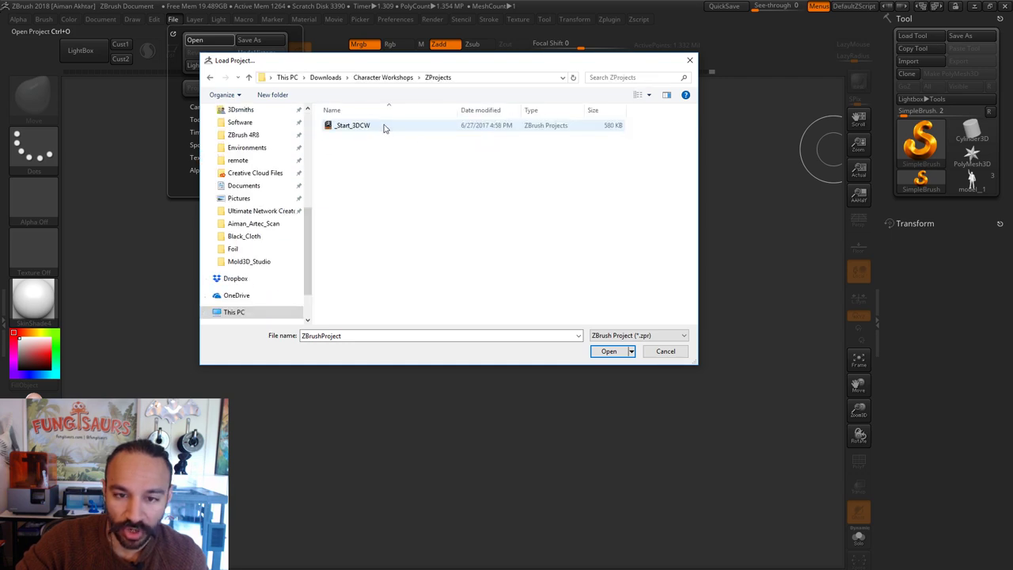
pyautogui.click(384, 127)
pyautogui.click(609, 353)
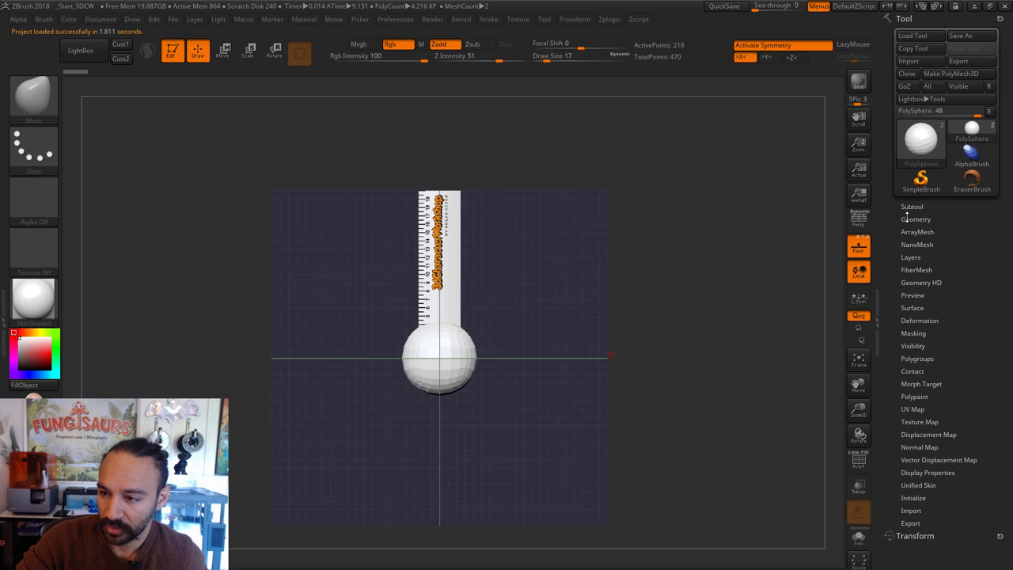
# Step: Show the project's subtools and examine the ruler and sphere from several angles
pyautogui.click(913, 207)
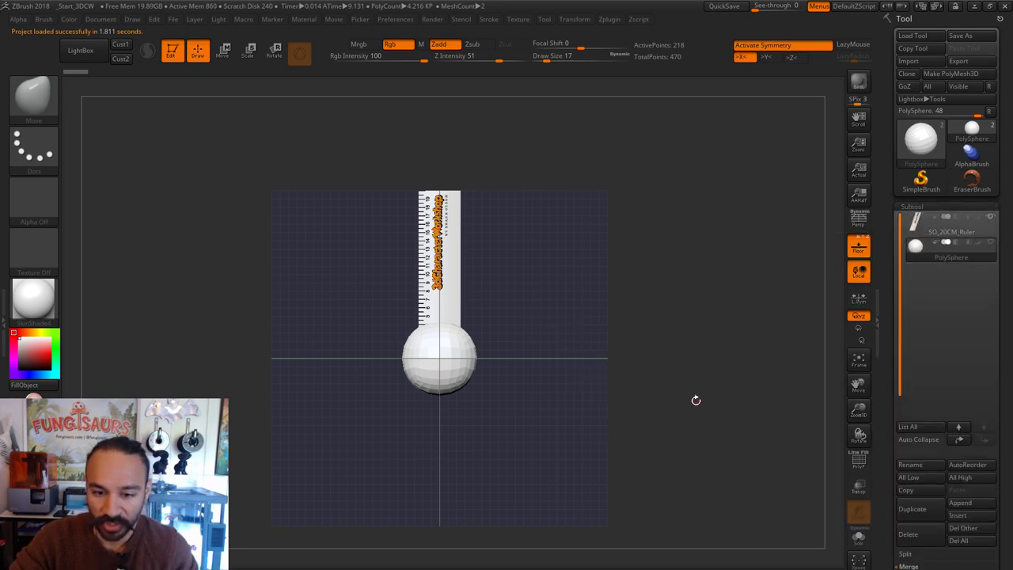
pyautogui.moveTo(696, 401); pyautogui.dragTo(547, 342)
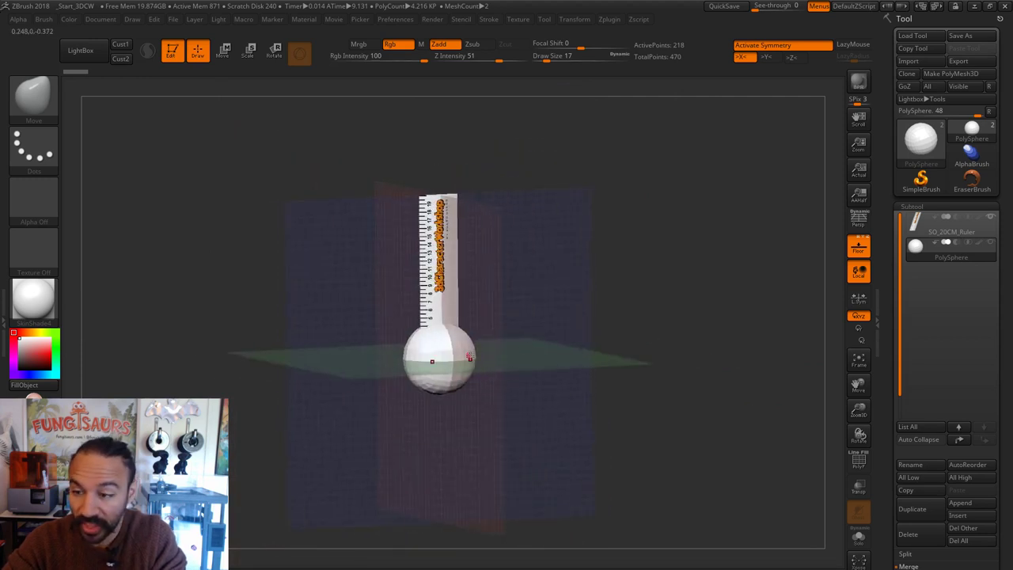
pyautogui.keyDown('shift'); pyautogui.moveTo(785, 340); pyautogui.dragTo(752, 339); pyautogui.keyUp('shift')
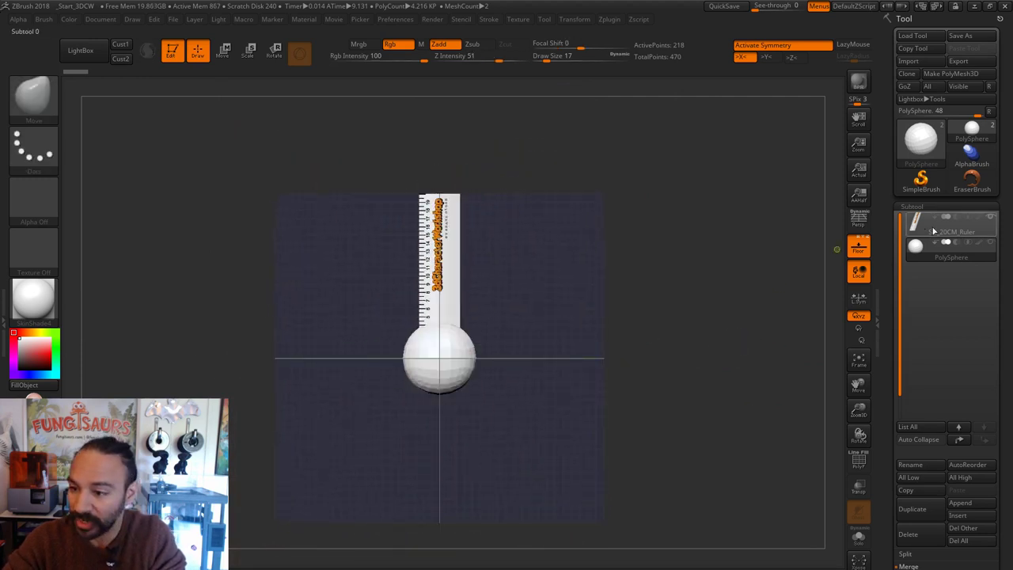
# Step: Clear the canvas and open the DemoHead.ZPR sample project without saving changes to the current one
pyautogui.click(921, 178)
pyautogui.hotkey('ctrl', 'n')
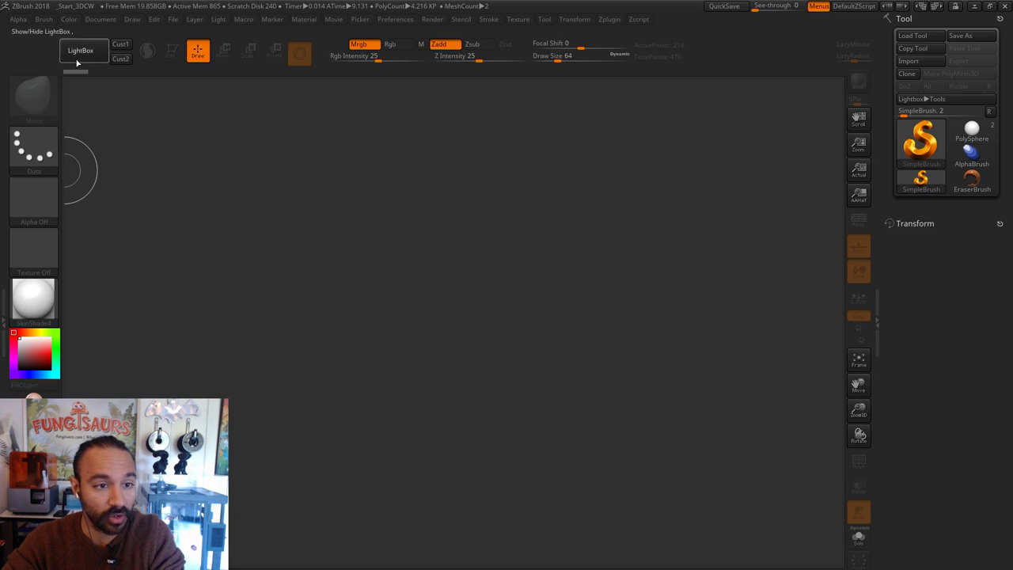
pyautogui.click(77, 59)
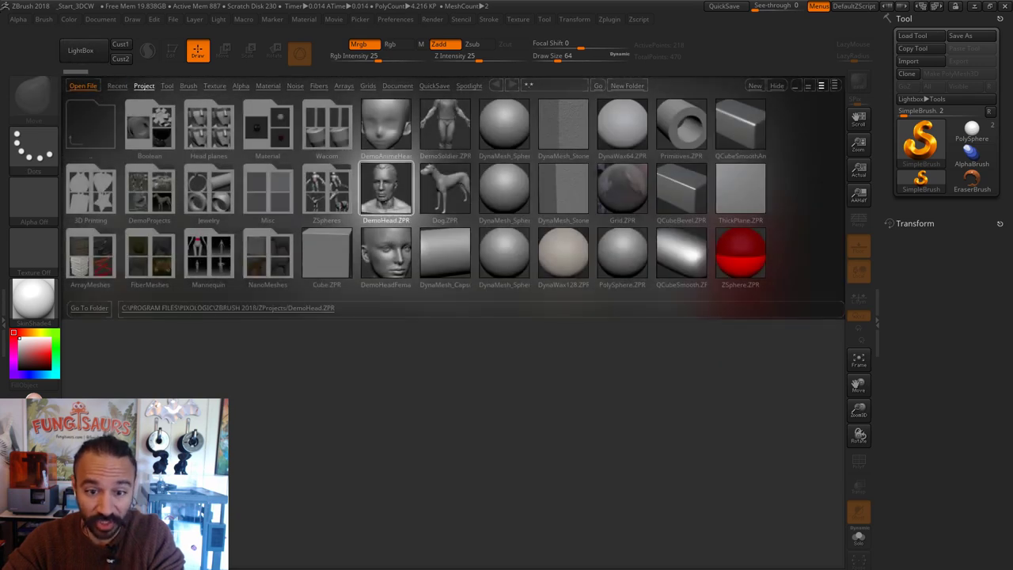
pyautogui.doubleClick(392, 207)
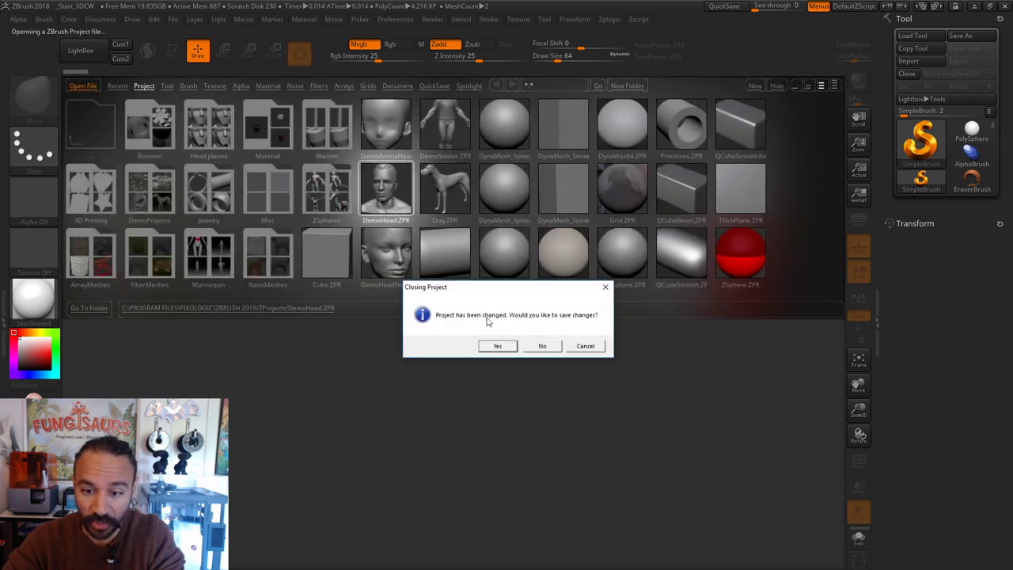
pyautogui.click(551, 349)
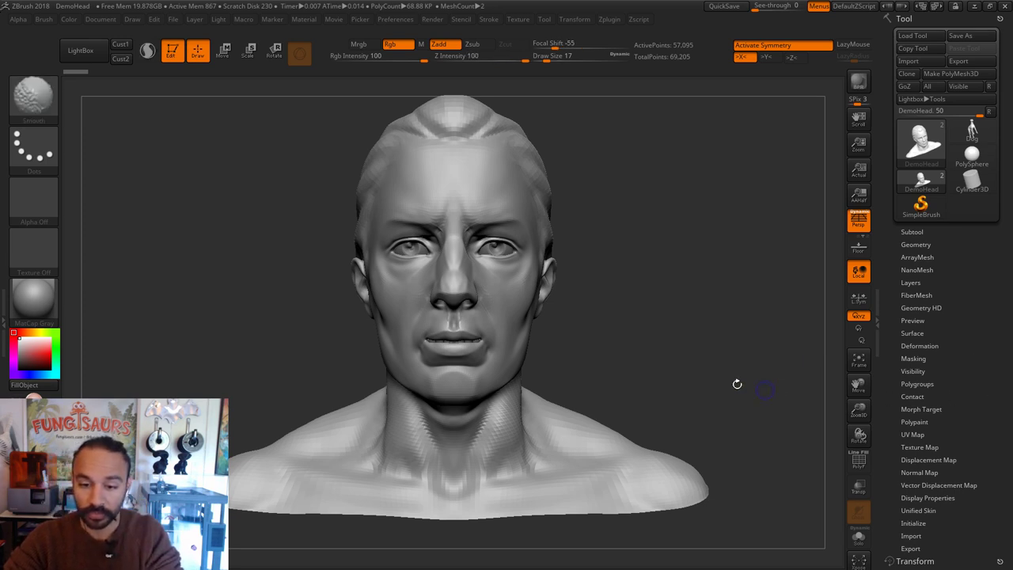
# Step: Duplicate the DemoHead subtool, hide the original and make the duplicate the active subtool
pyautogui.keyDown('alt'); pyautogui.moveTo(698, 373); pyautogui.dragTo(688, 389); pyautogui.keyUp('alt')
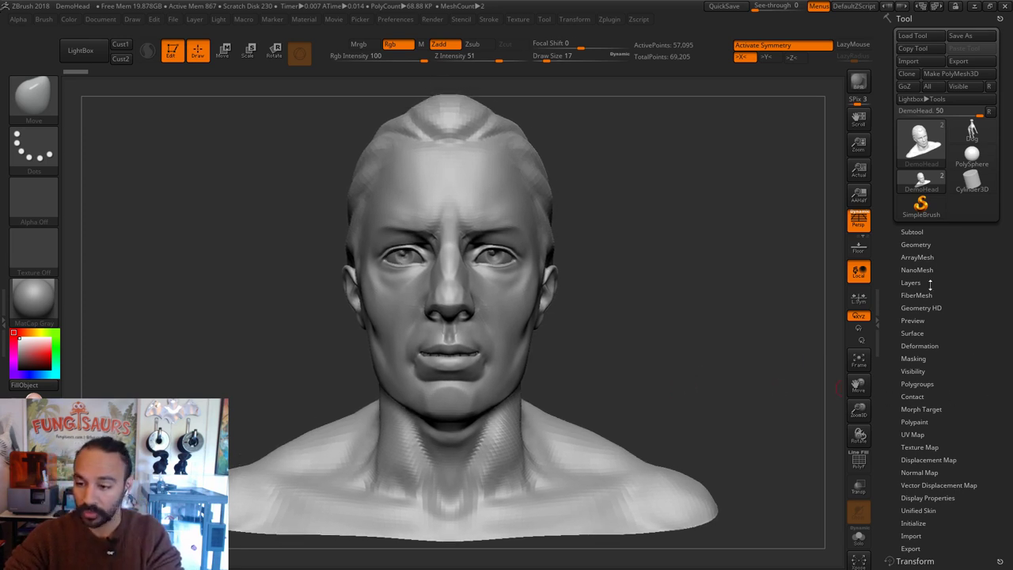
pyautogui.click(918, 231)
pyautogui.click(911, 535)
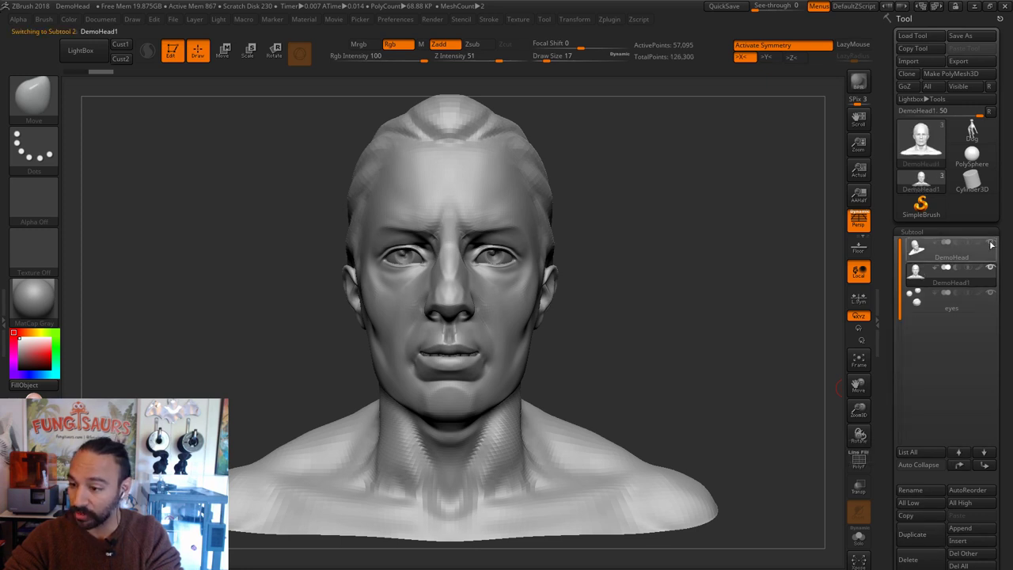
pyautogui.moveTo(634, 332); pyautogui.dragTo(605, 362)
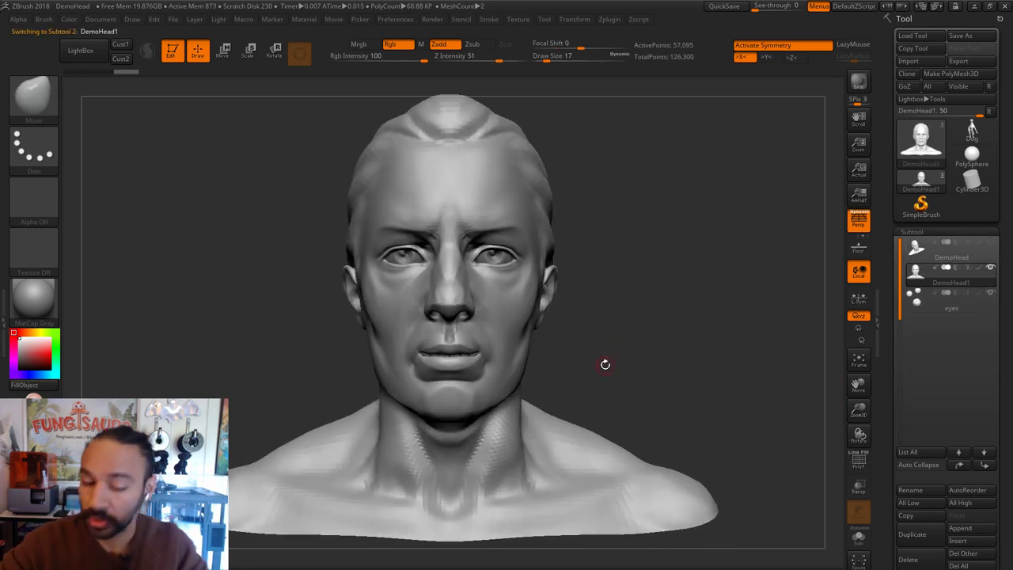
# Step: Reshape the inner parts of the upper eyelids with the Move brush at a draw size of about 22
pyautogui.press('s')
pyautogui.moveTo(459, 257)
pyautogui.mouseDown()
pyautogui.moveTo(469, 256)
pyautogui.moveTo(457, 245)
pyautogui.moveTo(476, 208)
pyautogui.moveTo(504, 201)
pyautogui.moveTo(519, 237)
pyautogui.moveTo(503, 250)
pyautogui.mouseUp()
pyautogui.press('s')
pyautogui.press('s')
pyautogui.press('s')
pyautogui.press('s')
pyautogui.keyDown('alt'); pyautogui.moveTo(638, 236); pyautogui.dragTo(649, 277); pyautogui.keyUp('alt')
pyautogui.press('s')
pyautogui.moveTo(447, 286)
pyautogui.mouseDown()
pyautogui.moveTo(452, 277)
pyautogui.moveTo(444, 282)
pyautogui.mouseUp()
pyautogui.press('s')
pyautogui.press('s')
pyautogui.moveTo(444, 278); pyautogui.dragTo(447, 276)
pyautogui.press('s')
pyautogui.click(446, 278)
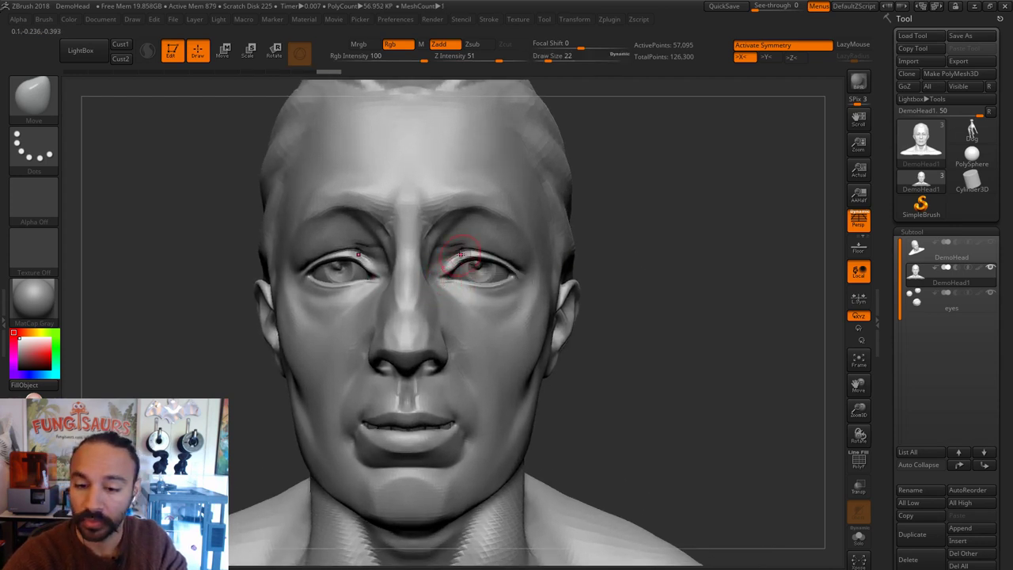
# Step: Adjust the inner eye sockets and the brows above the eyes with the Move brush at draw sizes 25 and 27
pyautogui.press('shift')
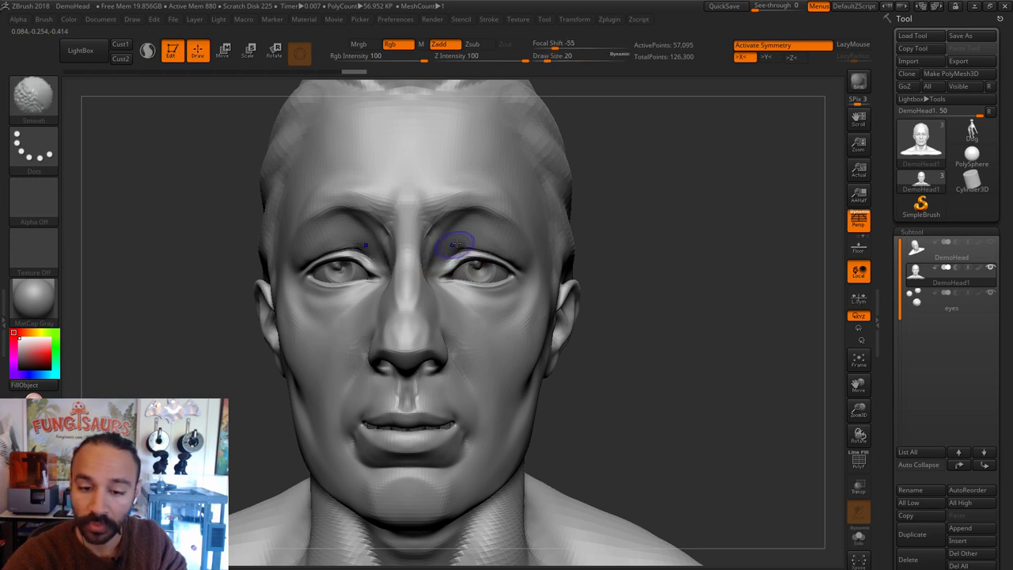
pyautogui.press('s')
pyautogui.click(445, 241)
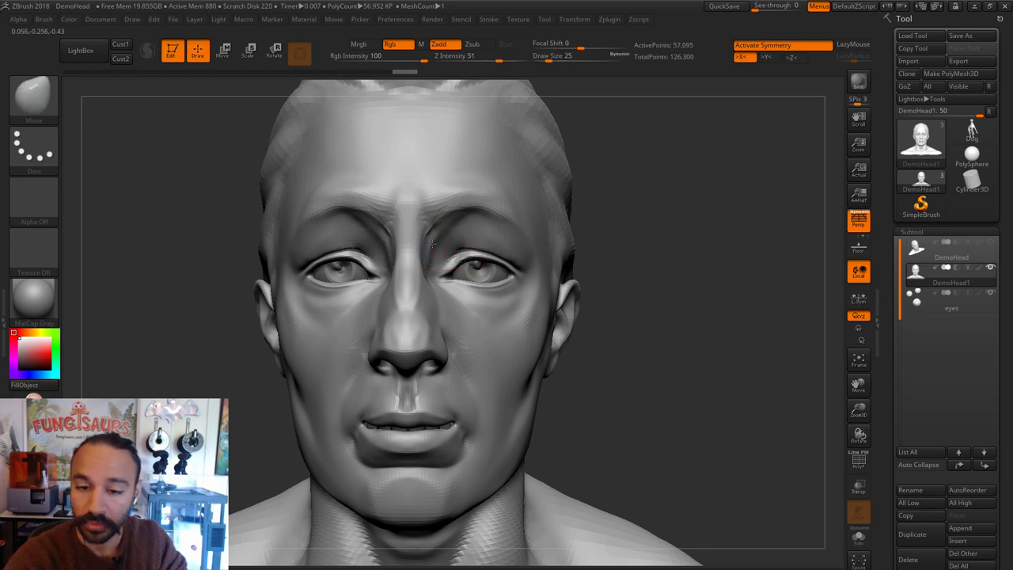
pyautogui.press('s')
pyautogui.click(481, 210)
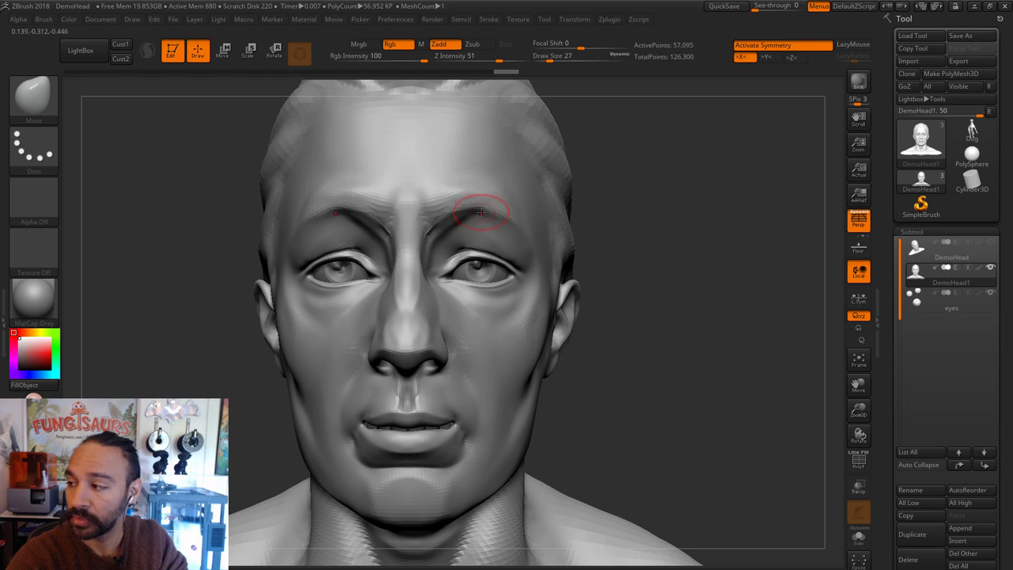
pyautogui.moveTo(478, 211); pyautogui.dragTo(485, 215)
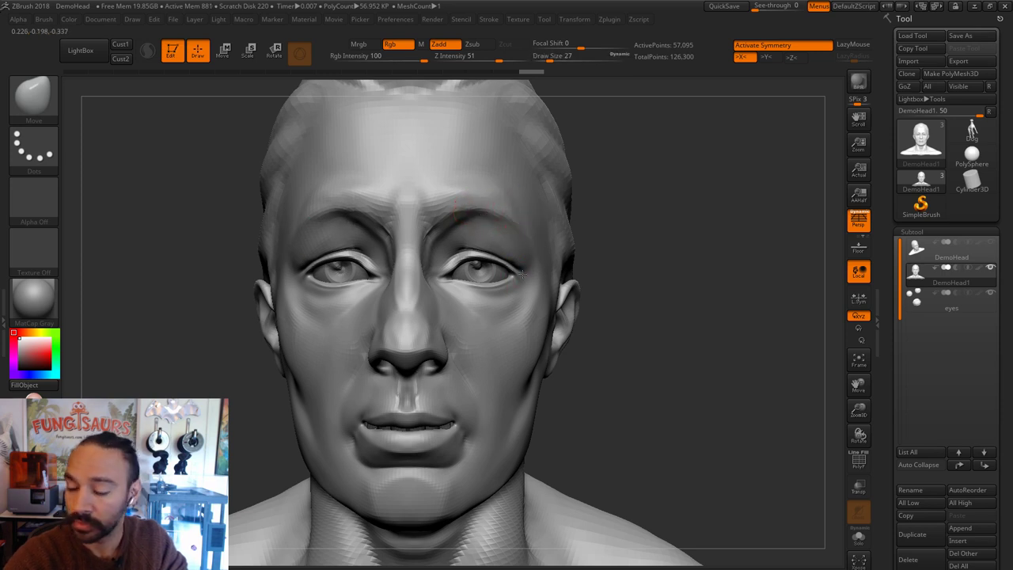
pyautogui.press('b')
pyautogui.press('i')
pyautogui.press('n')
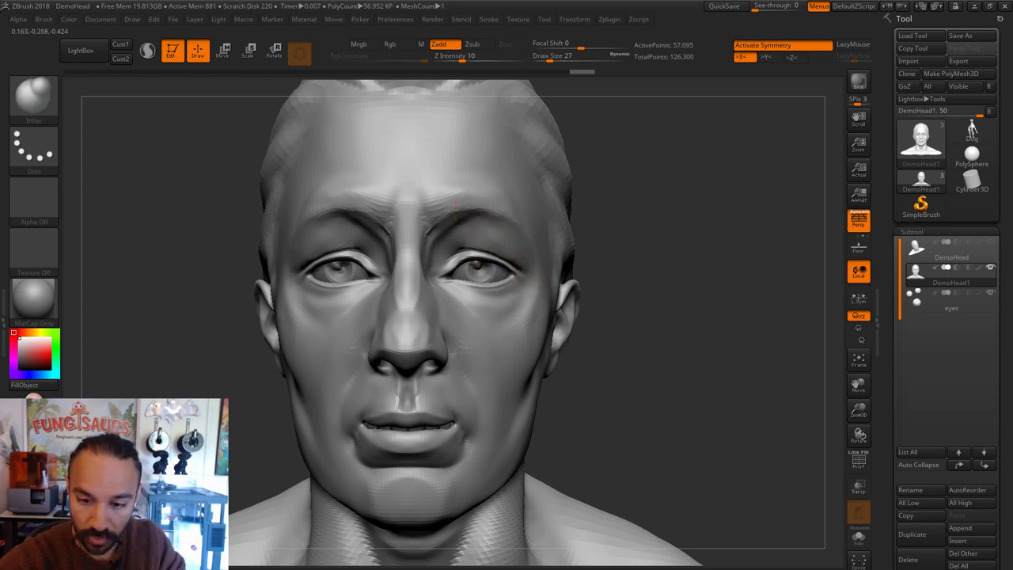
pyautogui.press('b')
pyautogui.press('m')
pyautogui.press('v')
# Step: Nudge the outer corners of the eyes inward with the Move brush
pyautogui.moveTo(535, 270); pyautogui.dragTo(524, 269)
pyautogui.press('s')
pyautogui.click(530, 269)
# Step: Pull the brow ridge forward in profile with the Move brush at draw sizes 74 and 44
pyautogui.moveTo(697, 226); pyautogui.dragTo(465, 214)
pyautogui.press('s')
pyautogui.press('s')
pyautogui.moveTo(507, 204)
pyautogui.mouseDown(button='right')
pyautogui.moveTo(493, 204)
pyautogui.moveTo(524, 207)
pyautogui.mouseUp(button='right')
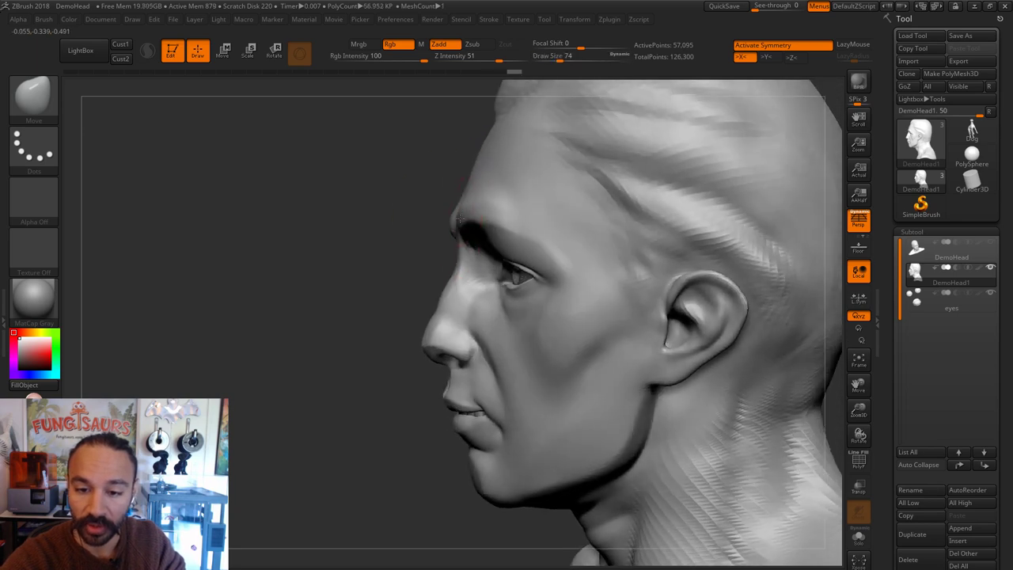
pyautogui.moveTo(459, 221); pyautogui.dragTo(448, 219)
pyautogui.moveTo(464, 199)
pyautogui.mouseDown(button='right')
pyautogui.moveTo(507, 212)
pyautogui.moveTo(480, 224)
pyautogui.mouseUp(button='right')
pyautogui.press('s')
pyautogui.moveTo(441, 235); pyautogui.dragTo(433, 232)
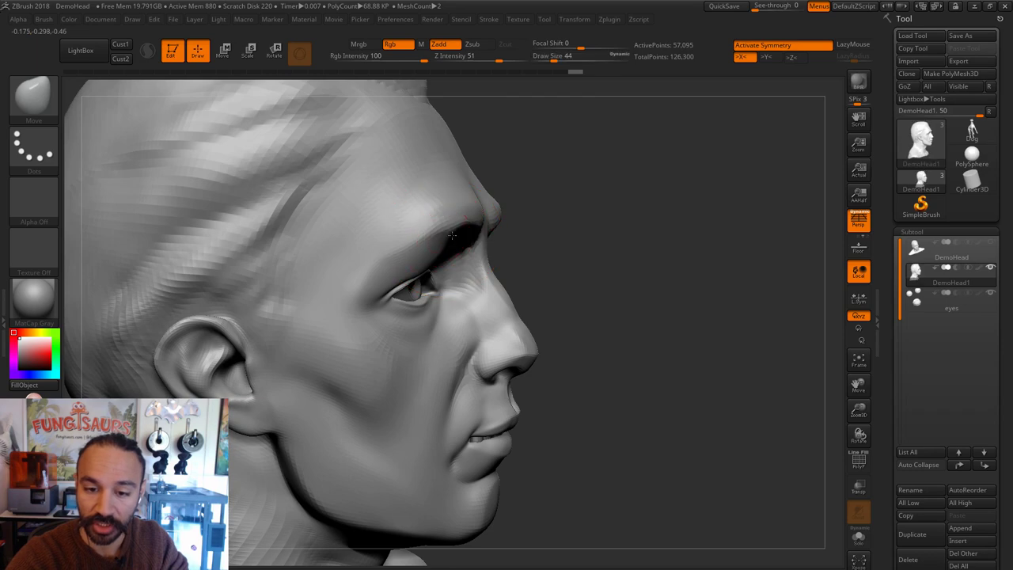
# Step: Adjust the outer edges of the nostrils from the front with the Move brush at draw size 25
pyautogui.moveTo(456, 214); pyautogui.dragTo(523, 233, button='right')
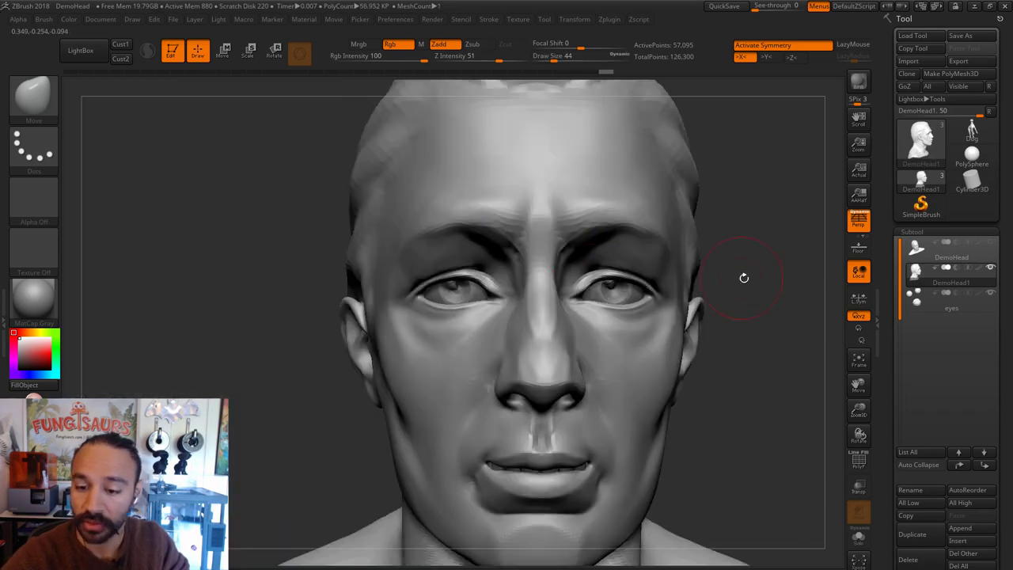
pyautogui.moveTo(744, 277); pyautogui.dragTo(650, 247, button='right')
pyautogui.press('s')
pyautogui.moveTo(527, 298); pyautogui.dragTo(521, 300)
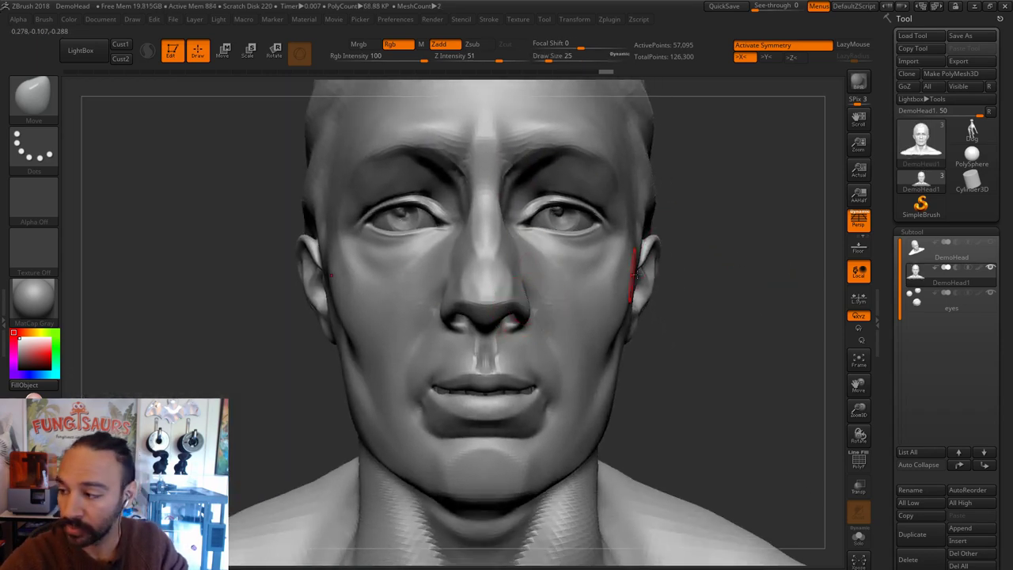
# Step: Puff up the nostril wings with the Inflate brush at draw size 25
pyautogui.moveTo(674, 277); pyautogui.dragTo(760, 281)
pyautogui.press('b')
pyautogui.press('i')
pyautogui.press('n')
pyautogui.moveTo(461, 319); pyautogui.dragTo(456, 311)
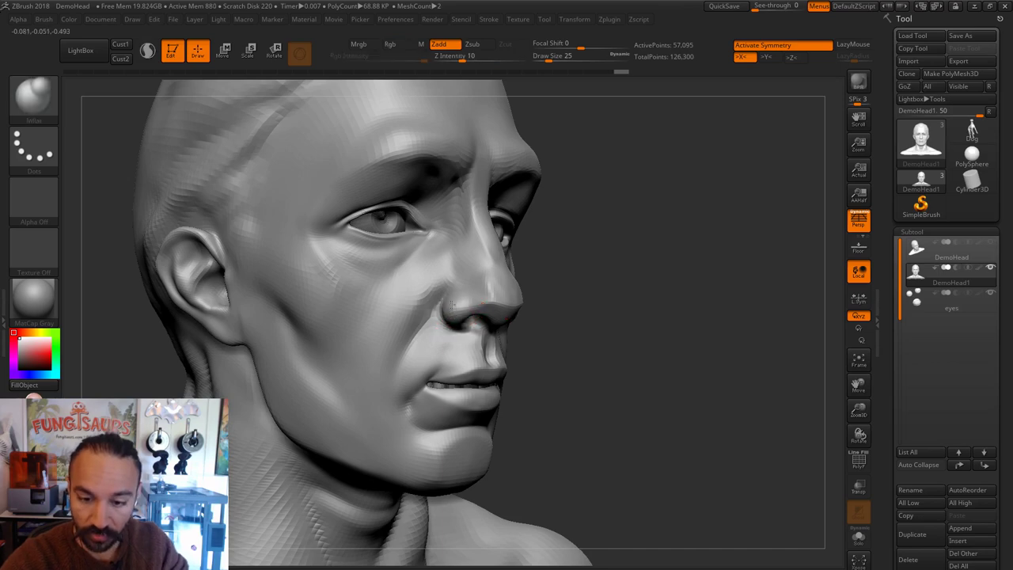
pyautogui.moveTo(596, 277); pyautogui.dragTo(510, 274)
pyautogui.moveTo(727, 281)
pyautogui.mouseDown()
pyautogui.moveTo(676, 239)
pyautogui.moveTo(660, 240)
pyautogui.mouseUp()
# Step: Reshape the earlobes and the outer edges of the ears with the Move brush at draw sizes 25 and 37
pyautogui.press('b')
pyautogui.press('m')
pyautogui.press('v')
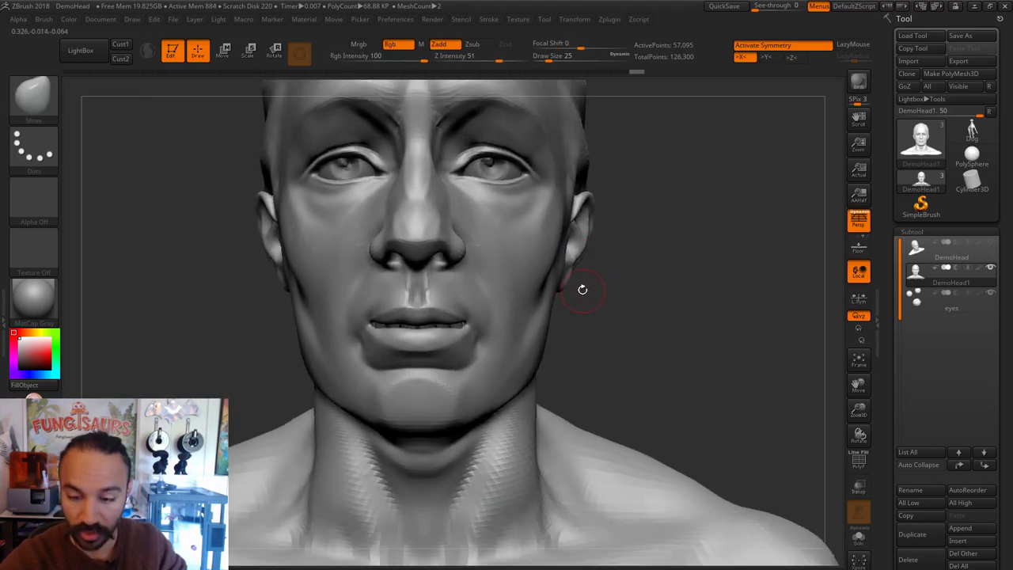
pyautogui.moveTo(582, 289); pyautogui.dragTo(572, 285)
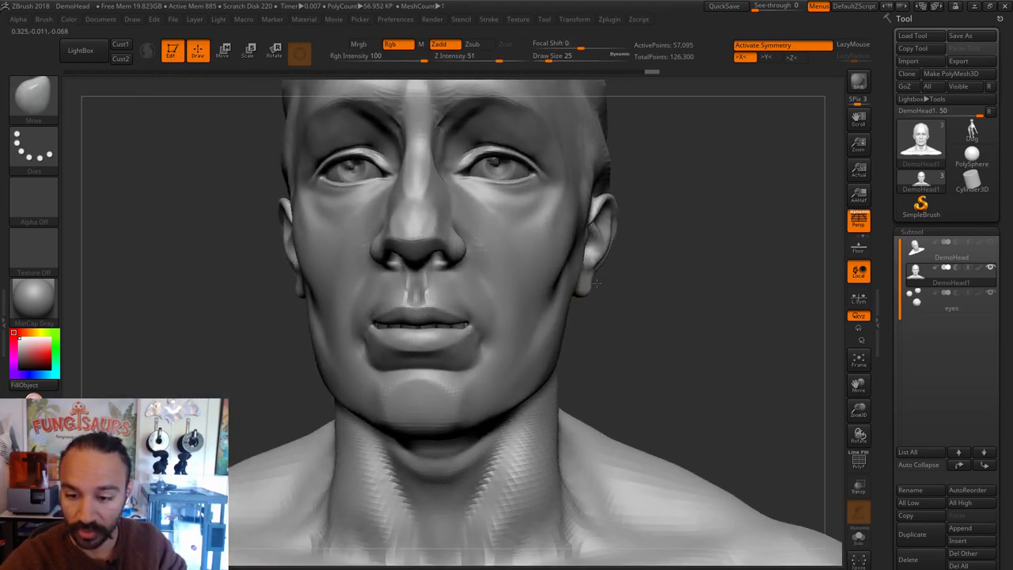
pyautogui.moveTo(596, 283); pyautogui.dragTo(647, 283, button='right')
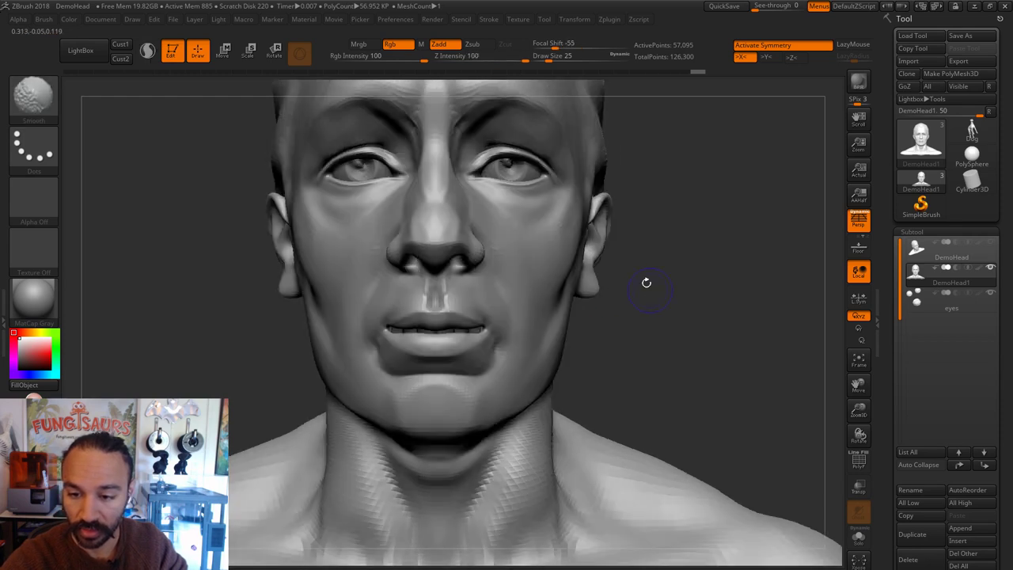
pyautogui.press('s')
pyautogui.moveTo(602, 251); pyautogui.dragTo(608, 251)
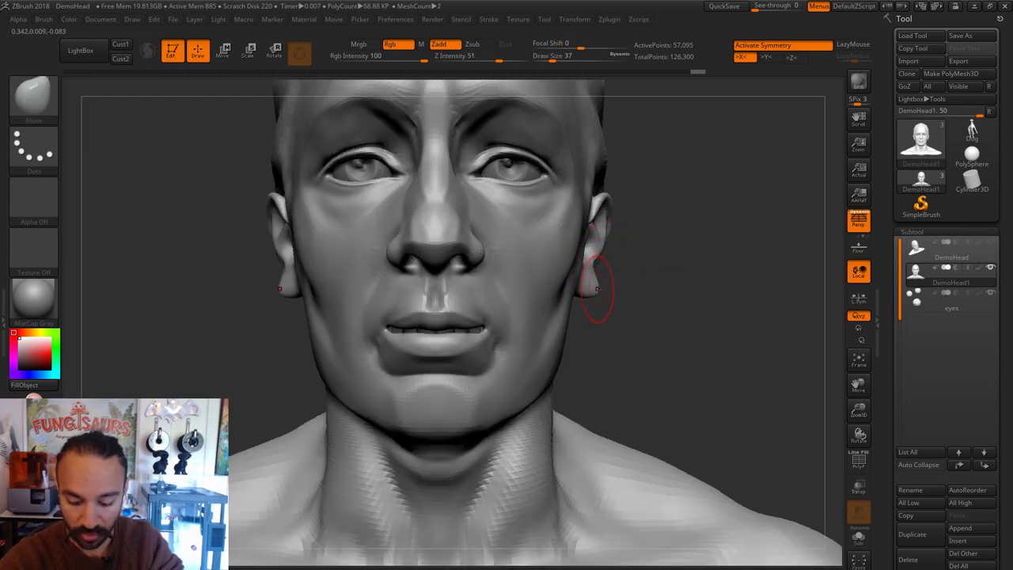
# Step: Thicken the upper rims of the ears with the Inflate brush at draw size 37
pyautogui.press('b')
pyautogui.press('i')
pyautogui.press('n')
pyautogui.moveTo(600, 198); pyautogui.dragTo(609, 225)
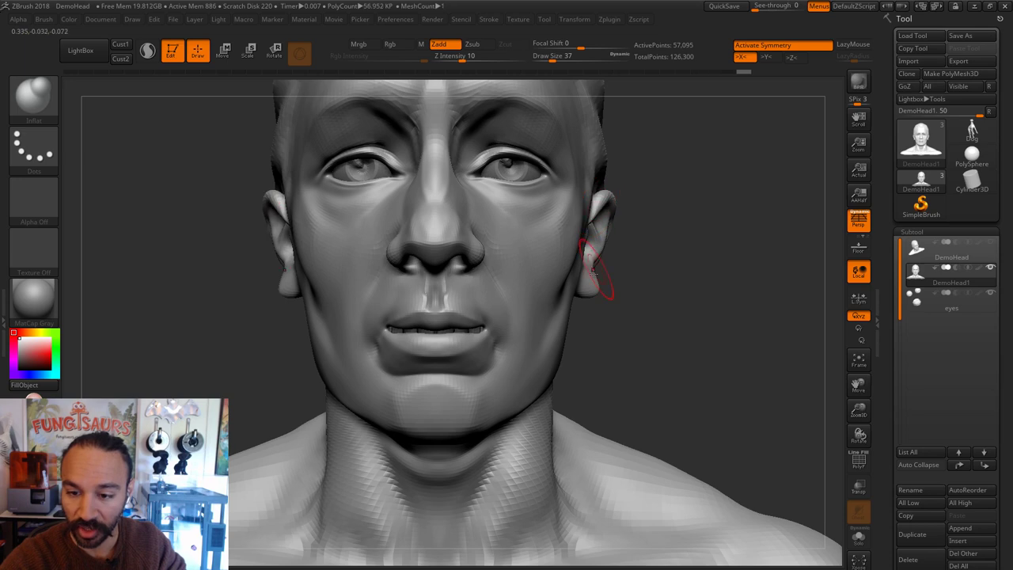
# Step: Plump up the earlobes with the Inflate brush at draw size 37
pyautogui.moveTo(598, 268); pyautogui.dragTo(594, 285)
pyautogui.moveTo(599, 277); pyautogui.dragTo(523, 273, button='right')
pyautogui.moveTo(611, 267); pyautogui.dragTo(603, 282)
pyautogui.moveTo(618, 255); pyautogui.dragTo(596, 285)
# Step: Reshape the earlobes and the lower outer edges of the ears with the Move brush at draw size 33
pyautogui.press('b')
pyautogui.press('m')
pyautogui.press('v')
pyautogui.press('s')
pyautogui.moveTo(592, 290); pyautogui.dragTo(587, 298)
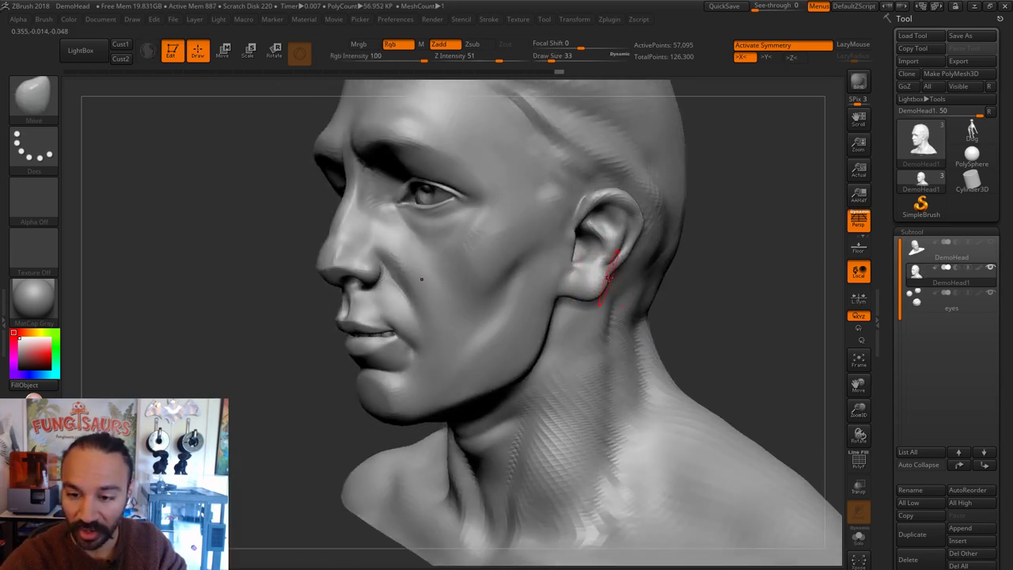
pyautogui.keyDown('shift'); pyautogui.moveTo(608, 277); pyautogui.dragTo(715, 238, button='right'); pyautogui.keyUp('shift')
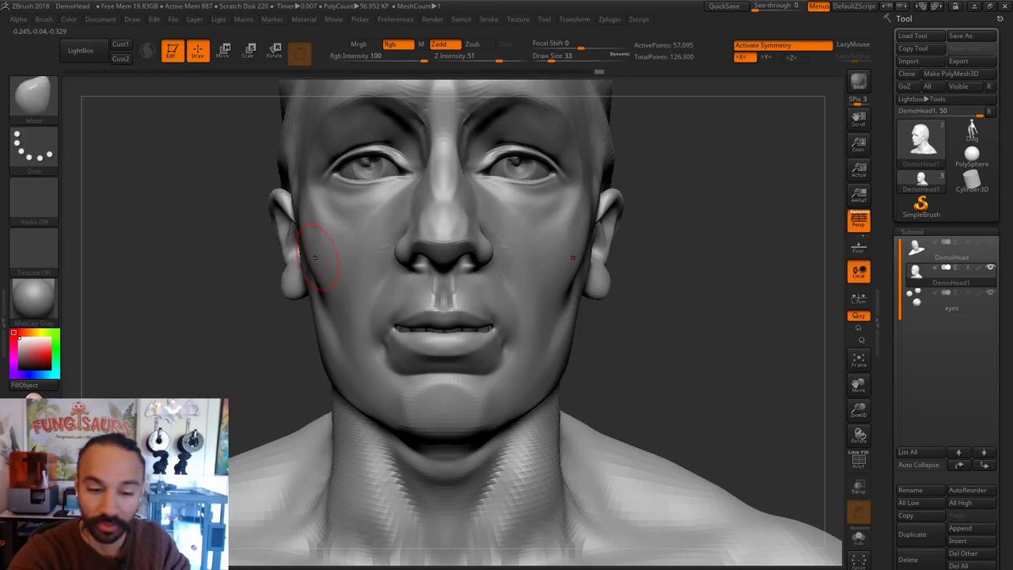
pyautogui.moveTo(279, 280); pyautogui.dragTo(271, 267)
pyautogui.moveTo(267, 261); pyautogui.dragTo(348, 258, button='right')
pyautogui.moveTo(274, 260); pyautogui.dragTo(253, 238)
pyautogui.moveTo(253, 238); pyautogui.dragTo(264, 236, button='right')
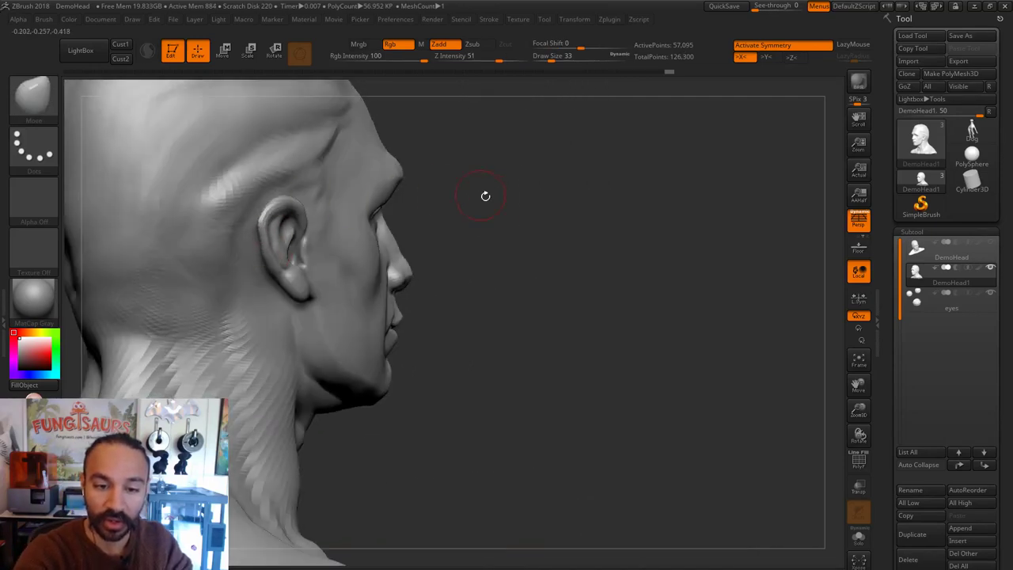
# Step: Refine the tip and bridge of the nose with the Move brush at draw sizes 25, 20 and 23
pyautogui.moveTo(485, 196)
pyautogui.mouseDown(button='right')
pyautogui.moveTo(615, 227)
pyautogui.moveTo(654, 298)
pyautogui.mouseUp(button='right')
pyautogui.press('s')
pyautogui.click(460, 275)
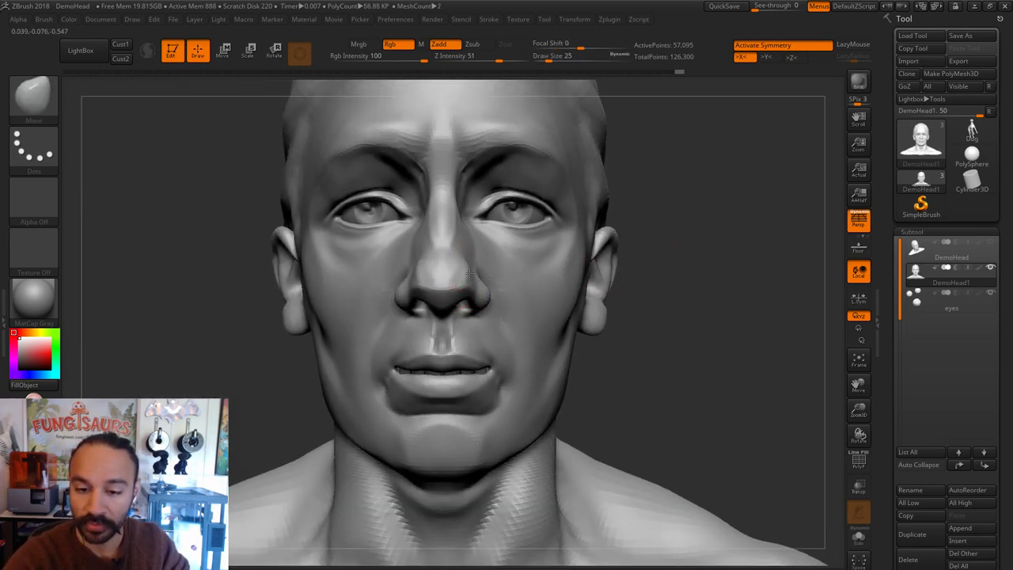
pyautogui.press('[')
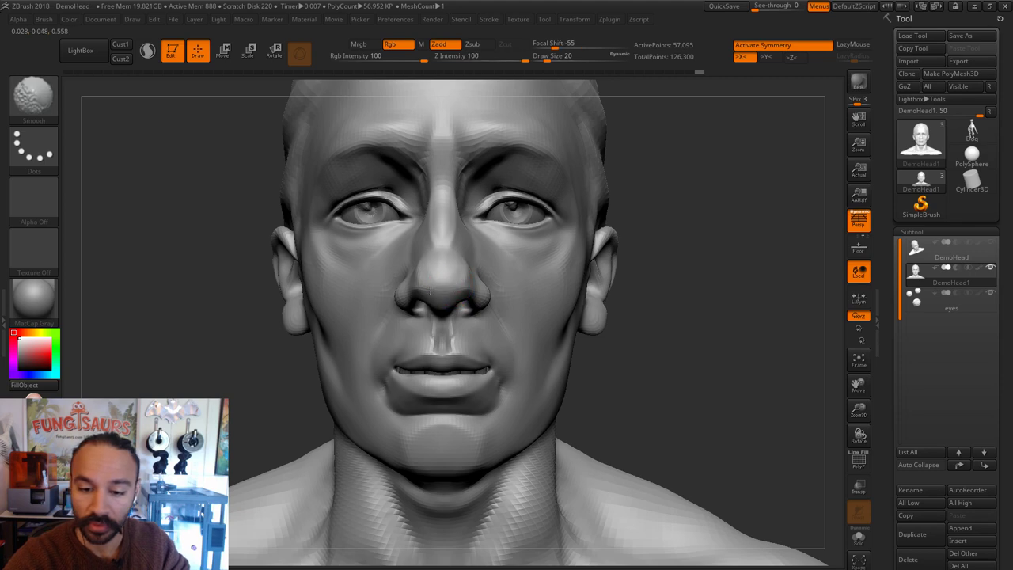
pyautogui.moveTo(451, 275); pyautogui.dragTo(617, 247, button='right')
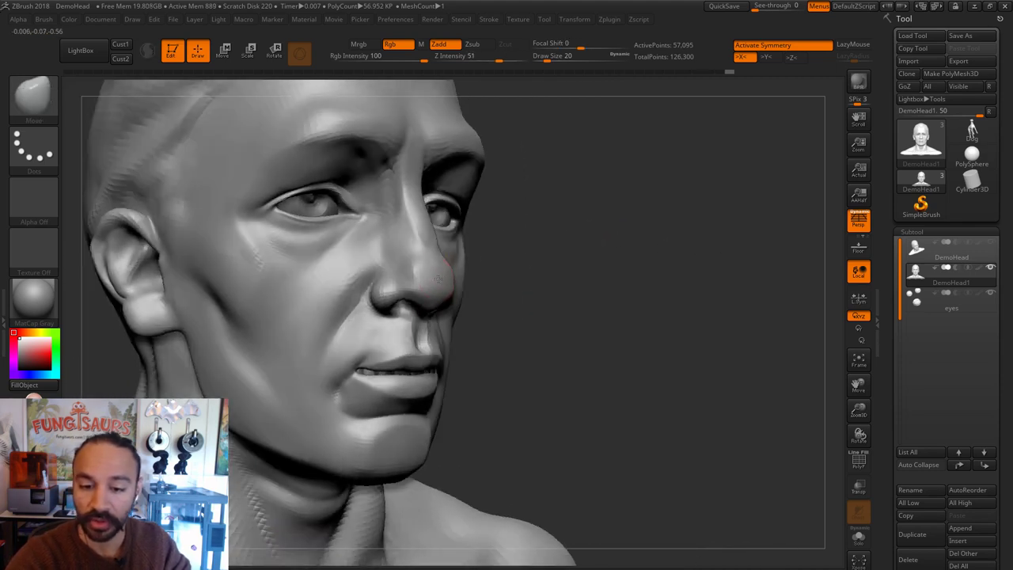
pyautogui.moveTo(439, 278); pyautogui.dragTo(598, 248, button='right')
pyautogui.press('s')
pyautogui.moveTo(420, 273); pyautogui.dragTo(425, 276)
pyautogui.press('s')
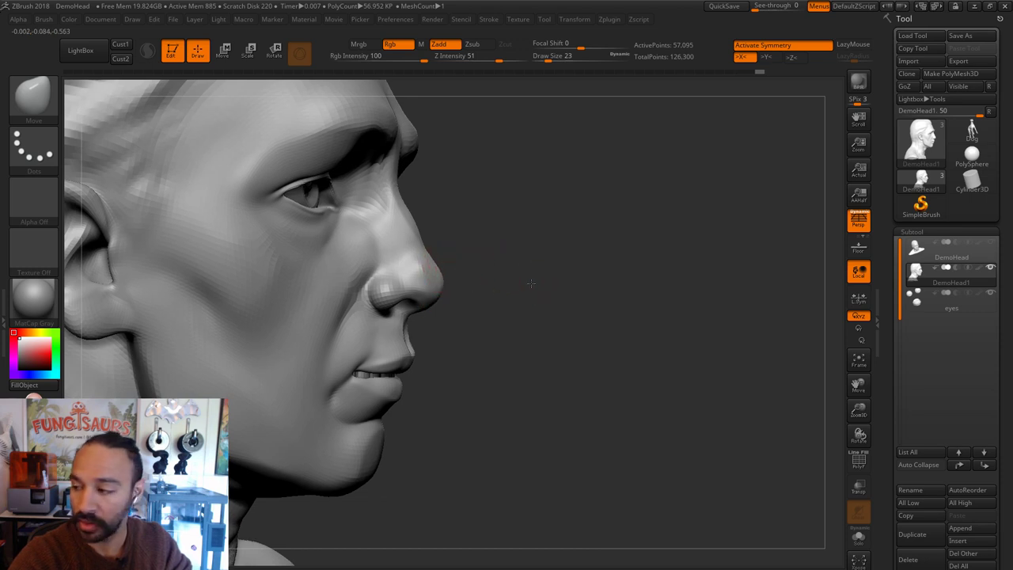
# Step: Raise and reshape the upper lip and mouth corners with the Move brush at draw sizes 23, 20 and 25
pyautogui.moveTo(531, 283); pyautogui.dragTo(525, 333, button='right')
pyautogui.press('s')
pyautogui.press(']')
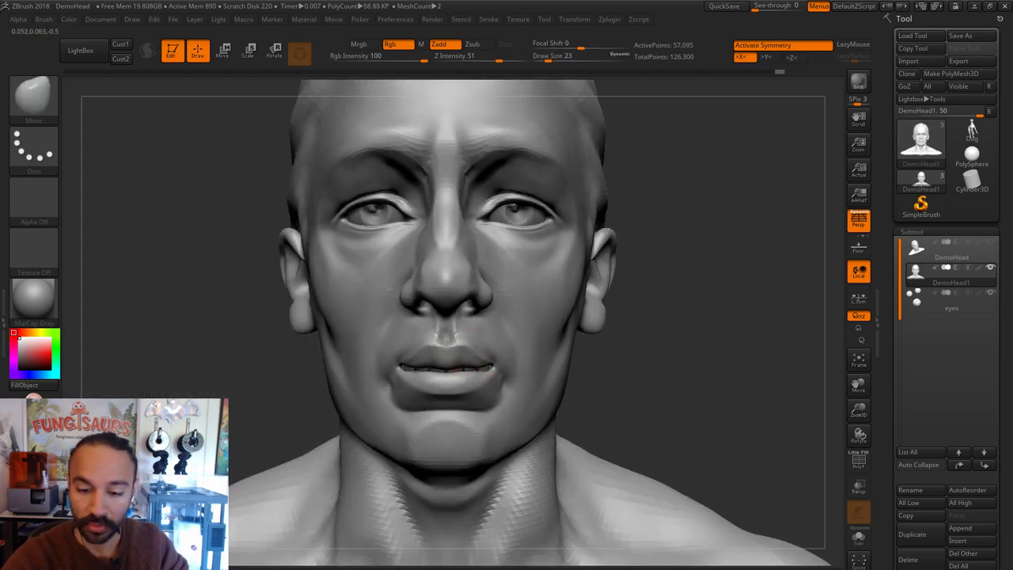
pyautogui.press('[')
pyautogui.press(']')
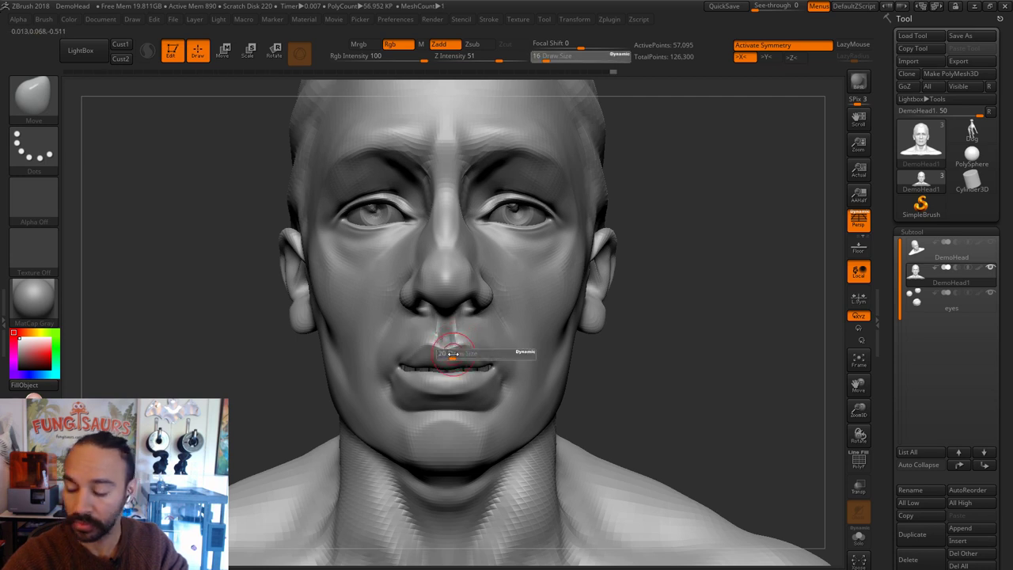
pyautogui.press(']')
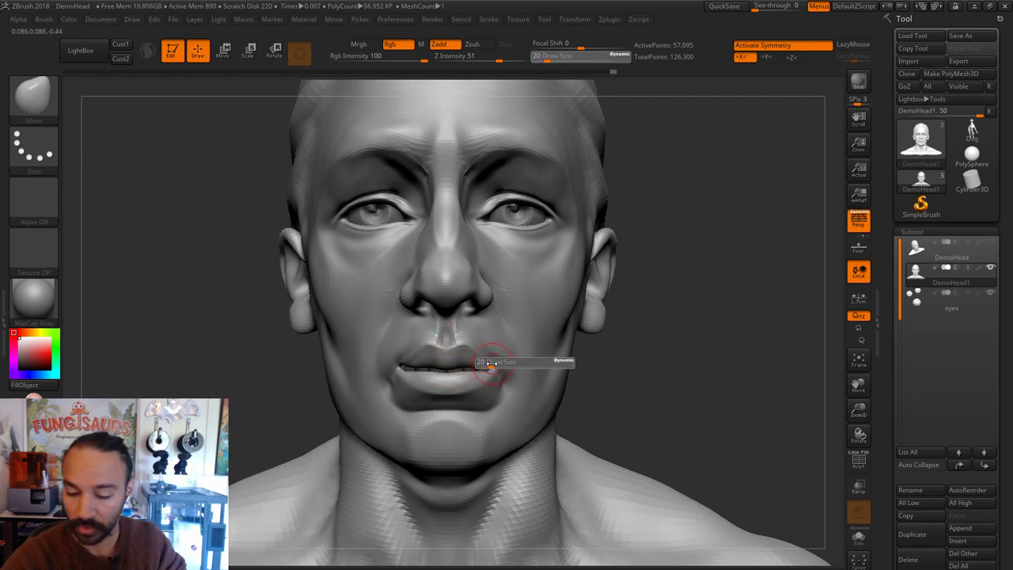
pyautogui.moveTo(545, 345); pyautogui.dragTo(529, 332, button='right')
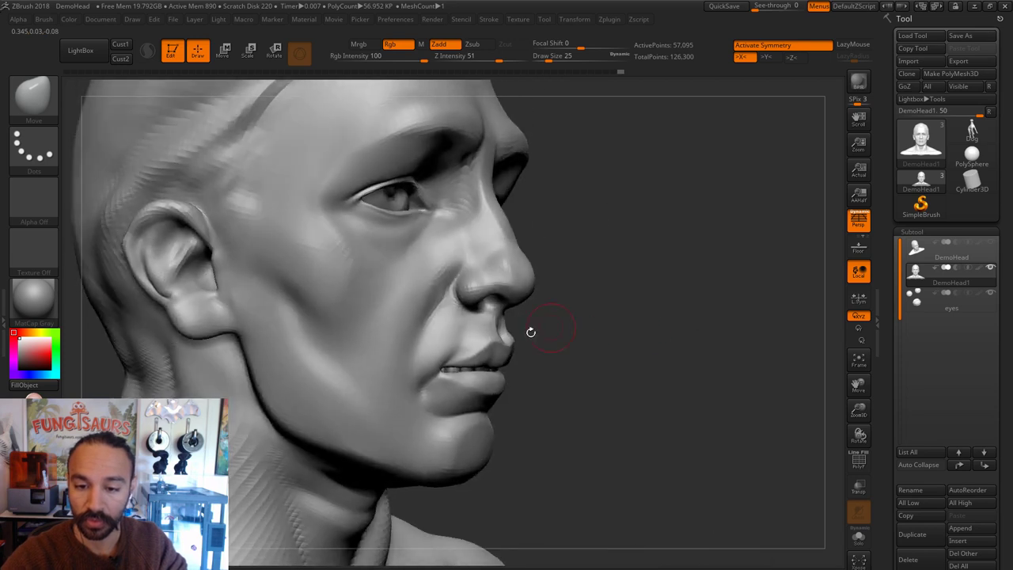
pyautogui.press('[')
# Step: Puff up the corners of the mouth and the lips with the Inflate brush at draw sizes 13 and 27
pyautogui.press('1')
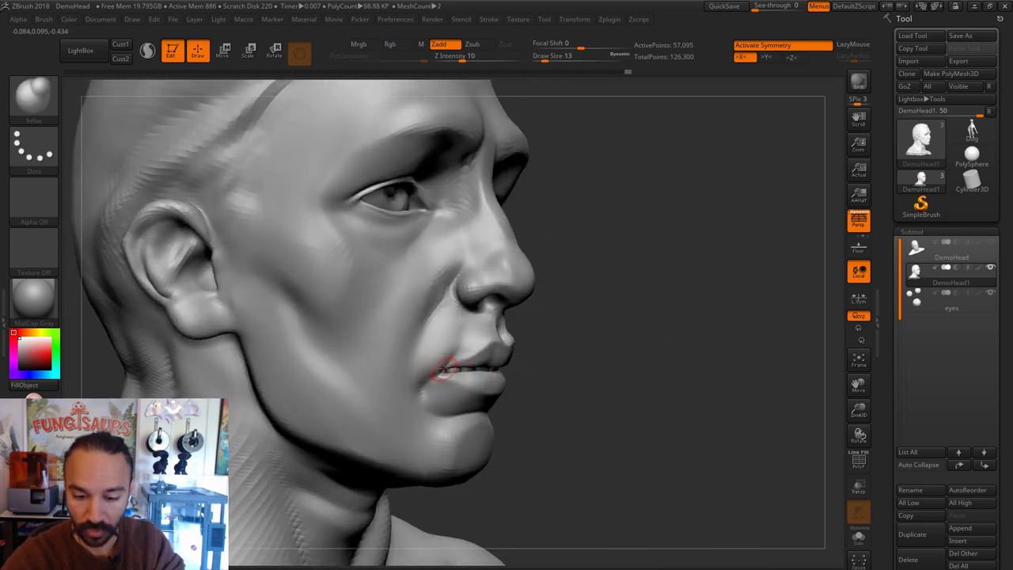
pyautogui.press('s')
pyautogui.moveTo(442, 370); pyautogui.dragTo(448, 372)
pyautogui.moveTo(534, 353)
pyautogui.keyDown('shift'); pyautogui.mouseDown()
pyautogui.moveTo(546, 361)
pyautogui.moveTo(517, 383)
pyautogui.mouseUp(); pyautogui.keyUp('shift')
pyautogui.press('s')
pyautogui.press('s')
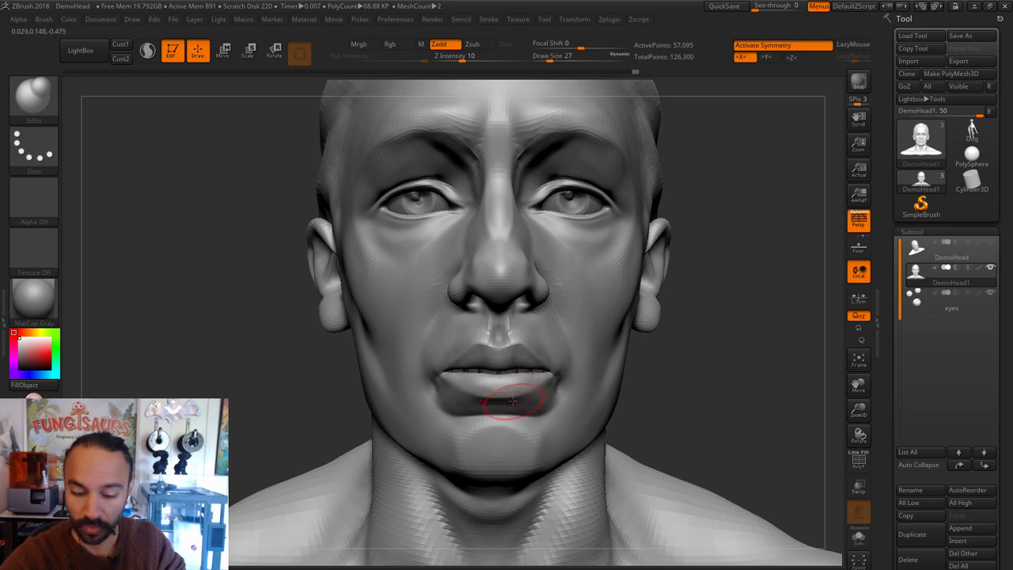
# Step: Reshape the lower lip with the Move brush at draw size 37, then enlarge the brush to 54
pyautogui.press('b')
pyautogui.press('m')
pyautogui.press('v')
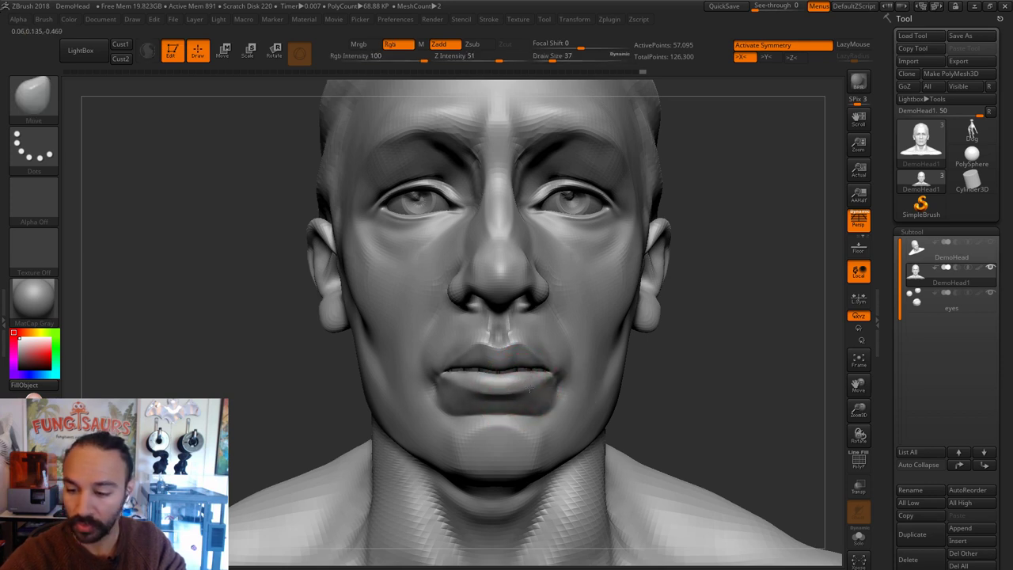
pyautogui.moveTo(516, 388); pyautogui.dragTo(522, 382)
pyautogui.press('s')
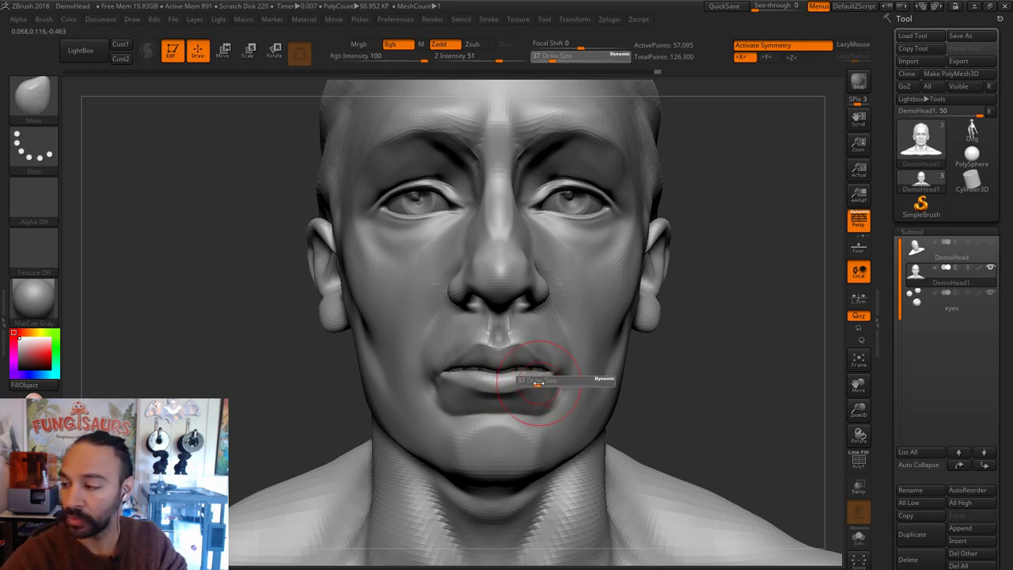
pyautogui.press(']')
pyautogui.press(']')
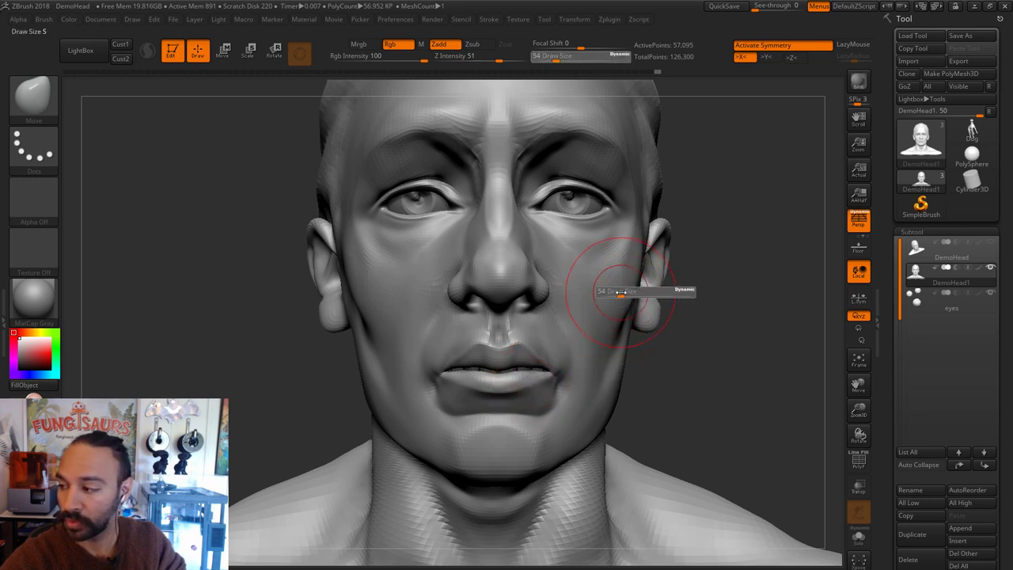
# Step: Fill the hollows between cheeks and jaw with the Inflate brush at draw size 56, and smooth them at draw size 39
pyautogui.press('b')
pyautogui.press('i')
pyautogui.press('n')
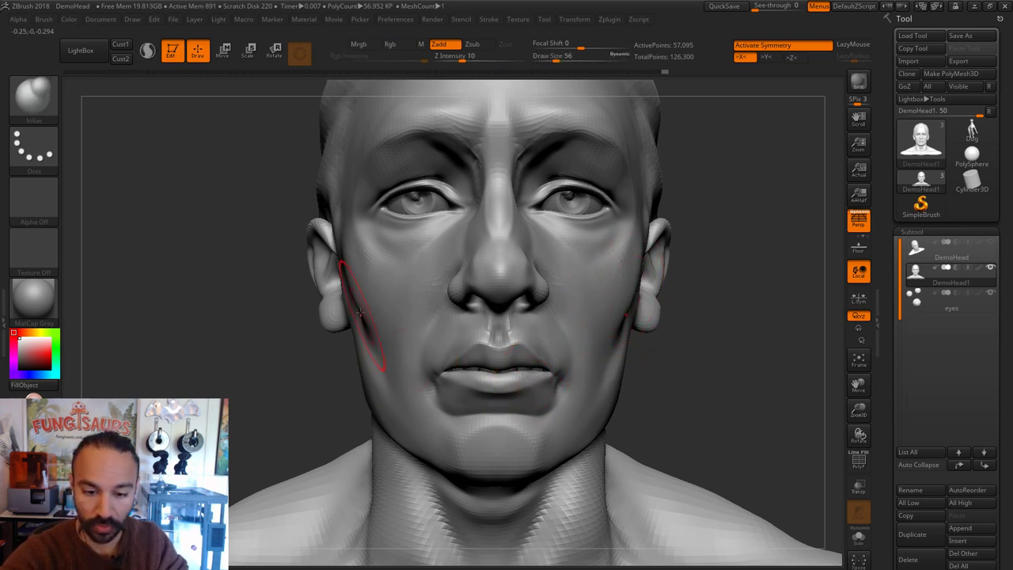
pyautogui.moveTo(364, 316)
pyautogui.mouseDown()
pyautogui.moveTo(361, 299)
pyautogui.moveTo(375, 342)
pyautogui.mouseUp()
pyautogui.moveTo(673, 317); pyautogui.dragTo(740, 316)
pyautogui.moveTo(350, 309)
pyautogui.mouseDown()
pyautogui.moveTo(333, 283)
pyautogui.moveTo(339, 297)
pyautogui.mouseUp()
pyautogui.press('s')
pyautogui.keyDown('shift'); pyautogui.moveTo(334, 278); pyautogui.dragTo(368, 366); pyautogui.keyUp('shift')
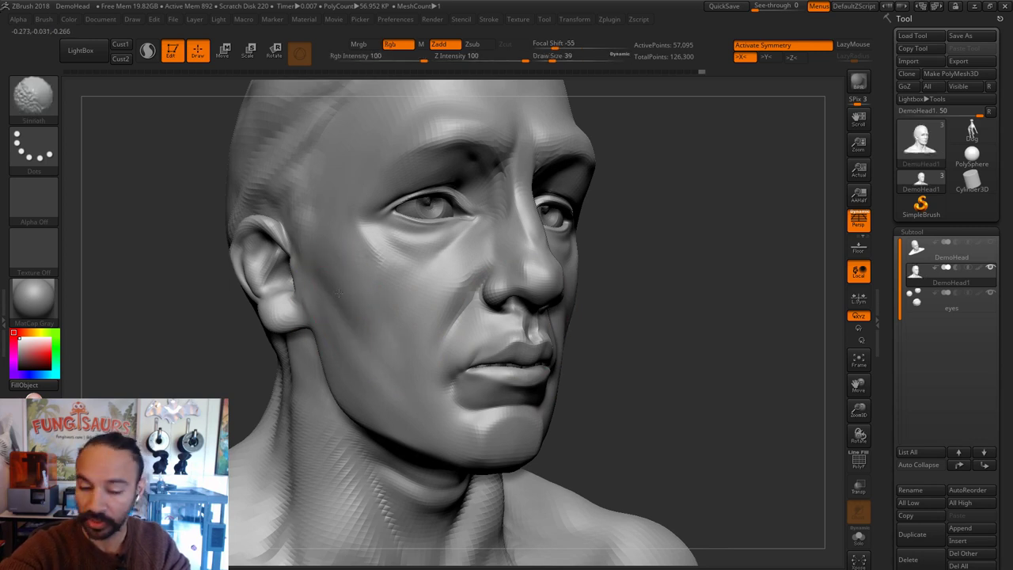
pyautogui.keyDown('shift'); pyautogui.moveTo(611, 328); pyautogui.dragTo(614, 330); pyautogui.keyUp('shift')
# Step: Fill out the chin with the Inflate brush at draw size 41
pyautogui.press('s')
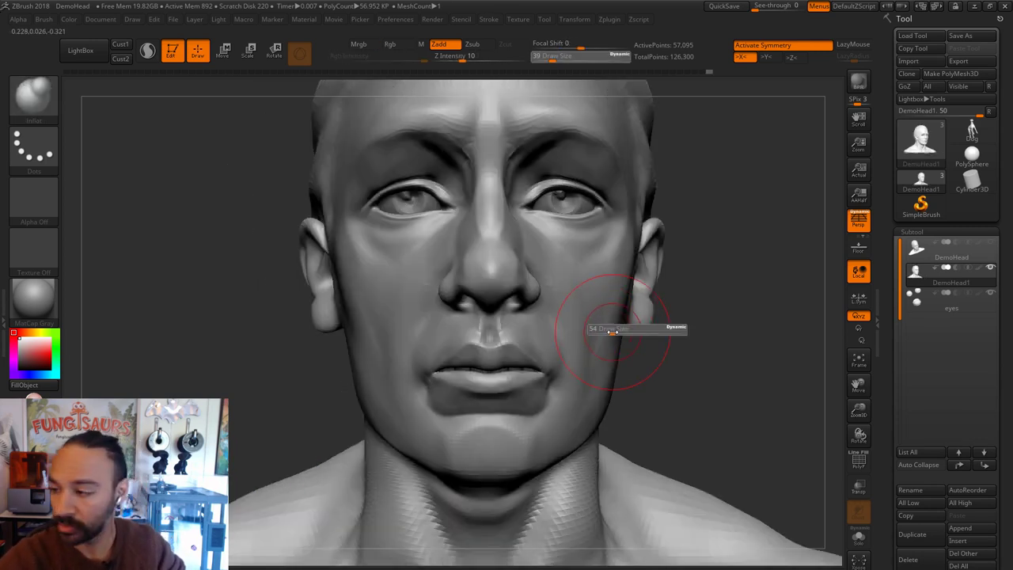
pyautogui.press('s')
pyautogui.moveTo(489, 450); pyautogui.dragTo(483, 450)
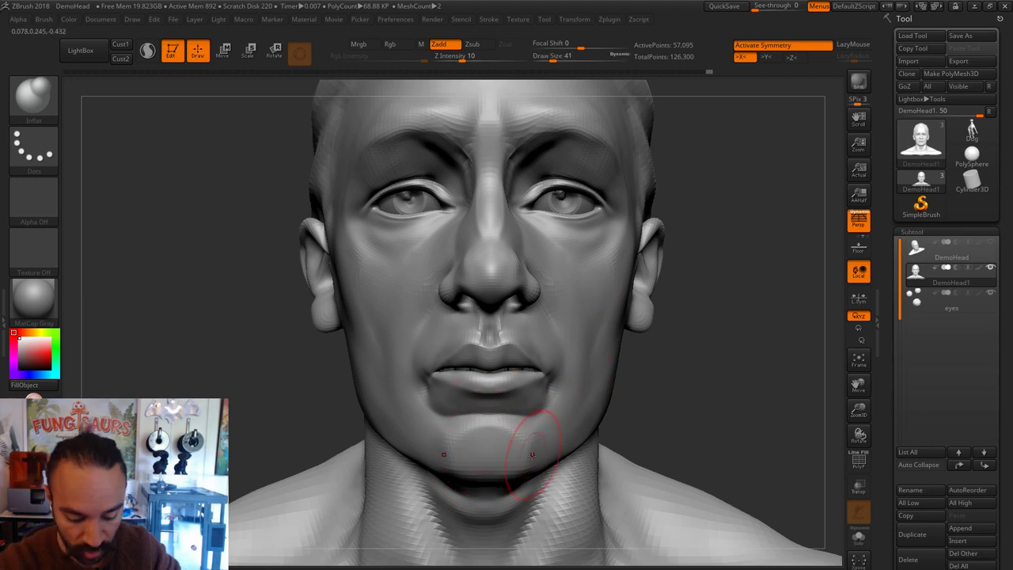
# Step: Adjust the chin and the area below the lower lip with the Move brush at draw sizes 54 and 35
pyautogui.press('b')
pyautogui.press('m')
pyautogui.press('v')
pyautogui.press(']')
pyautogui.press(']')
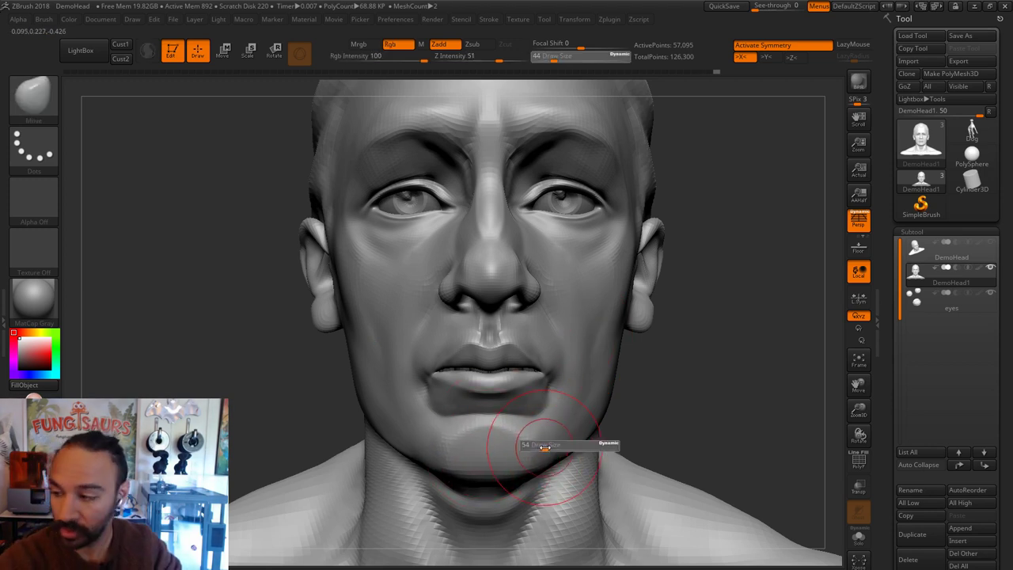
pyautogui.press('[')
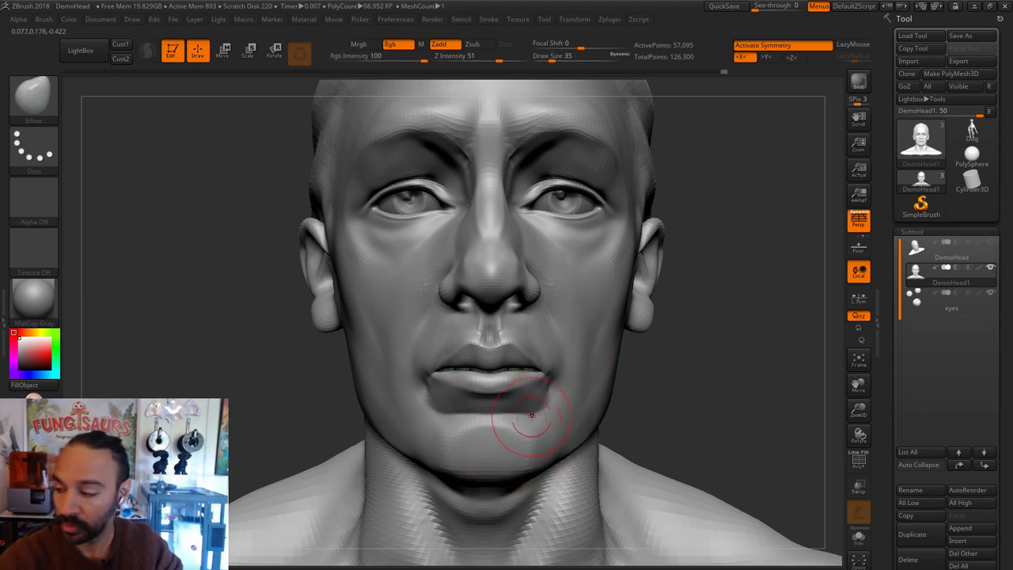
# Step: Smooth the creases below the mouth corners at draw sizes 23 and 18
pyautogui.press('[')
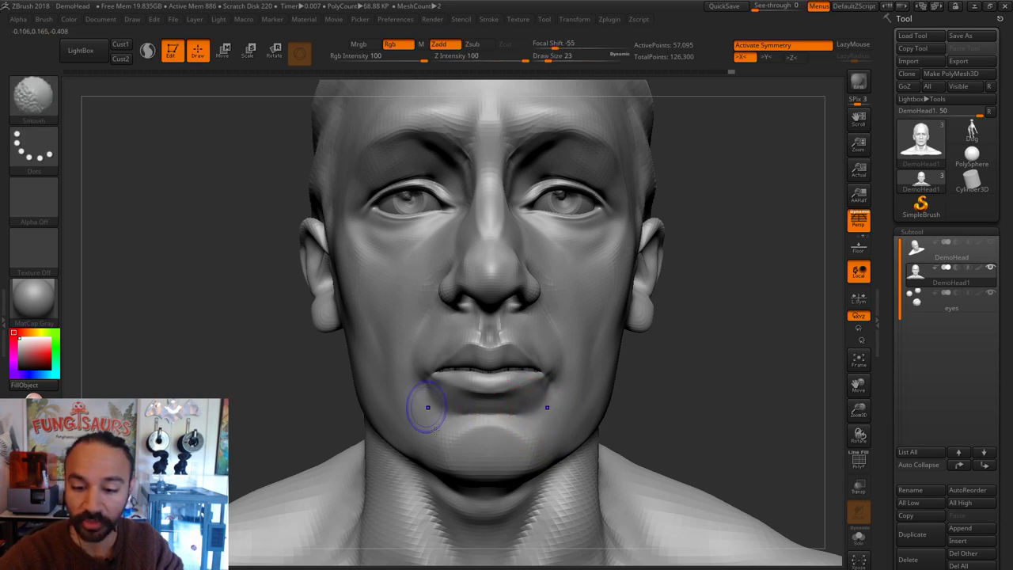
pyautogui.press('[')
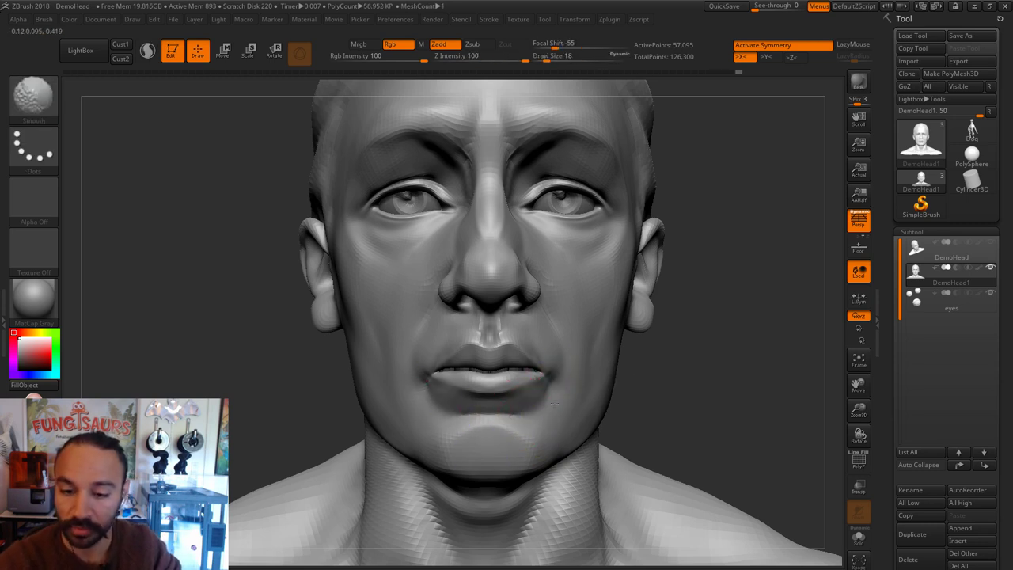
pyautogui.moveTo(667, 361)
pyautogui.mouseDown()
pyautogui.moveTo(674, 372)
pyautogui.moveTo(681, 362)
pyautogui.mouseUp()
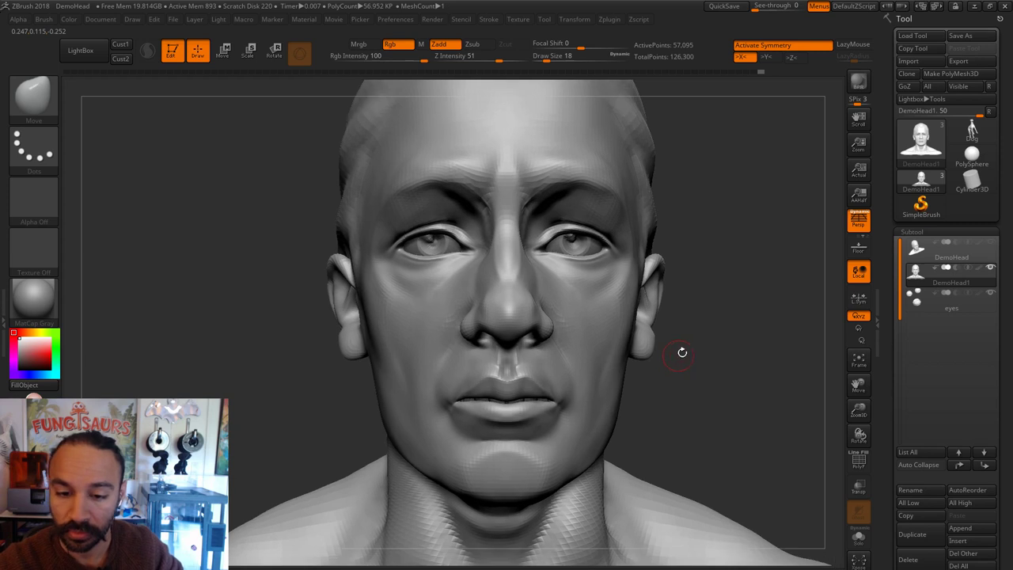
pyautogui.moveTo(726, 326); pyautogui.dragTo(699, 318)
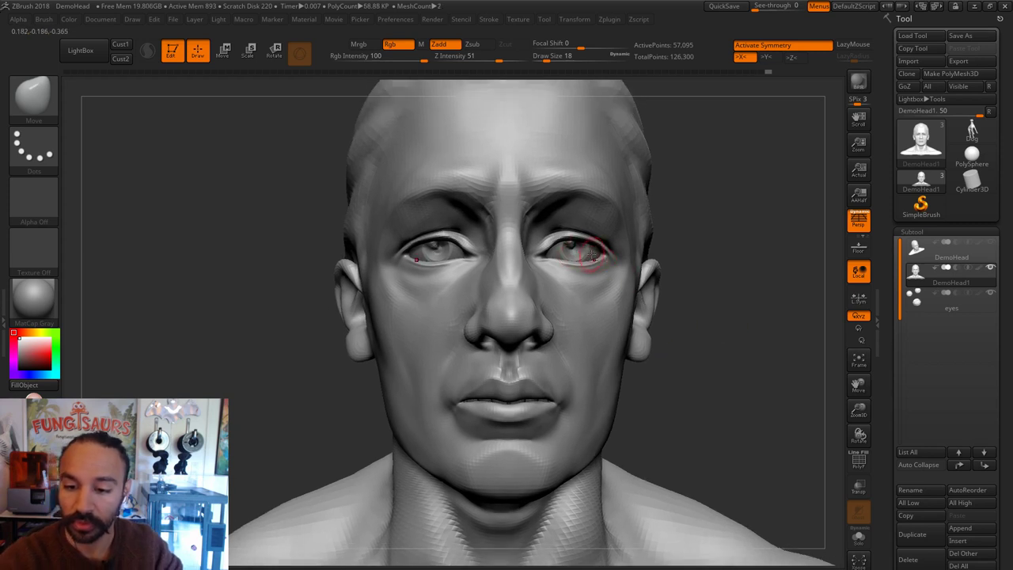
# Step: Select the eyes subtool in Rotate mode with X symmetry and draw a vertical transpose line upward from one eye
pyautogui.keyDown('alt'); pyautogui.click(586, 252); pyautogui.keyUp('alt')
pyautogui.click(275, 52)
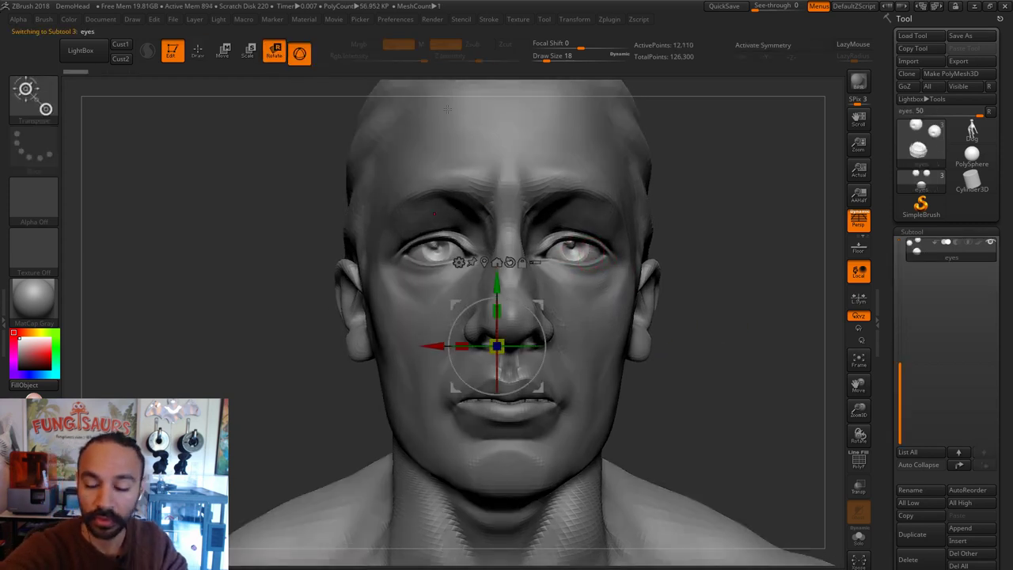
pyautogui.moveTo(717, 252); pyautogui.dragTo(719, 271)
pyautogui.press('x')
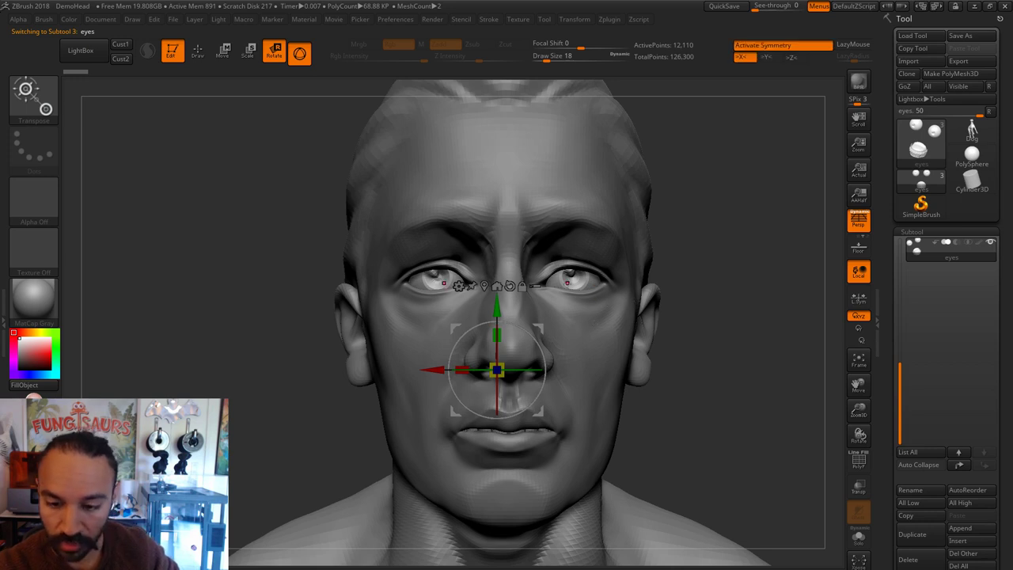
pyautogui.click(299, 53)
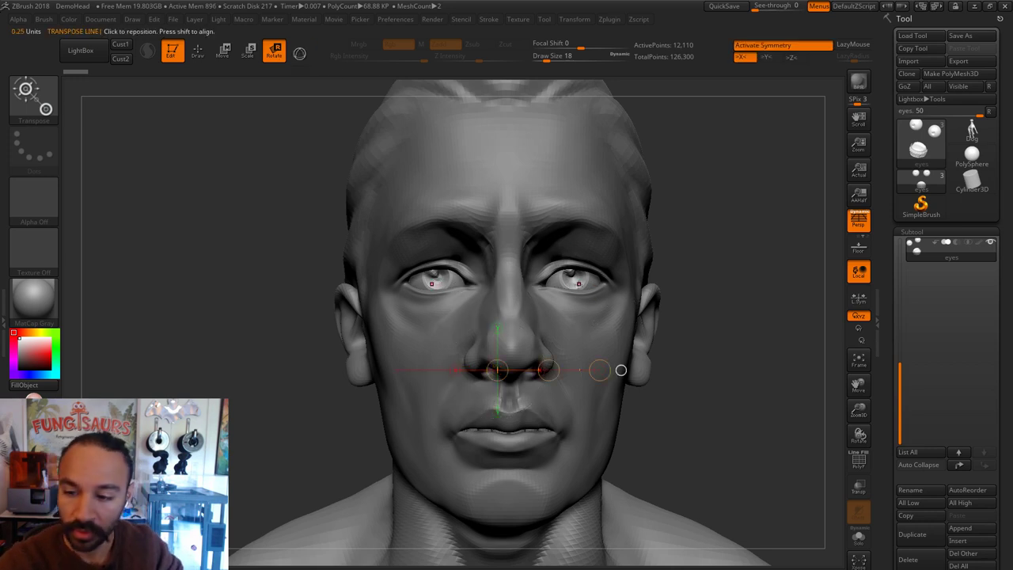
pyautogui.moveTo(578, 285); pyautogui.dragTo(578, 199)
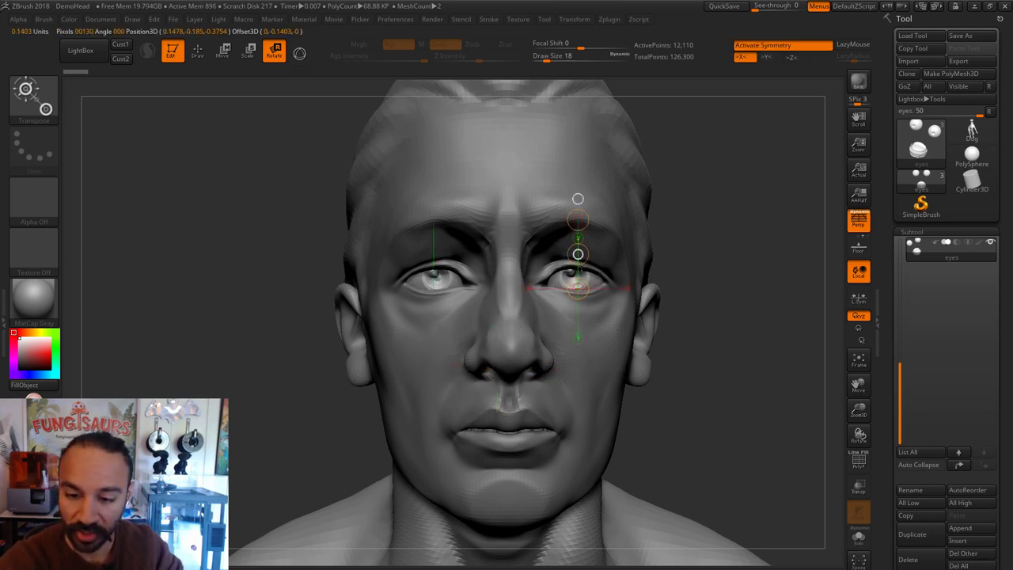
pyautogui.press('shift')
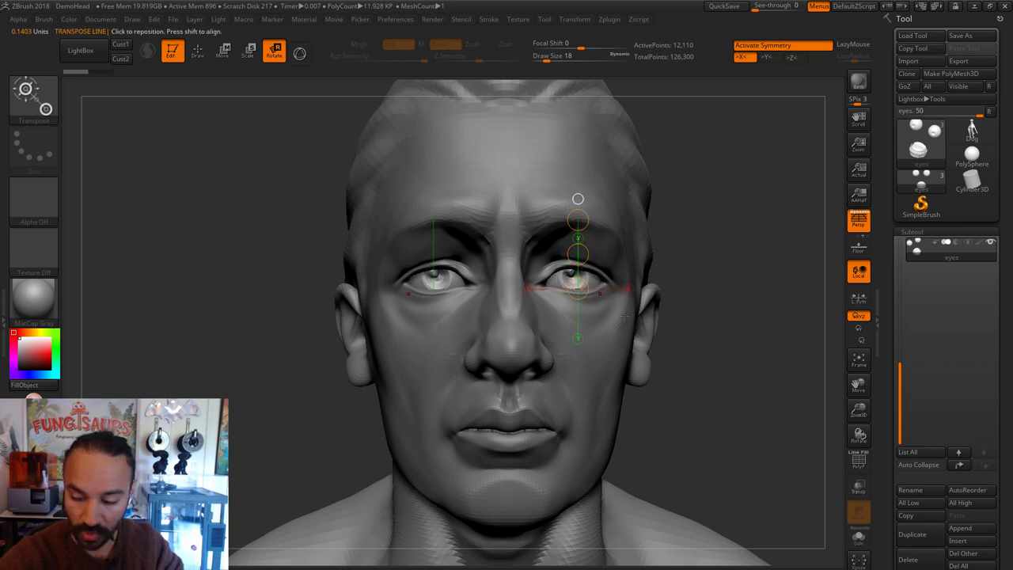
# Step: Isolate the eyes subtool, turn off symmetry and mask the eyeball under the transpose line
pyautogui.click(858, 538)
pyautogui.keyDown('ctrl'); pyautogui.moveTo(650, 215); pyautogui.dragTo(527, 375); pyautogui.keyUp('ctrl')
pyautogui.keyDown('ctrl'); pyautogui.moveTo(505, 193); pyautogui.dragTo(664, 341); pyautogui.keyUp('ctrl')
pyautogui.keyDown('ctrl'); pyautogui.moveTo(660, 319); pyautogui.dragTo(671, 331); pyautogui.keyUp('ctrl')
pyautogui.press('x')
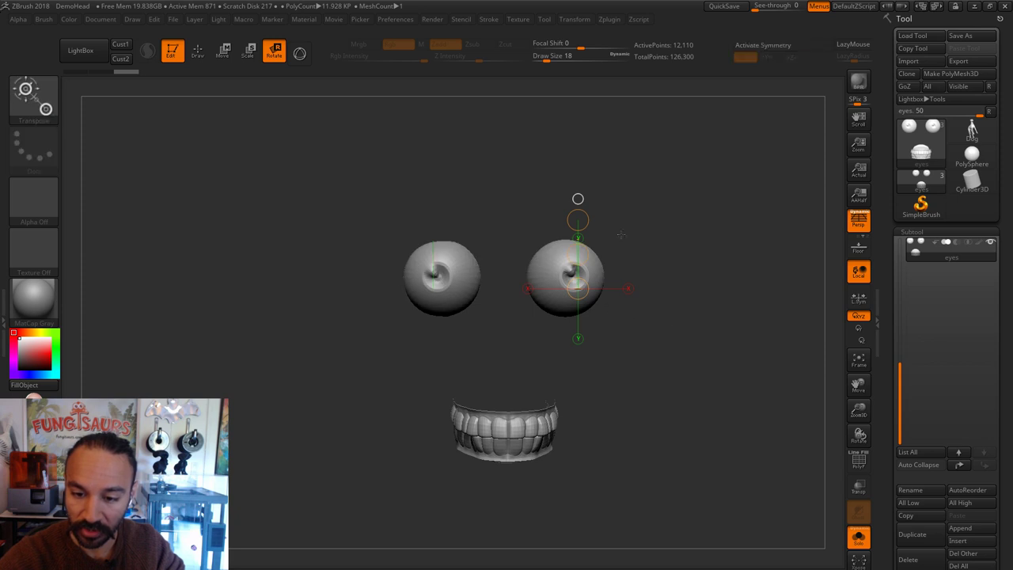
pyautogui.keyDown('ctrl'); pyautogui.moveTo(512, 179); pyautogui.dragTo(651, 336); pyautogui.keyUp('ctrl')
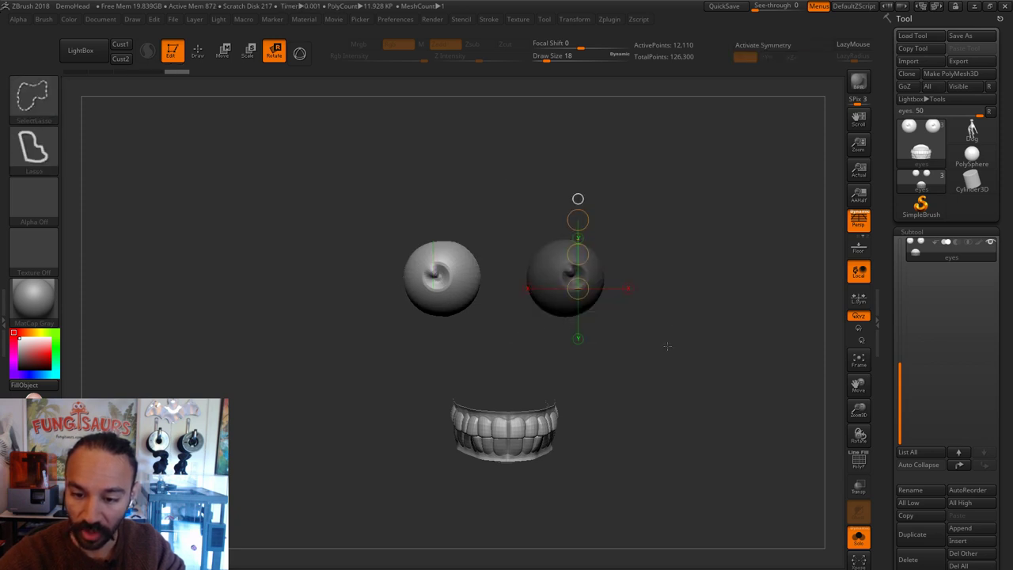
# Step: Show the whole bust again, invert the mask, reposition the unmasked eyeball in its socket with a Move transpose line, and clear the mask
pyautogui.click(859, 538)
pyautogui.hotkey('ctrl', 'i')
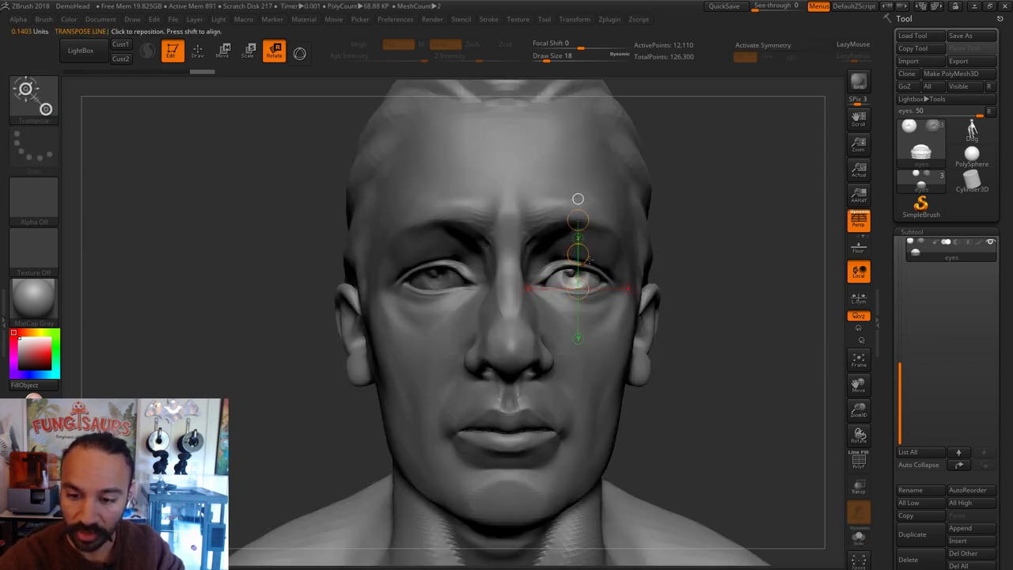
pyautogui.moveTo(595, 271); pyautogui.dragTo(625, 316)
pyautogui.press('w')
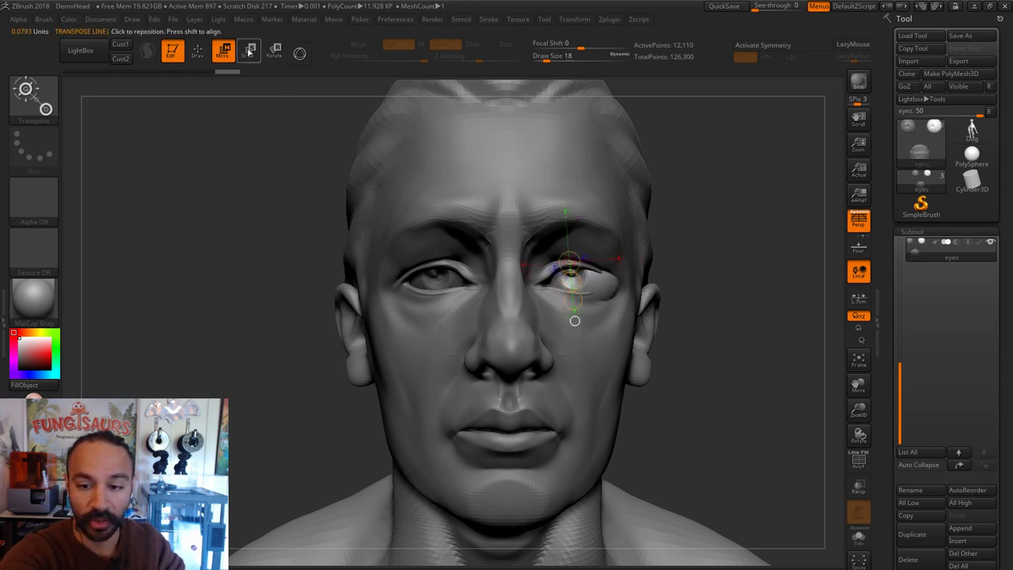
pyautogui.moveTo(578, 283); pyautogui.dragTo(728, 283)
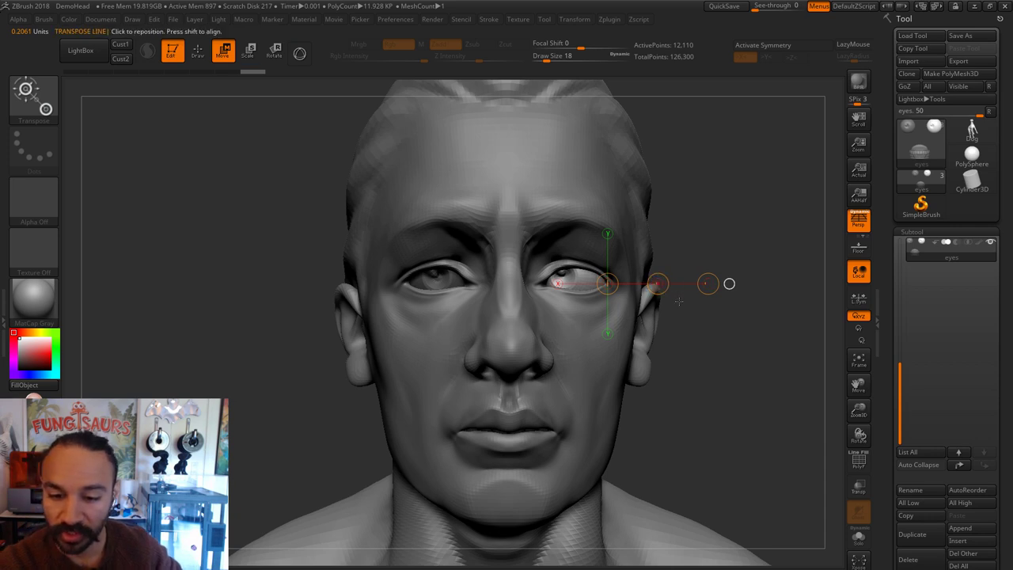
pyautogui.keyDown('ctrl'); pyautogui.moveTo(686, 230); pyautogui.dragTo(768, 304); pyautogui.keyUp('ctrl')
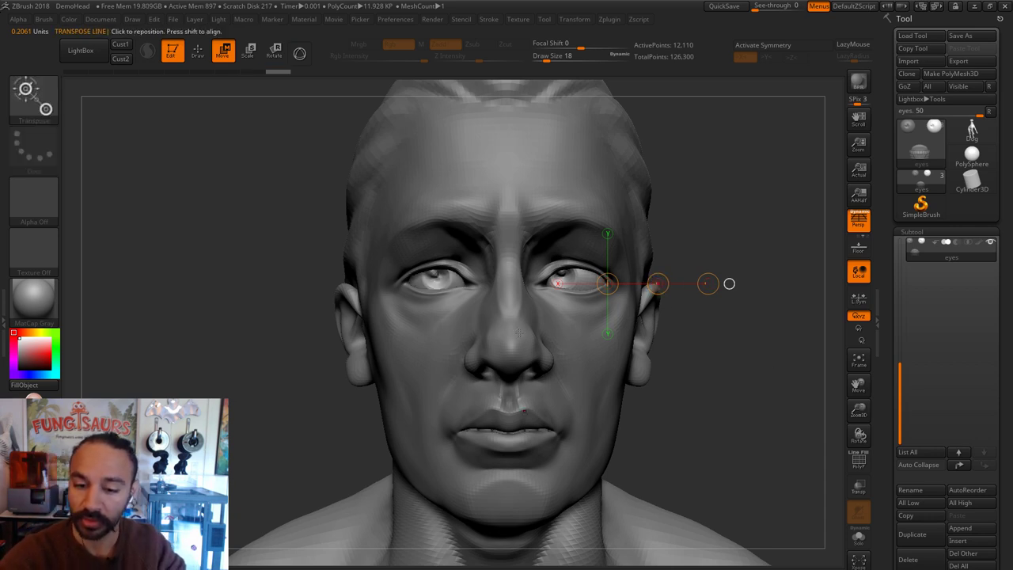
# Step: Mask the repositioned eyeball, shift the opposite one sideways with a horizontal transpose line in Move mode, and return to Draw mode
pyautogui.keyDown('ctrl'); pyautogui.click(448, 279); pyautogui.keyUp('ctrl')
pyautogui.moveTo(457, 283); pyautogui.dragTo(470, 358)
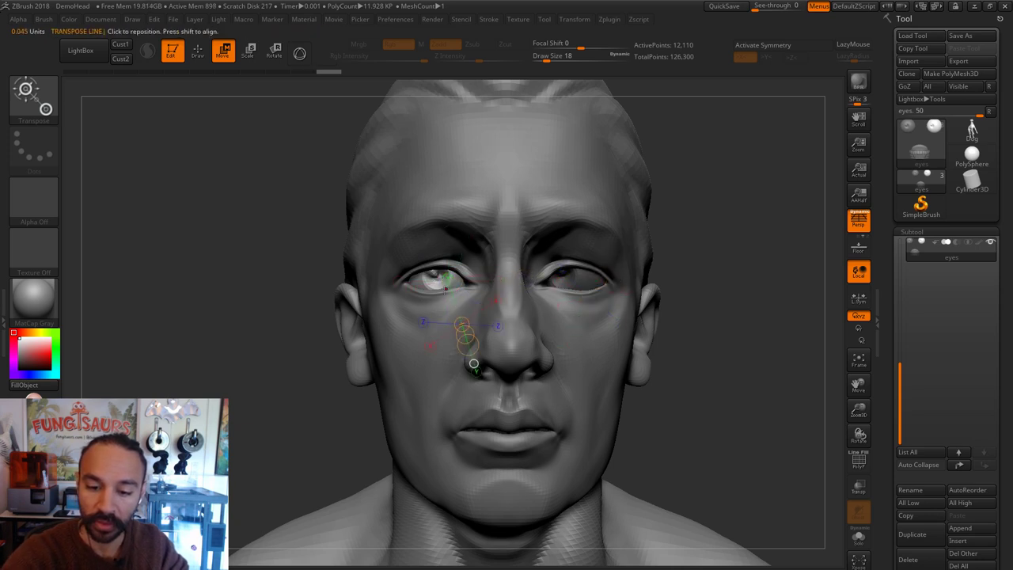
pyautogui.moveTo(444, 288); pyautogui.dragTo(440, 226)
pyautogui.moveTo(442, 272); pyautogui.dragTo(443, 274)
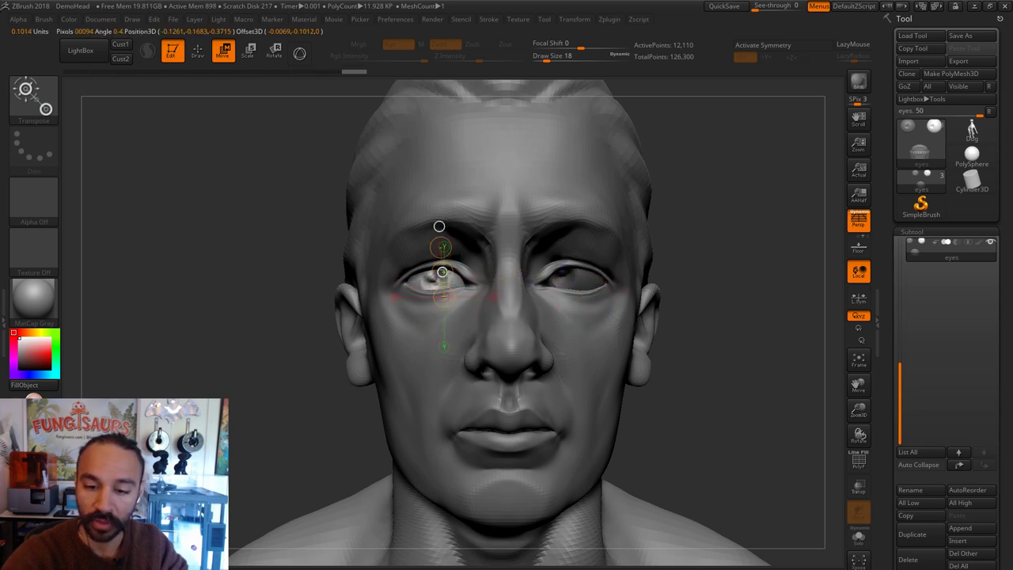
pyautogui.hotkey('ctrl', 'z')
pyautogui.click(274, 52)
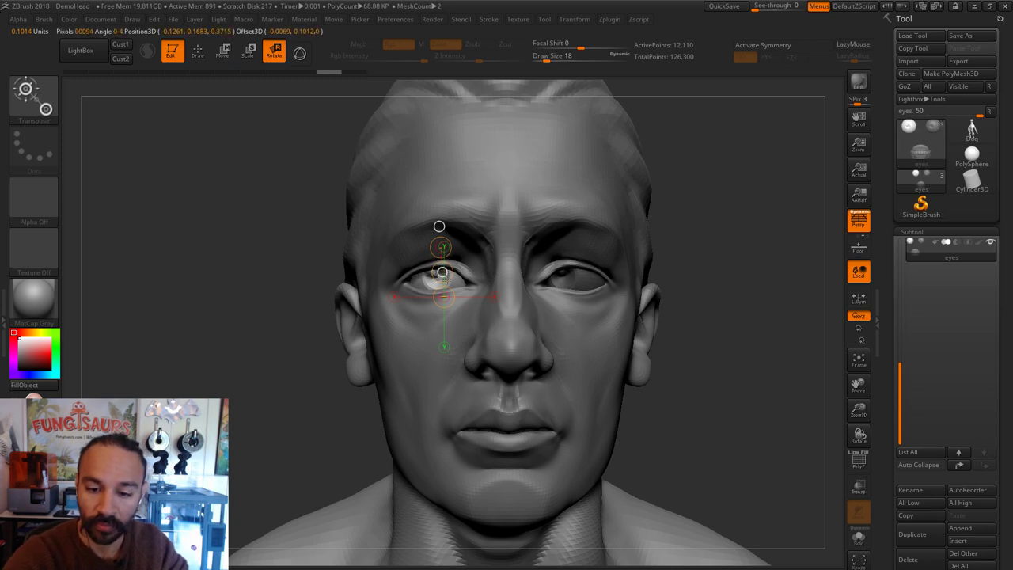
pyautogui.click(226, 52)
pyautogui.moveTo(465, 285)
pyautogui.keyDown('shift'); pyautogui.mouseDown()
pyautogui.moveTo(528, 285)
pyautogui.moveTo(489, 291)
pyautogui.mouseUp(); pyautogui.keyUp('shift')
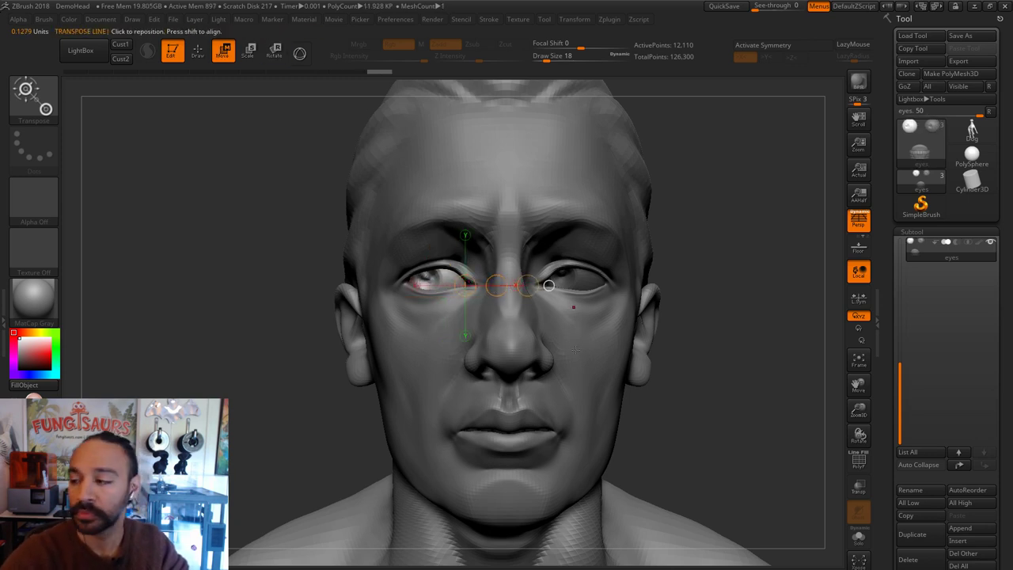
pyautogui.click(199, 53)
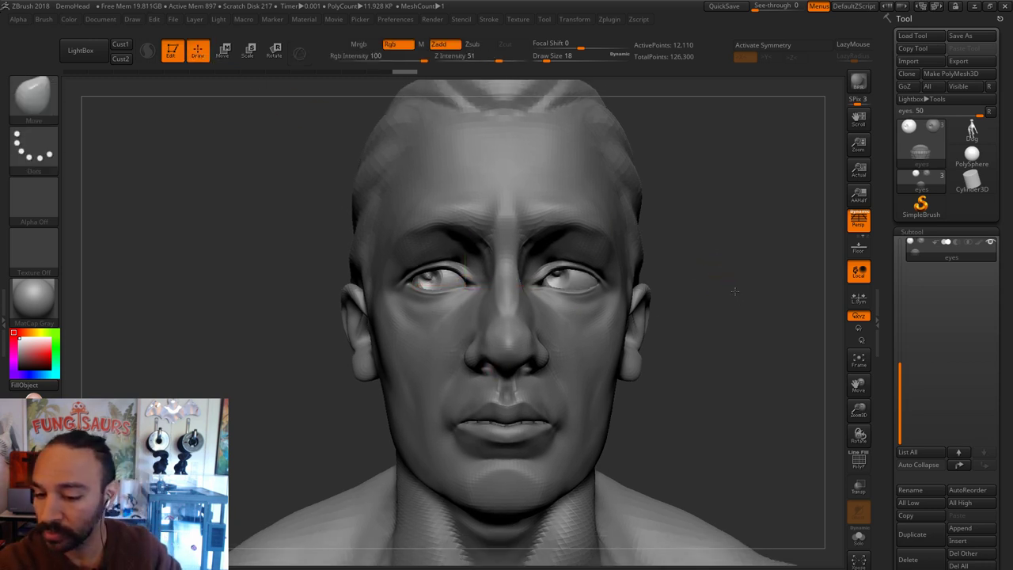
# Step: Select the DemoHead1 subtool, then adjust the bridge of the nose with the Move brush and smooth it
pyautogui.keyDown('alt'); pyautogui.click(592, 351); pyautogui.keyUp('alt')
pyautogui.moveTo(683, 334)
pyautogui.mouseDown()
pyautogui.moveTo(669, 333)
pyautogui.moveTo(679, 318)
pyautogui.mouseUp()
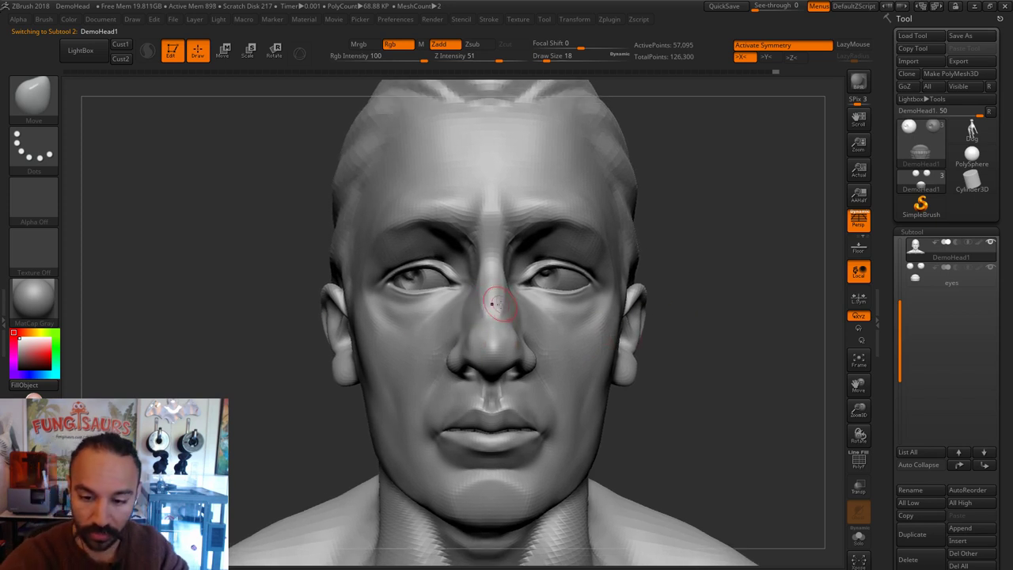
pyautogui.press('s')
pyautogui.moveTo(496, 305); pyautogui.dragTo(498, 320)
pyautogui.moveTo(495, 285)
pyautogui.keyDown('shift'); pyautogui.mouseDown()
pyautogui.moveTo(495, 318)
pyautogui.moveTo(476, 295)
pyautogui.mouseUp(); pyautogui.keyUp('shift')
pyautogui.press('s')
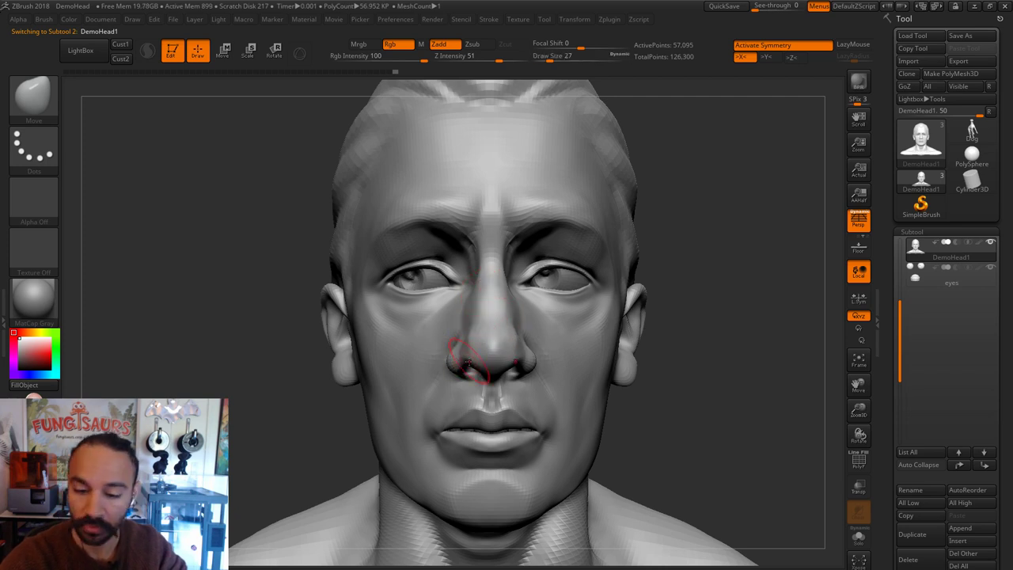
# Step: Refine the nostrils and the sides of the nose tip with the Move brush at draw sizes 27 down to 17
pyautogui.moveTo(471, 360); pyautogui.dragTo(481, 348)
pyautogui.press('s')
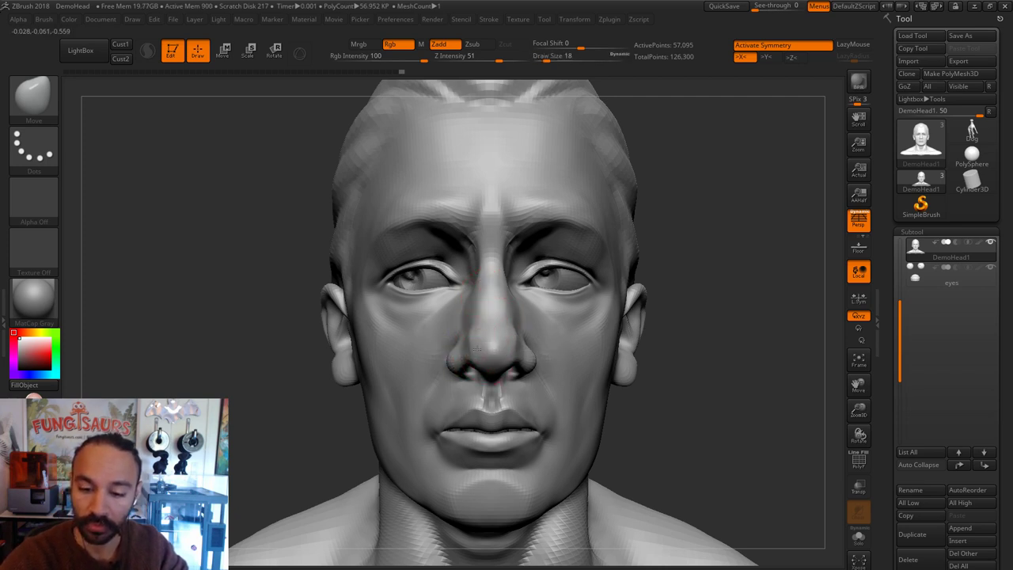
pyautogui.press(']')
pyautogui.press(']')
pyautogui.press(']')
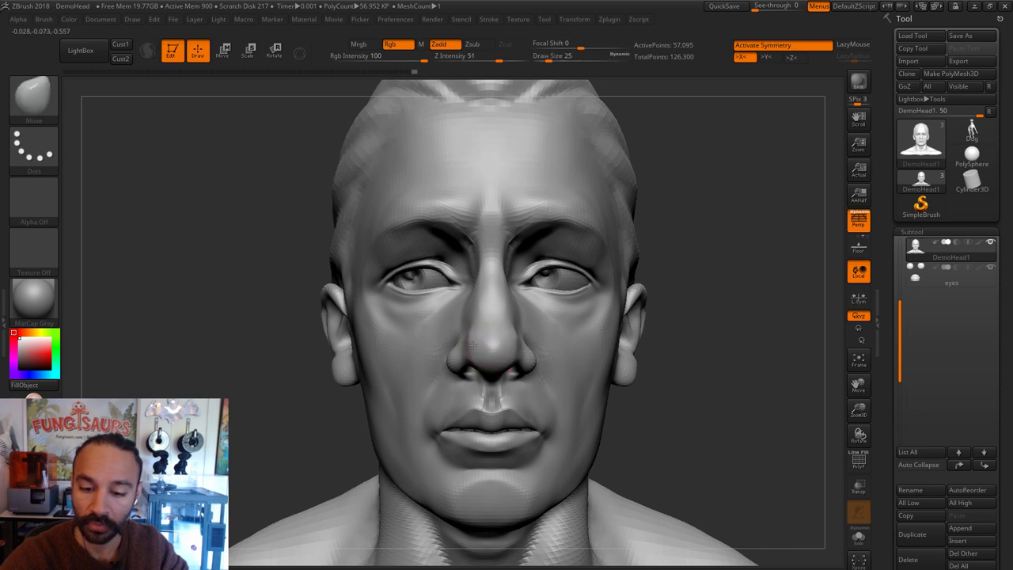
pyautogui.press('s')
pyautogui.moveTo(472, 345); pyautogui.dragTo(470, 348)
pyautogui.moveTo(469, 349); pyautogui.dragTo(475, 342)
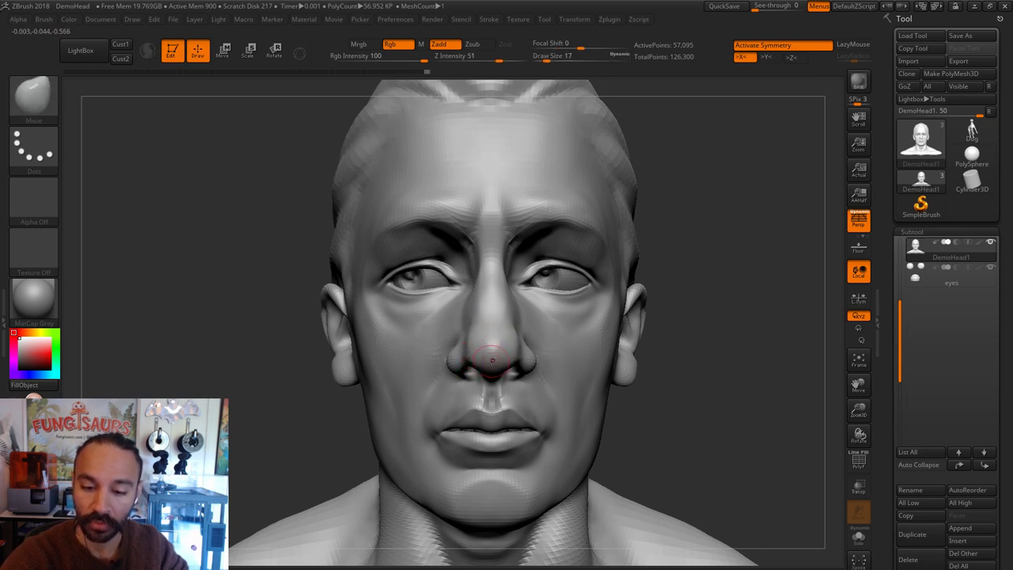
# Step: Smooth the philtrum at draw size 17, adjust the mouth corners with the Move brush, and smooth them at draw size 16
pyautogui.keyDown('shift'); pyautogui.moveTo(505, 409); pyautogui.dragTo(502, 401); pyautogui.keyUp('shift')
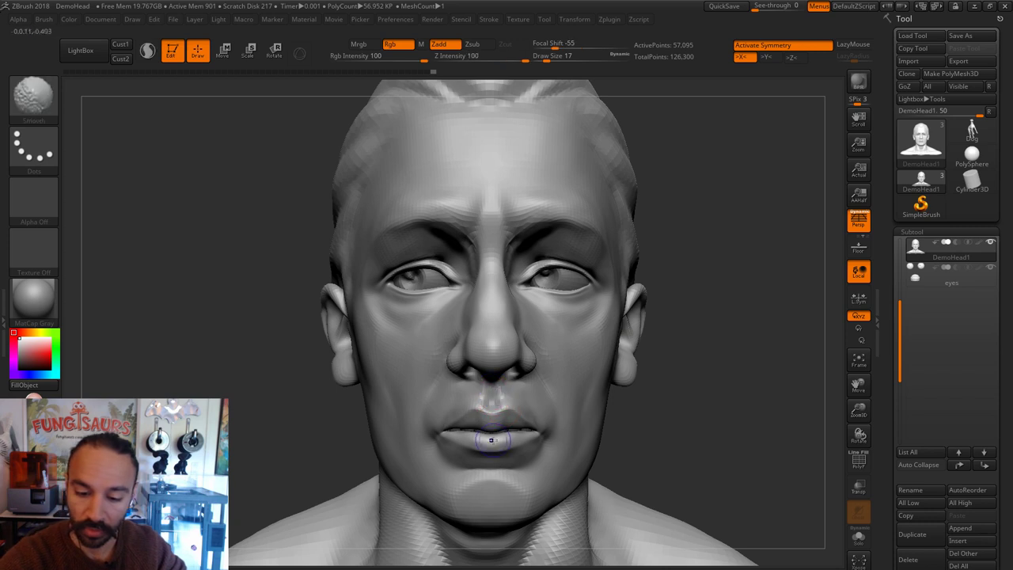
pyautogui.press(']')
pyautogui.press(']')
pyautogui.press(']')
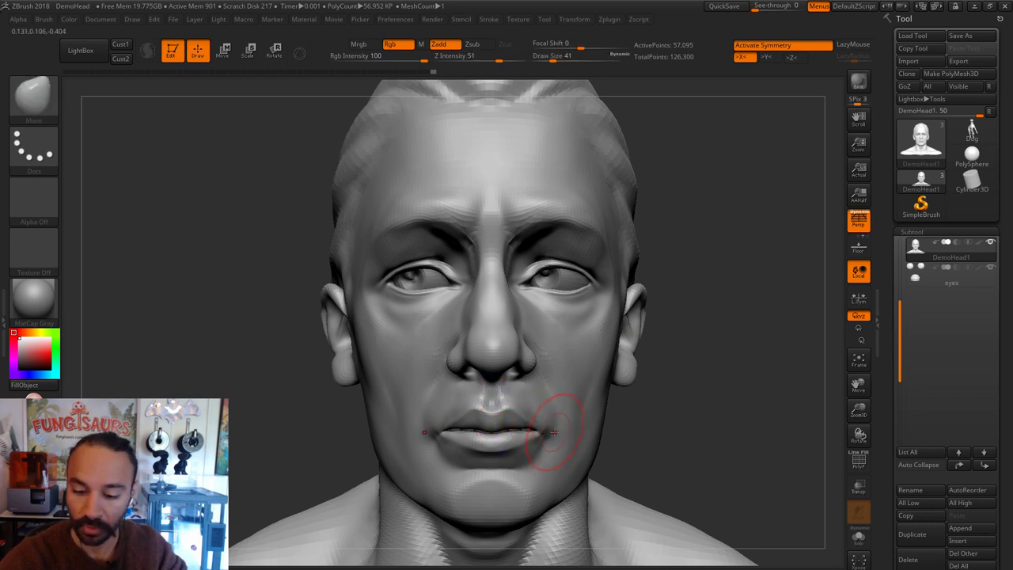
pyautogui.press('s')
pyautogui.moveTo(551, 431); pyautogui.dragTo(543, 434)
pyautogui.press('s')
pyautogui.keyDown('shift'); pyautogui.moveTo(541, 435); pyautogui.dragTo(542, 444); pyautogui.keyUp('shift')
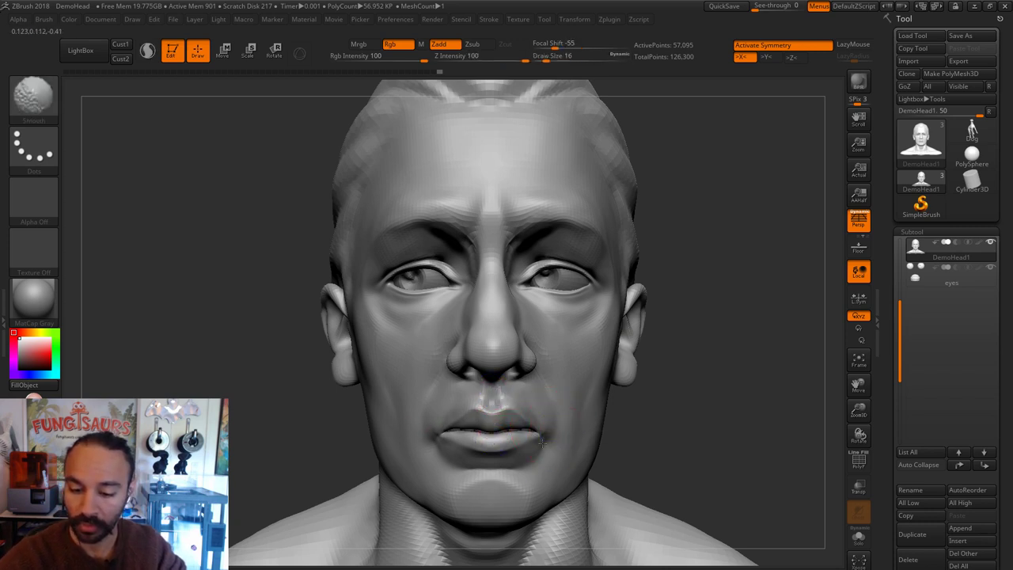
# Step: Smooth the skin around the lower lip and mouth corner, checking it from a three-quarter view
pyautogui.moveTo(663, 372); pyautogui.dragTo(721, 374)
pyautogui.keyDown('shift'); pyautogui.moveTo(485, 454); pyautogui.dragTo(464, 423); pyautogui.keyUp('shift')
pyautogui.press('shift')
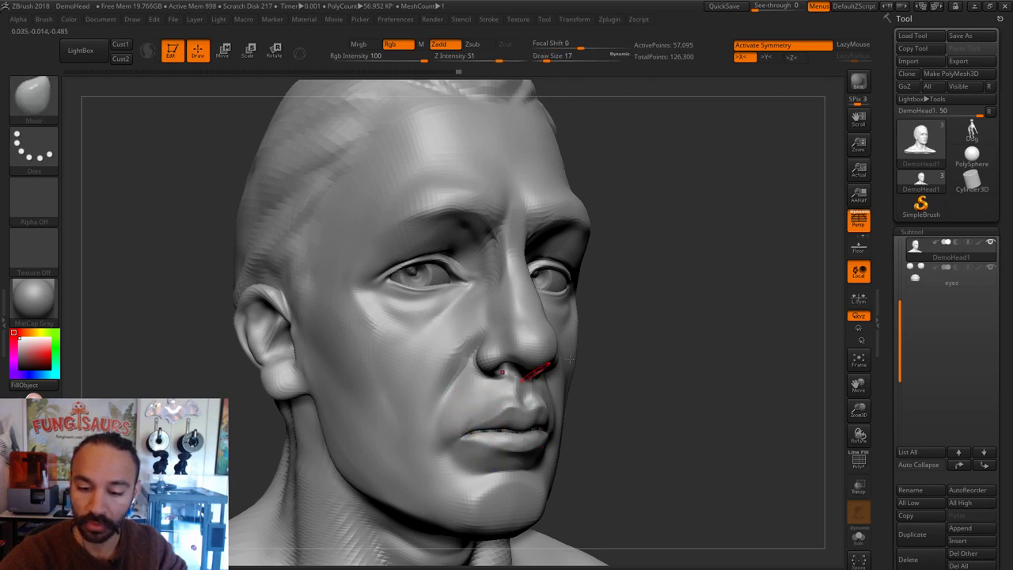
pyautogui.moveTo(642, 356)
pyautogui.keyDown('shift'); pyautogui.mouseDown()
pyautogui.moveTo(720, 357)
pyautogui.moveTo(720, 336)
pyautogui.mouseUp(); pyautogui.keyUp('shift')
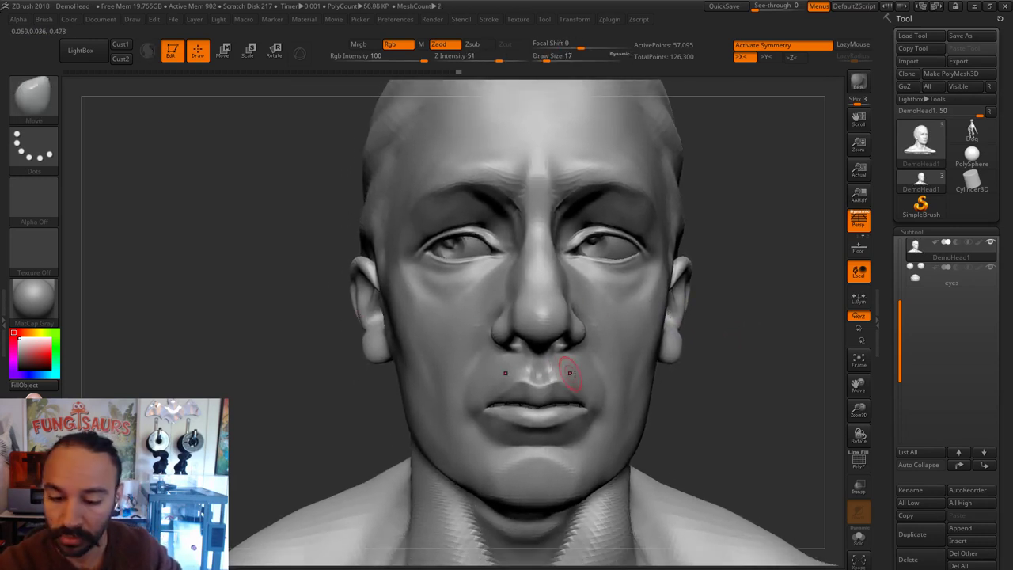
# Step: Carve the folds running from the nose past the mouth corners with the DamStandard brush at draw sizes 29 and 27, and soften them
pyautogui.press('b')
pyautogui.press('d')
pyautogui.press('s')
pyautogui.moveTo(643, 475); pyautogui.dragTo(558, 388, button='right')
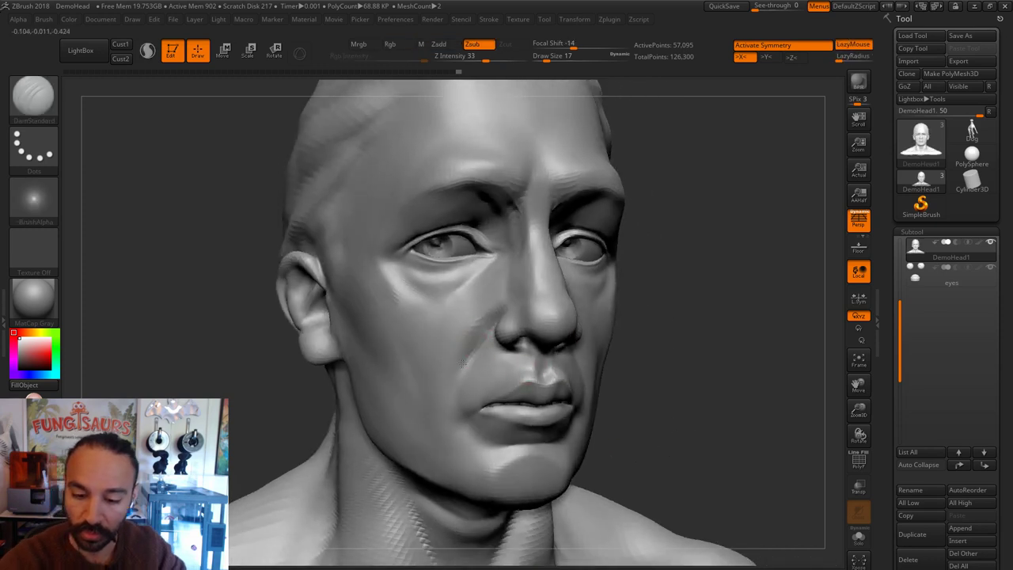
pyautogui.press('s')
pyautogui.moveTo(454, 396); pyautogui.dragTo(459, 397)
pyautogui.moveTo(464, 358); pyautogui.dragTo(479, 460)
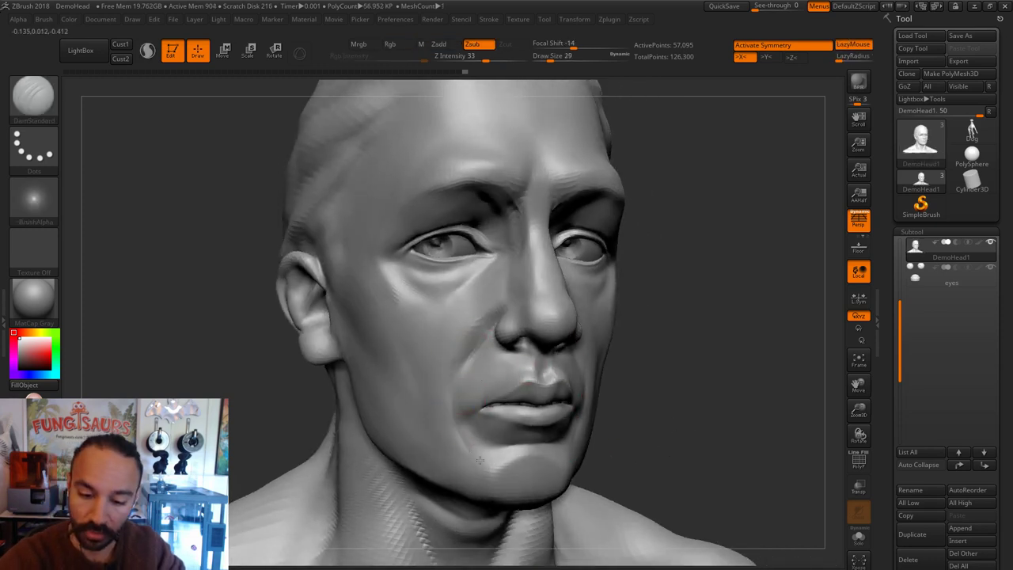
pyautogui.keyDown('shift'); pyautogui.moveTo(459, 381); pyautogui.dragTo(452, 402); pyautogui.keyUp('shift')
pyautogui.press('s')
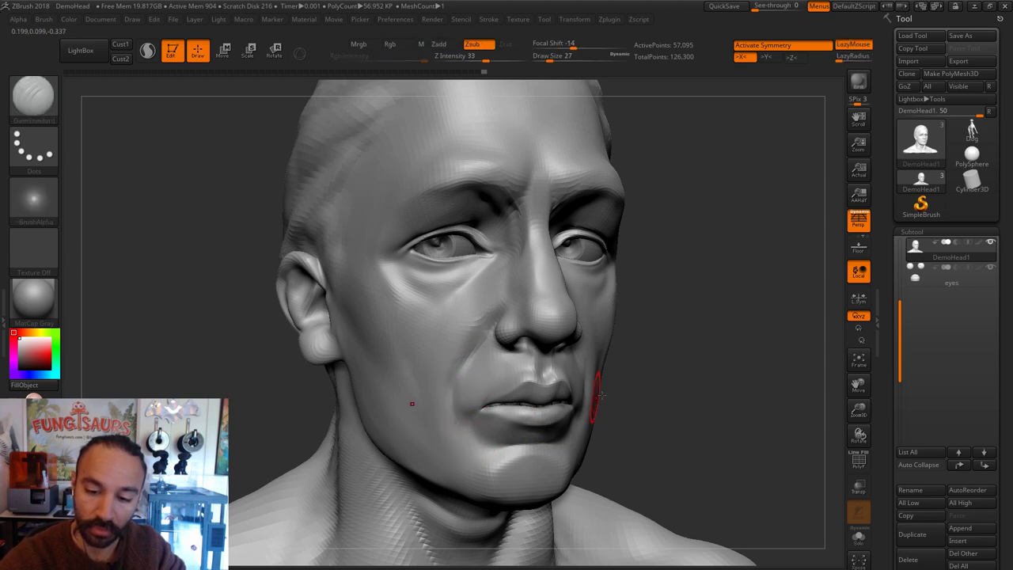
# Step: Carve creases beneath both eyes with the DamStandard brush at draw size 16
pyautogui.moveTo(592, 393)
pyautogui.mouseDown(button='right')
pyautogui.moveTo(686, 345)
pyautogui.moveTo(738, 351)
pyautogui.moveTo(760, 312)
pyautogui.moveTo(761, 360)
pyautogui.mouseUp(button='right')
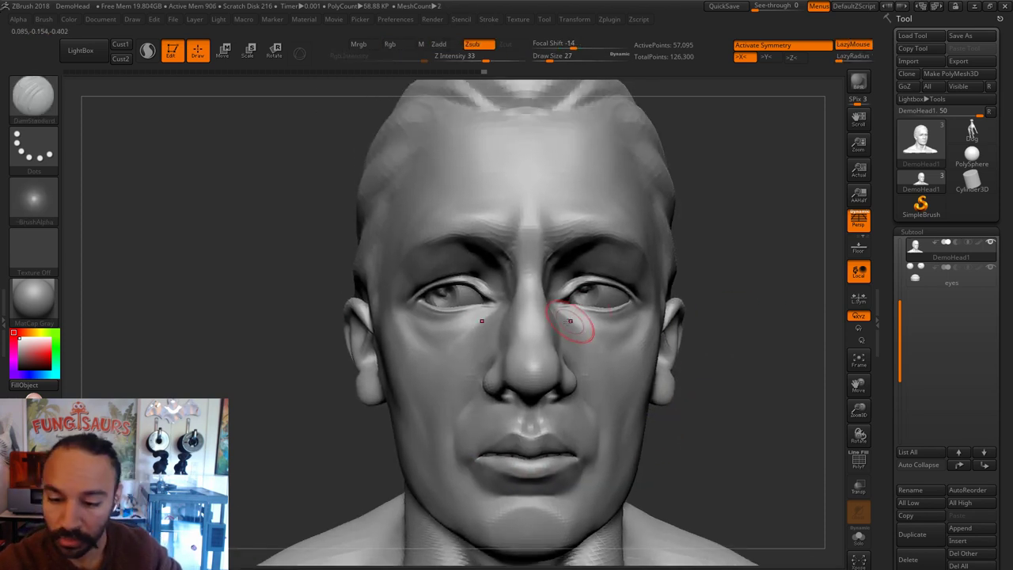
pyautogui.press('s')
pyautogui.moveTo(568, 321); pyautogui.dragTo(564, 320)
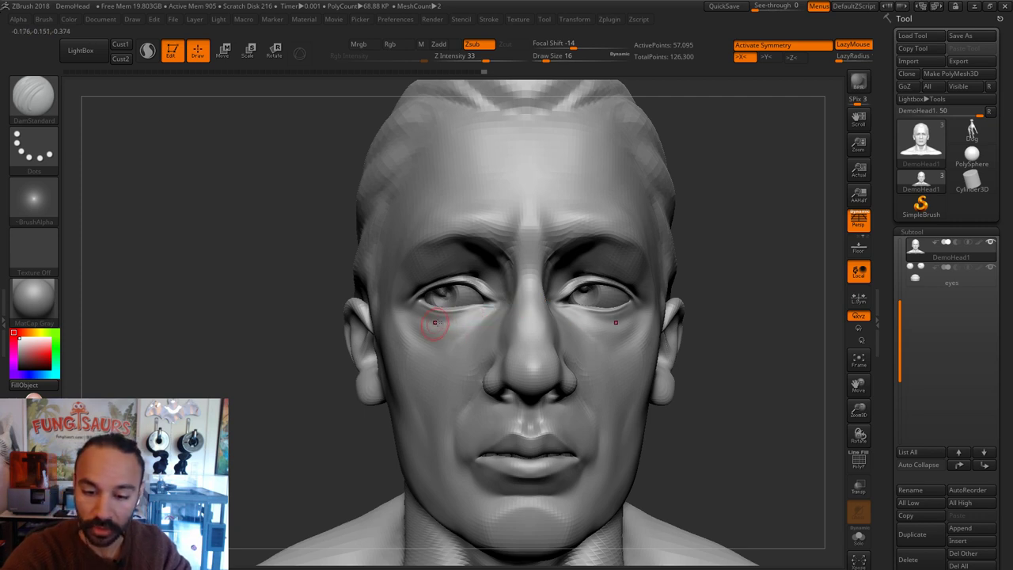
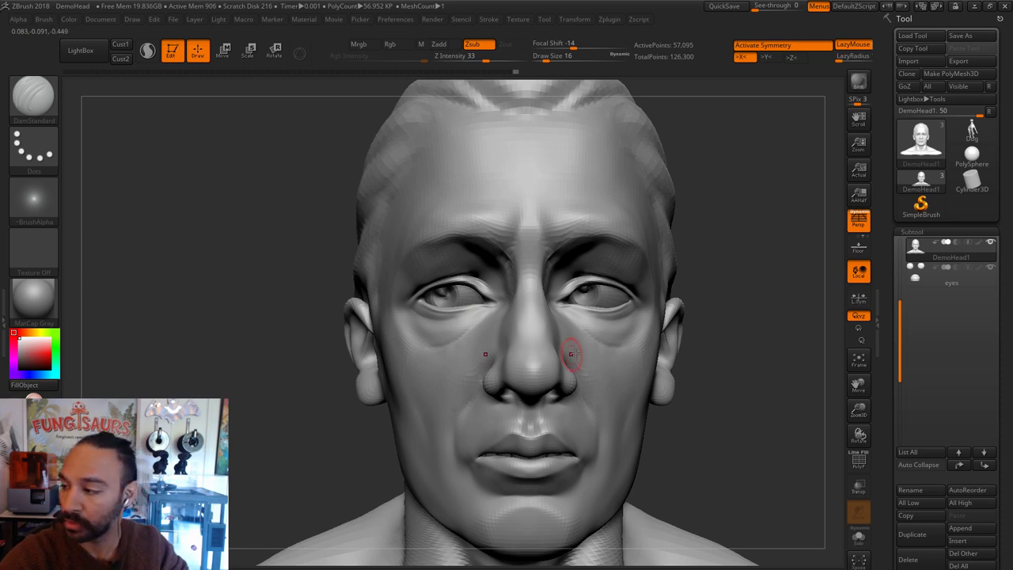
# Step: Reshape the area under the eyes and beside the nose with the Move brush at draw sizes 41 and 39
pyautogui.press('b')
pyautogui.press('m')
pyautogui.press('v')
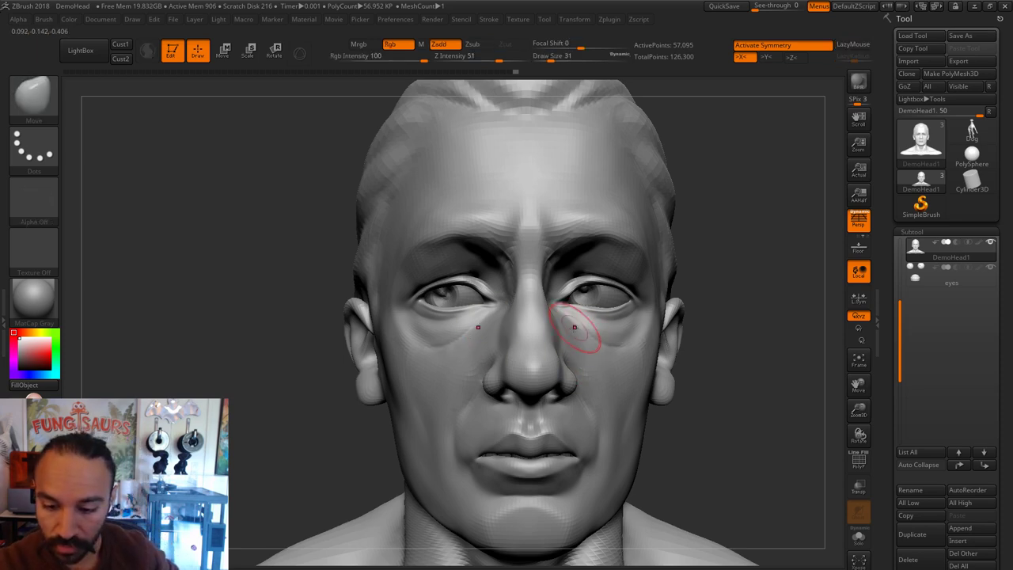
pyautogui.moveTo(702, 331); pyautogui.dragTo(576, 334)
pyautogui.press(']')
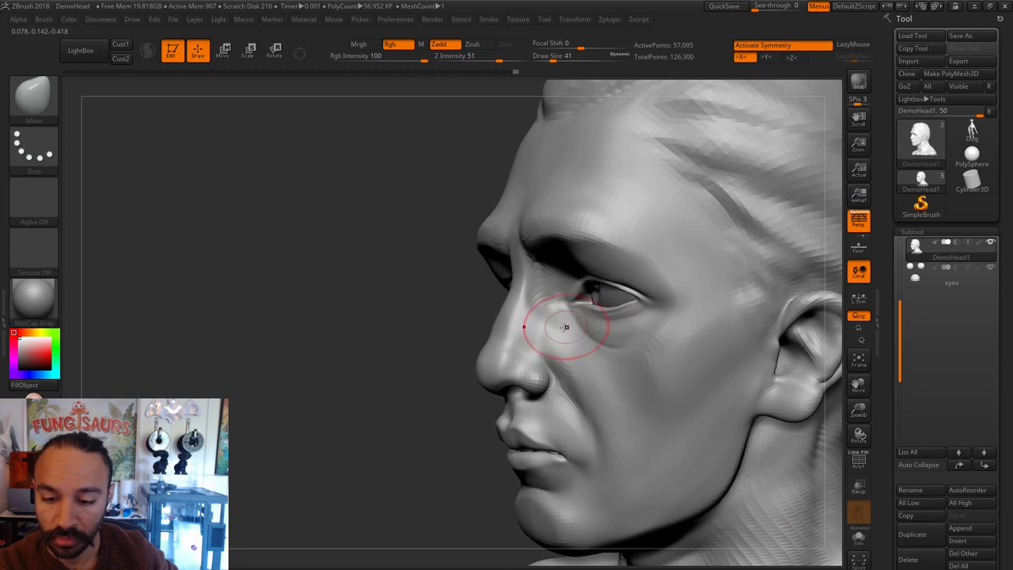
pyautogui.keyDown('shift'); pyautogui.moveTo(427, 424); pyautogui.dragTo(586, 471); pyautogui.keyUp('shift')
pyautogui.press('s')
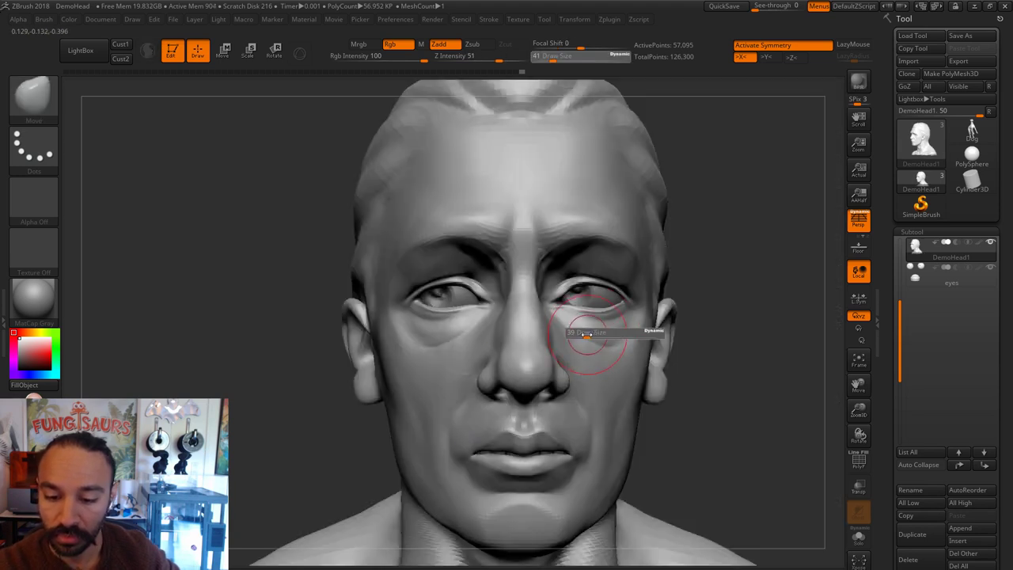
pyautogui.press('s')
pyautogui.moveTo(592, 338); pyautogui.dragTo(622, 344)
# Step: Define the outer rim and inner folds of the ear with the DamStandard brush at draw size 20
pyautogui.moveTo(689, 300)
pyautogui.keyDown('alt'); pyautogui.mouseDown()
pyautogui.moveTo(689, 271)
pyautogui.moveTo(675, 282)
pyautogui.moveTo(672, 320)
pyautogui.moveTo(702, 324)
pyautogui.moveTo(658, 296)
pyautogui.moveTo(668, 291)
pyautogui.mouseUp(); pyautogui.keyUp('alt')
pyautogui.press('s')
pyautogui.press('b')
pyautogui.press('d')
pyautogui.press('s')
pyautogui.press('s')
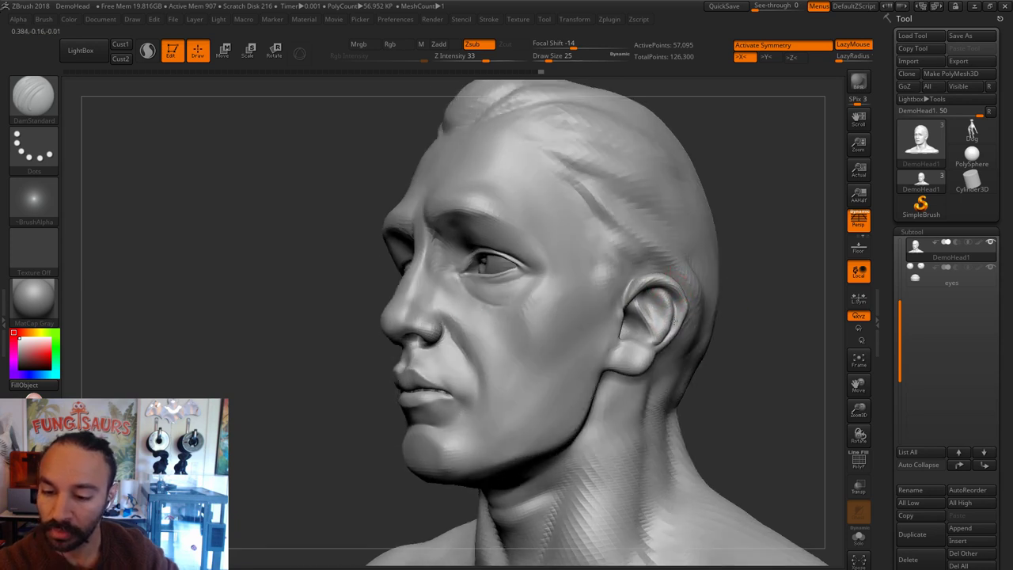
pyautogui.press('s')
pyautogui.moveTo(660, 341); pyautogui.dragTo(654, 352)
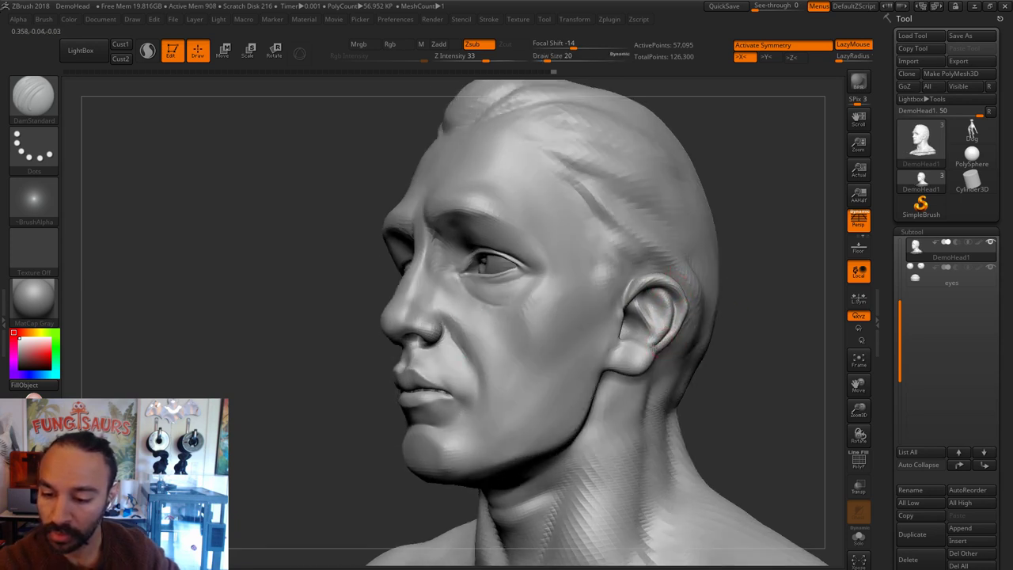
pyautogui.moveTo(789, 324); pyautogui.dragTo(759, 319)
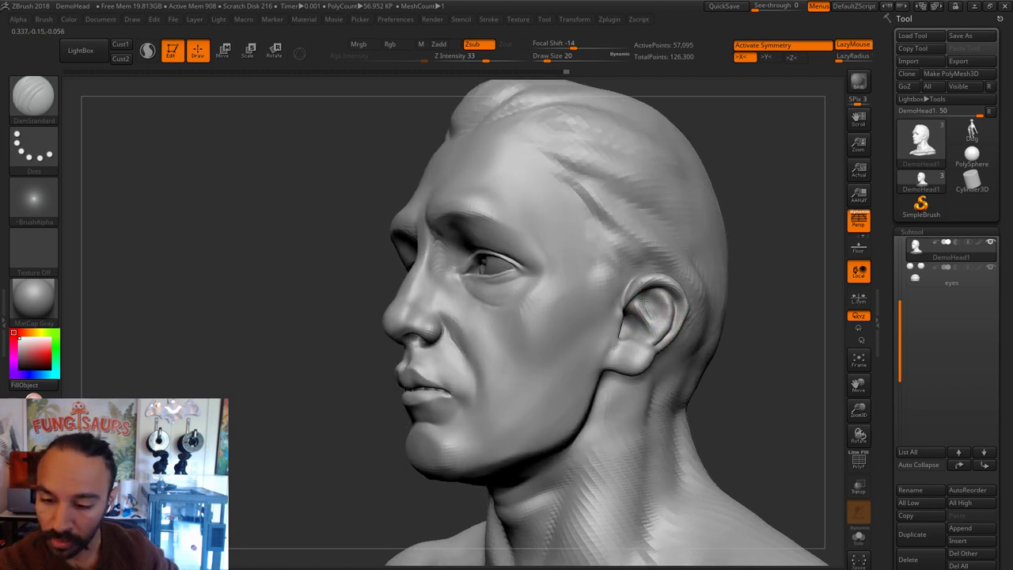
pyautogui.moveTo(642, 318); pyautogui.dragTo(715, 321)
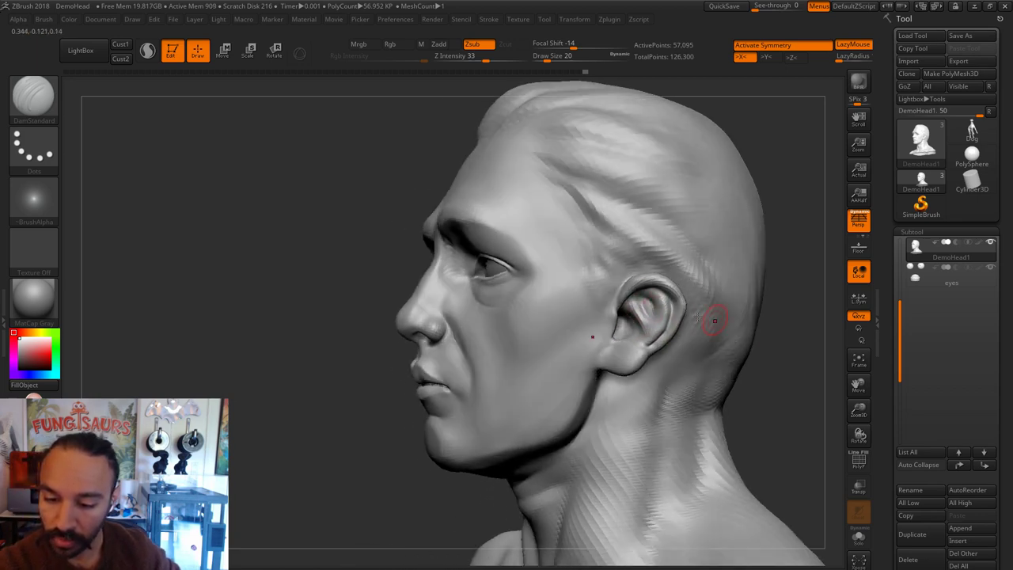
# Step: Smooth the earlobe and reshape the ear's outline with the Move brush at draw sizes 20 and 16
pyautogui.moveTo(758, 350)
pyautogui.mouseDown()
pyautogui.moveTo(775, 350)
pyautogui.moveTo(720, 321)
pyautogui.moveTo(728, 320)
pyautogui.moveTo(709, 323)
pyautogui.mouseUp()
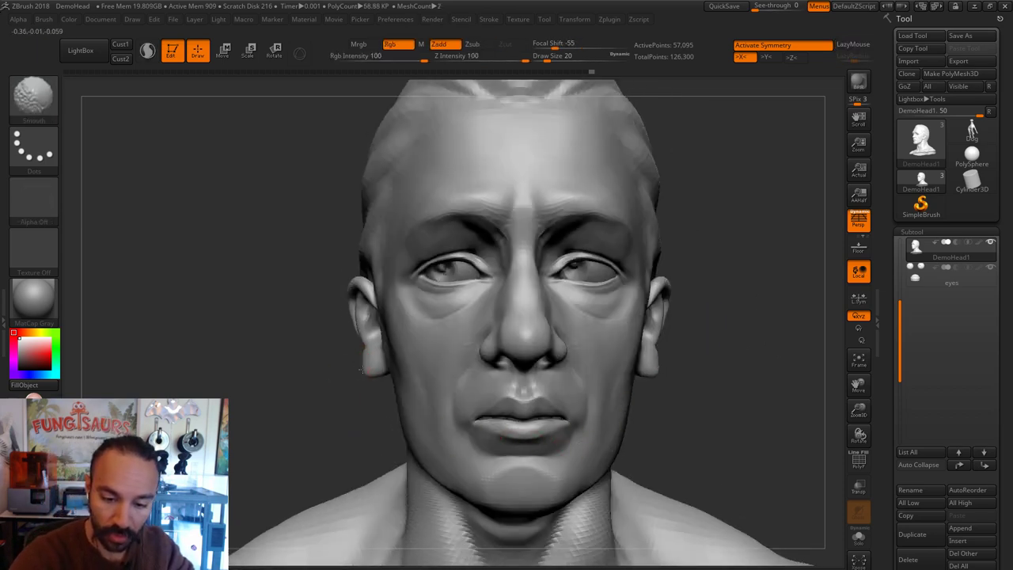
pyautogui.keyDown('shift'); pyautogui.moveTo(364, 360); pyautogui.dragTo(381, 359); pyautogui.keyUp('shift')
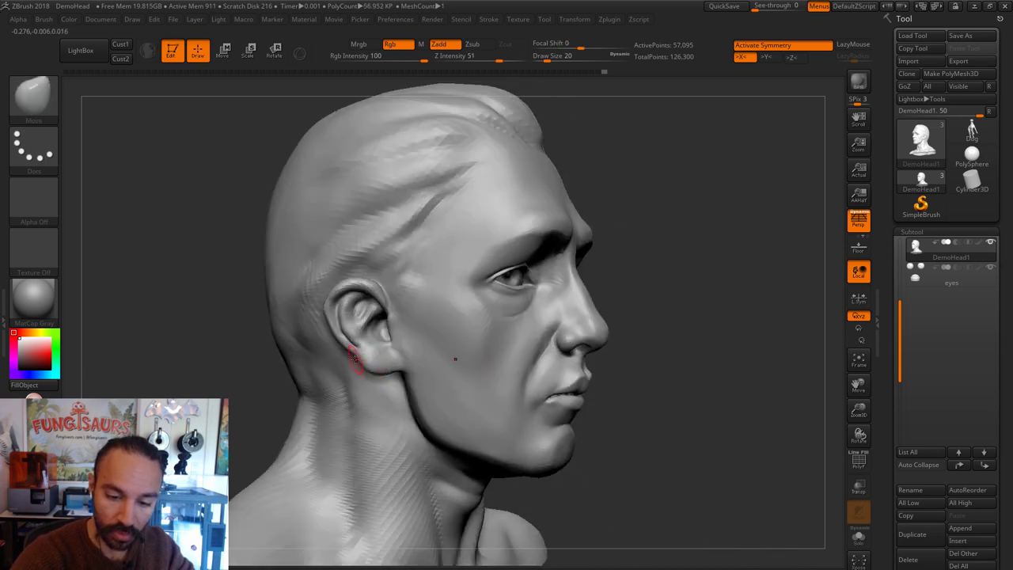
pyautogui.moveTo(223, 365); pyautogui.dragTo(272, 330)
pyautogui.press('s')
pyautogui.click(328, 315)
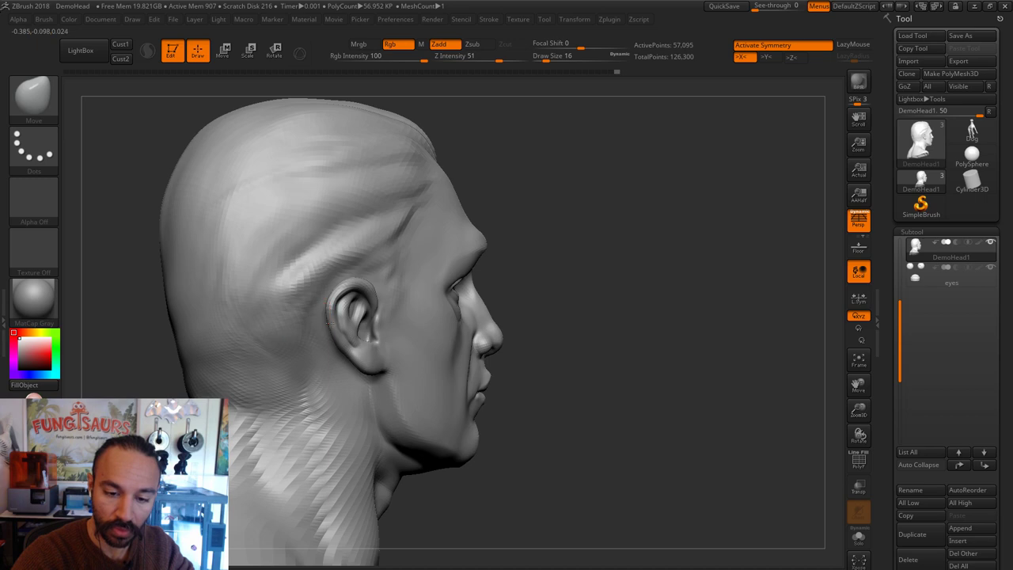
pyautogui.moveTo(563, 313); pyautogui.dragTo(552, 347)
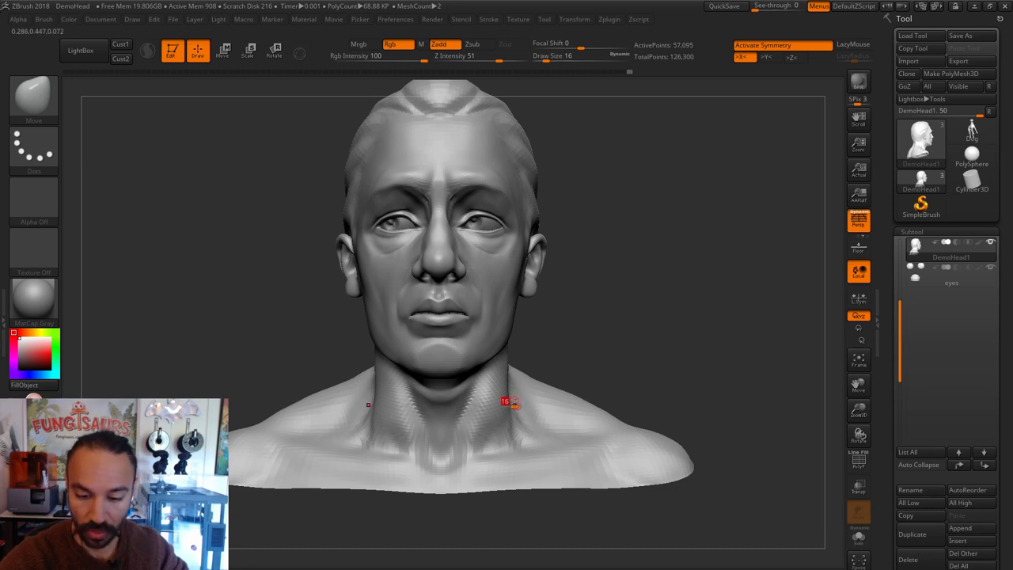
# Step: Reshape the sides of the neck and the shoulder slopes with the Move brush at draw sizes 108, 116 and 124
pyautogui.press('s')
pyautogui.moveTo(513, 405)
pyautogui.mouseDown()
pyautogui.moveTo(533, 406)
pyautogui.moveTo(514, 422)
pyautogui.mouseUp()
pyautogui.moveTo(510, 386); pyautogui.dragTo(517, 379)
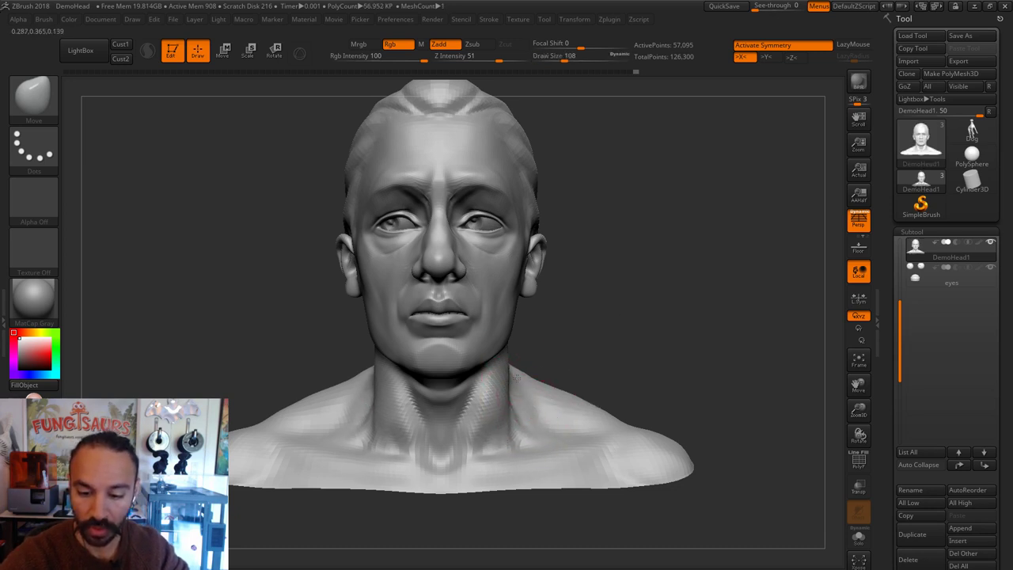
pyautogui.moveTo(612, 328); pyautogui.dragTo(495, 334)
pyautogui.press('s')
pyautogui.moveTo(537, 388); pyautogui.dragTo(531, 388)
pyautogui.moveTo(512, 380); pyautogui.dragTo(495, 386)
pyautogui.moveTo(444, 356); pyautogui.dragTo(584, 369)
pyautogui.moveTo(536, 400); pyautogui.dragTo(544, 390)
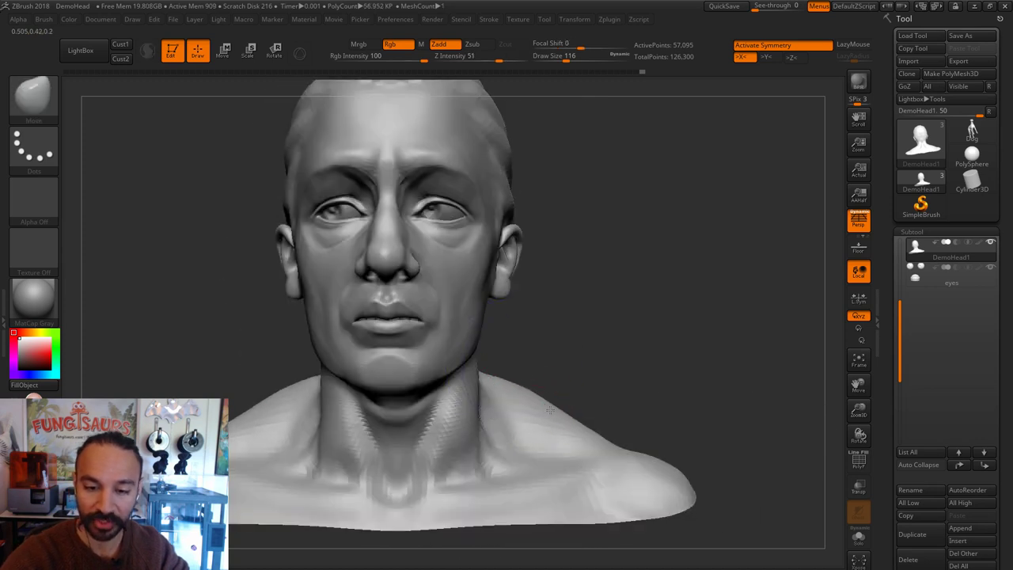
pyautogui.moveTo(608, 378); pyautogui.dragTo(603, 344)
pyautogui.press('s')
pyautogui.moveTo(530, 388); pyautogui.dragTo(538, 388)
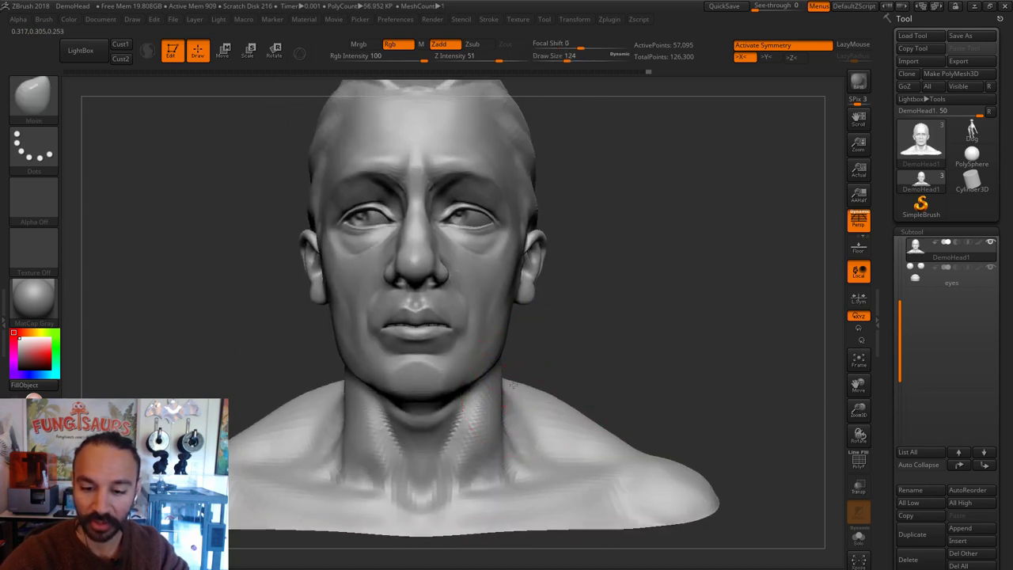
# Step: Carve fine creases along the lower eyelids and eye bags with the DamStandard brush at draw size 14
pyautogui.keyDown('alt'); pyautogui.moveTo(605, 344); pyautogui.dragTo(633, 388); pyautogui.keyUp('alt')
pyautogui.keyDown('alt'); pyautogui.moveTo(644, 351); pyautogui.dragTo(640, 380); pyautogui.keyUp('alt')
pyautogui.moveTo(599, 315); pyautogui.dragTo(601, 346)
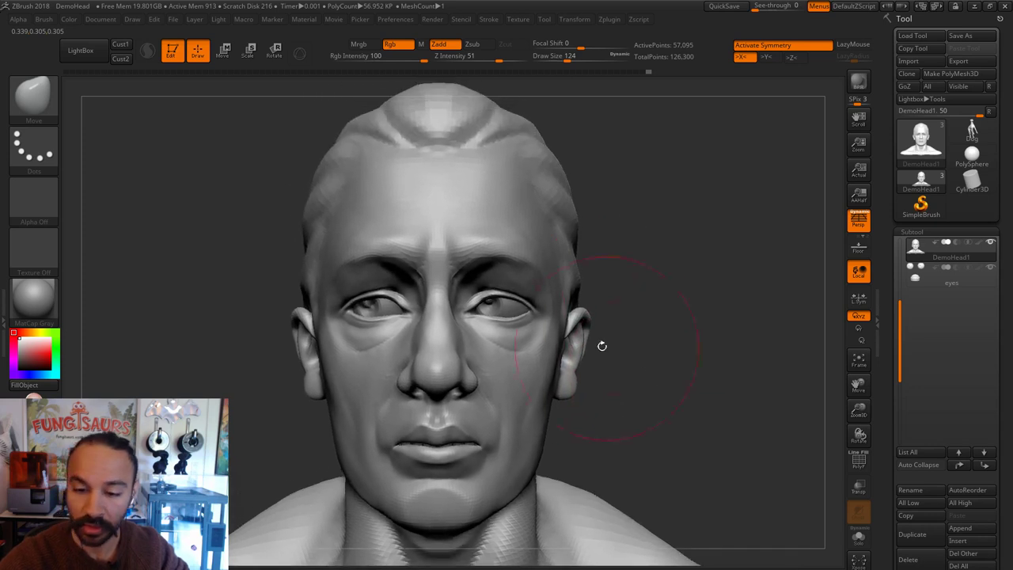
pyautogui.press('s')
pyautogui.moveTo(532, 334); pyautogui.dragTo(478, 324)
pyautogui.press('b')
pyautogui.press('d')
pyautogui.press('s')
pyautogui.press('s')
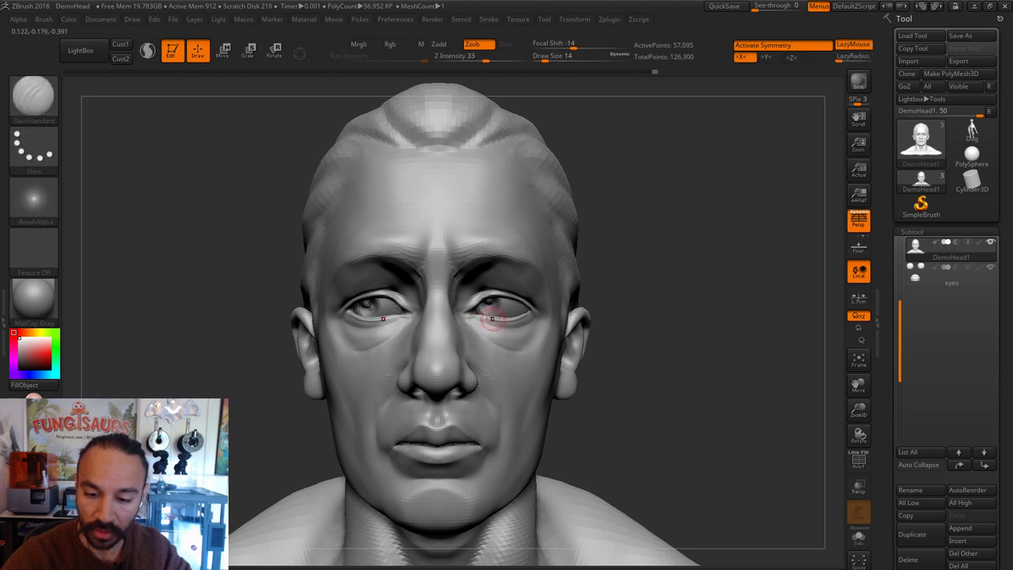
pyautogui.keyDown('alt'); pyautogui.moveTo(671, 291); pyautogui.dragTo(662, 313); pyautogui.keyUp('alt')
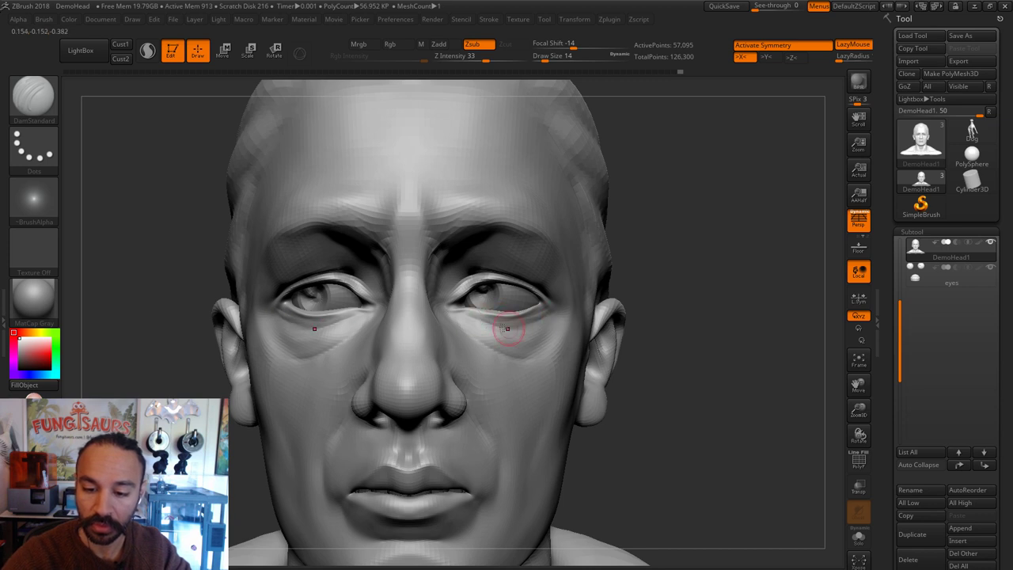
pyautogui.press('f')
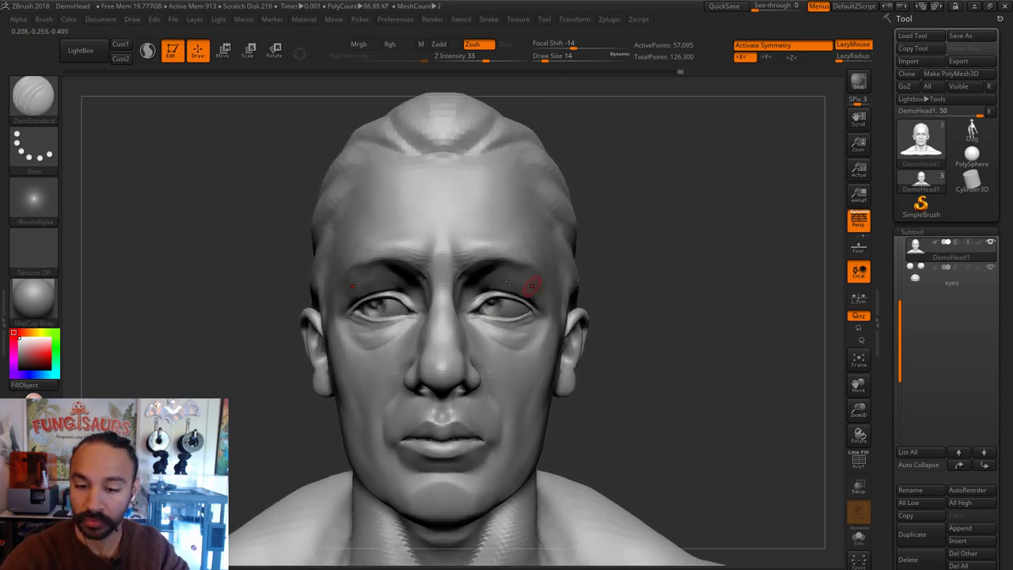
# Step: Carve the nose bridge between the brows with the DamStandard brush at draw size 9, and smooth the brow area at draw size 16
pyautogui.press('s')
pyautogui.click(448, 290)
pyautogui.press('s')
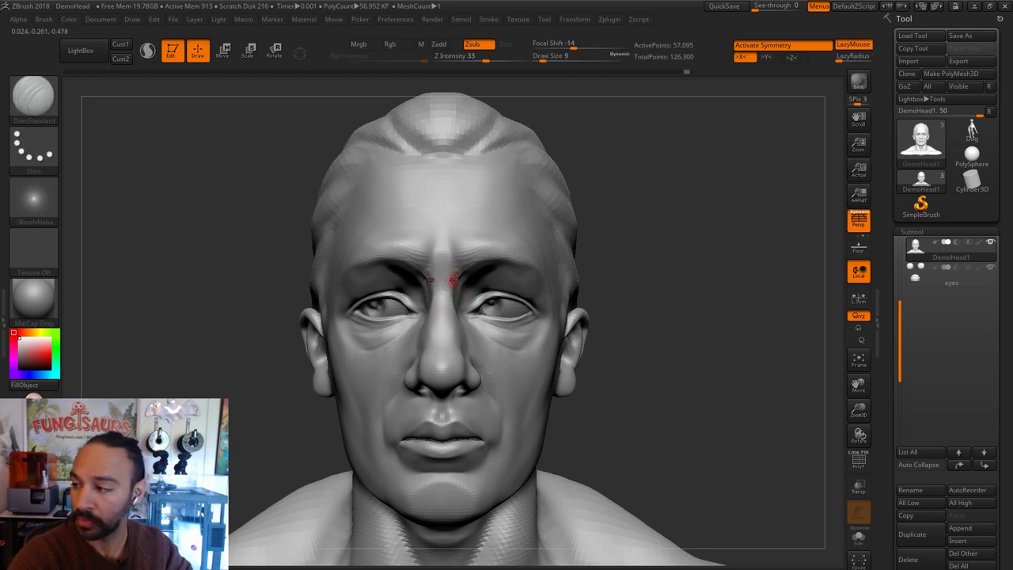
pyautogui.press(']')
pyautogui.press('shift')
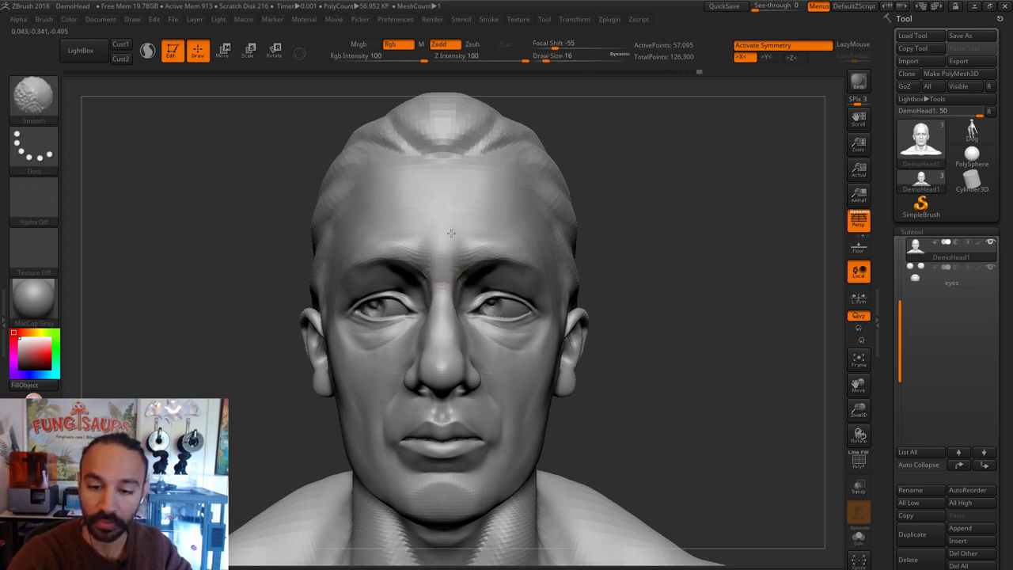
pyautogui.keyDown('shift'); pyautogui.moveTo(448, 235); pyautogui.dragTo(391, 244); pyautogui.keyUp('shift')
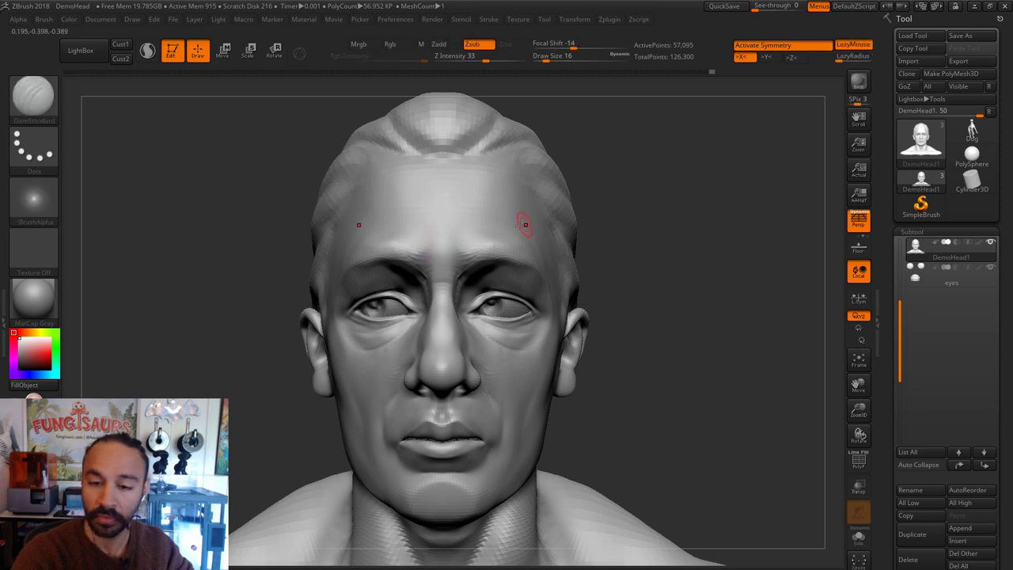
# Step: Subdivide the head mesh to subdivision level 4
pyautogui.moveTo(603, 196); pyautogui.dragTo(635, 201)
pyautogui.press('ctrl')
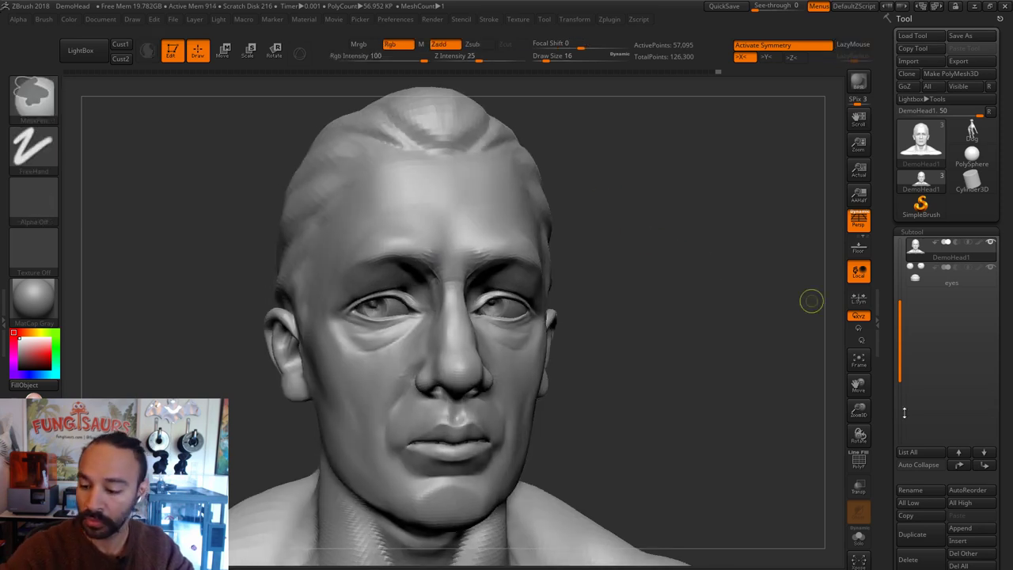
pyautogui.moveTo(1007, 548); pyautogui.dragTo(999, 476)
pyautogui.click(912, 563)
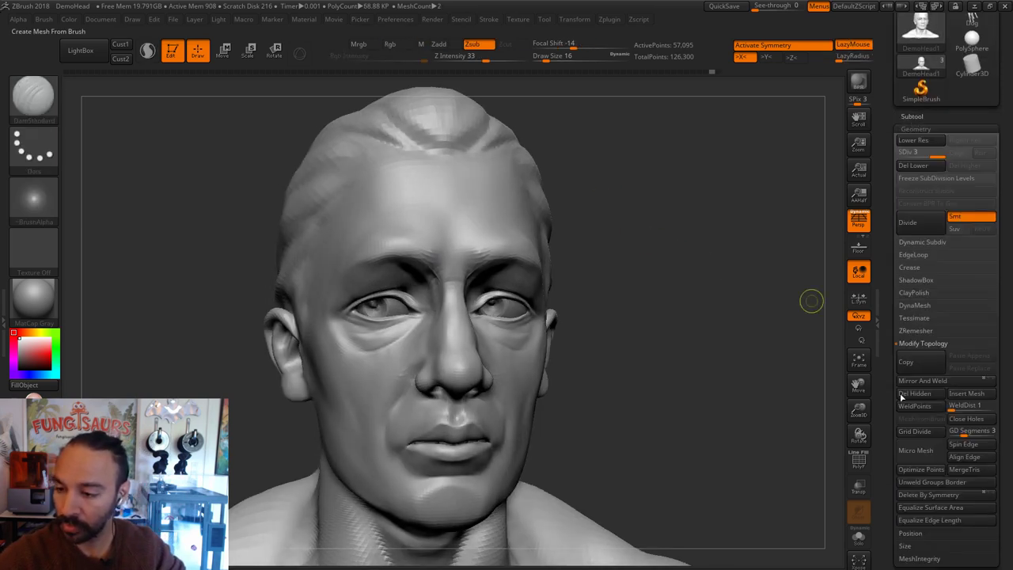
pyautogui.click(915, 223)
# Step: Subdivide the head mesh to level 5 and carve fine wrinkles across the forehead with the DamStandard brush at draw size 9
pyautogui.keyDown('shift'); pyautogui.moveTo(515, 214); pyautogui.dragTo(520, 213, button='right'); pyautogui.keyUp('shift')
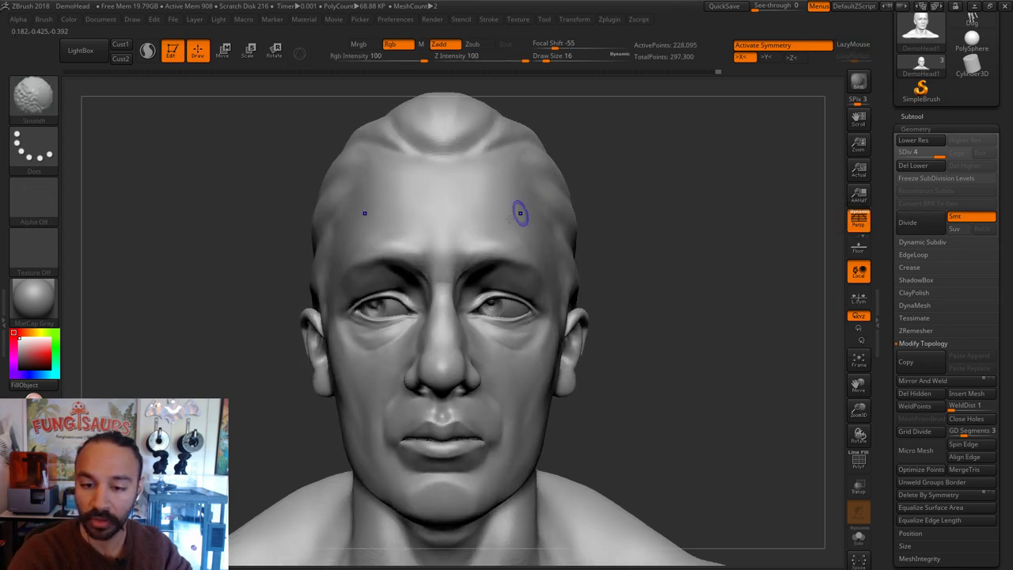
pyautogui.moveTo(520, 214); pyautogui.dragTo(482, 212)
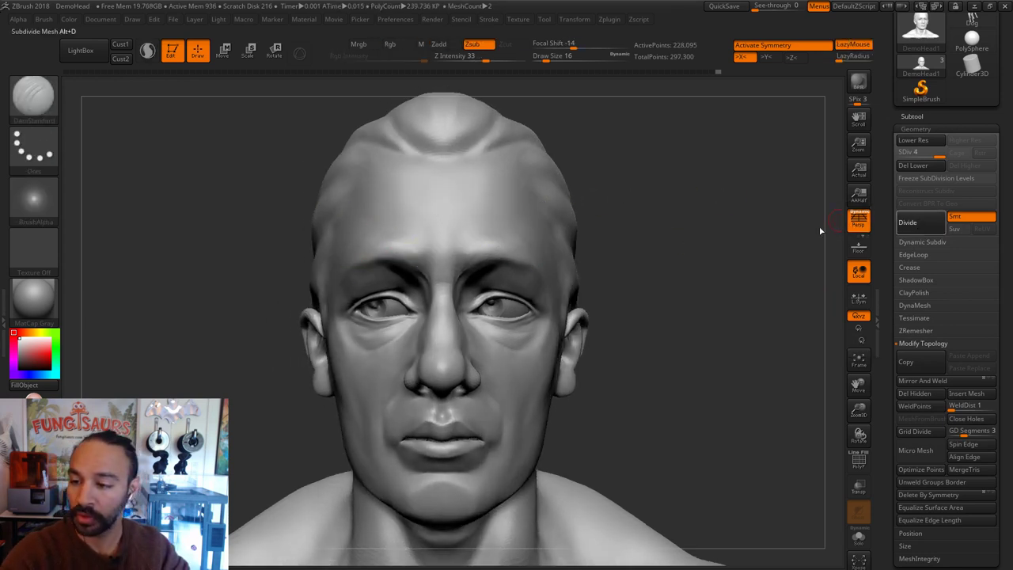
pyautogui.hotkey('ctrl', 'd')
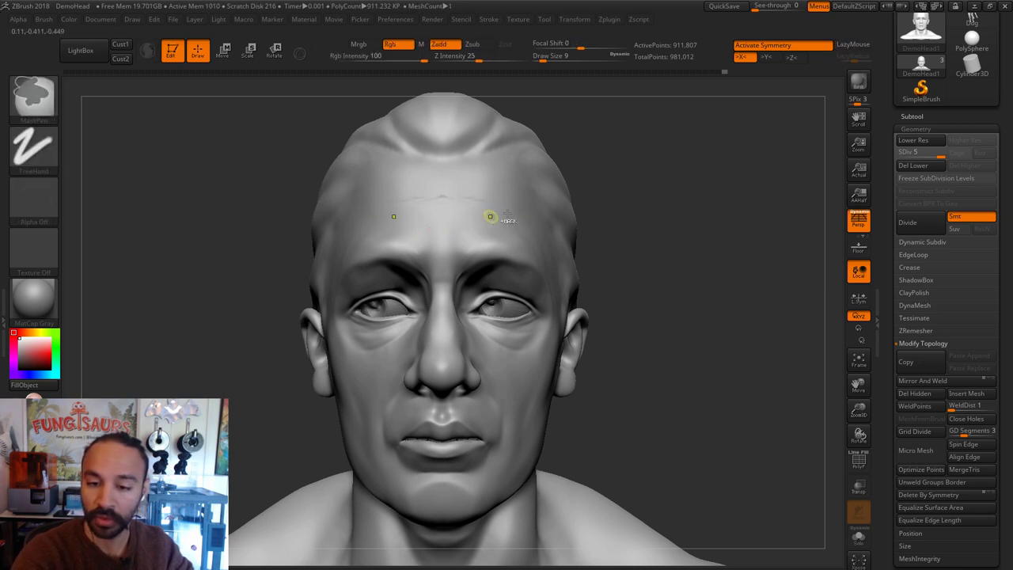
pyautogui.hotkey('ctrl', 'z')
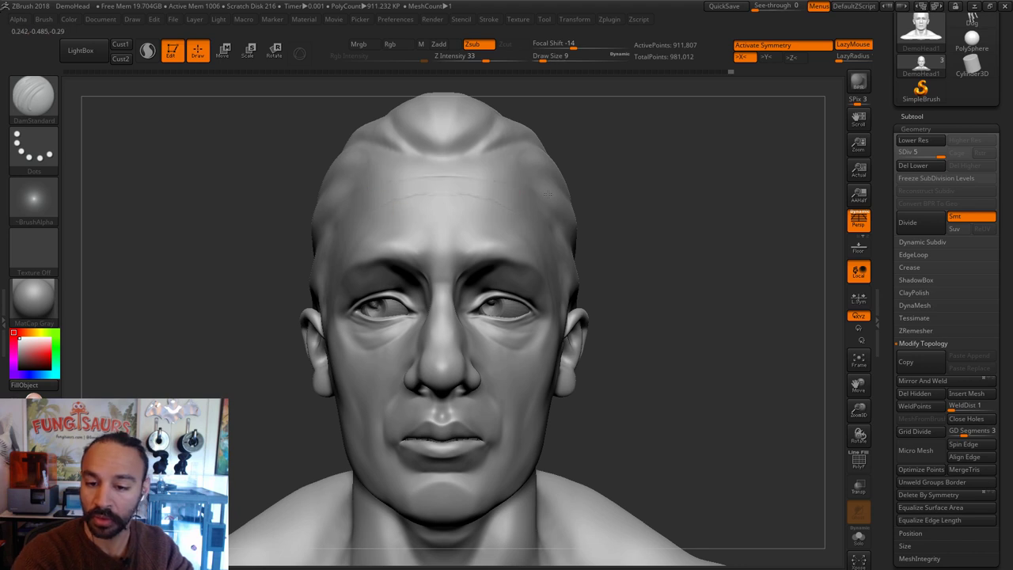
# Step: Reshape the hairline and the front volume of the hair with the Move brush at draw sizes 35 and 59
pyautogui.keyDown('alt'); pyautogui.moveTo(633, 202); pyautogui.dragTo(663, 250); pyautogui.keyUp('alt')
pyautogui.press('b')
pyautogui.press('m')
pyautogui.press('v')
pyautogui.press('s')
pyautogui.moveTo(557, 196); pyautogui.dragTo(567, 196)
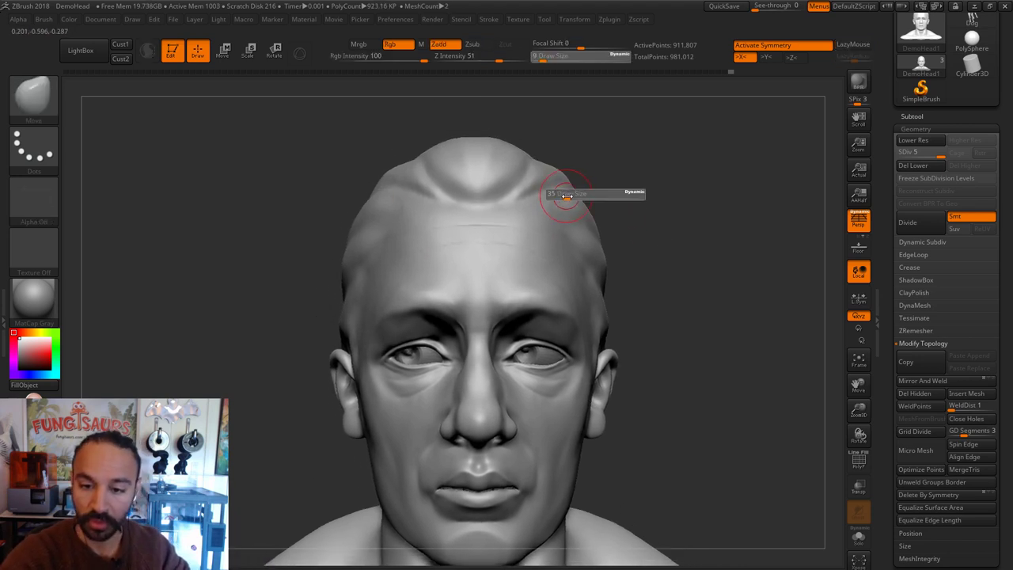
pyautogui.press('s')
pyautogui.moveTo(482, 201); pyautogui.dragTo(491, 201)
pyautogui.moveTo(505, 188); pyautogui.dragTo(674, 179, button='right')
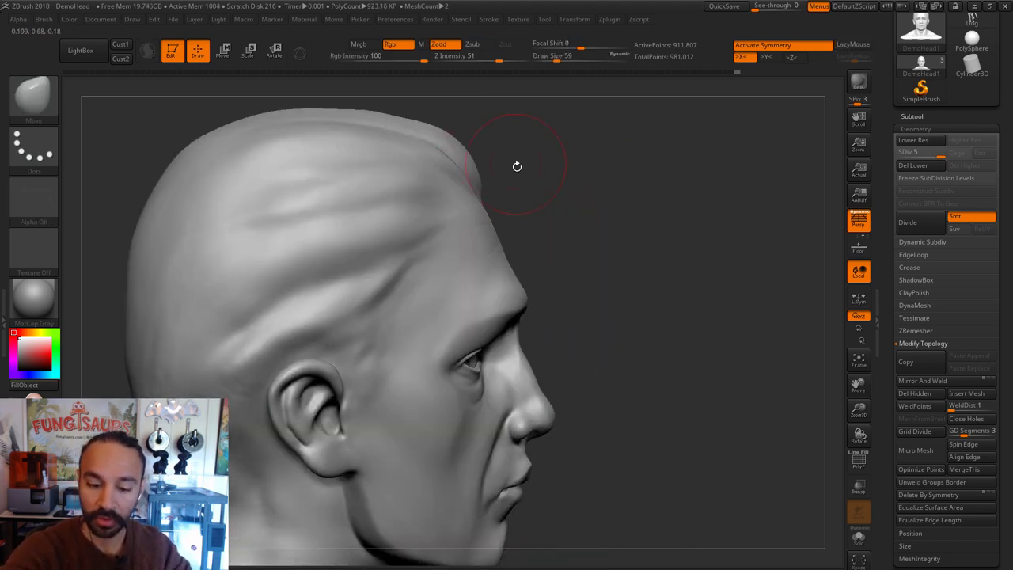
pyautogui.moveTo(517, 166); pyautogui.dragTo(463, 163)
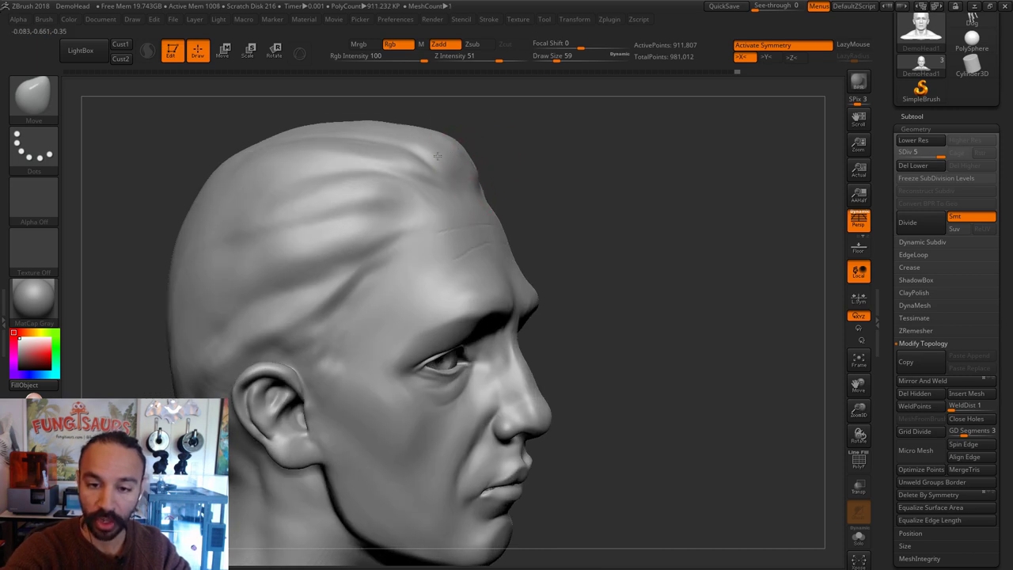
pyautogui.moveTo(572, 167)
pyautogui.mouseDown()
pyautogui.moveTo(629, 190)
pyautogui.moveTo(658, 231)
pyautogui.moveTo(743, 205)
pyautogui.mouseUp()
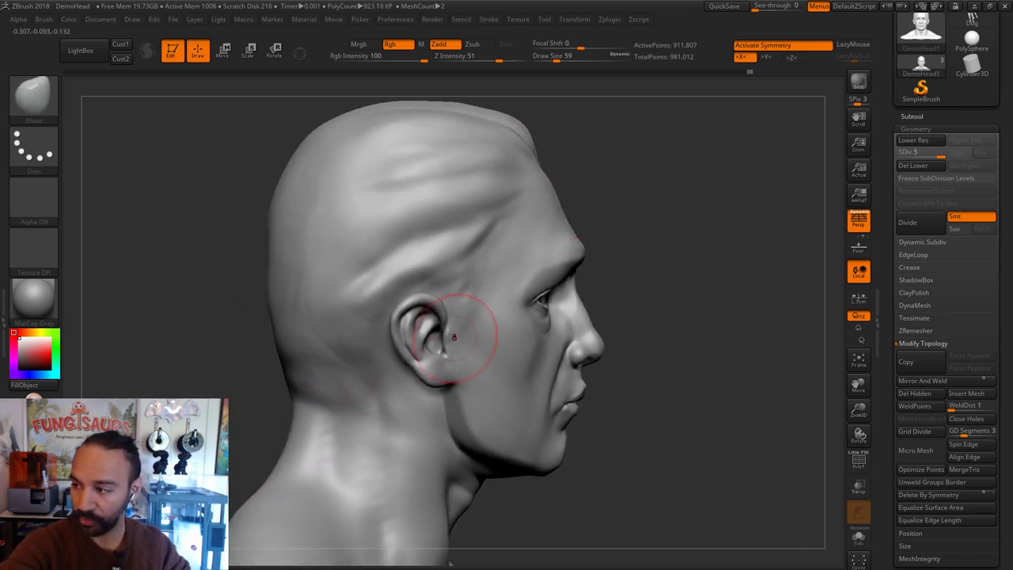
# Step: Build up hair volume above and behind the ear toward the nape with the ClayTubes brush at draw size 46
pyautogui.press('b')
pyautogui.press('c')
pyautogui.press('t')
pyautogui.press('s')
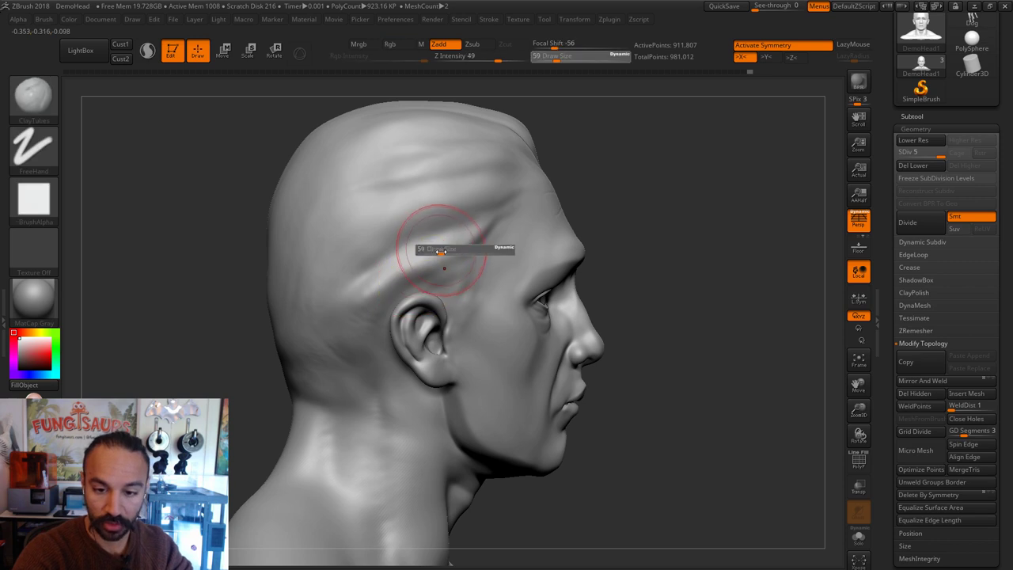
pyautogui.moveTo(441, 251)
pyautogui.mouseDown()
pyautogui.moveTo(403, 278)
pyautogui.moveTo(443, 203)
pyautogui.moveTo(372, 213)
pyautogui.moveTo(333, 238)
pyautogui.moveTo(396, 214)
pyautogui.moveTo(447, 232)
pyautogui.moveTo(448, 273)
pyautogui.mouseUp()
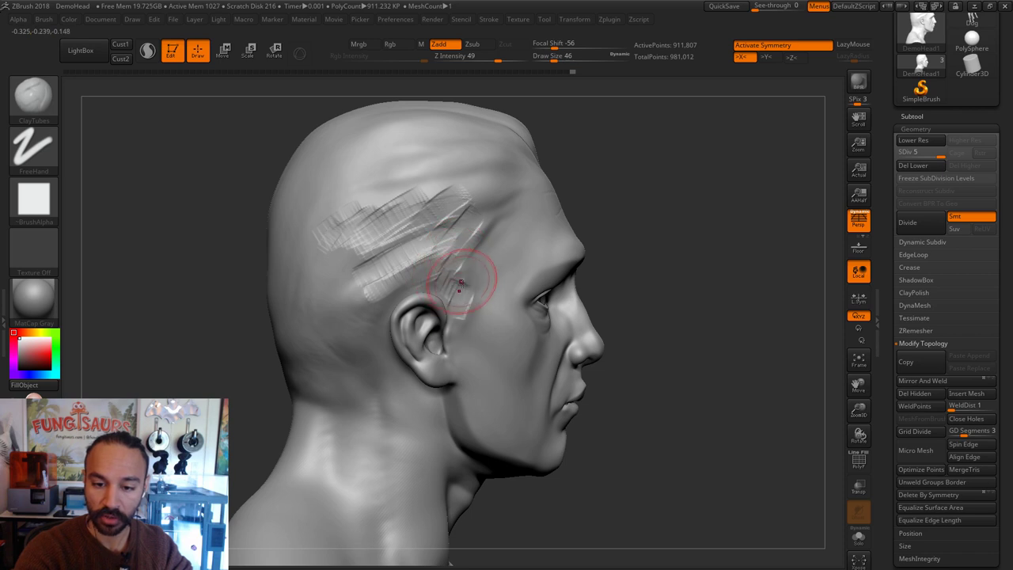
pyautogui.moveTo(456, 281); pyautogui.dragTo(465, 237)
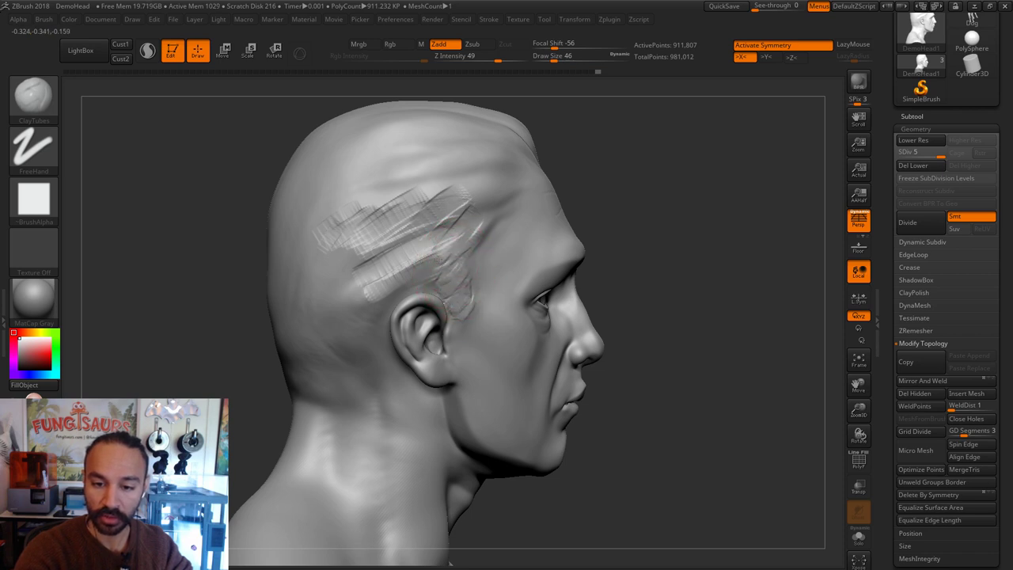
pyautogui.moveTo(387, 279)
pyautogui.mouseDown()
pyautogui.moveTo(349, 333)
pyautogui.moveTo(312, 277)
pyautogui.moveTo(314, 323)
pyautogui.mouseUp()
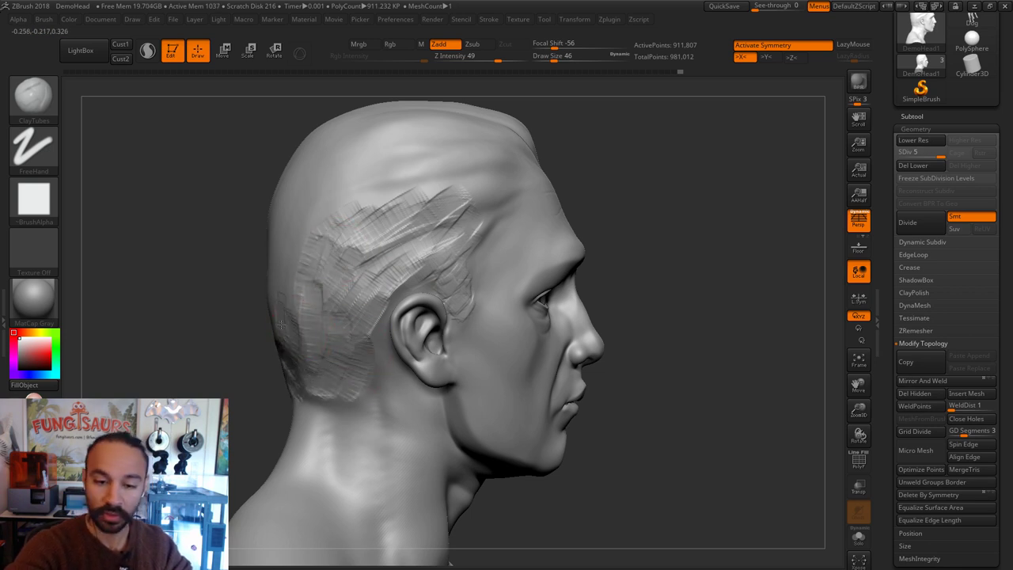
pyautogui.moveTo(301, 322)
pyautogui.mouseDown()
pyautogui.moveTo(307, 348)
pyautogui.moveTo(281, 293)
pyautogui.mouseUp()
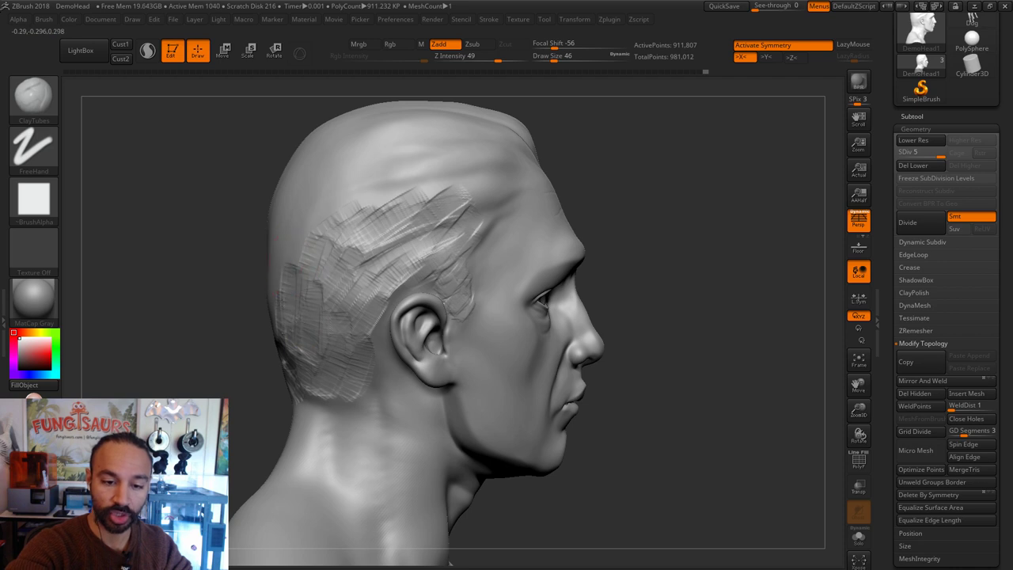
# Step: Raise the crown and top of the hair with the Move brush at draw sizes 83 and 104
pyautogui.keyDown('alt'); pyautogui.moveTo(629, 222); pyautogui.dragTo(662, 255); pyautogui.keyUp('alt')
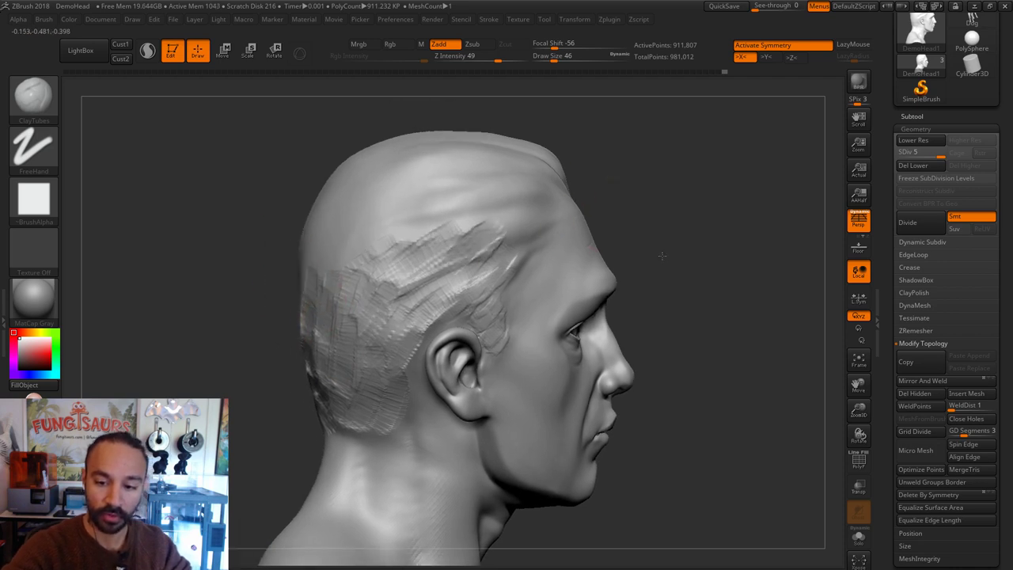
pyautogui.press('b')
pyautogui.press('m')
pyautogui.press('v')
pyautogui.press('s')
pyautogui.moveTo(354, 247); pyautogui.dragTo(360, 246)
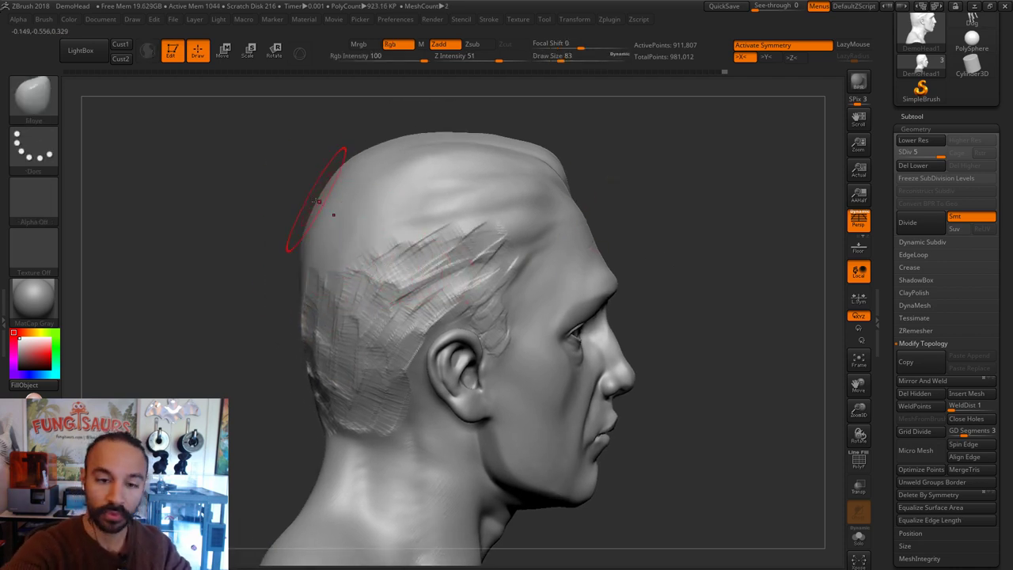
pyautogui.moveTo(320, 194)
pyautogui.mouseDown()
pyautogui.moveTo(308, 176)
pyautogui.moveTo(338, 170)
pyautogui.moveTo(327, 156)
pyautogui.moveTo(356, 148)
pyautogui.mouseUp()
pyautogui.press('s')
pyautogui.moveTo(550, 140); pyautogui.dragTo(514, 136)
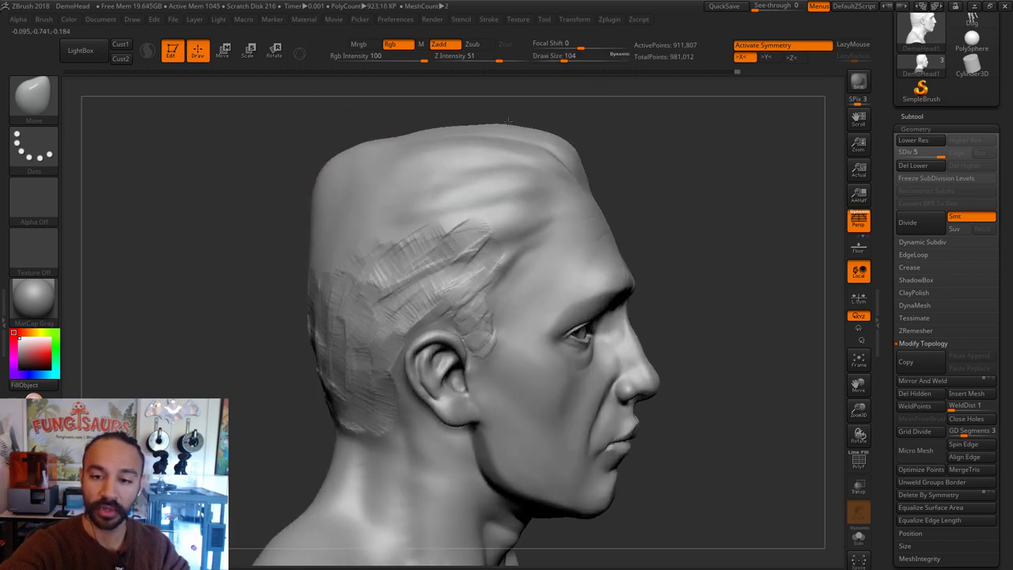
# Step: Shape the upper back of the head with the Move brush at draw size 74 and smooth the groove along its centre
pyautogui.moveTo(372, 139); pyautogui.dragTo(633, 135)
pyautogui.moveTo(422, 155); pyautogui.dragTo(437, 142)
pyautogui.press('s')
pyautogui.moveTo(358, 157); pyautogui.dragTo(340, 162)
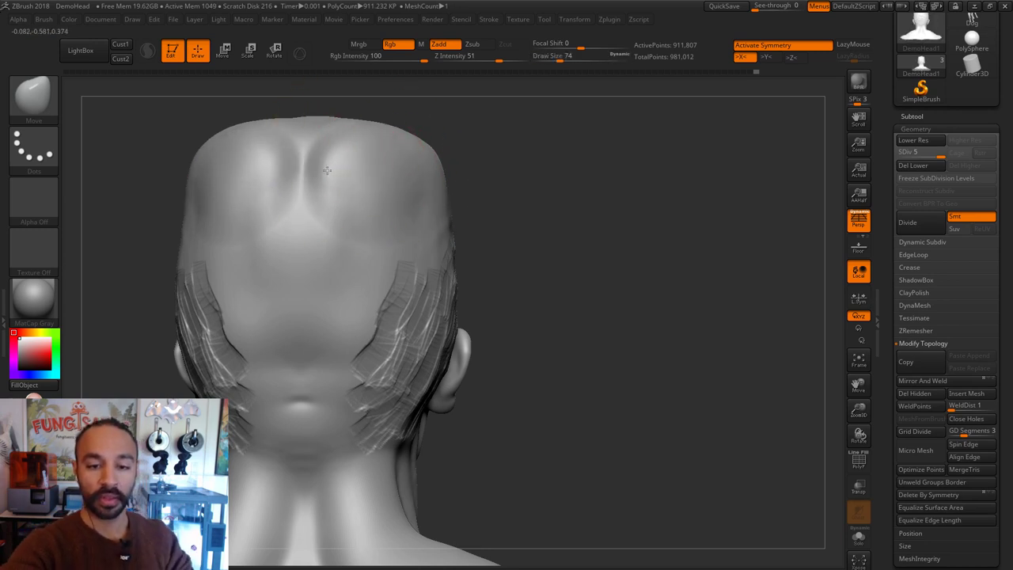
pyautogui.moveTo(484, 131)
pyautogui.mouseDown()
pyautogui.moveTo(253, 127)
pyautogui.moveTo(296, 144)
pyautogui.mouseUp()
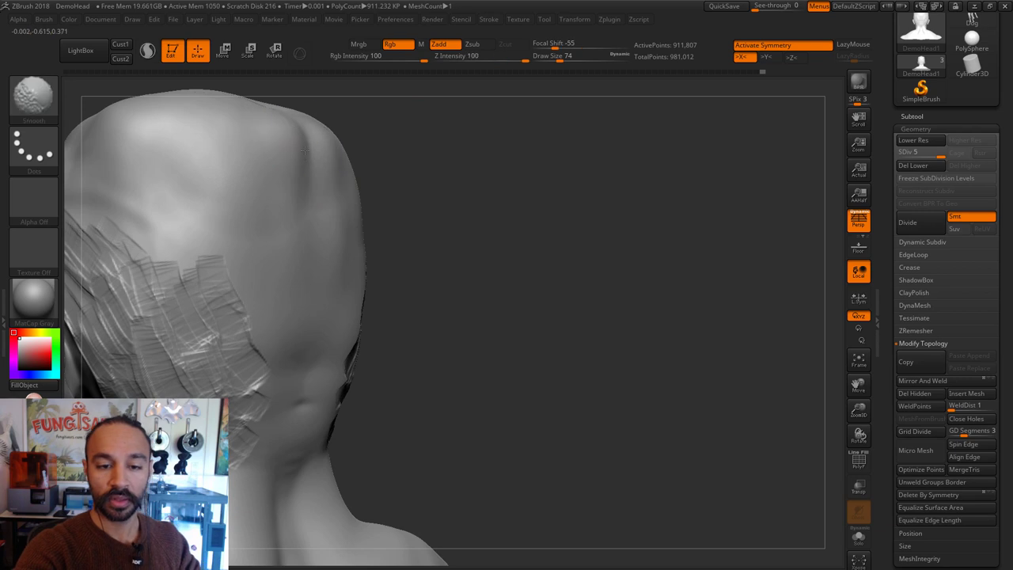
pyautogui.moveTo(353, 119)
pyautogui.mouseDown()
pyautogui.moveTo(451, 194)
pyautogui.moveTo(583, 215)
pyautogui.mouseUp()
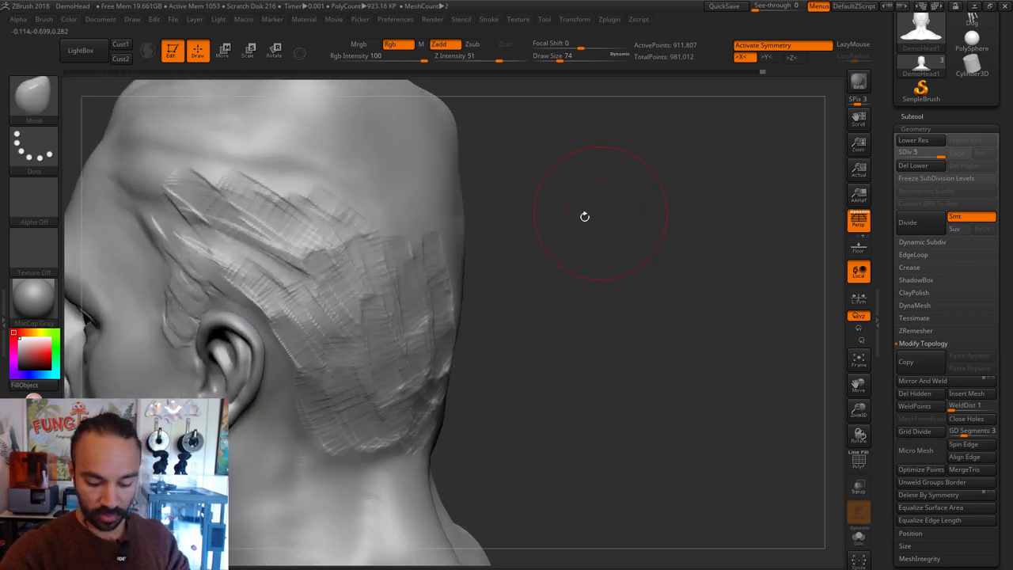
# Step: Build up hair texture along the side of the head with the ClayTubes brush at draw size 39
pyautogui.press('s')
pyautogui.moveTo(417, 266); pyautogui.dragTo(403, 267)
pyautogui.moveTo(396, 220)
pyautogui.mouseDown()
pyautogui.moveTo(289, 169)
pyautogui.moveTo(213, 175)
pyautogui.moveTo(232, 206)
pyautogui.moveTo(215, 208)
pyautogui.mouseUp()
pyautogui.moveTo(526, 199); pyautogui.dragTo(475, 198)
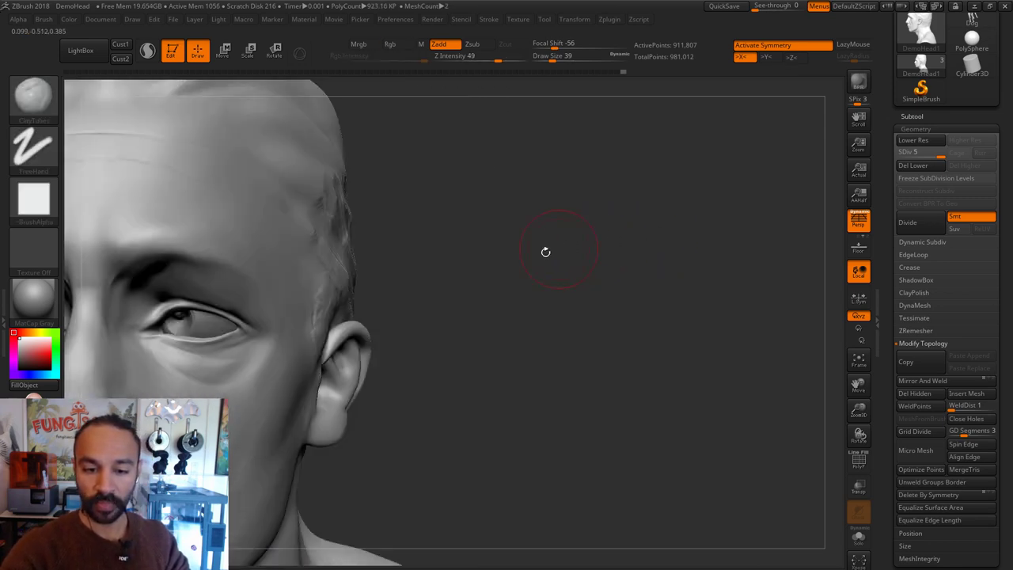
pyautogui.moveTo(546, 248); pyautogui.dragTo(610, 267)
# Step: Reshape the side hair volume above and behind the ear with the Move brush at draw sizes 62 and 80
pyautogui.press('s')
pyautogui.moveTo(486, 277); pyautogui.dragTo(480, 285)
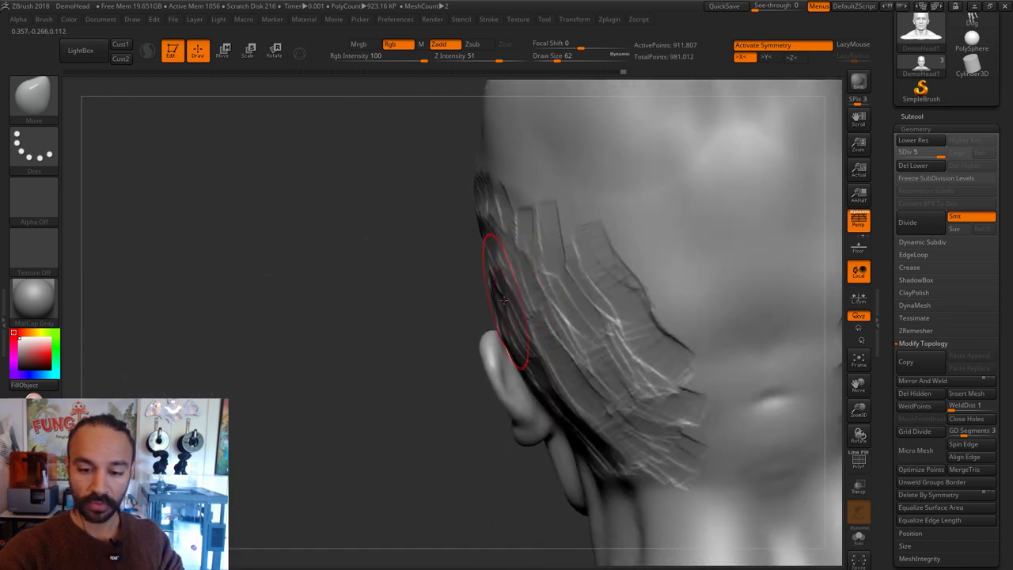
pyautogui.moveTo(542, 372); pyautogui.dragTo(572, 381)
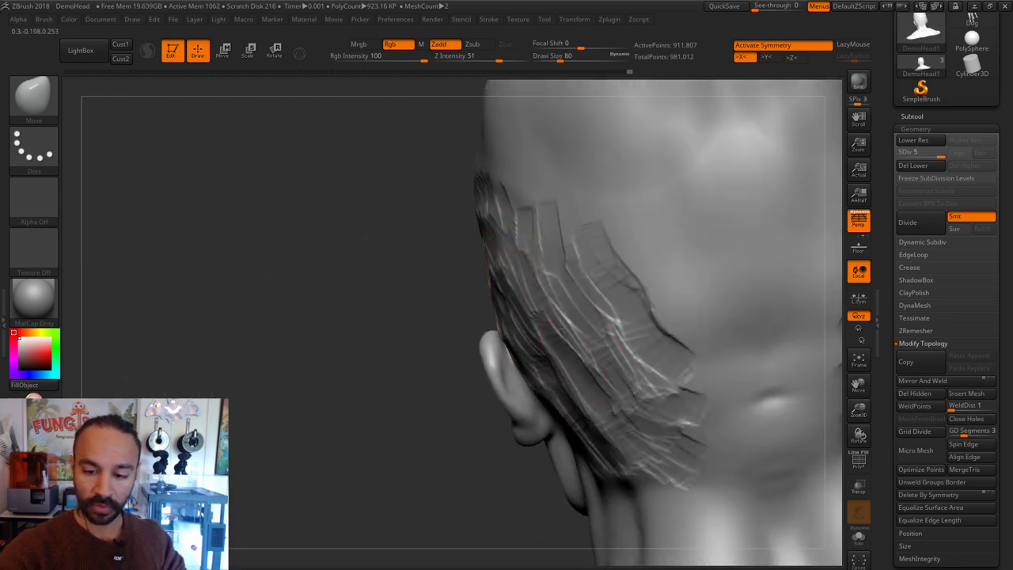
pyautogui.moveTo(509, 327)
pyautogui.mouseDown()
pyautogui.moveTo(519, 332)
pyautogui.moveTo(368, 338)
pyautogui.moveTo(498, 314)
pyautogui.moveTo(579, 267)
pyautogui.mouseUp()
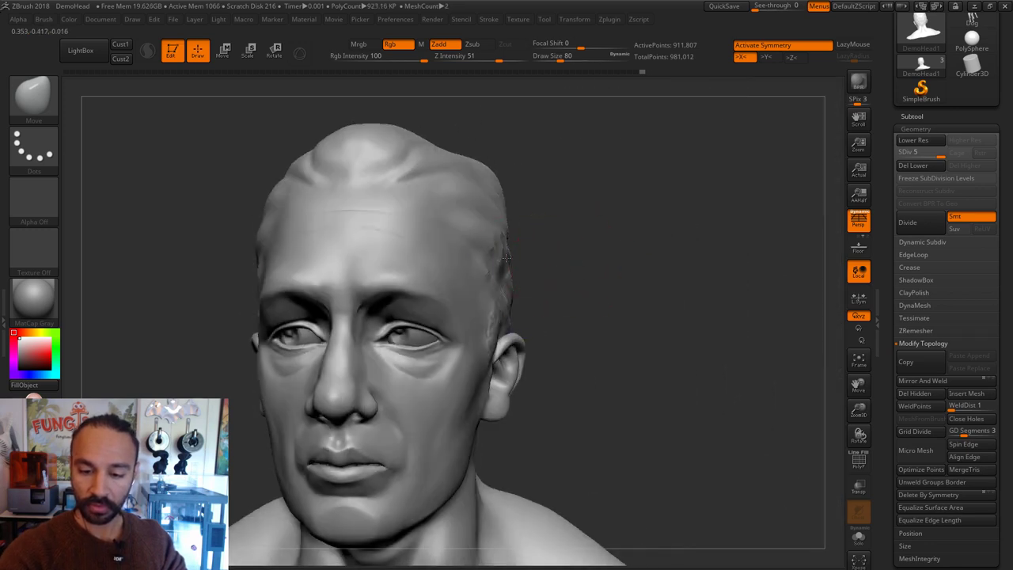
pyautogui.moveTo(524, 207)
pyautogui.mouseDown()
pyautogui.moveTo(569, 228)
pyautogui.moveTo(687, 219)
pyautogui.mouseUp()
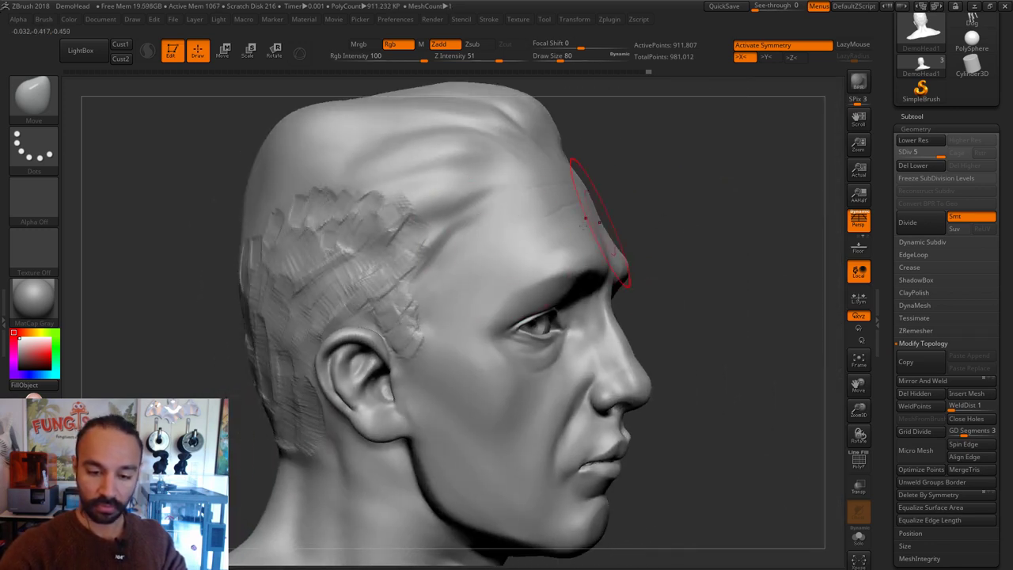
# Step: Layer clumped hair strokes from the temple back above the ear with the ClayTubes brush at draw size 29
pyautogui.press('b')
pyautogui.press('c')
pyautogui.press('t')
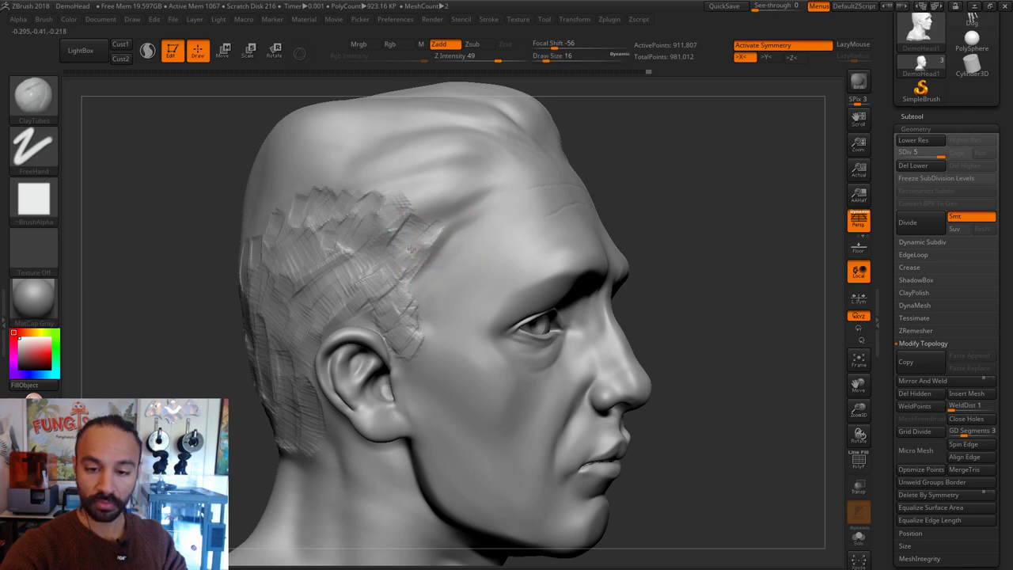
pyautogui.press('s')
pyautogui.moveTo(426, 228)
pyautogui.mouseDown()
pyautogui.moveTo(427, 210)
pyautogui.moveTo(369, 193)
pyautogui.moveTo(348, 214)
pyautogui.mouseUp()
pyautogui.moveTo(383, 178); pyautogui.dragTo(330, 187)
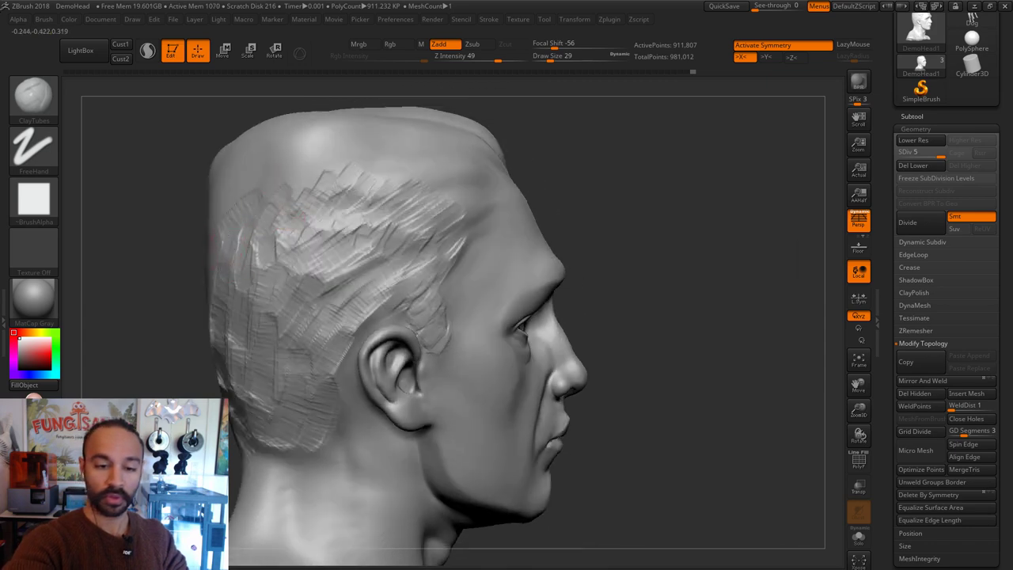
# Step: Cover the back of the head with ClayTubes hair strokes from the nape up toward the crown
pyautogui.moveTo(143, 269); pyautogui.dragTo(269, 274)
pyautogui.moveTo(213, 237); pyautogui.dragTo(180, 342)
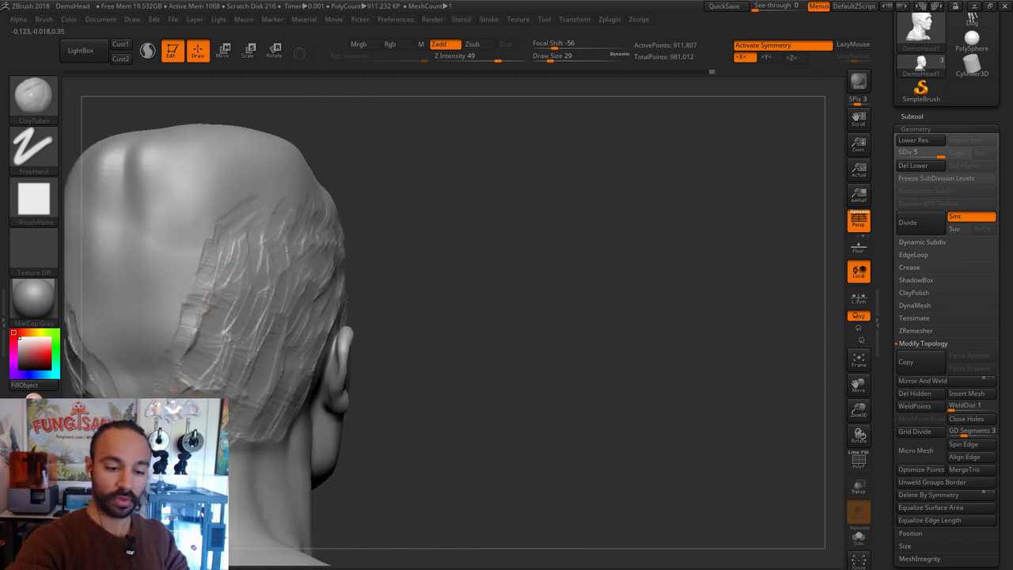
pyautogui.moveTo(136, 393); pyautogui.dragTo(293, 339, button='right')
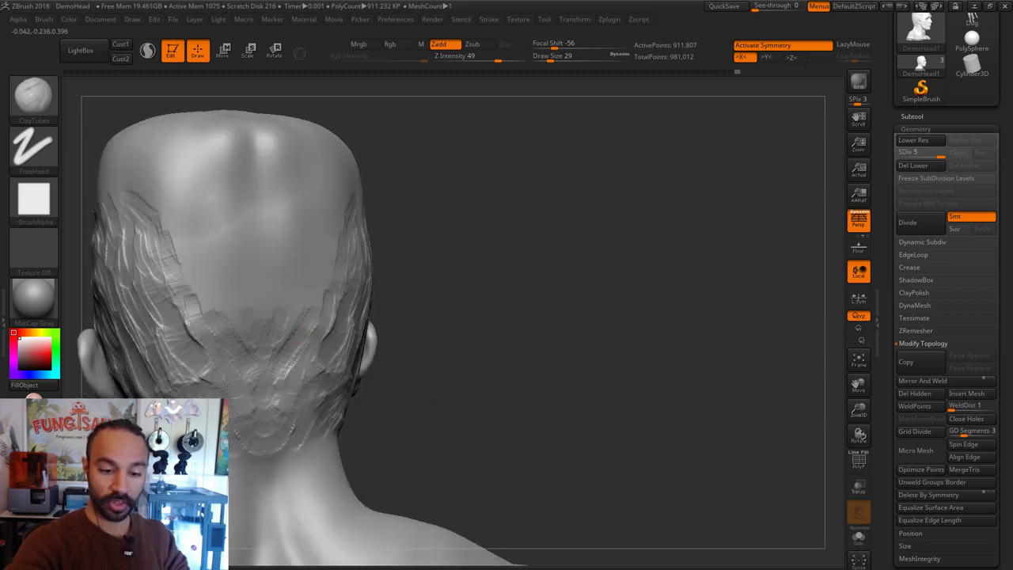
pyautogui.moveTo(208, 312)
pyautogui.mouseDown()
pyautogui.moveTo(190, 257)
pyautogui.moveTo(229, 293)
pyautogui.moveTo(198, 238)
pyautogui.moveTo(209, 192)
pyautogui.moveTo(261, 299)
pyautogui.moveTo(220, 207)
pyautogui.moveTo(186, 170)
pyautogui.moveTo(146, 190)
pyautogui.mouseUp()
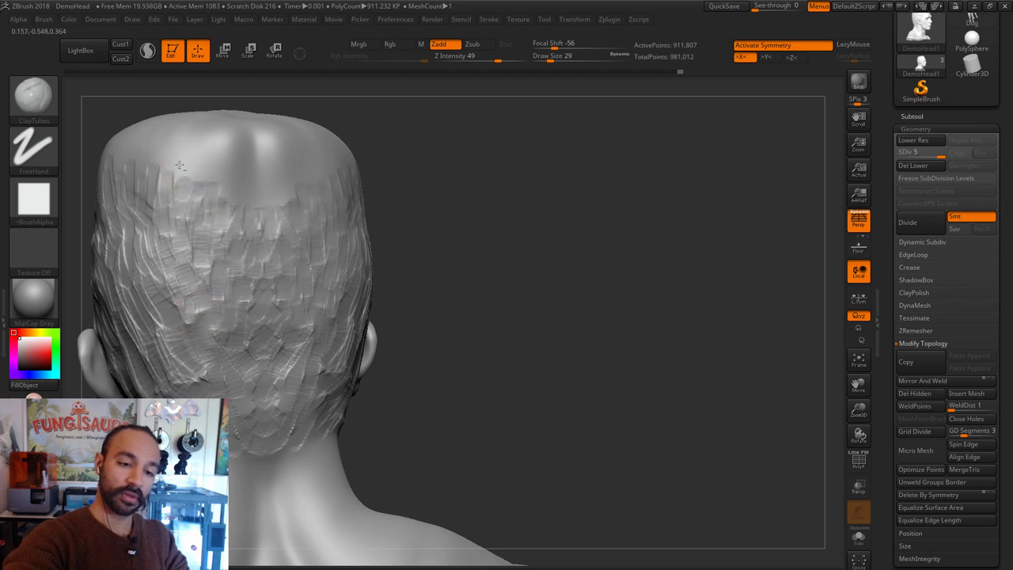
pyautogui.moveTo(222, 173)
pyautogui.mouseDown()
pyautogui.moveTo(193, 158)
pyautogui.moveTo(282, 176)
pyautogui.moveTo(262, 148)
pyautogui.moveTo(297, 150)
pyautogui.moveTo(281, 133)
pyautogui.mouseUp()
# Step: Extend the ClayTubes hair strokes across the upper side of the head toward the temple hairline
pyautogui.moveTo(387, 103)
pyautogui.keyDown('alt'); pyautogui.mouseDown()
pyautogui.moveTo(412, 186)
pyautogui.moveTo(309, 196)
pyautogui.mouseUp(); pyautogui.keyUp('alt')
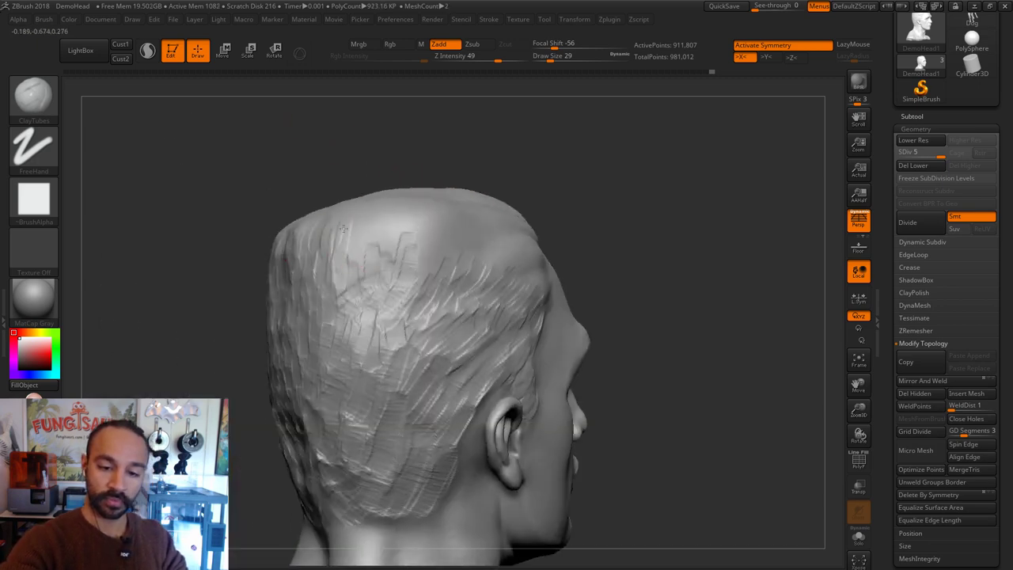
pyautogui.moveTo(344, 228); pyautogui.dragTo(451, 234)
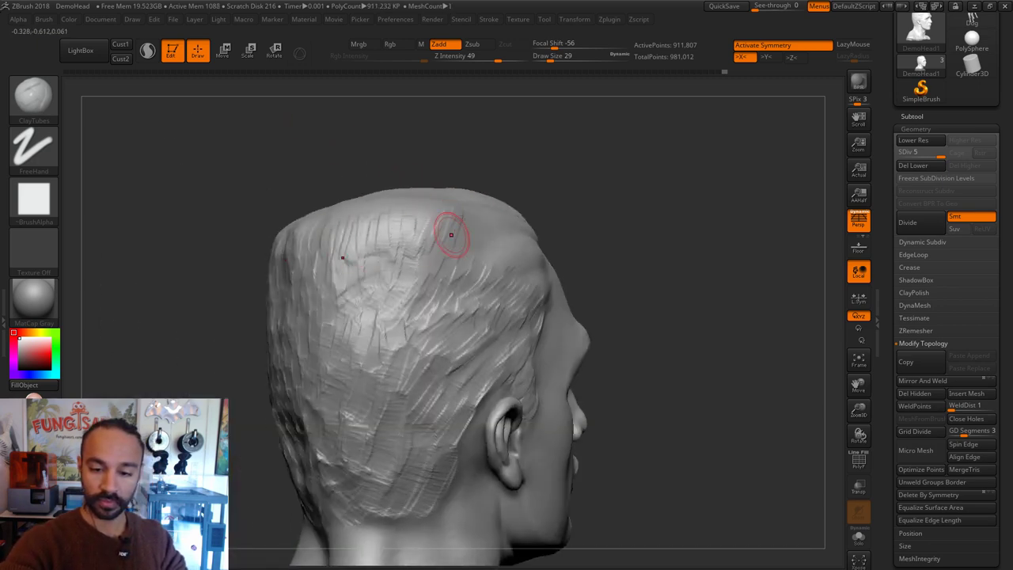
pyautogui.moveTo(536, 227); pyautogui.dragTo(511, 261)
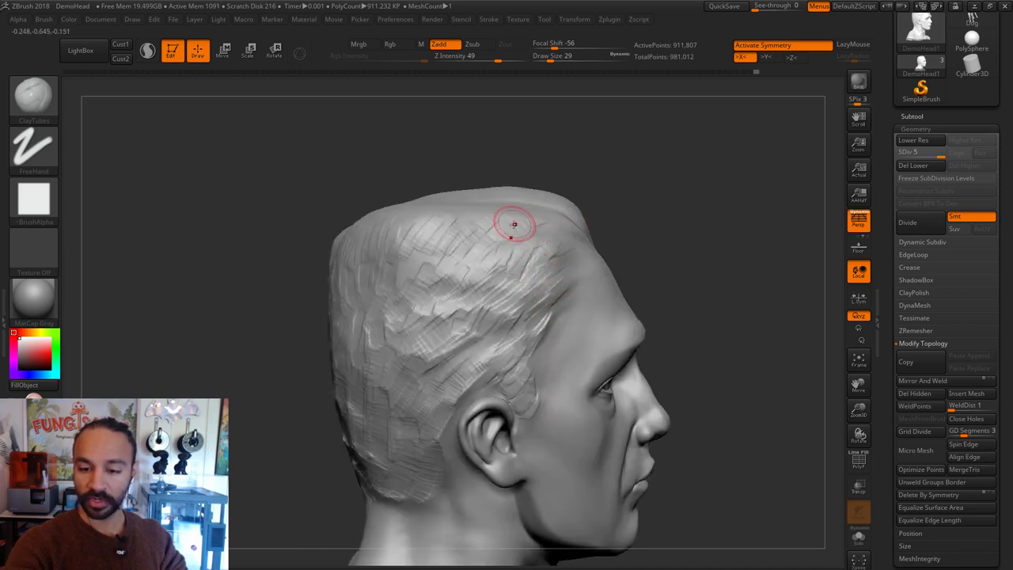
pyautogui.moveTo(514, 225); pyautogui.dragTo(577, 238)
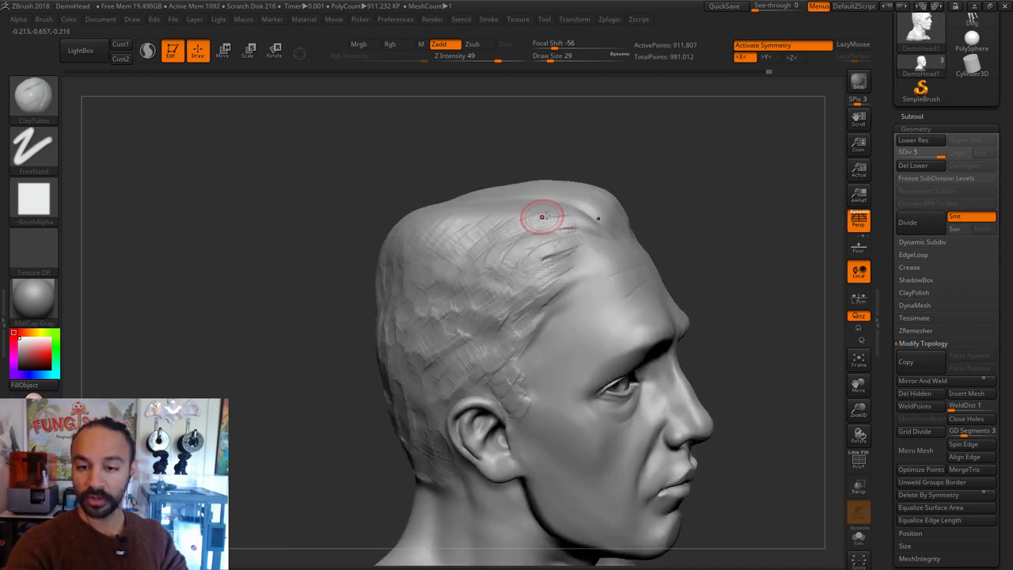
# Step: Add ClayTubes hair strokes along the upper edge of the side hair, from the front hairline to the back of the crown
pyautogui.moveTo(627, 212); pyautogui.dragTo(642, 215)
pyautogui.moveTo(476, 211); pyautogui.dragTo(442, 230)
pyautogui.moveTo(626, 164); pyautogui.dragTo(663, 183)
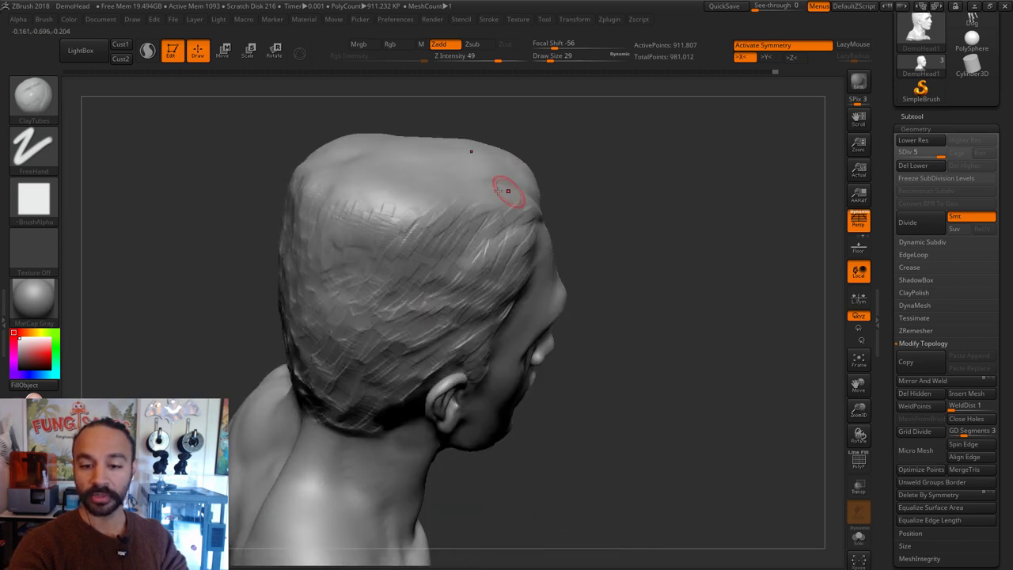
pyautogui.moveTo(417, 195); pyautogui.dragTo(379, 214)
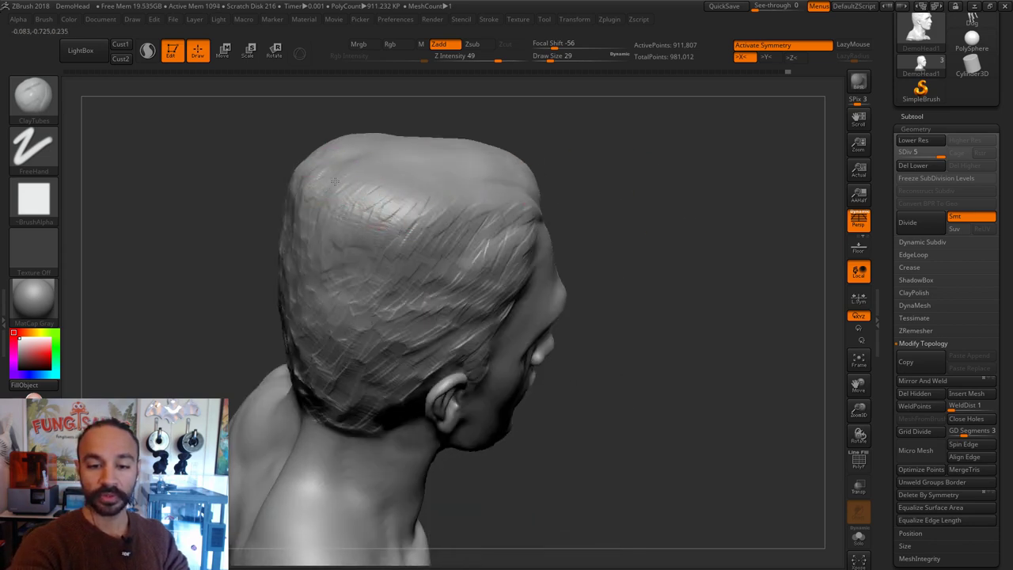
# Step: Fill the crown and top of the head with ClayTubes hair strokes running toward the forehead
pyautogui.moveTo(576, 156); pyautogui.dragTo(420, 249)
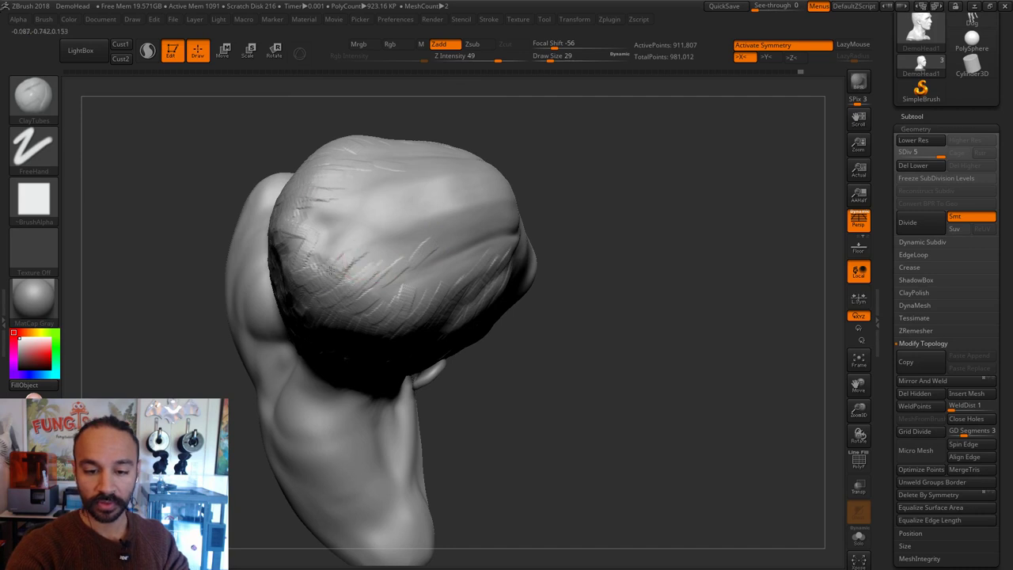
pyautogui.moveTo(369, 205); pyautogui.dragTo(319, 171)
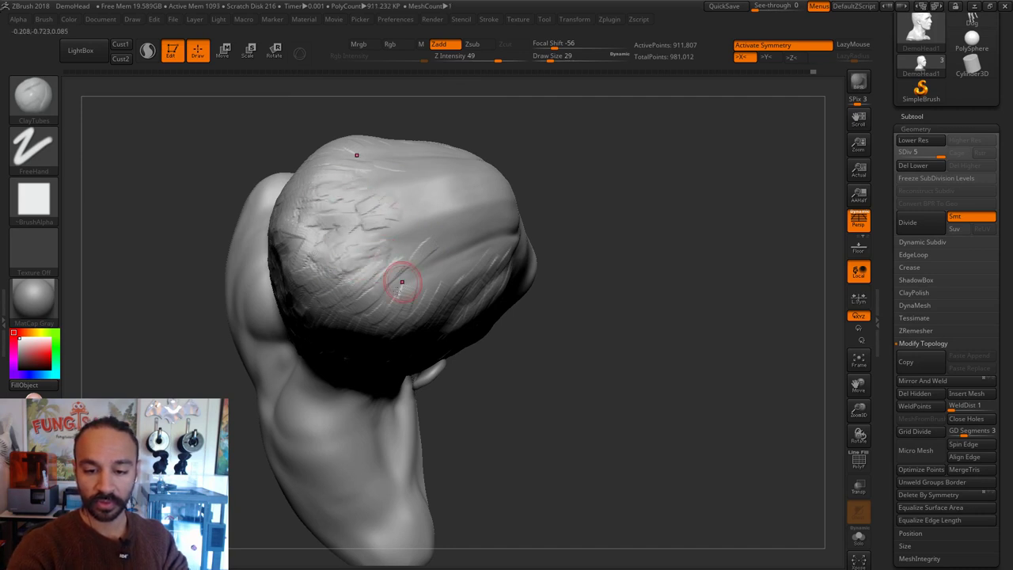
pyautogui.moveTo(433, 248)
pyautogui.mouseDown()
pyautogui.moveTo(420, 271)
pyautogui.moveTo(432, 289)
pyautogui.mouseUp()
pyautogui.moveTo(427, 209); pyautogui.dragTo(400, 225)
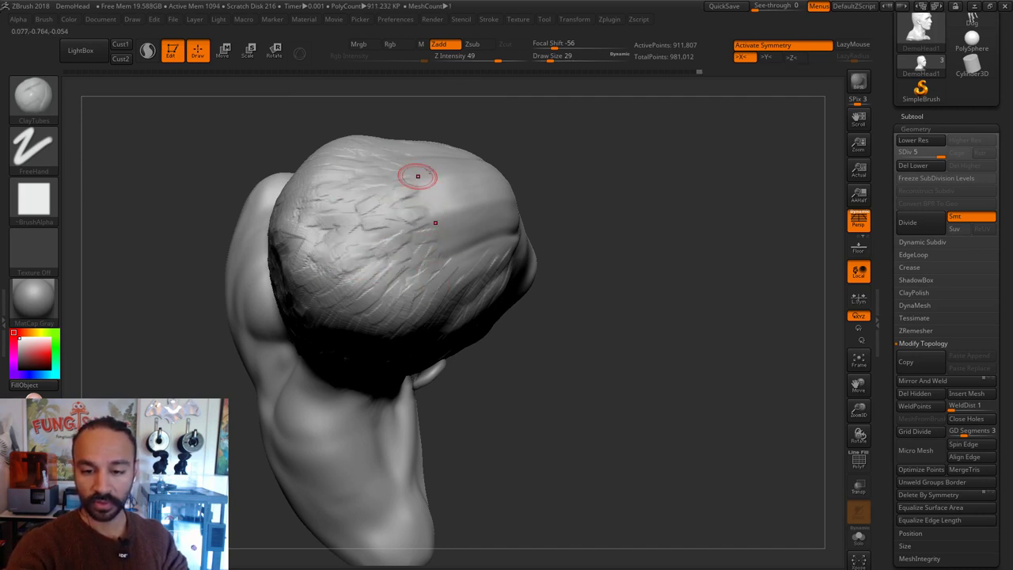
pyautogui.moveTo(455, 191); pyautogui.dragTo(433, 164)
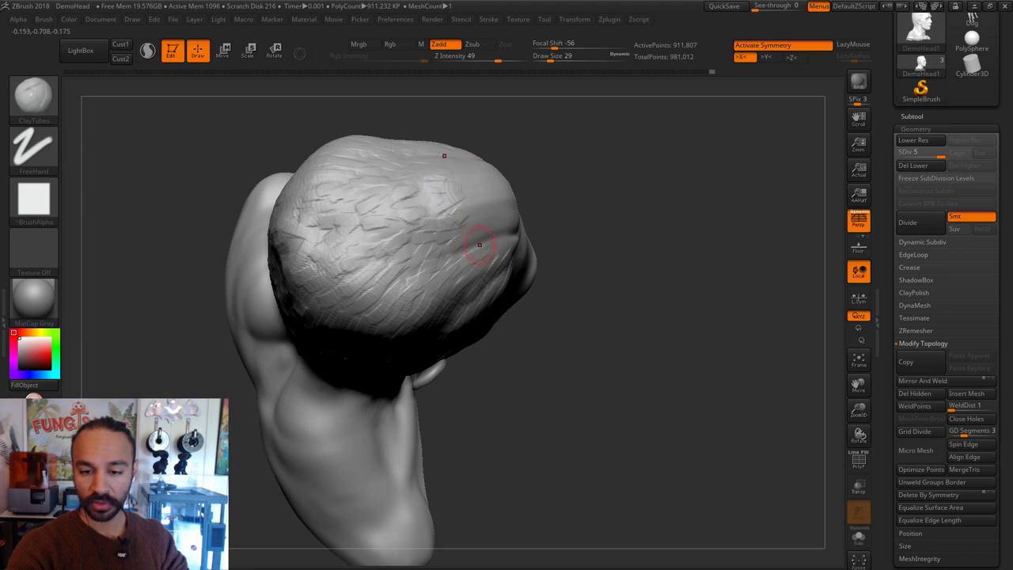
pyautogui.moveTo(598, 221); pyautogui.dragTo(497, 246)
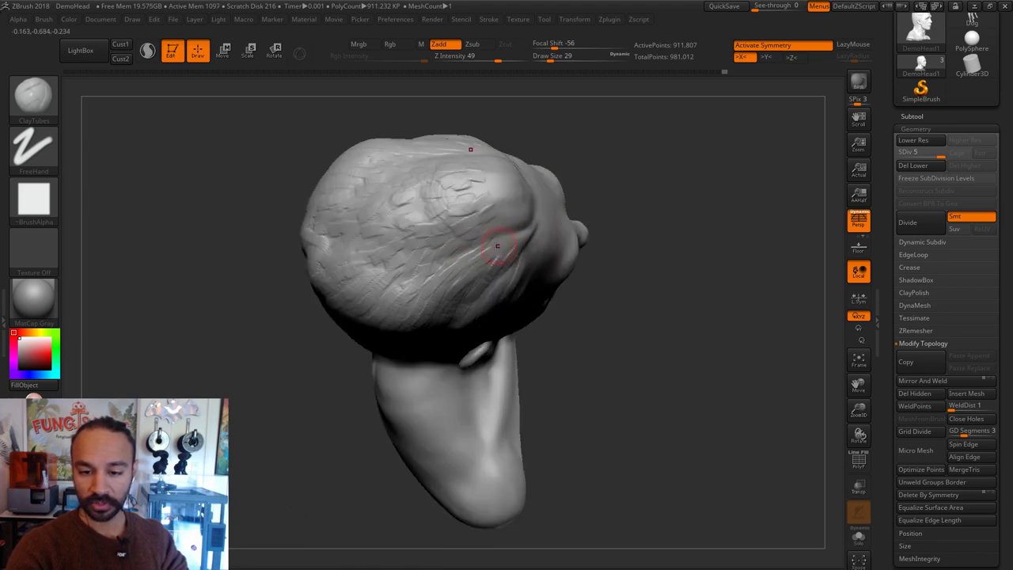
# Step: Sculpt swept-back hair strands along the front hairline above the forehead with the ClayTubes brush at draw size 20
pyautogui.moveTo(641, 139)
pyautogui.mouseDown()
pyautogui.moveTo(630, 238)
pyautogui.moveTo(496, 228)
pyautogui.mouseUp()
pyautogui.moveTo(459, 239); pyautogui.dragTo(470, 236, button='right')
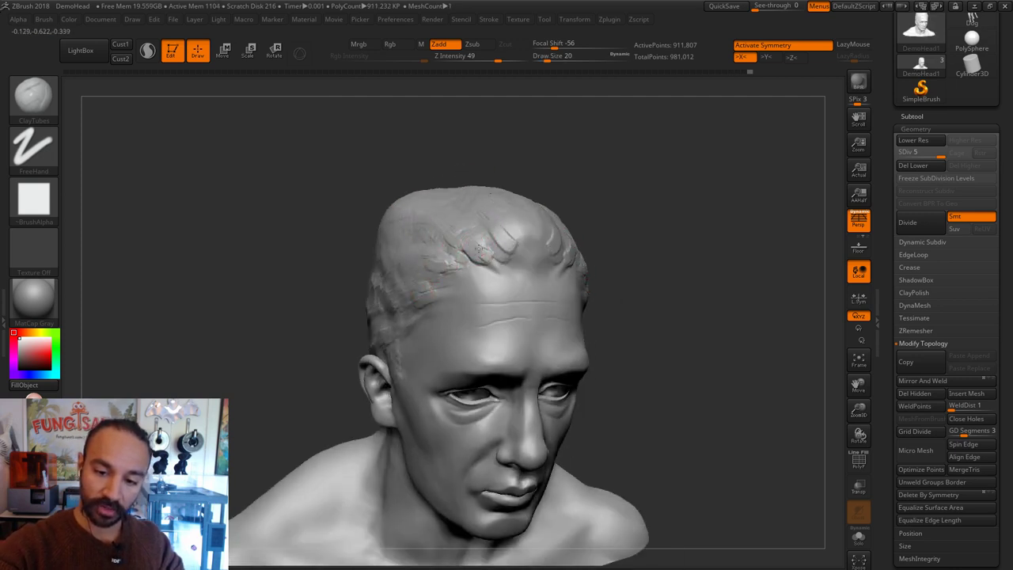
pyautogui.moveTo(477, 236); pyautogui.dragTo(505, 259)
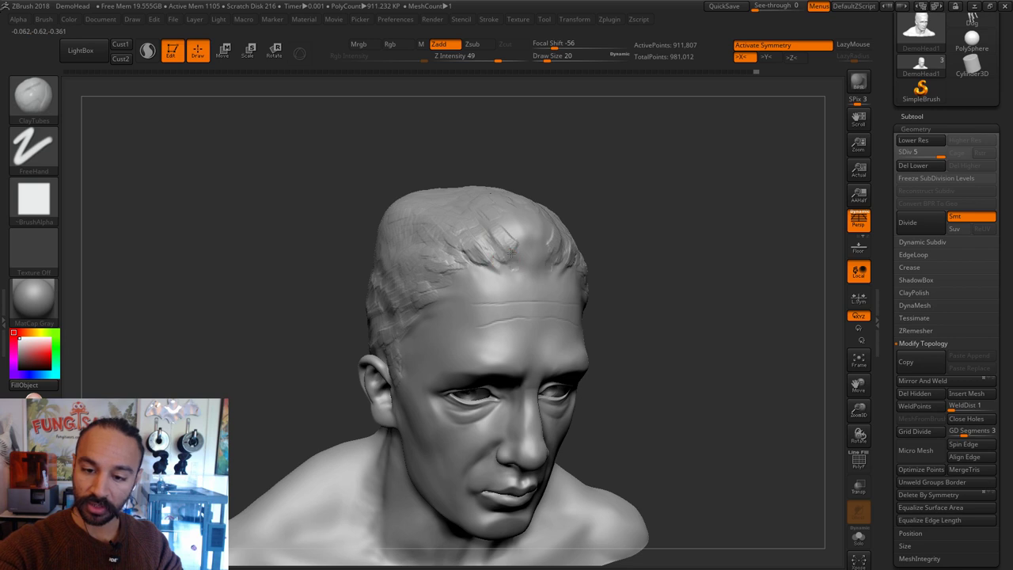
pyautogui.moveTo(588, 171); pyautogui.dragTo(515, 223, button='right')
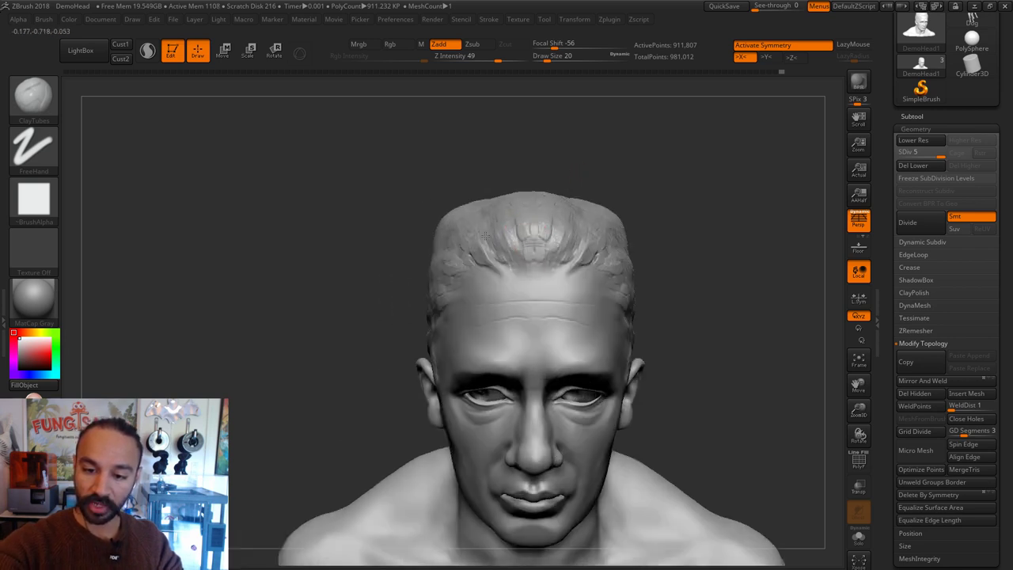
# Step: Adjust the top and front silhouette of the hair with the Move brush at draw sizes 80 and 77
pyautogui.press('b')
pyautogui.press('m')
pyautogui.press('v')
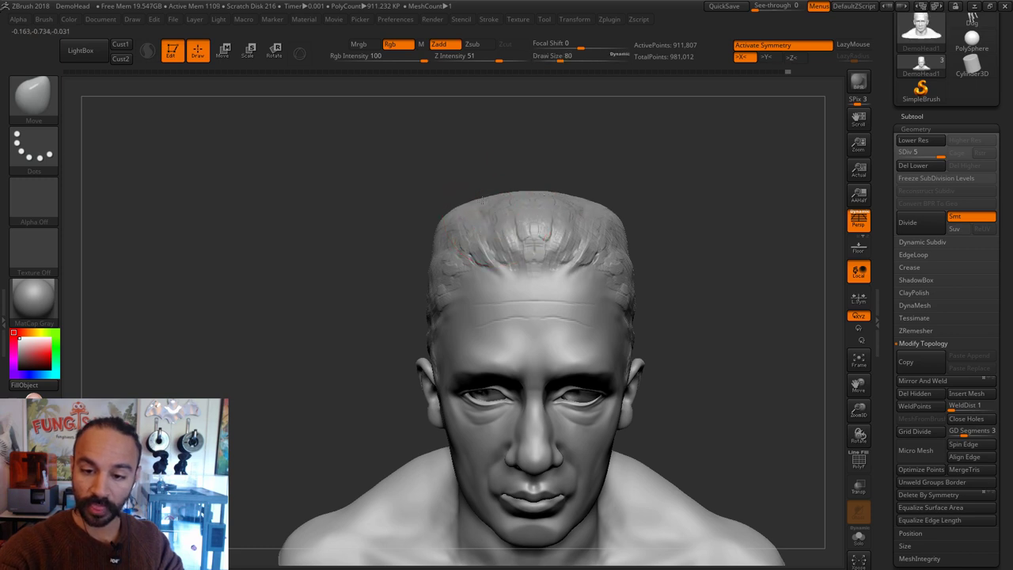
pyautogui.moveTo(483, 200)
pyautogui.mouseDown(button='right')
pyautogui.moveTo(541, 197)
pyautogui.moveTo(606, 173)
pyautogui.moveTo(566, 192)
pyautogui.mouseUp(button='right')
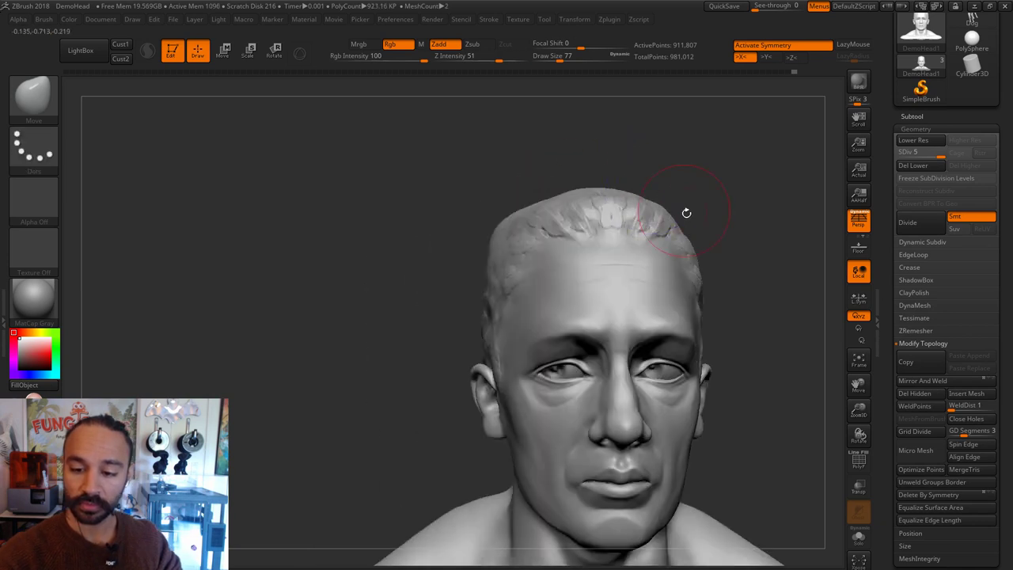
pyautogui.press('s')
pyautogui.moveTo(678, 219); pyautogui.dragTo(696, 219)
pyautogui.press('s')
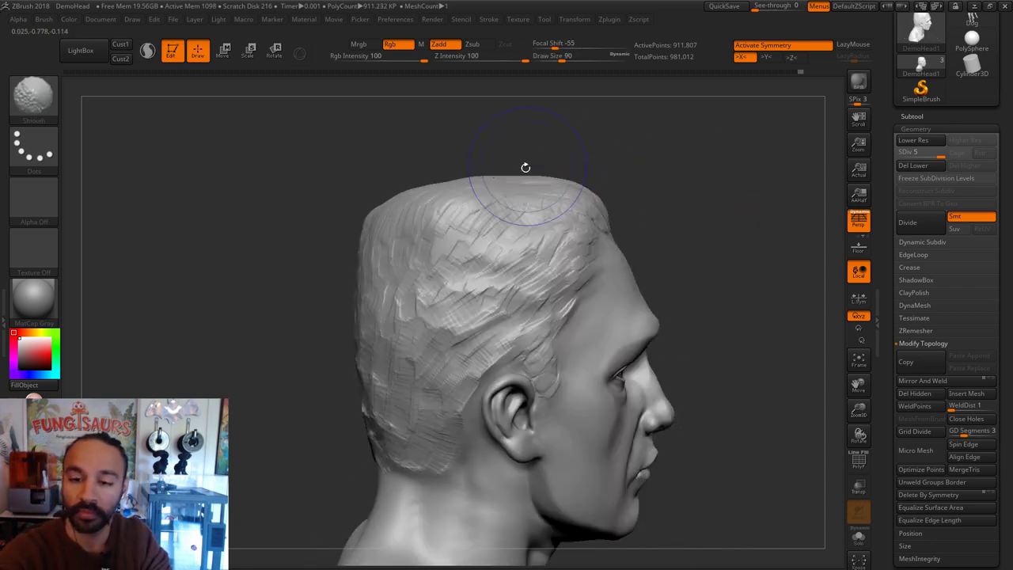
# Step: Reshape the top and back of the crown in profile with the Move brush at draw sizes 90 and 124
pyautogui.moveTo(526, 179); pyautogui.dragTo(528, 176)
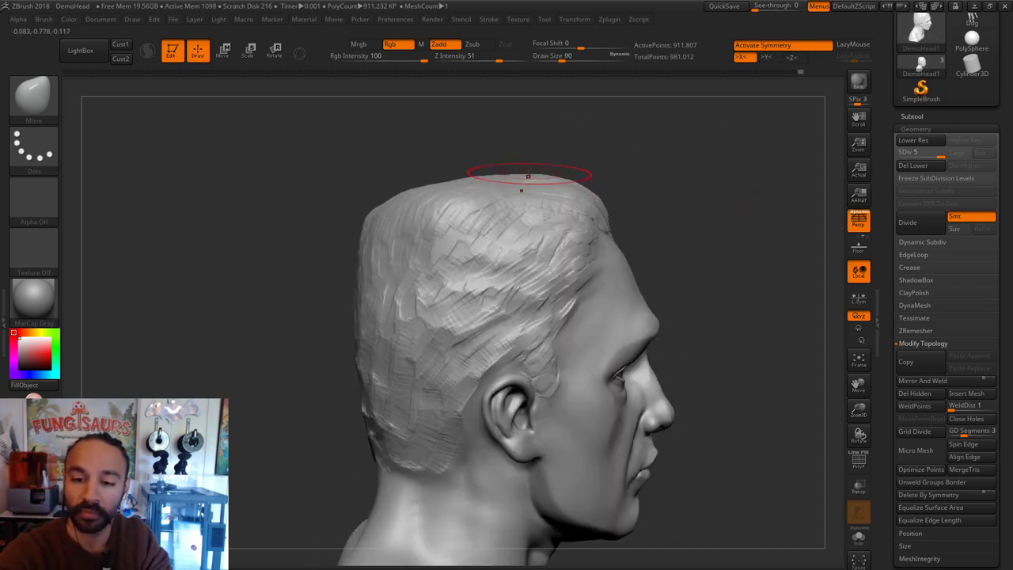
pyautogui.press(']')
pyautogui.press(']')
pyautogui.press(']')
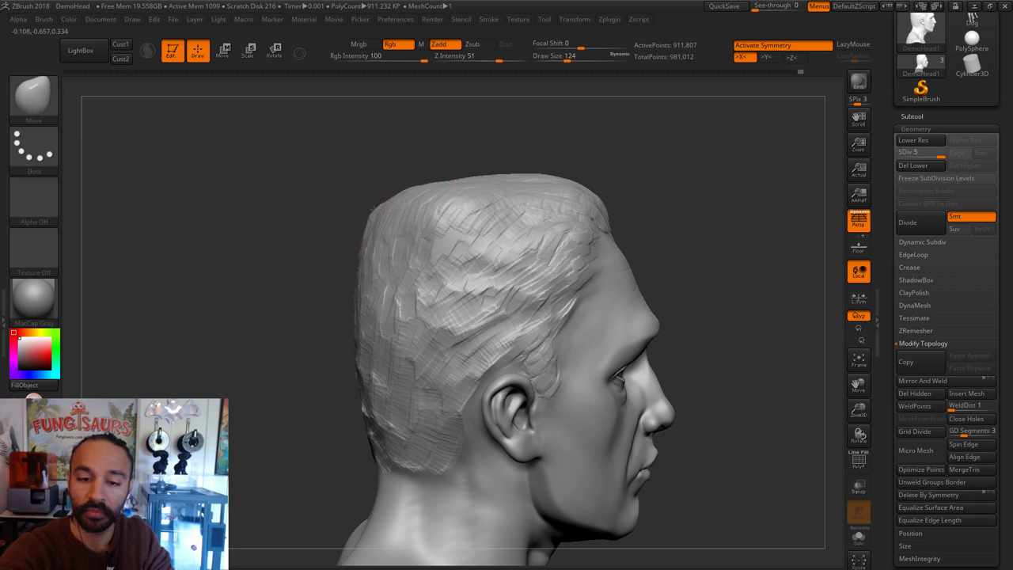
pyautogui.press('s')
pyautogui.moveTo(375, 204); pyautogui.dragTo(381, 237)
pyautogui.press('s')
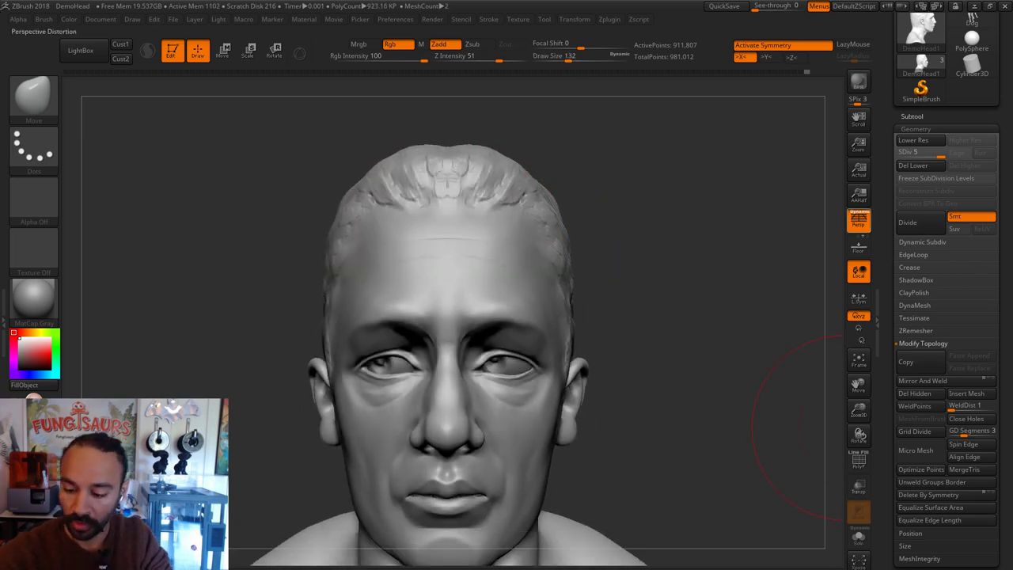
# Step: Turn off perspective distortion and refine the upper side contours of the hair with the Move brush at draw sizes 128 and 136
pyautogui.press('p')
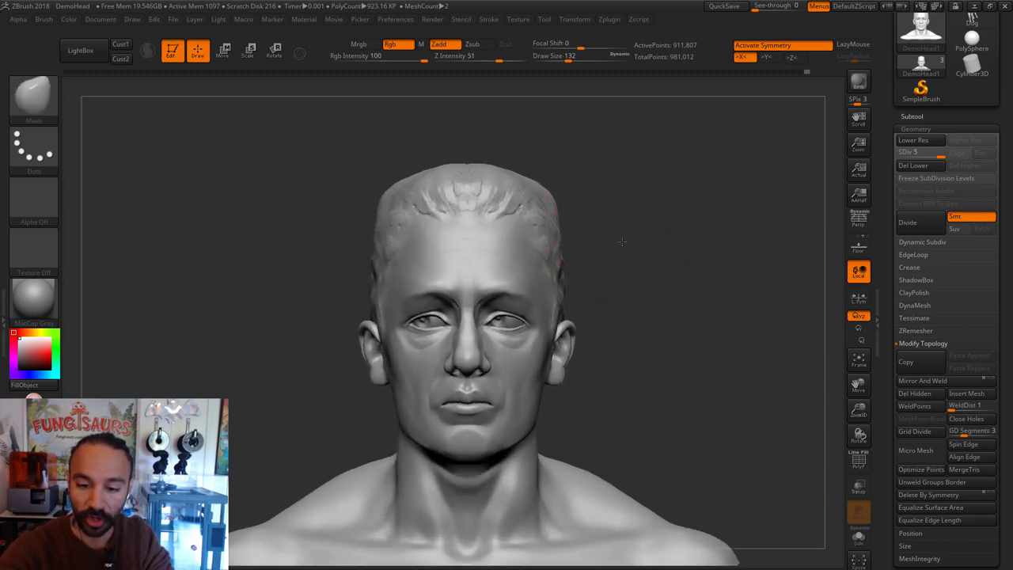
pyautogui.moveTo(622, 241)
pyautogui.mouseDown()
pyautogui.moveTo(443, 241)
pyautogui.moveTo(617, 237)
pyautogui.mouseUp()
pyautogui.press('s')
pyautogui.click(551, 193)
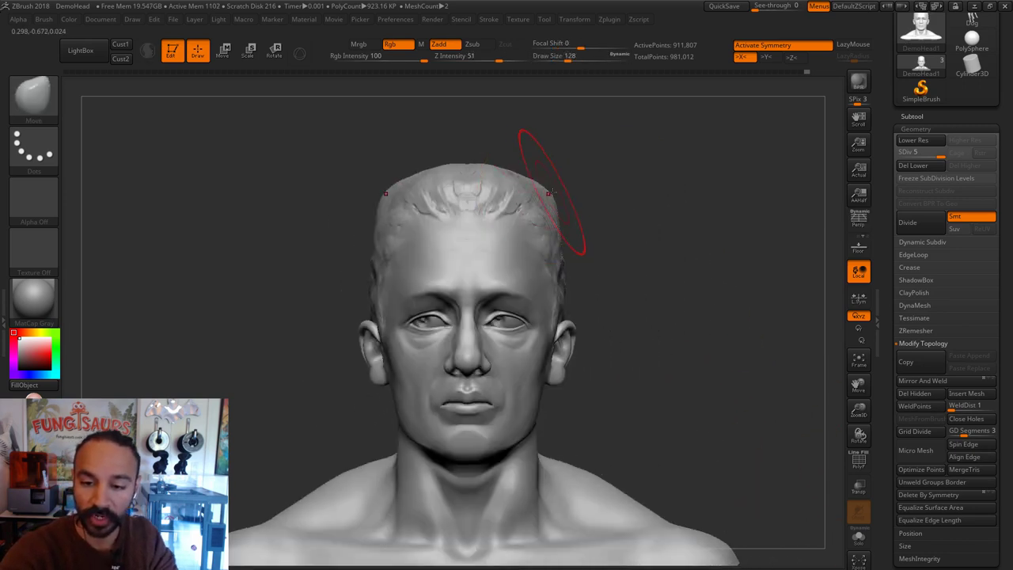
pyautogui.press('s')
pyautogui.click(559, 214)
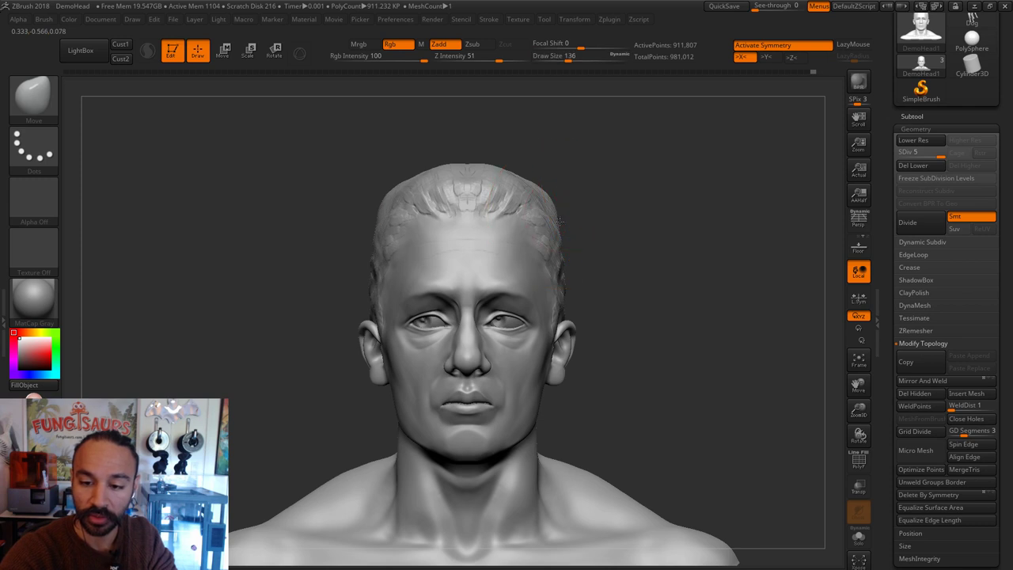
pyautogui.press('s')
pyautogui.moveTo(570, 252); pyautogui.dragTo(584, 255)
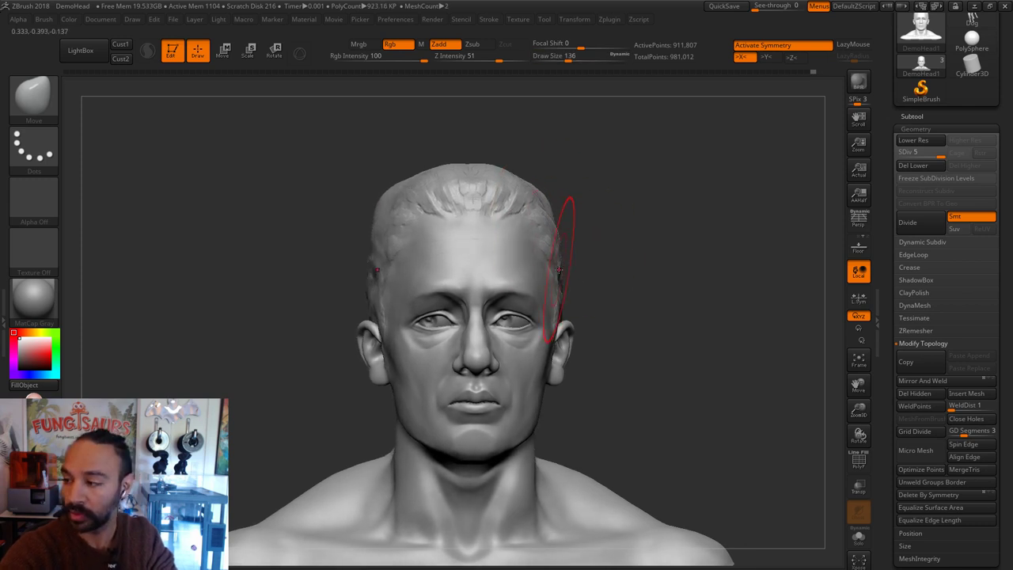
# Step: Reshape the upper side and top contours of the hair from the front with the Move brush at draw size 239
pyautogui.press('s')
pyautogui.click(563, 271)
pyautogui.press('s')
pyautogui.click(551, 209)
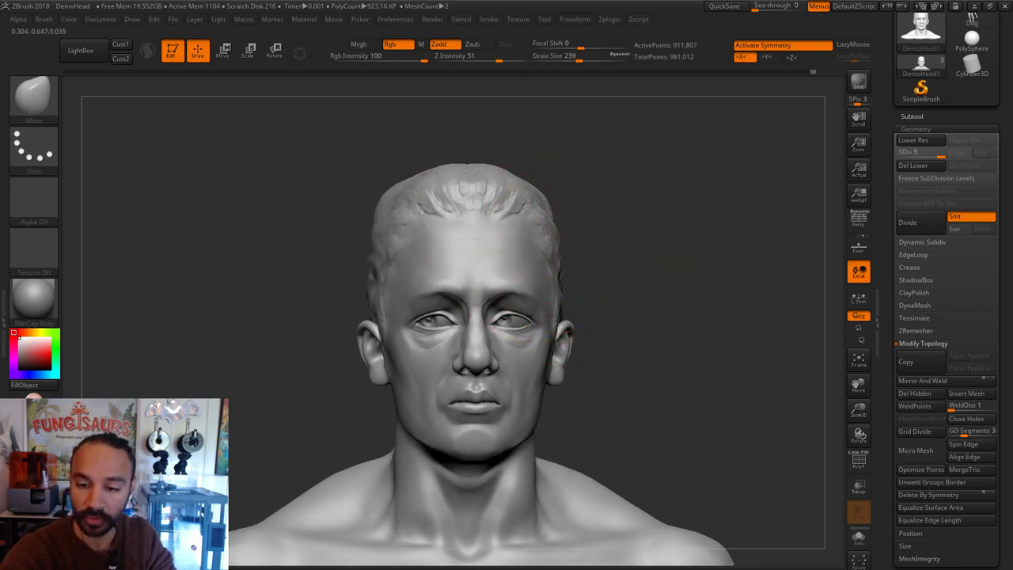
pyautogui.moveTo(547, 199)
pyautogui.mouseDown()
pyautogui.moveTo(563, 205)
pyautogui.moveTo(524, 198)
pyautogui.mouseUp()
pyautogui.press('s')
pyautogui.click(478, 169)
# Step: Refine the front of the hair above the forehead in profile and front views with the Move brush at draw sizes 104 and 51
pyautogui.moveTo(584, 168); pyautogui.dragTo(400, 168)
pyautogui.press('s')
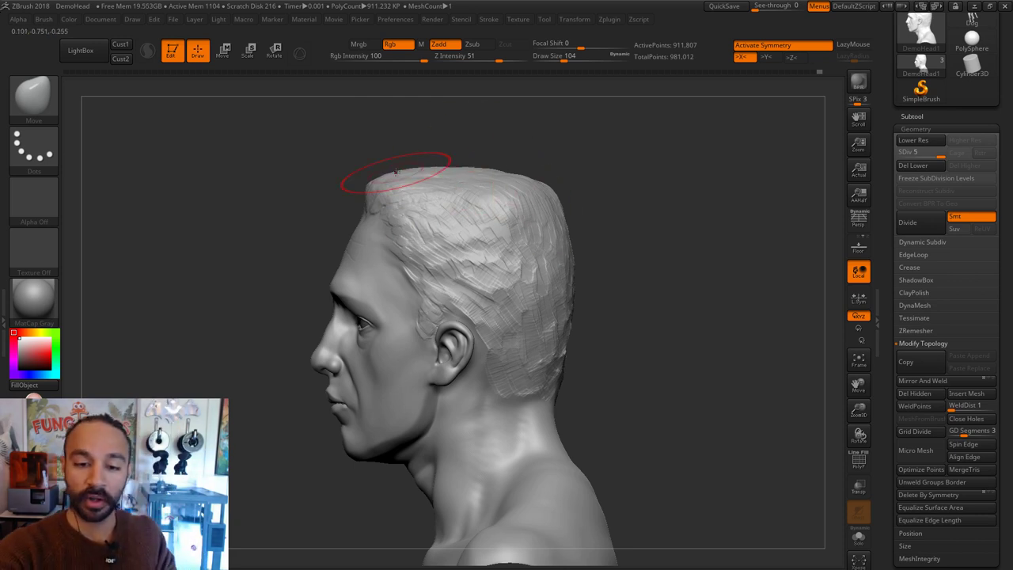
pyautogui.press('s')
pyautogui.moveTo(369, 189)
pyautogui.mouseDown()
pyautogui.moveTo(518, 192)
pyautogui.moveTo(499, 234)
pyautogui.mouseUp()
pyautogui.press('s')
pyautogui.moveTo(385, 210); pyautogui.dragTo(381, 211)
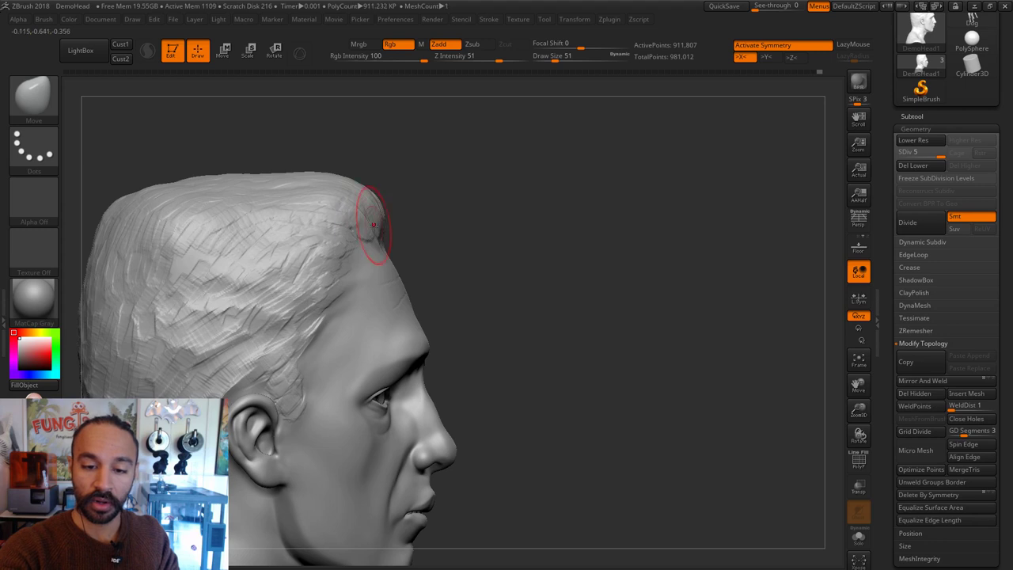
pyautogui.moveTo(571, 208)
pyautogui.keyDown('shift'); pyautogui.mouseDown()
pyautogui.moveTo(482, 219)
pyautogui.moveTo(470, 235)
pyautogui.moveTo(473, 180)
pyautogui.mouseUp(); pyautogui.keyUp('shift')
pyautogui.click(562, 566)
pyautogui.press('s')
pyautogui.moveTo(457, 250)
pyautogui.mouseDown()
pyautogui.moveTo(467, 184)
pyautogui.moveTo(446, 184)
pyautogui.mouseUp()
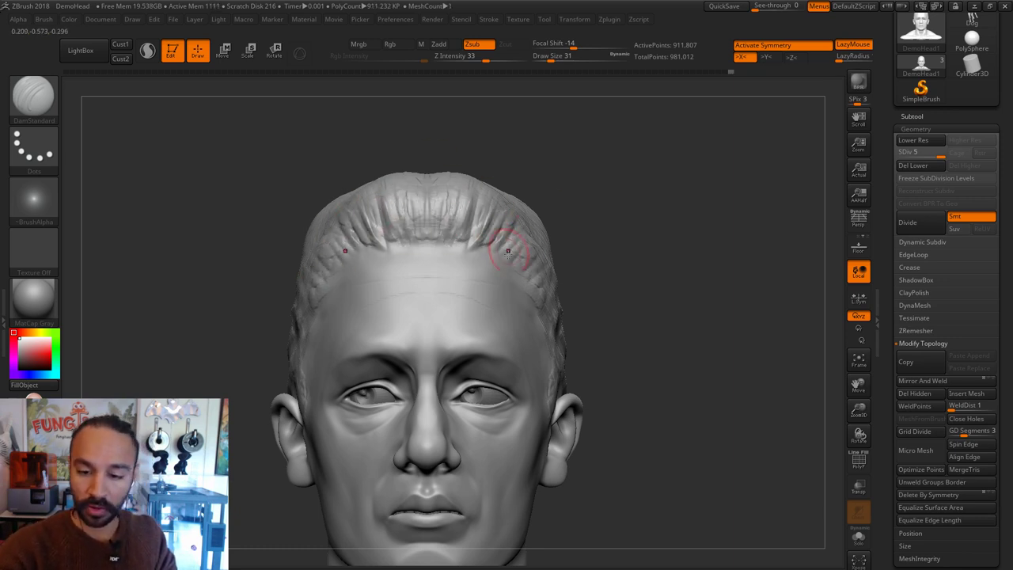
# Step: Carve swept-back strands into the hair above the temples with the DamStandard brush at draw size 31
pyautogui.moveTo(645, 280); pyautogui.dragTo(548, 282)
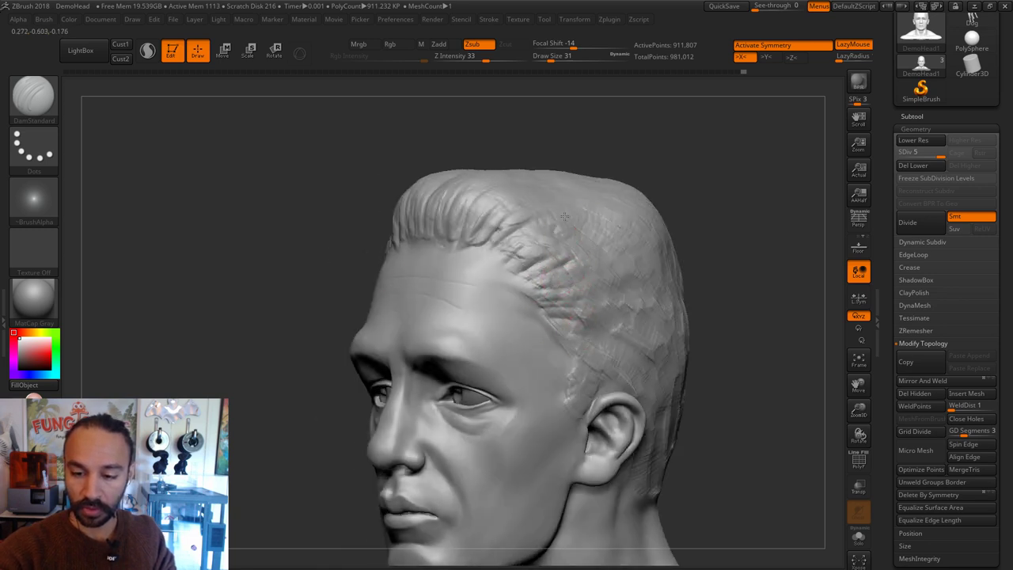
pyautogui.moveTo(524, 247); pyautogui.dragTo(561, 237)
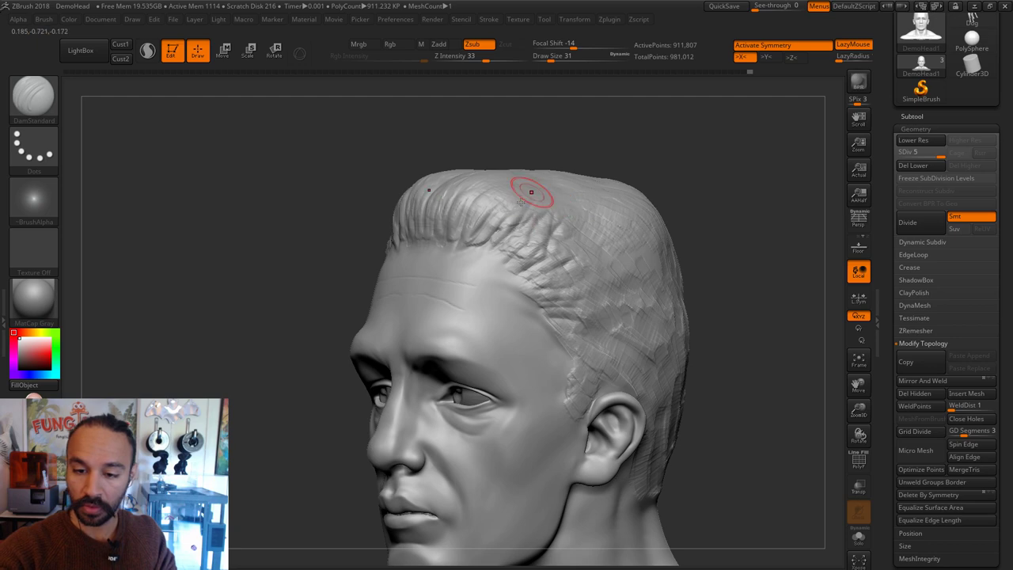
pyautogui.moveTo(588, 204); pyautogui.dragTo(550, 255)
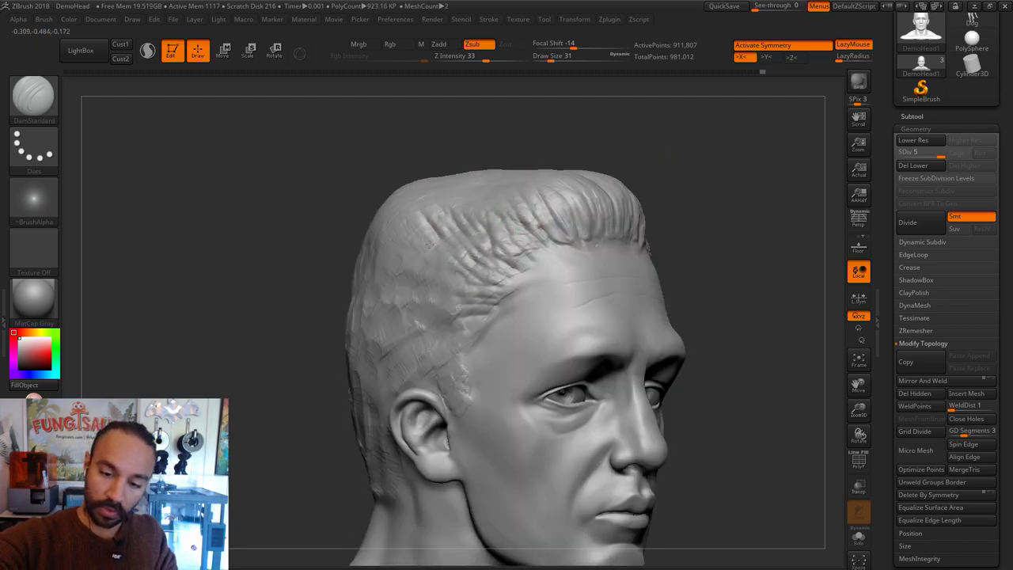
pyautogui.moveTo(441, 238); pyautogui.dragTo(420, 273)
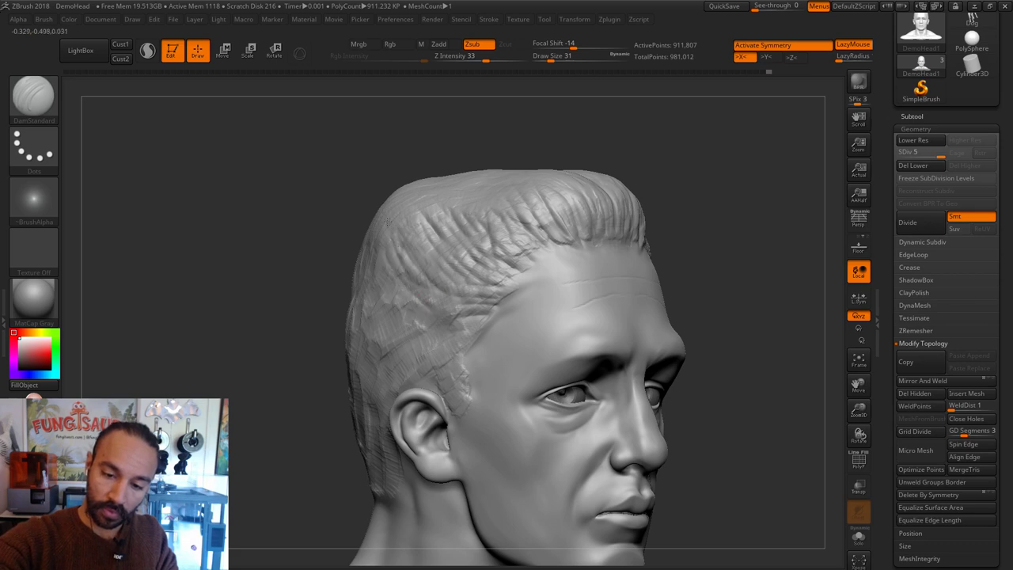
pyautogui.moveTo(388, 222); pyautogui.dragTo(398, 277)
pyautogui.moveTo(368, 236); pyautogui.dragTo(376, 282)
# Step: Continue the DamStandard strand grooves around the upper side and back of the head at draw size 31
pyautogui.moveTo(414, 149); pyautogui.dragTo(487, 154)
pyautogui.moveTo(365, 221)
pyautogui.mouseDown()
pyautogui.moveTo(385, 275)
pyautogui.moveTo(375, 263)
pyautogui.mouseUp()
pyautogui.moveTo(335, 234); pyautogui.dragTo(352, 283)
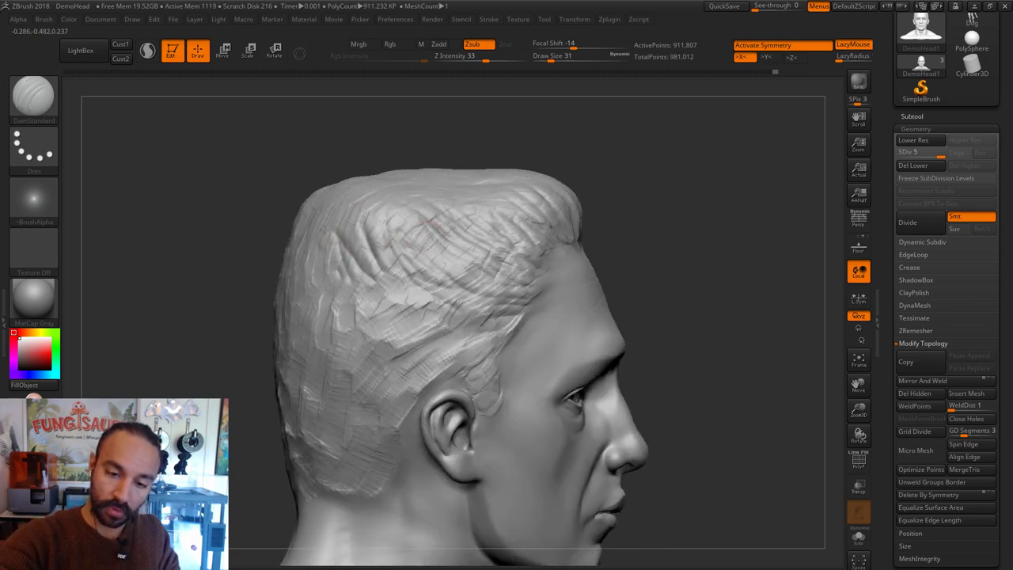
pyautogui.moveTo(304, 260); pyautogui.dragTo(307, 266)
pyautogui.moveTo(245, 237)
pyautogui.mouseDown()
pyautogui.moveTo(317, 238)
pyautogui.moveTo(303, 286)
pyautogui.mouseUp()
pyautogui.moveTo(273, 225); pyautogui.dragTo(255, 272)
pyautogui.moveTo(242, 215); pyautogui.dragTo(231, 266)
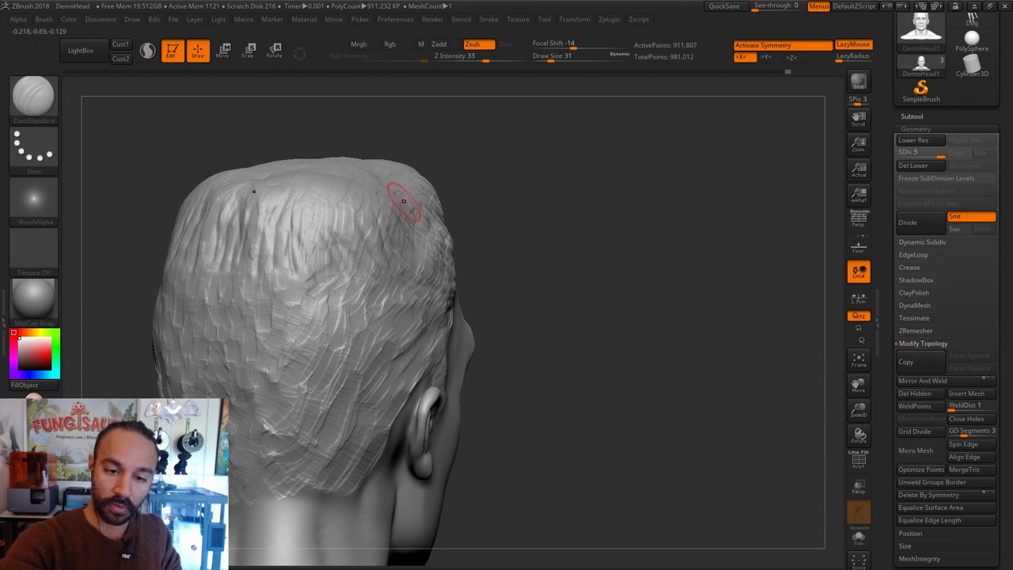
# Step: Carve flowing strand grooves across the crown and top of the hair with the DamStandard brush
pyautogui.moveTo(408, 196)
pyautogui.mouseDown()
pyautogui.moveTo(557, 212)
pyautogui.moveTo(500, 247)
pyautogui.mouseUp()
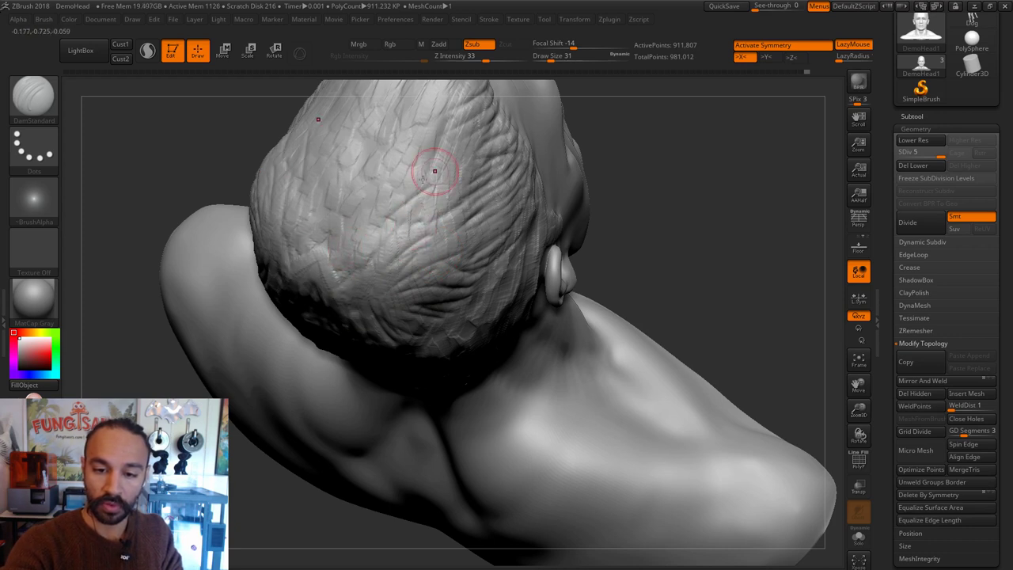
pyautogui.moveTo(614, 158); pyautogui.dragTo(570, 238)
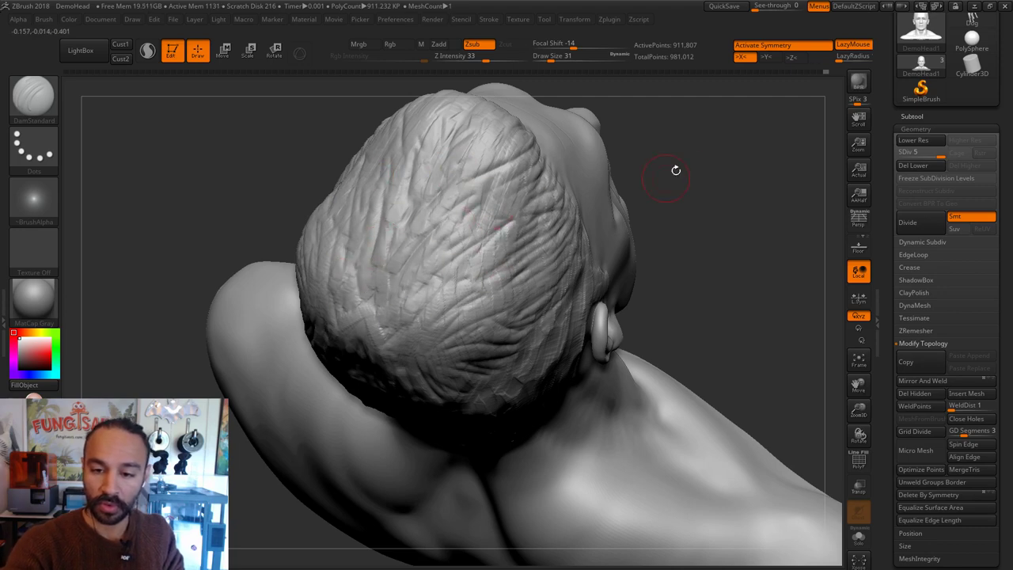
pyautogui.moveTo(673, 167)
pyautogui.keyDown('shift'); pyautogui.mouseDown()
pyautogui.moveTo(686, 228)
pyautogui.moveTo(549, 276)
pyautogui.mouseUp(); pyautogui.keyUp('shift')
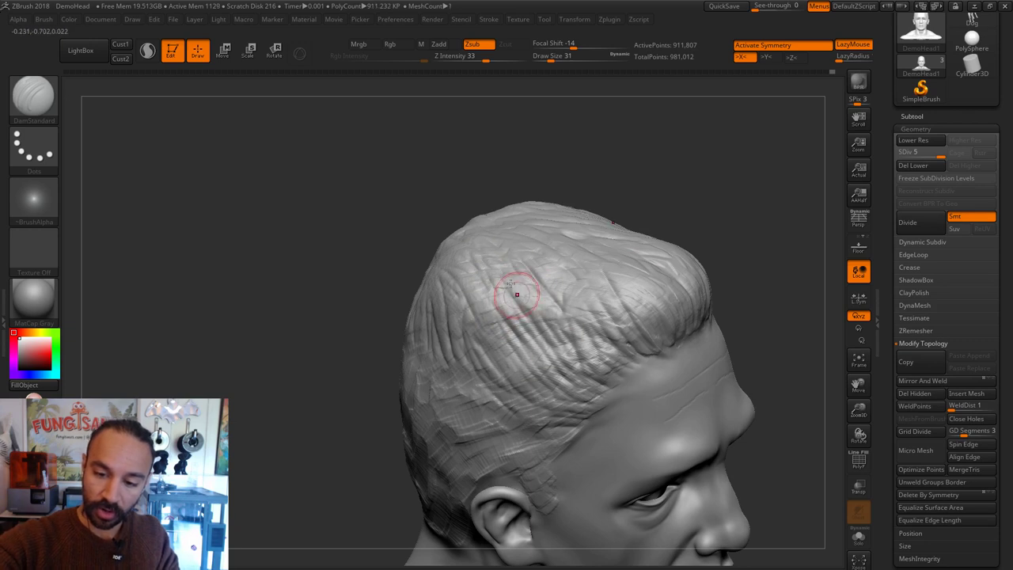
pyautogui.moveTo(567, 280); pyautogui.dragTo(589, 330)
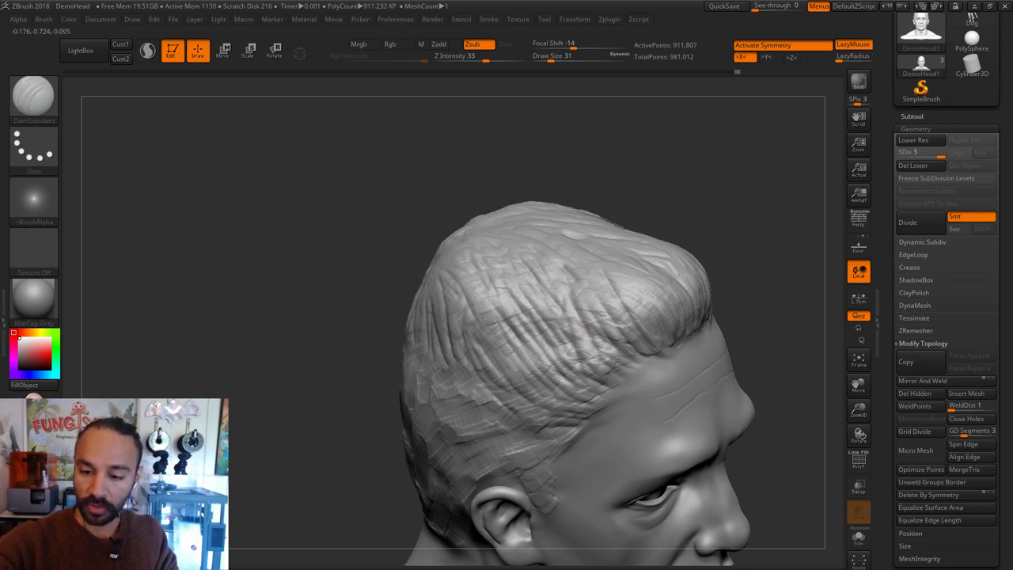
# Step: Cut strand grooves into the front top of the hair, running back from the hairline, with the DamStandard brush
pyautogui.moveTo(662, 193); pyautogui.dragTo(609, 335)
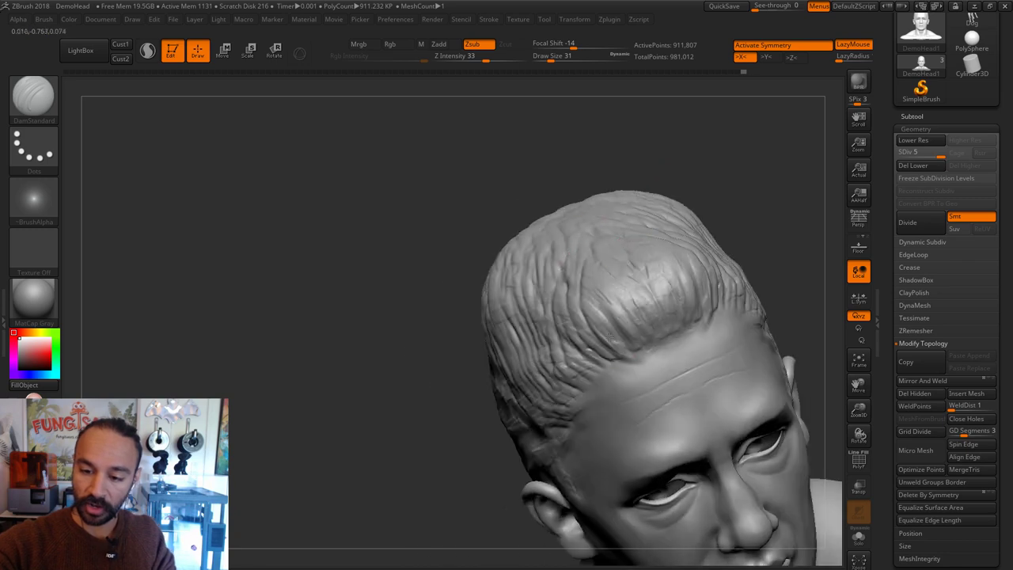
pyautogui.moveTo(593, 296); pyautogui.dragTo(605, 321)
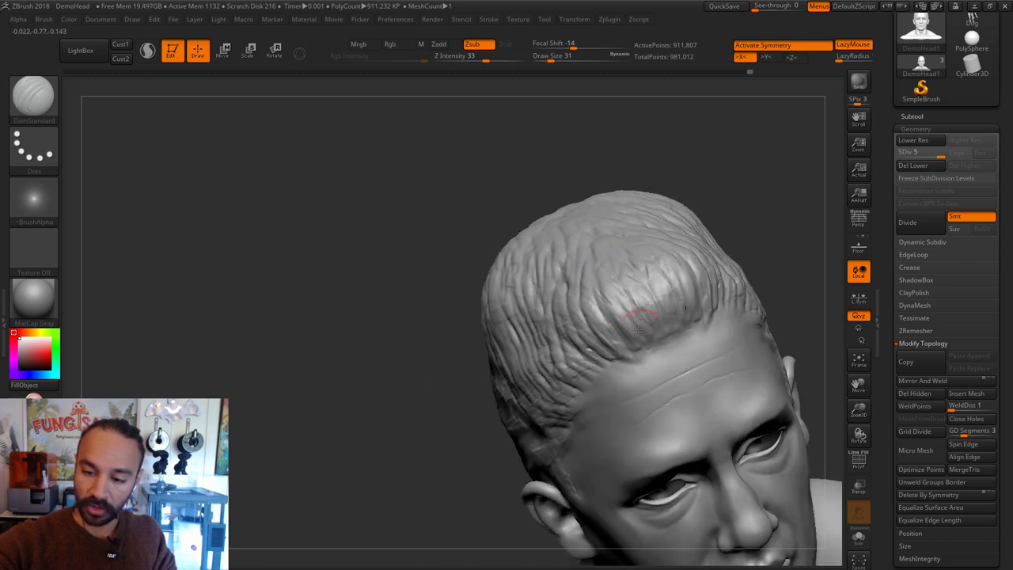
pyautogui.moveTo(598, 258); pyautogui.dragTo(634, 346)
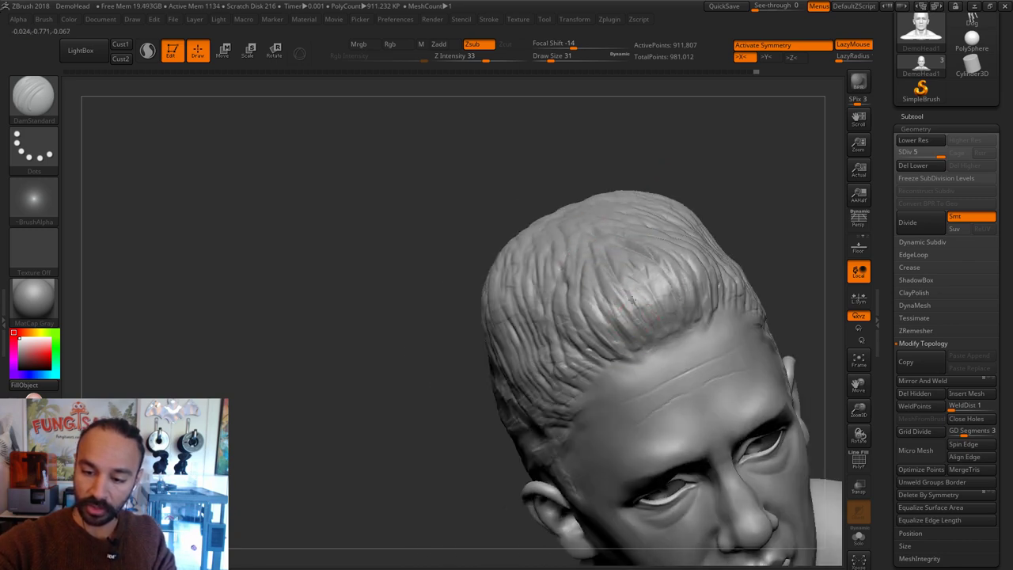
pyautogui.moveTo(780, 210)
pyautogui.mouseDown()
pyautogui.moveTo(739, 177)
pyautogui.moveTo(697, 201)
pyautogui.mouseUp()
pyautogui.moveTo(580, 198)
pyautogui.mouseDown()
pyautogui.moveTo(579, 221)
pyautogui.moveTo(567, 223)
pyautogui.mouseUp()
pyautogui.moveTo(591, 127); pyautogui.dragTo(593, 182)
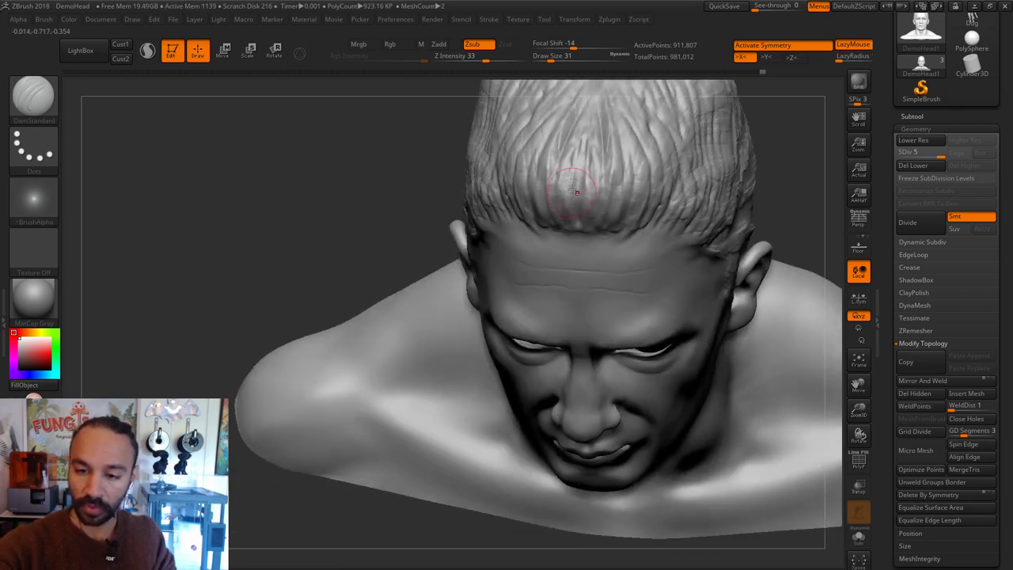
pyautogui.moveTo(784, 177); pyautogui.dragTo(736, 174)
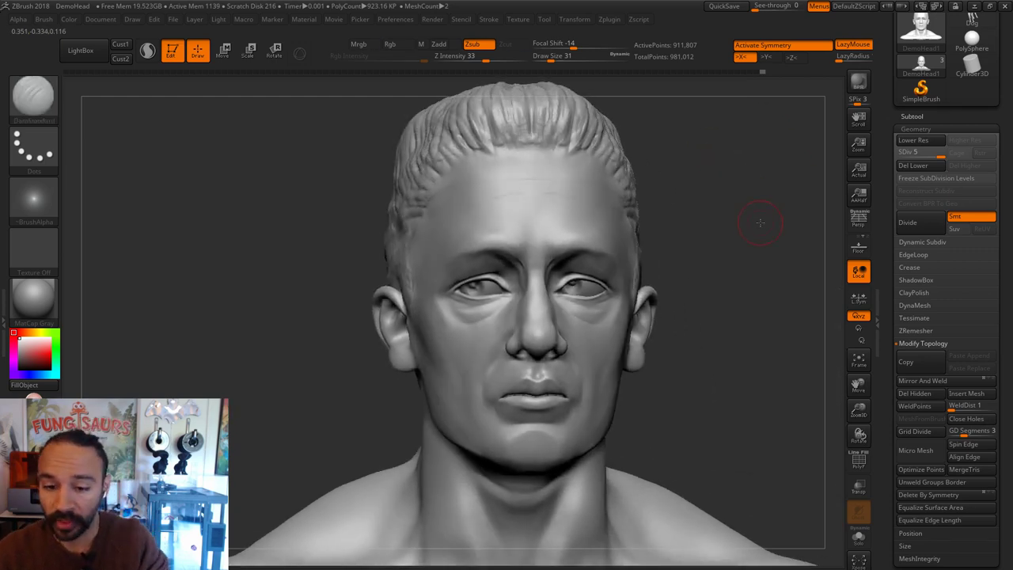
# Step: Lower the head to subdivision level 3 and adjust the mouth corners with the Move brush at a small draw size
pyautogui.moveTo(760, 222)
pyautogui.keyDown('alt'); pyautogui.mouseDown()
pyautogui.moveTo(805, 287)
pyautogui.moveTo(796, 199)
pyautogui.moveTo(805, 251)
pyautogui.moveTo(792, 510)
pyautogui.moveTo(758, 397)
pyautogui.mouseUp(); pyautogui.keyUp('alt')
pyautogui.press('b')
pyautogui.press('m')
pyautogui.press('v')
pyautogui.press('s')
pyautogui.moveTo(544, 360); pyautogui.dragTo(553, 358)
pyautogui.hotkey('shift', 'd')
pyautogui.hotkey('shift', 'd')
pyautogui.hotkey('shift', 'd')
pyautogui.press('s')
pyautogui.press('d')
pyautogui.press('s')
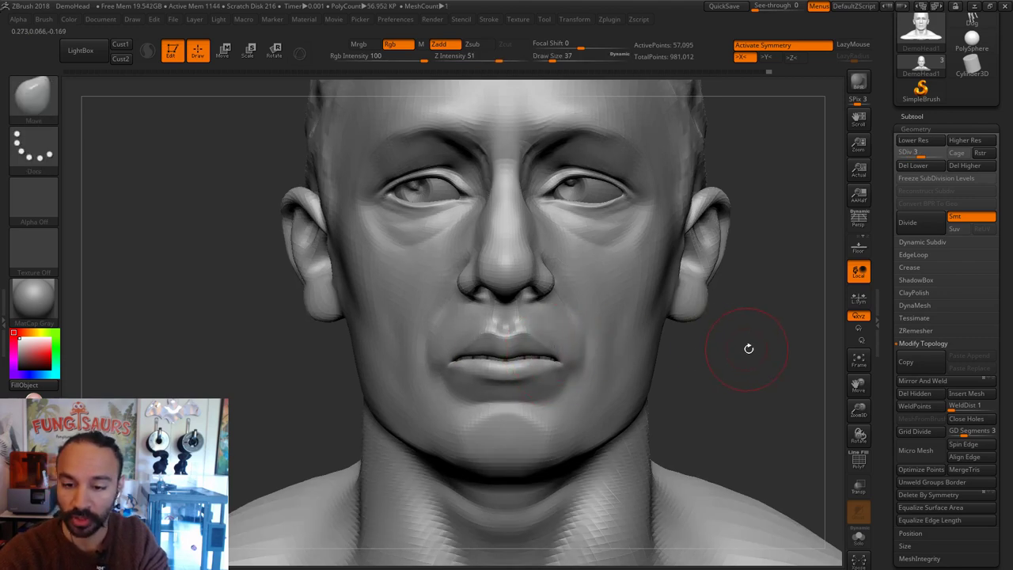
# Step: Refine the shape of the lips with the Move brush at draw size 35
pyautogui.moveTo(746, 346); pyautogui.dragTo(710, 338)
pyautogui.press('s')
pyautogui.moveTo(549, 348); pyautogui.dragTo(552, 344)
pyautogui.moveTo(616, 341); pyautogui.dragTo(717, 345)
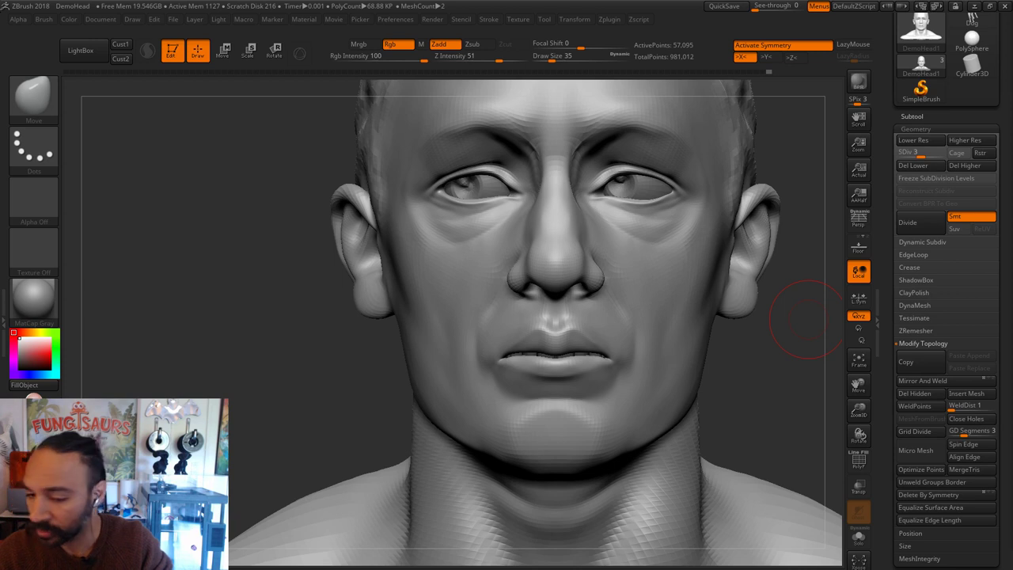
pyautogui.keyDown('alt'); pyautogui.moveTo(804, 409); pyautogui.dragTo(778, 401); pyautogui.keyUp('alt')
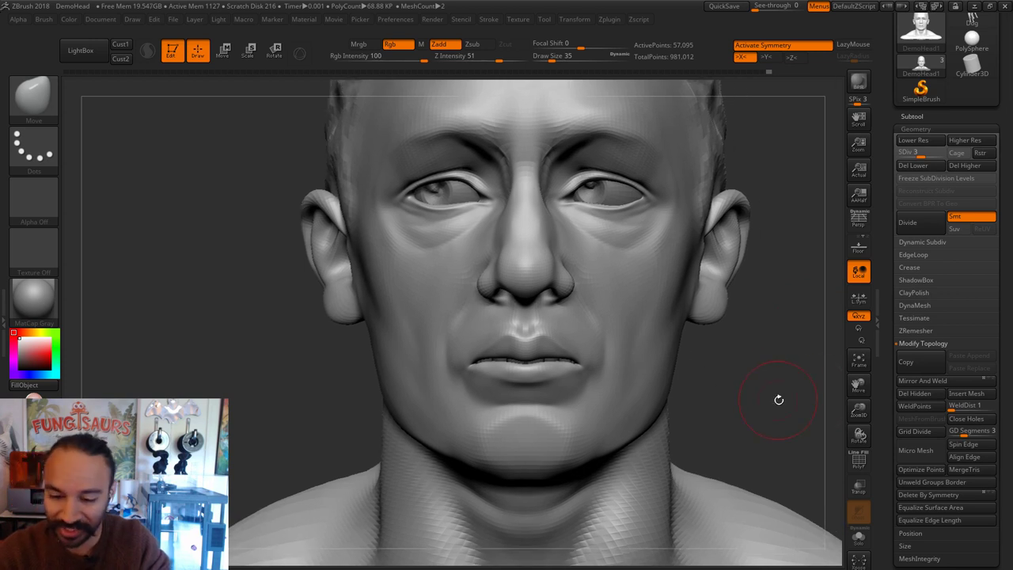
# Step: Reshape the jaw sides and lower jawline with the Move brush at draw sizes 51, 94 and 90
pyautogui.press('s')
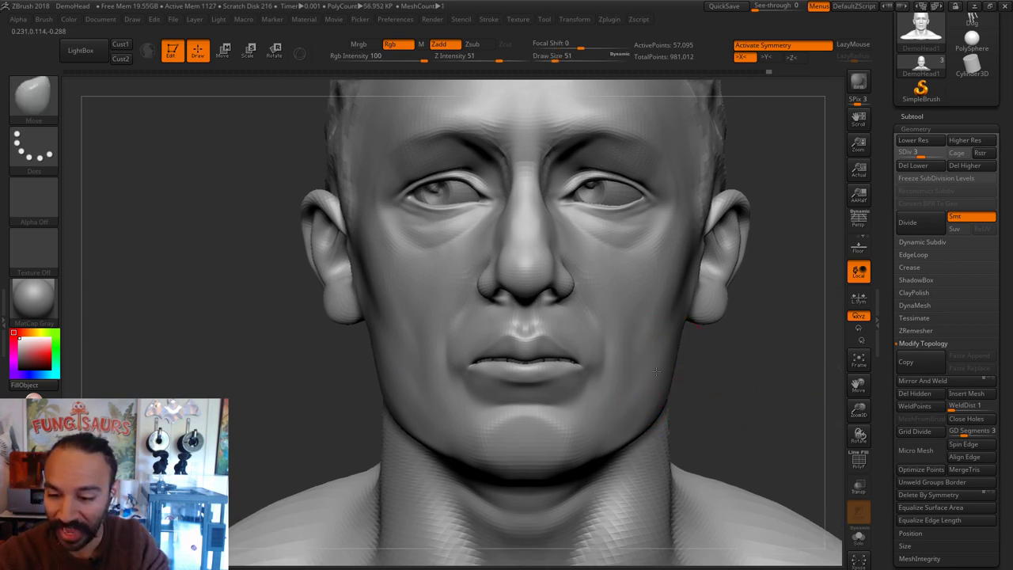
pyautogui.press('s')
pyautogui.moveTo(656, 374)
pyautogui.mouseDown()
pyautogui.moveTo(683, 397)
pyautogui.moveTo(695, 389)
pyautogui.mouseUp()
pyautogui.press('s')
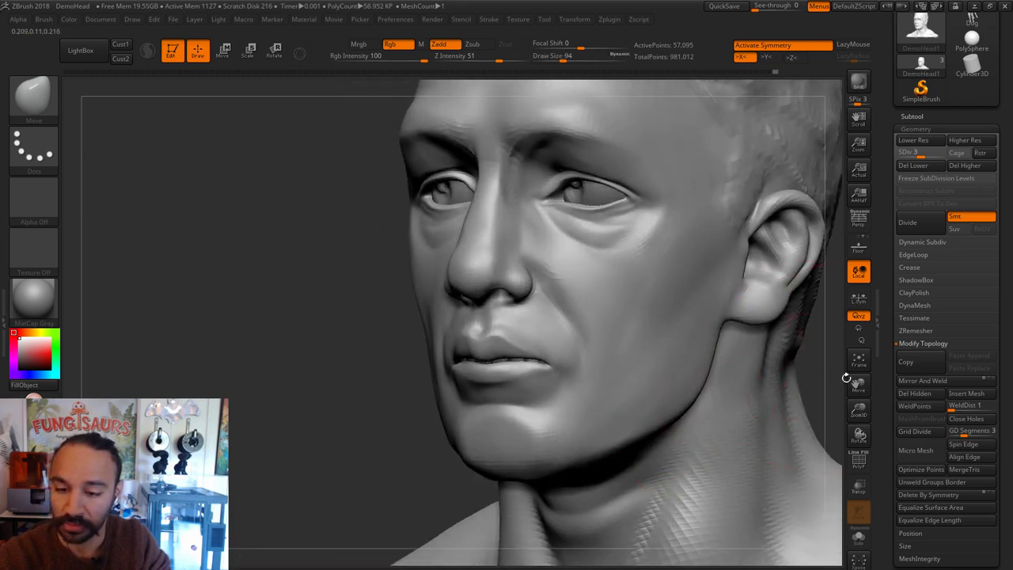
pyautogui.moveTo(763, 281); pyautogui.dragTo(741, 382)
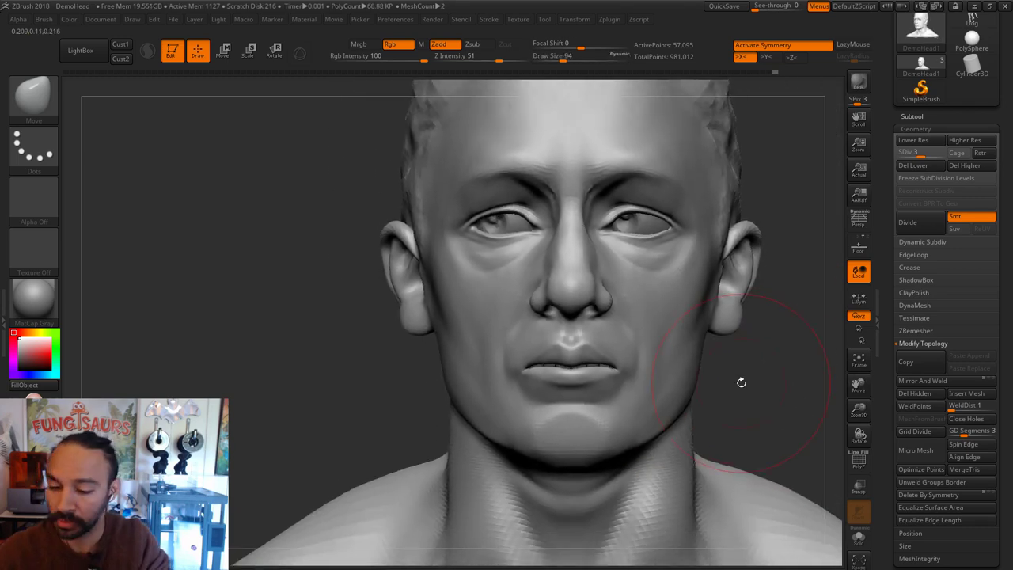
pyautogui.press('s')
pyautogui.moveTo(639, 436); pyautogui.dragTo(635, 445)
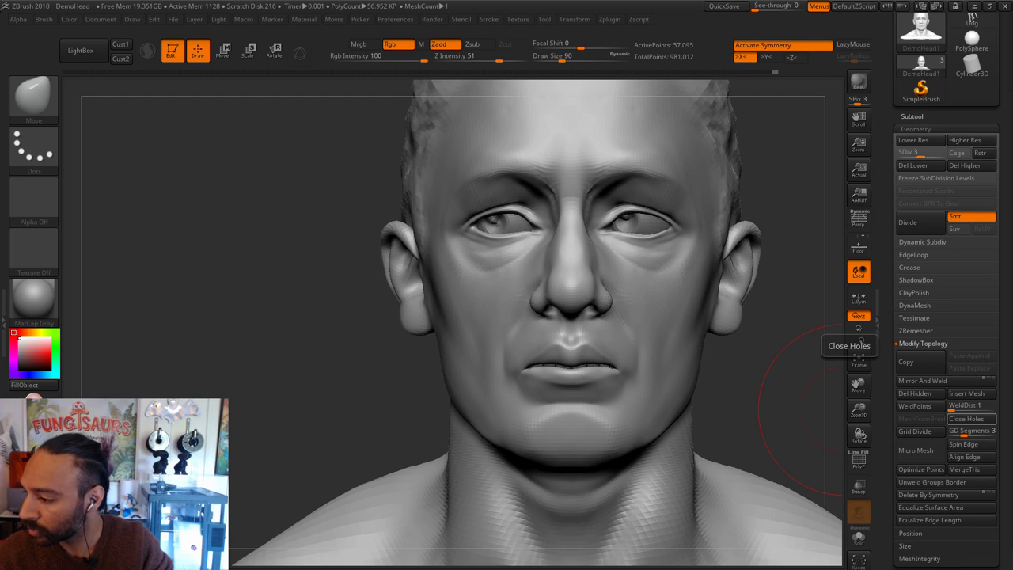
# Step: Adjust the brow ridge from the side with the Move brush at draw size 62
pyautogui.moveTo(771, 378); pyautogui.dragTo(731, 405)
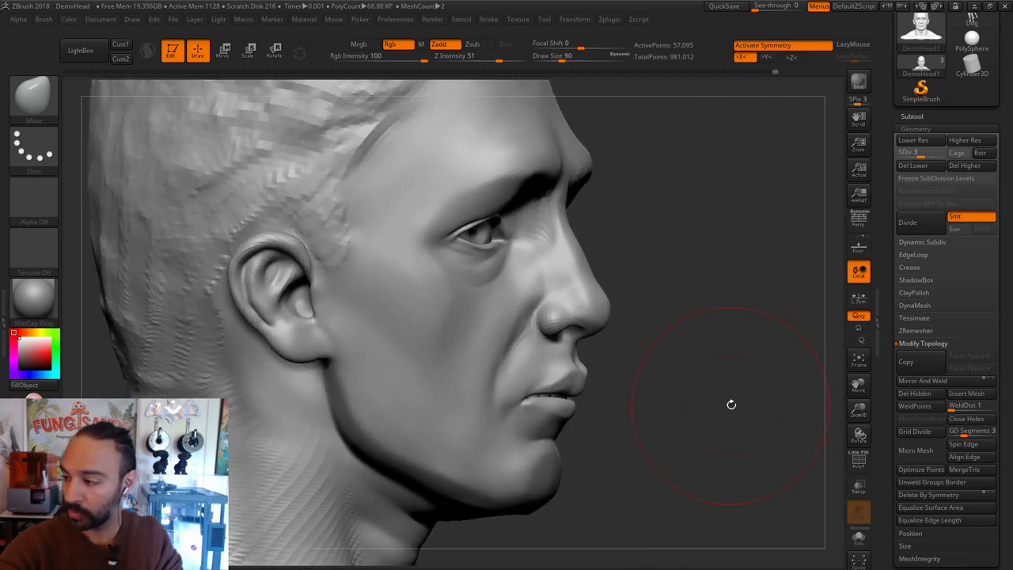
pyautogui.press('s')
pyautogui.press('s')
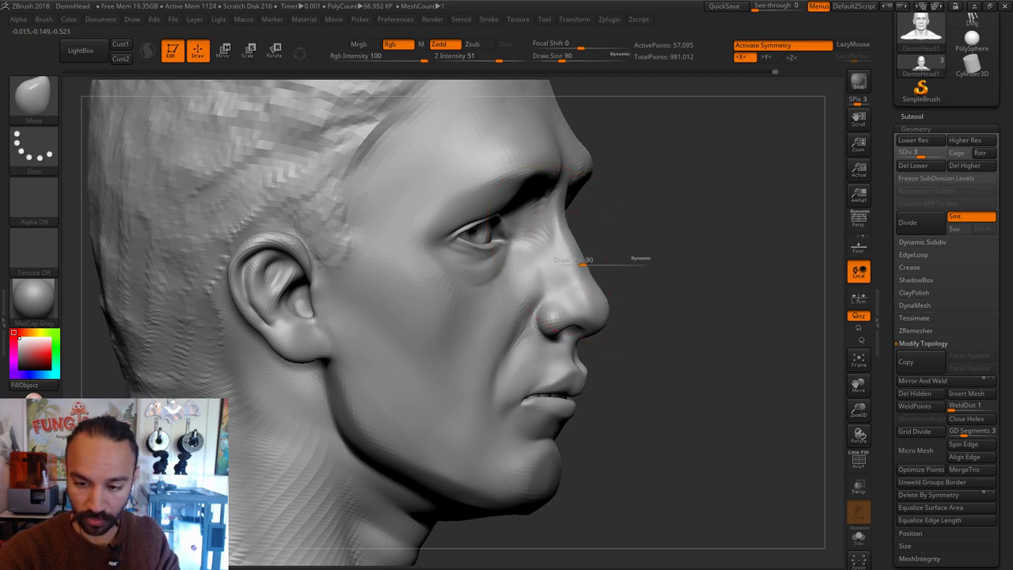
pyautogui.press('ctrl')
pyautogui.moveTo(586, 260); pyautogui.dragTo(562, 227)
pyautogui.press('s')
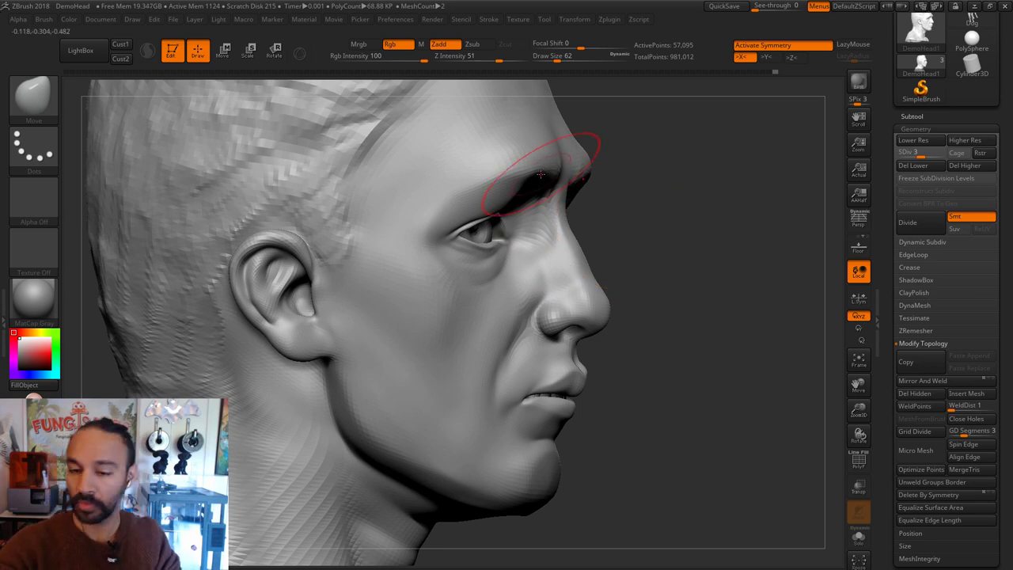
# Step: Refine the nose bridge and inner brow in profile with the Move brush at draw sizes 29 and 51
pyautogui.press('s')
pyautogui.moveTo(555, 209); pyautogui.dragTo(555, 198)
pyautogui.press('s')
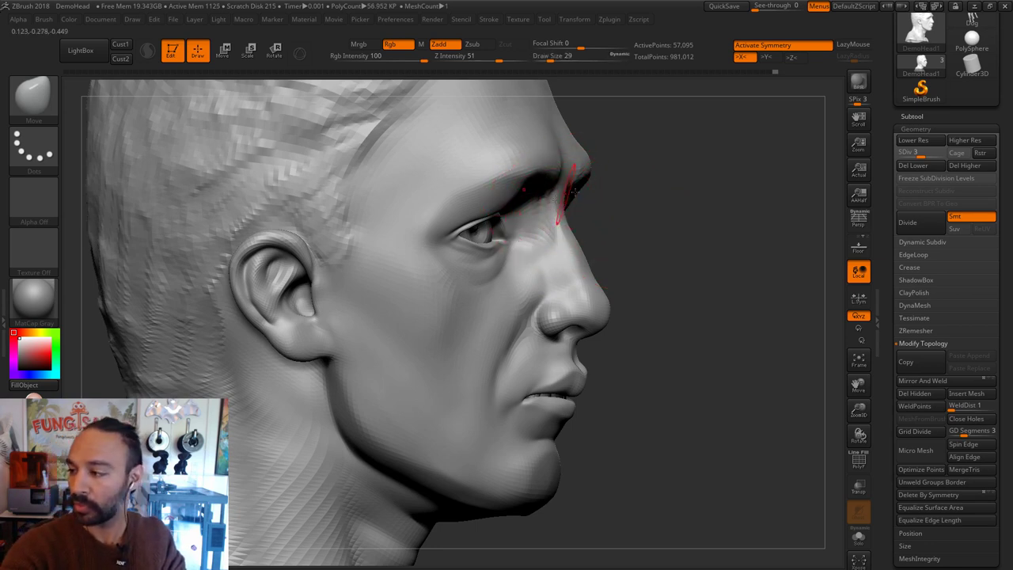
pyautogui.moveTo(575, 192); pyautogui.dragTo(572, 175, button='right')
pyautogui.press('s')
pyautogui.moveTo(547, 169); pyautogui.dragTo(547, 167)
pyautogui.press('s')
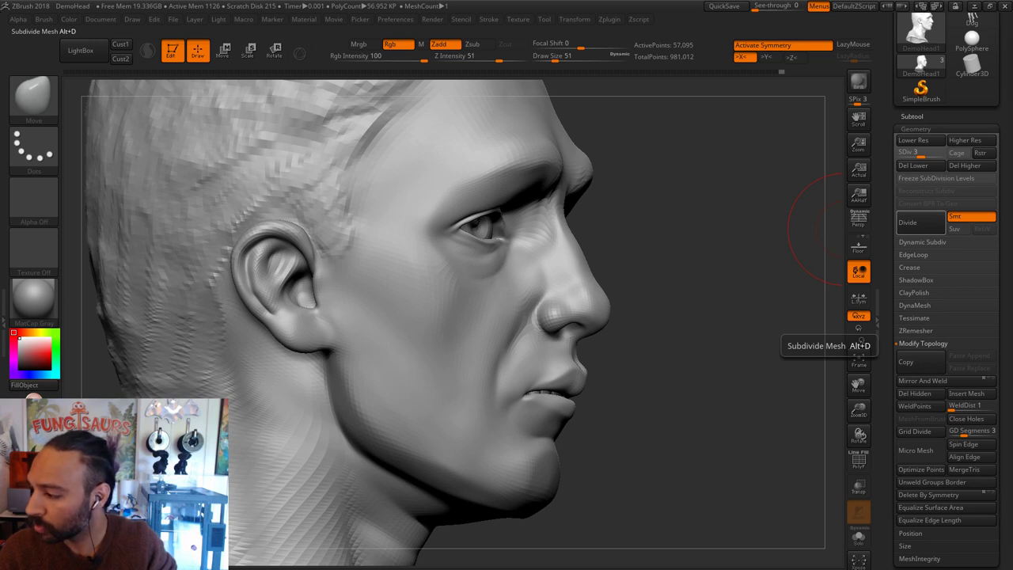
# Step: Reshape the lips, chin and area under the nose in profile with the Move brush, using draw size 59 around the mouth
pyautogui.moveTo(622, 401)
pyautogui.mouseDown()
pyautogui.moveTo(679, 441)
pyautogui.moveTo(685, 432)
pyautogui.mouseUp()
pyautogui.moveTo(681, 282)
pyautogui.keyDown('alt'); pyautogui.mouseDown()
pyautogui.moveTo(675, 233)
pyautogui.moveTo(639, 237)
pyautogui.mouseUp(); pyautogui.keyUp('alt')
pyautogui.press('s')
pyautogui.moveTo(578, 389)
pyautogui.mouseDown()
pyautogui.moveTo(569, 400)
pyautogui.moveTo(605, 413)
pyautogui.mouseUp()
pyautogui.press('s')
pyautogui.press('s')
pyautogui.moveTo(551, 459)
pyautogui.mouseDown()
pyautogui.moveTo(568, 458)
pyautogui.moveTo(547, 480)
pyautogui.moveTo(553, 491)
pyautogui.mouseUp()
pyautogui.press('s')
pyautogui.moveTo(580, 442); pyautogui.dragTo(581, 436)
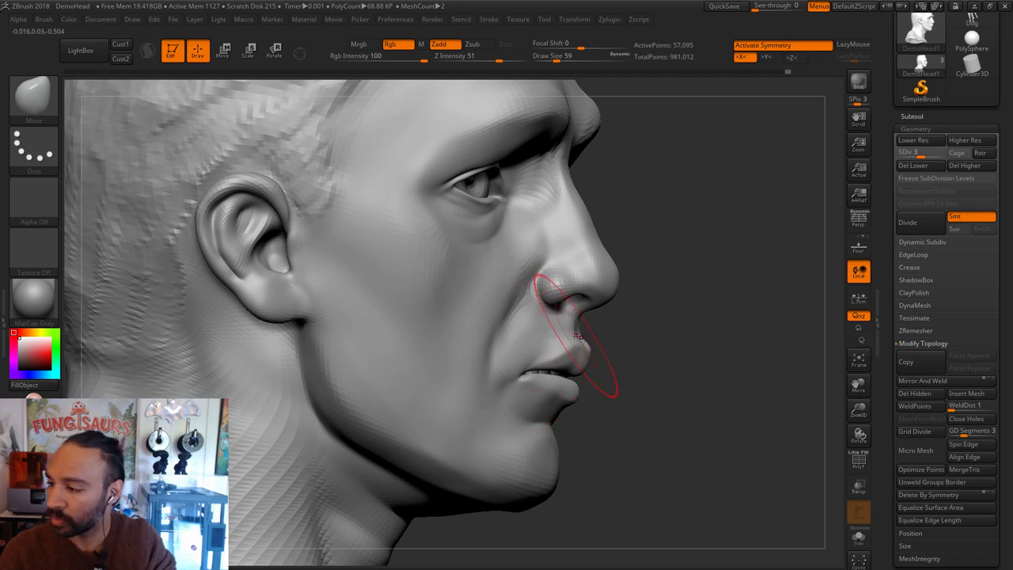
pyautogui.moveTo(562, 327); pyautogui.dragTo(599, 354, button='right')
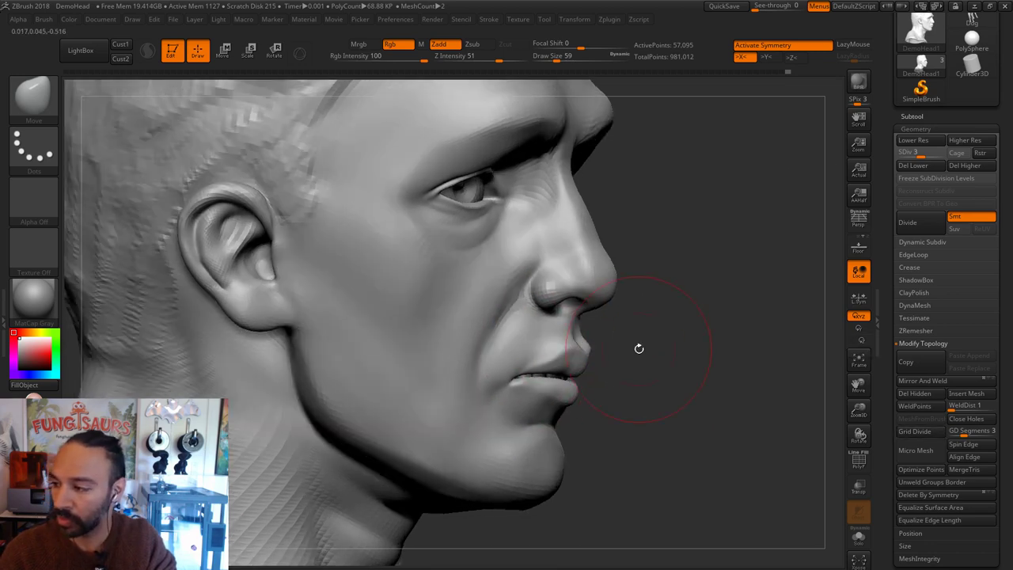
# Step: Refine the rear jawline and the area below the ear with the Move brush at draw sizes 90 and 51
pyautogui.moveTo(648, 382)
pyautogui.mouseDown(button='right')
pyautogui.moveTo(624, 398)
pyautogui.moveTo(623, 308)
pyautogui.moveTo(385, 316)
pyautogui.mouseUp(button='right')
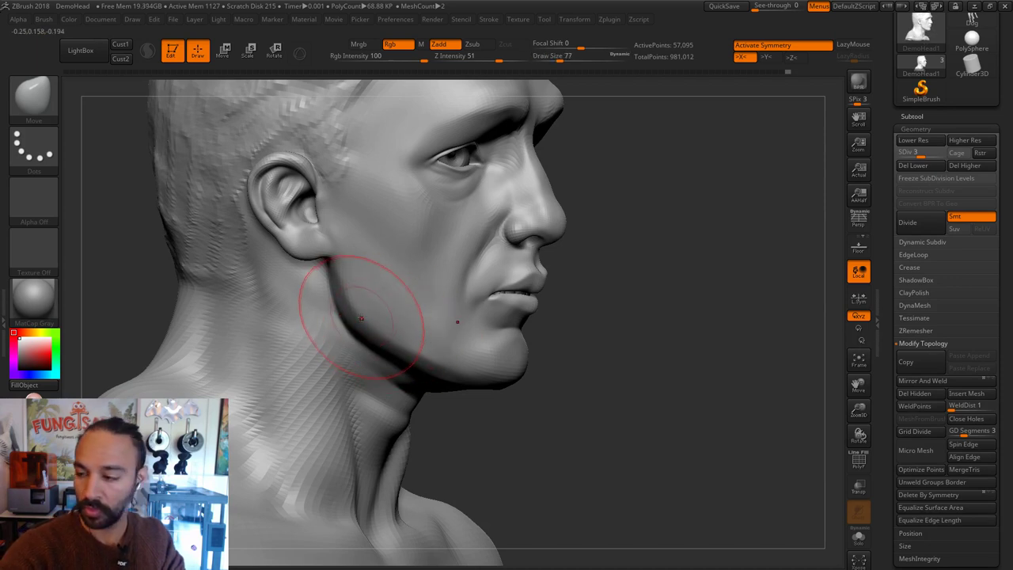
pyautogui.press('s')
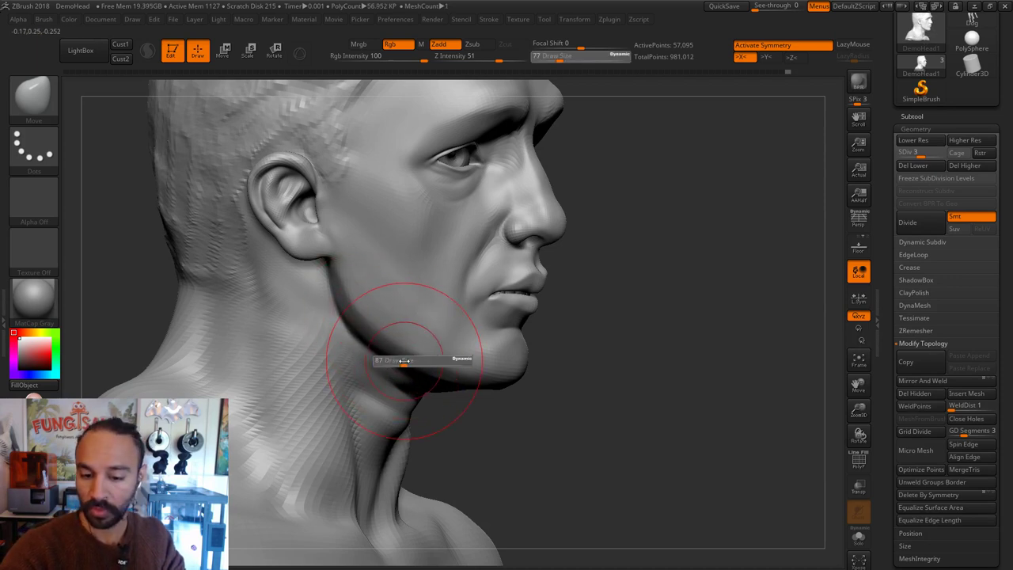
pyautogui.moveTo(404, 361); pyautogui.dragTo(407, 361)
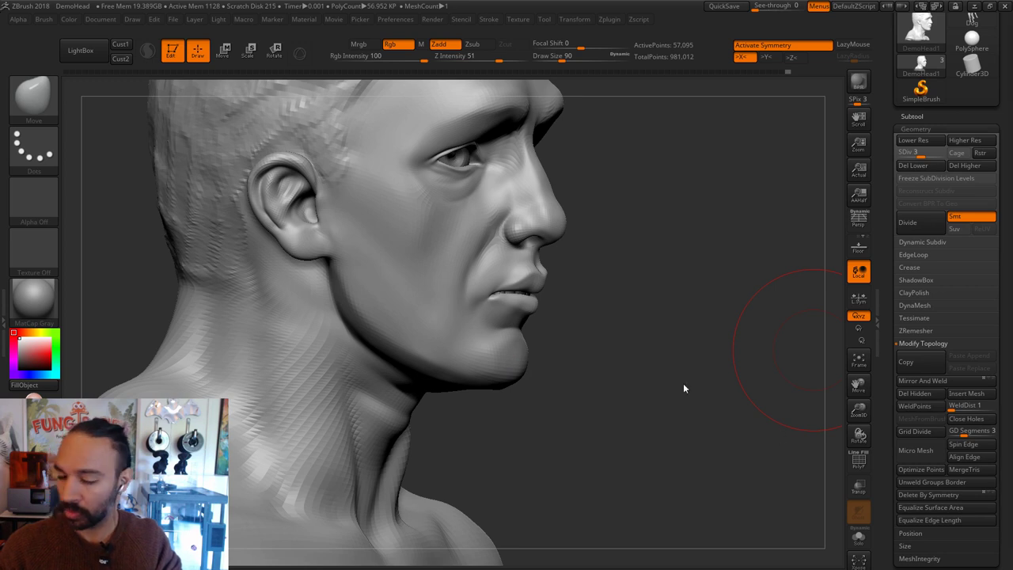
pyautogui.moveTo(684, 384); pyautogui.dragTo(681, 355)
pyautogui.keyDown('alt'); pyautogui.moveTo(666, 314); pyautogui.dragTo(687, 341); pyautogui.keyUp('alt')
pyautogui.press('s')
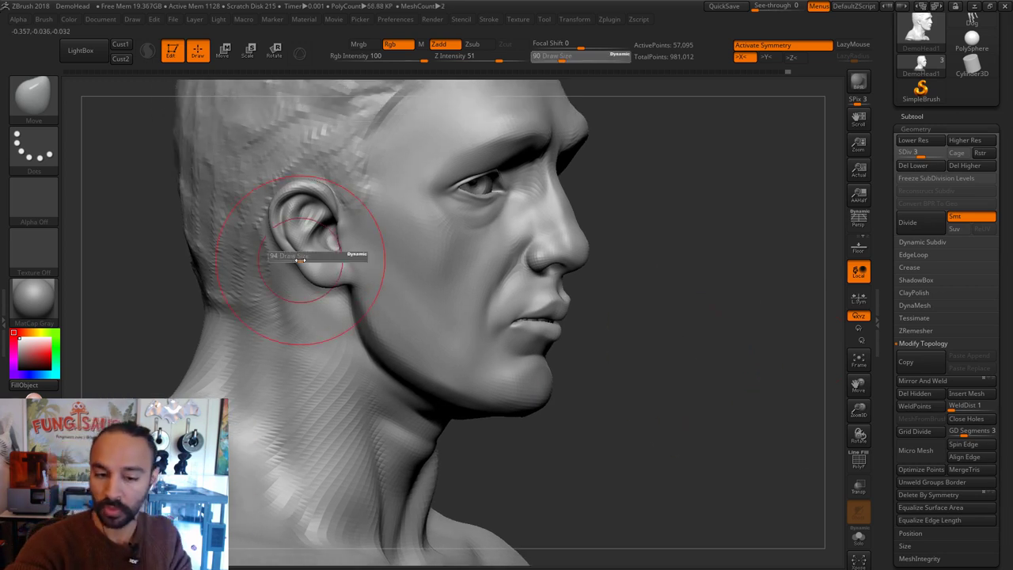
pyautogui.moveTo(299, 258); pyautogui.dragTo(292, 260)
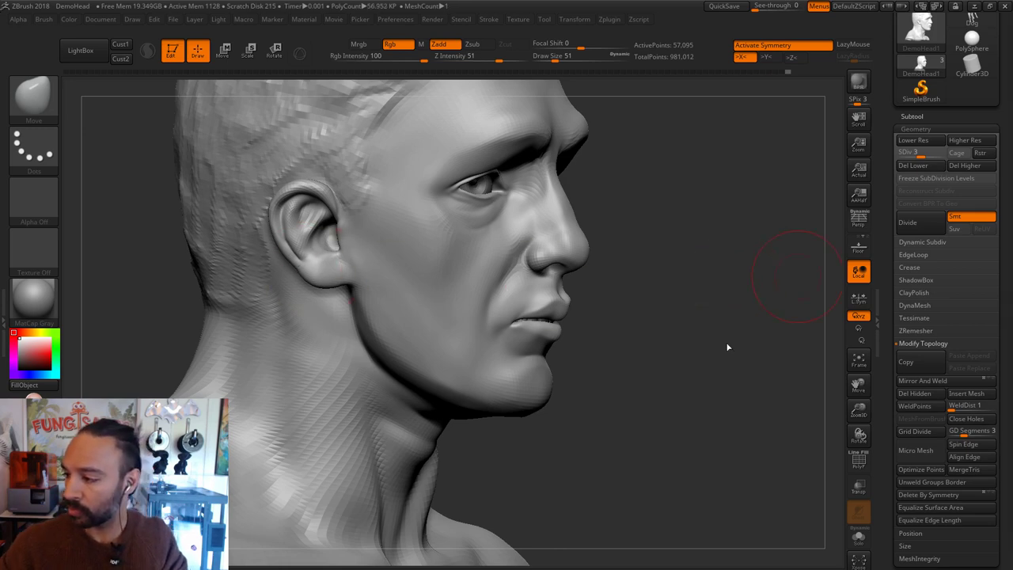
# Step: Refine the nose and nostril wing in profile with the Move brush at draw sizes 37 and 25
pyautogui.moveTo(727, 346); pyautogui.dragTo(829, 338)
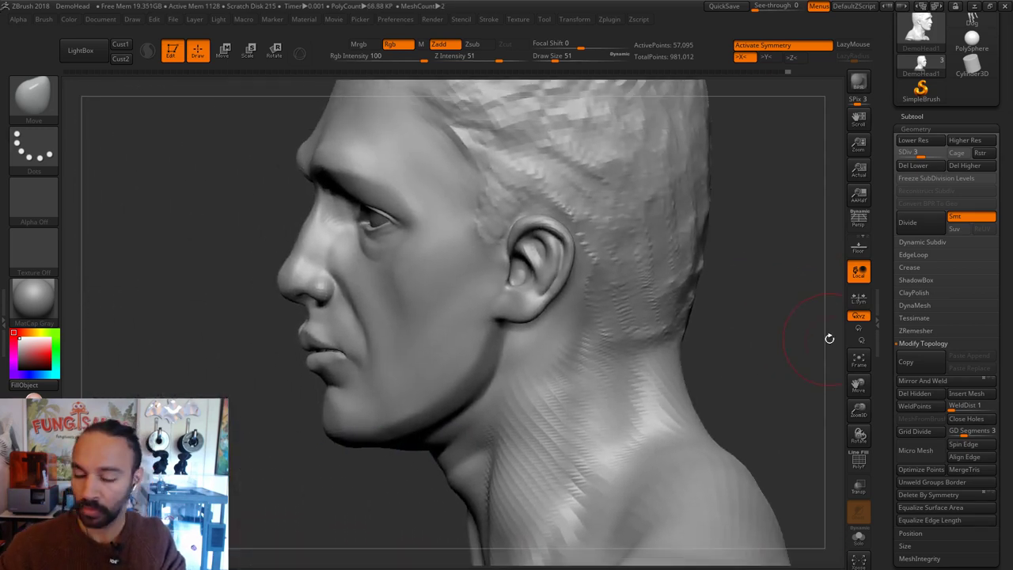
pyautogui.press('[')
pyautogui.press('[')
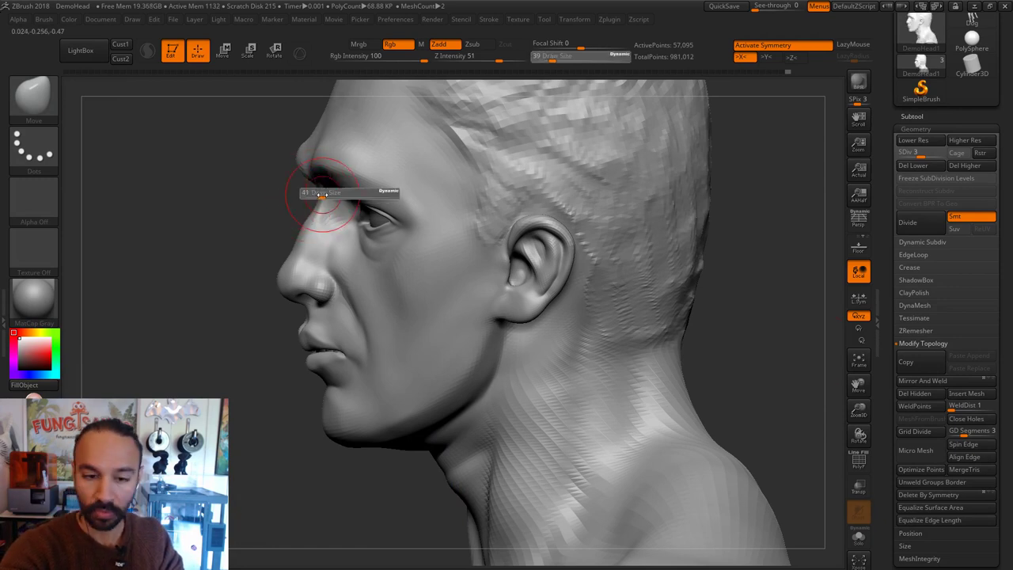
pyautogui.press('s')
pyautogui.click(296, 257)
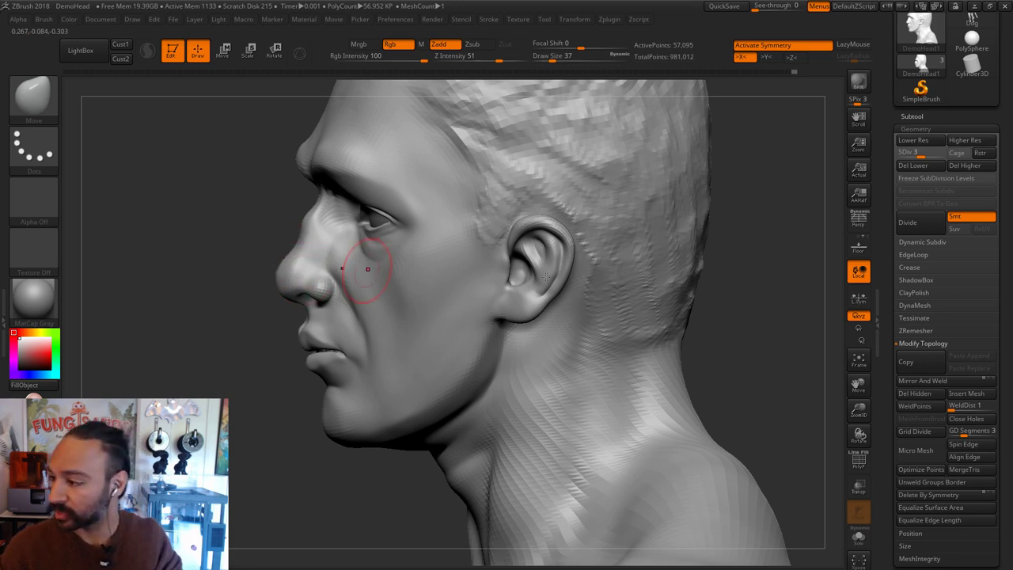
pyautogui.moveTo(427, 479); pyautogui.dragTo(341, 519)
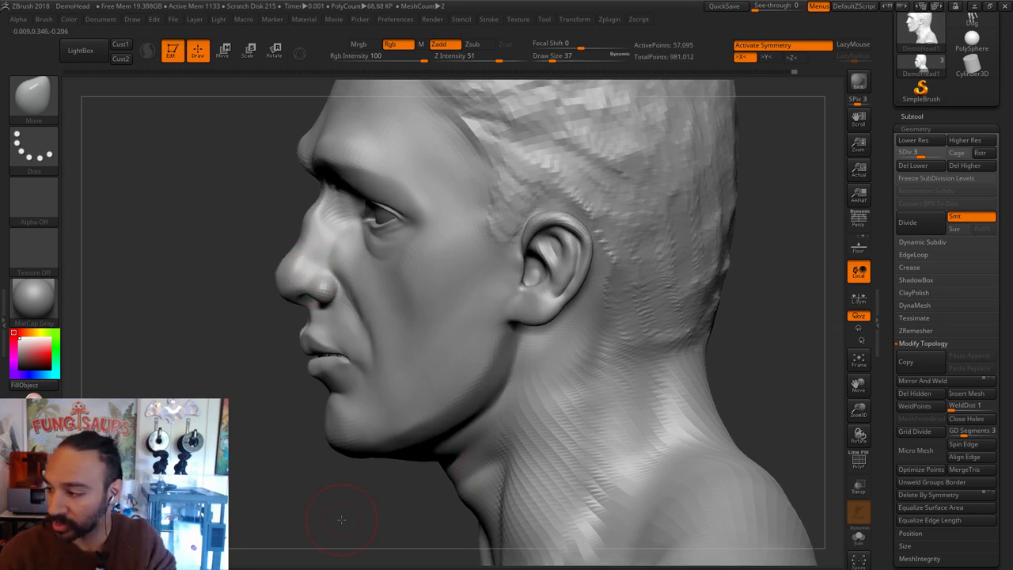
pyautogui.press('s')
pyautogui.click(331, 275)
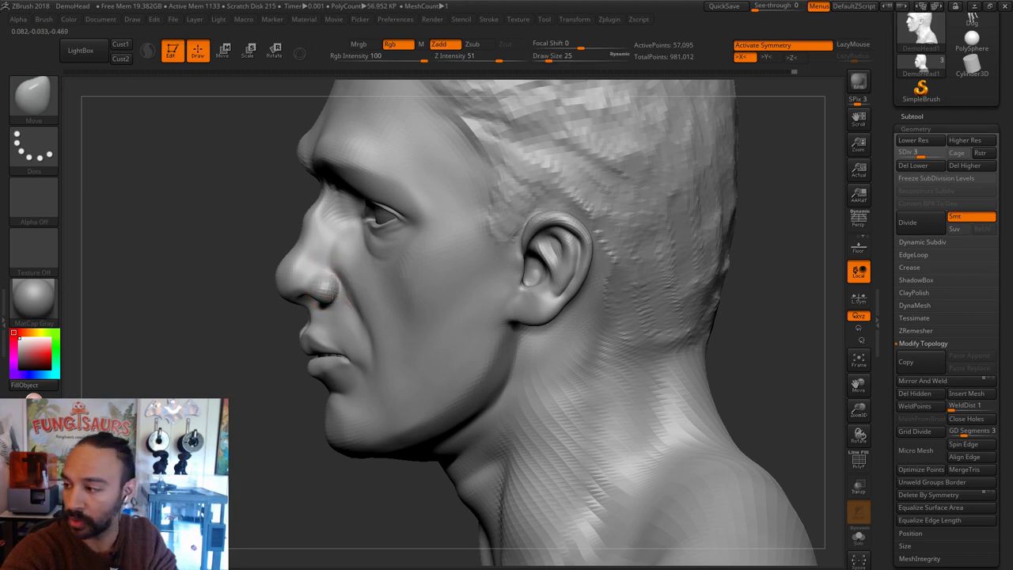
# Step: Adjust the inner under-eye area and outer brow in profile with the Move brush at draw sizes 33 and 44
pyautogui.press('s')
pyautogui.click(357, 237)
pyautogui.moveTo(361, 235); pyautogui.dragTo(368, 232)
pyautogui.press('s')
pyautogui.click(394, 235)
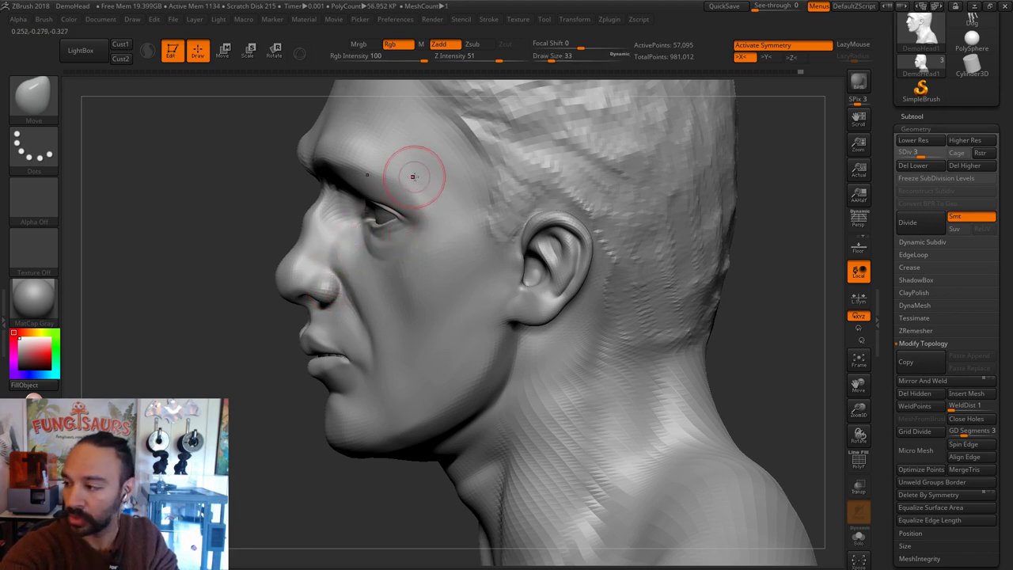
pyautogui.press('s')
pyautogui.click(419, 177)
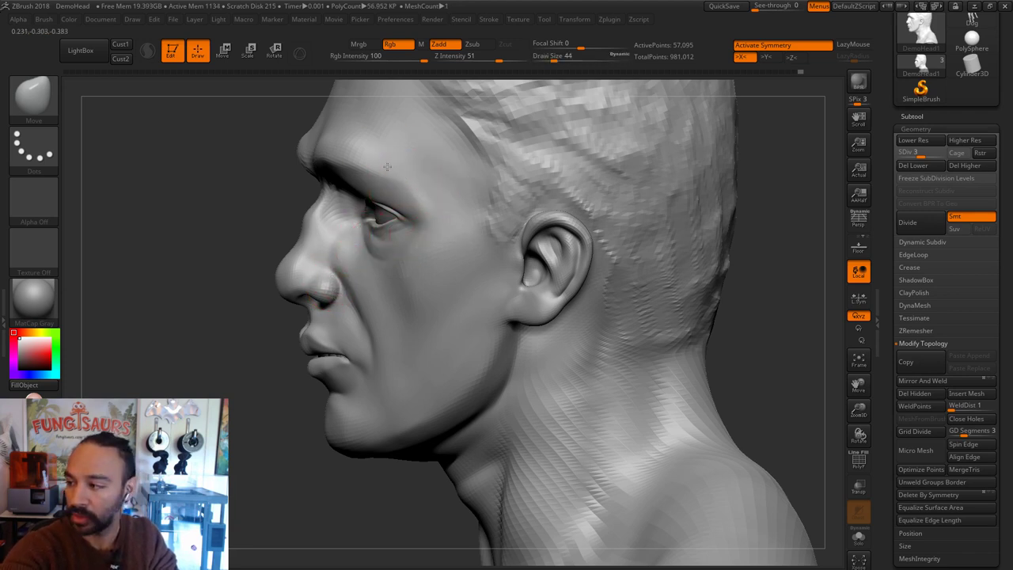
# Step: Reshape the forehead and brow ridge in profile with the Move brush at draw sizes 80 and 54
pyautogui.keyDown('alt'); pyautogui.moveTo(273, 172); pyautogui.dragTo(321, 263); pyautogui.keyUp('alt')
pyautogui.press('s')
pyautogui.click(408, 163)
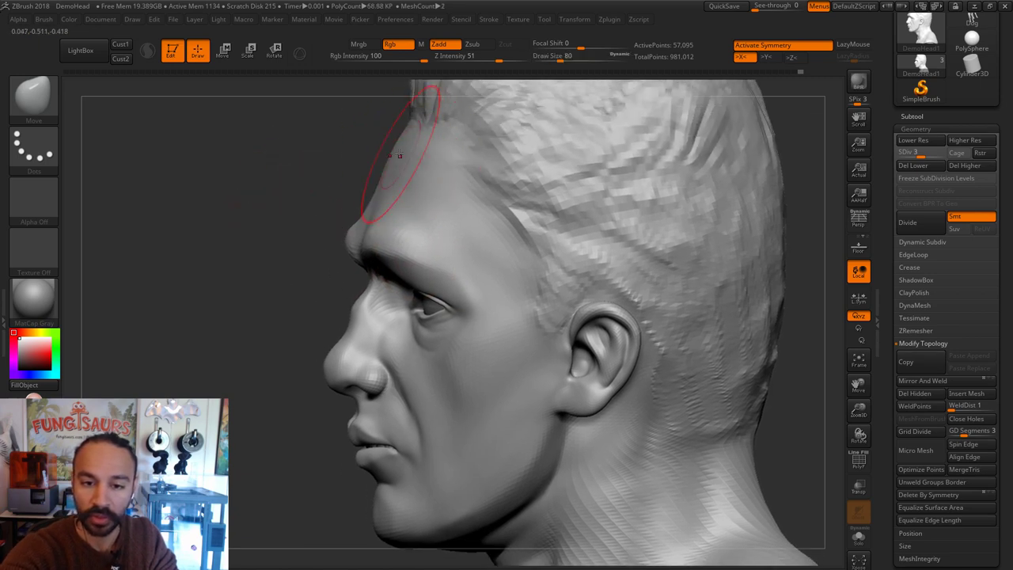
pyautogui.moveTo(402, 153)
pyautogui.mouseDown()
pyautogui.moveTo(384, 147)
pyautogui.moveTo(396, 147)
pyautogui.mouseUp()
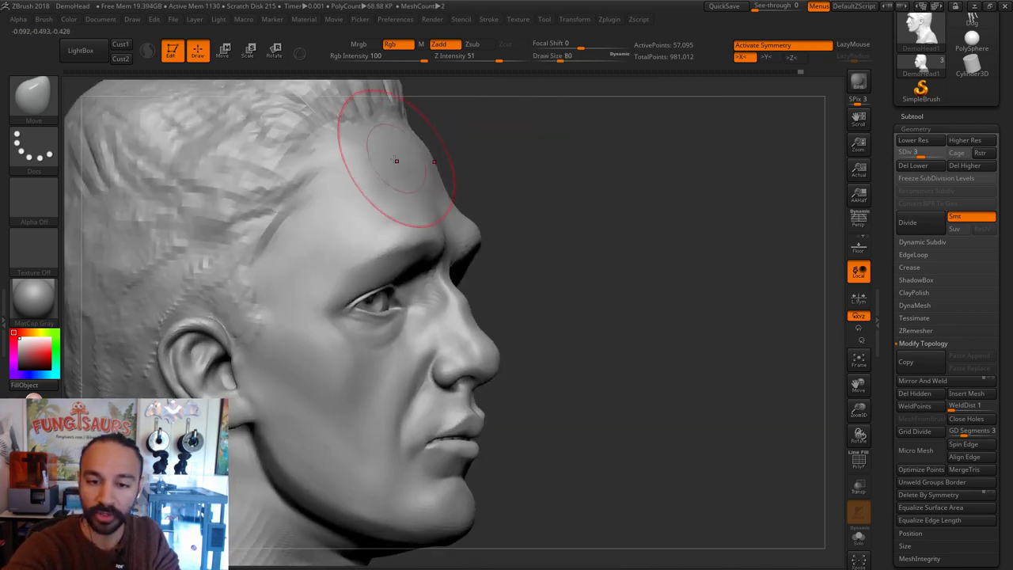
pyautogui.moveTo(488, 141)
pyautogui.mouseDown()
pyautogui.moveTo(401, 158)
pyautogui.moveTo(419, 165)
pyautogui.mouseUp()
pyautogui.press('s')
pyautogui.click(421, 231)
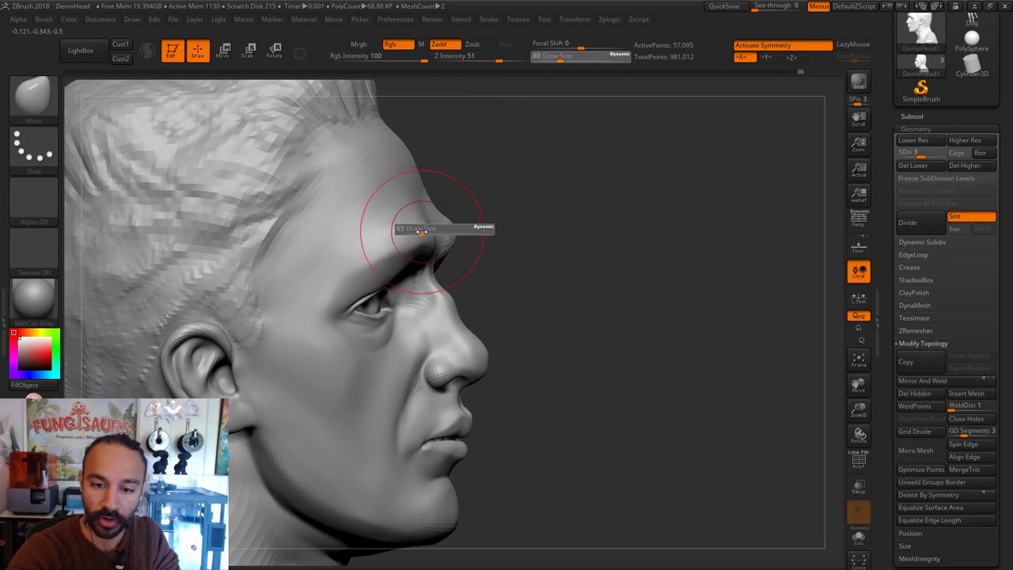
pyautogui.press('s')
pyautogui.click(420, 223)
# Step: Add fullness around the brow and temple with the Inflat brush at draw size 54 and intensity 10
pyautogui.press('b')
pyautogui.press('i')
pyautogui.press('n')
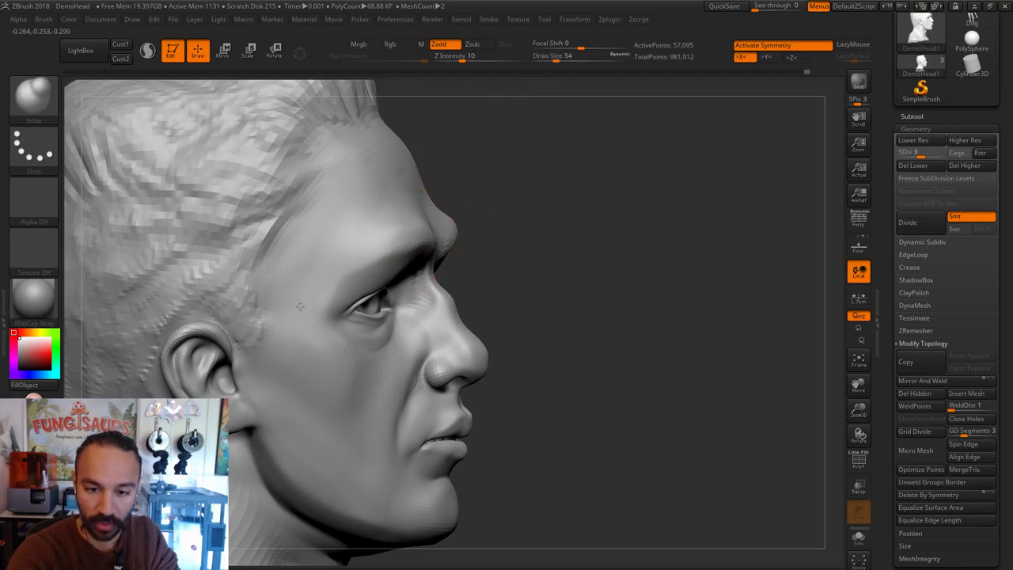
pyautogui.moveTo(310, 300); pyautogui.dragTo(518, 214)
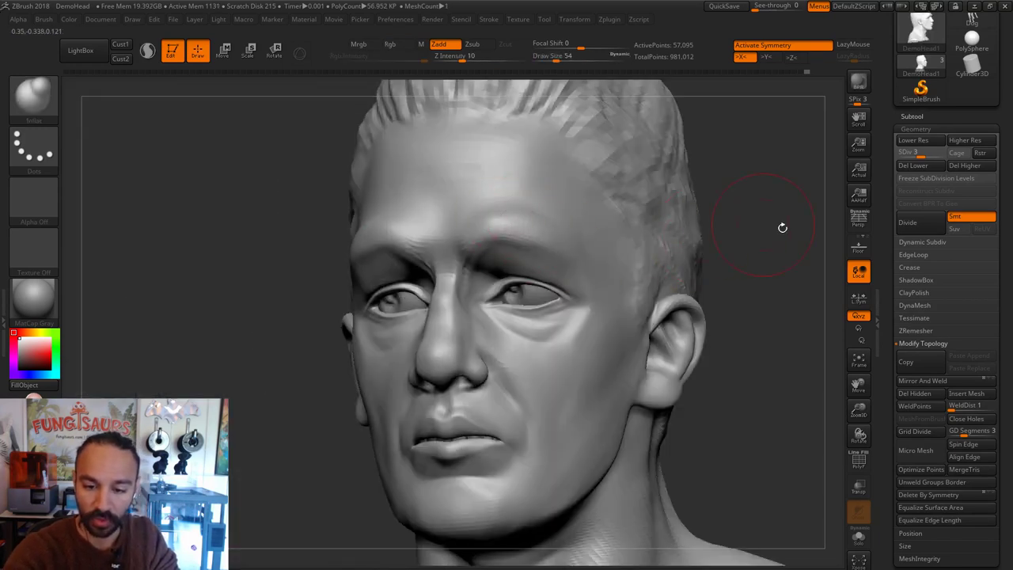
pyautogui.moveTo(782, 227); pyautogui.dragTo(522, 238)
pyautogui.press('ctrl')
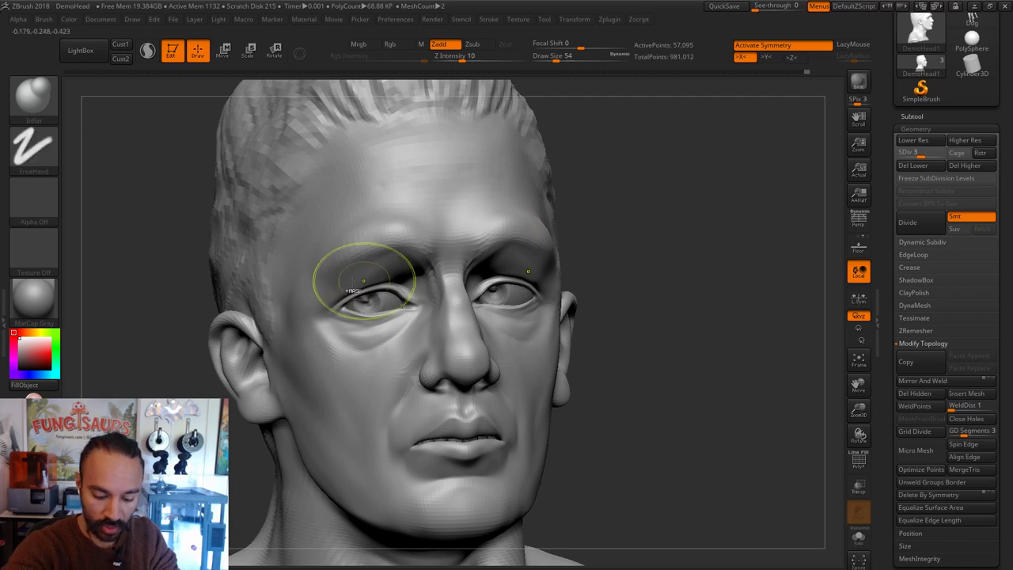
pyautogui.moveTo(625, 234); pyautogui.dragTo(598, 229)
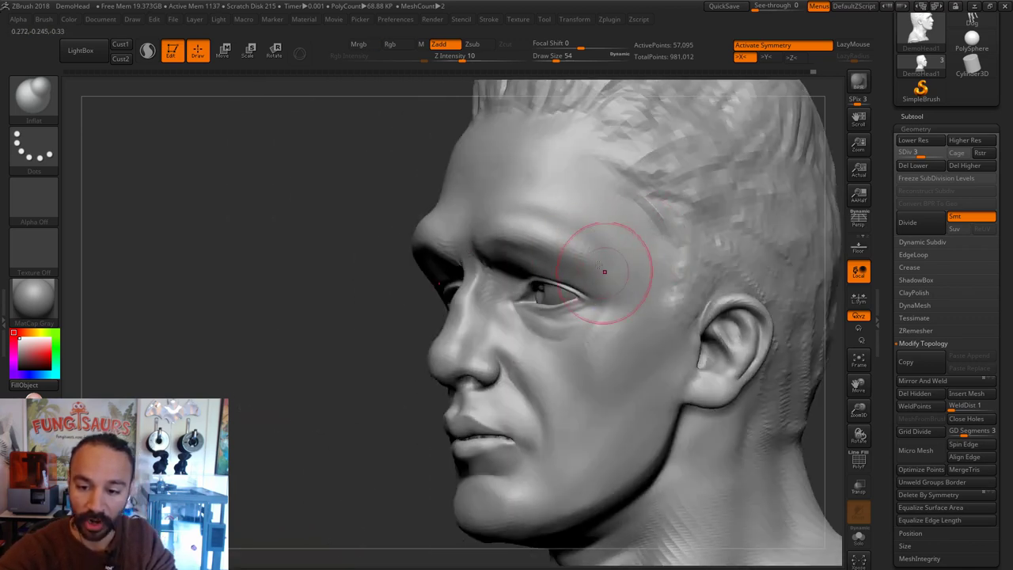
# Step: Adjust the brow and temple contours with the Move brush at draw size 54, working from three-quarter and front views
pyautogui.press('b')
pyautogui.press('m')
pyautogui.press('v')
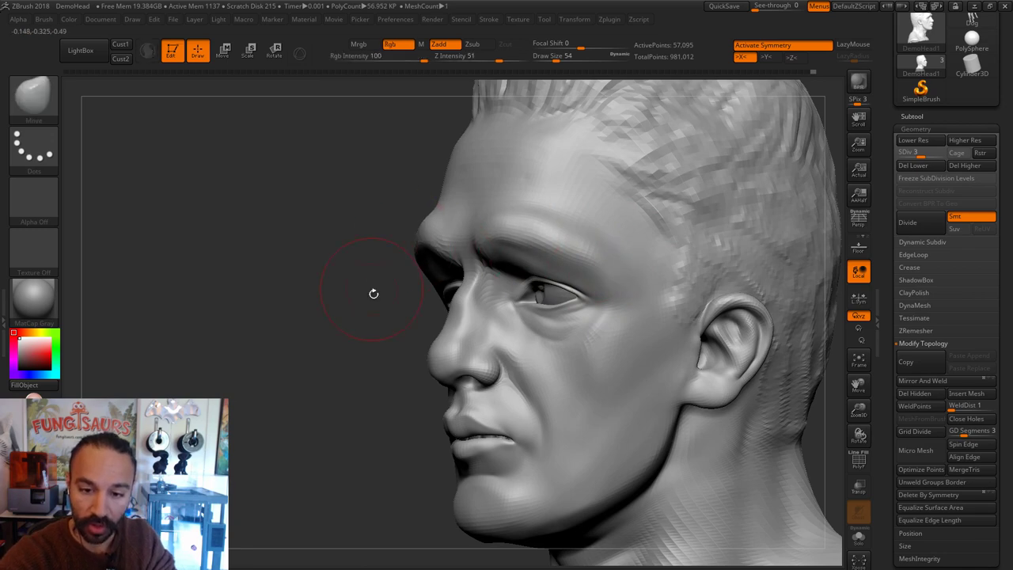
pyautogui.moveTo(373, 294)
pyautogui.mouseDown()
pyautogui.moveTo(443, 261)
pyautogui.moveTo(407, 253)
pyautogui.mouseUp()
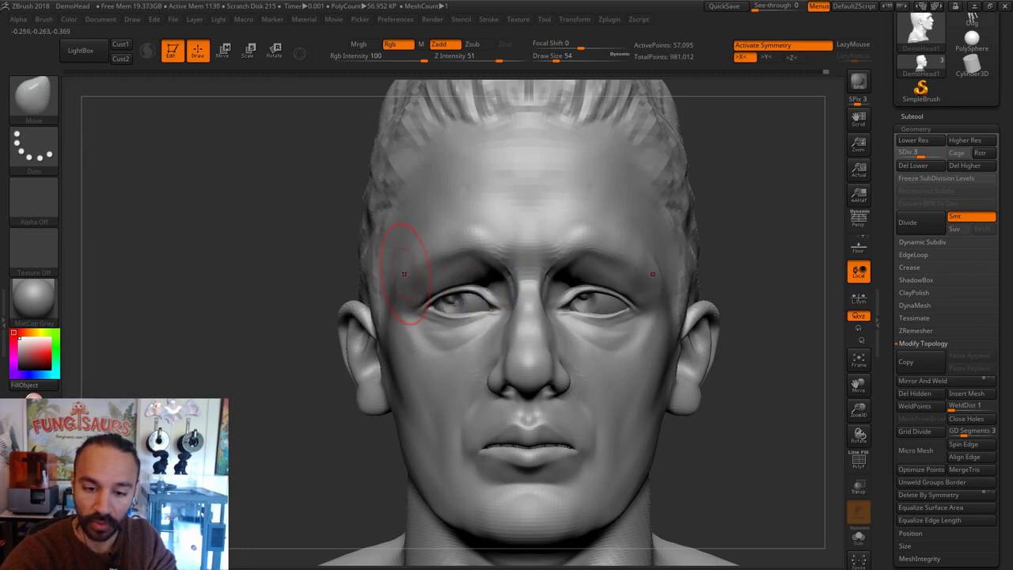
pyautogui.moveTo(773, 226)
pyautogui.mouseDown()
pyautogui.moveTo(779, 257)
pyautogui.moveTo(840, 257)
pyautogui.mouseUp()
pyautogui.moveTo(784, 369); pyautogui.dragTo(782, 371)
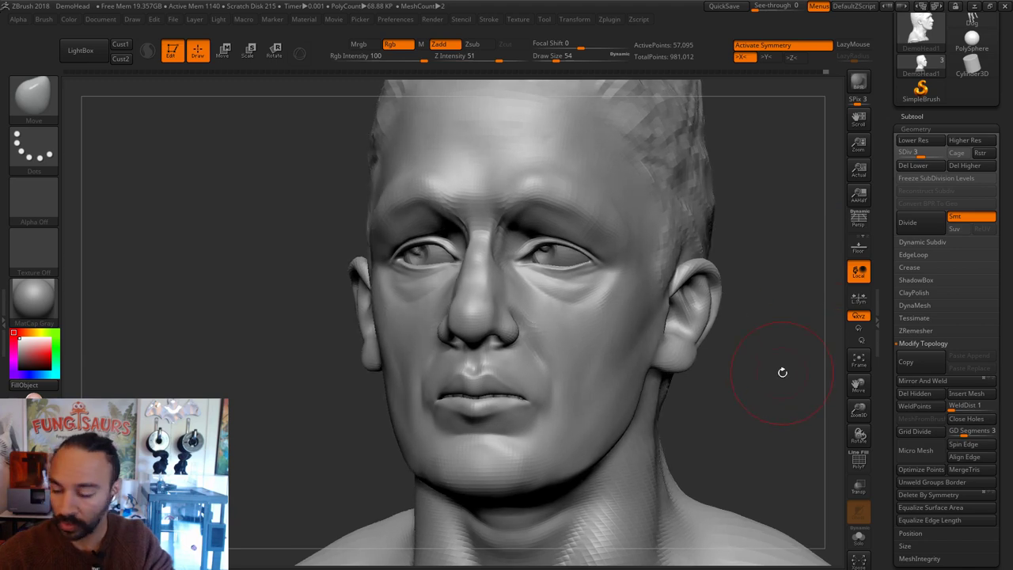
# Step: Refine the lips and chin with the Move brush at draw sizes 18 and 33
pyautogui.press('s')
pyautogui.moveTo(530, 398); pyautogui.dragTo(534, 396)
pyautogui.press('s')
pyautogui.moveTo(740, 398); pyautogui.dragTo(626, 399)
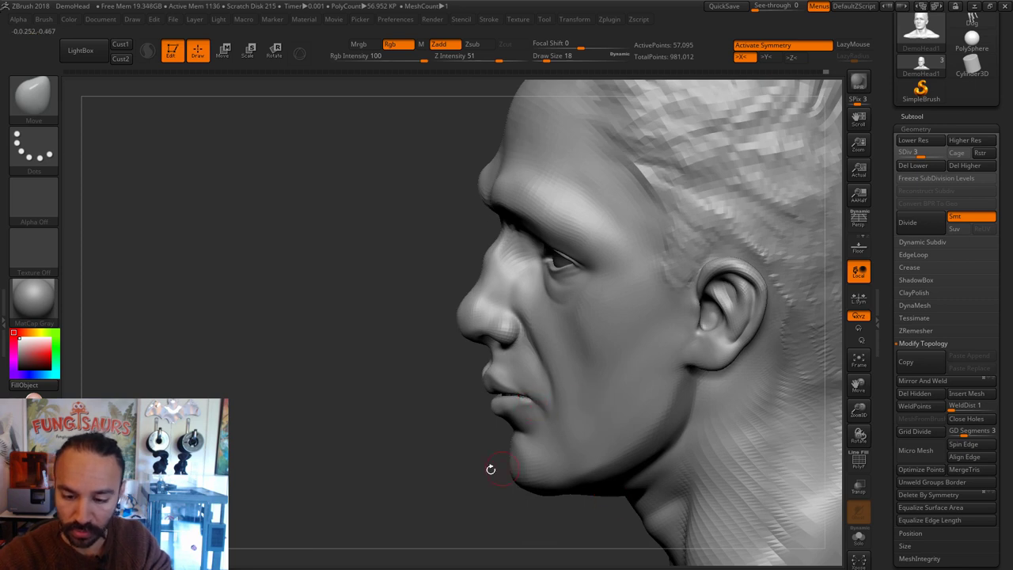
pyautogui.moveTo(490, 470); pyautogui.dragTo(527, 471)
pyautogui.press('s')
pyautogui.moveTo(479, 408); pyautogui.dragTo(477, 406)
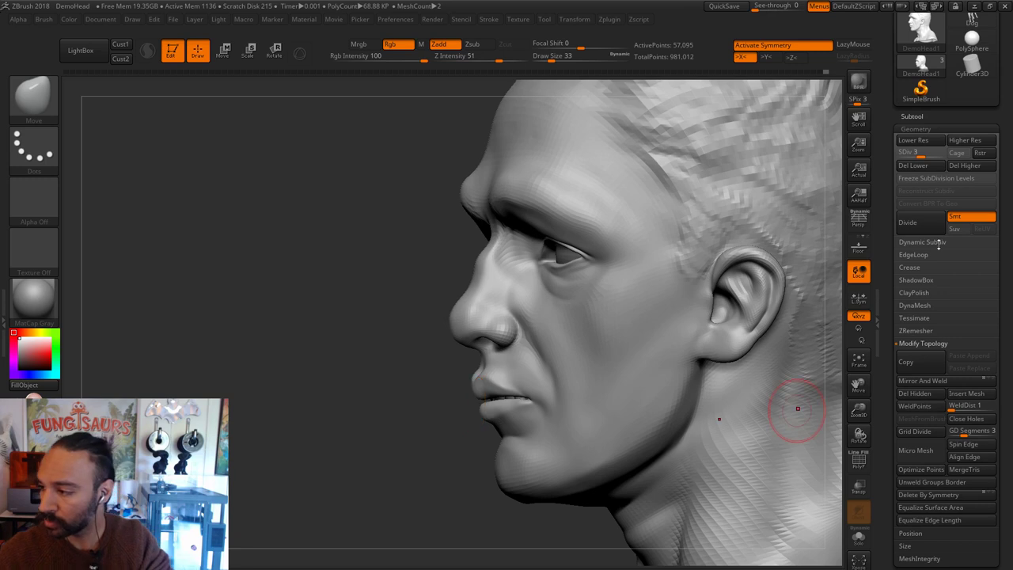
# Step: Carve the mouth line and the crease under the lower lip with the DamStandard brush at draw size 33
pyautogui.keyDown('alt'); pyautogui.moveTo(387, 451); pyautogui.dragTo(358, 410); pyautogui.keyUp('alt')
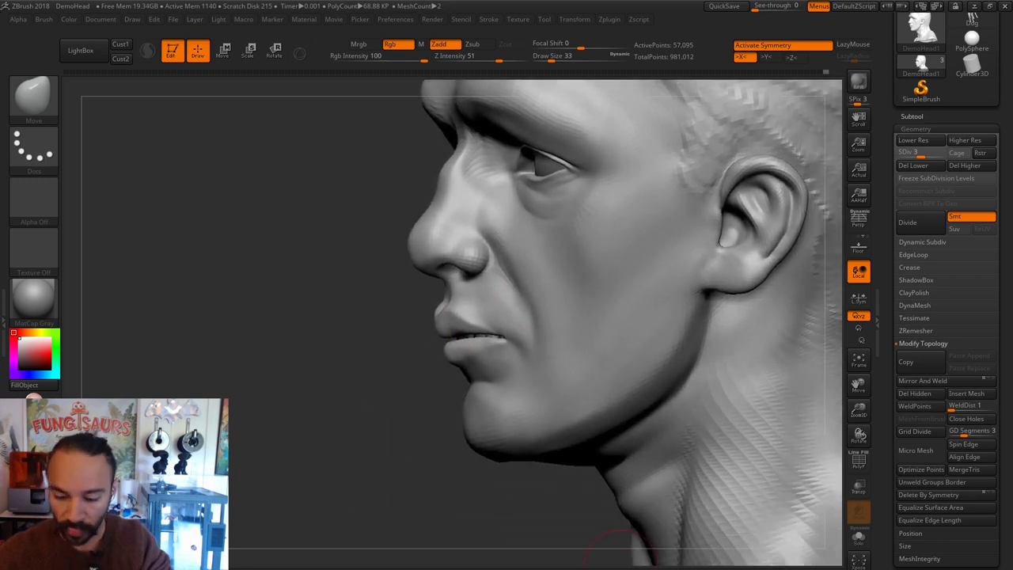
pyautogui.press('b')
pyautogui.press('d')
pyautogui.press('s')
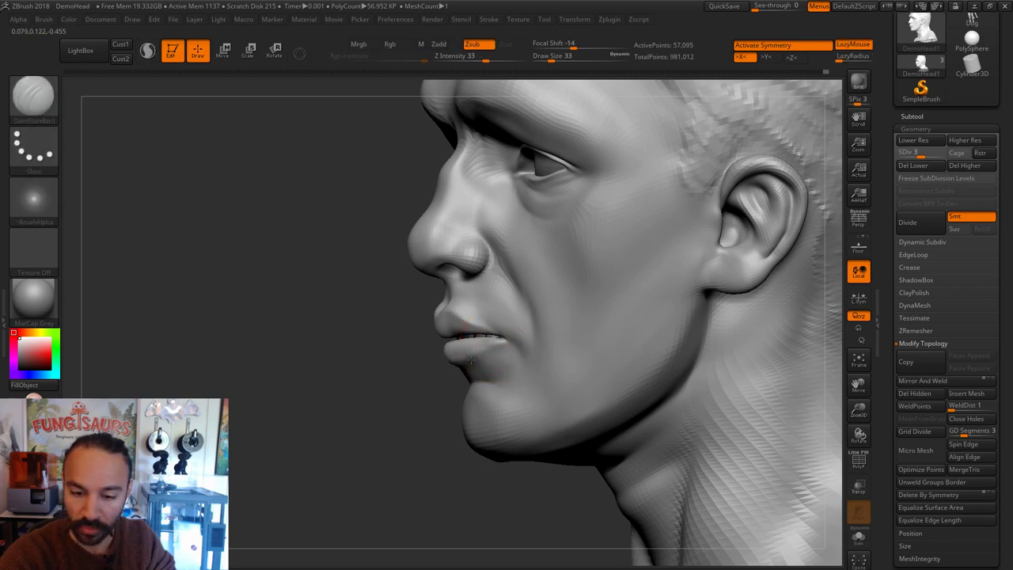
pyautogui.moveTo(427, 387); pyautogui.dragTo(497, 388)
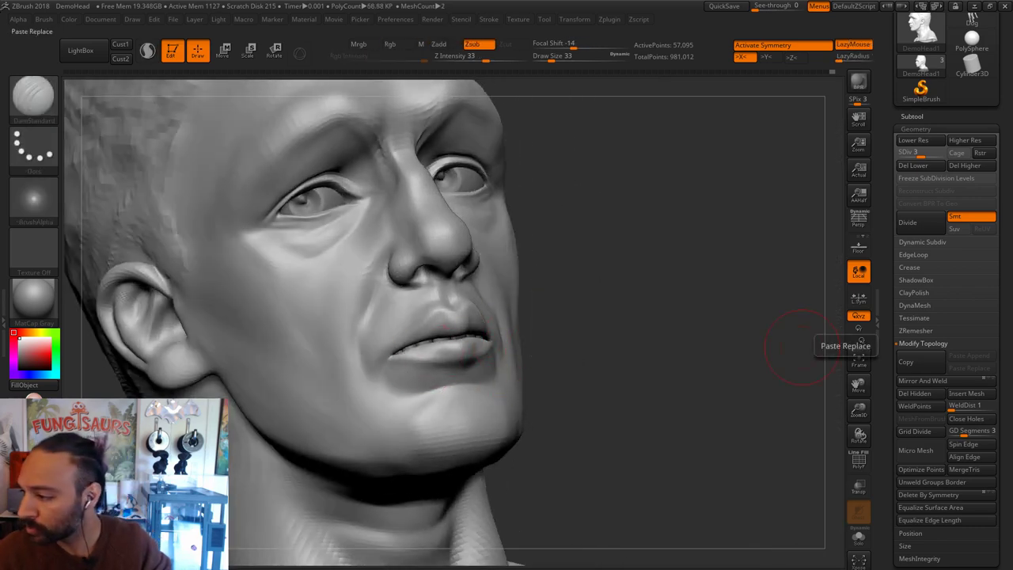
# Step: Build up the lower lip with the Clay brush at draw size 12 and smooth the strokes
pyautogui.moveTo(705, 335)
pyautogui.mouseDown()
pyautogui.moveTo(522, 344)
pyautogui.moveTo(558, 356)
pyautogui.mouseUp()
pyautogui.press('b')
pyautogui.press('c')
pyautogui.press('l')
pyautogui.press('s')
pyautogui.moveTo(490, 311); pyautogui.dragTo(448, 321)
pyautogui.press('s')
pyautogui.click(472, 309)
pyautogui.press('s')
pyautogui.click(469, 314)
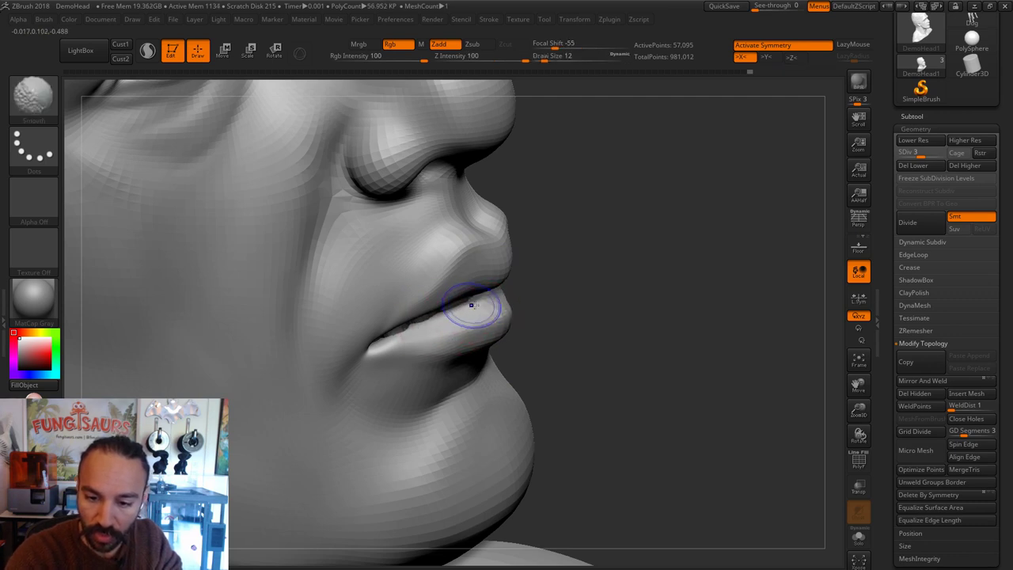
pyautogui.moveTo(541, 309)
pyautogui.mouseDown()
pyautogui.moveTo(545, 267)
pyautogui.moveTo(548, 277)
pyautogui.moveTo(533, 283)
pyautogui.moveTo(484, 264)
pyautogui.moveTo(486, 277)
pyautogui.mouseUp()
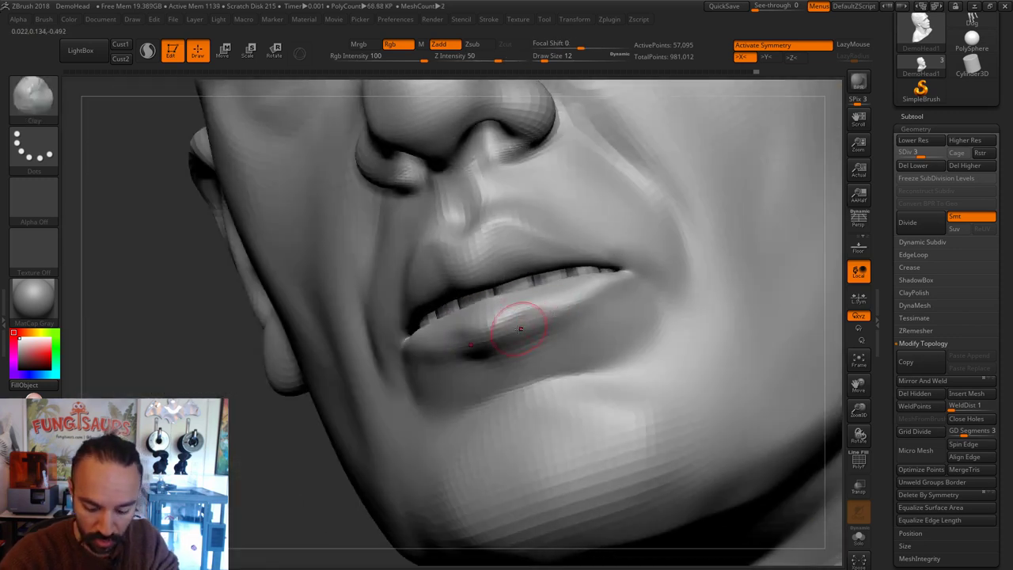
# Step: Plump the lower lip with the Inflat brush at draw size 12 and intensity 10, smoothing around the mouth corner
pyautogui.press('b')
pyautogui.press('i')
pyautogui.press('n')
pyautogui.moveTo(522, 314); pyautogui.dragTo(603, 285)
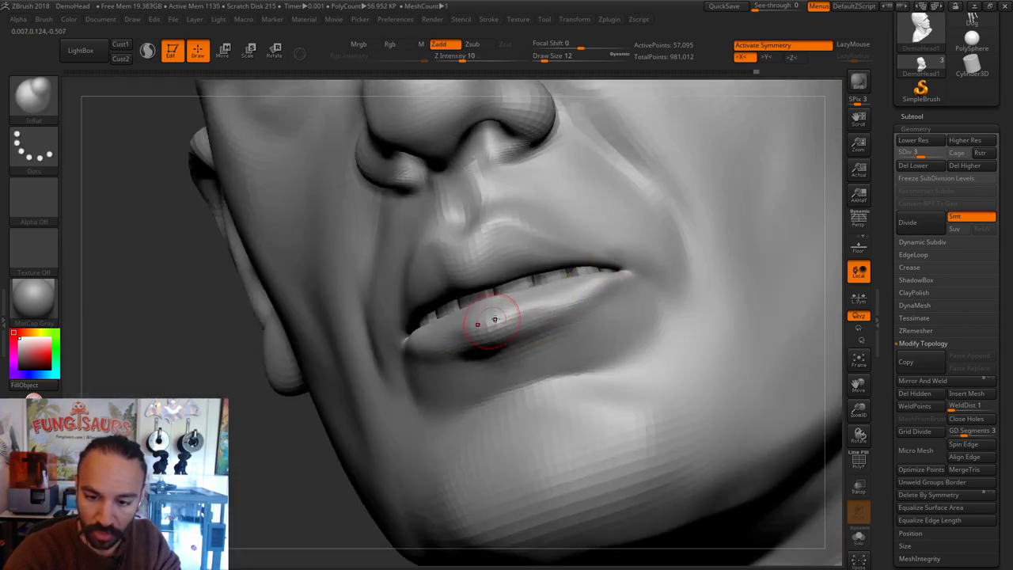
pyautogui.moveTo(490, 319)
pyautogui.mouseDown()
pyautogui.moveTo(599, 289)
pyautogui.moveTo(562, 305)
pyautogui.mouseUp()
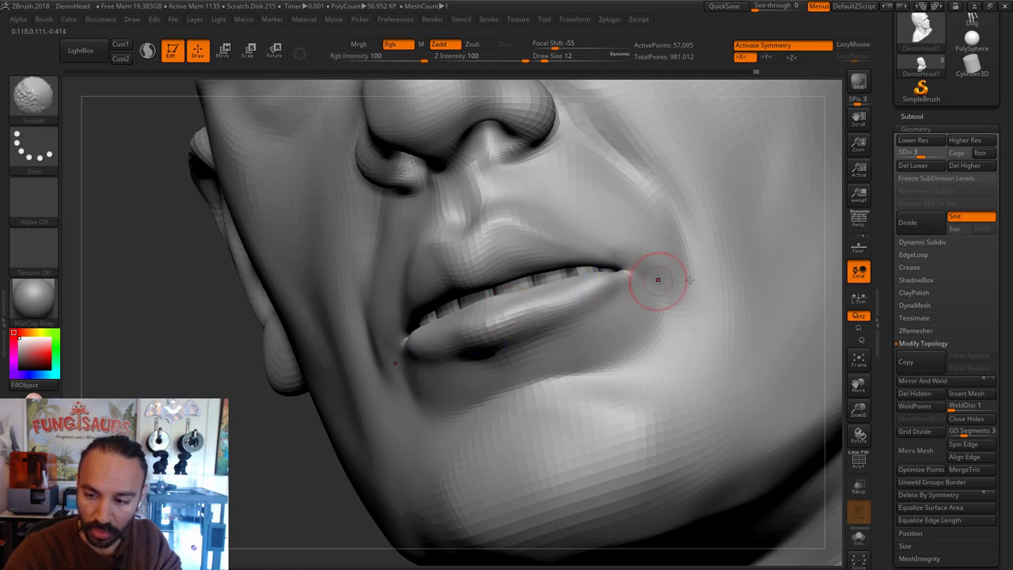
pyautogui.moveTo(849, 299); pyautogui.dragTo(844, 300)
# Step: Smooth the lower lip toward the mouth corner and fill it in with the Clay brush at draw size 12
pyautogui.moveTo(845, 300); pyautogui.dragTo(571, 333, button='right')
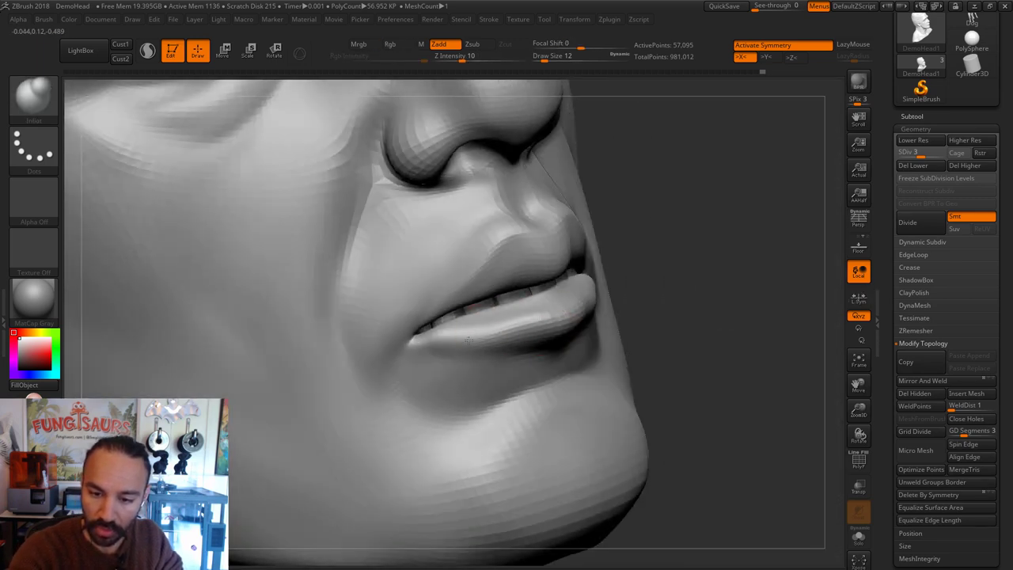
pyautogui.moveTo(456, 342)
pyautogui.keyDown('shift'); pyautogui.mouseDown()
pyautogui.moveTo(483, 325)
pyautogui.moveTo(467, 320)
pyautogui.mouseUp(); pyautogui.keyUp('shift')
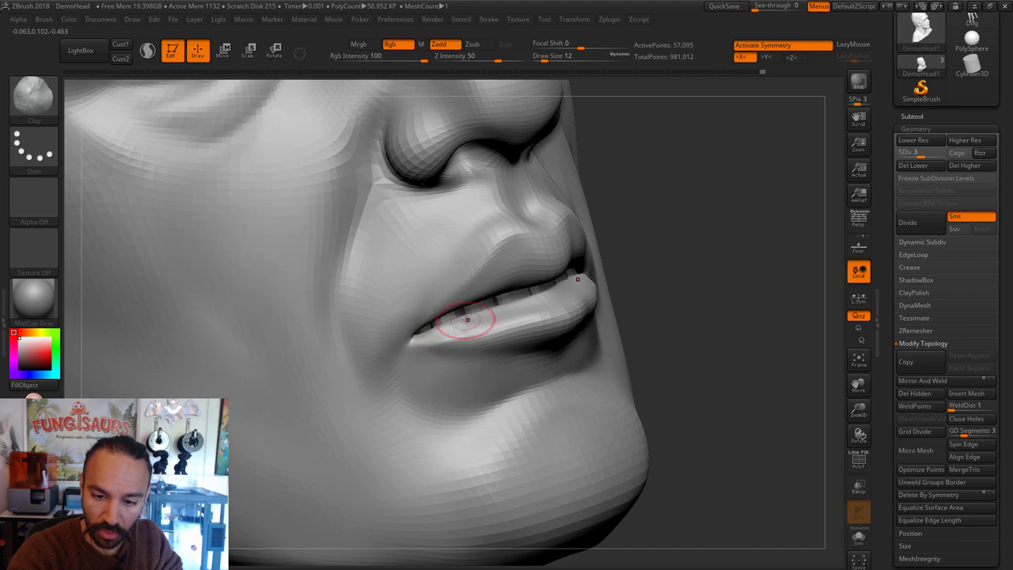
pyautogui.keyDown('shift'); pyautogui.moveTo(411, 347); pyautogui.dragTo(417, 343); pyautogui.keyUp('shift')
# Step: Adjust the lower lip and the area beneath it with the Move brush at draw size 23
pyautogui.moveTo(486, 317); pyautogui.dragTo(684, 269, button='right')
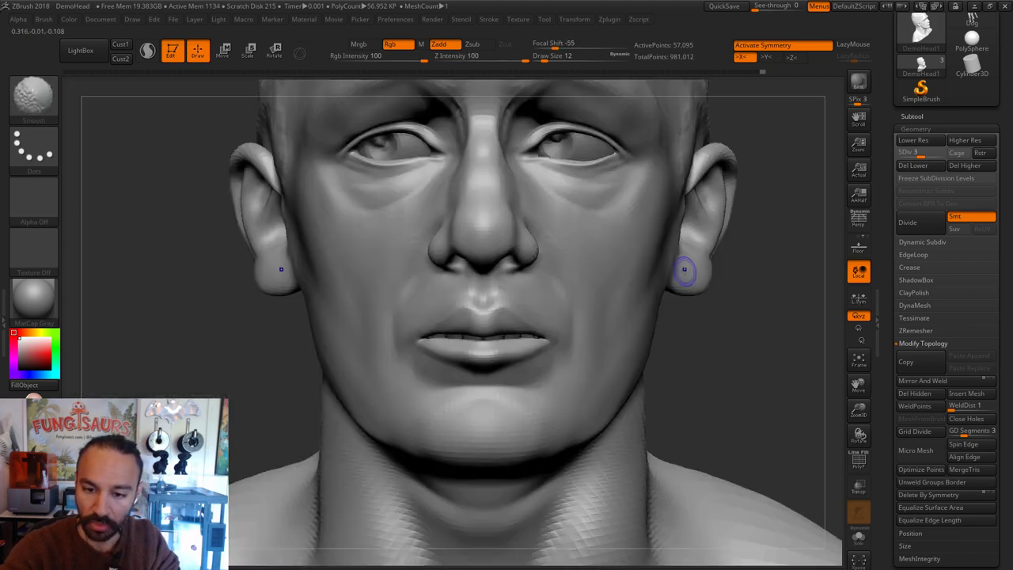
pyautogui.moveTo(786, 400); pyautogui.dragTo(715, 410, button='right')
pyautogui.press('6')
pyautogui.press('s')
pyautogui.moveTo(488, 357); pyautogui.dragTo(470, 365)
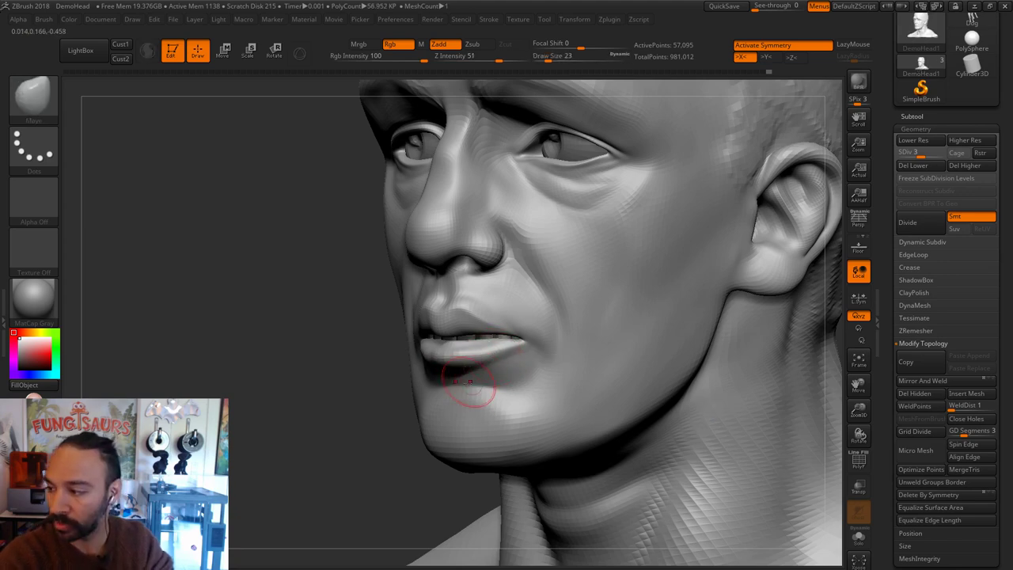
# Step: Reshape the front of the chin in profile with the Move brush, undoing the unwanted strokes
pyautogui.moveTo(469, 382); pyautogui.dragTo(337, 423, button='right')
pyautogui.press('s')
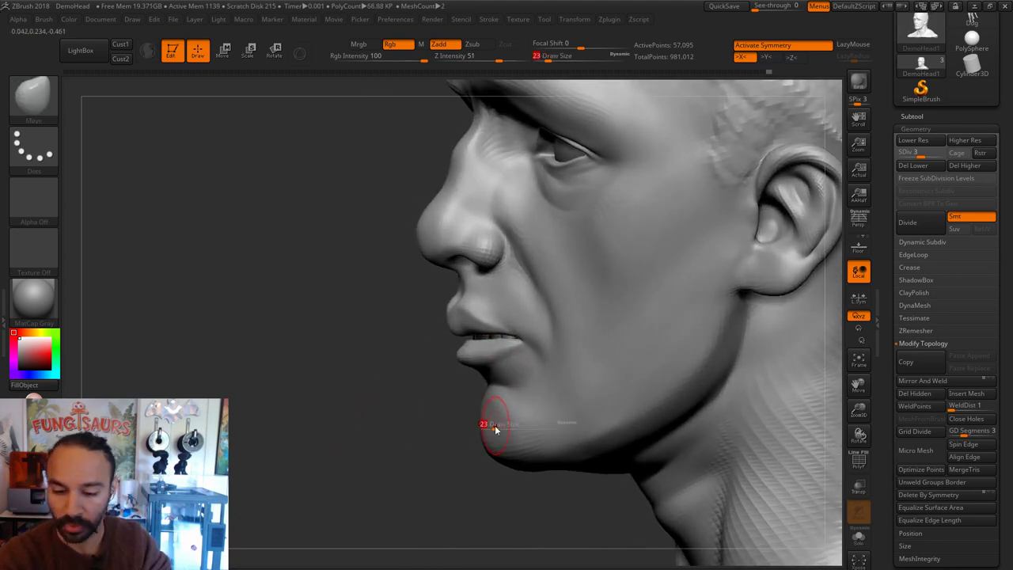
pyautogui.moveTo(495, 430); pyautogui.dragTo(489, 448)
pyautogui.press('s')
pyautogui.hotkey('ctrl', 'z')
pyautogui.hotkey('ctrl', 'z')
pyautogui.moveTo(500, 484)
pyautogui.mouseDown()
pyautogui.moveTo(489, 444)
pyautogui.moveTo(467, 448)
pyautogui.mouseUp()
pyautogui.press('s')
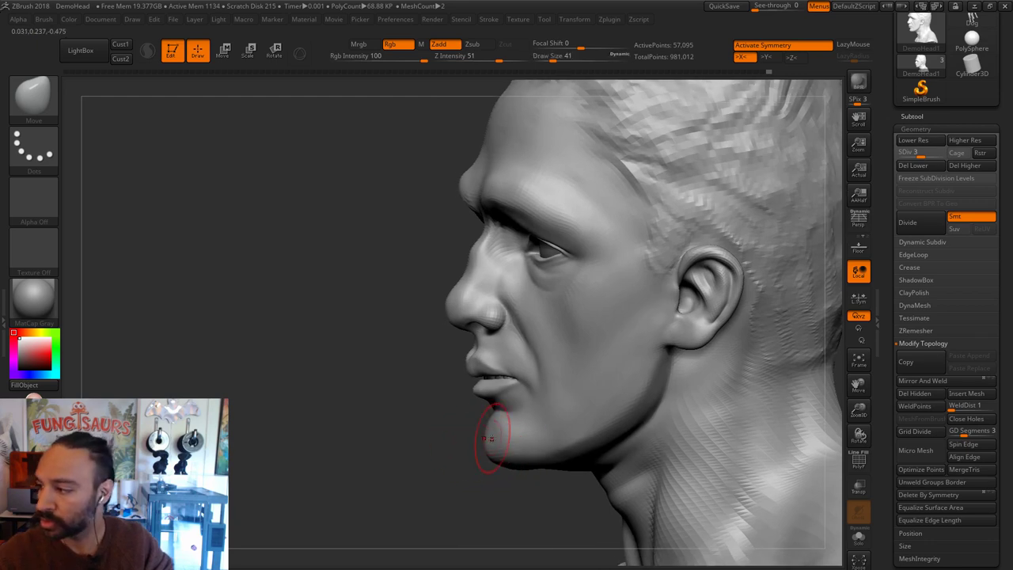
# Step: Carve vertical frown creases between the brows with the DamStandard brush at draw sizes 35 and 23
pyautogui.moveTo(385, 344); pyautogui.dragTo(419, 384)
pyautogui.click(606, 567)
pyautogui.moveTo(606, 412); pyautogui.dragTo(526, 317)
pyautogui.press('s')
pyautogui.moveTo(518, 237); pyautogui.dragTo(482, 240)
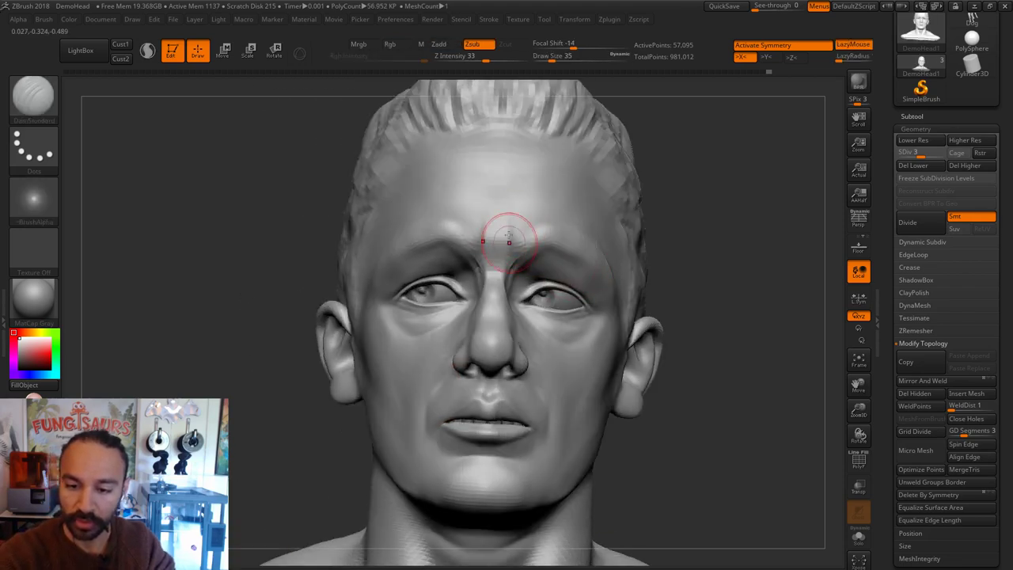
pyautogui.moveTo(707, 289); pyautogui.dragTo(719, 332)
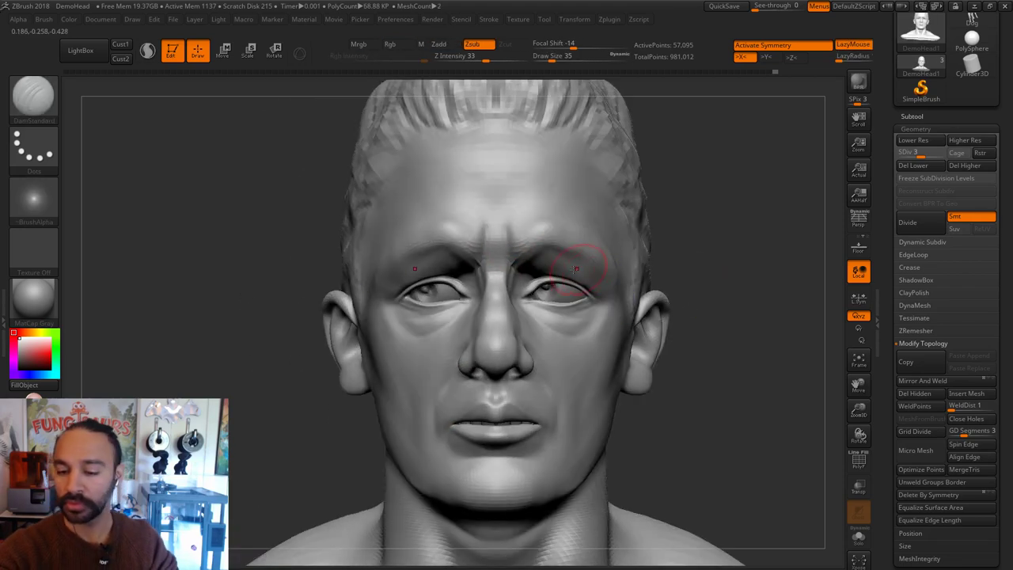
pyautogui.press('s')
pyautogui.moveTo(519, 234); pyautogui.dragTo(513, 232)
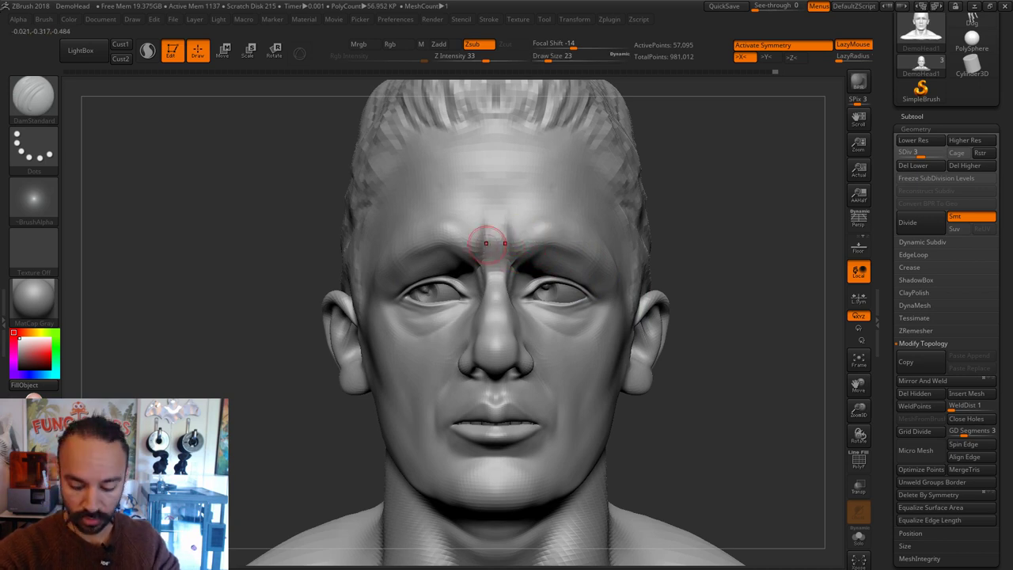
# Step: Tighten the frown creases between the brows with the Pinch brush at draw size 35
pyautogui.press('b')
pyautogui.press('p')
pyautogui.press('i')
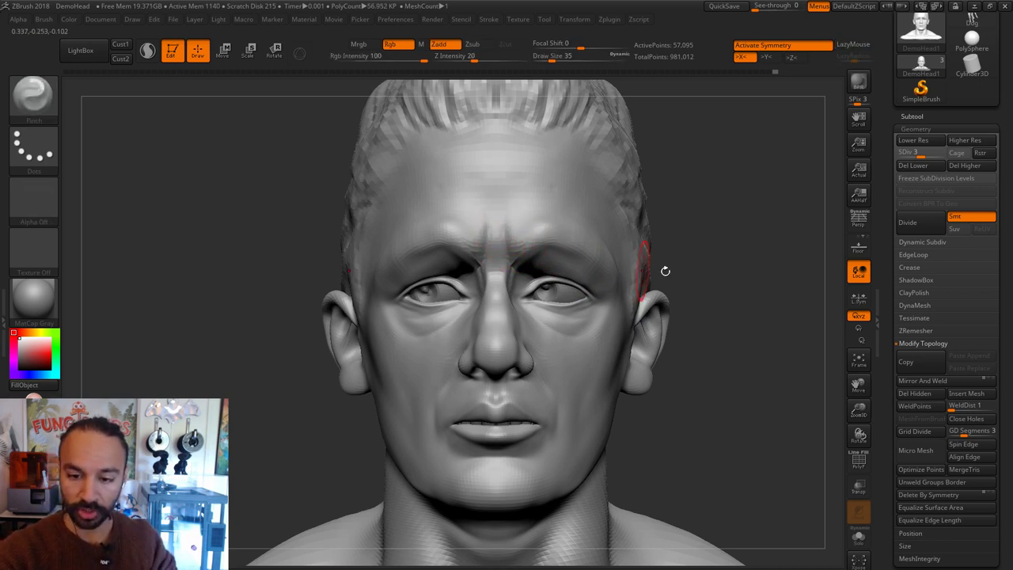
pyautogui.keyDown('alt'); pyautogui.moveTo(665, 272); pyautogui.dragTo(676, 274); pyautogui.keyUp('alt')
# Step: Adjust the nose bridge and the inner ends of the brows with the Move brush at draw size 18
pyautogui.press('b')
pyautogui.press('m')
pyautogui.press('v')
pyautogui.press('s')
pyautogui.moveTo(529, 294)
pyautogui.mouseDown()
pyautogui.moveTo(525, 286)
pyautogui.moveTo(523, 305)
pyautogui.moveTo(522, 284)
pyautogui.mouseUp()
pyautogui.press('s')
pyautogui.press('s')
pyautogui.press('s')
pyautogui.moveTo(716, 262); pyautogui.dragTo(768, 265)
# Step: Smooth the side of the nose bridge beside the inner eye corner at draw size 11
pyautogui.press('shift')
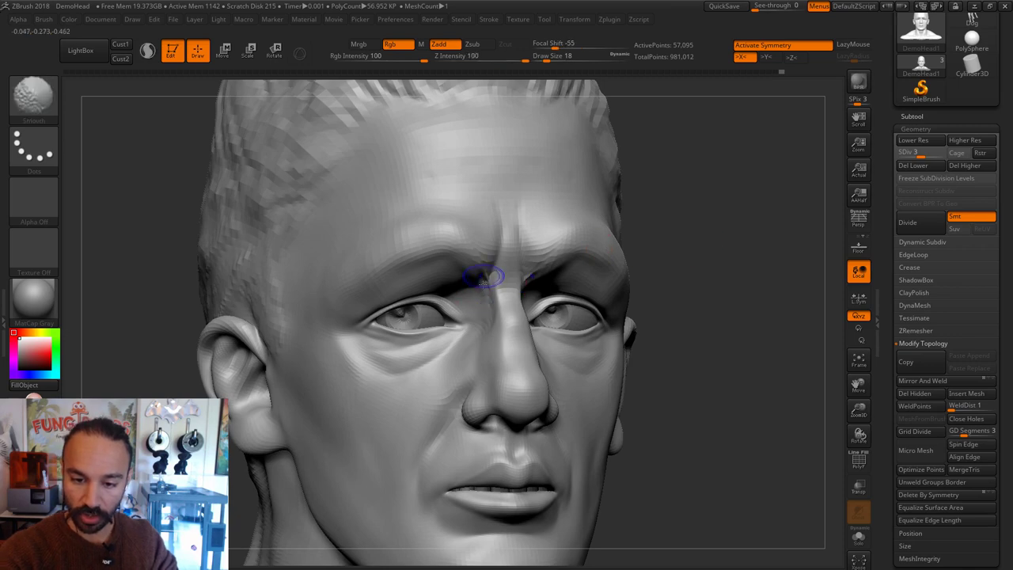
pyautogui.moveTo(485, 279)
pyautogui.keyDown('shift'); pyautogui.mouseDown(button='right')
pyautogui.moveTo(536, 285)
pyautogui.moveTo(685, 225)
pyautogui.mouseUp(button='right'); pyautogui.keyUp('shift')
pyautogui.press('s')
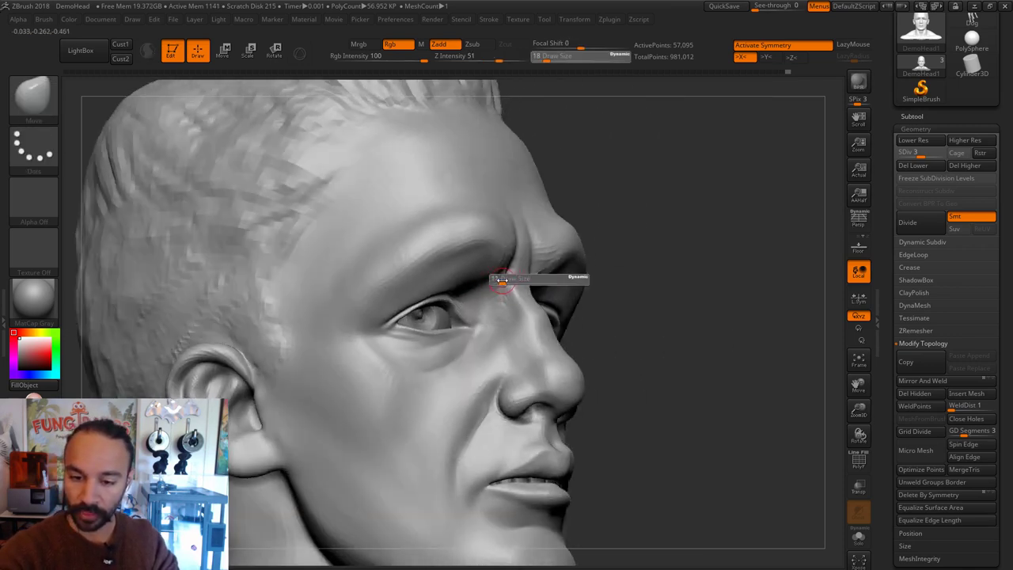
pyautogui.click(504, 281)
pyautogui.press('shift')
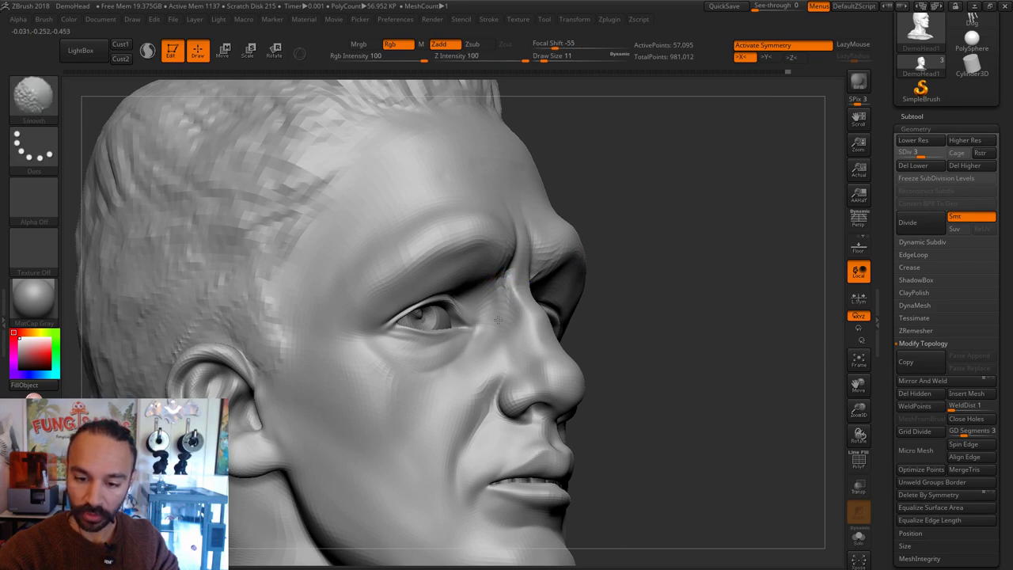
pyautogui.moveTo(498, 320)
pyautogui.keyDown('shift'); pyautogui.mouseDown()
pyautogui.moveTo(502, 287)
pyautogui.moveTo(491, 285)
pyautogui.mouseUp(); pyautogui.keyUp('shift')
pyautogui.press('shift')
pyautogui.keyDown('shift'); pyautogui.moveTo(636, 292); pyautogui.dragTo(685, 327); pyautogui.keyUp('shift')
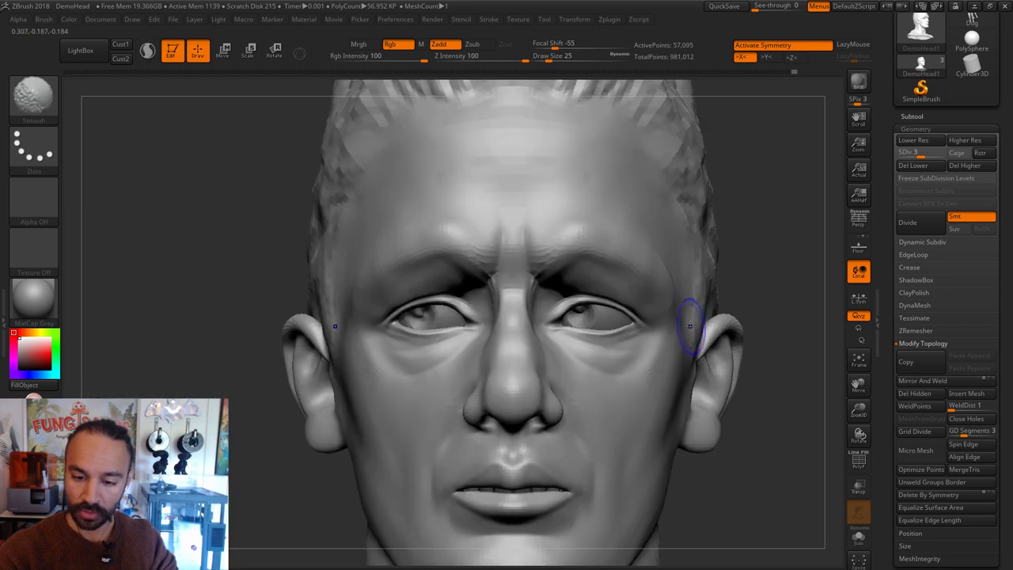
pyautogui.press('shift')
# Step: Adjust the lips with the Move brush at draw size 33, undoing the lower-lip stroke
pyautogui.keyDown('alt'); pyautogui.moveTo(546, 462); pyautogui.dragTo(526, 400, button='right'); pyautogui.keyUp('alt')
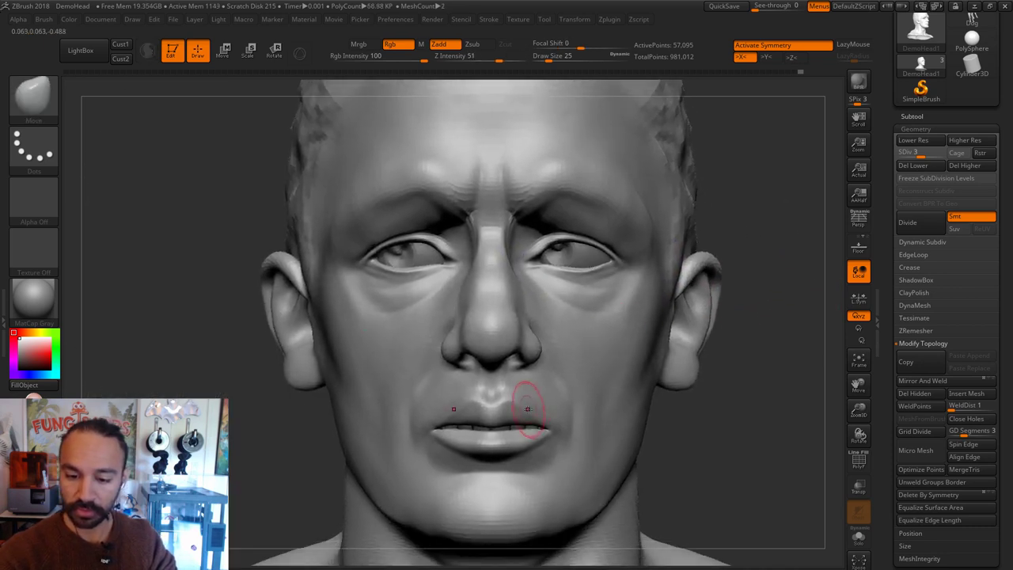
pyautogui.press('s')
pyautogui.moveTo(529, 410); pyautogui.dragTo(533, 411)
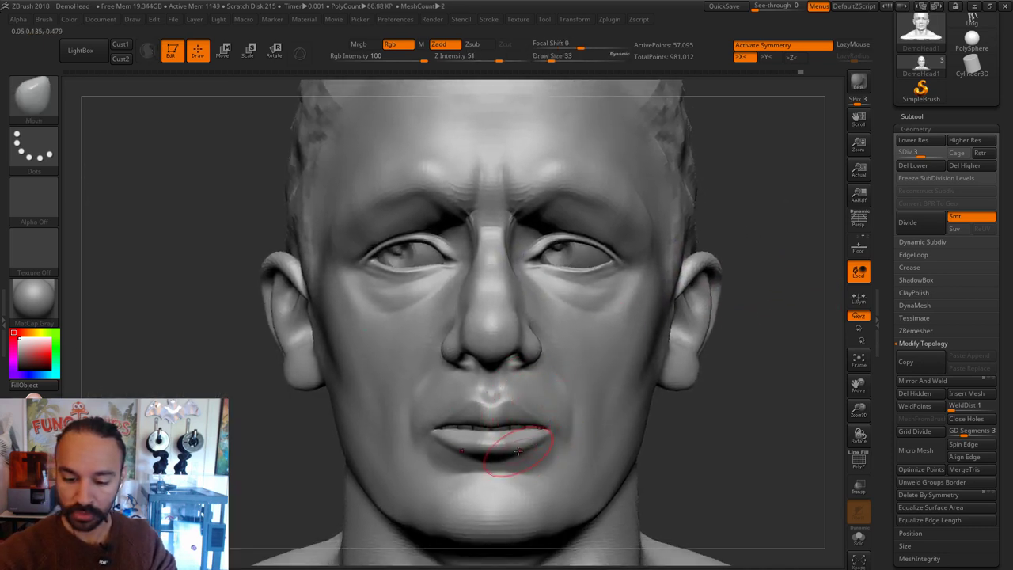
pyautogui.moveTo(518, 452)
pyautogui.mouseDown()
pyautogui.moveTo(535, 425)
pyautogui.moveTo(544, 433)
pyautogui.moveTo(521, 445)
pyautogui.moveTo(490, 408)
pyautogui.moveTo(490, 449)
pyautogui.moveTo(502, 450)
pyautogui.mouseUp()
pyautogui.hotkey('ctrl', 'z')
pyautogui.press('s')
pyautogui.press('s')
pyautogui.click(544, 425)
# Step: Plump the lips near the mouth corner with the Inflat brush
pyautogui.press('b')
pyautogui.press('i')
pyautogui.press('n')
pyautogui.press('s')
pyautogui.press('s')
# Step: Try adjusting the mouth with the Move brush and undo the last stroke
pyautogui.press('b')
pyautogui.press('m')
pyautogui.press('v')
pyautogui.press('s')
pyautogui.press('s')
pyautogui.hotkey('ctrl', 'z')
pyautogui.moveTo(685, 427); pyautogui.dragTo(700, 372)
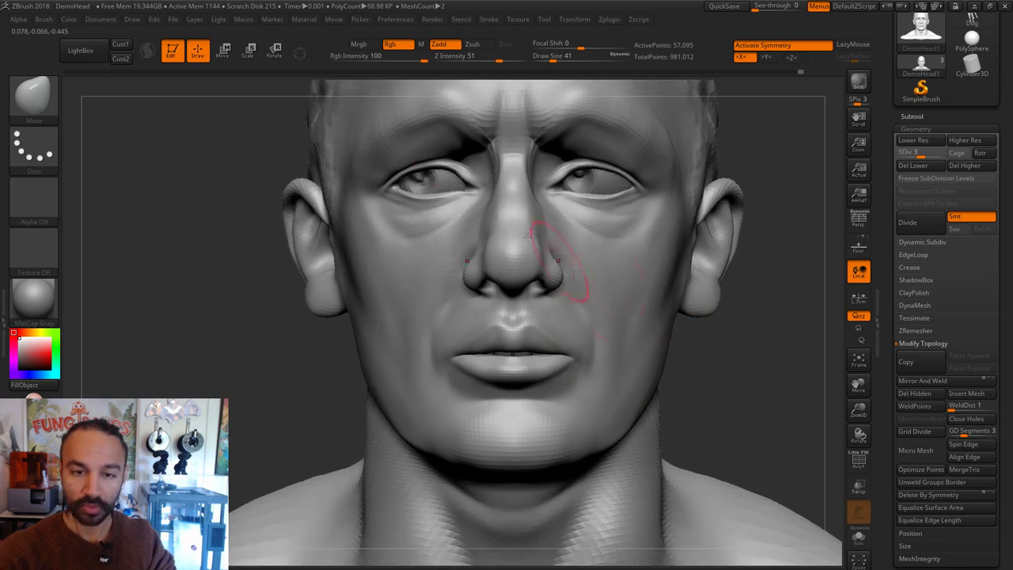
# Step: Mask the upper face down through the upper lip, leaving the lower lip and jaw unmasked
pyautogui.press('r')
pyautogui.moveTo(571, 358)
pyautogui.keyDown('ctrl'); pyautogui.mouseDown()
pyautogui.moveTo(565, 380)
pyautogui.moveTo(519, 370)
pyautogui.mouseUp(); pyautogui.keyUp('ctrl')
pyautogui.keyDown('ctrl'); pyautogui.click(566, 382); pyautogui.keyUp('ctrl')
pyautogui.keyDown('ctrl'); pyautogui.click(567, 381); pyautogui.keyUp('ctrl')
pyautogui.press('q')
# Step: Pull the unmasked lower lip into shape from the side with the Move brush at draw size 31
pyautogui.press('s')
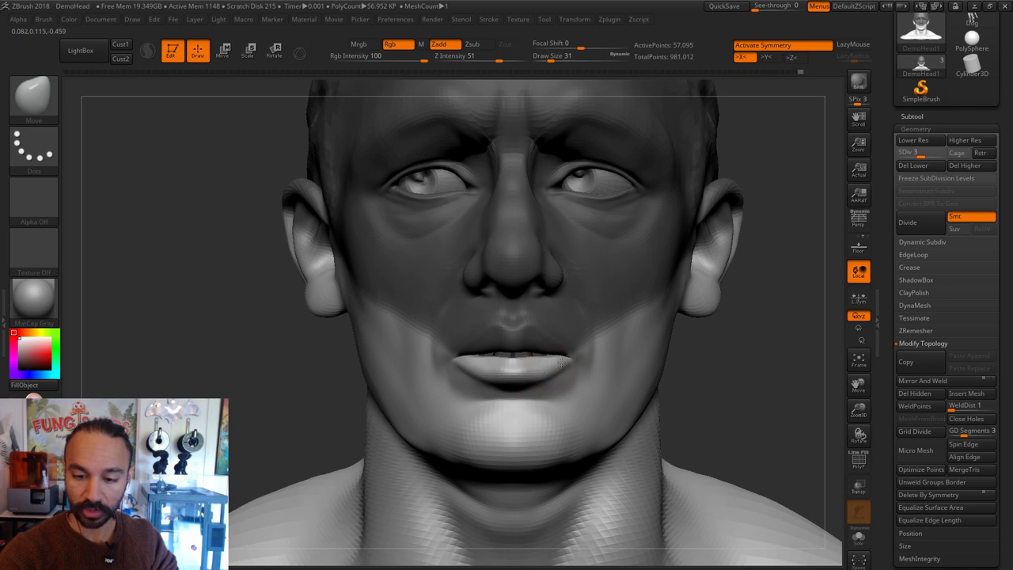
pyautogui.moveTo(708, 353); pyautogui.dragTo(833, 351)
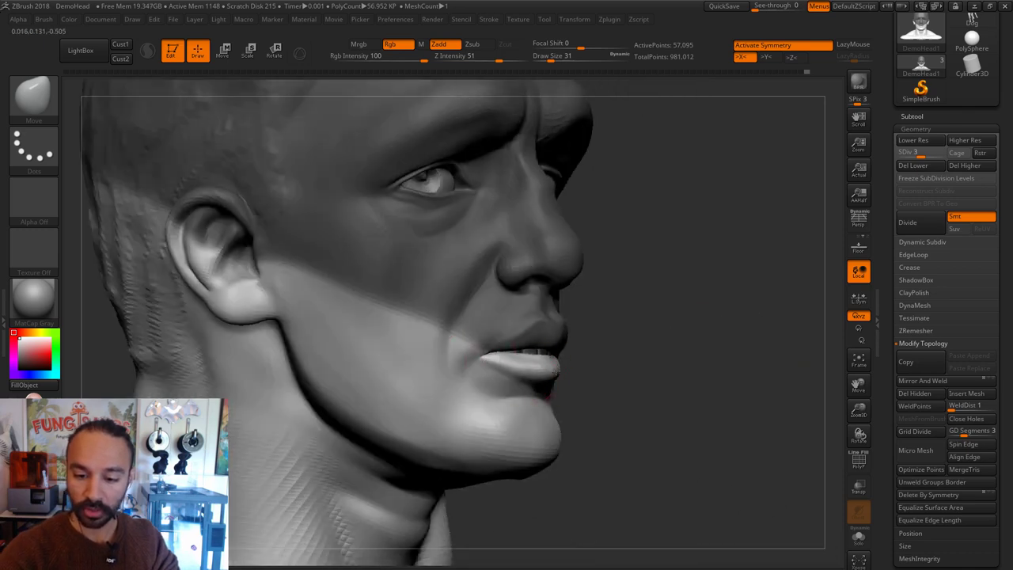
pyautogui.moveTo(602, 362); pyautogui.dragTo(633, 361)
pyautogui.press('s')
pyautogui.moveTo(544, 363); pyautogui.dragTo(542, 363)
pyautogui.moveTo(541, 366)
pyautogui.mouseDown()
pyautogui.moveTo(551, 375)
pyautogui.moveTo(545, 356)
pyautogui.moveTo(570, 369)
pyautogui.moveTo(507, 368)
pyautogui.mouseUp()
# Step: Refine the curve of the lower lip with the Move brush at draw size 27
pyautogui.press('s')
pyautogui.press('s')
pyautogui.press('s')
pyautogui.press('s')
pyautogui.press('s')
pyautogui.moveTo(562, 364); pyautogui.dragTo(566, 364)
pyautogui.click(565, 364)
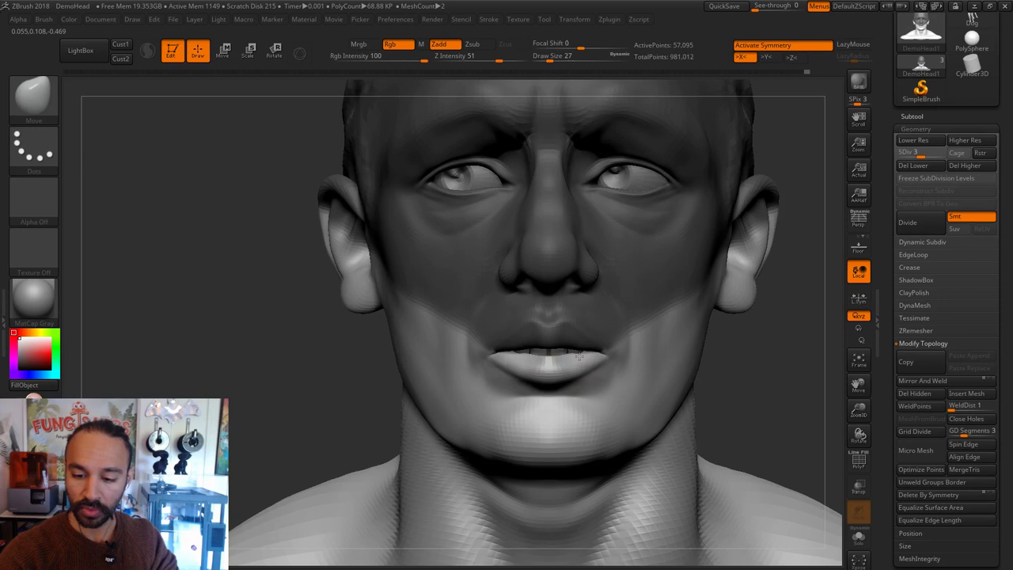
pyautogui.moveTo(579, 356); pyautogui.dragTo(596, 362, button='right')
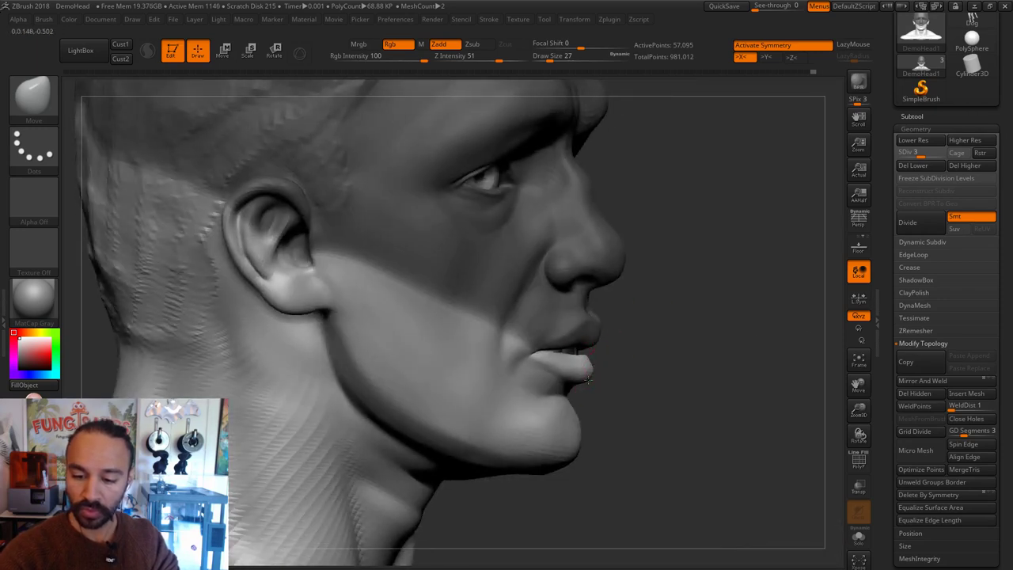
pyautogui.keyDown('shift'); pyautogui.moveTo(666, 357); pyautogui.dragTo(649, 357); pyautogui.keyUp('shift')
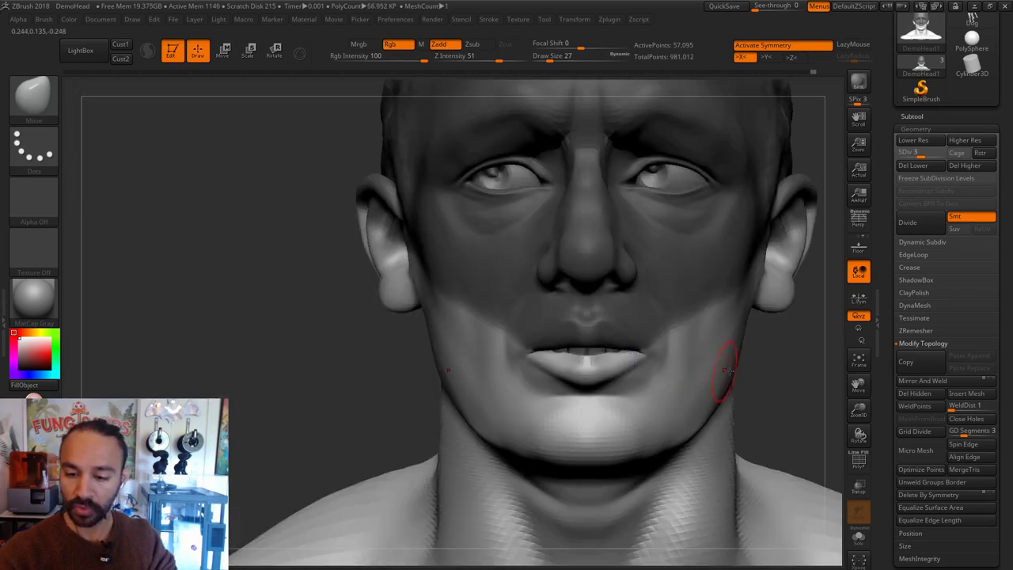
# Step: Invert the mask and reshape the upper lip with the Move brush at draw size 31
pyautogui.keyDown('ctrl'); pyautogui.click(761, 366); pyautogui.keyUp('ctrl')
pyautogui.moveTo(522, 348); pyautogui.dragTo(585, 342, button='right')
pyautogui.press('s')
pyautogui.moveTo(587, 340); pyautogui.dragTo(577, 342)
pyautogui.press('s')
pyautogui.moveTo(569, 341); pyautogui.dragTo(574, 345)
pyautogui.keyDown('shift'); pyautogui.moveTo(666, 335); pyautogui.dragTo(626, 337); pyautogui.keyUp('shift')
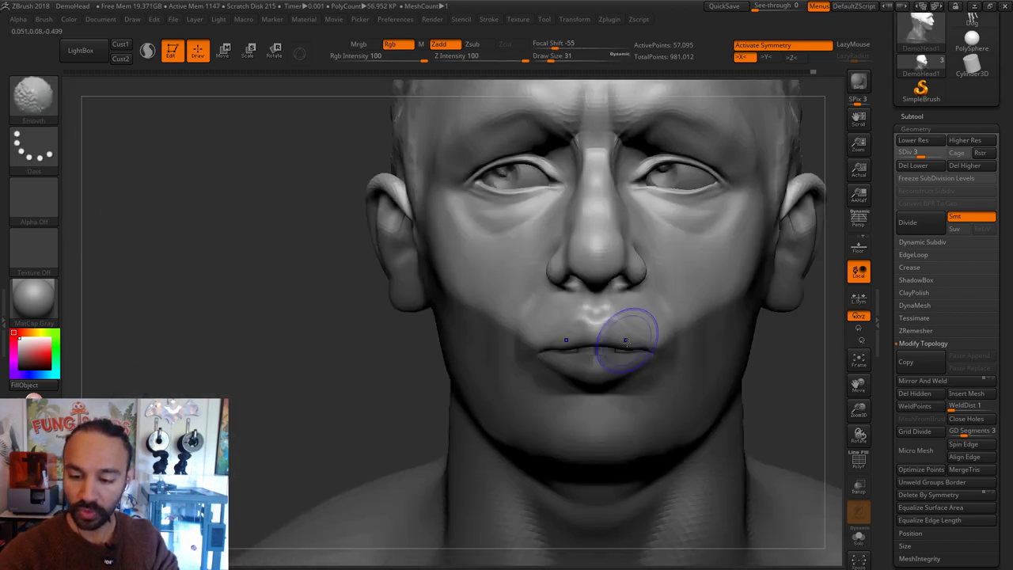
# Step: Clear the mask and refine the lower lip and mouth corners with the Move brush at draw sizes 17 and 22
pyautogui.keyDown('ctrl'); pyautogui.click(794, 369); pyautogui.keyUp('ctrl')
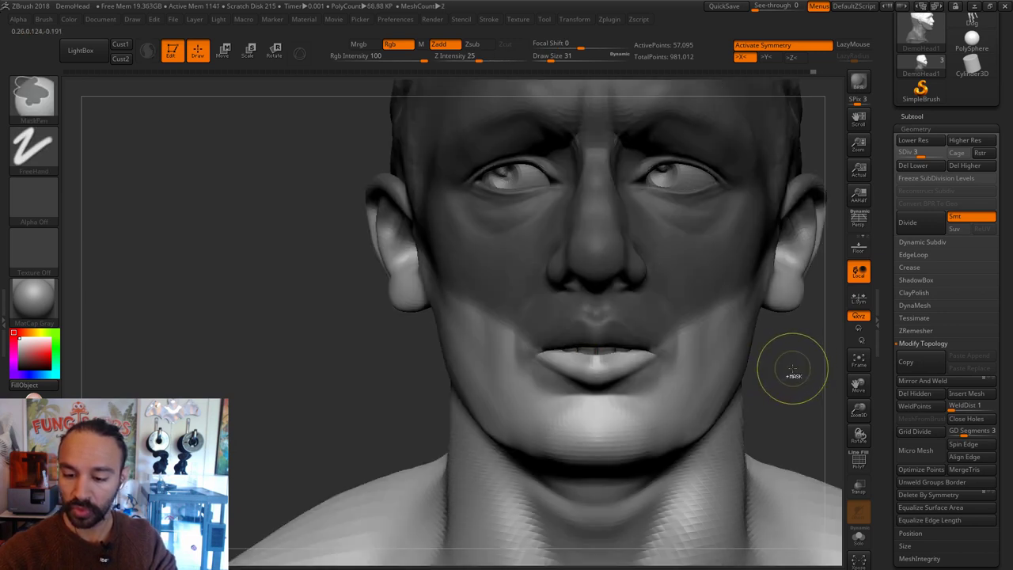
pyautogui.moveTo(793, 369)
pyautogui.keyDown('ctrl'); pyautogui.mouseDown()
pyautogui.moveTo(769, 390)
pyautogui.moveTo(708, 384)
pyautogui.mouseUp(); pyautogui.keyUp('ctrl')
pyautogui.press('s')
pyautogui.moveTo(584, 360); pyautogui.dragTo(578, 360)
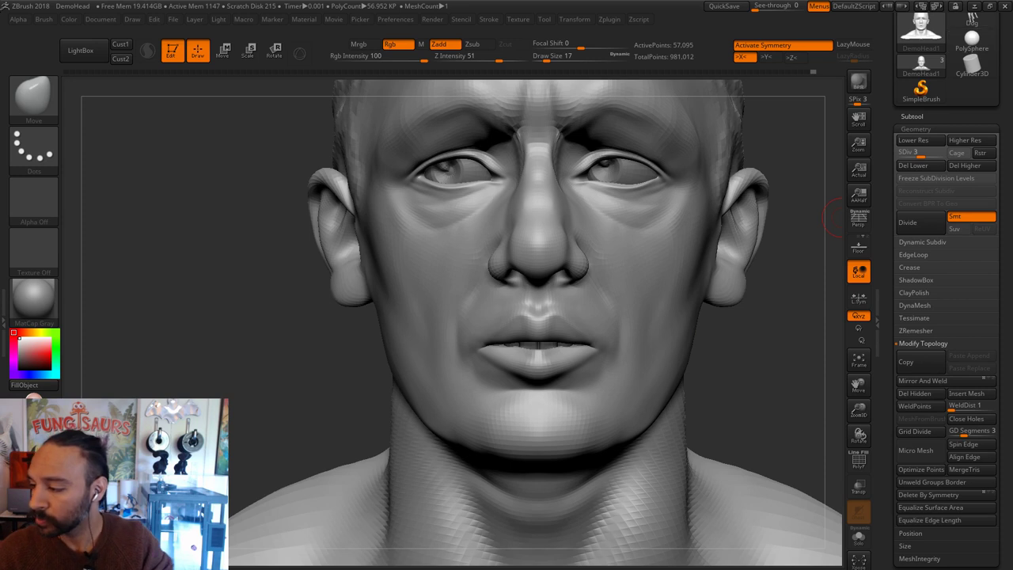
pyautogui.press('s')
pyautogui.press('s')
pyautogui.moveTo(562, 359); pyautogui.dragTo(576, 363)
pyautogui.press('s')
pyautogui.press('s')
pyautogui.press('s')
pyautogui.press('s')
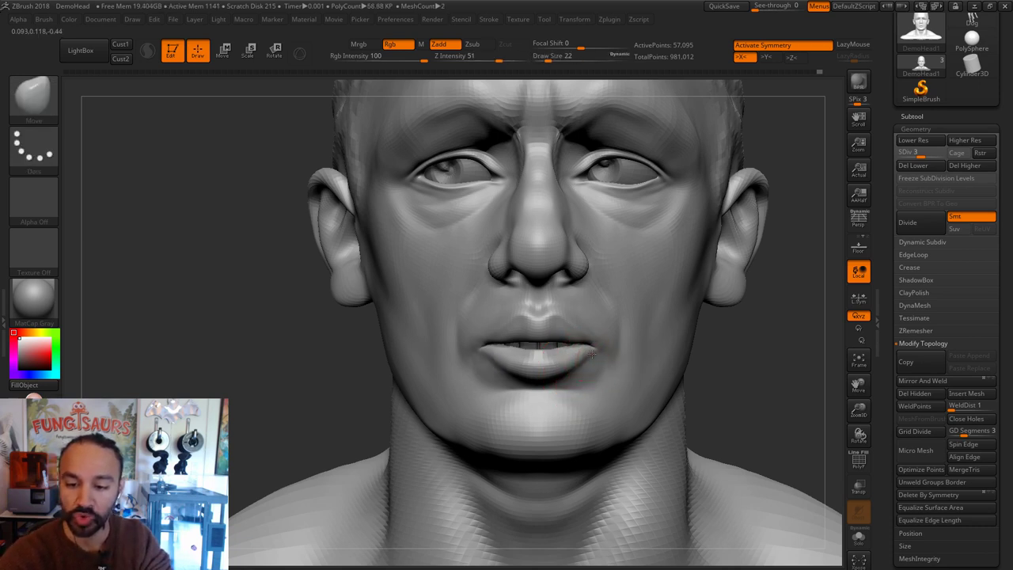
# Step: Reshape the brows above the eyes with the Move brush at draw sizes 46 and 41
pyautogui.moveTo(774, 364)
pyautogui.keyDown('alt'); pyautogui.mouseDown()
pyautogui.moveTo(740, 391)
pyautogui.moveTo(726, 367)
pyautogui.moveTo(730, 407)
pyautogui.mouseUp(); pyautogui.keyUp('alt')
pyautogui.press('s')
pyautogui.moveTo(563, 227); pyautogui.dragTo(570, 227)
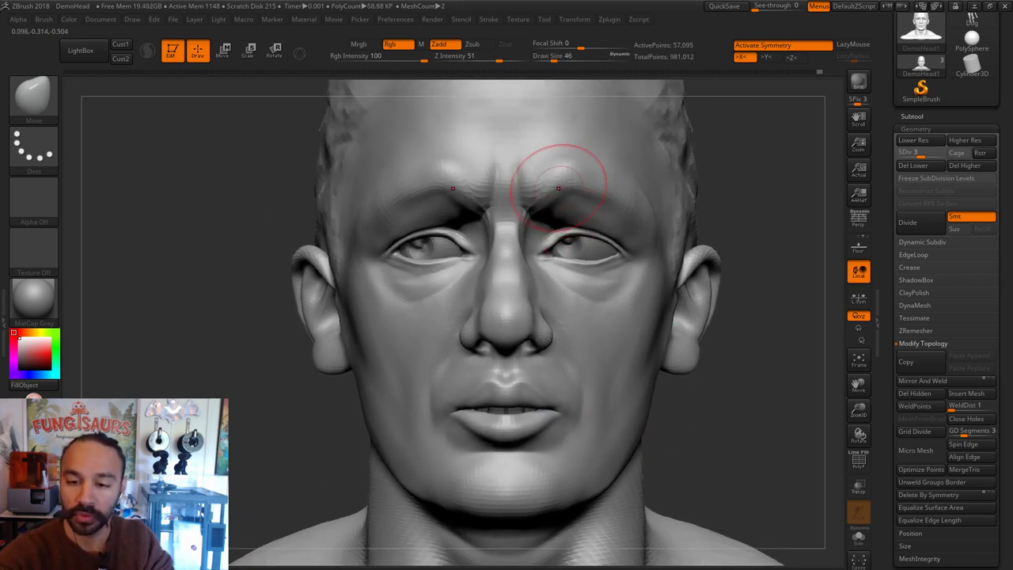
pyautogui.press('s')
pyautogui.moveTo(560, 193)
pyautogui.mouseDown()
pyautogui.moveTo(569, 206)
pyautogui.moveTo(574, 188)
pyautogui.mouseUp()
pyautogui.press('s')
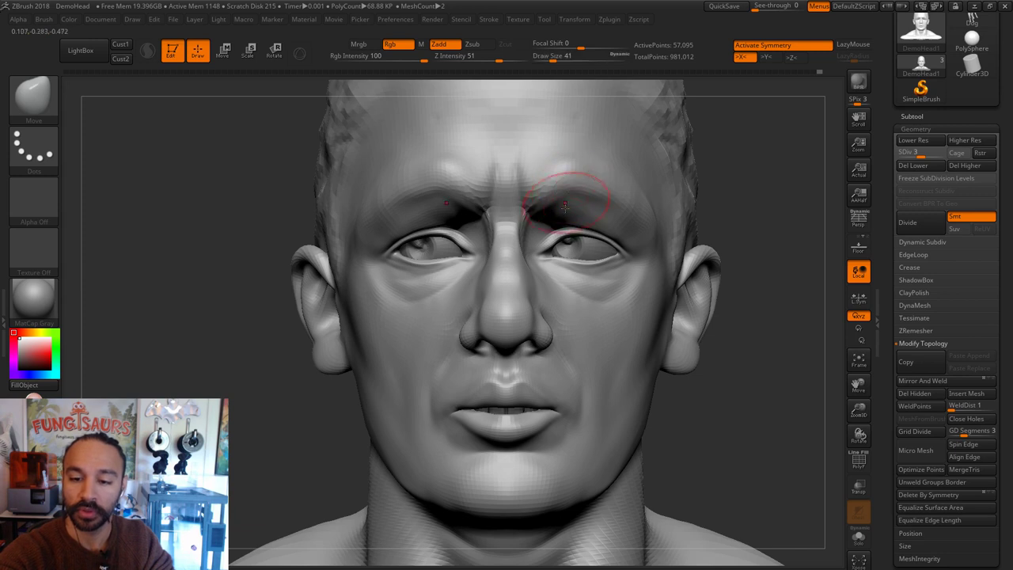
# Step: Adjust the upper eyelids with the Move brush at draw size 23
pyautogui.press('s')
pyautogui.moveTo(565, 224); pyautogui.dragTo(568, 224)
pyautogui.press('s')
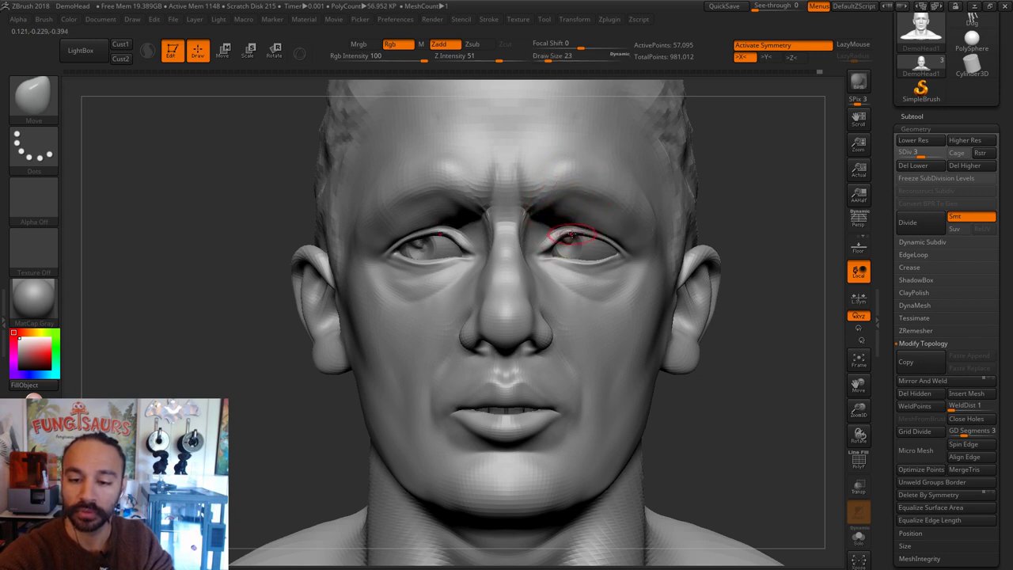
# Step: Turn off symmetry and reshape the lids of the character's left eye with the Move brush at draw sizes 33 and 39
pyautogui.press('x')
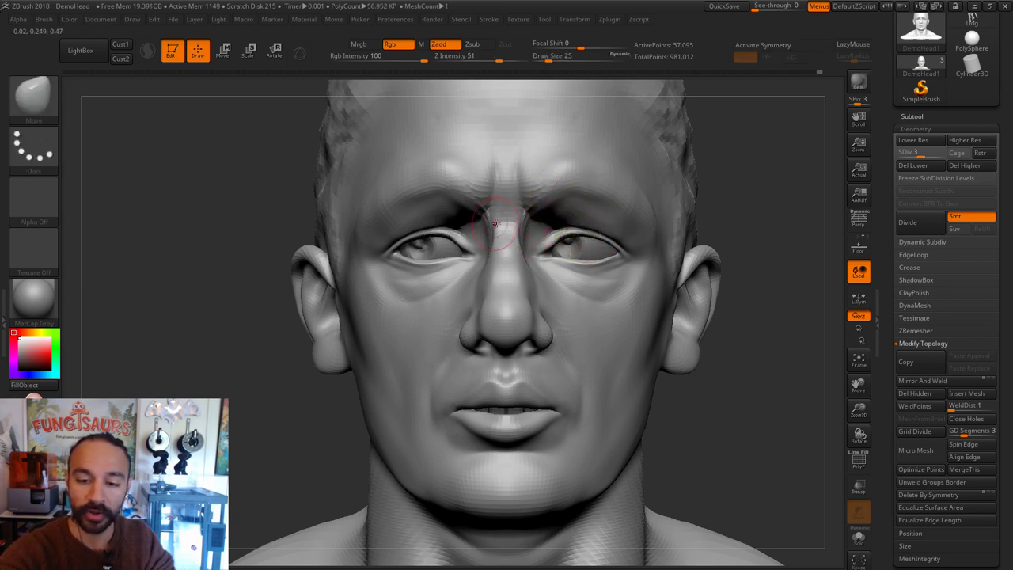
pyautogui.press('s')
pyautogui.moveTo(557, 237); pyautogui.dragTo(561, 237)
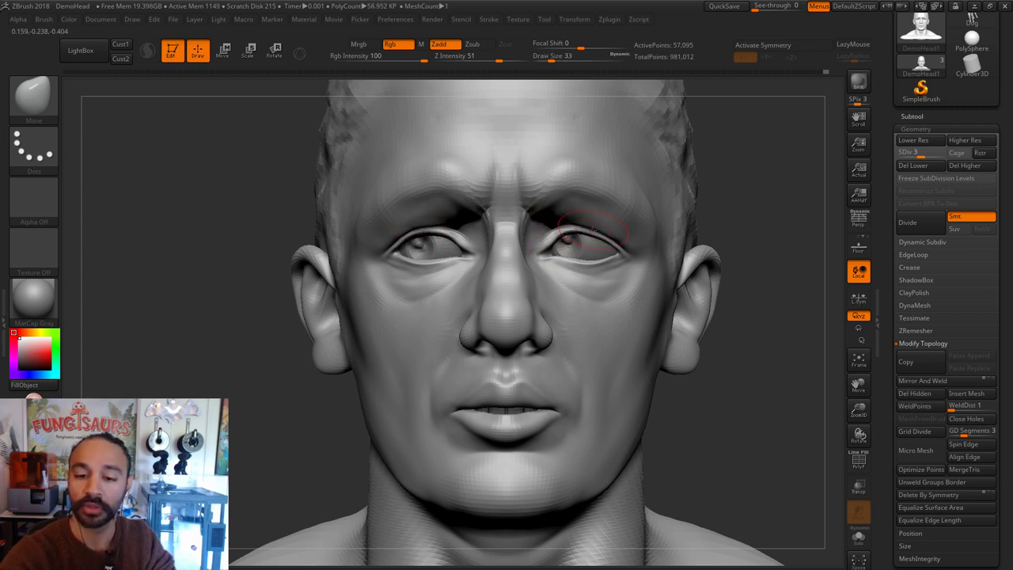
pyautogui.press('s')
pyautogui.moveTo(591, 246); pyautogui.dragTo(594, 245)
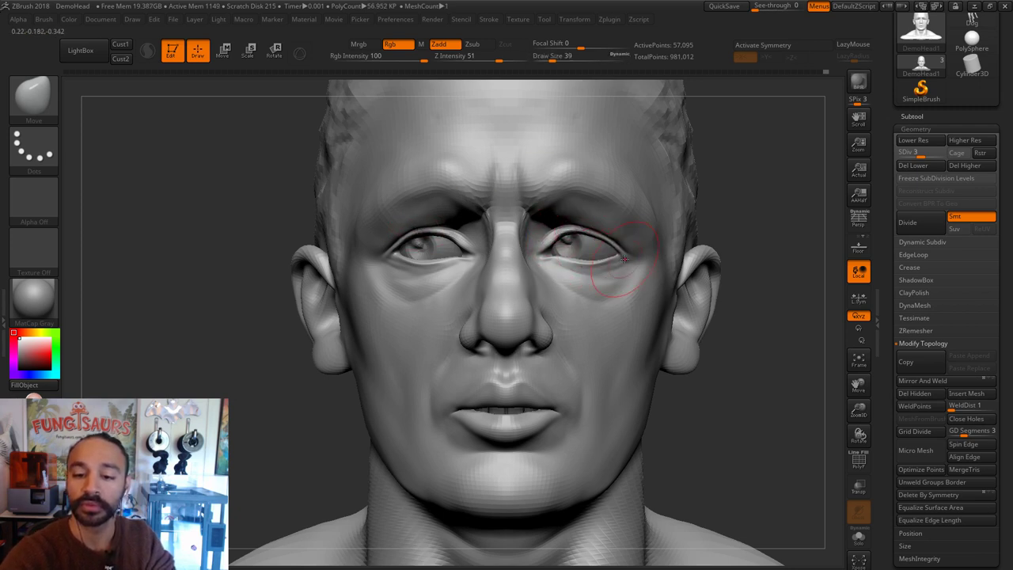
# Step: Select the eyes subtool and rotate it slightly with a transpose line drawn across both eyes
pyautogui.keyDown('alt'); pyautogui.click(585, 246); pyautogui.keyUp('alt')
pyautogui.click(274, 50)
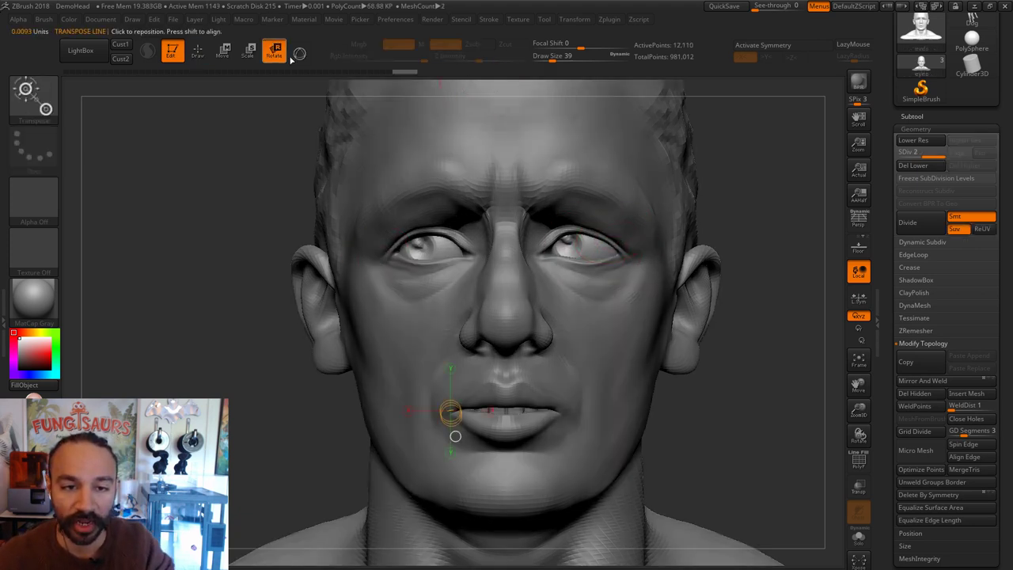
pyautogui.click(859, 537)
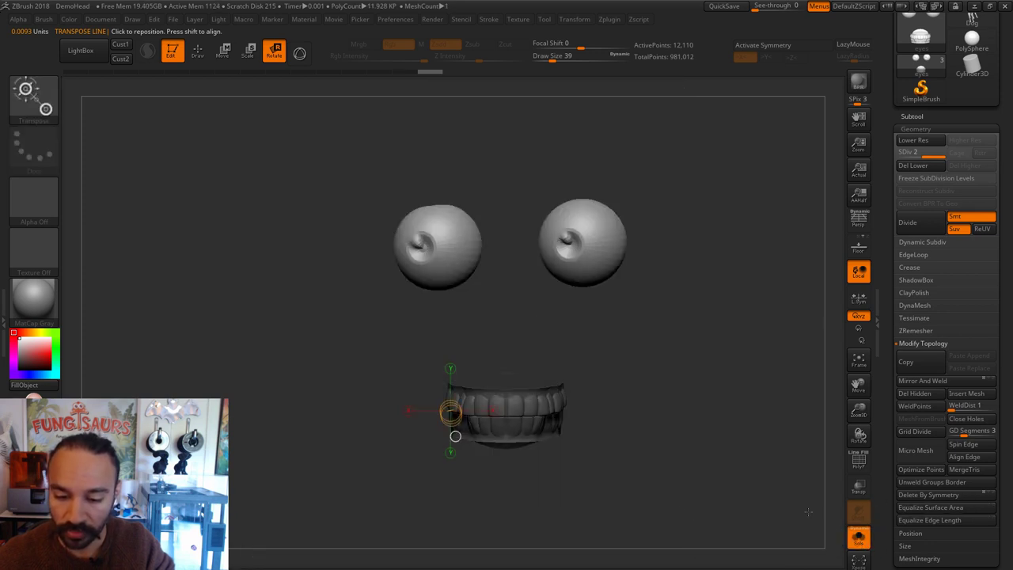
pyautogui.click(858, 537)
pyautogui.moveTo(384, 248); pyautogui.dragTo(604, 248)
pyautogui.moveTo(506, 248); pyautogui.dragTo(507, 248)
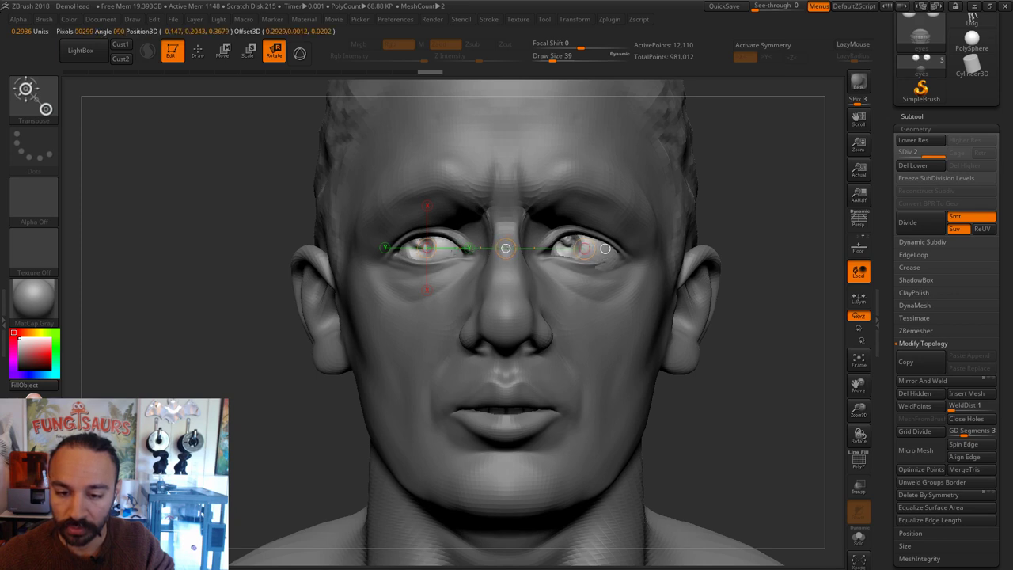
# Step: Nudge the eyes subtool slightly with a vertical Move transpose line drawn over the nose bridge
pyautogui.click(243, 54)
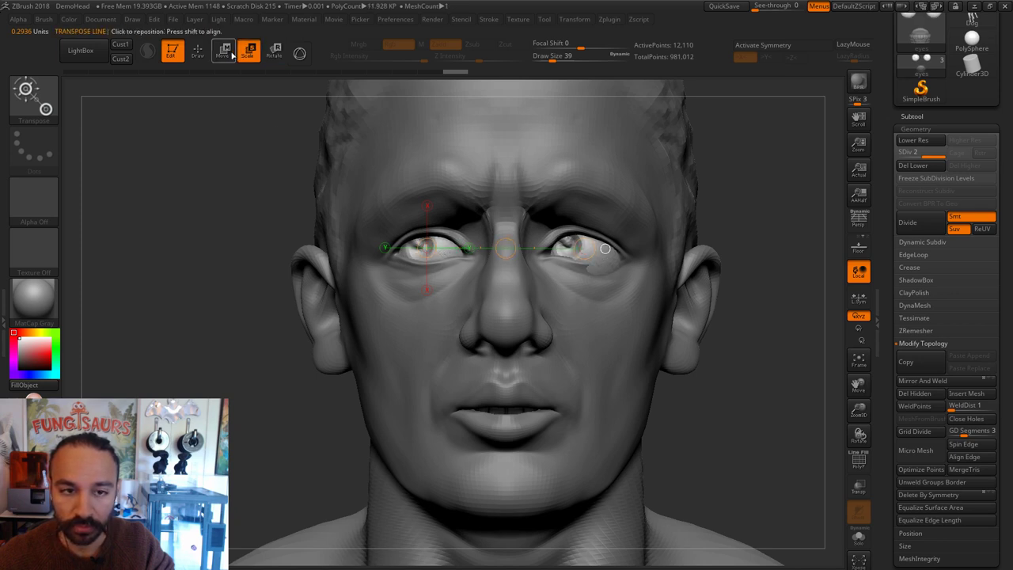
pyautogui.click(227, 54)
pyautogui.keyDown('shift'); pyautogui.moveTo(511, 268); pyautogui.dragTo(512, 169); pyautogui.keyUp('shift')
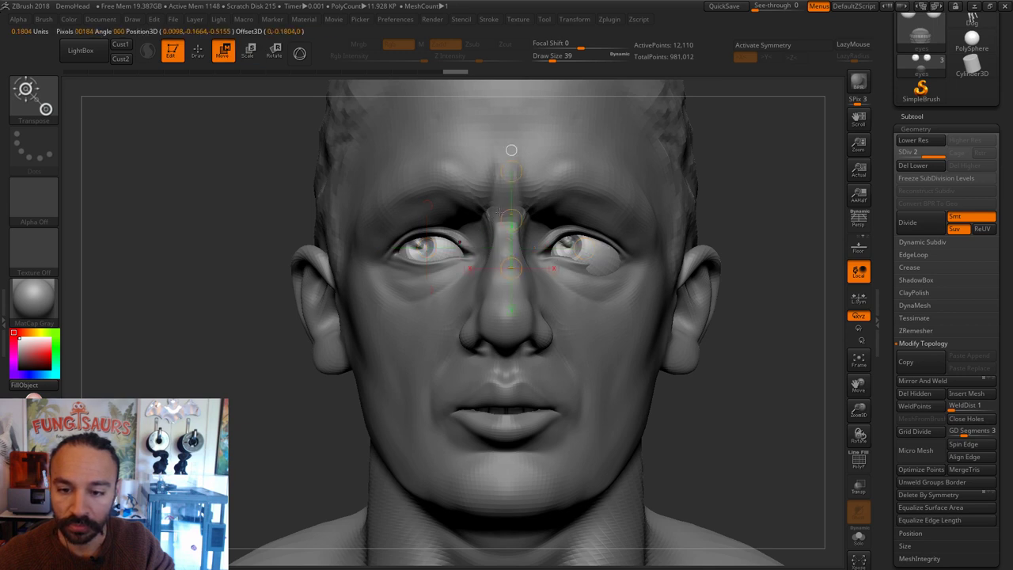
pyautogui.moveTo(511, 220); pyautogui.dragTo(511, 219)
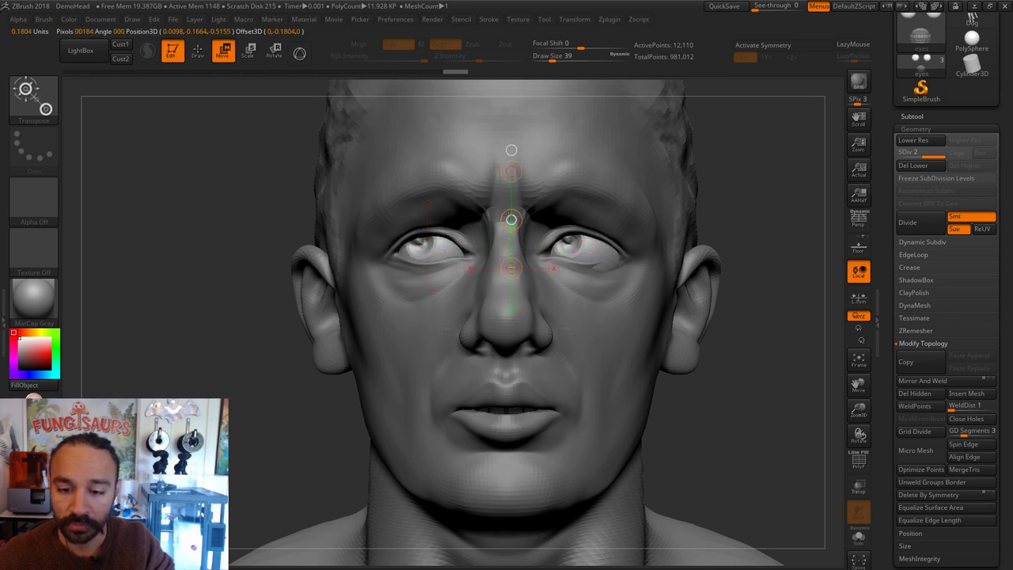
# Step: Rotate the eyes subtool in profile with the transpose line, and lay a horizontal rotation line across both eyes
pyautogui.press('r')
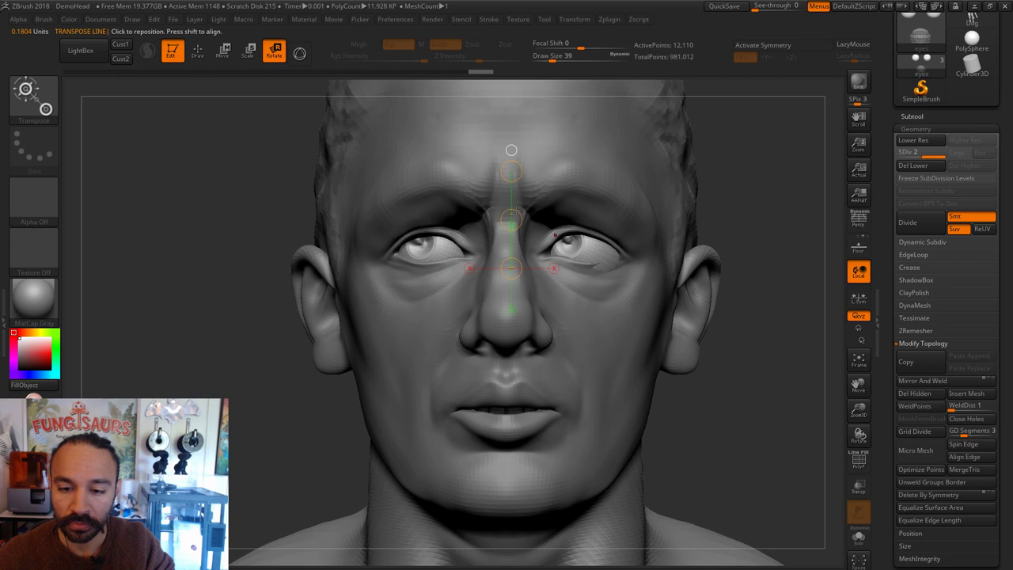
pyautogui.moveTo(553, 210); pyautogui.dragTo(459, 198, button='right')
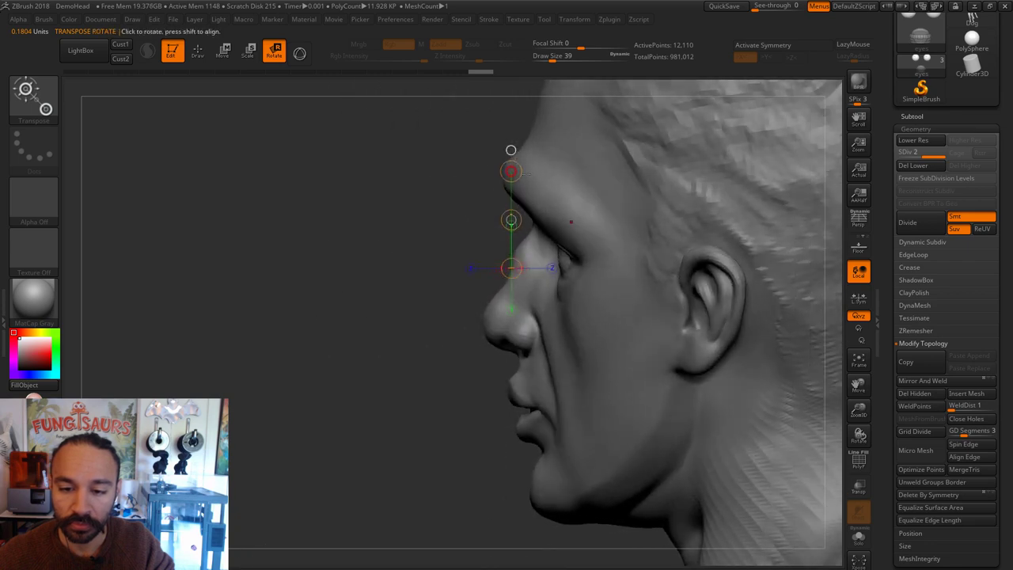
pyautogui.moveTo(512, 172); pyautogui.dragTo(511, 173)
pyautogui.moveTo(511, 235); pyautogui.dragTo(535, 243, button='right')
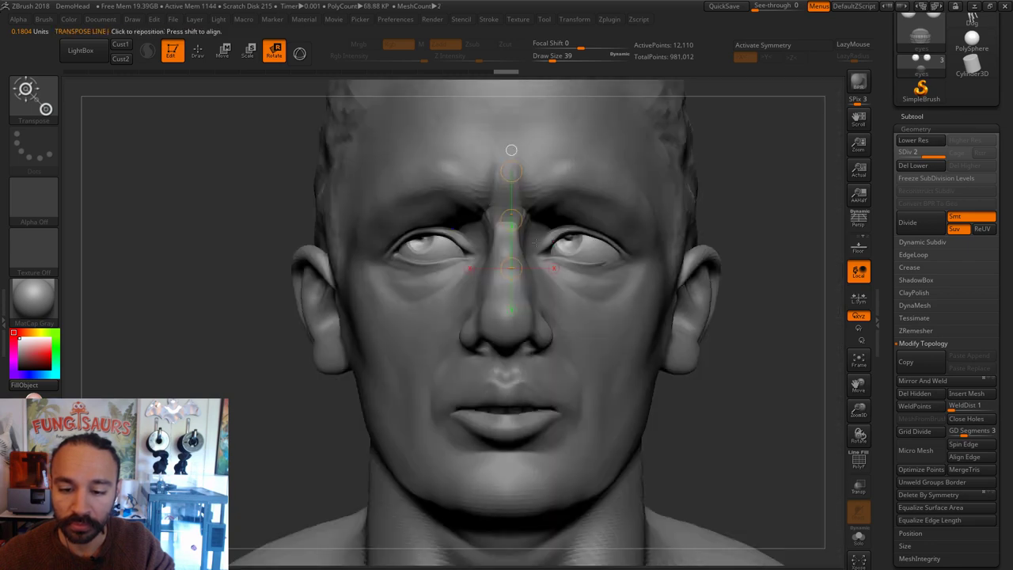
pyautogui.moveTo(499, 239); pyautogui.dragTo(499, 326)
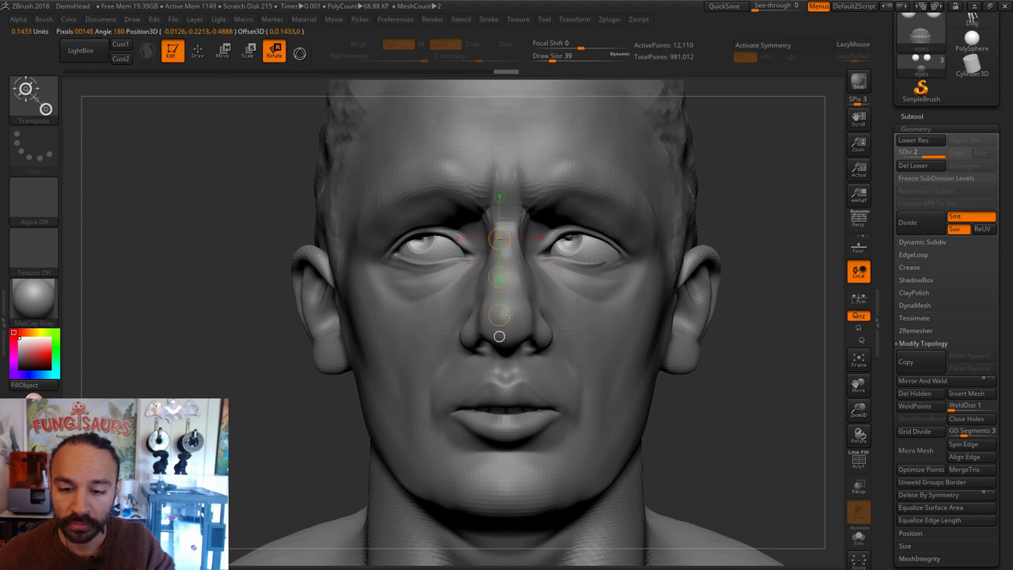
pyautogui.moveTo(440, 250); pyautogui.dragTo(622, 250)
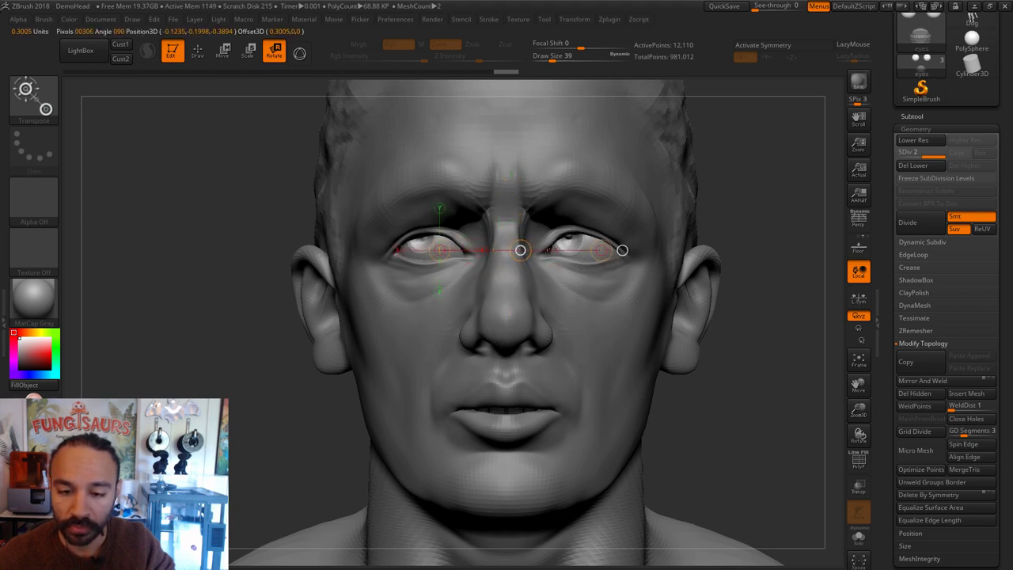
# Step: Shift the eyes slightly within the sockets using a vertical Move transpose line beside the character's left eye
pyautogui.press('w')
pyautogui.keyDown('shift'); pyautogui.moveTo(541, 244); pyautogui.dragTo(541, 127); pyautogui.keyUp('shift')
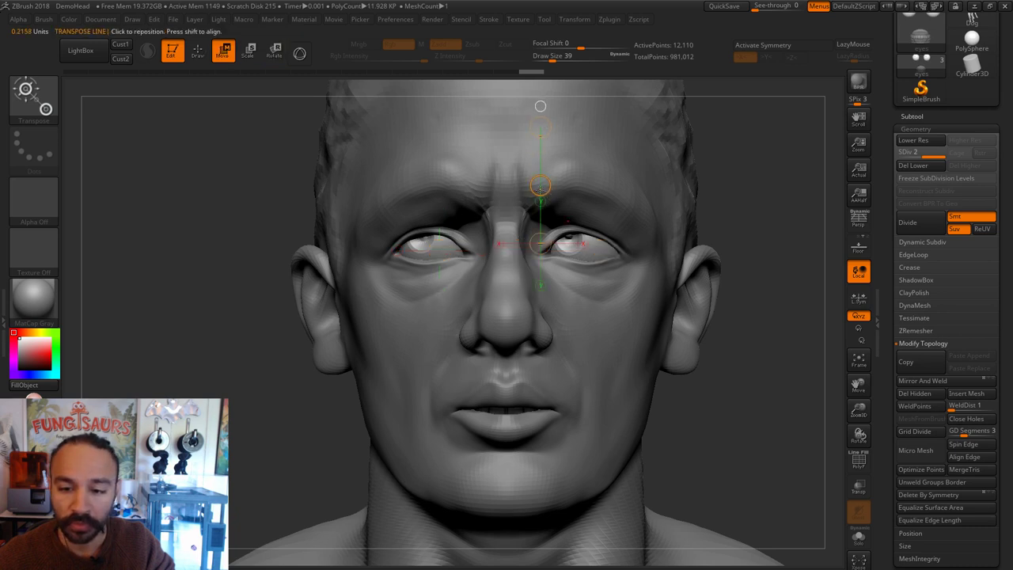
pyautogui.moveTo(541, 186); pyautogui.dragTo(541, 192)
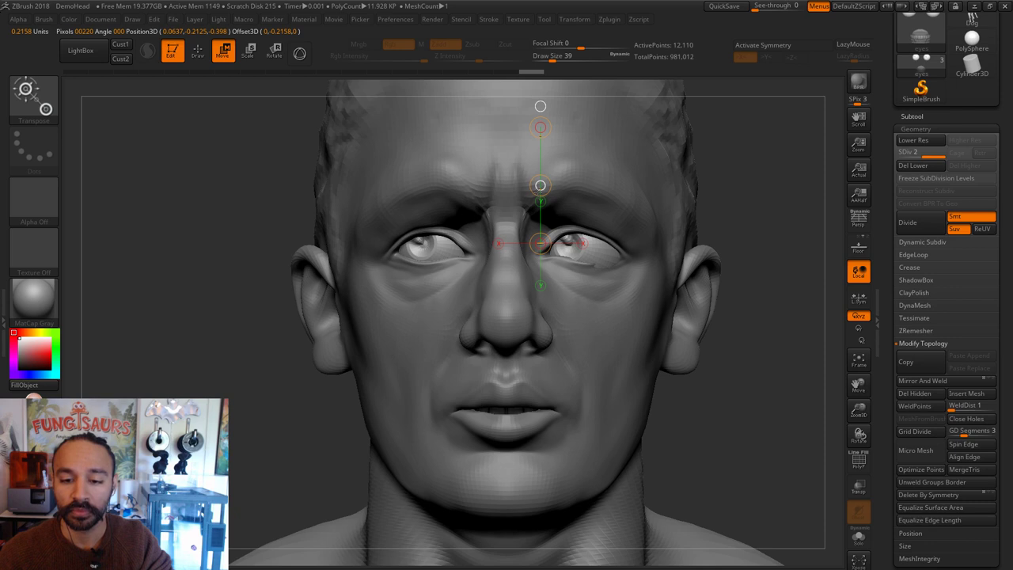
# Step: Rotate the eyes to adjust the gaze with a vertical transpose line through the character's right eye, and return to Draw mode
pyautogui.click(198, 50)
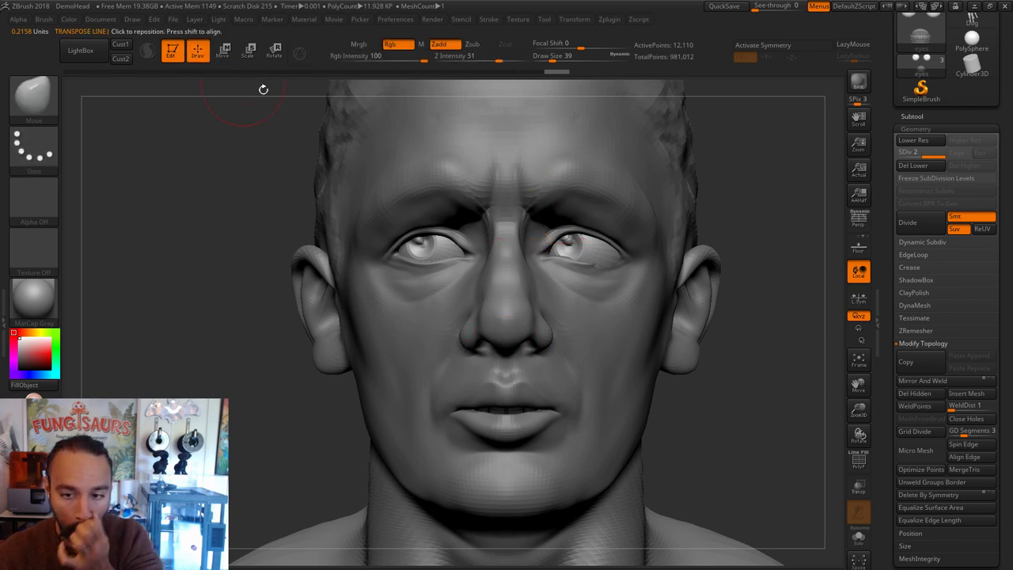
pyautogui.click(274, 50)
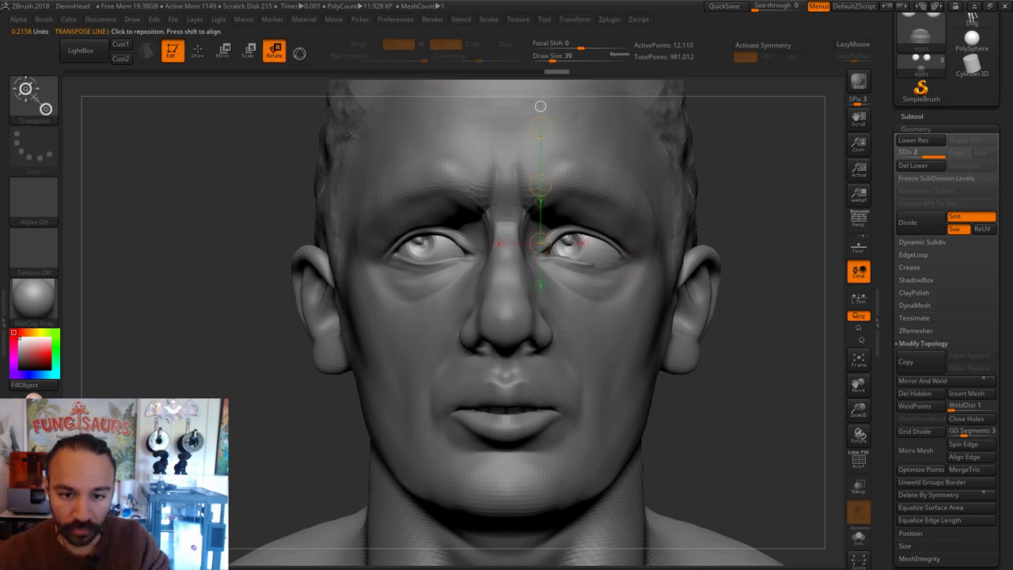
pyautogui.moveTo(421, 175); pyautogui.dragTo(422, 316)
pyautogui.click(422, 246)
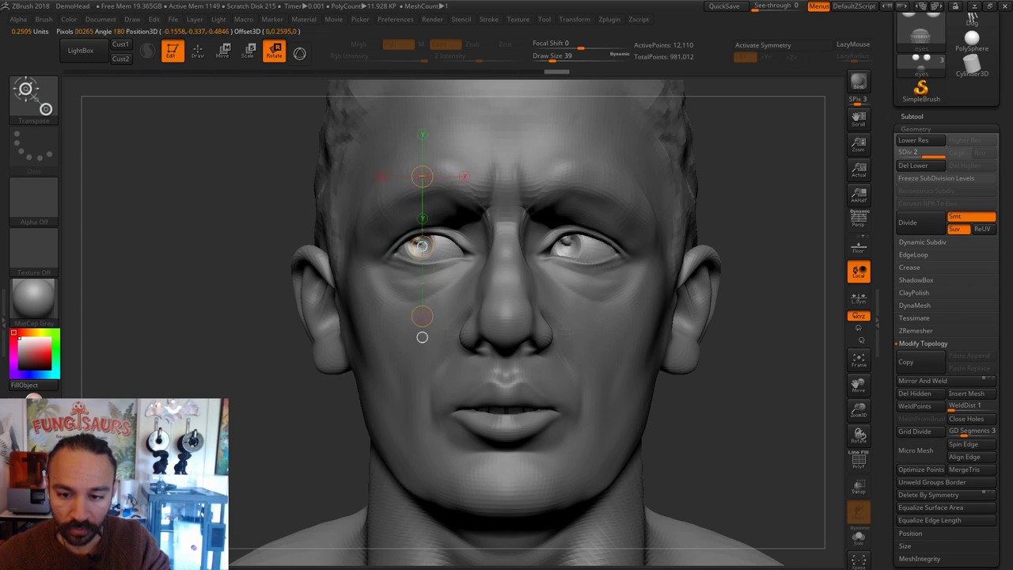
pyautogui.click(198, 52)
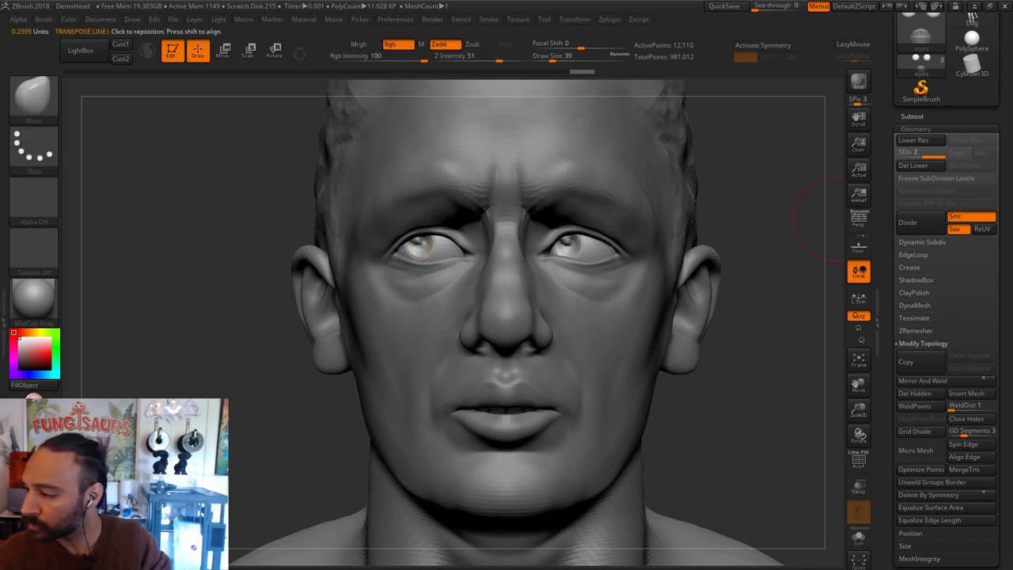
# Step: Select the DemoHead1 subtool and reshape the cheek beside the nasolabial fold with the Move brush in side view
pyautogui.moveTo(744, 395); pyautogui.dragTo(434, 476)
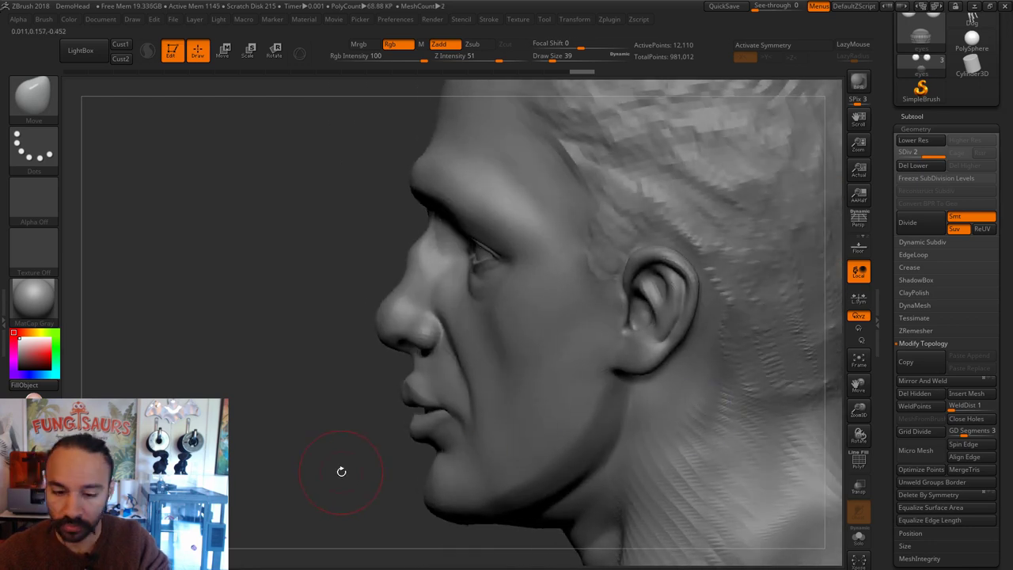
pyautogui.press('s')
pyautogui.moveTo(482, 345); pyautogui.dragTo(486, 346)
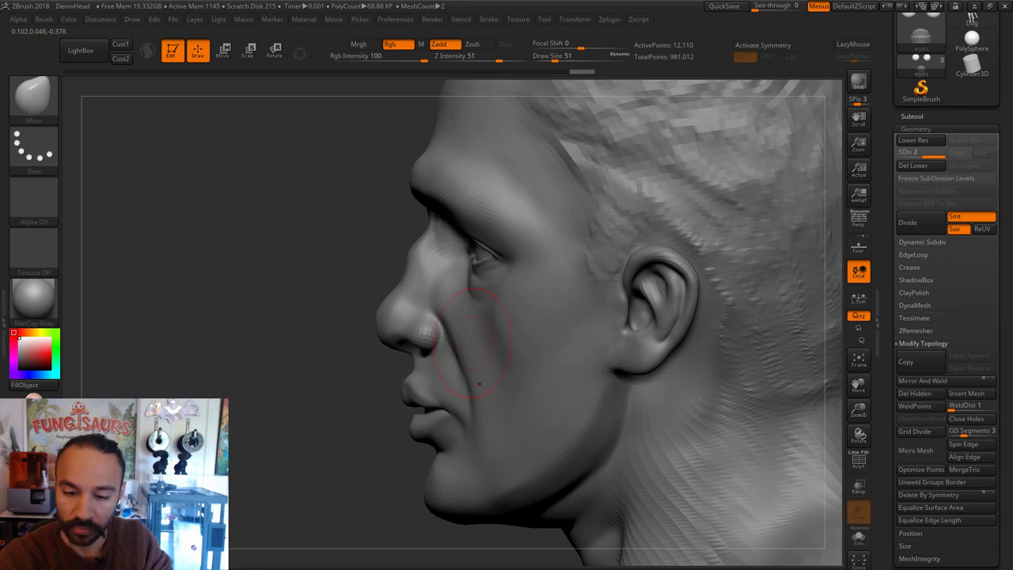
pyautogui.keyDown('alt'); pyautogui.click(475, 352); pyautogui.keyUp('alt')
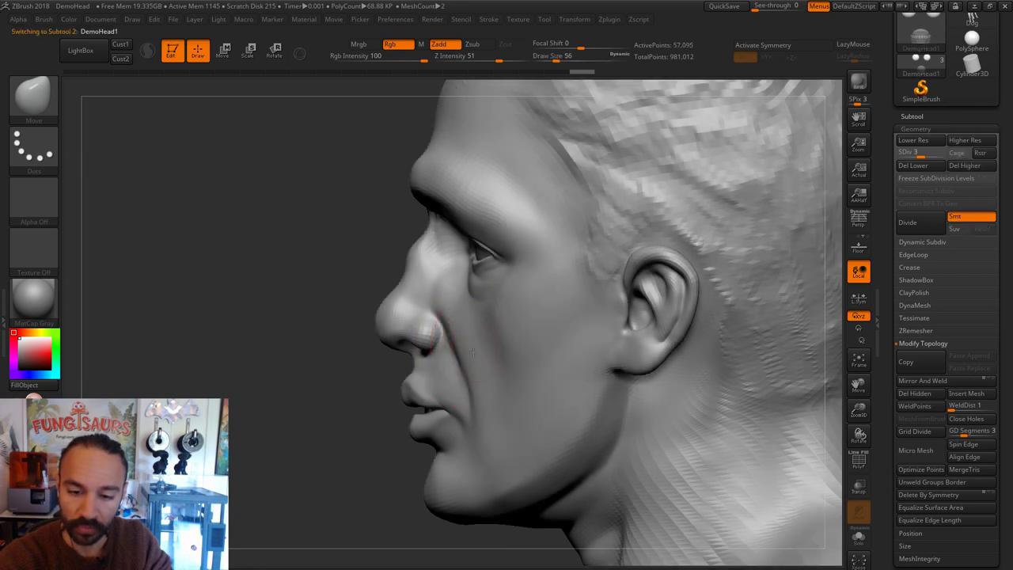
pyautogui.press('s')
pyautogui.moveTo(474, 367); pyautogui.dragTo(480, 412)
pyautogui.press('s')
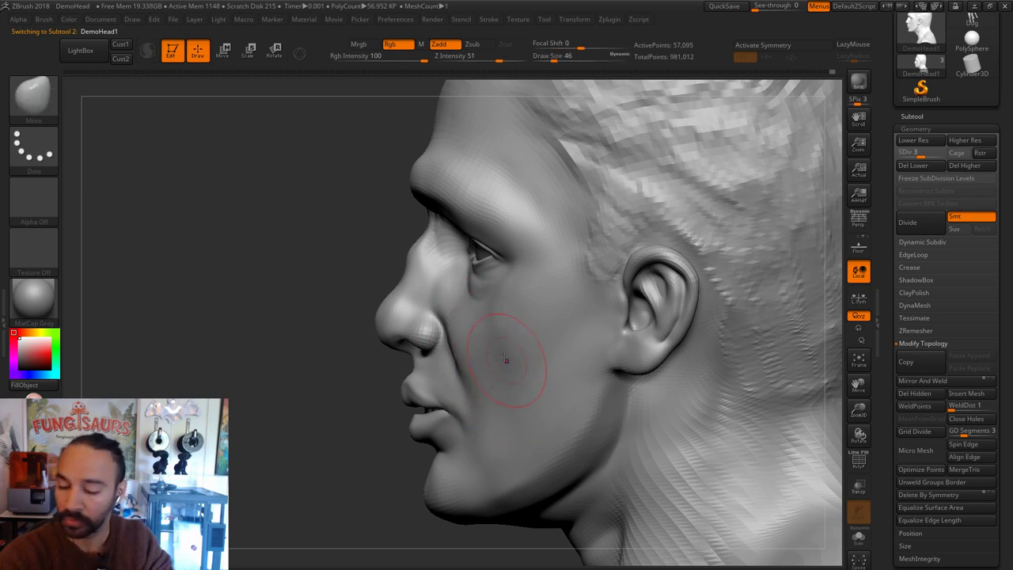
# Step: Select the DamStandard brush and try strokes below the cheekbone on the character's left cheek, undoing unwanted ones
pyautogui.moveTo(331, 383); pyautogui.dragTo(377, 384)
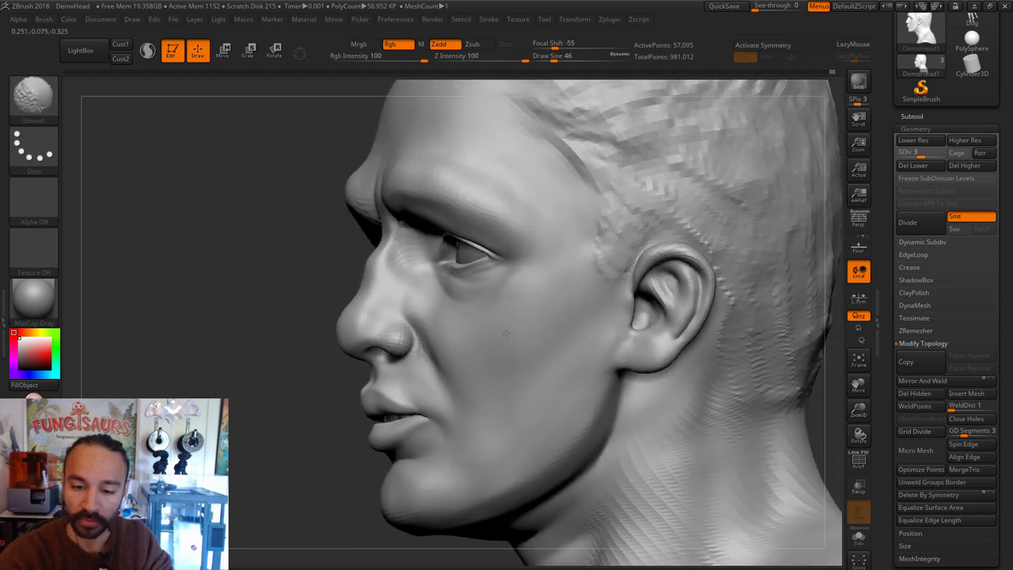
pyautogui.click(594, 565)
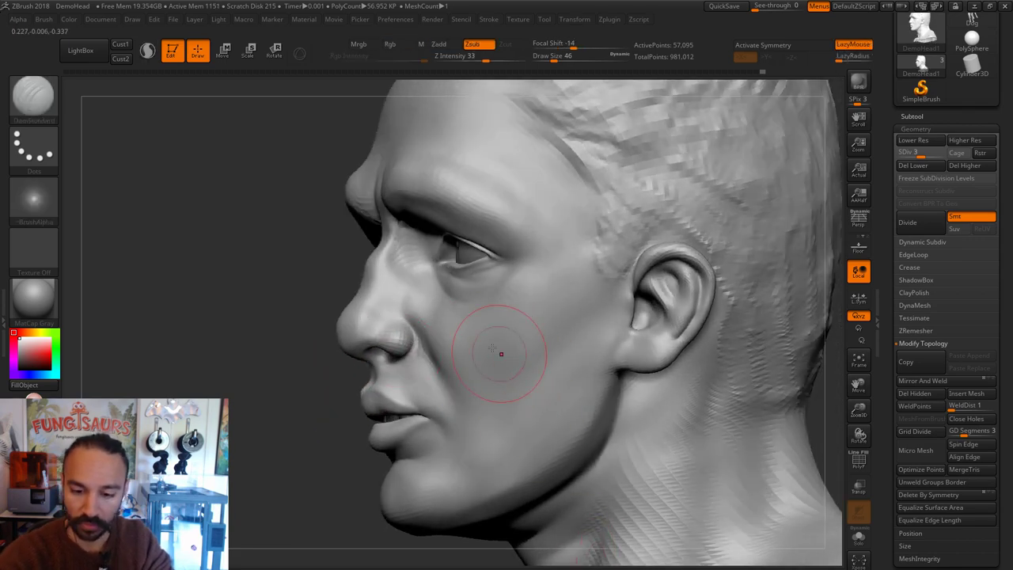
pyautogui.press('s')
pyautogui.moveTo(475, 345); pyautogui.dragTo(570, 305)
pyautogui.hotkey('ctrl', 'z')
pyautogui.press('s')
pyautogui.moveTo(497, 321)
pyautogui.mouseDown()
pyautogui.moveTo(488, 321)
pyautogui.moveTo(565, 291)
pyautogui.mouseUp()
pyautogui.press('s')
pyautogui.moveTo(529, 314); pyautogui.dragTo(539, 314)
pyautogui.hotkey('ctrl', 'z')
# Step: Carve the hollow under the character's left cheekbone with DamStandard and smooth the cheek at draw size 27
pyautogui.moveTo(467, 339); pyautogui.dragTo(568, 291)
pyautogui.press('s')
pyautogui.moveTo(522, 314); pyautogui.dragTo(564, 298)
pyautogui.press('s')
pyautogui.moveTo(261, 428); pyautogui.dragTo(451, 420)
pyautogui.keyDown('shift'); pyautogui.moveTo(672, 328); pyautogui.dragTo(623, 324); pyautogui.keyUp('shift')
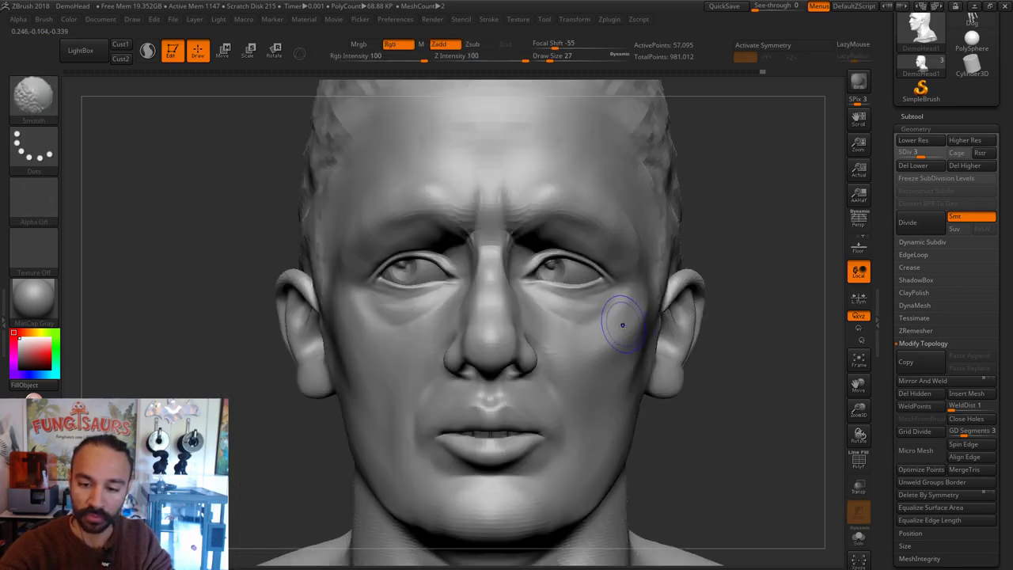
pyautogui.keyDown('alt'); pyautogui.moveTo(755, 319); pyautogui.dragTo(749, 274); pyautogui.keyUp('alt')
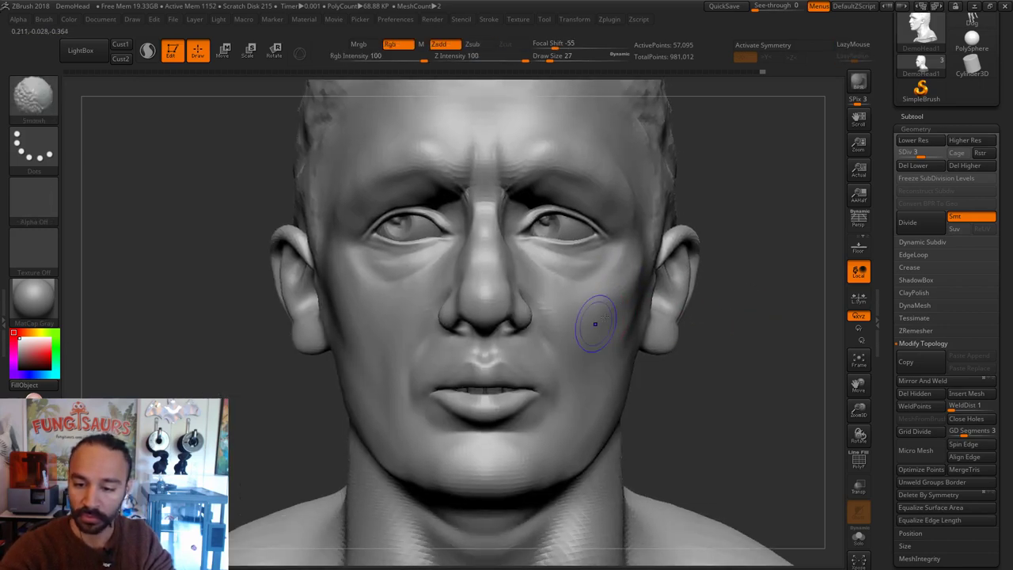
# Step: Carve the hollow of the character's right cheek with DamStandard at draw size 80, and smooth it at draw size 31
pyautogui.moveTo(628, 327); pyautogui.dragTo(732, 319)
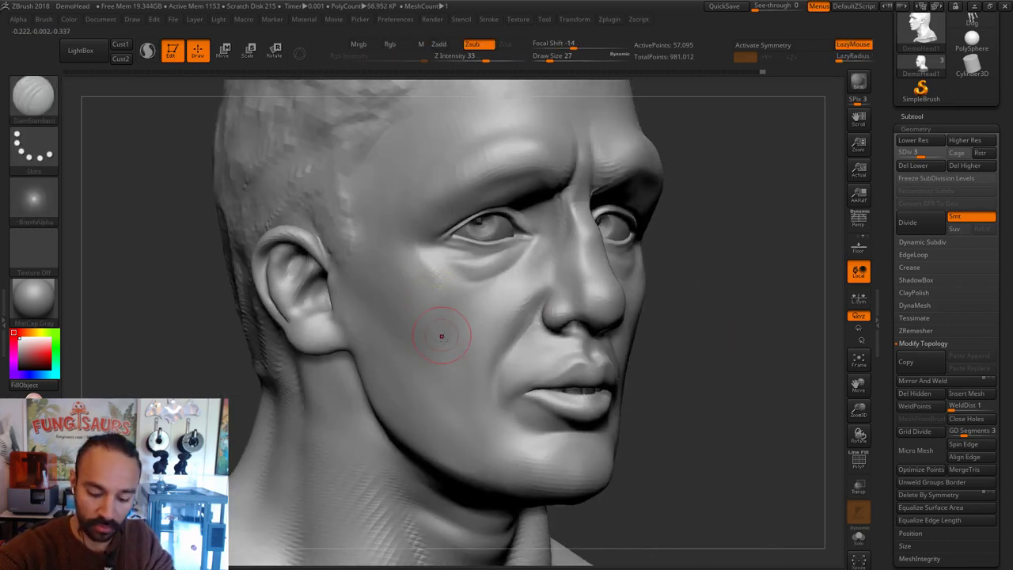
pyautogui.press('s')
pyautogui.moveTo(413, 295)
pyautogui.mouseDown()
pyautogui.moveTo(409, 283)
pyautogui.moveTo(486, 350)
pyautogui.mouseUp()
pyautogui.press('s')
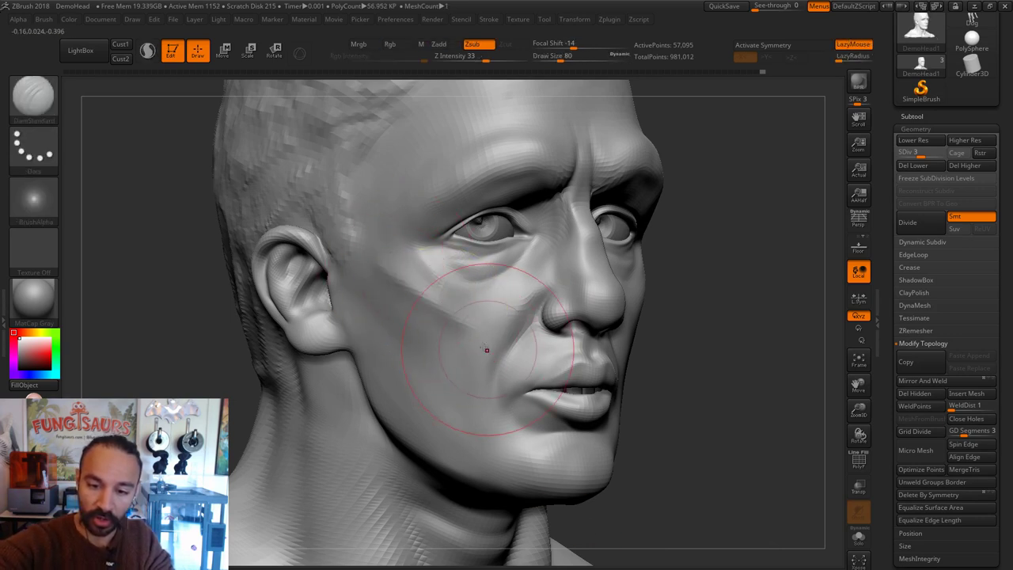
pyautogui.press('s')
pyautogui.moveTo(445, 319); pyautogui.dragTo(437, 319)
pyautogui.keyDown('shift'); pyautogui.moveTo(395, 291); pyautogui.dragTo(462, 350); pyautogui.keyUp('shift')
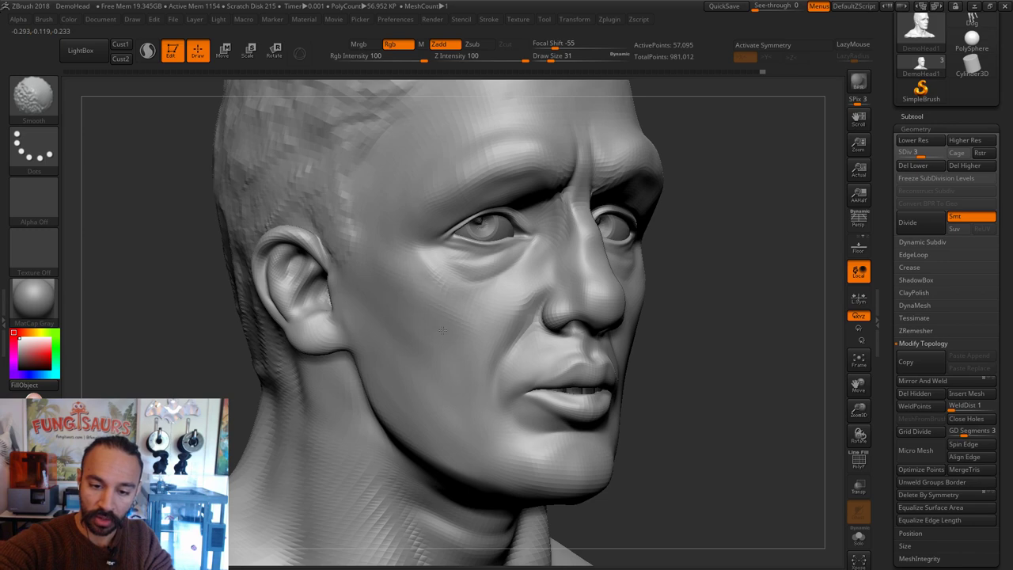
pyautogui.moveTo(726, 307); pyautogui.dragTo(523, 307)
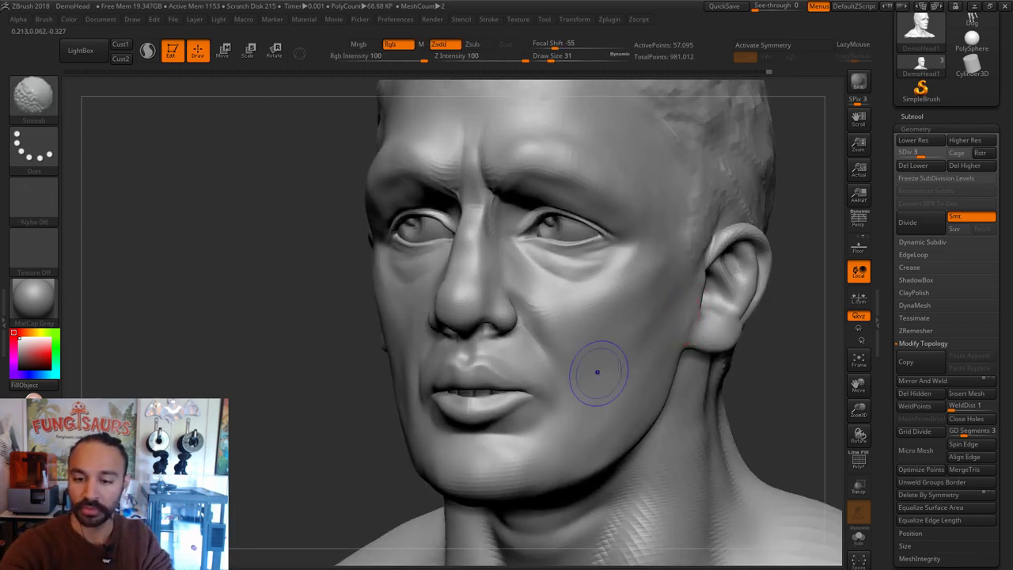
# Step: Refine the mouth corners and surrounding cheek folds with the DamStandard brush, reducing the draw size to 18
pyautogui.press('shift')
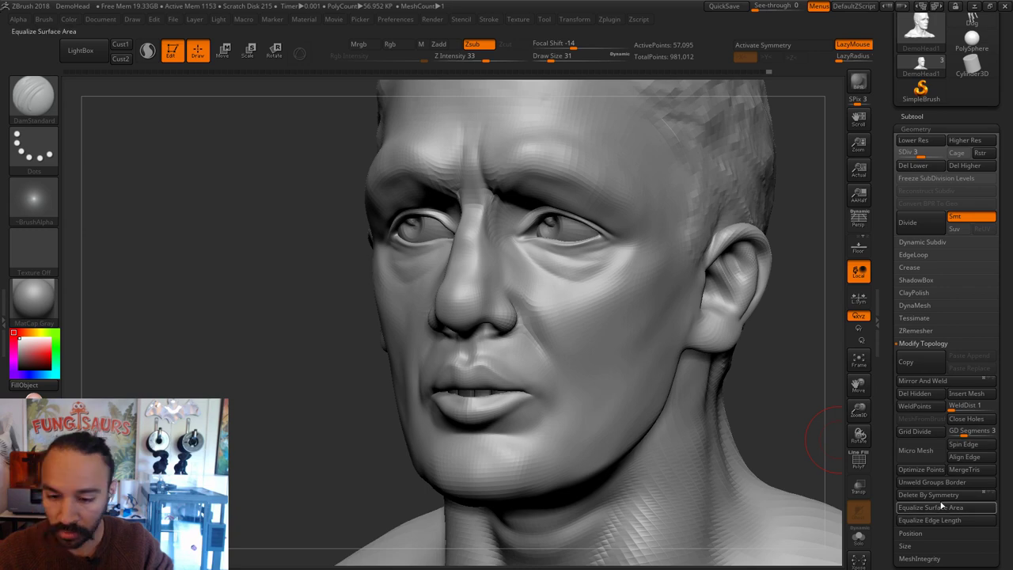
pyautogui.moveTo(782, 423); pyautogui.dragTo(770, 425)
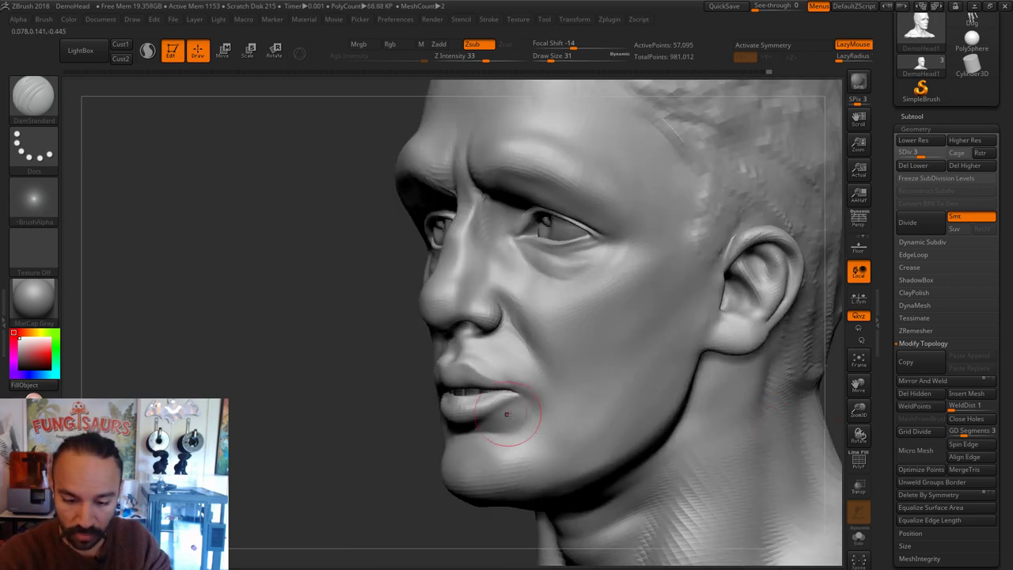
pyautogui.press('b')
pyautogui.press('Escape')
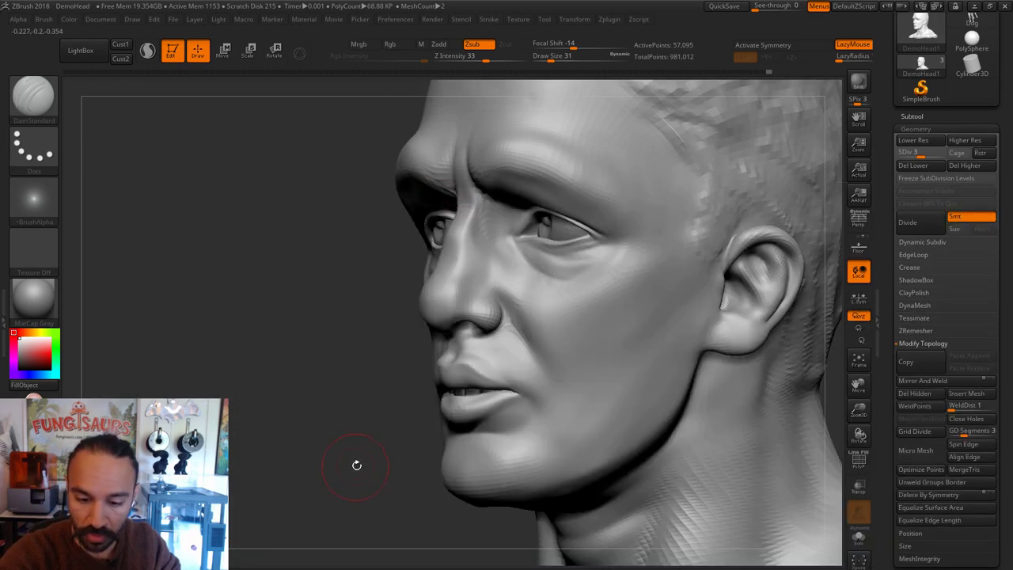
pyautogui.moveTo(357, 466)
pyautogui.keyDown('alt'); pyautogui.mouseDown()
pyautogui.moveTo(389, 372)
pyautogui.moveTo(388, 408)
pyautogui.mouseUp(); pyautogui.keyUp('alt')
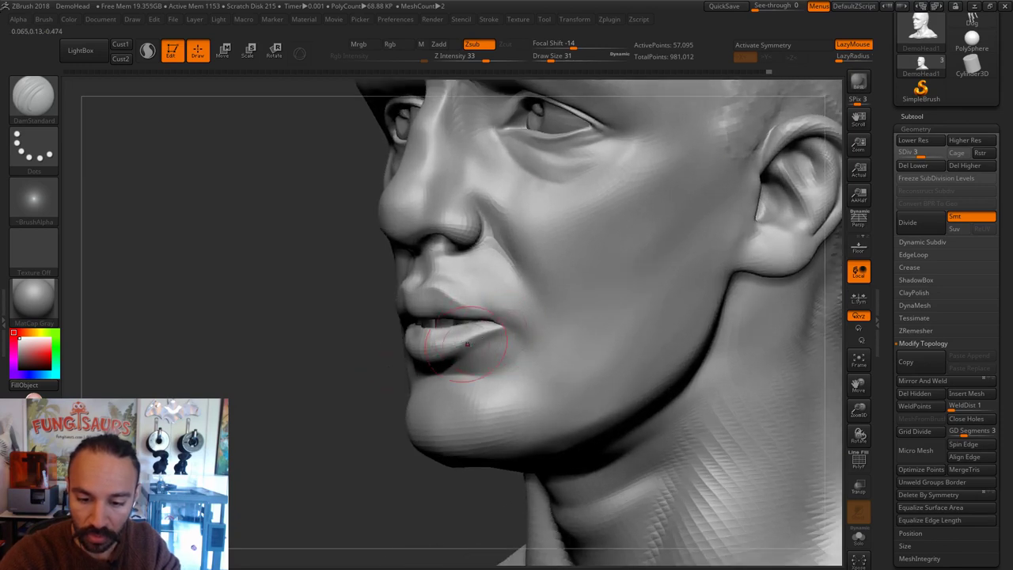
pyautogui.moveTo(336, 384); pyautogui.dragTo(498, 385)
pyautogui.moveTo(466, 345); pyautogui.dragTo(372, 331)
pyautogui.moveTo(525, 297)
pyautogui.mouseDown()
pyautogui.moveTo(596, 293)
pyautogui.moveTo(437, 294)
pyautogui.moveTo(459, 277)
pyautogui.mouseUp()
pyautogui.moveTo(705, 293); pyautogui.dragTo(610, 296)
pyautogui.moveTo(481, 293)
pyautogui.mouseDown()
pyautogui.moveTo(499, 285)
pyautogui.moveTo(519, 310)
pyautogui.mouseUp()
pyautogui.keyDown('alt'); pyautogui.moveTo(346, 406); pyautogui.dragTo(330, 375); pyautogui.keyUp('alt')
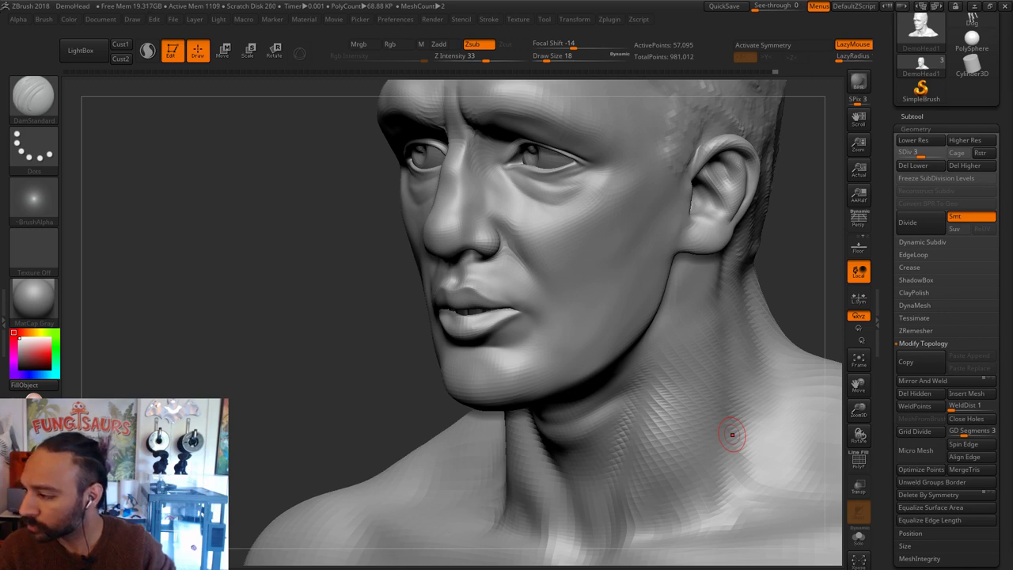
# Step: Turn on X symmetry and deepen the nasolabial folds beside the nose with DamStandard at draw size 22
pyautogui.moveTo(806, 246)
pyautogui.mouseDown()
pyautogui.moveTo(805, 235)
pyautogui.moveTo(804, 270)
pyautogui.moveTo(543, 272)
pyautogui.mouseUp()
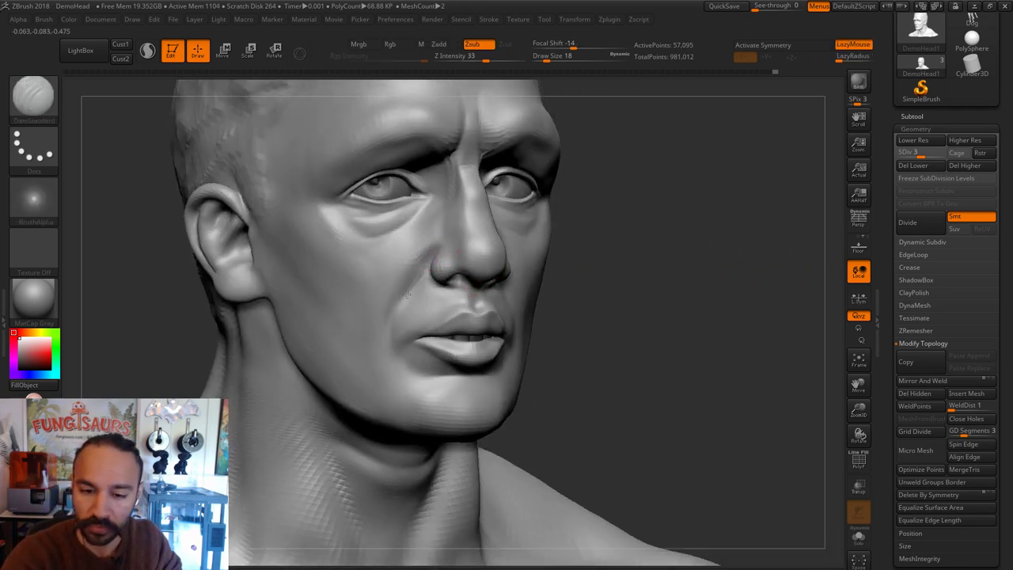
pyautogui.press('x')
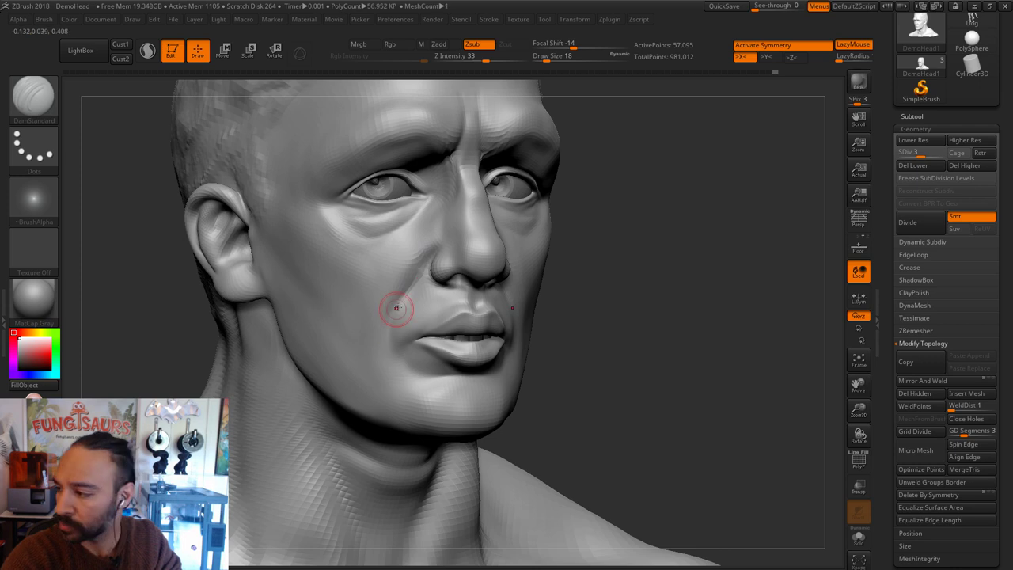
pyautogui.press('s')
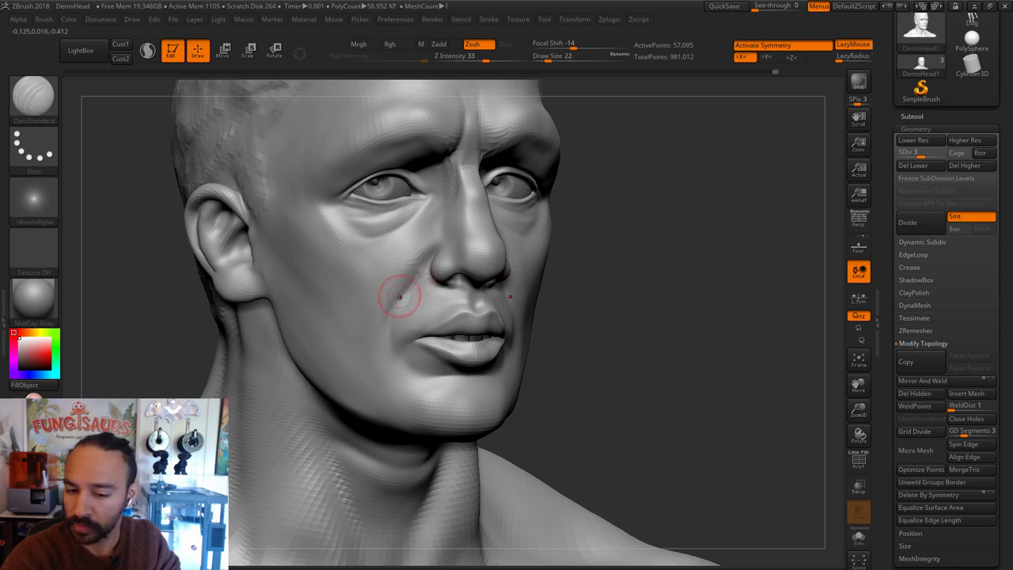
pyautogui.keyDown('shift'); pyautogui.moveTo(689, 332); pyautogui.dragTo(730, 345); pyautogui.keyUp('shift')
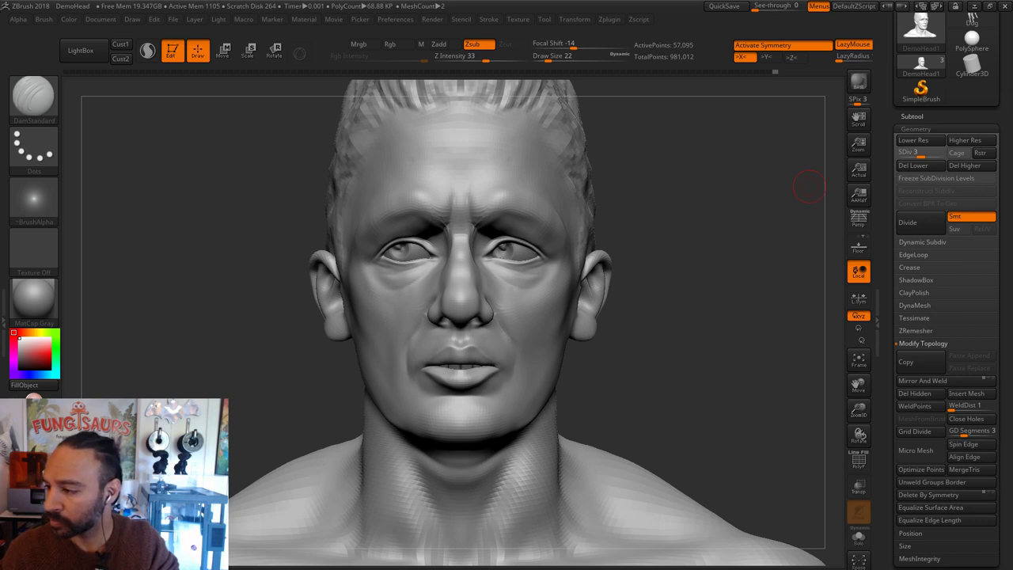
# Step: Adjust the head's overall shape with the Move brush at draw size 101
pyautogui.moveTo(673, 238); pyautogui.dragTo(681, 290)
pyautogui.press('b')
pyautogui.press('m')
pyautogui.press('v')
pyautogui.press('s')
pyautogui.moveTo(558, 265)
pyautogui.mouseDown()
pyautogui.moveTo(576, 264)
pyautogui.moveTo(602, 290)
pyautogui.moveTo(573, 284)
pyautogui.moveTo(599, 248)
pyautogui.moveTo(740, 206)
pyautogui.mouseUp()
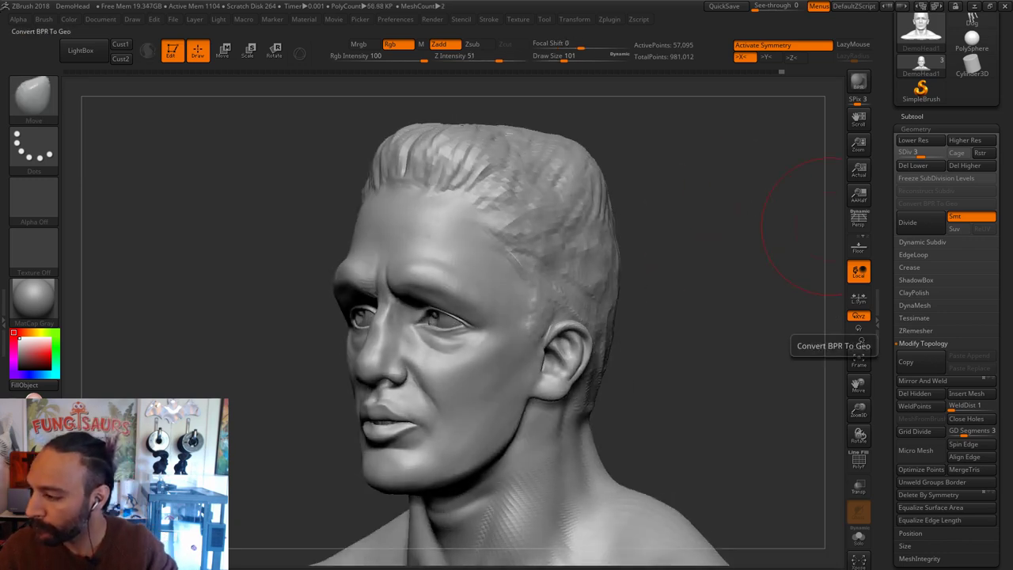
pyautogui.hotkey('ctrl', 'alt', 's')
pyautogui.click(681, 341)
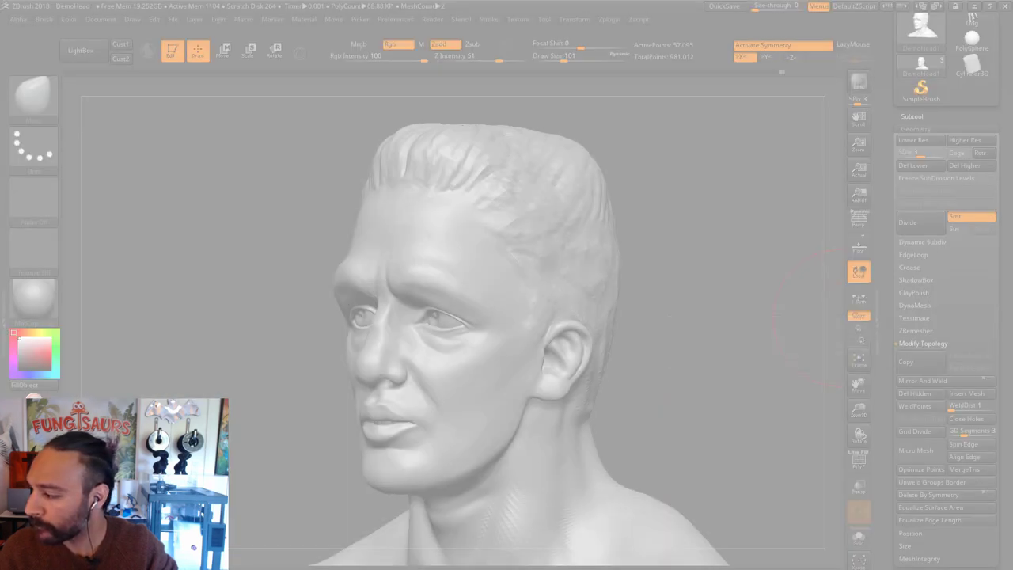
pyautogui.press('Escape')
# Step: Reshape the top of the head and hair symmetrically from the front with the Move brush at draw size 163
pyautogui.moveTo(737, 420); pyautogui.dragTo(745, 360)
pyautogui.moveTo(661, 289); pyautogui.dragTo(677, 232)
pyautogui.press('s')
pyautogui.moveTo(531, 251)
pyautogui.mouseDown()
pyautogui.moveTo(522, 250)
pyautogui.moveTo(604, 234)
pyautogui.mouseUp()
pyautogui.press('s')
pyautogui.press('s')
pyautogui.keyDown('alt'); pyautogui.moveTo(646, 202); pyautogui.dragTo(654, 243); pyautogui.keyUp('alt')
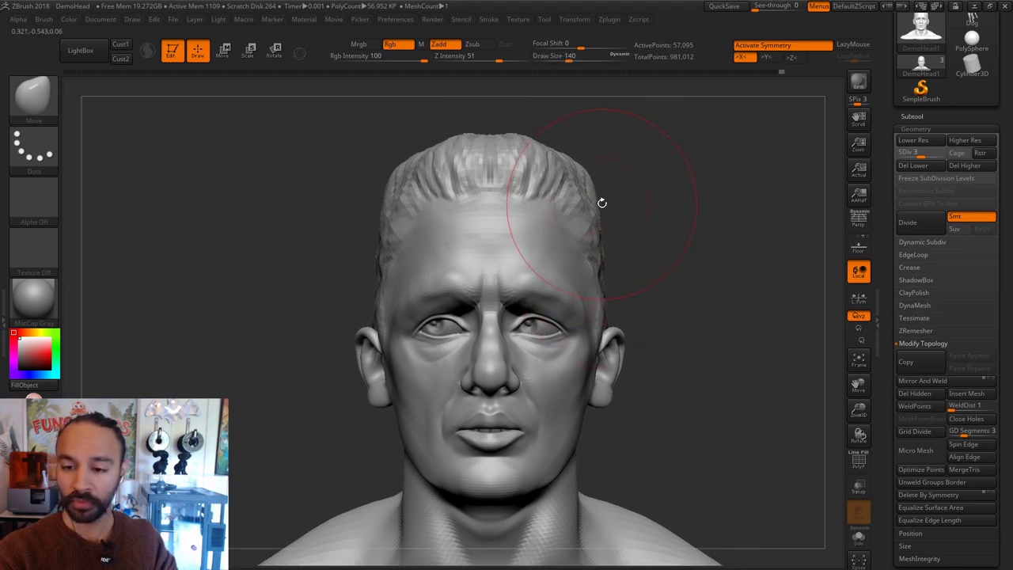
pyautogui.press('s')
pyautogui.moveTo(602, 203); pyautogui.dragTo(604, 214)
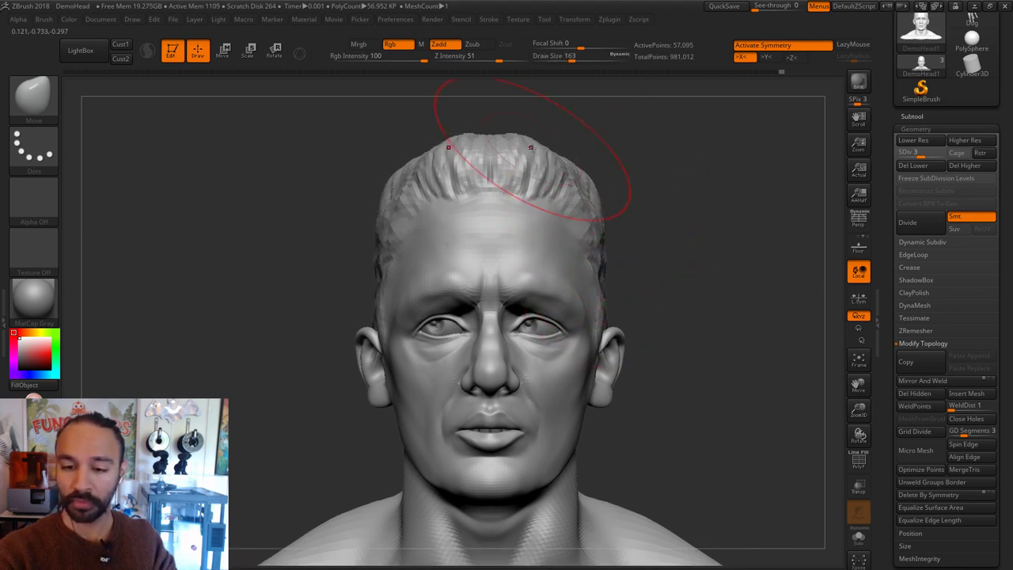
pyautogui.moveTo(533, 149)
pyautogui.mouseDown()
pyautogui.moveTo(535, 158)
pyautogui.moveTo(521, 153)
pyautogui.mouseUp()
pyautogui.press('s')
# Step: Adjust the jaw and lower cheeks with the Move brush, reducing the draw size to 41 around the mouth corners
pyautogui.keyDown('alt'); pyautogui.moveTo(656, 213); pyautogui.dragTo(660, 155); pyautogui.keyUp('alt')
pyautogui.press('s')
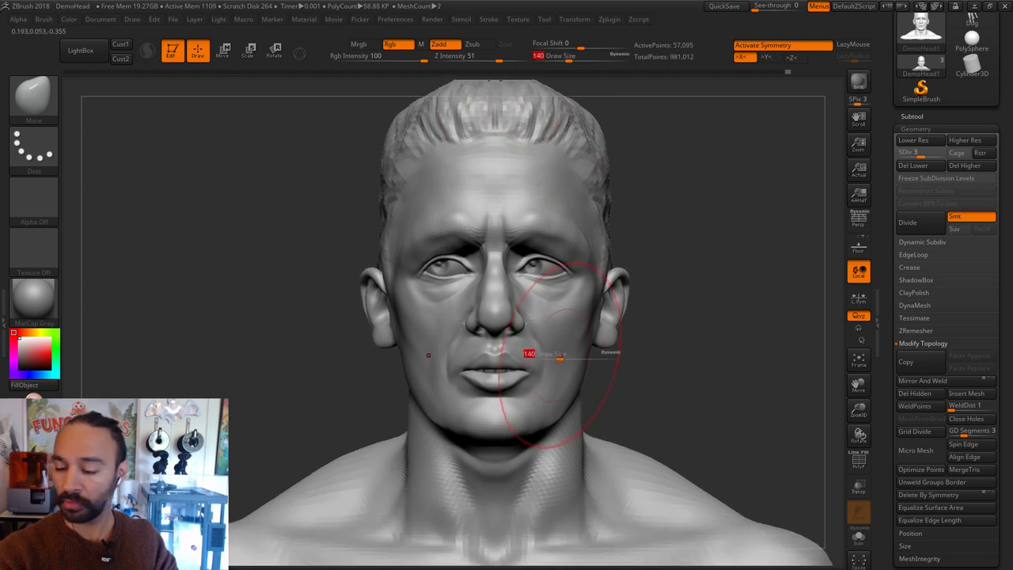
pyautogui.moveTo(560, 353); pyautogui.dragTo(550, 353)
pyautogui.press('s')
pyautogui.moveTo(553, 421); pyautogui.dragTo(532, 387)
pyautogui.press('s')
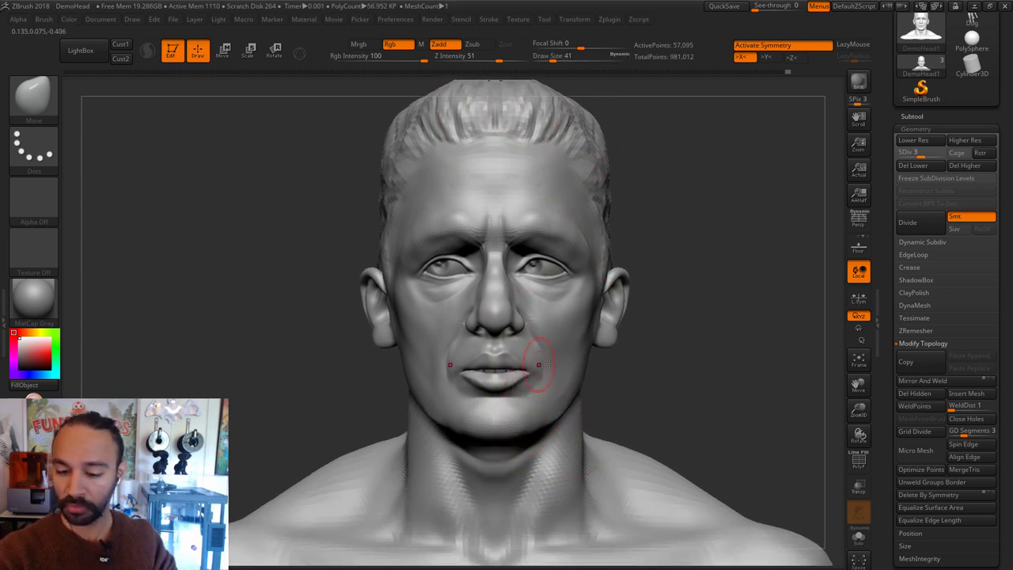
# Step: Refine the lips with the Pinch and Move brushes, reducing the Move draw size to 16
pyautogui.keyDown('alt'); pyautogui.moveTo(698, 333); pyautogui.dragTo(710, 407); pyautogui.keyUp('alt')
pyautogui.press('s')
pyautogui.moveTo(491, 384)
pyautogui.mouseDown()
pyautogui.moveTo(464, 384)
pyautogui.moveTo(492, 385)
pyautogui.moveTo(451, 399)
pyautogui.moveTo(458, 406)
pyautogui.moveTo(514, 376)
pyautogui.mouseUp()
pyautogui.press('b')
pyautogui.press('p')
pyautogui.press('i')
pyautogui.press('s')
pyautogui.press('b')
pyautogui.press('m')
pyautogui.press('v')
pyautogui.press('s')
pyautogui.press('s')
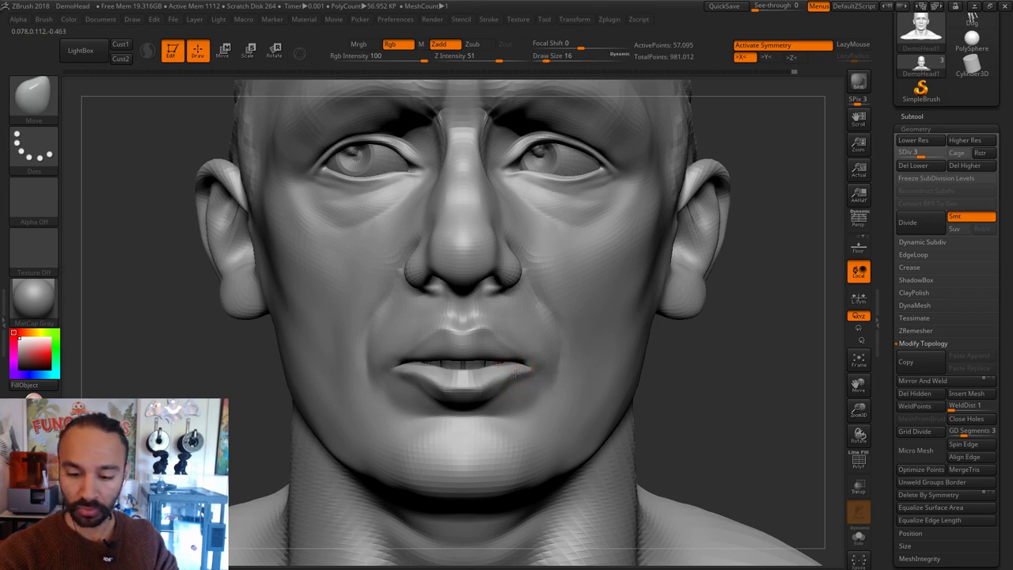
# Step: Smooth the area below the lower lip at draw size 17 and fill out the lips with the Inflat brush
pyautogui.press('shift')
pyautogui.press('s')
pyautogui.press('shift')
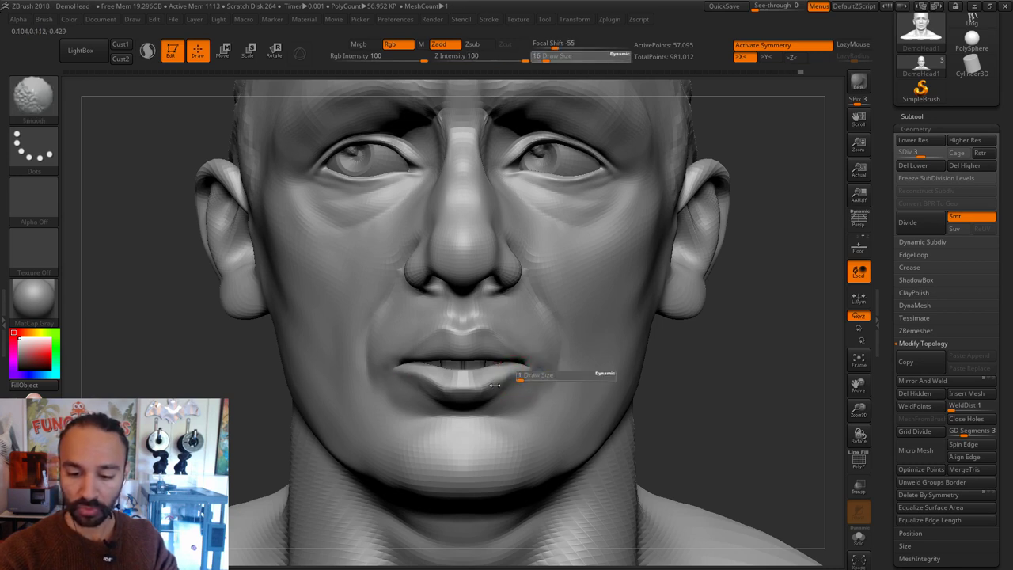
pyautogui.press('s')
pyautogui.moveTo(504, 389); pyautogui.dragTo(506, 390)
pyautogui.press('shift')
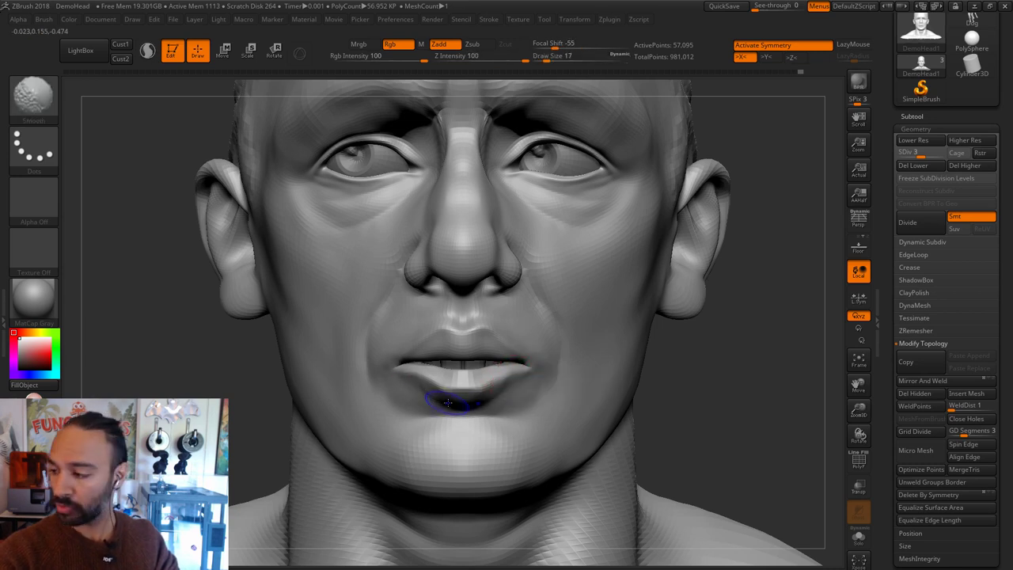
pyautogui.press('b')
pyautogui.press('i')
pyautogui.press('n')
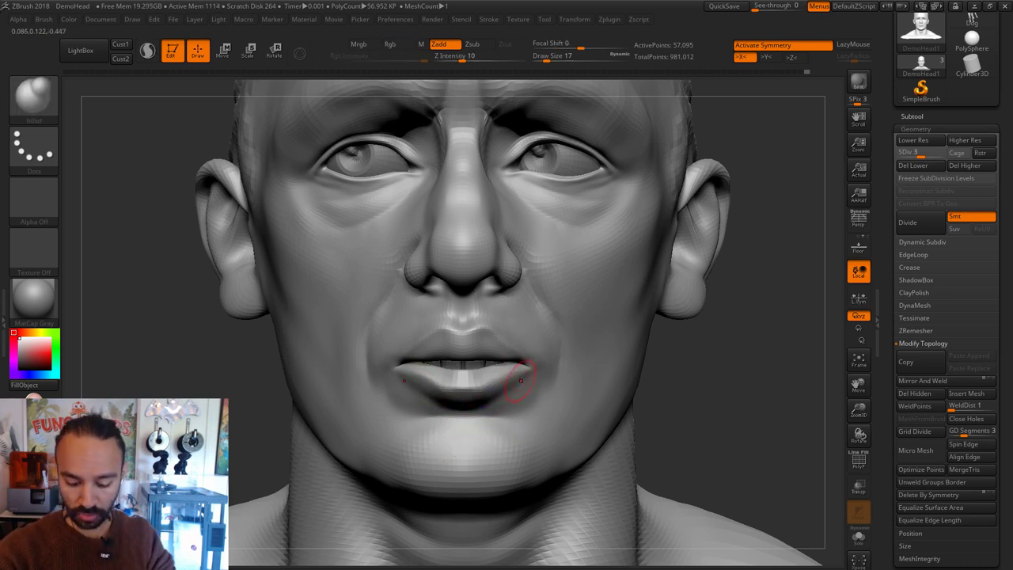
# Step: Tighten the mouth corners with the Pinch brush at draw size 25
pyautogui.press('b')
pyautogui.press('p')
pyautogui.press('i')
pyautogui.press('s')
pyautogui.moveTo(525, 365); pyautogui.dragTo(528, 365)
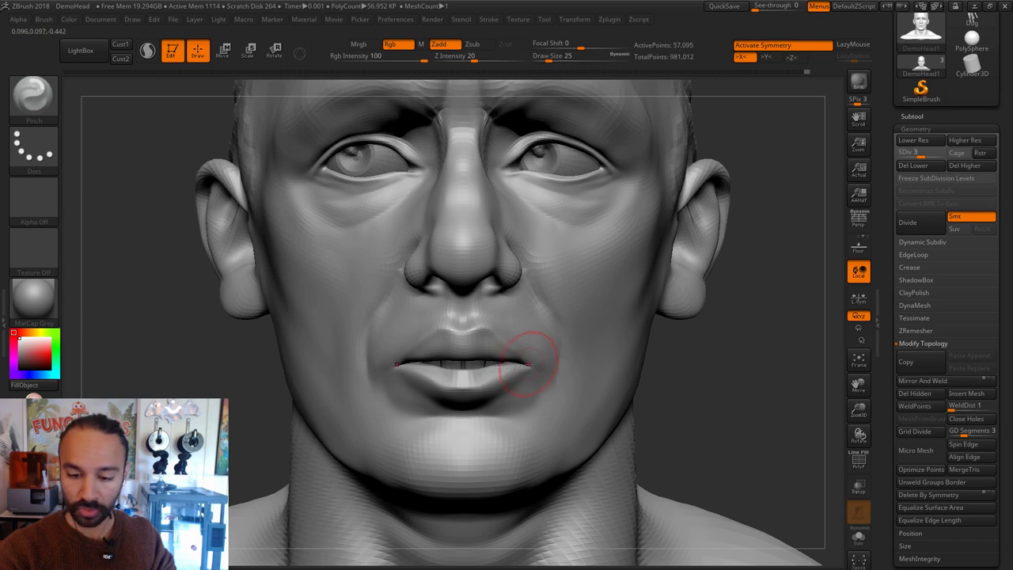
# Step: Adjust the line between the lips with Move at draw size 16 and add volume with Inflat at draw size 29
pyautogui.press('b')
pyautogui.press('m')
pyautogui.press('v')
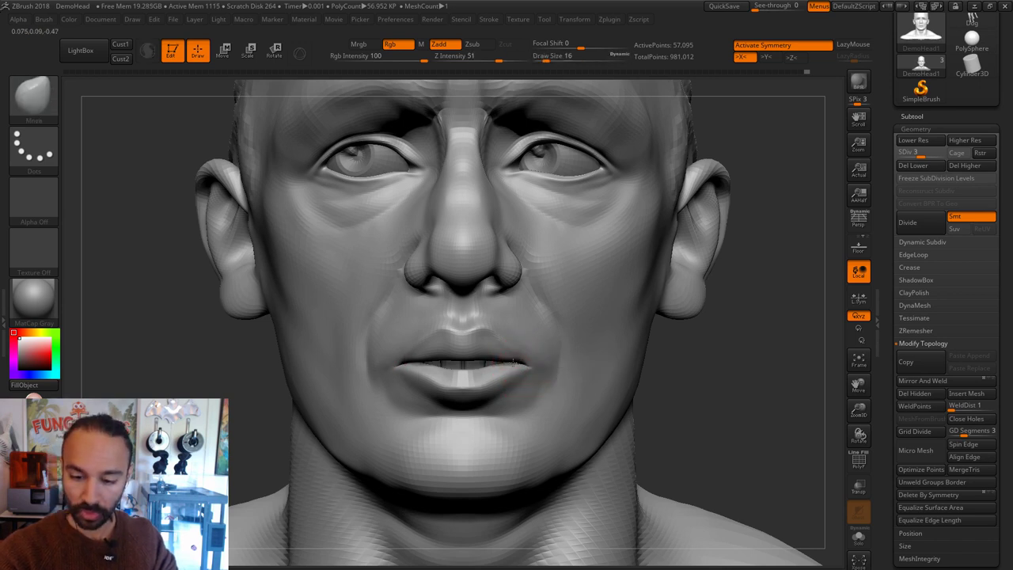
pyautogui.press('b')
pyautogui.press('i')
pyautogui.press('n')
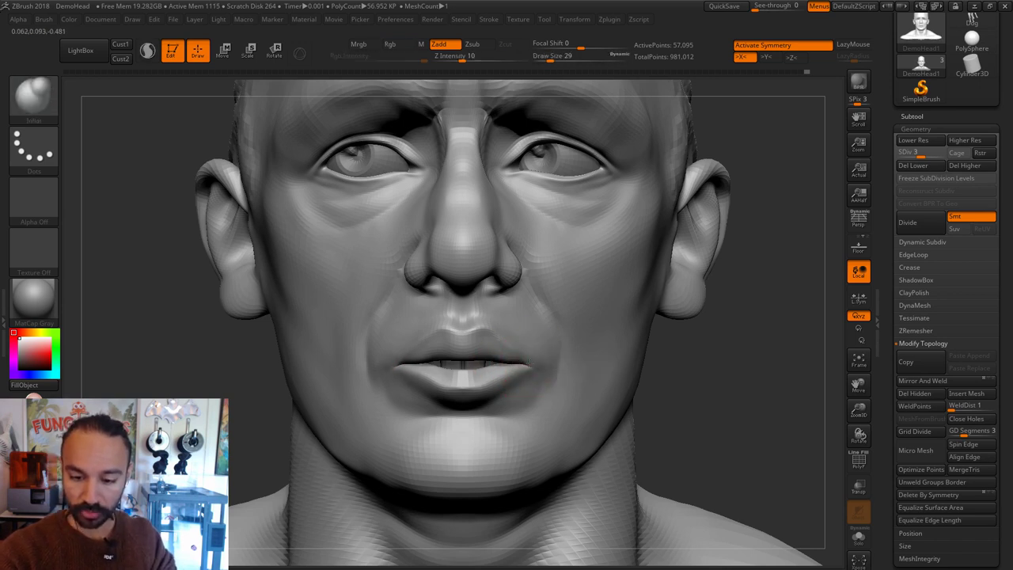
# Step: Pull the mouth corners outward with the Move brush at draw sizes between 12 and 17
pyautogui.press('b')
pyautogui.press('m')
pyautogui.press('v')
pyautogui.press('[')
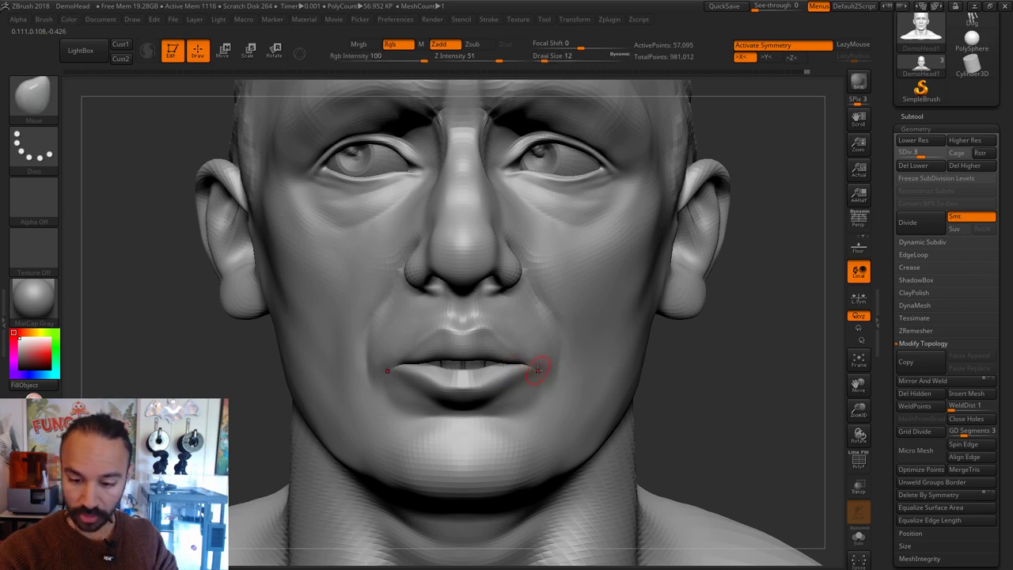
pyautogui.press(']')
pyautogui.press('[')
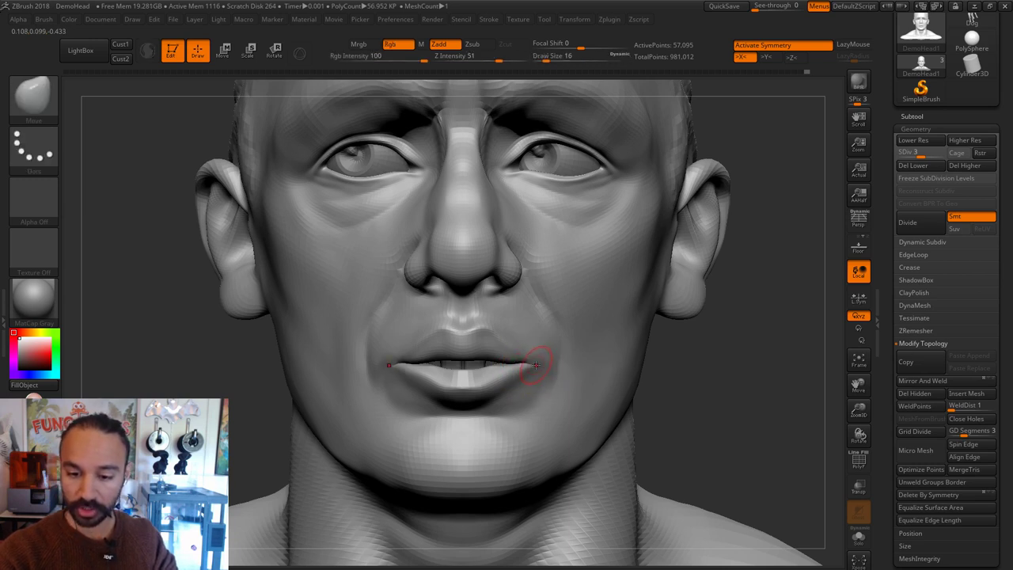
pyautogui.press('s')
pyautogui.click(387, 378)
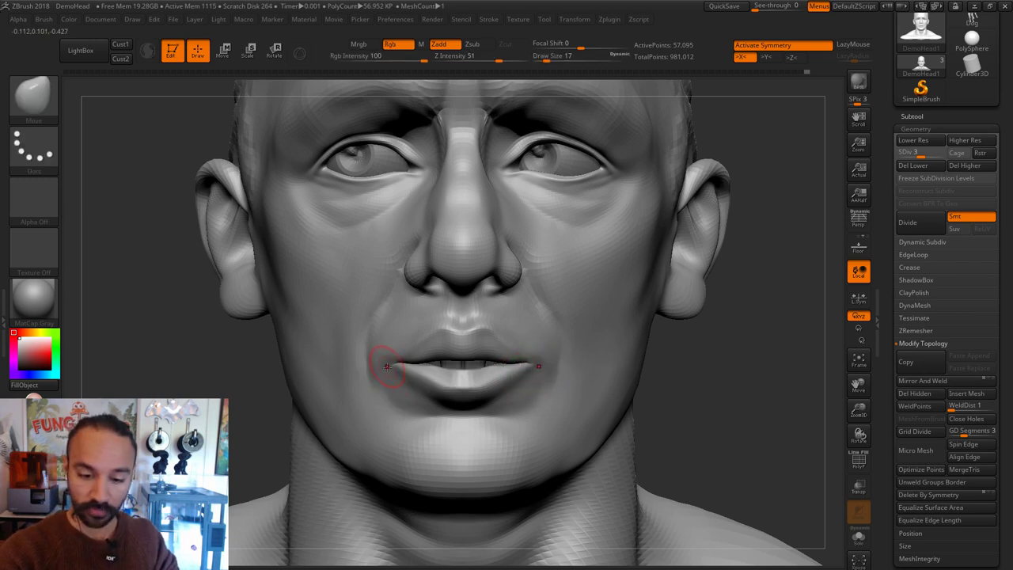
# Step: Smooth the mouth corners at draw size 11 and reposition them with the Move brush at draw sizes 29 and 16
pyautogui.press('shift')
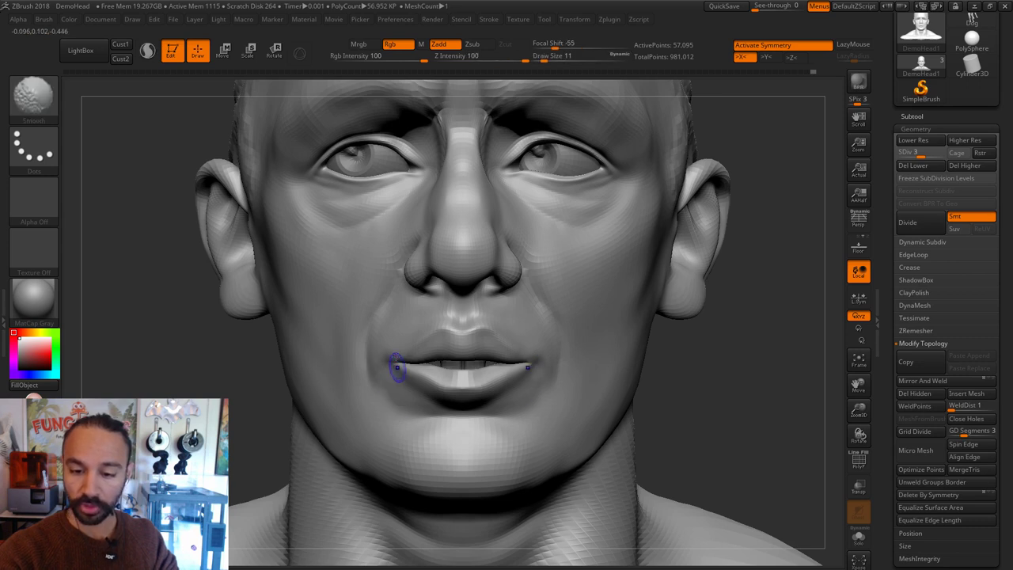
pyautogui.press('s')
pyautogui.click(548, 374)
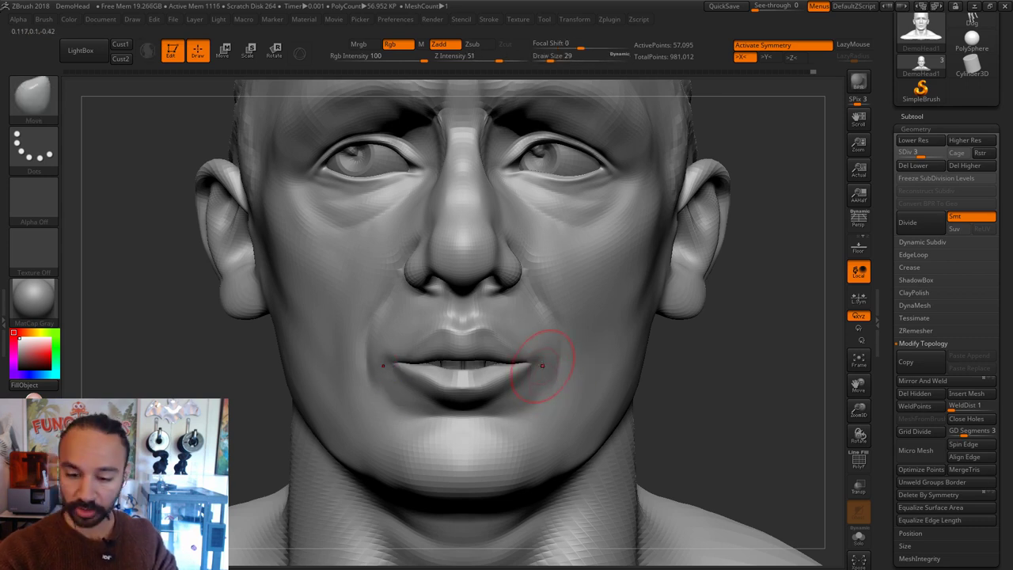
pyautogui.press('s')
pyautogui.click(520, 363)
pyautogui.press('s')
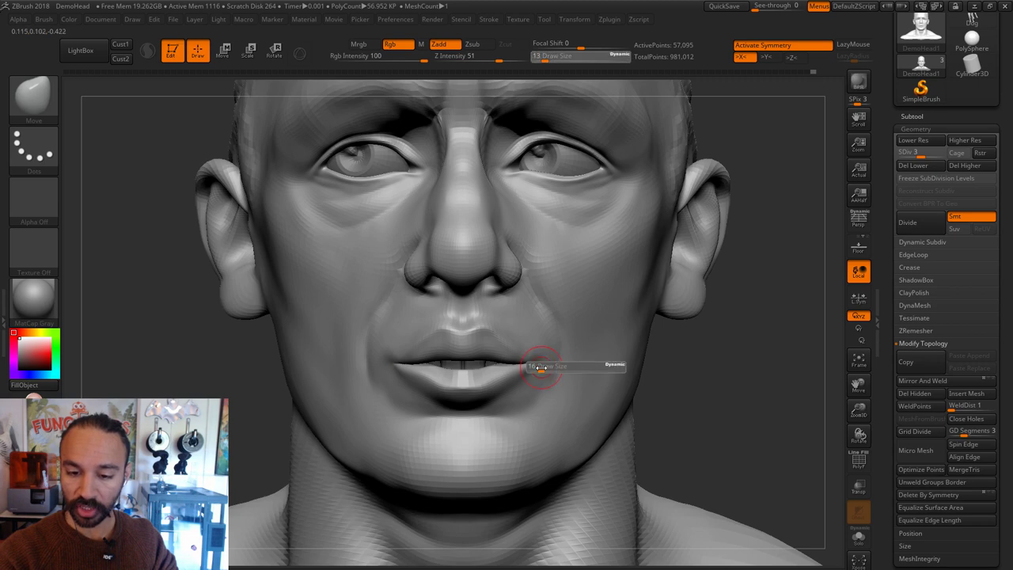
pyautogui.click(541, 366)
pyautogui.press('shift')
# Step: Carve the creases at the mouth corners with DamStandard, reducing the draw size to 7, and smooth them
pyautogui.press('b')
pyautogui.press('d')
pyautogui.press('s')
pyautogui.moveTo(717, 409); pyautogui.dragTo(783, 405)
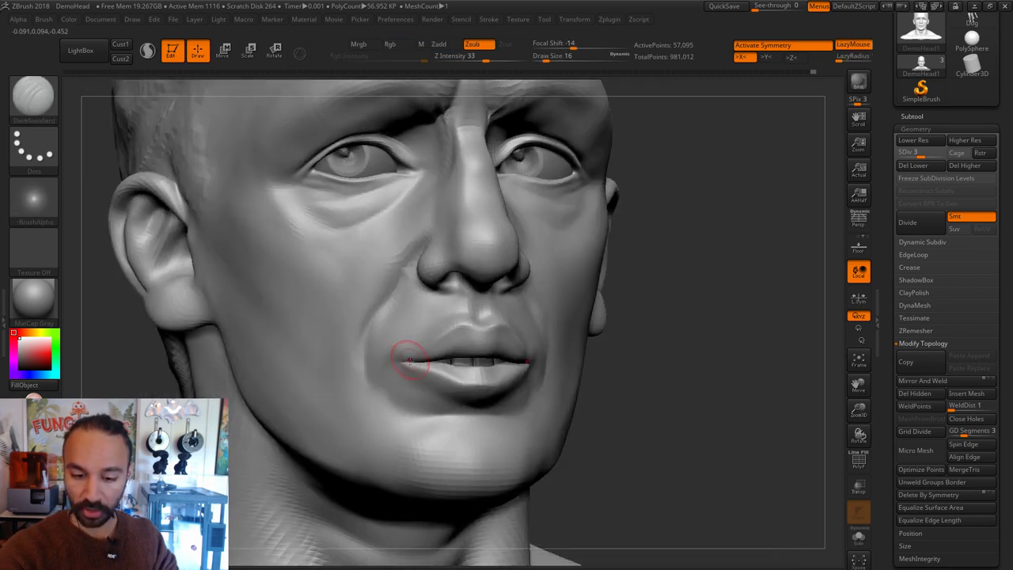
pyautogui.press('s')
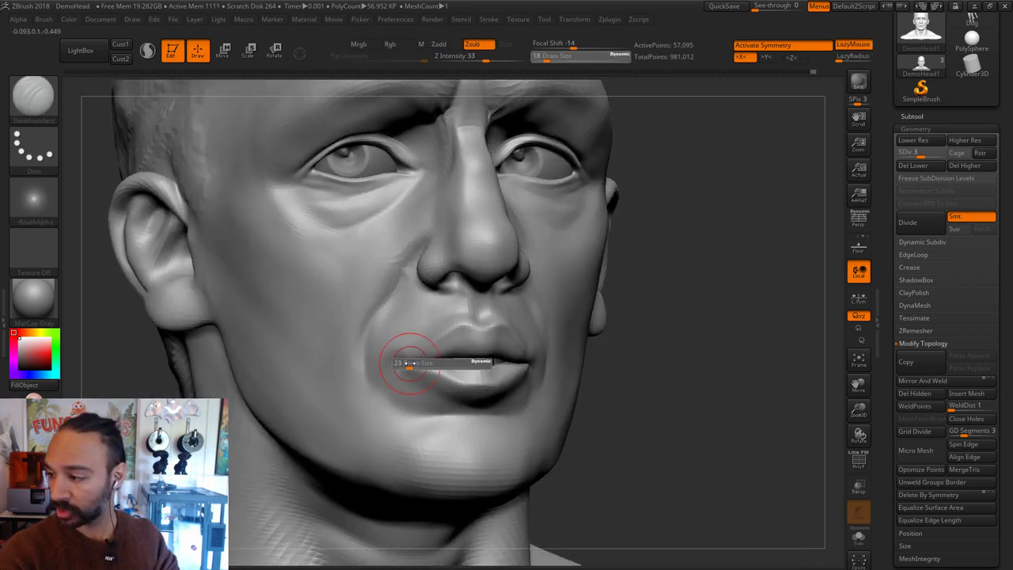
pyautogui.click(409, 365)
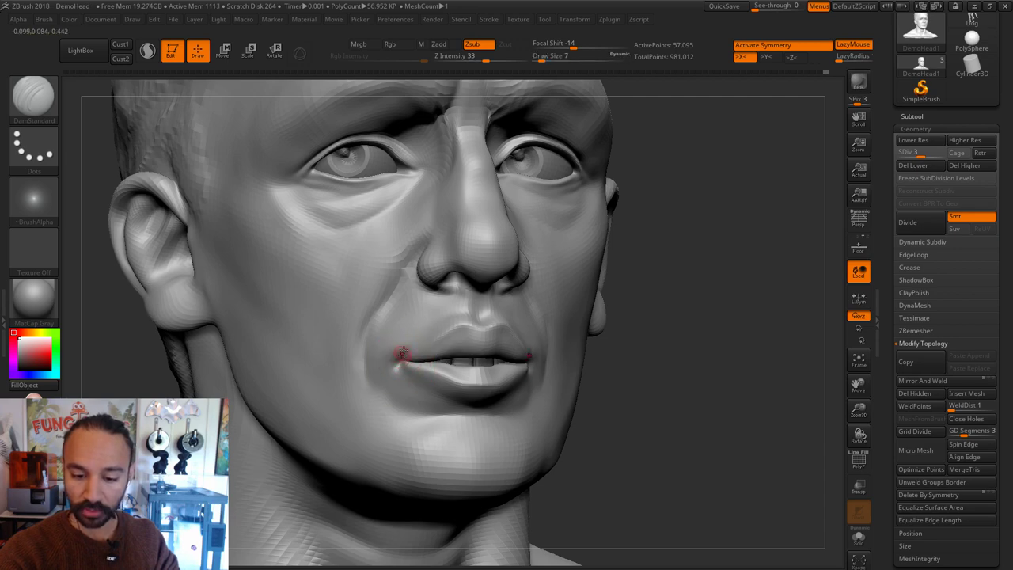
pyautogui.keyDown('shift'); pyautogui.moveTo(403, 353); pyautogui.dragTo(397, 367); pyautogui.keyUp('shift')
# Step: Refine the line of the lips with DamStandard at draw size 22 and smooth it at draw size 13
pyautogui.keyDown('shift'); pyautogui.moveTo(640, 343); pyautogui.dragTo(595, 347); pyautogui.keyUp('shift')
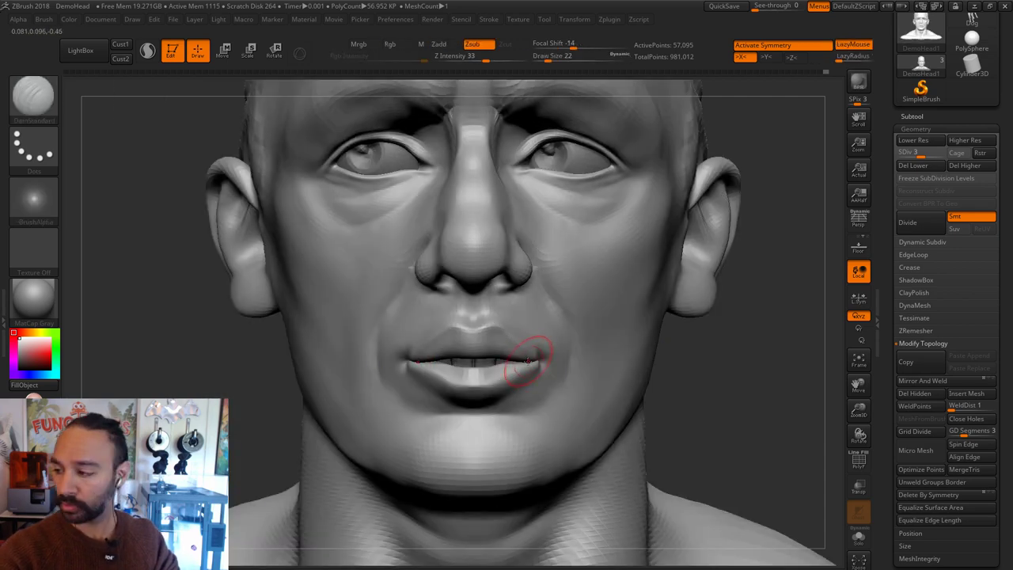
pyautogui.press('s')
pyautogui.click(464, 384)
pyautogui.keyDown('shift'); pyautogui.moveTo(698, 326); pyautogui.dragTo(725, 314); pyautogui.keyUp('shift')
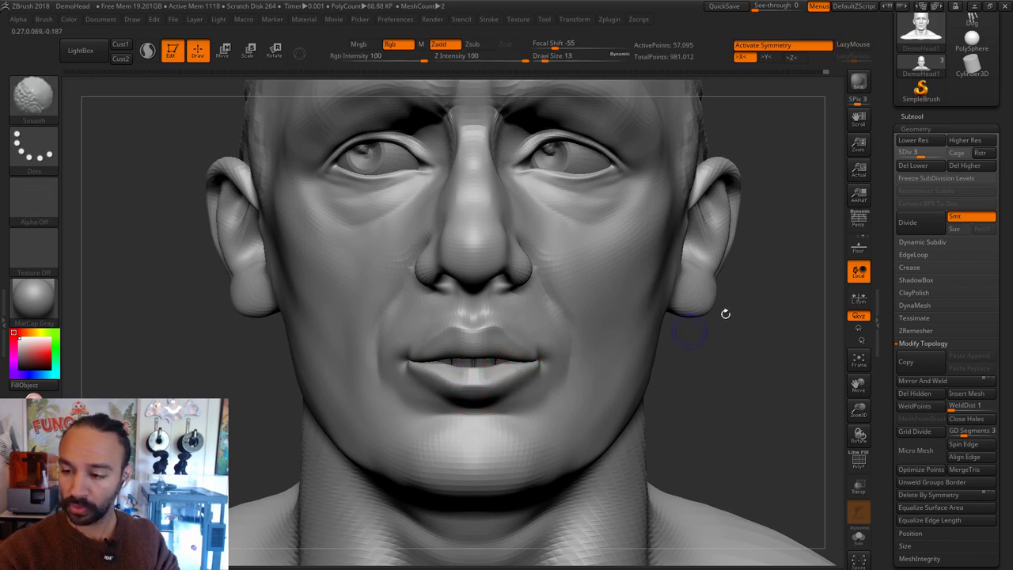
# Step: Isolate the eyes subtool, hide its teeth with a lasso selection, and show the other subtools again
pyautogui.click(913, 117)
pyautogui.click(950, 158)
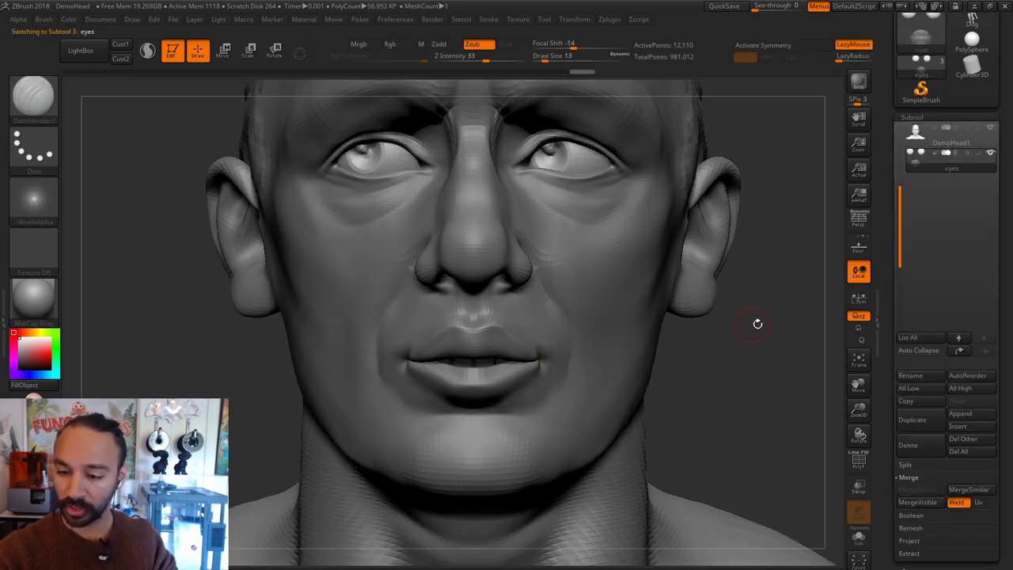
pyautogui.click(861, 538)
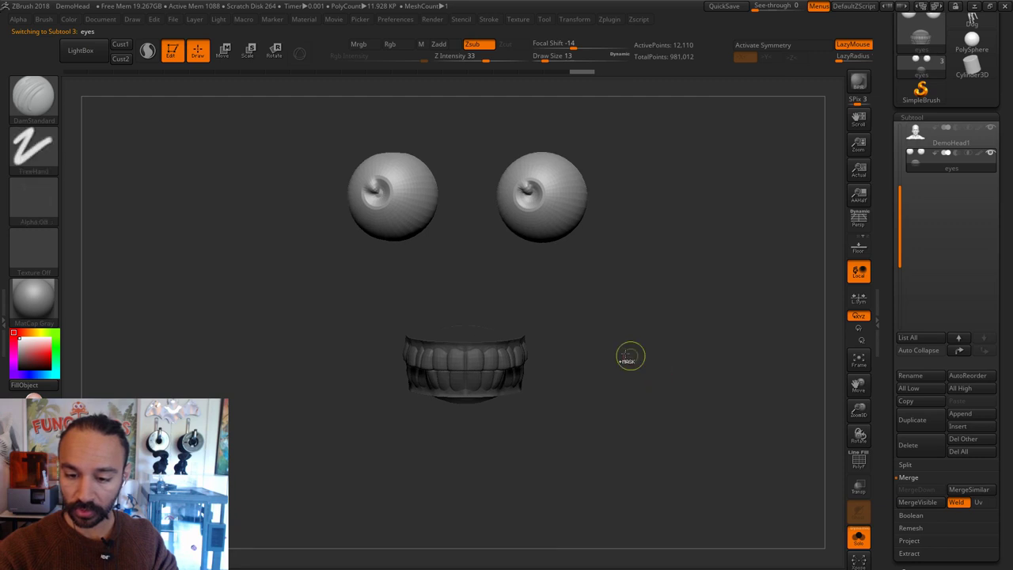
pyautogui.moveTo(622, 283)
pyautogui.keyDown('ctrl'); pyautogui.keyDown('shift'); pyautogui.mouseDown()
pyautogui.moveTo(464, 282)
pyautogui.moveTo(622, 285)
pyautogui.mouseUp(); pyautogui.keyUp('shift'); pyautogui.keyUp('ctrl')
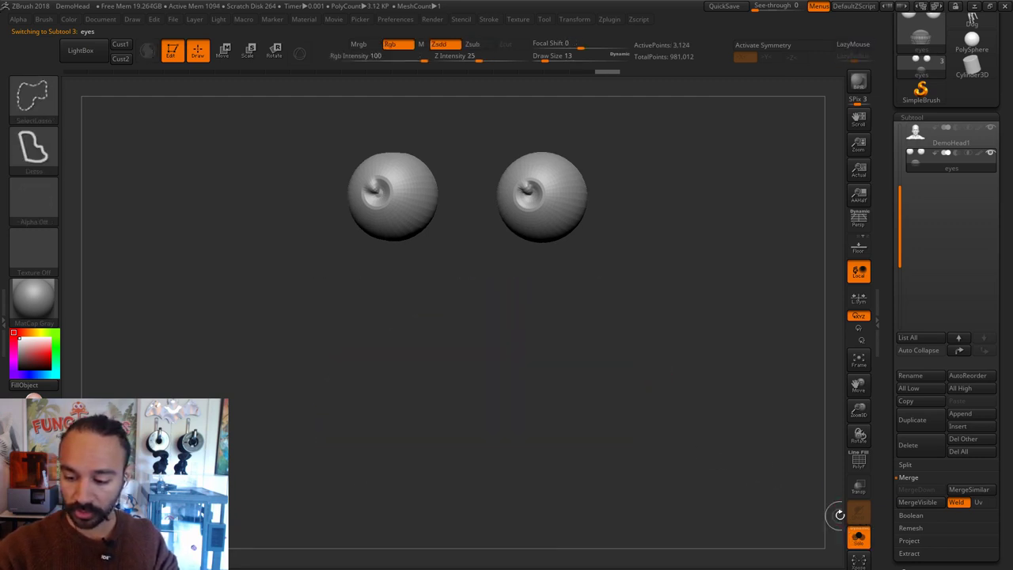
pyautogui.keyDown('ctrl'); pyautogui.keyDown('shift'); pyautogui.click(751, 428); pyautogui.keyUp('shift'); pyautogui.keyUp('ctrl')
pyautogui.moveTo(639, 320)
pyautogui.keyDown('ctrl'); pyautogui.keyDown('shift'); pyautogui.mouseDown()
pyautogui.moveTo(349, 355)
pyautogui.moveTo(625, 380)
pyautogui.mouseUp(); pyautogui.keyUp('shift'); pyautogui.keyUp('ctrl')
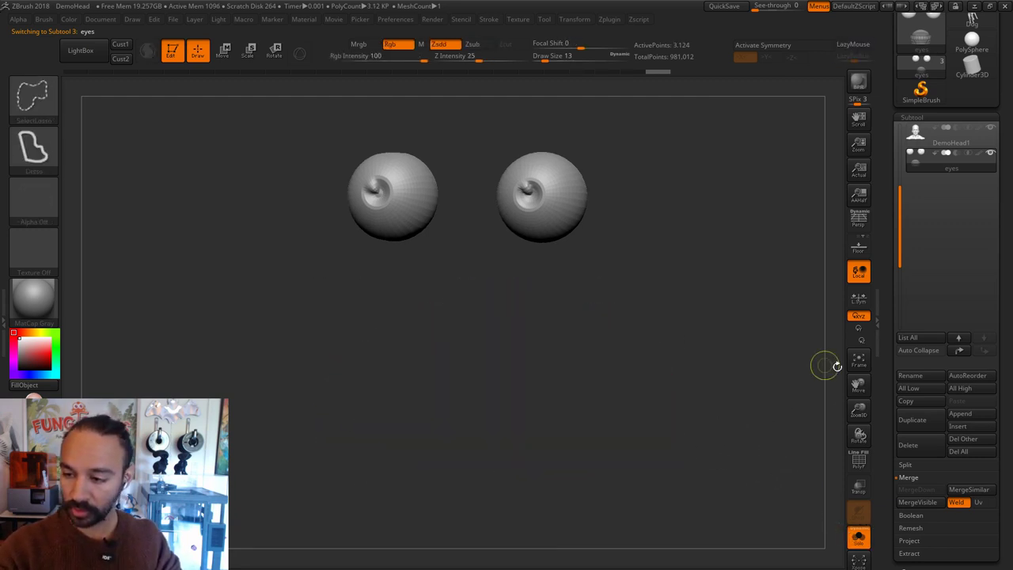
pyautogui.click(858, 537)
# Step: Reselect the DemoHead1 subtool and set the DamStandard draw size to 23
pyautogui.keyDown('alt'); pyautogui.click(605, 327); pyautogui.keyUp('alt')
pyautogui.keyDown('alt'); pyautogui.moveTo(694, 349); pyautogui.dragTo(717, 379); pyautogui.keyUp('alt')
pyautogui.press('s')
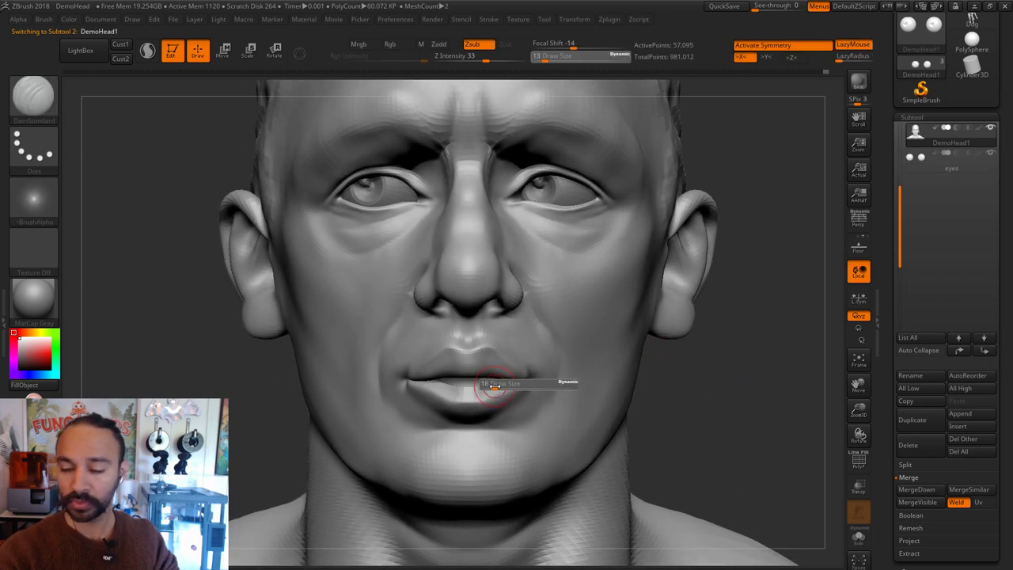
pyautogui.moveTo(484, 386); pyautogui.dragTo(496, 387)
pyautogui.moveTo(779, 269); pyautogui.dragTo(772, 309)
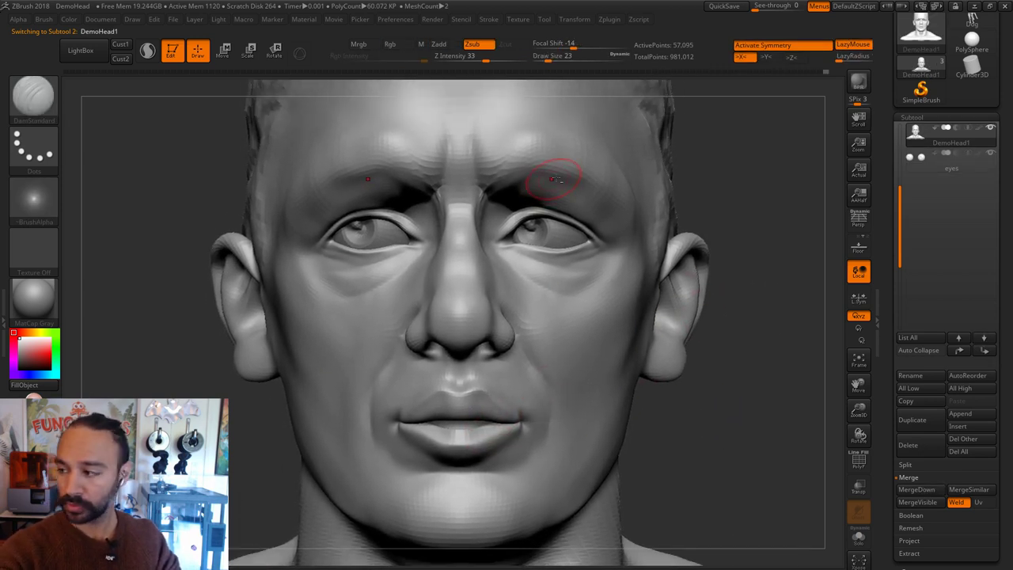
pyautogui.keyDown('alt'); pyautogui.moveTo(746, 199); pyautogui.dragTo(750, 239); pyautogui.keyUp('alt')
# Step: Turn off X symmetry and reshape the brows individually with the Move brush at draw size 54
pyautogui.press('b')
pyautogui.press('m')
pyautogui.press('v')
pyautogui.press('s')
pyautogui.moveTo(463, 207); pyautogui.dragTo(475, 208)
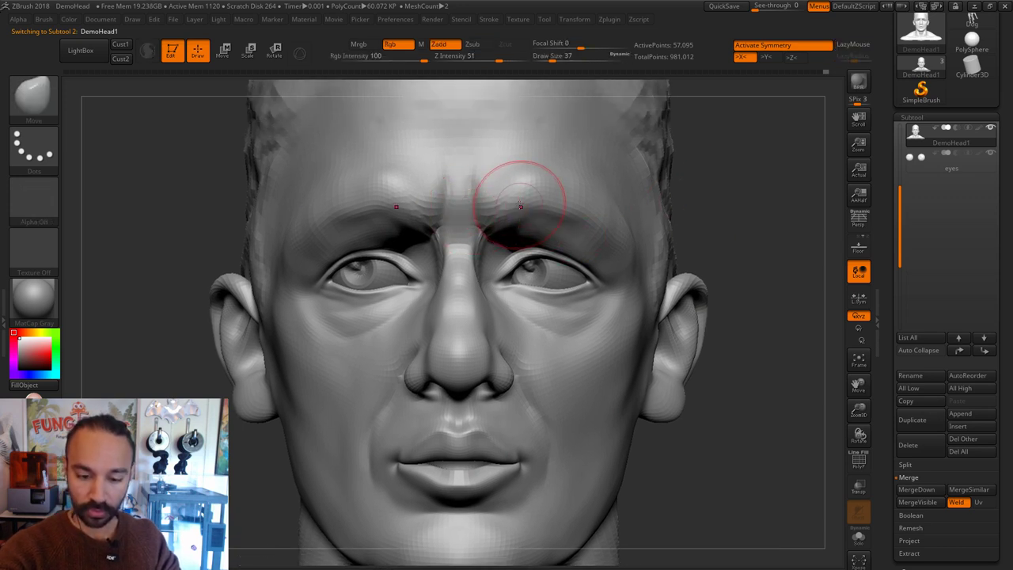
pyautogui.press('x')
pyautogui.press(']')
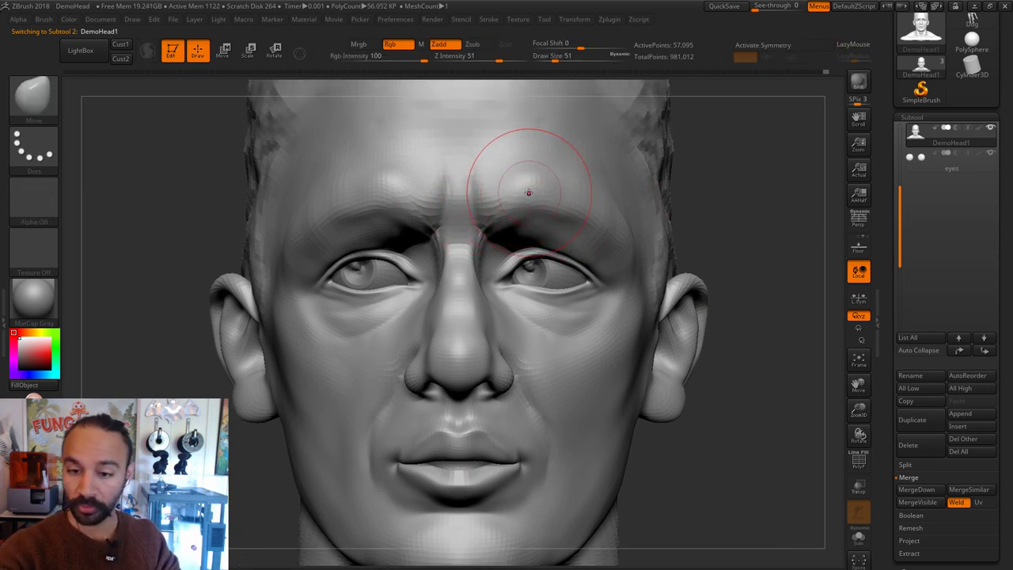
pyautogui.press('s')
pyautogui.moveTo(529, 197); pyautogui.dragTo(532, 197)
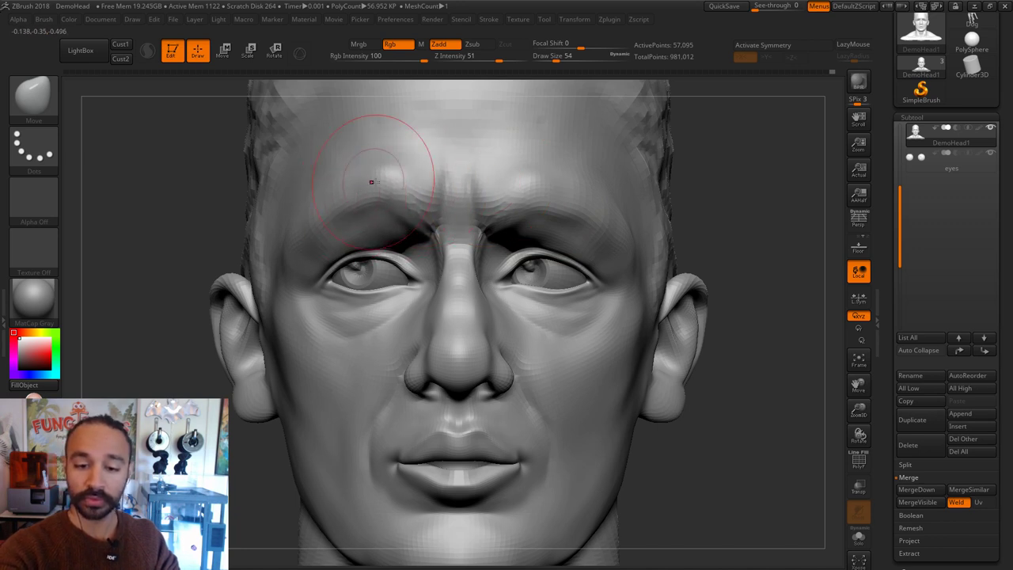
# Step: Adjust the upper lid of the viewer's-left eye with the Move brush at draw size 31
pyautogui.press('s')
pyautogui.moveTo(392, 234)
pyautogui.mouseDown()
pyautogui.moveTo(370, 255)
pyautogui.moveTo(394, 265)
pyautogui.mouseUp()
pyautogui.press('s')
pyautogui.press('s')
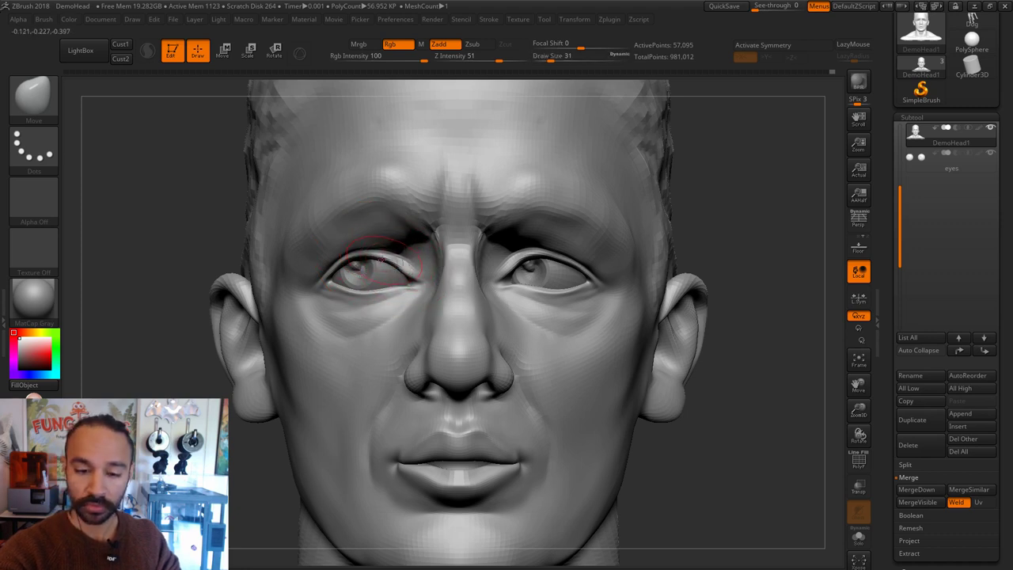
# Step: Set the Move brush's draw size to 37 and adjust the lids of the viewer's-right eye
pyautogui.press('s')
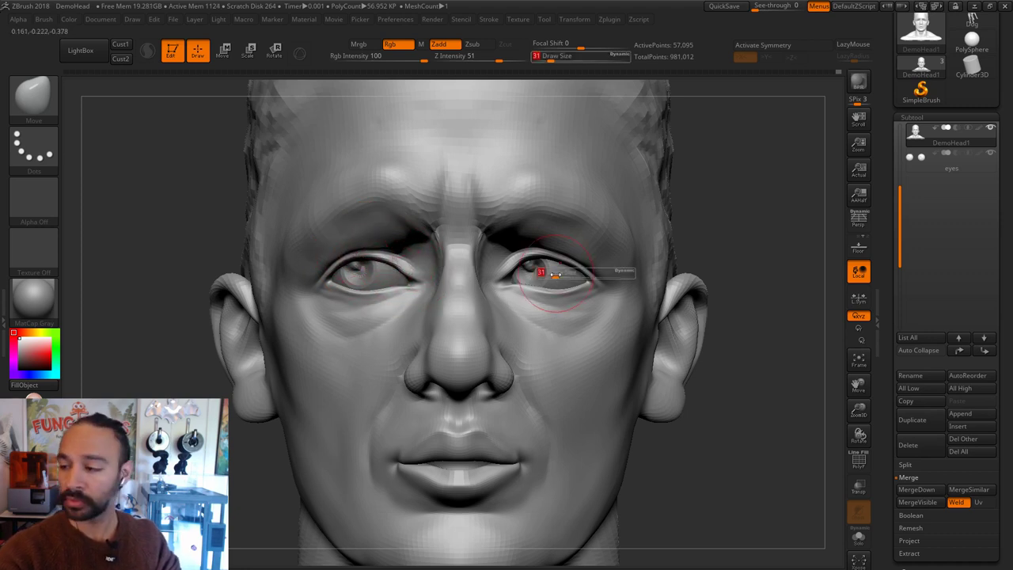
pyautogui.moveTo(544, 273); pyautogui.dragTo(553, 273)
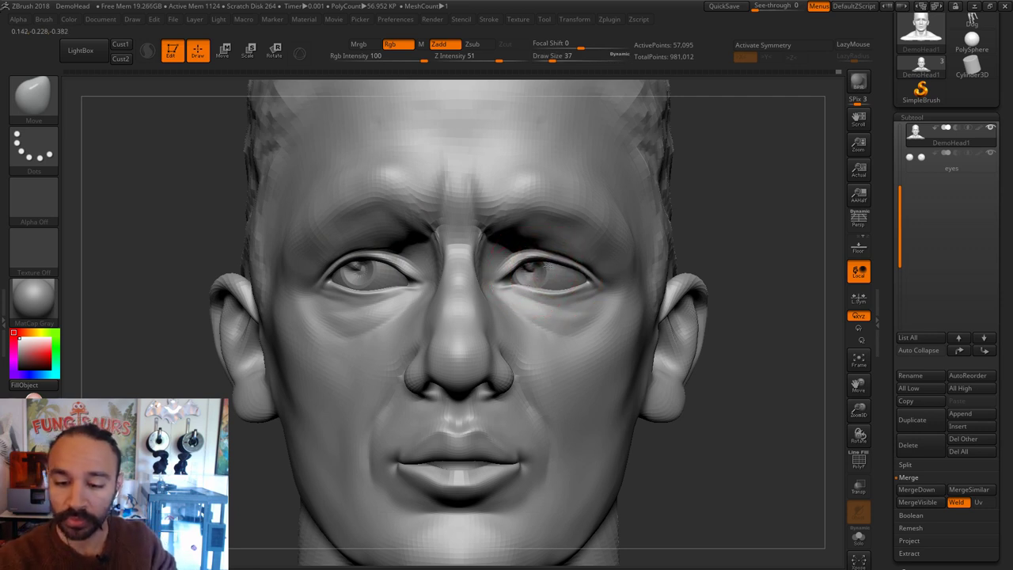
pyautogui.press('s')
pyautogui.moveTo(567, 298)
pyautogui.mouseDown()
pyautogui.moveTo(561, 310)
pyautogui.moveTo(580, 312)
pyautogui.mouseUp()
pyautogui.press('s')
# Step: Activate X symmetry and reshape the nostril wings with the Move brush at draw size 44
pyautogui.press('x')
pyautogui.press('s')
pyautogui.moveTo(493, 357)
pyautogui.mouseDown()
pyautogui.moveTo(509, 367)
pyautogui.moveTo(486, 355)
pyautogui.moveTo(501, 361)
pyautogui.mouseUp()
pyautogui.press('s')
pyautogui.press('s')
pyautogui.press('s')
pyautogui.press('s')
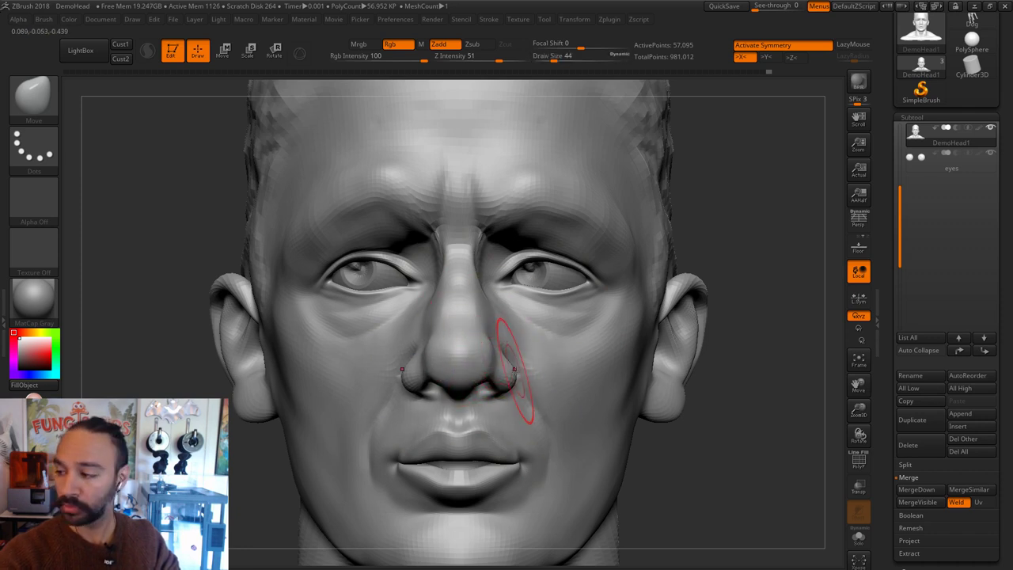
# Step: Enlarge the Move brush to draw size 124 and adjust the cheeks and sides of the jaw symmetrically
pyautogui.press('s')
pyautogui.moveTo(586, 345); pyautogui.dragTo(593, 345)
pyautogui.keyDown('alt'); pyautogui.moveTo(736, 349); pyautogui.dragTo(761, 263); pyautogui.keyUp('alt')
pyautogui.press('s')
pyautogui.moveTo(638, 335); pyautogui.dragTo(644, 335)
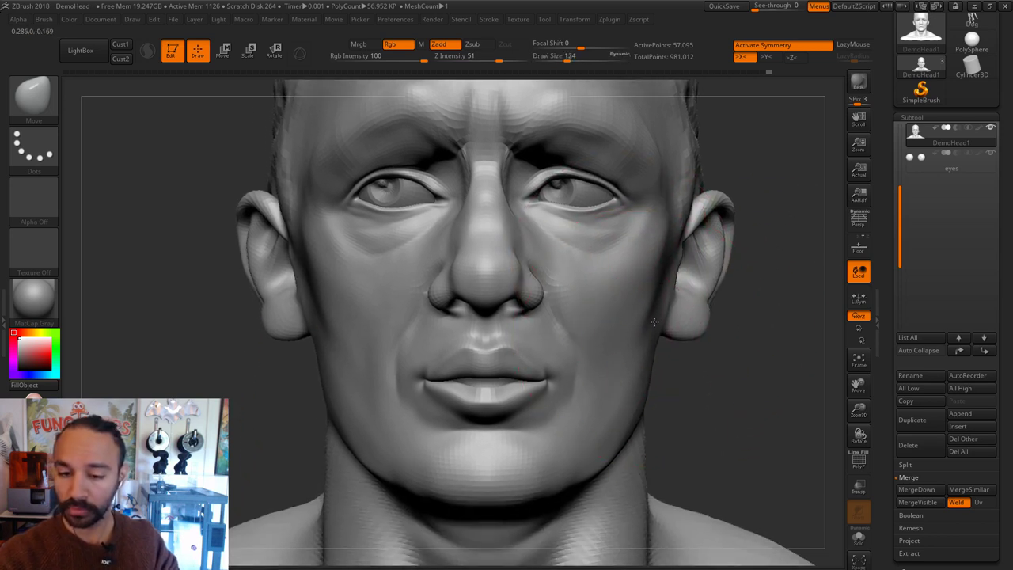
pyautogui.moveTo(707, 383)
pyautogui.mouseDown()
pyautogui.moveTo(607, 382)
pyautogui.moveTo(563, 367)
pyautogui.mouseUp()
pyautogui.press('s')
pyautogui.press('s')
pyautogui.press('s')
pyautogui.press('s')
# Step: Carve the line between the lips with the DamStandard brush at draw size 37
pyautogui.press('b')
pyautogui.press('d')
pyautogui.press('s')
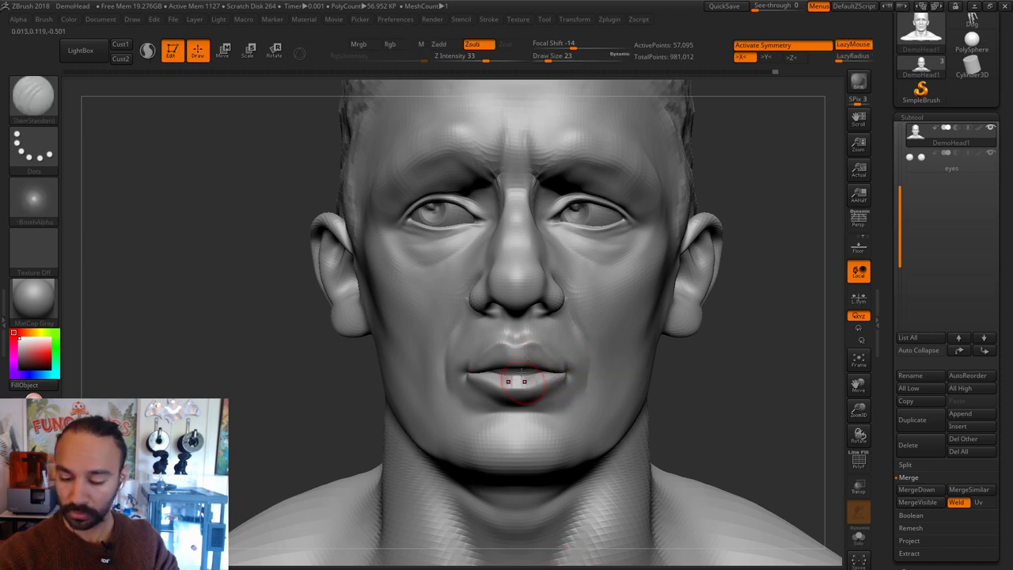
pyautogui.press(']')
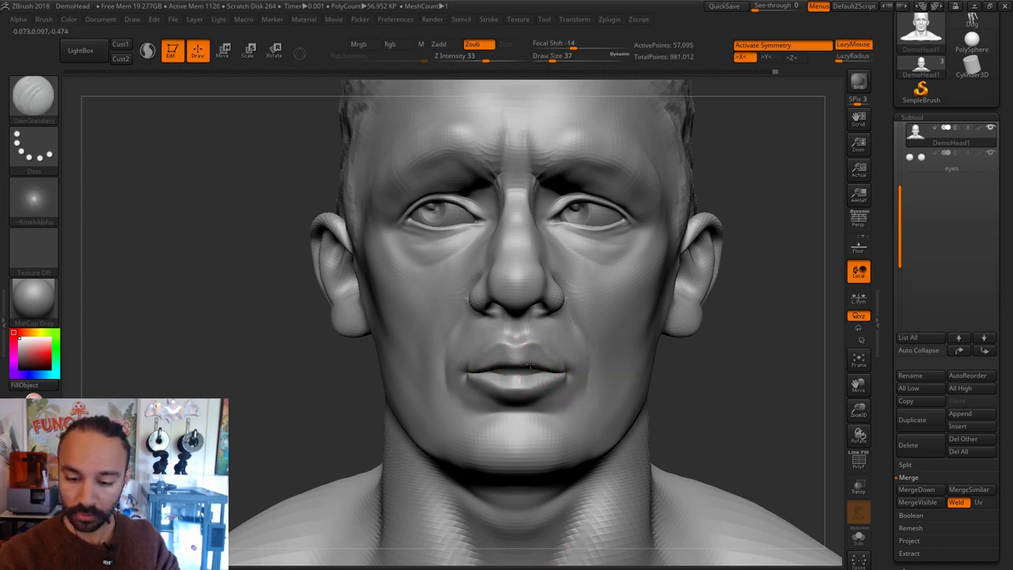
pyautogui.moveTo(530, 366); pyautogui.dragTo(469, 369)
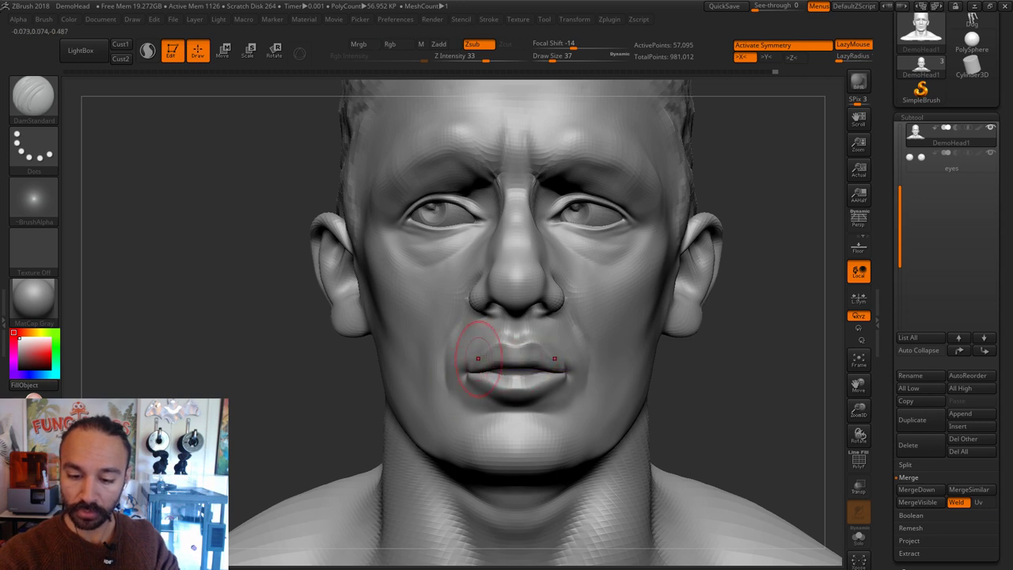
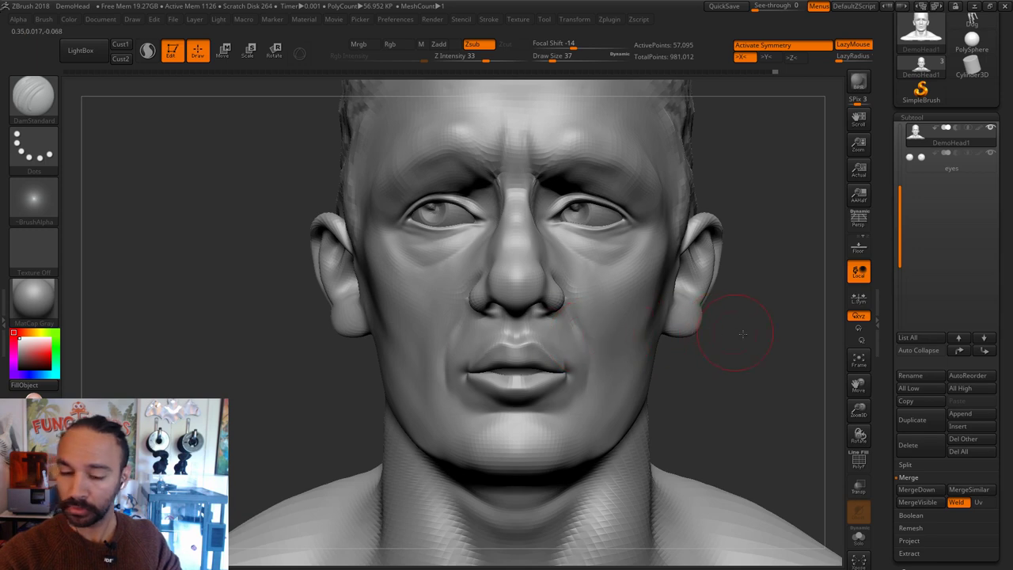
pyautogui.moveTo(742, 334); pyautogui.dragTo(463, 285)
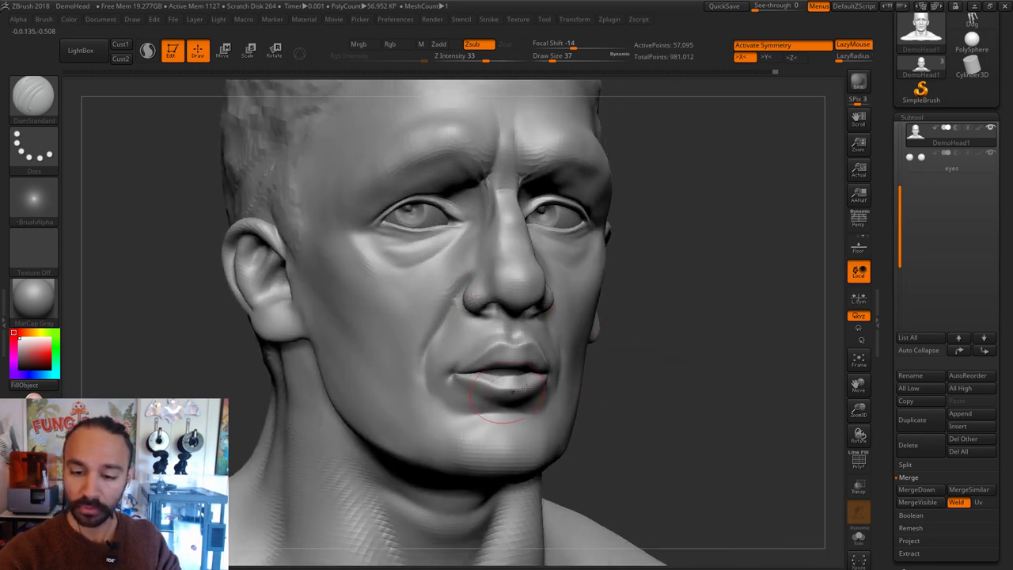
pyautogui.keyDown('shift'); pyautogui.moveTo(690, 348); pyautogui.dragTo(660, 344); pyautogui.keyUp('shift')
# Step: Undo the last change and carve the outer upper-eyelid creases with DamStandard at draw size 25
pyautogui.press('s')
pyautogui.moveTo(544, 240); pyautogui.dragTo(540, 240)
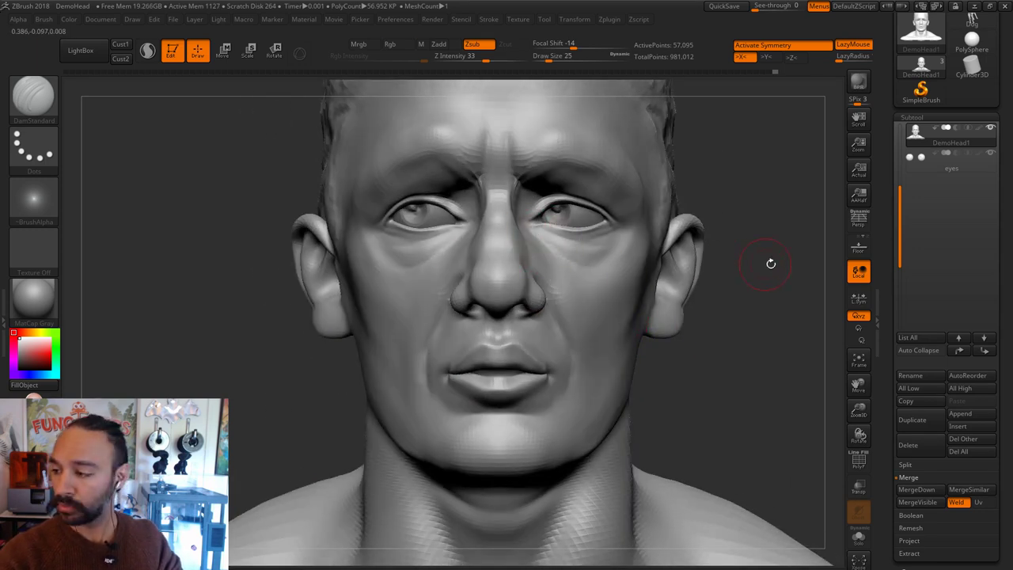
pyautogui.moveTo(771, 263); pyautogui.dragTo(653, 260)
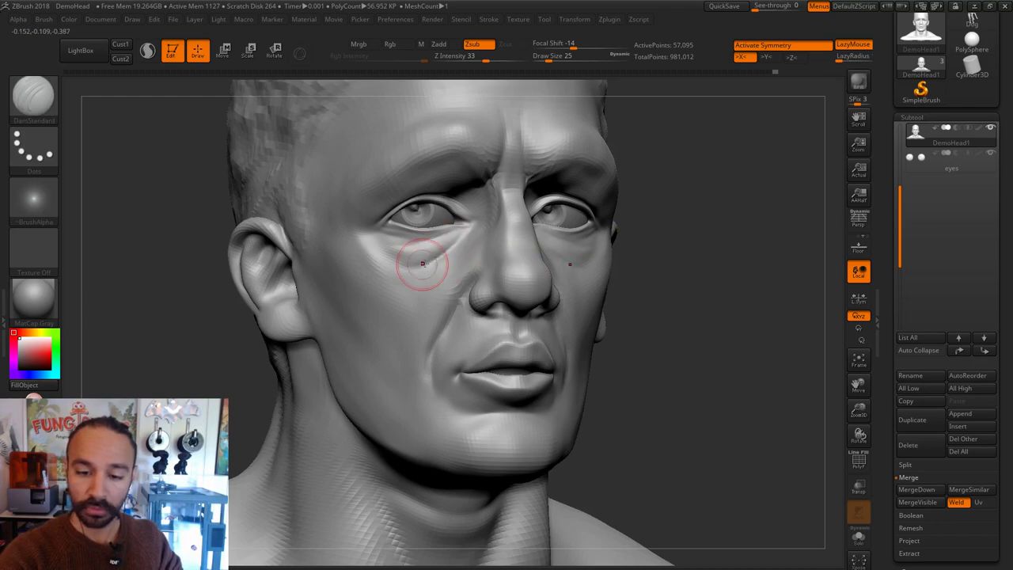
pyautogui.keyDown('shift'); pyautogui.moveTo(712, 253); pyautogui.dragTo(656, 249); pyautogui.keyUp('shift')
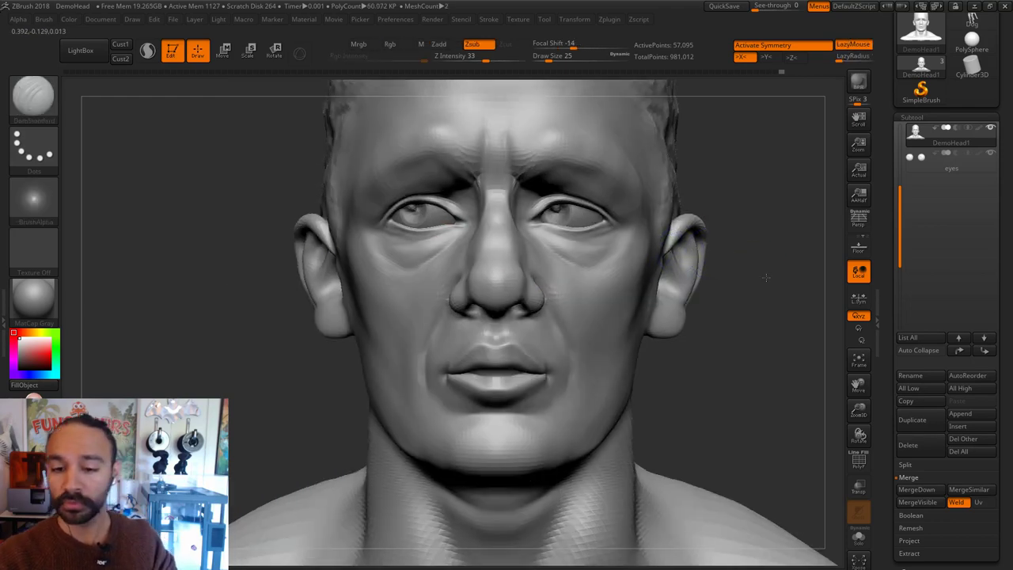
pyautogui.moveTo(764, 278)
pyautogui.mouseDown()
pyautogui.moveTo(696, 279)
pyautogui.moveTo(793, 282)
pyautogui.moveTo(787, 307)
pyautogui.moveTo(760, 278)
pyautogui.mouseUp()
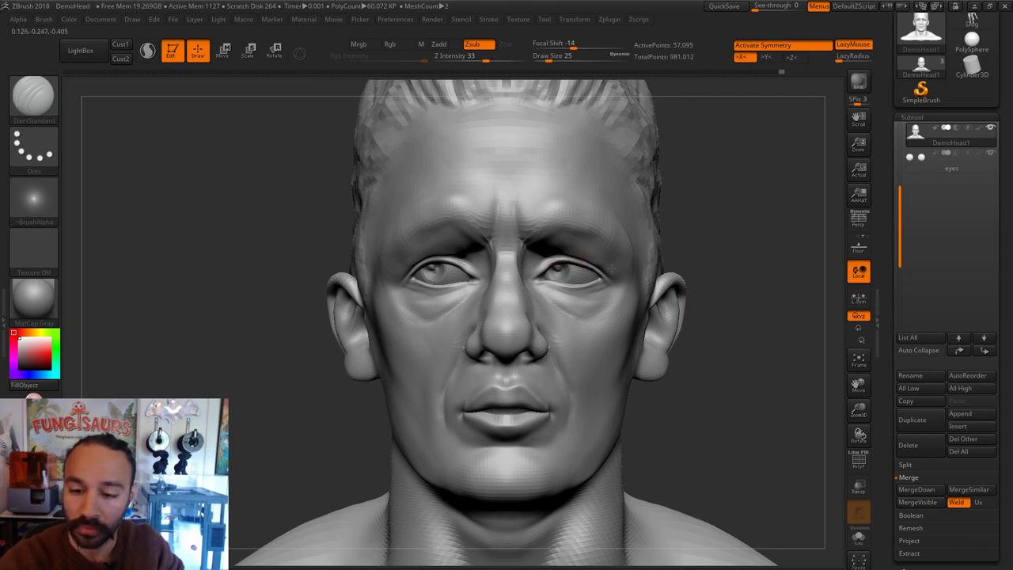
pyautogui.hotkey('ctrl', 'z')
pyautogui.moveTo(584, 257); pyautogui.dragTo(598, 264)
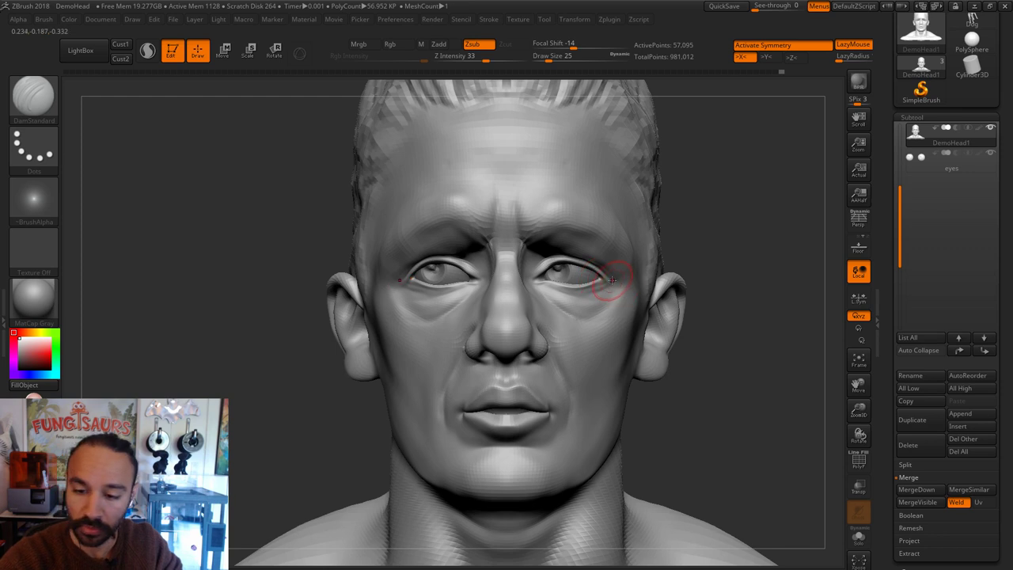
# Step: Nudge the outer eye corners into shape with the Move brush at draw size 20
pyautogui.press('b')
pyautogui.press('m')
pyautogui.press('v')
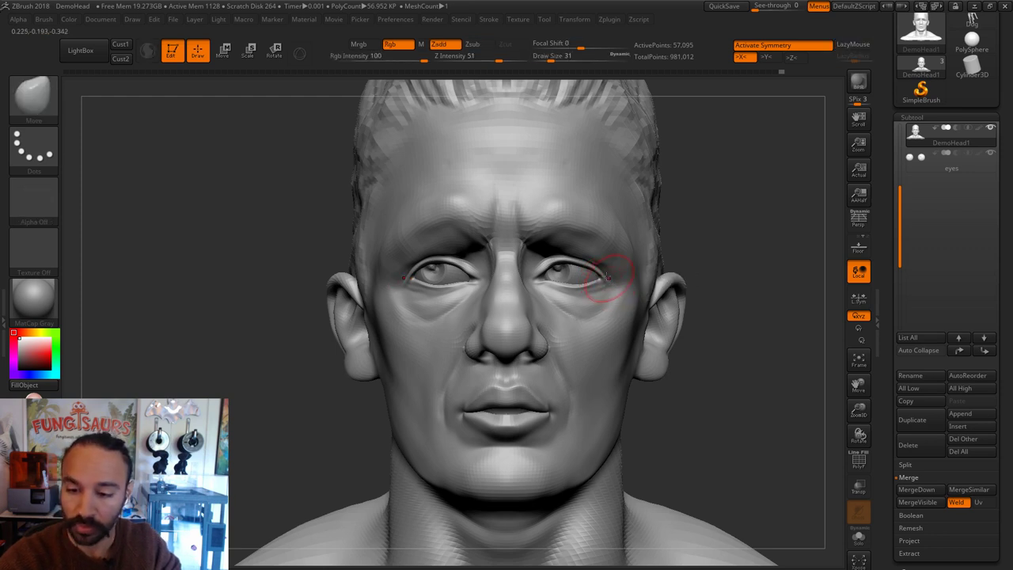
pyautogui.press('s')
pyautogui.moveTo(599, 278); pyautogui.dragTo(595, 280)
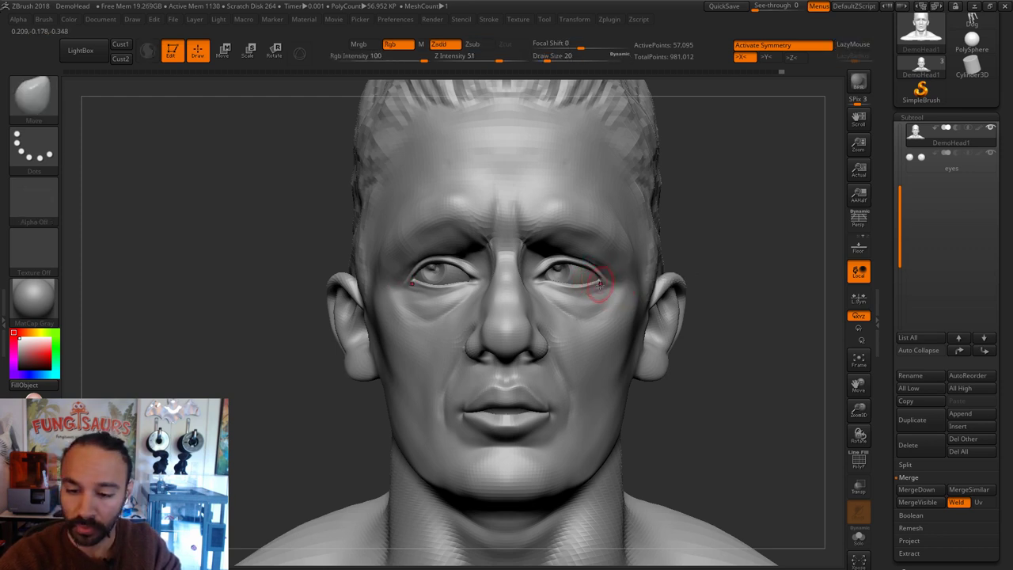
# Step: Thicken the eyelids with the Inflate brush at Z intensity 10 and draw size 20
pyautogui.press('b')
pyautogui.press('i')
pyautogui.press('n')
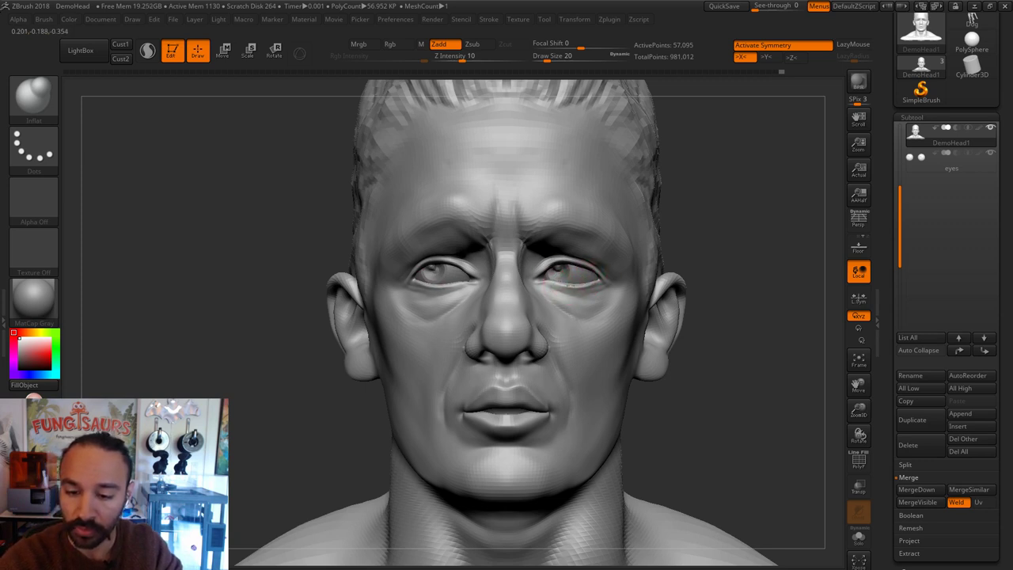
pyautogui.press('s')
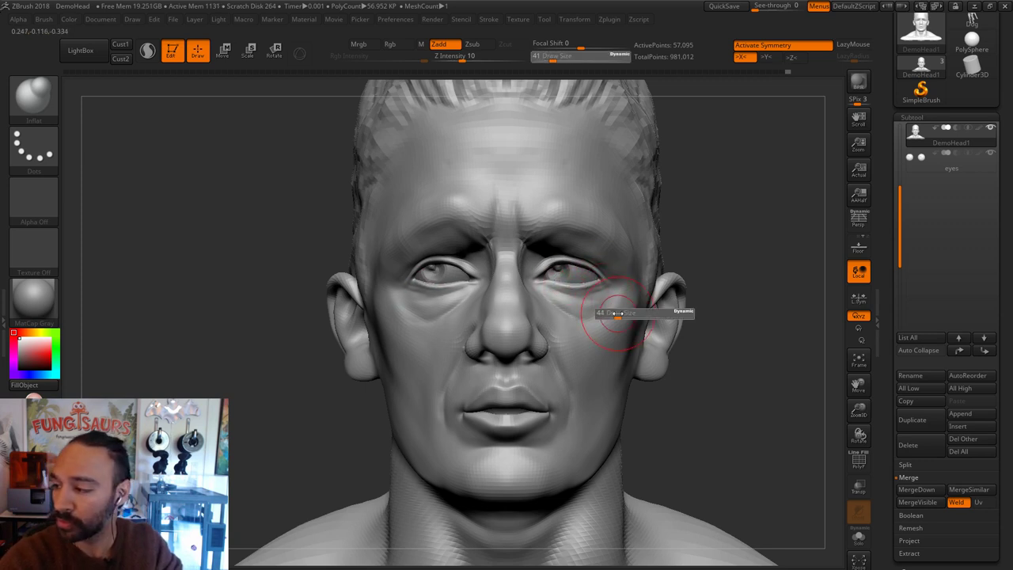
pyautogui.moveTo(620, 313); pyautogui.dragTo(639, 293)
# Step: Refine the area beside the outer eye corners with DamStandard at draw size 41
pyautogui.press('b')
pyautogui.press('d')
pyautogui.press('s')
pyautogui.press('s')
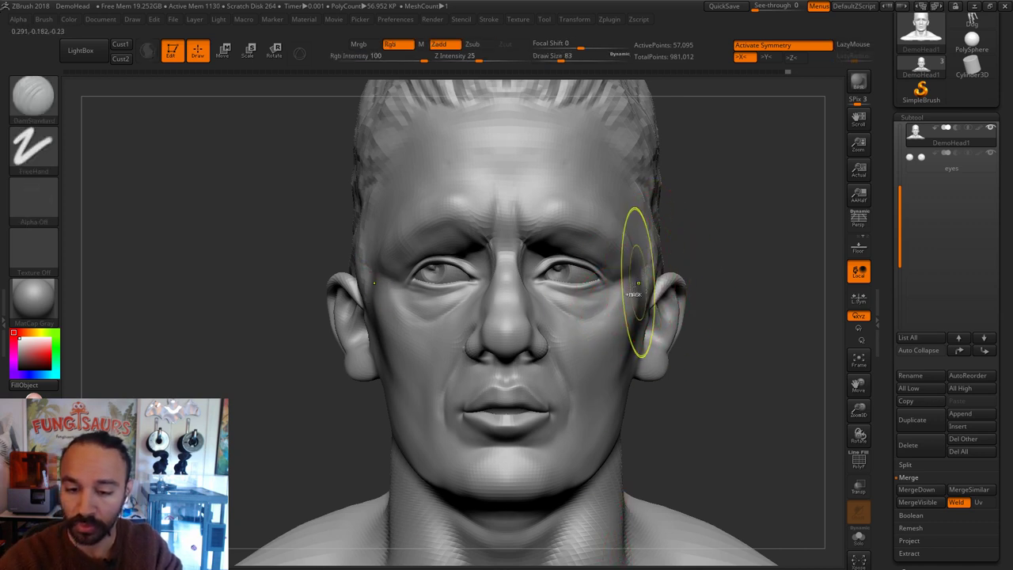
pyautogui.press('s')
pyautogui.click(623, 291)
pyautogui.press('s')
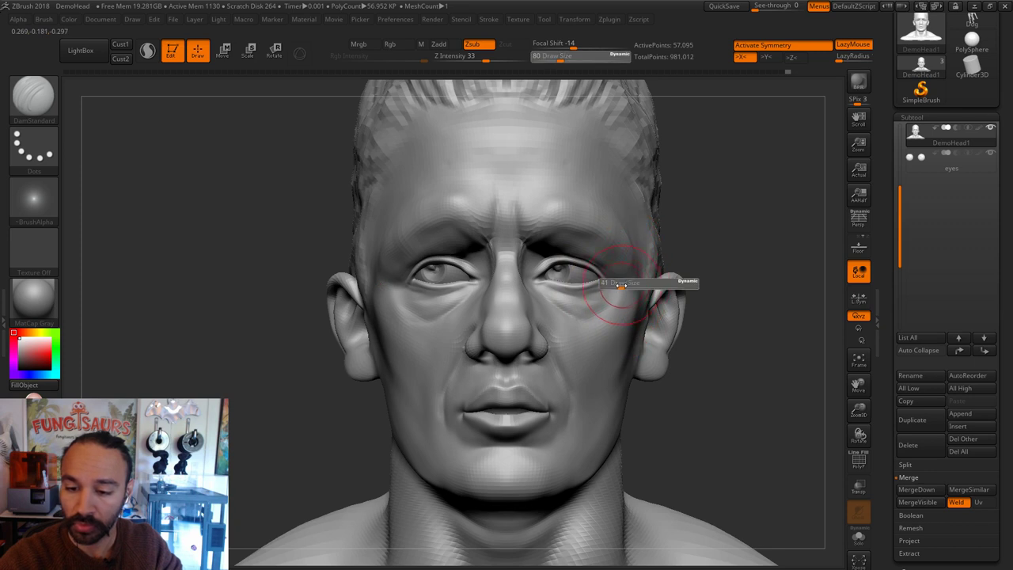
pyautogui.moveTo(633, 285); pyautogui.dragTo(631, 282)
# Step: Reshape the cheekbones and outer brow area with the Move brush at draw size 59
pyautogui.press('b')
pyautogui.press('m')
pyautogui.press('v')
pyautogui.press('s')
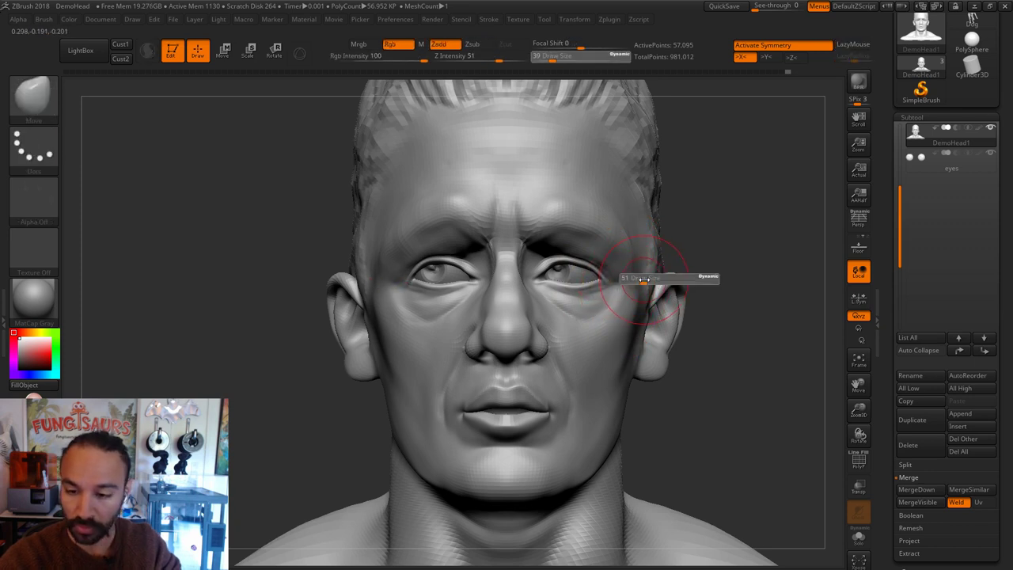
pyautogui.press('s')
pyautogui.moveTo(630, 286)
pyautogui.mouseDown()
pyautogui.moveTo(630, 277)
pyautogui.moveTo(631, 292)
pyautogui.mouseUp()
pyautogui.press('s')
pyautogui.press('s')
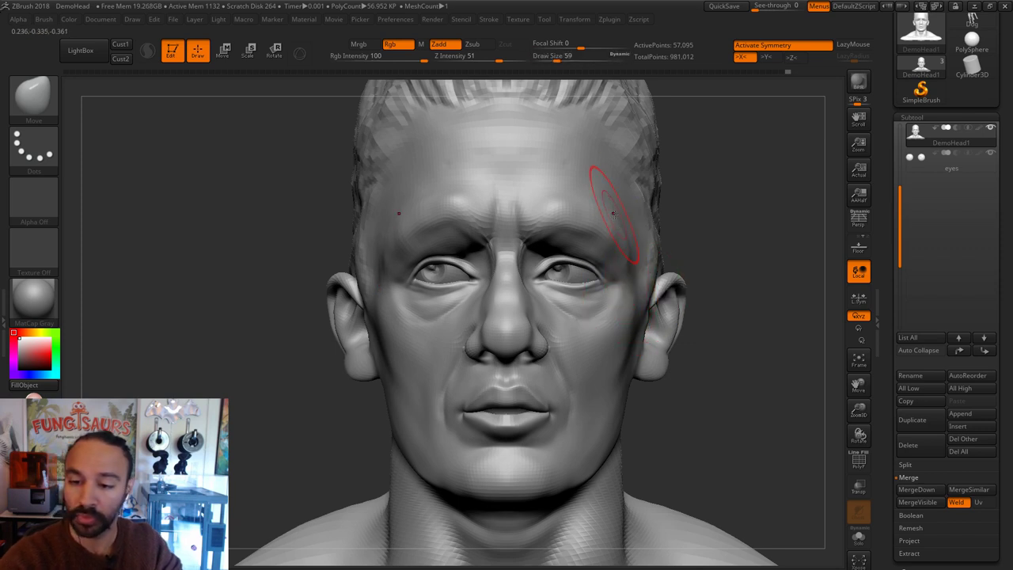
# Step: Adjust the temples and sides of the forehead with the Move brush at draw size 83
pyautogui.keyDown('ctrl'); pyautogui.moveTo(722, 238); pyautogui.dragTo(715, 225, button='right'); pyautogui.keyUp('ctrl')
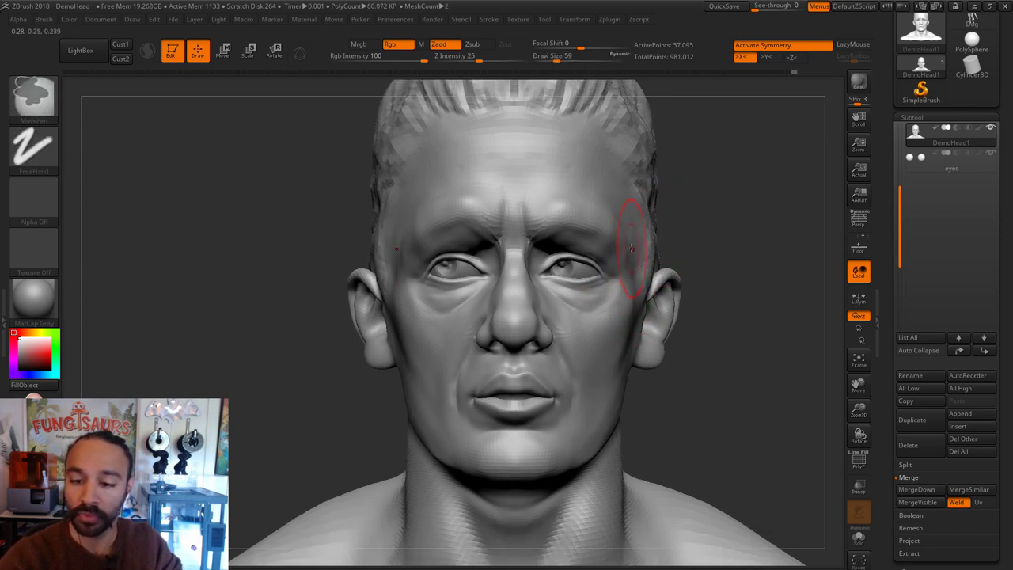
pyautogui.press('s')
pyautogui.moveTo(637, 223); pyautogui.dragTo(643, 223)
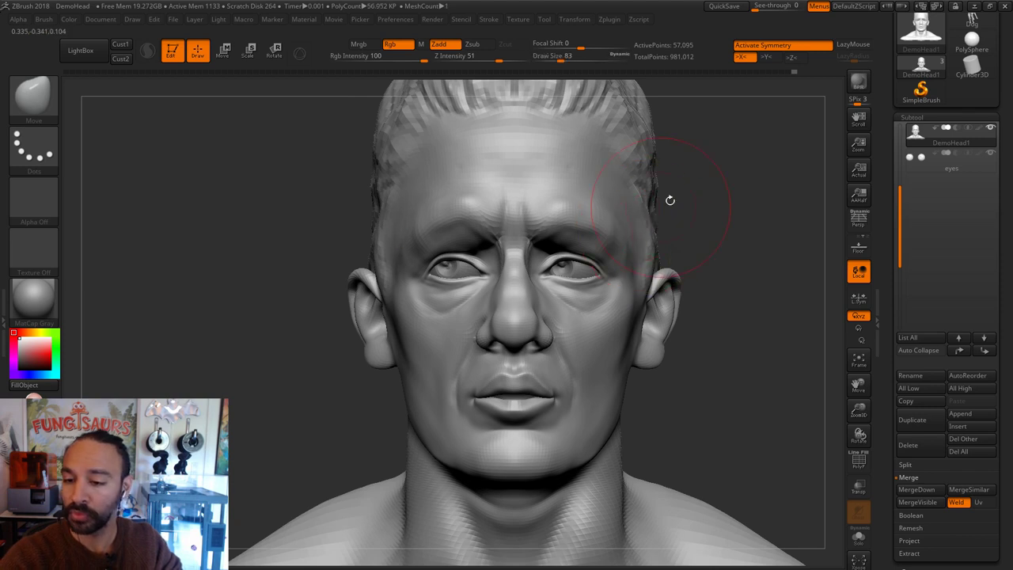
pyautogui.keyDown('alt'); pyautogui.moveTo(670, 200); pyautogui.dragTo(661, 247, button='right'); pyautogui.keyUp('alt')
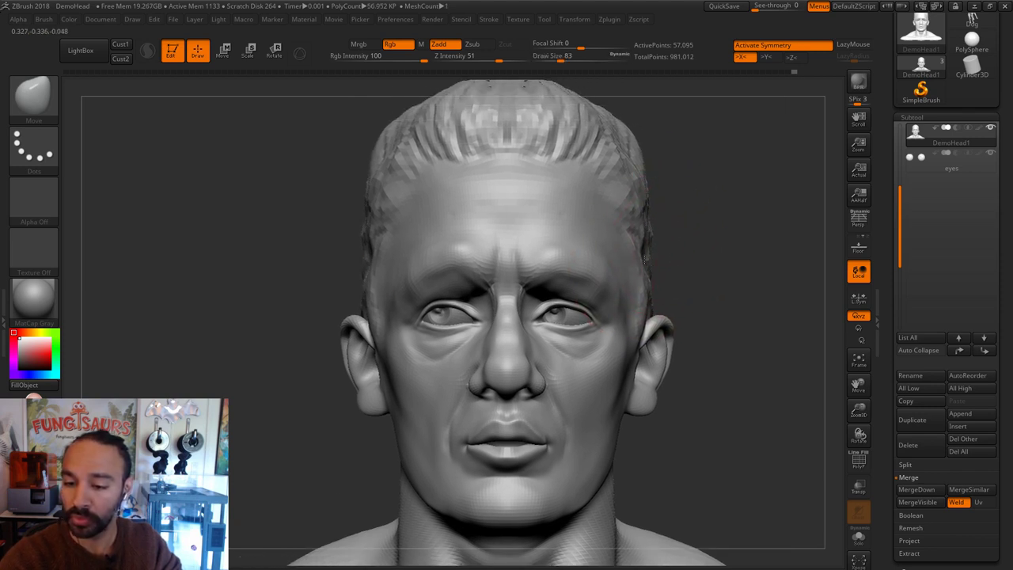
# Step: Reshape the side hairline and the back of the skull with the Move brush at draw sizes 87 and 120
pyautogui.press('s')
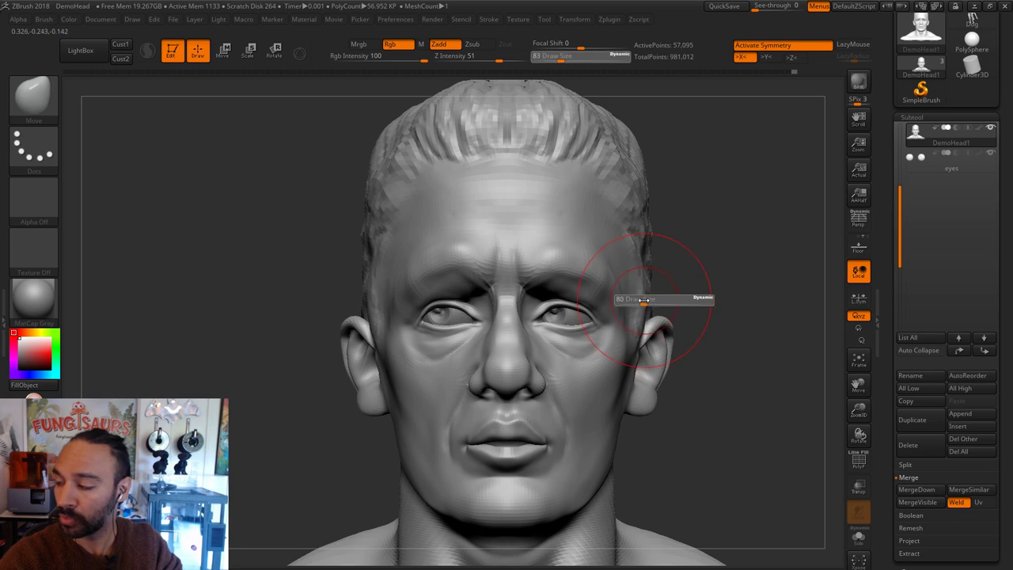
pyautogui.moveTo(643, 299); pyautogui.dragTo(648, 289)
pyautogui.moveTo(635, 249); pyautogui.dragTo(736, 239, button='right')
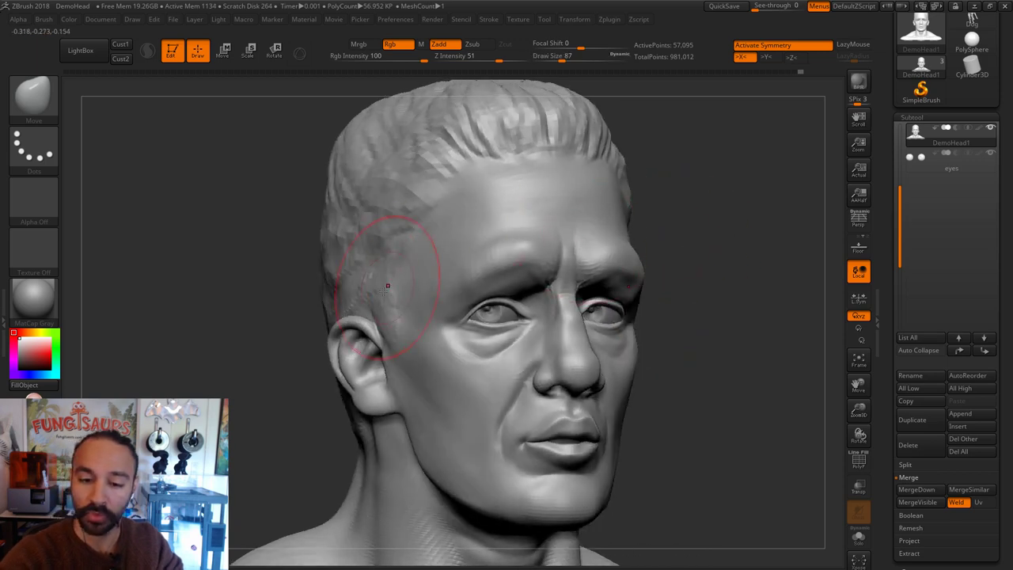
pyautogui.moveTo(301, 176); pyautogui.dragTo(367, 162, button='right')
pyautogui.press('s')
pyautogui.moveTo(267, 212); pyautogui.dragTo(272, 212)
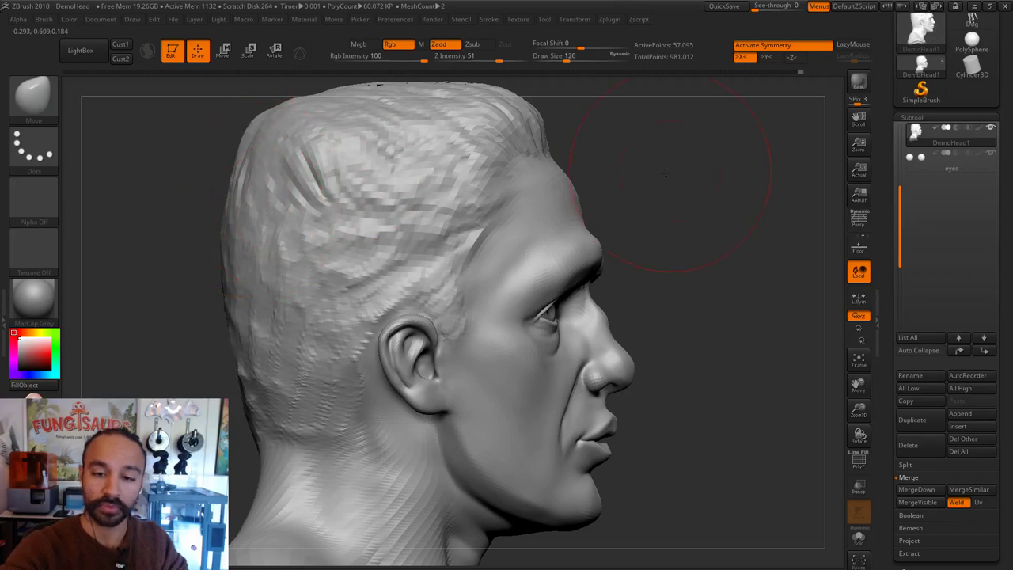
pyautogui.moveTo(665, 172)
pyautogui.keyDown('shift'); pyautogui.mouseDown(button='right')
pyautogui.moveTo(651, 222)
pyautogui.moveTo(779, 196)
pyautogui.mouseUp(button='right'); pyautogui.keyUp('shift')
pyautogui.keyDown('ctrl'); pyautogui.moveTo(654, 237); pyautogui.dragTo(680, 236, button='right'); pyautogui.keyUp('ctrl')
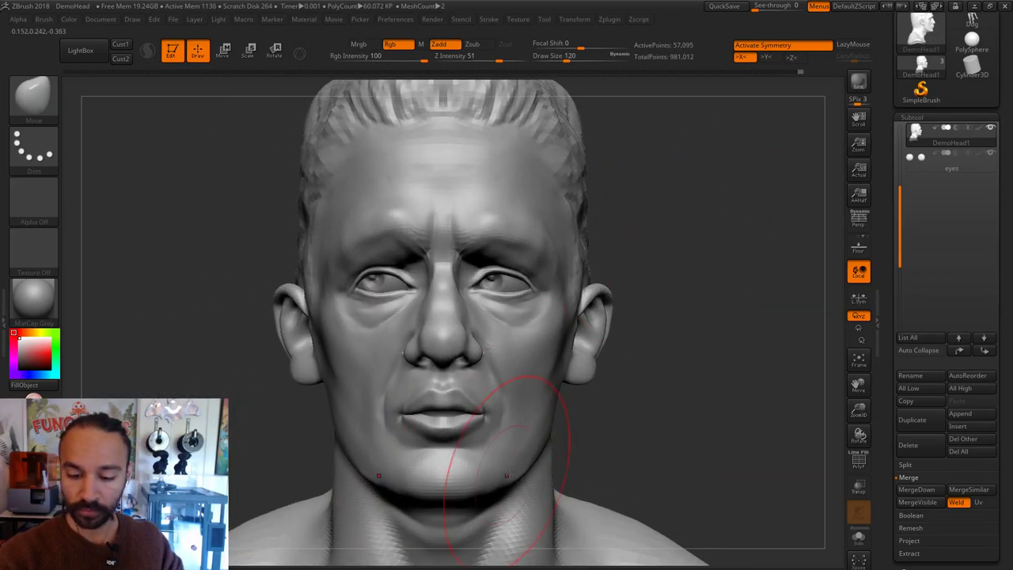
# Step: Adjust the jaw and the upper lip with the Move brush, reducing the draw size to 29 and 23
pyautogui.press('s')
pyautogui.moveTo(516, 467); pyautogui.dragTo(507, 456)
pyautogui.press('s')
pyautogui.moveTo(465, 398)
pyautogui.mouseDown()
pyautogui.moveTo(457, 386)
pyautogui.moveTo(459, 409)
pyautogui.mouseUp()
pyautogui.press('s')
pyautogui.press('s')
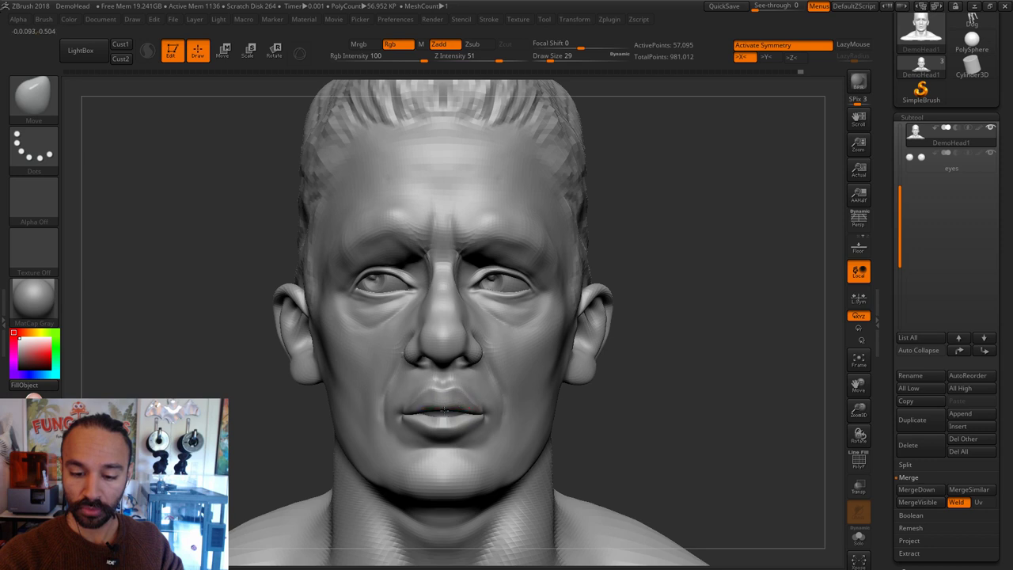
pyautogui.press('s')
pyautogui.moveTo(457, 407); pyautogui.dragTo(445, 409)
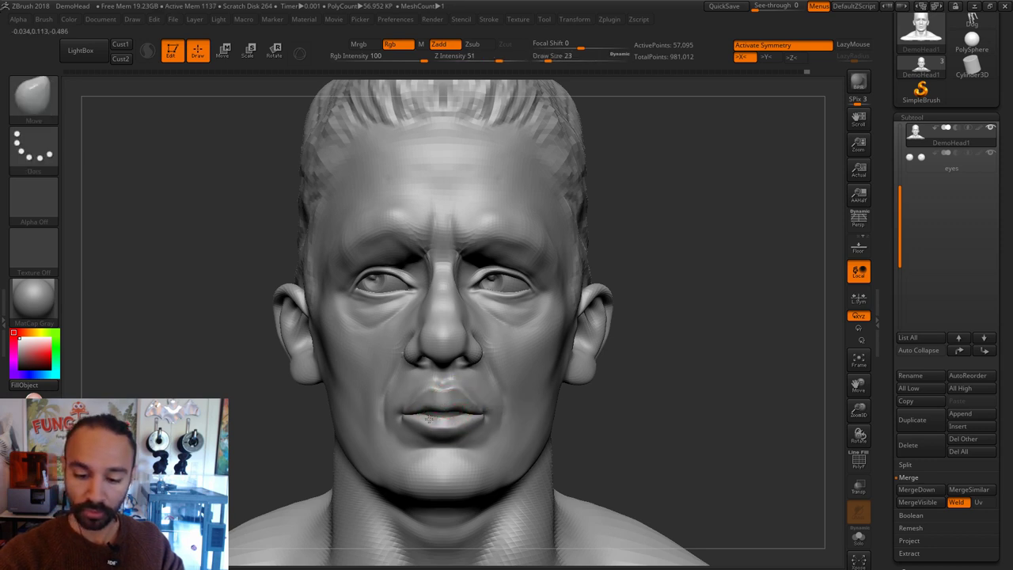
# Step: Plump the lips with the Inflate brush at draw size 56 and Z intensity 10
pyautogui.press('s')
pyautogui.moveTo(430, 445); pyautogui.dragTo(443, 448)
pyautogui.press('b')
pyautogui.press('i')
pyautogui.press('n')
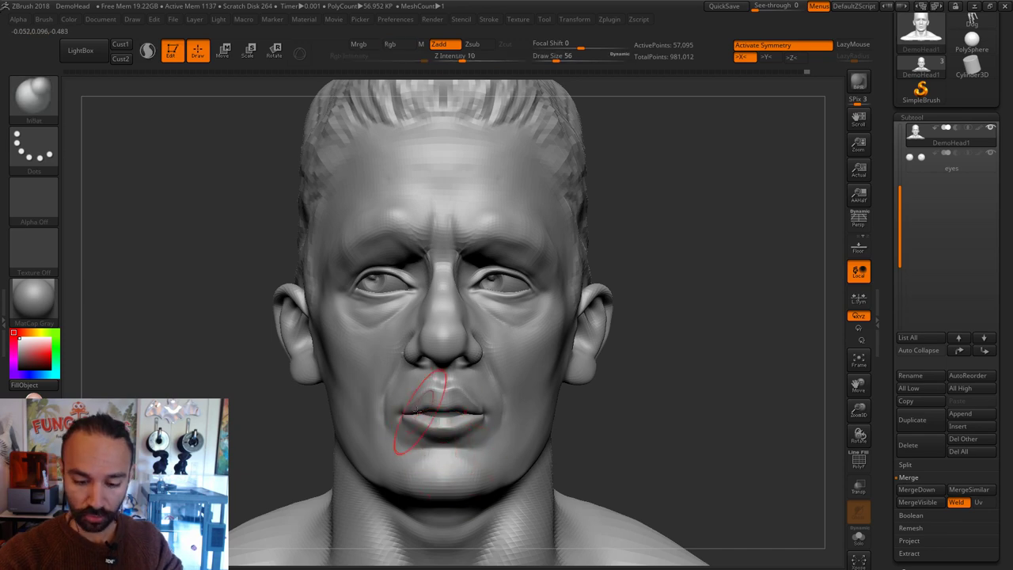
pyautogui.moveTo(625, 415); pyautogui.dragTo(655, 407)
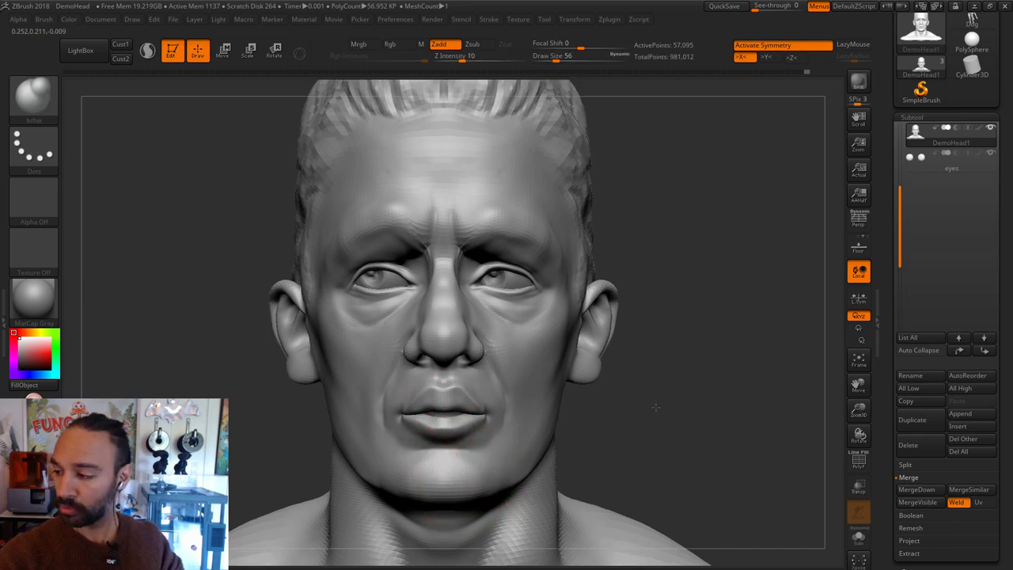
pyautogui.moveTo(646, 343); pyautogui.dragTo(554, 369)
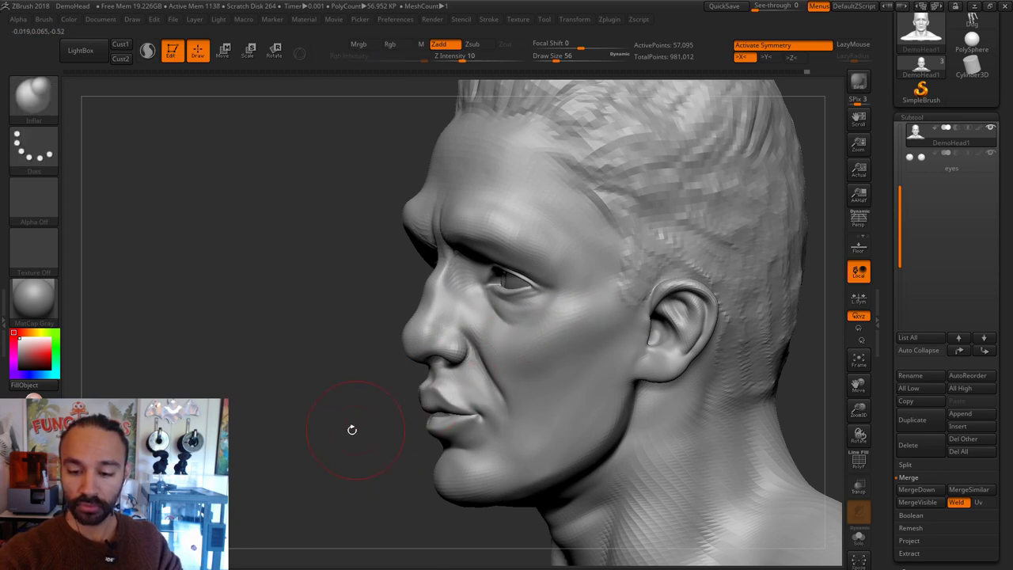
# Step: Smooth the cheek in side view with the Smooth brush at draw size 77
pyautogui.moveTo(352, 429)
pyautogui.mouseDown()
pyautogui.moveTo(564, 286)
pyautogui.moveTo(576, 304)
pyautogui.mouseUp()
pyautogui.press('s')
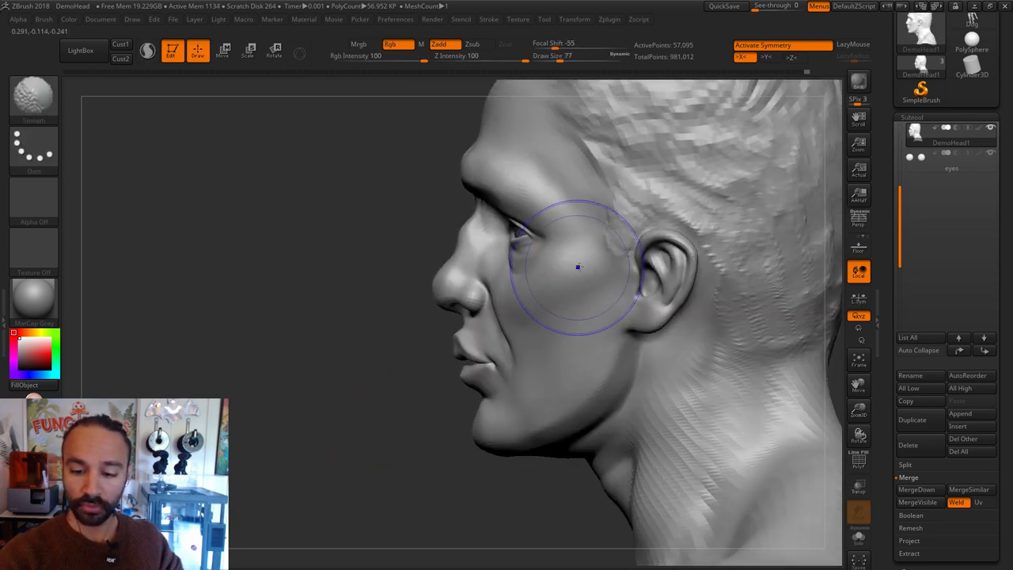
pyautogui.press('s')
pyautogui.moveTo(576, 266)
pyautogui.keyDown('shift'); pyautogui.mouseDown()
pyautogui.moveTo(576, 327)
pyautogui.moveTo(544, 327)
pyautogui.mouseUp(); pyautogui.keyUp('shift')
# Step: Adjust the profile of the chin and nose tip with the Move brush at draw size 90
pyautogui.press('s')
pyautogui.press('b')
pyautogui.press('m')
pyautogui.press('v')
pyautogui.moveTo(495, 448)
pyautogui.mouseDown()
pyautogui.moveTo(478, 449)
pyautogui.moveTo(482, 434)
pyautogui.moveTo(456, 454)
pyautogui.moveTo(464, 437)
pyautogui.mouseUp()
pyautogui.press('s')
pyautogui.press('s')
pyautogui.press('s')
pyautogui.moveTo(435, 277); pyautogui.dragTo(437, 266)
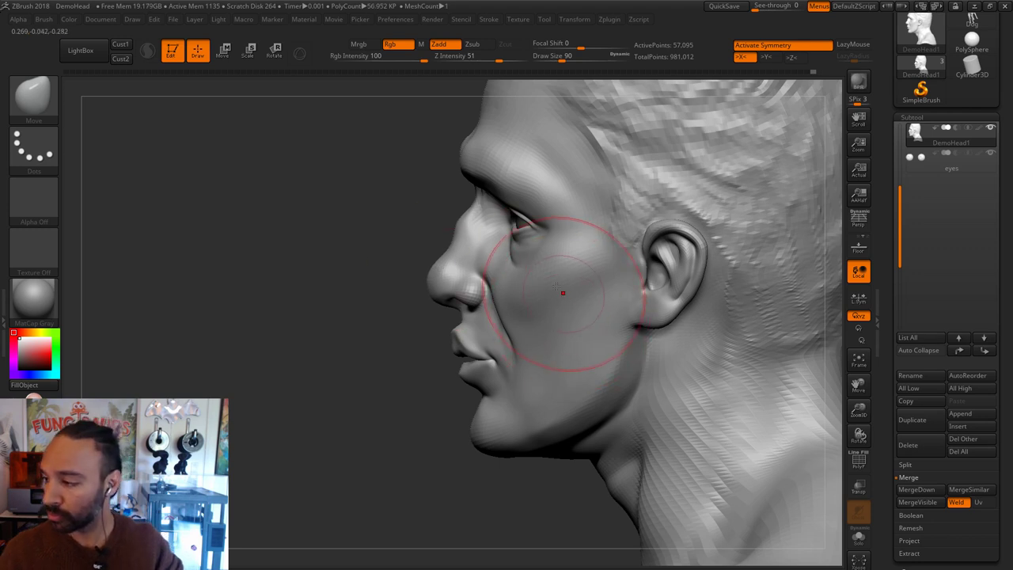
# Step: Refine the upper lip in profile with the Move brush, reducing the draw size to 51, 22 and 29
pyautogui.press('s')
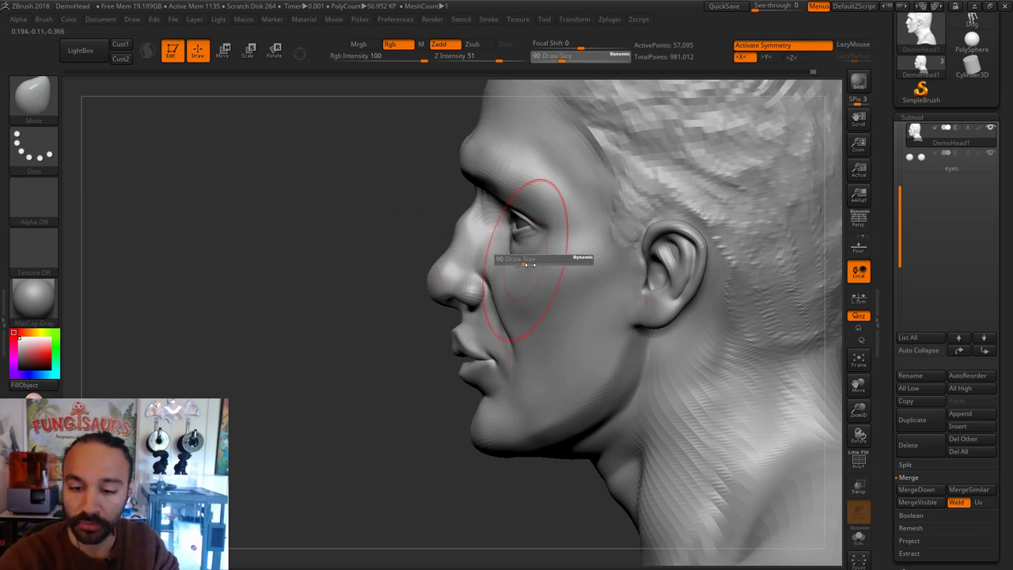
pyautogui.click(520, 260)
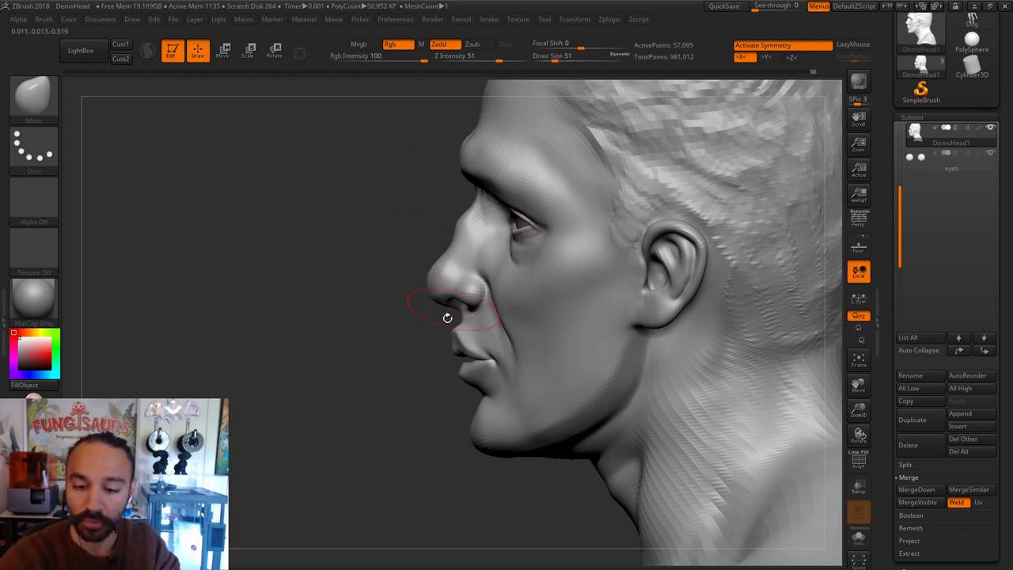
pyautogui.keyDown('alt'); pyautogui.moveTo(431, 333); pyautogui.dragTo(387, 383); pyautogui.keyUp('alt')
pyautogui.press('s')
pyautogui.click(477, 324)
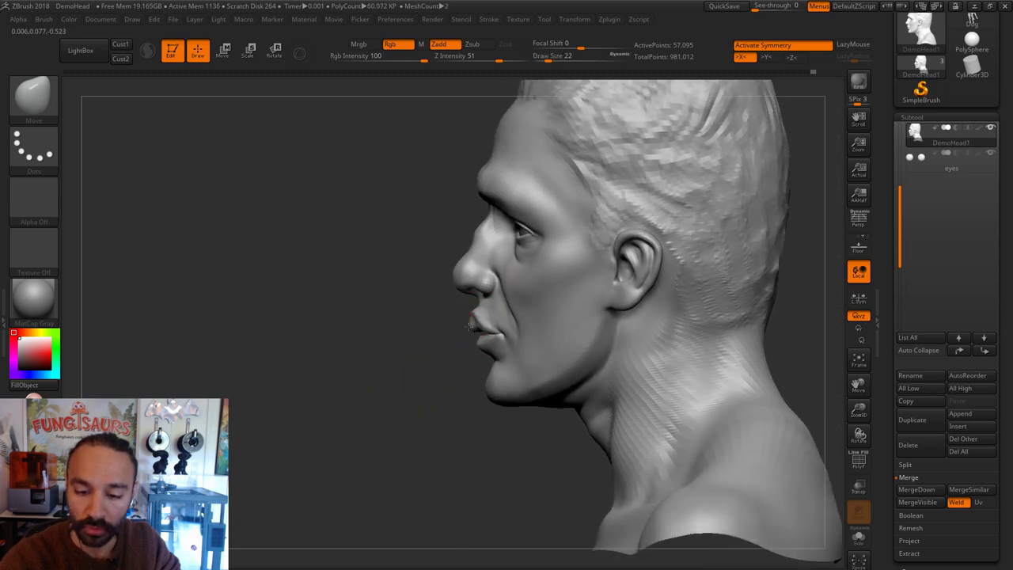
pyautogui.press(']')
pyautogui.keyDown('shift'); pyautogui.moveTo(482, 318); pyautogui.dragTo(482, 325); pyautogui.keyUp('shift')
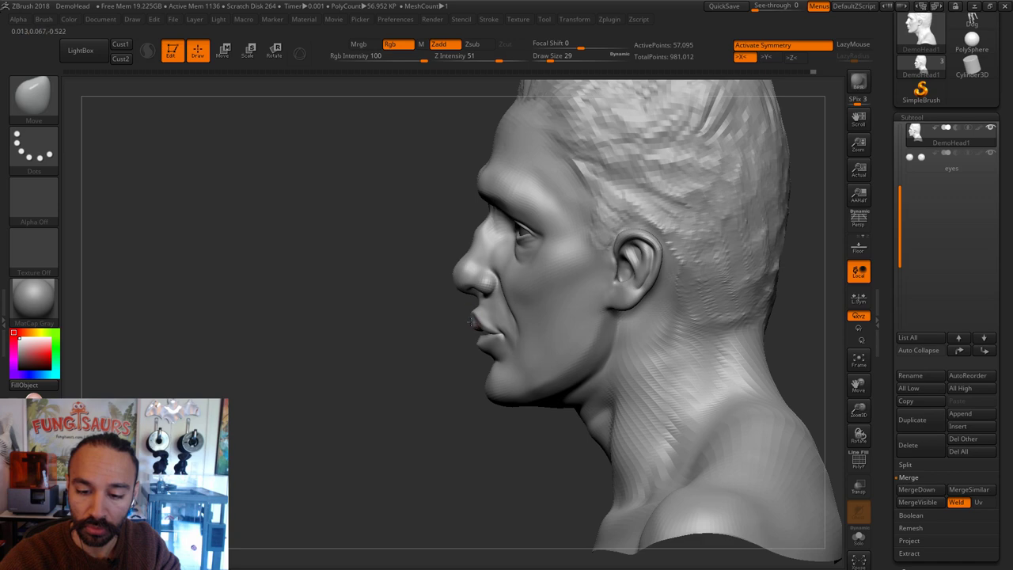
# Step: Reshape the lips from the opposite profile with the Move brush at draw size 25
pyautogui.moveTo(446, 356); pyautogui.dragTo(529, 332)
pyautogui.press('s')
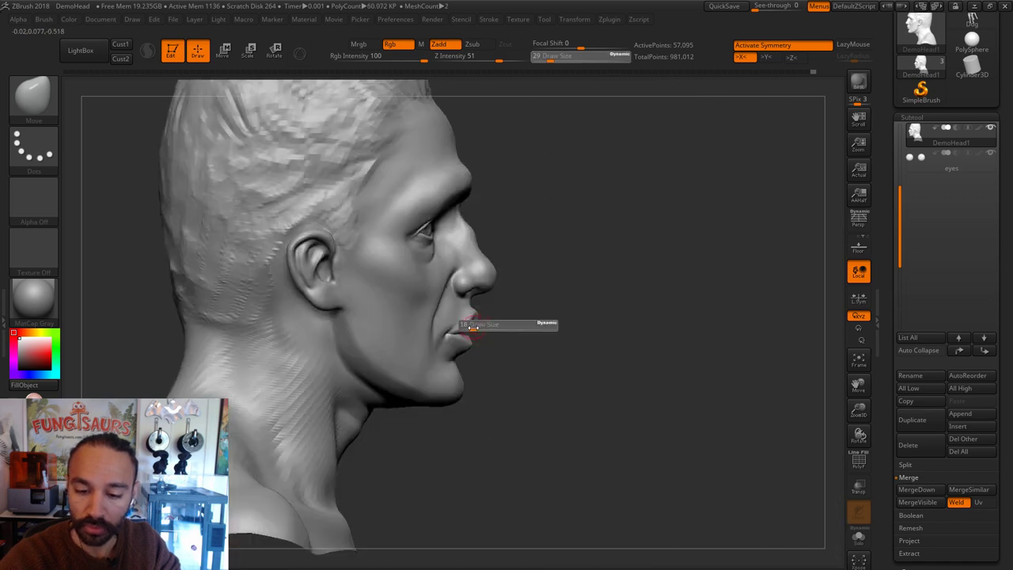
pyautogui.click(472, 327)
pyautogui.moveTo(473, 366)
pyautogui.keyDown('alt'); pyautogui.mouseDown()
pyautogui.moveTo(491, 335)
pyautogui.moveTo(473, 331)
pyautogui.mouseUp(); pyautogui.keyUp('alt')
pyautogui.press('s')
pyautogui.click(475, 323)
pyautogui.press('s')
pyautogui.click(478, 322)
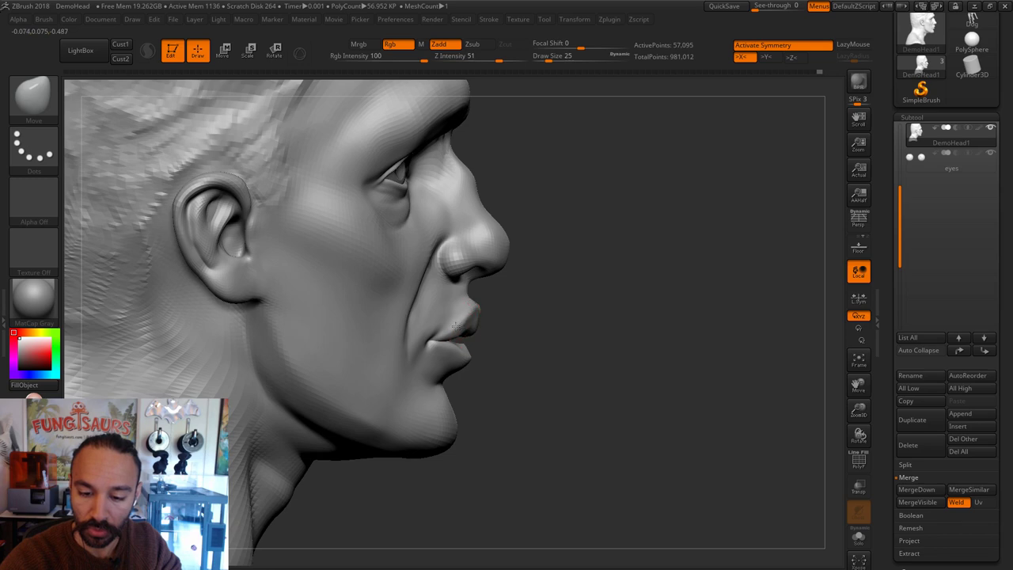
# Step: Adjust the corner of the mouth with the Move brush at draw size 17 and check the face from the front
pyautogui.press('s')
pyautogui.click(428, 340)
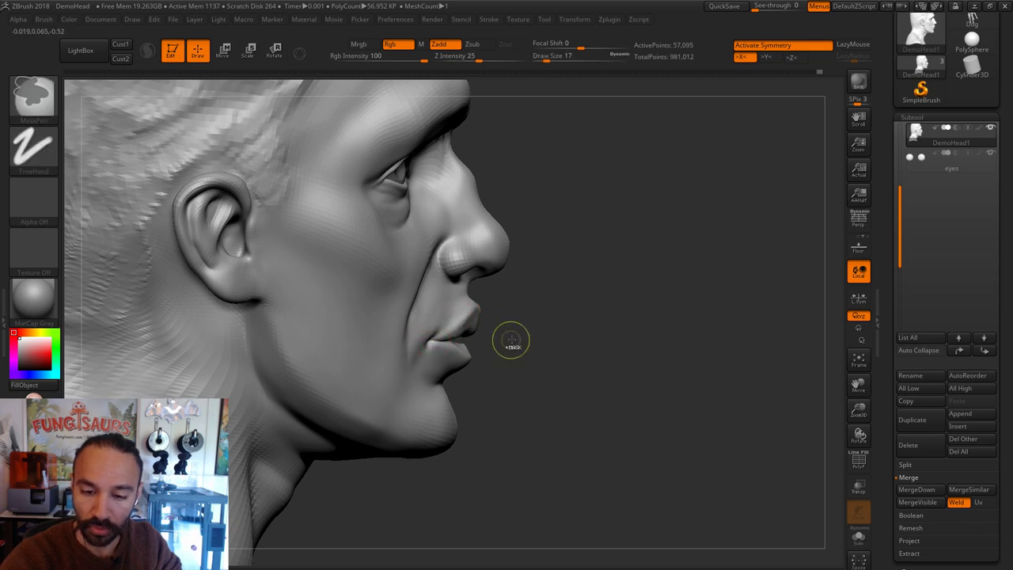
pyautogui.keyDown('shift'); pyautogui.moveTo(509, 339); pyautogui.dragTo(539, 342); pyautogui.keyUp('shift')
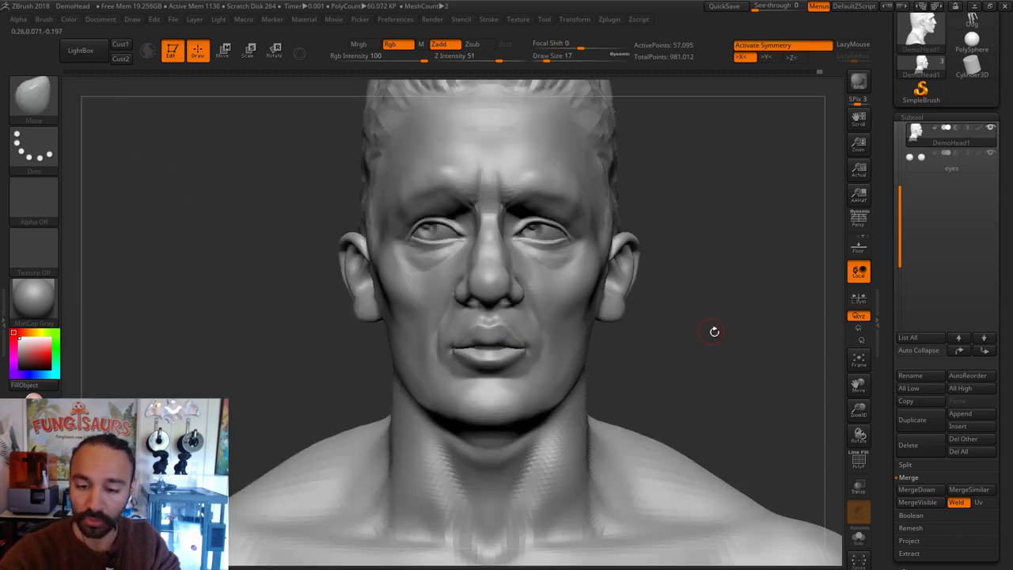
pyautogui.moveTo(715, 332)
pyautogui.mouseDown()
pyautogui.moveTo(728, 353)
pyautogui.moveTo(736, 309)
pyautogui.moveTo(618, 443)
pyautogui.mouseUp()
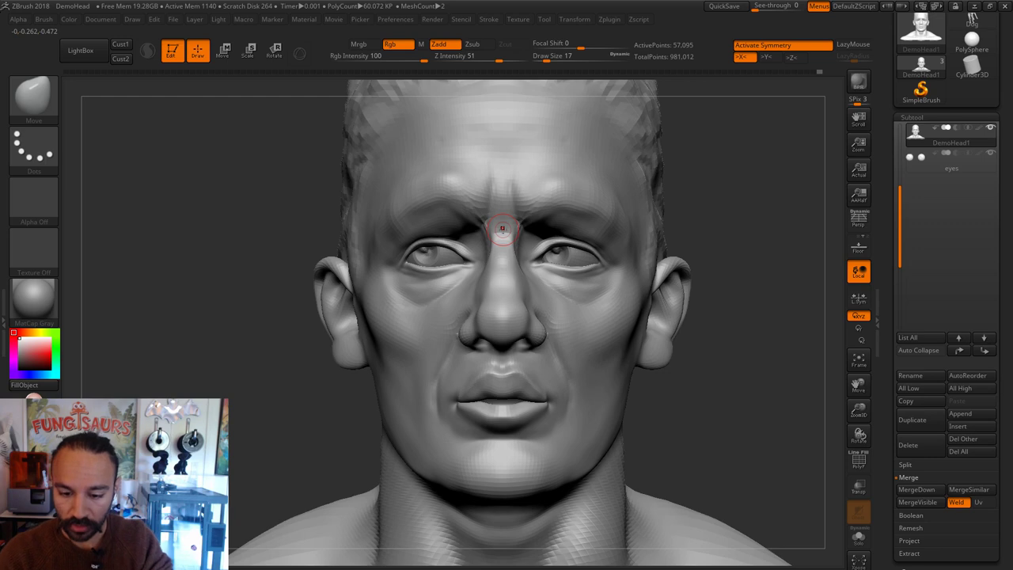
pyautogui.keyDown('alt'); pyautogui.moveTo(685, 315); pyautogui.dragTo(694, 346); pyautogui.keyUp('alt')
# Step: Start saving the tool as a new file and browse to the Desktop folder
pyautogui.moveTo(1010, 129); pyautogui.dragTo(1010, 158)
pyautogui.scroll(2, 1010, 158)
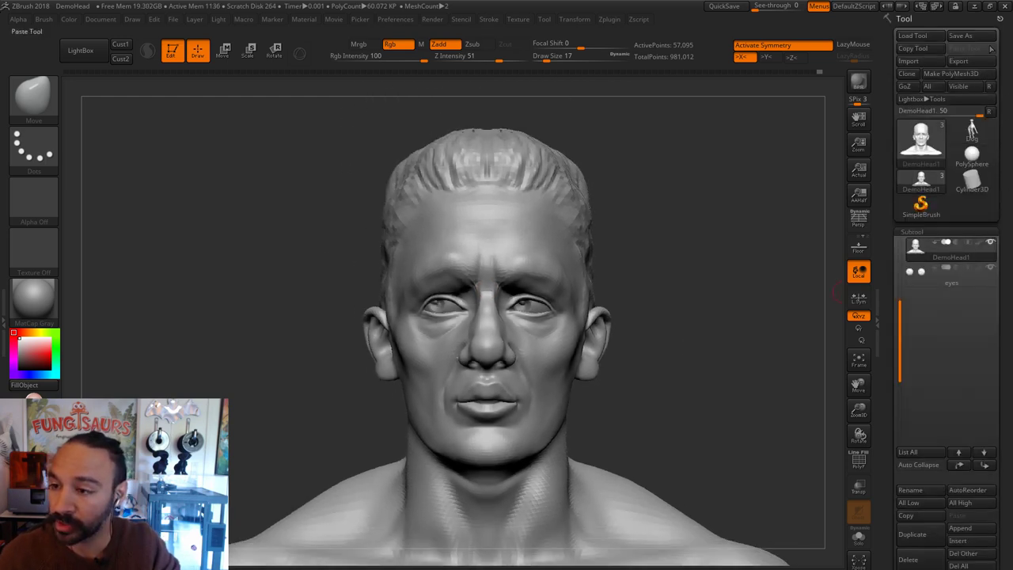
pyautogui.click(975, 40)
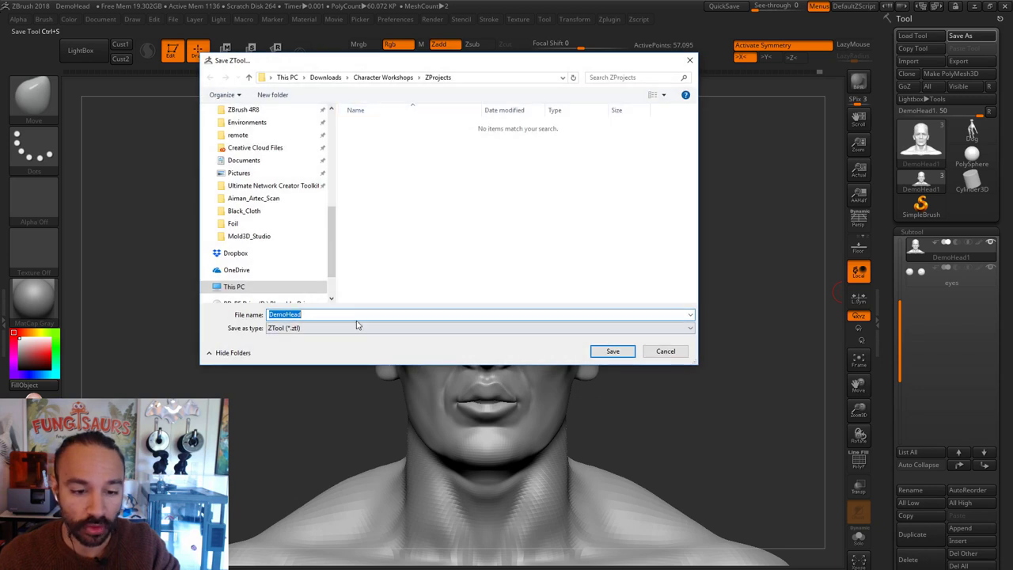
pyautogui.scroll(3, 333, 129)
pyautogui.click(272, 144)
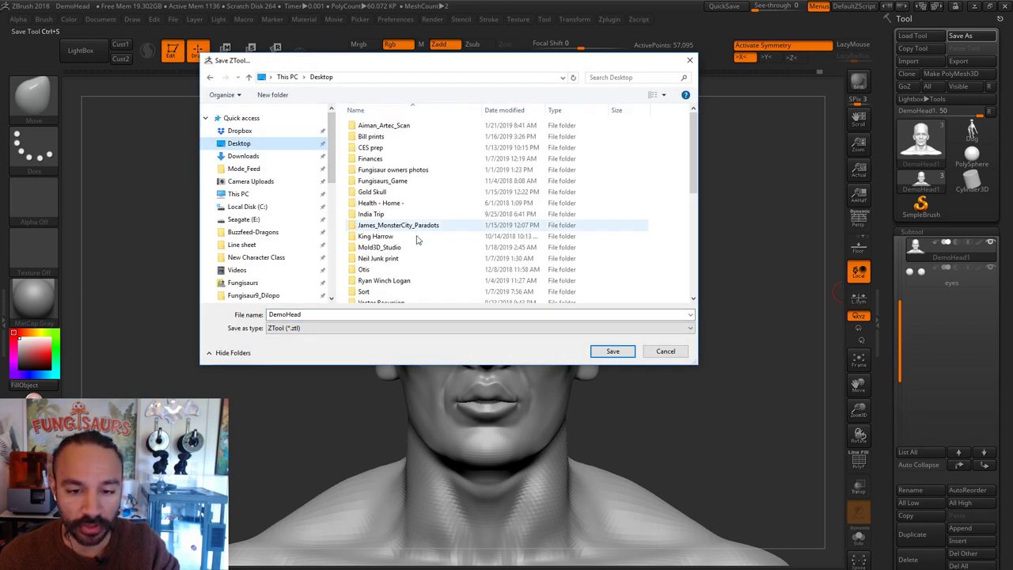
# Step: Create a new folder named Punisher1 on the Desktop
pyautogui.rightClick(680, 272)
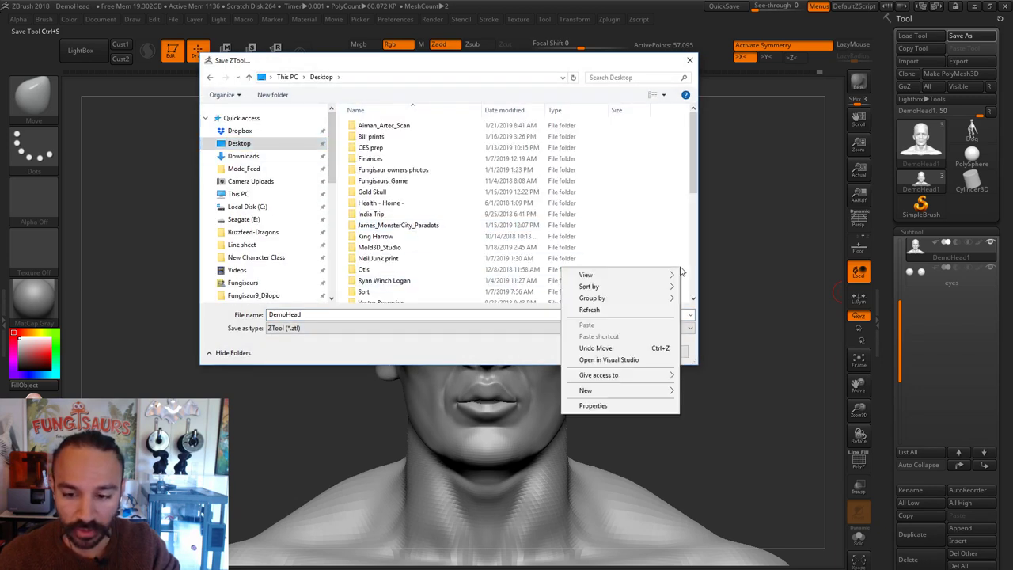
pyautogui.click(368, 195)
pyautogui.scroll(-5, 369, 198)
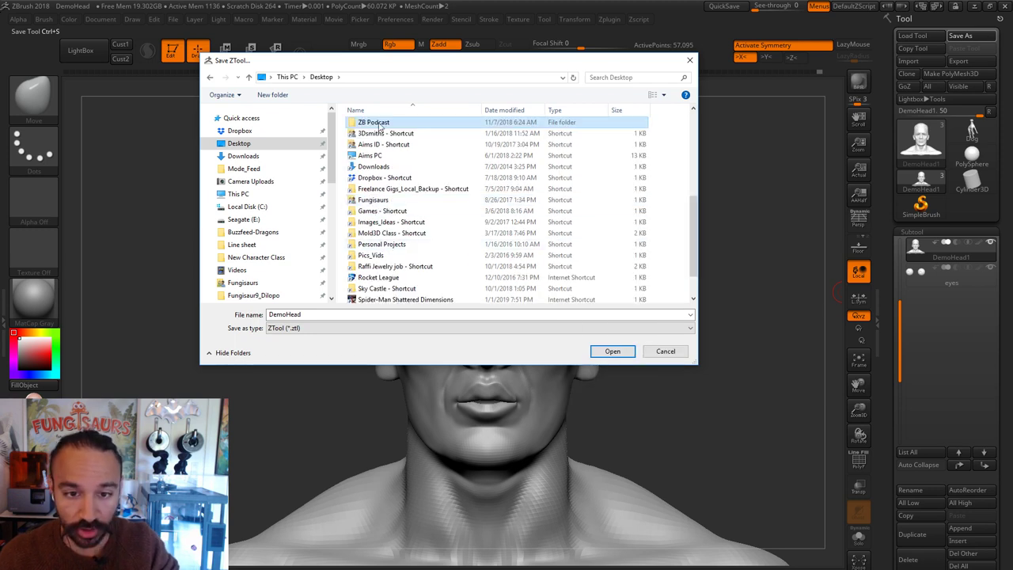
pyautogui.click(407, 200)
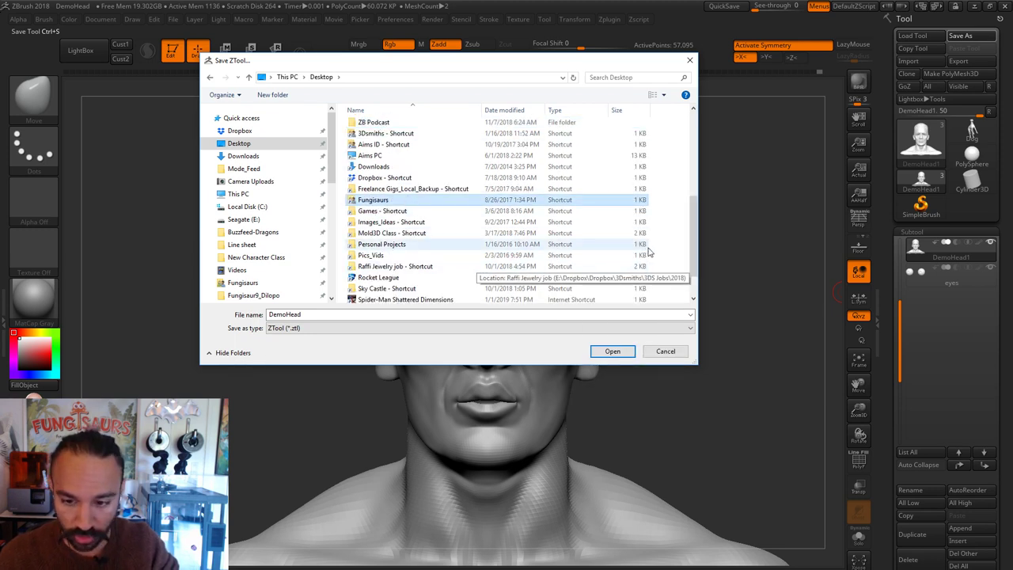
pyautogui.scroll(-1, 622, 237)
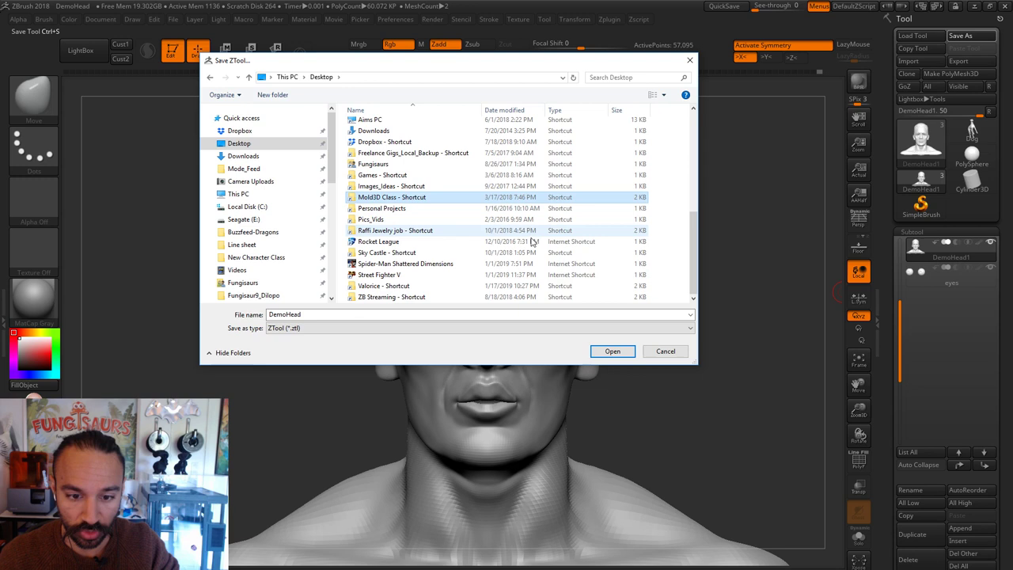
pyautogui.rightClick(674, 238)
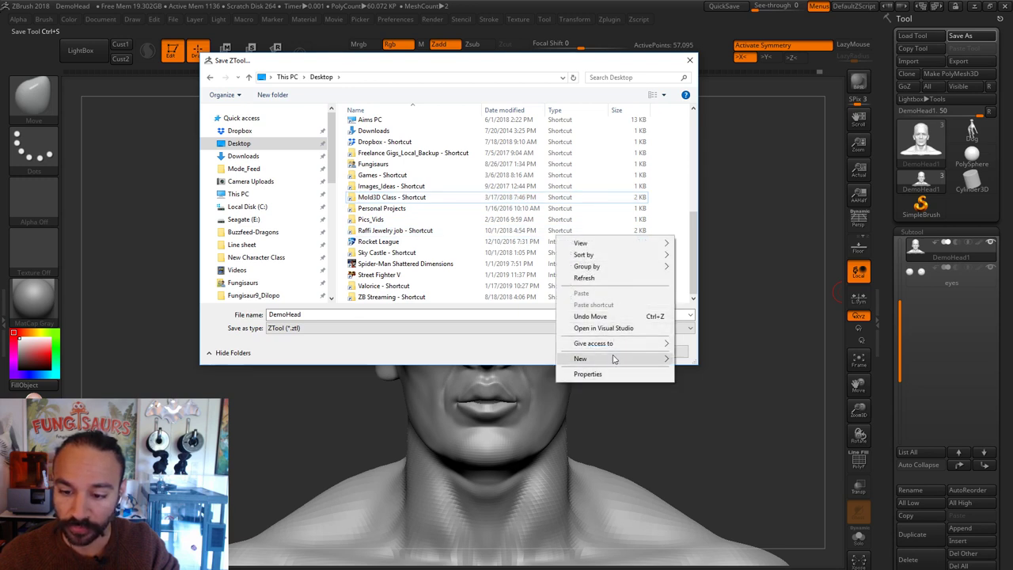
pyautogui.moveTo(617, 359)
pyautogui.click(699, 361)
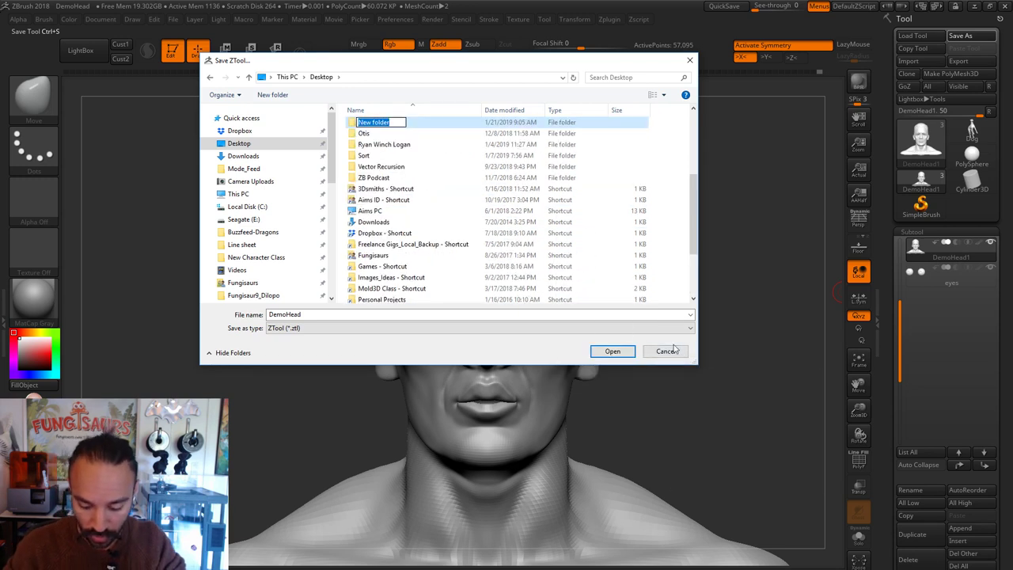
pyautogui.write('Punisher')
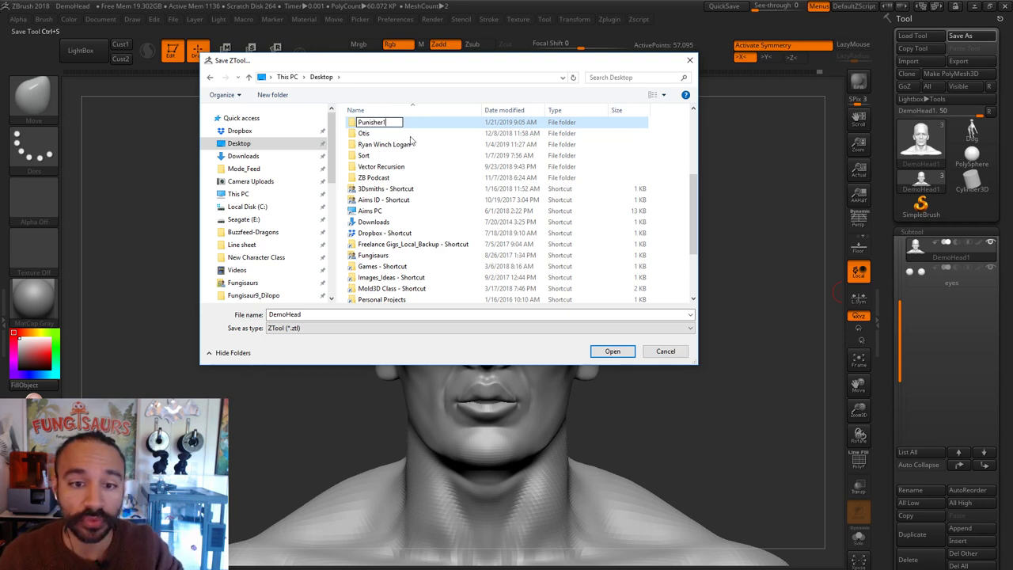
pyautogui.press('Return')
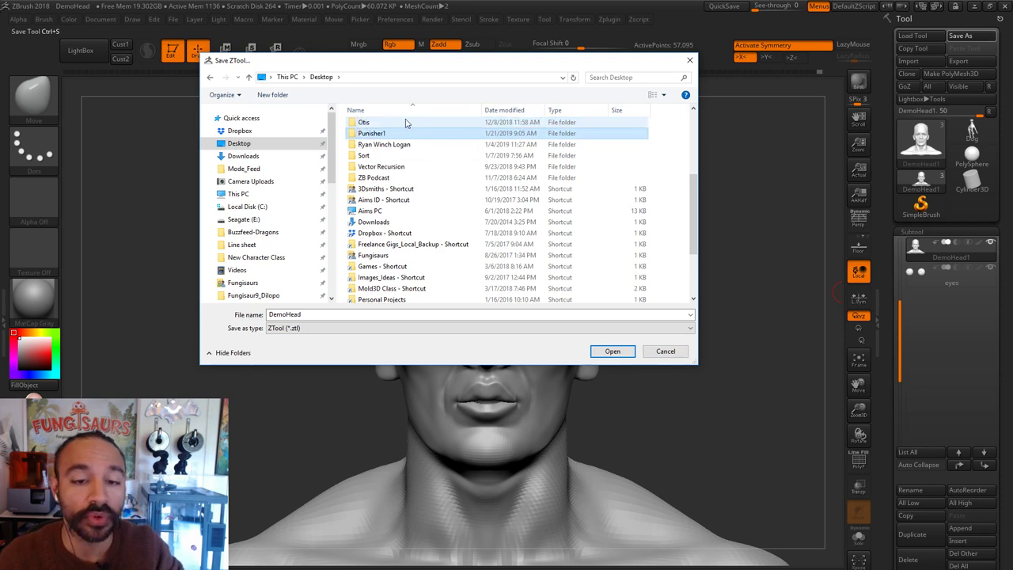
# Step: Save the tool as Punisher1 inside the Punisher1 folder
pyautogui.doubleClick(374, 135)
pyautogui.doubleClick(337, 314)
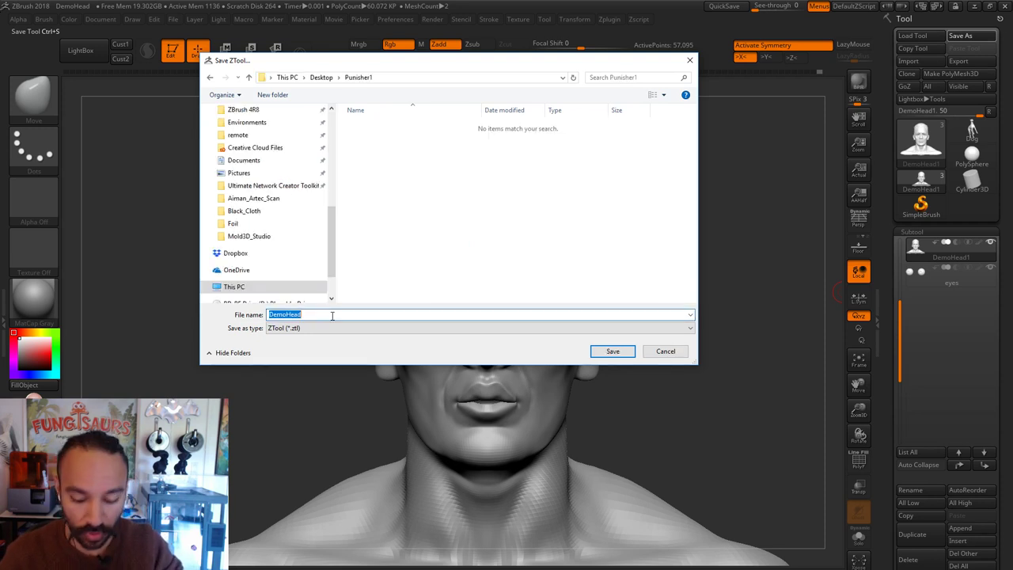
pyautogui.write('Punisher1')
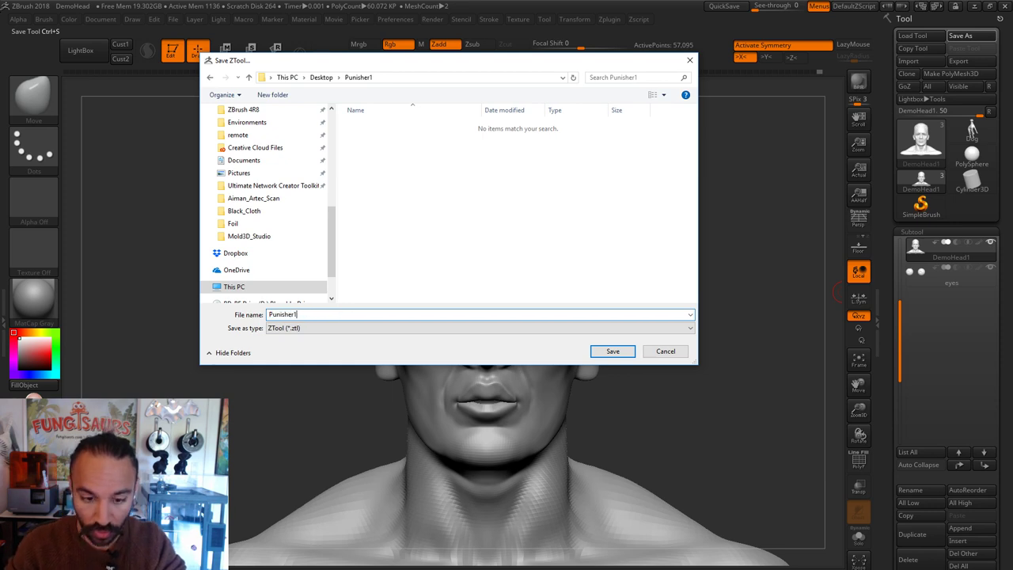
pyautogui.press('Return')
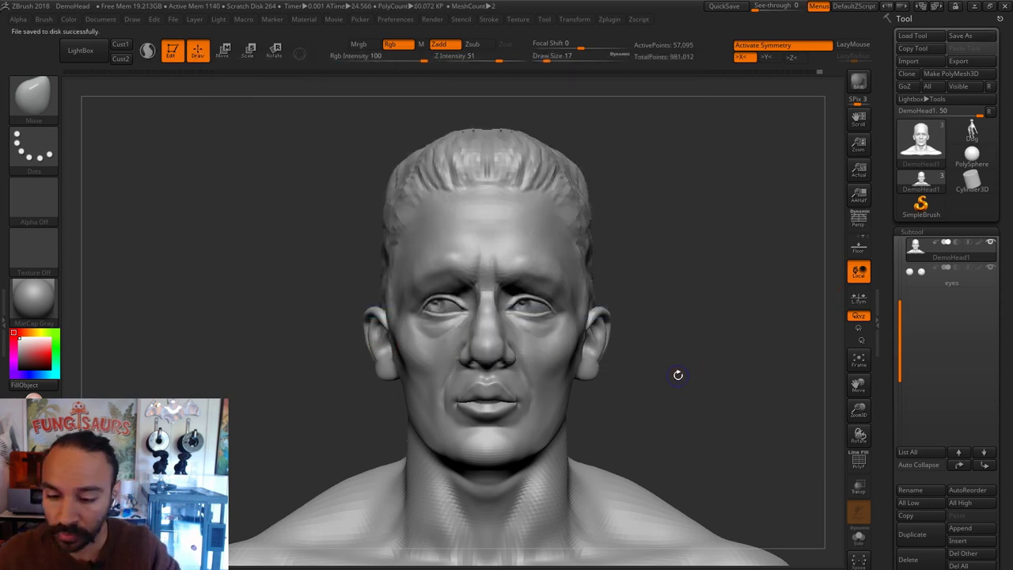
# Step: Widen the sides of the jaw in front view with the Move brush at draw size 149
pyautogui.moveTo(687, 382)
pyautogui.keyDown('alt'); pyautogui.mouseDown()
pyautogui.moveTo(719, 410)
pyautogui.moveTo(712, 385)
pyautogui.mouseUp(); pyautogui.keyUp('alt')
pyautogui.press('s')
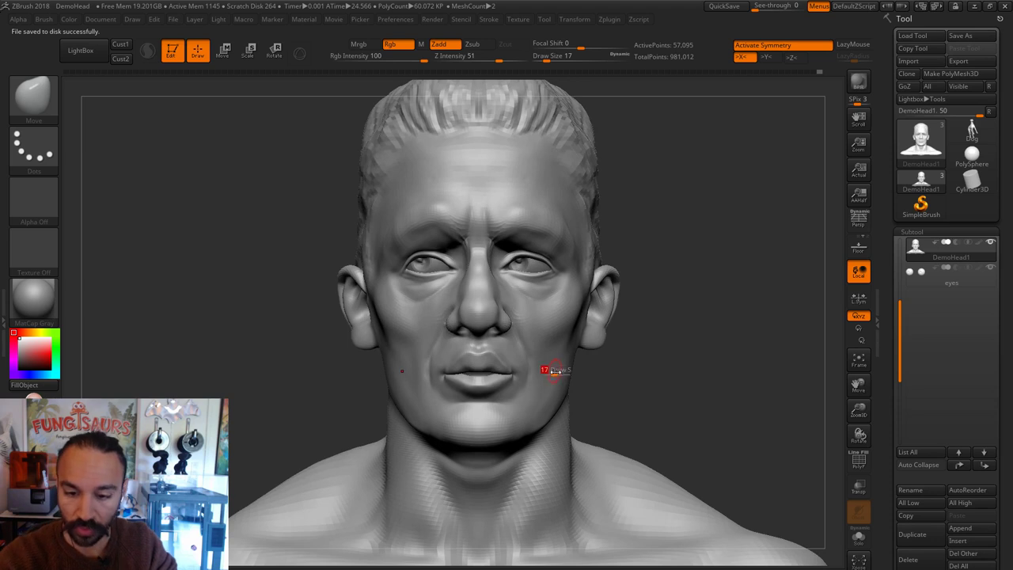
pyautogui.moveTo(554, 369); pyautogui.dragTo(576, 370)
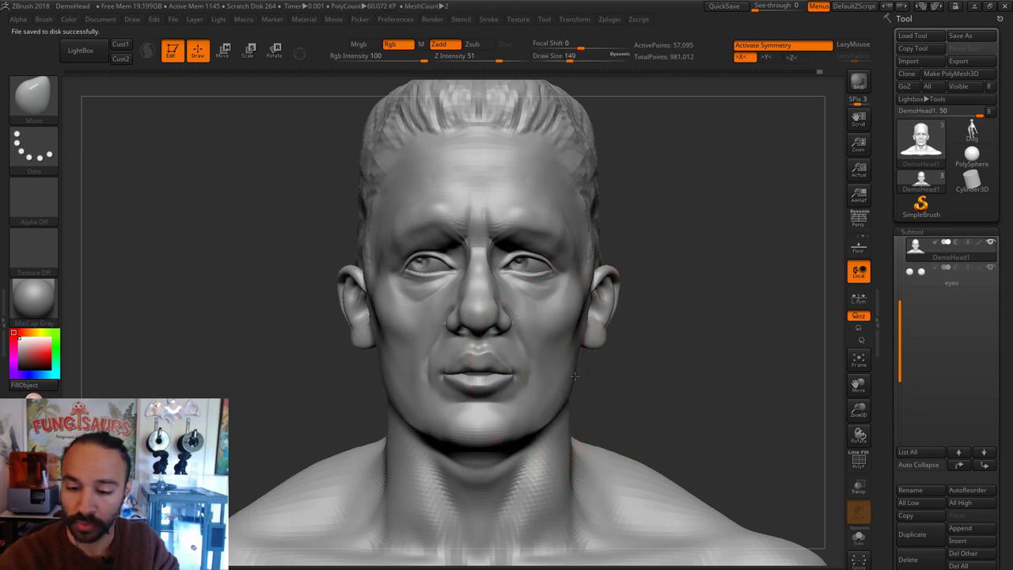
pyautogui.press('s')
pyautogui.moveTo(575, 366)
pyautogui.mouseDown()
pyautogui.moveTo(578, 353)
pyautogui.moveTo(578, 378)
pyautogui.moveTo(510, 367)
pyautogui.moveTo(535, 378)
pyautogui.moveTo(519, 378)
pyautogui.mouseUp()
# Step: Adjust the area around the mouth corners with the Move brush at draw size 54, undoing one stroke
pyautogui.press('s')
pyautogui.press('s')
pyautogui.press('s')
pyautogui.press('s')
pyautogui.press('s')
pyautogui.press('s')
pyautogui.hotkey('ctrl', 'z')
pyautogui.press('s')
pyautogui.press('s')
pyautogui.press('s')
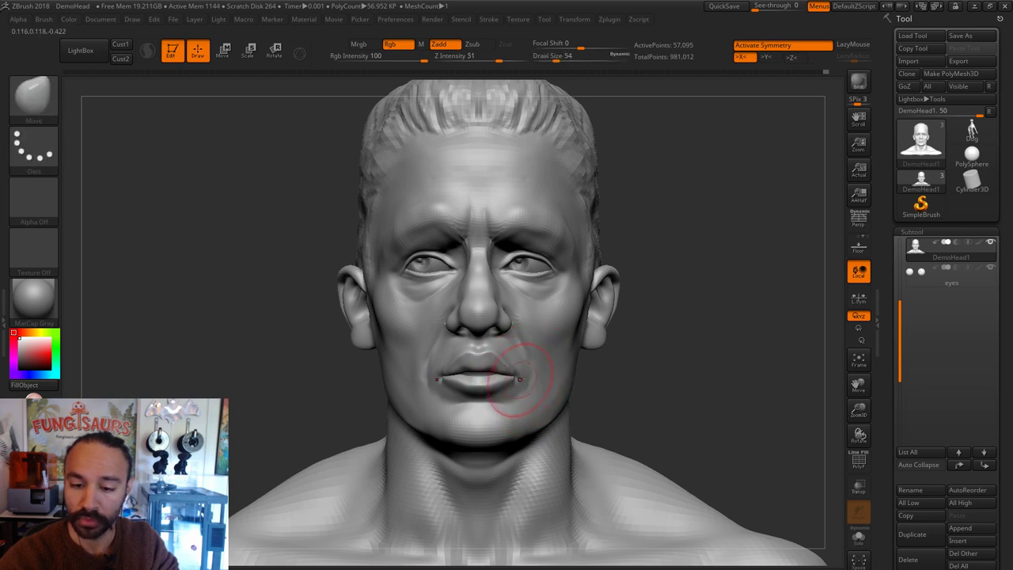
# Step: Adjust the nose bridge and upper eye area with the Move brush at draw size 51
pyautogui.press('s')
pyautogui.moveTo(479, 278); pyautogui.dragTo(463, 253)
pyautogui.press('s')
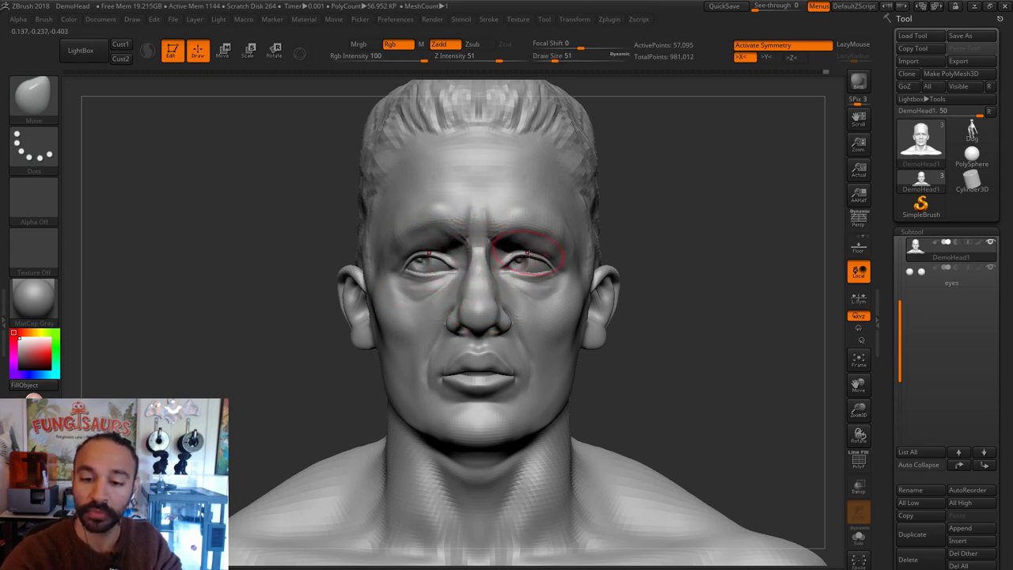
# Step: Pull the tip and wings of the nose downward with the Move brush at draw size 80
pyautogui.press('s')
pyautogui.moveTo(546, 260); pyautogui.dragTo(550, 261)
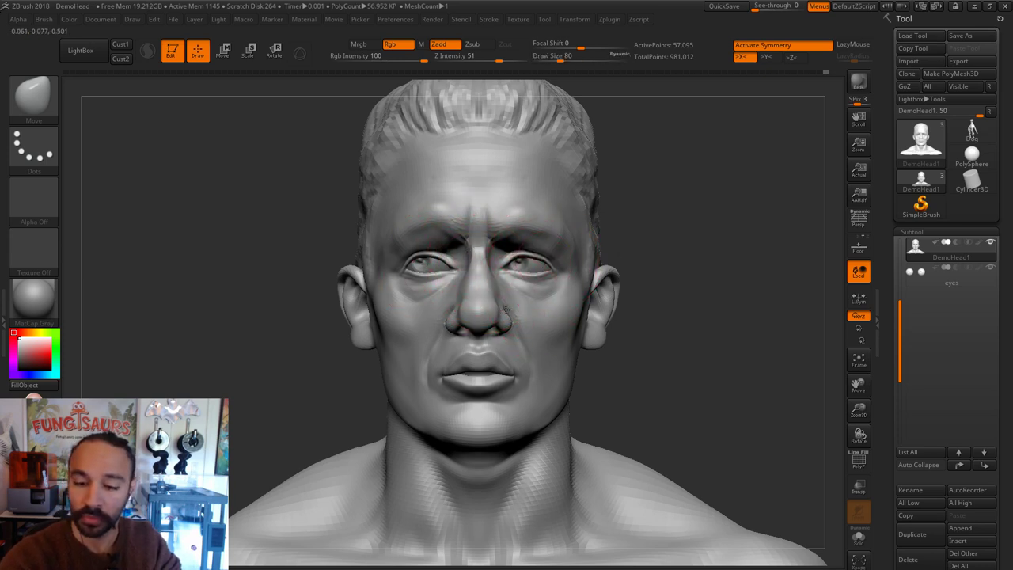
pyautogui.moveTo(499, 311)
pyautogui.mouseDown()
pyautogui.moveTo(512, 311)
pyautogui.moveTo(501, 332)
pyautogui.mouseUp()
pyautogui.press('s')
pyautogui.press('s')
# Step: Refine the inner corners of the eyes with the Move brush at draw sizes 33 and 16
pyautogui.press(']')
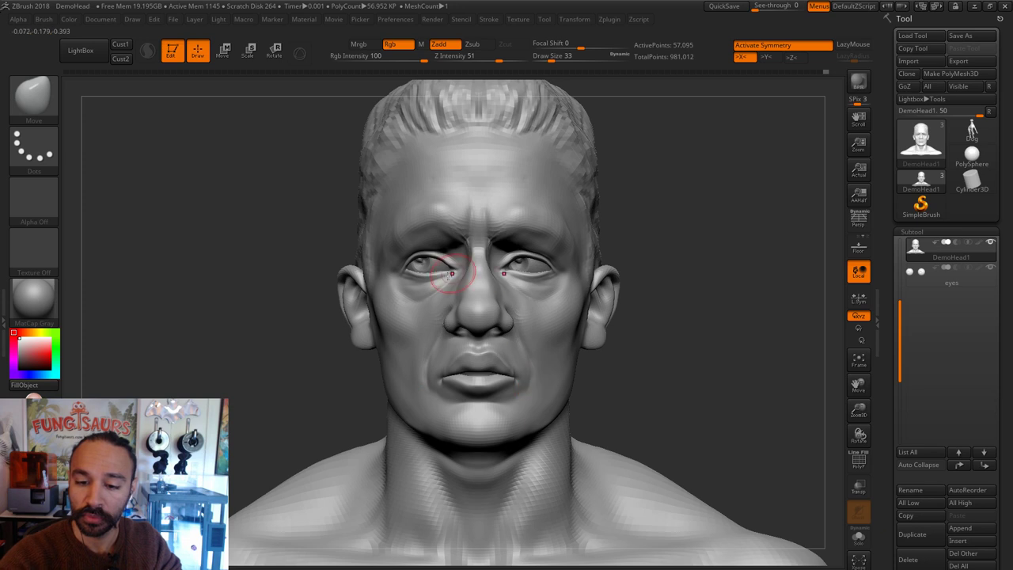
pyautogui.press('s')
pyautogui.moveTo(448, 280); pyautogui.dragTo(445, 281)
pyautogui.moveTo(744, 213)
pyautogui.keyDown('alt'); pyautogui.mouseDown()
pyautogui.moveTo(738, 246)
pyautogui.moveTo(723, 242)
pyautogui.moveTo(726, 295)
pyautogui.mouseUp(); pyautogui.keyUp('alt')
pyautogui.press('s')
pyautogui.moveTo(490, 272); pyautogui.dragTo(484, 271)
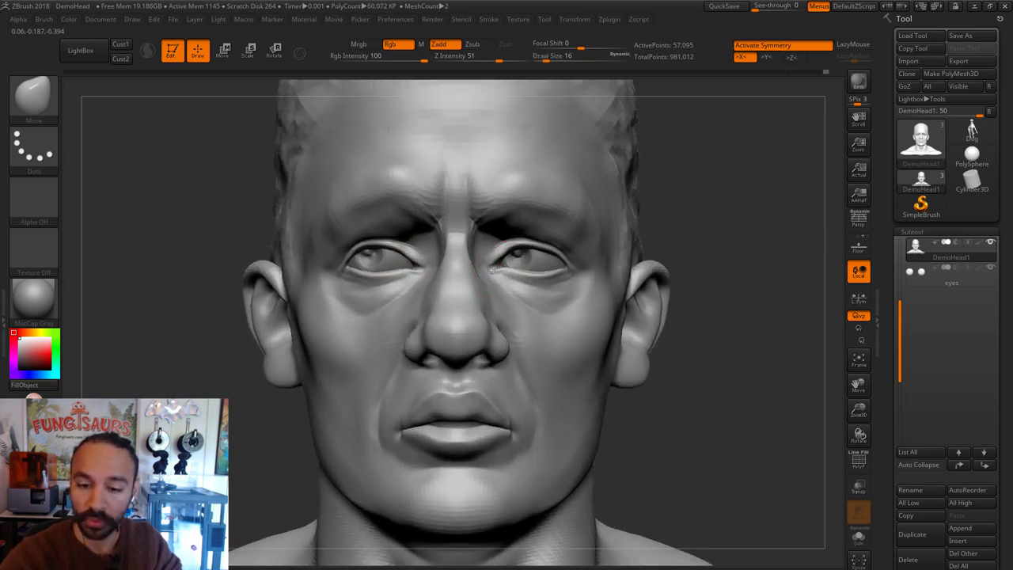
# Step: Shape the upper eyelids with the Move brush at draw size 22
pyautogui.press('[')
pyautogui.press('[')
pyautogui.press('[')
pyautogui.press('s')
pyautogui.moveTo(508, 251); pyautogui.dragTo(520, 247)
# Step: Turn off symmetry and reshape the upper eyelid and outer corner of one eye with the Move brush at draw sizes 27 and 20
pyautogui.press('x')
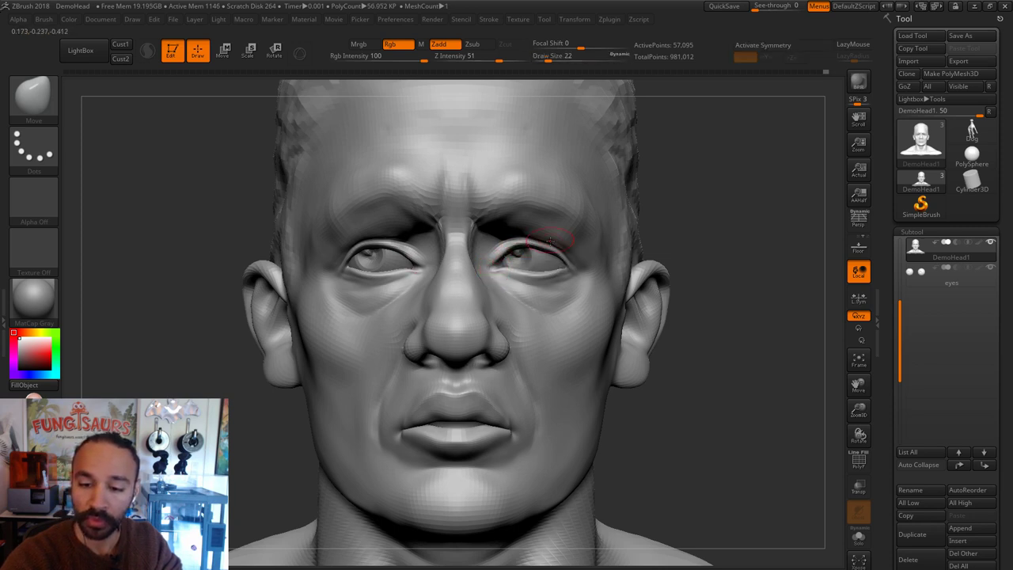
pyautogui.press(']')
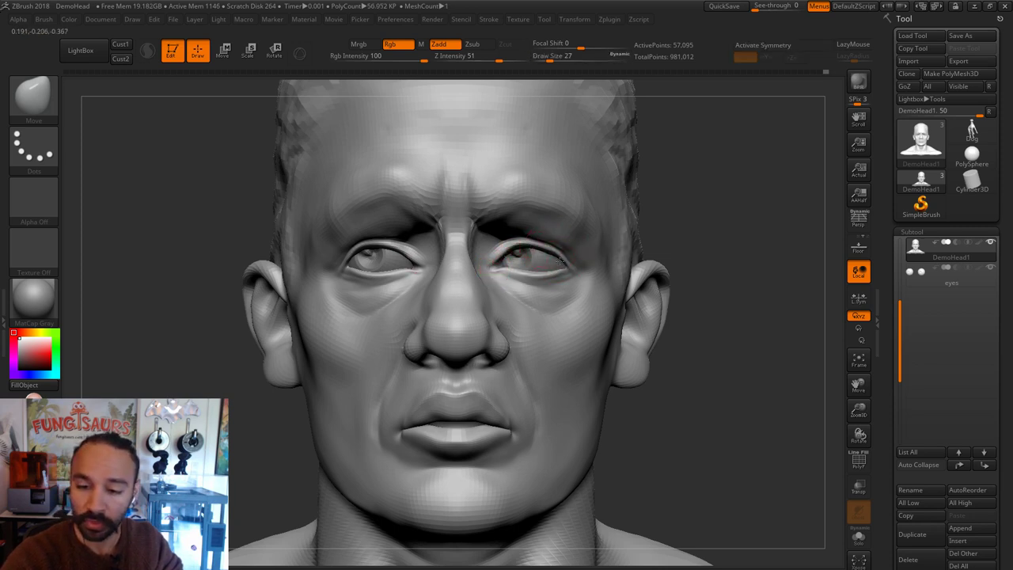
pyautogui.press('[')
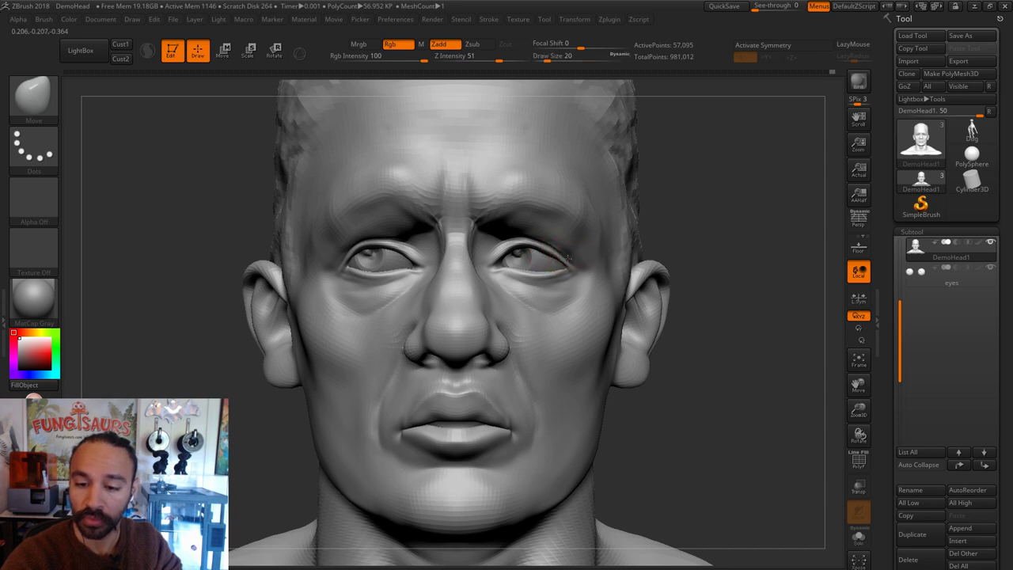
pyautogui.press(']')
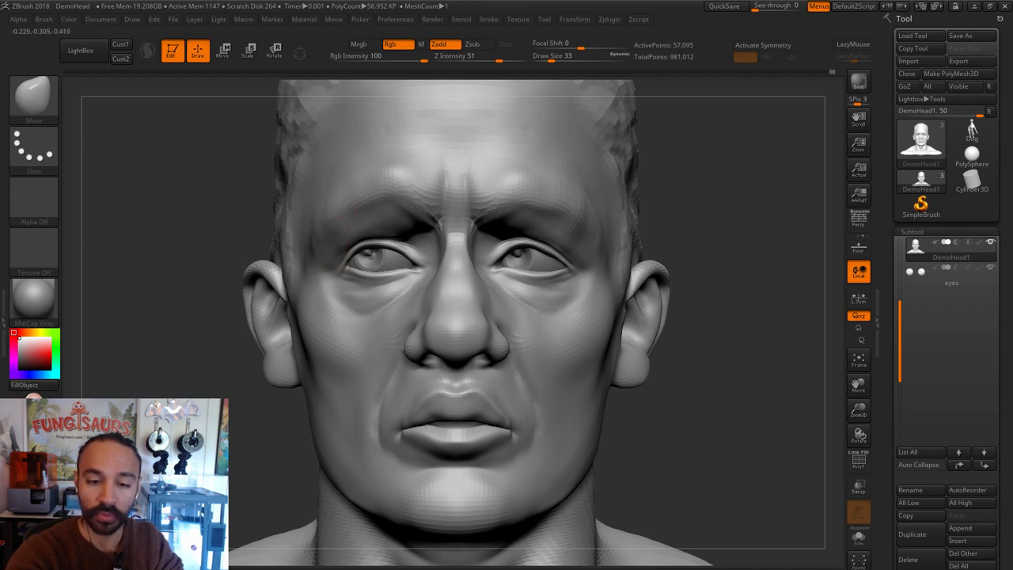
pyautogui.press('shift')
# Step: Refine the upper lip and the area under the nose with the Move brush at draw sizes 25 and 13
pyautogui.moveTo(689, 205)
pyautogui.keyDown('alt'); pyautogui.mouseDown()
pyautogui.moveTo(701, 194)
pyautogui.moveTo(715, 270)
pyautogui.mouseUp(); pyautogui.keyUp('alt')
pyautogui.keyDown('alt'); pyautogui.moveTo(699, 328); pyautogui.dragTo(715, 339); pyautogui.keyUp('alt')
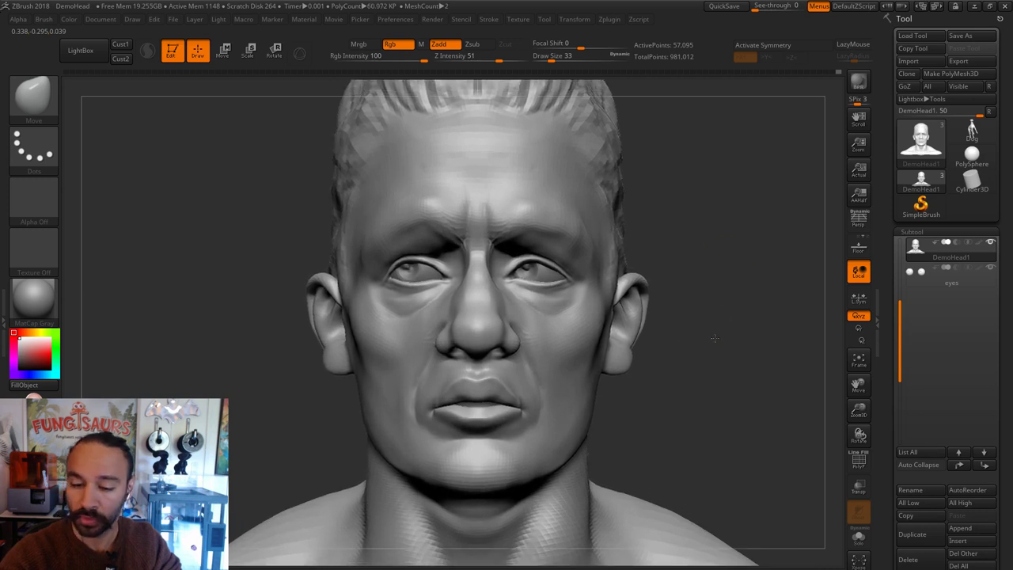
pyautogui.press('s')
pyautogui.click(500, 390)
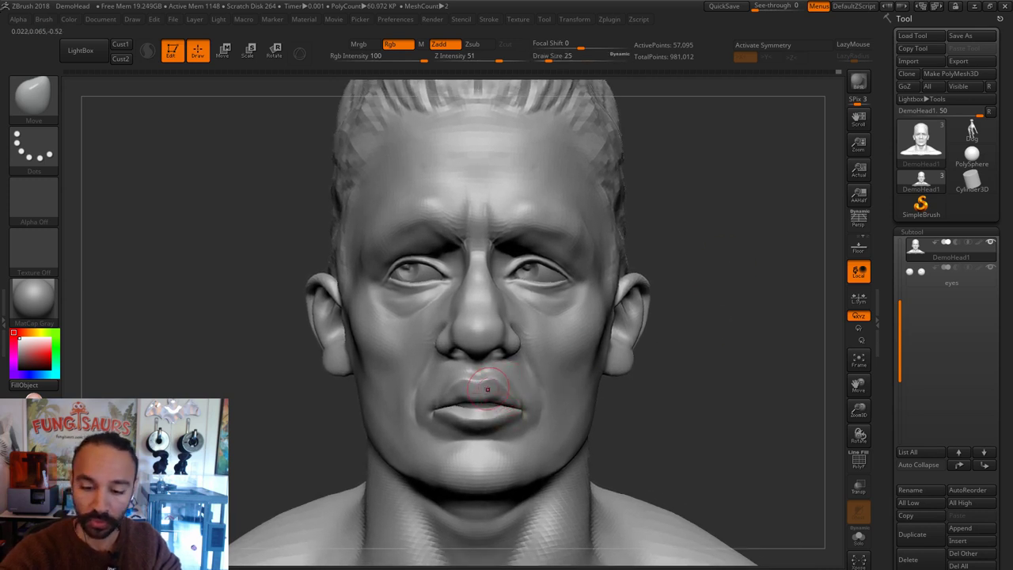
pyautogui.press('[')
pyautogui.press('[')
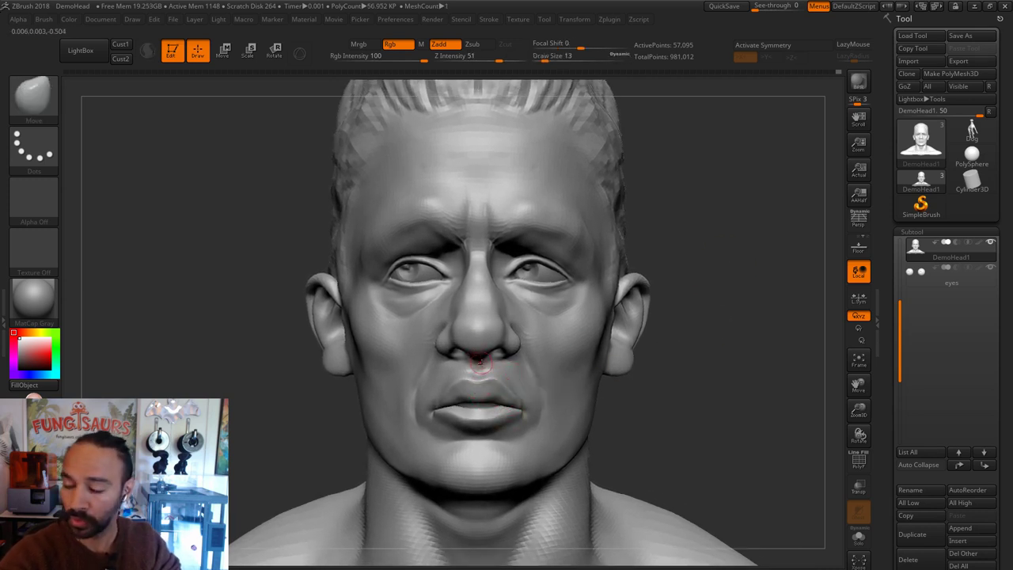
pyautogui.press('shift')
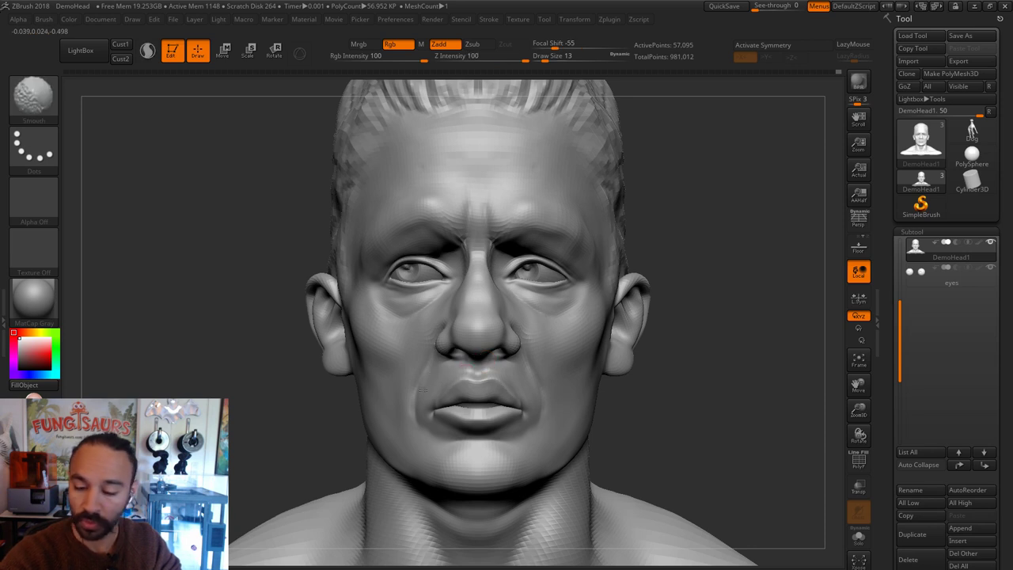
# Step: Adjust the cheeks and the area around the mouth and jaw with the Move and Smooth brushes at draw size 35
pyautogui.press(']')
pyautogui.press(']')
pyautogui.press(']')
pyautogui.press(']')
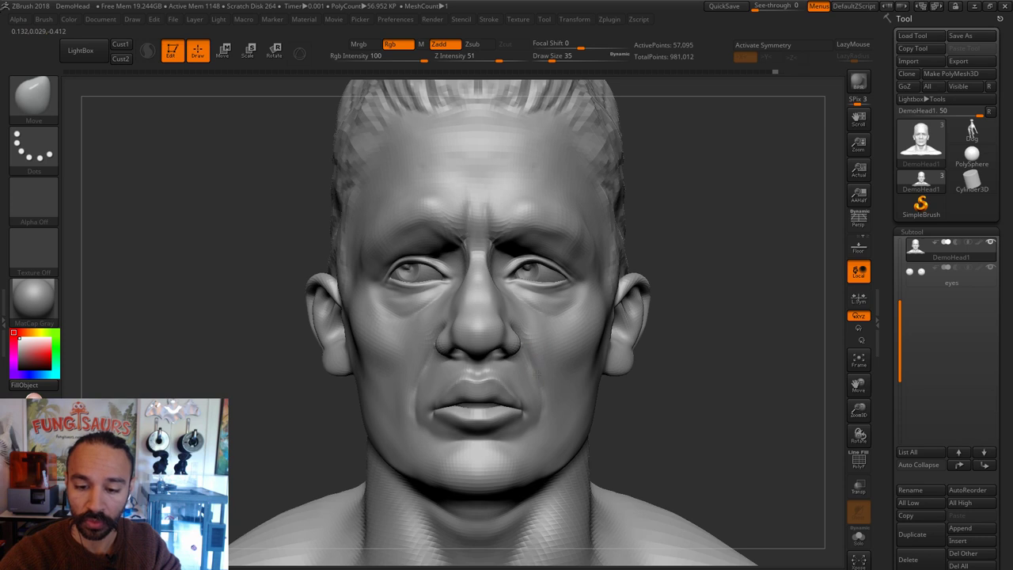
pyautogui.press('shift')
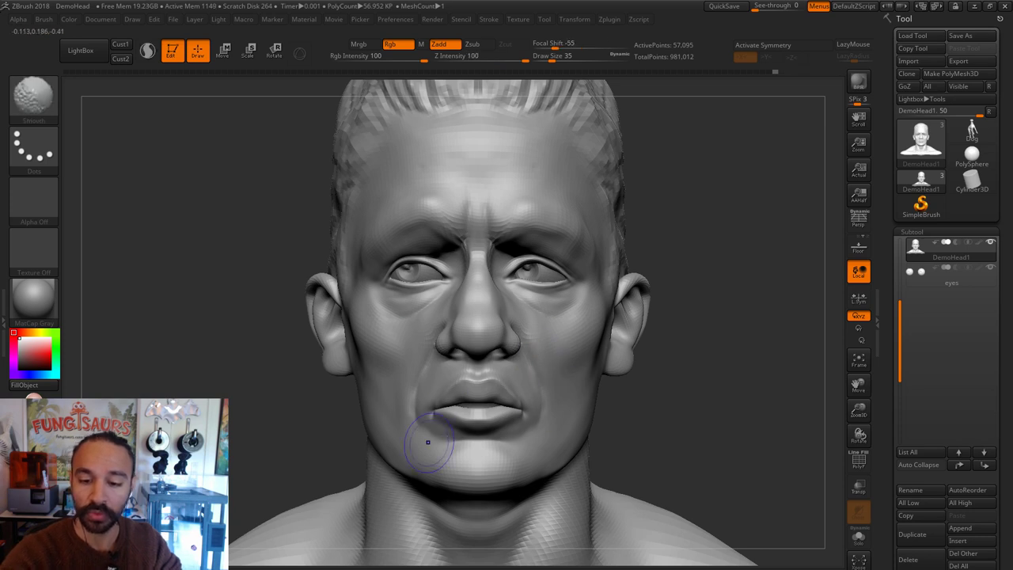
pyautogui.moveTo(732, 354)
pyautogui.mouseDown()
pyautogui.moveTo(728, 369)
pyautogui.moveTo(712, 367)
pyautogui.mouseUp()
pyautogui.press('s')
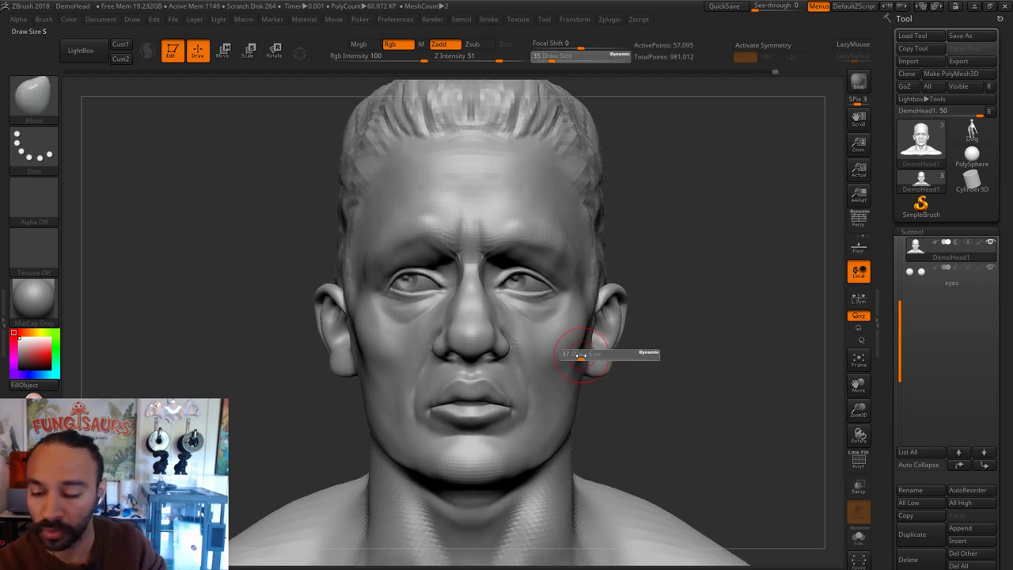
pyautogui.moveTo(581, 356); pyautogui.dragTo(584, 354)
pyautogui.press('s')
pyautogui.press('shift')
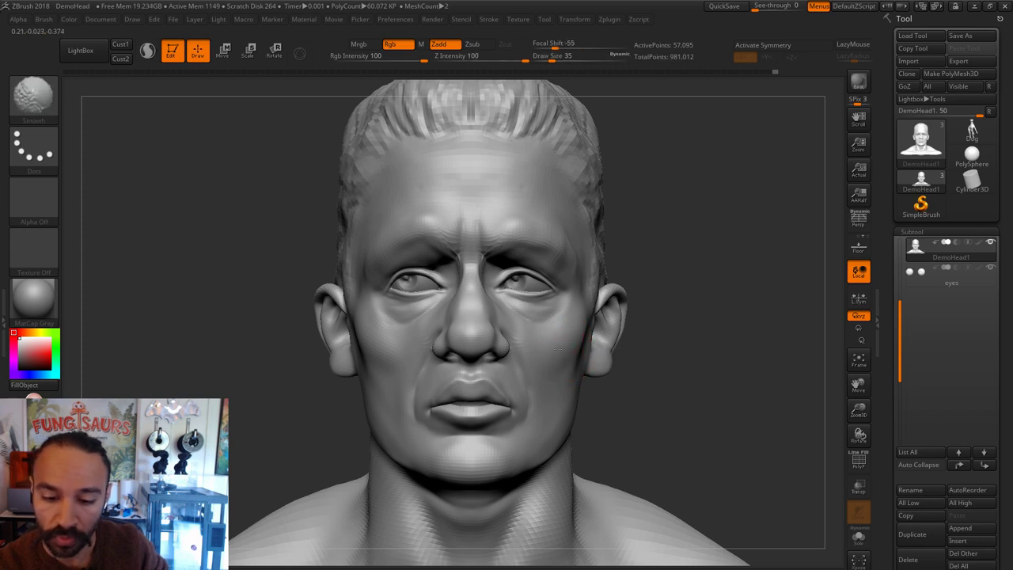
# Step: Sculpt the cheek with the Clay brush at draw size 35 and smooth the side of the face at draw size 44
pyautogui.press('2')
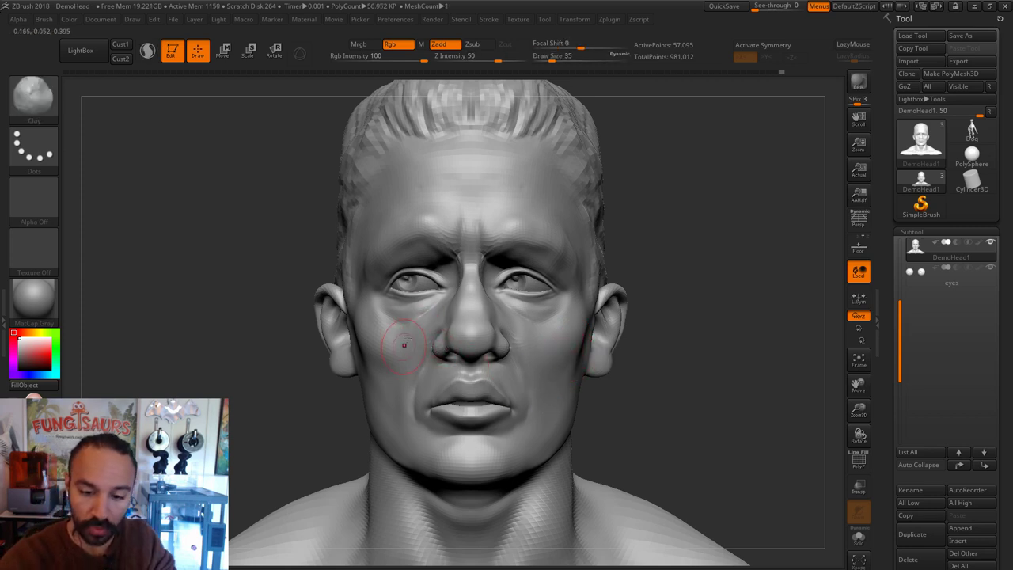
pyautogui.press('shift')
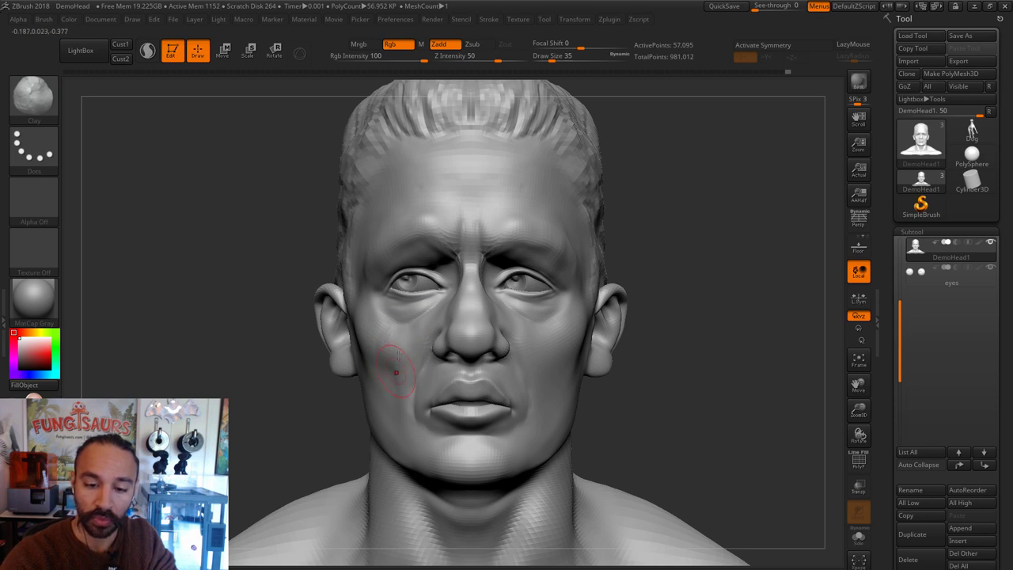
pyautogui.press('shift')
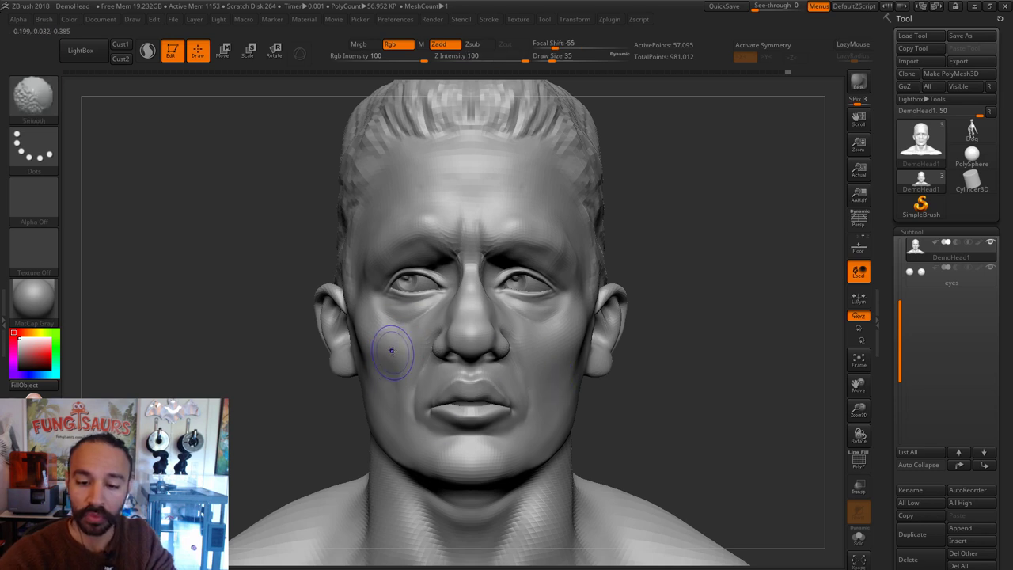
pyautogui.moveTo(378, 417)
pyautogui.keyDown('shift'); pyautogui.mouseDown()
pyautogui.moveTo(389, 411)
pyautogui.moveTo(380, 392)
pyautogui.mouseUp(); pyautogui.keyUp('shift')
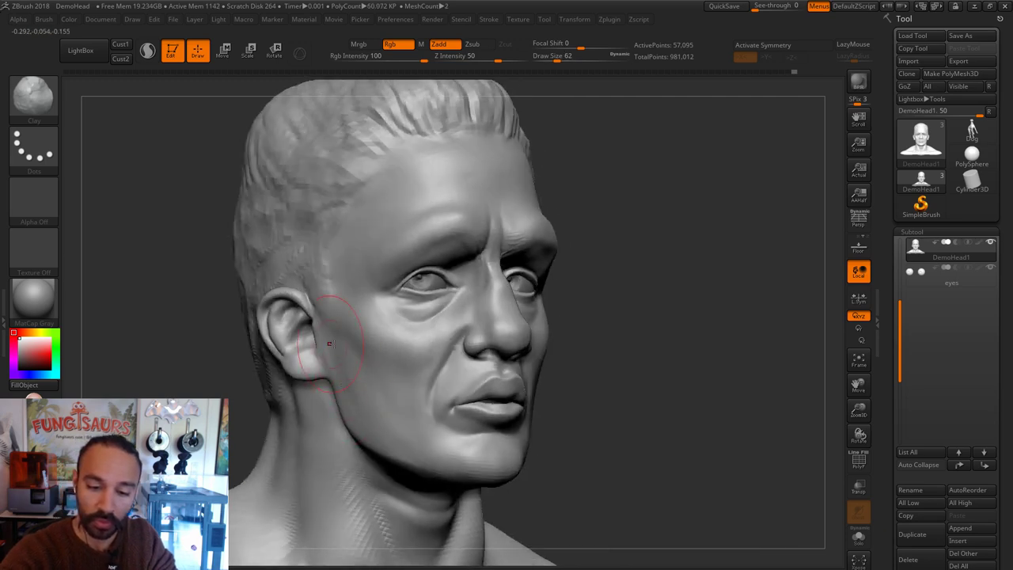
pyautogui.press('shift')
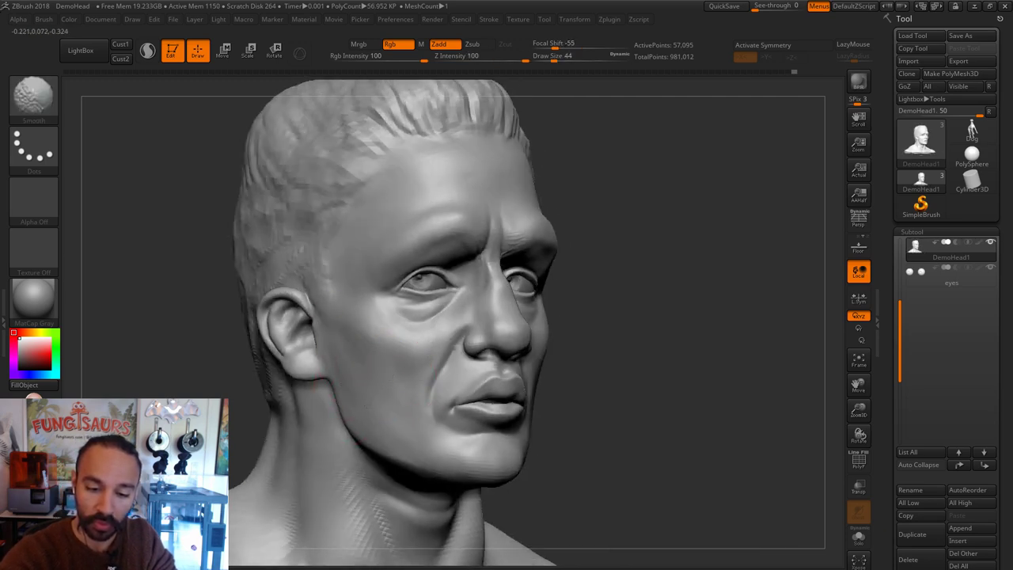
pyautogui.keyDown('shift'); pyautogui.moveTo(399, 426); pyautogui.dragTo(375, 423, button='right'); pyautogui.keyUp('shift')
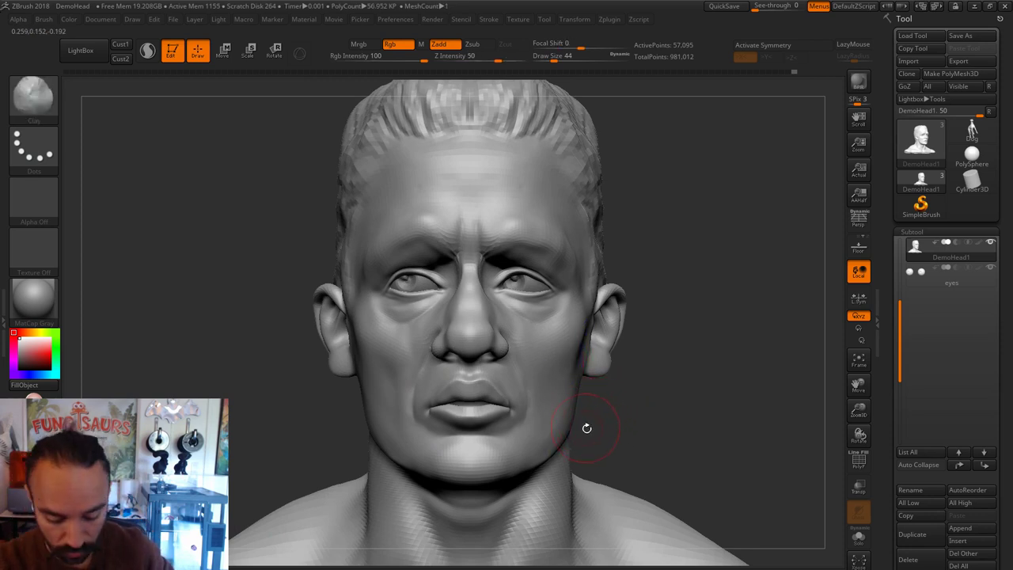
# Step: Turn symmetry back on and reshape both sides of the jawline with the Move brush at draw sizes 128 and 94
pyautogui.press('b')
pyautogui.press('m')
pyautogui.press('v')
pyautogui.press('s')
pyautogui.moveTo(582, 424)
pyautogui.mouseDown()
pyautogui.moveTo(594, 425)
pyautogui.moveTo(569, 430)
pyautogui.moveTo(571, 413)
pyautogui.mouseUp()
pyautogui.hotkey('ctrl', 'z')
pyautogui.press('x')
pyautogui.press('s')
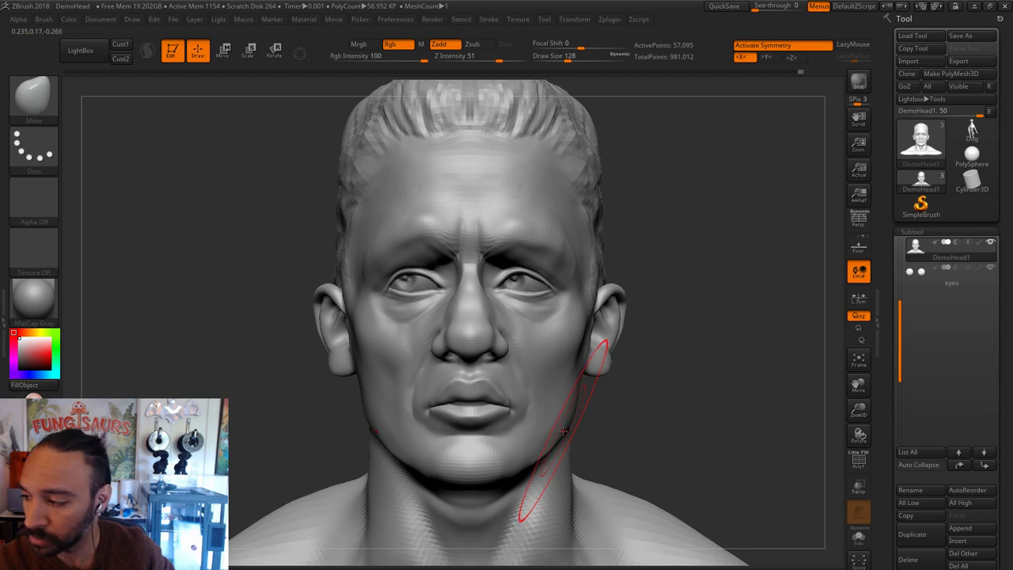
pyautogui.moveTo(673, 431); pyautogui.dragTo(585, 427)
pyautogui.press('s')
pyautogui.click(564, 437)
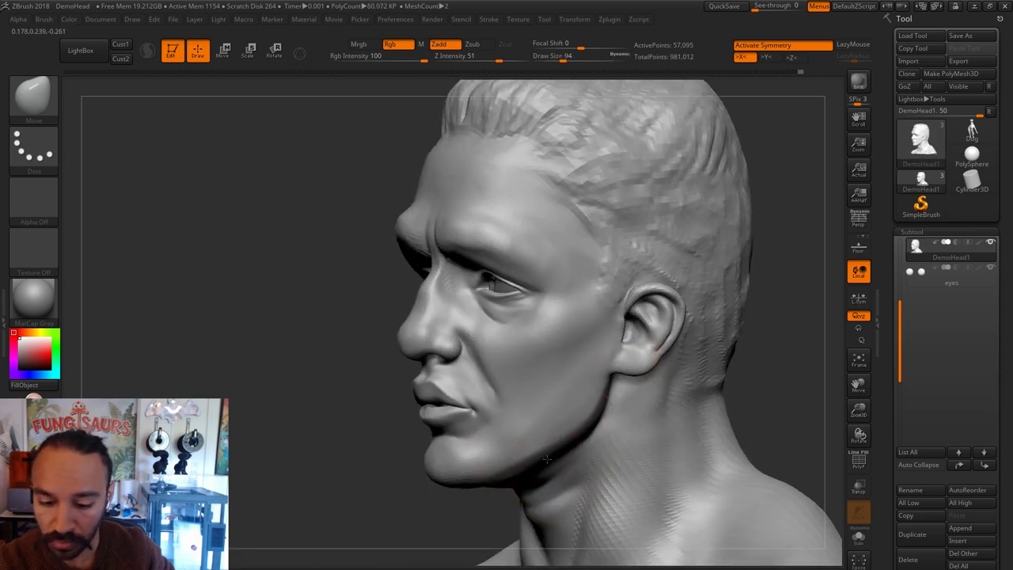
pyautogui.press('shift')
pyautogui.keyDown('shift'); pyautogui.moveTo(732, 360); pyautogui.dragTo(744, 351); pyautogui.keyUp('shift')
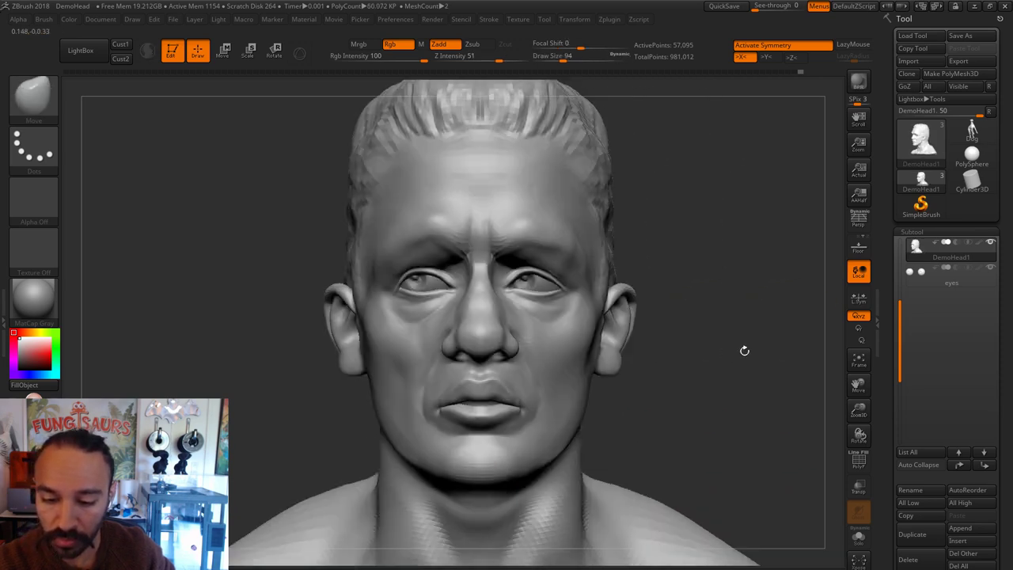
# Step: Adjust the sides of the face in front of the ears with the Move brush at draw sizes 74 and 51
pyautogui.press('s')
pyautogui.moveTo(610, 370); pyautogui.dragTo(608, 369)
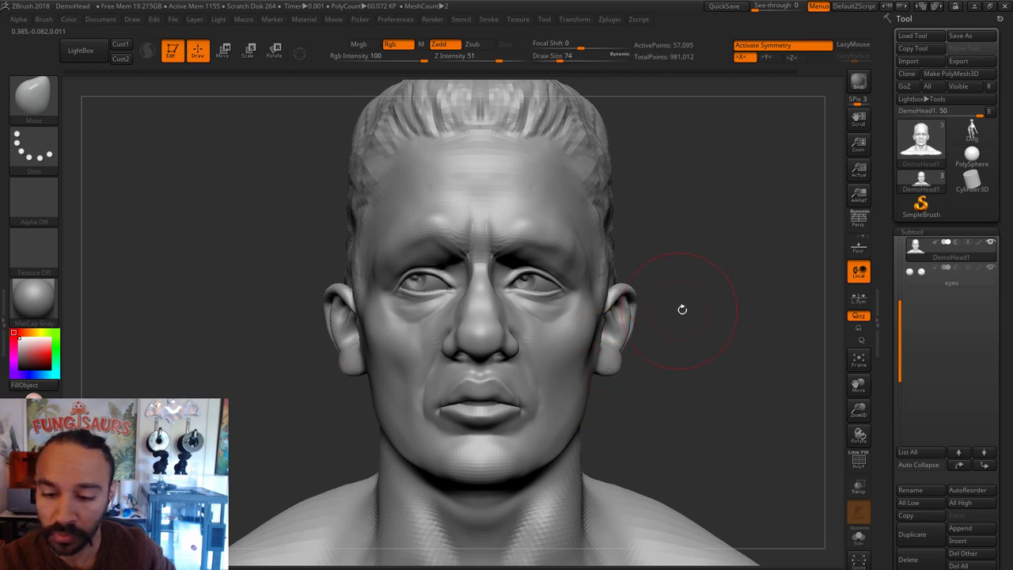
pyautogui.moveTo(681, 308); pyautogui.dragTo(612, 319)
pyautogui.press('s')
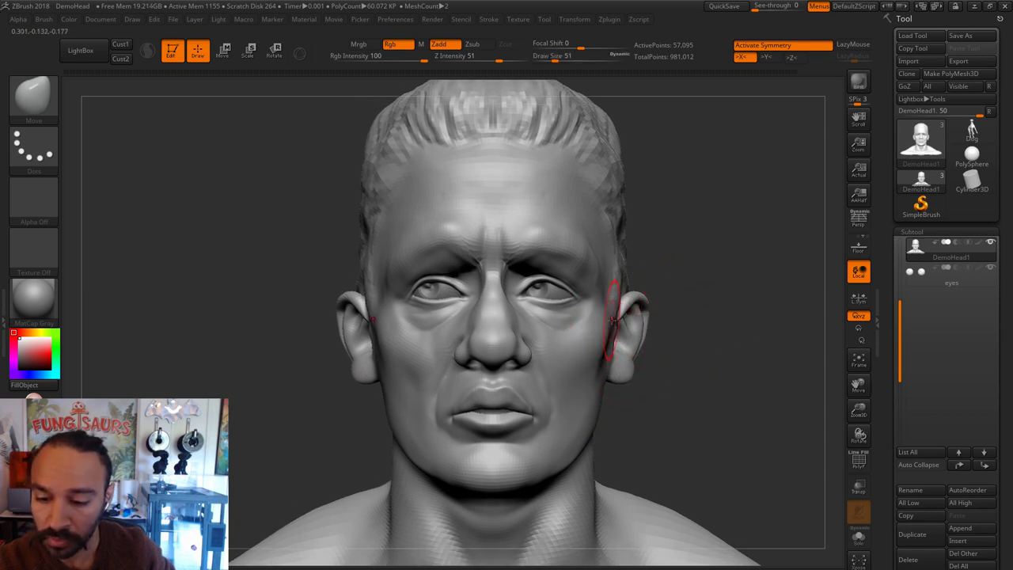
pyautogui.moveTo(676, 283)
pyautogui.mouseDown()
pyautogui.moveTo(657, 307)
pyautogui.moveTo(723, 277)
pyautogui.mouseUp()
pyautogui.press('s')
pyautogui.moveTo(678, 293); pyautogui.dragTo(548, 303)
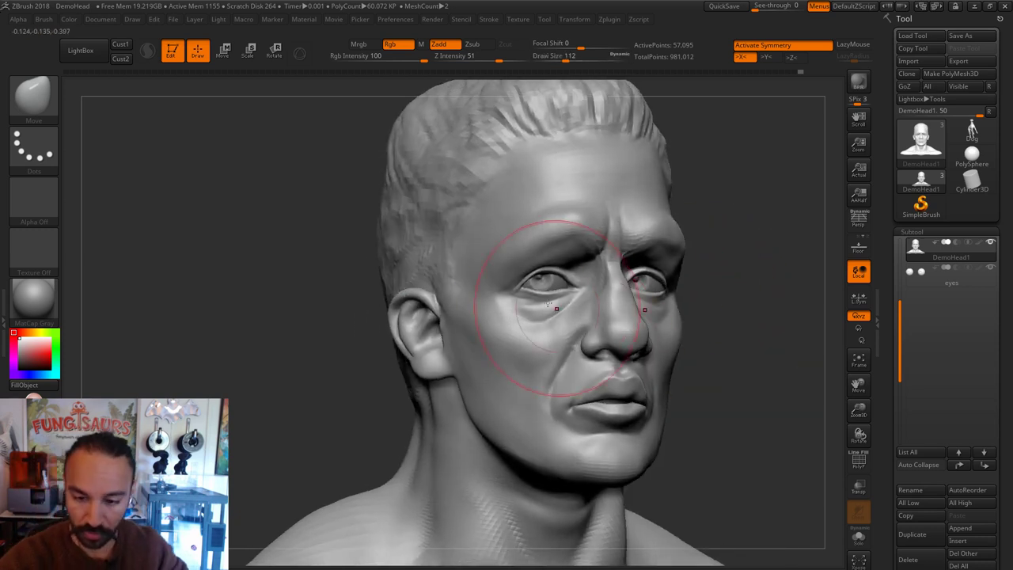
# Step: Texture the sideburns and temple hairline with the Standard brush using the Color Spray stroke at draw size 22
pyautogui.press('b')
pyautogui.press('s')
pyautogui.press('t')
pyautogui.press('s')
pyautogui.moveTo(489, 285); pyautogui.dragTo(471, 280)
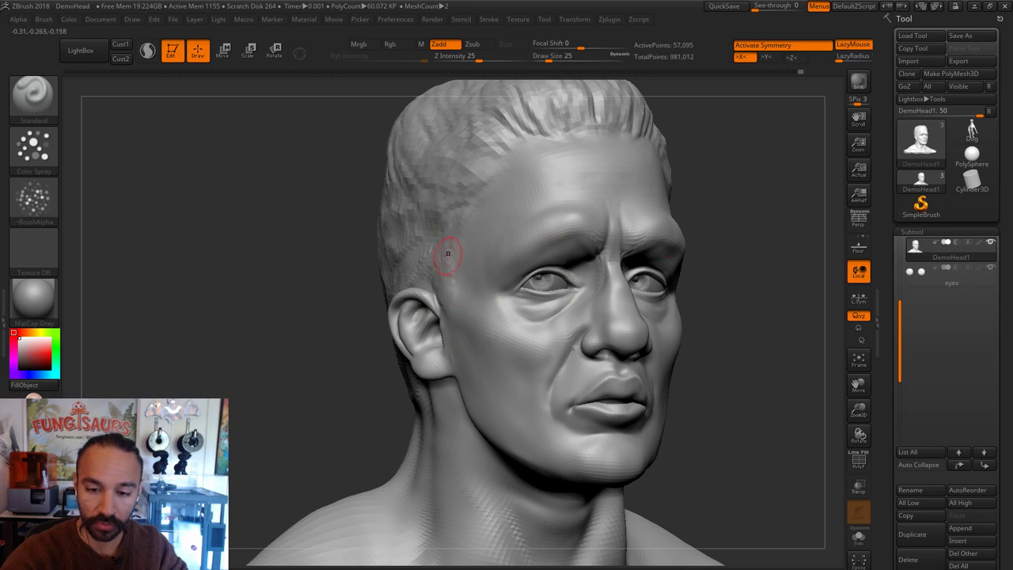
pyautogui.press('[')
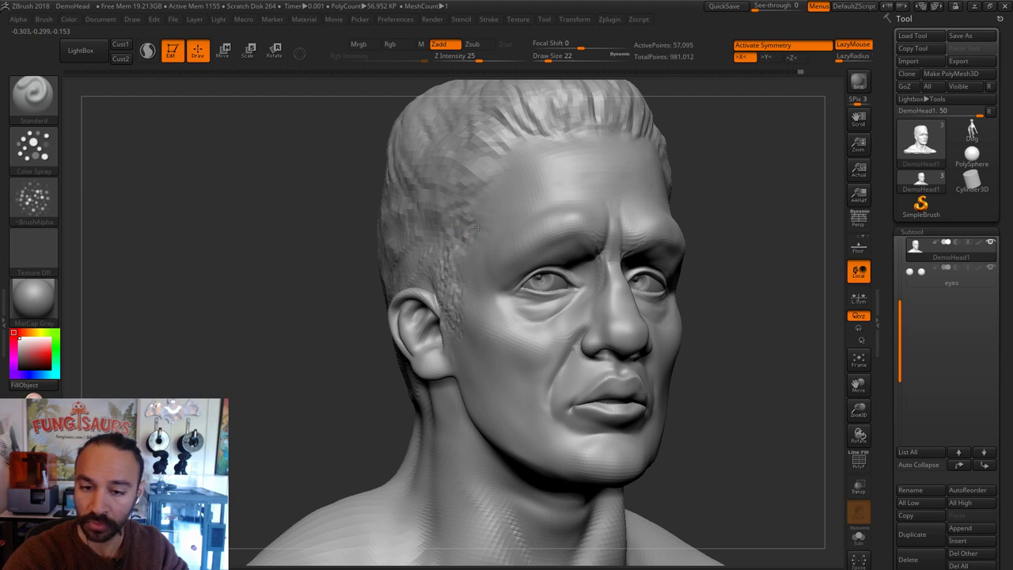
pyautogui.moveTo(462, 188); pyautogui.dragTo(600, 219, button='right')
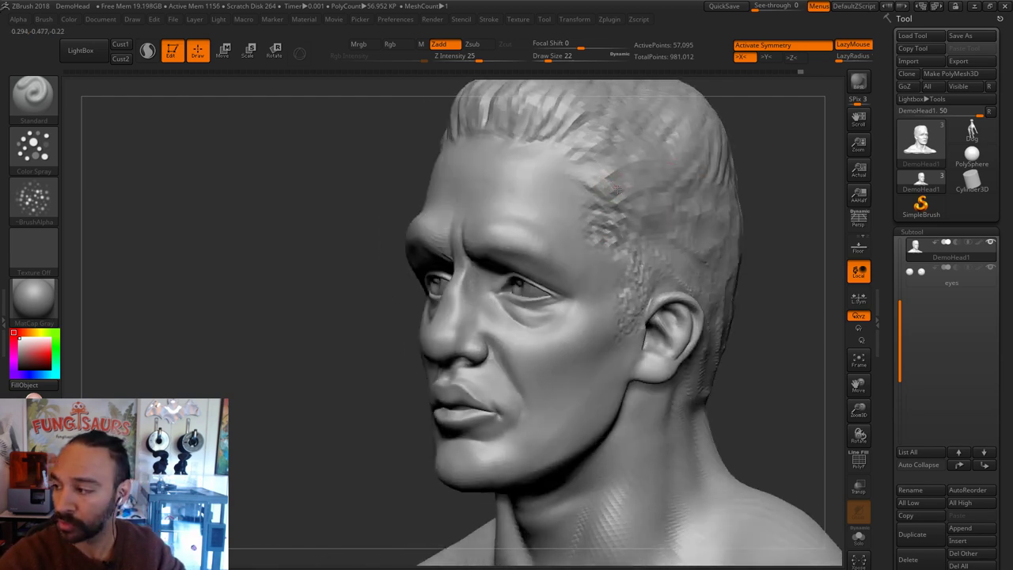
pyautogui.moveTo(632, 185); pyautogui.dragTo(677, 202)
pyautogui.moveTo(762, 197)
pyautogui.keyDown('shift'); pyautogui.mouseDown()
pyautogui.moveTo(734, 230)
pyautogui.moveTo(612, 228)
pyautogui.mouseUp(); pyautogui.keyUp('shift')
# Step: Subdivide the head mesh and spray short hair texture over the sides of the head above the ears
pyautogui.hotkey('ctrl', 'd')
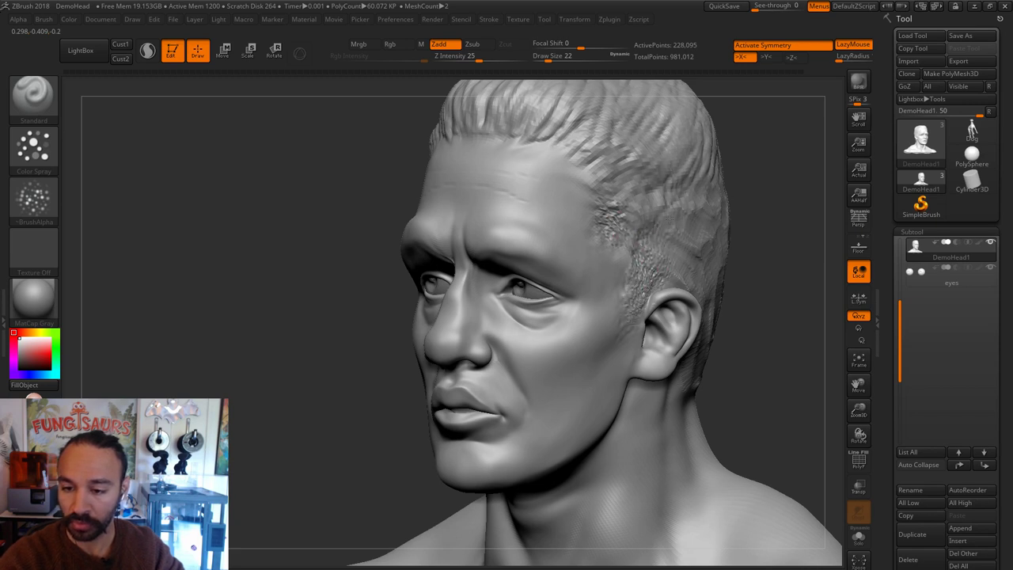
pyautogui.moveTo(643, 228)
pyautogui.mouseDown()
pyautogui.moveTo(637, 234)
pyautogui.moveTo(664, 237)
pyautogui.mouseUp()
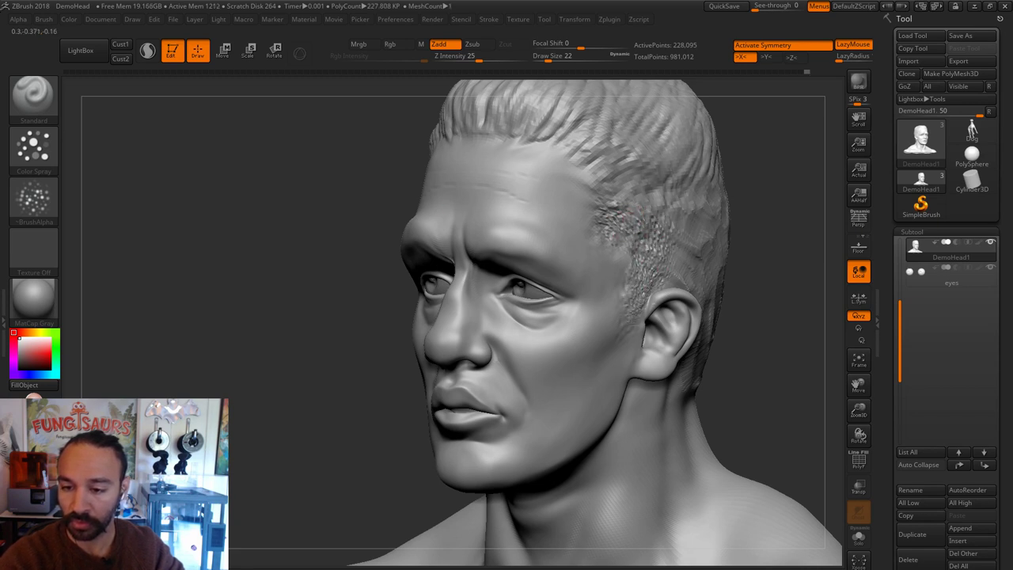
pyautogui.moveTo(636, 203)
pyautogui.mouseDown()
pyautogui.moveTo(693, 200)
pyautogui.moveTo(681, 206)
pyautogui.mouseUp()
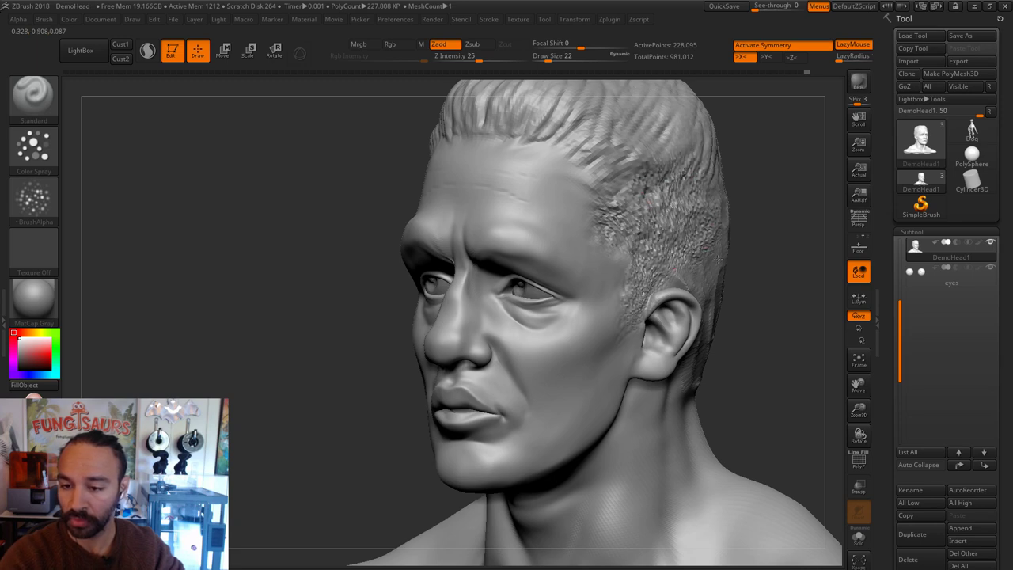
pyautogui.moveTo(756, 246)
pyautogui.mouseDown()
pyautogui.moveTo(805, 252)
pyautogui.moveTo(717, 209)
pyautogui.mouseUp()
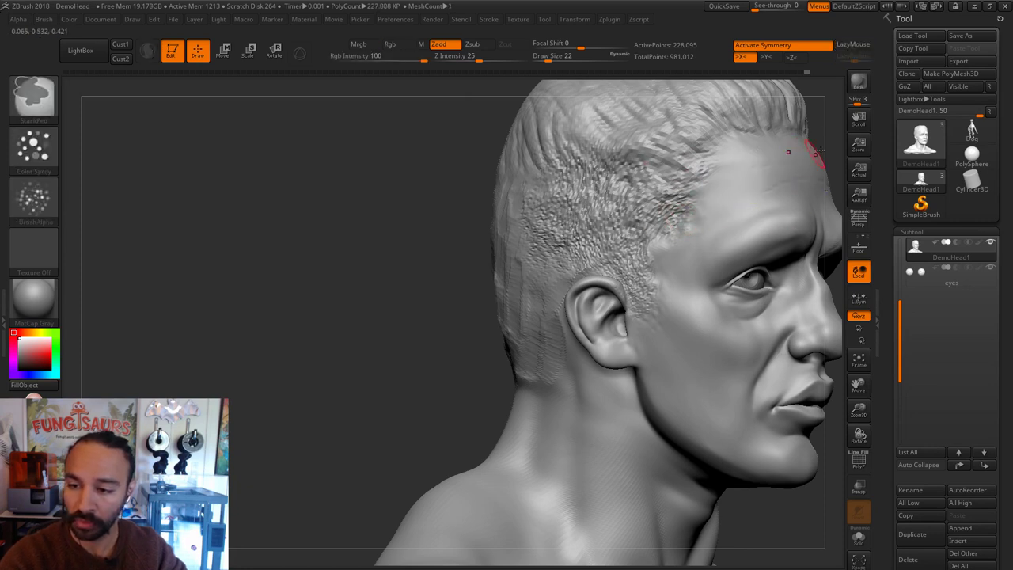
# Step: Extend the sprayed short hair texture behind the ears, across the back of the head and down to the nape
pyautogui.moveTo(830, 135); pyautogui.dragTo(617, 198)
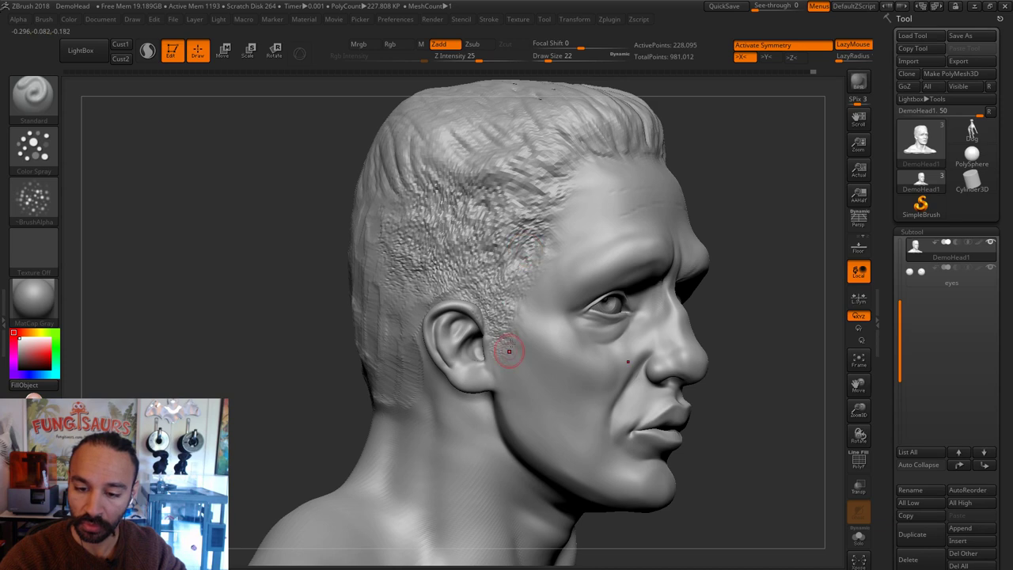
pyautogui.moveTo(773, 308)
pyautogui.mouseDown()
pyautogui.moveTo(633, 289)
pyautogui.moveTo(735, 264)
pyautogui.mouseUp()
pyautogui.moveTo(415, 285)
pyautogui.mouseDown()
pyautogui.moveTo(400, 348)
pyautogui.moveTo(392, 214)
pyautogui.moveTo(372, 364)
pyautogui.moveTo(360, 229)
pyautogui.mouseUp()
pyautogui.moveTo(358, 325); pyautogui.dragTo(395, 187)
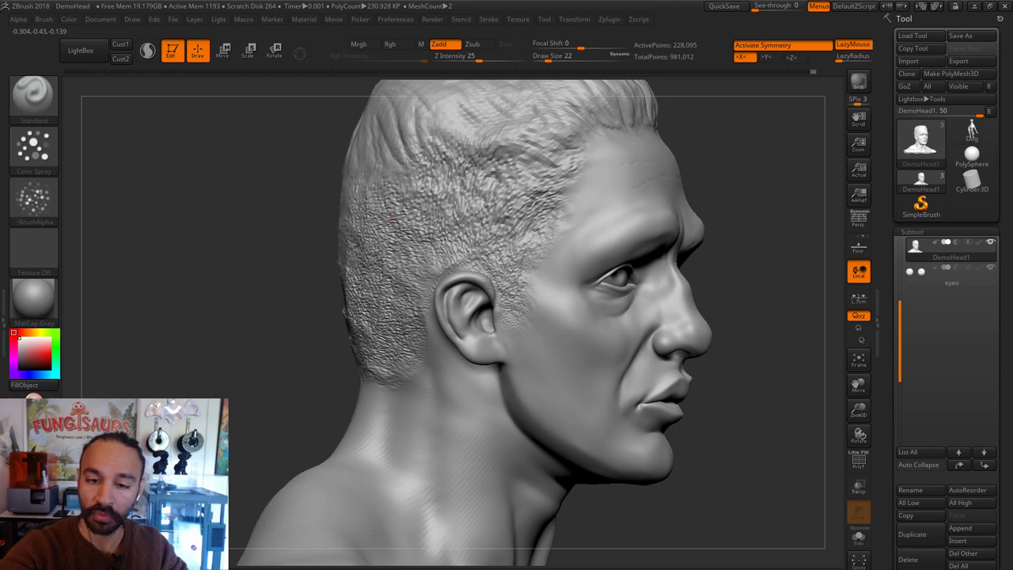
pyautogui.moveTo(277, 261); pyautogui.dragTo(396, 265)
pyautogui.moveTo(342, 340)
pyautogui.mouseDown()
pyautogui.moveTo(334, 376)
pyautogui.moveTo(326, 299)
pyautogui.mouseUp()
pyautogui.moveTo(315, 237)
pyautogui.mouseDown()
pyautogui.moveTo(261, 333)
pyautogui.moveTo(285, 261)
pyautogui.moveTo(289, 372)
pyautogui.moveTo(346, 344)
pyautogui.mouseUp()
pyautogui.moveTo(416, 323); pyautogui.dragTo(465, 295)
# Step: Spray beard stubble along the jaw, chin, upper lip and lower cheeks with the Standard brush at draw size 22
pyautogui.moveTo(653, 219); pyautogui.dragTo(767, 240)
pyautogui.moveTo(784, 296)
pyautogui.keyDown('alt'); pyautogui.mouseDown()
pyautogui.moveTo(742, 255)
pyautogui.moveTo(452, 293)
pyautogui.mouseUp(); pyautogui.keyUp('alt')
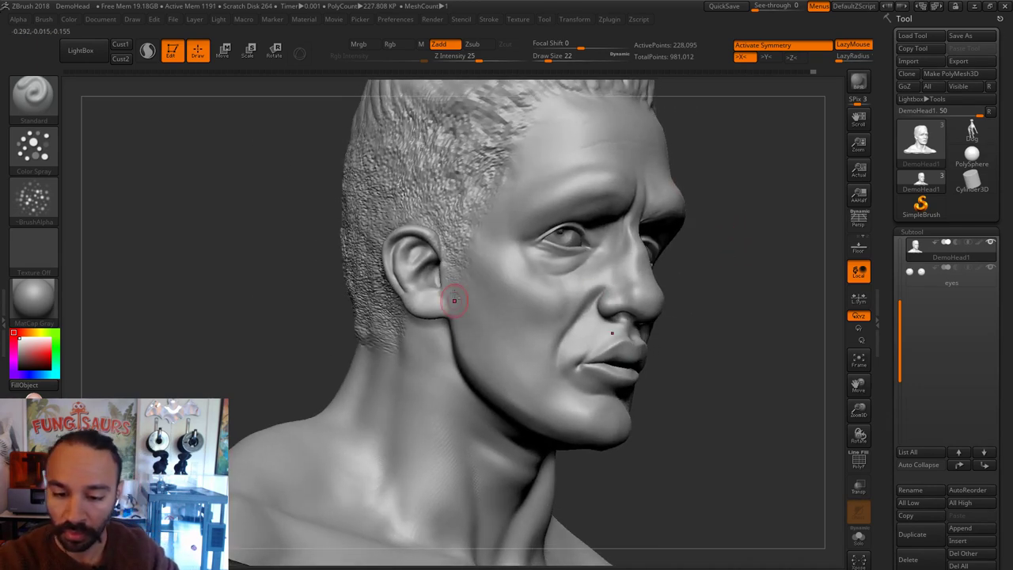
pyautogui.moveTo(464, 350); pyautogui.dragTo(560, 434)
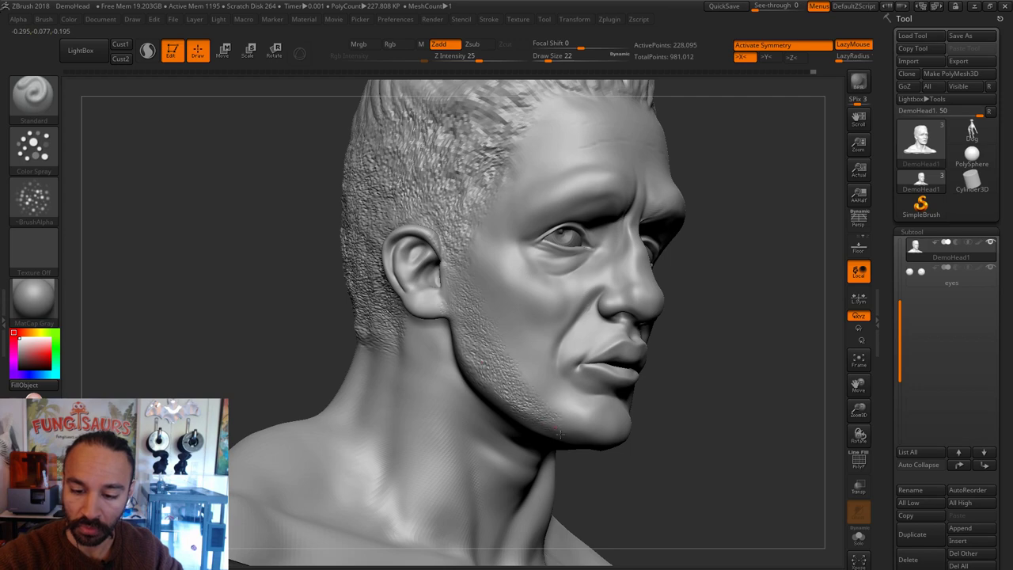
pyautogui.moveTo(615, 332); pyautogui.dragTo(565, 370)
pyautogui.moveTo(715, 339); pyautogui.dragTo(589, 427)
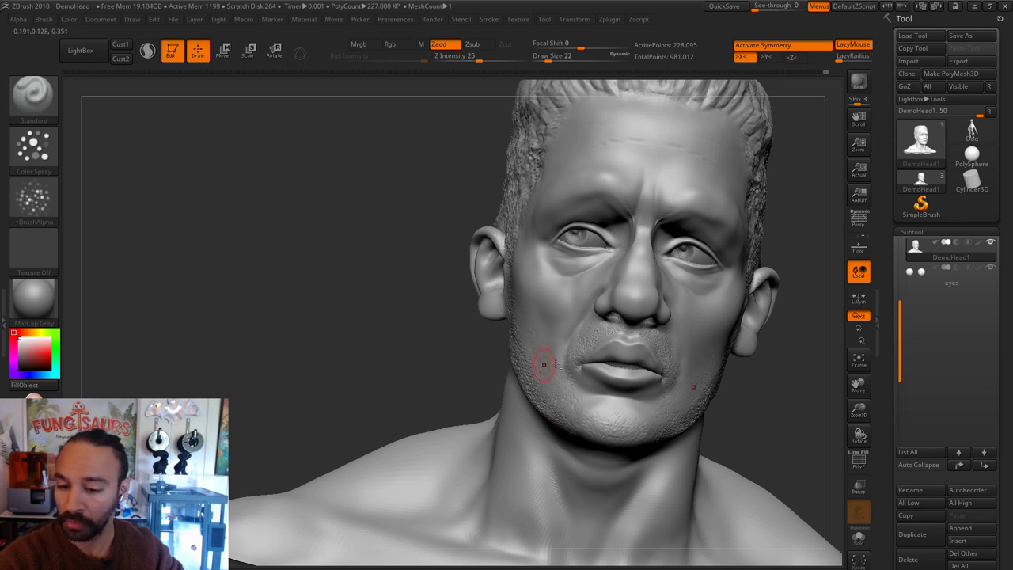
pyautogui.moveTo(543, 364)
pyautogui.mouseDown()
pyautogui.moveTo(784, 349)
pyautogui.moveTo(641, 346)
pyautogui.mouseUp()
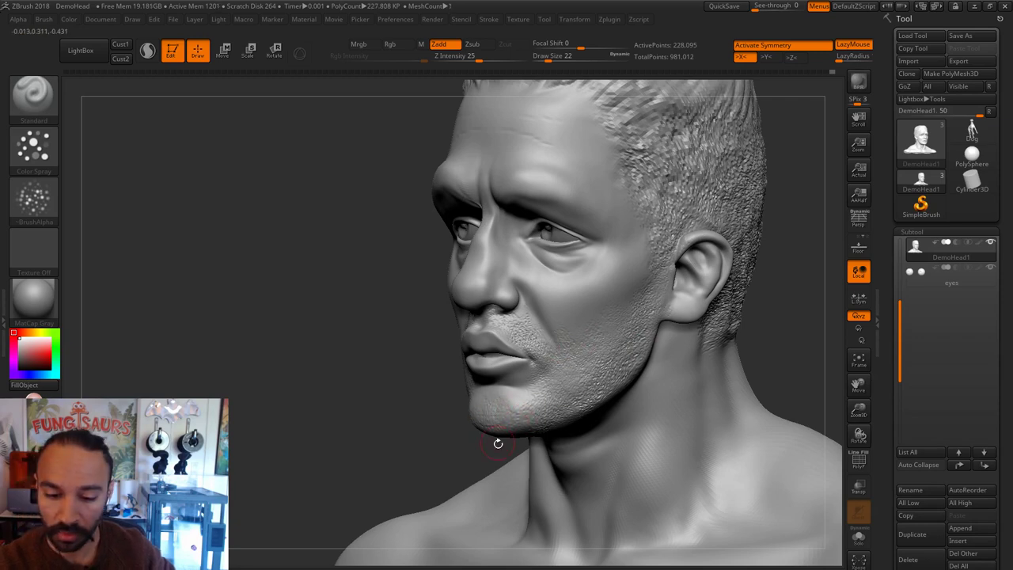
# Step: Define the hollow between the lower lip and chin with the DamStandard brush at draw size 39
pyautogui.moveTo(414, 444)
pyautogui.keyDown('shift'); pyautogui.mouseDown()
pyautogui.moveTo(631, 378)
pyautogui.moveTo(686, 385)
pyautogui.moveTo(655, 364)
pyautogui.mouseUp(); pyautogui.keyUp('shift')
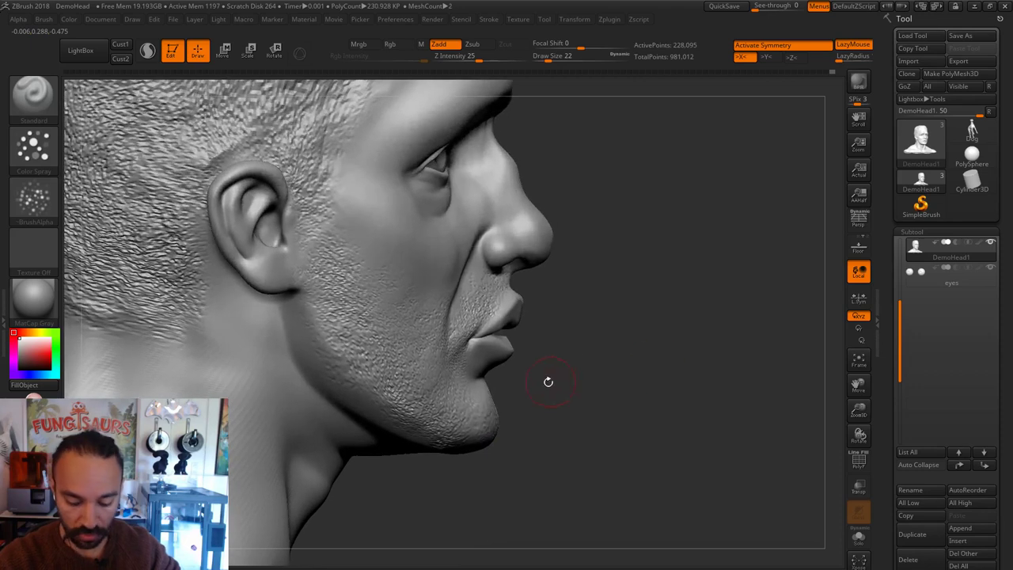
pyautogui.press('b')
pyautogui.press('d')
pyautogui.press('s')
pyautogui.moveTo(580, 566); pyautogui.dragTo(518, 547)
pyautogui.press('s')
pyautogui.click(492, 381)
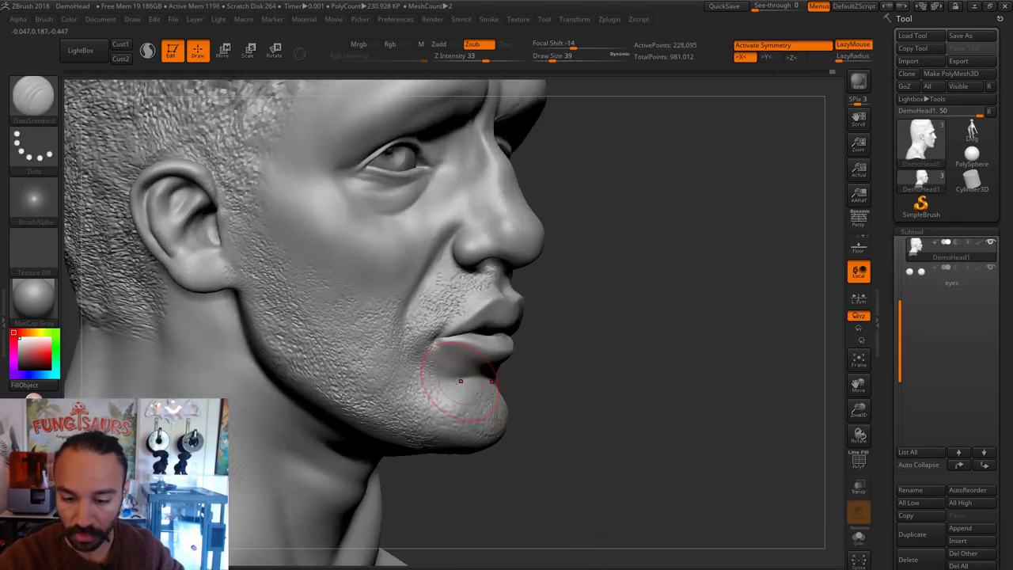
# Step: Drop the head to a lower subdivision level and reshape the chin profile with the Move brush at draw size 39
pyautogui.hotkey('shift', 'd')
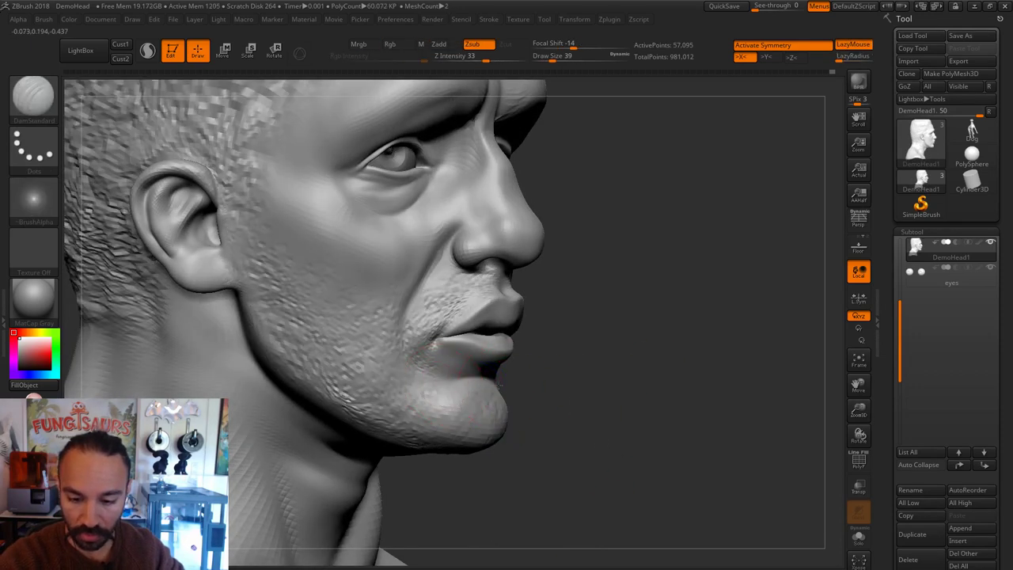
pyautogui.moveTo(543, 380)
pyautogui.mouseDown()
pyautogui.moveTo(552, 389)
pyautogui.moveTo(543, 388)
pyautogui.mouseUp()
pyautogui.press('b')
pyautogui.press('m')
pyautogui.press('v')
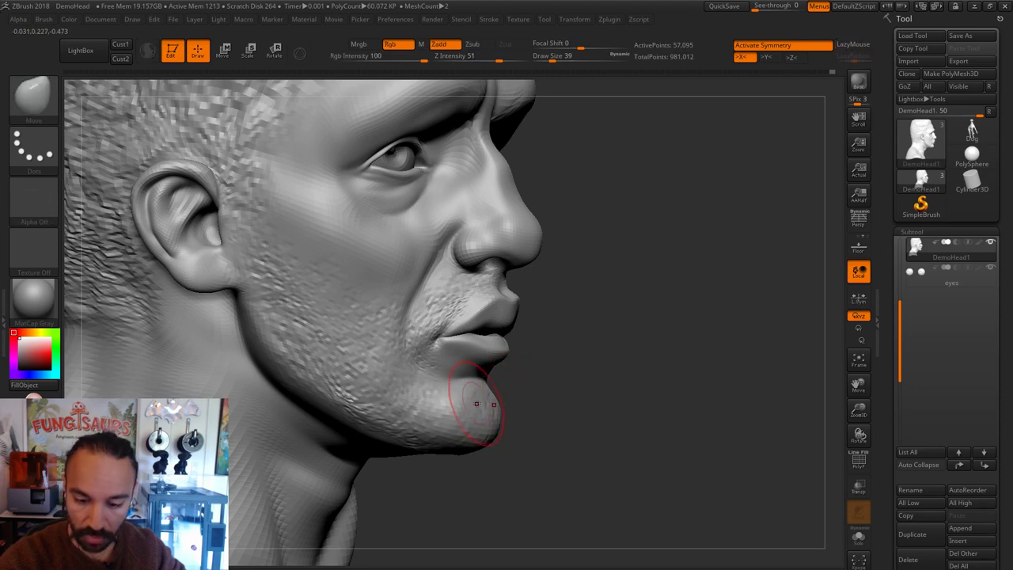
# Step: Flatten the front and underside of the chin with the hPolish brush at draw size 41
pyautogui.press('s')
pyautogui.press('b')
pyautogui.press('h')
pyautogui.press('p')
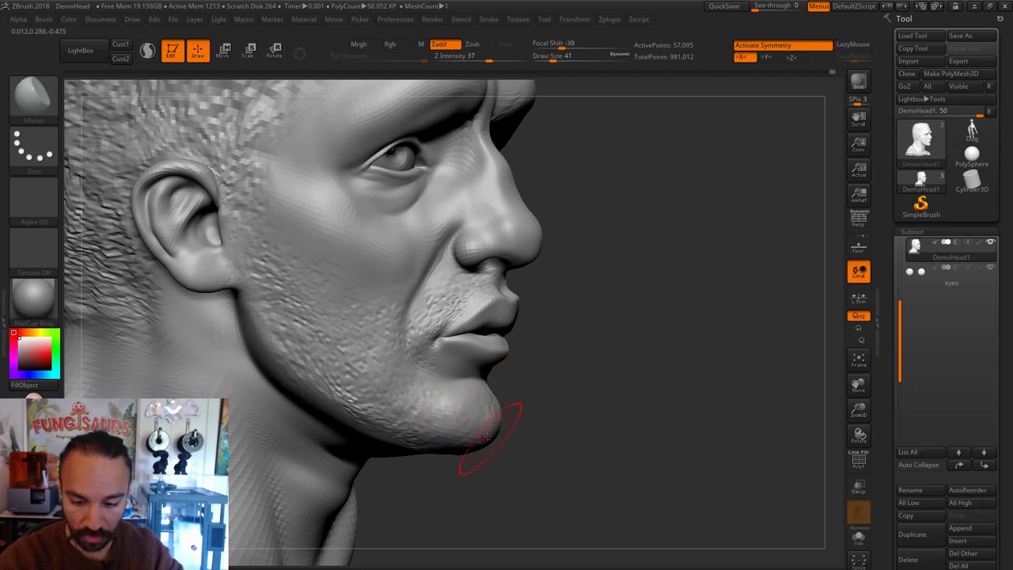
pyautogui.moveTo(536, 448); pyautogui.dragTo(489, 415, button='right')
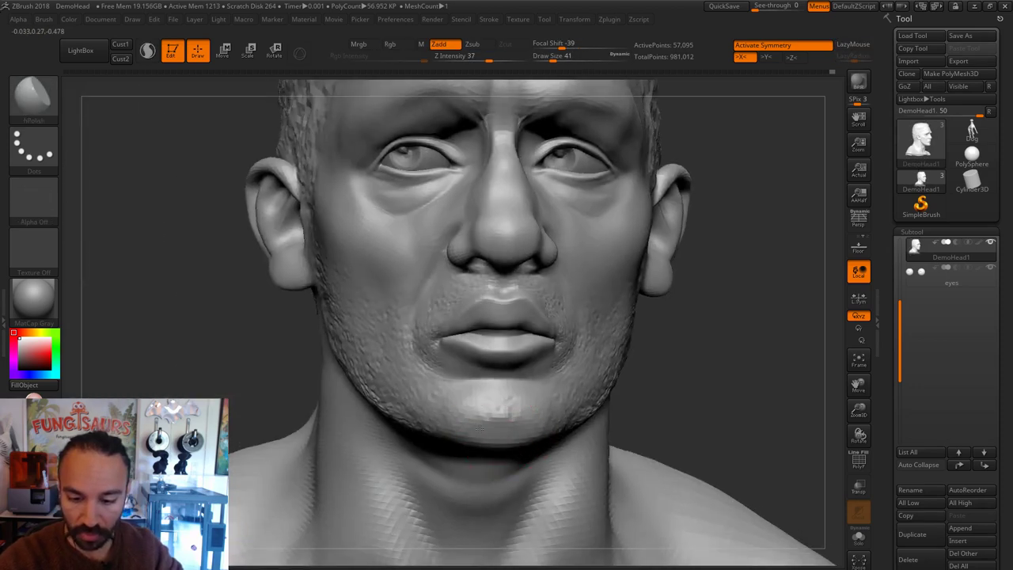
pyautogui.moveTo(479, 428); pyautogui.dragTo(515, 427)
pyautogui.moveTo(665, 370); pyautogui.dragTo(629, 373)
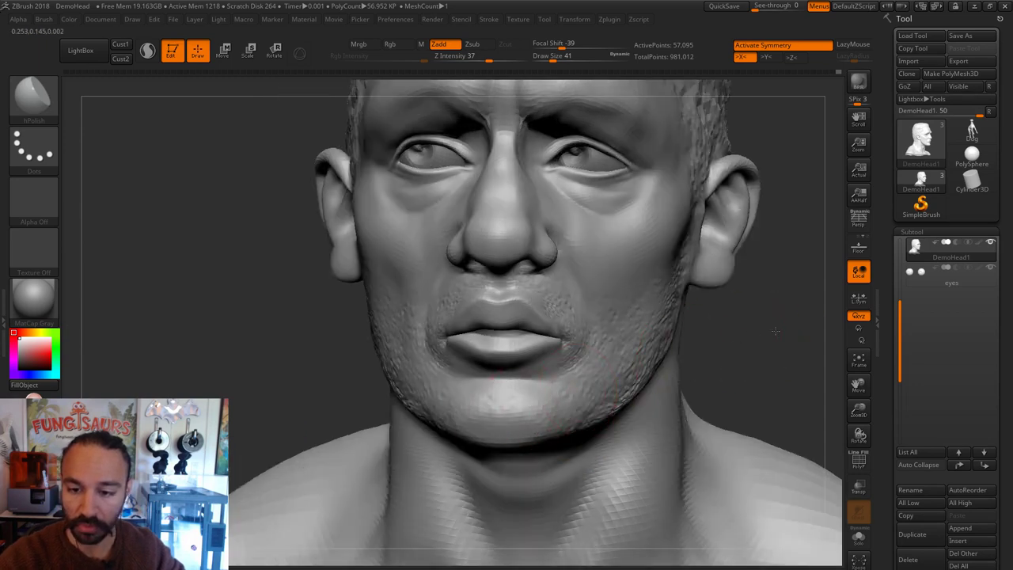
# Step: Save the tool over the existing Punisher1 file in the Punisher1 folder
pyautogui.moveTo(776, 331)
pyautogui.mouseDown(button='right')
pyautogui.moveTo(759, 316)
pyautogui.moveTo(760, 380)
pyautogui.mouseUp(button='right')
pyautogui.click(959, 36)
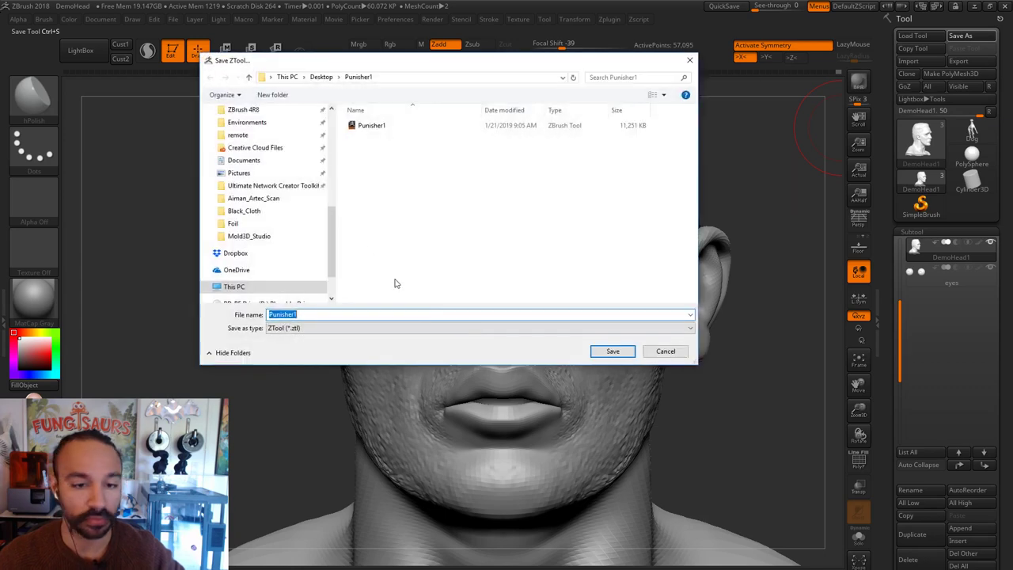
pyautogui.click(609, 350)
pyautogui.click(536, 314)
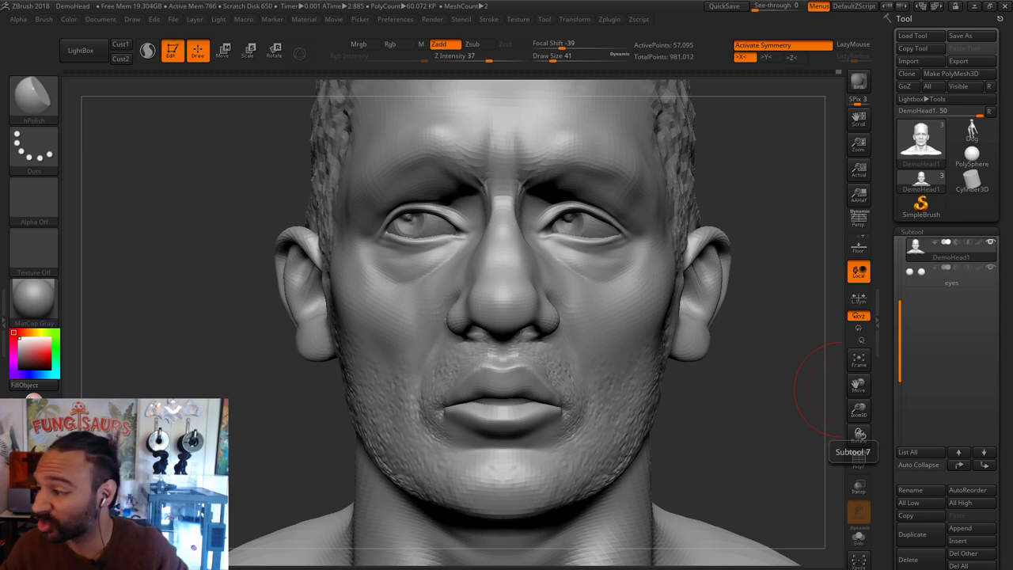
# Step: Check the paused Marvel's The Punisher frame in the browser, shrink its window and move it clear of the sculpt
pyautogui.moveTo(1012, 25); pyautogui.dragTo(831, 1)
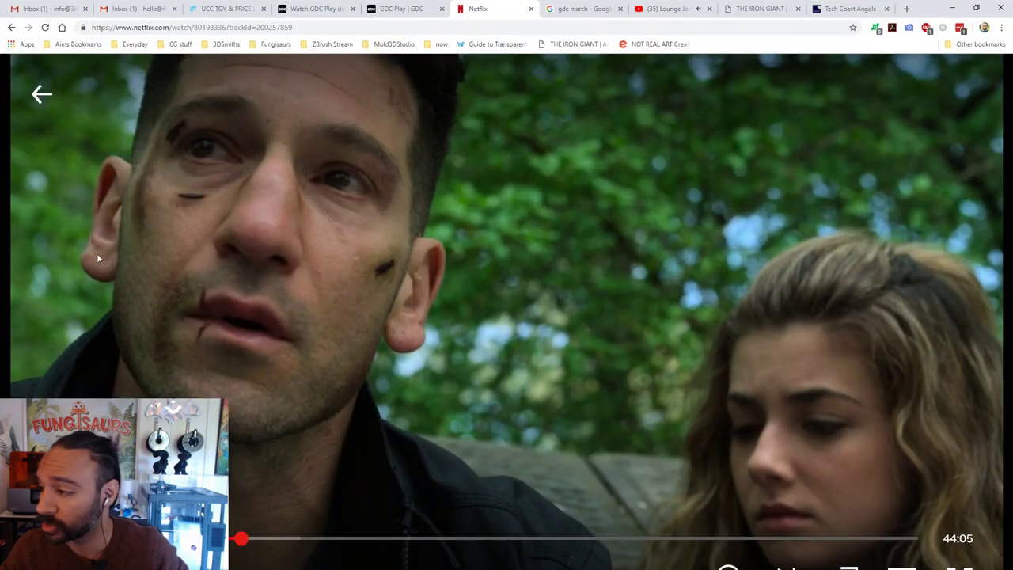
pyautogui.doubleClick(922, 8)
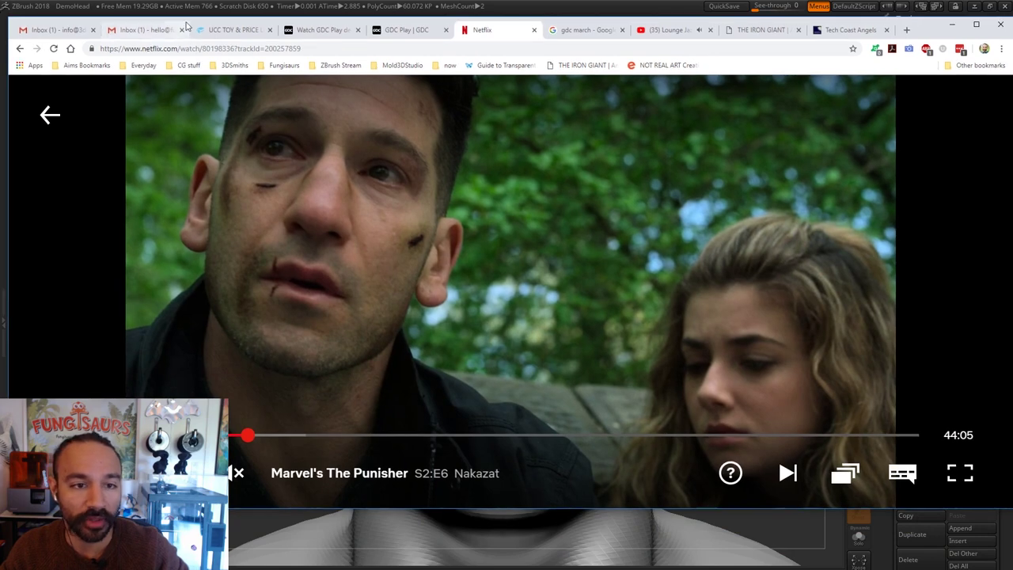
pyautogui.moveTo(190, 30); pyautogui.dragTo(411, 37)
pyautogui.hotkey('alt', 'Tab')
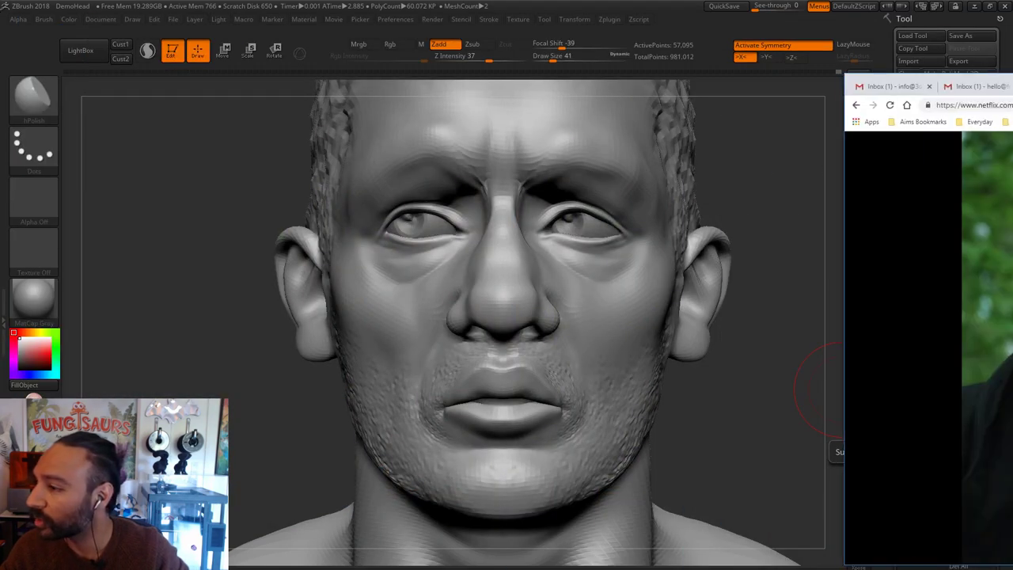
pyautogui.moveTo(832, 82); pyautogui.dragTo(1010, 83)
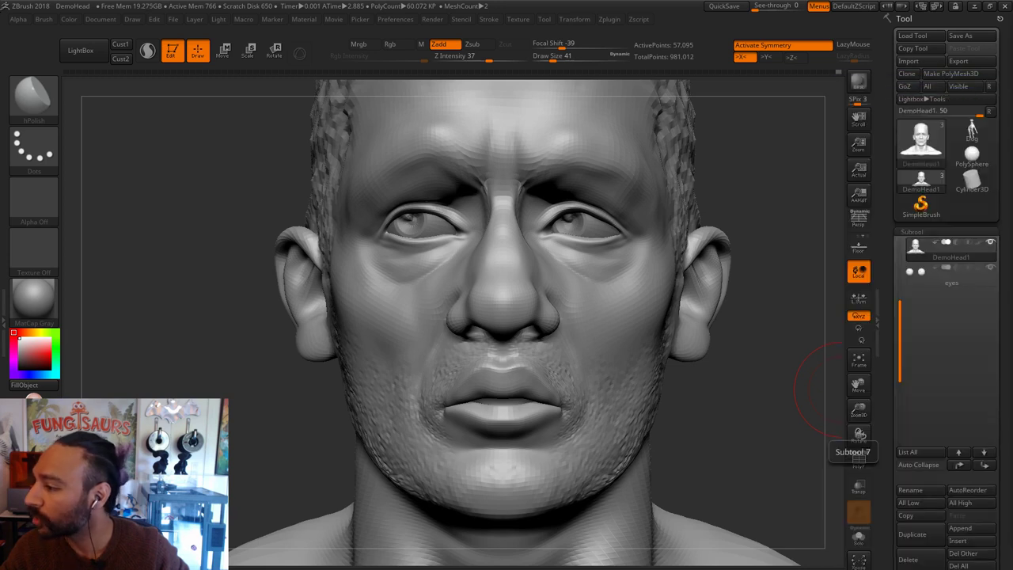
# Step: Carve the creases beneath both eyes with the DamStandard brush at draw size 25
pyautogui.moveTo(747, 418); pyautogui.dragTo(732, 417)
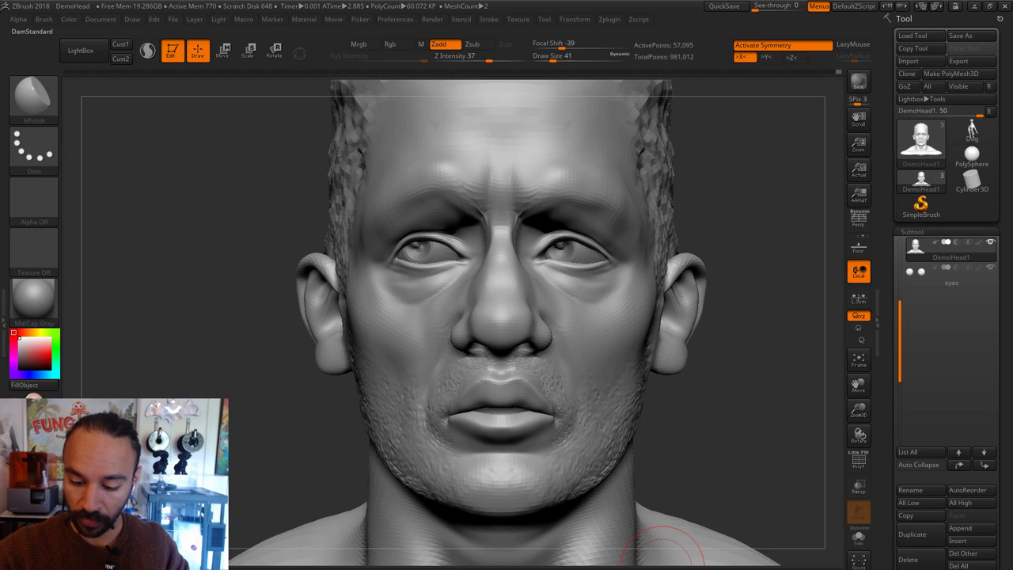
pyautogui.press('b')
pyautogui.press('d')
pyautogui.press('s')
pyautogui.press('s')
pyautogui.moveTo(556, 275); pyautogui.dragTo(584, 282)
pyautogui.moveTo(760, 262); pyautogui.dragTo(819, 264)
pyautogui.moveTo(463, 272)
pyautogui.mouseDown()
pyautogui.moveTo(422, 286)
pyautogui.moveTo(486, 271)
pyautogui.mouseUp()
pyautogui.press('s')
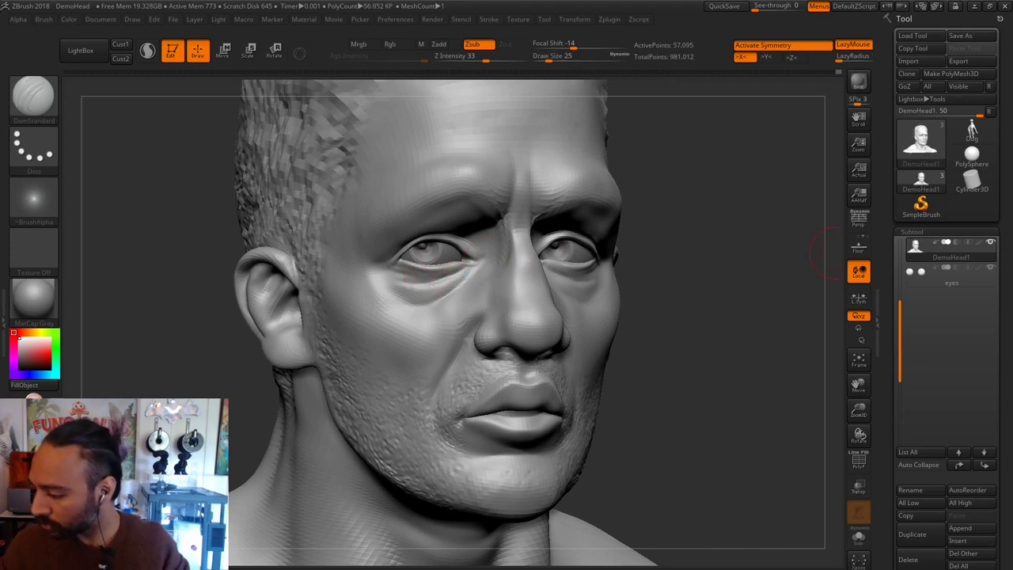
pyautogui.moveTo(691, 425); pyautogui.dragTo(717, 407)
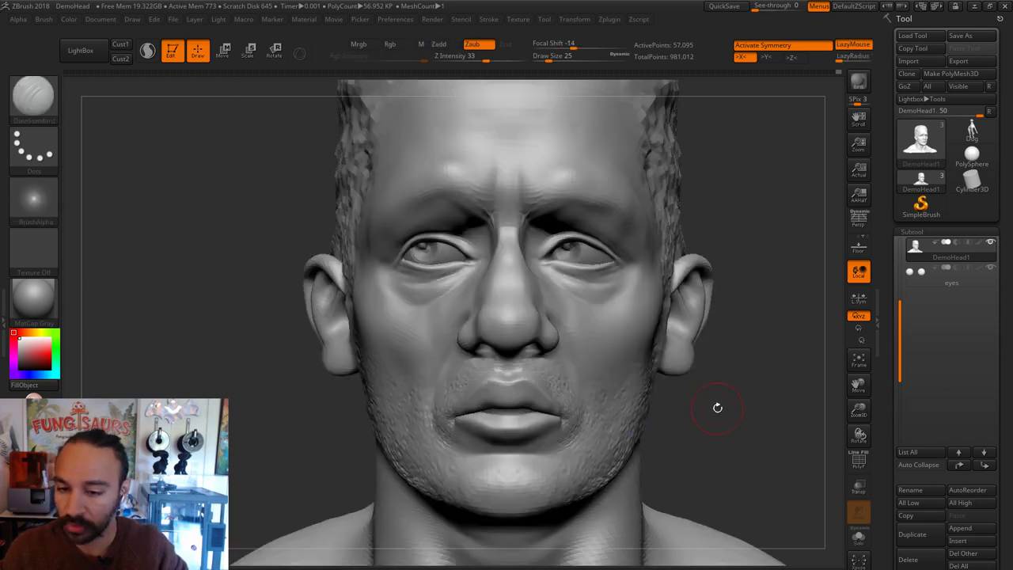
# Step: Refine the lower eyelid and eye bag creases with the DamStandard brush at draw sizes 16 and 25, undoing unwanted strokes
pyautogui.press('s')
pyautogui.moveTo(590, 273)
pyautogui.mouseDown()
pyautogui.moveTo(561, 271)
pyautogui.moveTo(584, 281)
pyautogui.moveTo(571, 279)
pyautogui.mouseUp()
pyautogui.hotkey('ctrl', 'z')
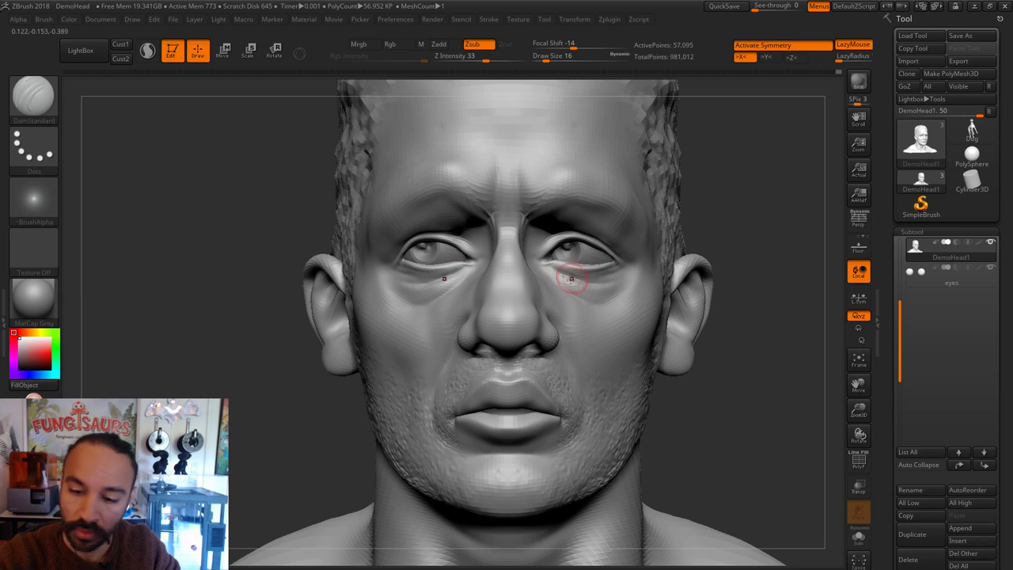
pyautogui.keyDown('alt'); pyautogui.moveTo(765, 240); pyautogui.dragTo(756, 270); pyautogui.keyUp('alt')
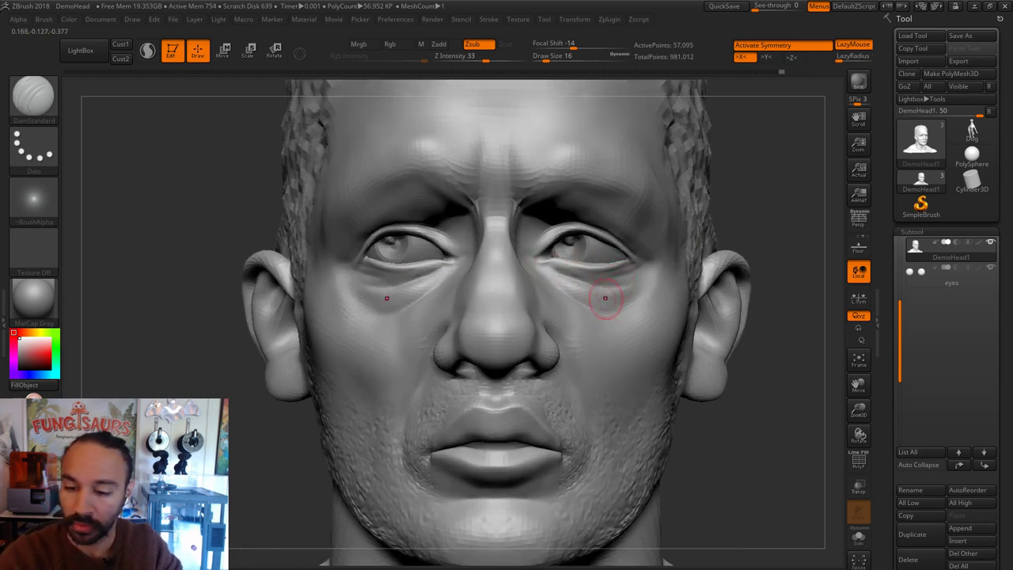
pyautogui.hotkey('ctrl', 'z')
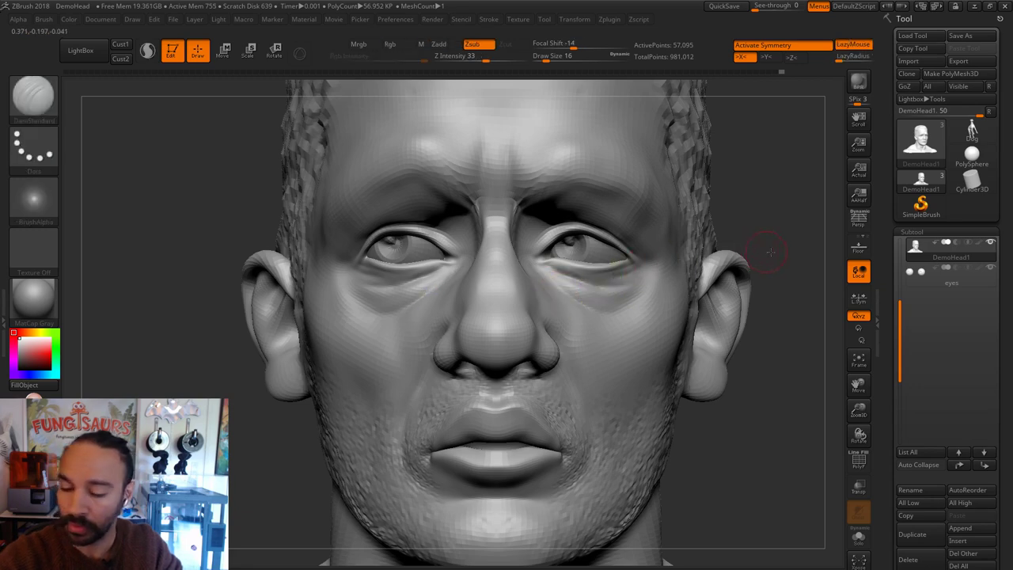
pyautogui.moveTo(764, 244); pyautogui.dragTo(809, 247)
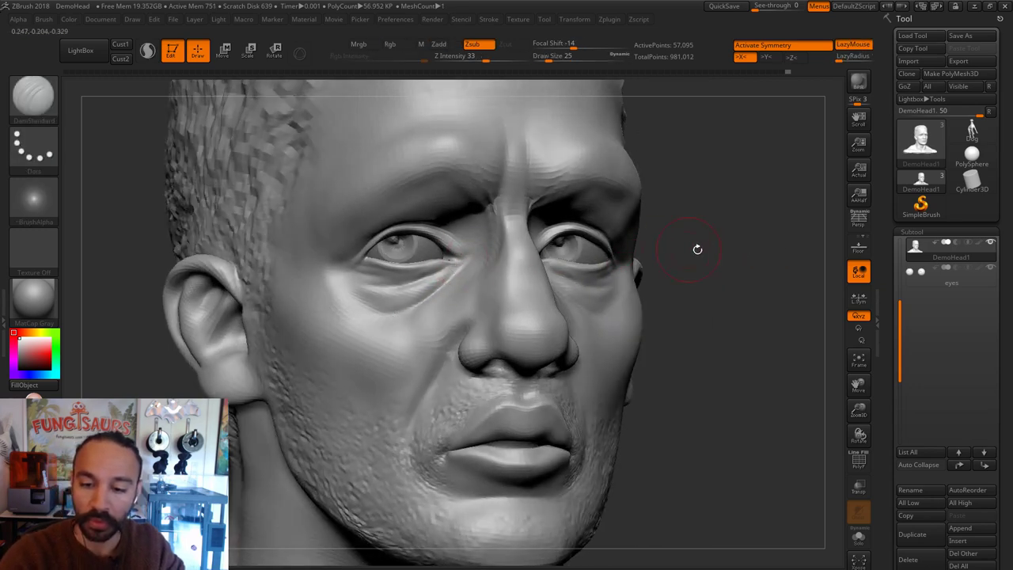
pyautogui.moveTo(696, 248)
pyautogui.mouseDown()
pyautogui.moveTo(800, 255)
pyautogui.moveTo(768, 220)
pyautogui.moveTo(721, 235)
pyautogui.mouseUp()
pyautogui.press('s')
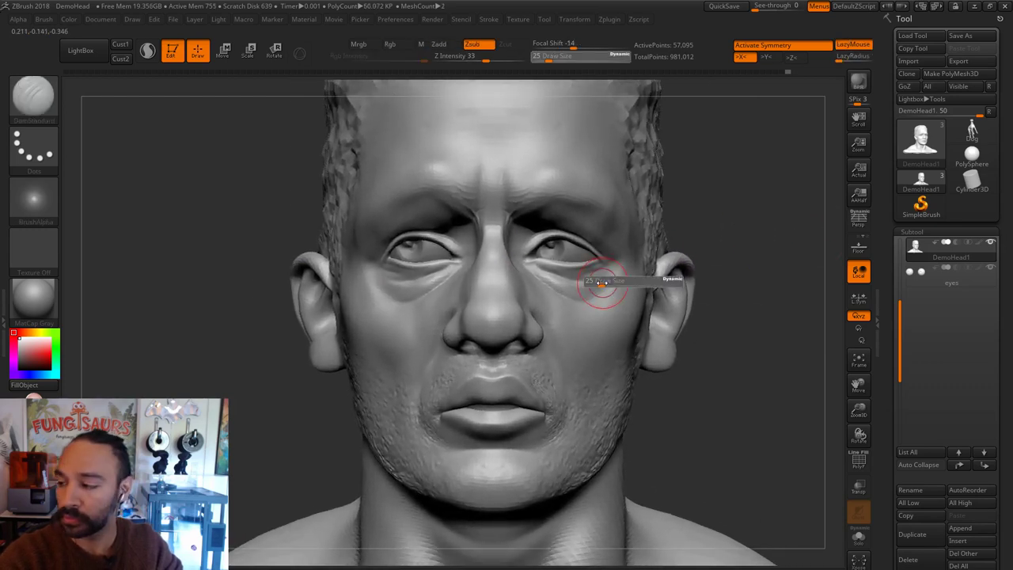
pyautogui.moveTo(603, 285)
pyautogui.mouseDown()
pyautogui.moveTo(538, 269)
pyautogui.moveTo(581, 296)
pyautogui.moveTo(543, 278)
pyautogui.mouseUp()
# Step: Polish the inner folds beneath the eyes with the hPolish brush at draw size 6
pyautogui.press('b')
pyautogui.press('h')
pyautogui.press('p')
pyautogui.press('s')
pyautogui.press('s')
pyautogui.moveTo(532, 271); pyautogui.dragTo(561, 288)
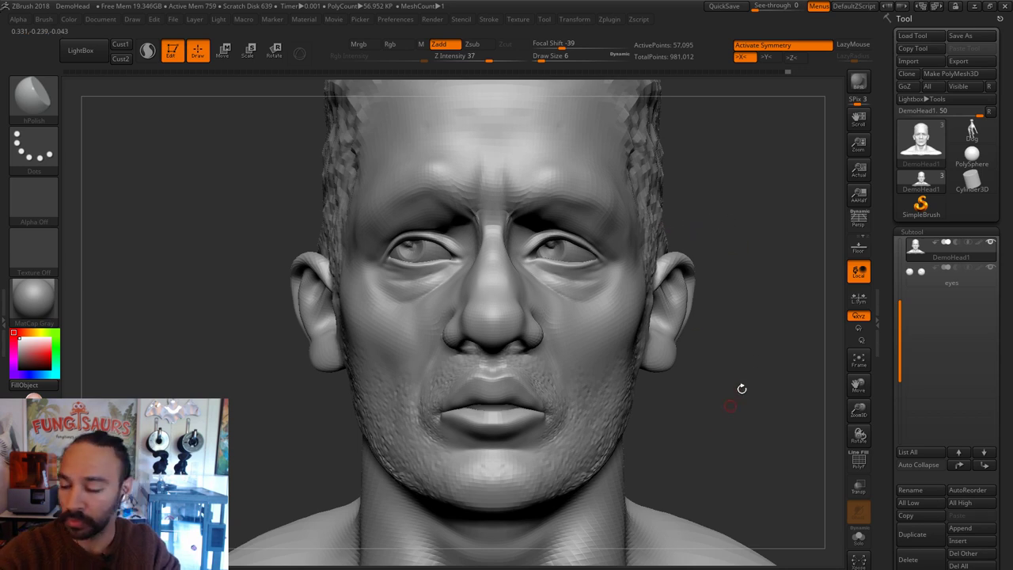
pyautogui.moveTo(739, 387)
pyautogui.keyDown('alt'); pyautogui.mouseDown()
pyautogui.moveTo(755, 362)
pyautogui.moveTo(770, 364)
pyautogui.moveTo(719, 358)
pyautogui.mouseUp(); pyautogui.keyUp('alt')
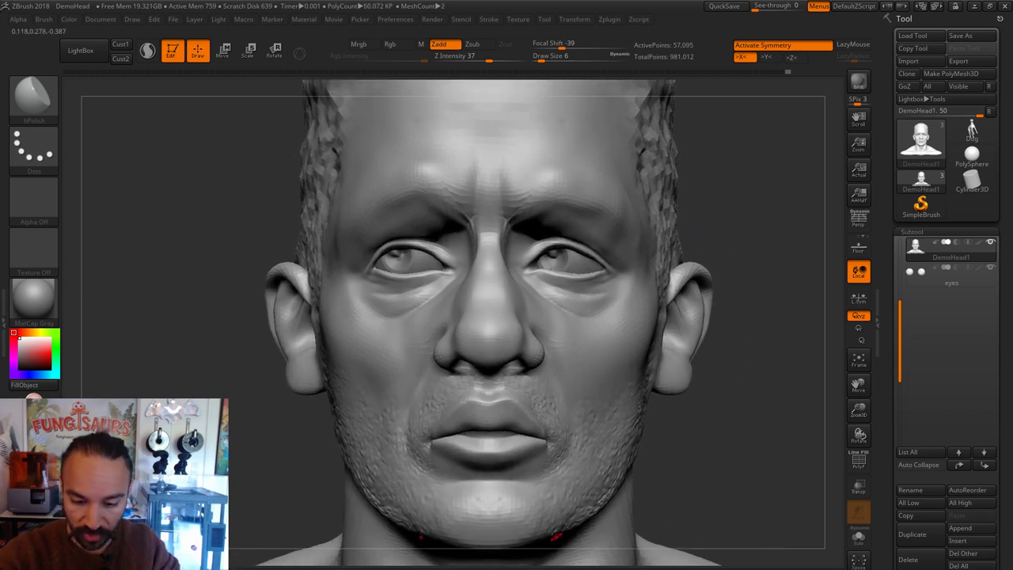
# Step: Raise the head's subdivision level and define the outer eye corners with the DamStandard brush at draw size 22
pyautogui.press('d')
pyautogui.press('b')
pyautogui.press('d')
pyautogui.press('s')
pyautogui.moveTo(373, 244)
pyautogui.mouseDown()
pyautogui.moveTo(382, 243)
pyautogui.moveTo(370, 263)
pyautogui.mouseUp()
pyautogui.press('s')
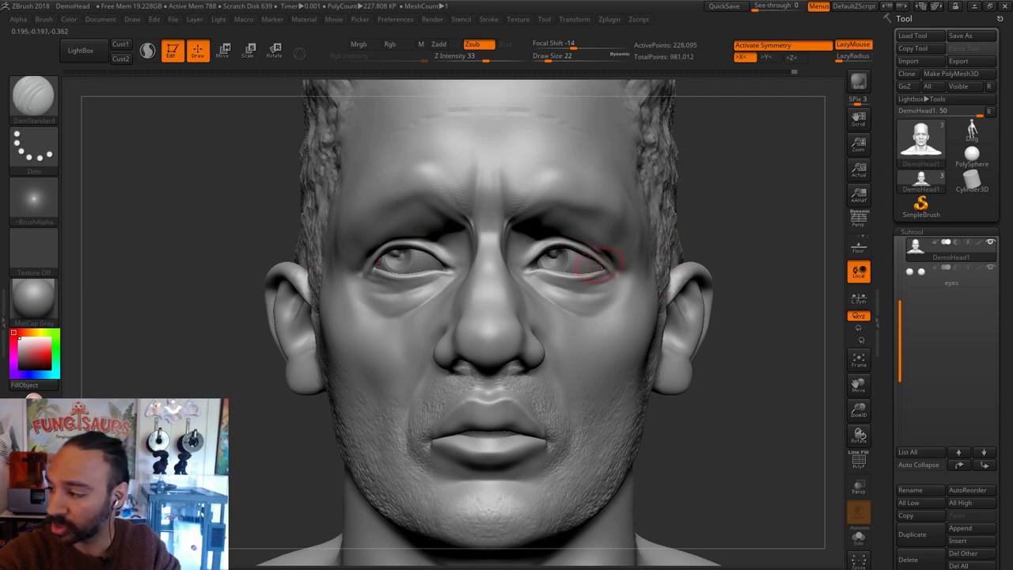
# Step: Turn off symmetry and refine the upper lid and outer corner of the head's left eye with DamStandard at draw sizes 23 and 16
pyautogui.press('x')
pyautogui.press('s')
pyautogui.press('s')
pyautogui.moveTo(597, 250); pyautogui.dragTo(592, 250)
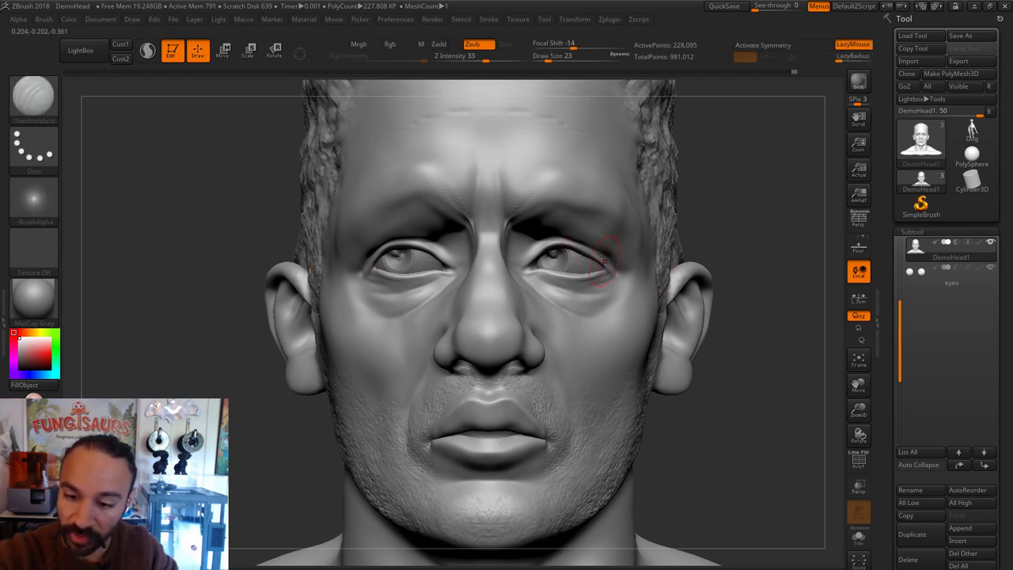
pyautogui.press('s')
pyautogui.moveTo(584, 244); pyautogui.dragTo(555, 236)
pyautogui.keyDown('shift'); pyautogui.moveTo(613, 269); pyautogui.dragTo(557, 235); pyautogui.keyUp('shift')
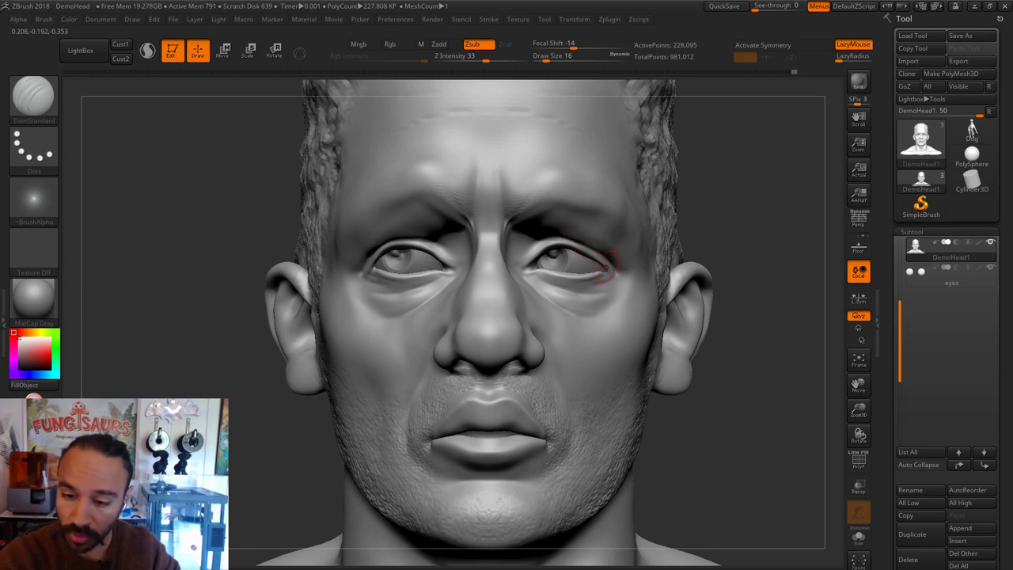
pyautogui.keyDown('shift'); pyautogui.moveTo(606, 267); pyautogui.dragTo(607, 259); pyautogui.keyUp('shift')
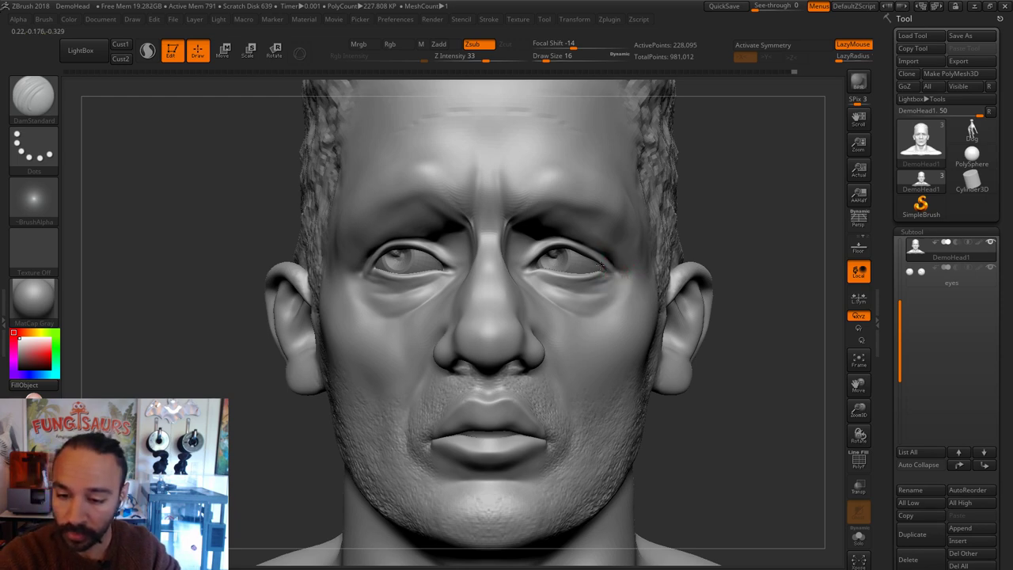
# Step: Nudge the outer corner of the head's left eye with the Move brush at draw size 44
pyautogui.press('b')
pyautogui.press('m')
pyautogui.press('v')
pyautogui.moveTo(737, 224); pyautogui.dragTo(776, 235)
pyautogui.press('s')
pyautogui.moveTo(613, 269); pyautogui.dragTo(620, 270)
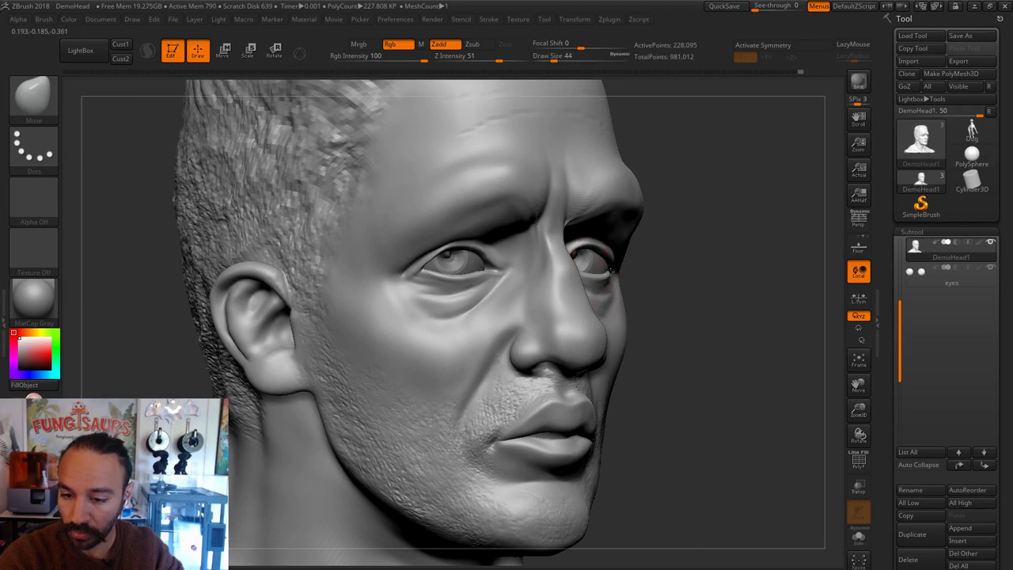
# Step: Adjust the left eye's outer upper lid and corner with the Move brush at draw sizes 18, 25 and 31, lowering the subdivision level
pyautogui.moveTo(689, 253)
pyautogui.keyDown('shift'); pyautogui.mouseDown()
pyautogui.moveTo(610, 269)
pyautogui.moveTo(593, 256)
pyautogui.mouseUp(); pyautogui.keyUp('shift')
pyautogui.press('s')
pyautogui.press('s')
pyautogui.press('s')
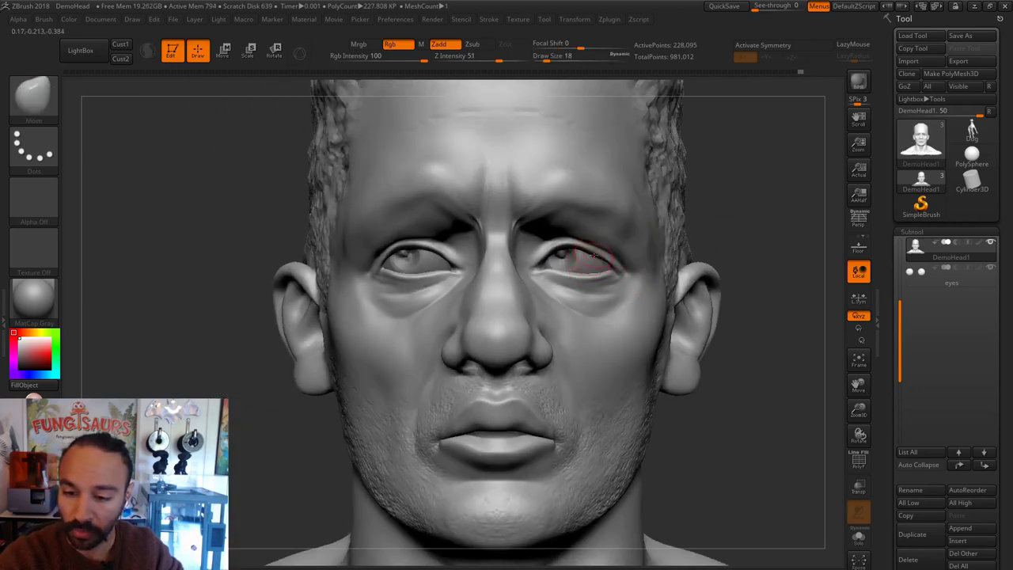
pyautogui.press('s')
pyautogui.click(601, 251)
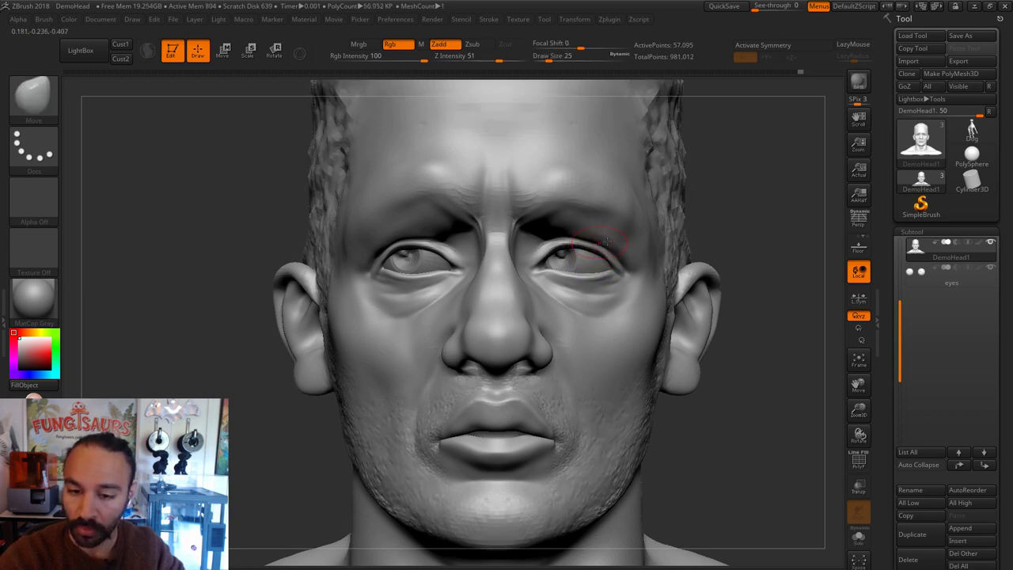
pyautogui.press('s')
pyautogui.click(620, 259)
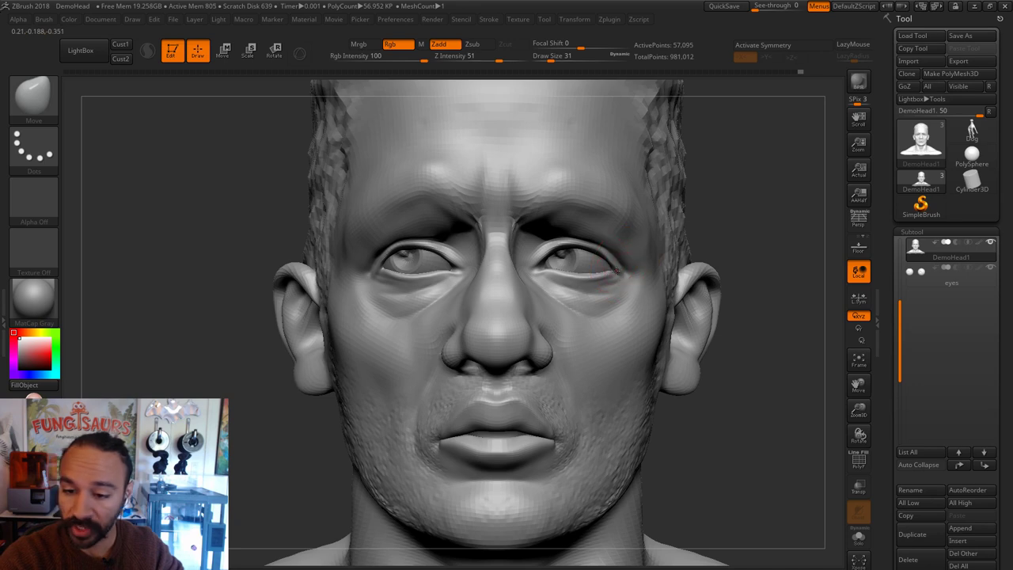
# Step: Nudge the upper lid of the head's left eye with the Move brush at draw size 22
pyautogui.press('s')
pyautogui.click(601, 251)
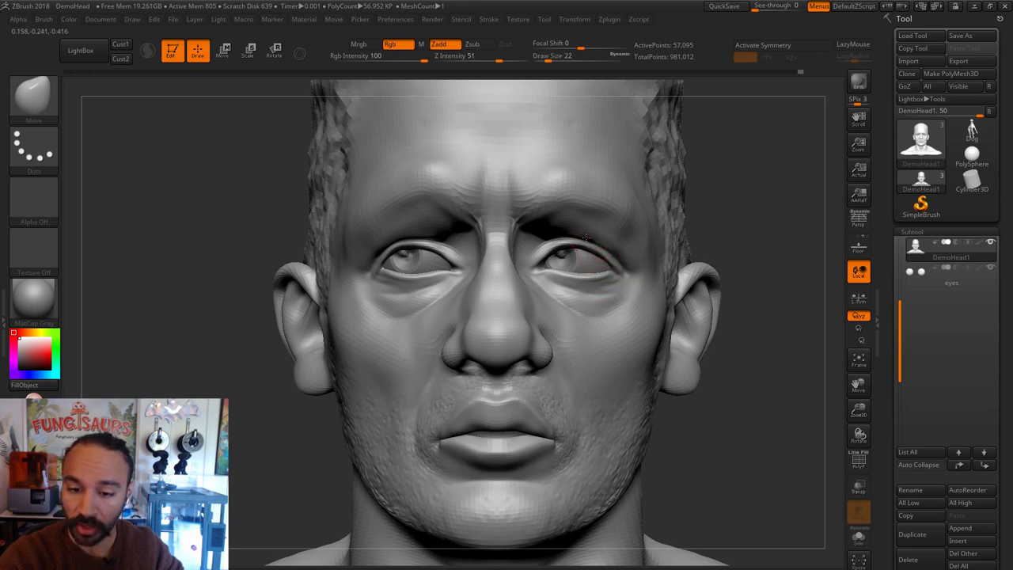
pyautogui.moveTo(722, 225)
pyautogui.keyDown('alt'); pyautogui.mouseDown()
pyautogui.moveTo(697, 167)
pyautogui.moveTo(742, 173)
pyautogui.mouseUp(); pyautogui.keyUp('alt')
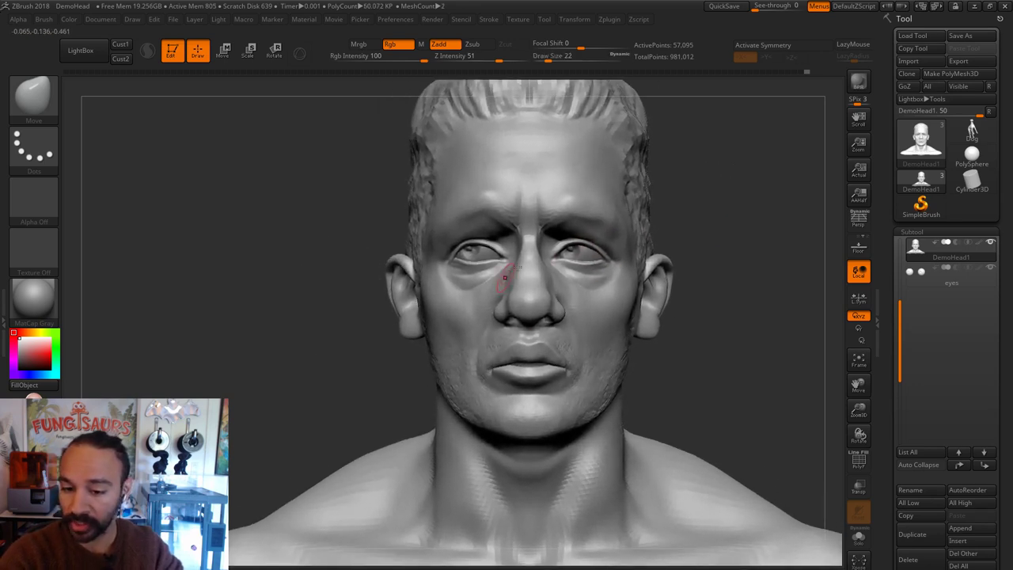
# Step: Adjust the head's left cheek with the Move brush at draw sizes 51 and 68
pyautogui.press('s')
pyautogui.moveTo(602, 282); pyautogui.dragTo(607, 282)
pyautogui.click(610, 282)
pyautogui.press('s')
pyautogui.click(642, 298)
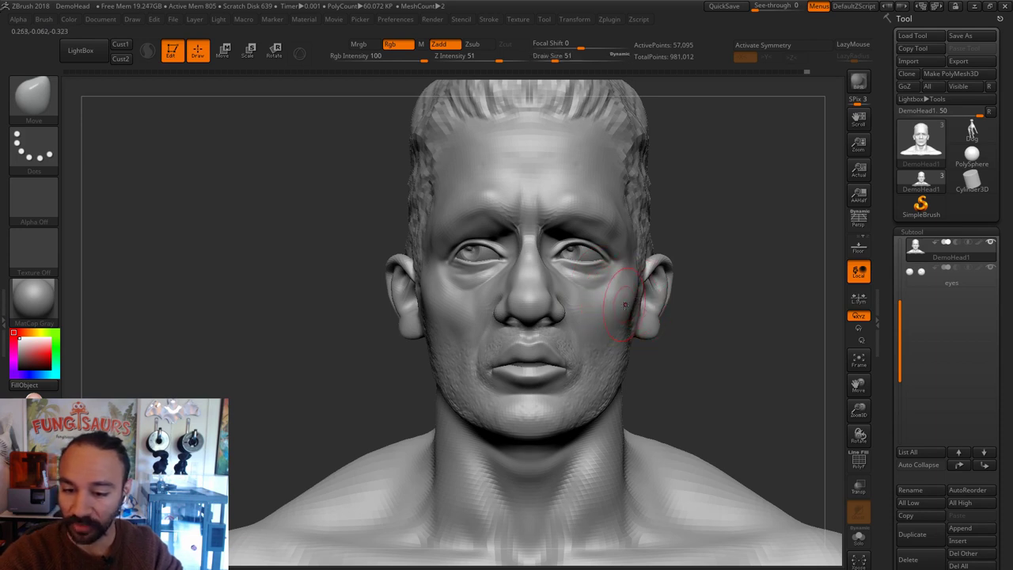
pyautogui.press('s')
pyautogui.click(625, 310)
pyautogui.press('s')
pyautogui.click(622, 315)
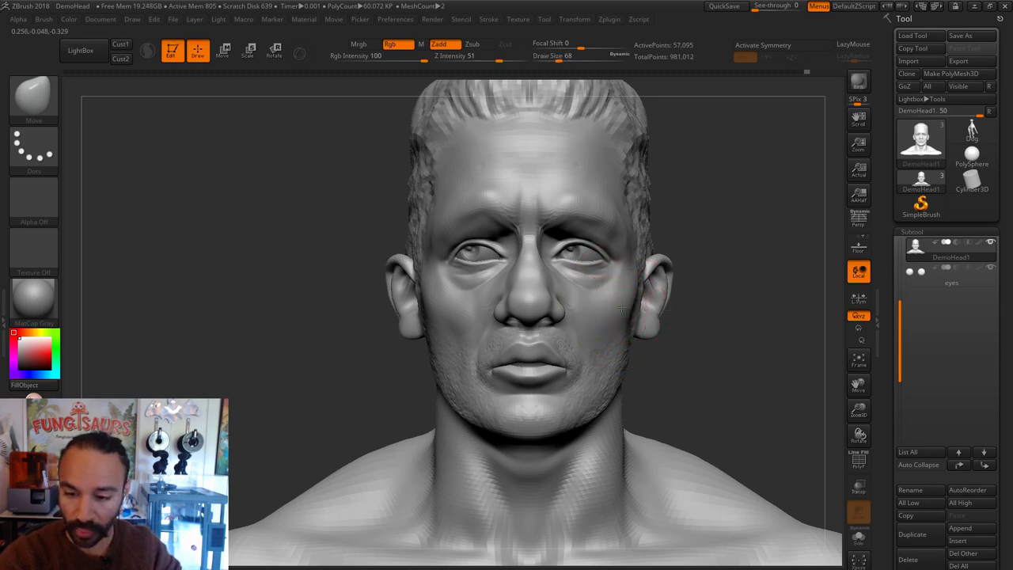
# Step: Turn on X symmetry and shape both cheeks from the front and side with the Move brush at draw sizes 80 and 90
pyautogui.press('x')
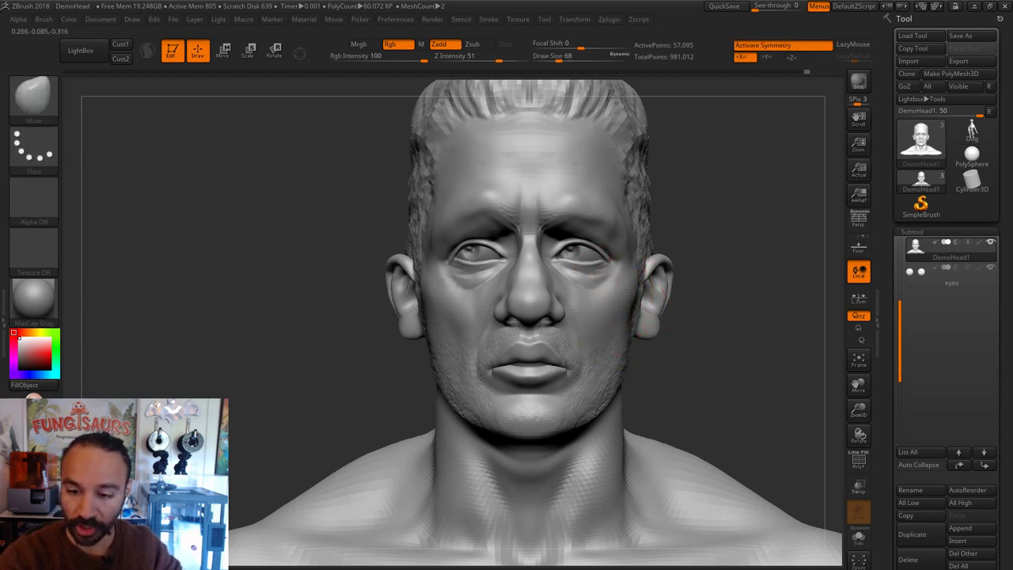
pyautogui.press('s')
pyautogui.click(622, 309)
pyautogui.press('s')
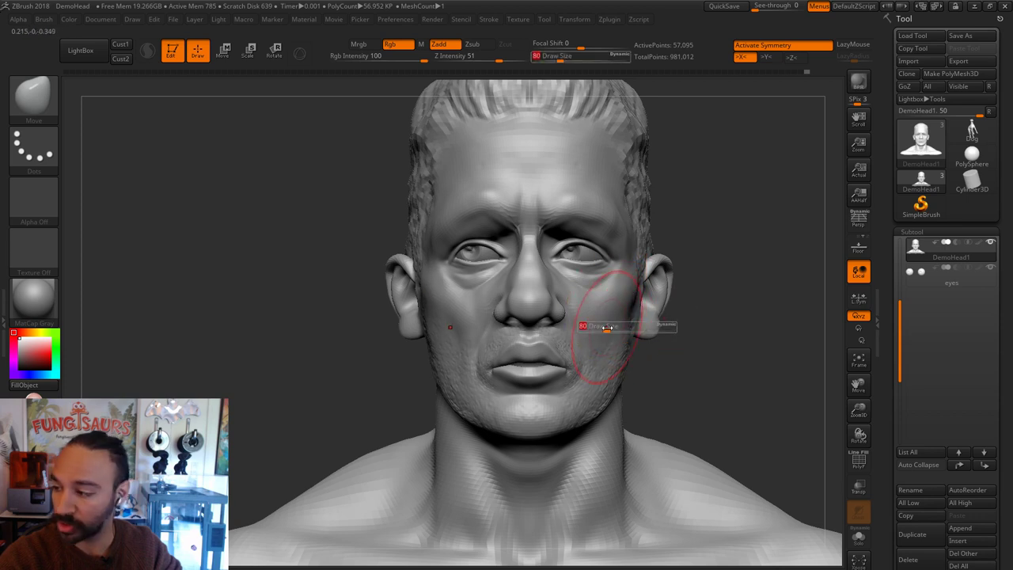
pyautogui.click(606, 328)
pyautogui.press('s')
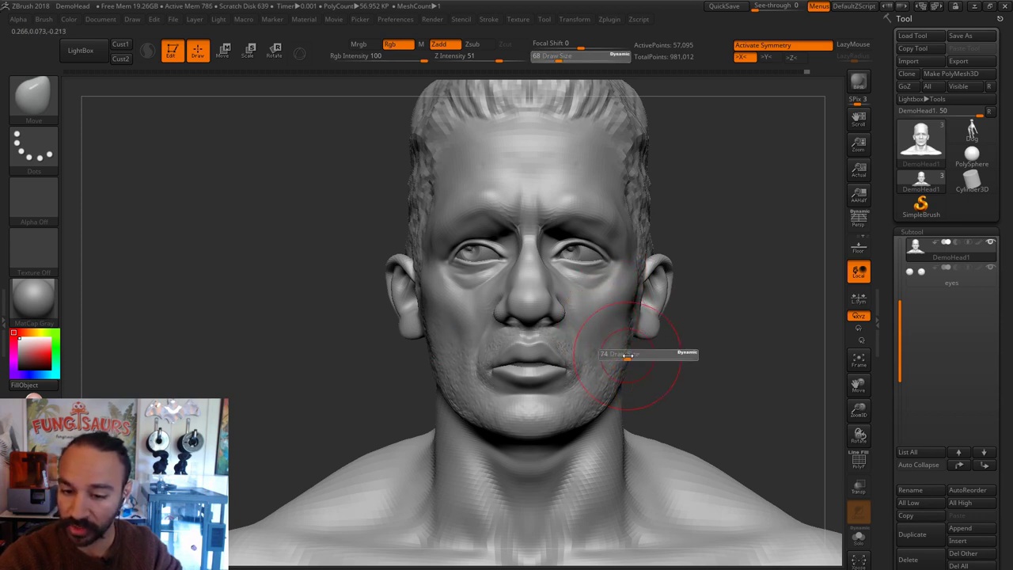
pyautogui.click(626, 359)
pyautogui.keyDown('shift'); pyautogui.moveTo(681, 348); pyautogui.dragTo(783, 348); pyautogui.keyUp('shift')
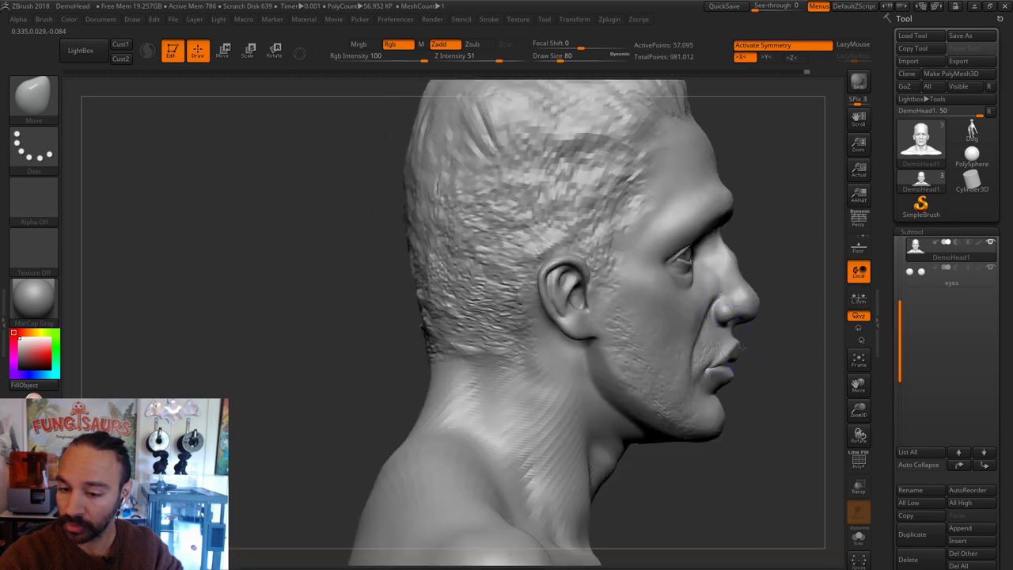
pyautogui.press('s')
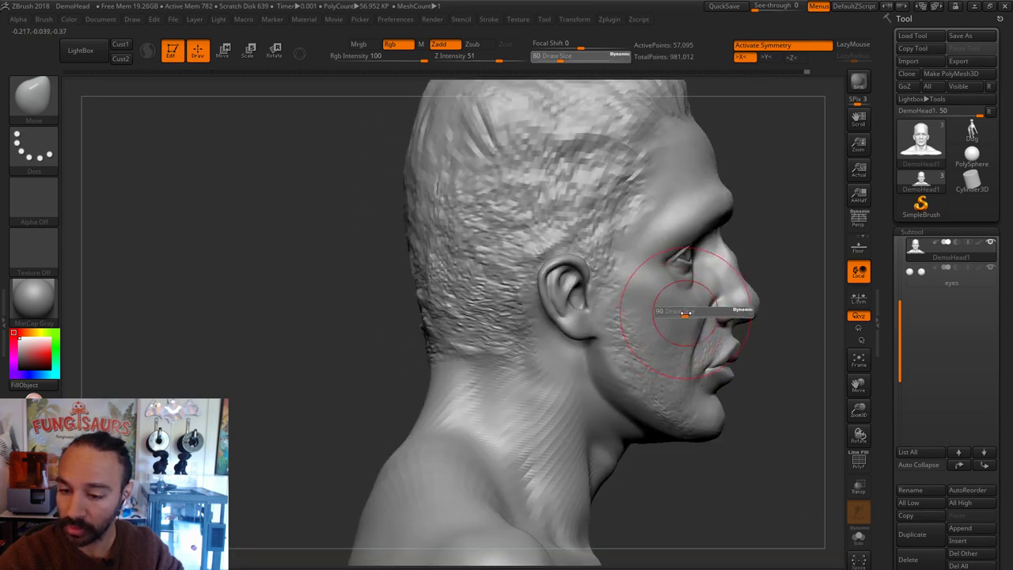
pyautogui.click(687, 315)
# Step: Refine the area around the mouth and nasolabial fold in profile with the Move brush, reducing the draw size to 41
pyautogui.keyDown('shift'); pyautogui.moveTo(791, 305); pyautogui.dragTo(736, 311); pyautogui.keyUp('shift')
pyautogui.keyDown('shift'); pyautogui.moveTo(574, 373); pyautogui.dragTo(483, 373); pyautogui.keyUp('shift')
pyautogui.press('s')
pyautogui.moveTo(685, 336); pyautogui.dragTo(679, 336)
pyautogui.moveTo(670, 348)
pyautogui.mouseDown()
pyautogui.moveTo(660, 353)
pyautogui.moveTo(678, 356)
pyautogui.mouseUp()
pyautogui.press('s')
pyautogui.moveTo(664, 361)
pyautogui.mouseDown()
pyautogui.moveTo(635, 364)
pyautogui.moveTo(651, 368)
pyautogui.mouseUp()
pyautogui.press('s')
pyautogui.press('s')
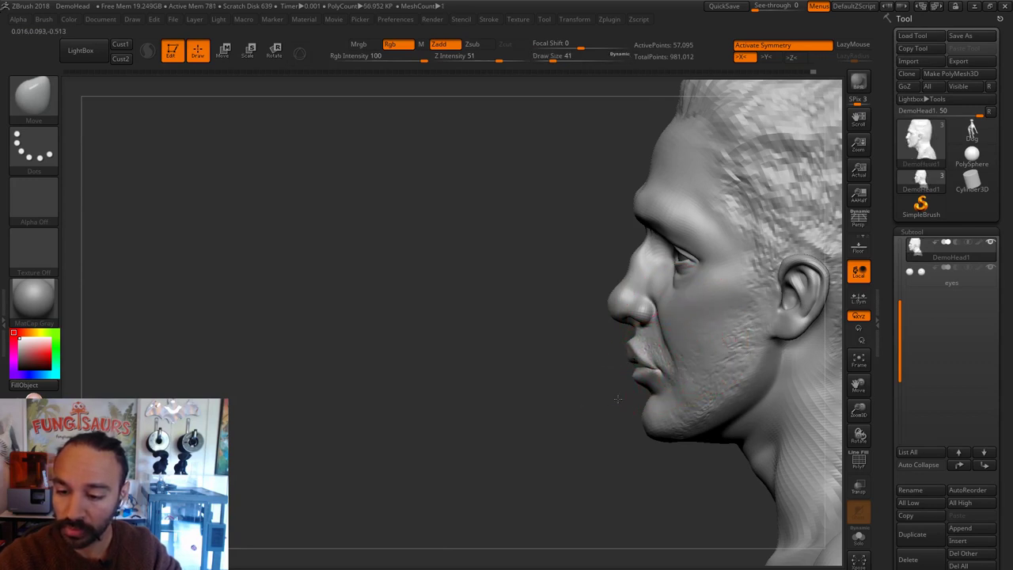
# Step: Reshape the mouth corners from the front with the Move brush, working from draw size 29 down to 14
pyautogui.moveTo(617, 398)
pyautogui.mouseDown()
pyautogui.moveTo(678, 373)
pyautogui.moveTo(707, 340)
pyautogui.mouseUp()
pyautogui.press('s')
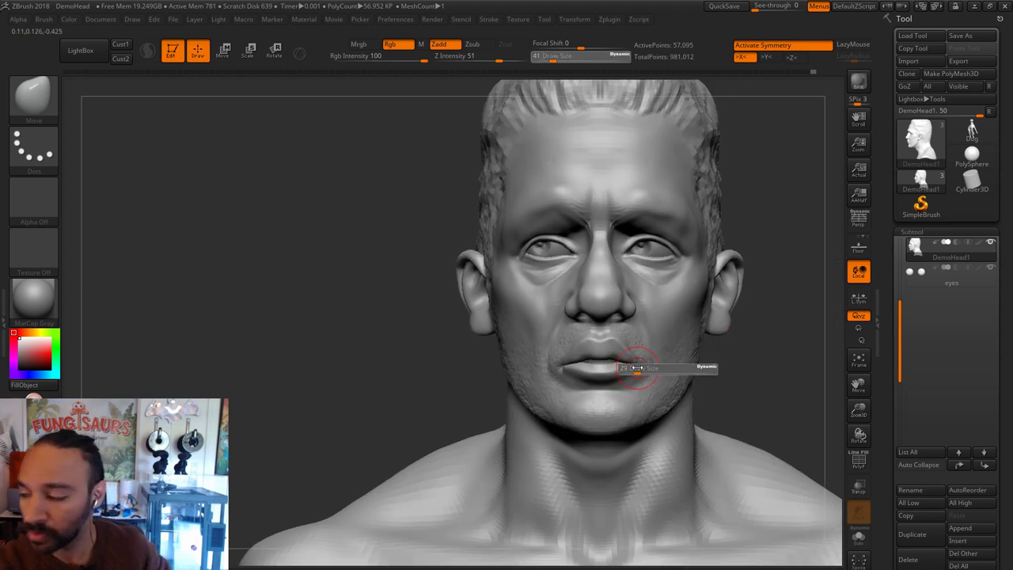
pyautogui.moveTo(637, 368); pyautogui.dragTo(631, 363)
pyautogui.press('s')
pyautogui.press('s')
pyautogui.click(639, 369)
pyautogui.press('s')
pyautogui.press('s')
pyautogui.press('s')
pyautogui.press('s')
pyautogui.press('s')
pyautogui.press('s')
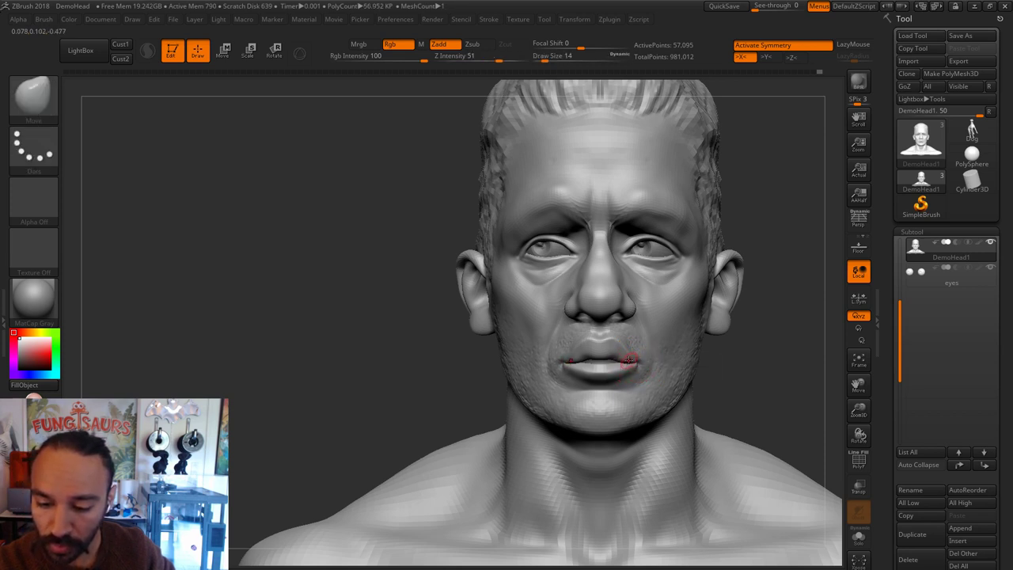
# Step: Tweak the mouth corners in a slightly turned view and soften them with the Smooth brush at draw size 12
pyautogui.press('shift')
pyautogui.moveTo(713, 341); pyautogui.dragTo(734, 347)
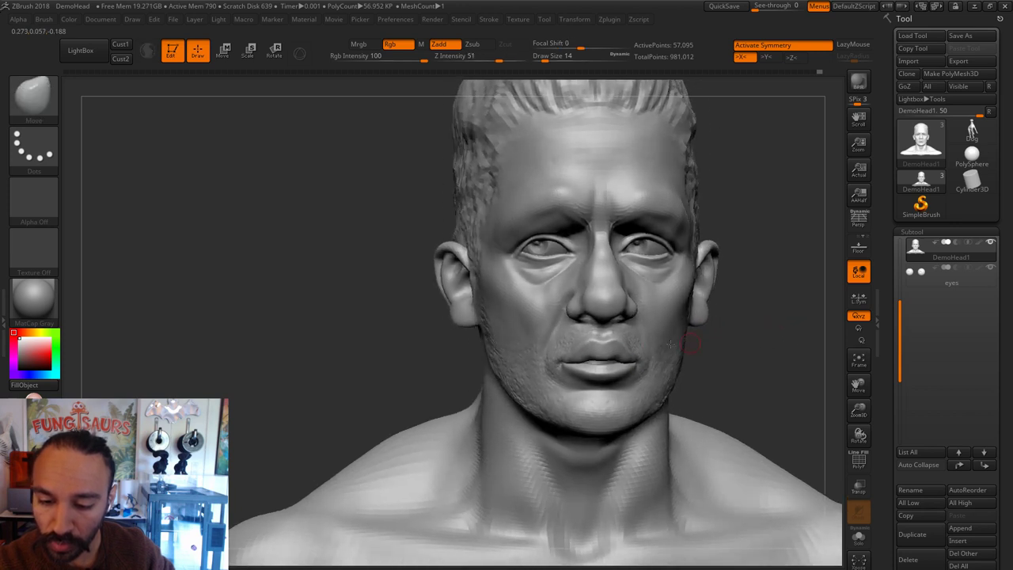
pyautogui.press('shift')
pyautogui.press('s')
pyautogui.moveTo(571, 369); pyautogui.dragTo(567, 368)
pyautogui.press('shift')
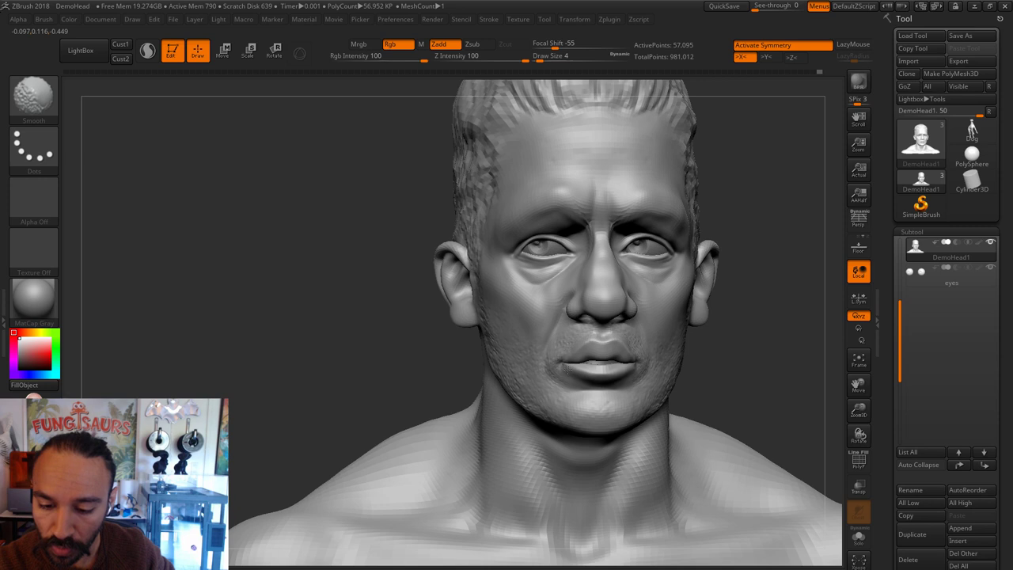
pyautogui.press(']')
pyautogui.press('shift')
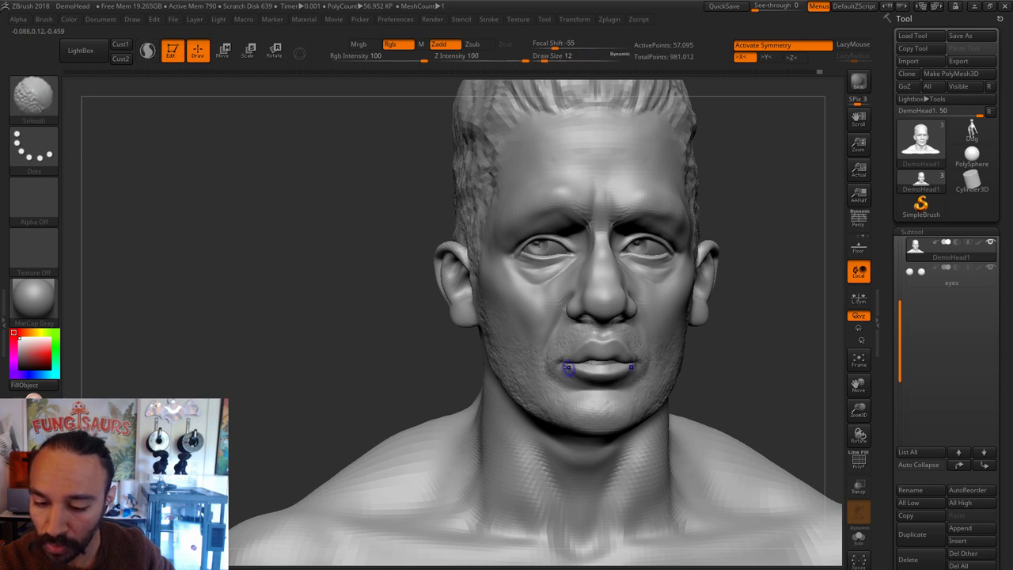
pyautogui.keyDown('shift'); pyautogui.moveTo(672, 355); pyautogui.dragTo(671, 348, button='right'); pyautogui.keyUp('shift')
# Step: Adjust the mouth corners and the sides of the chin with the Move brush at draw sizes 22 and 49
pyautogui.press('s')
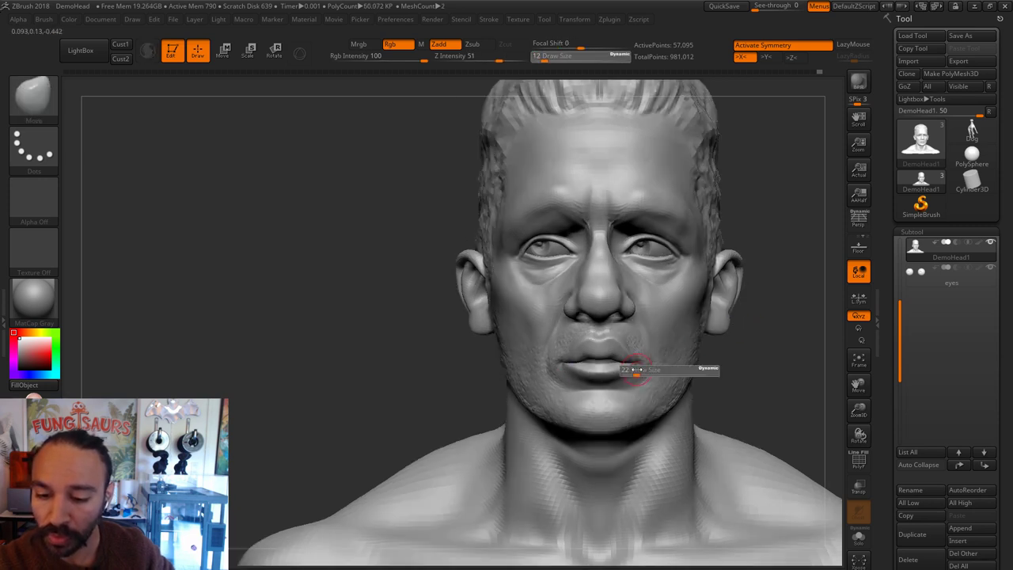
pyautogui.moveTo(636, 369); pyautogui.dragTo(640, 369)
pyautogui.press('shift')
pyautogui.moveTo(609, 380); pyautogui.dragTo(633, 402, button='right')
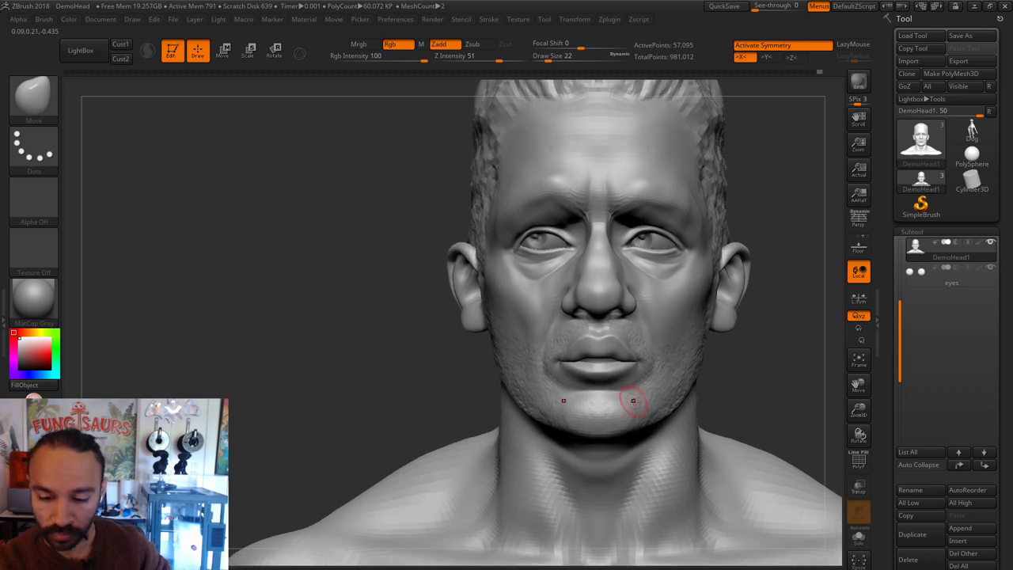
pyautogui.moveTo(625, 399); pyautogui.dragTo(630, 397)
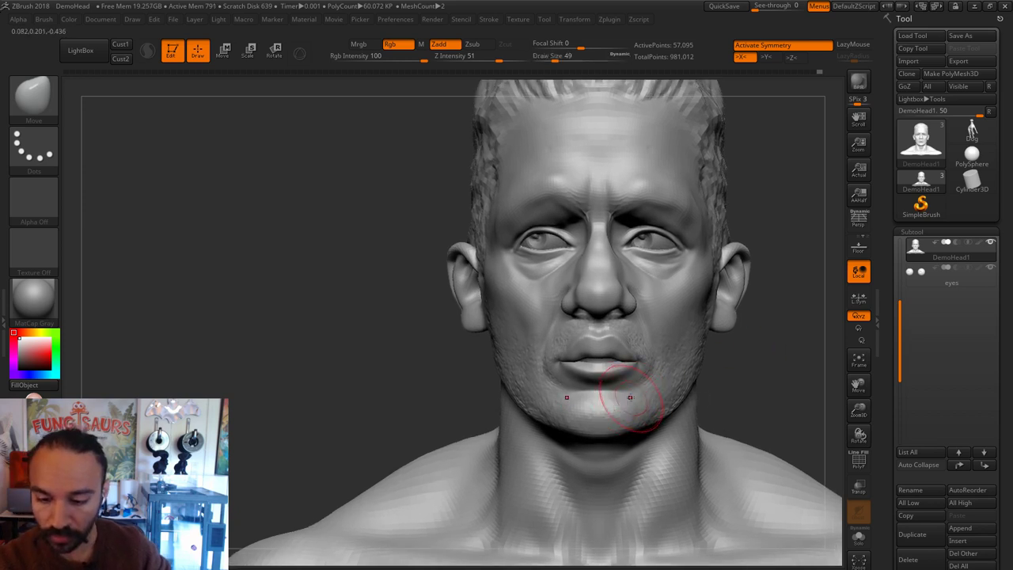
# Step: Adjust the upper eyelids symmetrically with the Move brush at draw size 37
pyautogui.moveTo(647, 387); pyautogui.dragTo(701, 339, button='right')
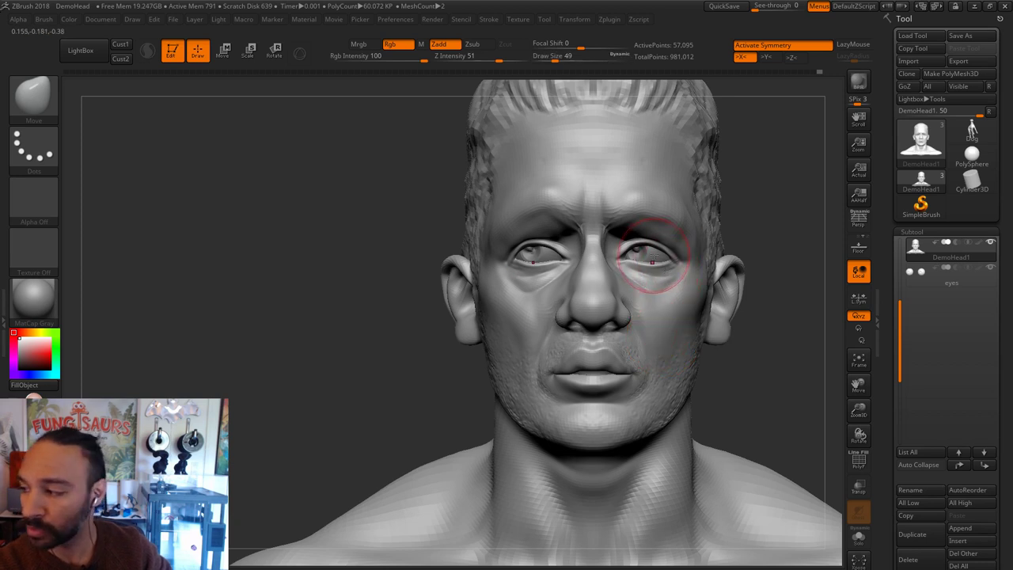
pyautogui.moveTo(652, 261); pyautogui.dragTo(643, 252)
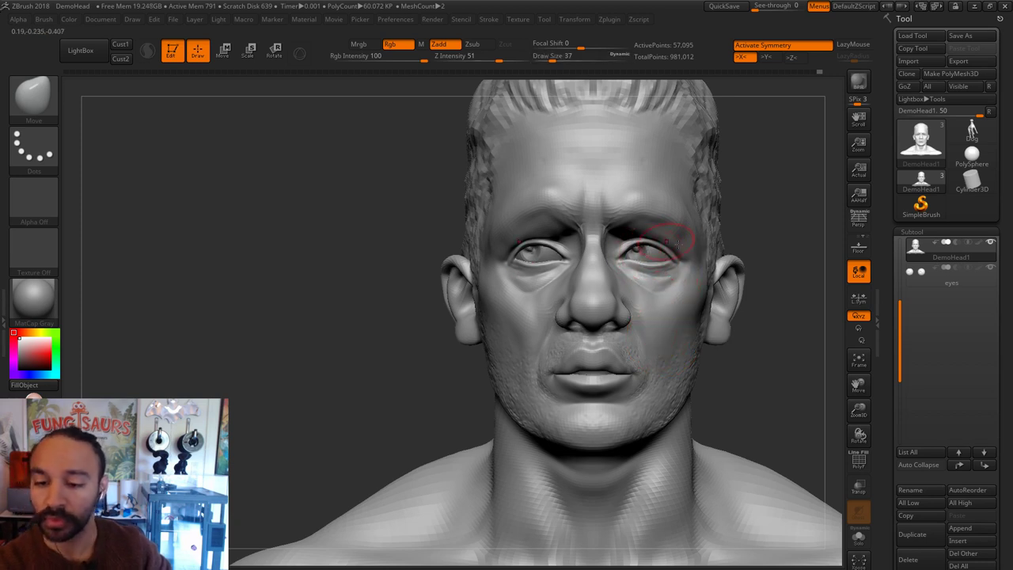
pyautogui.moveTo(821, 363); pyautogui.dragTo(777, 363, button='right')
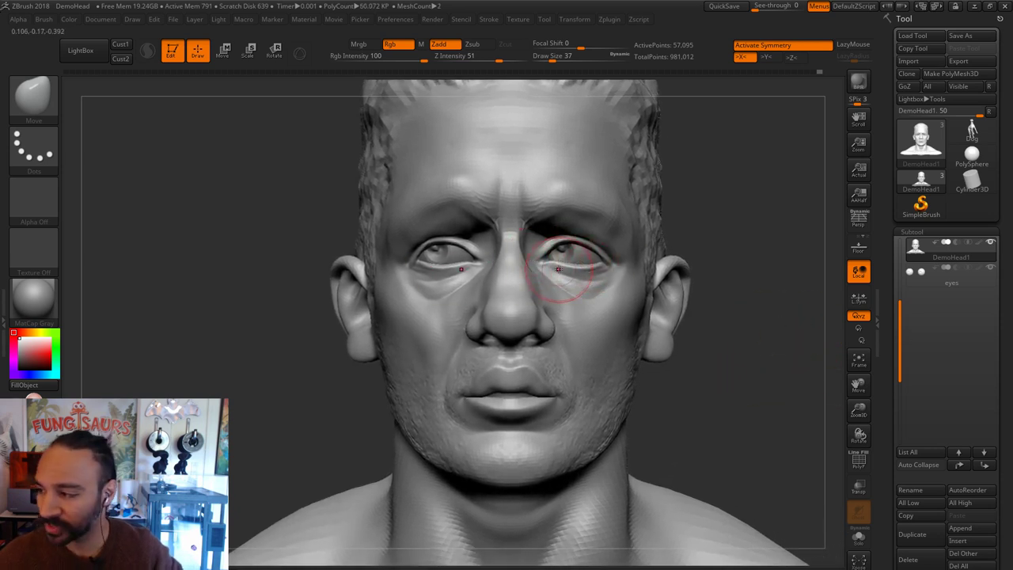
# Step: Delete the lower subdivision level of the eyes subtool and divide it up to SDiv 3
pyautogui.keyDown('alt'); pyautogui.click(580, 259); pyautogui.keyUp('alt')
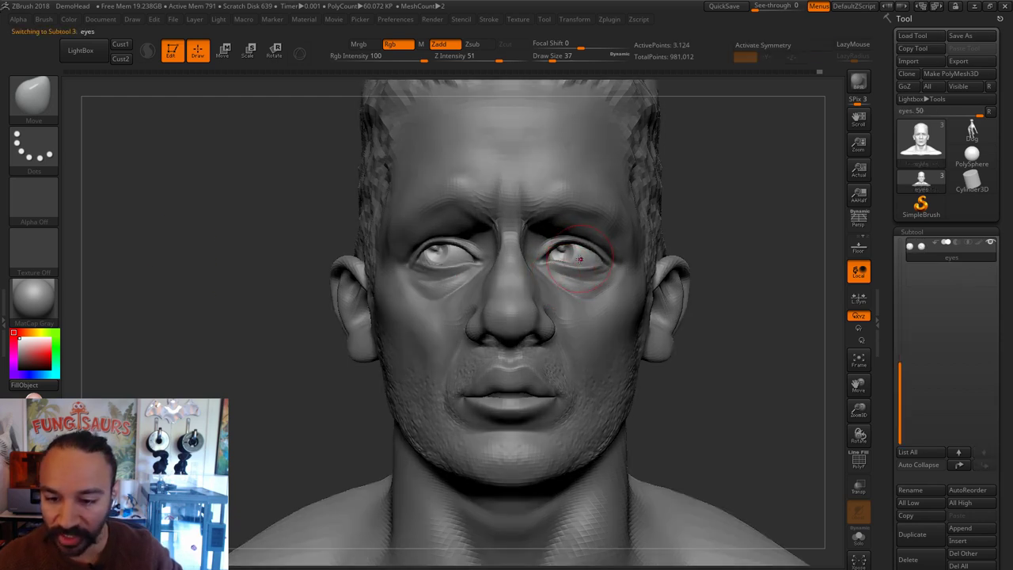
pyautogui.scroll(-5, 941, 518)
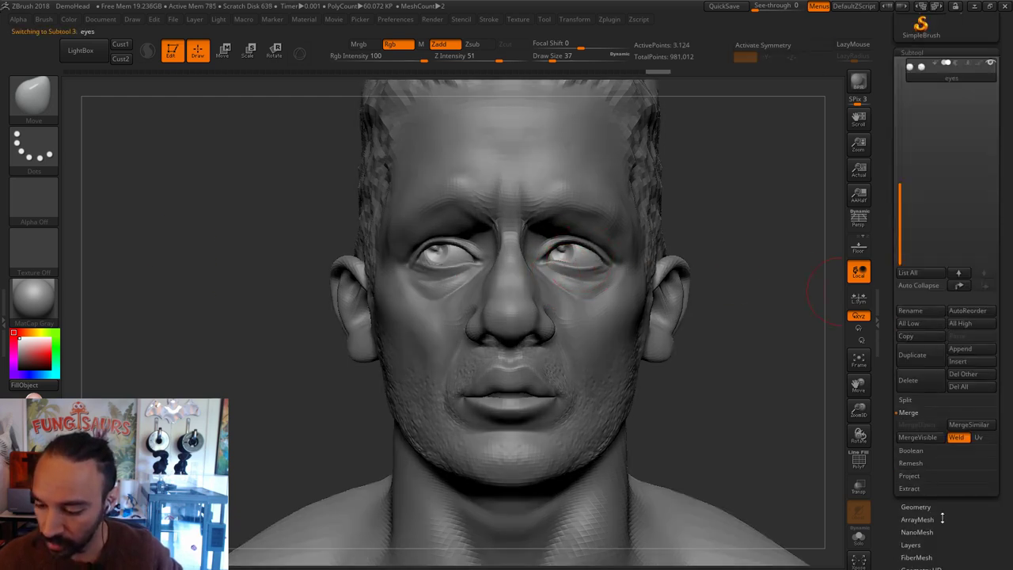
pyautogui.click(916, 507)
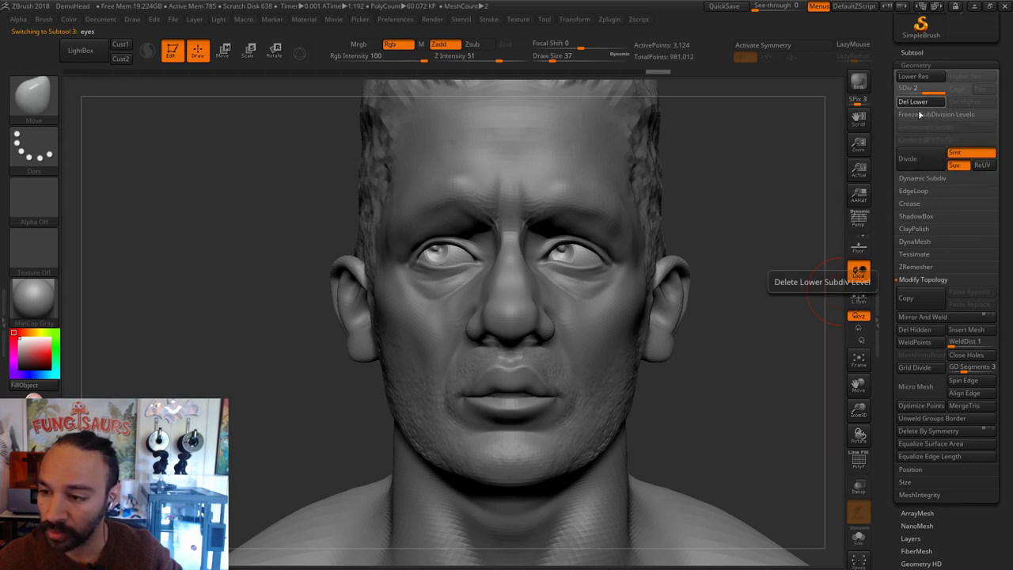
pyautogui.click(912, 76)
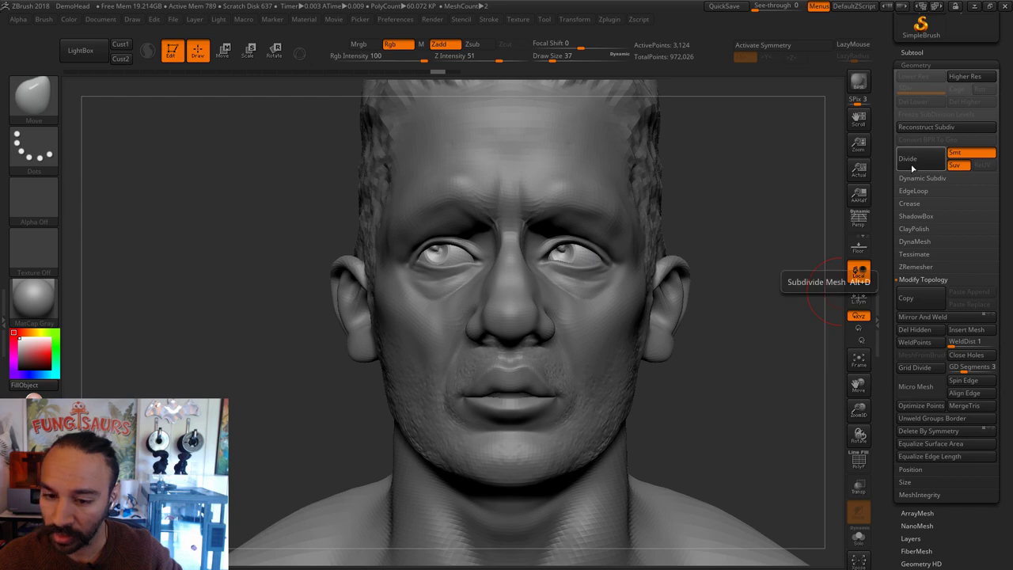
pyautogui.click(912, 163)
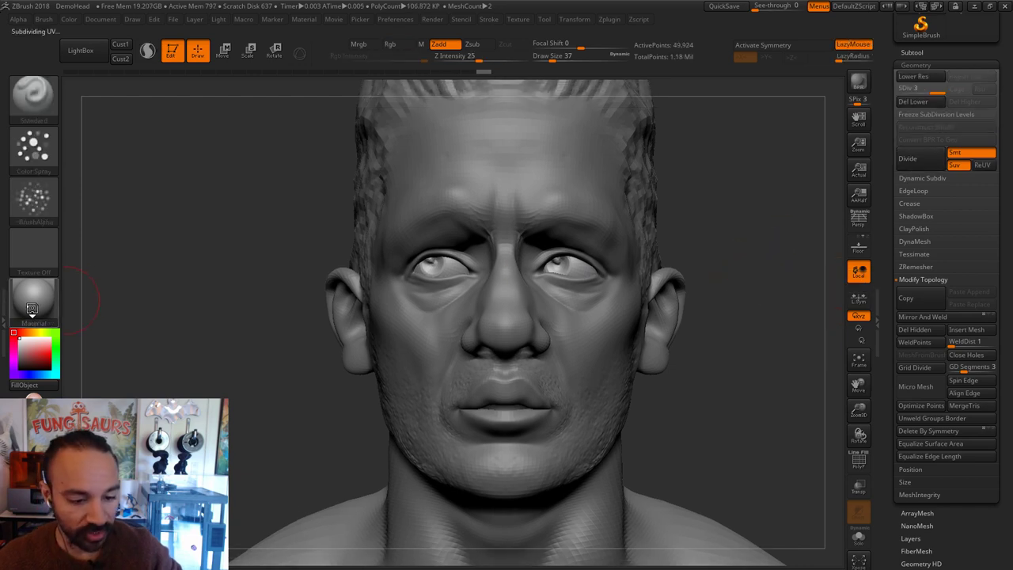
# Step: Fill the eyes subtool with the ToyPlastic material and white colour in Mrgb mode
pyautogui.click(31, 308)
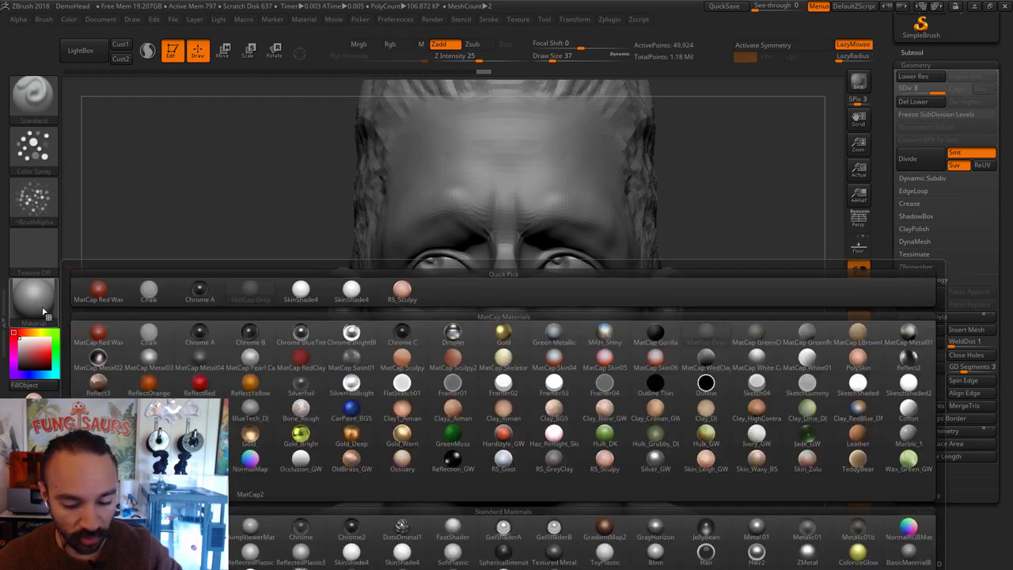
pyautogui.click(265, 558)
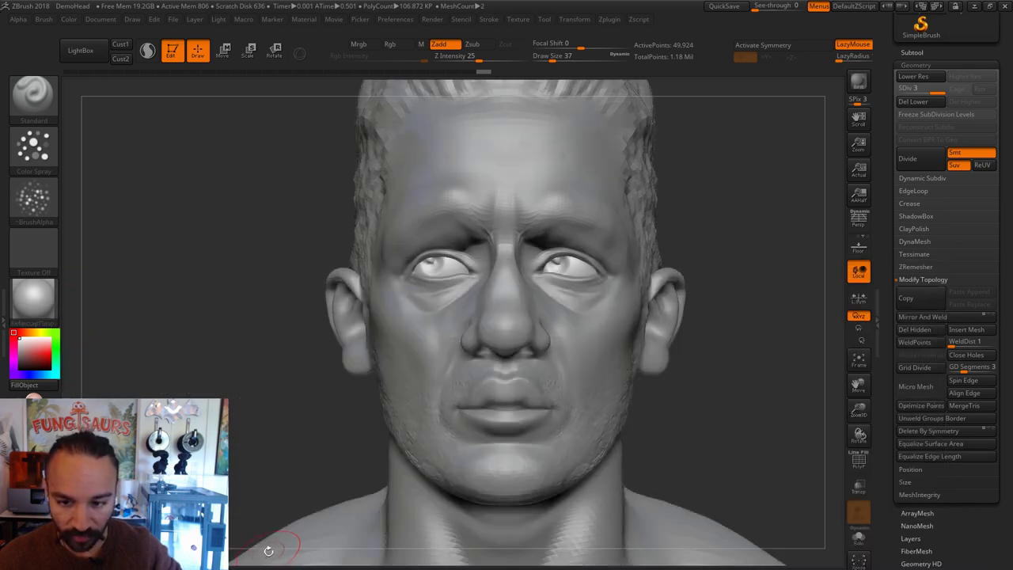
pyautogui.click(46, 309)
pyautogui.click(604, 542)
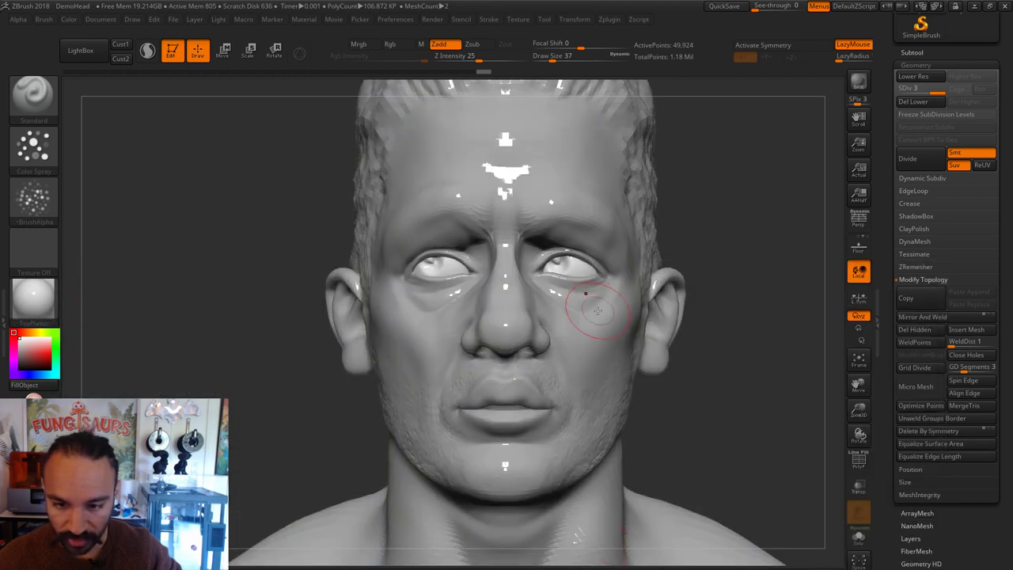
pyautogui.click(360, 44)
pyautogui.click(69, 19)
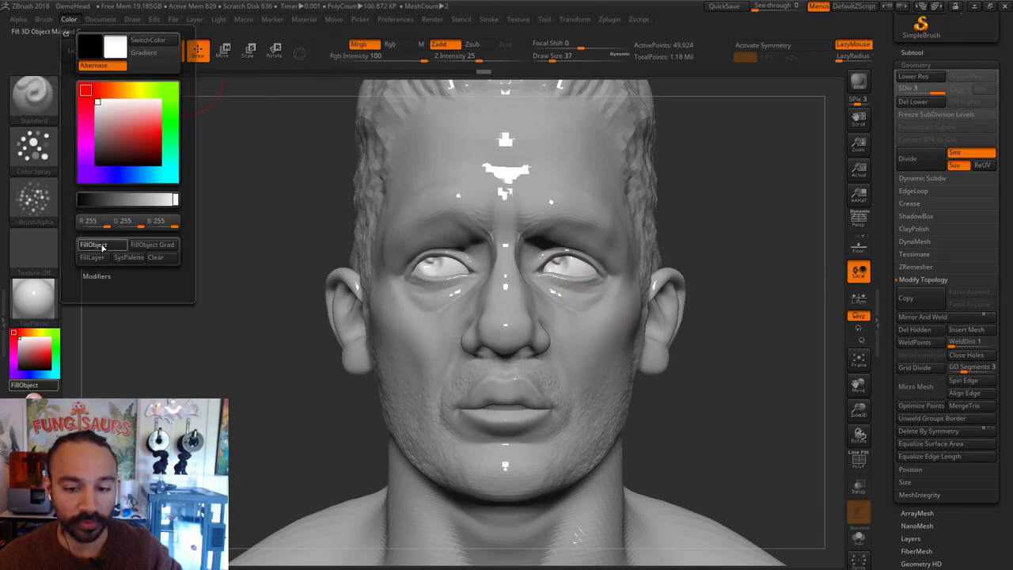
# Step: Select the head subtool and give it the SkinShade4 material with a skin colour of R 202, G 168, B 146
pyautogui.keyDown('alt'); pyautogui.click(543, 305); pyautogui.keyUp('alt')
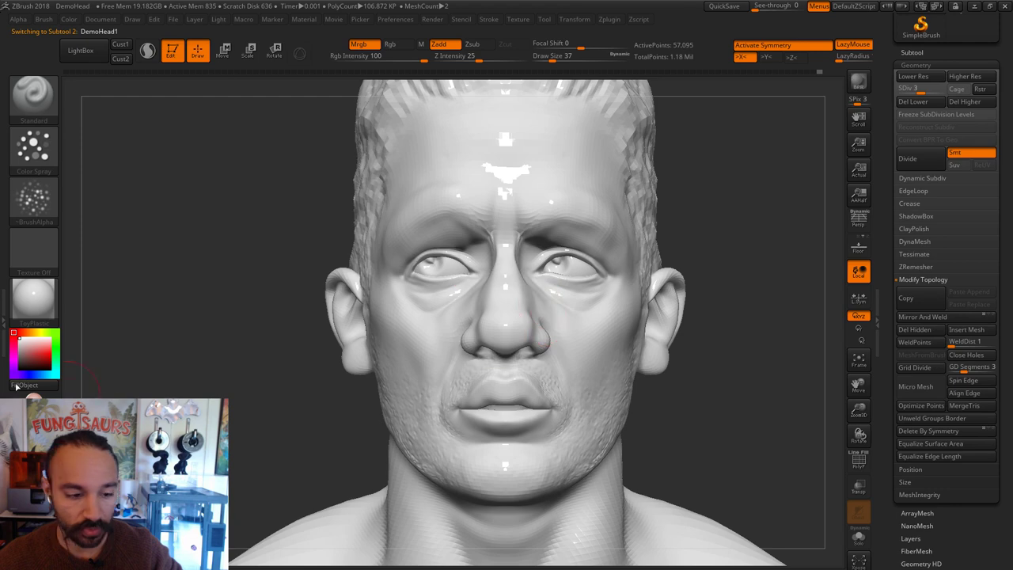
pyautogui.click(33, 413)
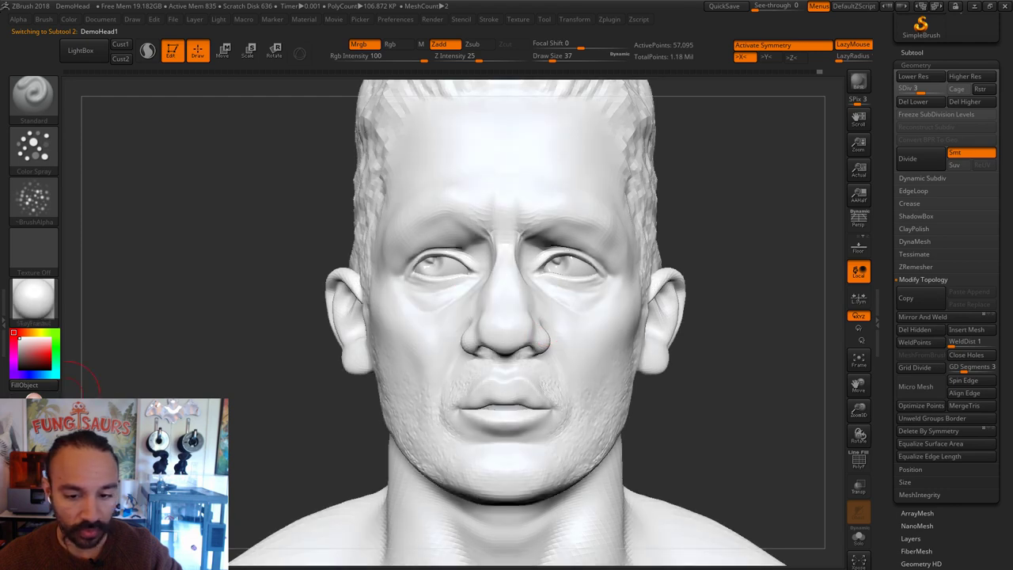
pyautogui.click(14, 346)
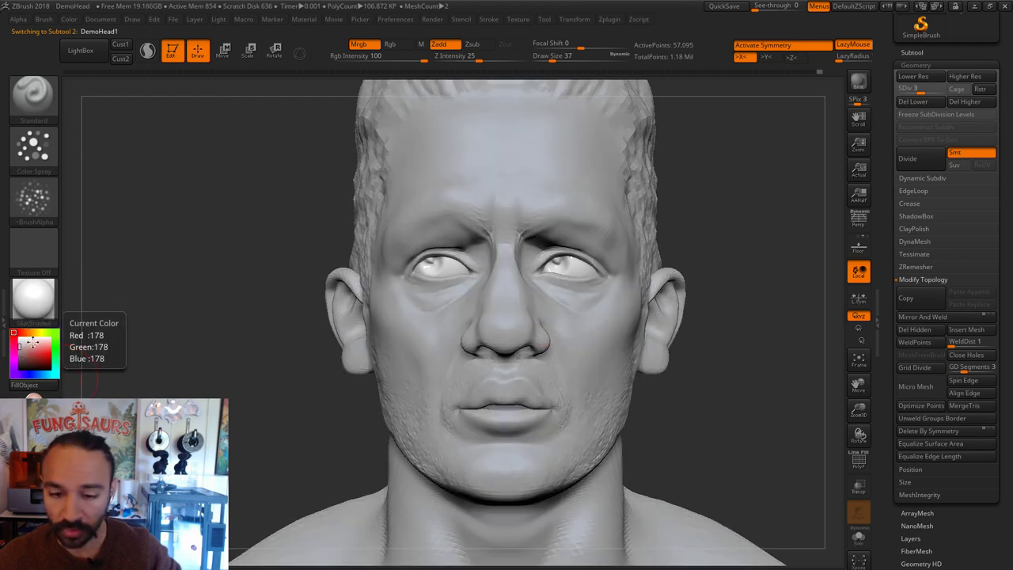
pyautogui.click(33, 411)
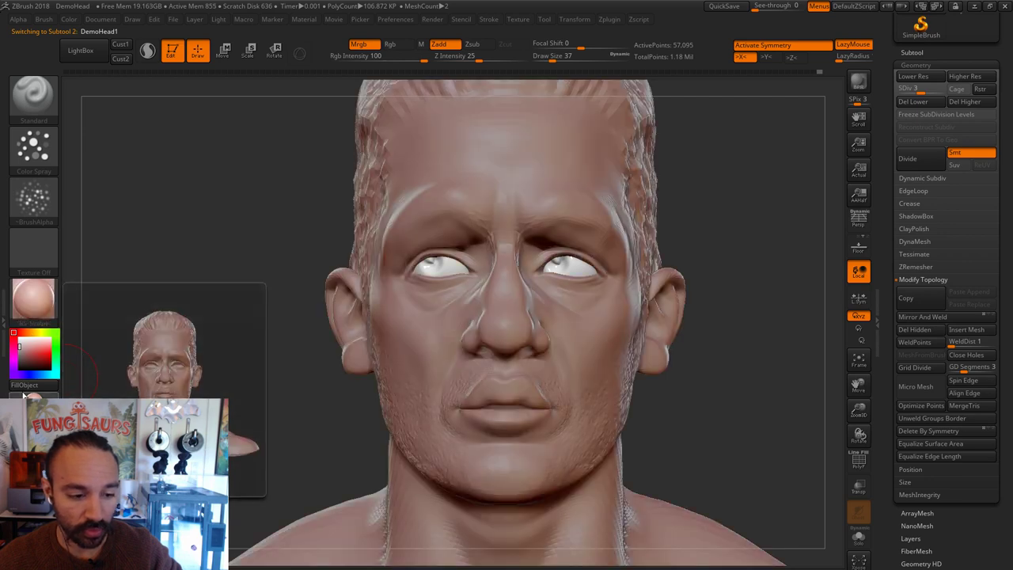
pyautogui.click(22, 338)
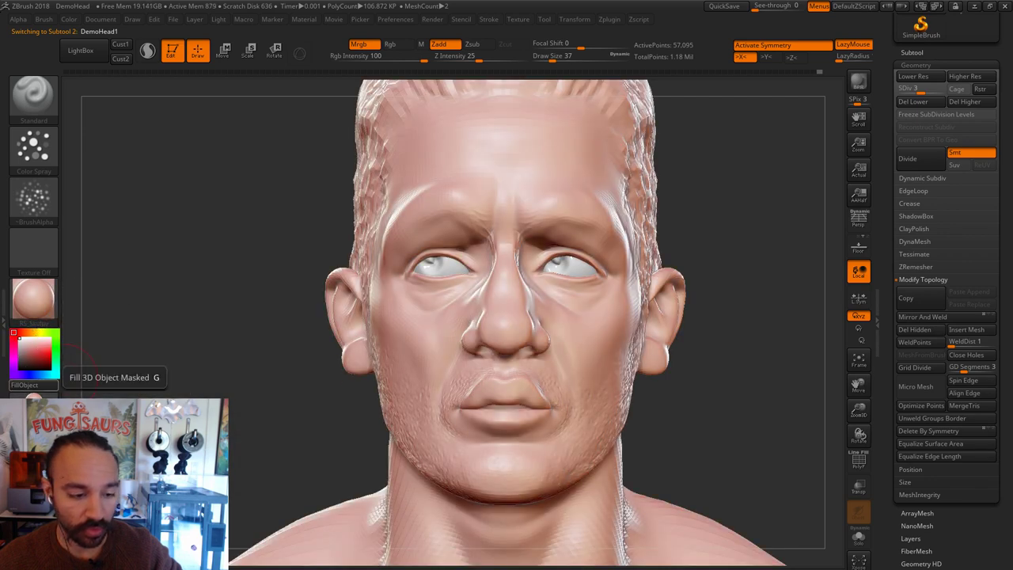
pyautogui.click(33, 460)
pyautogui.click(28, 342)
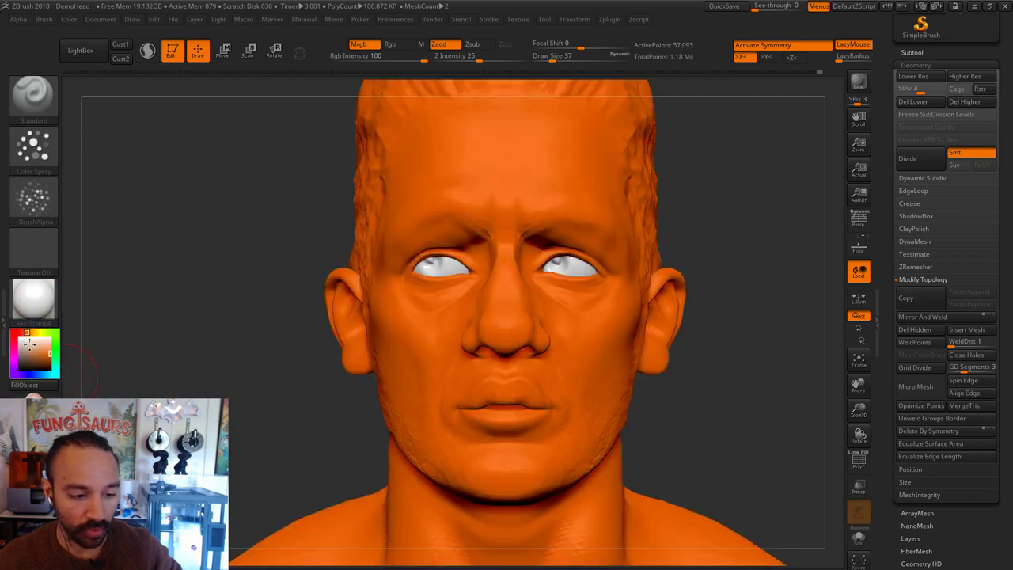
pyautogui.click(32, 346)
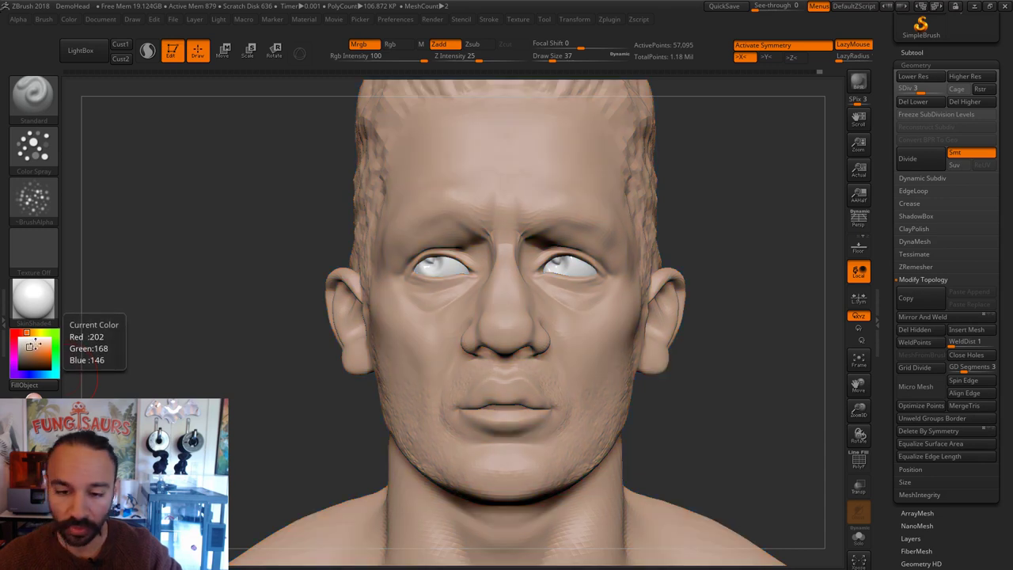
pyautogui.click(71, 20)
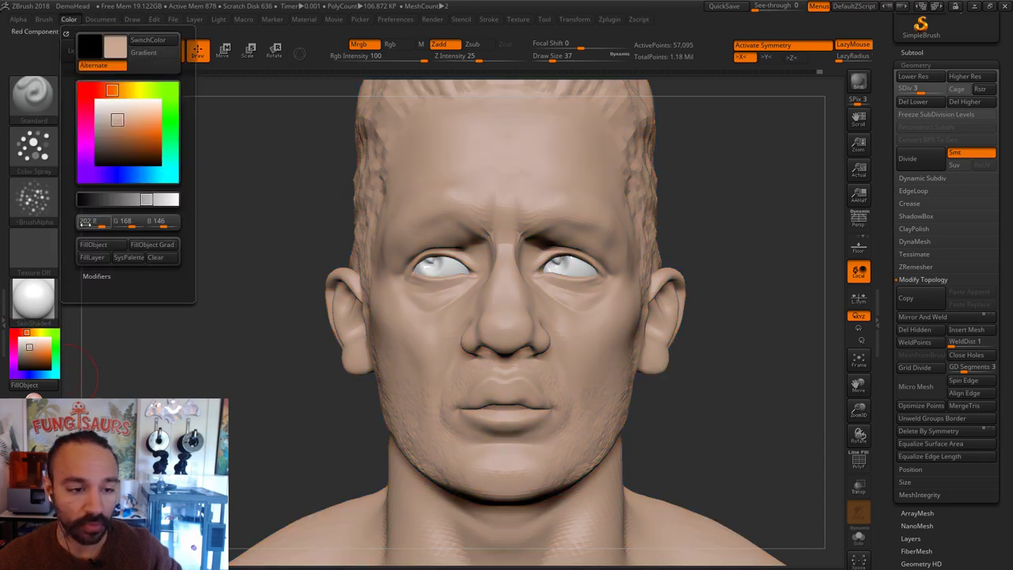
# Step: Tighten the line between the lips out to the mouth corners with the Pinch brush at draw sizes 56 and 49
pyautogui.press('s')
pyautogui.moveTo(533, 261); pyautogui.dragTo(527, 262)
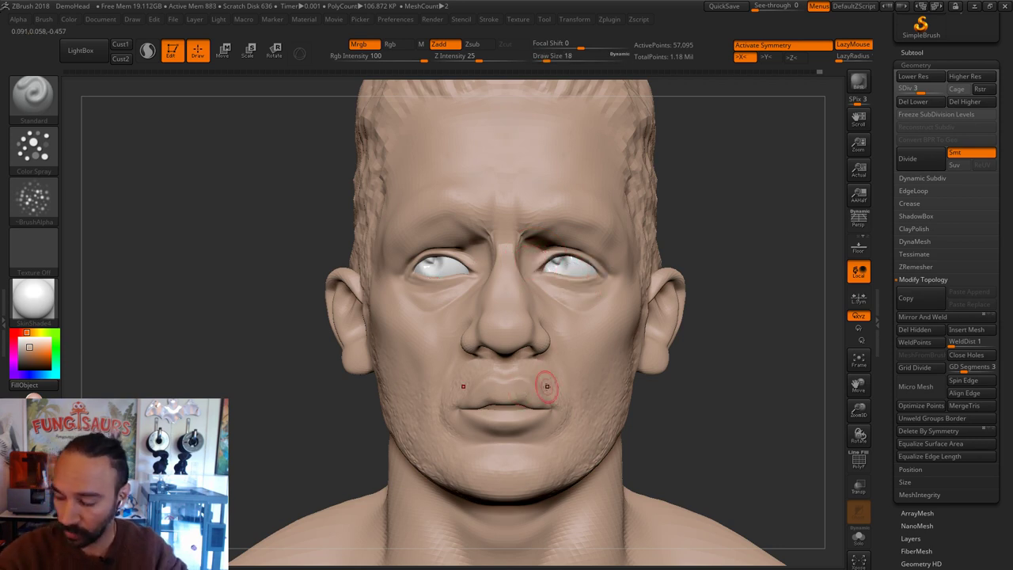
pyautogui.press('b')
pyautogui.press('p')
pyautogui.press('i')
pyautogui.press('s')
pyautogui.moveTo(485, 392)
pyautogui.mouseDown()
pyautogui.moveTo(556, 409)
pyautogui.moveTo(467, 404)
pyautogui.mouseUp()
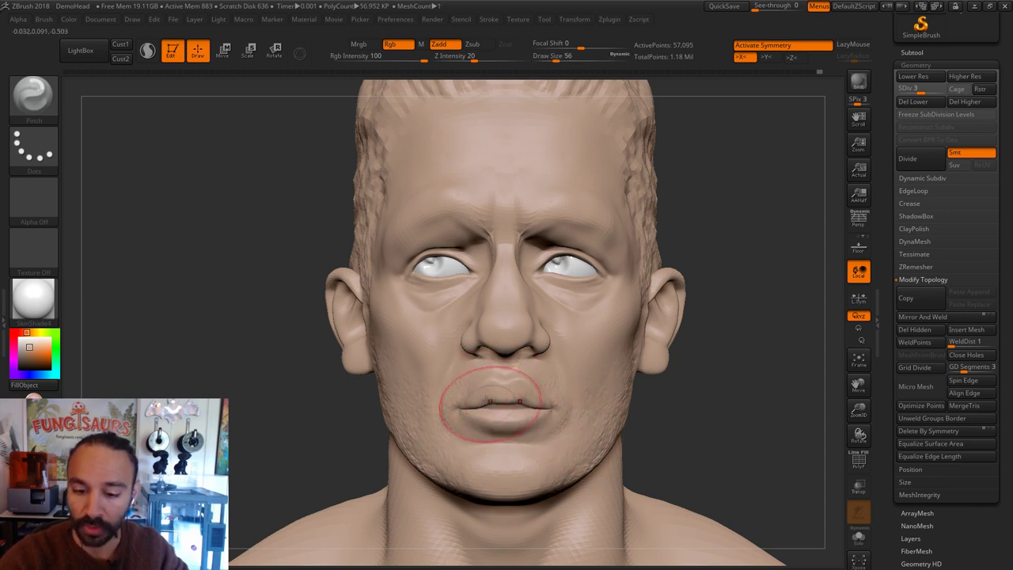
pyautogui.press('[')
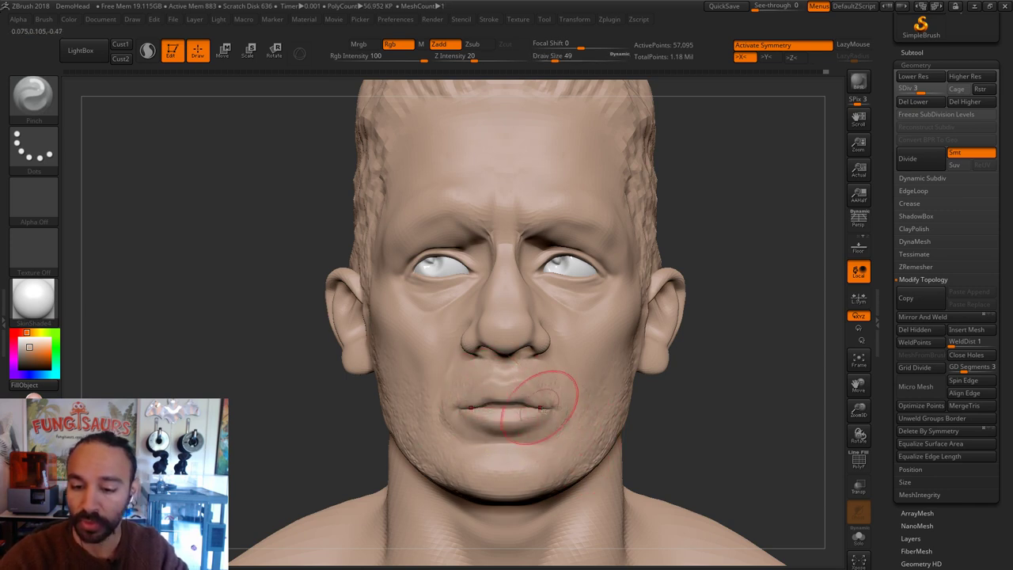
# Step: Reshape the upper lip symmetrically with the Move brush at draw sizes 31 and 20
pyautogui.press('b')
pyautogui.press('m')
pyautogui.press('v')
pyautogui.press('s')
pyautogui.moveTo(501, 402); pyautogui.dragTo(485, 386)
pyautogui.press('s')
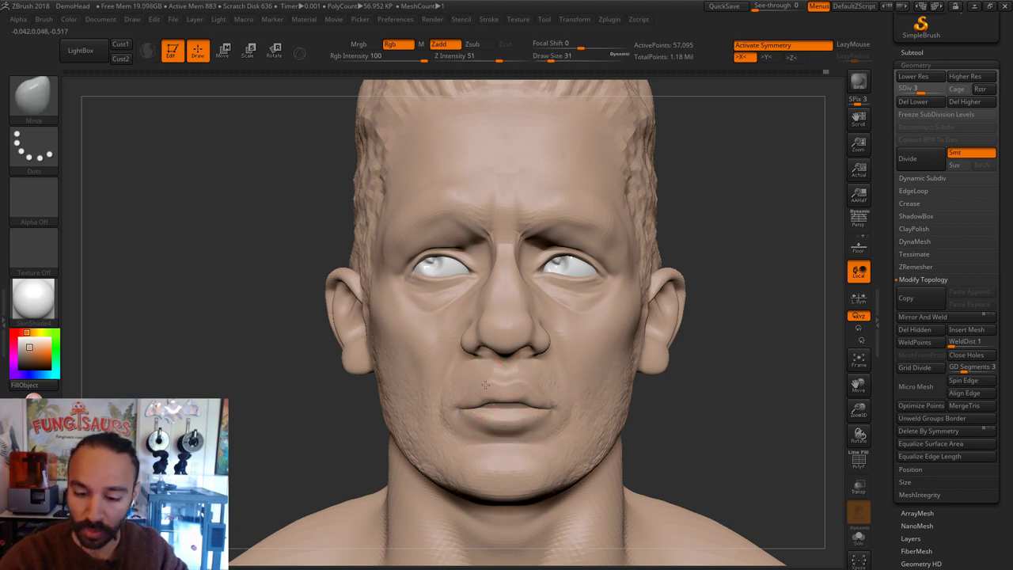
pyautogui.moveTo(716, 369); pyautogui.dragTo(623, 377)
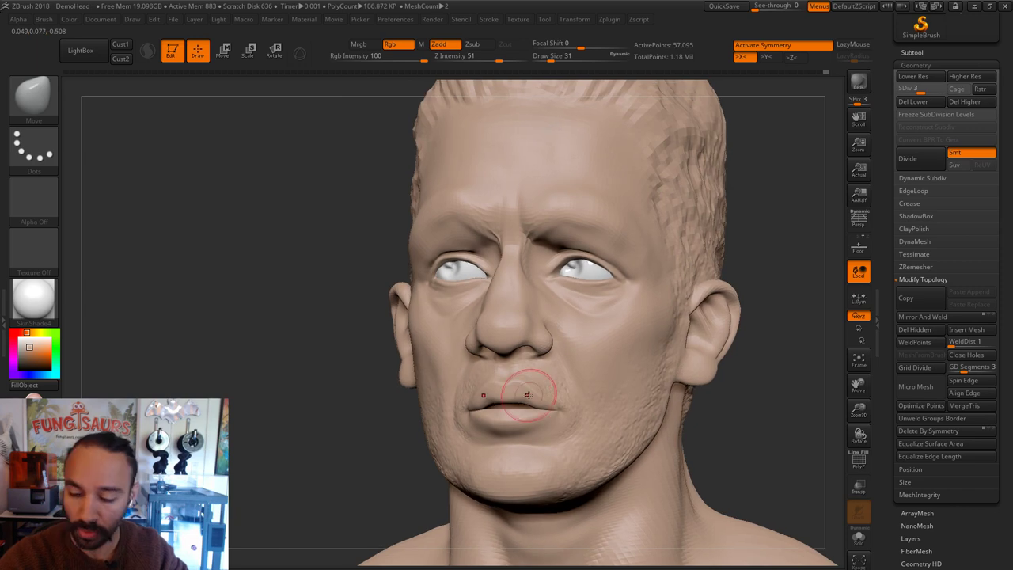
pyautogui.press('s')
pyautogui.moveTo(513, 400); pyautogui.dragTo(508, 397)
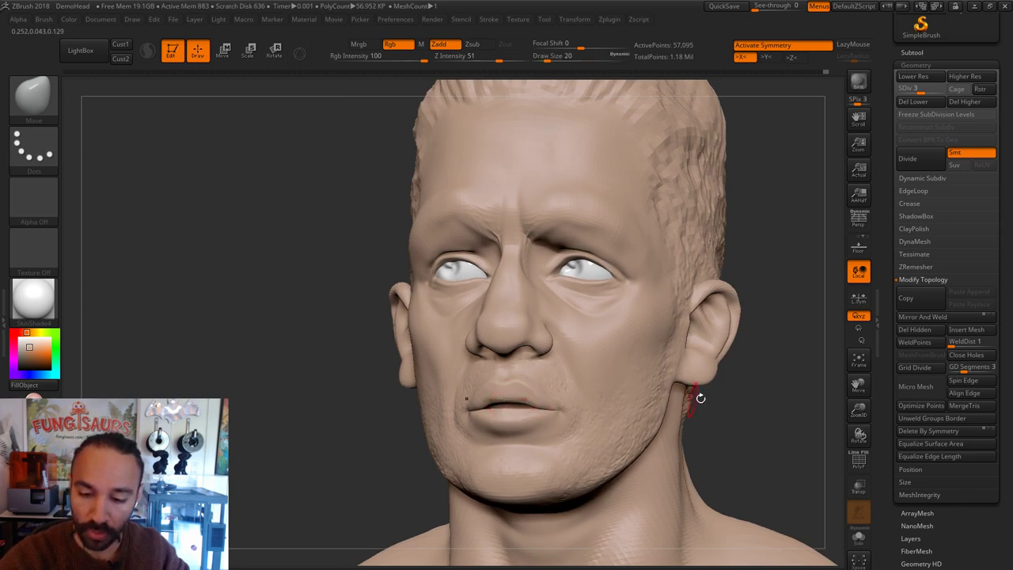
# Step: Adjust the mouth corners and the lip profile from a three-quarter angle with the Move brush
pyautogui.moveTo(784, 398); pyautogui.dragTo(691, 396)
pyautogui.press('s')
pyautogui.moveTo(550, 398); pyautogui.dragTo(560, 400)
pyautogui.moveTo(413, 430)
pyautogui.mouseDown()
pyautogui.moveTo(442, 383)
pyautogui.moveTo(457, 402)
pyautogui.mouseUp()
pyautogui.press('s')
pyautogui.moveTo(411, 457); pyautogui.dragTo(443, 422)
pyautogui.moveTo(406, 456); pyautogui.dragTo(372, 458)
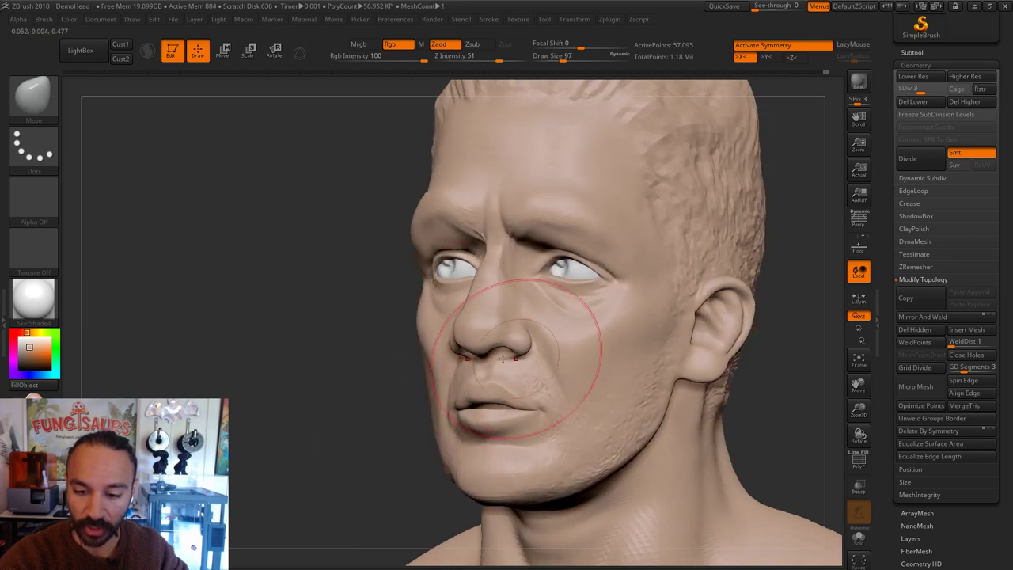
# Step: Adjust the outer brow at draw size 62 and the nose tip at draw size 25 with the Move brush
pyautogui.press('s')
pyautogui.press('s')
pyautogui.moveTo(417, 231); pyautogui.dragTo(411, 231)
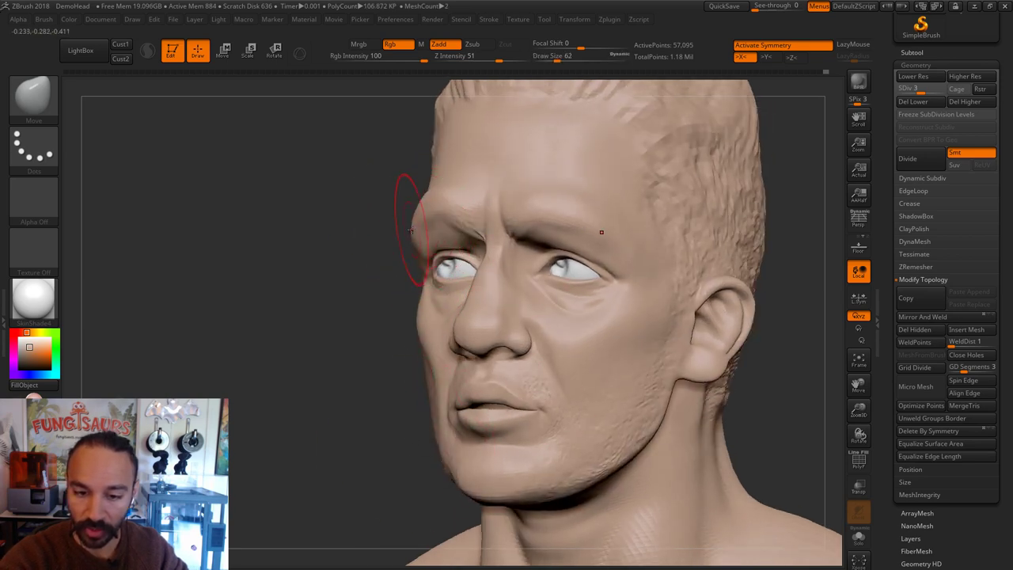
pyautogui.press('s')
pyautogui.moveTo(526, 338)
pyautogui.mouseDown()
pyautogui.moveTo(497, 325)
pyautogui.moveTo(461, 336)
pyautogui.mouseUp()
pyautogui.press('s')
pyautogui.press('s')
pyautogui.press('s')
pyautogui.moveTo(370, 396); pyautogui.dragTo(462, 338)
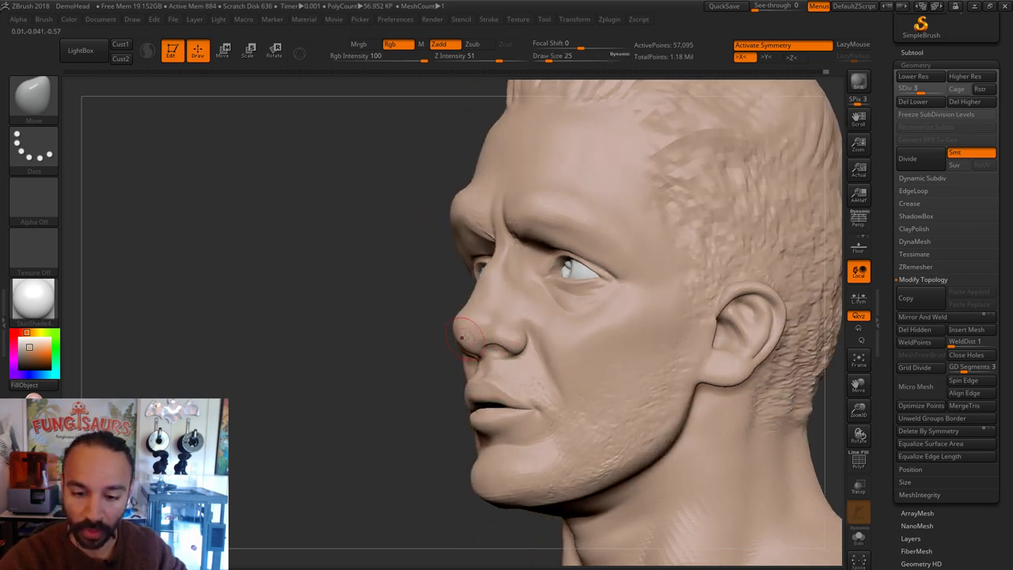
# Step: Refine the bridge and side of the nose with the Smooth brush and the Move brush at draw size 23
pyautogui.moveTo(471, 350); pyautogui.dragTo(617, 348, button='right')
pyautogui.moveTo(647, 377); pyautogui.dragTo(619, 364)
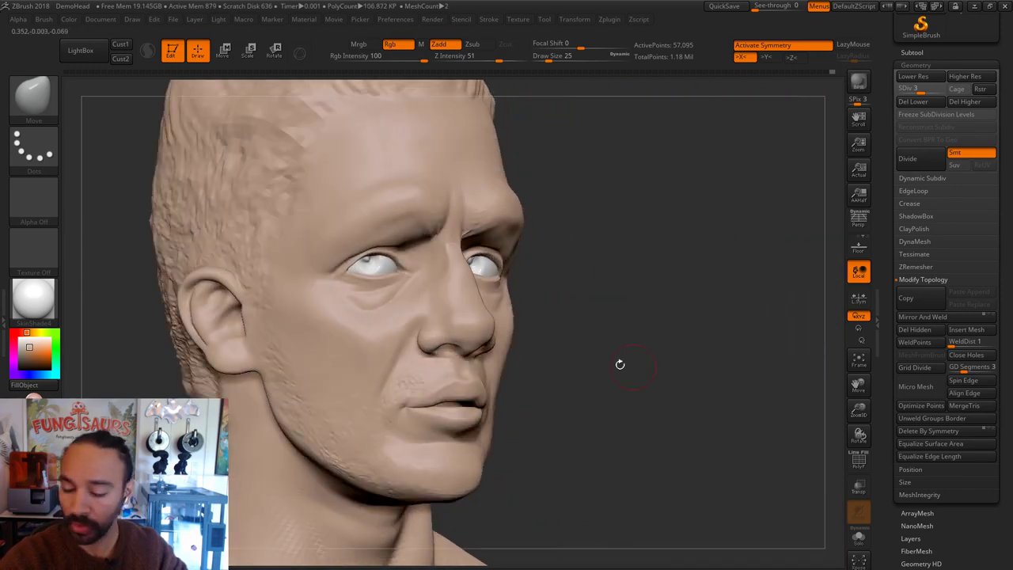
pyautogui.press('shift')
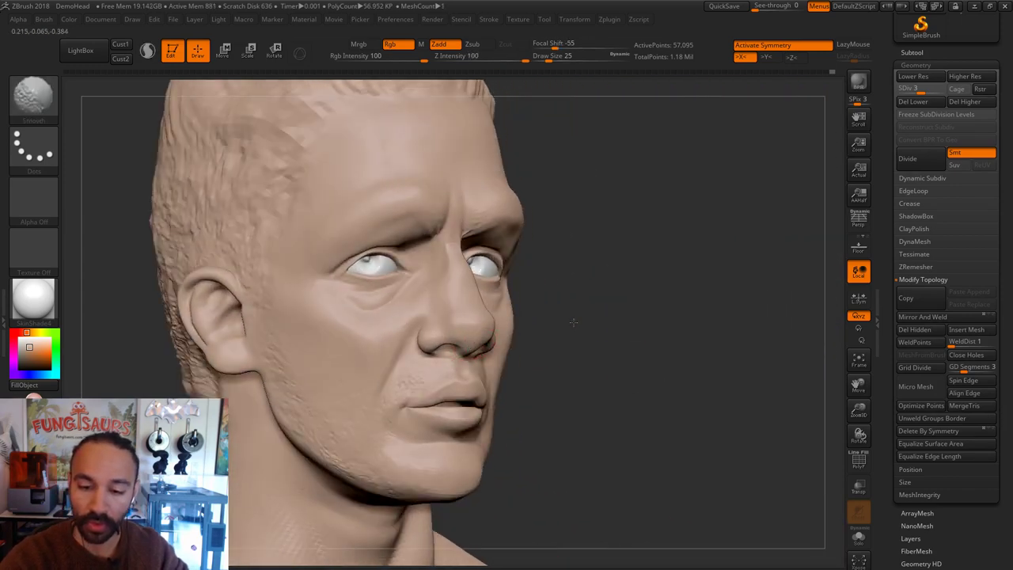
pyautogui.press('s')
pyautogui.moveTo(573, 322)
pyautogui.keyDown('shift'); pyautogui.mouseDown()
pyautogui.moveTo(509, 327)
pyautogui.moveTo(513, 300)
pyautogui.mouseUp(); pyautogui.keyUp('shift')
pyautogui.press('s')
pyautogui.press('s')
pyautogui.press('s')
pyautogui.press('shift')
pyautogui.moveTo(555, 289); pyautogui.dragTo(609, 289, button='right')
pyautogui.keyDown('shift'); pyautogui.moveTo(467, 288); pyautogui.dragTo(432, 322); pyautogui.keyUp('shift')
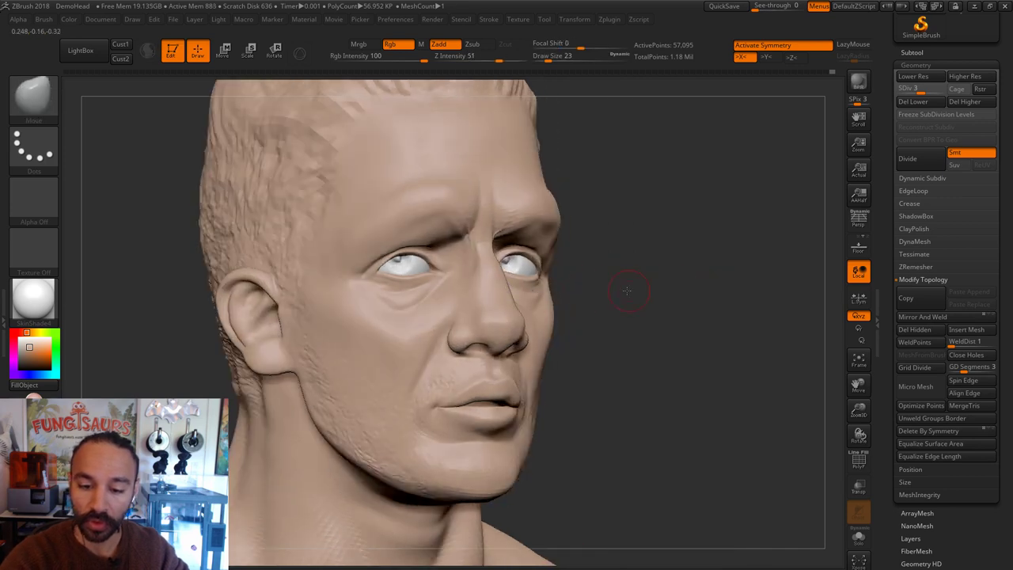
# Step: Try to reshape the cheeks from the front with the Move brush at draw sizes 80 and 39
pyautogui.moveTo(626, 291)
pyautogui.keyDown('shift'); pyautogui.mouseDown()
pyautogui.moveTo(586, 333)
pyautogui.moveTo(626, 331)
pyautogui.mouseUp(); pyautogui.keyUp('shift')
pyautogui.press('s')
pyautogui.press('s')
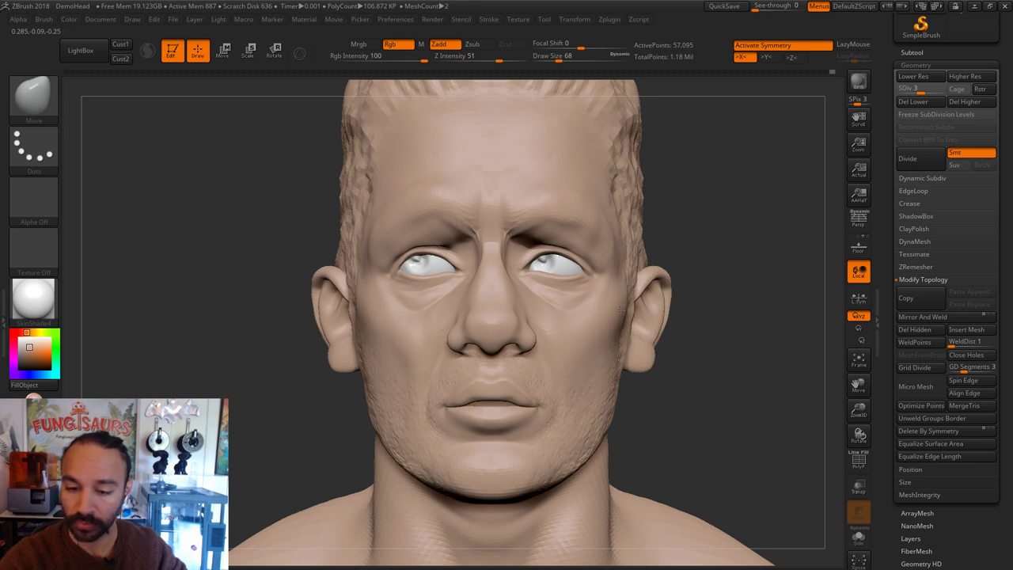
pyautogui.press('s')
pyautogui.moveTo(611, 406); pyautogui.dragTo(587, 380)
pyautogui.press('s')
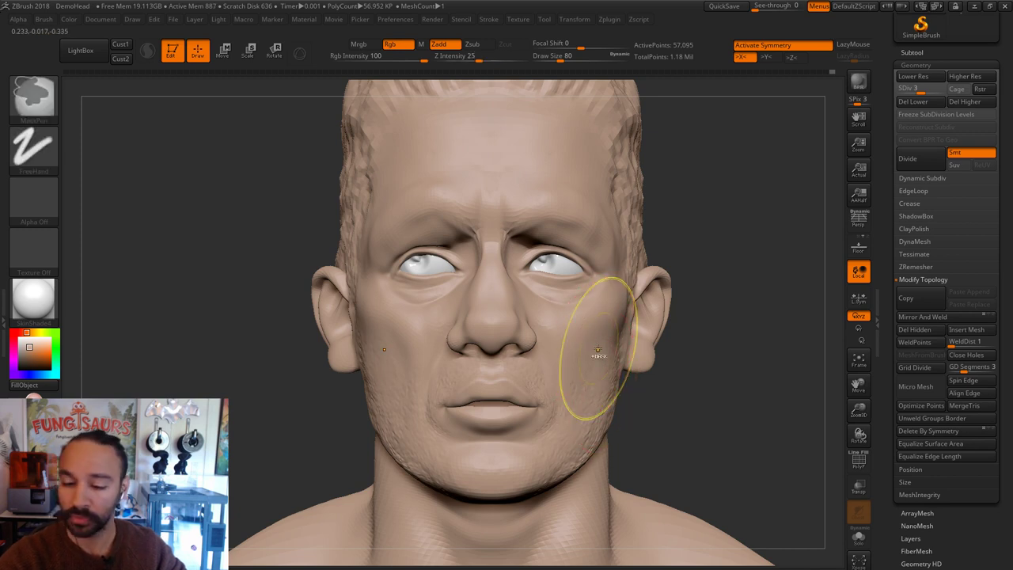
pyautogui.hotkey('ctrl', 'z')
pyautogui.press('s')
pyautogui.moveTo(578, 316); pyautogui.dragTo(566, 312)
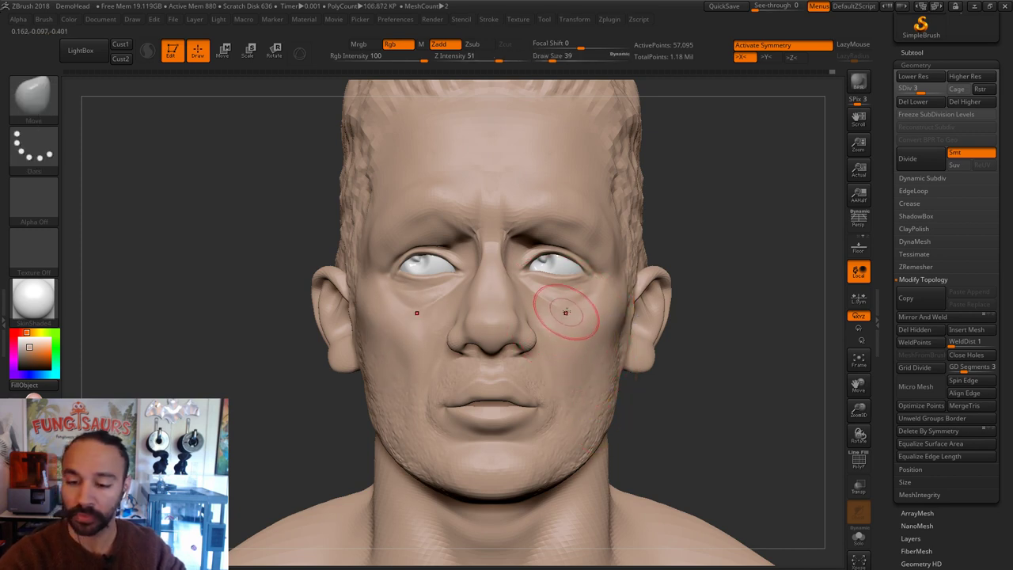
pyautogui.hotkey('ctrl', 'z')
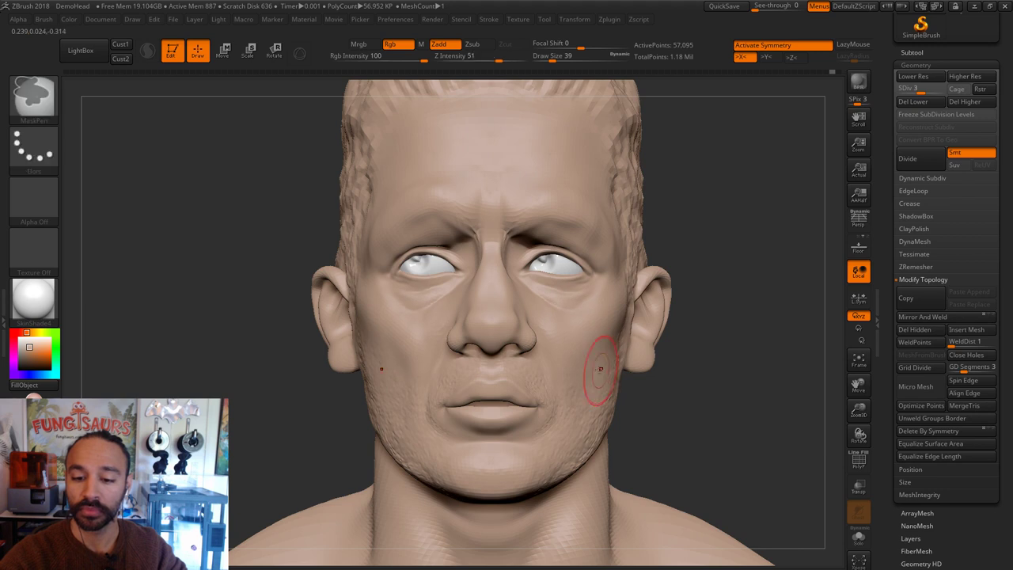
# Step: Adjust the cheeks with the Move brush at draw size 154 and the inner eye corners at draw size 17
pyautogui.press('s')
pyautogui.moveTo(407, 338); pyautogui.dragTo(420, 338)
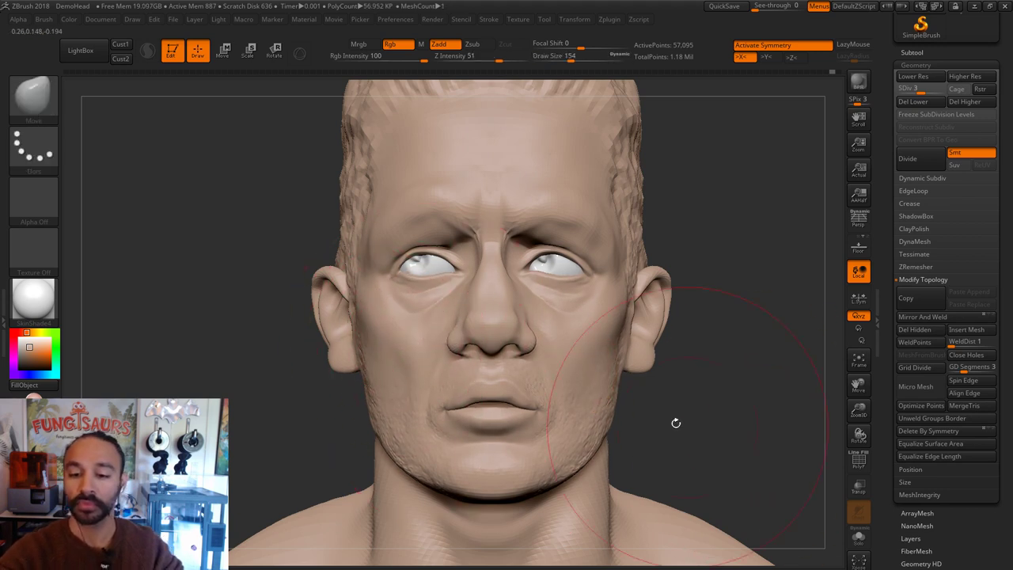
pyautogui.press('s')
pyautogui.moveTo(577, 351); pyautogui.dragTo(554, 350)
pyautogui.press('s')
pyautogui.moveTo(448, 274); pyautogui.dragTo(439, 274)
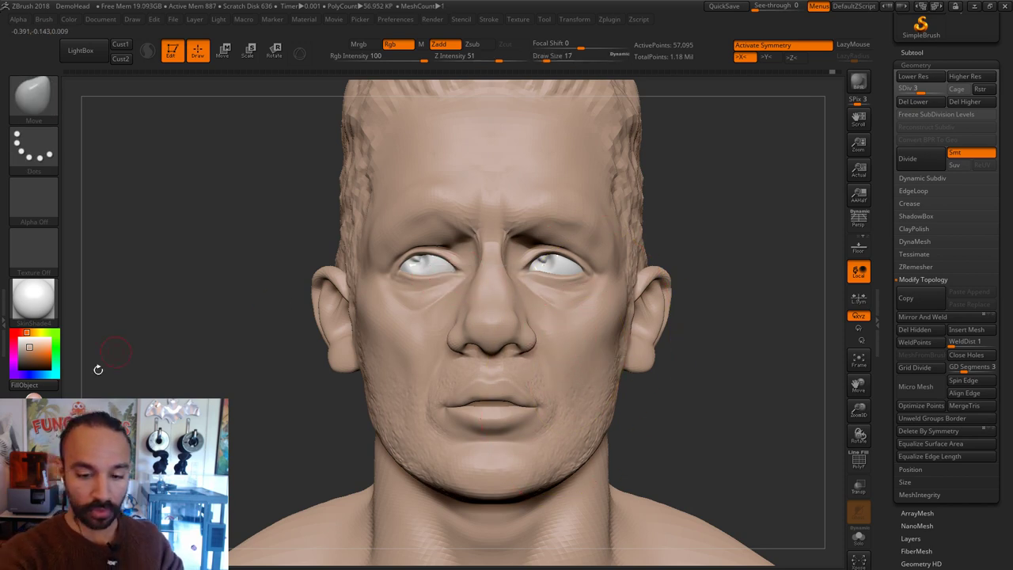
# Step: Mask the rims of both lower eyelids with the MaskPen brush at draw size 5
pyautogui.keyDown('alt'); pyautogui.moveTo(803, 439); pyautogui.dragTo(770, 472); pyautogui.keyUp('alt')
pyautogui.press('s')
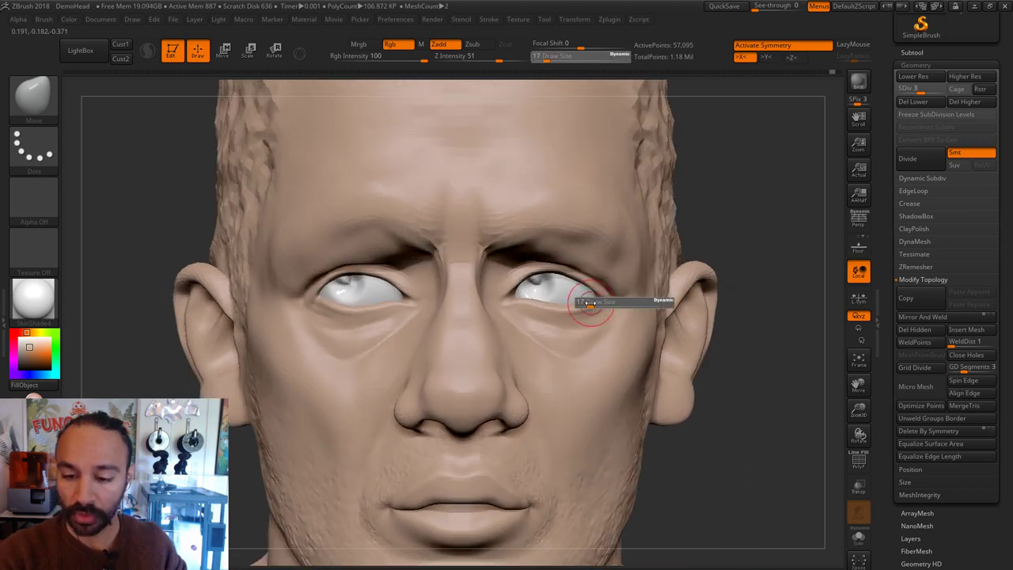
pyautogui.moveTo(587, 304)
pyautogui.mouseDown()
pyautogui.moveTo(594, 298)
pyautogui.moveTo(580, 307)
pyautogui.moveTo(511, 300)
pyautogui.mouseUp()
pyautogui.press('s')
pyautogui.hotkey('ctrl', 'z')
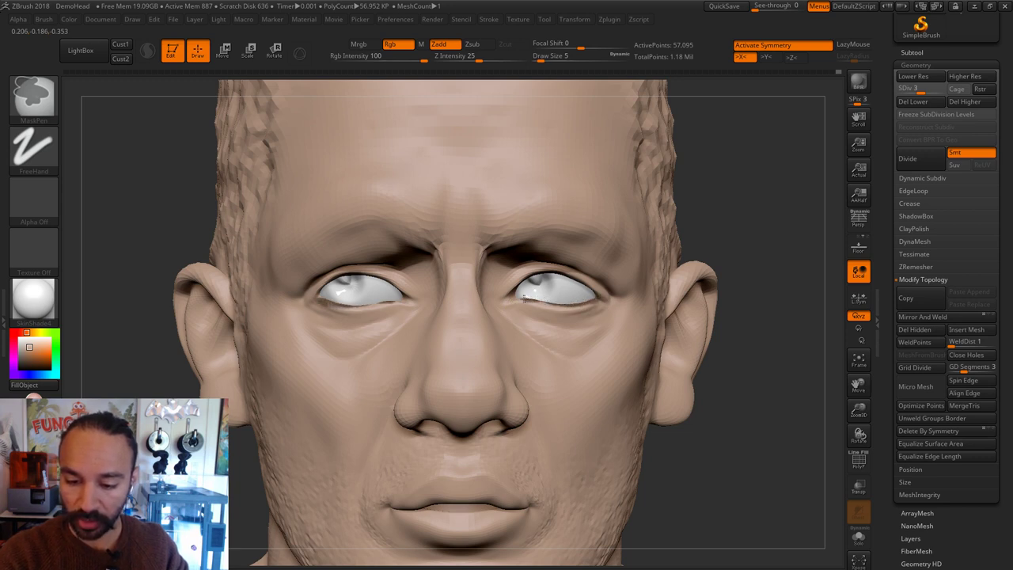
pyautogui.keyDown('ctrl'); pyautogui.moveTo(524, 299); pyautogui.dragTo(513, 297); pyautogui.keyUp('ctrl')
pyautogui.hotkey('ctrl', 'z')
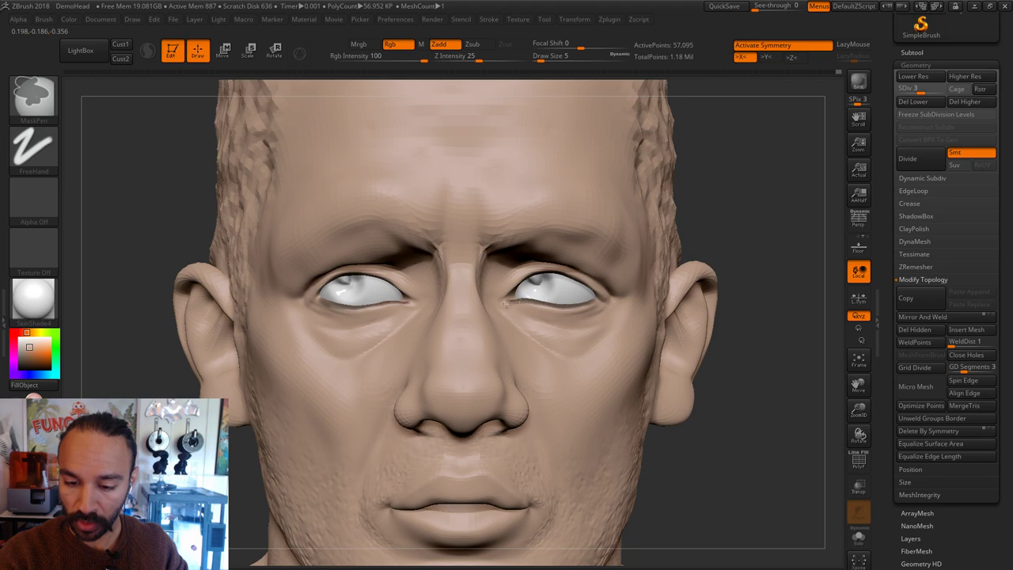
pyautogui.keyDown('ctrl'); pyautogui.click(747, 235); pyautogui.keyUp('ctrl')
pyautogui.keyDown('ctrl'); pyautogui.click(749, 234); pyautogui.keyUp('ctrl')
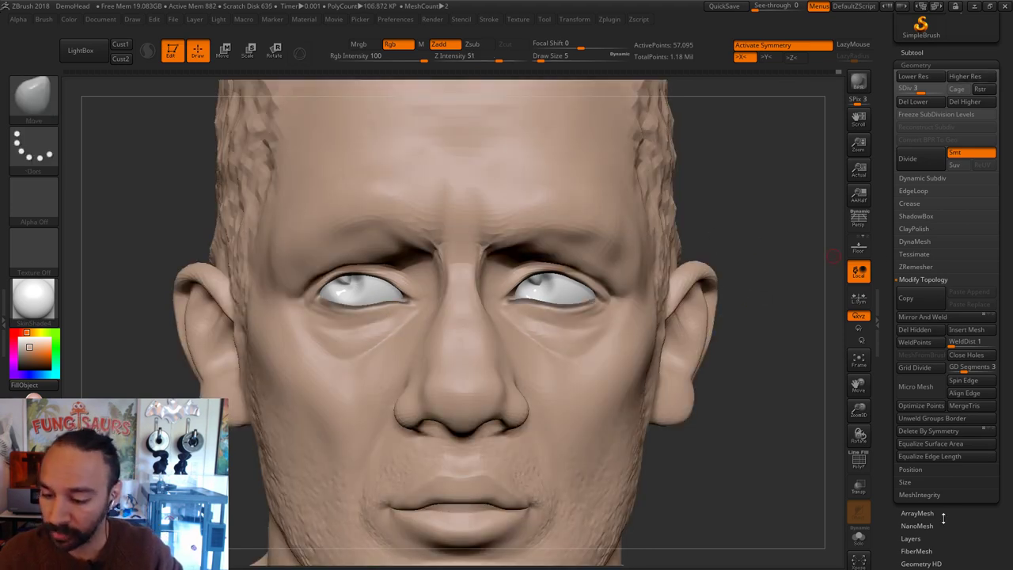
# Step: Extract the masked lower eyelid rims from the head as a new subtool with a thickness of 0.02, and show the full model again
pyautogui.click(860, 541)
pyautogui.moveTo(769, 372); pyautogui.dragTo(765, 422)
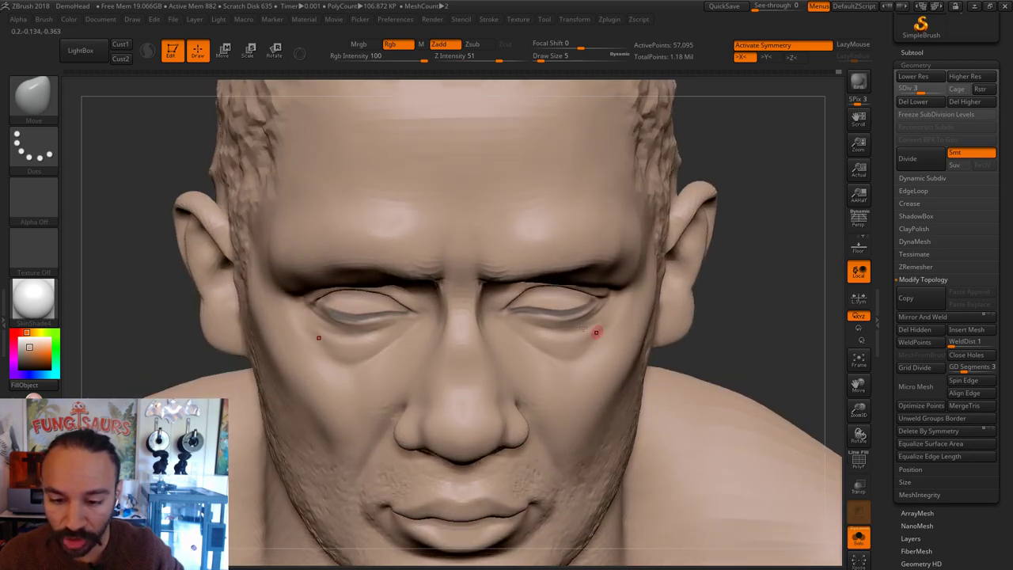
pyautogui.moveTo(751, 313); pyautogui.dragTo(895, 137)
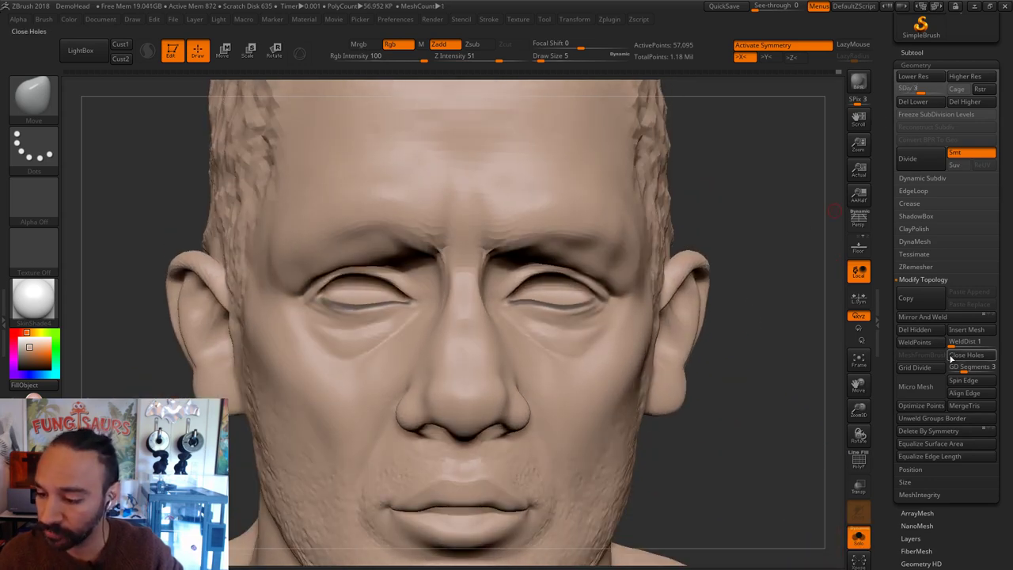
pyautogui.click(912, 53)
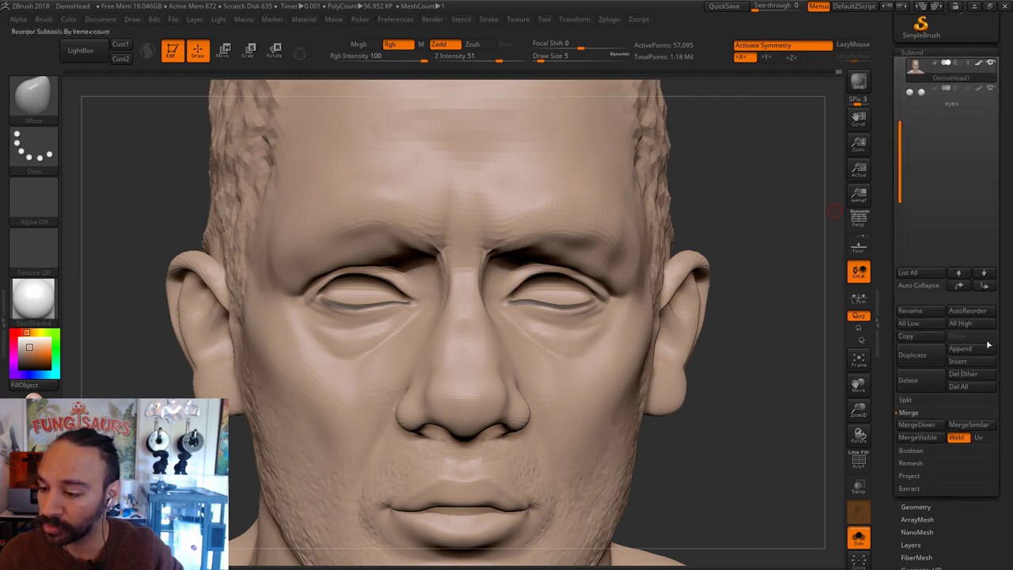
pyautogui.click(910, 488)
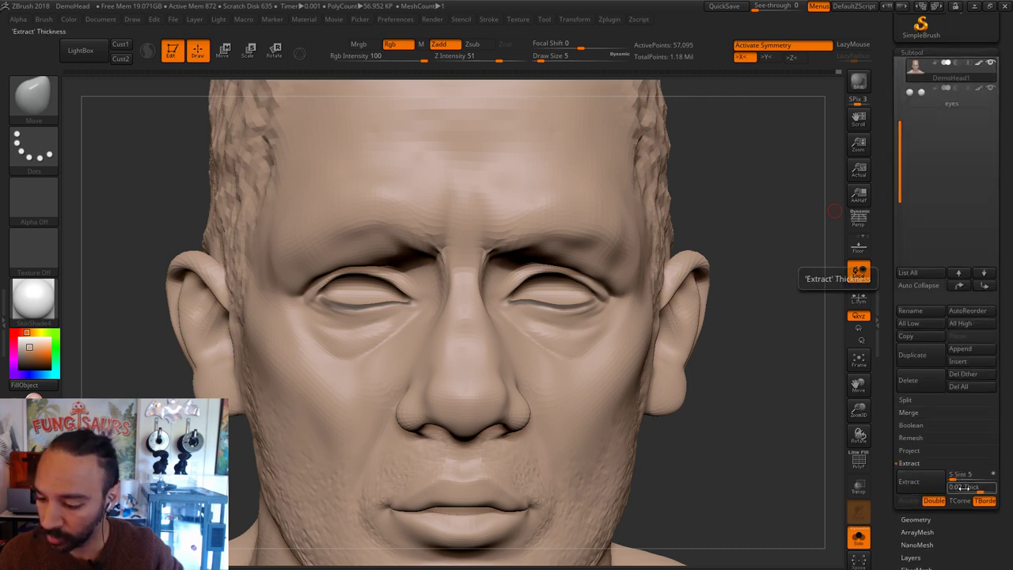
pyautogui.click(926, 488)
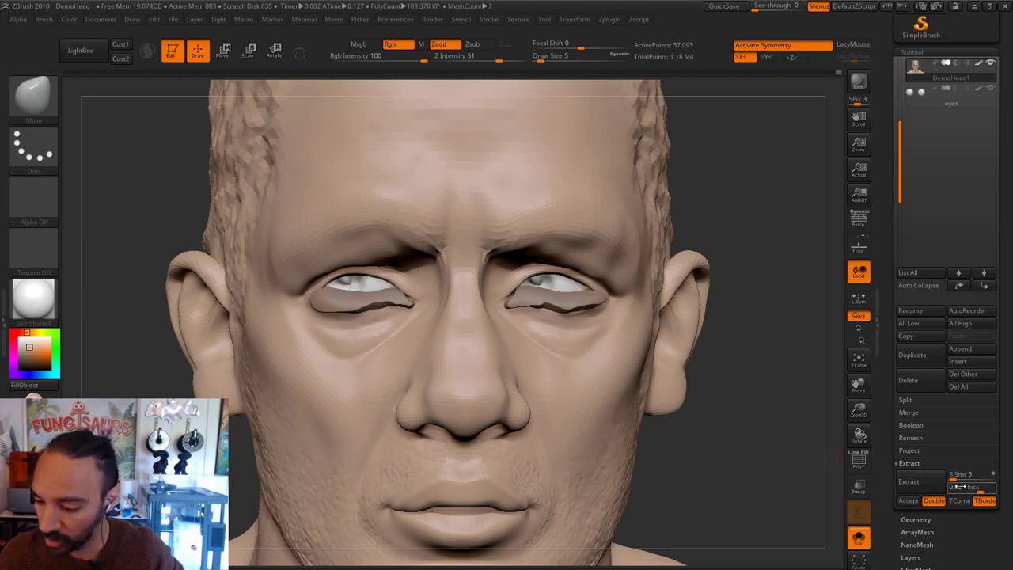
pyautogui.click(960, 486)
pyautogui.press('Return')
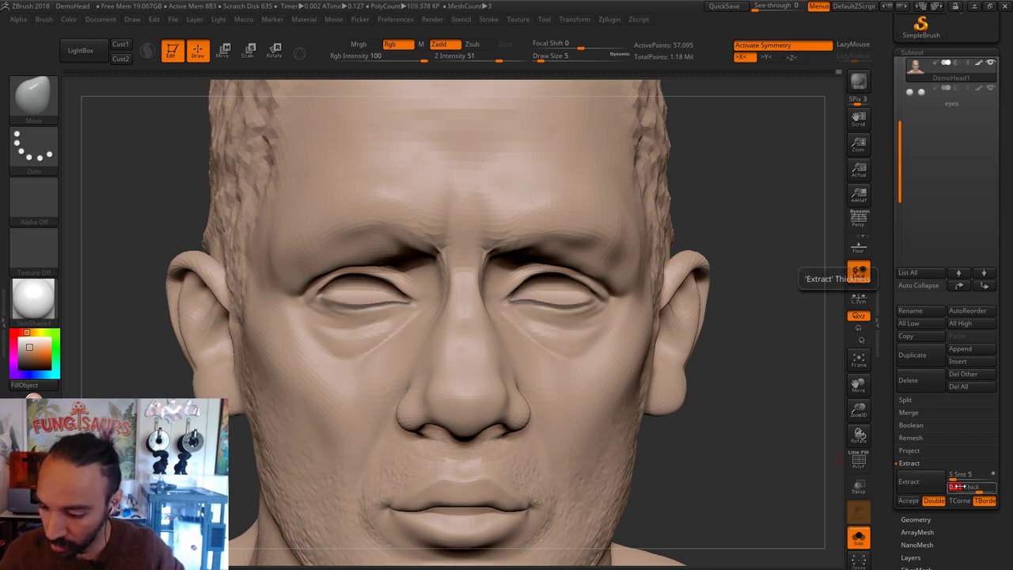
pyautogui.click(908, 481)
pyautogui.click(909, 500)
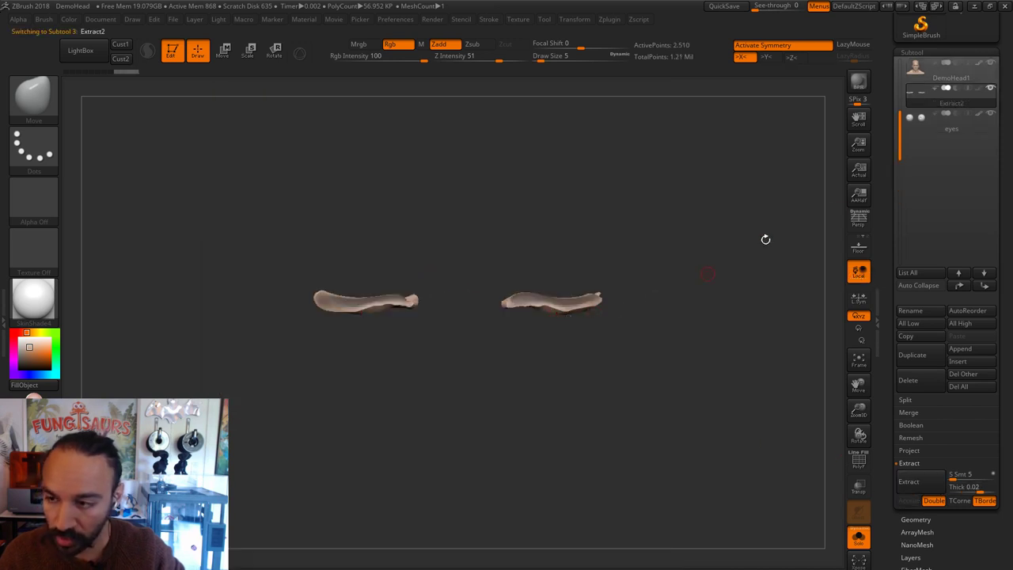
pyautogui.click(859, 539)
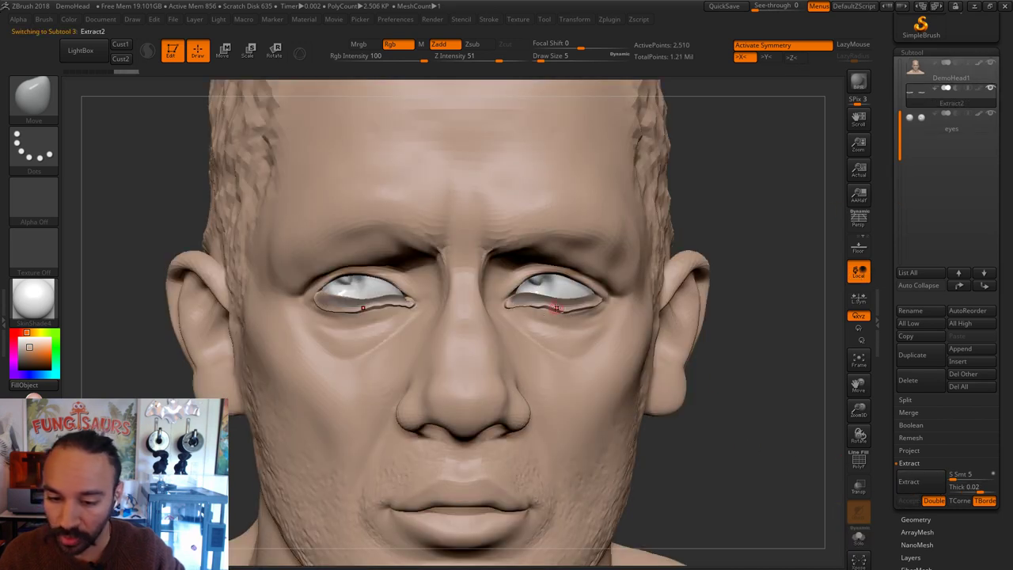
# Step: Smooth the extracted lower eyelid strips and fill them with white and the ToyPlastic material
pyautogui.moveTo(625, 311)
pyautogui.keyDown('shift'); pyautogui.mouseDown()
pyautogui.moveTo(584, 297)
pyautogui.moveTo(512, 305)
pyautogui.mouseUp(); pyautogui.keyUp('shift')
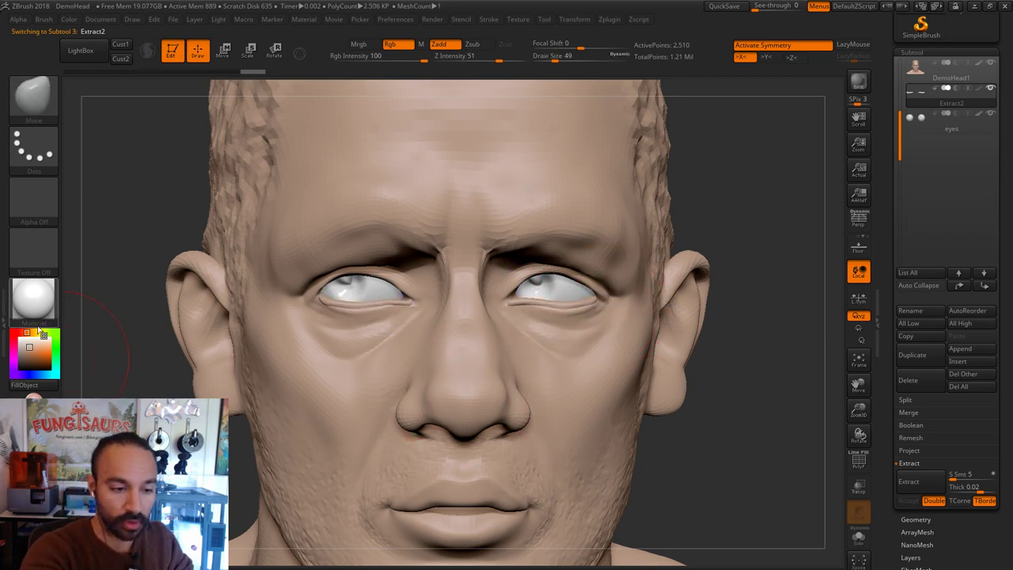
pyautogui.moveTo(38, 318); pyautogui.dragTo(367, 296)
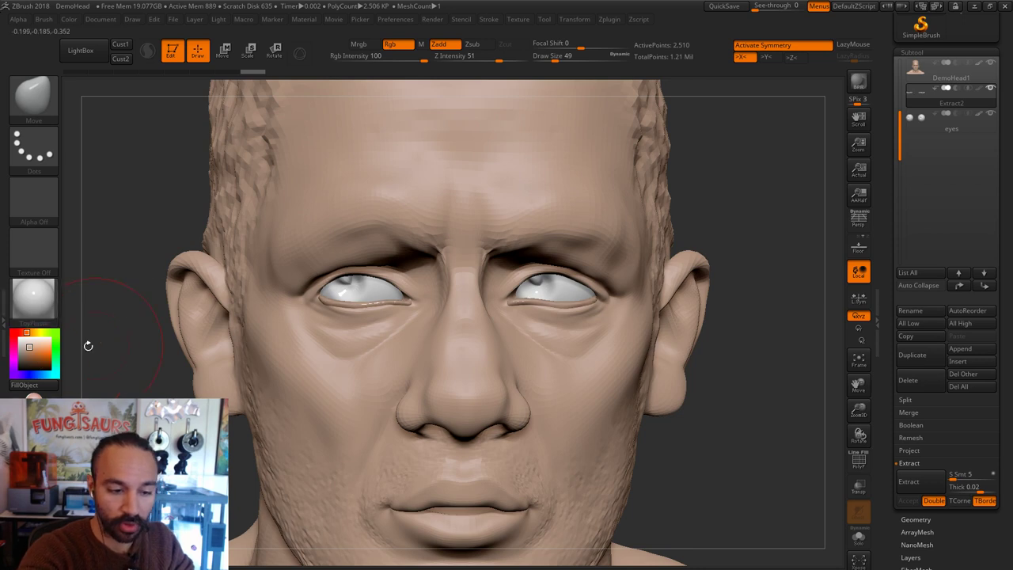
pyautogui.moveTo(39, 356); pyautogui.dragTo(334, 303)
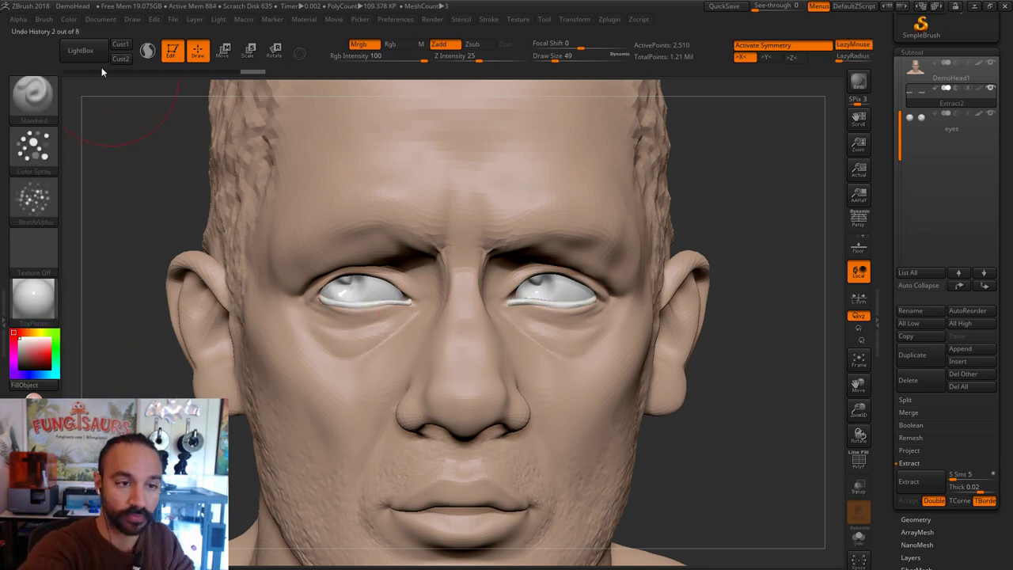
pyautogui.click(76, 19)
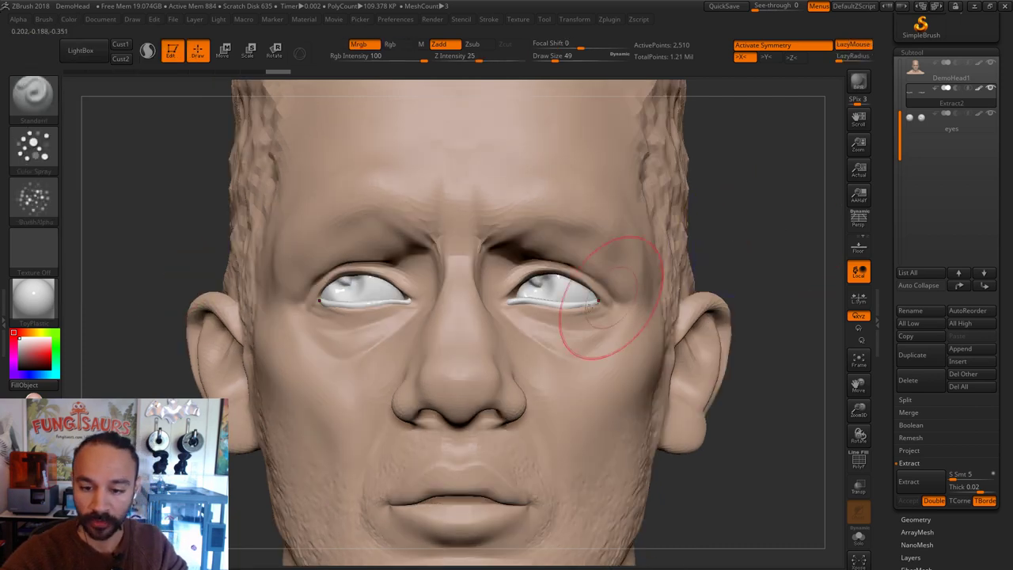
# Step: Fit the lower eyelid strips around the eyeballs from the side with the Move brush at draw sizes 27 and 23
pyautogui.moveTo(508, 317); pyautogui.dragTo(508, 301)
pyautogui.moveTo(736, 206)
pyautogui.mouseDown()
pyautogui.moveTo(763, 203)
pyautogui.moveTo(605, 257)
pyautogui.moveTo(507, 306)
pyautogui.mouseUp()
pyautogui.moveTo(663, 268); pyautogui.dragTo(501, 324, button='right')
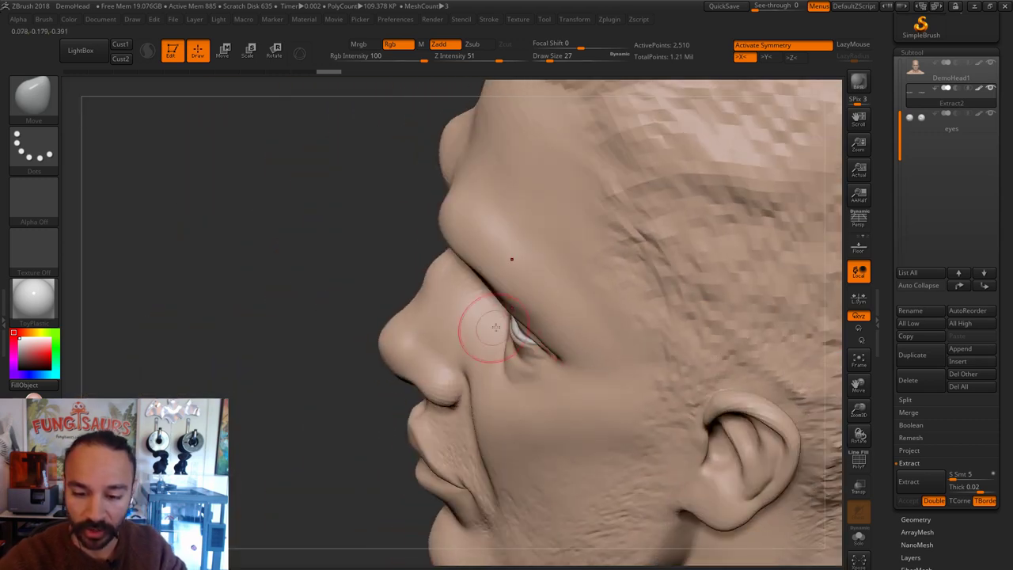
pyautogui.moveTo(379, 308)
pyautogui.mouseDown()
pyautogui.moveTo(455, 297)
pyautogui.moveTo(501, 313)
pyautogui.mouseUp()
pyautogui.press('s')
pyautogui.press('s')
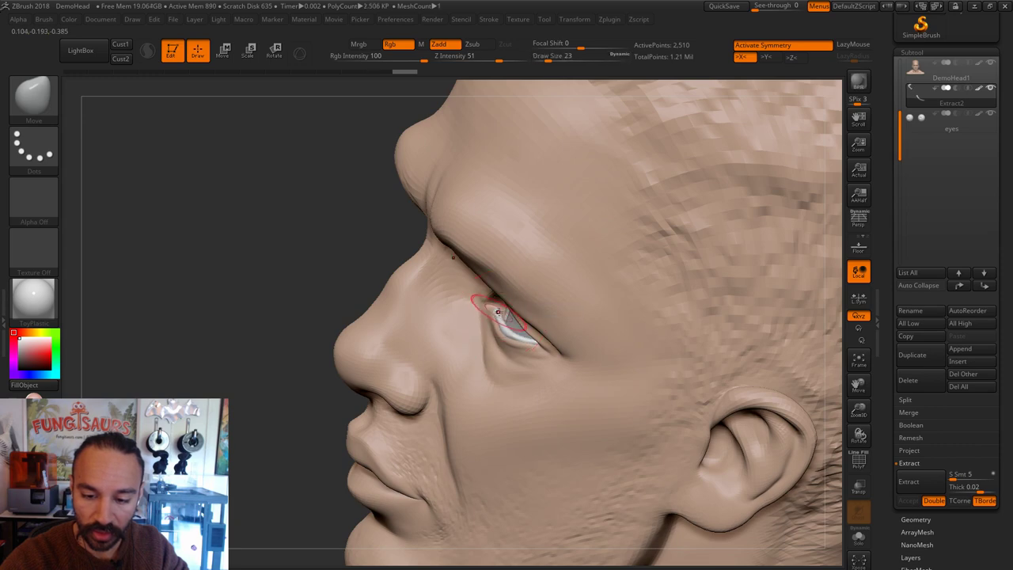
pyautogui.keyDown('shift'); pyautogui.moveTo(345, 310); pyautogui.dragTo(387, 306); pyautogui.keyUp('shift')
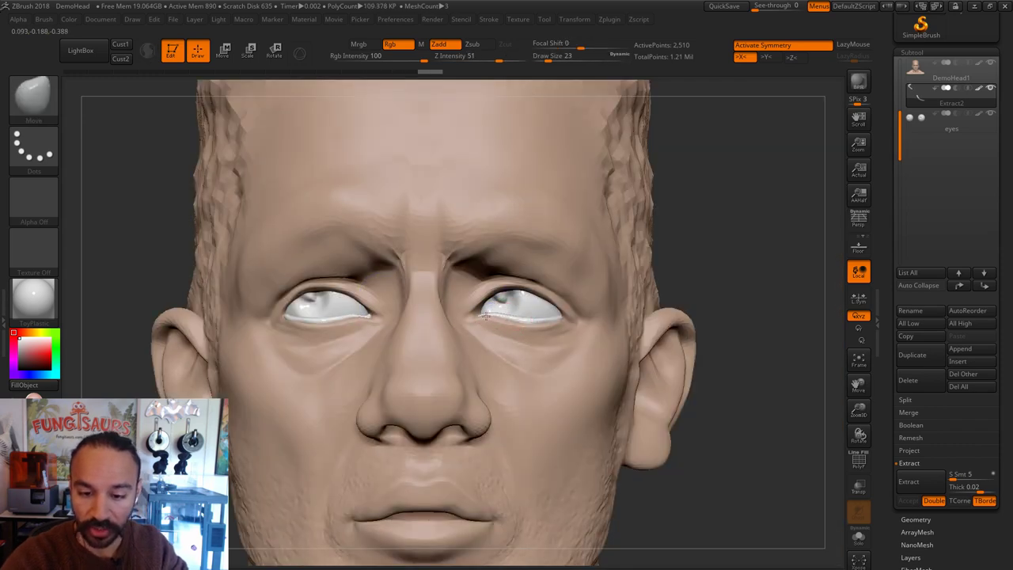
# Step: Adjust the inner and outer ends of the eyelid strips from the front with the Move brush at draw sizes 35 and 17
pyautogui.press('shift')
pyautogui.press('s')
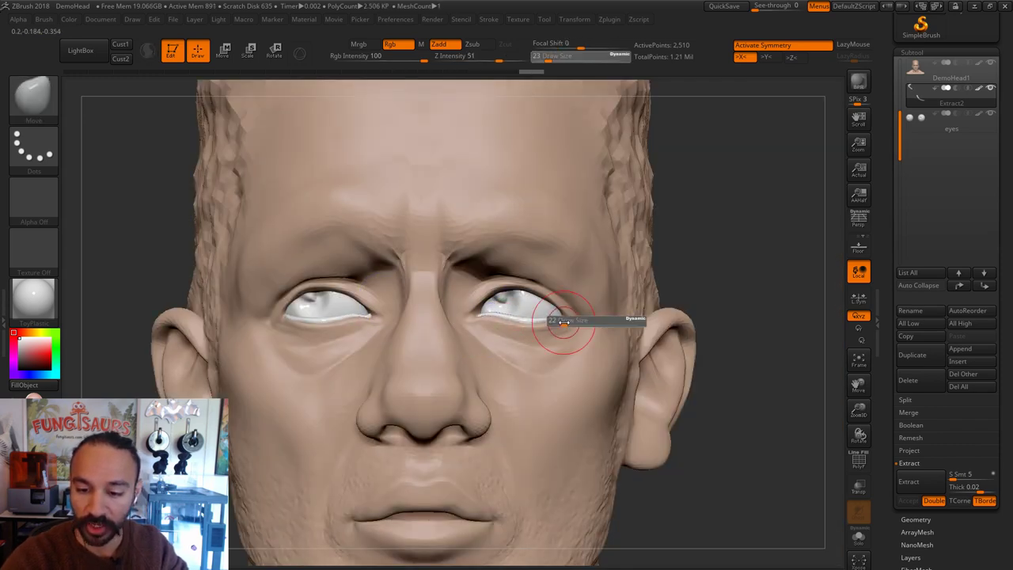
pyautogui.moveTo(554, 321); pyautogui.dragTo(558, 322)
pyautogui.moveTo(559, 321); pyautogui.dragTo(567, 323)
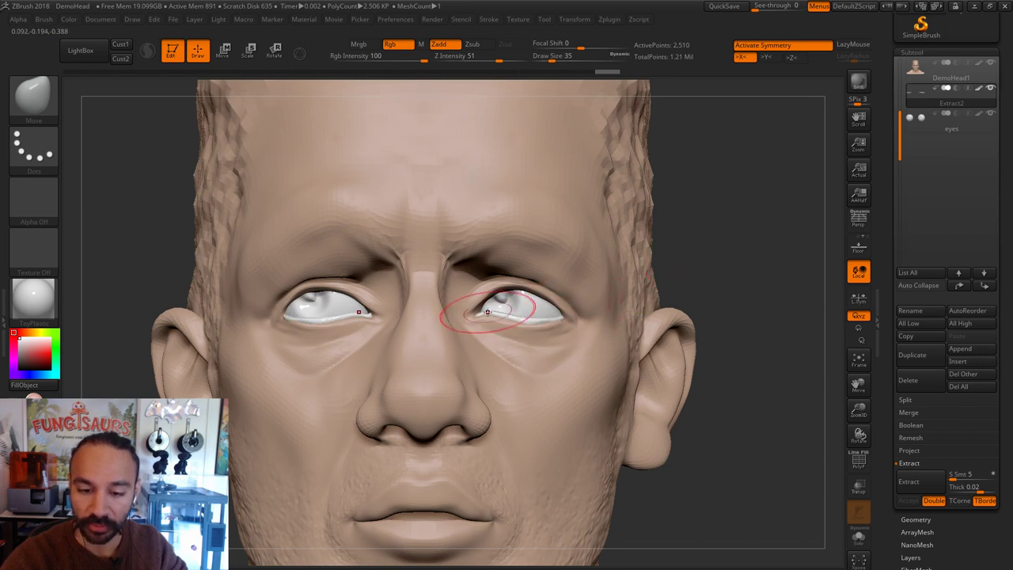
pyautogui.press('s')
pyautogui.moveTo(286, 318); pyautogui.dragTo(279, 318)
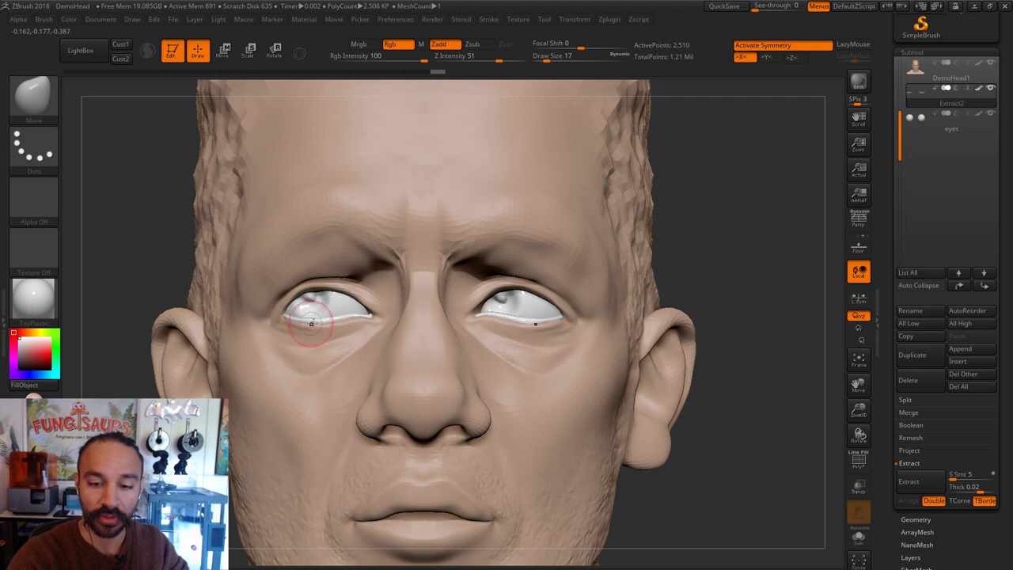
# Step: Fill the eyelid strips with the SketchGummy material and subdivide their mesh to subdivision level 3
pyautogui.click(33, 297)
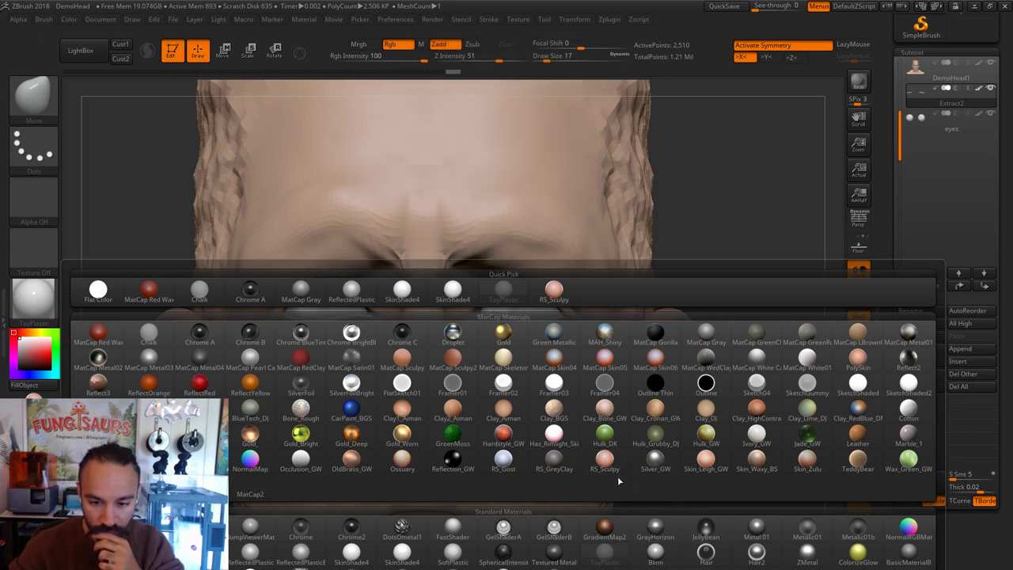
pyautogui.click(801, 385)
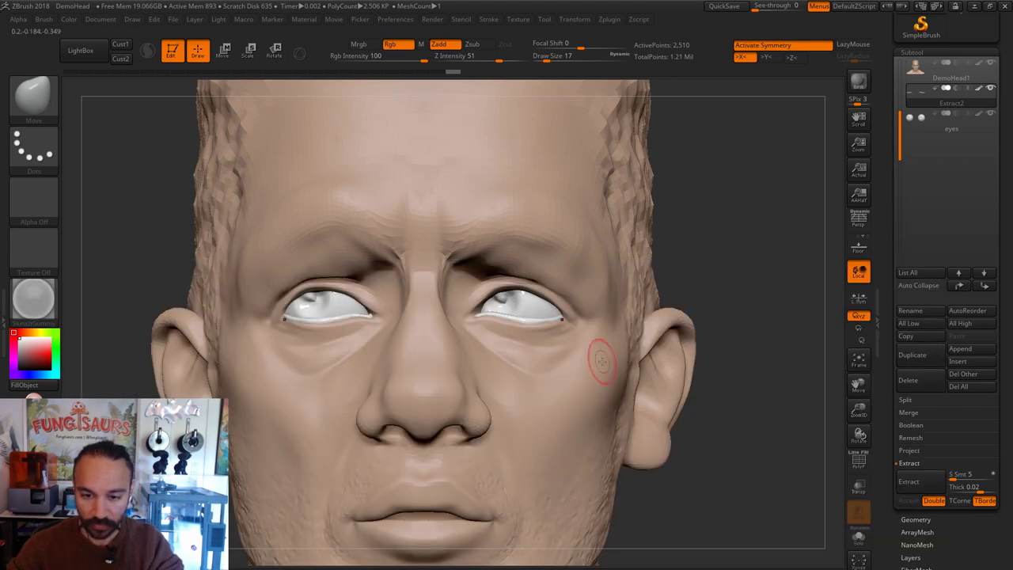
pyautogui.click(364, 44)
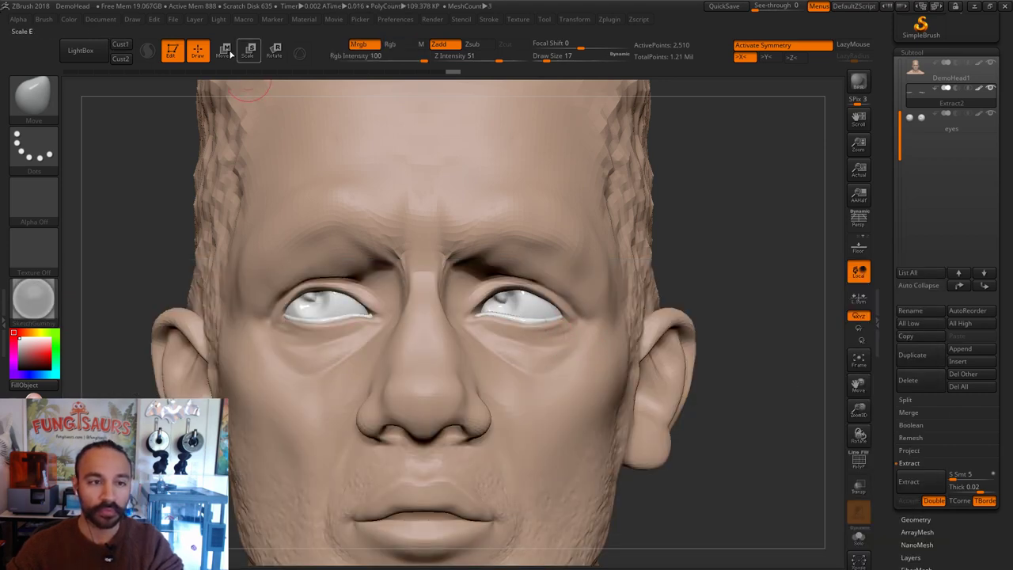
pyautogui.click(69, 19)
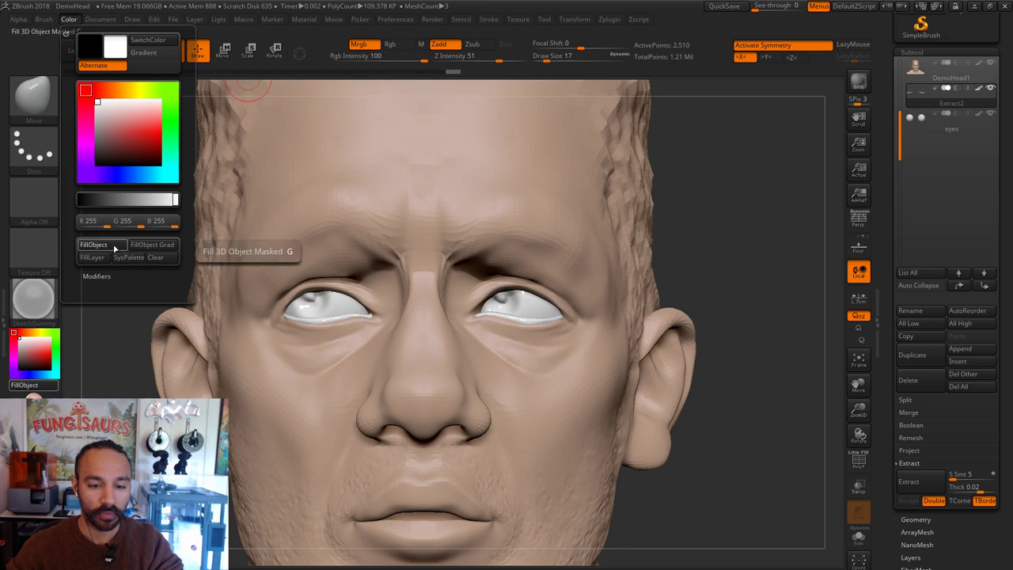
pyautogui.click(44, 304)
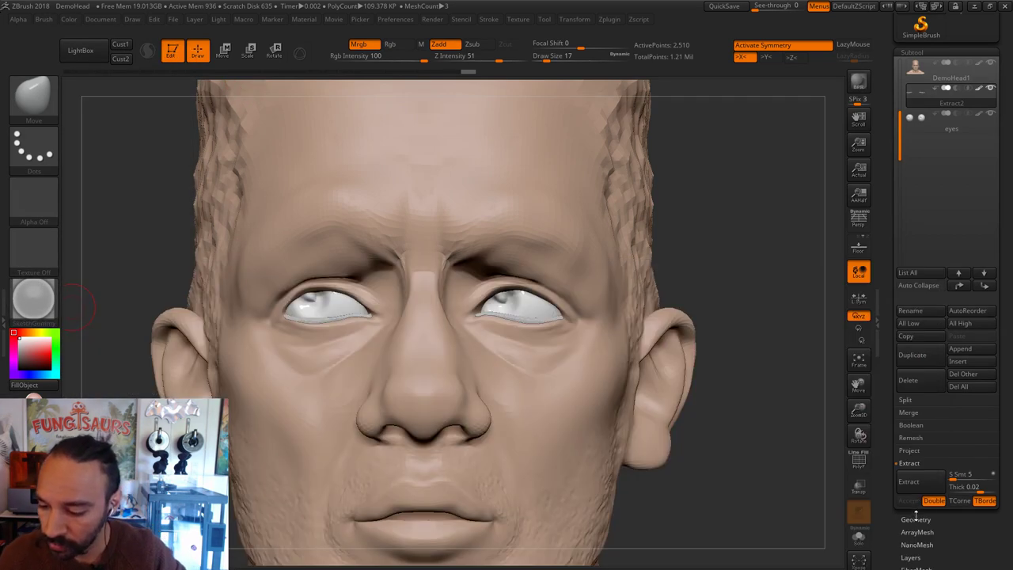
pyautogui.click(916, 519)
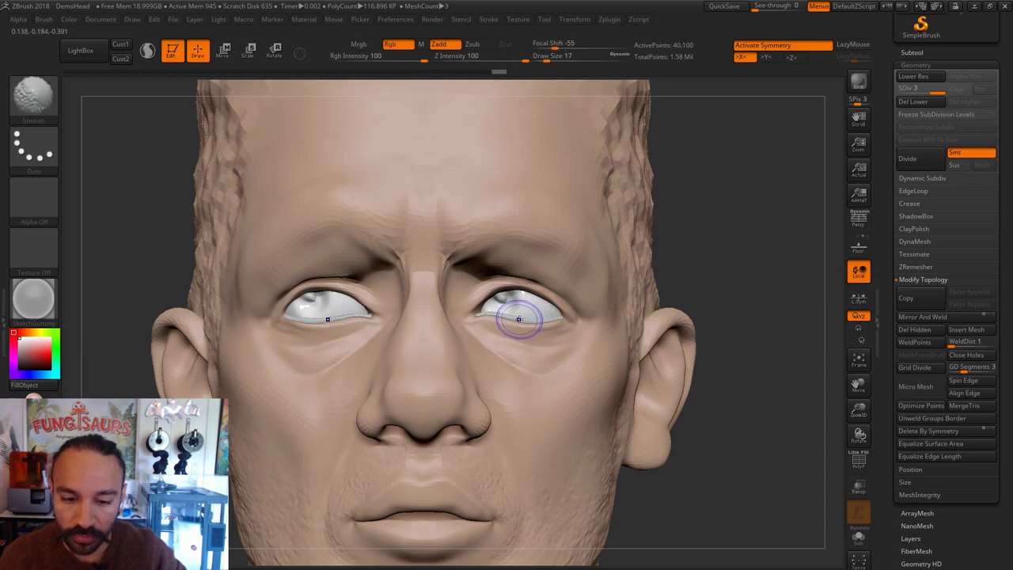
# Step: Try filling the lower eyelid strips with the Droplet material
pyautogui.click(33, 299)
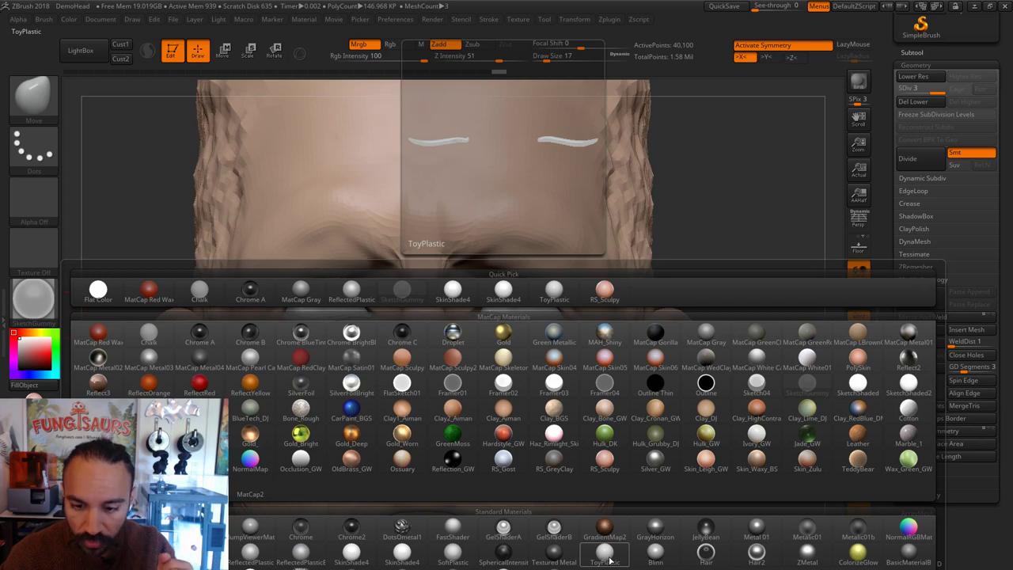
pyautogui.click(607, 556)
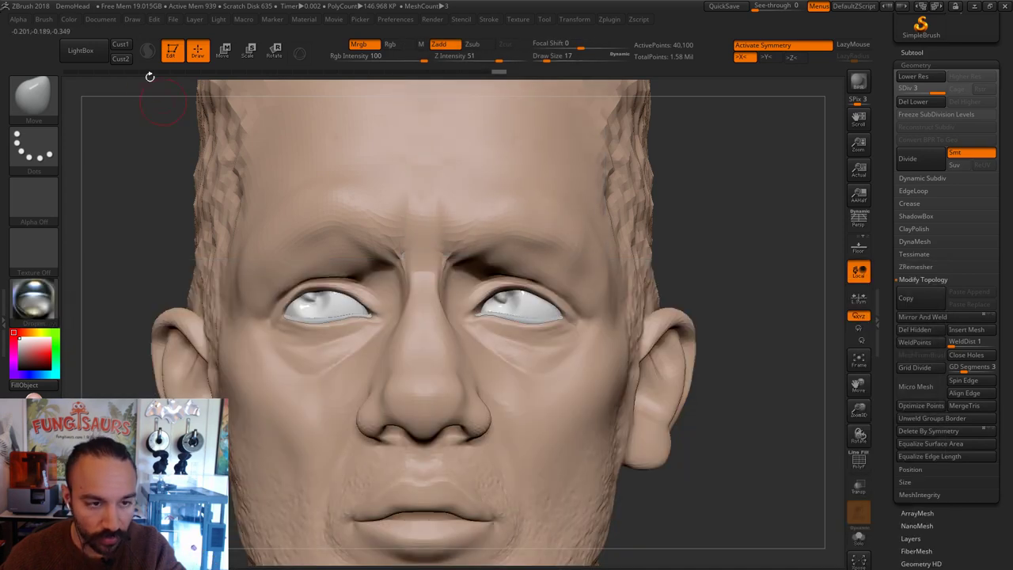
pyautogui.click(71, 21)
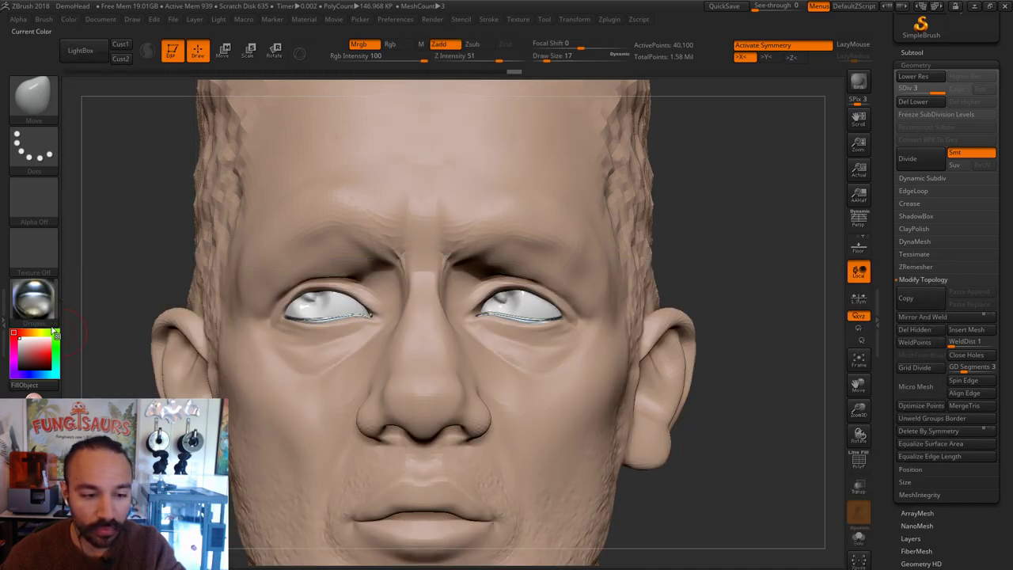
# Step: Fill the lower eyelid strips with the ReflectedPlastic material for a wet look
pyautogui.click(34, 297)
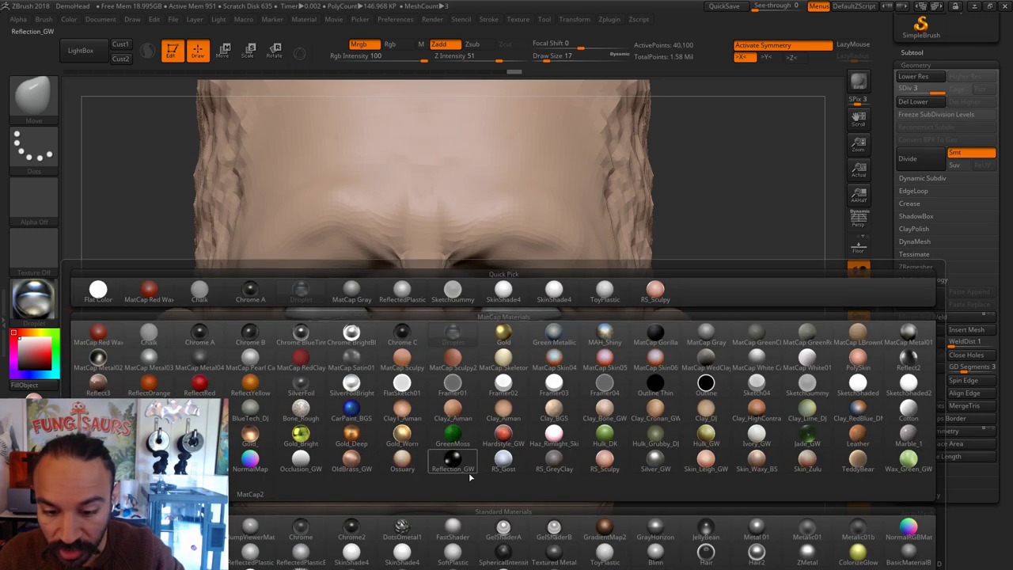
pyautogui.moveTo(507, 458)
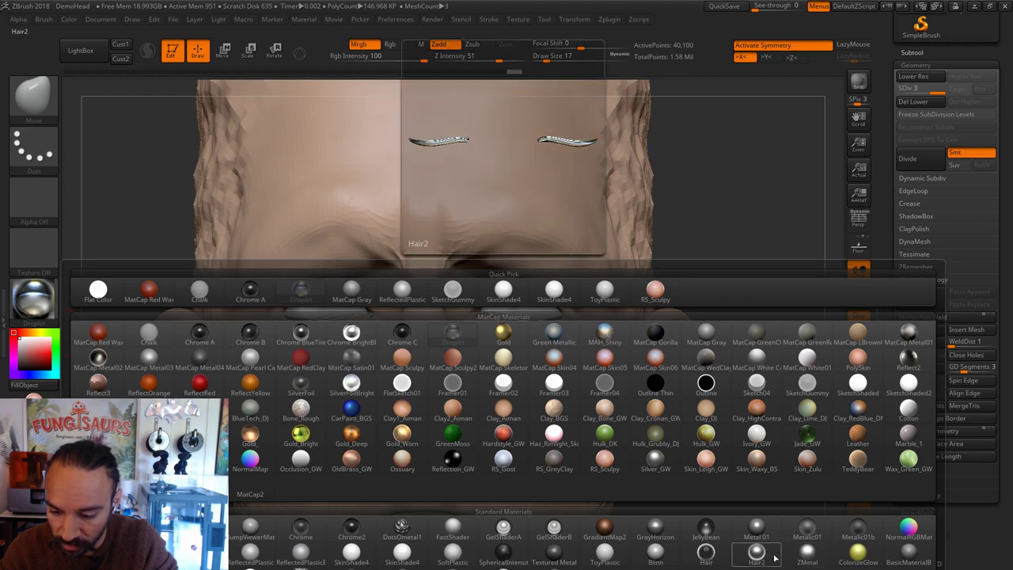
pyautogui.moveTo(616, 558)
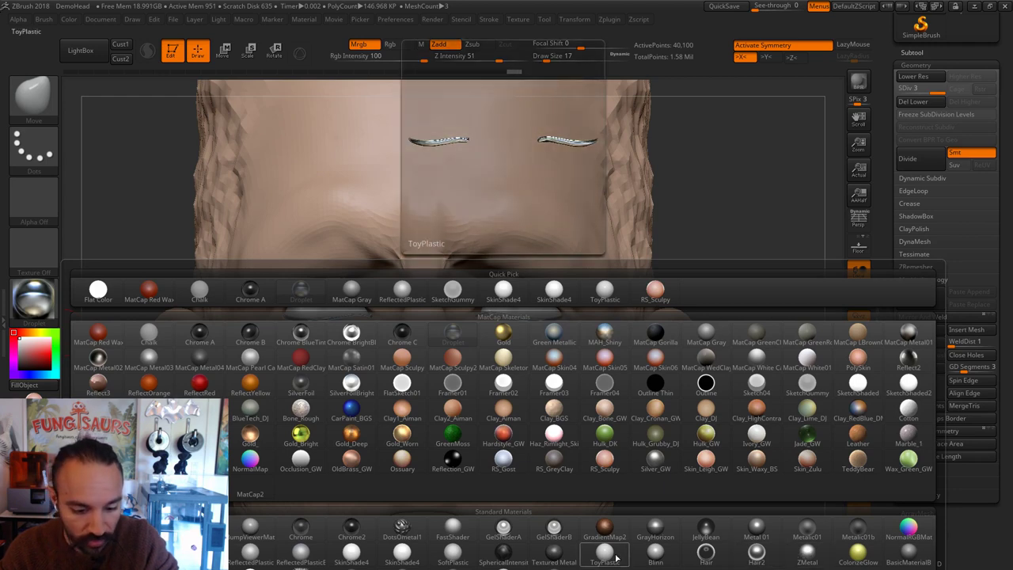
pyautogui.click(304, 551)
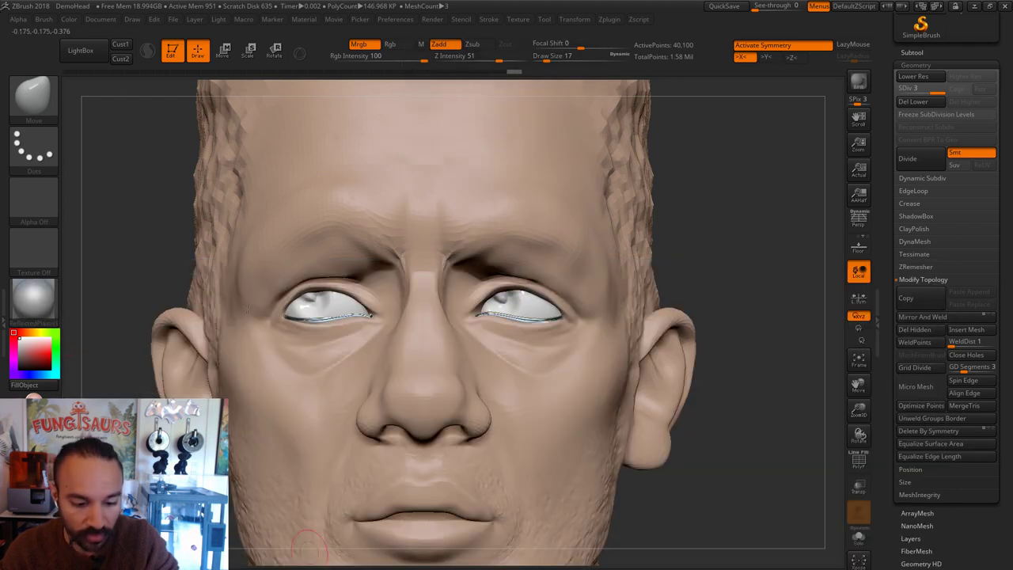
pyautogui.click(69, 19)
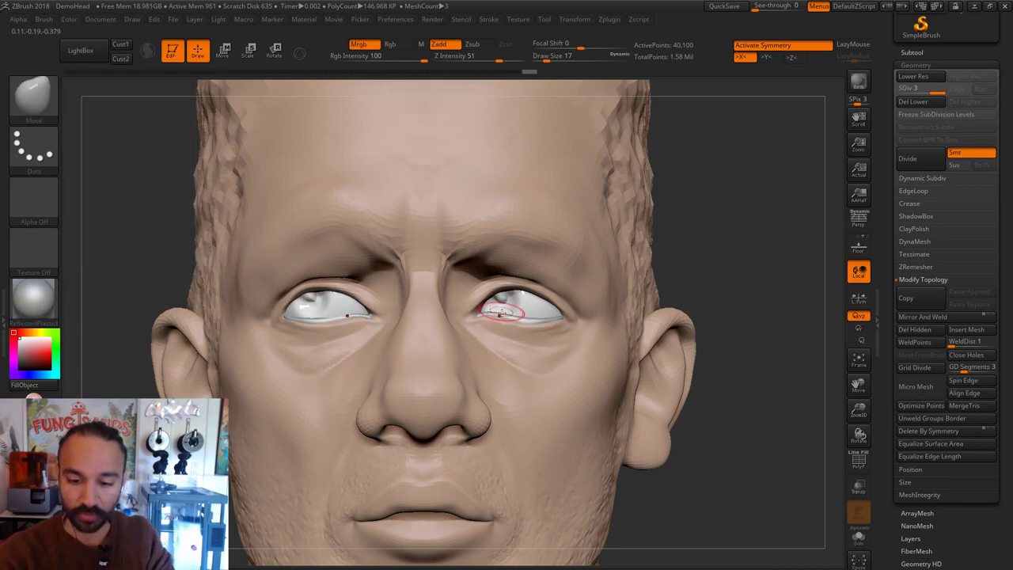
# Step: Reshape the eyelid strips with the Move brush at draw size 33, and smooth one strip with symmetry off at draw size 14
pyautogui.press('s')
pyautogui.click(506, 313)
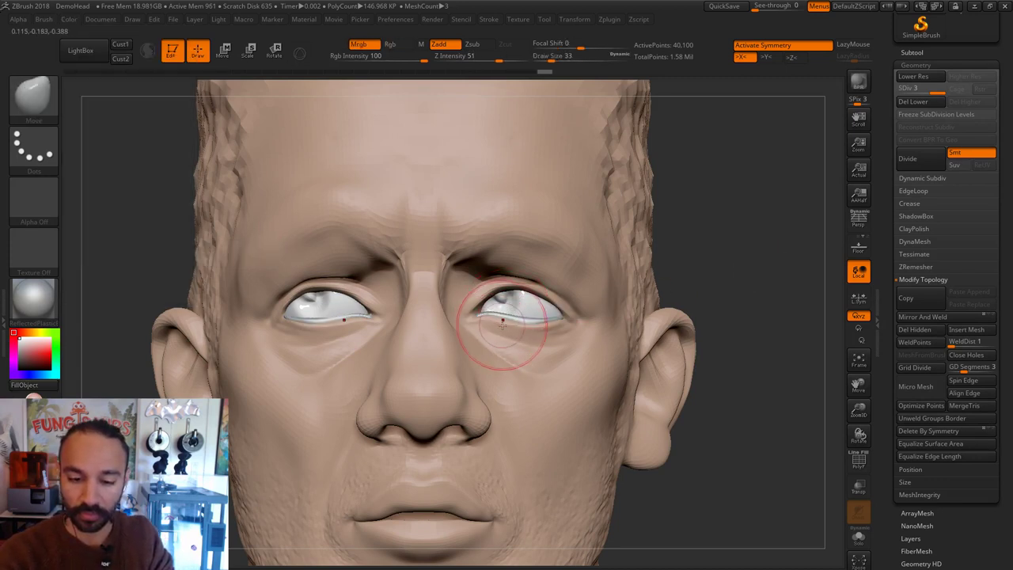
pyautogui.press('x')
pyautogui.press('shift')
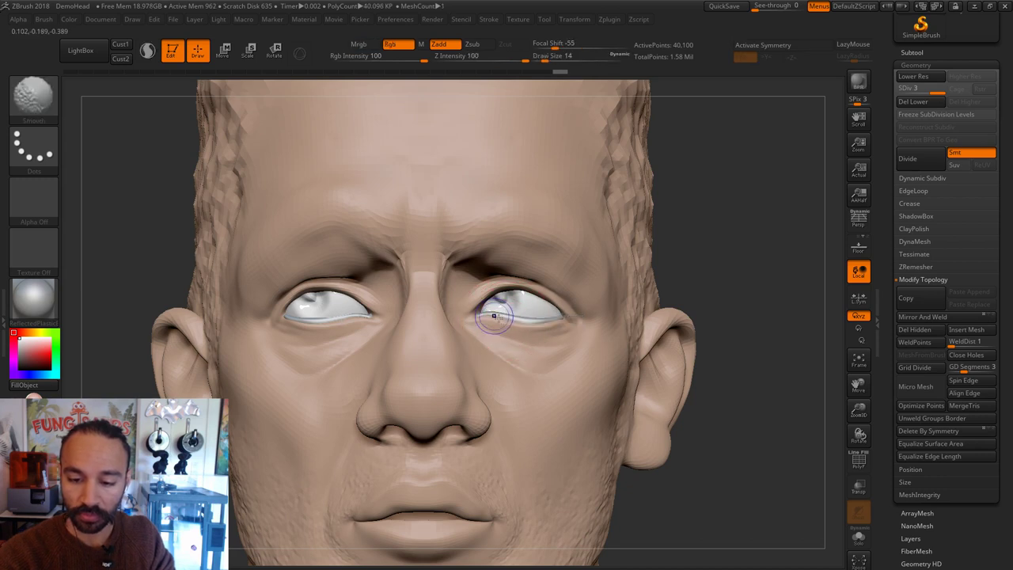
pyautogui.keyDown('shift'); pyautogui.moveTo(546, 331); pyautogui.dragTo(546, 325); pyautogui.keyUp('shift')
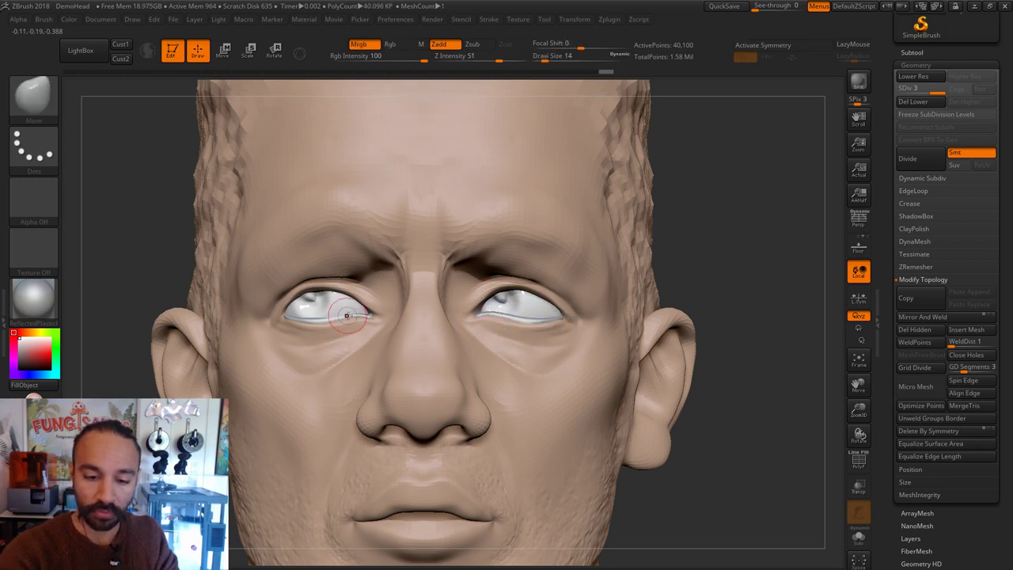
# Step: Reshape the lower eyelid strips on both eyes with the Move brush, going from draw size 14 to 23
pyautogui.moveTo(346, 315); pyautogui.dragTo(355, 314)
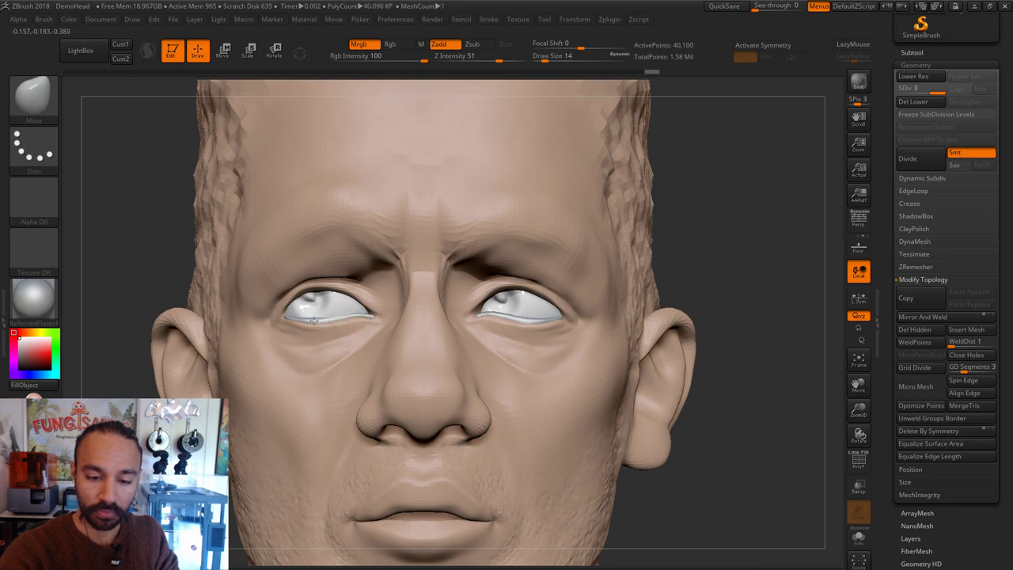
pyautogui.moveTo(315, 320); pyautogui.dragTo(353, 321)
pyautogui.moveTo(725, 245)
pyautogui.keyDown('alt'); pyautogui.mouseDown()
pyautogui.moveTo(686, 238)
pyautogui.moveTo(712, 216)
pyautogui.moveTo(723, 245)
pyautogui.moveTo(717, 238)
pyautogui.mouseUp(); pyautogui.keyUp('alt')
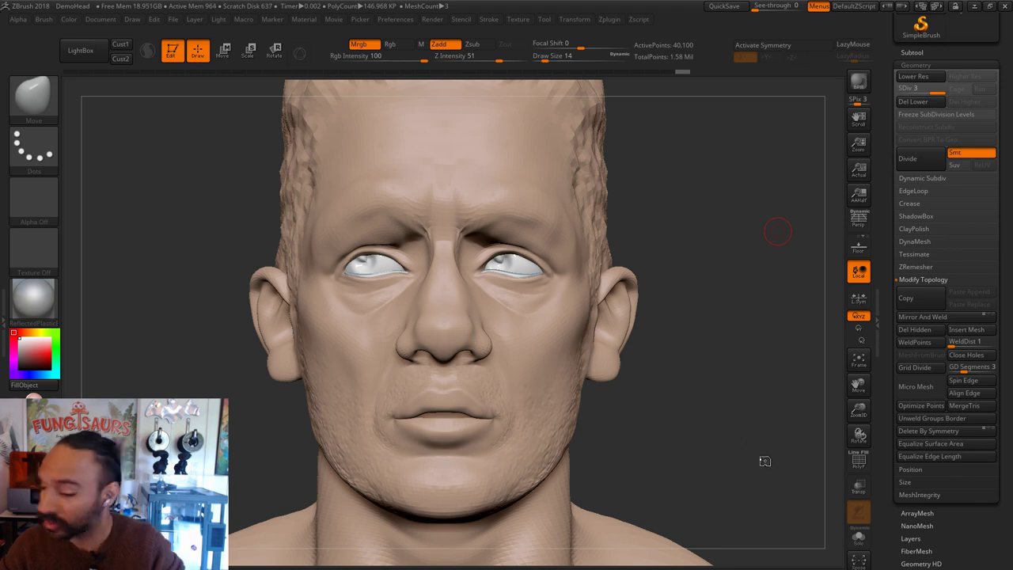
pyautogui.moveTo(748, 445)
pyautogui.mouseDown()
pyautogui.moveTo(753, 455)
pyautogui.moveTo(744, 412)
pyautogui.mouseUp()
pyautogui.press('s')
pyautogui.moveTo(567, 284)
pyautogui.mouseDown()
pyautogui.moveTo(589, 286)
pyautogui.moveTo(579, 293)
pyautogui.moveTo(565, 270)
pyautogui.mouseUp()
pyautogui.press('s')
pyautogui.press('s')
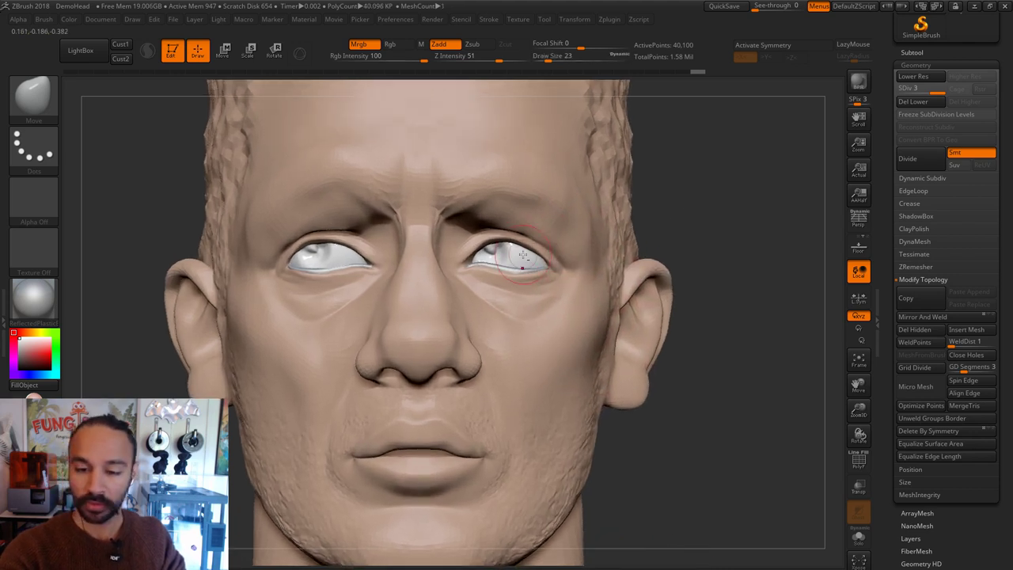
# Step: Make the eyes the active subtool and set up the Standard brush with draw size 16 and the ToyPlastic material
pyautogui.keyDown('alt'); pyautogui.click(520, 258); pyautogui.keyUp('alt')
pyautogui.press('b')
pyautogui.press('s')
pyautogui.press('t')
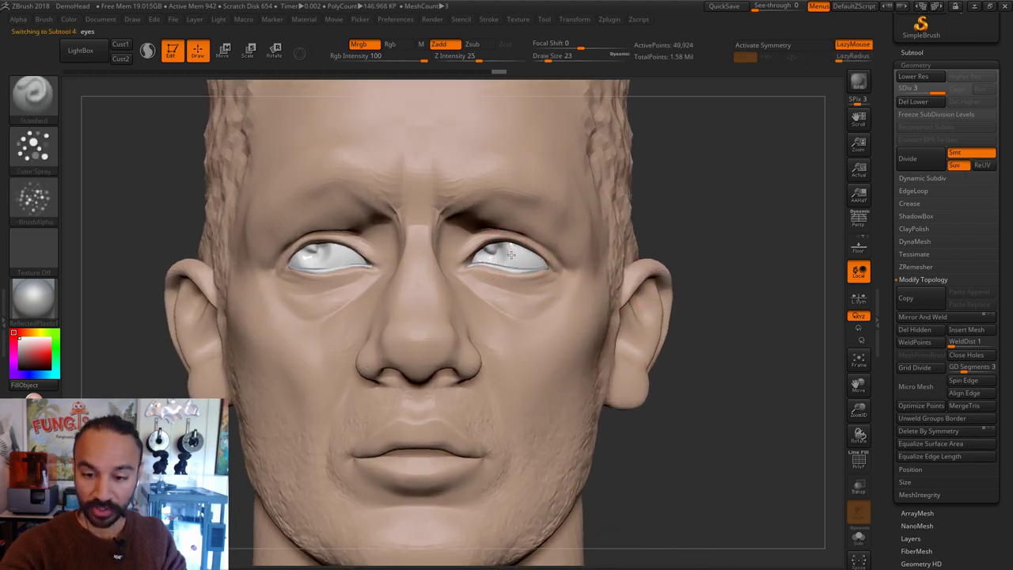
pyautogui.press('s')
pyautogui.moveTo(512, 255); pyautogui.dragTo(505, 255)
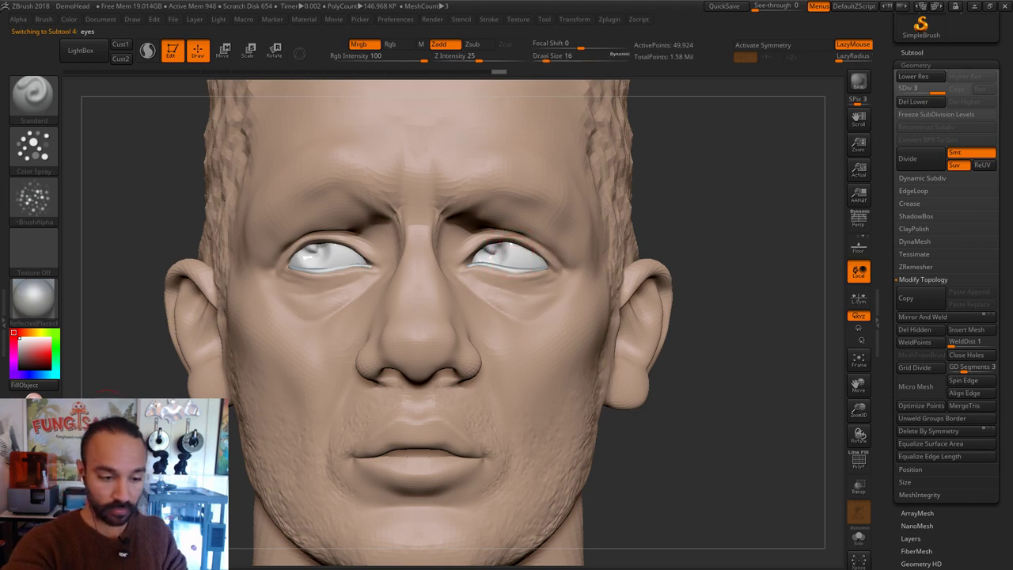
pyautogui.moveTo(36, 314); pyautogui.dragTo(326, 262)
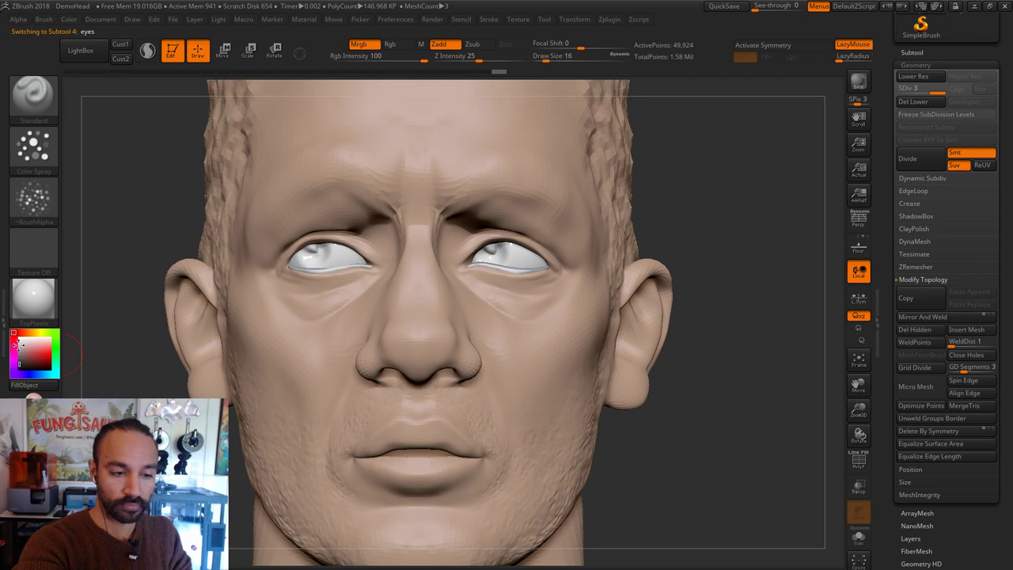
# Step: Paint dark irises on both eyes using the DragRect stroke and Alpha 01 with Zadd turned off
pyautogui.click(33, 147)
pyautogui.click(150, 158)
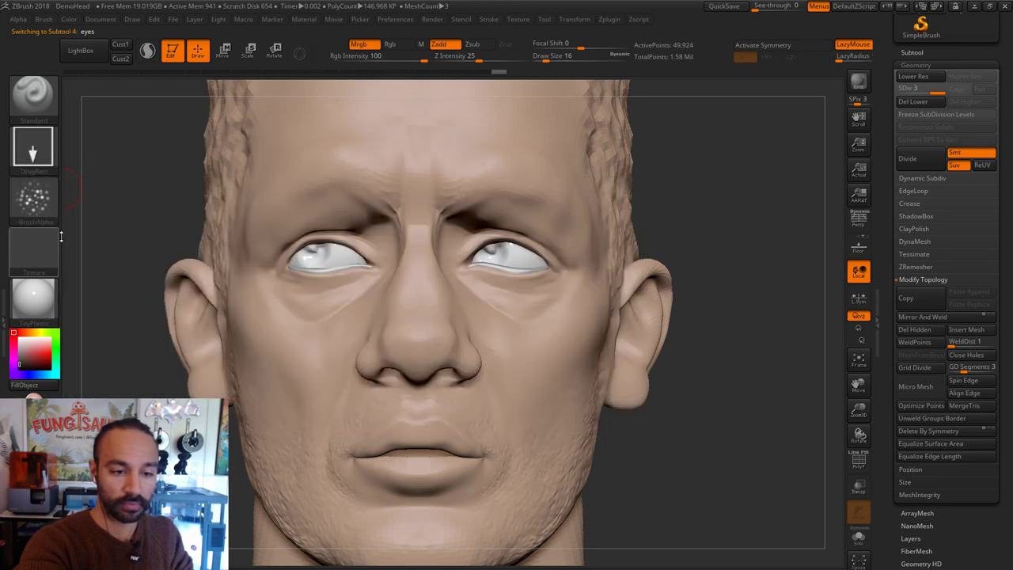
pyautogui.click(33, 198)
pyautogui.click(98, 248)
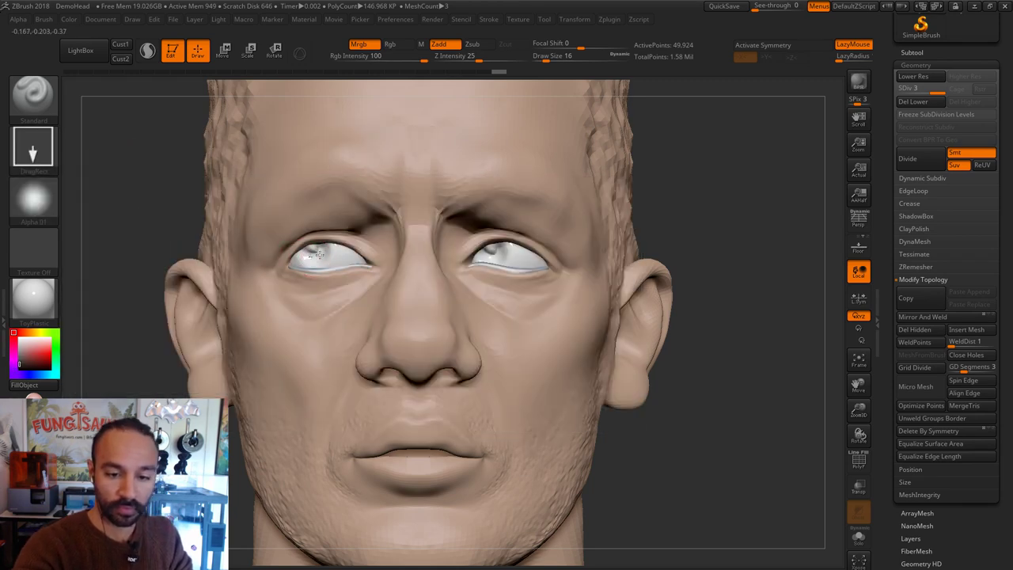
pyautogui.moveTo(318, 254)
pyautogui.mouseDown()
pyautogui.moveTo(337, 264)
pyautogui.moveTo(309, 255)
pyautogui.moveTo(337, 254)
pyautogui.mouseUp()
pyautogui.hotkey('ctrl', 'z')
pyautogui.click(443, 44)
pyautogui.moveTo(492, 254); pyautogui.dragTo(521, 255)
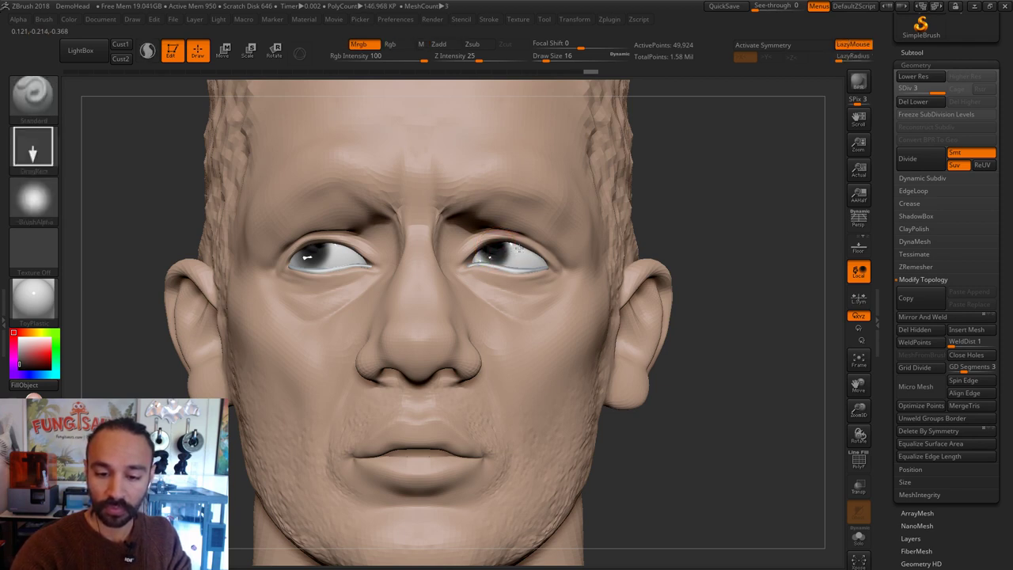
# Step: Paint dark pupils over the irises of both eyes with Alpha 48 at draw size 20
pyautogui.press(']')
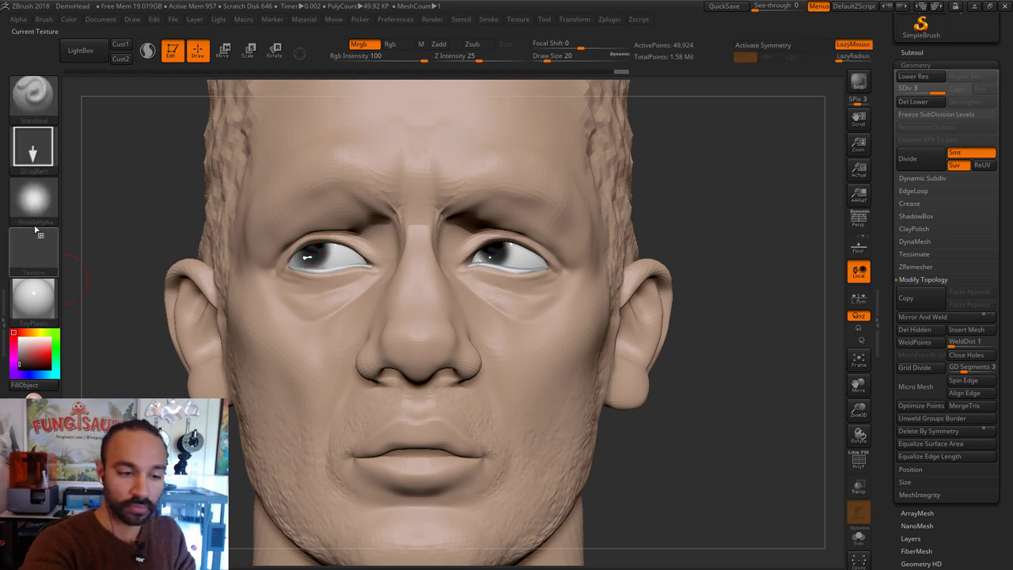
pyautogui.click(33, 201)
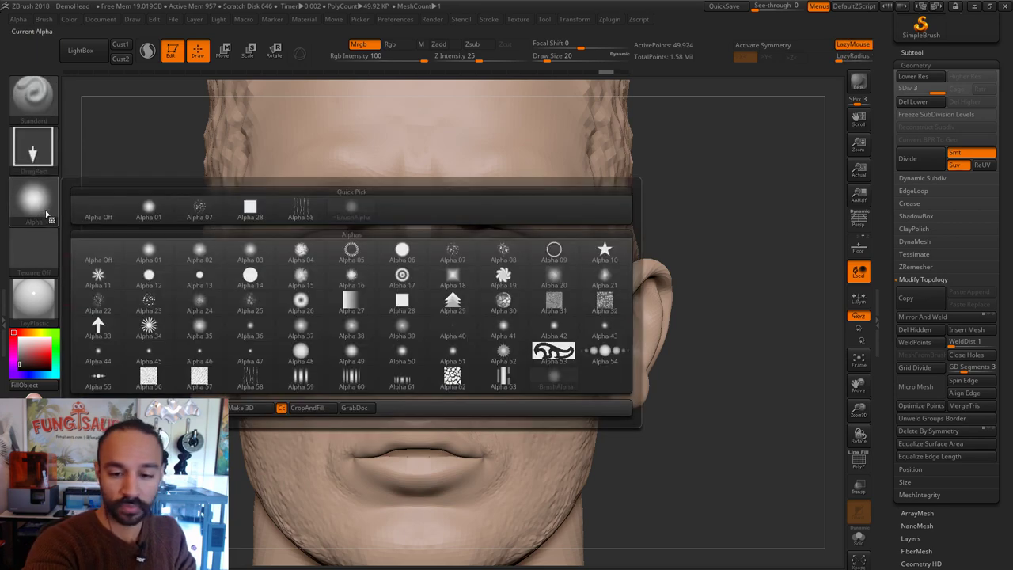
pyautogui.click(301, 353)
pyautogui.moveTo(334, 253)
pyautogui.mouseDown()
pyautogui.moveTo(323, 251)
pyautogui.moveTo(334, 253)
pyautogui.mouseUp()
pyautogui.moveTo(500, 255); pyautogui.dragTo(514, 252)
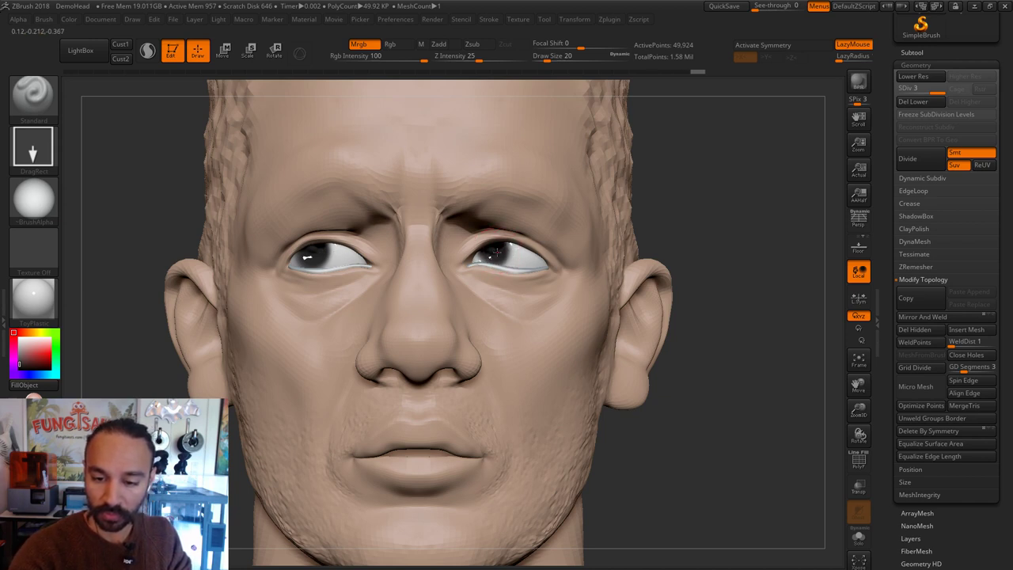
pyautogui.moveTo(522, 252); pyautogui.dragTo(495, 250)
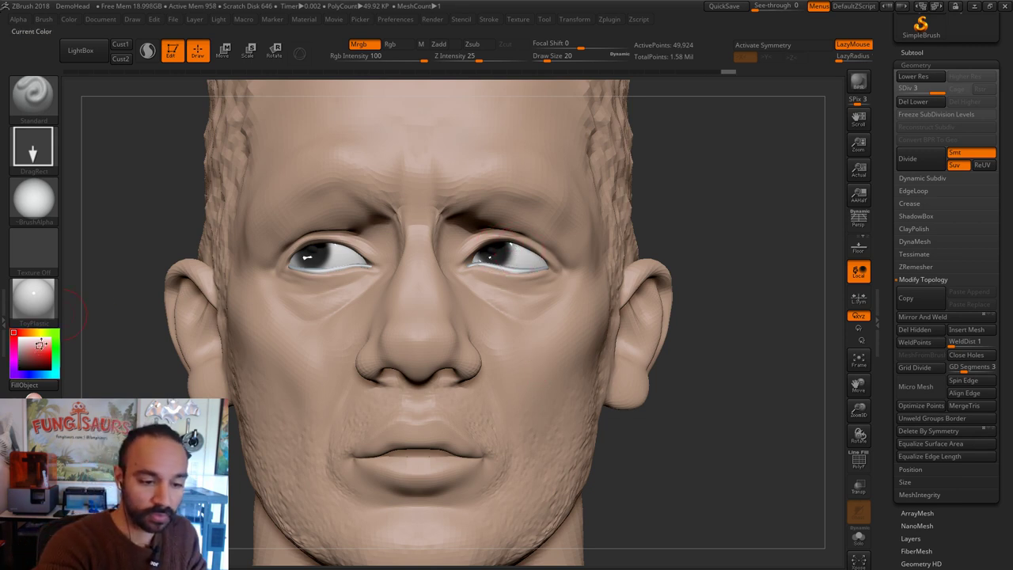
# Step: Tint the whites of both eyes light red with a FreeHand stroke, Alpha 01, Rgb Intensity 14 and draw size 11
pyautogui.press('s')
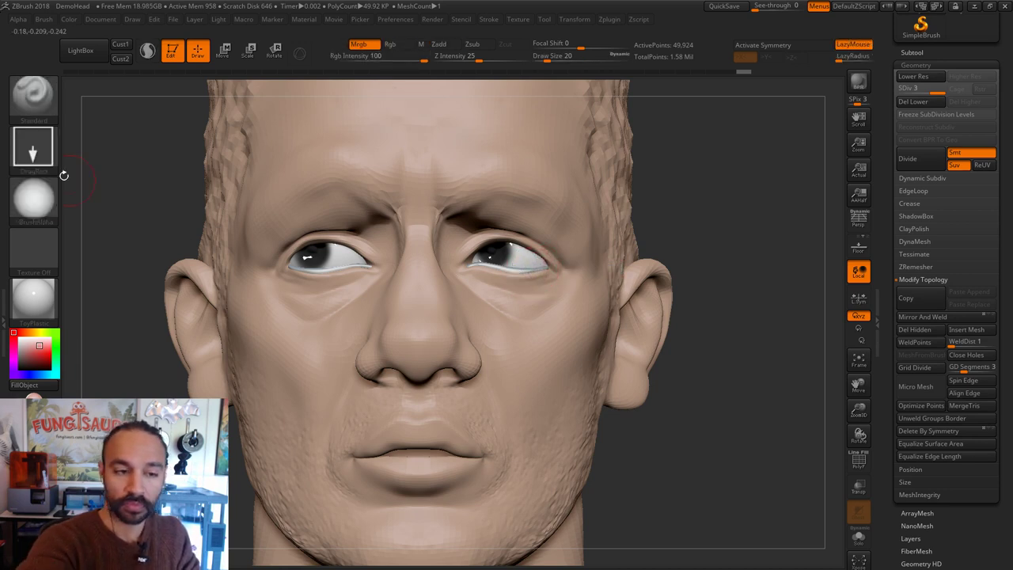
pyautogui.click(33, 147)
pyautogui.click(136, 199)
pyautogui.click(33, 198)
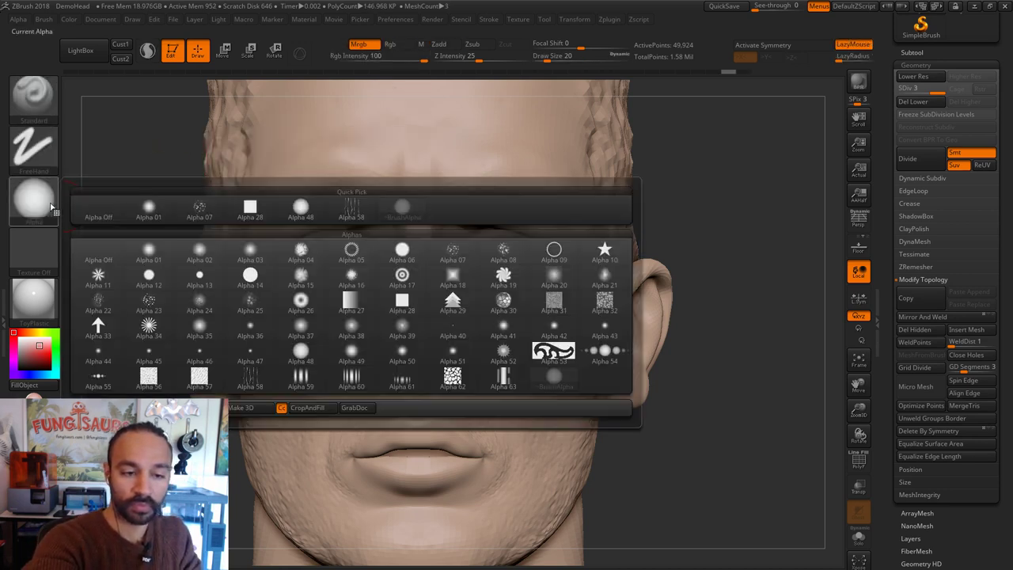
pyautogui.click(162, 223)
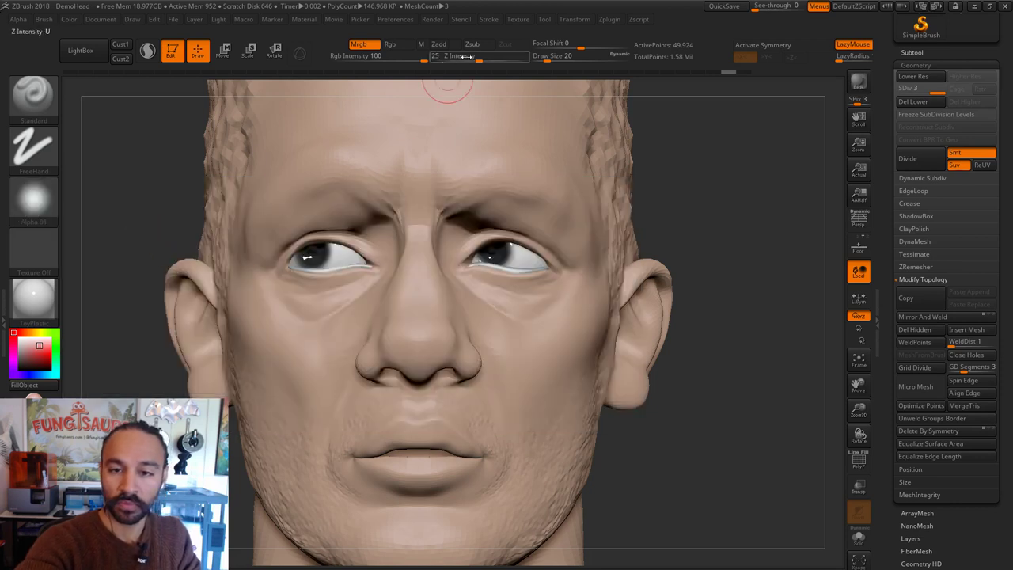
pyautogui.click(364, 55)
pyautogui.write('14')
pyautogui.press('Return')
pyautogui.press('s')
pyautogui.moveTo(534, 262)
pyautogui.mouseDown()
pyautogui.moveTo(554, 259)
pyautogui.moveTo(540, 259)
pyautogui.mouseUp()
pyautogui.press('s')
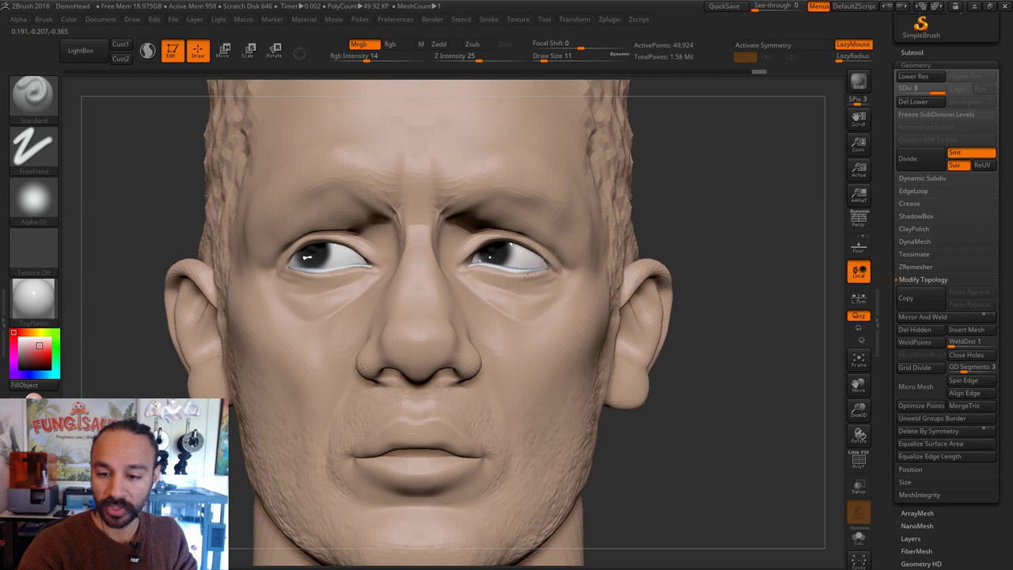
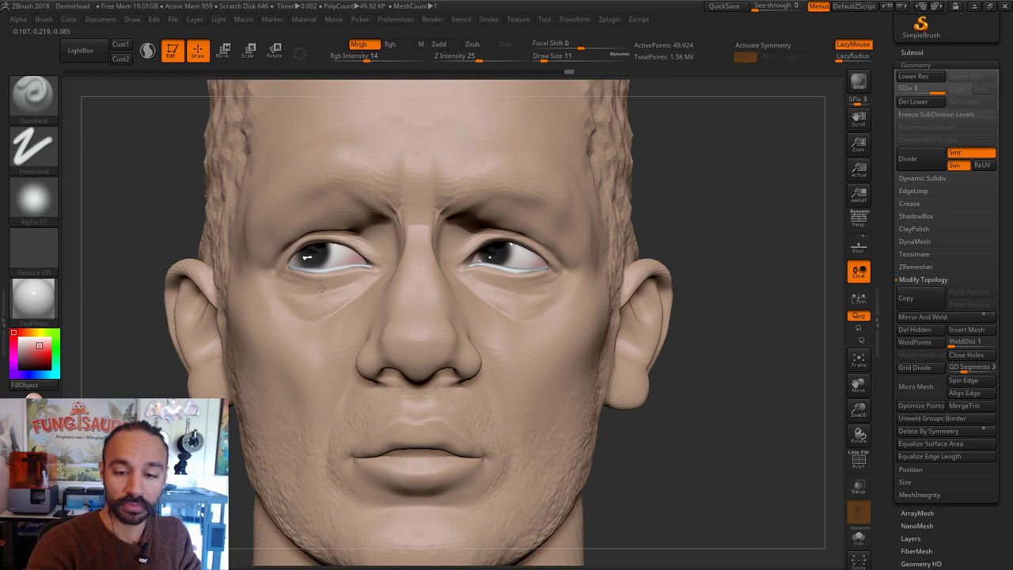
# Step: Select the eyelid strips and fill them with the SketchToyPlastic material and the pink colour R 231, G 141, B 141
pyautogui.keyDown('alt'); pyautogui.click(513, 271); pyautogui.keyUp('alt')
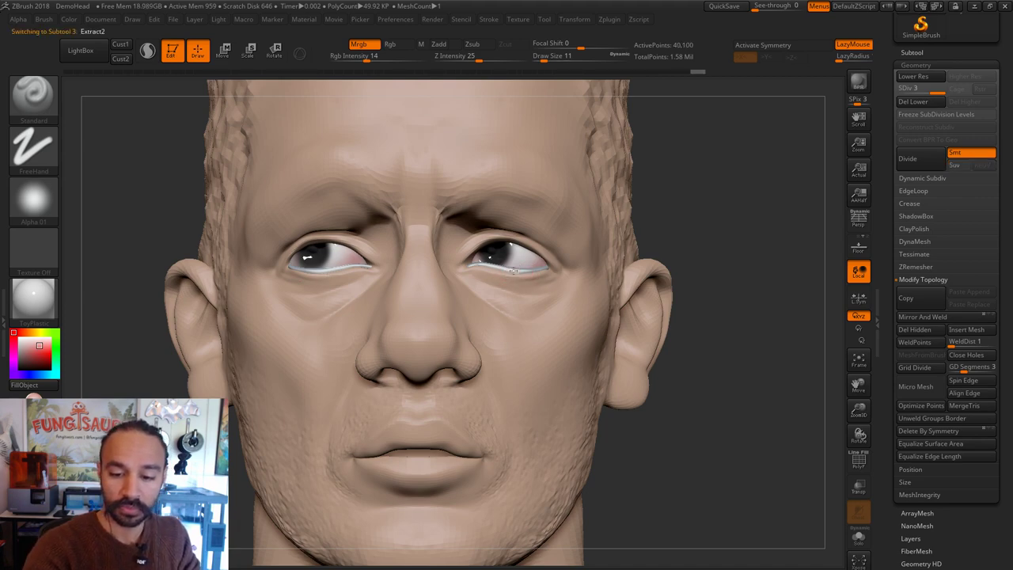
pyautogui.click(34, 297)
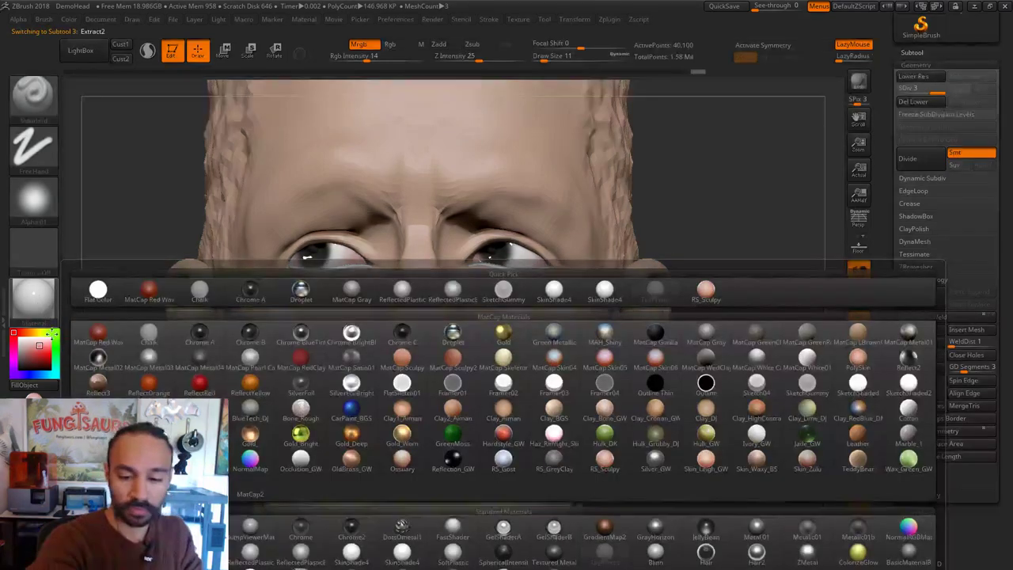
pyautogui.click(97, 290)
pyautogui.click(44, 312)
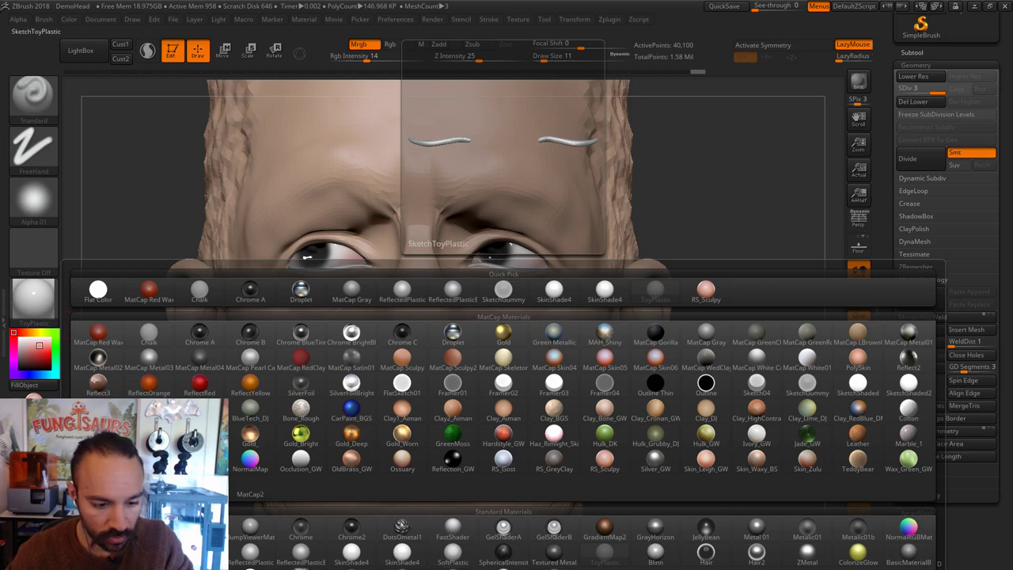
pyautogui.click(483, 548)
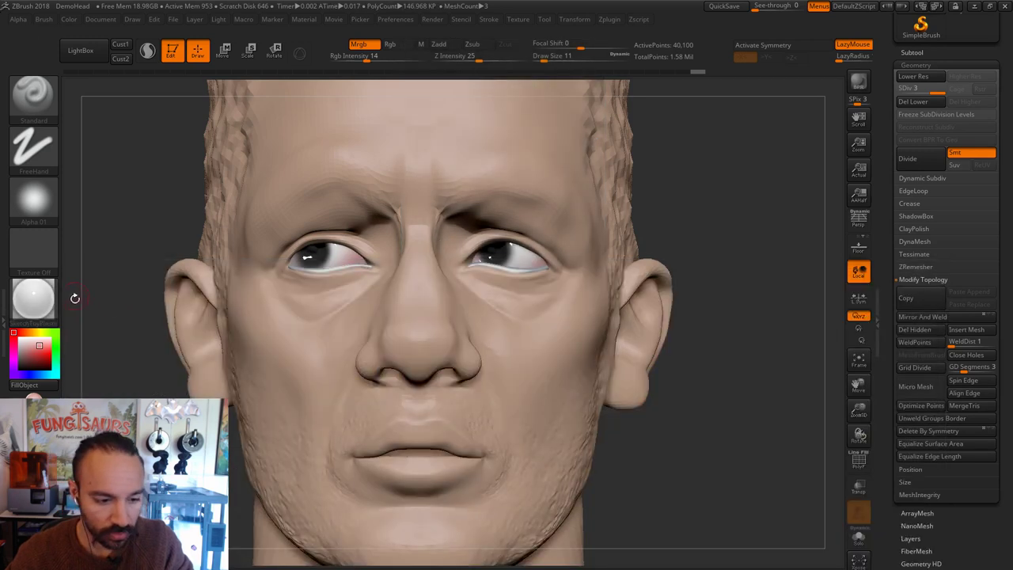
pyautogui.click(69, 19)
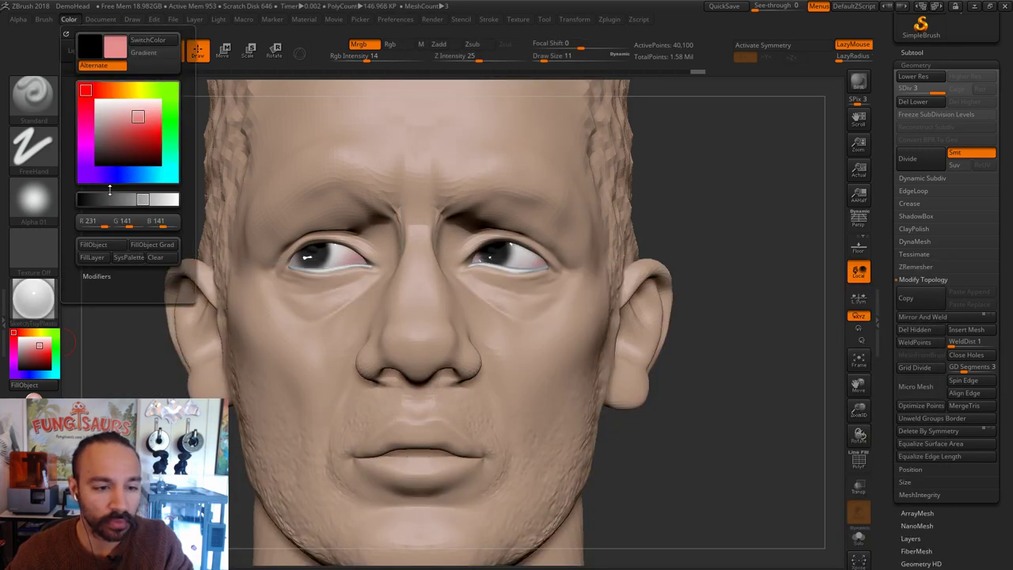
pyautogui.click(94, 245)
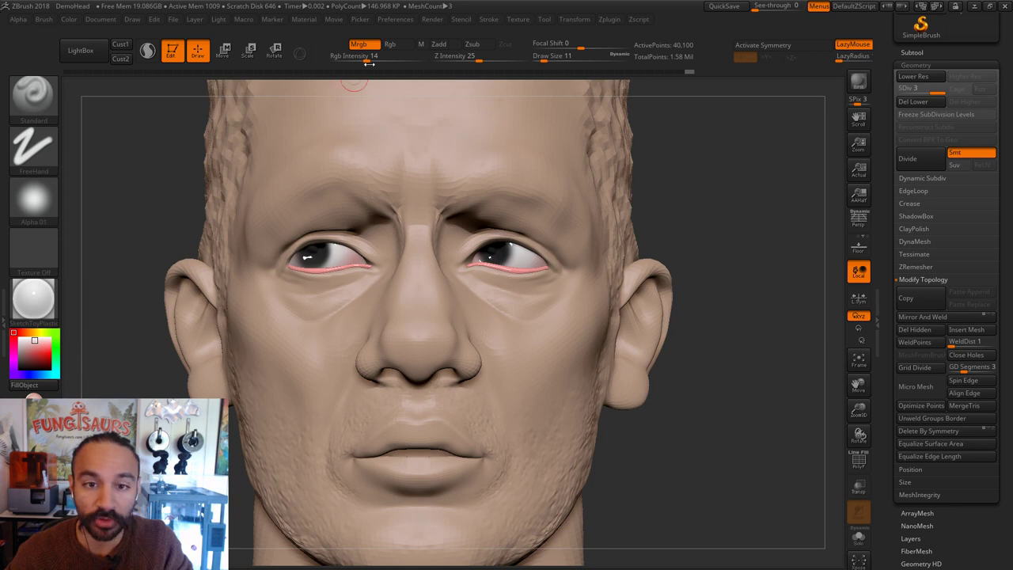
# Step: Raise Rgb Intensity to 100 and fill the eyelid strips with the pale pink colour R 241, G 212, B 212
pyautogui.moveTo(348, 55); pyautogui.dragTo(432, 56)
pyautogui.click(68, 19)
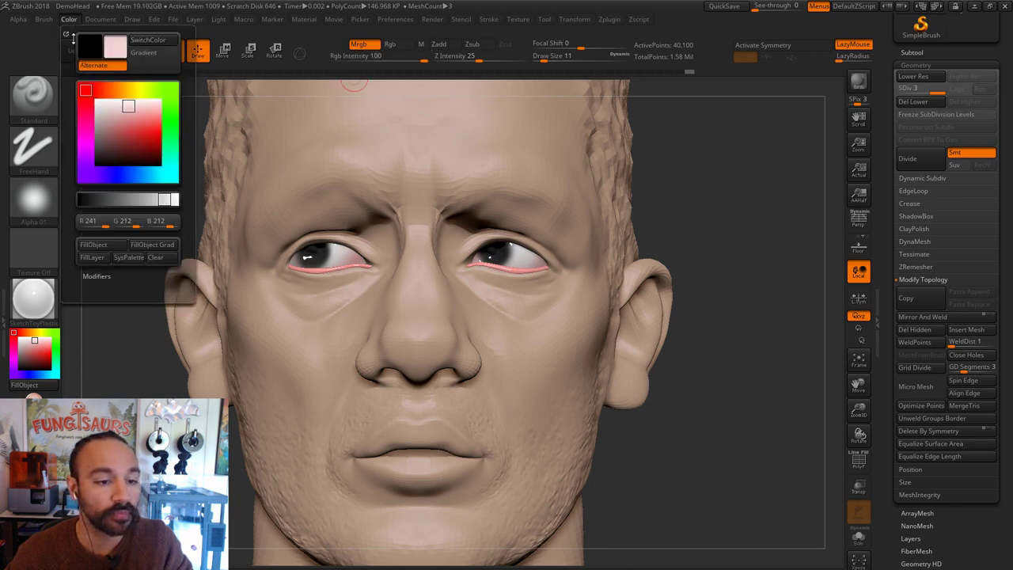
pyautogui.click(96, 247)
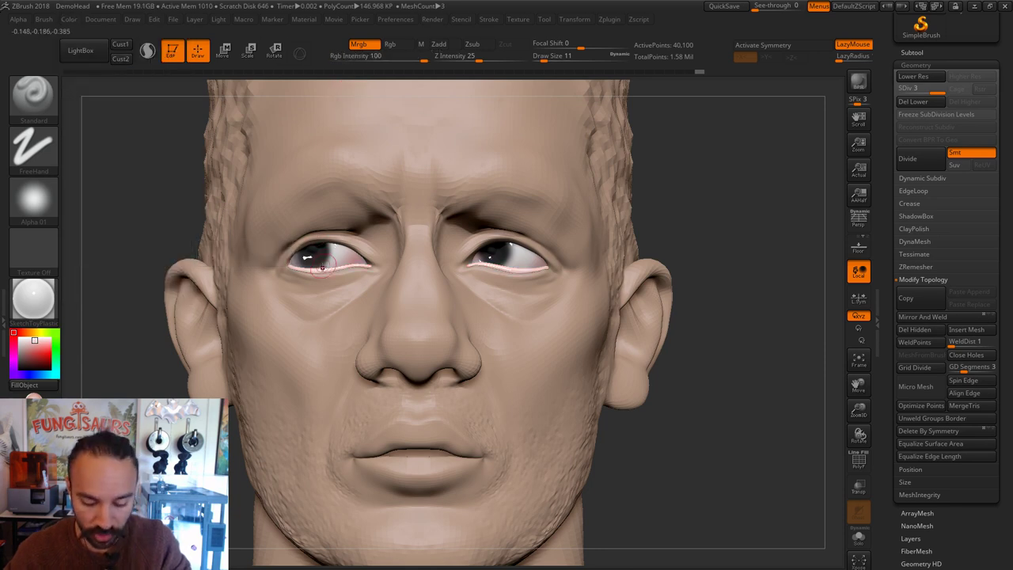
# Step: Adjust the fit of the eyelid strips along both lower lids with the Move brush at draw size 29
pyautogui.press('b')
pyautogui.press('m')
pyautogui.press('v')
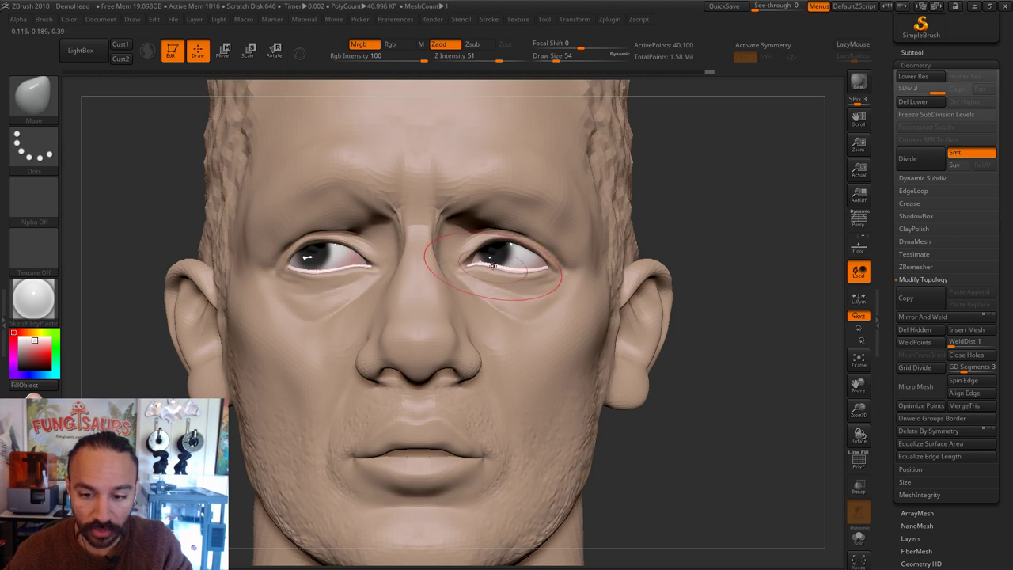
pyautogui.press('s')
pyautogui.moveTo(372, 274)
pyautogui.mouseDown()
pyautogui.moveTo(364, 276)
pyautogui.moveTo(374, 268)
pyautogui.mouseUp()
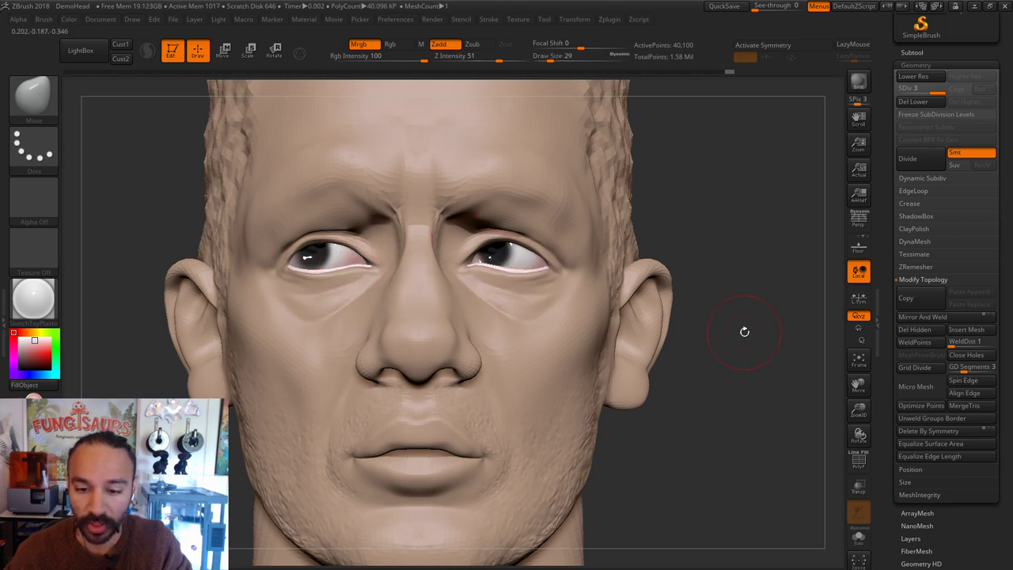
# Step: Try filling the eyelid strips with the SkinShade4 material
pyautogui.click(33, 299)
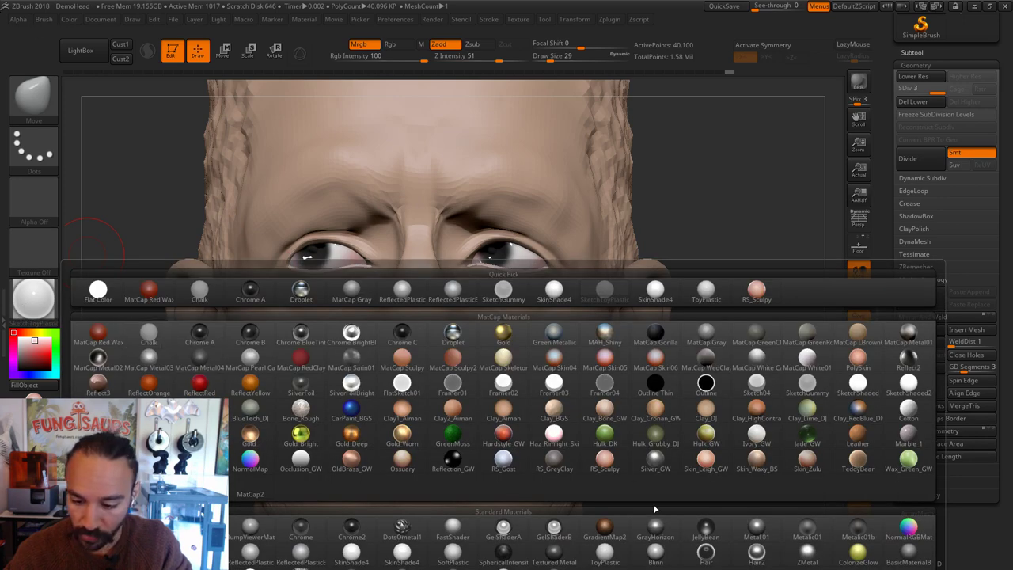
pyautogui.click(358, 556)
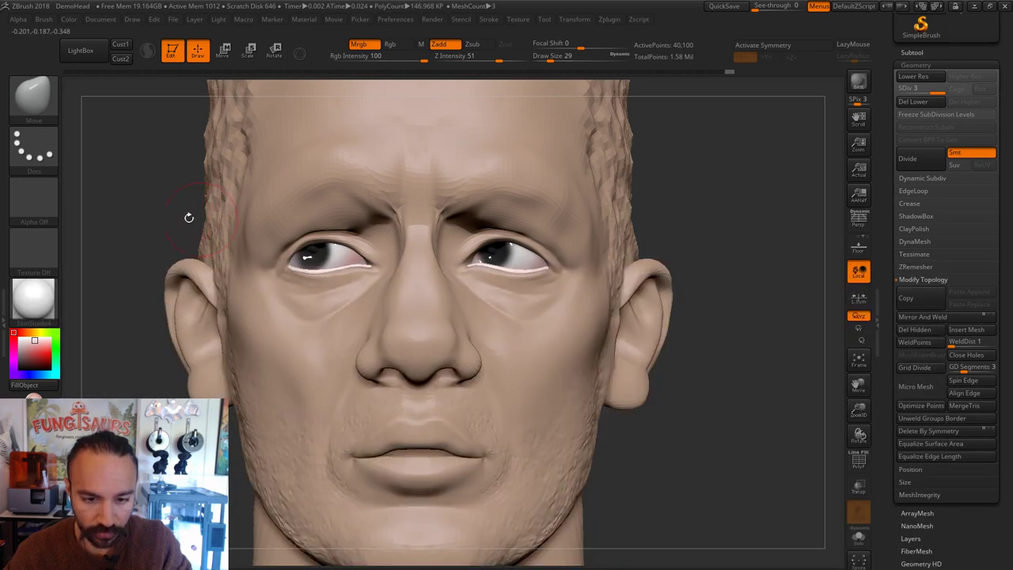
pyautogui.click(69, 19)
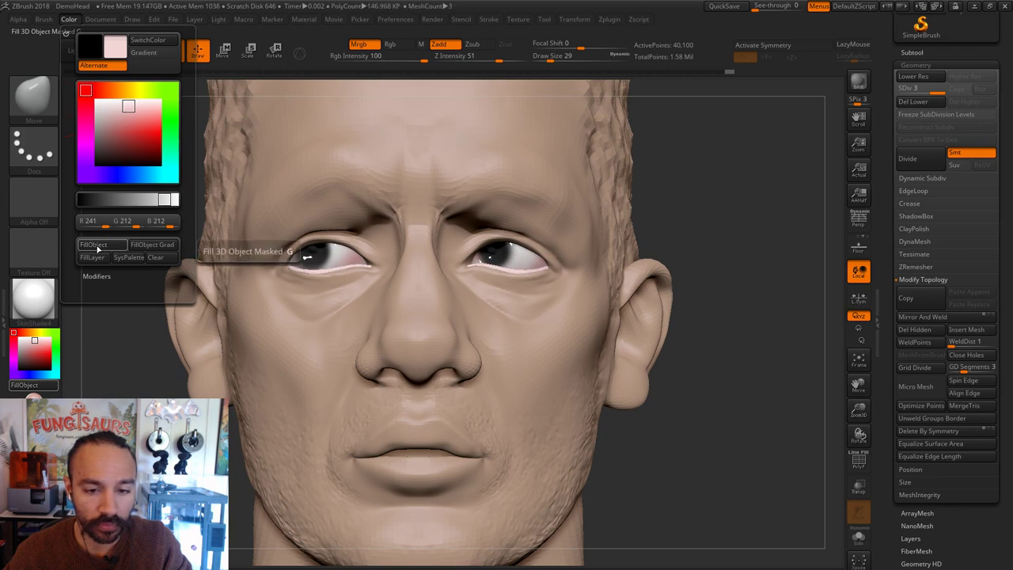
# Step: Fill the eyelid strips with the BumpViewerMaterial for a transparent, wet look
pyautogui.click(38, 313)
pyautogui.click(32, 299)
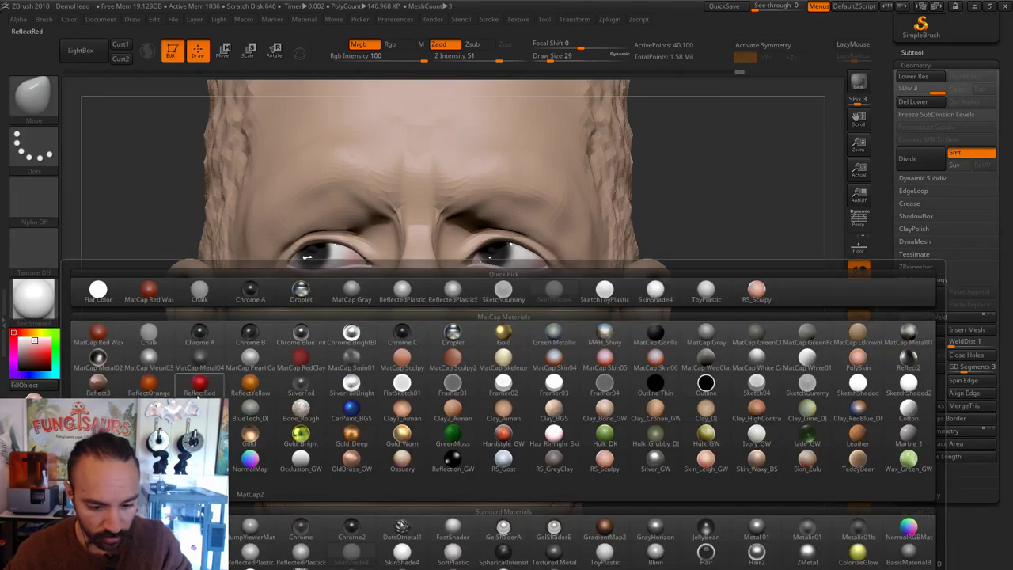
pyautogui.click(249, 526)
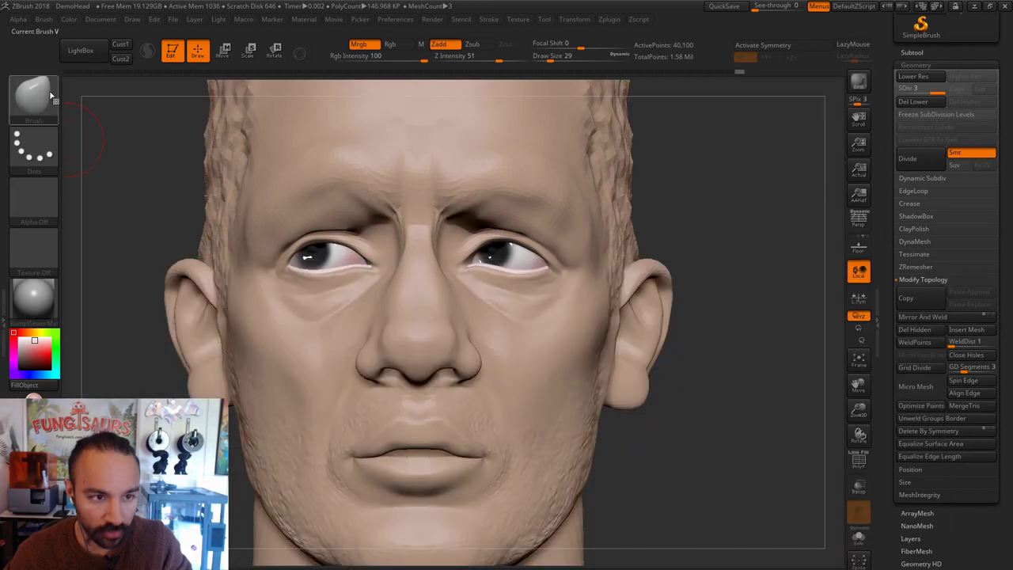
pyautogui.click(68, 19)
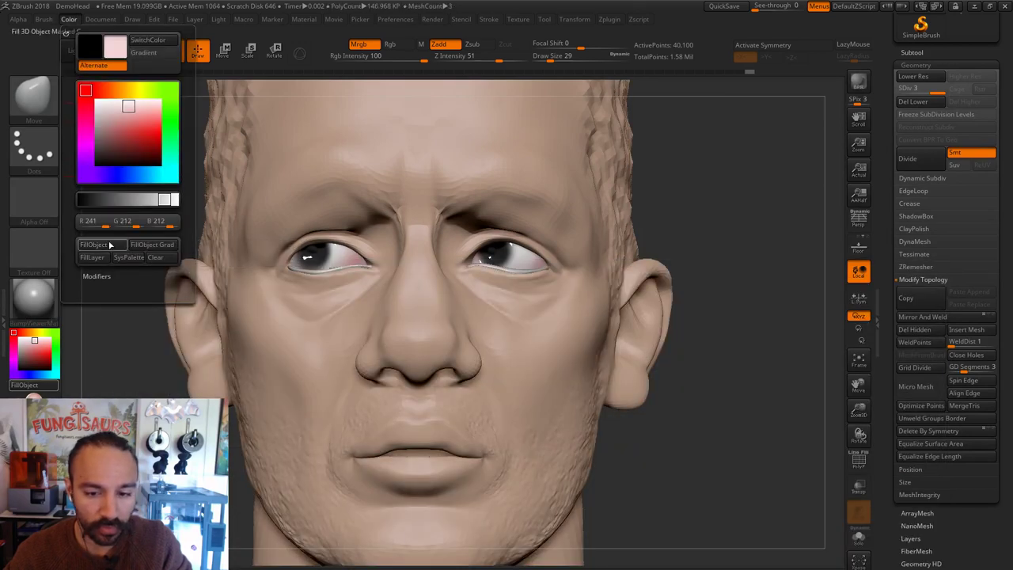
# Step: Try filling the eyelid strips with the Haz_Rimlight_Skin material, darkening the colour to muted pink R 184, G 164, B 164
pyautogui.click(33, 299)
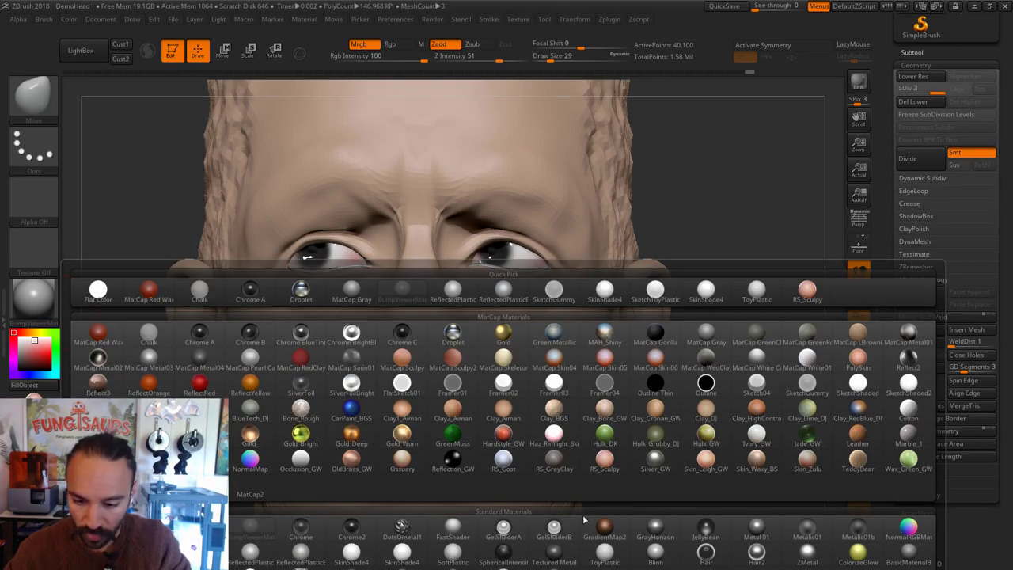
pyautogui.click(554, 434)
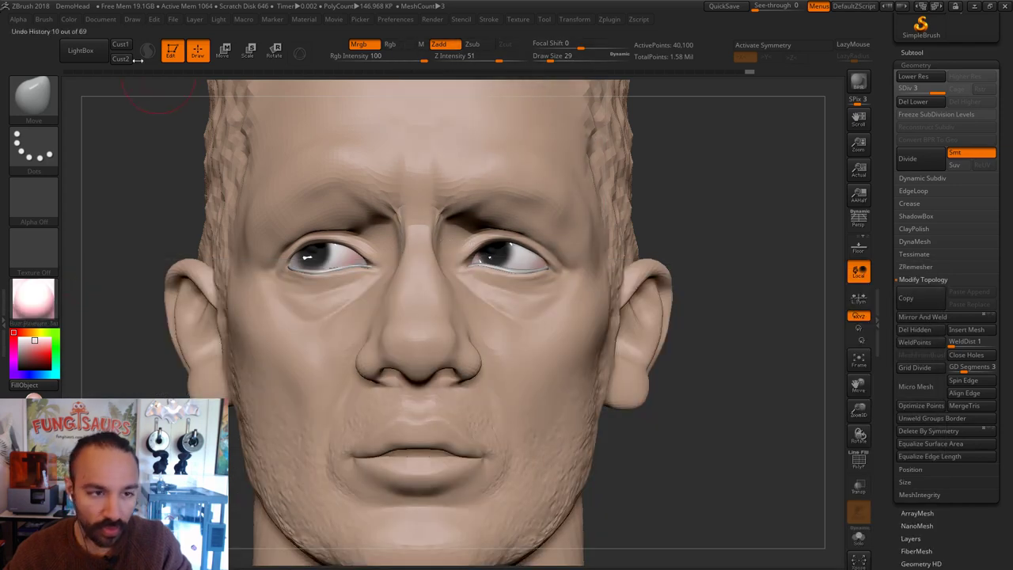
pyautogui.click(69, 19)
pyautogui.click(92, 244)
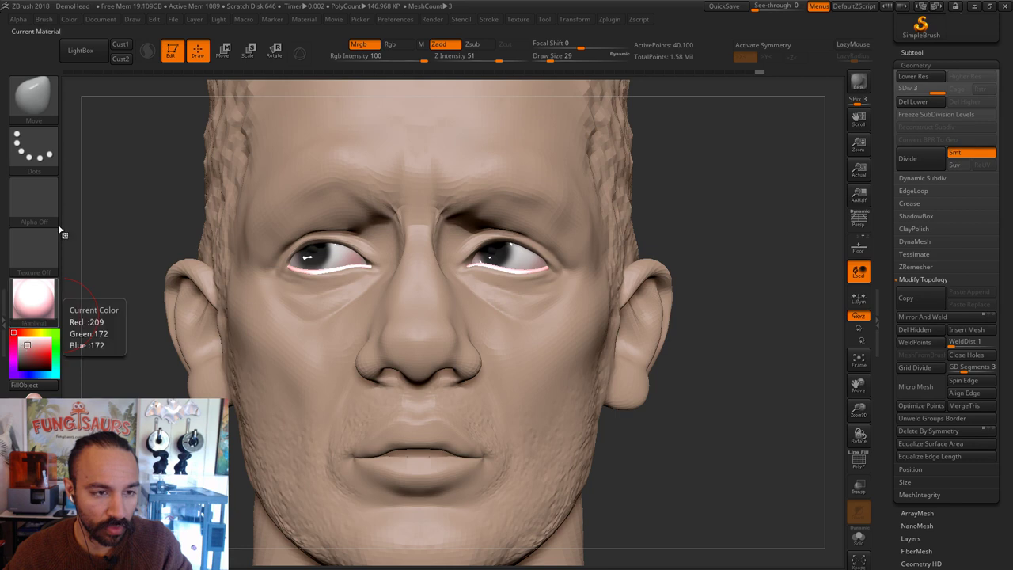
pyautogui.click(68, 19)
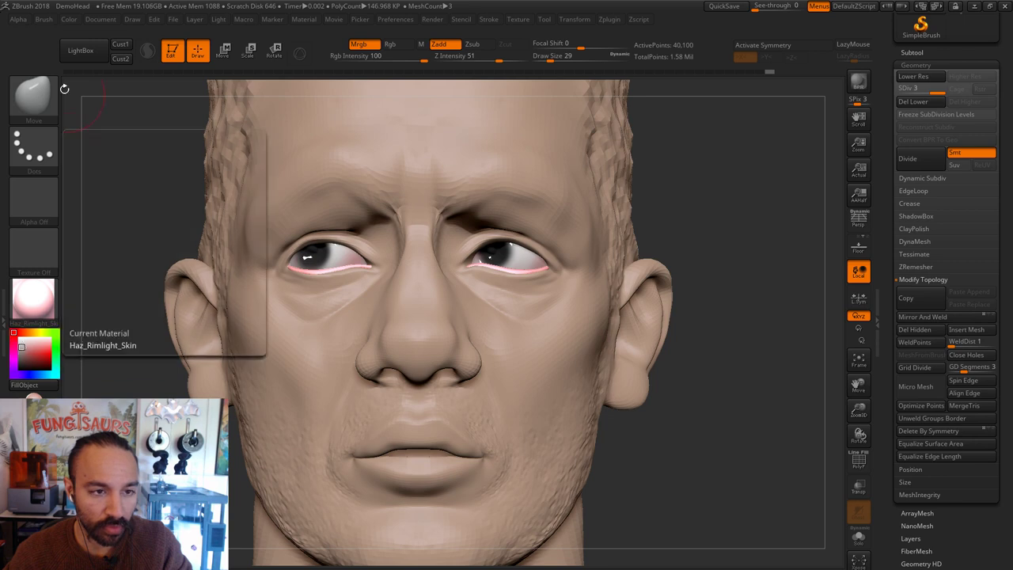
pyautogui.click(70, 21)
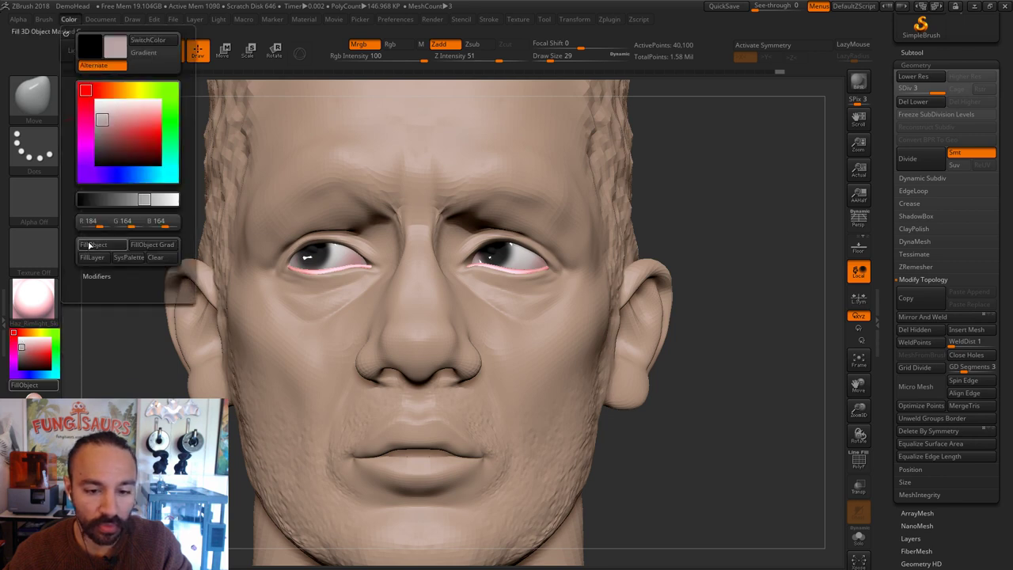
pyautogui.press('s')
pyautogui.moveTo(306, 258); pyautogui.dragTo(316, 259)
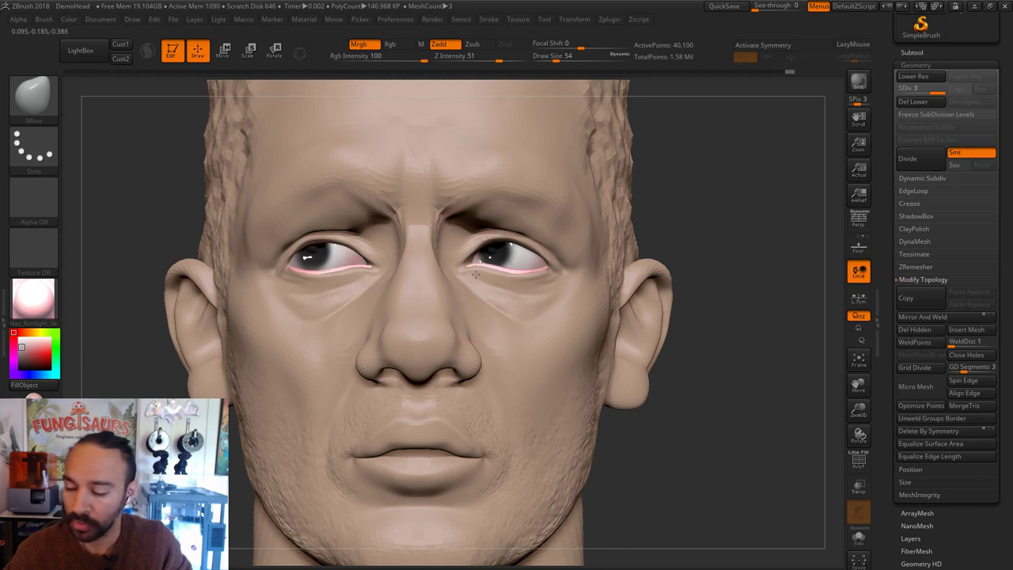
# Step: Fill the eyelid strips with the Ivory_GW material
pyautogui.click(46, 314)
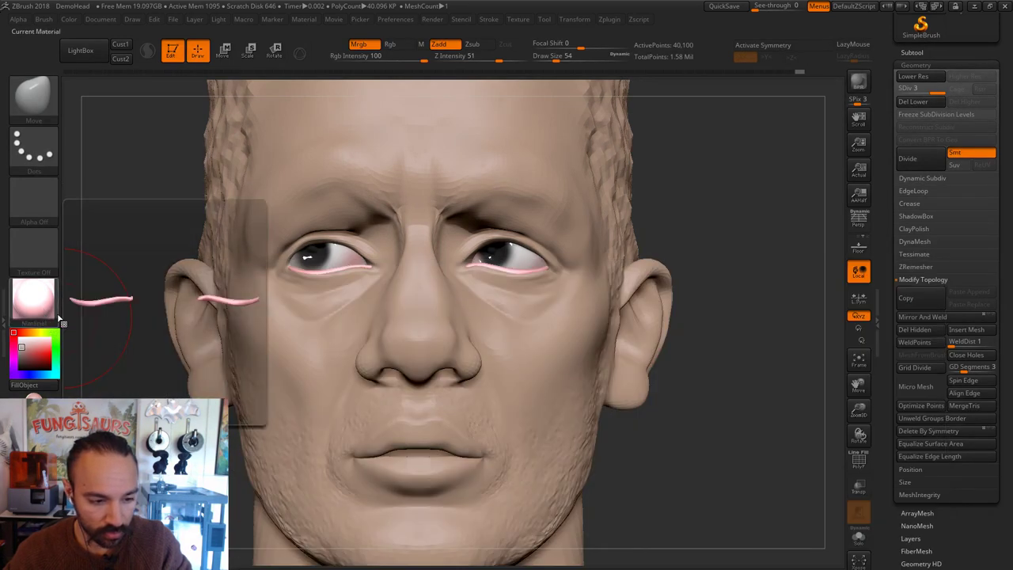
pyautogui.click(49, 313)
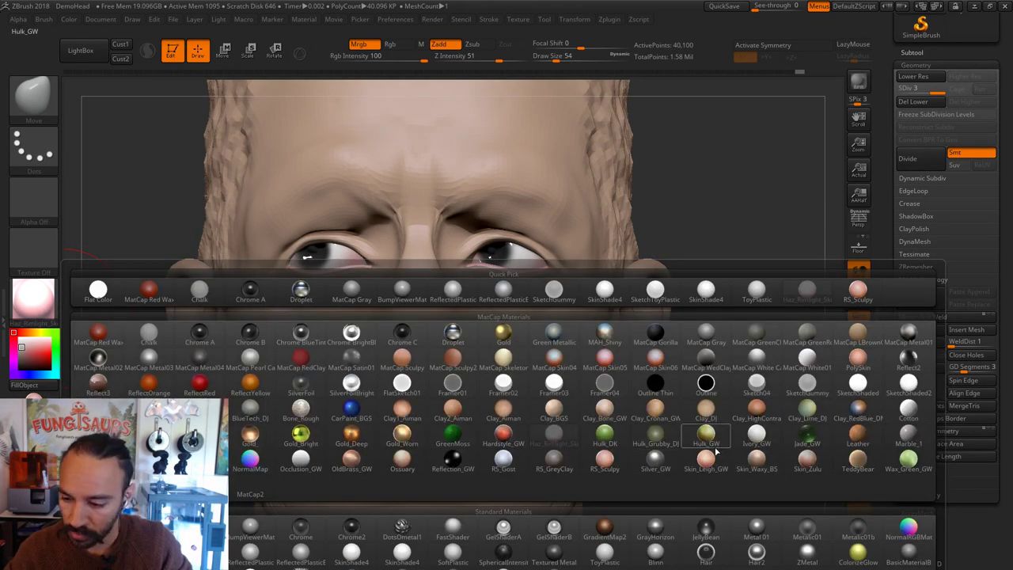
pyautogui.click(765, 447)
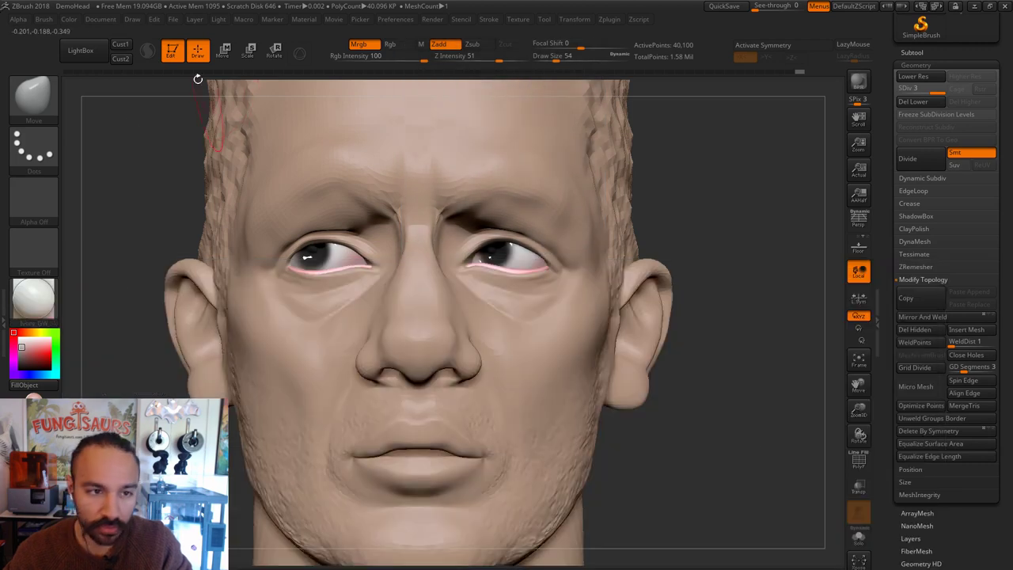
pyautogui.click(70, 20)
pyautogui.click(99, 248)
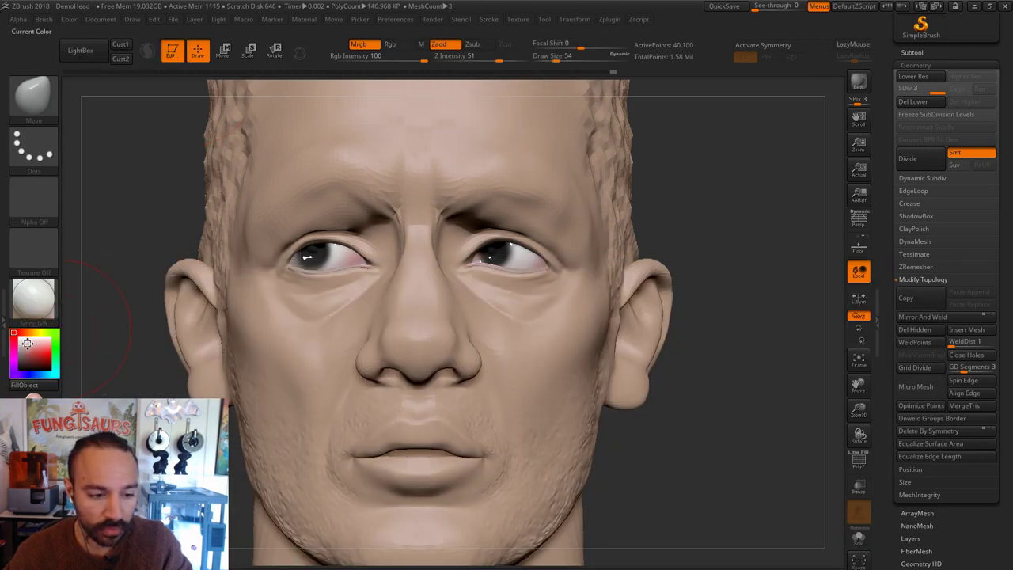
# Step: Refill the eyelid strips with pink R 215, G 182, B 182, followed by a brighter pink
pyautogui.click(69, 19)
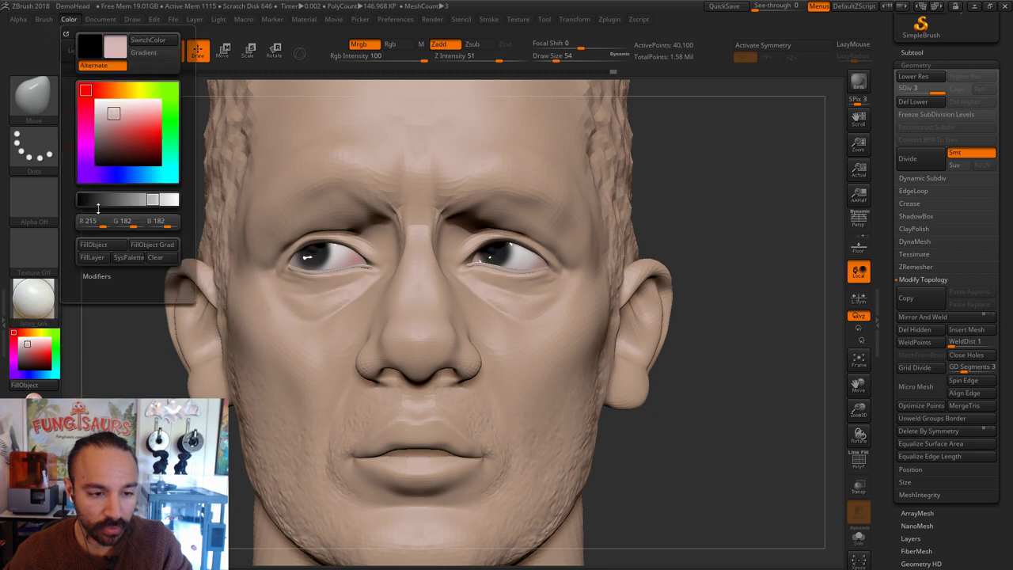
pyautogui.click(97, 249)
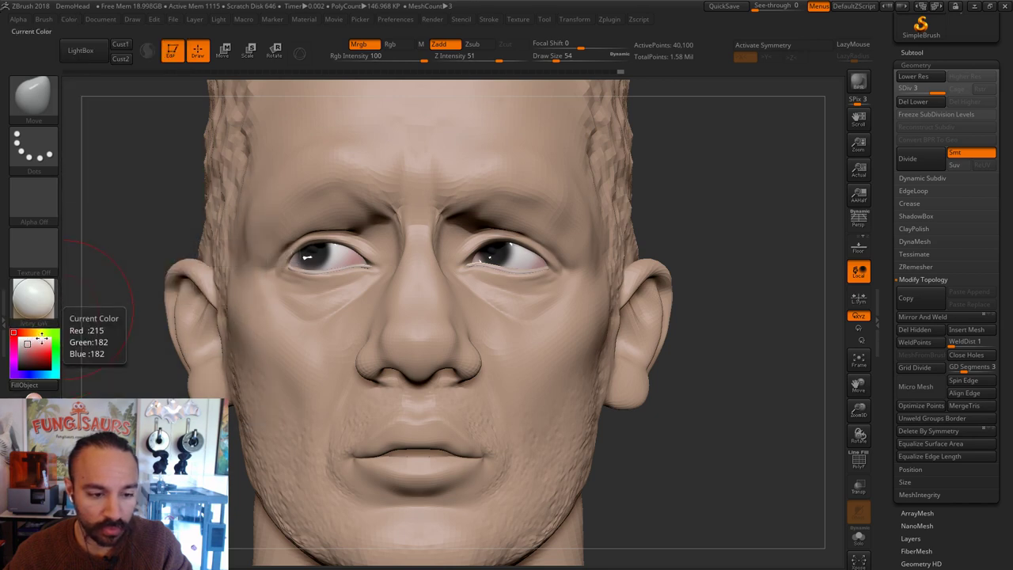
pyautogui.click(69, 19)
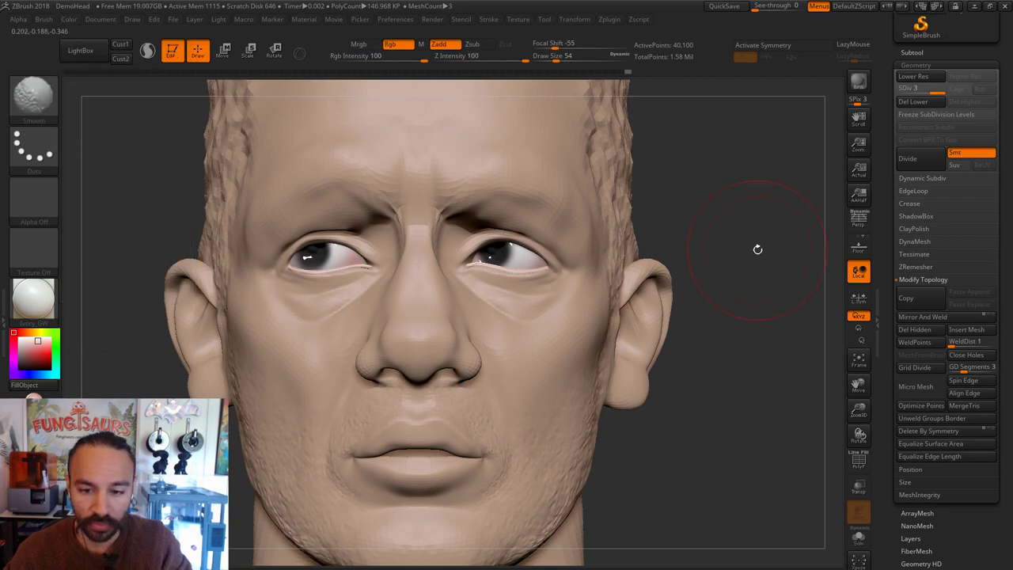
# Step: Make the head subtool DemoHead1 active with the Move brush at draw size 35
pyautogui.press('f')
pyautogui.moveTo(669, 240)
pyautogui.keyDown('alt'); pyautogui.mouseDown()
pyautogui.moveTo(717, 248)
pyautogui.moveTo(670, 294)
pyautogui.mouseUp(); pyautogui.keyUp('alt')
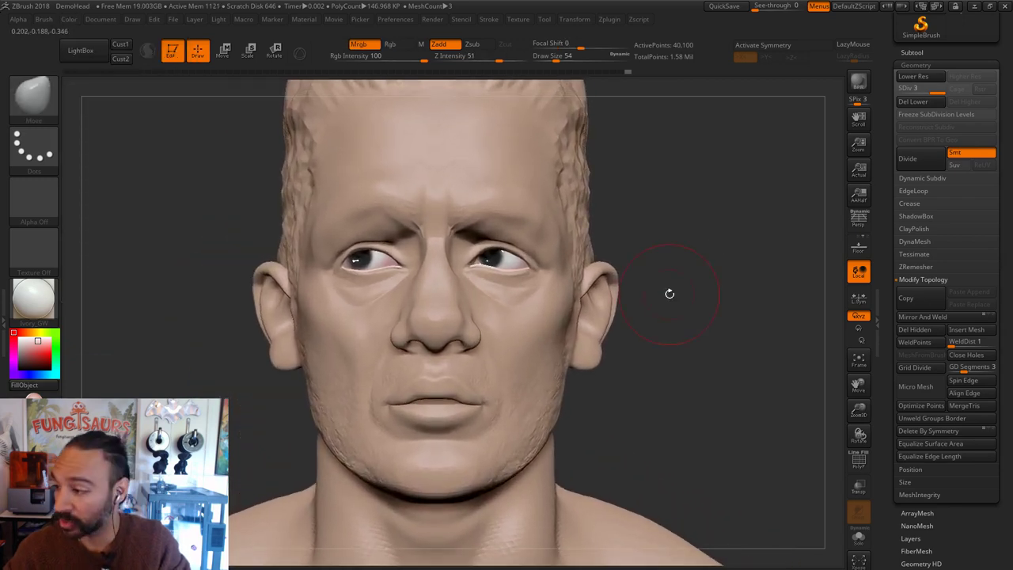
pyautogui.press('s')
pyautogui.moveTo(505, 316); pyautogui.dragTo(500, 317)
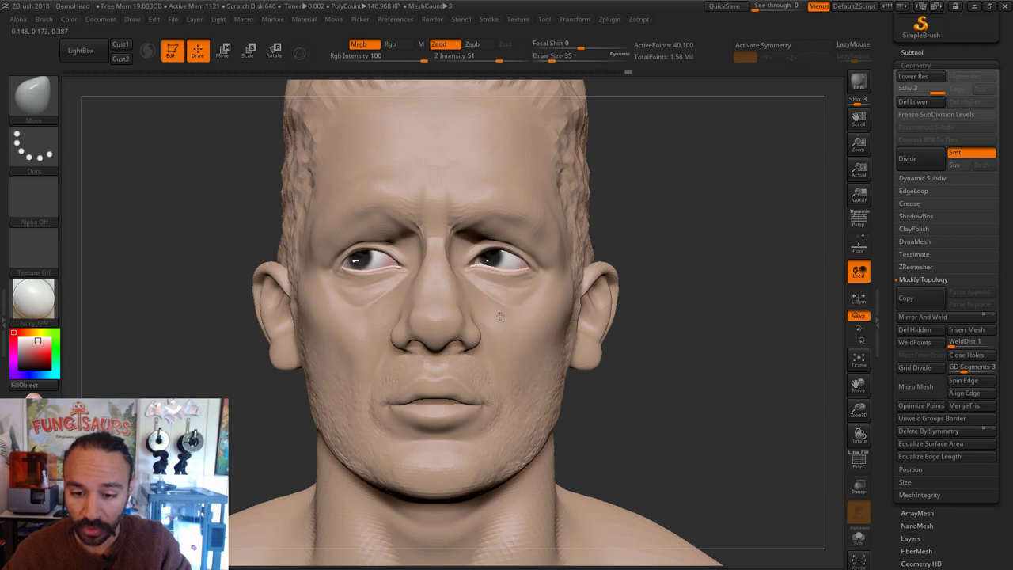
pyautogui.keyDown('alt'); pyautogui.click(501, 317); pyautogui.keyUp('alt')
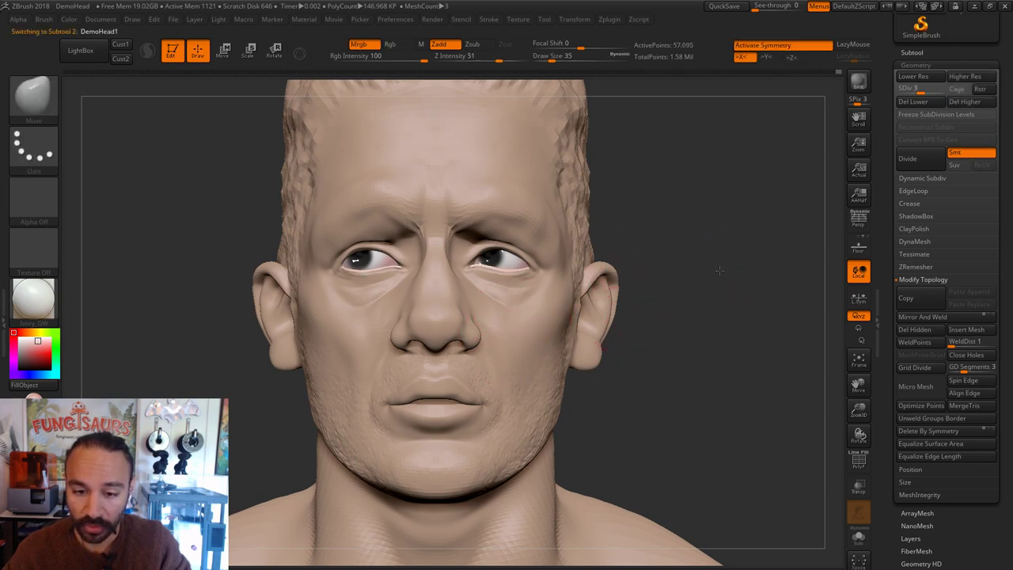
pyautogui.keyDown('alt'); pyautogui.moveTo(679, 234); pyautogui.dragTo(725, 267); pyautogui.keyUp('alt')
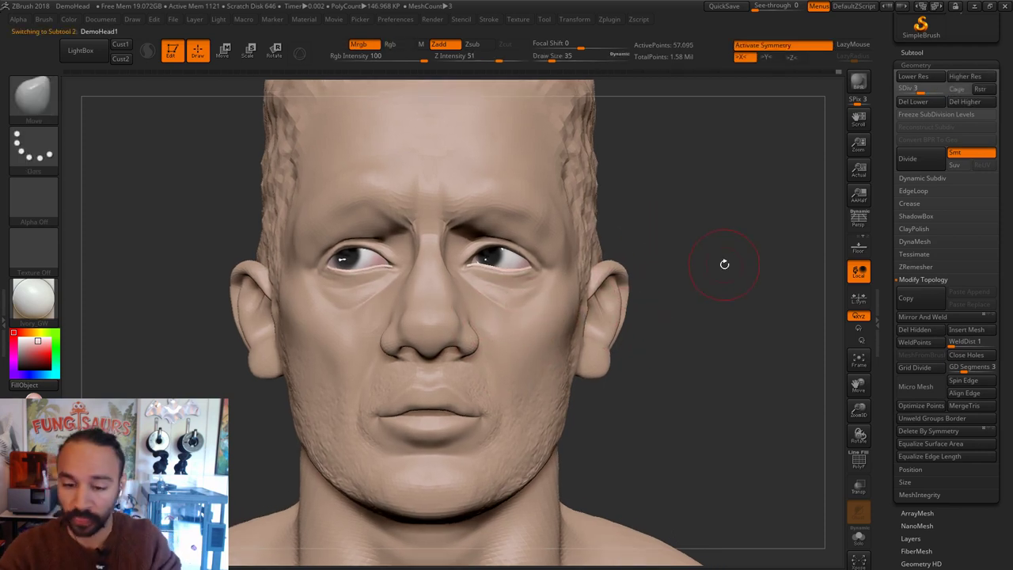
# Step: Adjust the shape of the lower nose with the Move brush at a reduced draw size
pyautogui.press('s')
pyautogui.press('s')
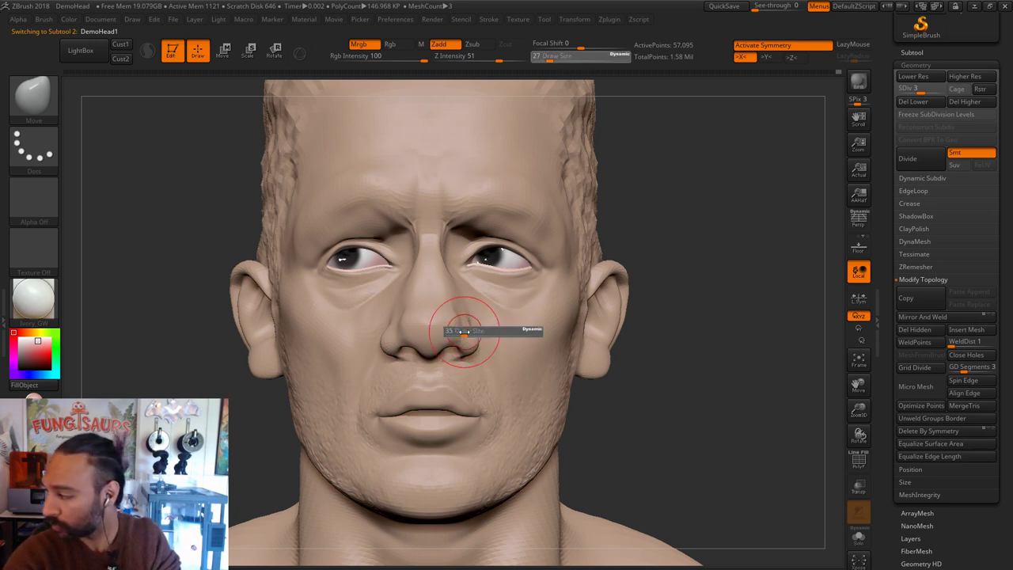
pyautogui.moveTo(464, 331)
pyautogui.mouseDown()
pyautogui.moveTo(451, 315)
pyautogui.moveTo(453, 332)
pyautogui.moveTo(416, 327)
pyautogui.mouseUp()
pyautogui.press('s')
pyautogui.press('s')
pyautogui.press('s')
pyautogui.press('shift')
# Step: Inflate and smooth the nostril area with the Inflat brush, reducing the draw size to 16
pyautogui.press('s')
pyautogui.press('b')
pyautogui.press('i')
pyautogui.press('n')
pyautogui.press('s')
pyautogui.press('shift')
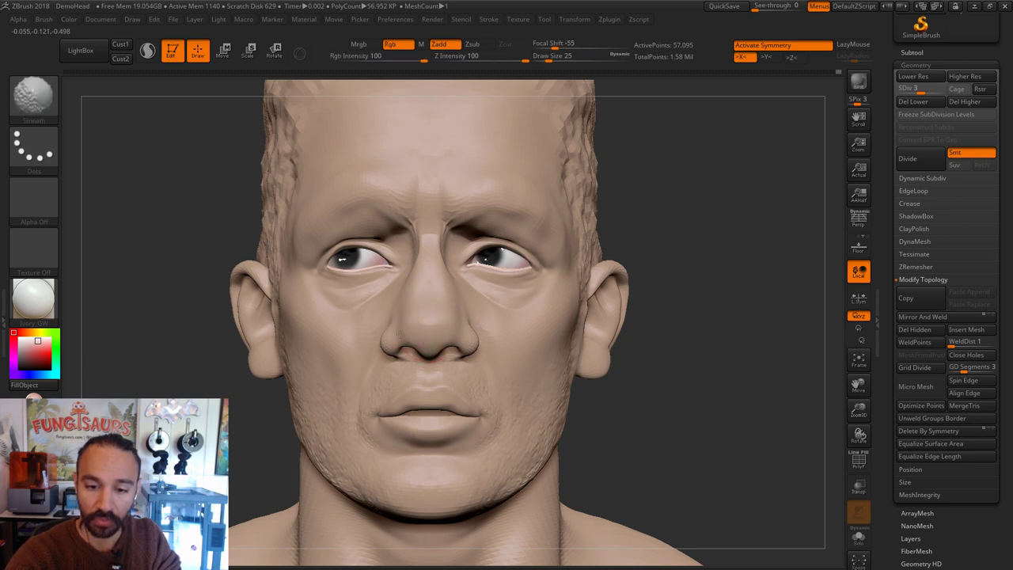
pyautogui.press('shift')
pyautogui.press('s')
pyautogui.click(452, 299)
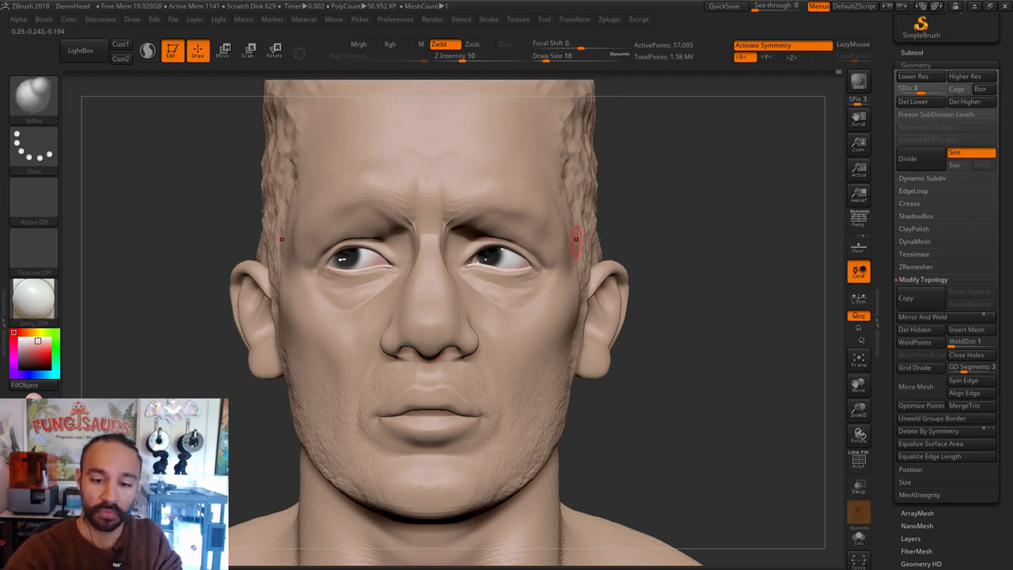
# Step: Sharpen the sides of the nose tip with the Pinch brush at draw sizes 29 and 23
pyautogui.press('b')
pyautogui.press('p')
pyautogui.press('i')
pyautogui.press('s')
pyautogui.click(421, 323)
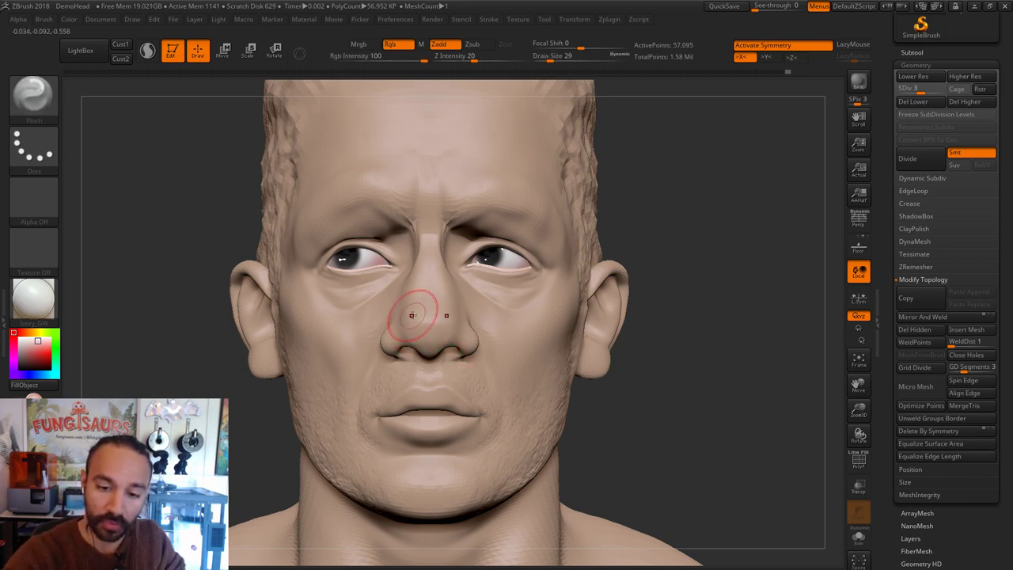
pyautogui.press('[')
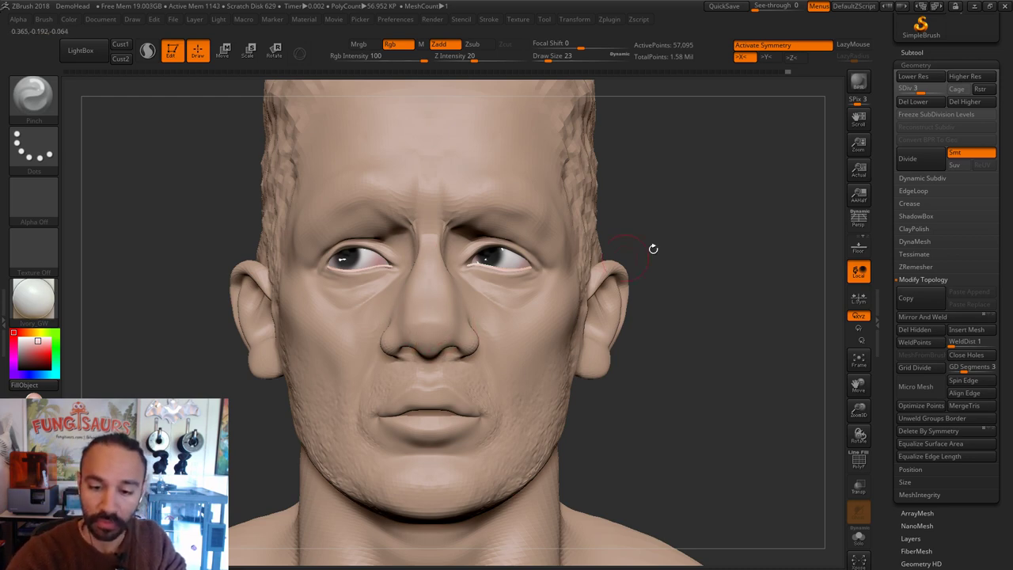
# Step: Reshape the nose tip and underside in profile with the Move brush at draw sizes 25 and 13
pyautogui.moveTo(653, 248); pyautogui.dragTo(425, 326)
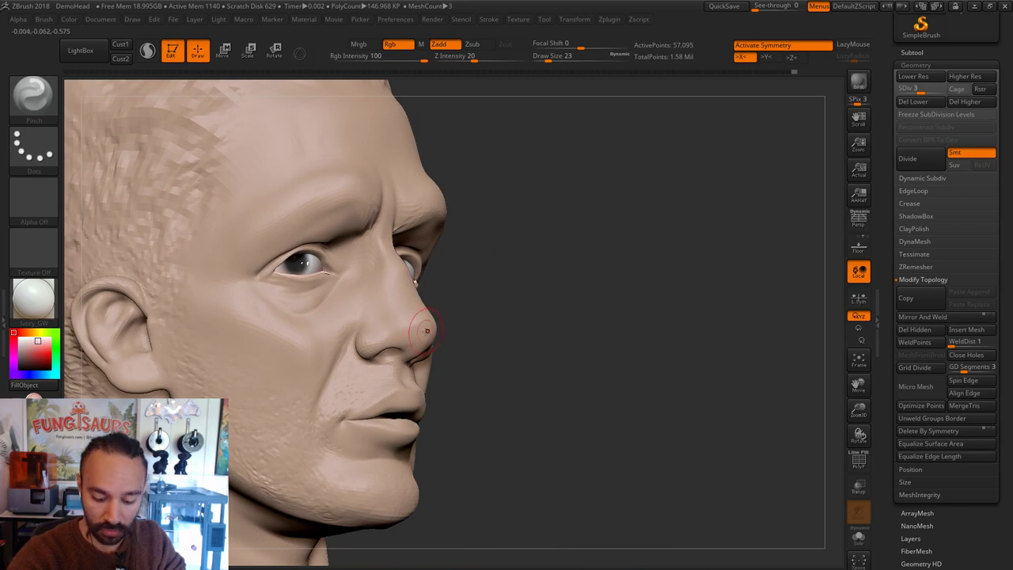
pyautogui.press('b')
pyautogui.press('m')
pyautogui.press('v')
pyautogui.press('s')
pyautogui.moveTo(427, 333)
pyautogui.mouseDown()
pyautogui.moveTo(546, 316)
pyautogui.moveTo(427, 331)
pyautogui.moveTo(421, 343)
pyautogui.moveTo(428, 337)
pyautogui.mouseUp()
pyautogui.press('s')
pyautogui.press('s')
pyautogui.press('s')
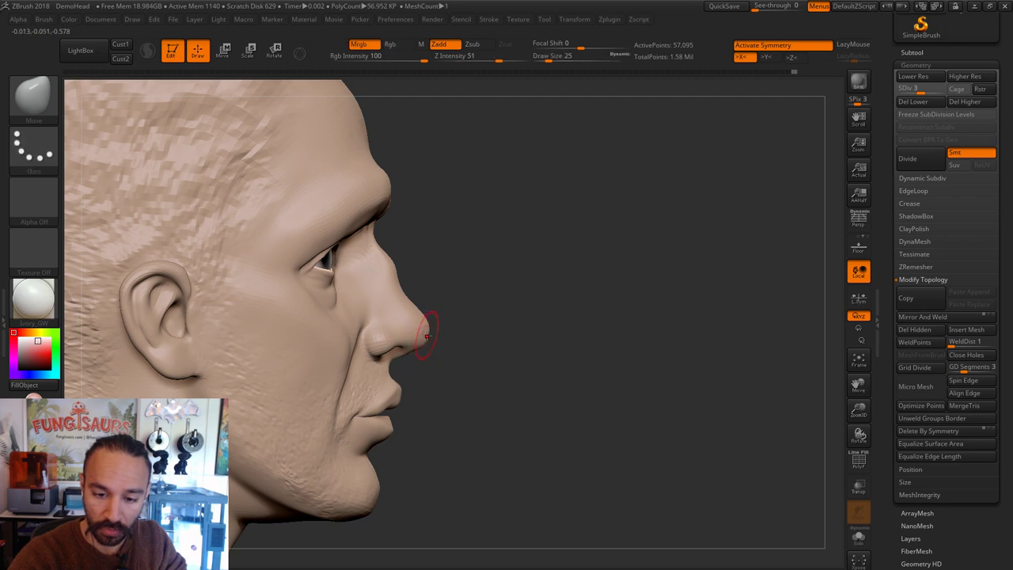
pyautogui.press('s')
pyautogui.click(407, 354)
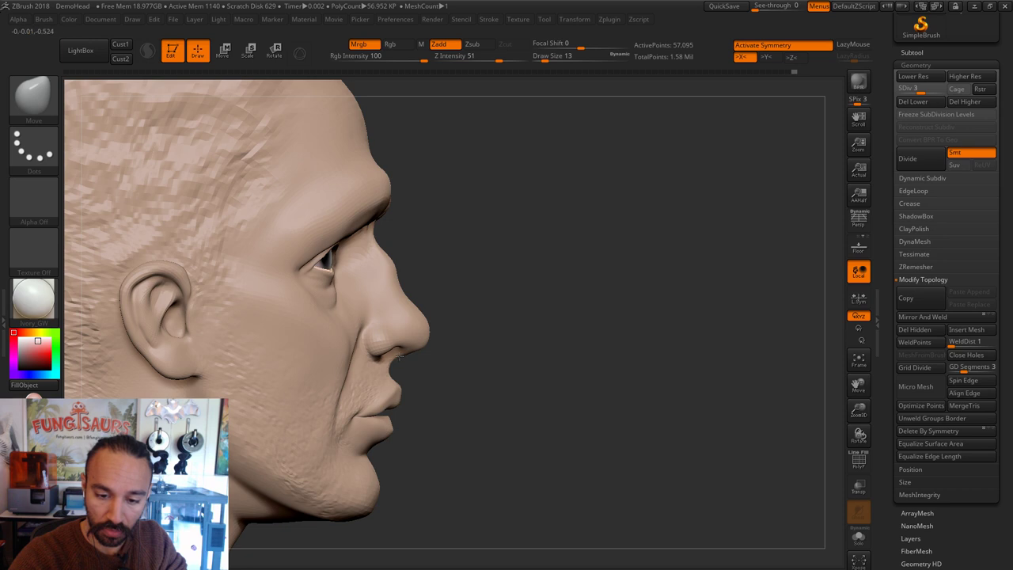
pyautogui.press('shift')
# Step: Refine the sides of the nose from the front with the Move brush at draw sizes 41, 29 and 44
pyautogui.keyDown('shift'); pyautogui.moveTo(436, 325); pyautogui.dragTo(506, 306); pyautogui.keyUp('shift')
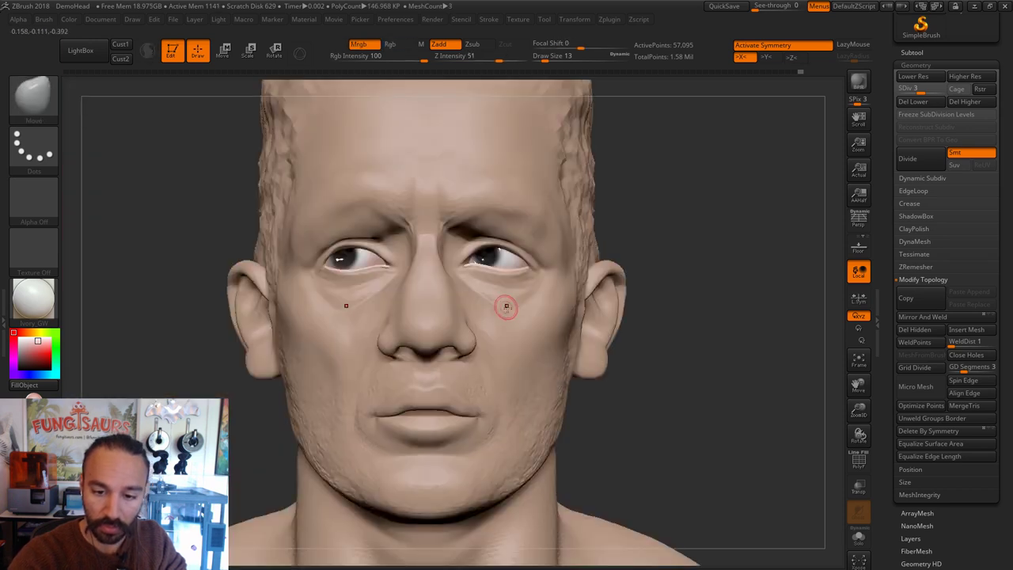
pyautogui.write('s41')
pyautogui.press('Return')
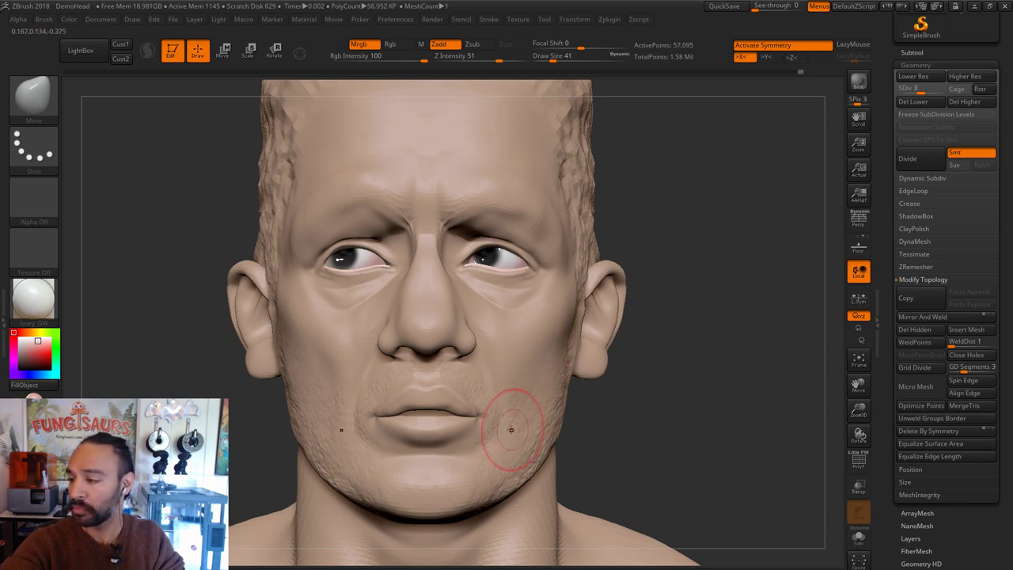
pyautogui.press('s')
pyautogui.moveTo(417, 331); pyautogui.dragTo(413, 326)
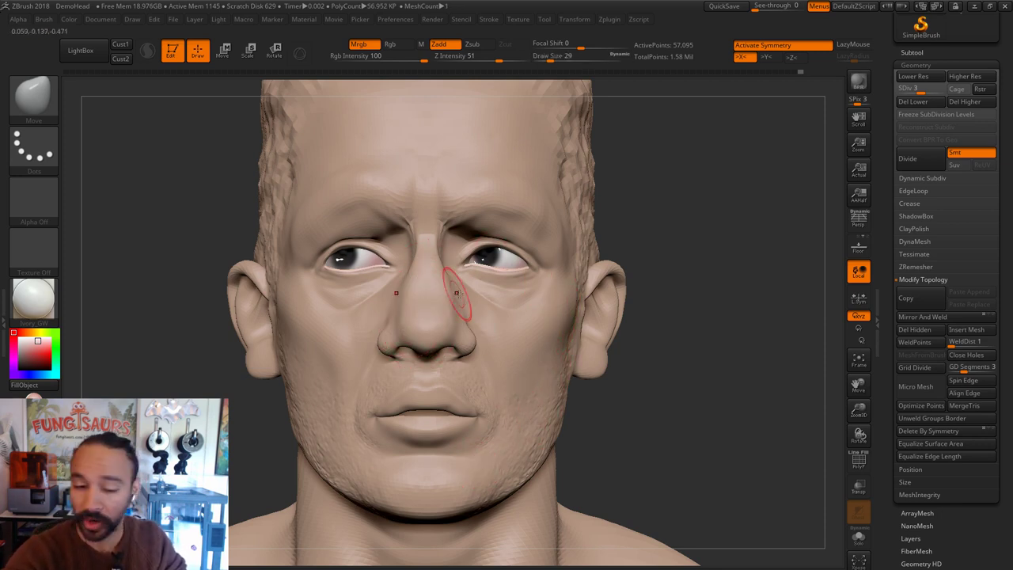
pyautogui.press('s')
pyautogui.moveTo(448, 268); pyautogui.dragTo(463, 327)
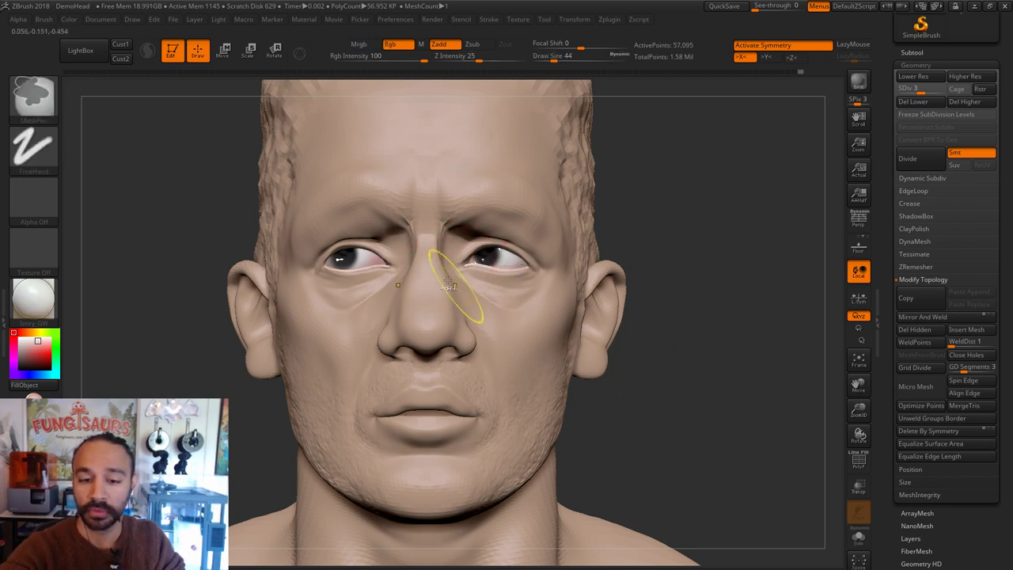
# Step: Adjust both upper eyelids symmetrically with the Move brush at draw size 20
pyautogui.moveTo(396, 253); pyautogui.dragTo(418, 312)
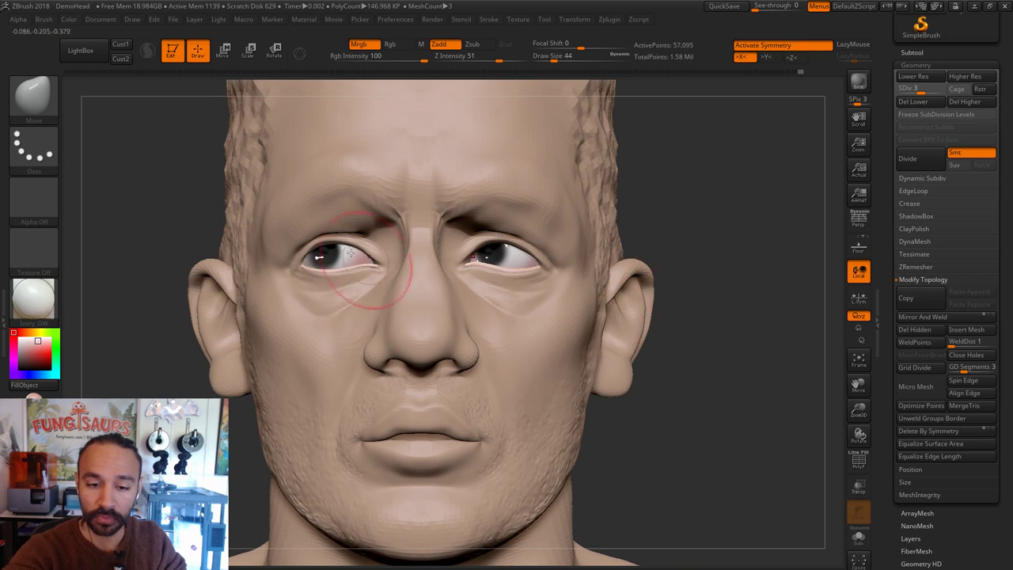
pyautogui.press('s')
pyautogui.moveTo(328, 241); pyautogui.dragTo(321, 240)
pyautogui.press('b')
pyautogui.press('c')
pyautogui.press('l')
pyautogui.press('s')
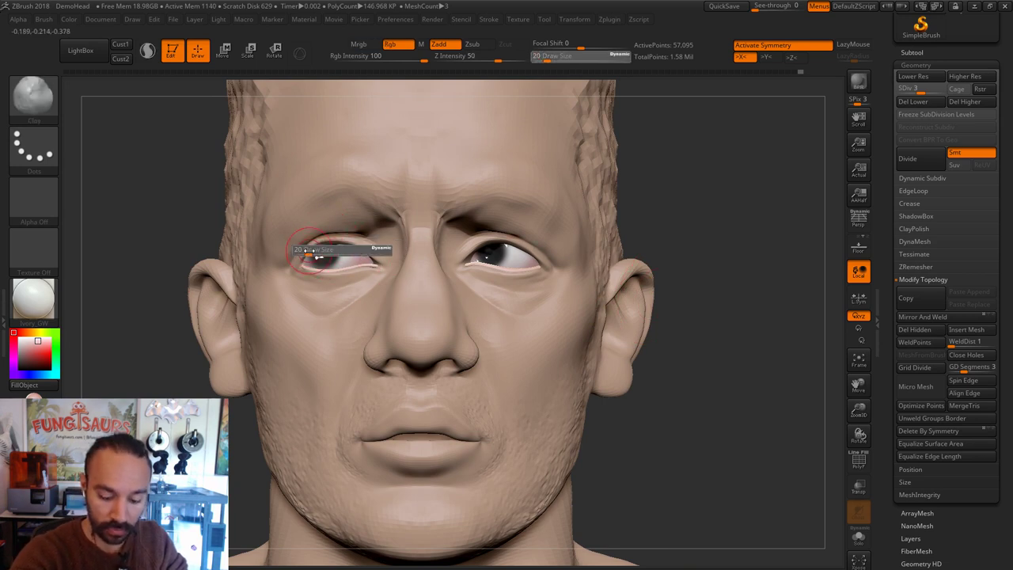
pyautogui.press('b')
pyautogui.press('m')
pyautogui.press('v')
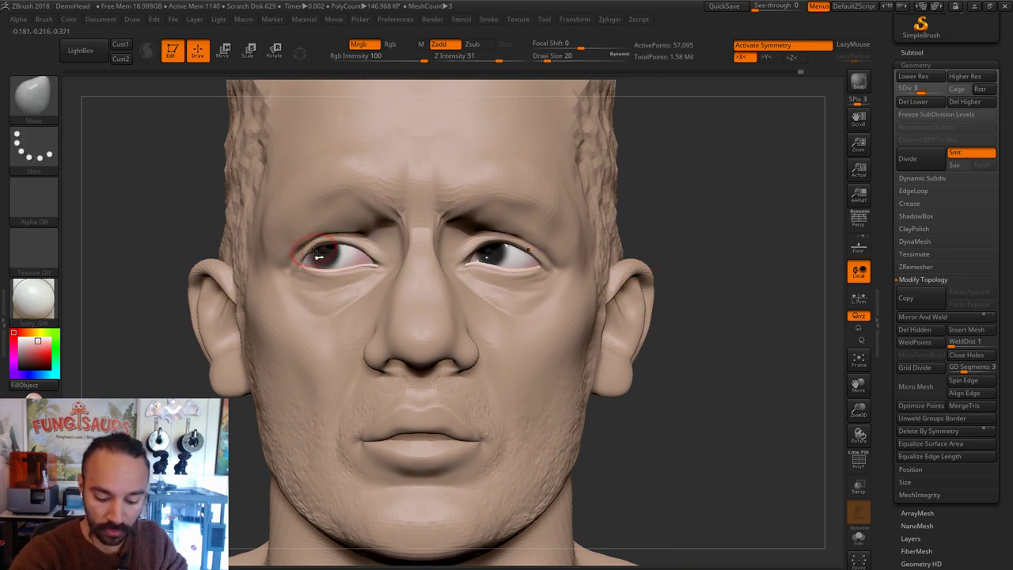
# Step: Turn off symmetry and adjust the upper lid of the character's right eye with the Move brush at draw sizes 25 and 13
pyautogui.press('x')
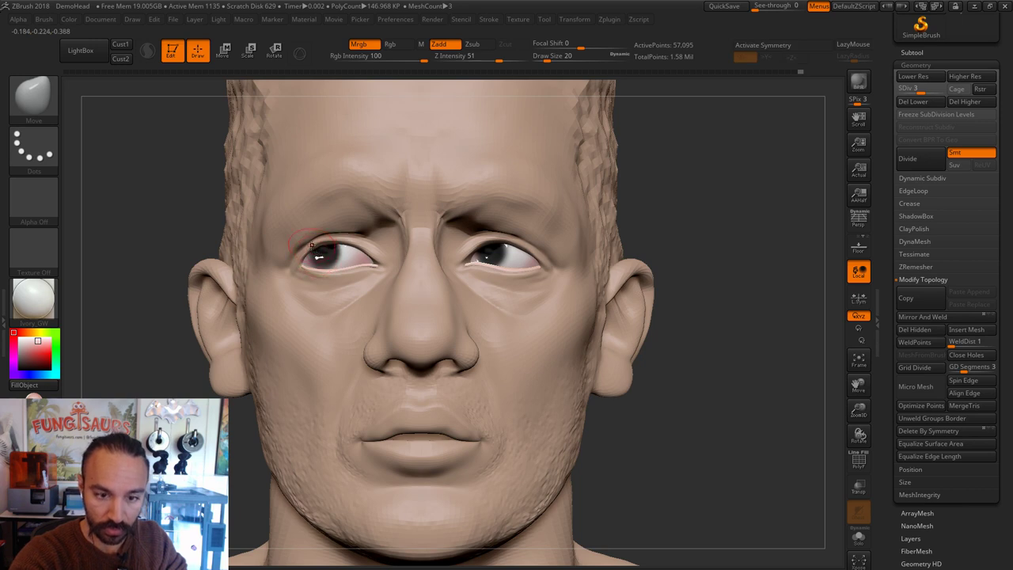
pyautogui.press('s')
pyautogui.moveTo(318, 247); pyautogui.dragTo(315, 247)
pyautogui.press(']')
pyautogui.press(']')
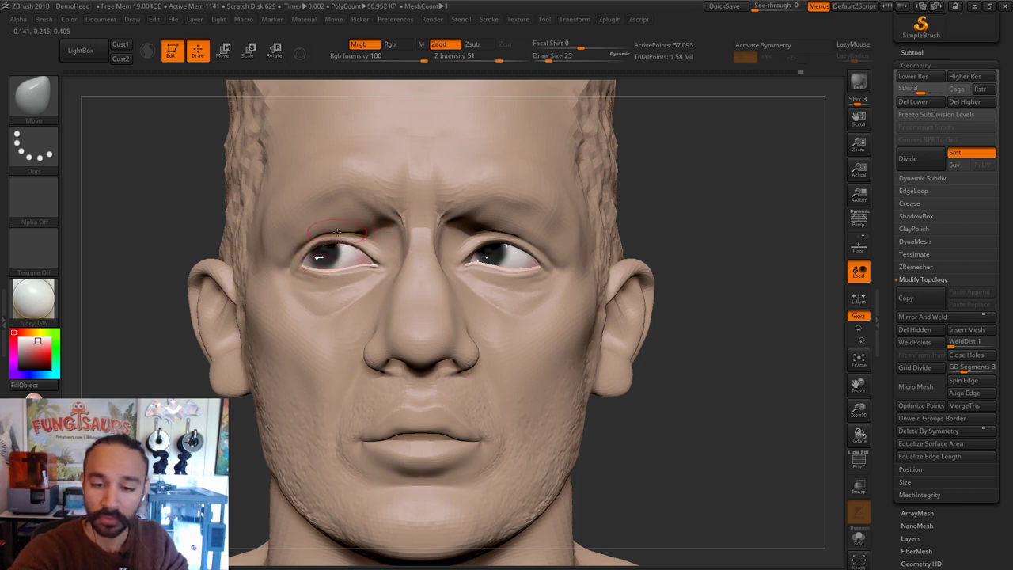
pyautogui.press('[')
pyautogui.press('[')
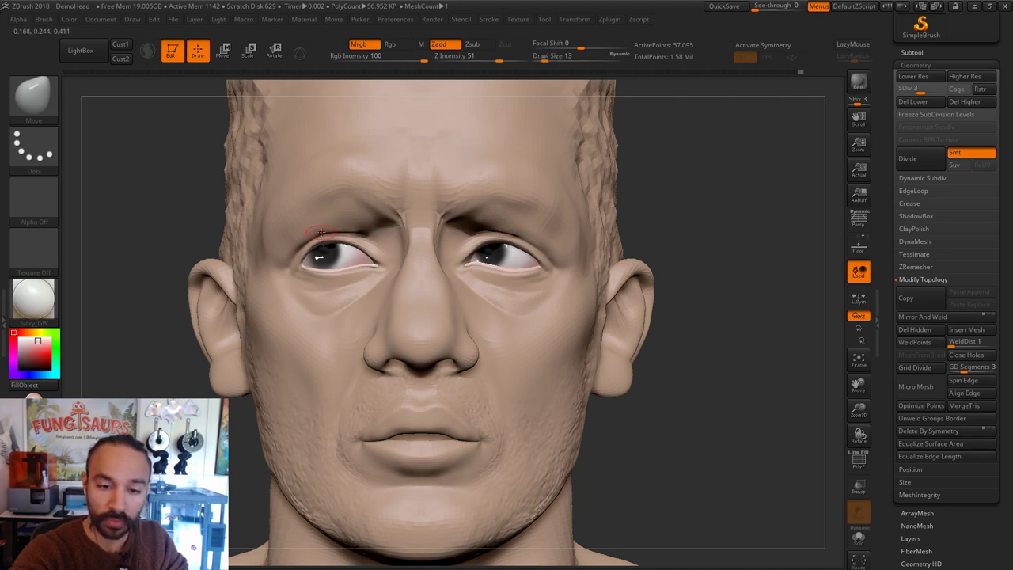
# Step: Smooth the upper lid of the character's right eye with the Smooth brush at draw size 13
pyautogui.press(']')
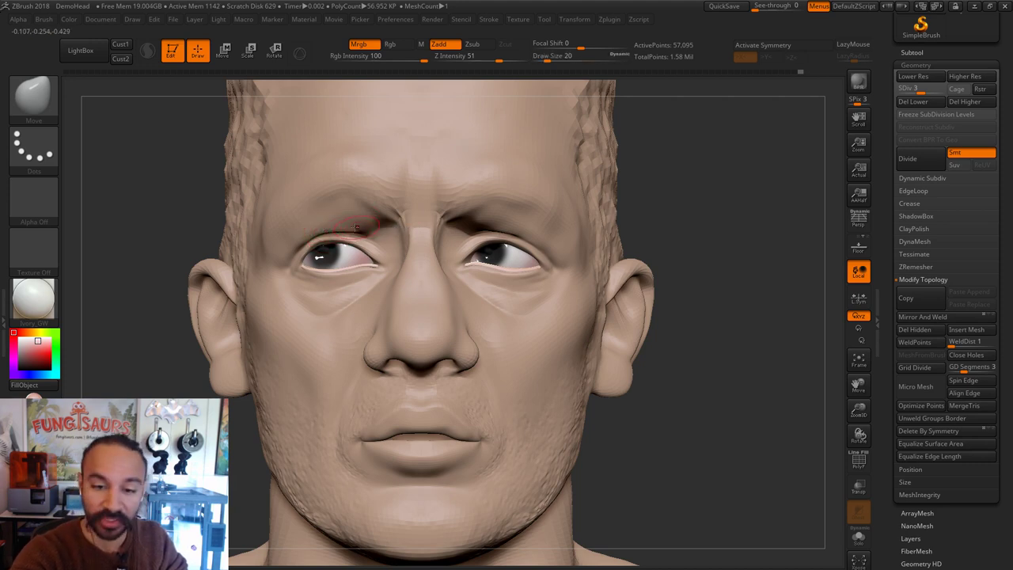
pyautogui.press('s')
pyautogui.press('s')
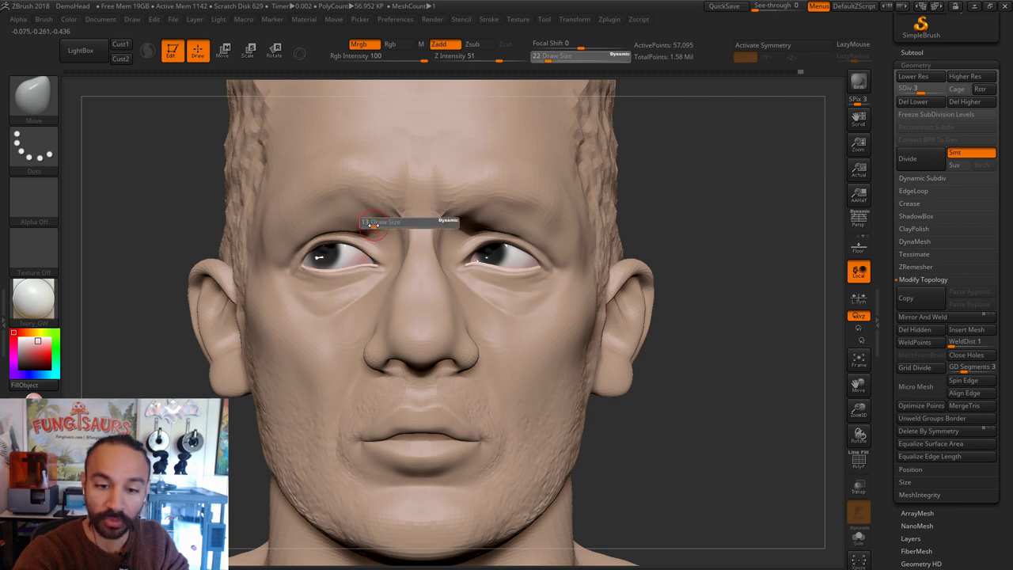
pyautogui.press('shift')
pyautogui.keyDown('shift'); pyautogui.moveTo(313, 236); pyautogui.dragTo(320, 235); pyautogui.keyUp('shift')
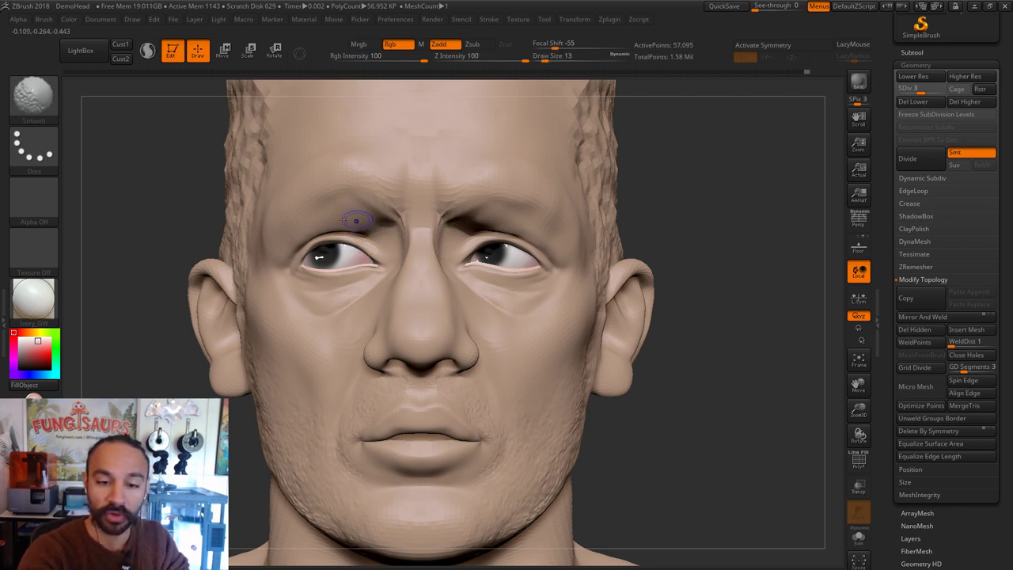
# Step: Carve the inner upper-lid crease of the character's right eye with the DamStandard brush at draw size 8
pyautogui.press('b')
pyautogui.press('d')
pyautogui.press('s')
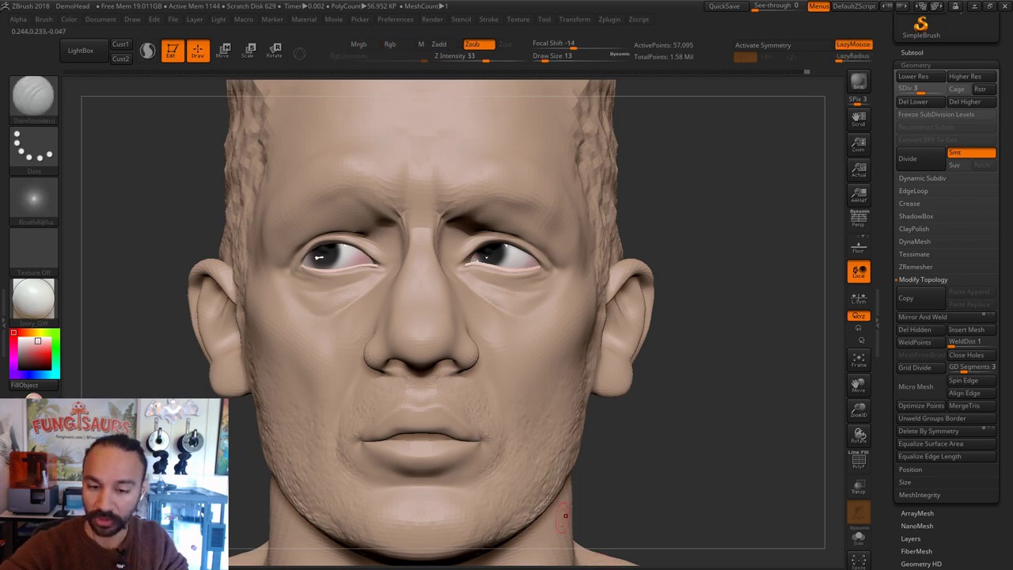
pyautogui.press('s')
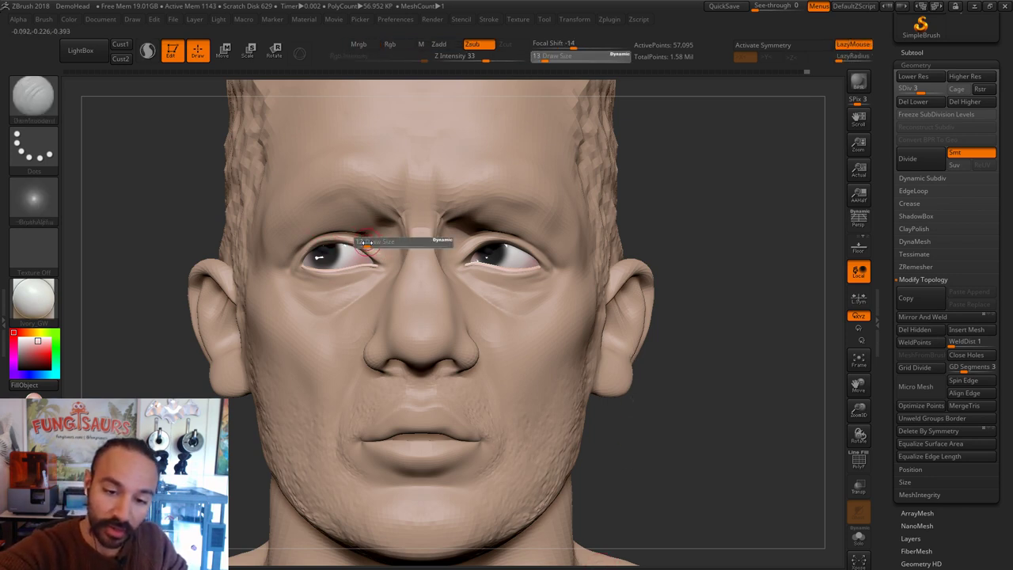
pyautogui.moveTo(378, 243); pyautogui.dragTo(374, 244)
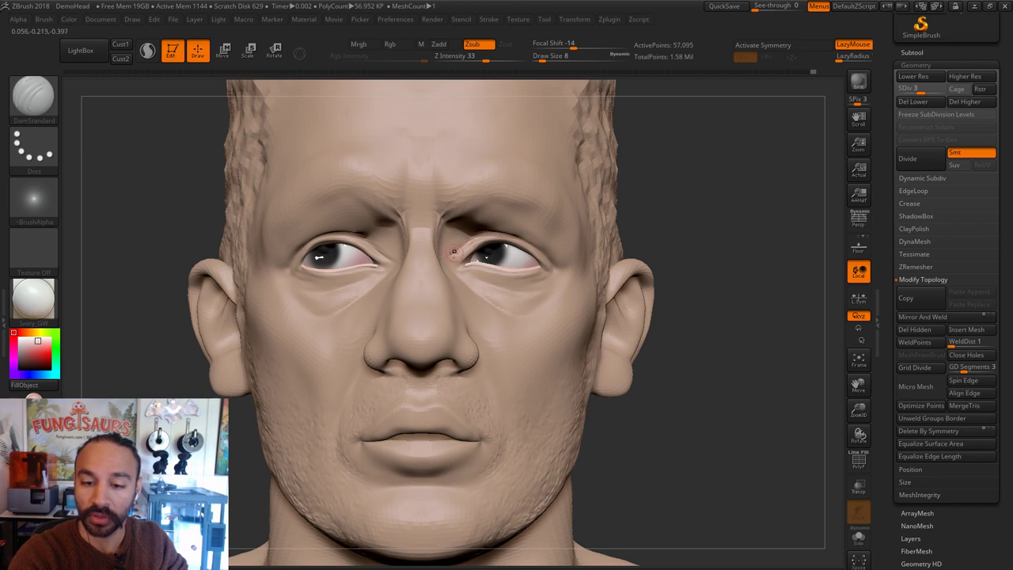
# Step: Refine the inner corner of the character's left eye, tightening the upper-lid crease with the Pinch brush at draw size 12
pyautogui.press('shift')
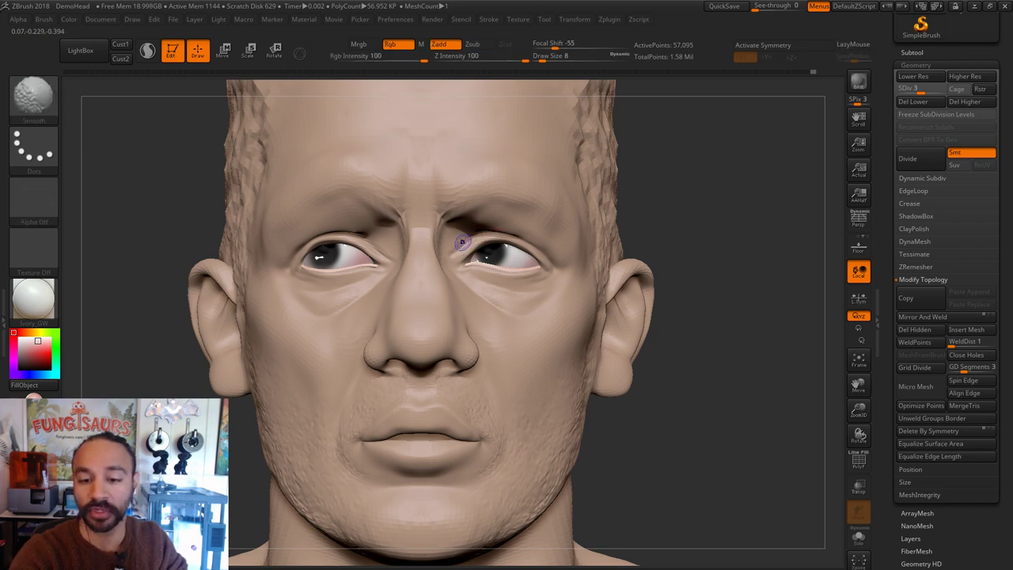
pyautogui.moveTo(452, 256)
pyautogui.mouseDown()
pyautogui.moveTo(487, 232)
pyautogui.moveTo(455, 254)
pyautogui.mouseUp()
pyautogui.press('b')
pyautogui.press('p')
pyautogui.press('i')
pyautogui.press('s')
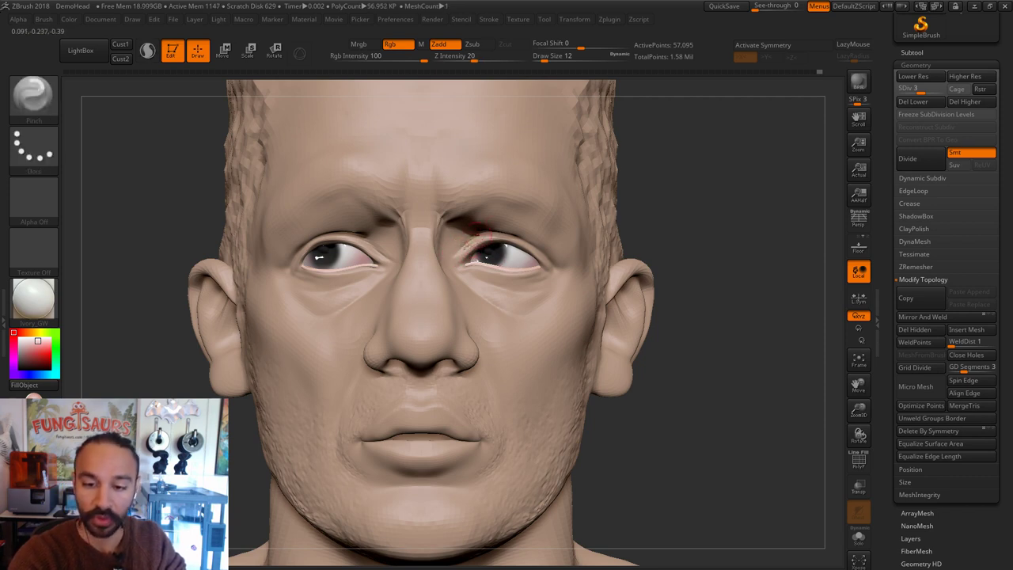
pyautogui.press('shift')
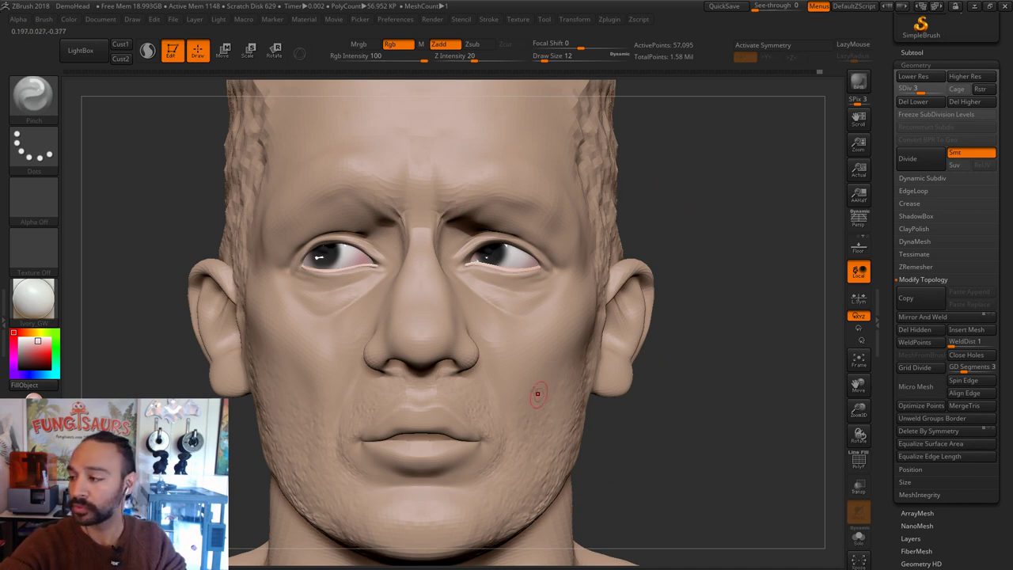
# Step: Adjust the inner corners of both eyes with the Move brush at draw size 20, smoothing at draw size 13
pyautogui.press('b')
pyautogui.press('m')
pyautogui.press('v')
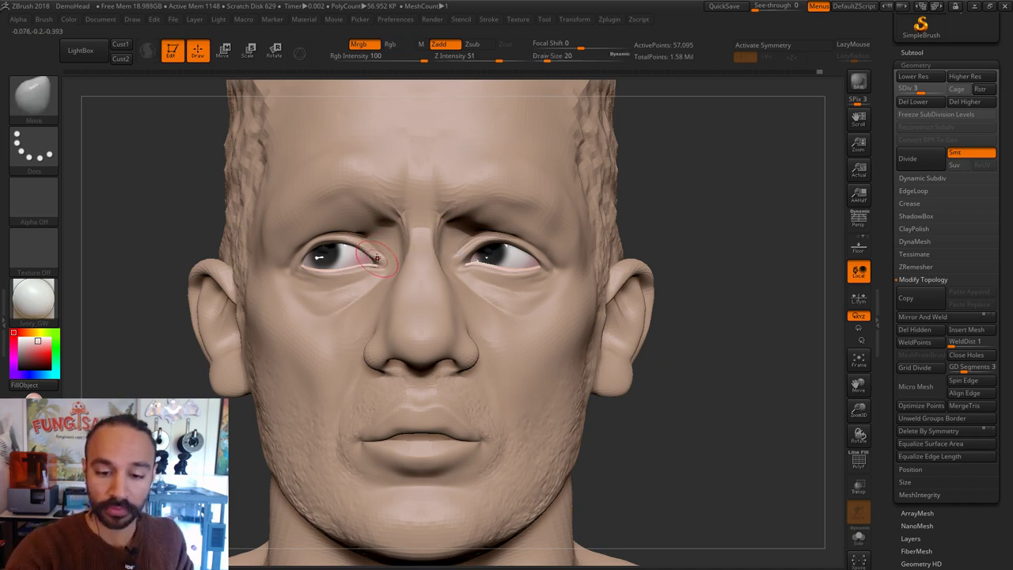
pyautogui.moveTo(383, 265); pyautogui.dragTo(389, 266)
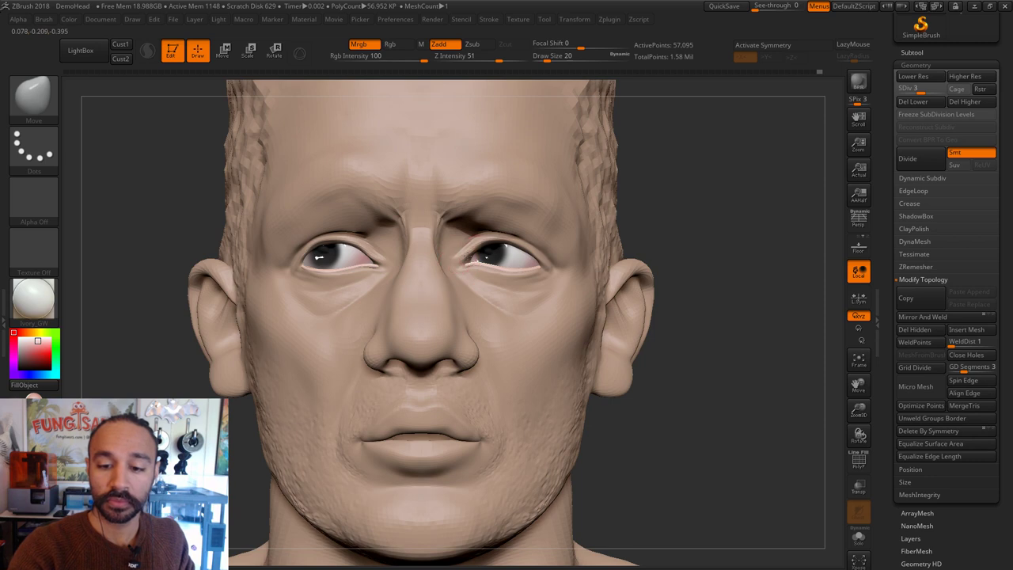
pyautogui.press('[')
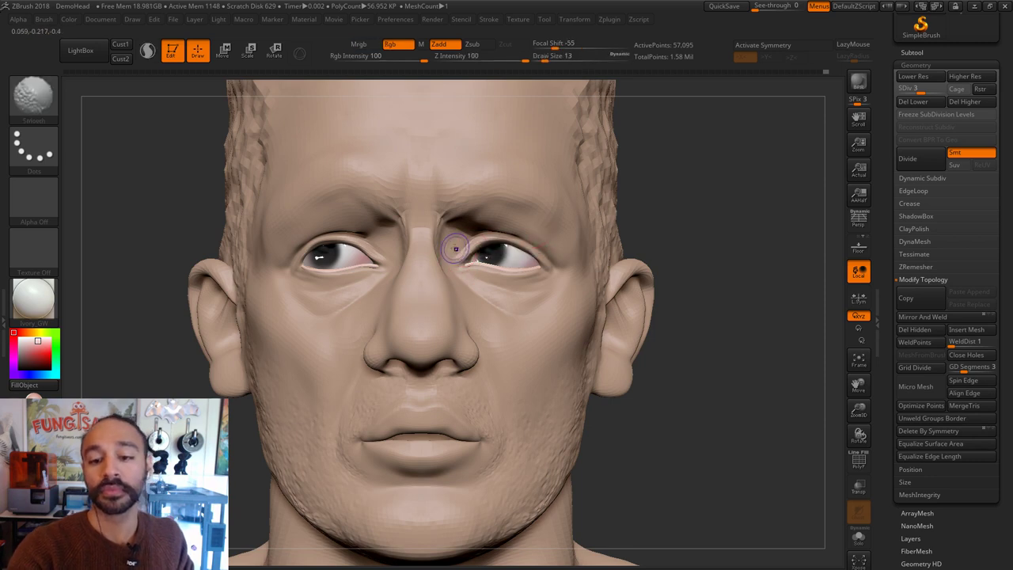
pyautogui.press(']')
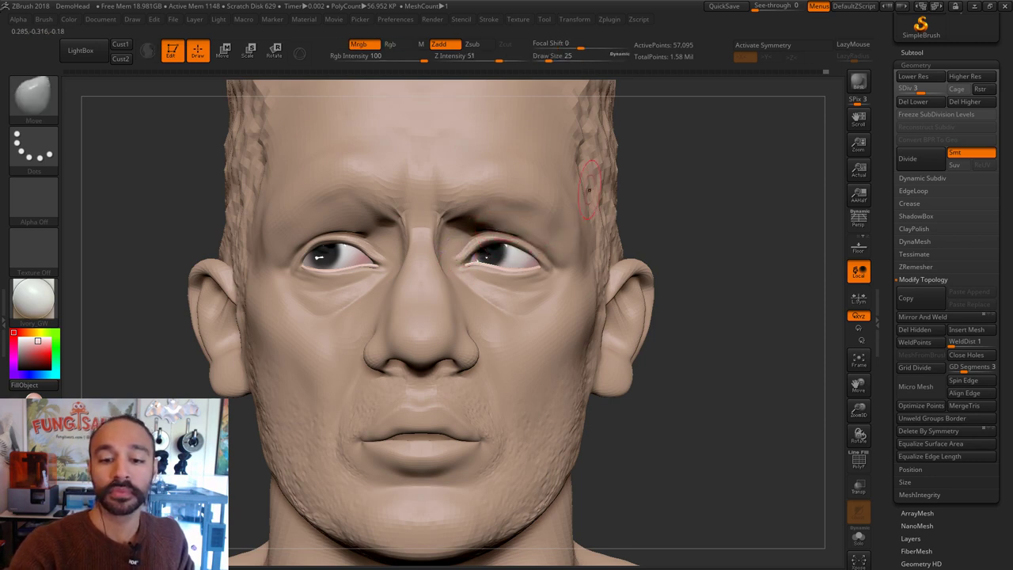
# Step: Examine the mouth and its corners from slightly different front angles
pyautogui.moveTo(714, 310); pyautogui.dragTo(752, 312)
pyautogui.press('s')
pyautogui.moveTo(440, 409); pyautogui.dragTo(432, 408)
pyautogui.press('s')
pyautogui.press('s')
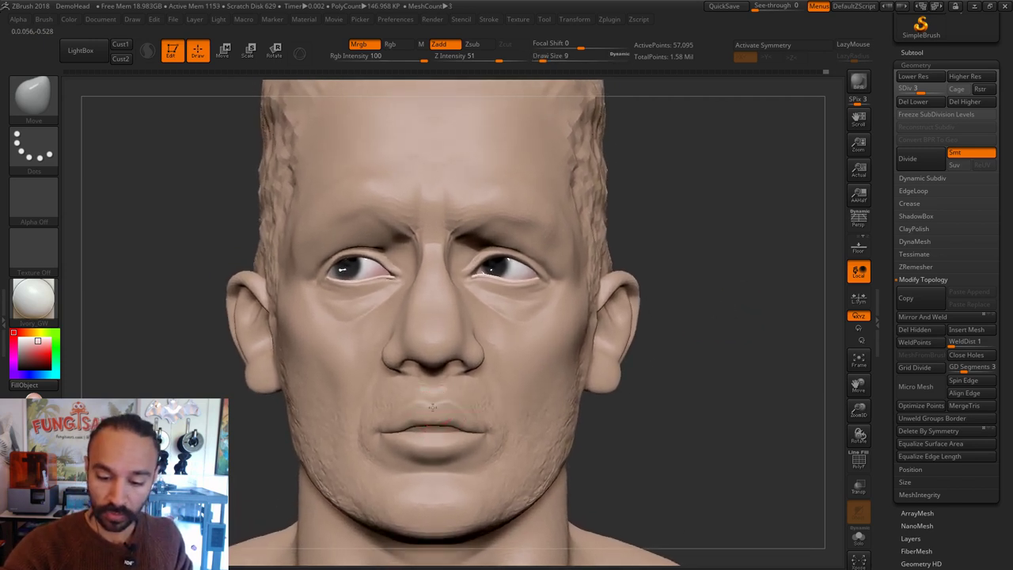
pyautogui.press('s')
pyautogui.click(434, 405)
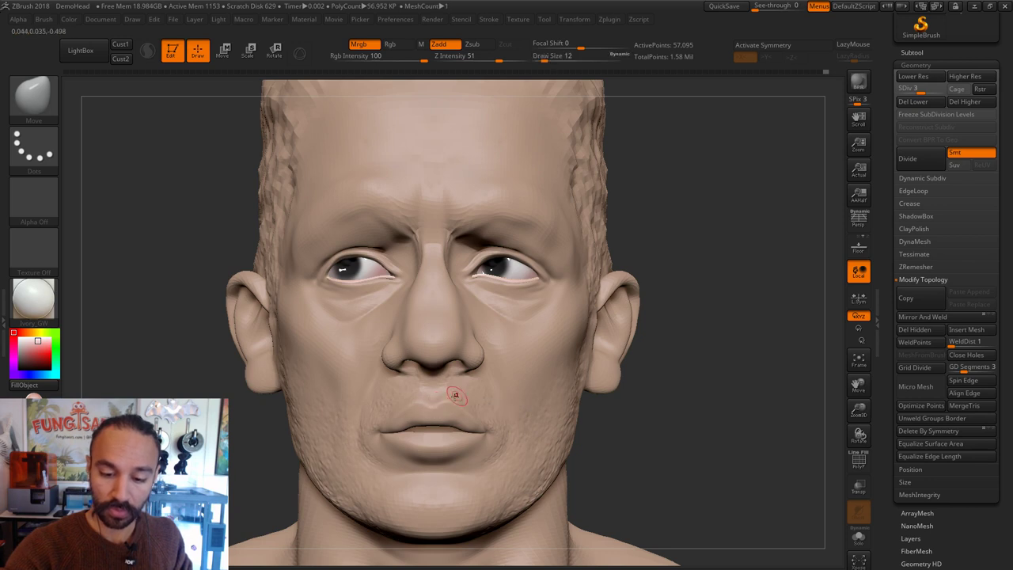
pyautogui.moveTo(660, 353); pyautogui.dragTo(558, 391)
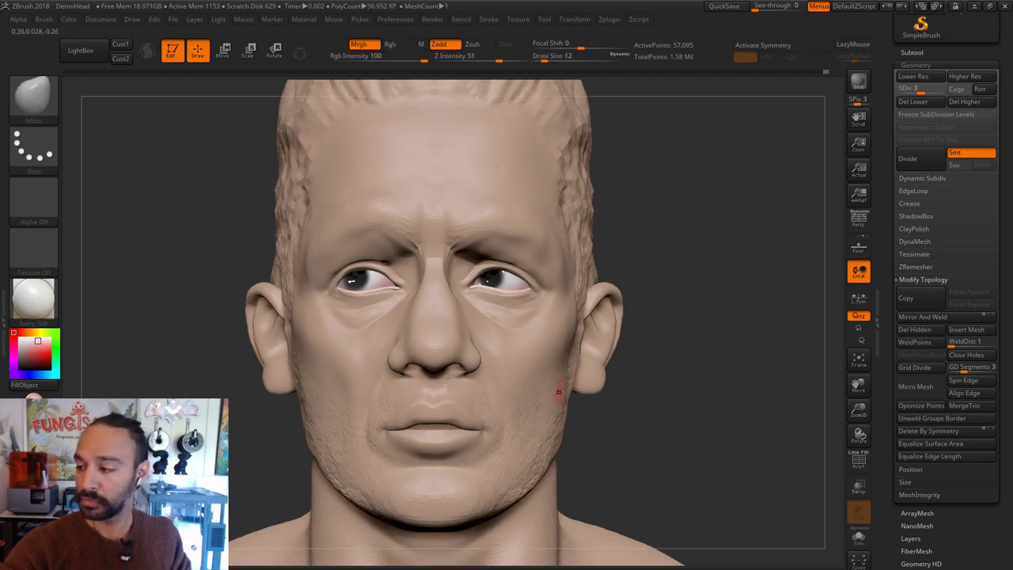
pyautogui.press('s')
pyautogui.moveTo(484, 429); pyautogui.dragTo(497, 428)
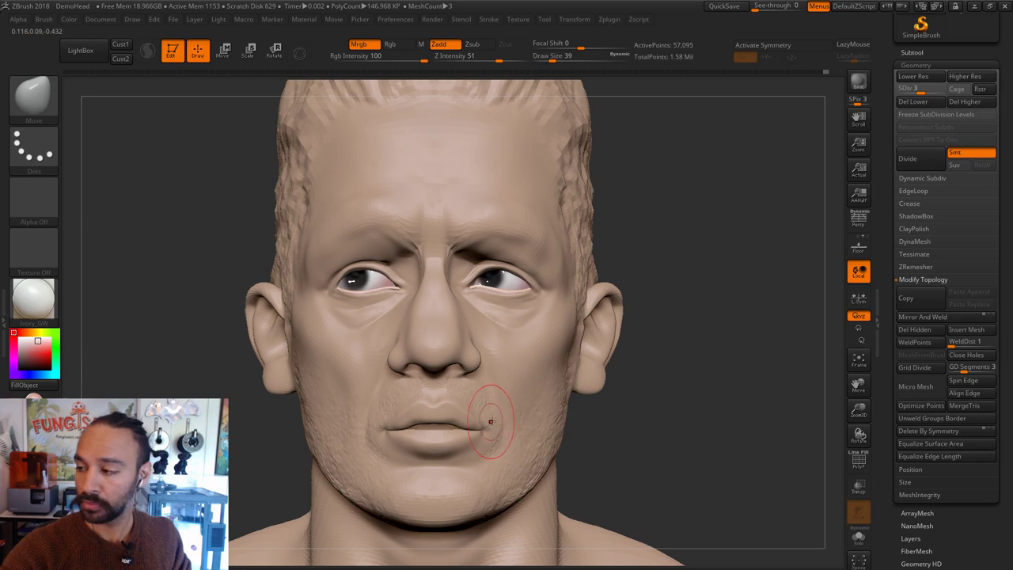
pyautogui.moveTo(708, 360); pyautogui.dragTo(631, 380)
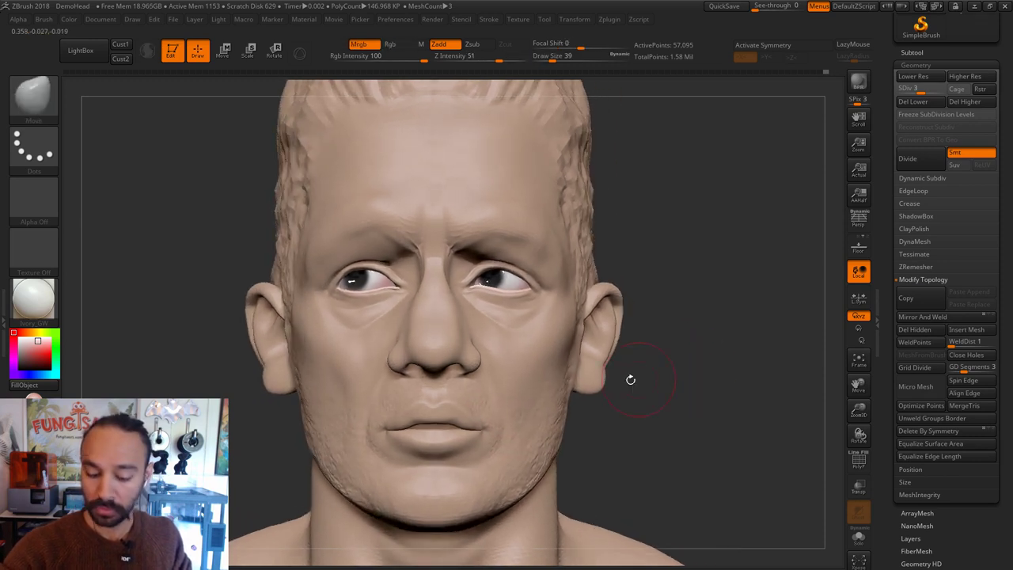
# Step: Reshape the nostril wing on the character's left side in profile with the Move brush at draw size 25
pyautogui.press('b')
pyautogui.press('s')
pyautogui.press('t')
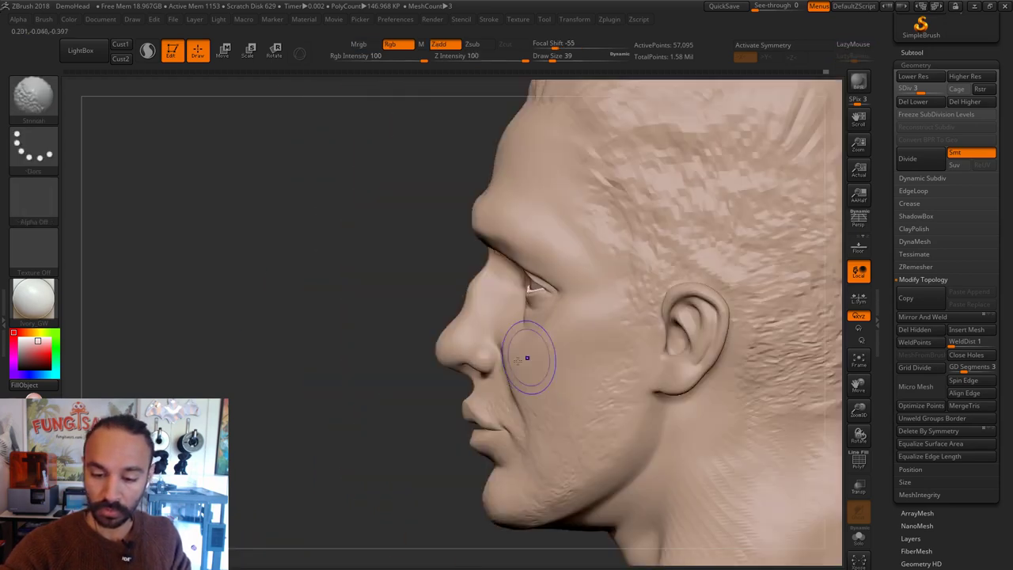
pyautogui.write('25')
pyautogui.press('Return')
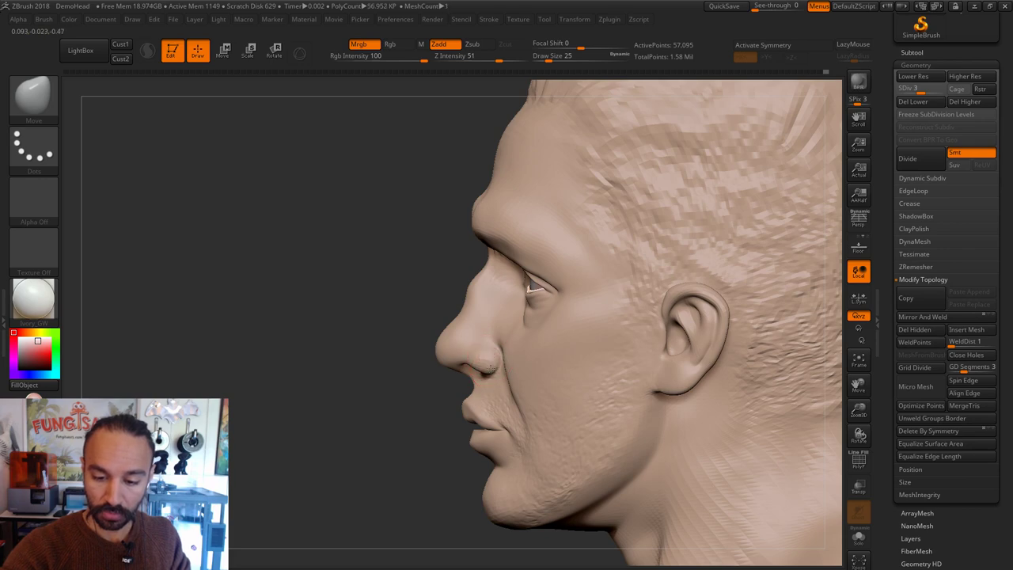
pyautogui.moveTo(404, 394); pyautogui.dragTo(454, 360)
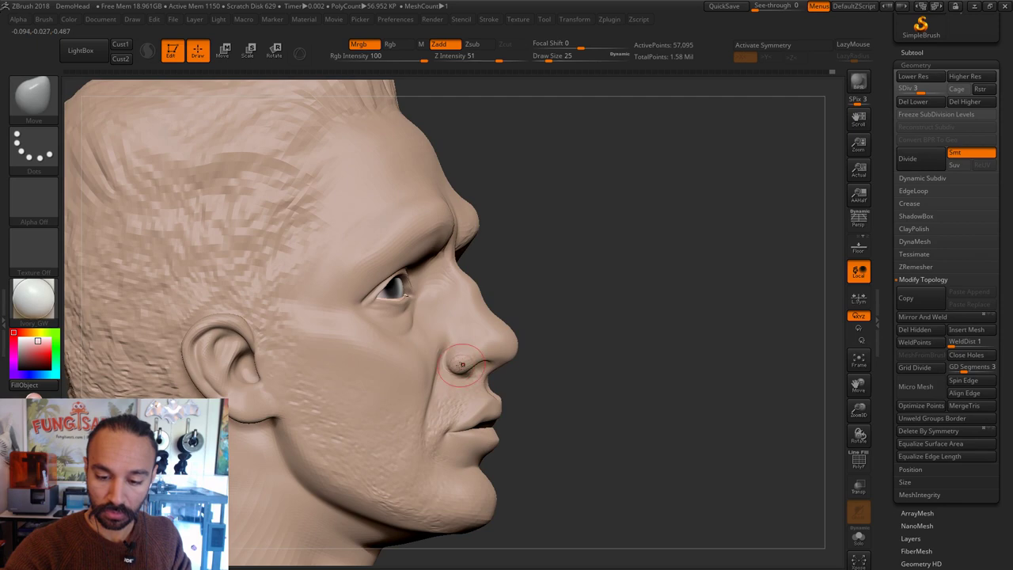
# Step: Adjust the outer edges of the nostrils from the front with the Move brush at draw size 31
pyautogui.keyDown('shift'); pyautogui.moveTo(479, 342); pyautogui.dragTo(412, 350, button='right'); pyautogui.keyUp('shift')
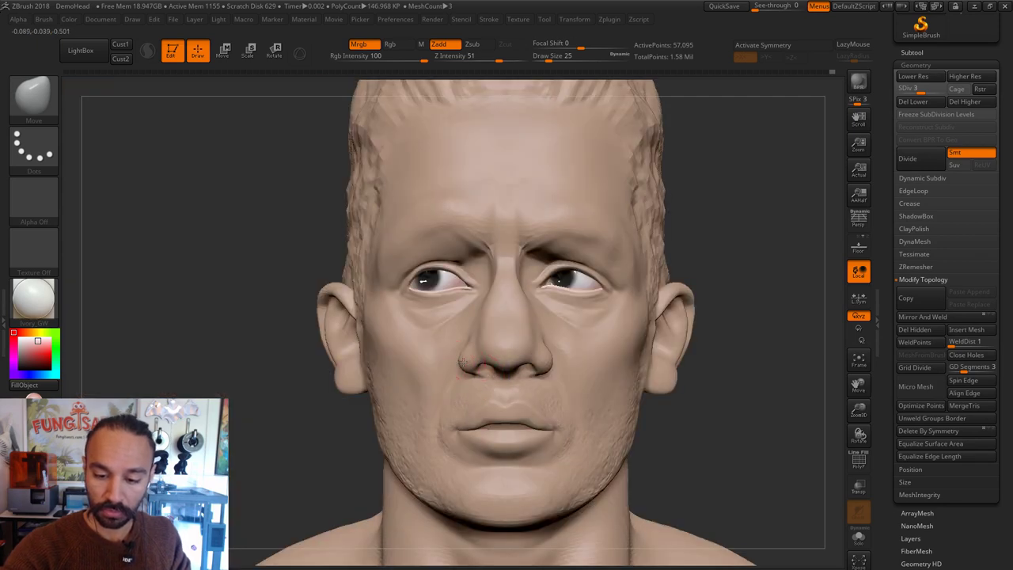
pyautogui.press('s')
pyautogui.moveTo(463, 364); pyautogui.dragTo(466, 364)
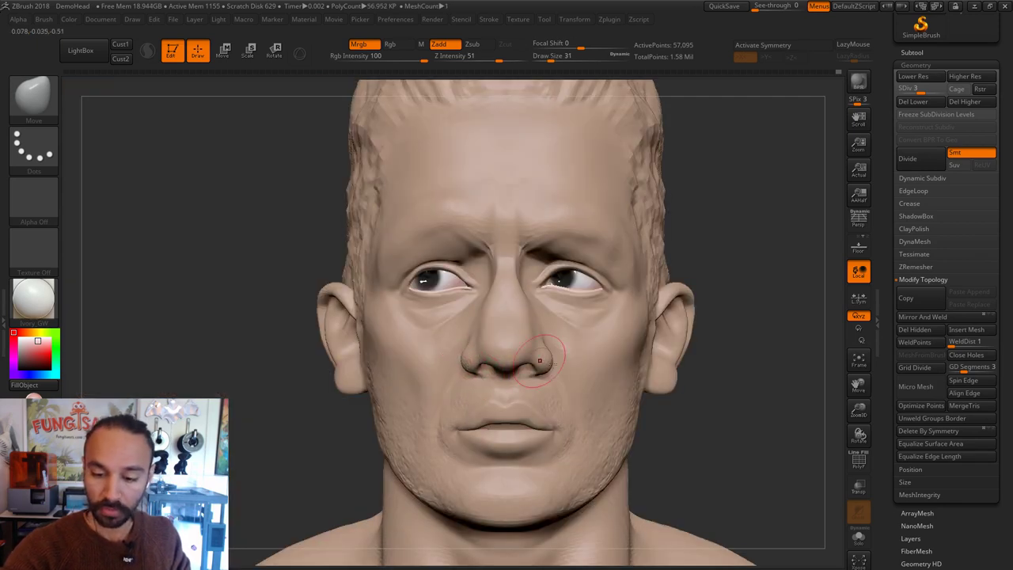
pyautogui.keyDown('alt'); pyautogui.moveTo(708, 337); pyautogui.dragTo(755, 317); pyautogui.keyUp('alt')
# Step: Flatten the nostril wing on the character's right side with the hPolish brush at draw sizes 9 and 12
pyautogui.press('b')
pyautogui.press('m')
pyautogui.press('p')
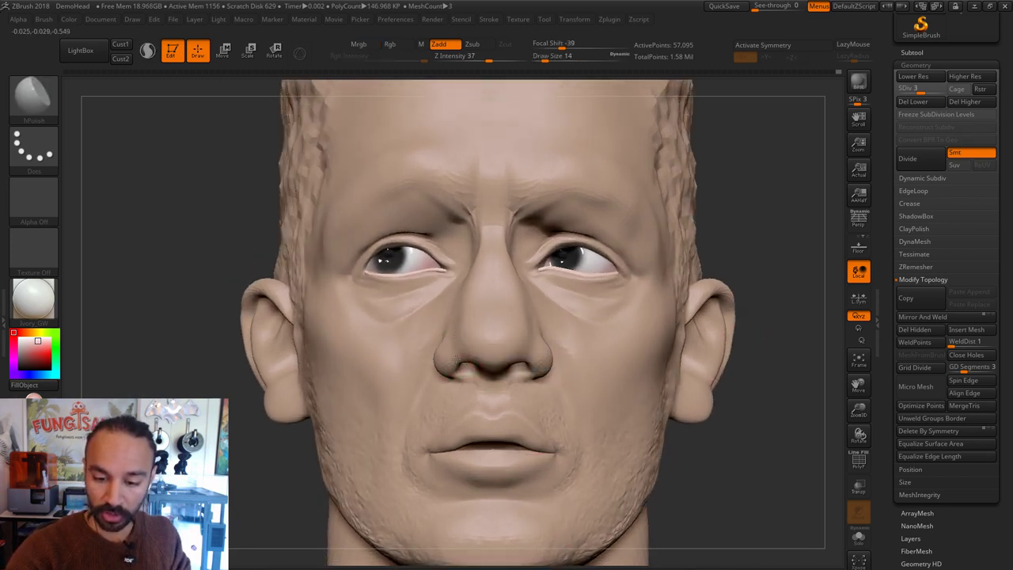
pyautogui.moveTo(558, 328); pyautogui.dragTo(486, 357, button='right')
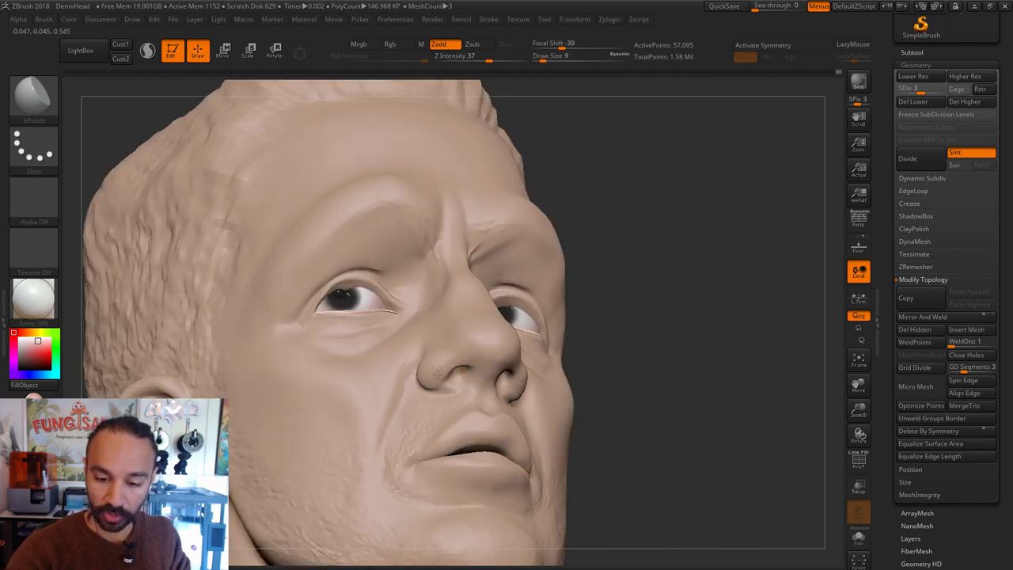
pyautogui.press(']')
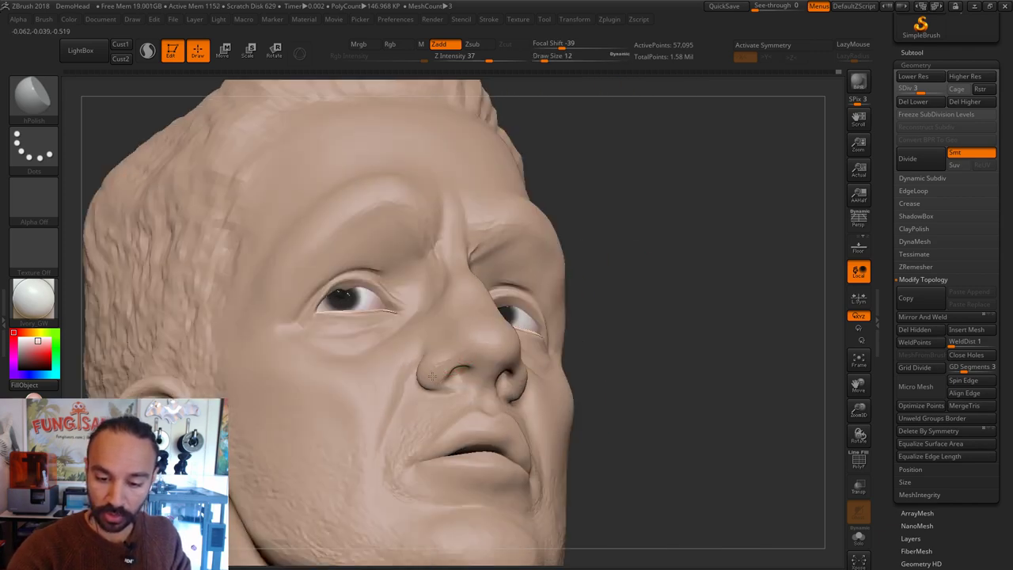
pyautogui.keyDown('shift'); pyautogui.moveTo(432, 376); pyautogui.dragTo(445, 371, button='right'); pyautogui.keyUp('shift')
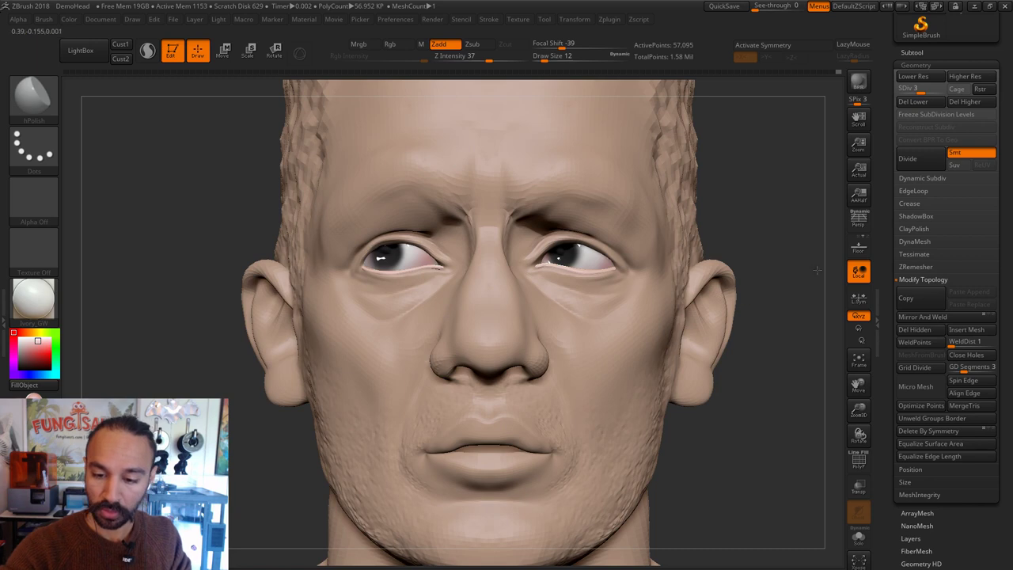
# Step: Turn on X symmetry and polish and smooth both nostril wings at draw size 12
pyautogui.moveTo(818, 271); pyautogui.dragTo(502, 352, button='right')
pyautogui.press('x')
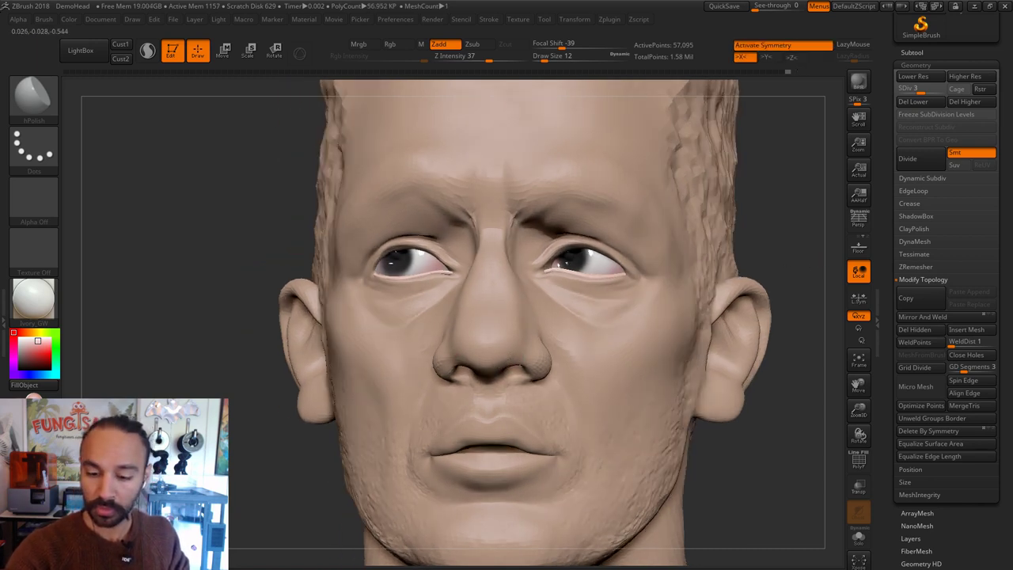
pyautogui.moveTo(776, 350); pyautogui.dragTo(586, 346, button='right')
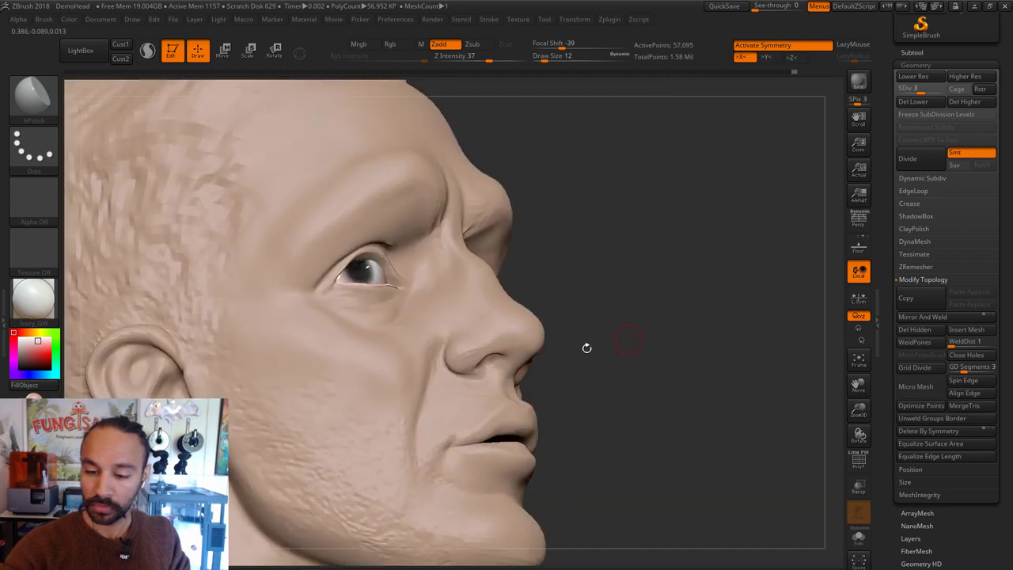
pyautogui.moveTo(486, 339)
pyautogui.keyDown('shift'); pyautogui.mouseDown()
pyautogui.moveTo(489, 353)
pyautogui.moveTo(544, 348)
pyautogui.mouseUp(); pyautogui.keyUp('shift')
pyautogui.keyDown('shift'); pyautogui.moveTo(547, 348); pyautogui.dragTo(586, 357, button='right'); pyautogui.keyUp('shift')
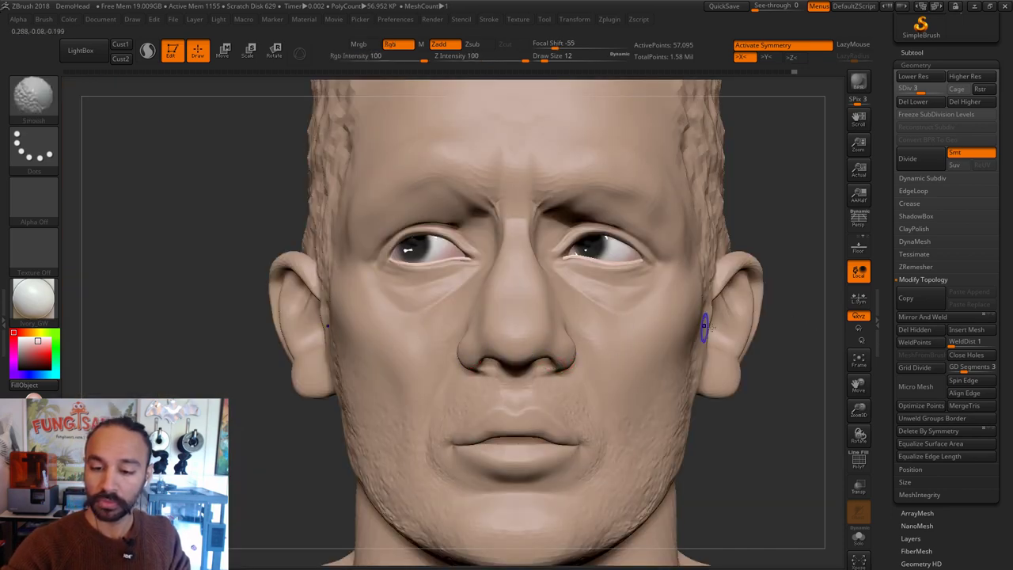
# Step: Reshape both nostril wings symmetrically from the front with the Move brush at draw size 25
pyautogui.press('s')
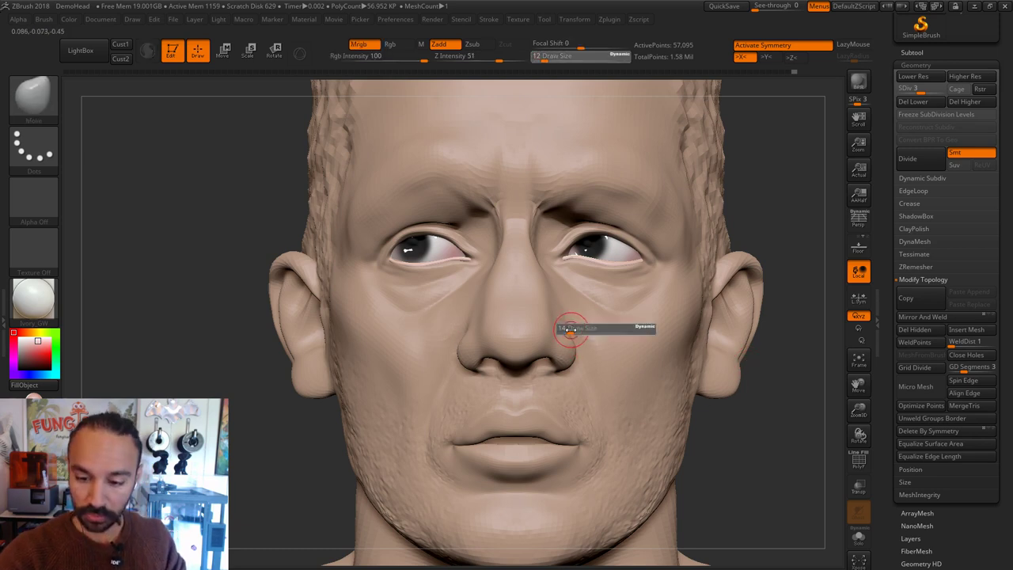
pyautogui.press('shift')
pyautogui.press('s')
pyautogui.moveTo(569, 327); pyautogui.dragTo(566, 352)
pyautogui.press('s')
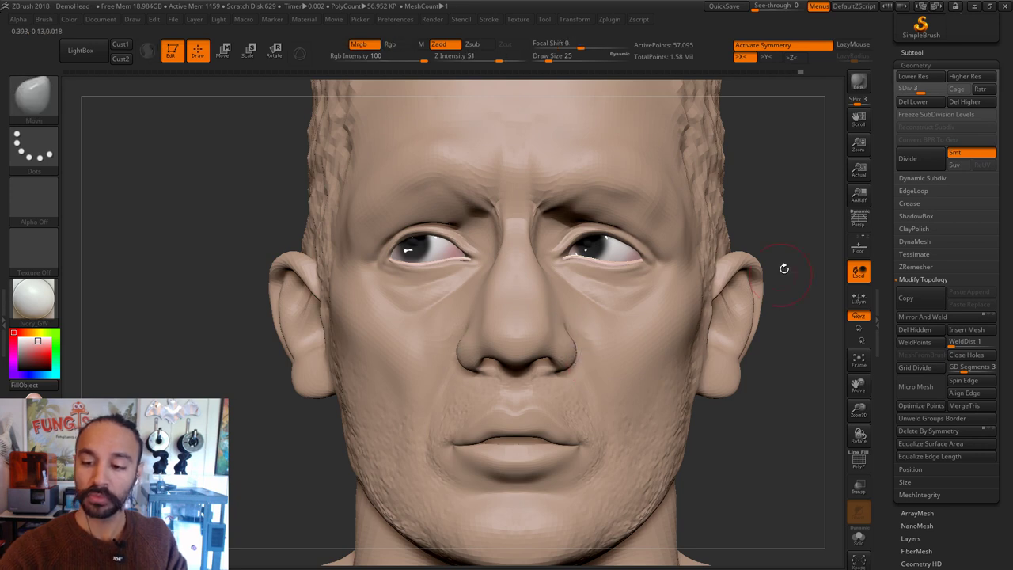
# Step: Select the Extract2 subtool and adjust the lower lid strip of the character's left eye with the Move brush at draw size 25
pyautogui.keyDown('alt'); pyautogui.moveTo(784, 266); pyautogui.dragTo(756, 250); pyautogui.keyUp('alt')
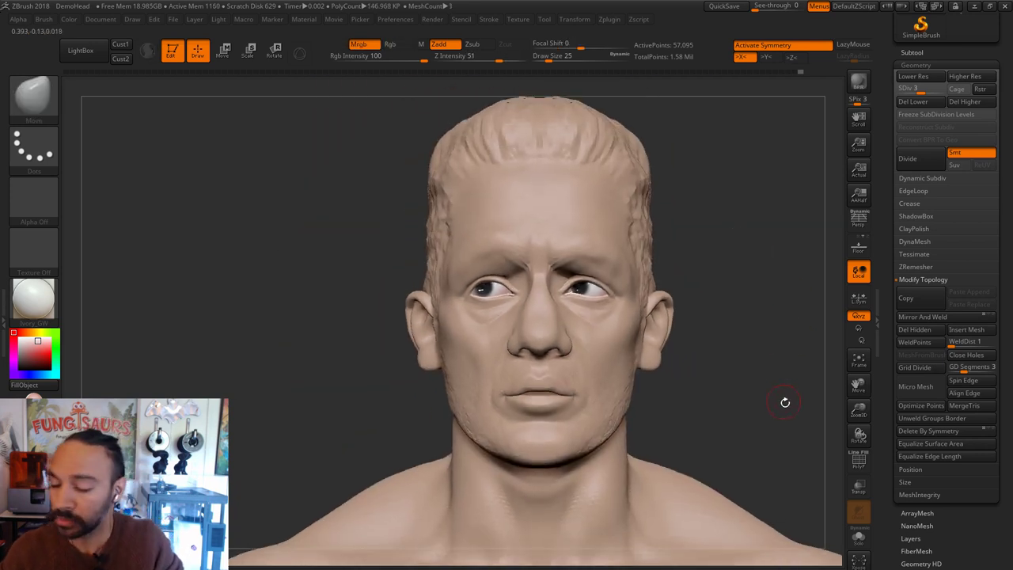
pyautogui.moveTo(785, 402)
pyautogui.keyDown('alt'); pyautogui.mouseDown()
pyautogui.moveTo(796, 416)
pyautogui.moveTo(774, 418)
pyautogui.mouseUp(); pyautogui.keyUp('alt')
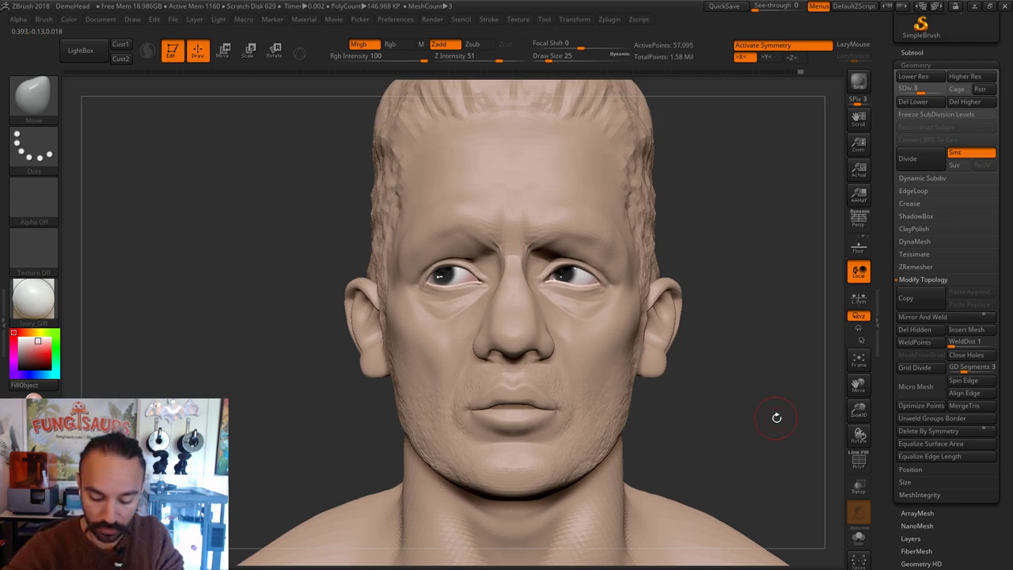
pyautogui.press('s')
pyautogui.moveTo(576, 319)
pyautogui.mouseDown()
pyautogui.moveTo(592, 316)
pyautogui.moveTo(586, 290)
pyautogui.moveTo(565, 283)
pyautogui.mouseUp()
pyautogui.press('s')
pyautogui.press('s')
pyautogui.press('s')
pyautogui.keyDown('alt'); pyautogui.click(567, 282); pyautogui.keyUp('alt')
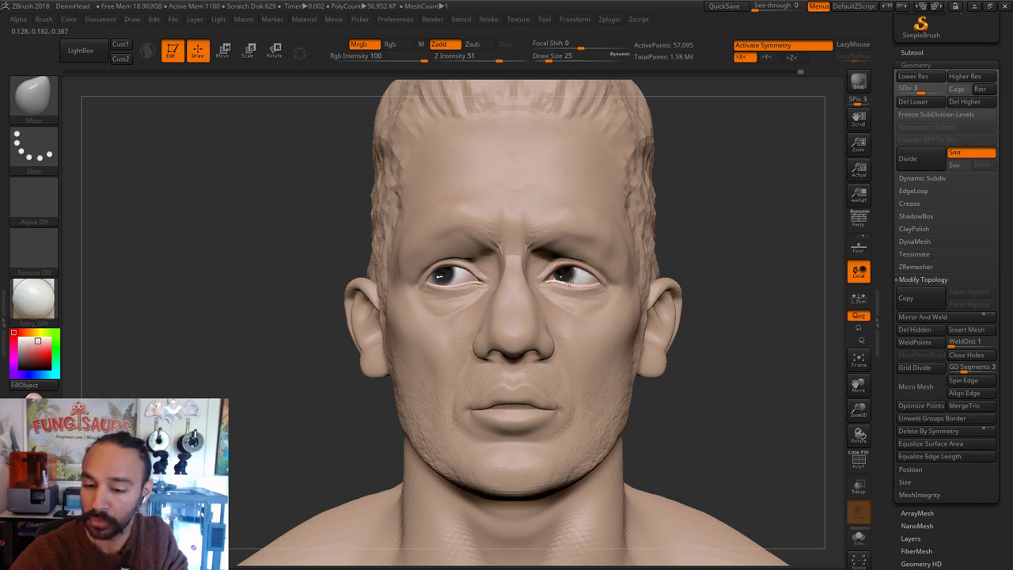
pyautogui.moveTo(577, 280); pyautogui.dragTo(578, 288)
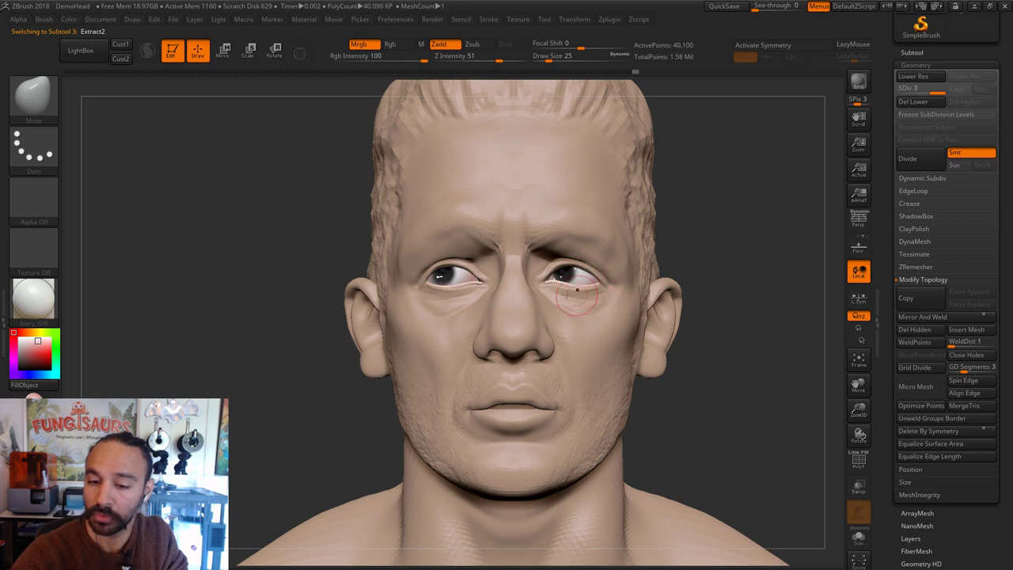
# Step: Set the Move brush draw size to 39 and make the DemoHead1 subtool active
pyautogui.press('s')
pyautogui.moveTo(469, 284); pyautogui.dragTo(473, 284)
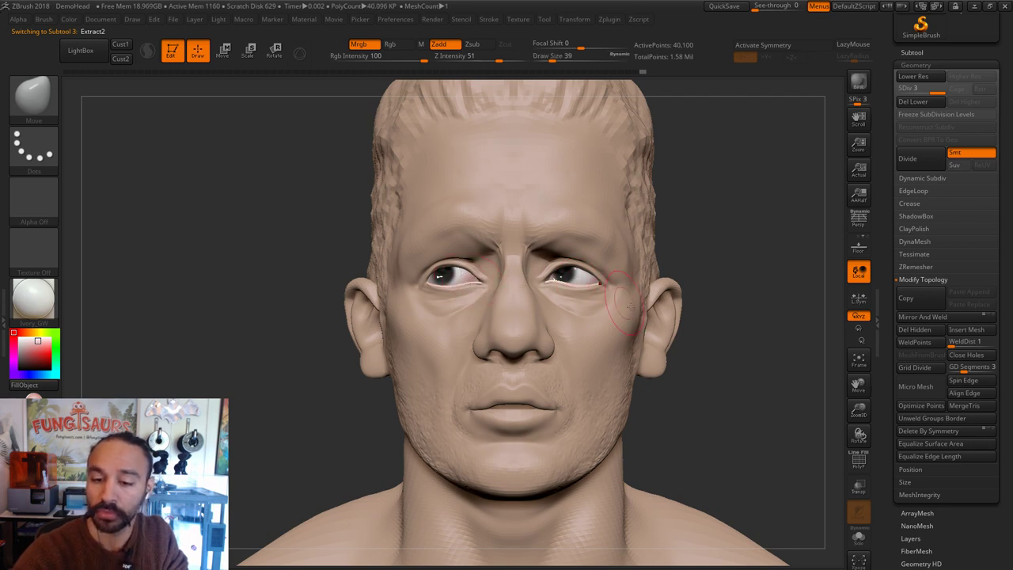
pyautogui.keyDown('alt'); pyautogui.click(649, 336); pyautogui.keyUp('alt')
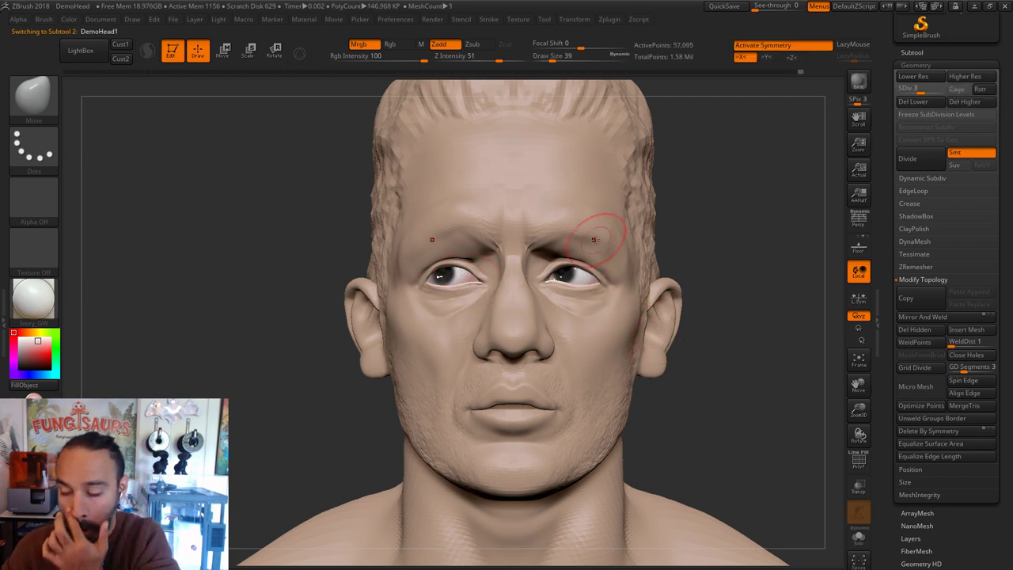
pyautogui.moveTo(728, 235); pyautogui.dragTo(771, 265)
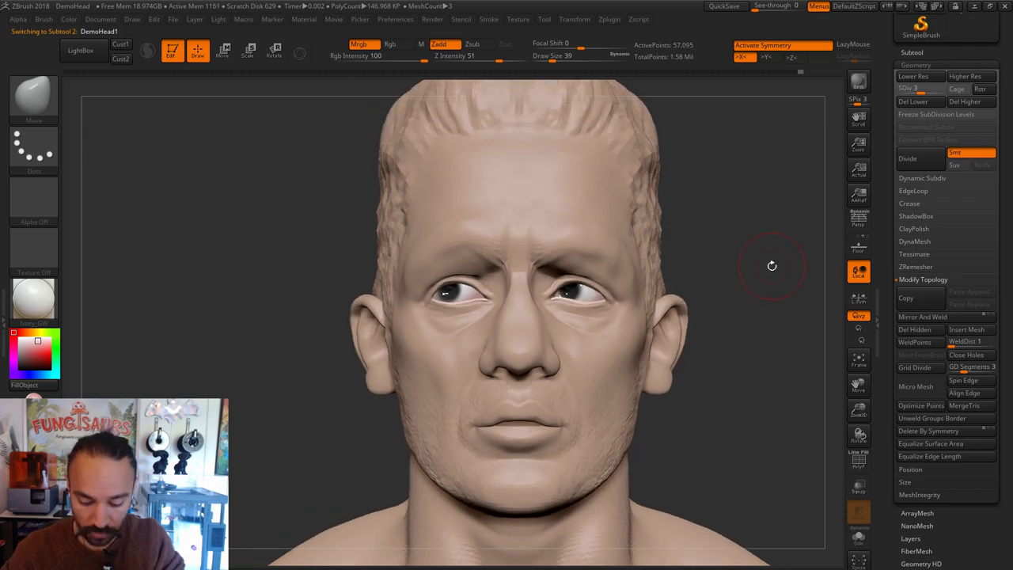
# Step: Set up the Standard brush with the Color Spray stroke and Alpha 07
pyautogui.press('b')
pyautogui.press('s')
pyautogui.press('t')
pyautogui.press('s')
pyautogui.click(484, 260)
pyautogui.click(33, 146)
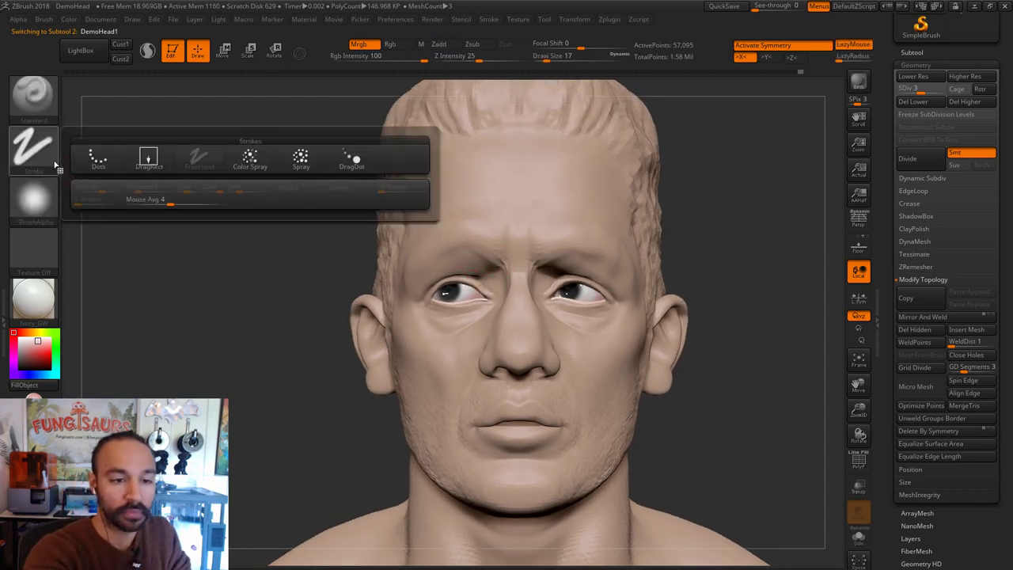
pyautogui.click(255, 163)
pyautogui.click(55, 203)
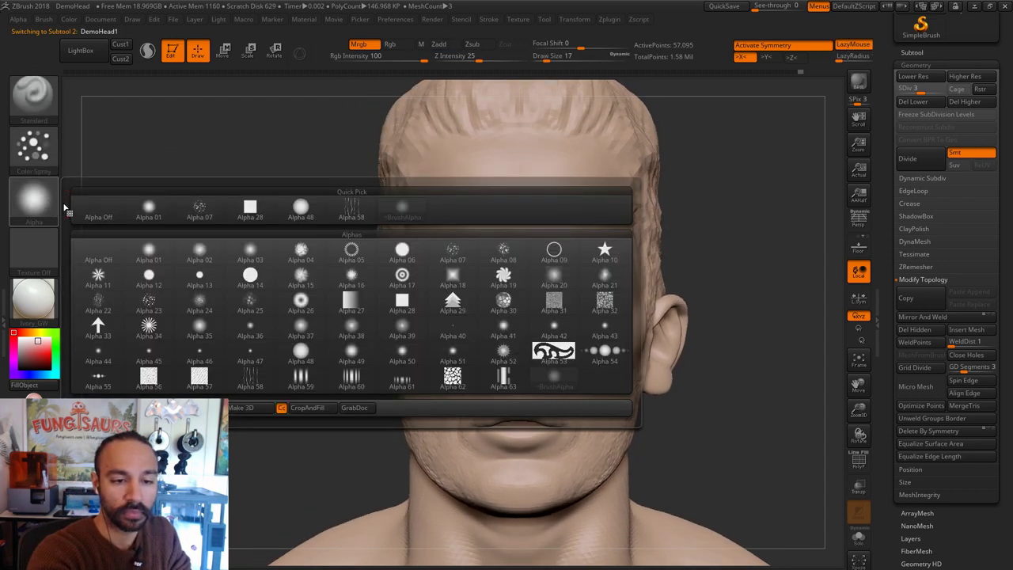
pyautogui.click(199, 207)
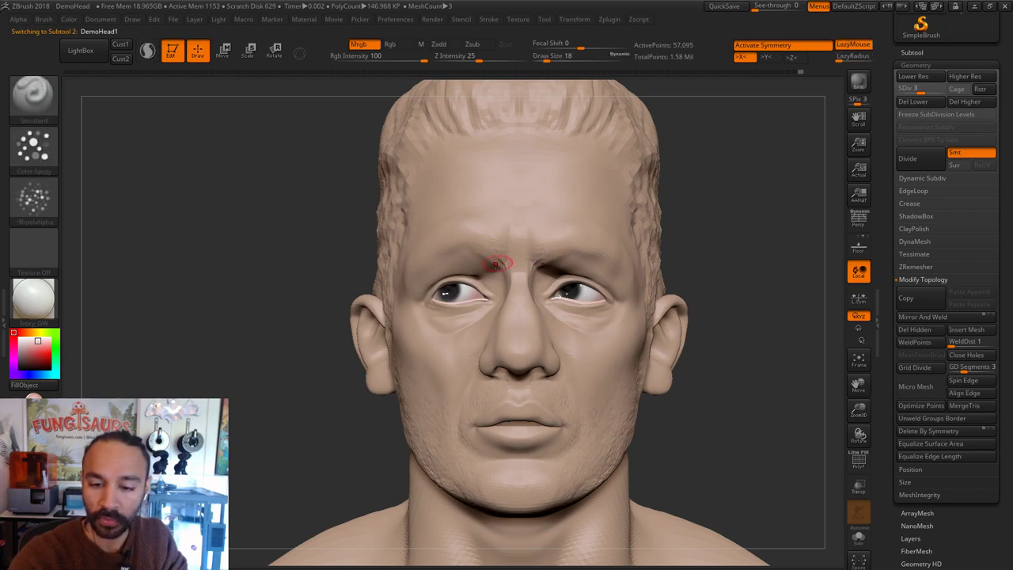
# Step: Reduce the brush draw size to 14 and raise the head to subdivision level 4
pyautogui.press('[')
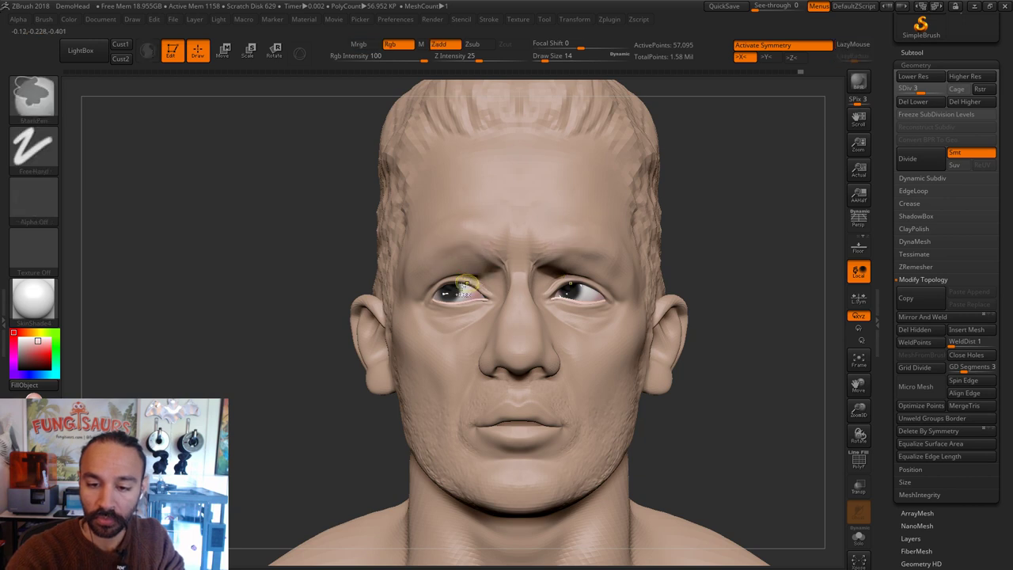
pyautogui.press('c')
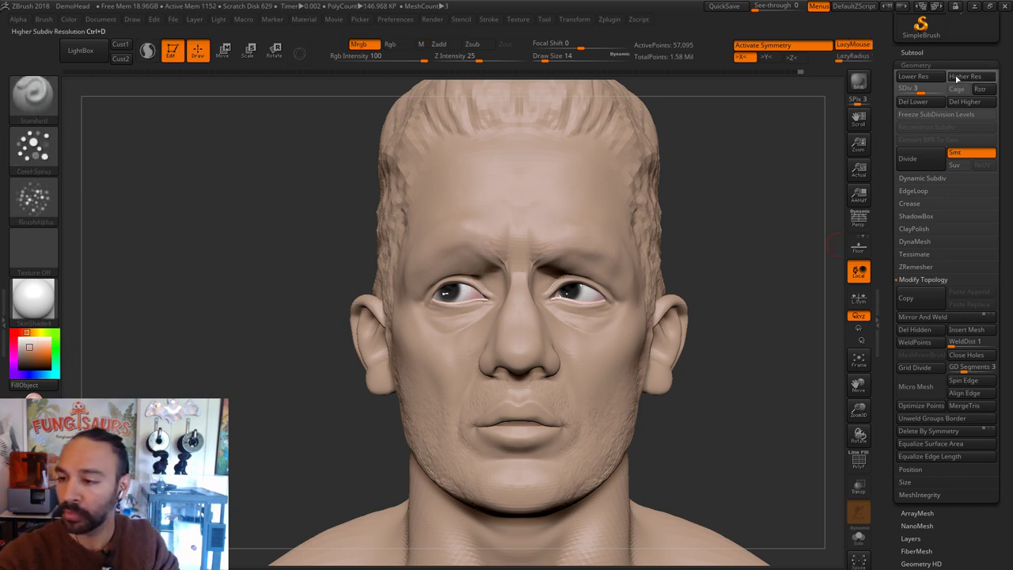
pyautogui.click(964, 76)
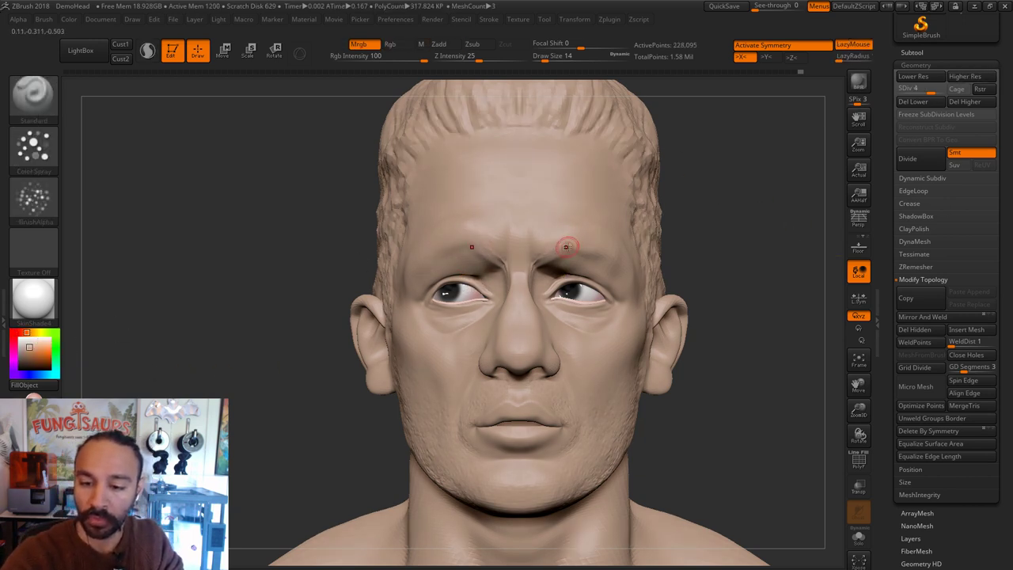
# Step: Enable Zadd, disable Mrgb, and spray raised hair texture along both eyebrows
pyautogui.click(454, 45)
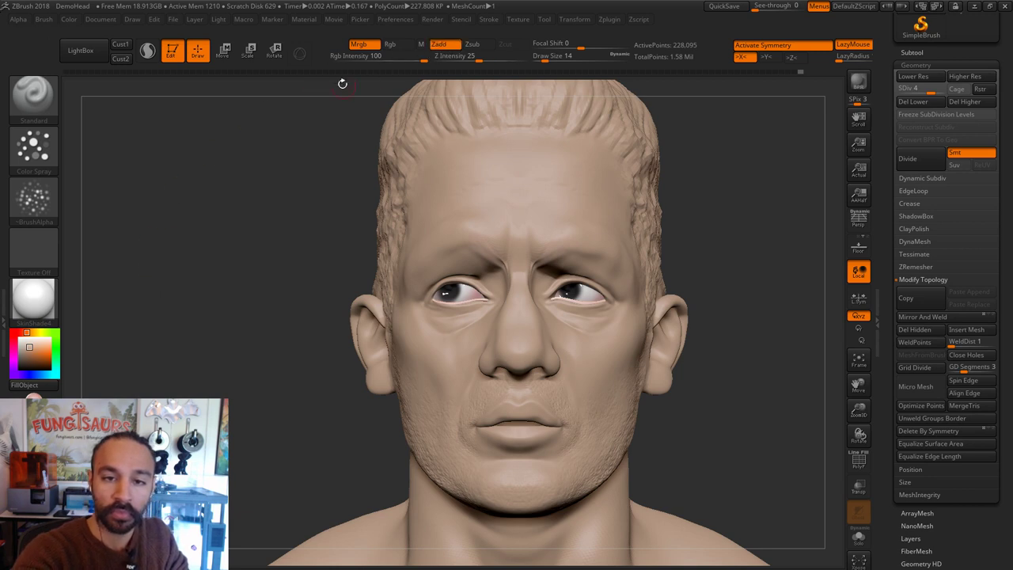
pyautogui.click(364, 45)
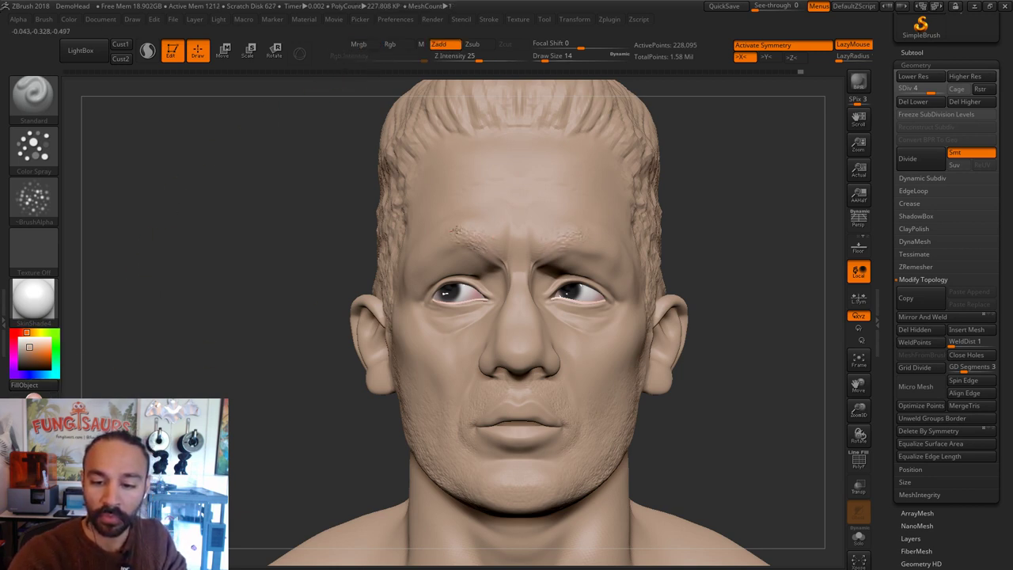
pyautogui.moveTo(650, 230); pyautogui.dragTo(472, 237)
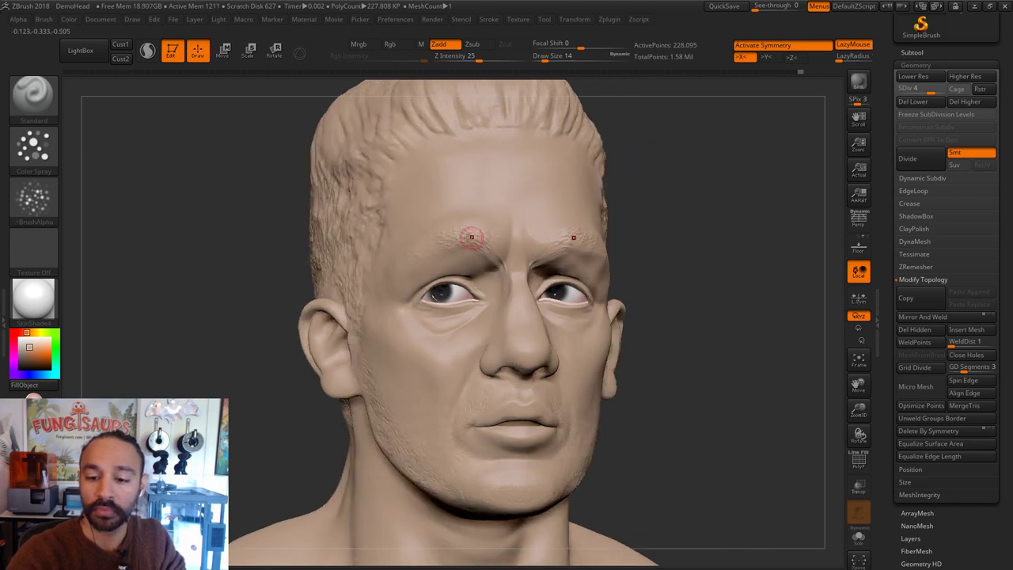
pyautogui.press('s')
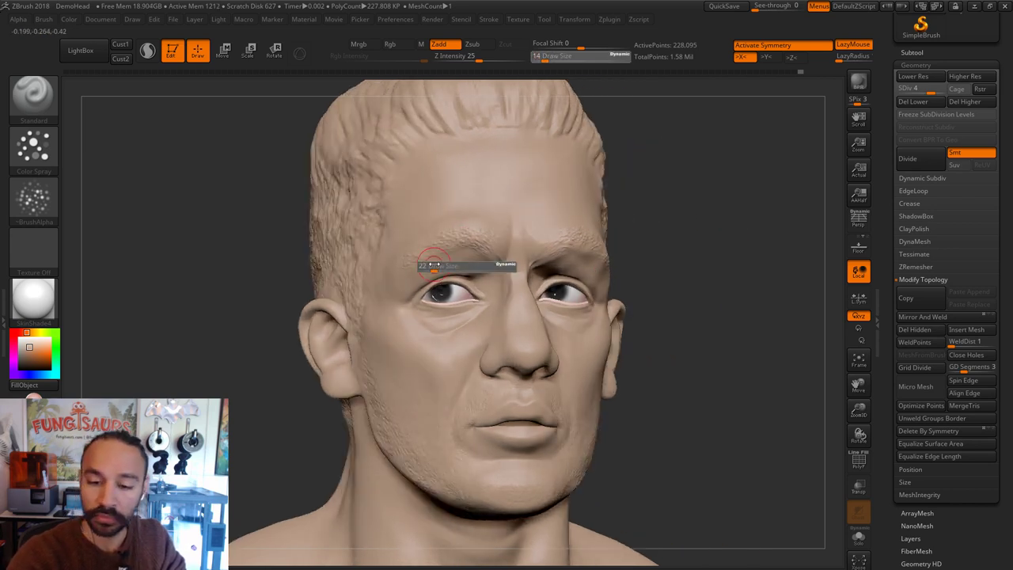
# Step: Try spraying a coarse skin texture over the cheeks with draw size 74
pyautogui.press('s')
pyautogui.moveTo(422, 248); pyautogui.dragTo(434, 246)
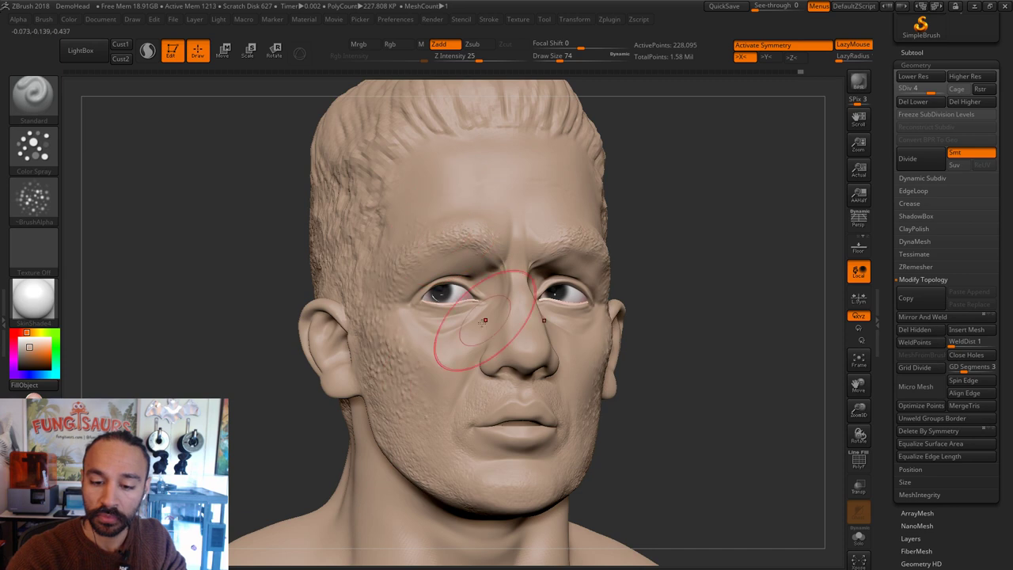
pyautogui.press('s')
pyautogui.moveTo(458, 339); pyautogui.dragTo(445, 341)
pyautogui.press('s')
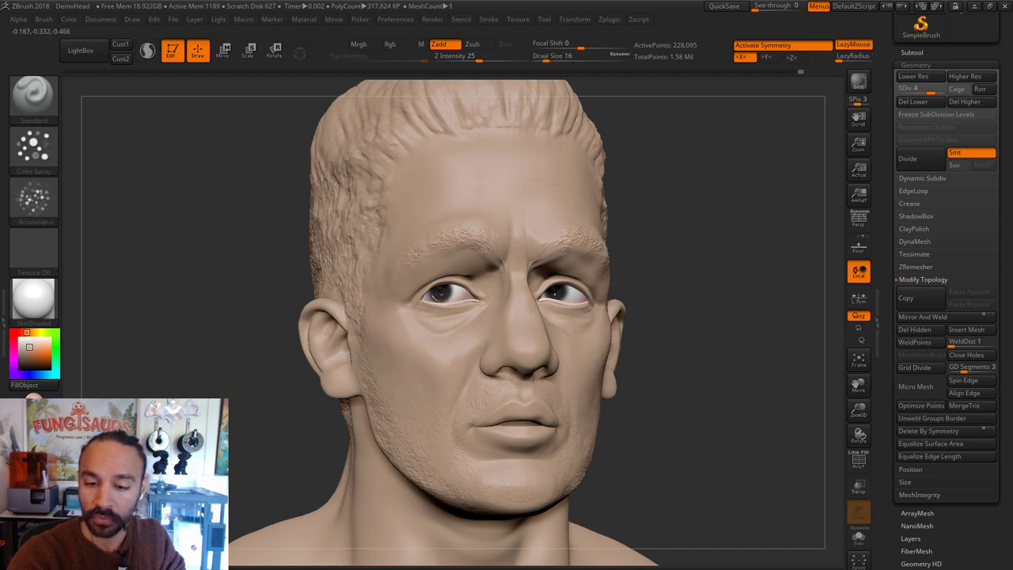
# Step: Soften and refine the sprayed hair texture of both eyebrows at draw size 16
pyautogui.keyDown('shift'); pyautogui.moveTo(410, 259); pyautogui.dragTo(452, 238); pyautogui.keyUp('shift')
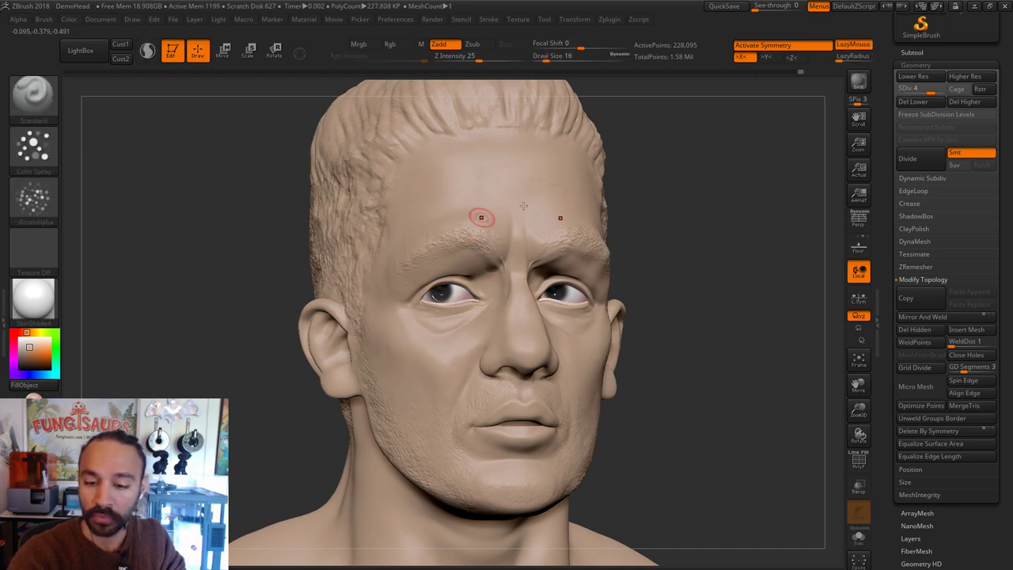
pyautogui.moveTo(710, 250)
pyautogui.keyDown('shift'); pyautogui.mouseDown()
pyautogui.moveTo(741, 271)
pyautogui.moveTo(754, 245)
pyautogui.moveTo(657, 273)
pyautogui.mouseUp(); pyautogui.keyUp('shift')
pyautogui.press('s')
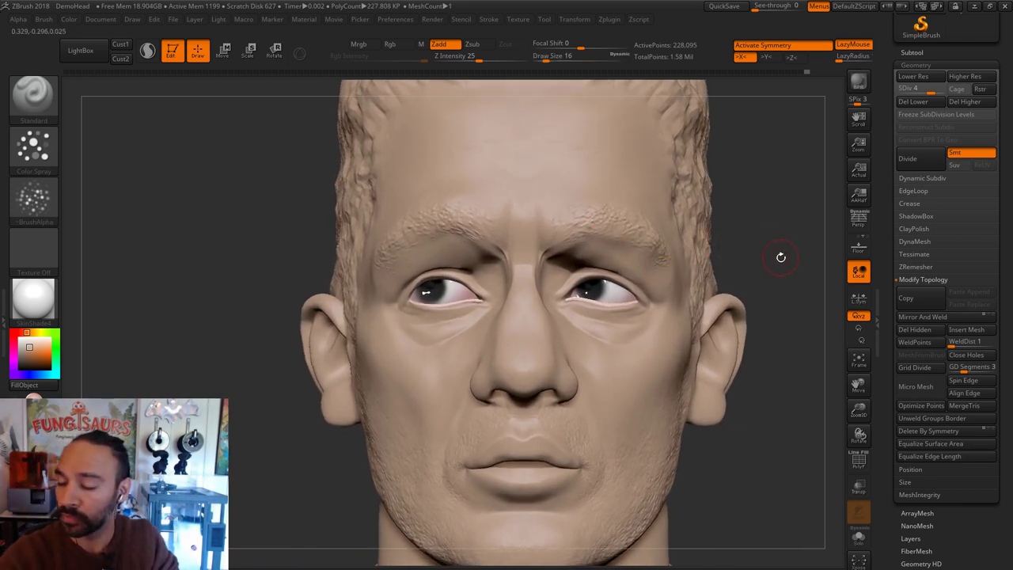
# Step: Adjust the eyeballs on the eyes subtool using the Move brush at draw size 104
pyautogui.moveTo(786, 267); pyautogui.dragTo(633, 295)
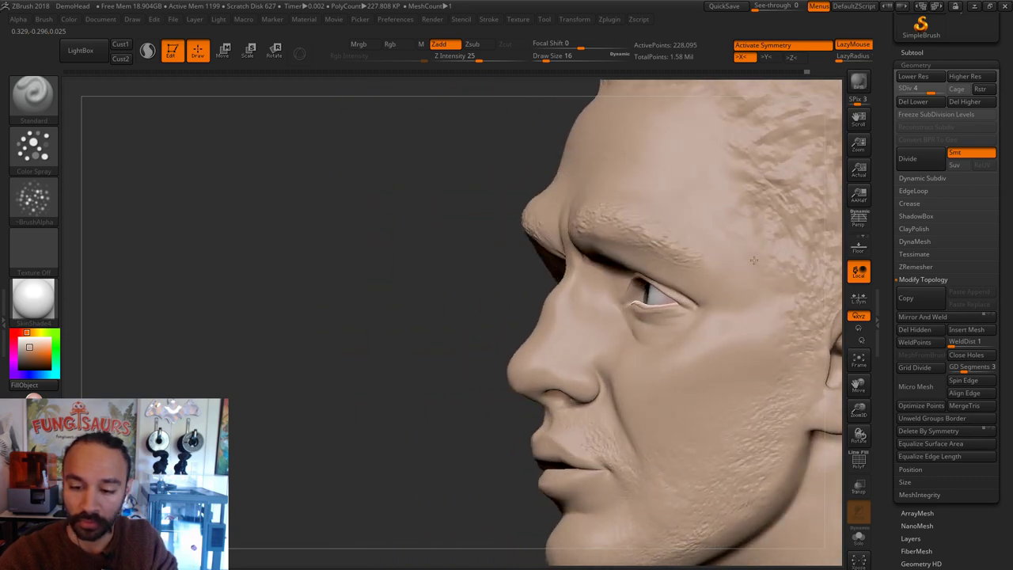
pyautogui.press('b')
pyautogui.press('m')
pyautogui.press('v')
pyautogui.keyDown('alt'); pyautogui.click(642, 297); pyautogui.keyUp('alt')
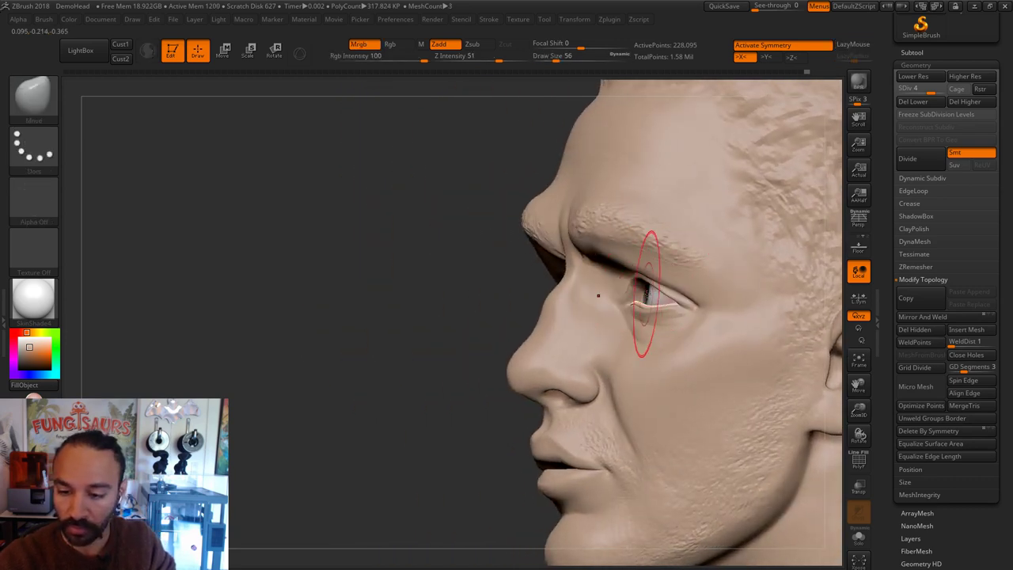
pyautogui.press('s')
pyautogui.moveTo(649, 296); pyautogui.dragTo(658, 296)
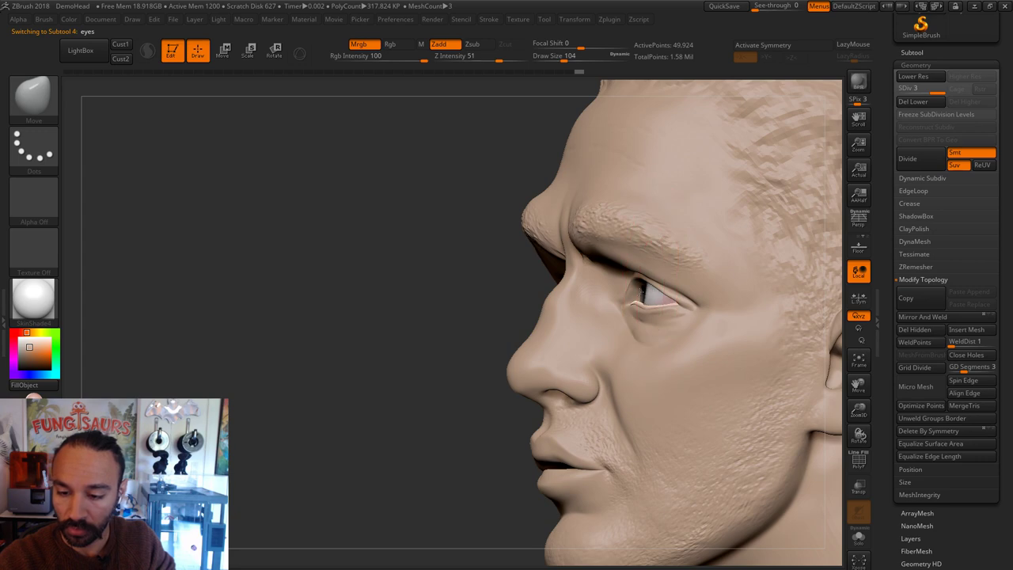
pyautogui.moveTo(441, 351)
pyautogui.mouseDown()
pyautogui.moveTo(740, 289)
pyautogui.moveTo(475, 329)
pyautogui.mouseUp()
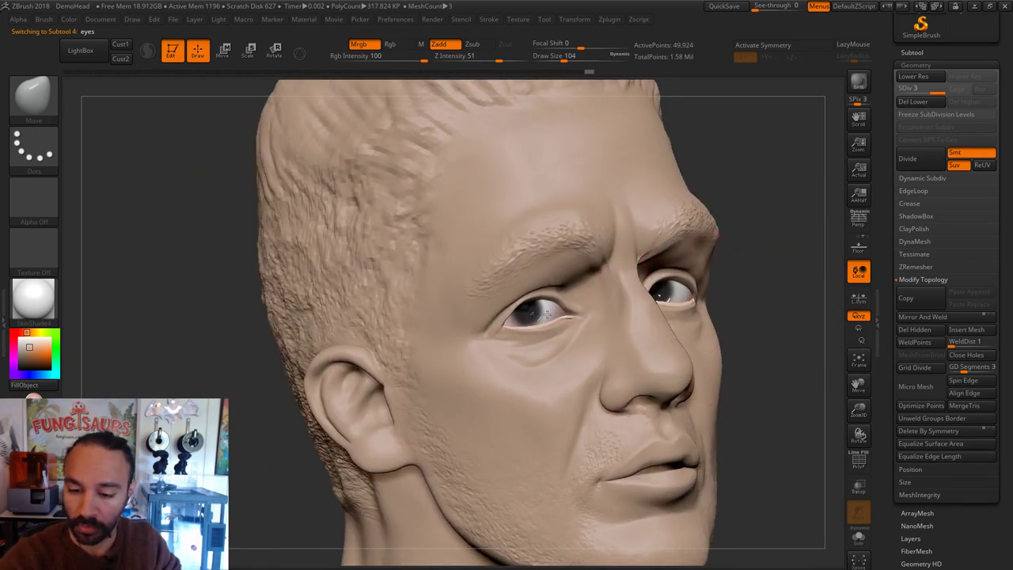
pyautogui.keyDown('shift'); pyautogui.moveTo(783, 273); pyautogui.dragTo(771, 305); pyautogui.keyUp('shift')
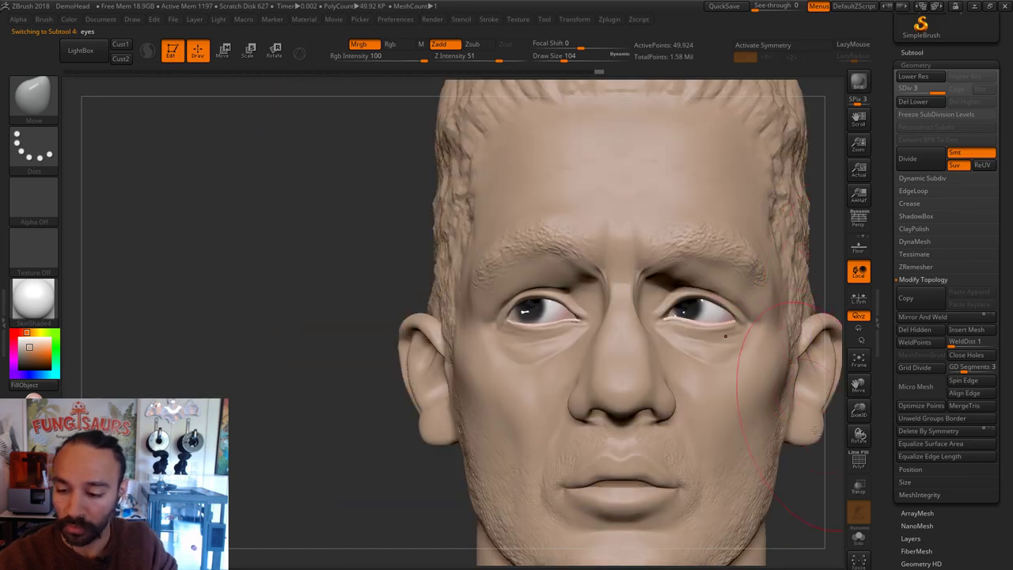
# Step: Return to the DemoHead1 subtool and spray recessed pores over the cheeks with the Standard brush in Zsub mode at draw size 7
pyautogui.keyDown('alt'); pyautogui.moveTo(727, 412); pyautogui.dragTo(623, 346, button='right'); pyautogui.keyUp('alt')
pyautogui.press('s')
pyautogui.moveTo(650, 339); pyautogui.dragTo(626, 362)
pyautogui.keyDown('alt'); pyautogui.click(646, 343); pyautogui.keyUp('alt')
pyautogui.press('s')
pyautogui.press('1')
pyautogui.press('s')
pyautogui.press('s')
pyautogui.press('alt')
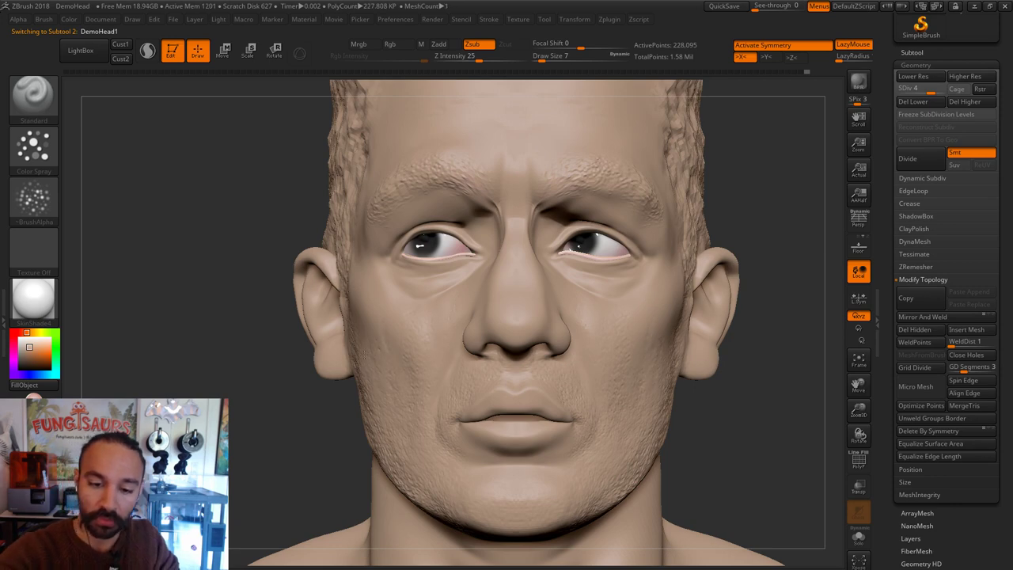
# Step: Extend the recessed pore texture over the sides of the face, forehead and nose
pyautogui.moveTo(583, 194); pyautogui.dragTo(590, 291, button='right')
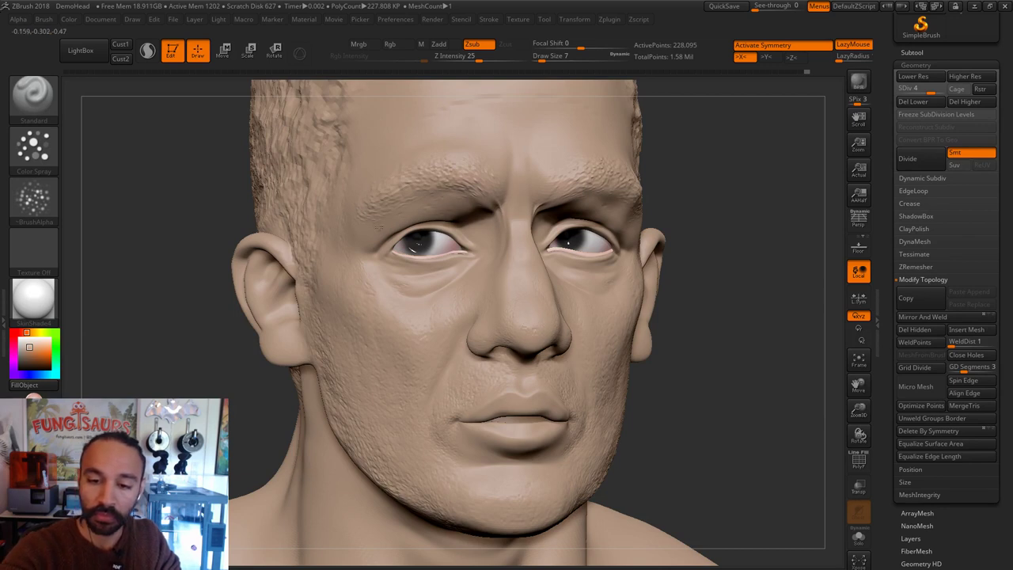
pyautogui.moveTo(738, 233); pyautogui.dragTo(474, 210, button='right')
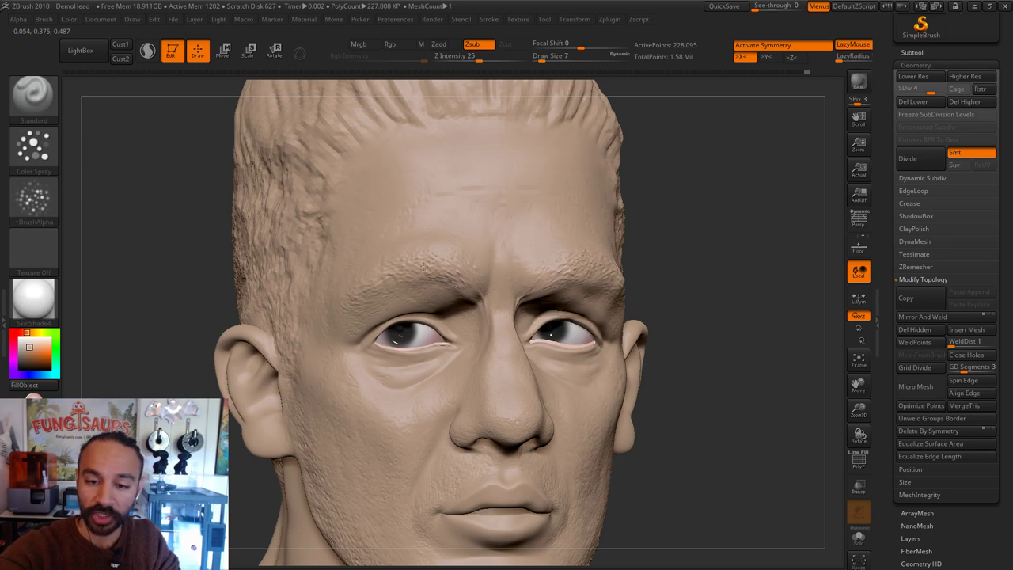
pyautogui.moveTo(685, 215); pyautogui.dragTo(523, 173, button='right')
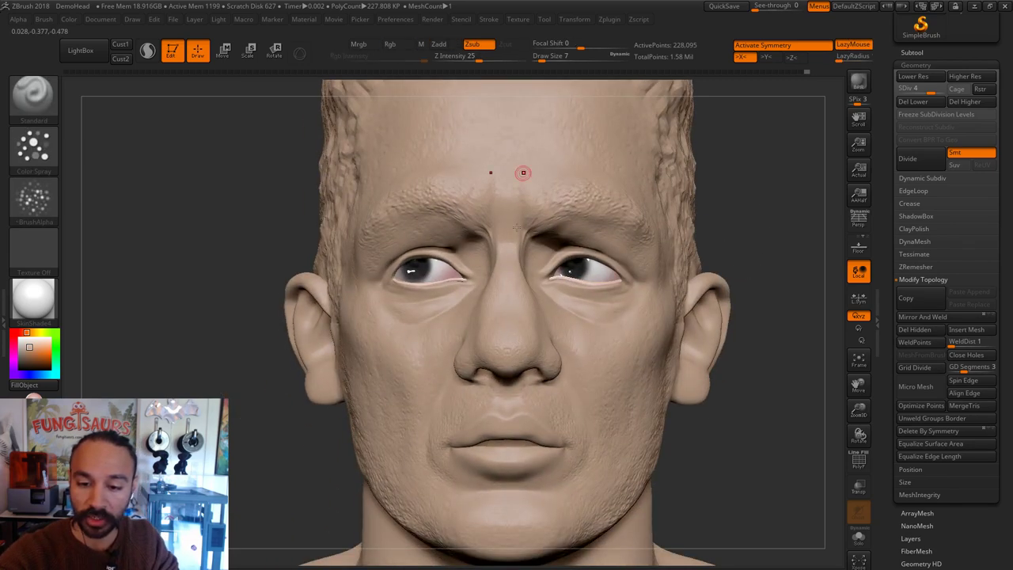
pyautogui.moveTo(563, 369); pyautogui.dragTo(667, 313, button='right')
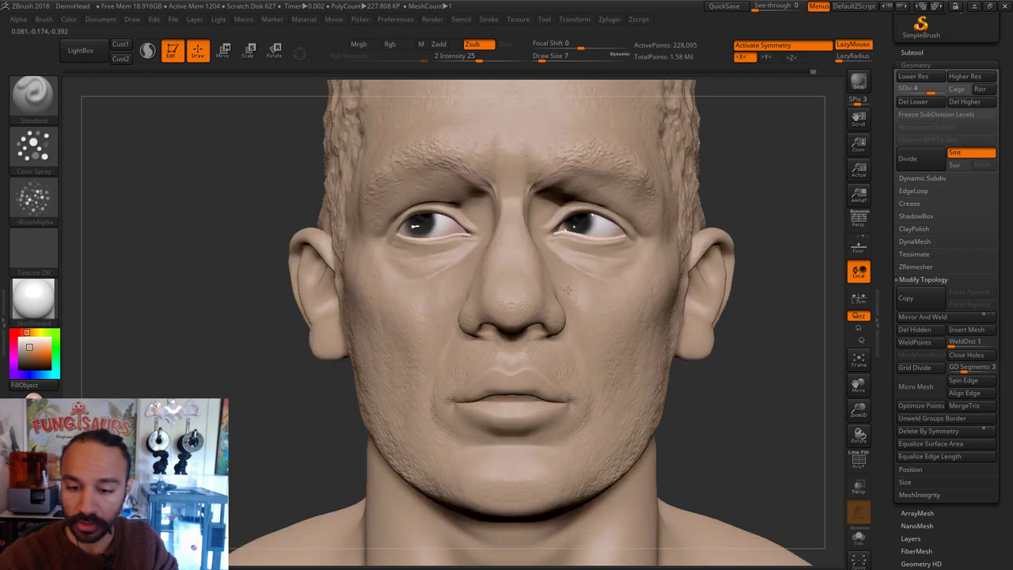
# Step: Deepen the nasolabial folds and the creases beside the nose using the DamStandard brush at draw size 18
pyautogui.press('b')
pyautogui.press('d')
pyautogui.press('s')
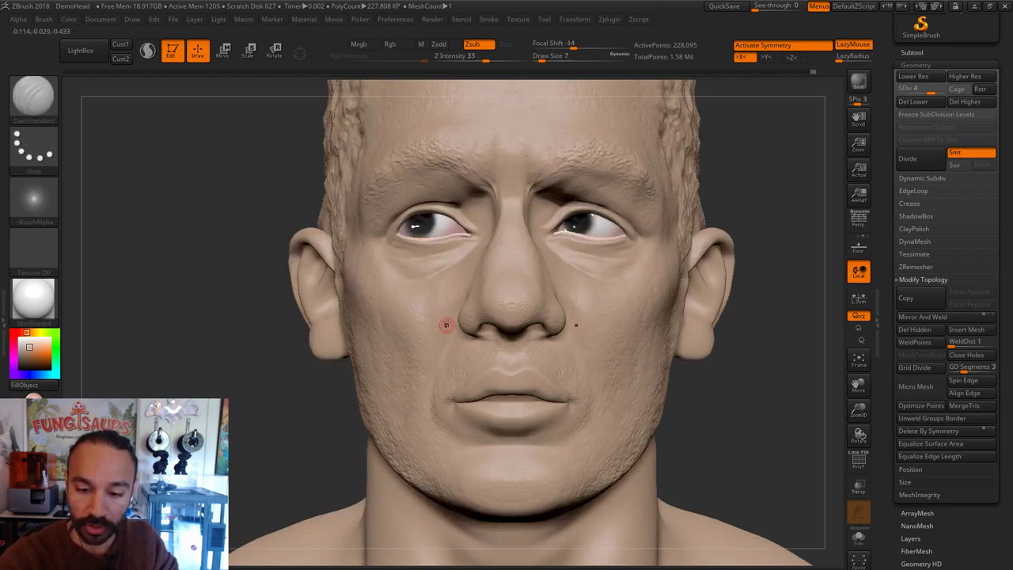
pyautogui.press('s')
pyautogui.moveTo(443, 341); pyautogui.dragTo(447, 342)
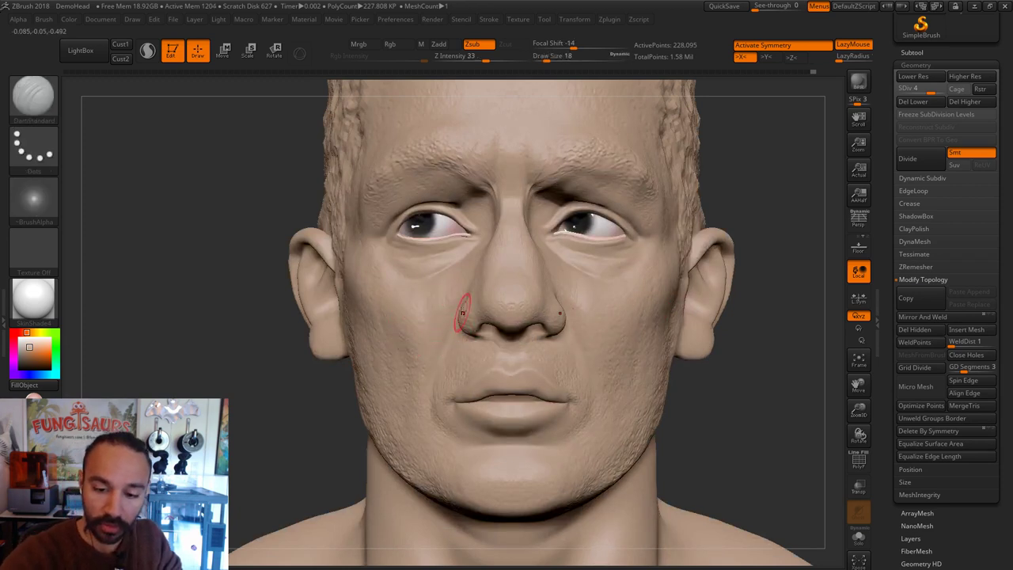
pyautogui.moveTo(780, 340); pyautogui.dragTo(487, 303)
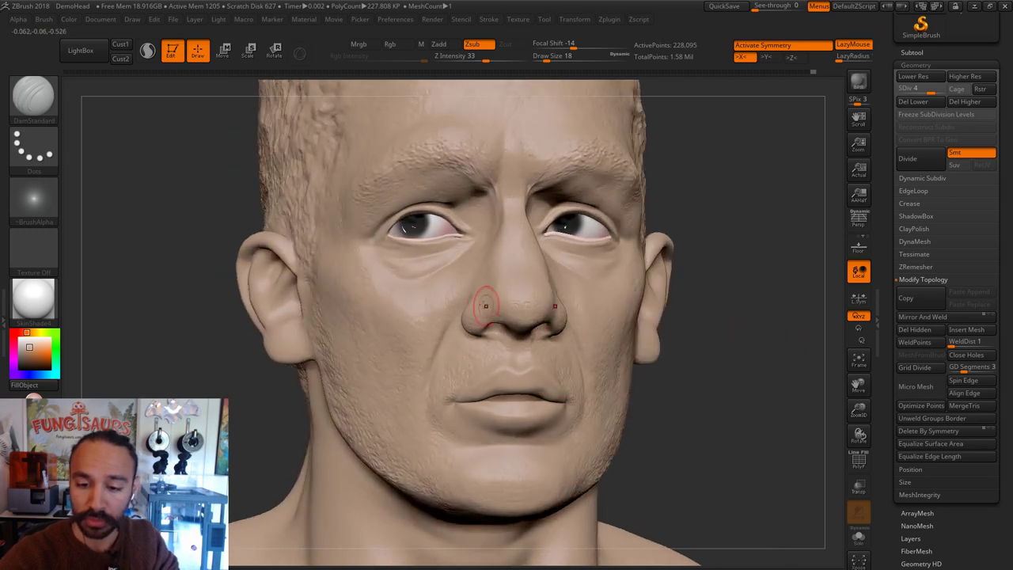
pyautogui.moveTo(701, 285); pyautogui.dragTo(791, 297)
# Step: Refine the creases around the nostril wings with the DamStandard brush at draw size 12
pyautogui.press('s')
pyautogui.moveTo(459, 303); pyautogui.dragTo(484, 296)
pyautogui.press('s')
pyautogui.click(483, 294)
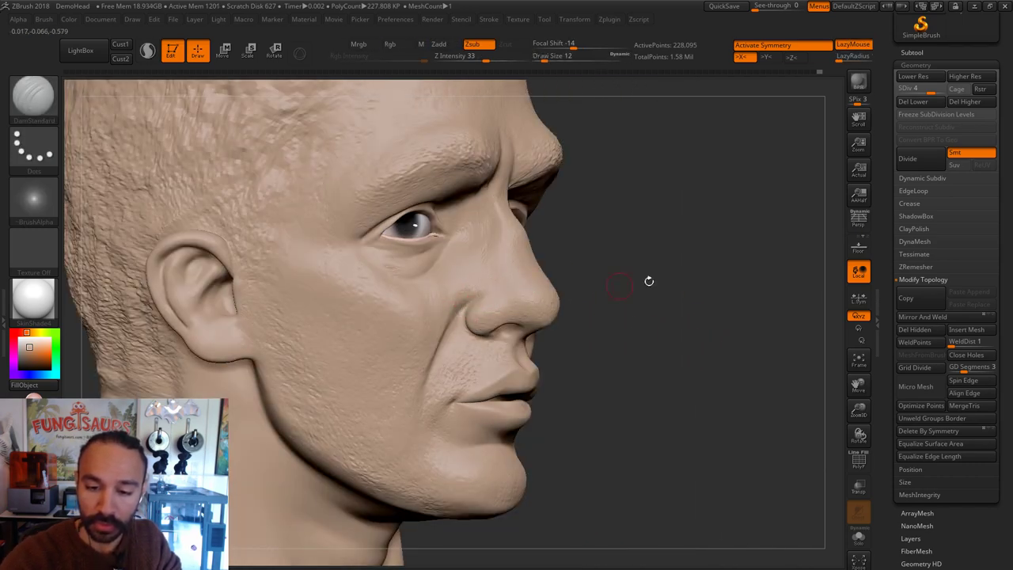
pyautogui.keyDown('shift'); pyautogui.moveTo(649, 280); pyautogui.dragTo(683, 298); pyautogui.keyUp('shift')
# Step: Carve fine wrinkles across the nose bridge between the brows with the DamStandard brush at draw size 14
pyautogui.moveTo(771, 319)
pyautogui.keyDown('alt'); pyautogui.mouseDown()
pyautogui.moveTo(764, 324)
pyautogui.moveTo(773, 328)
pyautogui.mouseUp(); pyautogui.keyUp('alt')
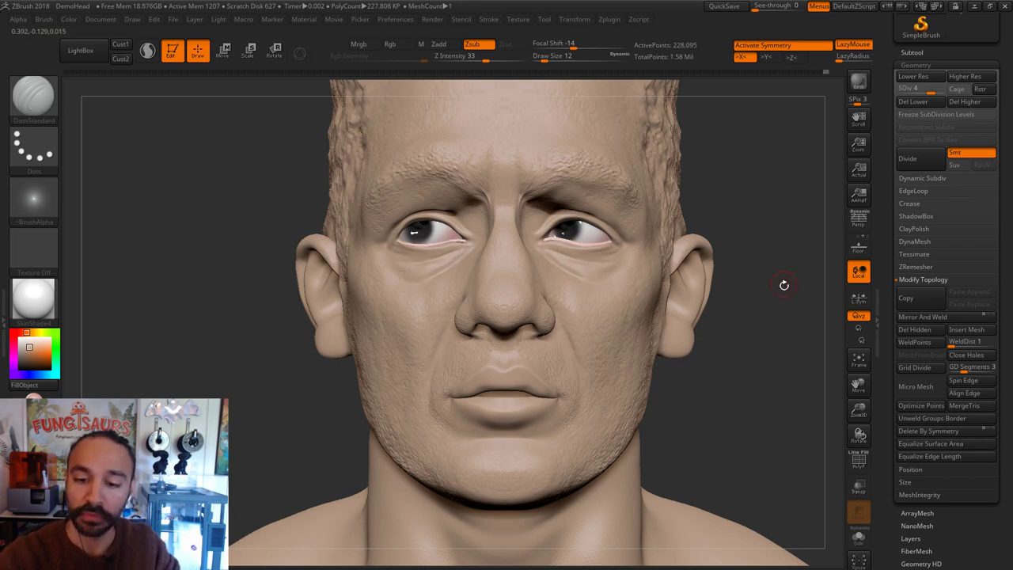
pyautogui.moveTo(785, 285)
pyautogui.keyDown('alt'); pyautogui.mouseDown()
pyautogui.moveTo(730, 279)
pyautogui.moveTo(782, 288)
pyautogui.moveTo(777, 275)
pyautogui.moveTo(705, 302)
pyautogui.mouseUp(); pyautogui.keyUp('alt')
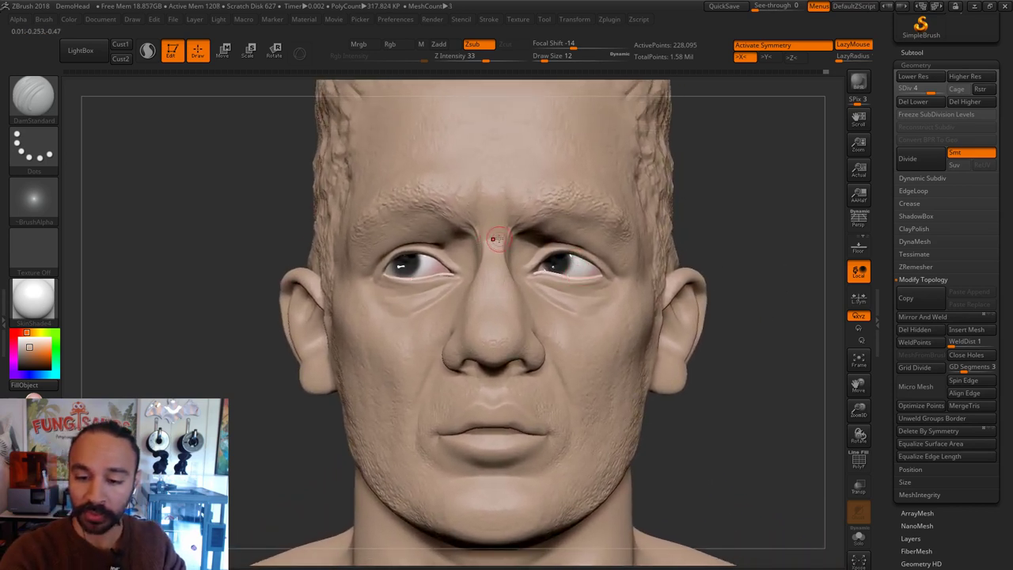
pyautogui.press('s')
pyautogui.moveTo(499, 239); pyautogui.dragTo(509, 235)
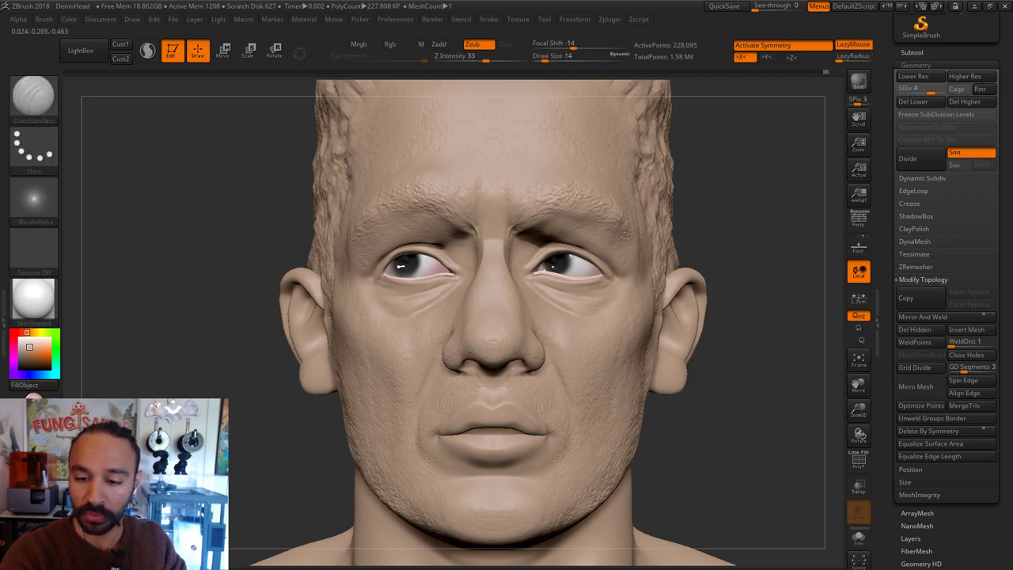
# Step: Build up the inner brow corners above the nose bridge with the ClayTubes brush at draw size 14
pyautogui.press('b')
pyautogui.press('c')
pyautogui.press('t')
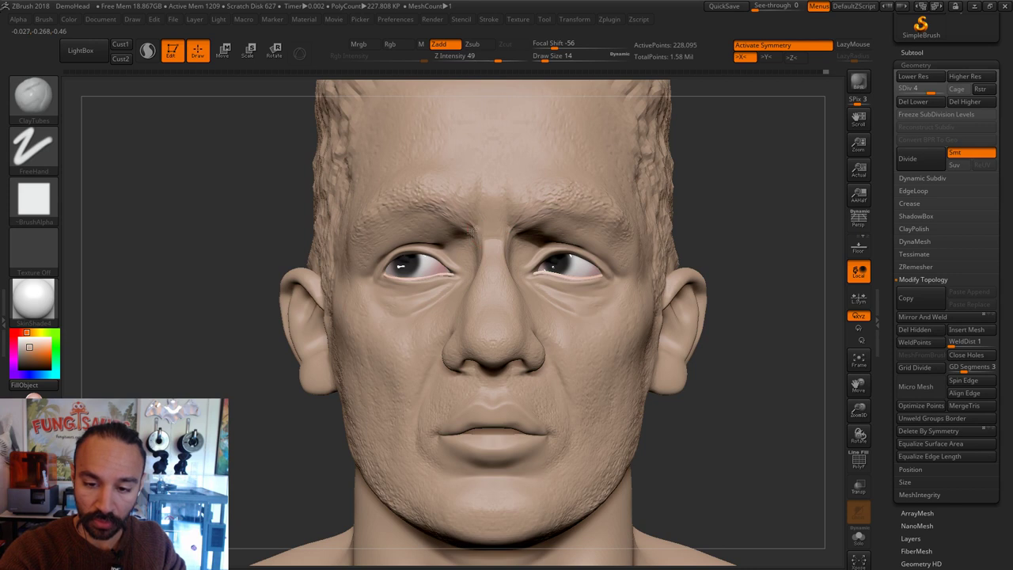
pyautogui.moveTo(477, 227); pyautogui.dragTo(480, 237)
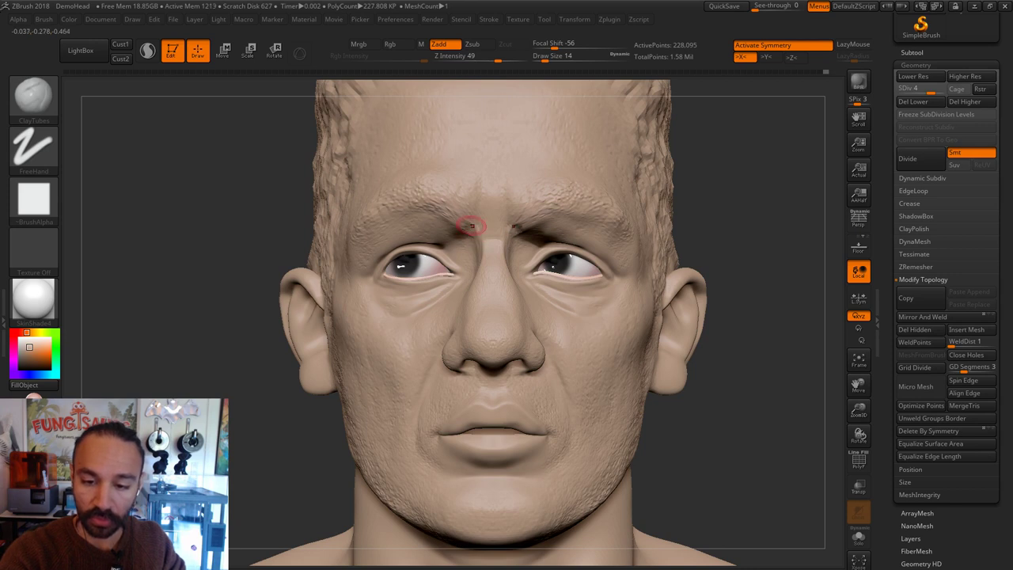
# Step: Carve vertical frown lines between the eyebrows with the DamStandard brush at draw size 17, smoothing beside them
pyautogui.press('b')
pyautogui.press('d')
pyautogui.press('s')
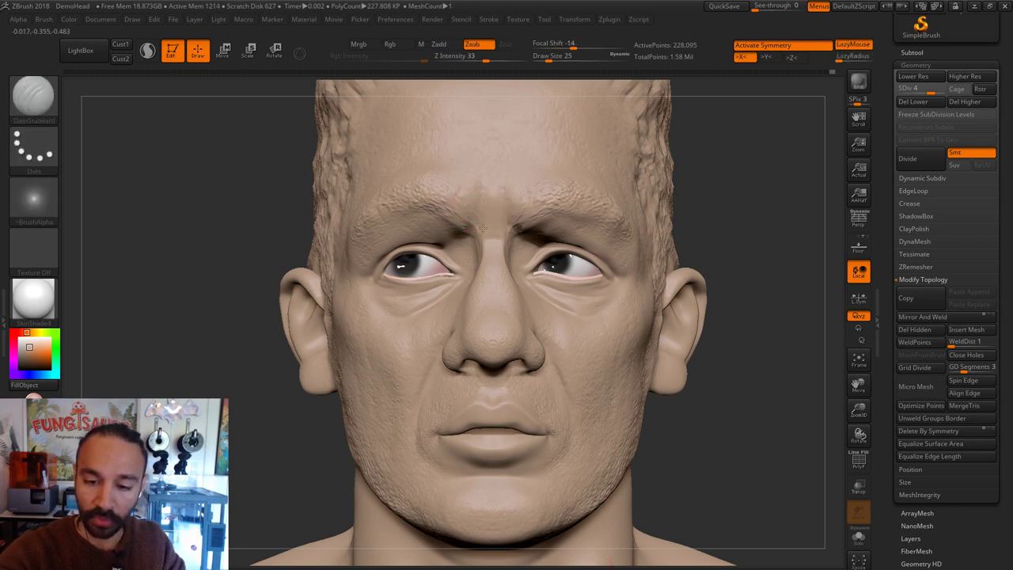
pyautogui.press('s')
pyautogui.moveTo(486, 209)
pyautogui.mouseDown()
pyautogui.moveTo(473, 236)
pyautogui.moveTo(485, 234)
pyautogui.mouseUp()
pyautogui.moveTo(482, 172); pyautogui.dragTo(488, 227)
pyautogui.keyDown('shift'); pyautogui.moveTo(511, 182); pyautogui.dragTo(524, 209); pyautogui.keyUp('shift')
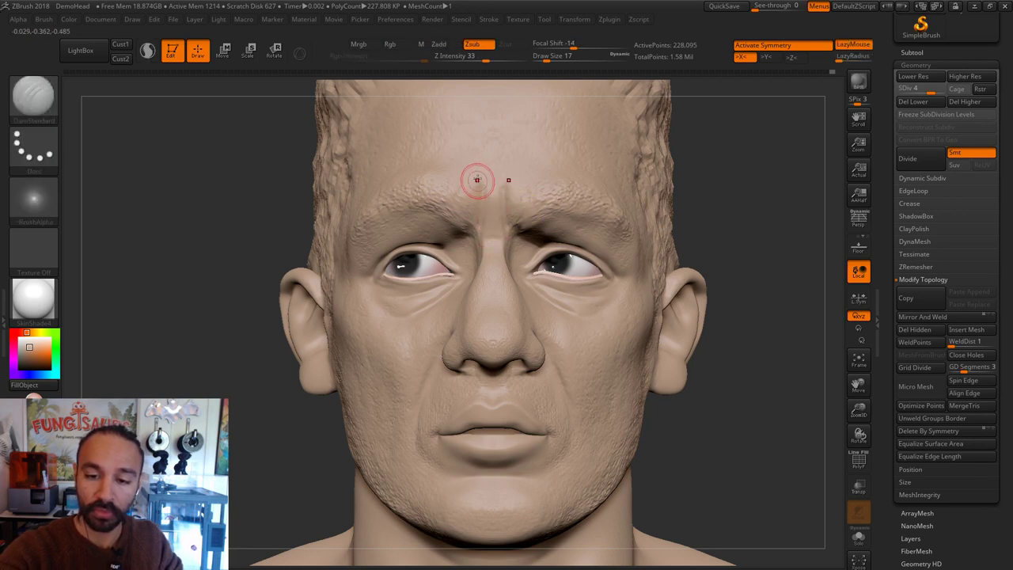
pyautogui.moveTo(477, 180); pyautogui.dragTo(481, 218)
# Step: Tighten the frown lines between the eyebrows with the Pinch brush at draw size 41
pyautogui.press('b')
pyautogui.press('p')
pyautogui.press('i')
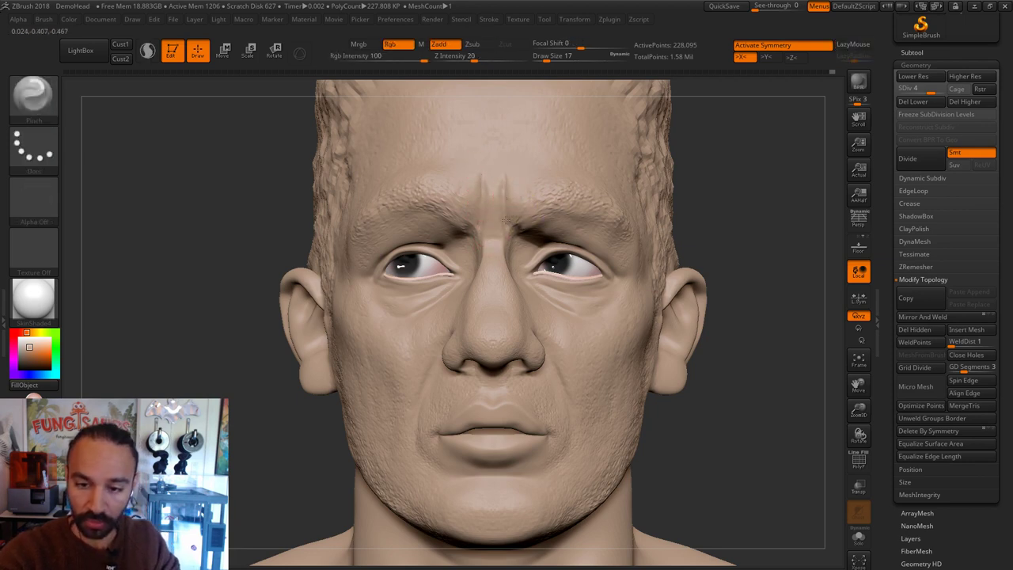
pyautogui.press(']')
pyautogui.press(']')
pyautogui.press(']')
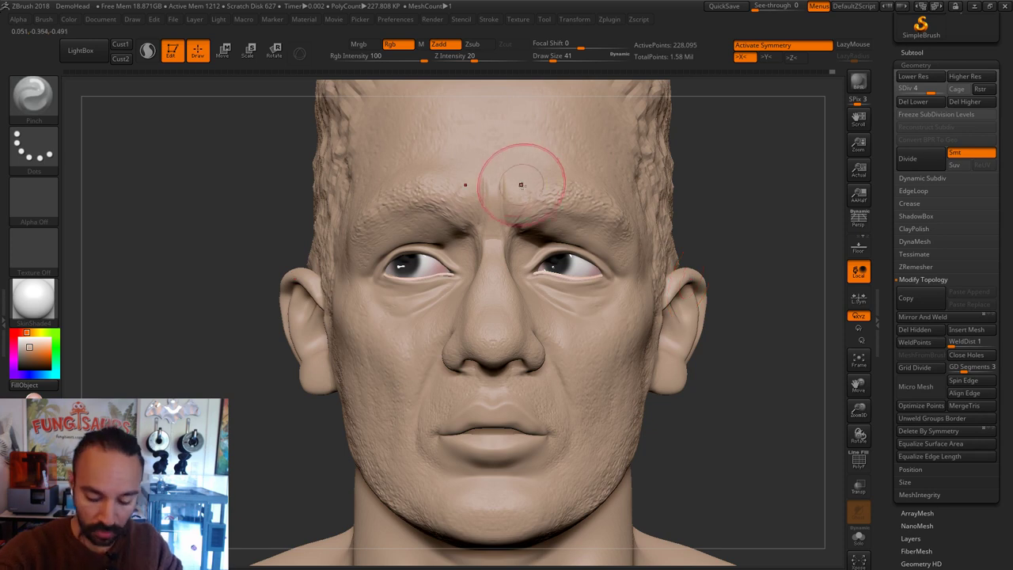
# Step: Add volume around the frown lines and inner brows with the ClayTubes brush at draw size 17 and smooth it
pyautogui.press('b')
pyautogui.press('c')
pyautogui.press('t')
pyautogui.press('s')
pyautogui.moveTo(592, 209); pyautogui.dragTo(586, 209)
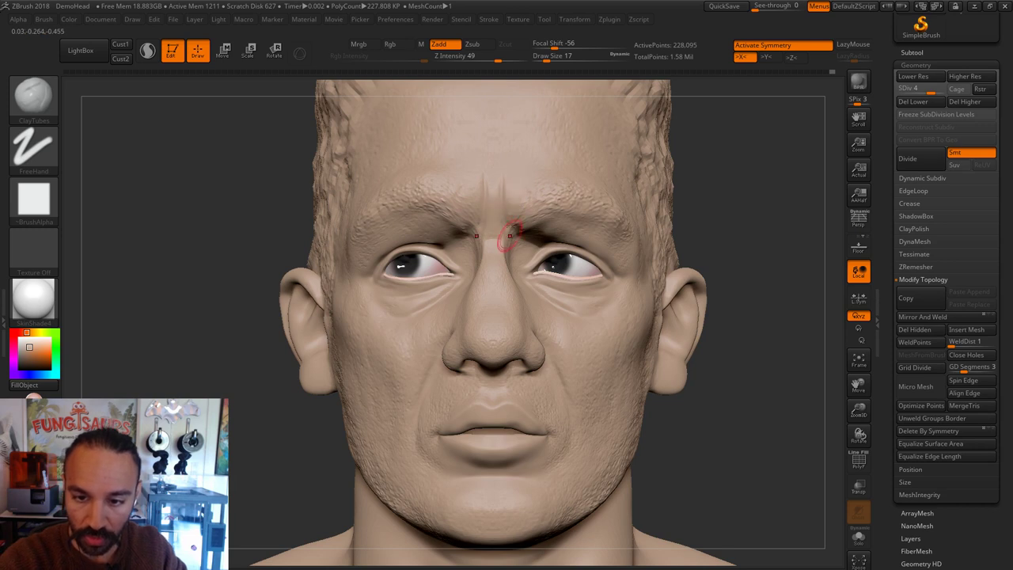
pyautogui.press('shift')
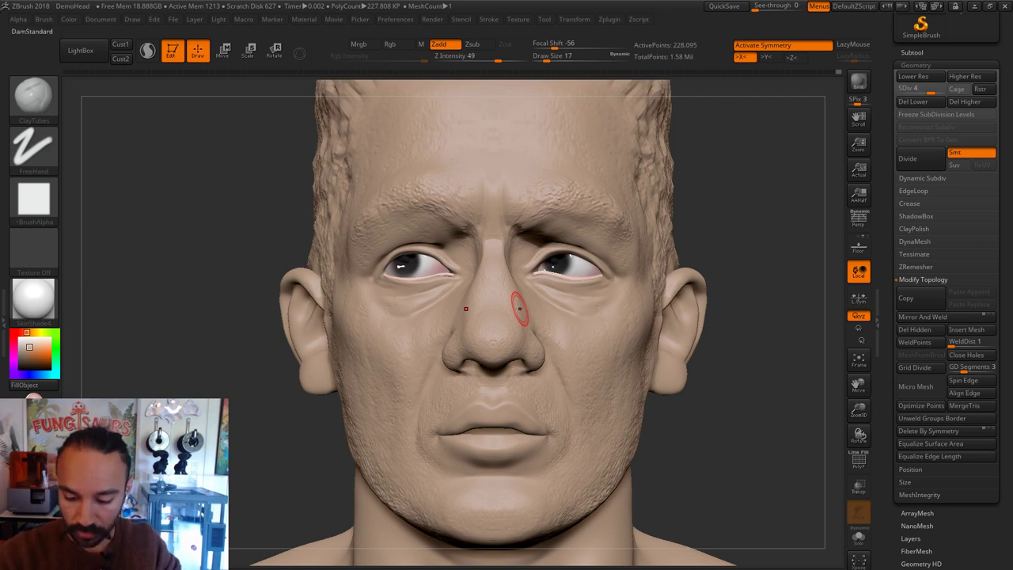
# Step: Carve hair strands along both eyebrows from the inner to the outer ends with the DamStandard brush at draw size 11 to 12
pyautogui.press('s')
pyautogui.click(530, 211)
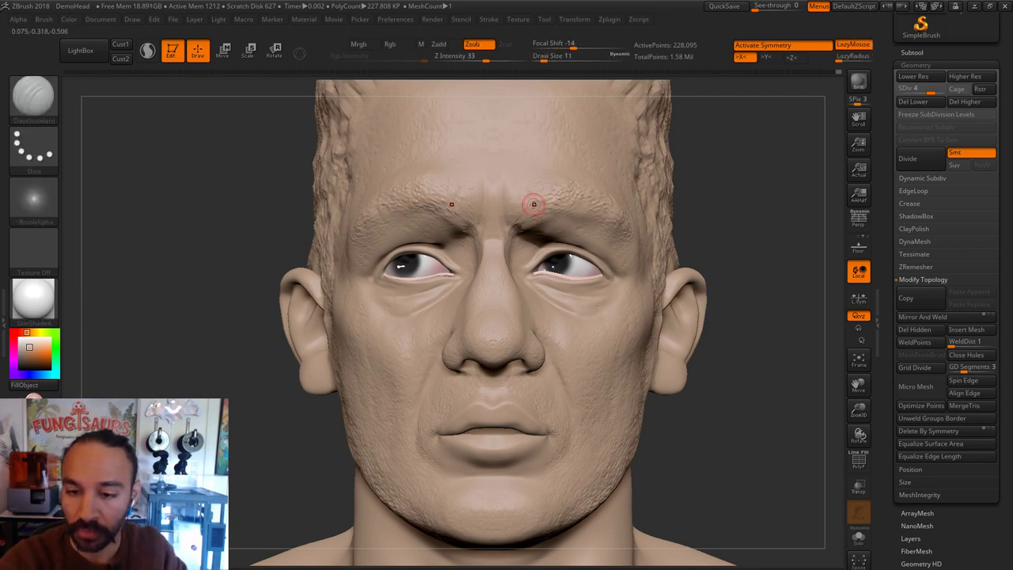
pyautogui.moveTo(561, 186)
pyautogui.mouseDown()
pyautogui.moveTo(543, 203)
pyautogui.moveTo(554, 189)
pyautogui.moveTo(558, 204)
pyautogui.moveTo(599, 199)
pyautogui.moveTo(570, 204)
pyautogui.mouseUp()
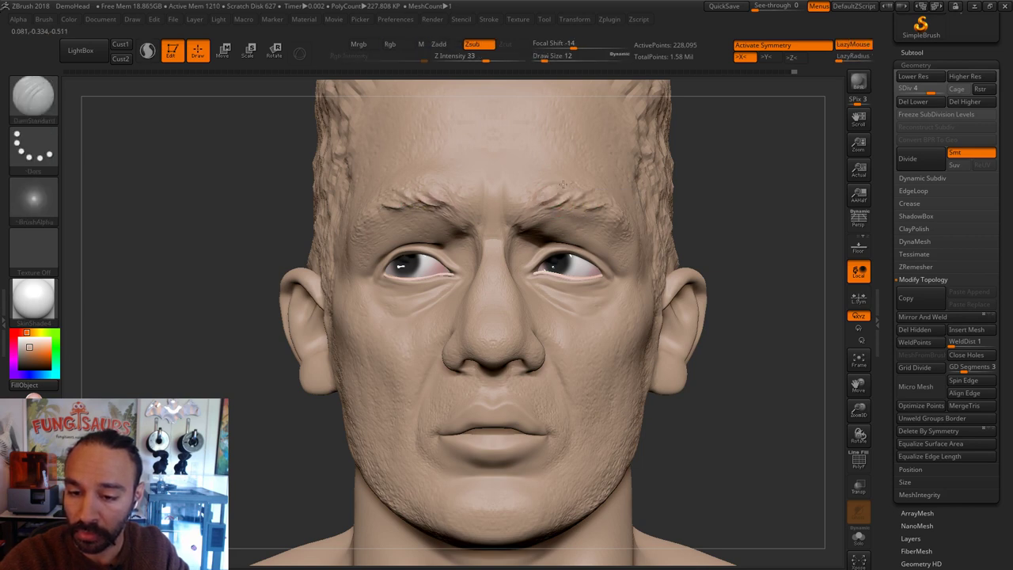
pyautogui.press('[')
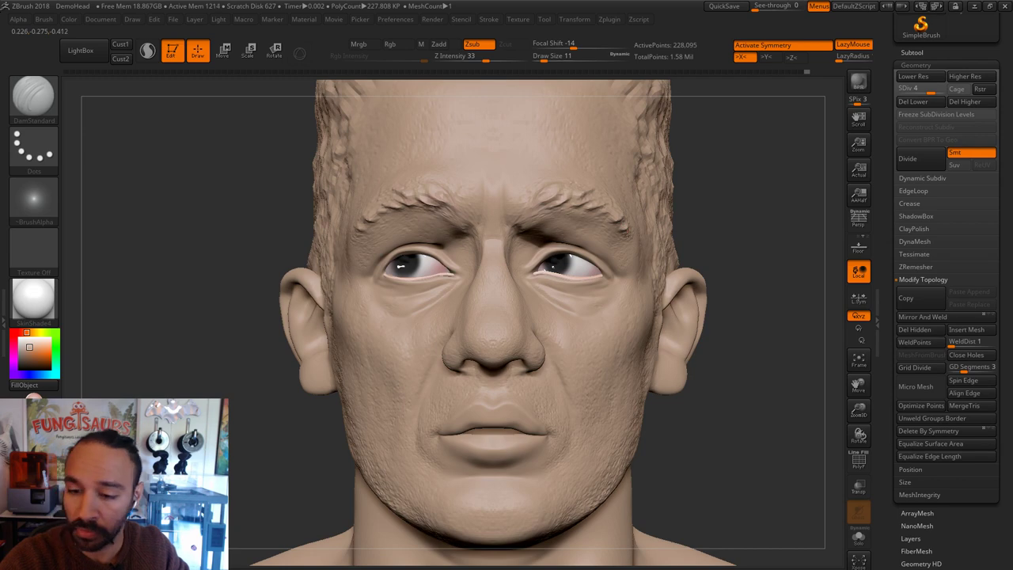
pyautogui.press('s')
pyautogui.click(616, 223)
pyautogui.moveTo(621, 223); pyautogui.dragTo(612, 220)
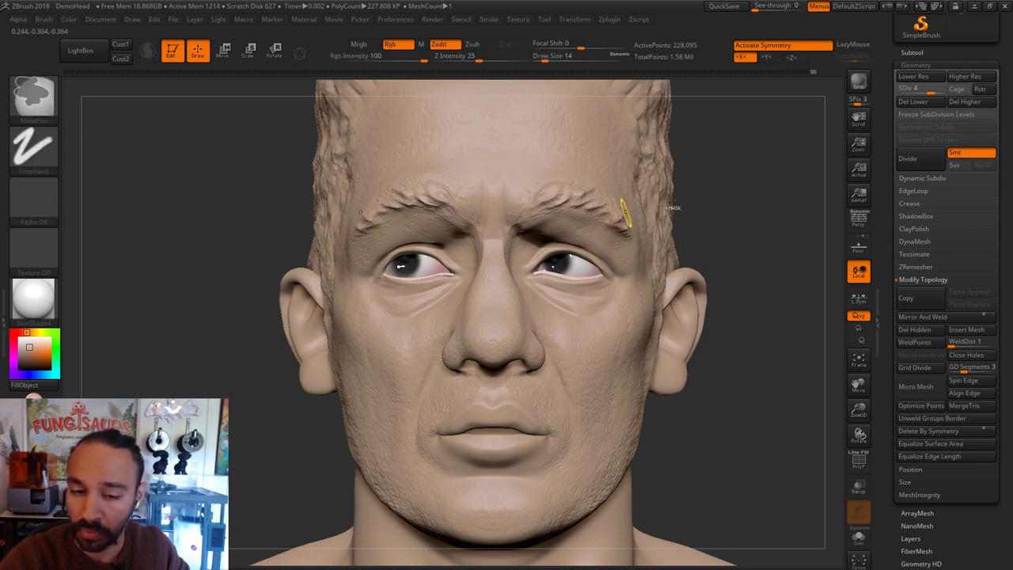
# Step: Carve finer hair strands into the tapering eyebrow tails and along the brows with the DamStandard brush at draw size 7
pyautogui.moveTo(682, 209); pyautogui.dragTo(783, 212)
pyautogui.press('s')
pyautogui.click(381, 230)
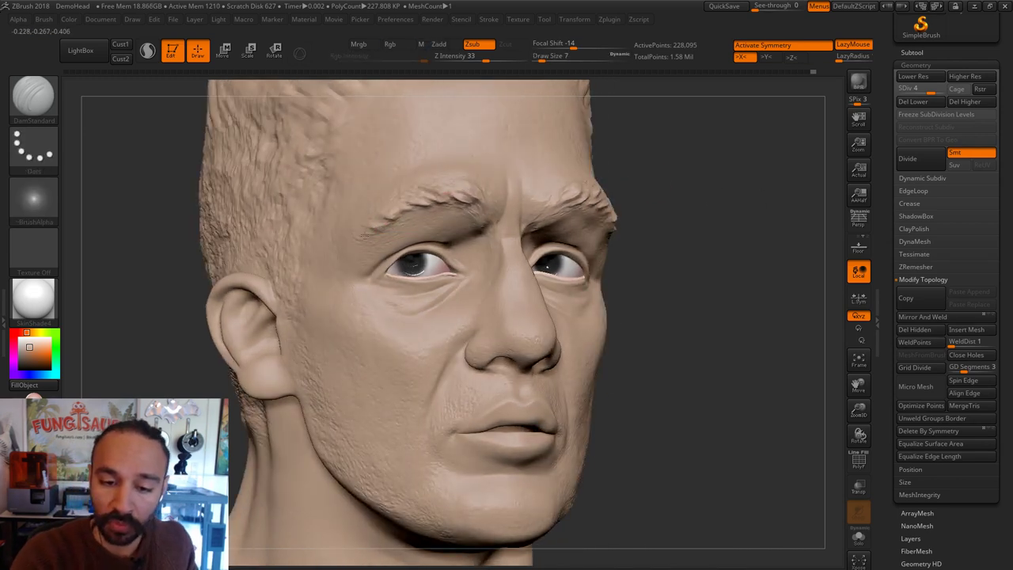
pyautogui.moveTo(382, 232); pyautogui.dragTo(362, 237)
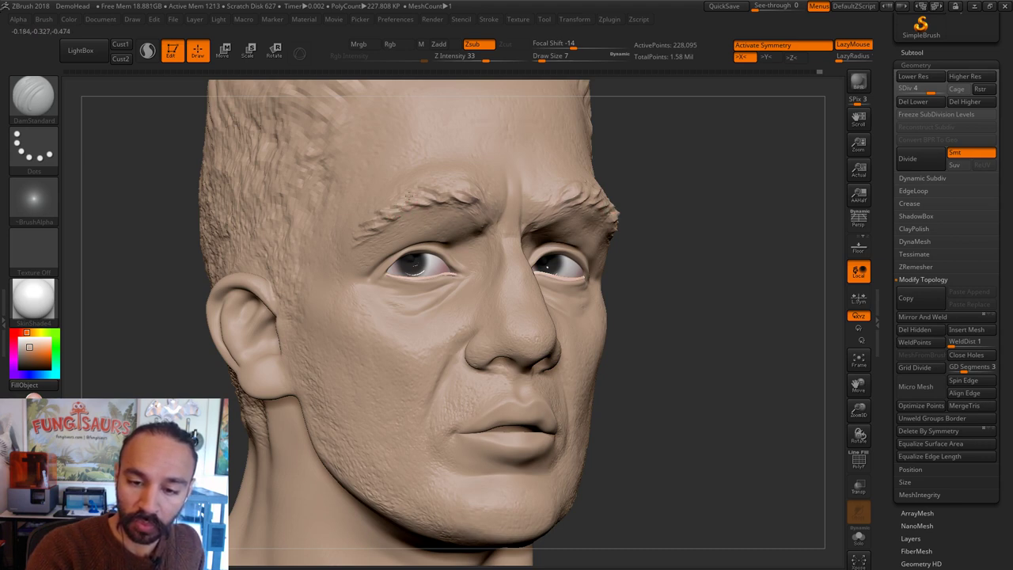
pyautogui.moveTo(678, 195)
pyautogui.mouseDown()
pyautogui.moveTo(764, 256)
pyautogui.moveTo(801, 222)
pyautogui.moveTo(795, 231)
pyautogui.mouseUp()
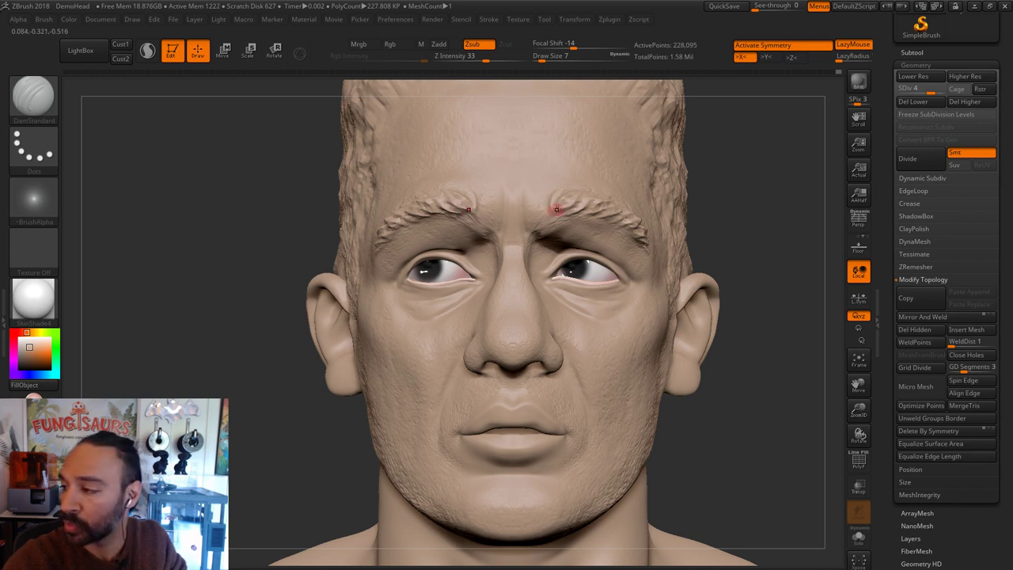
pyautogui.press(']')
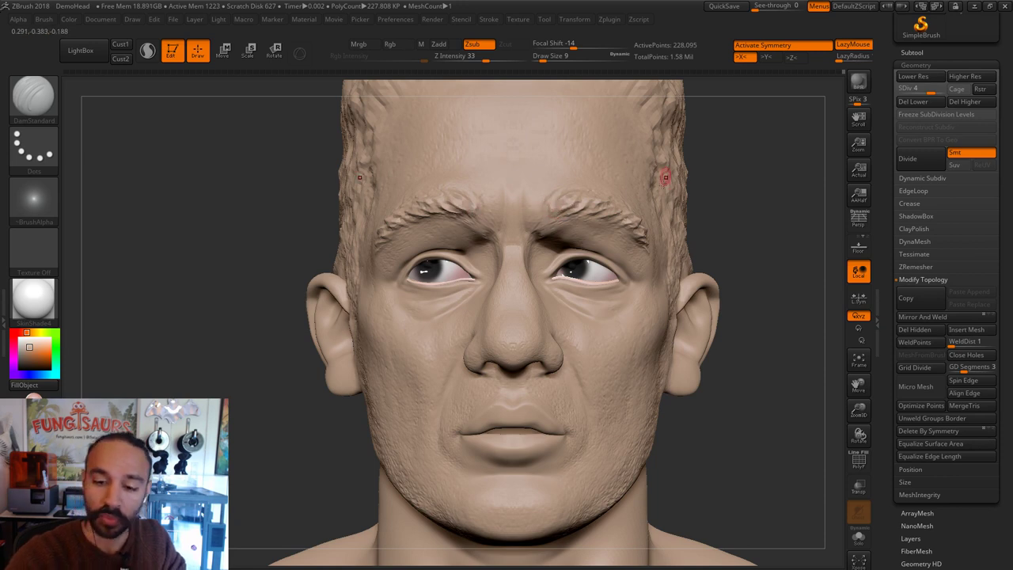
# Step: Save the sculpt as the ZTool Punisher1 in the Punisher1 folder, replacing the existing file
pyautogui.keyDown('alt'); pyautogui.moveTo(798, 266); pyautogui.dragTo(735, 269); pyautogui.keyUp('alt')
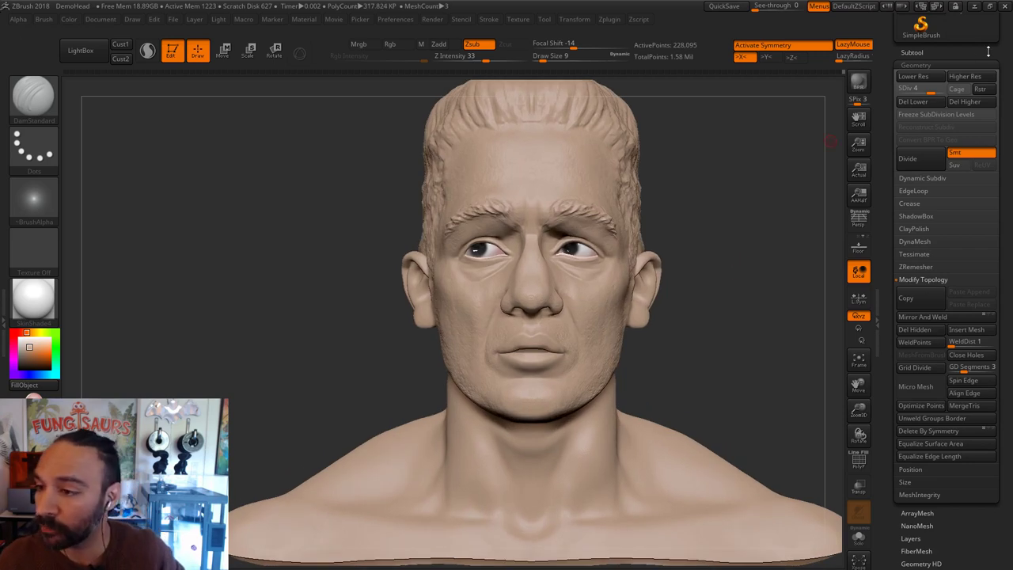
pyautogui.scroll(5, 950, 158)
pyautogui.click(960, 35)
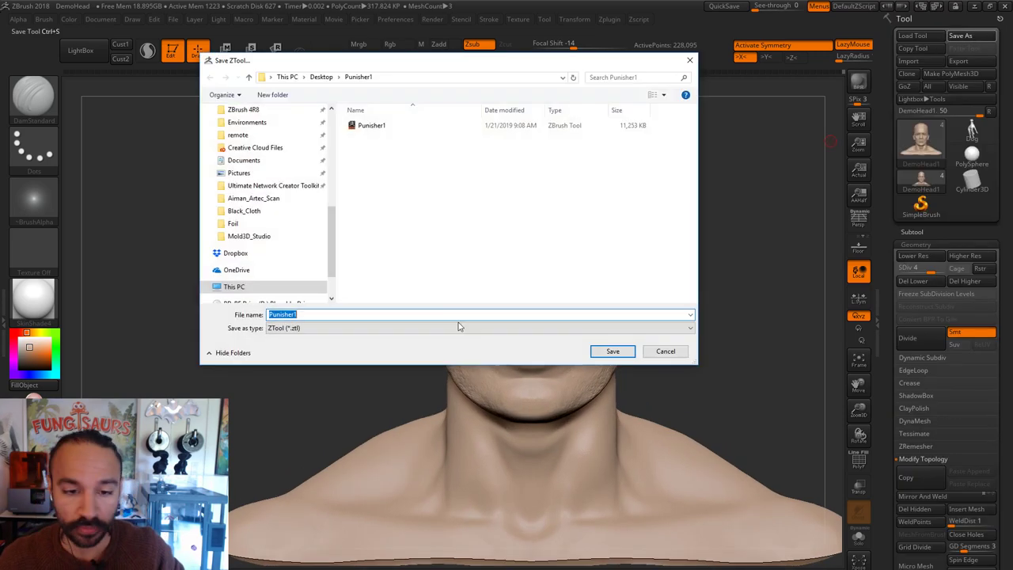
pyautogui.click(613, 350)
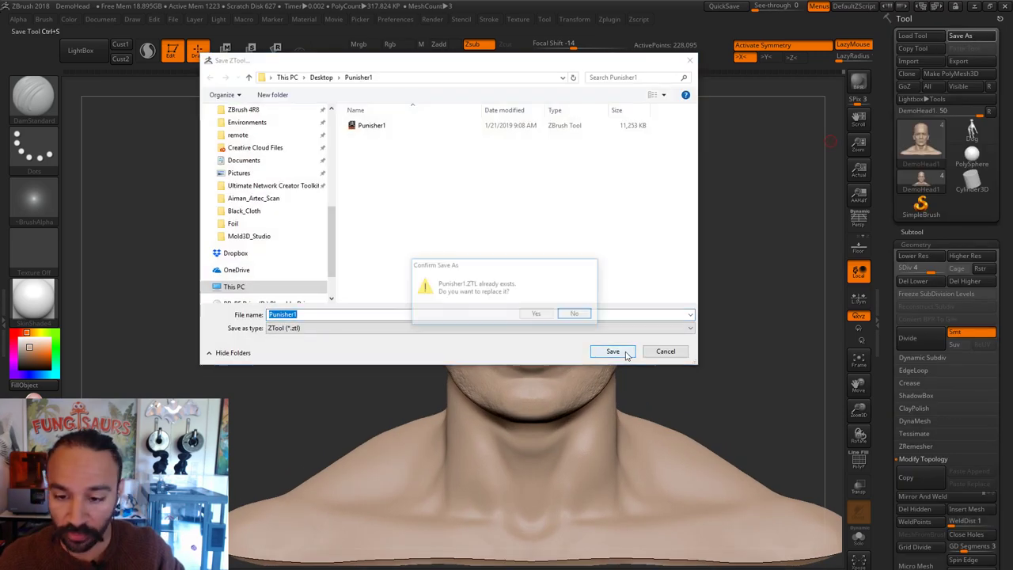
pyautogui.click(534, 314)
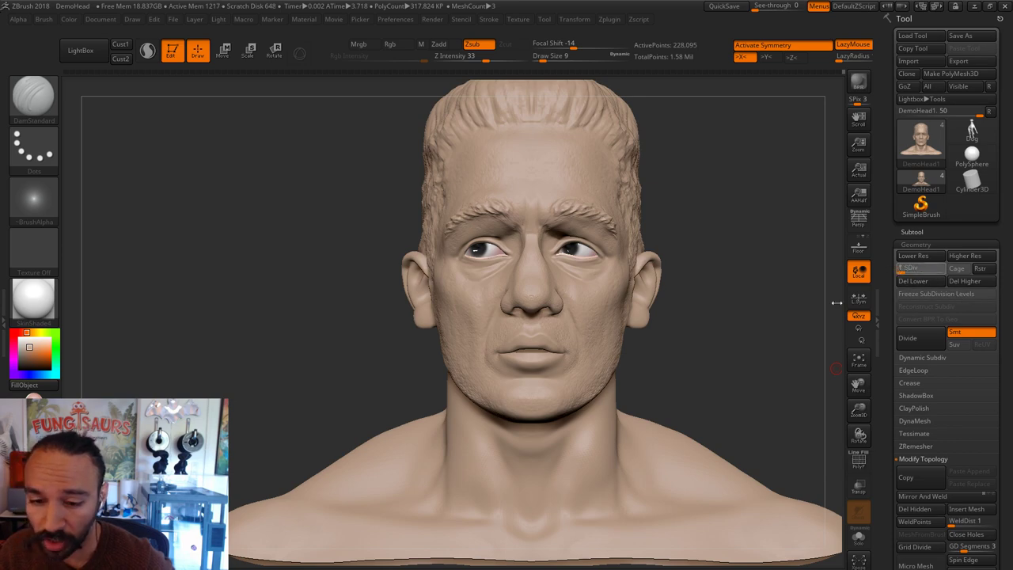
# Step: Compare the head at subdivision levels 1 and 4, and raise it to subdivision level 5
pyautogui.moveTo(837, 303); pyautogui.dragTo(834, 303)
pyautogui.moveTo(692, 344); pyautogui.dragTo(775, 342)
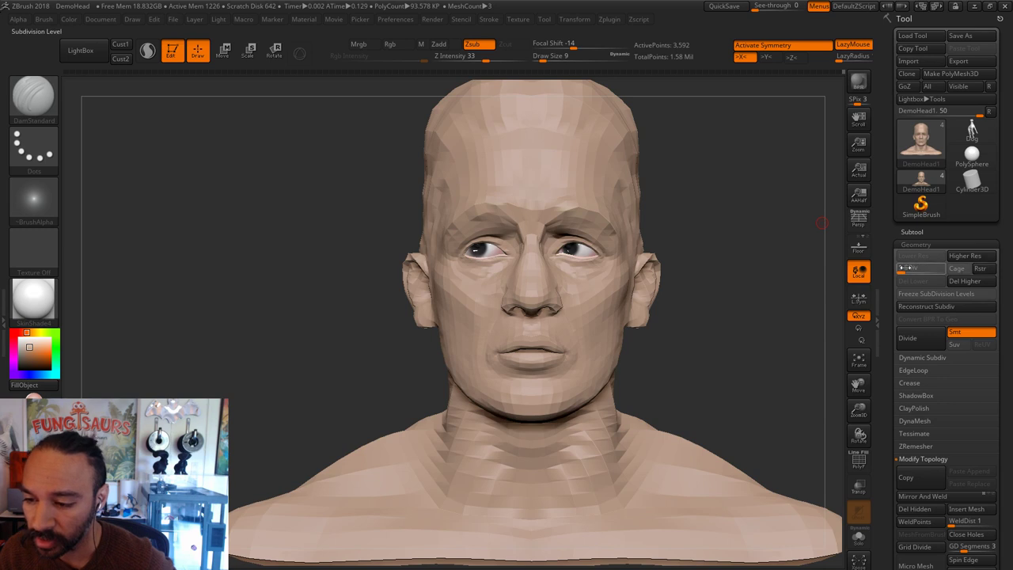
pyautogui.moveTo(905, 267); pyautogui.dragTo(939, 269)
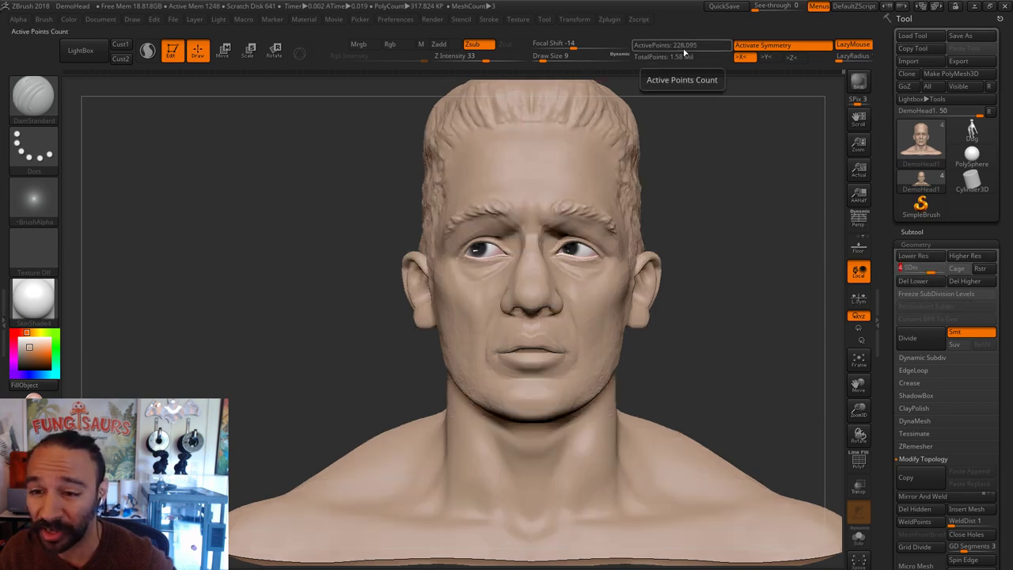
pyautogui.moveTo(737, 362)
pyautogui.mouseDown()
pyautogui.moveTo(775, 366)
pyautogui.moveTo(781, 378)
pyautogui.moveTo(751, 374)
pyautogui.mouseUp()
pyautogui.click(964, 256)
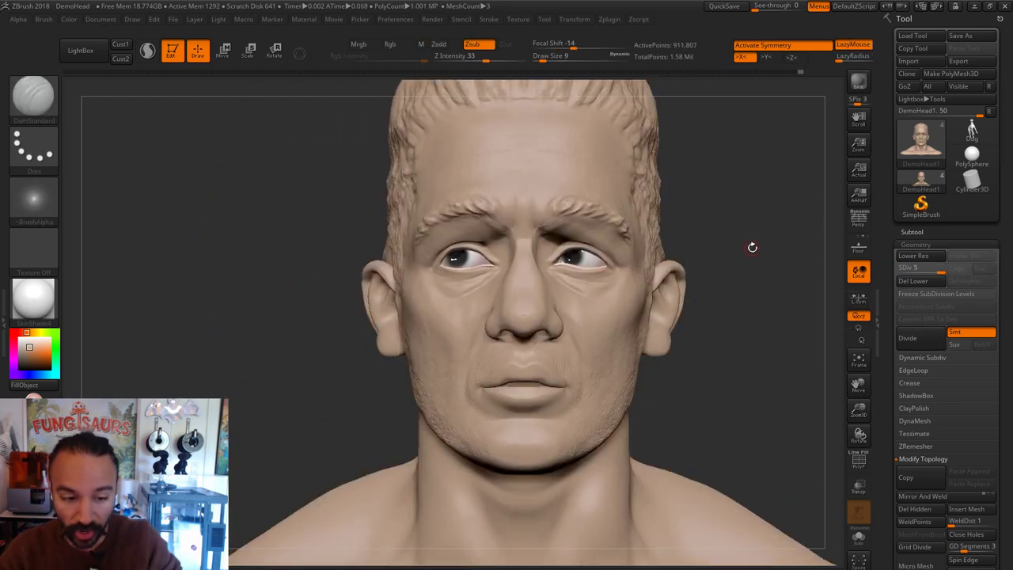
# Step: Spray recessed skin pores over the cheeks, jaw and mouth area with the Standard brush at draw sizes 20 and 33
pyautogui.press('b')
pyautogui.press('s')
pyautogui.press('t')
pyautogui.press('s')
pyautogui.moveTo(459, 393); pyautogui.dragTo(464, 393)
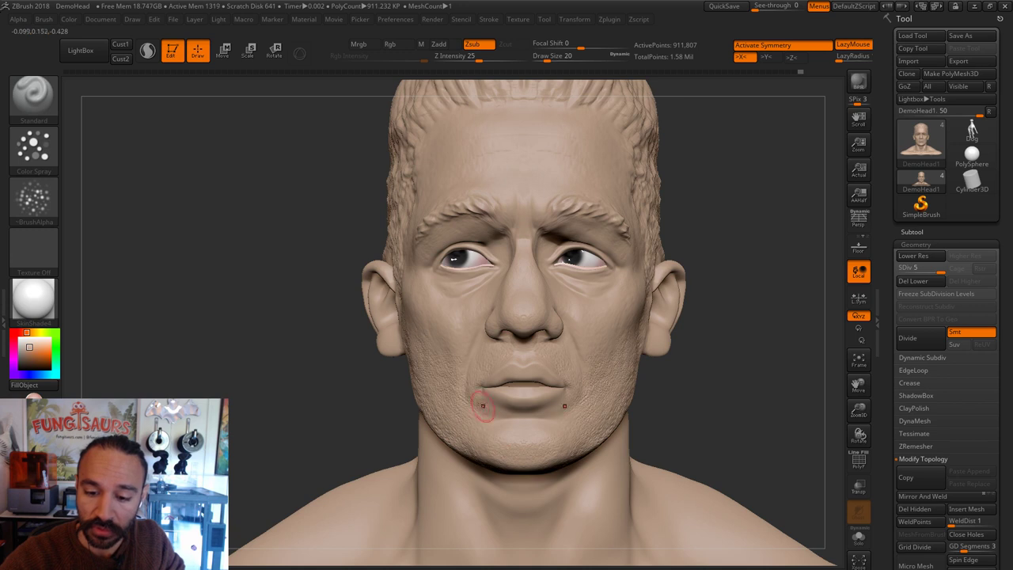
pyautogui.press('s')
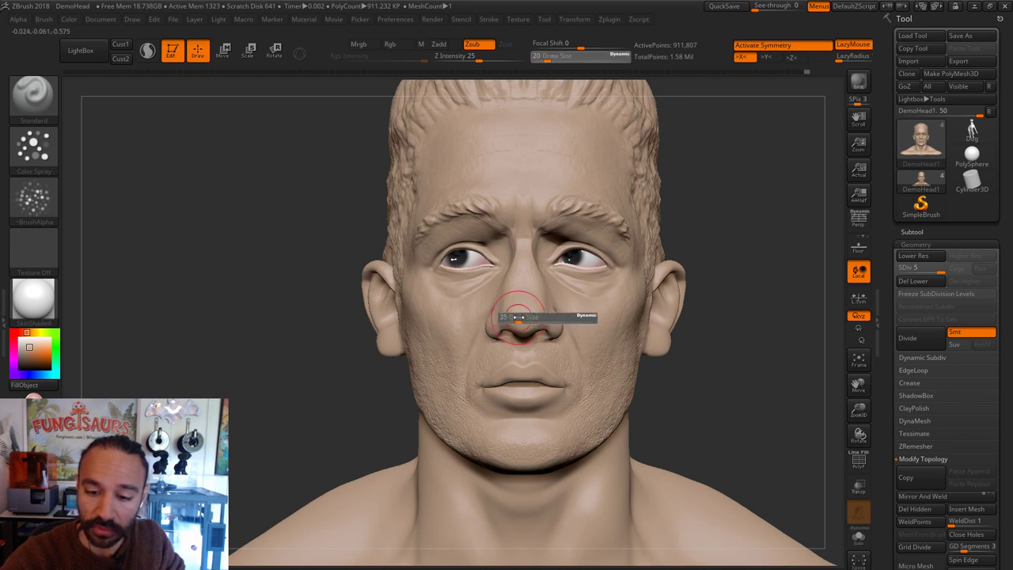
pyautogui.moveTo(513, 318); pyautogui.dragTo(456, 322)
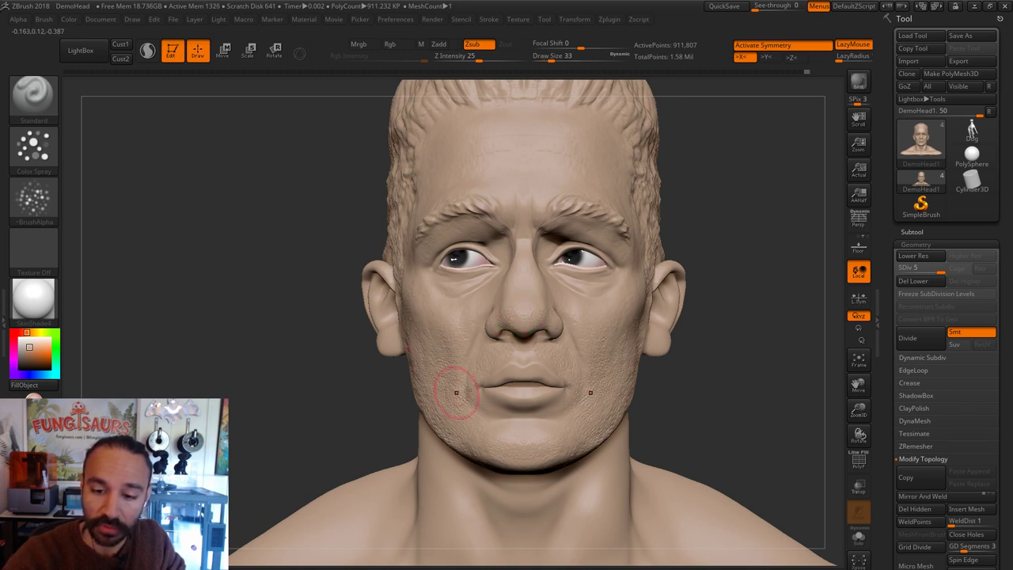
# Step: Spray recessed pores across the forehead and temples with the Standard brush at draw size 33
pyautogui.moveTo(730, 302); pyautogui.dragTo(675, 274)
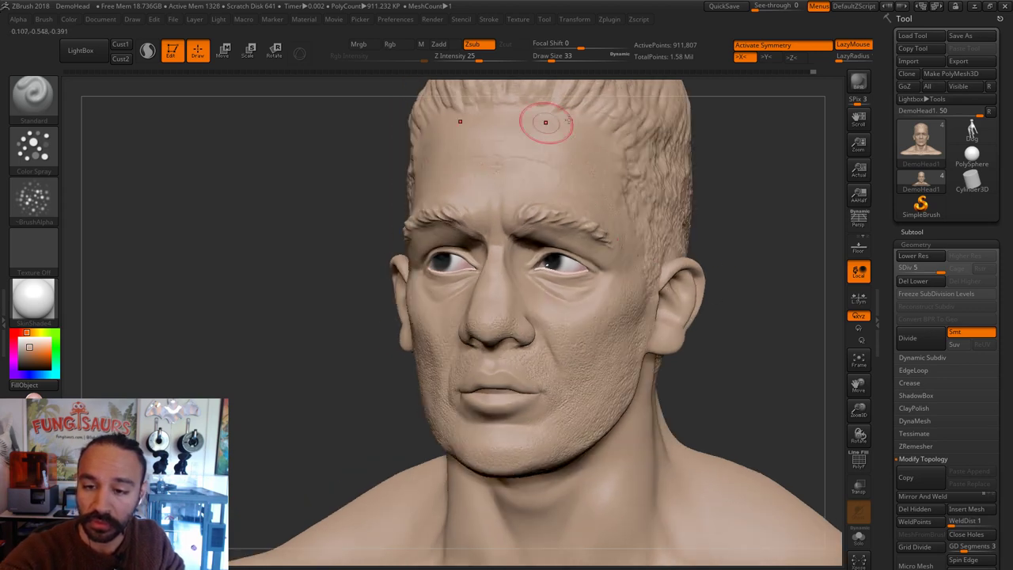
pyautogui.moveTo(547, 122); pyautogui.dragTo(606, 129, button='right')
pyautogui.moveTo(552, 160)
pyautogui.mouseDown()
pyautogui.moveTo(524, 156)
pyautogui.moveTo(531, 181)
pyautogui.mouseUp()
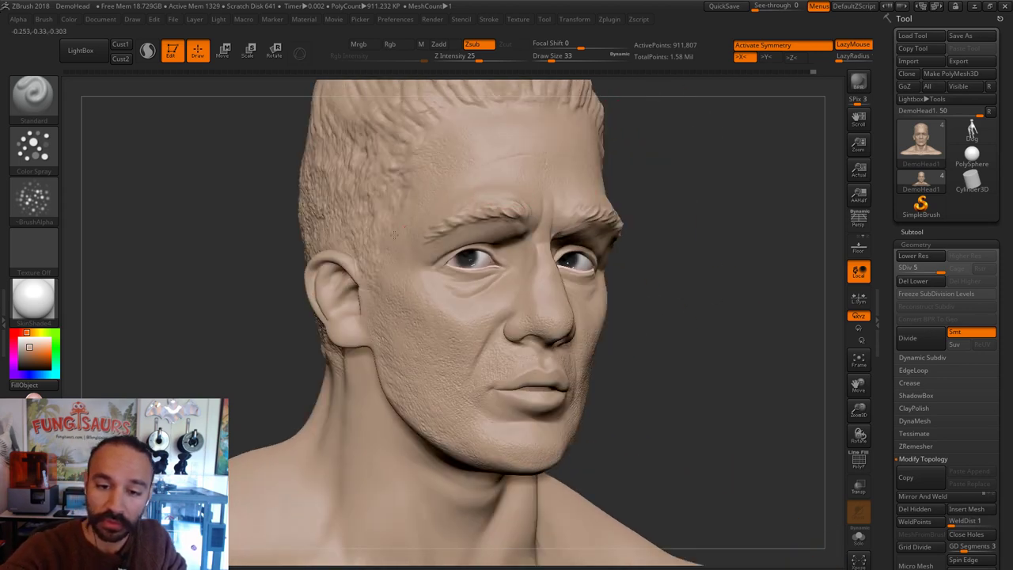
# Step: Spray the recessed texture over the short hair above and behind the ear at draw size 33
pyautogui.moveTo(617, 149); pyautogui.dragTo(673, 161)
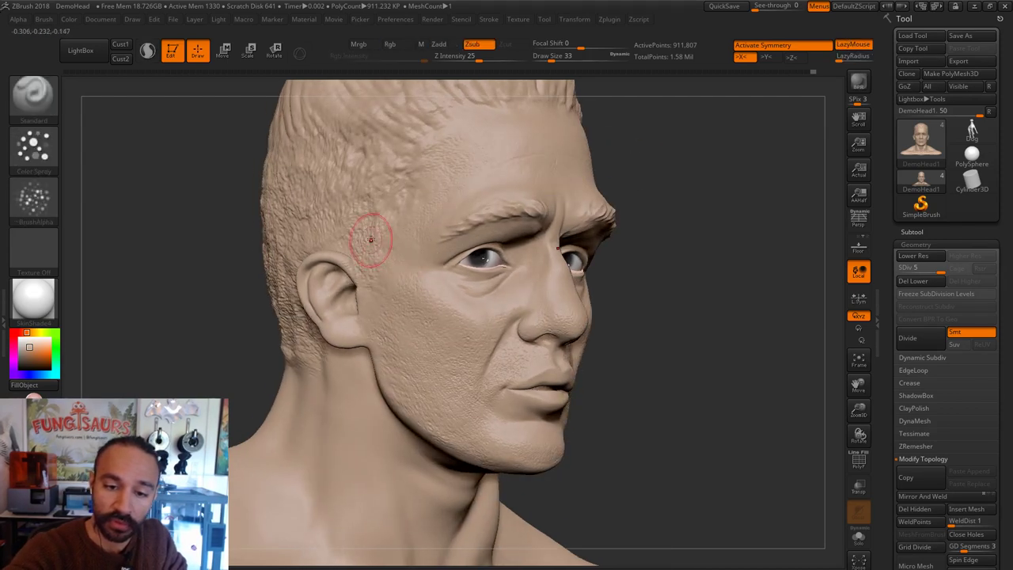
pyautogui.moveTo(371, 240); pyautogui.dragTo(354, 236)
pyautogui.moveTo(344, 184)
pyautogui.mouseDown()
pyautogui.moveTo(313, 219)
pyautogui.moveTo(287, 211)
pyautogui.mouseUp()
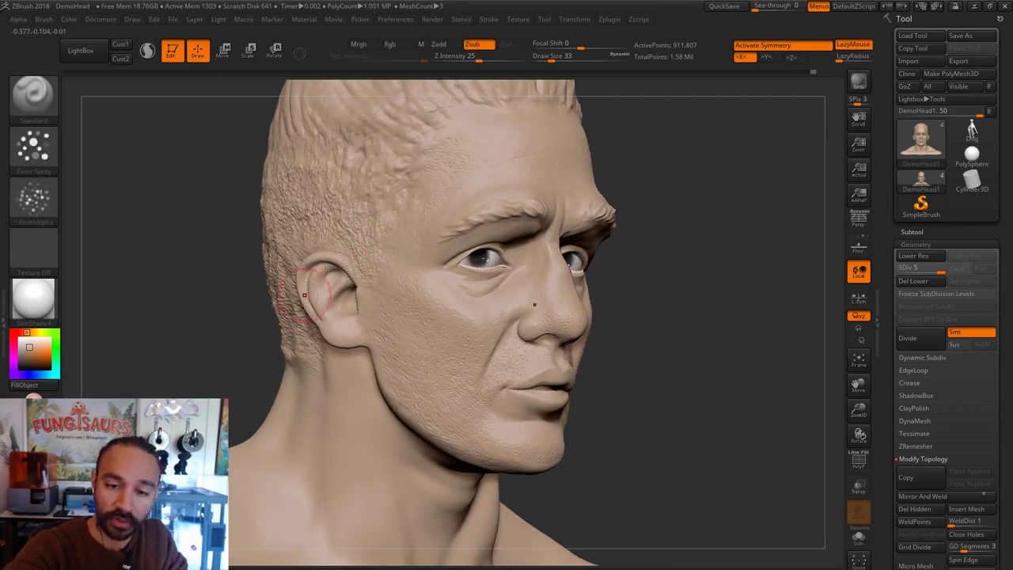
pyautogui.moveTo(641, 233); pyautogui.dragTo(695, 230)
pyautogui.moveTo(351, 188); pyautogui.dragTo(339, 169)
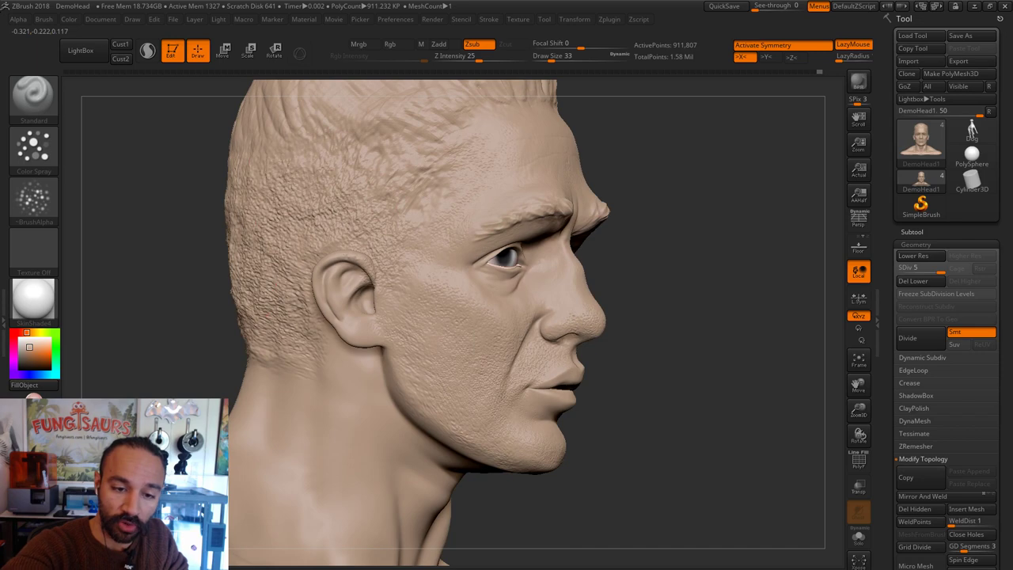
# Step: Spray recessed skin texture over the neck and collarbone area with the Standard brush, reducing its draw size to 18
pyautogui.moveTo(355, 356)
pyautogui.mouseDown()
pyautogui.moveTo(342, 414)
pyautogui.moveTo(367, 380)
pyautogui.mouseUp()
pyautogui.press('[')
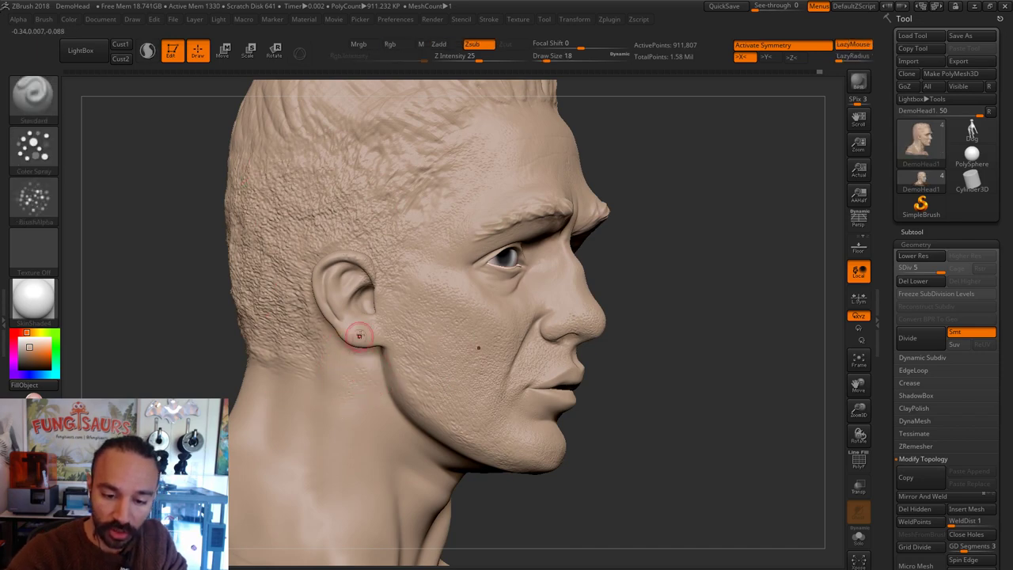
pyautogui.moveTo(627, 409); pyautogui.dragTo(437, 307)
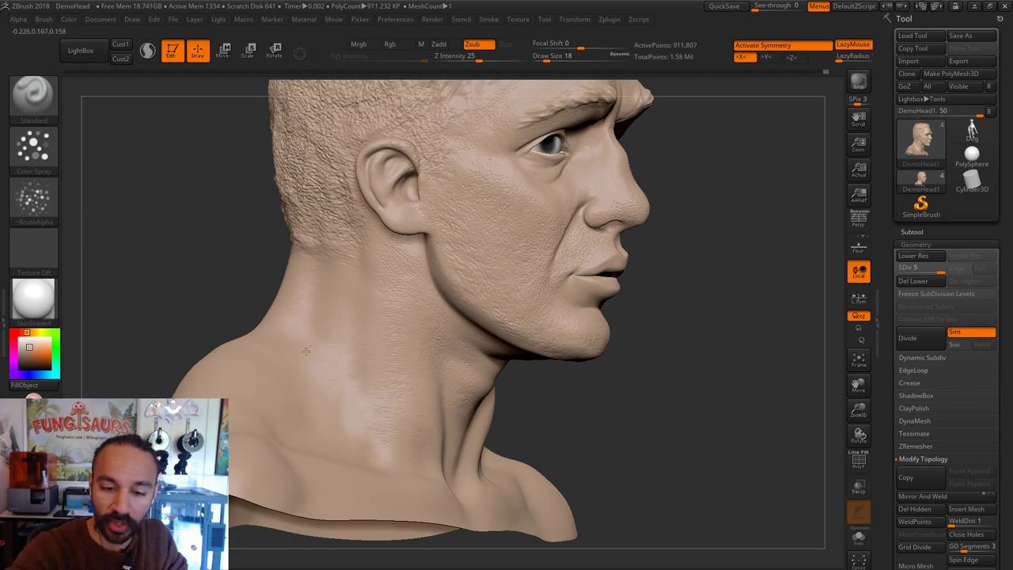
pyautogui.keyDown('shift'); pyautogui.moveTo(599, 383); pyautogui.dragTo(396, 394); pyautogui.keyUp('shift')
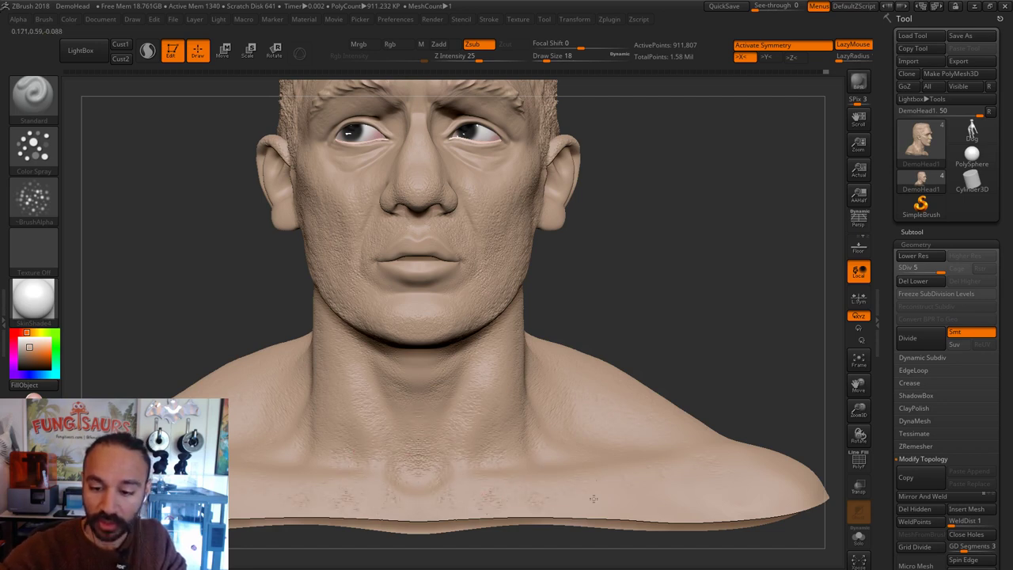
pyautogui.keyDown('alt'); pyautogui.moveTo(693, 266); pyautogui.dragTo(697, 358); pyautogui.keyUp('alt')
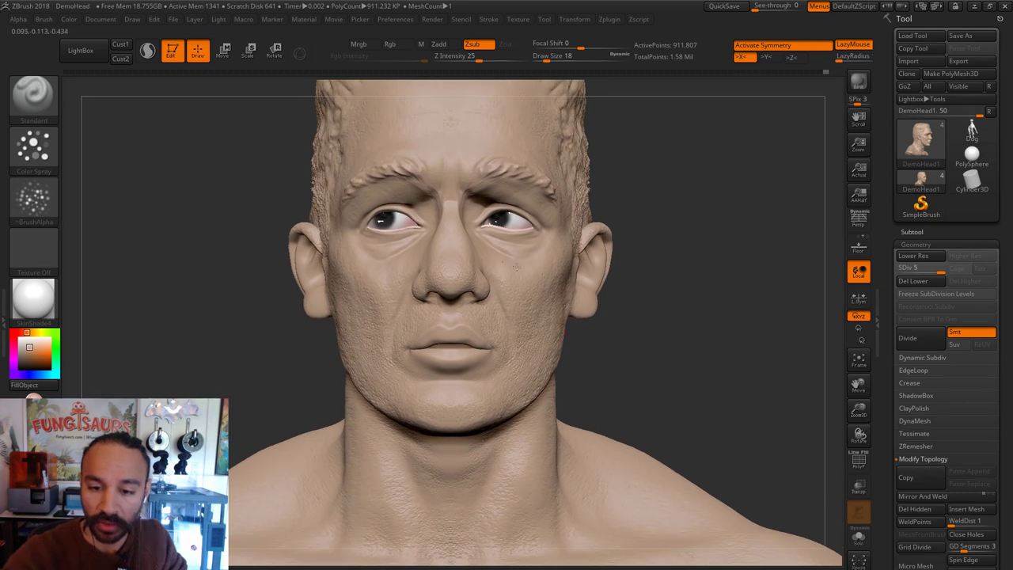
# Step: Set the Standard brush's draw size to 20 and switch its spray alpha to Alpha 58
pyautogui.keyDown('alt'); pyautogui.moveTo(654, 232); pyautogui.dragTo(720, 269); pyautogui.keyUp('alt')
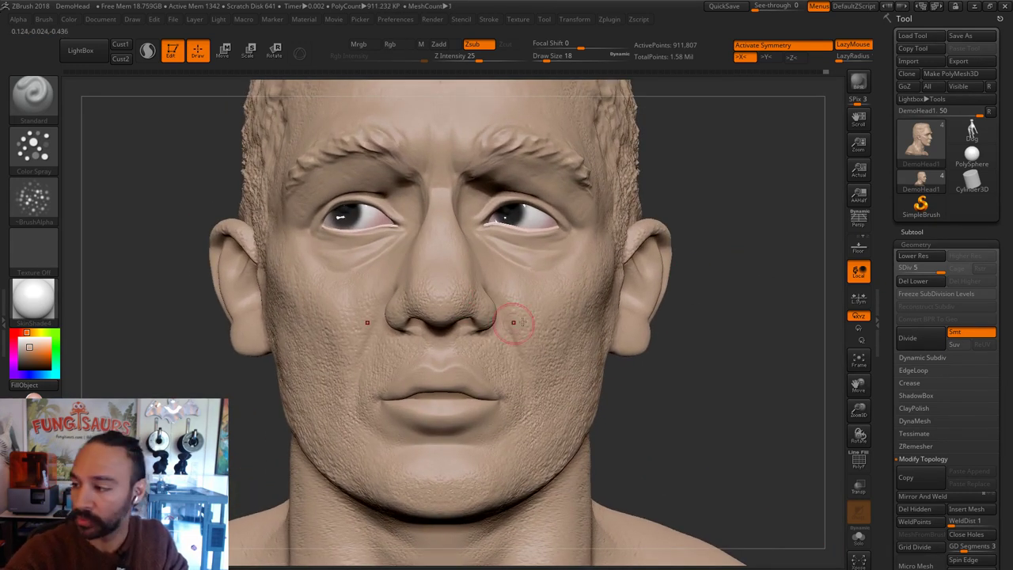
pyautogui.press('s')
pyautogui.click(467, 415)
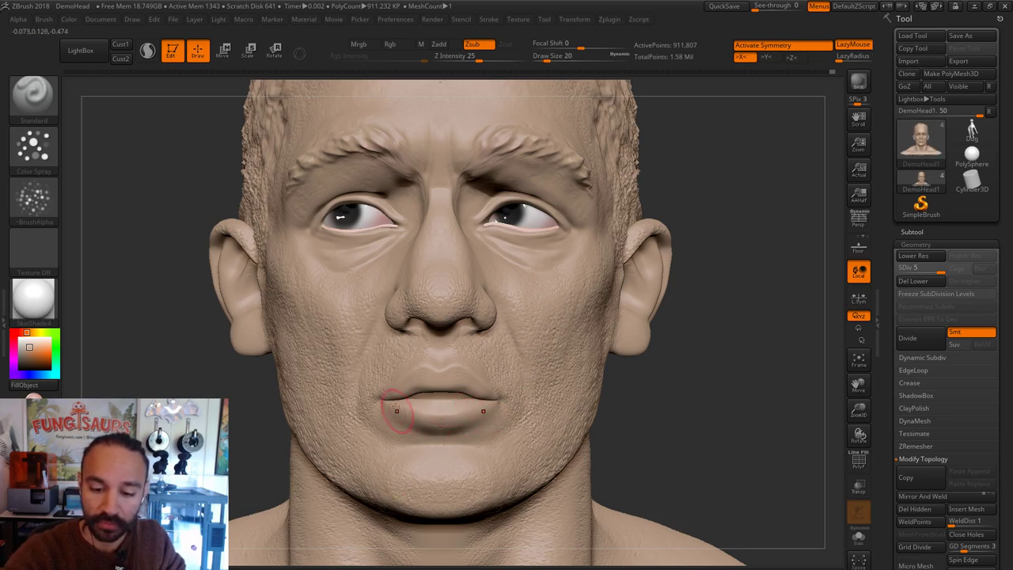
pyautogui.press('shift')
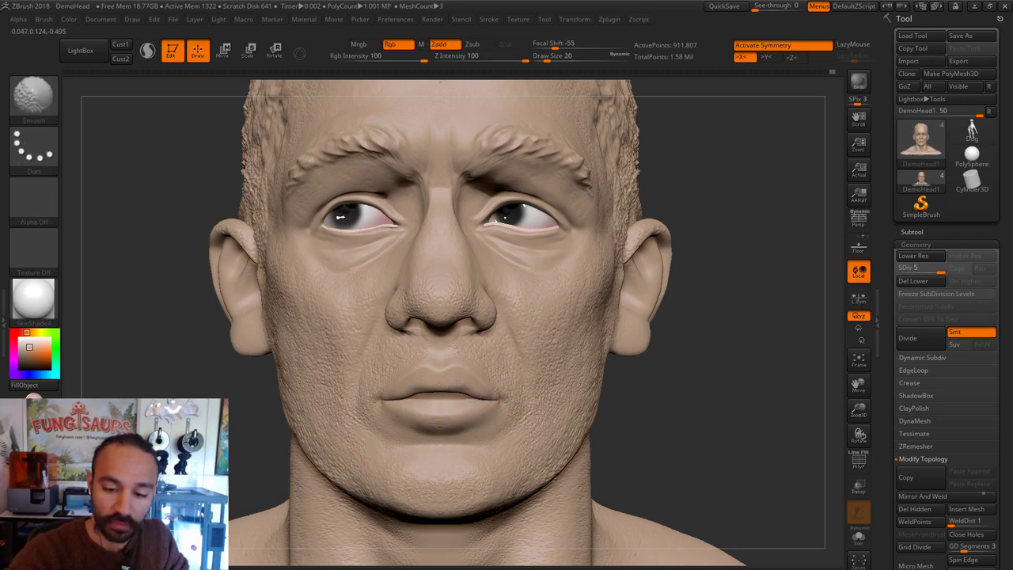
pyautogui.click(38, 168)
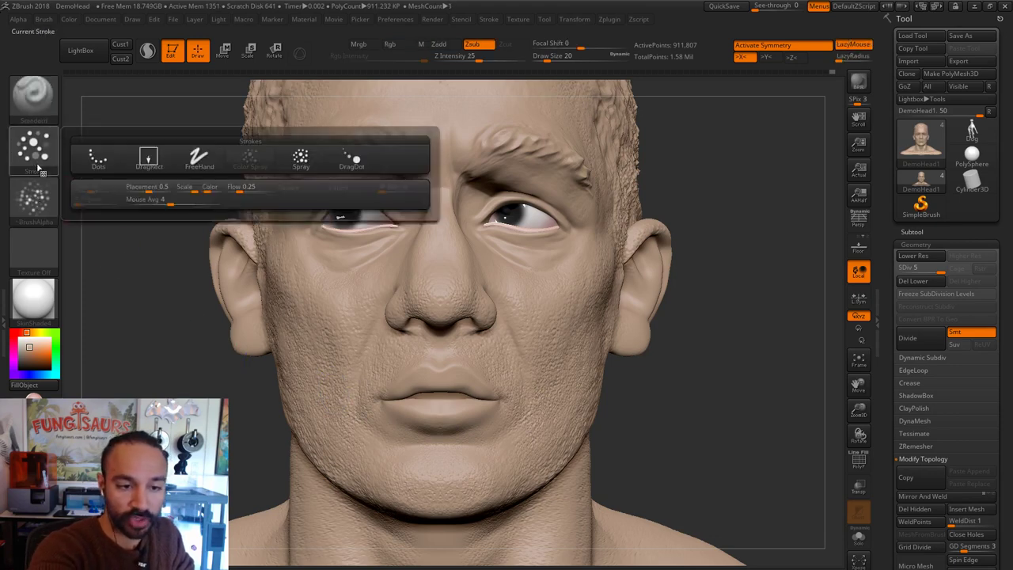
pyautogui.click(47, 216)
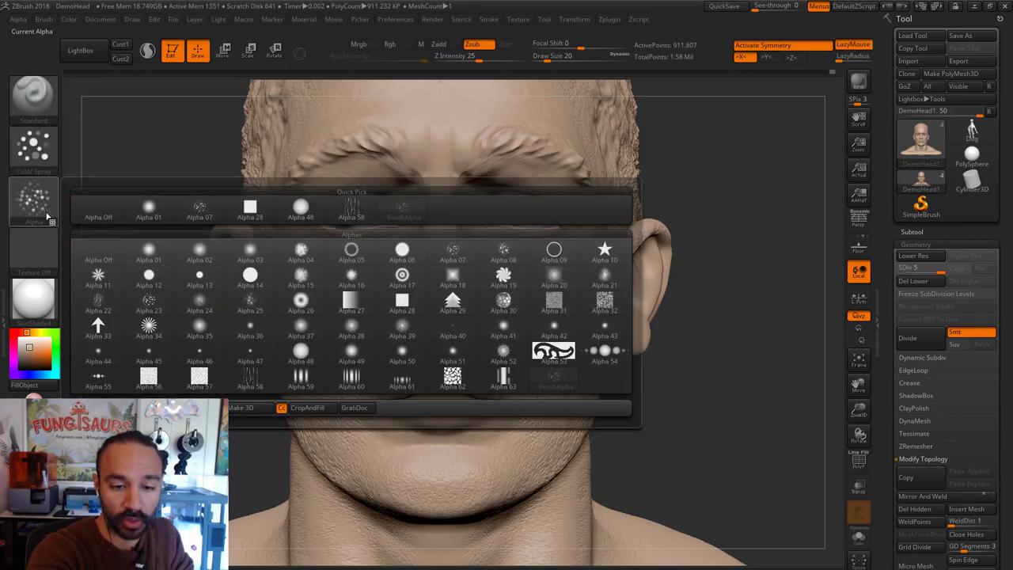
pyautogui.click(351, 207)
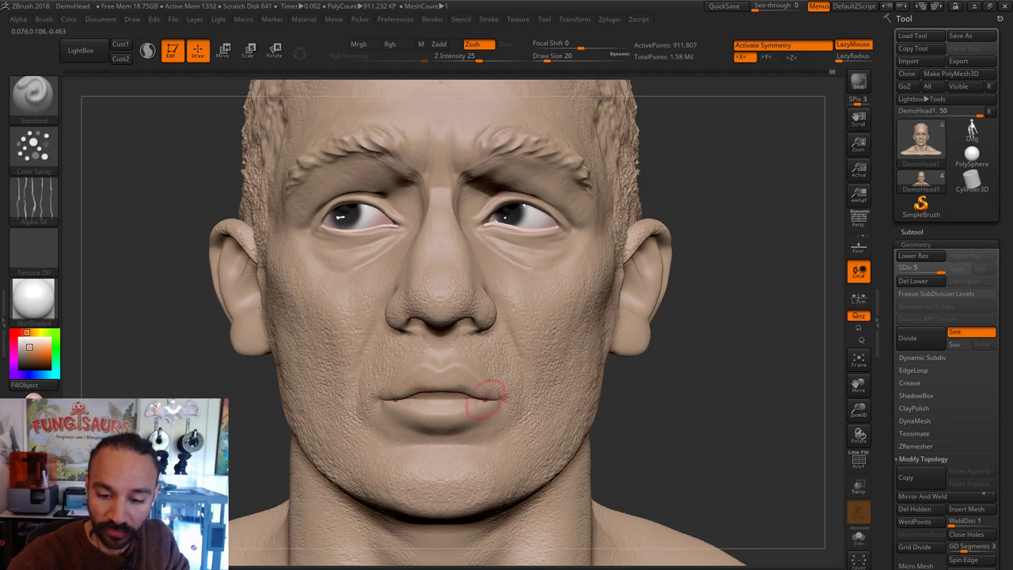
# Step: Spray recessed streaky Alpha 58 texture over the cheeks and around the outer eye corners at draw size 20
pyautogui.moveTo(687, 354); pyautogui.dragTo(709, 355)
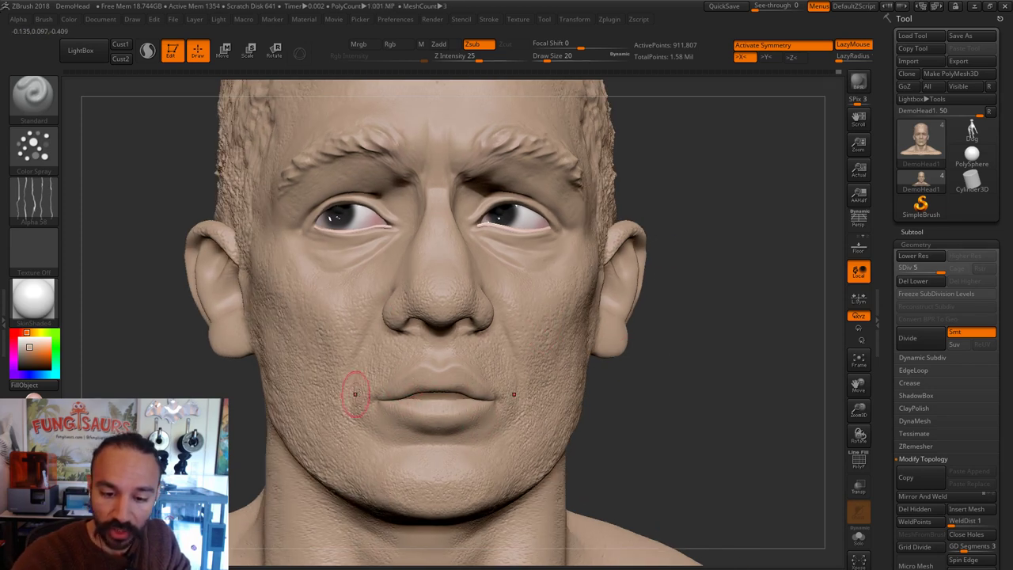
pyautogui.moveTo(368, 298)
pyautogui.keyDown('shift'); pyautogui.mouseDown()
pyautogui.moveTo(368, 310)
pyautogui.moveTo(403, 311)
pyautogui.mouseUp(); pyautogui.keyUp('shift')
pyautogui.moveTo(402, 311); pyautogui.dragTo(565, 282, button='right')
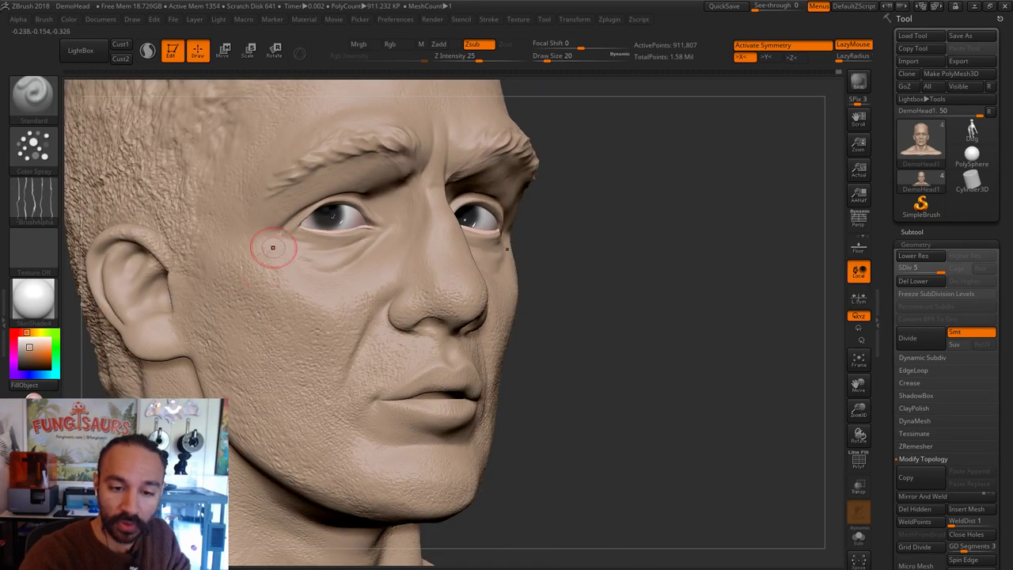
pyautogui.moveTo(585, 203)
pyautogui.mouseDown(button='right')
pyautogui.moveTo(726, 246)
pyautogui.moveTo(719, 286)
pyautogui.mouseUp(button='right')
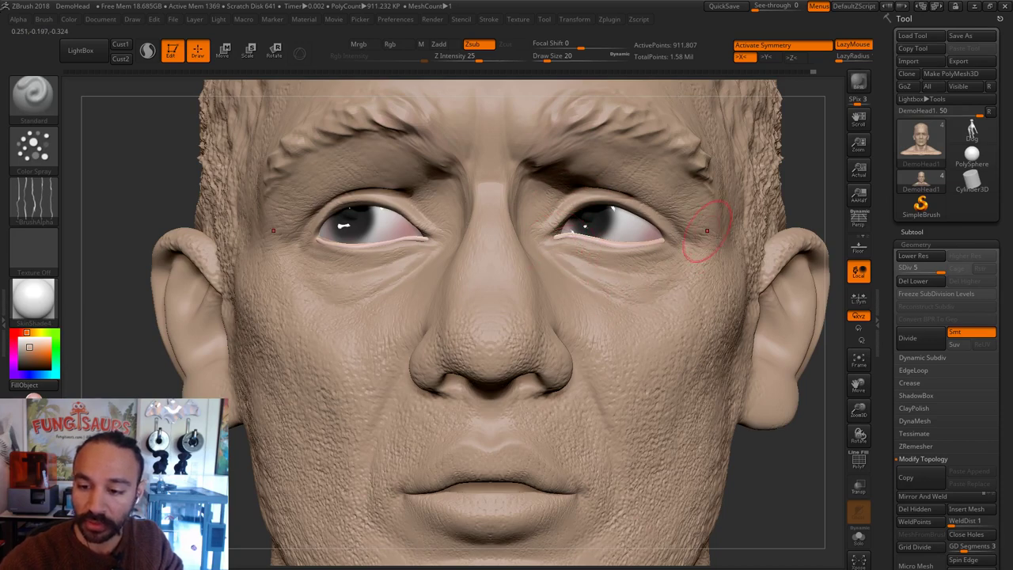
# Step: Spray the recessed Alpha 58 texture over the lips, nose sides, smile lines, chin and temples at draw size 20
pyautogui.keyDown('alt'); pyautogui.moveTo(817, 205); pyautogui.dragTo(720, 171); pyautogui.keyUp('alt')
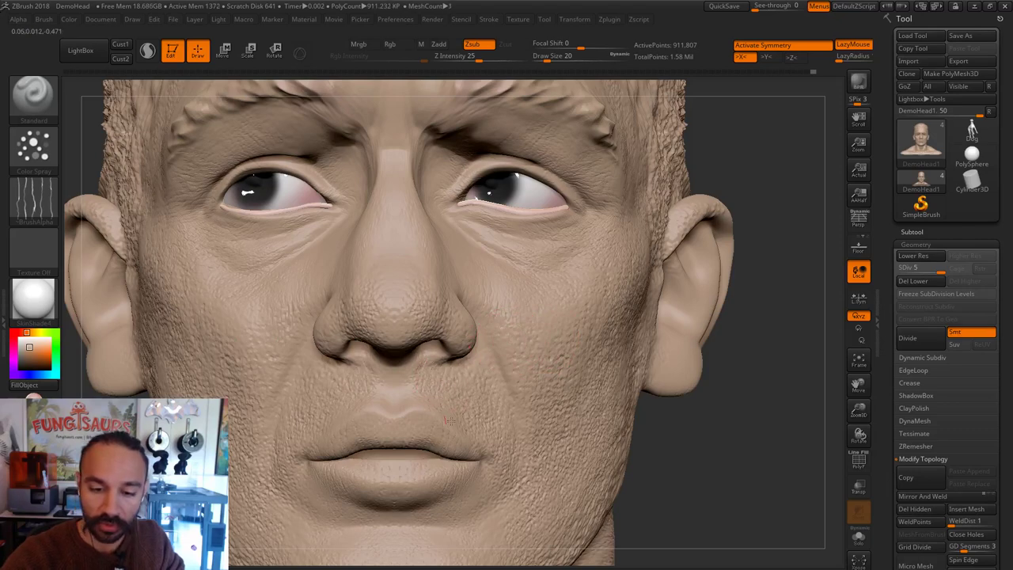
pyautogui.keyDown('alt'); pyautogui.moveTo(736, 344); pyautogui.dragTo(716, 309); pyautogui.keyUp('alt')
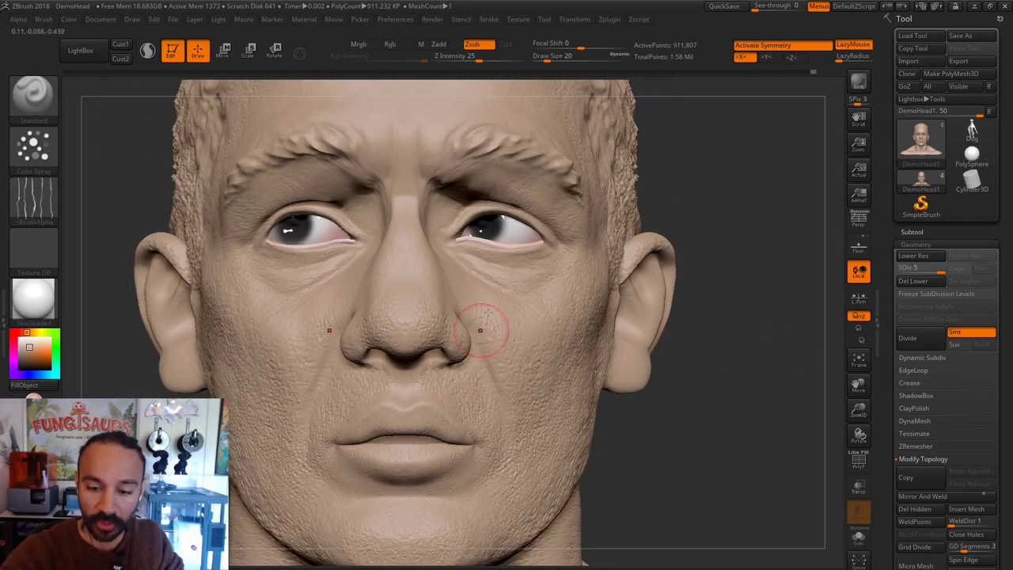
pyautogui.moveTo(643, 426); pyautogui.dragTo(716, 421)
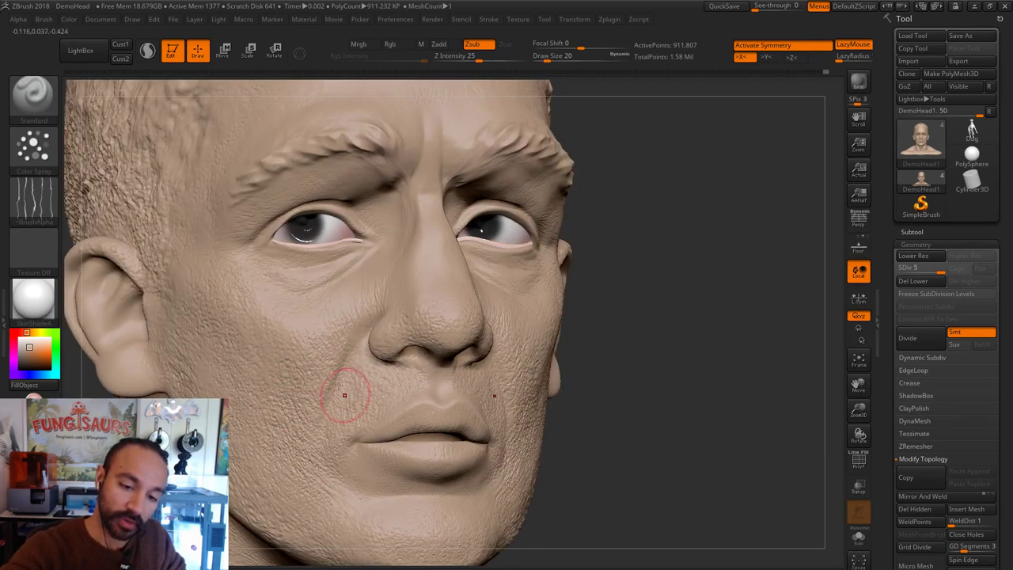
pyautogui.moveTo(792, 301)
pyautogui.mouseDown()
pyautogui.moveTo(705, 294)
pyautogui.moveTo(587, 306)
pyautogui.mouseUp()
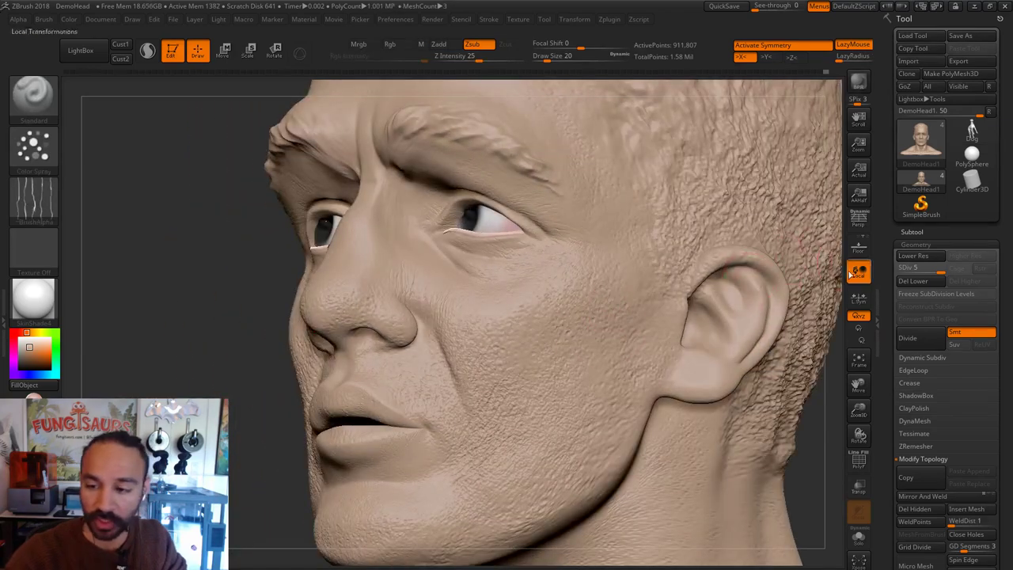
pyautogui.keyDown('shift'); pyautogui.moveTo(814, 434); pyautogui.dragTo(837, 431); pyautogui.keyUp('shift')
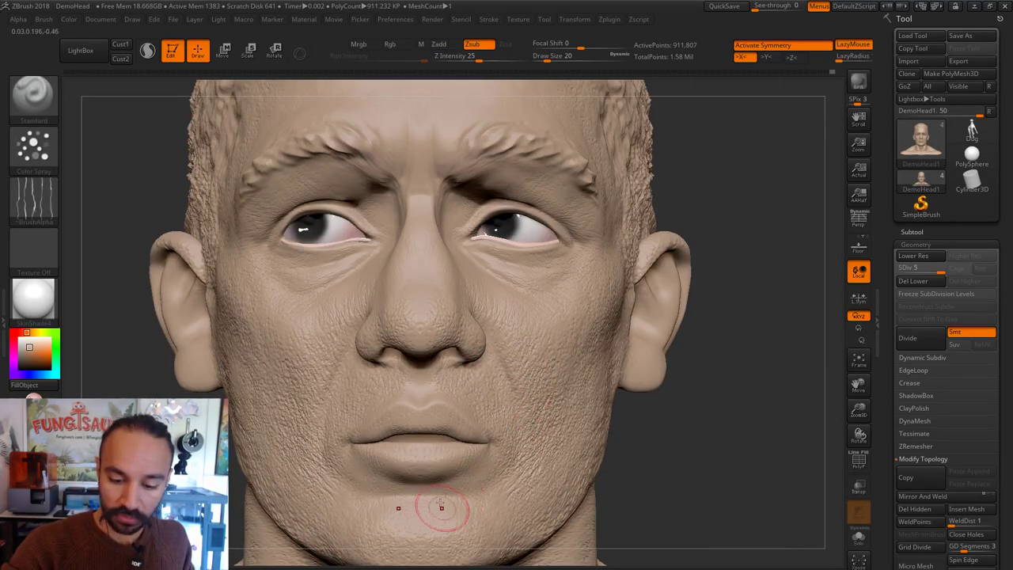
pyautogui.keyDown('alt'); pyautogui.moveTo(667, 467); pyautogui.dragTo(660, 421); pyautogui.keyUp('alt')
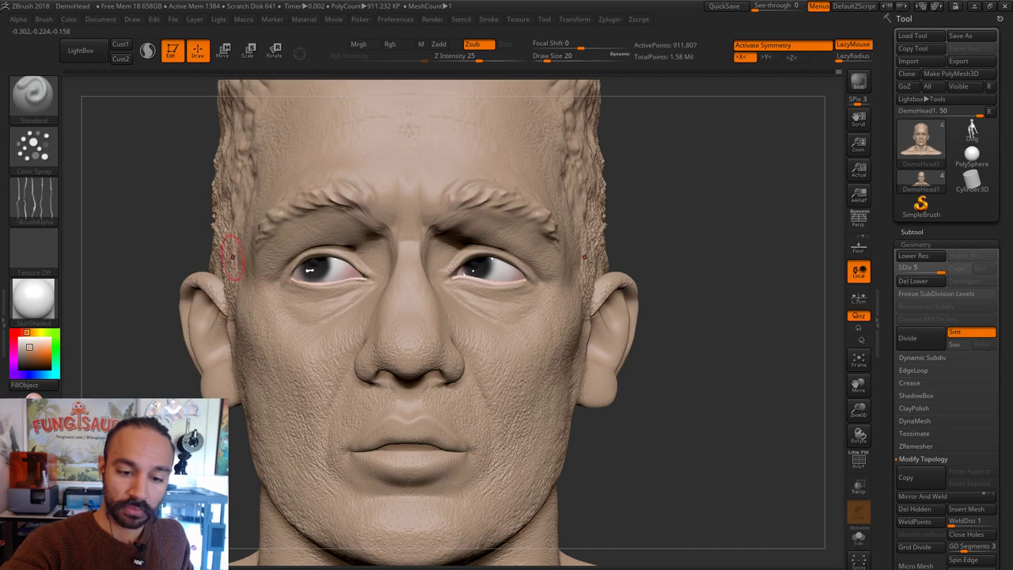
pyautogui.keyDown('alt'); pyautogui.moveTo(689, 242); pyautogui.dragTo(725, 192); pyautogui.keyUp('alt')
# Step: Switch to the DamStandard brush and set its draw size to 11 for fine creases on the face
pyautogui.press('b')
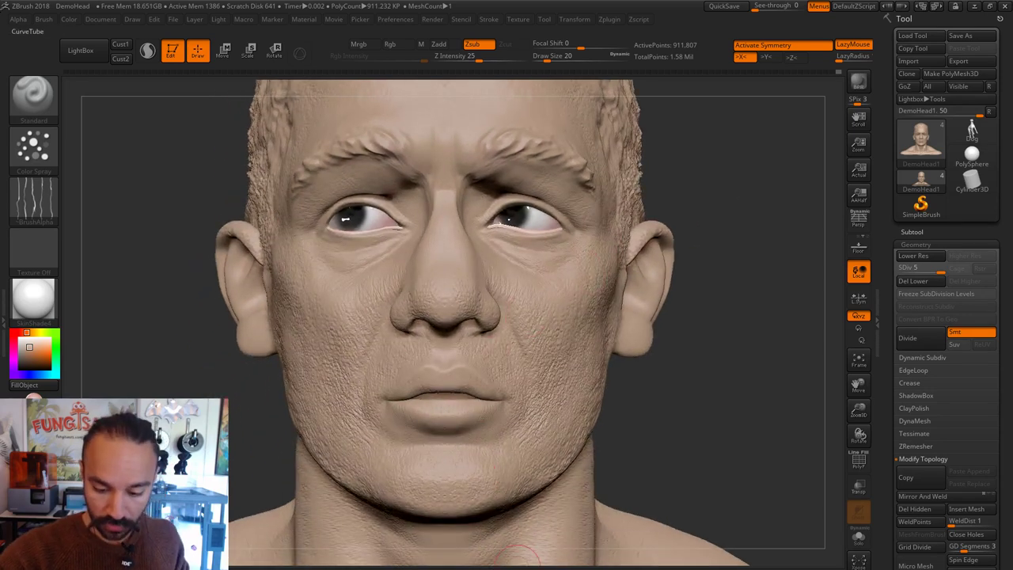
pyautogui.press('b')
pyautogui.press('d')
pyautogui.press('s')
pyautogui.moveTo(642, 387); pyautogui.dragTo(458, 315)
pyautogui.press('s')
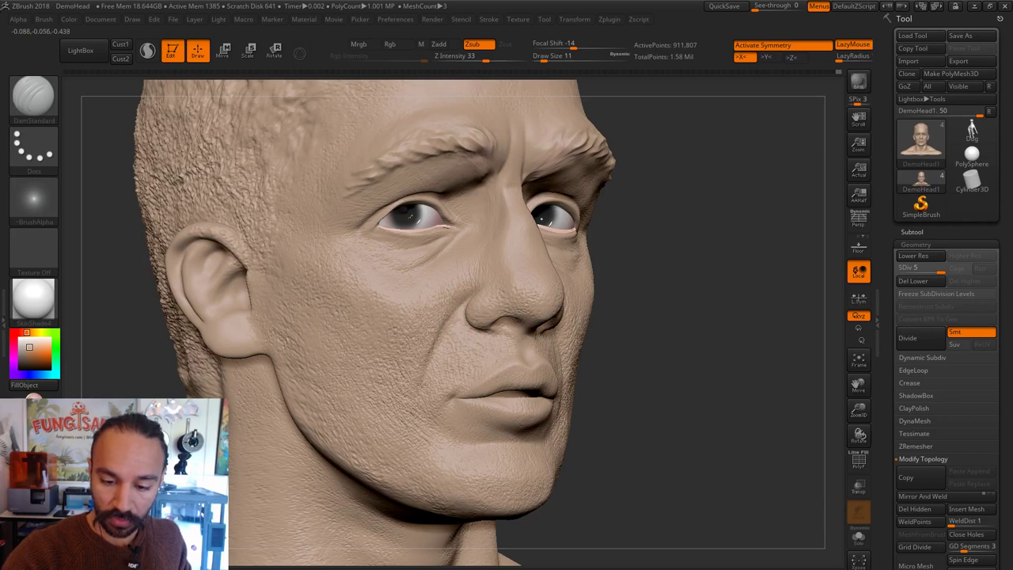
pyautogui.moveTo(635, 355)
pyautogui.keyDown('shift'); pyautogui.mouseDown()
pyautogui.moveTo(694, 357)
pyautogui.moveTo(751, 389)
pyautogui.moveTo(741, 387)
pyautogui.moveTo(755, 375)
pyautogui.moveTo(643, 381)
pyautogui.mouseUp(); pyautogui.keyUp('shift')
# Step: Adjust the jaw and ear contours with the Move brush, using draw sizes such as 83 and 112
pyautogui.press('b')
pyautogui.press('m')
pyautogui.press('v')
pyautogui.press('s')
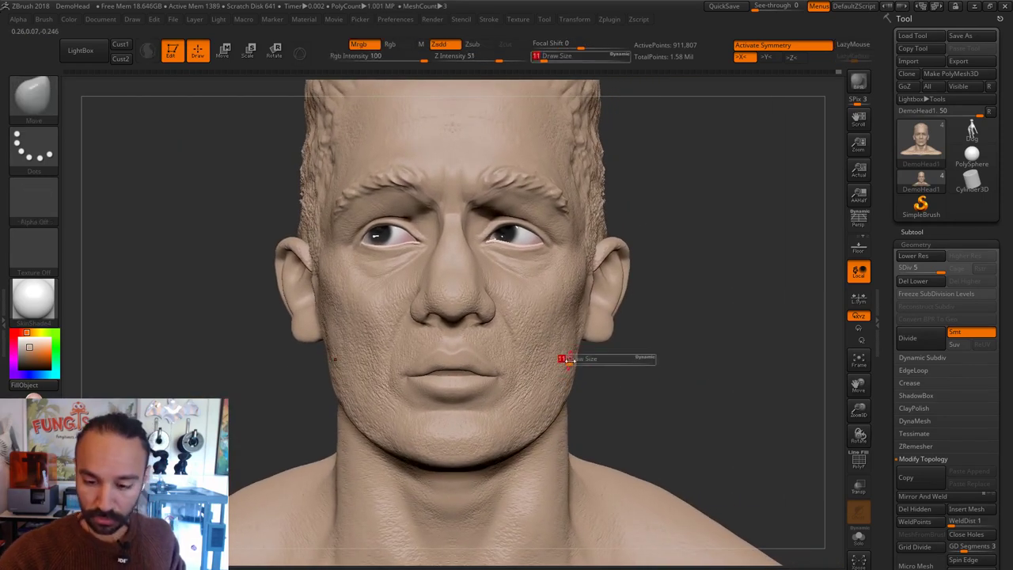
pyautogui.moveTo(565, 355); pyautogui.dragTo(583, 355)
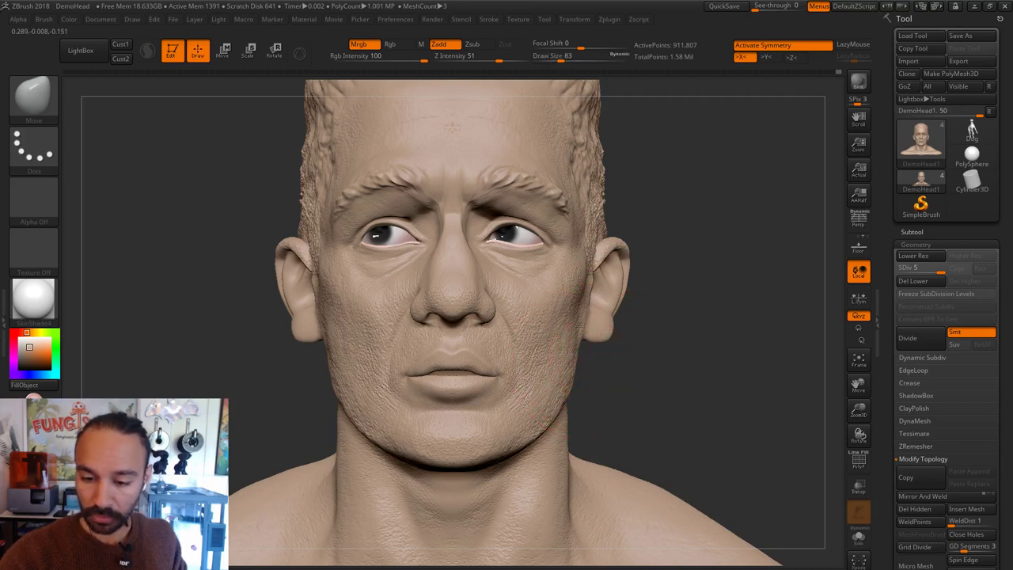
pyautogui.press('s')
pyautogui.moveTo(567, 331)
pyautogui.mouseDown()
pyautogui.moveTo(578, 336)
pyautogui.moveTo(573, 386)
pyautogui.moveTo(579, 357)
pyautogui.mouseUp()
pyautogui.press('s')
pyautogui.press('s')
pyautogui.press('s')
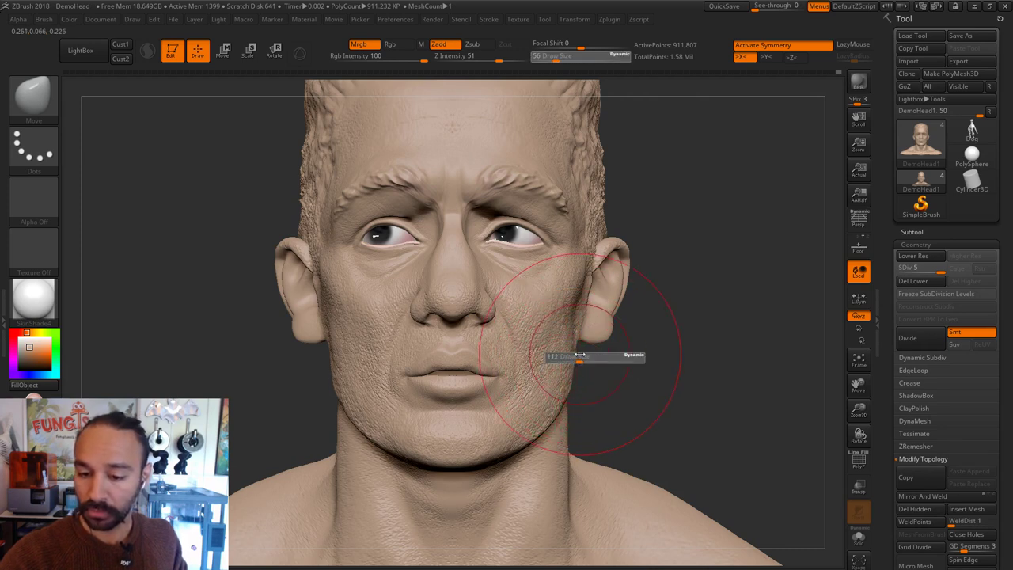
pyautogui.press('s')
pyautogui.moveTo(589, 301)
pyautogui.mouseDown()
pyautogui.moveTo(614, 291)
pyautogui.moveTo(621, 303)
pyautogui.moveTo(602, 343)
pyautogui.moveTo(586, 340)
pyautogui.mouseUp()
pyautogui.press('s')
pyautogui.press('s')
pyautogui.press('s')
# Step: Thicken the ears with the Inflate brush and refine their shape with the Move brush, ending at draw size 22
pyautogui.press('b')
pyautogui.press('i')
pyautogui.press('n')
pyautogui.press('s')
pyautogui.press('s')
pyautogui.press('b')
pyautogui.press('m')
pyautogui.press('v')
pyautogui.press('s')
pyautogui.press('s')
pyautogui.press('s')
pyautogui.press('s')
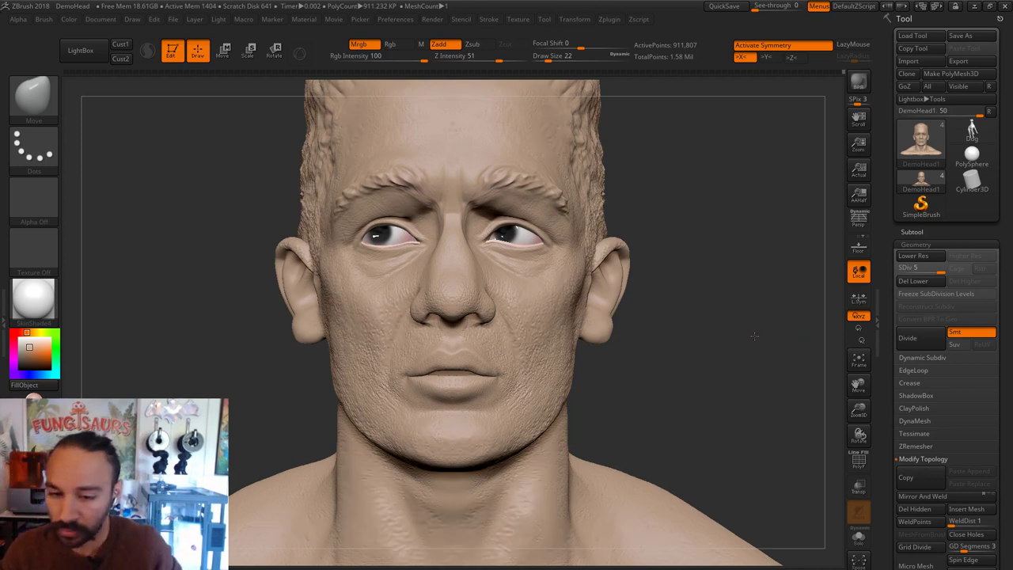
# Step: Define the mouth line and lip edges with the DamStandard brush, reducing its draw size to 8
pyautogui.moveTo(755, 336)
pyautogui.keyDown('alt'); pyautogui.mouseDown()
pyautogui.moveTo(641, 267)
pyautogui.moveTo(672, 256)
pyautogui.moveTo(665, 302)
pyautogui.mouseUp(); pyautogui.keyUp('alt')
pyautogui.moveTo(671, 370)
pyautogui.mouseDown()
pyautogui.moveTo(712, 370)
pyautogui.moveTo(706, 402)
pyautogui.mouseUp()
pyautogui.press('b')
pyautogui.press('d')
pyautogui.press('s')
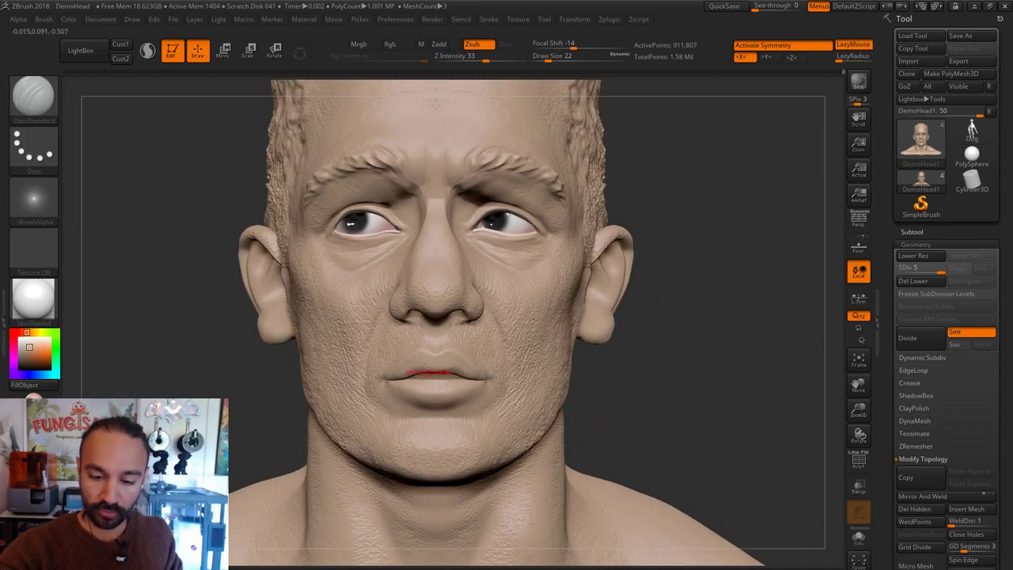
pyautogui.press('s')
pyautogui.moveTo(425, 365); pyautogui.dragTo(407, 367)
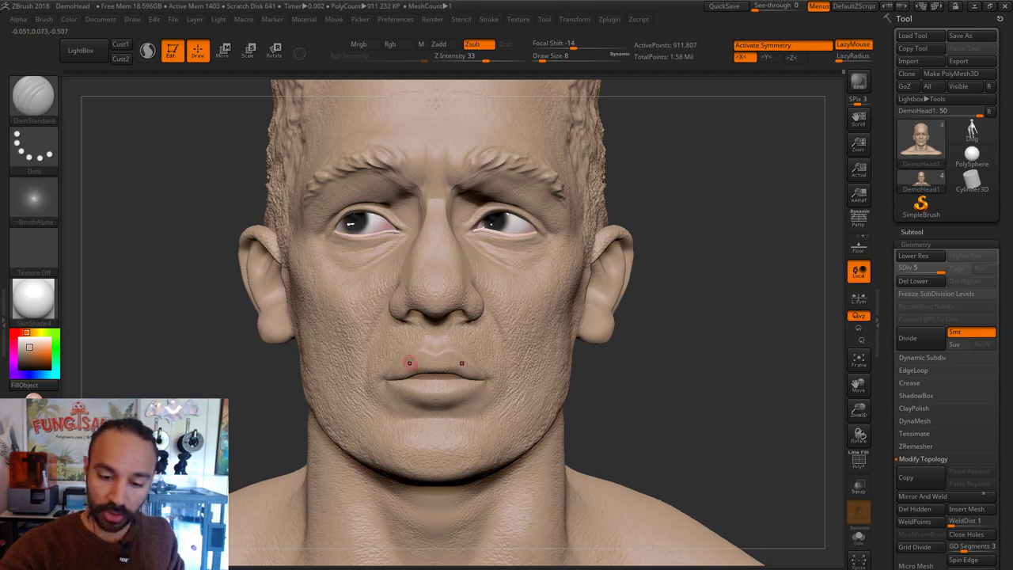
pyautogui.keyDown('ctrl'); pyautogui.moveTo(483, 356); pyautogui.dragTo(480, 381, button='right'); pyautogui.keyUp('ctrl')
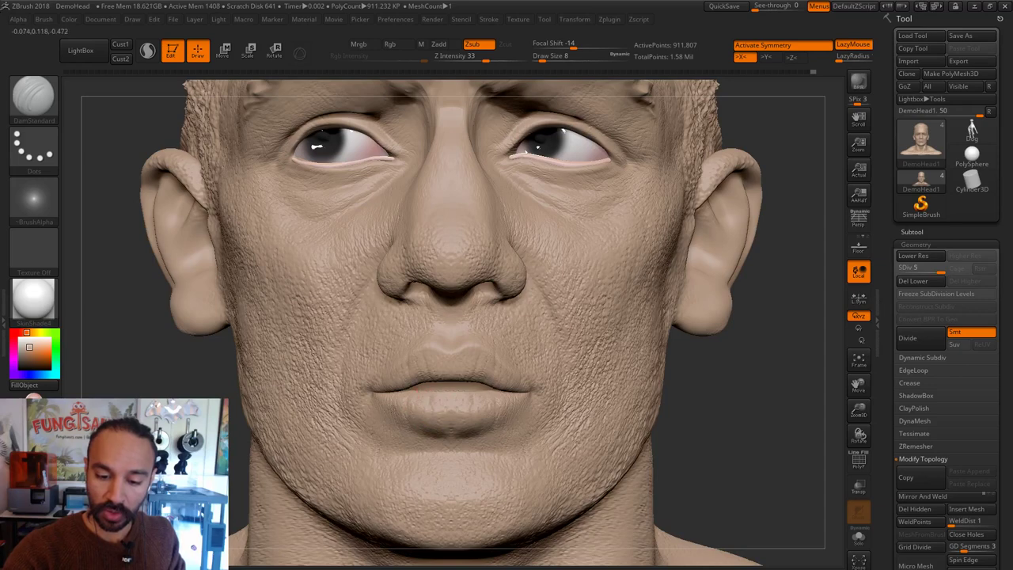
# Step: Turn off symmetry and carve a scar across one side of the upper lip with the DamStandard brush at draw size 11
pyautogui.keyDown('alt'); pyautogui.moveTo(716, 368); pyautogui.dragTo(773, 351); pyautogui.keyUp('alt')
pyautogui.press('x')
pyautogui.press('s')
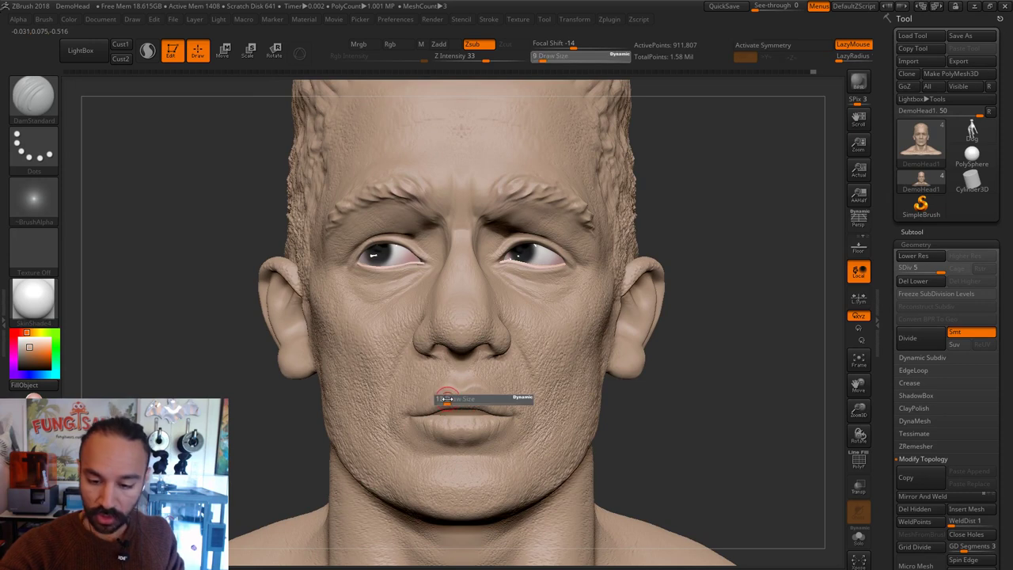
pyautogui.click(443, 399)
pyautogui.press('s')
pyautogui.click(441, 398)
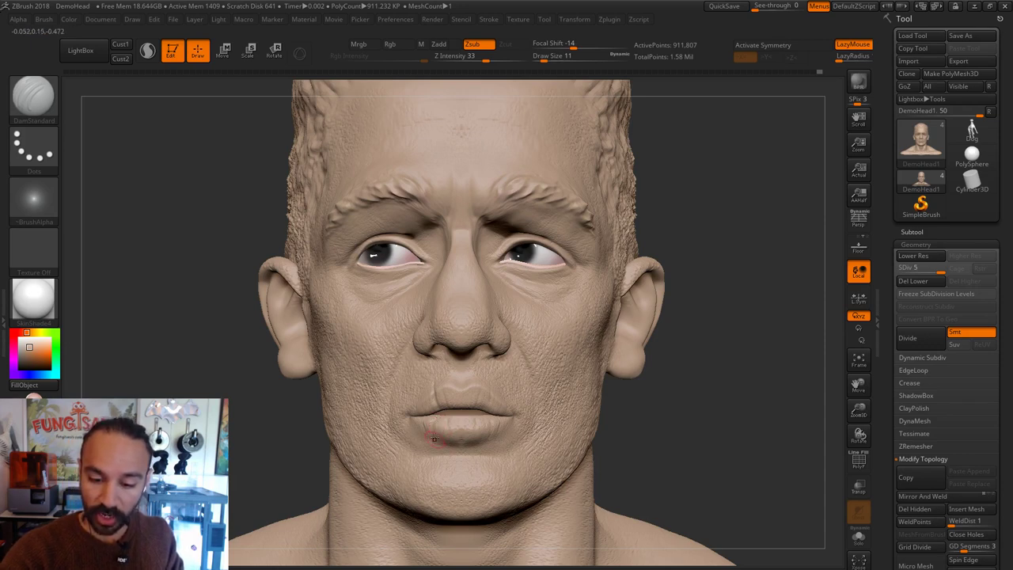
# Step: Carve one-sided scars below one eye and on the opposite cheek at draw size 14, and turn symmetry back on
pyautogui.press('s')
pyautogui.click(376, 299)
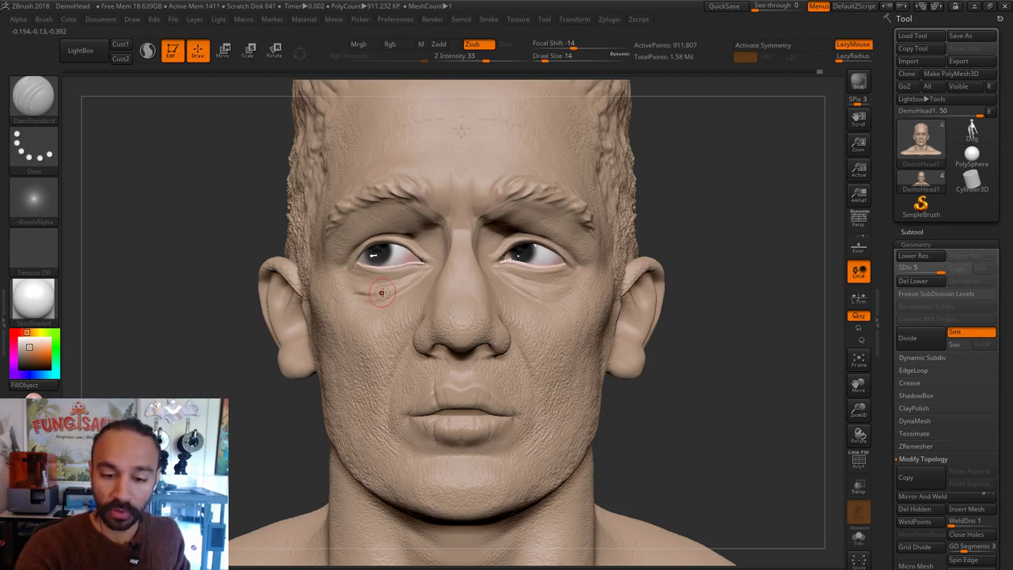
pyautogui.moveTo(362, 285); pyautogui.dragTo(386, 288)
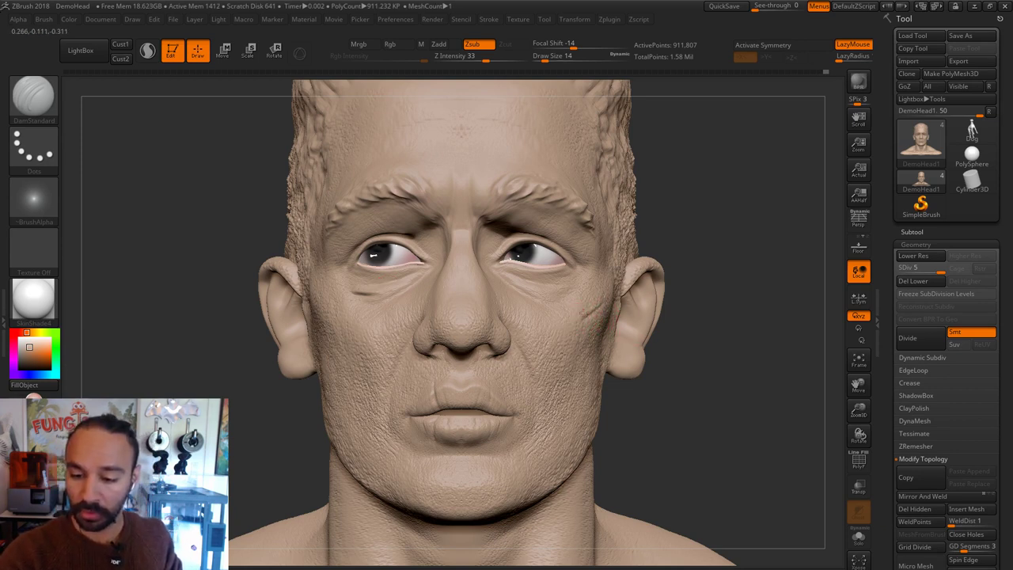
pyautogui.moveTo(725, 281)
pyautogui.mouseDown()
pyautogui.moveTo(721, 262)
pyautogui.moveTo(615, 294)
pyautogui.mouseUp()
pyautogui.press('x')
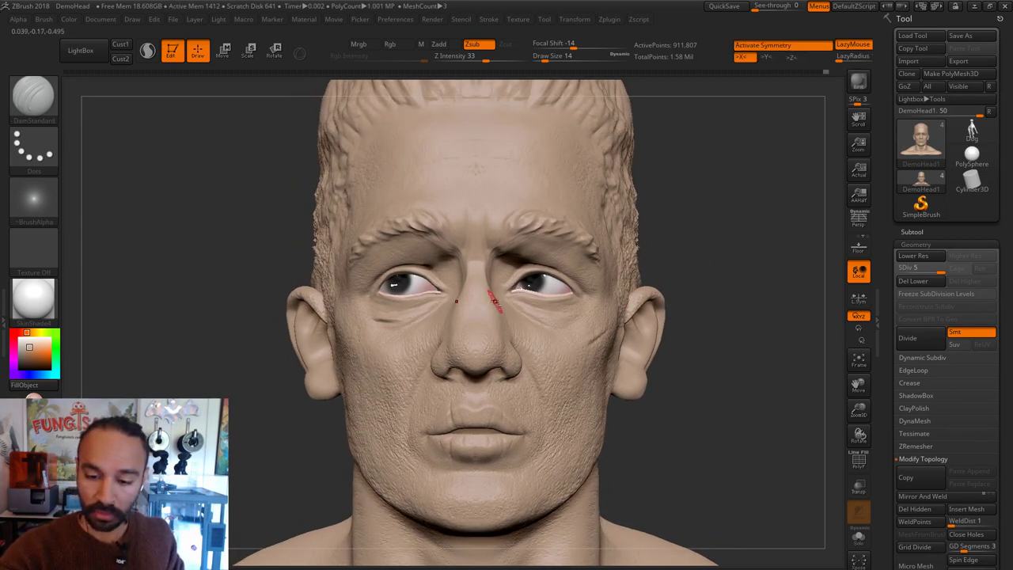
# Step: Try carving the bridge of the nose between the eyes with the DamStandard brush at draw size 20, and undo the stroke
pyautogui.moveTo(663, 245); pyautogui.dragTo(748, 250)
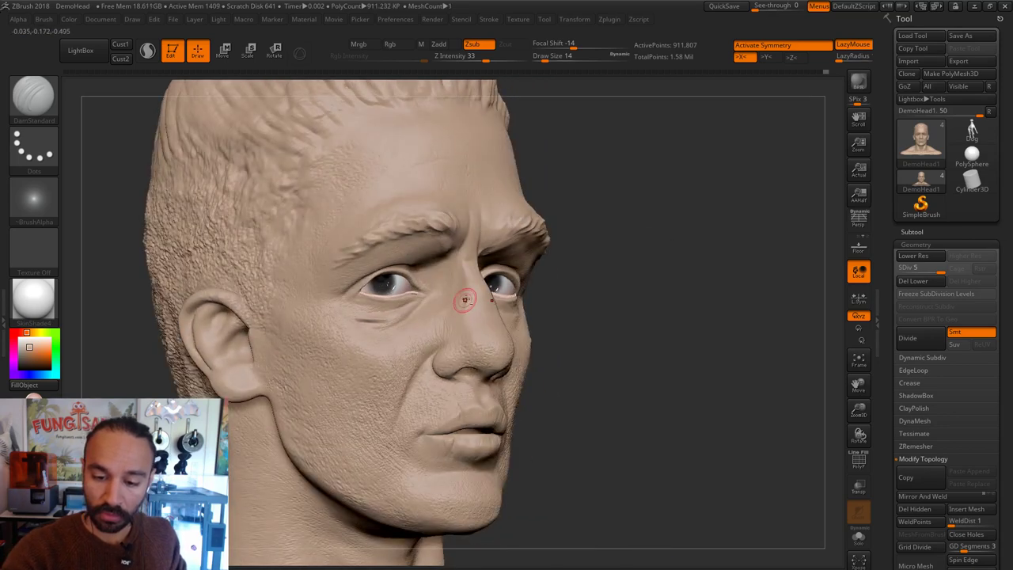
pyautogui.keyDown('shift'); pyautogui.moveTo(565, 281); pyautogui.dragTo(700, 290); pyautogui.keyUp('shift')
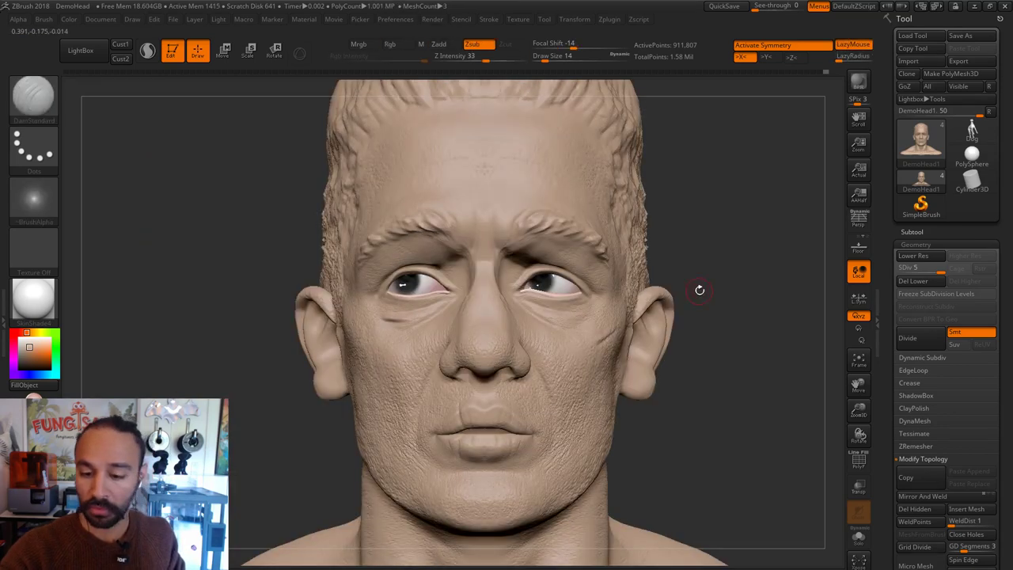
pyautogui.keyDown('alt'); pyautogui.moveTo(700, 242); pyautogui.dragTo(709, 264); pyautogui.keyUp('alt')
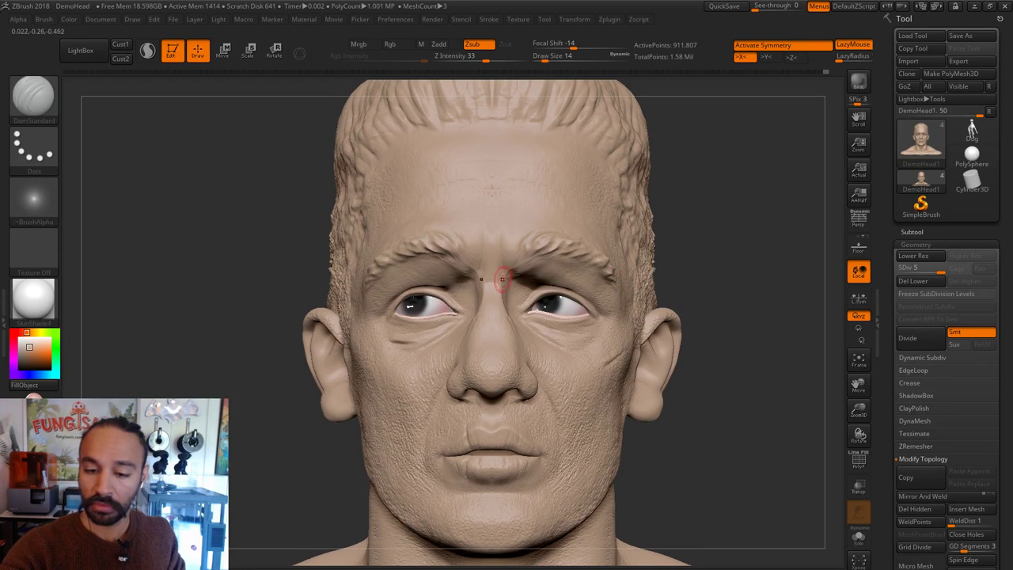
pyautogui.press('s')
pyautogui.moveTo(502, 279)
pyautogui.mouseDown()
pyautogui.moveTo(483, 271)
pyautogui.moveTo(490, 285)
pyautogui.mouseUp()
pyautogui.press('s')
pyautogui.hotkey('ctrl', 'z')
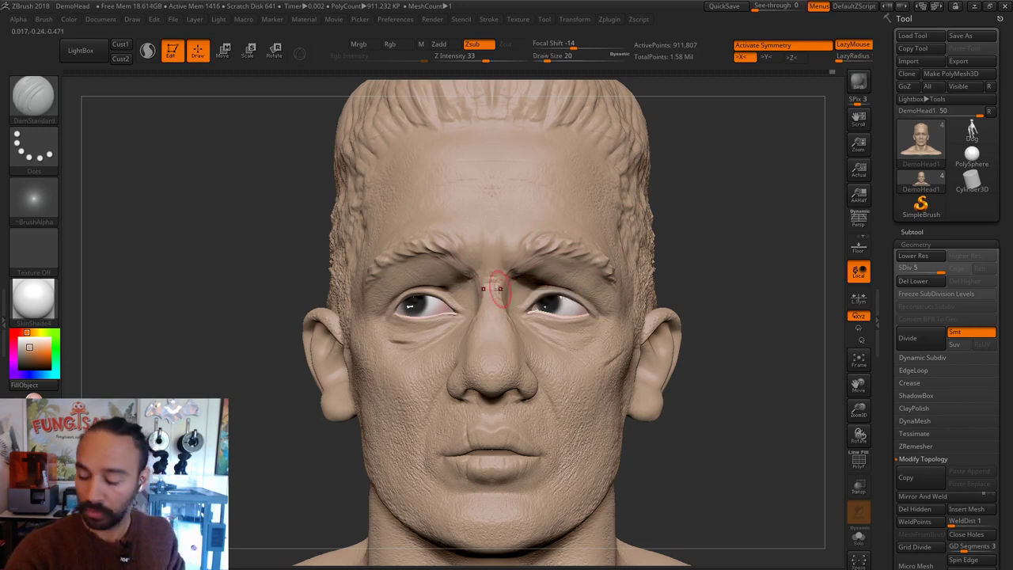
# Step: Reshape the sides of the nose bridge between the eyes with the Move brush, varying the draw size between 16 and 25
pyautogui.press('b')
pyautogui.press('m')
pyautogui.press('v')
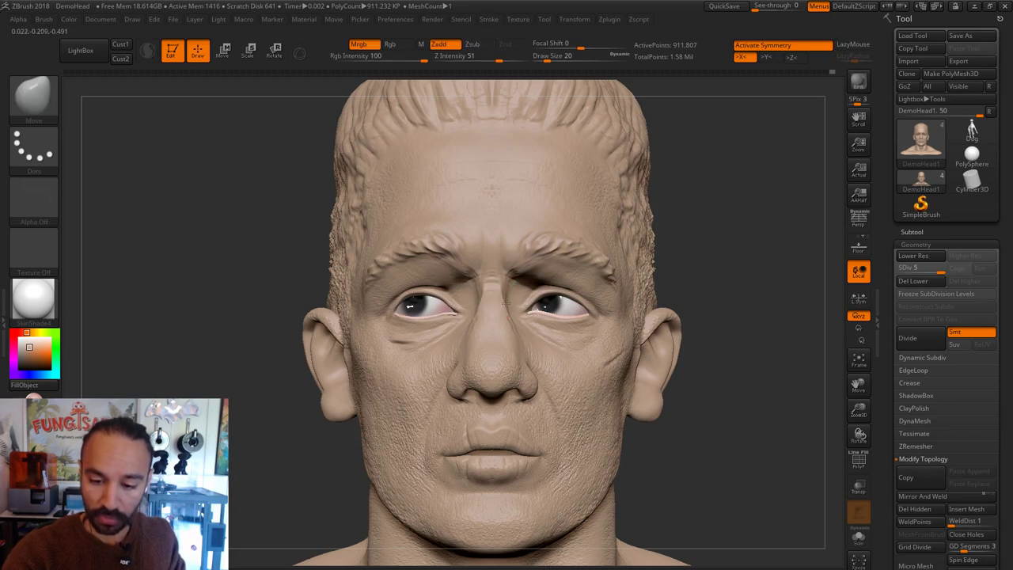
pyautogui.press(']')
pyautogui.press('[')
pyautogui.press('[')
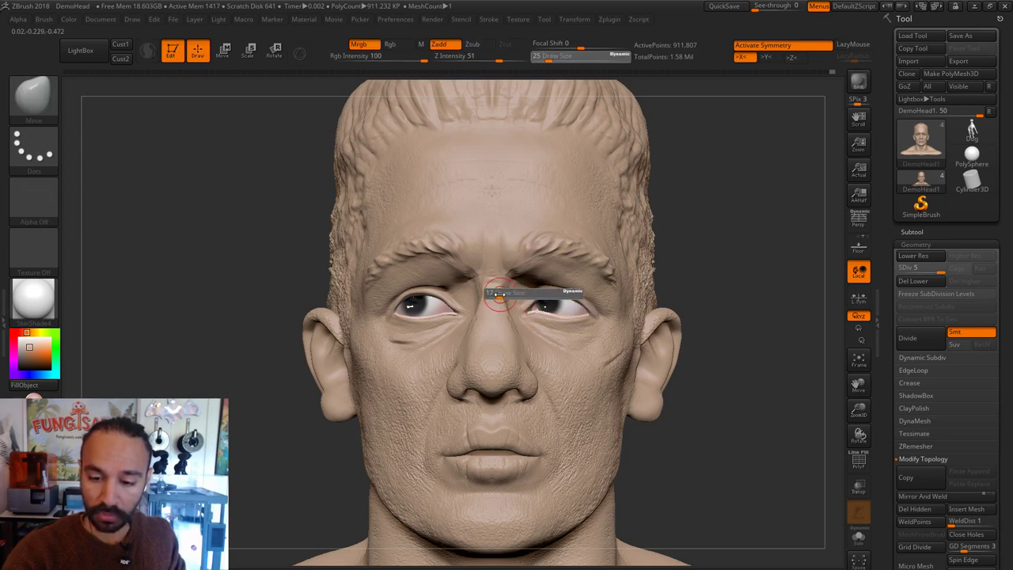
pyautogui.press('s')
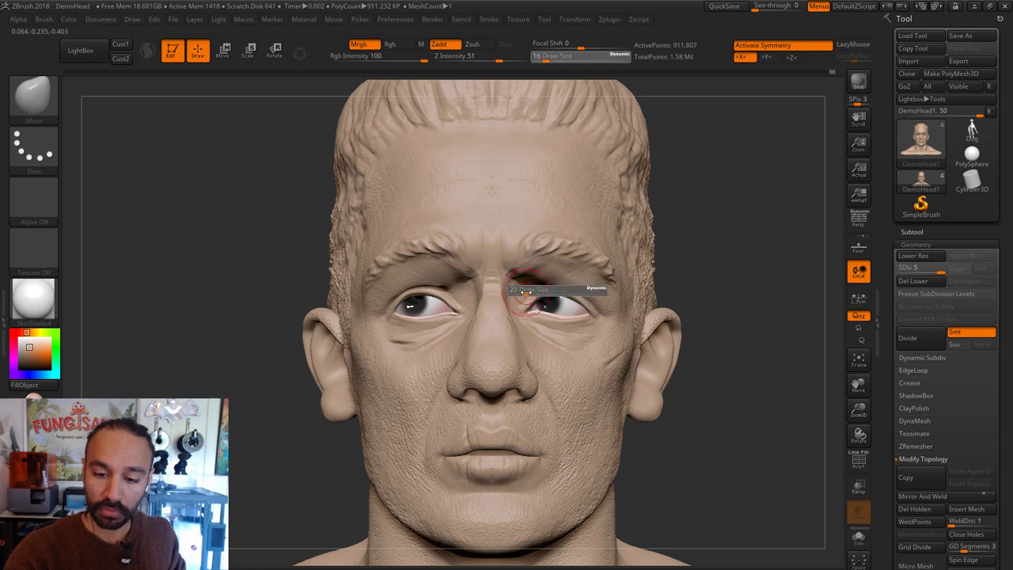
# Step: Carve the inner eye-socket creases beside the nose bridge with the DamStandard brush at draw sizes 20 and 17, and smooth them
pyautogui.press('b')
pyautogui.press('d')
pyautogui.press('s')
pyautogui.press('s')
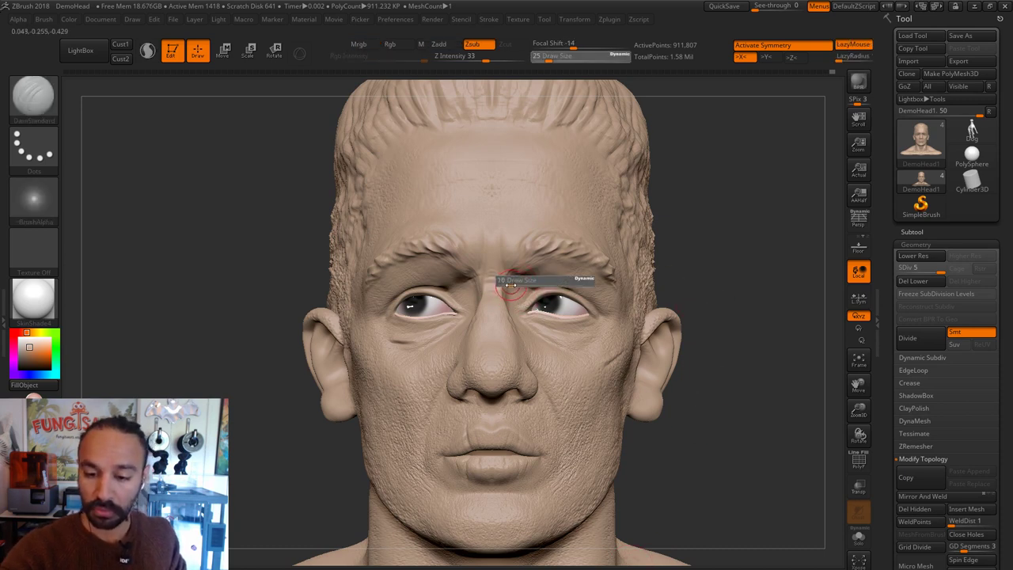
pyautogui.moveTo(505, 286); pyautogui.dragTo(501, 289)
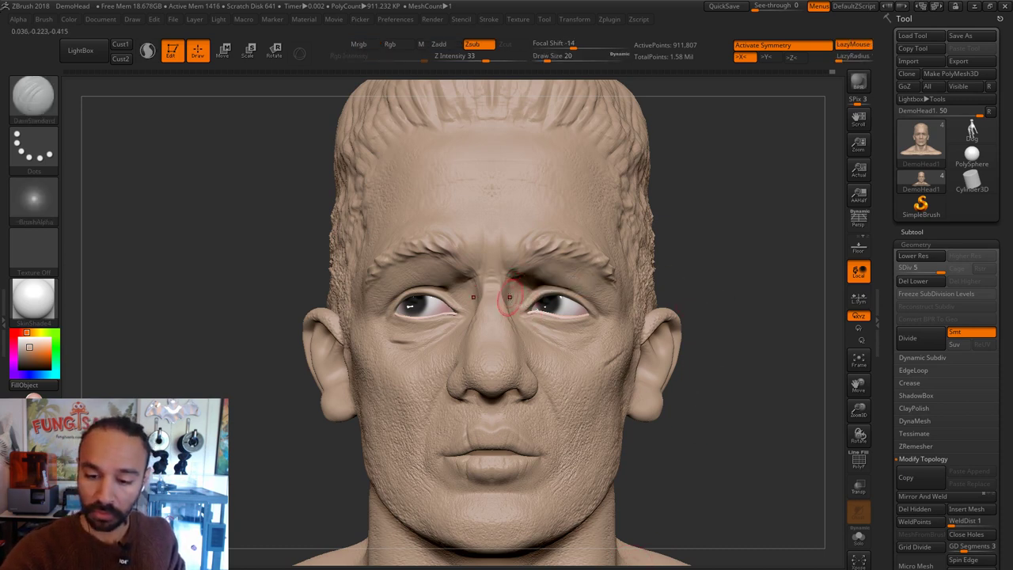
pyautogui.press('[')
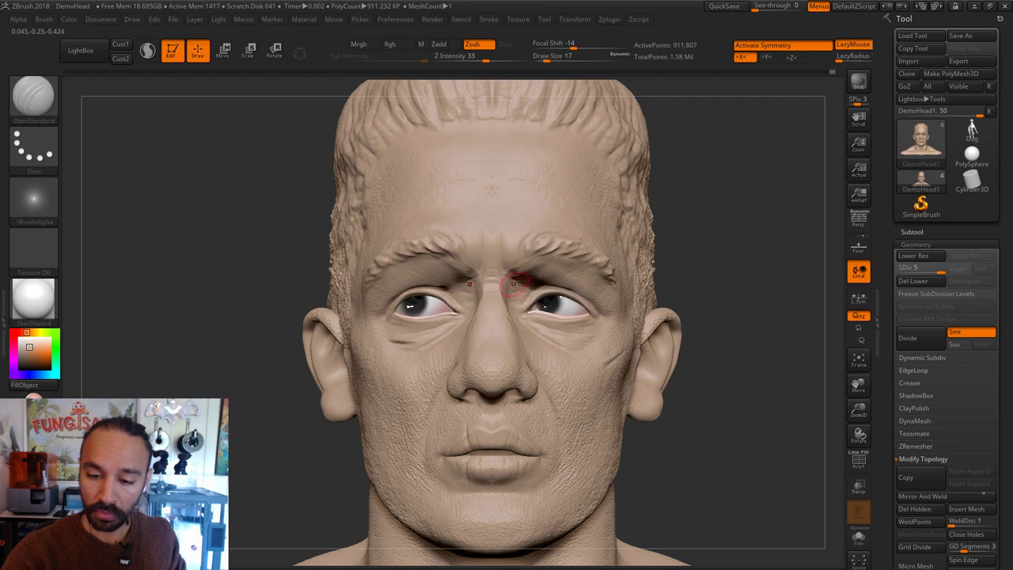
pyautogui.keyDown('shift'); pyautogui.moveTo(514, 284); pyautogui.dragTo(526, 289); pyautogui.keyUp('shift')
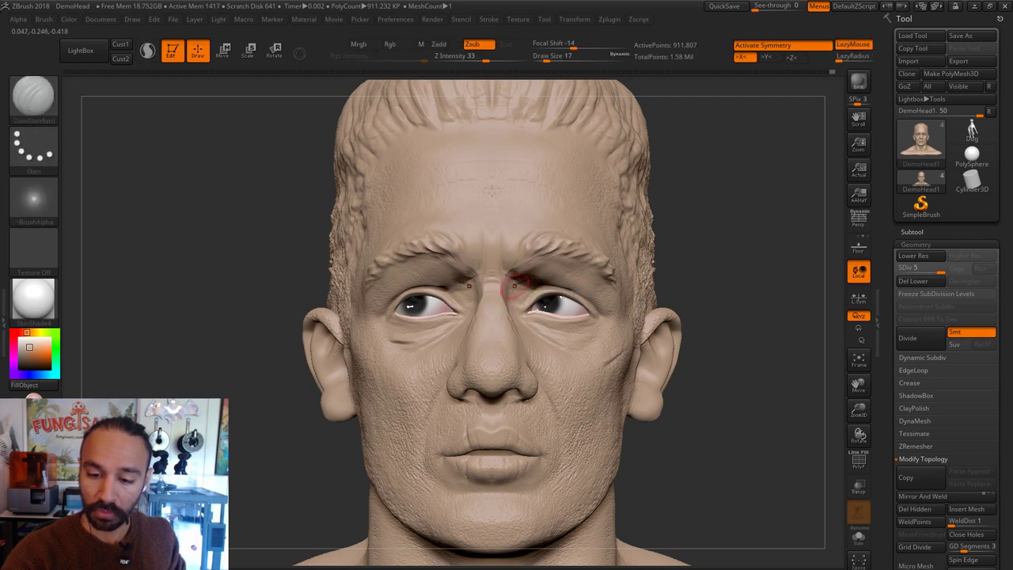
# Step: Adjust the inner ends of the upper eyelids with the Move brush at draw size 23
pyautogui.press('b')
pyautogui.press('m')
pyautogui.press('v')
pyautogui.press('s')
pyautogui.moveTo(529, 292); pyautogui.dragTo(535, 290)
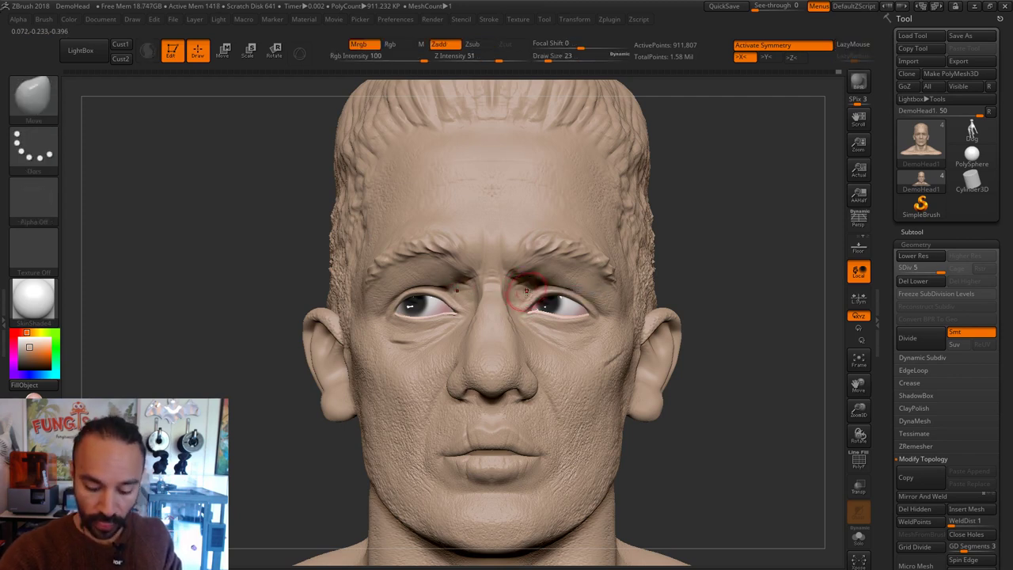
# Step: Lower the head to subdivision level 2 and build up the inner upper eyelids with the Clay brush at draw size 13
pyautogui.hotkey('shift', 'd')
pyautogui.hotkey('shift', 'd')
pyautogui.hotkey('shift', 'd')
pyautogui.keyDown('alt'); pyautogui.moveTo(674, 264); pyautogui.dragTo(719, 264); pyautogui.keyUp('alt')
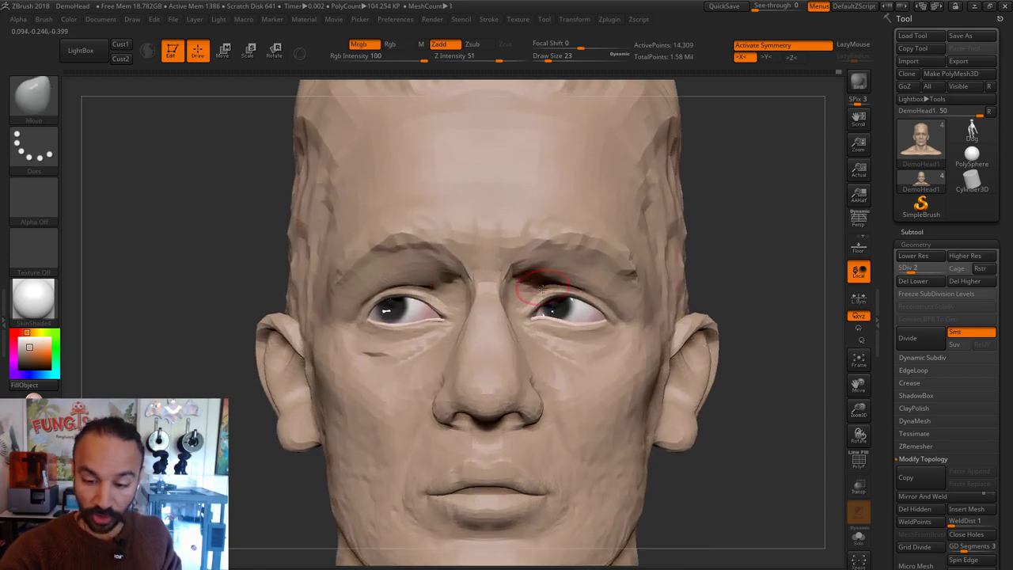
pyautogui.press('b')
pyautogui.press('c')
pyautogui.press('l')
pyautogui.moveTo(529, 288)
pyautogui.mouseDown()
pyautogui.moveTo(537, 283)
pyautogui.moveTo(526, 274)
pyautogui.moveTo(545, 289)
pyautogui.mouseUp()
pyautogui.press('s')
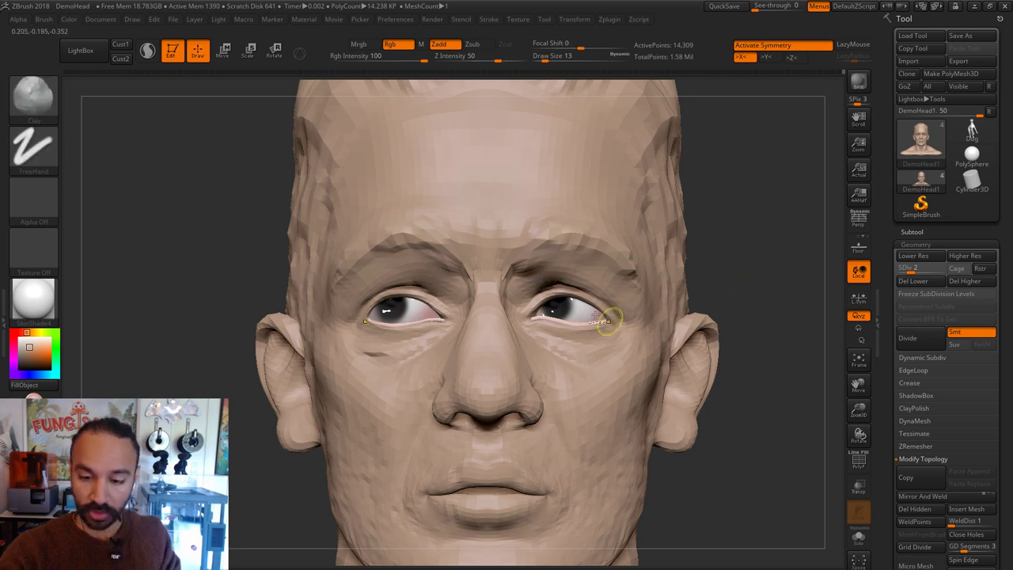
# Step: Return to subdivision level 4, smooth the inner upper eyelid areas and work on them with the Inflat brush
pyautogui.hotkey('ctrl', 'd')
pyautogui.hotkey('ctrl', 'd')
pyautogui.keyDown('shift'); pyautogui.moveTo(534, 286); pyautogui.dragTo(532, 287); pyautogui.keyUp('shift')
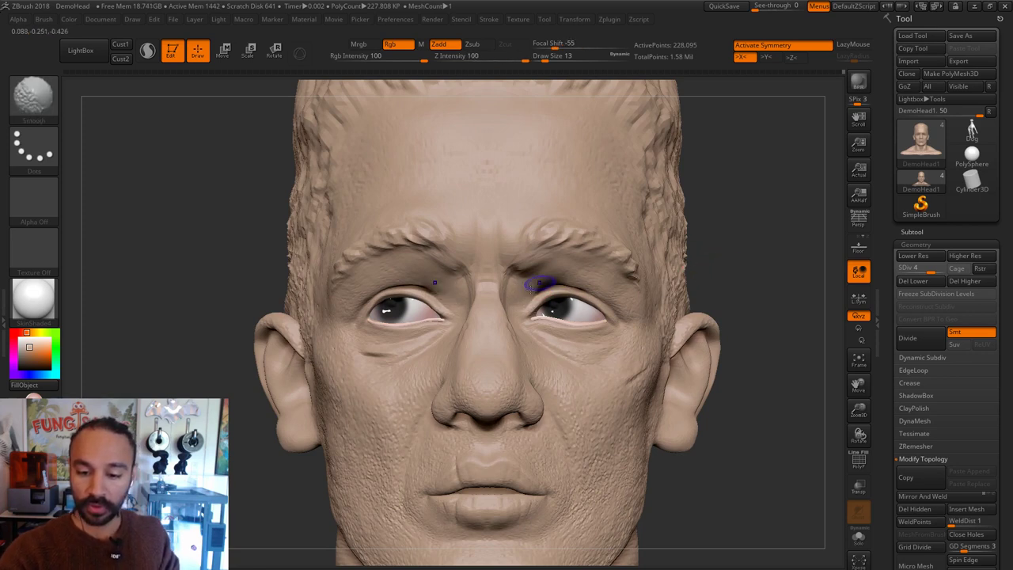
pyautogui.press('b')
pyautogui.press('i')
pyautogui.press('n')
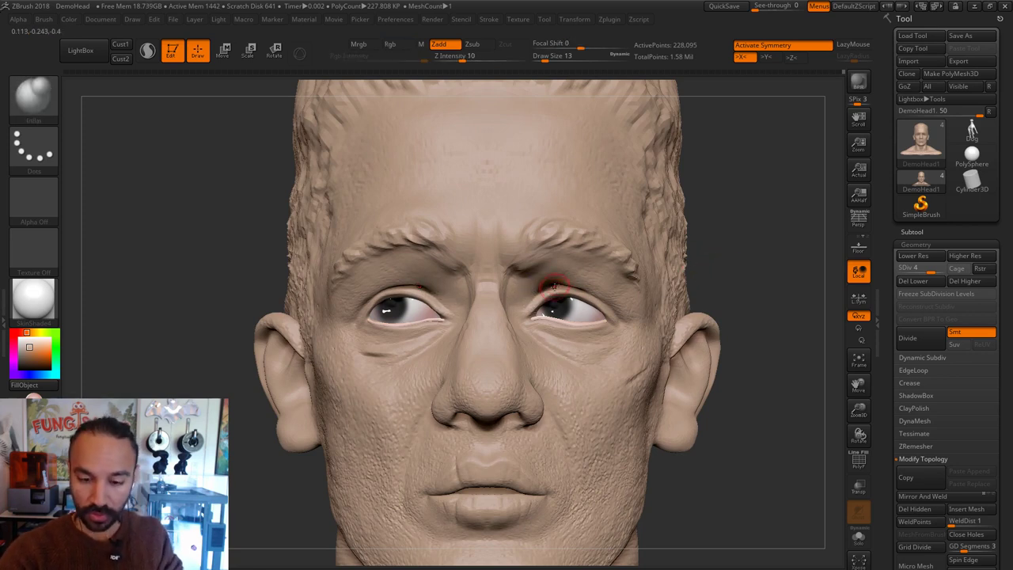
# Step: Refine the folds above the upper eyelids with the Move brush, reducing its draw size to 14, and smooth them
pyautogui.press('b')
pyautogui.press('m')
pyautogui.press('v')
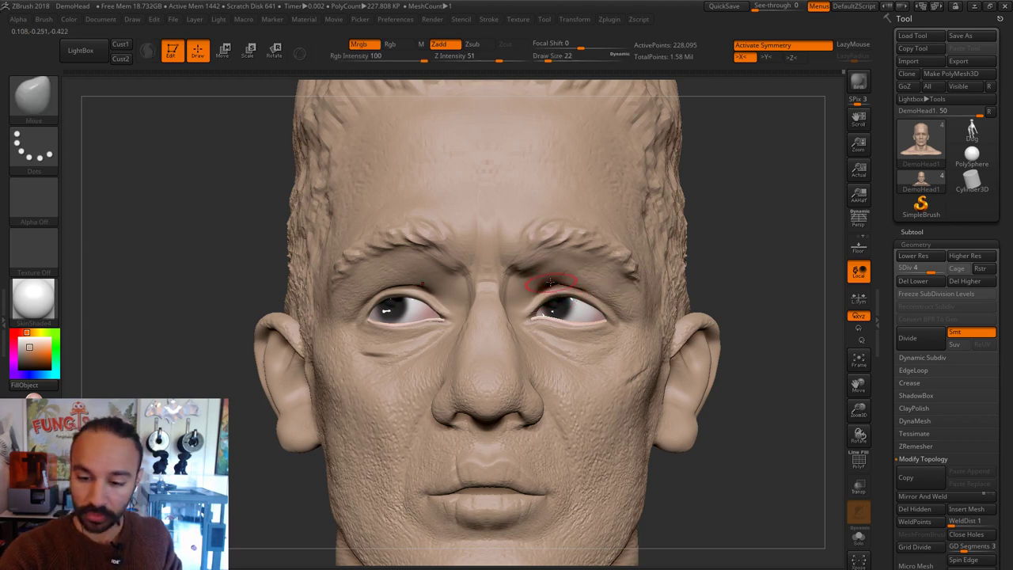
pyautogui.press('[')
pyautogui.keyDown('shift'); pyautogui.moveTo(548, 283); pyautogui.dragTo(558, 282); pyautogui.keyUp('shift')
pyautogui.press('shift')
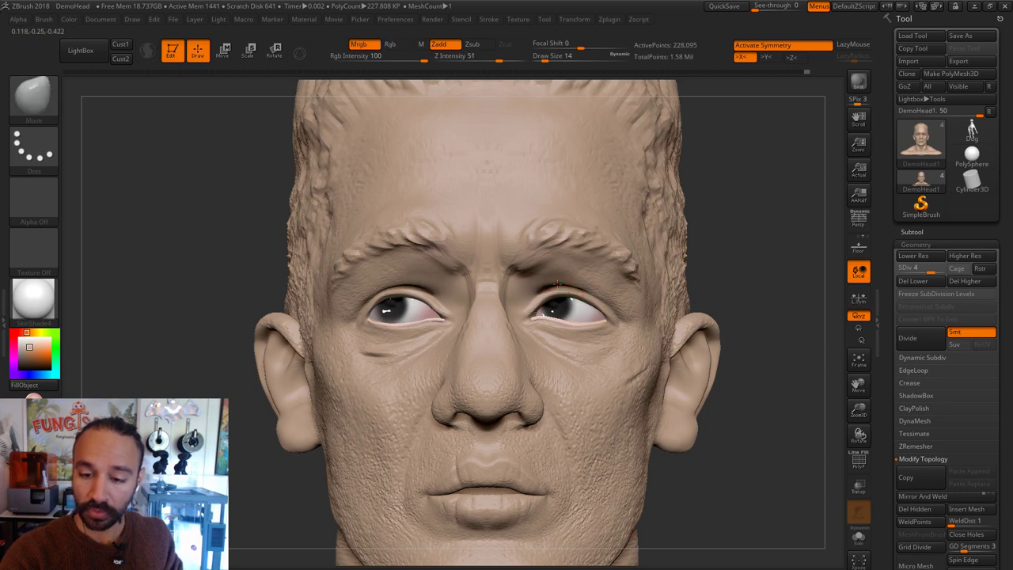
pyautogui.press('shift')
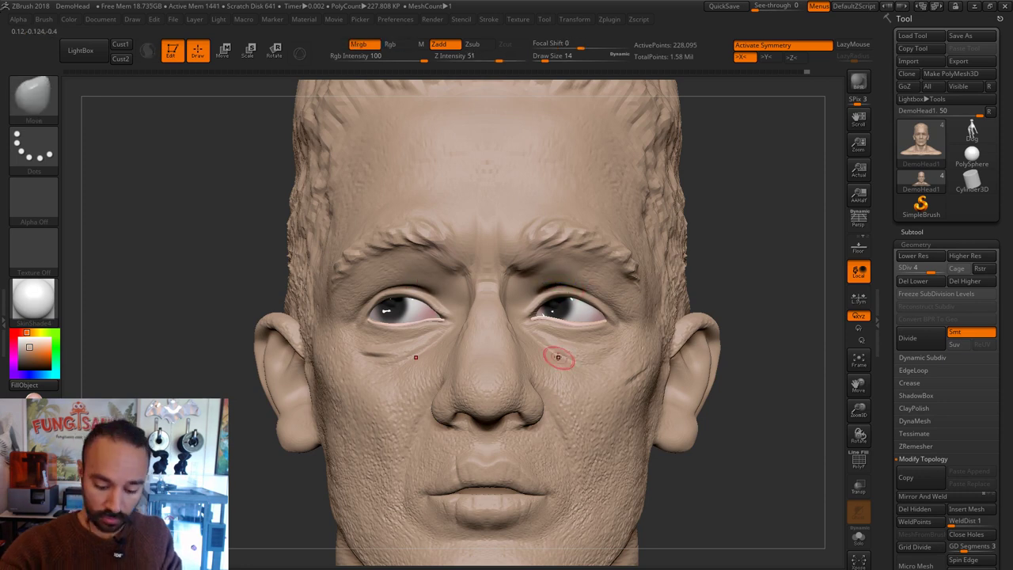
# Step: Soften the inner brow ridges with the Clay brush at subdivision level 2 and smooth them at level 3
pyautogui.press('1')
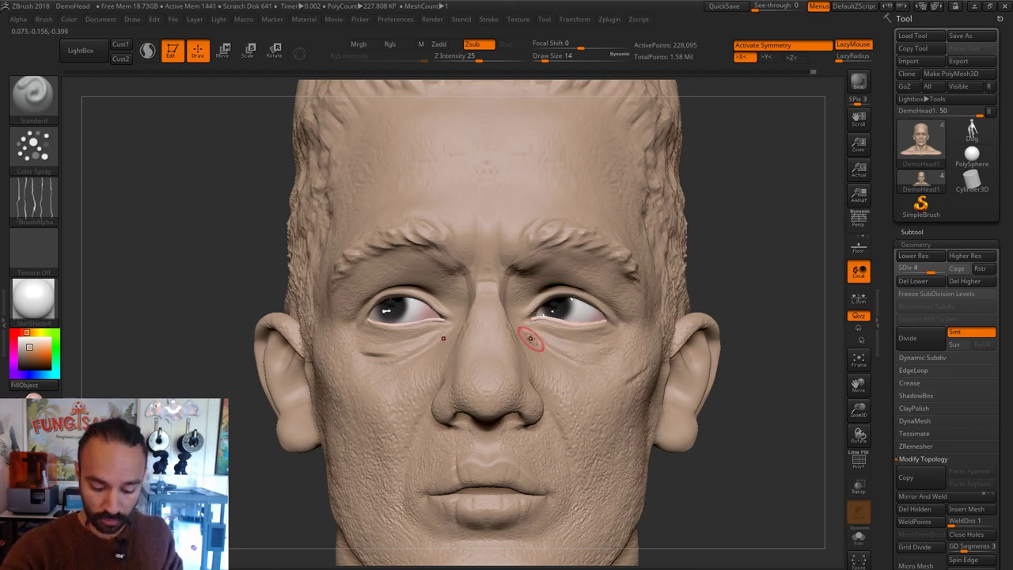
pyautogui.press('b')
pyautogui.press('c')
pyautogui.press('l')
pyautogui.hotkey('shift', 'd')
pyautogui.hotkey('shift', 'd')
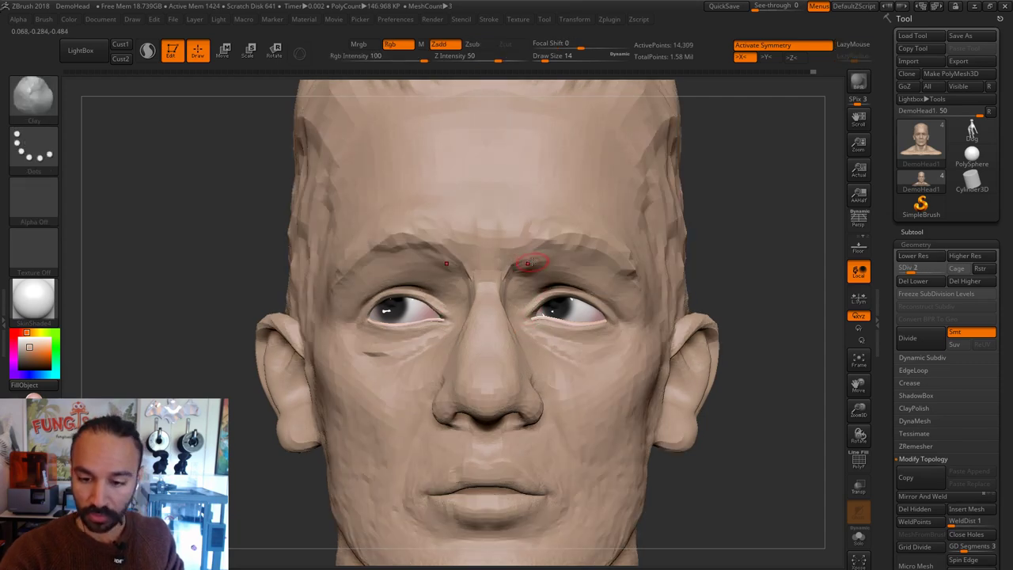
pyautogui.click(410, 46)
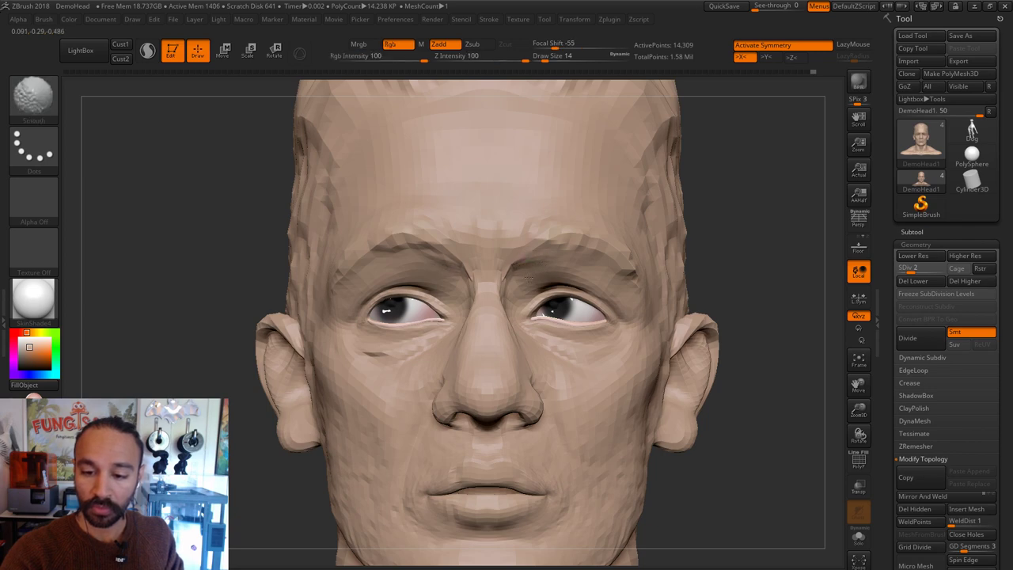
pyautogui.press('d')
pyautogui.keyDown('shift'); pyautogui.moveTo(544, 258); pyautogui.dragTo(524, 262); pyautogui.keyUp('shift')
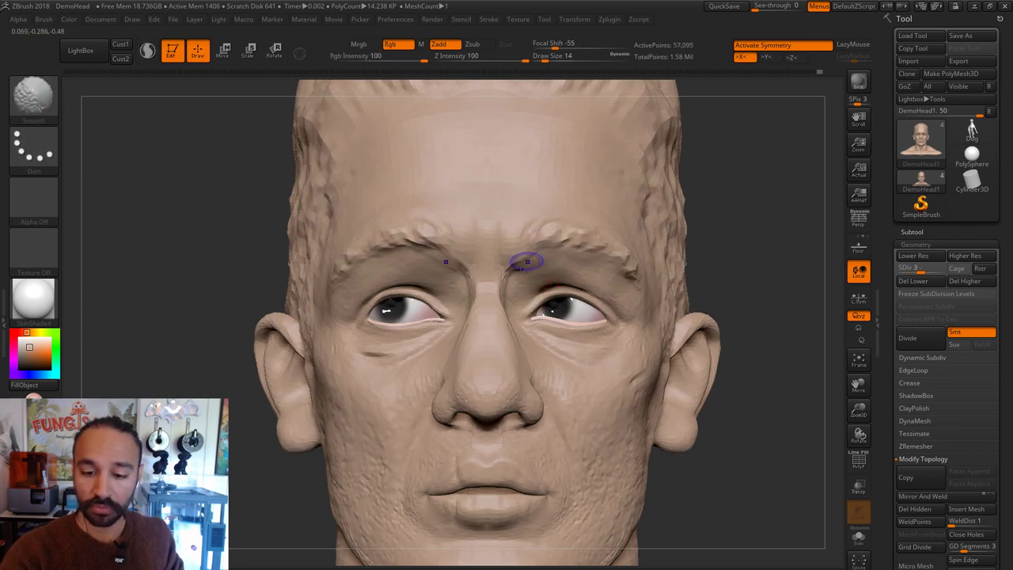
# Step: Switch to the Standard brush and give it Alpha 07 for spraying colour on the whole face
pyautogui.moveTo(760, 253)
pyautogui.keyDown('alt'); pyautogui.mouseDown()
pyautogui.moveTo(712, 235)
pyautogui.moveTo(731, 241)
pyautogui.mouseUp(); pyautogui.keyUp('alt')
pyautogui.moveTo(731, 240); pyautogui.dragTo(751, 243, button='right')
pyautogui.press('b')
pyautogui.press('s')
pyautogui.press('t')
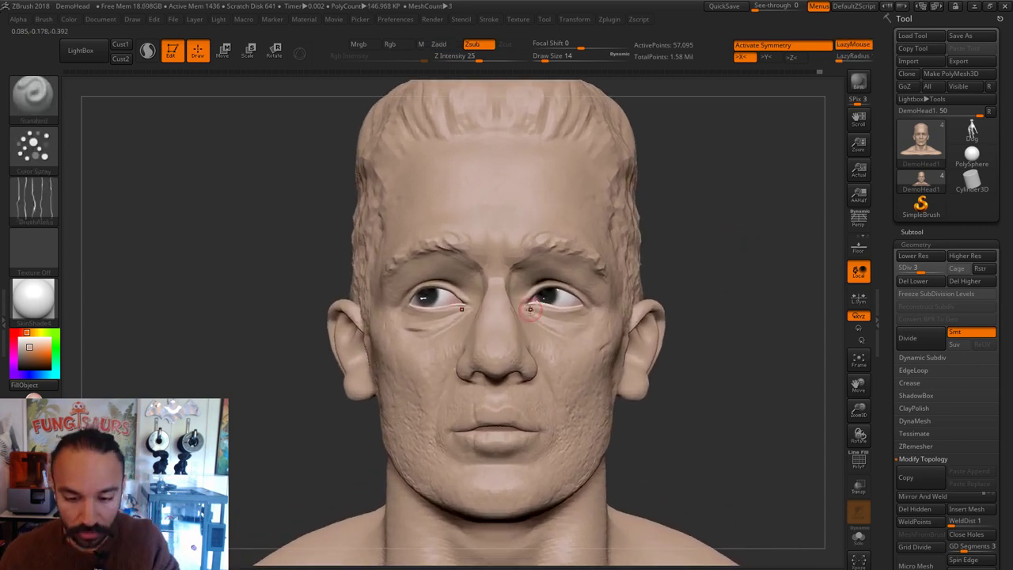
pyautogui.click(41, 182)
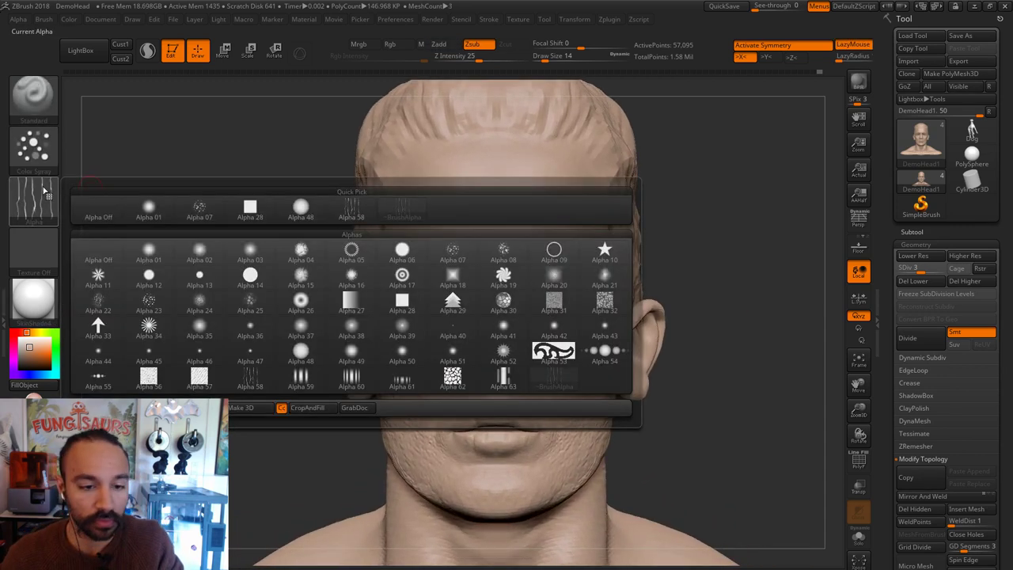
pyautogui.click(212, 207)
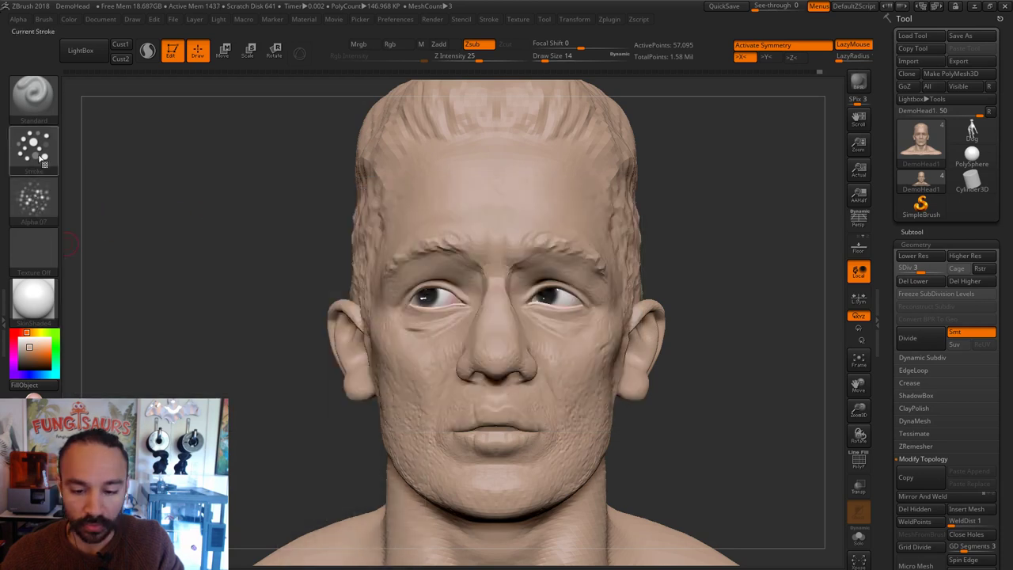
# Step: Prepare the brush for colour-only painting with a saturated red, draw size 31, Mrgb on and Zsub off
pyautogui.moveTo(42, 331)
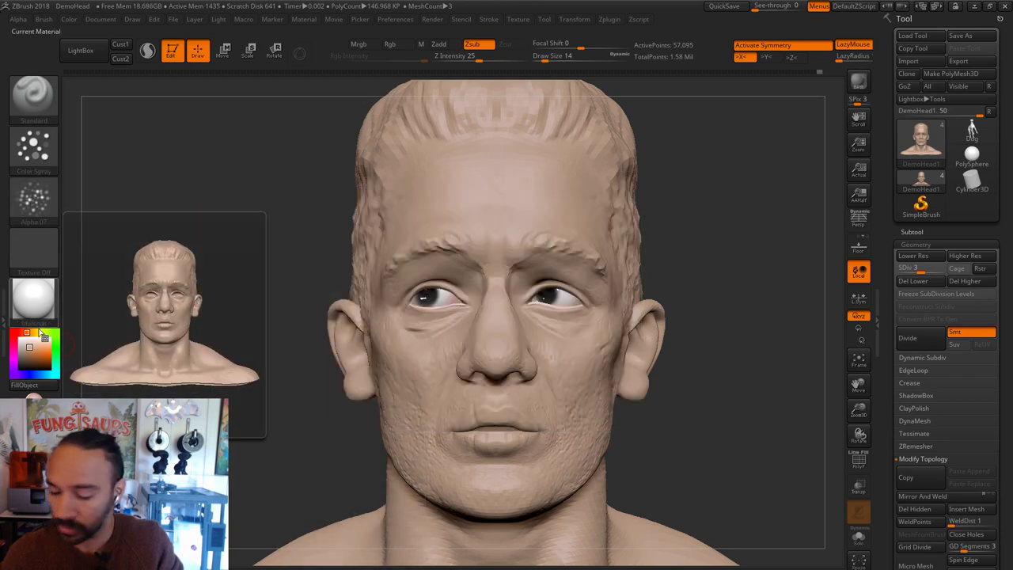
pyautogui.click(18, 360)
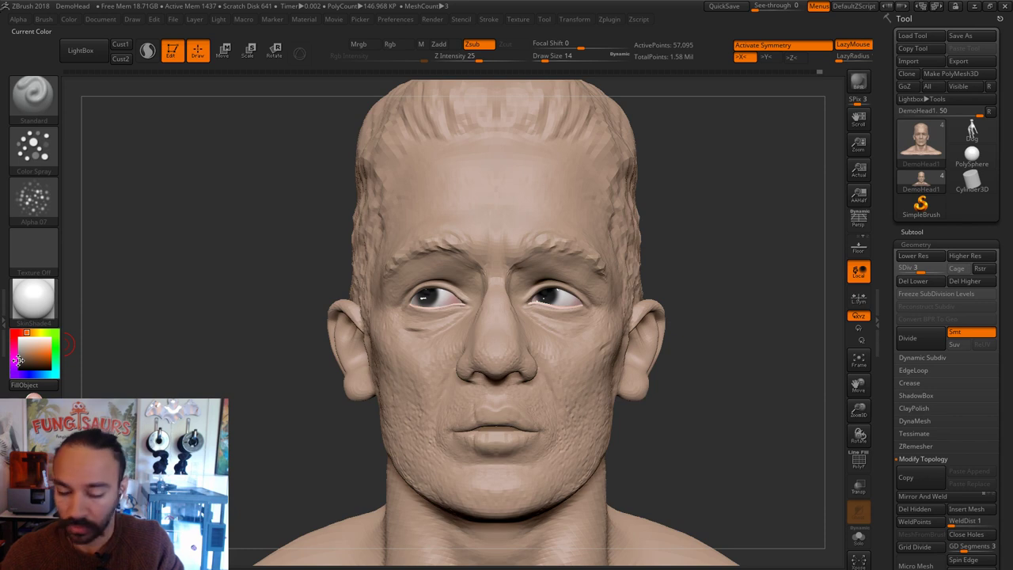
pyautogui.moveTo(27, 332); pyautogui.dragTo(14, 333)
pyautogui.click(50, 354)
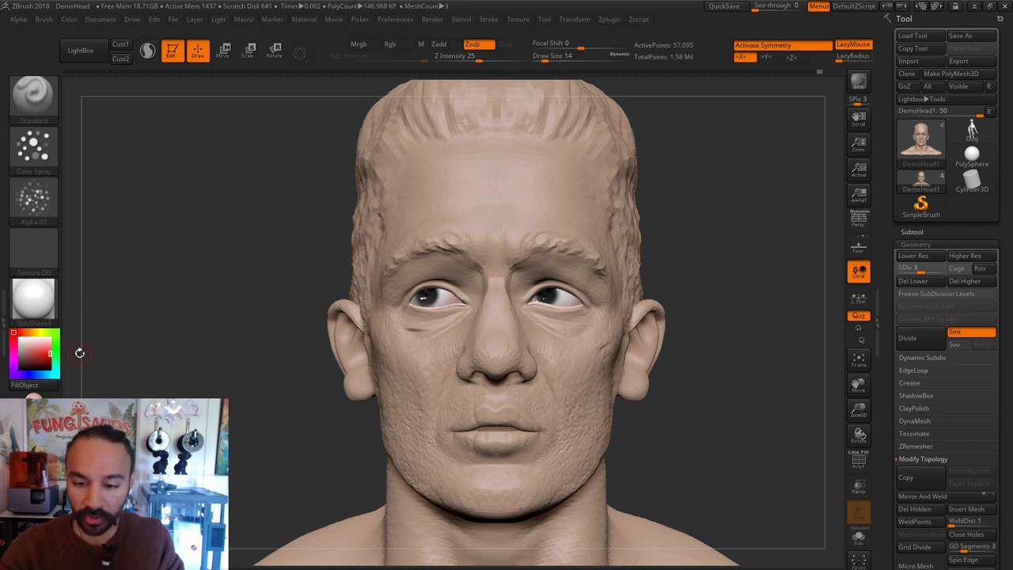
pyautogui.press('s')
pyautogui.moveTo(571, 320); pyautogui.dragTo(576, 320)
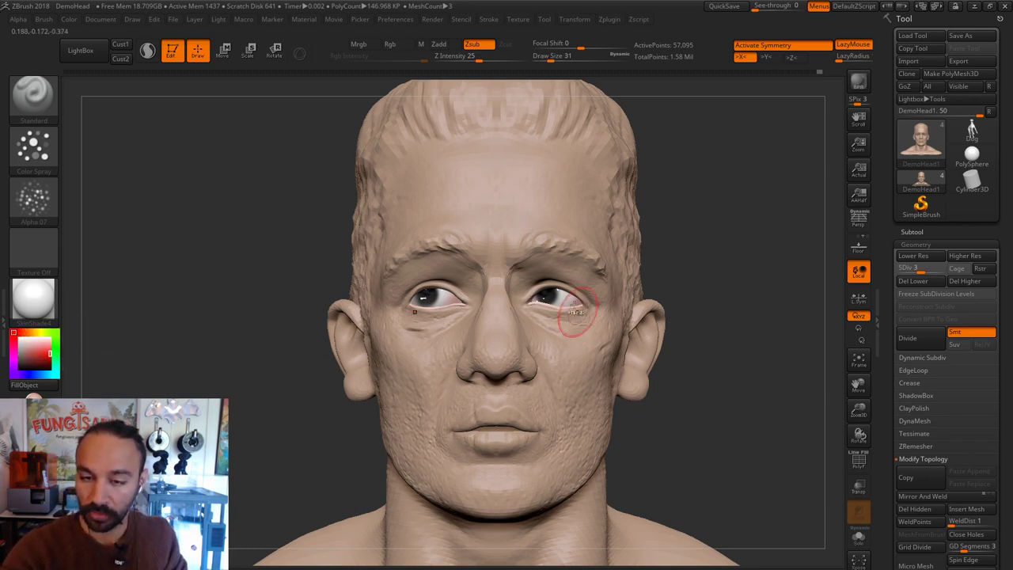
pyautogui.click(363, 45)
pyautogui.click(485, 44)
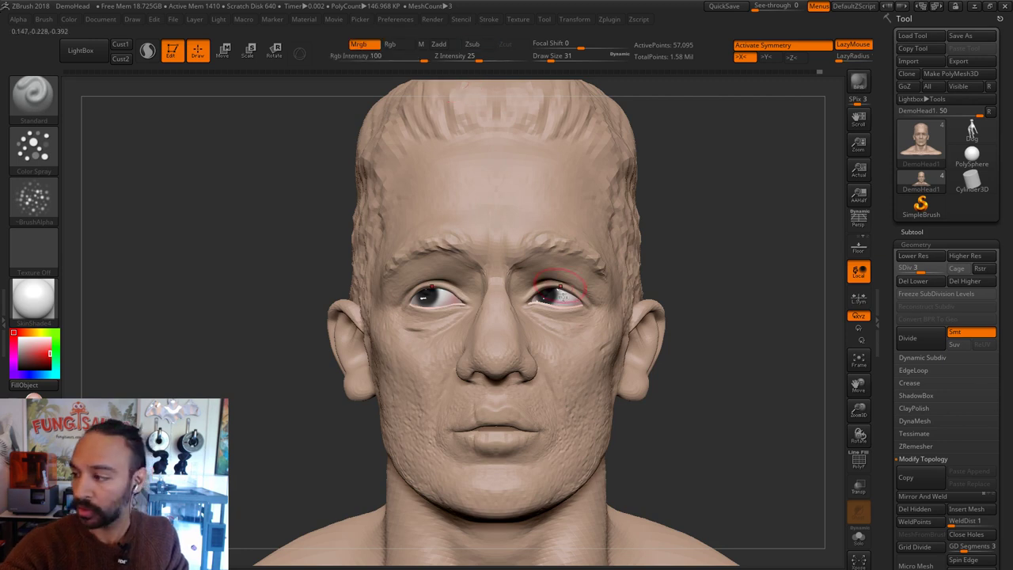
# Step: Spray red tint onto the nose tip and ears, using draw sizes 23 and 31
pyautogui.press('s')
pyautogui.moveTo(577, 301); pyautogui.dragTo(573, 302)
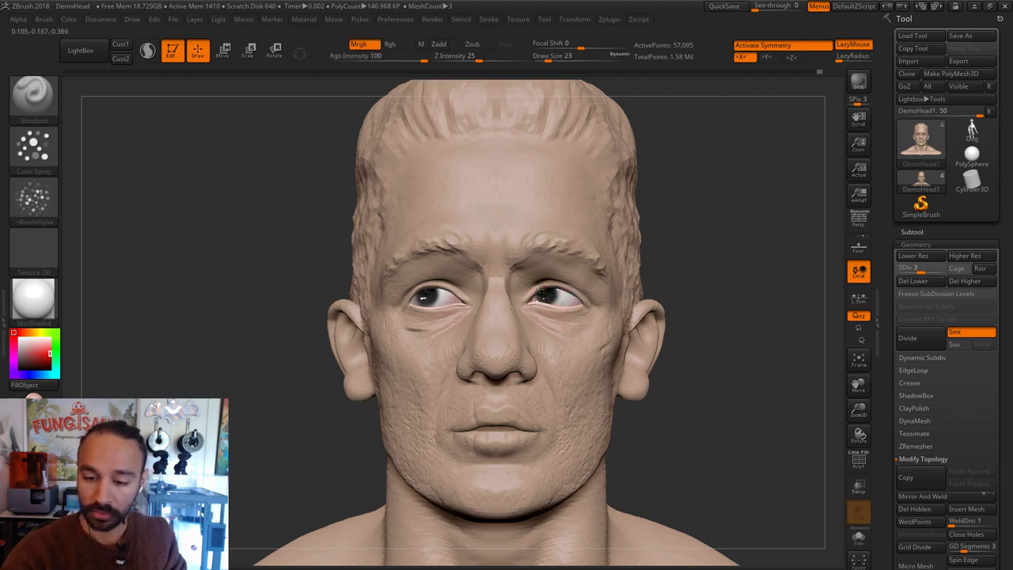
pyautogui.press('s')
pyautogui.moveTo(610, 363); pyautogui.dragTo(625, 362)
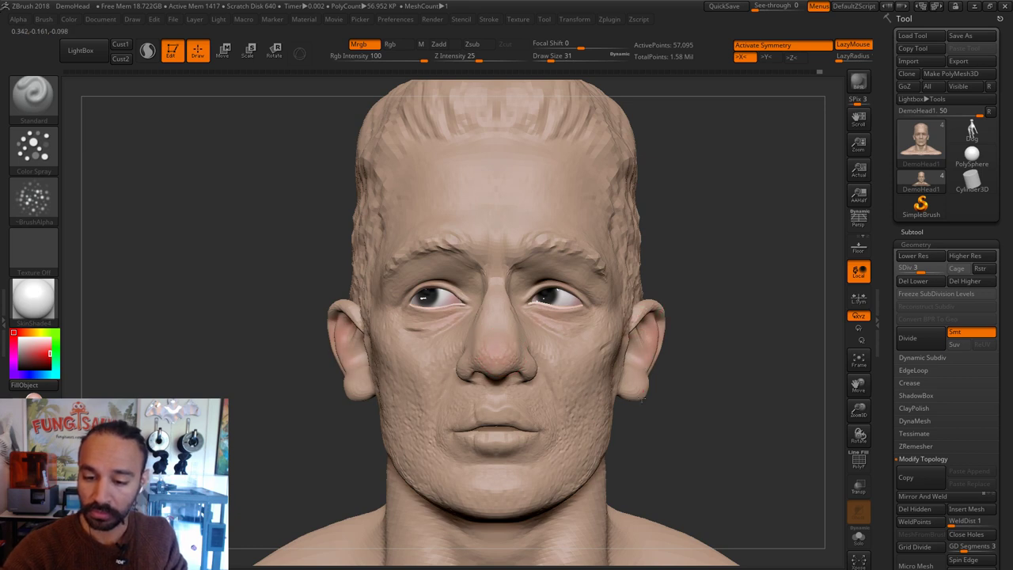
# Step: Choose a duller red and tint the upper and lower lips, reducing the draw size through 23 and 17 to 11
pyautogui.keyDown('alt'); pyautogui.moveTo(708, 318); pyautogui.dragTo(714, 337); pyautogui.keyUp('alt')
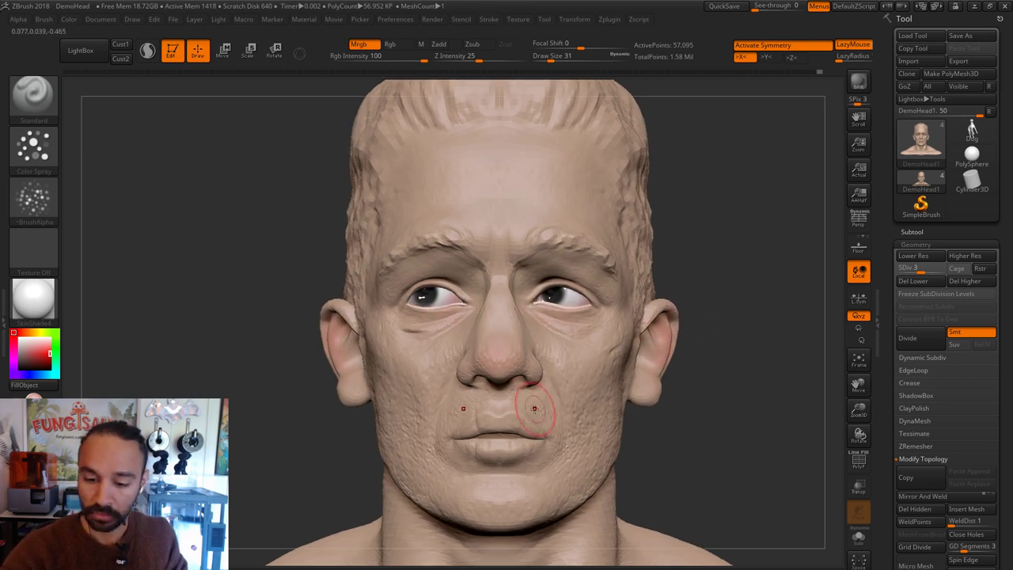
pyautogui.press('s')
pyautogui.moveTo(535, 410); pyautogui.dragTo(526, 411)
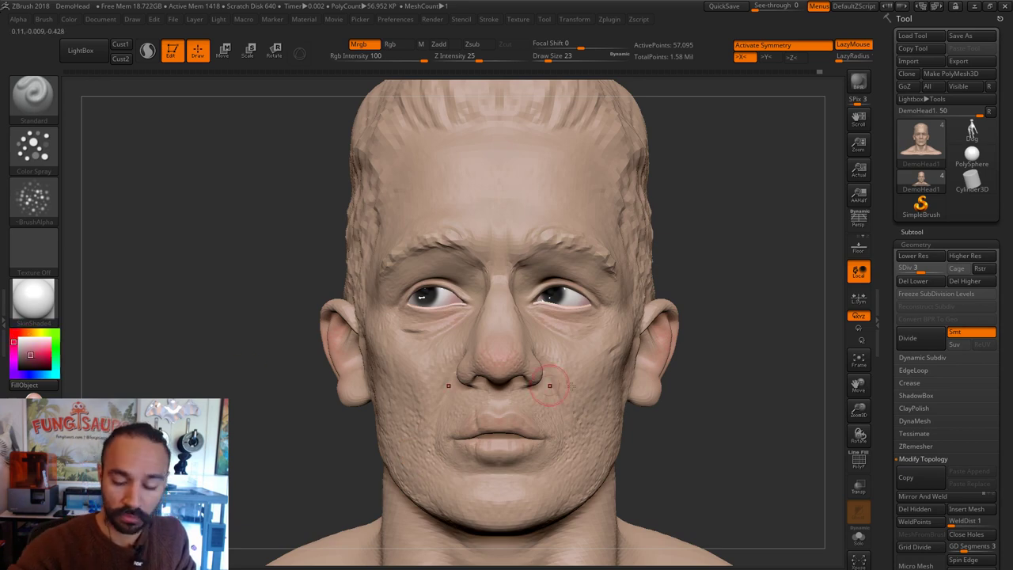
pyautogui.moveTo(740, 349)
pyautogui.keyDown('alt'); pyautogui.mouseDown()
pyautogui.moveTo(744, 414)
pyautogui.moveTo(743, 325)
pyautogui.mouseUp(); pyautogui.keyUp('alt')
pyautogui.press('s')
pyautogui.moveTo(527, 329); pyautogui.dragTo(522, 329)
pyautogui.click(485, 320)
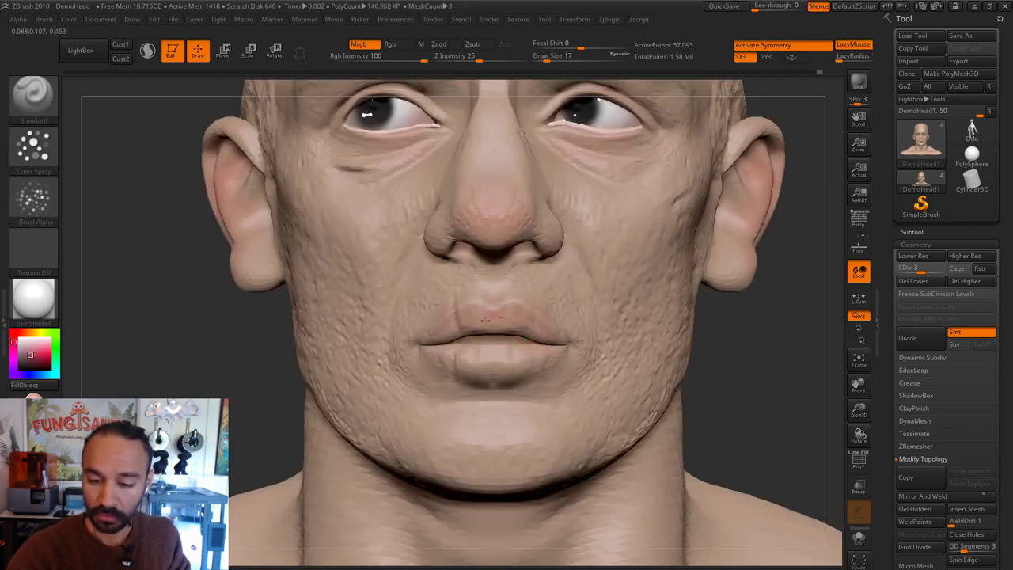
pyautogui.press('s')
pyautogui.click(499, 364)
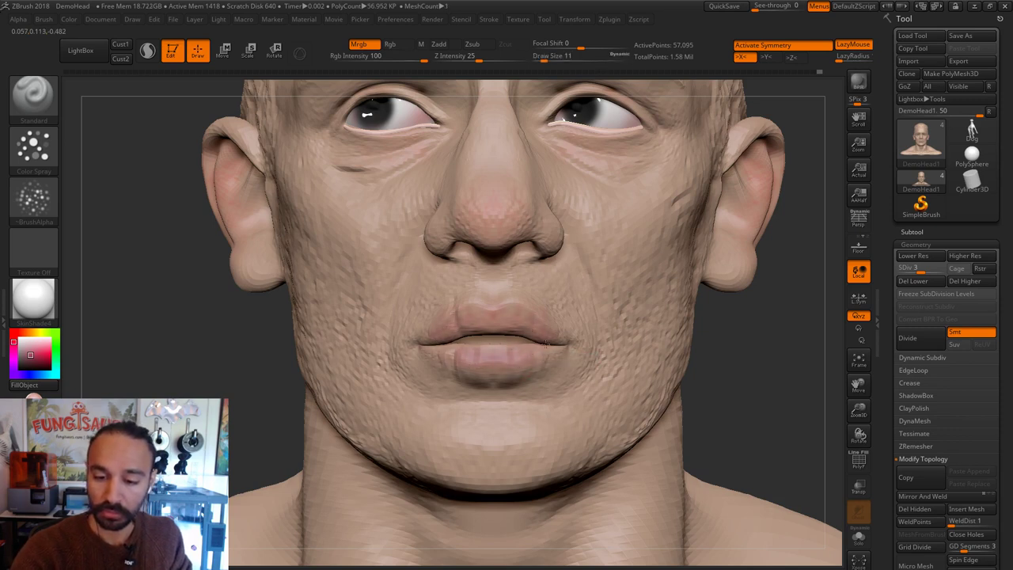
# Step: Spray the muted red over the cheeks at draw size 27
pyautogui.press(']')
pyautogui.press(']')
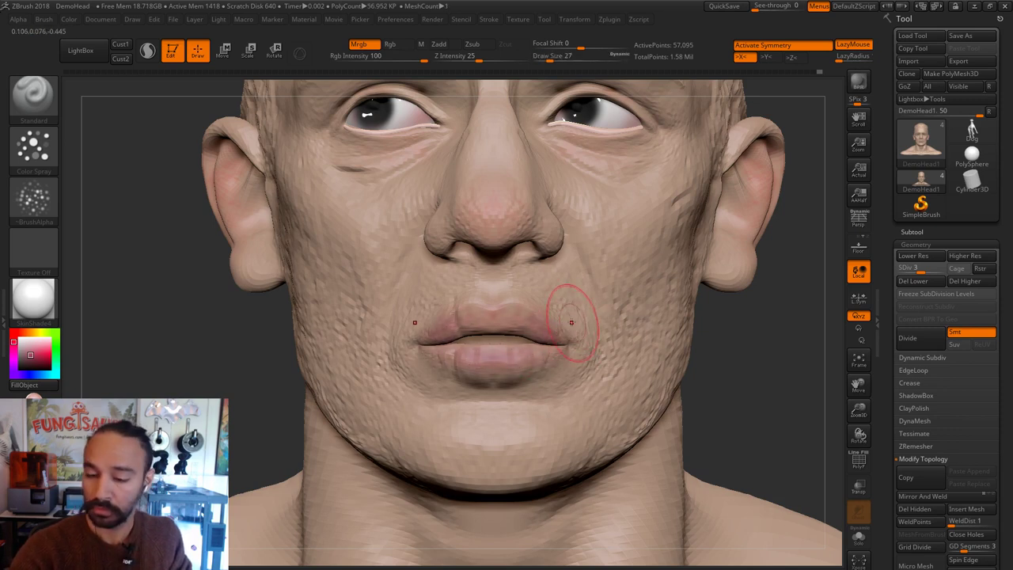
pyautogui.moveTo(601, 247); pyautogui.dragTo(695, 213)
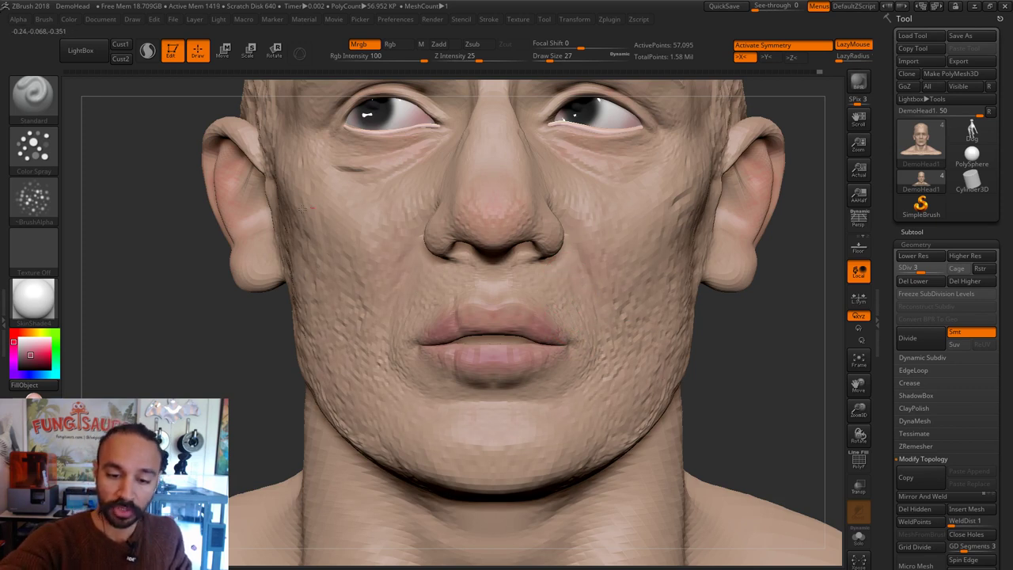
# Step: Choose a muted dark blue and spray it as stubble around the mouth and chin at draw size 13, undoing the stray strokes
pyautogui.keyDown('alt'); pyautogui.moveTo(739, 344); pyautogui.dragTo(726, 432); pyautogui.keyUp('alt')
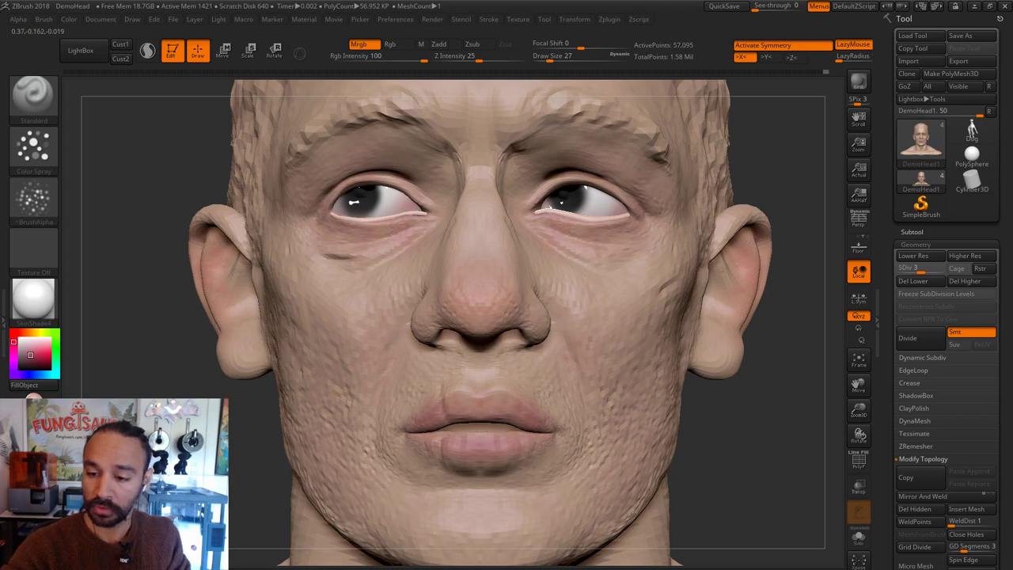
pyautogui.moveTo(785, 387); pyautogui.dragTo(740, 349)
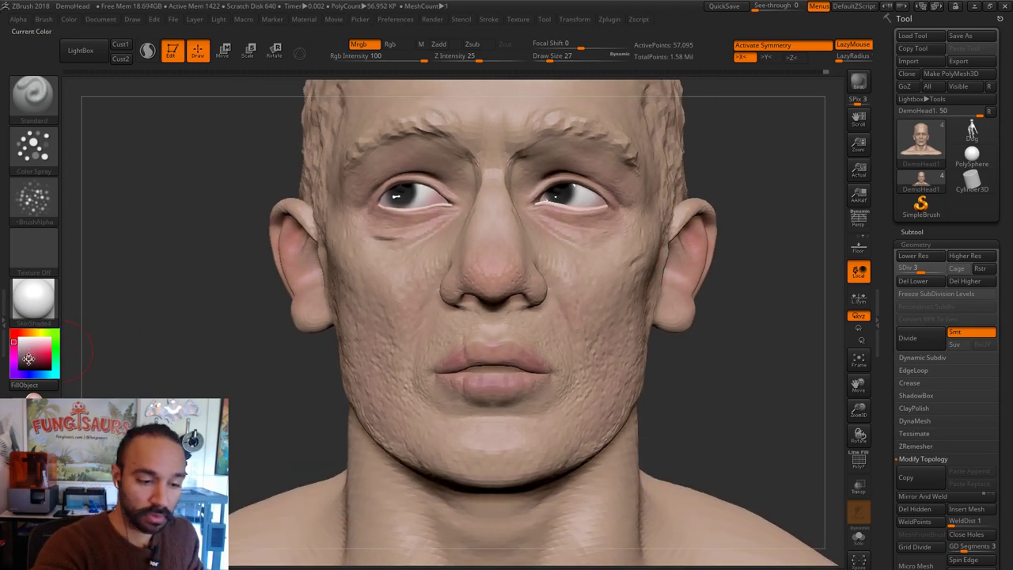
pyautogui.moveTo(11, 339); pyautogui.dragTo(26, 375)
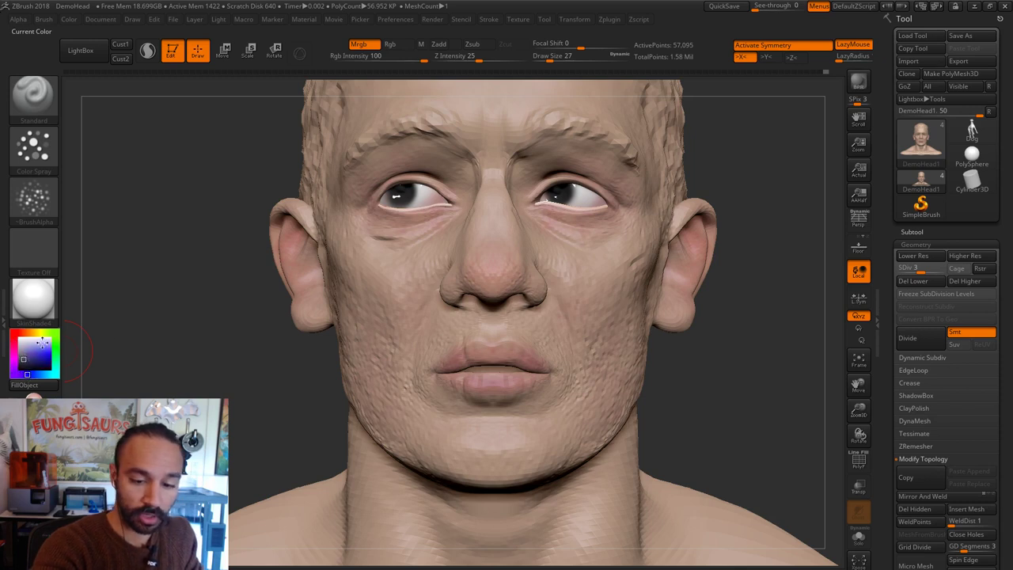
pyautogui.moveTo(394, 386)
pyautogui.mouseDown()
pyautogui.moveTo(394, 408)
pyautogui.moveTo(386, 372)
pyautogui.mouseUp()
pyautogui.hotkey('ctrl', 'z')
pyautogui.press('[')
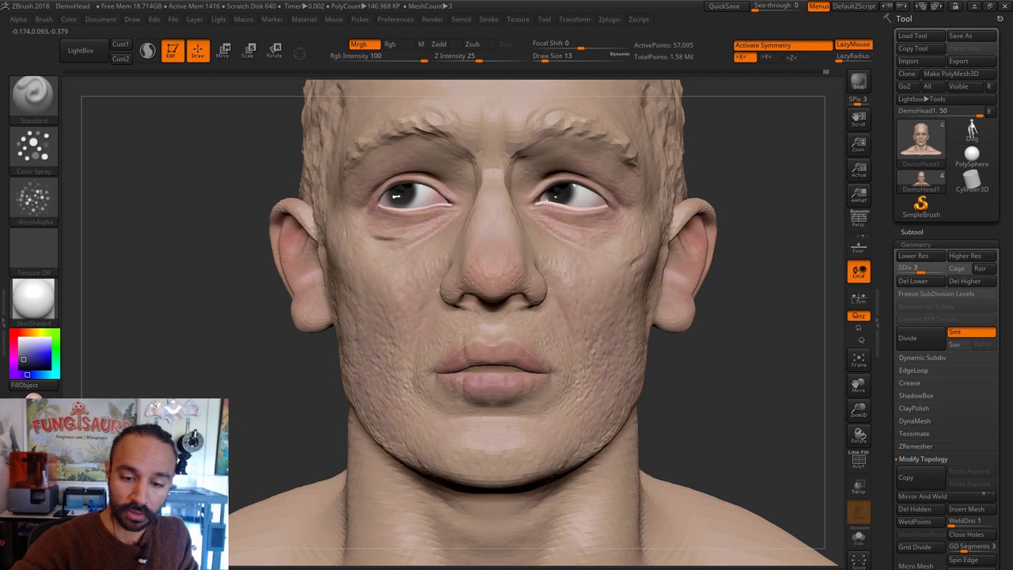
pyautogui.moveTo(443, 340)
pyautogui.mouseDown()
pyautogui.moveTo(437, 358)
pyautogui.moveTo(486, 319)
pyautogui.mouseUp()
pyautogui.hotkey('ctrl', 'z')
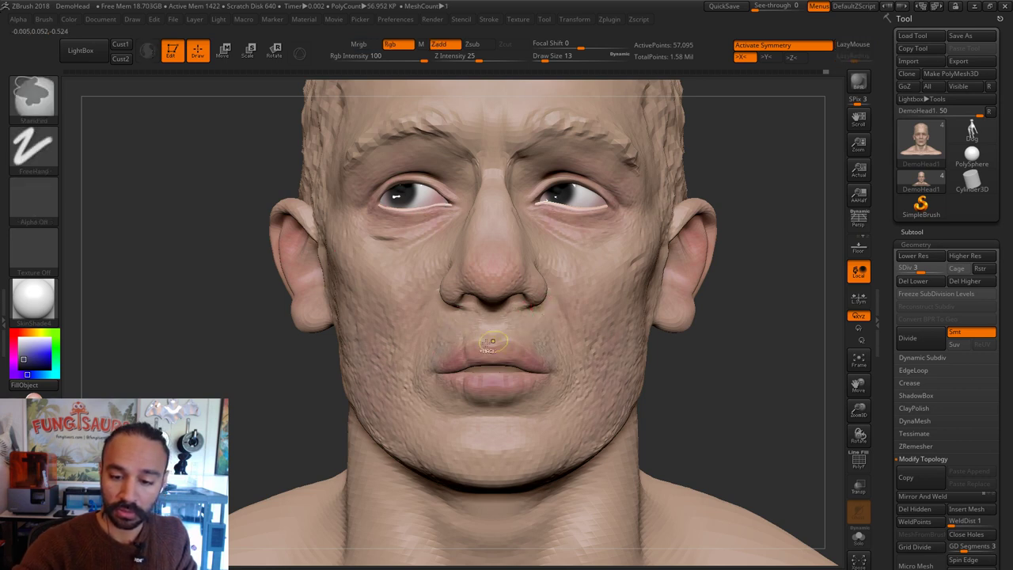
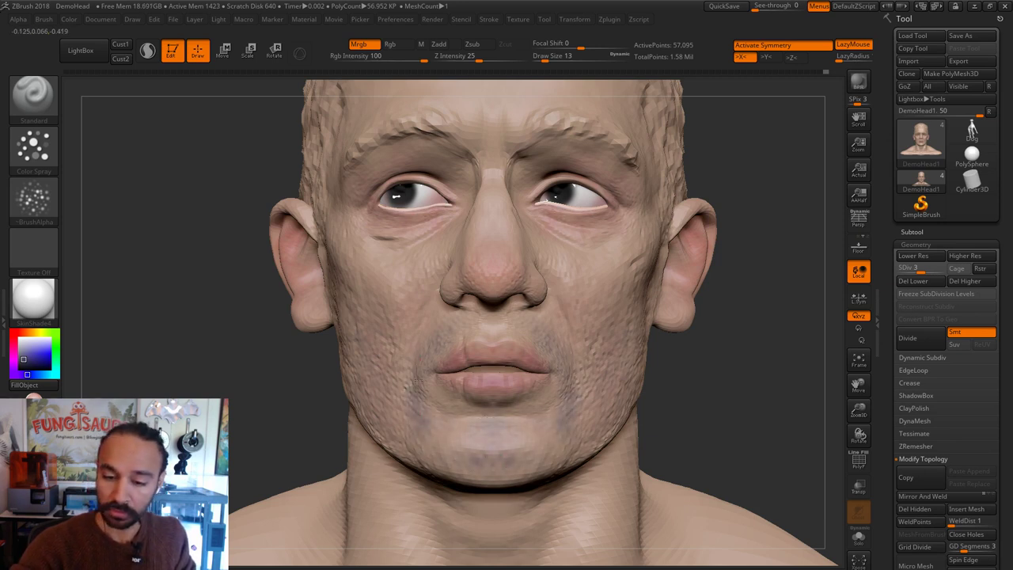
pyautogui.hotkey('ctrl', 'z')
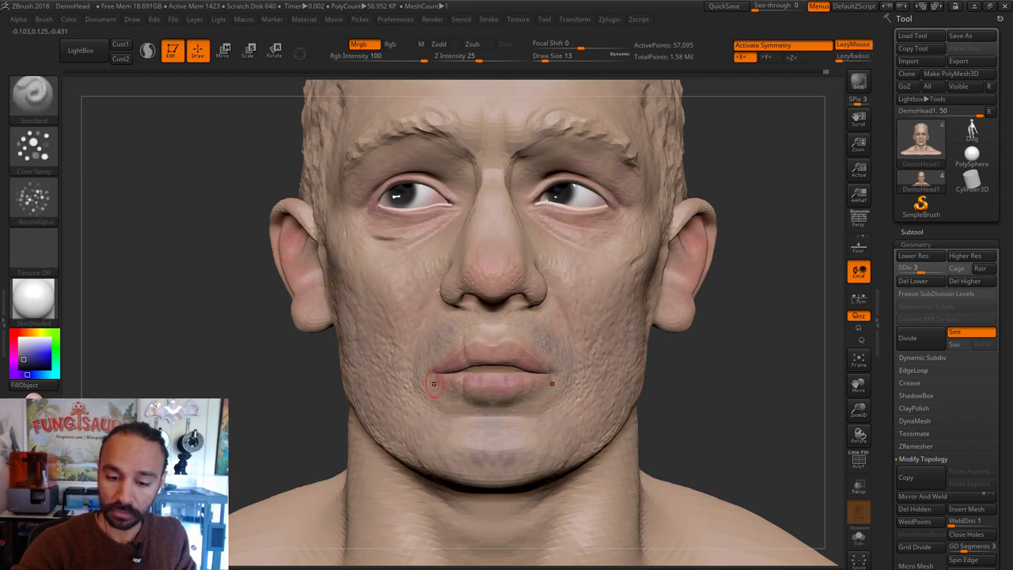
# Step: Spray the blue over the cheek and jaw, and up the sideburn to the hairline at draw sizes 31 and 37
pyautogui.moveTo(681, 380); pyautogui.dragTo(800, 385)
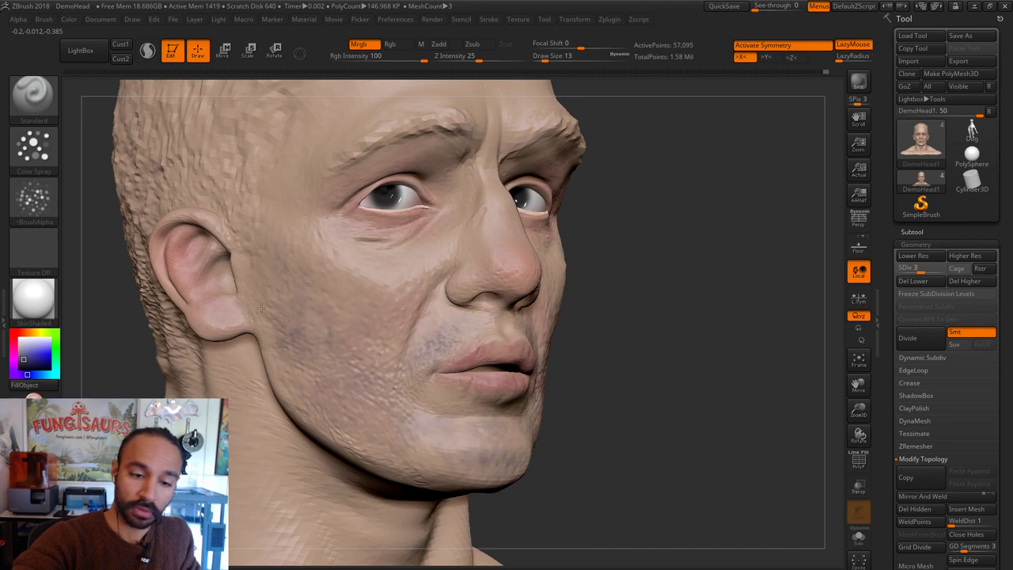
pyautogui.press('s')
pyautogui.moveTo(230, 184)
pyautogui.mouseDown()
pyautogui.moveTo(232, 201)
pyautogui.moveTo(248, 202)
pyautogui.moveTo(226, 142)
pyautogui.mouseUp()
pyautogui.moveTo(678, 305)
pyautogui.keyDown('alt'); pyautogui.mouseDown()
pyautogui.moveTo(678, 240)
pyautogui.moveTo(707, 296)
pyautogui.moveTo(784, 296)
pyautogui.mouseUp(); pyautogui.keyUp('alt')
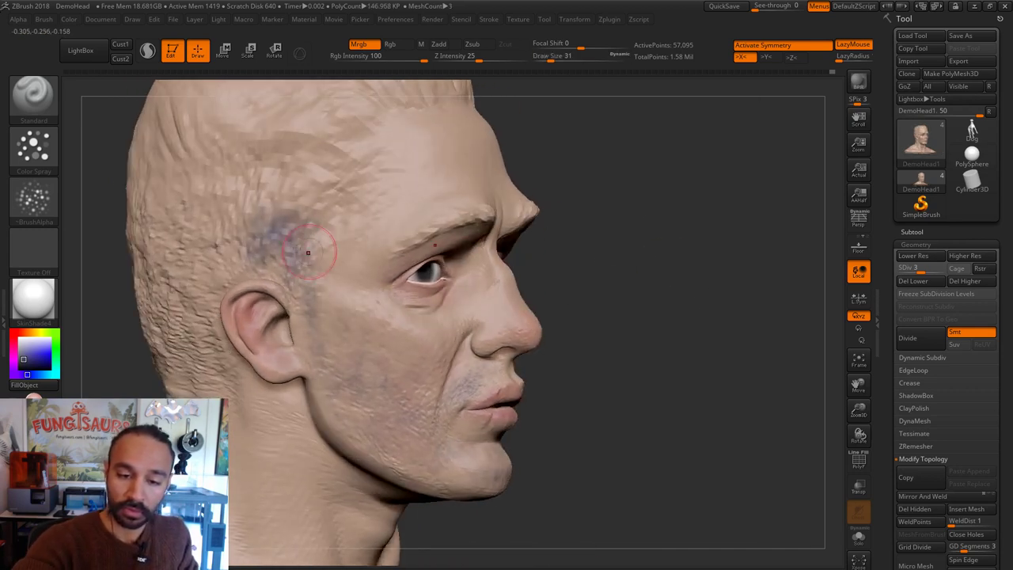
pyautogui.press('s')
pyautogui.moveTo(307, 249); pyautogui.dragTo(309, 248)
pyautogui.moveTo(305, 206)
pyautogui.mouseDown()
pyautogui.moveTo(291, 219)
pyautogui.moveTo(330, 165)
pyautogui.moveTo(314, 104)
pyautogui.mouseUp()
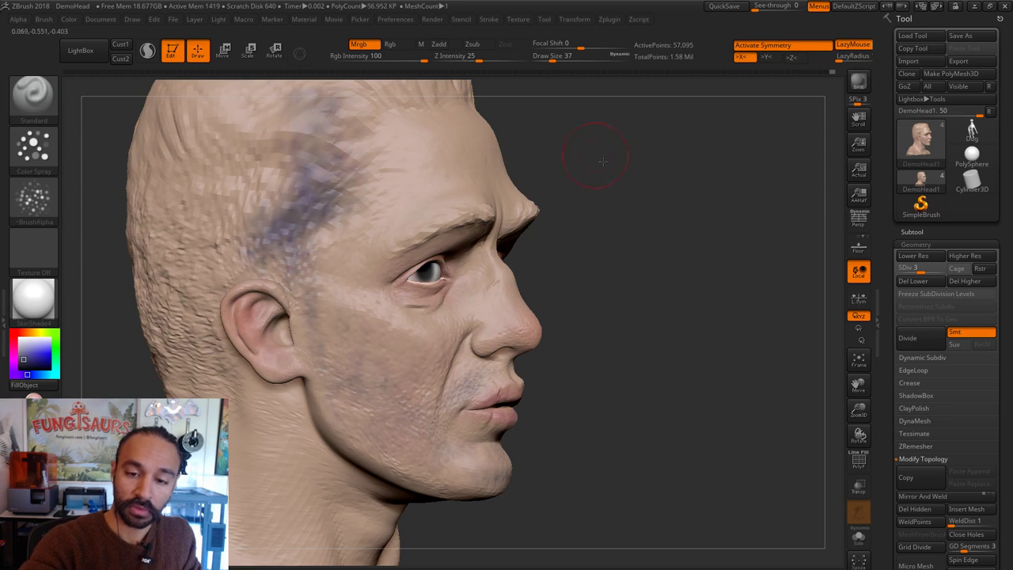
# Step: Cover the hair from the hairline over the crown to the back of the head with blue spray at draw size 37
pyautogui.keyDown('alt'); pyautogui.moveTo(604, 160); pyautogui.dragTo(690, 208); pyautogui.keyUp('alt')
pyautogui.moveTo(333, 279)
pyautogui.mouseDown()
pyautogui.moveTo(294, 265)
pyautogui.moveTo(305, 194)
pyautogui.moveTo(277, 349)
pyautogui.moveTo(263, 292)
pyautogui.mouseUp()
pyautogui.moveTo(253, 333)
pyautogui.mouseDown()
pyautogui.moveTo(257, 222)
pyautogui.moveTo(317, 159)
pyautogui.moveTo(292, 150)
pyautogui.moveTo(503, 118)
pyautogui.mouseUp()
pyautogui.keyDown('alt'); pyautogui.moveTo(631, 151); pyautogui.dragTo(681, 205); pyautogui.keyUp('alt')
pyautogui.moveTo(443, 170)
pyautogui.mouseDown()
pyautogui.moveTo(310, 190)
pyautogui.moveTo(321, 162)
pyautogui.moveTo(273, 308)
pyautogui.moveTo(279, 344)
pyautogui.mouseUp()
pyautogui.moveTo(540, 136); pyautogui.dragTo(559, 155)
pyautogui.moveTo(305, 214)
pyautogui.mouseDown()
pyautogui.moveTo(278, 275)
pyautogui.moveTo(266, 396)
pyautogui.mouseUp()
pyautogui.moveTo(266, 190); pyautogui.dragTo(269, 443)
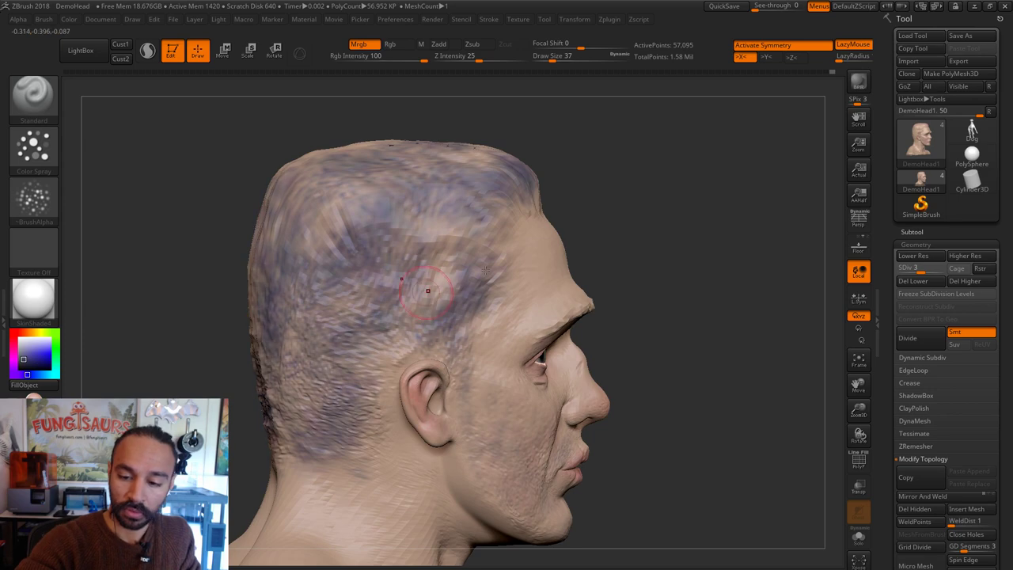
# Step: Switch to the Move brush and adjust the brow ridge from the side, reducing the draw size to 35
pyautogui.moveTo(736, 242)
pyautogui.mouseDown()
pyautogui.moveTo(705, 237)
pyautogui.moveTo(762, 220)
pyautogui.moveTo(670, 112)
pyautogui.mouseUp()
pyautogui.press('b')
pyautogui.press('m')
pyautogui.press('v')
pyautogui.press('s')
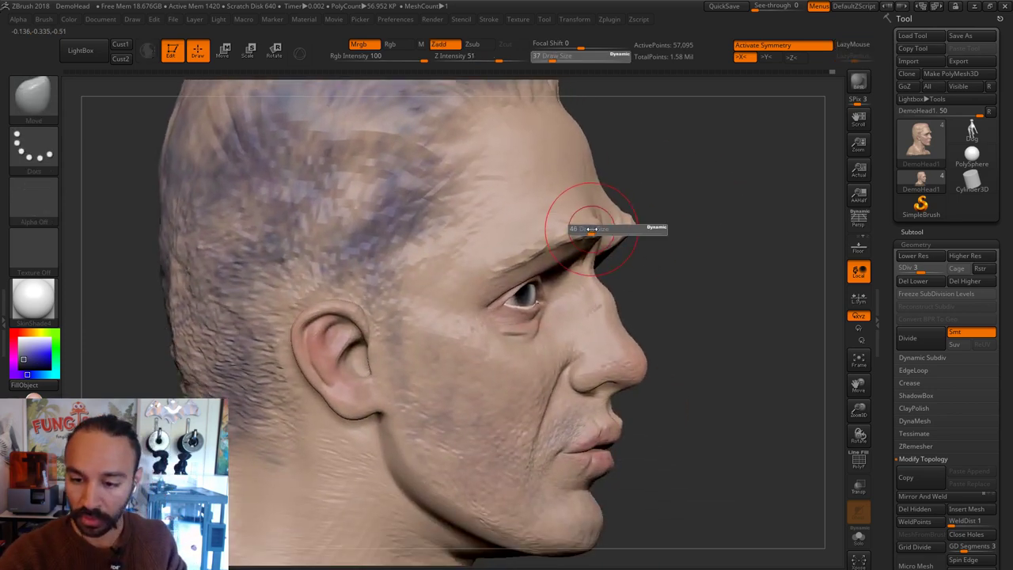
pyautogui.moveTo(584, 227); pyautogui.dragTo(594, 229)
pyautogui.moveTo(679, 224); pyautogui.dragTo(663, 231)
pyautogui.press('s')
pyautogui.moveTo(607, 200); pyautogui.dragTo(604, 200)
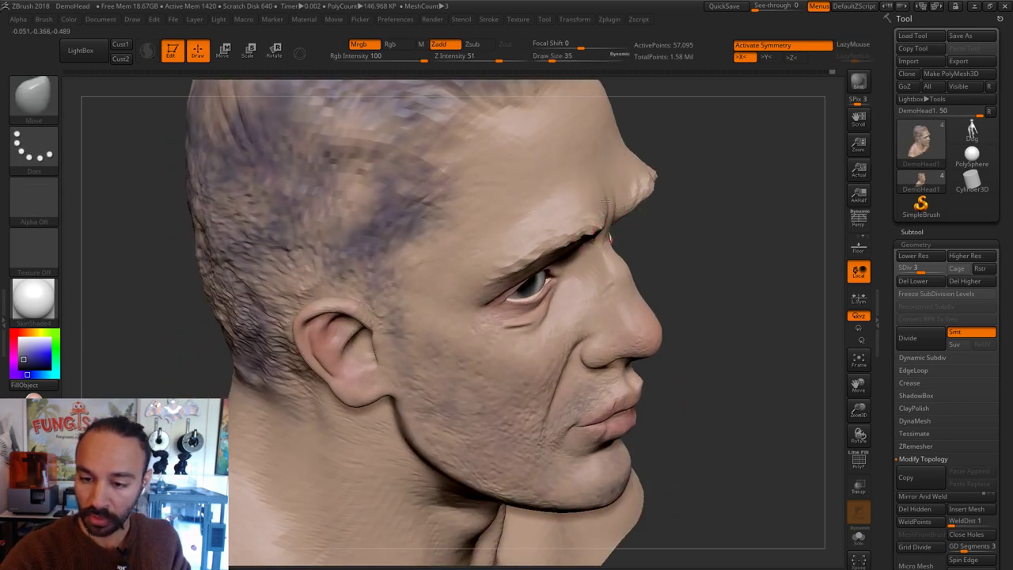
# Step: Reshape the brow and forehead profile with the Move brush at draw sizes 37 and 74, and set the draw size to 90
pyautogui.moveTo(713, 191); pyautogui.dragTo(730, 190)
pyautogui.press('s')
pyautogui.moveTo(591, 188); pyautogui.dragTo(598, 219)
pyautogui.press('s')
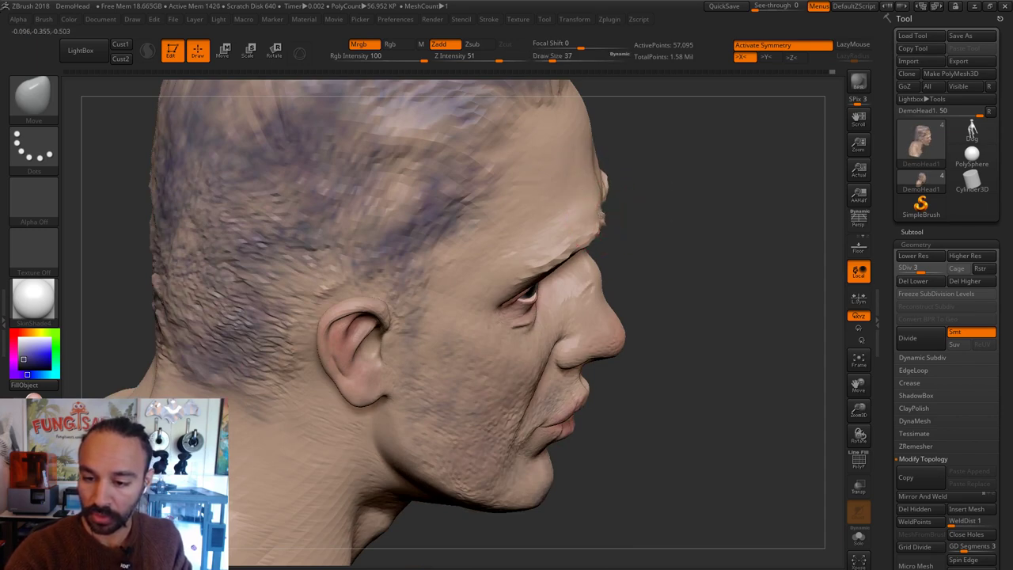
pyautogui.moveTo(690, 305); pyautogui.dragTo(347, 355)
pyautogui.press('s')
pyautogui.moveTo(499, 239)
pyautogui.mouseDown()
pyautogui.moveTo(538, 230)
pyautogui.moveTo(497, 204)
pyautogui.mouseUp()
pyautogui.press('s')
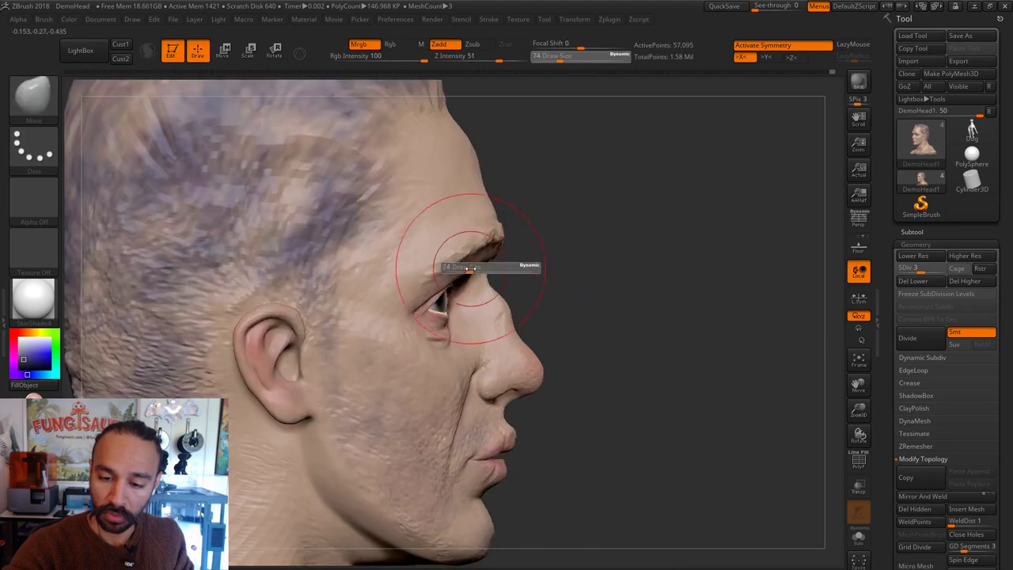
pyautogui.write('s90')
pyautogui.press('Return')
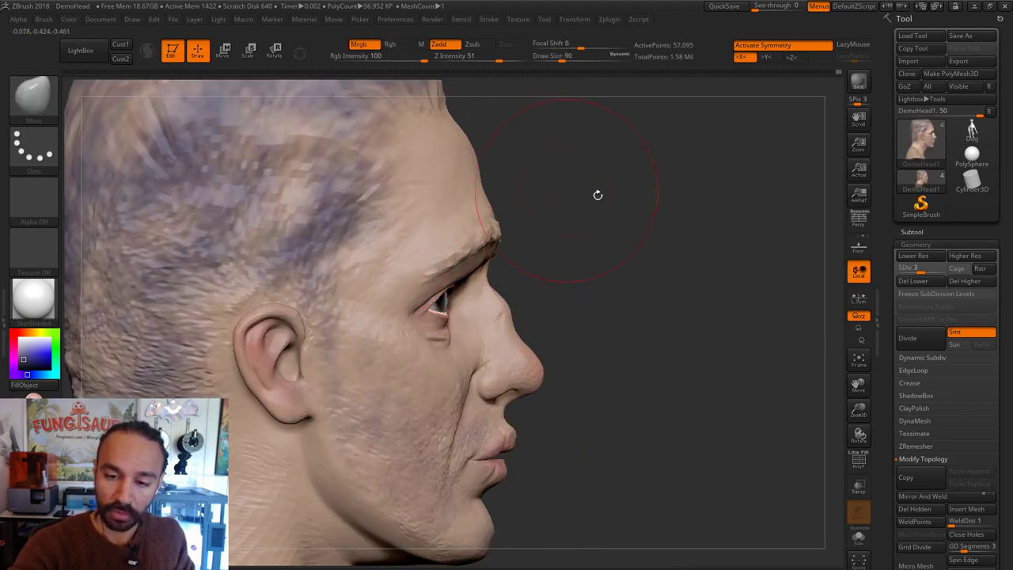
# Step: Adjust the brow and outer eye area from the front with the Move brush, reducing the draw size from 83 to 49
pyautogui.moveTo(596, 194)
pyautogui.mouseDown()
pyautogui.moveTo(554, 208)
pyautogui.moveTo(590, 252)
pyautogui.moveTo(603, 230)
pyautogui.mouseUp()
pyautogui.press('b')
pyautogui.press('m')
pyautogui.press('v')
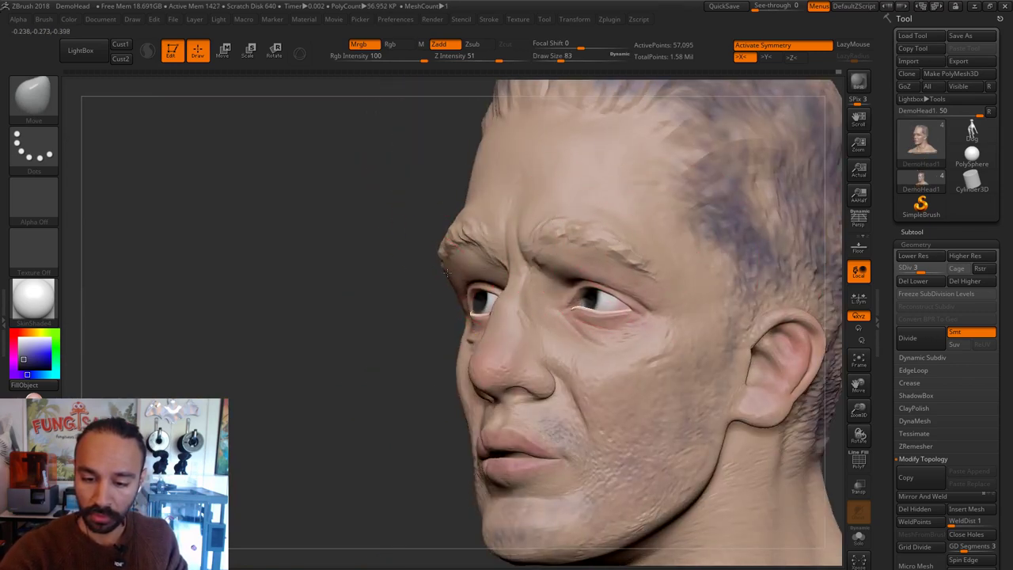
pyautogui.moveTo(395, 350)
pyautogui.mouseDown()
pyautogui.moveTo(714, 241)
pyautogui.moveTo(701, 237)
pyautogui.mouseUp()
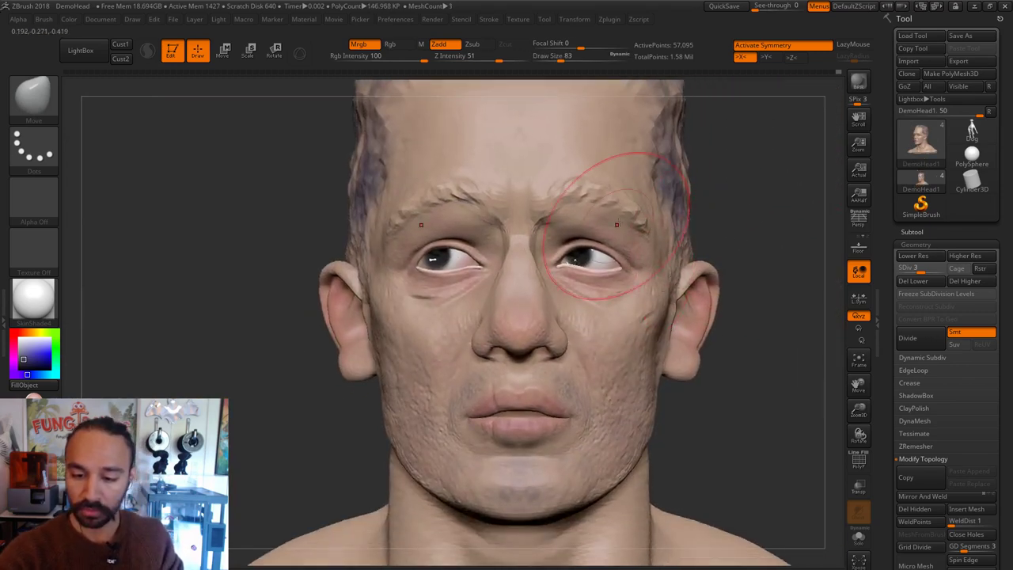
pyautogui.press('s')
pyautogui.moveTo(630, 223)
pyautogui.mouseDown()
pyautogui.moveTo(644, 246)
pyautogui.moveTo(634, 238)
pyautogui.mouseUp()
pyautogui.press('s')
pyautogui.press('s')
pyautogui.moveTo(770, 239)
pyautogui.keyDown('alt'); pyautogui.mouseDown()
pyautogui.moveTo(699, 226)
pyautogui.moveTo(780, 240)
pyautogui.mouseUp(); pyautogui.keyUp('alt')
pyautogui.press('s')
pyautogui.moveTo(634, 247); pyautogui.dragTo(626, 247)
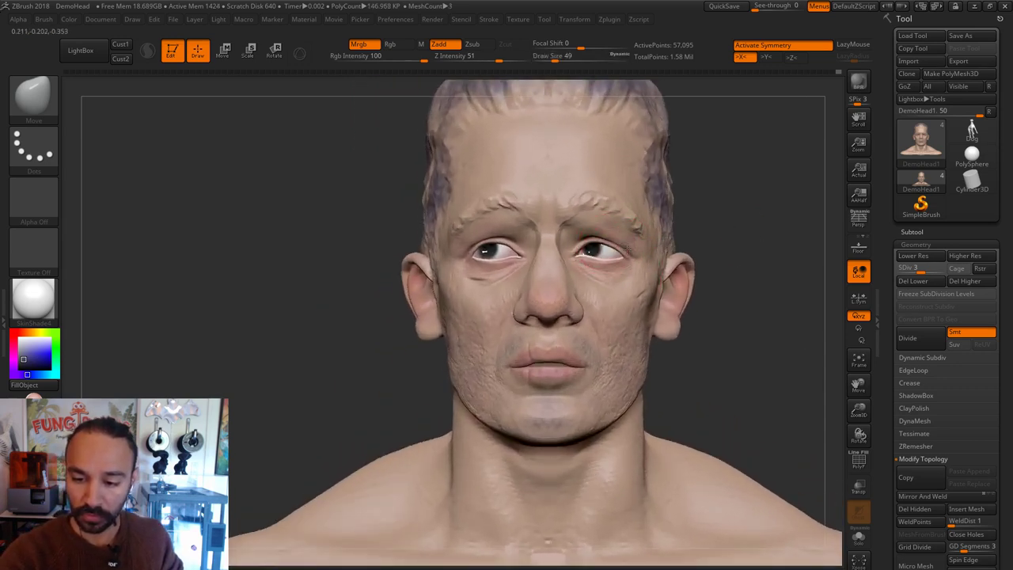
# Step: Try to reshape the sides of the nose with the Move brush at draw size 49 and undo the change
pyautogui.keyDown('alt'); pyautogui.moveTo(719, 235); pyautogui.dragTo(749, 237); pyautogui.keyUp('alt')
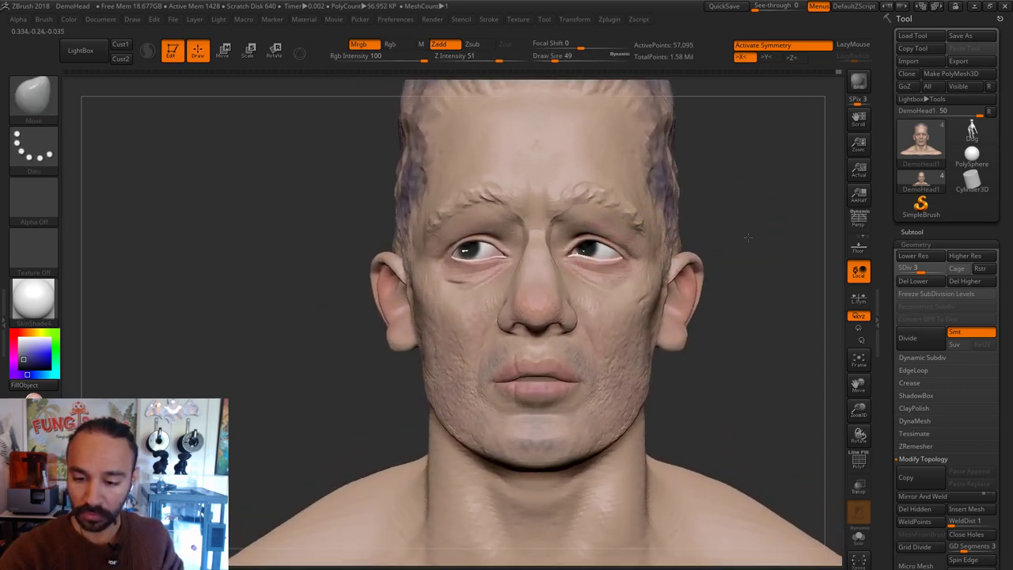
pyautogui.press('s')
pyautogui.moveTo(552, 265)
pyautogui.mouseDown()
pyautogui.moveTo(546, 273)
pyautogui.moveTo(554, 267)
pyautogui.mouseUp()
pyautogui.hotkey('ctrl', 'z')
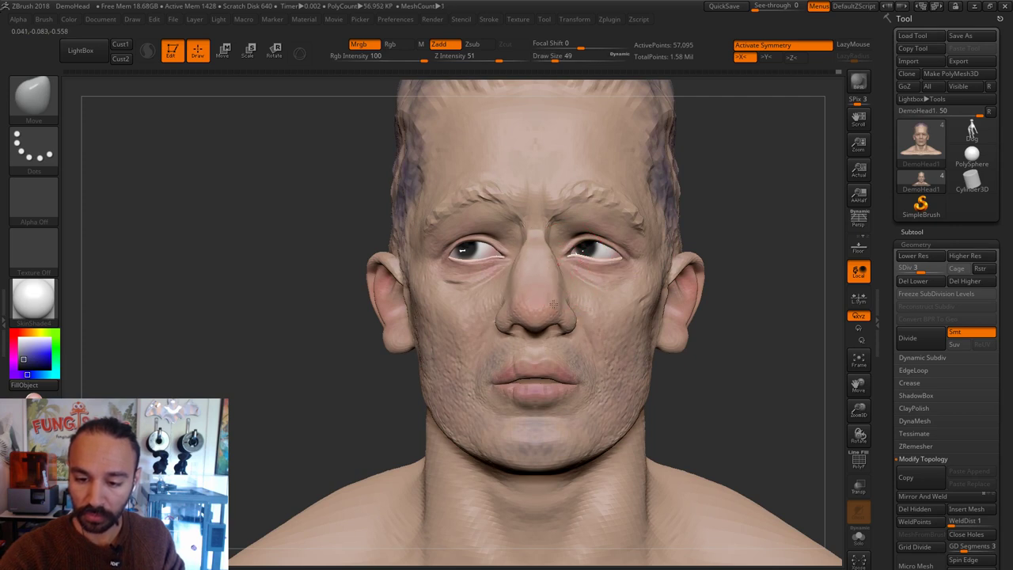
pyautogui.hotkey('ctrl', 'z')
# Step: Refine the sides, tip and base of the nose with the Move brush, using draw sizes 29, 39, 31 and 23
pyautogui.keyDown('alt'); pyautogui.moveTo(729, 228); pyautogui.dragTo(642, 232); pyautogui.keyUp('alt')
pyautogui.press('s')
pyautogui.moveTo(516, 266); pyautogui.dragTo(511, 268)
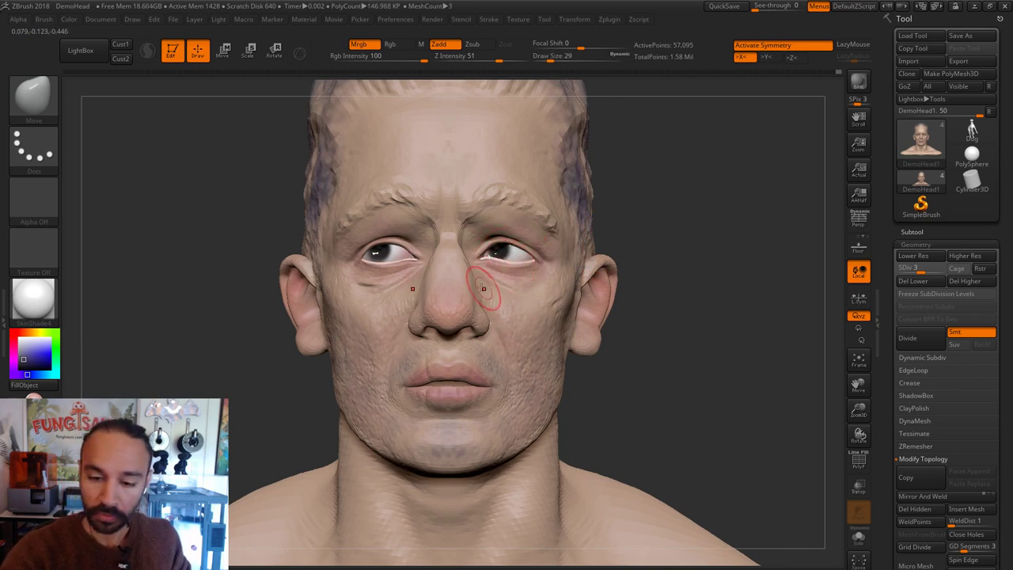
pyautogui.press('s')
pyautogui.click(466, 287)
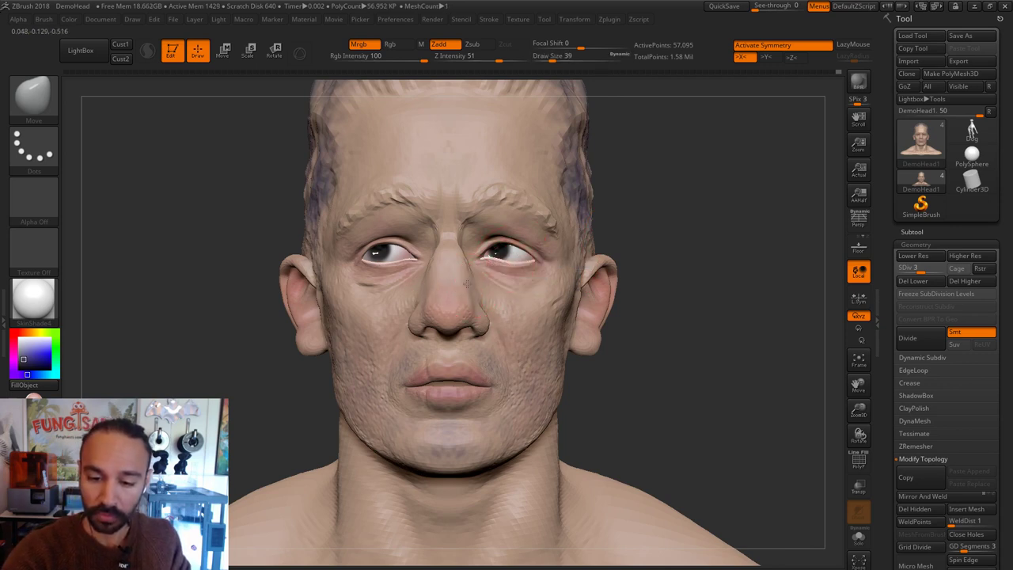
pyautogui.press('s')
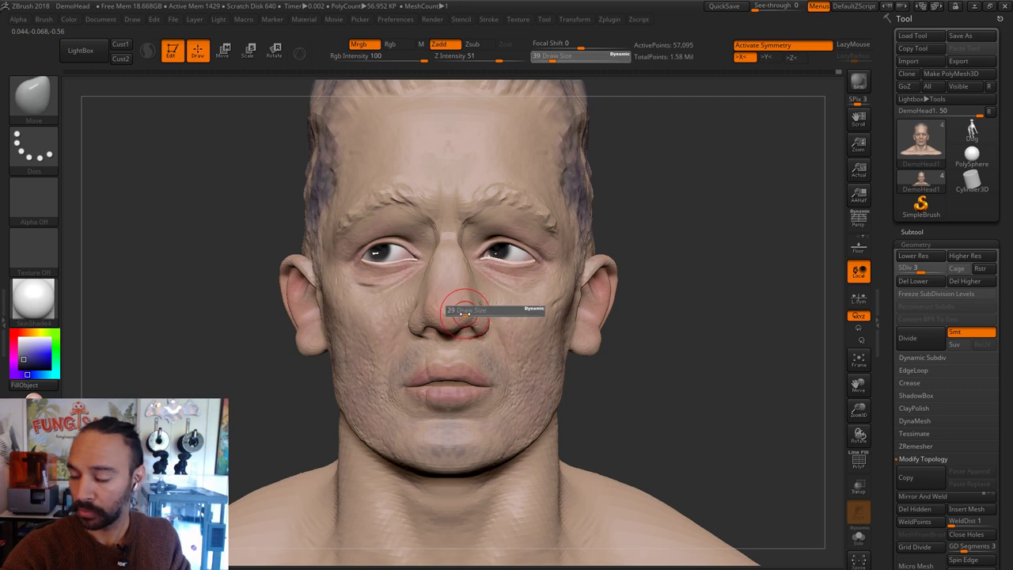
pyautogui.click(462, 319)
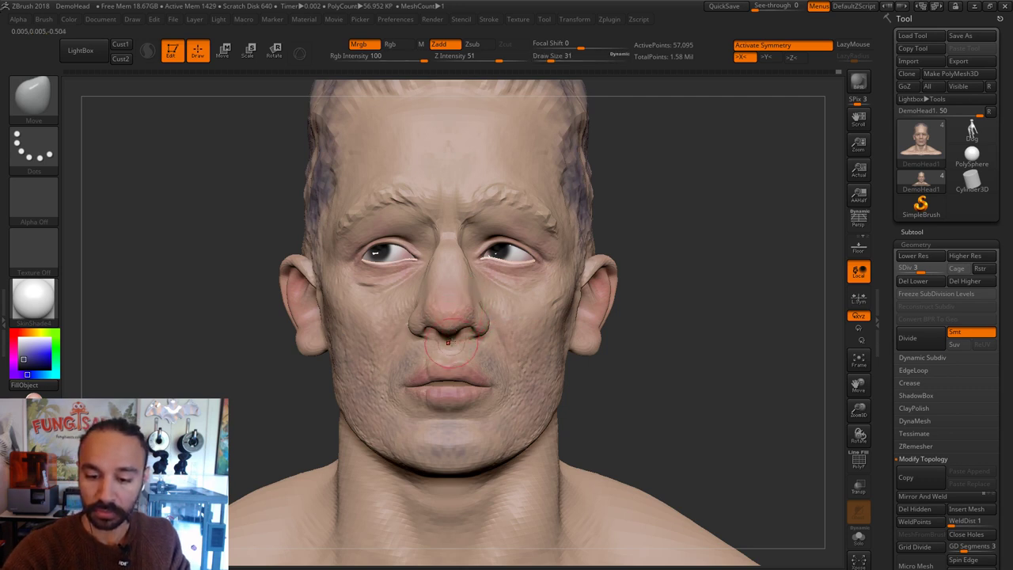
pyautogui.press('s')
pyautogui.click(448, 339)
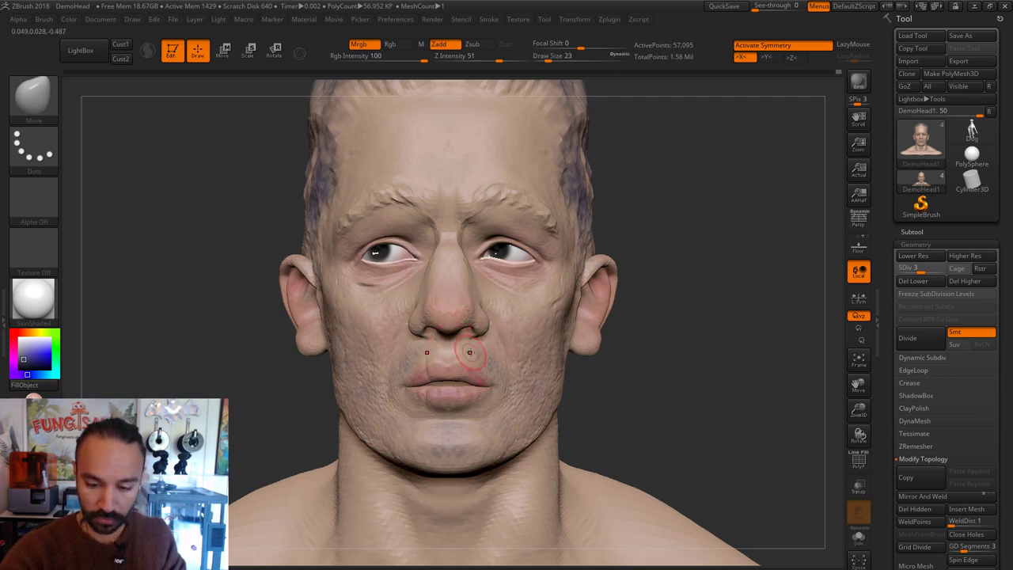
# Step: Return to the Standard colour-spray brush and spray blue moustache stubble above the upper lip at draw size 11, undoing the last stroke
pyautogui.press('1')
pyautogui.press('s')
pyautogui.click(465, 353)
pyautogui.moveTo(465, 351); pyautogui.dragTo(473, 344)
pyautogui.hotkey('ctrl', 'z')
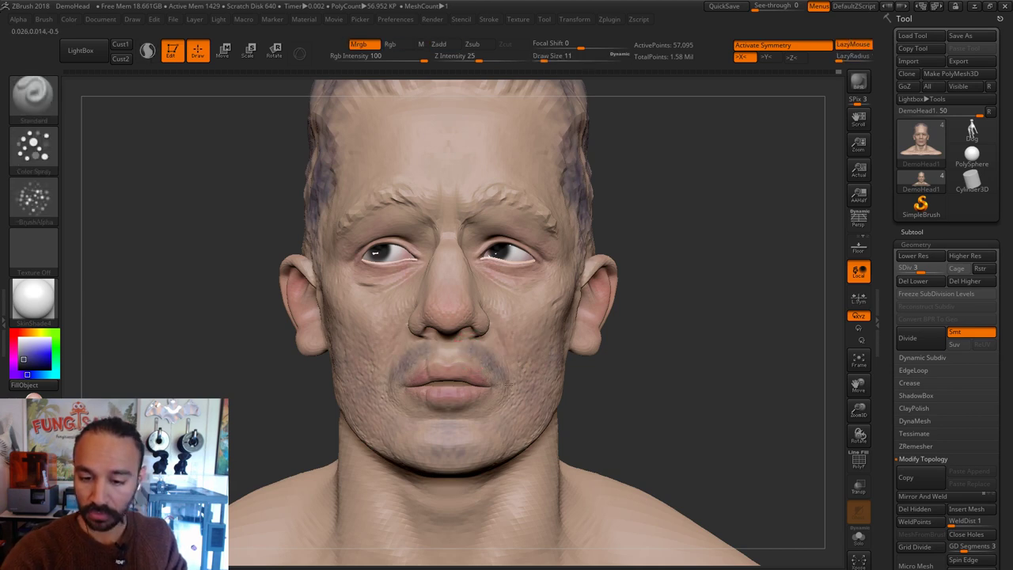
# Step: Spray blue beard stubble over the jaw and lower cheeks up to the sideburns, enlarging the draw size from 11 to 23
pyautogui.moveTo(539, 408); pyautogui.dragTo(539, 378)
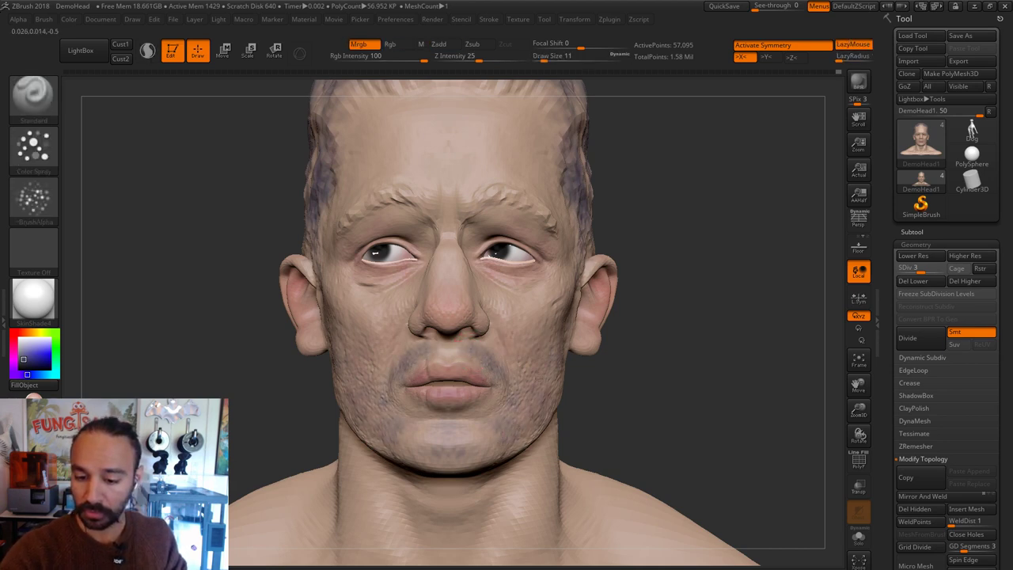
pyautogui.press('s')
pyautogui.click(563, 340)
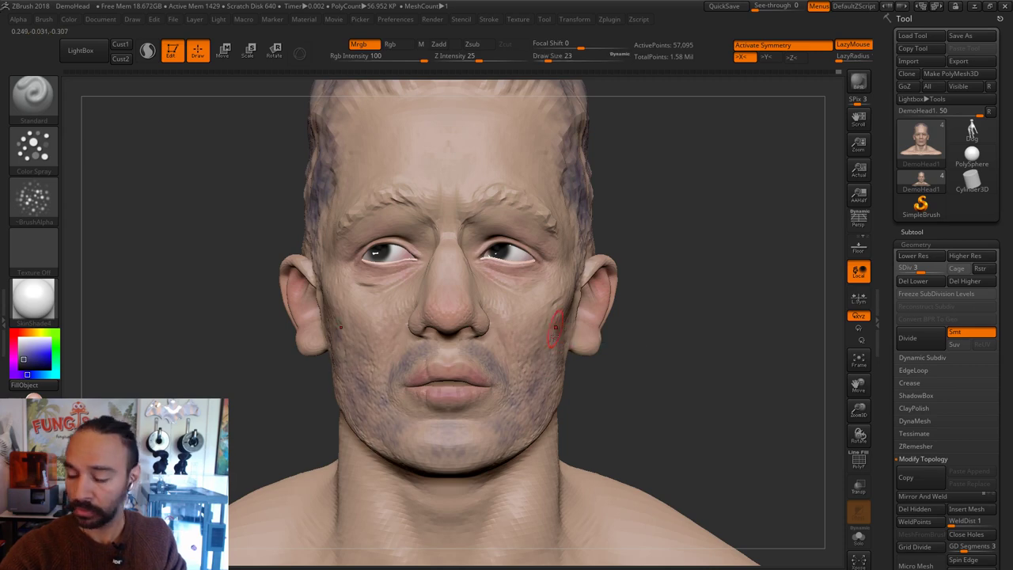
pyautogui.moveTo(622, 340); pyautogui.dragTo(573, 335)
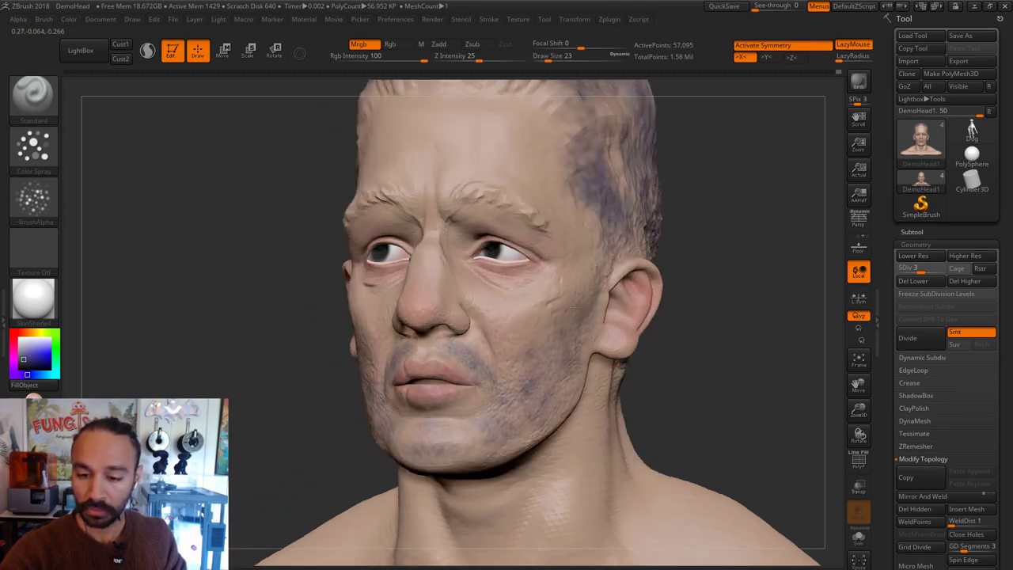
# Step: Spray the blue along both eyebrows from the inner to the outer ends at draw size 7
pyautogui.keyDown('shift'); pyautogui.moveTo(658, 257); pyautogui.dragTo(642, 247); pyautogui.keyUp('shift')
pyautogui.press('s')
pyautogui.click(499, 198)
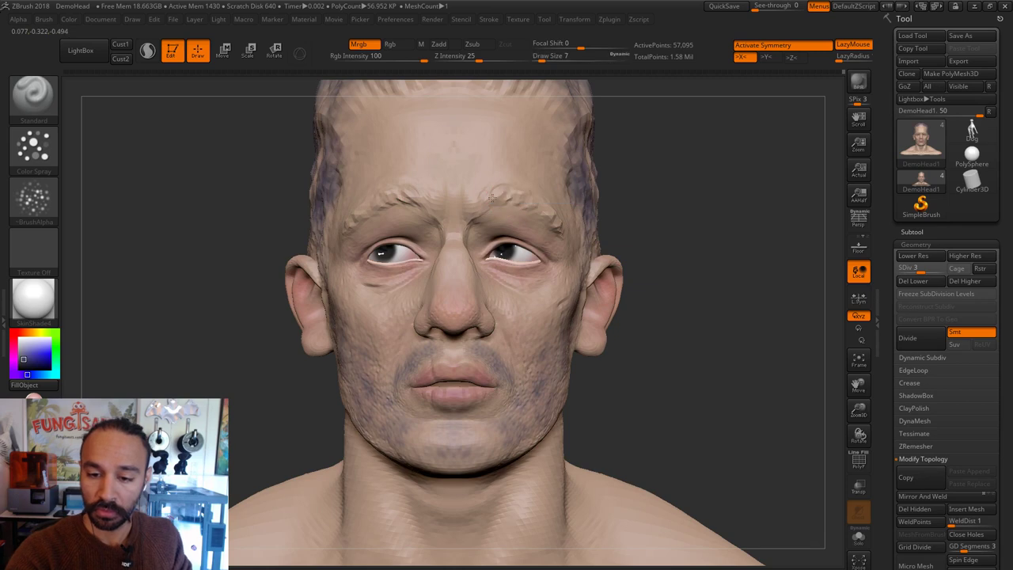
pyautogui.moveTo(494, 200); pyautogui.dragTo(508, 198)
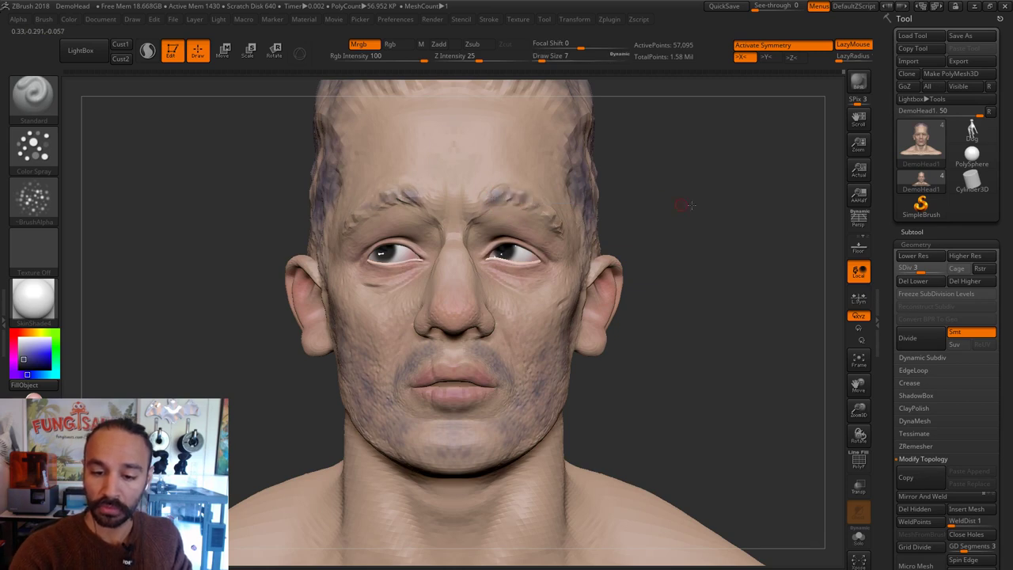
pyautogui.moveTo(687, 205); pyautogui.dragTo(348, 217)
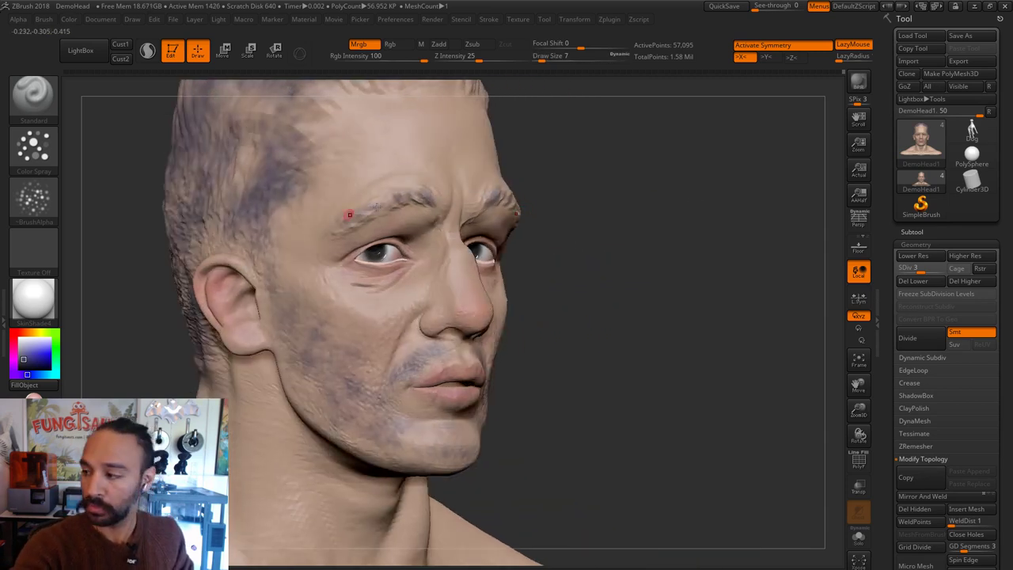
pyautogui.keyDown('shift'); pyautogui.moveTo(659, 208); pyautogui.dragTo(602, 195); pyautogui.keyUp('shift')
pyautogui.keyDown('shift'); pyautogui.moveTo(712, 263); pyautogui.dragTo(656, 380); pyautogui.keyUp('shift')
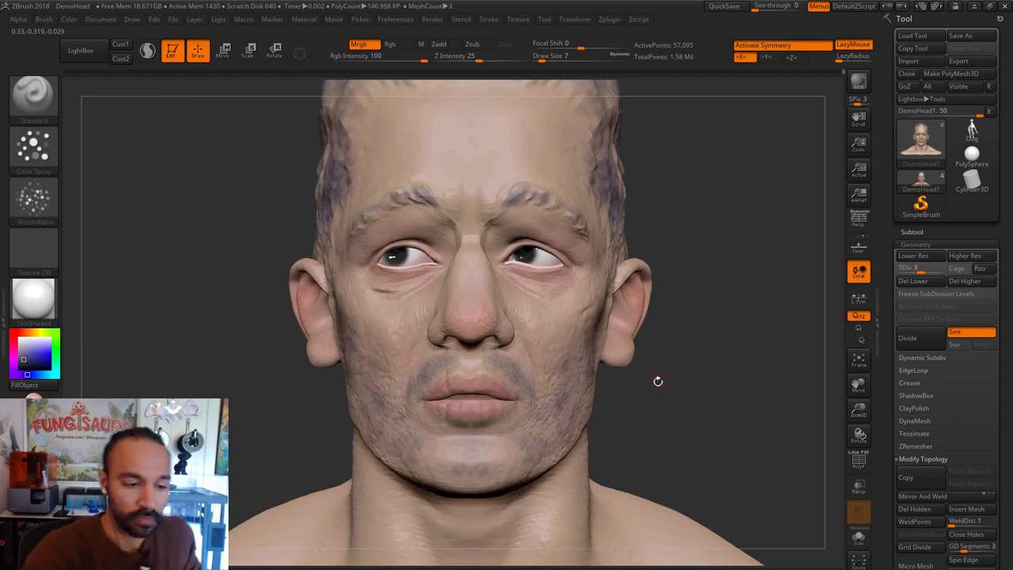
# Step: Pick an orange-brown colour and spray it over the cheeks, jaw, chin and moustache area with draw sizes 20, 11 and 29
pyautogui.click(26, 332)
pyautogui.click(28, 361)
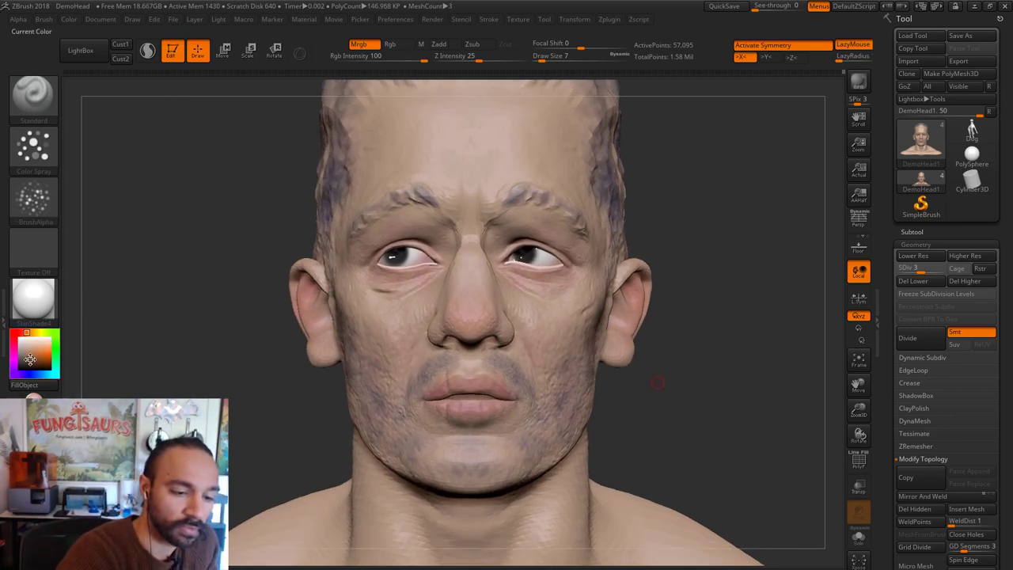
pyautogui.press(']')
pyautogui.press(']')
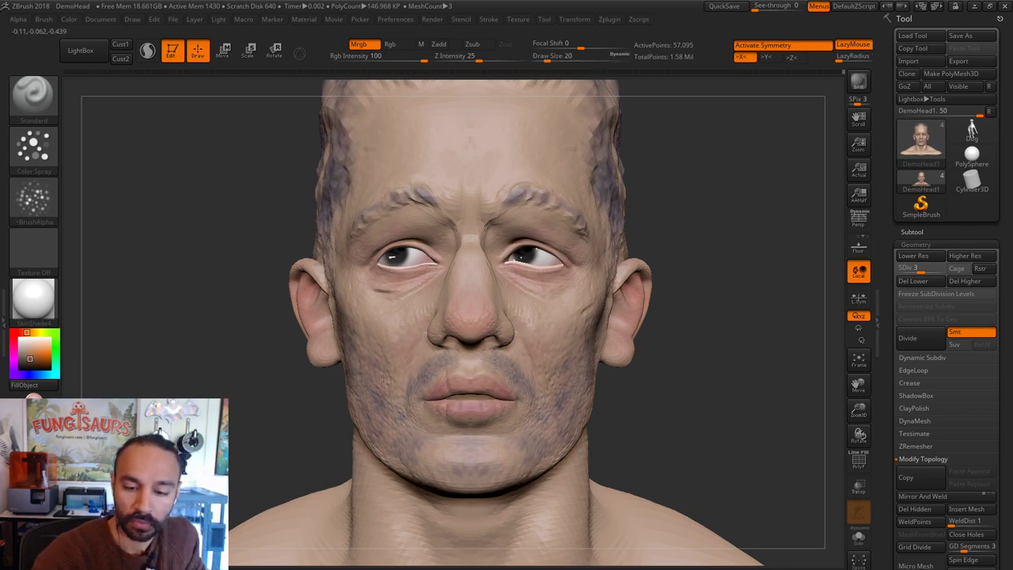
pyautogui.moveTo(365, 405)
pyautogui.mouseDown()
pyautogui.moveTo(393, 437)
pyautogui.moveTo(459, 476)
pyautogui.mouseUp()
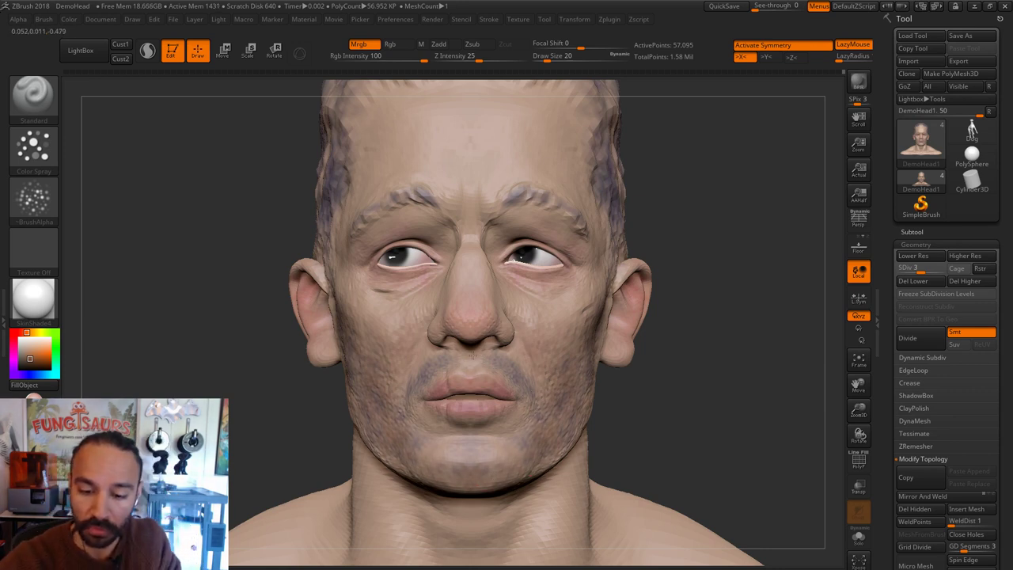
pyautogui.press('[')
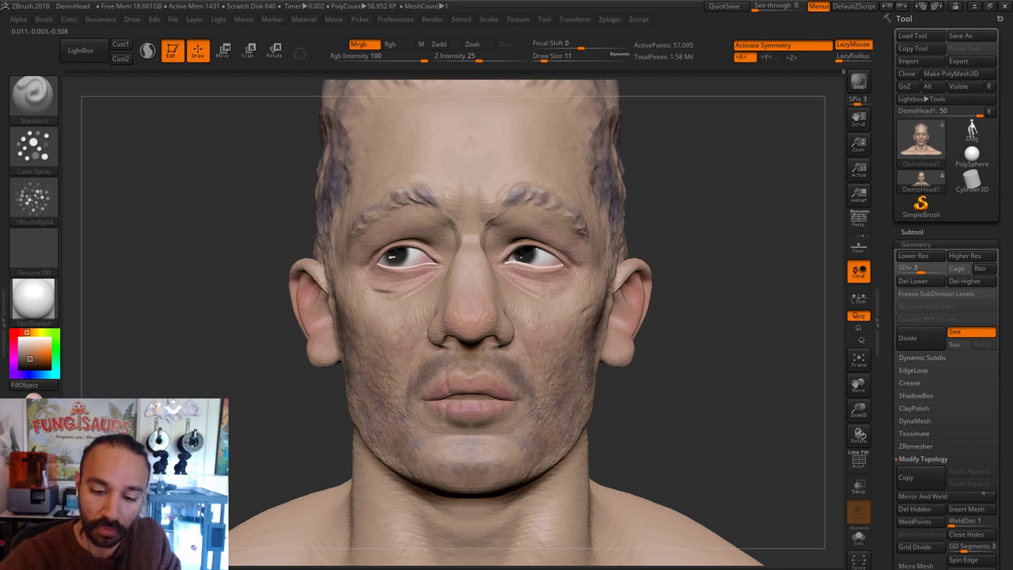
pyautogui.press(']')
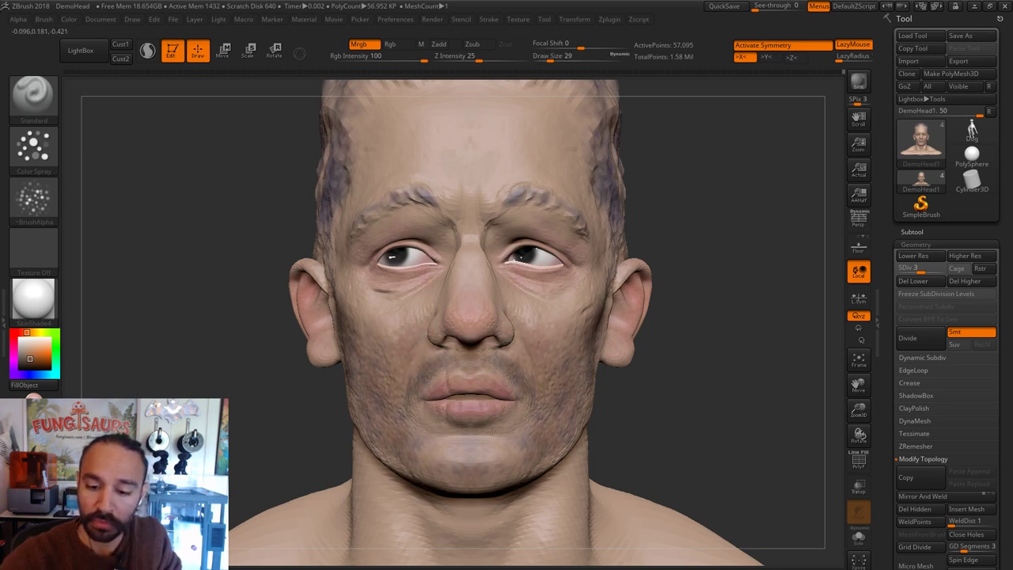
pyautogui.press('[')
pyautogui.press('[')
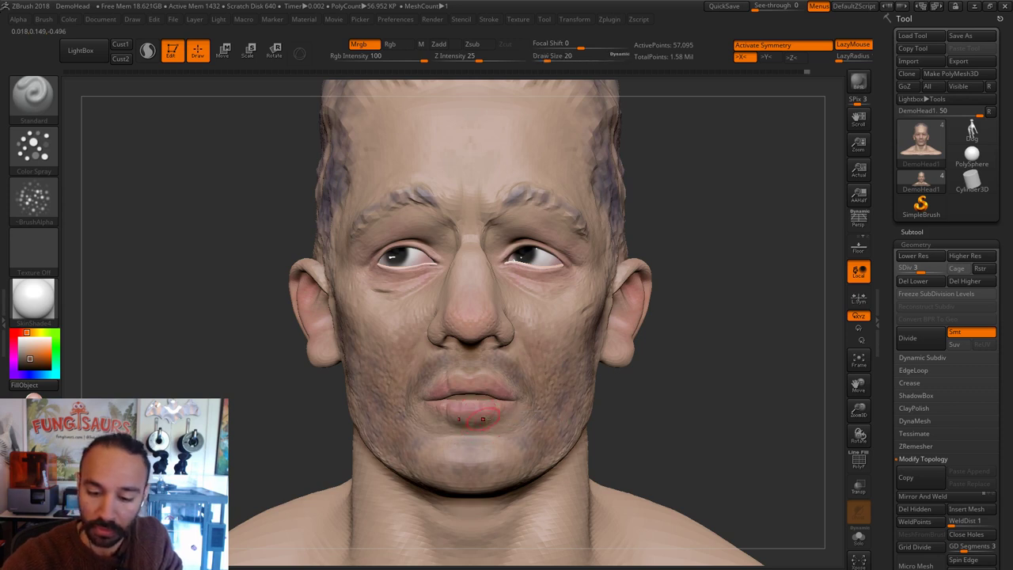
pyautogui.moveTo(518, 425); pyautogui.dragTo(491, 435)
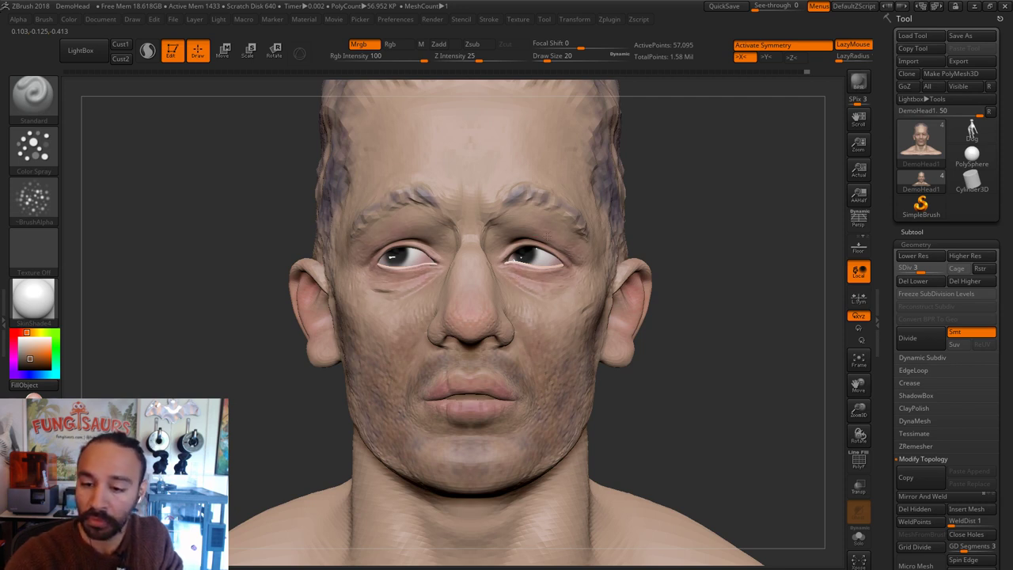
# Step: Adjust the upper eyelids and the area beneath the brows with the Move brush, using draw sizes 33, 27, 22 and 18
pyautogui.press('b')
pyautogui.press('m')
pyautogui.press('v')
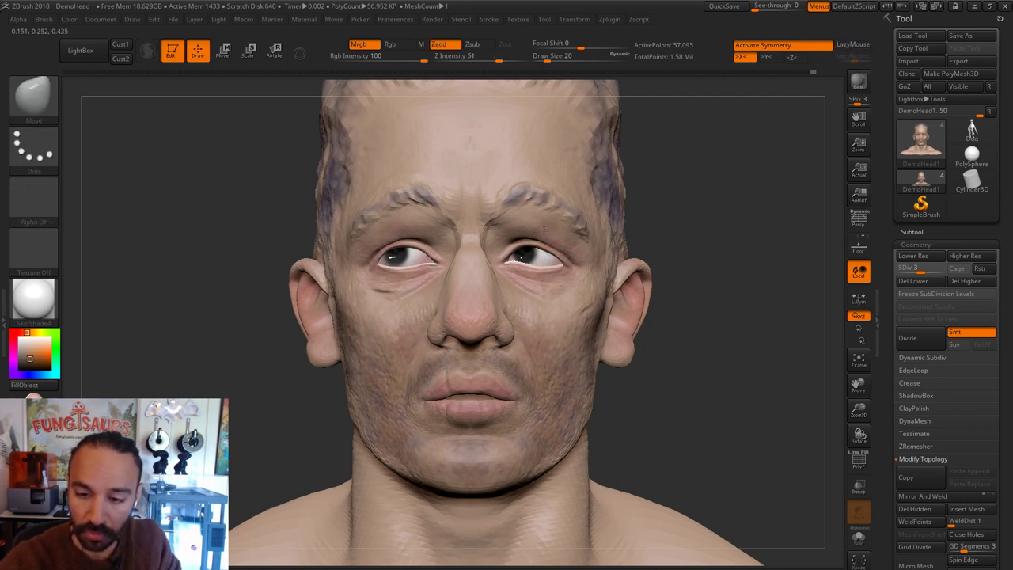
pyautogui.press('s')
pyautogui.moveTo(546, 237); pyautogui.dragTo(534, 227)
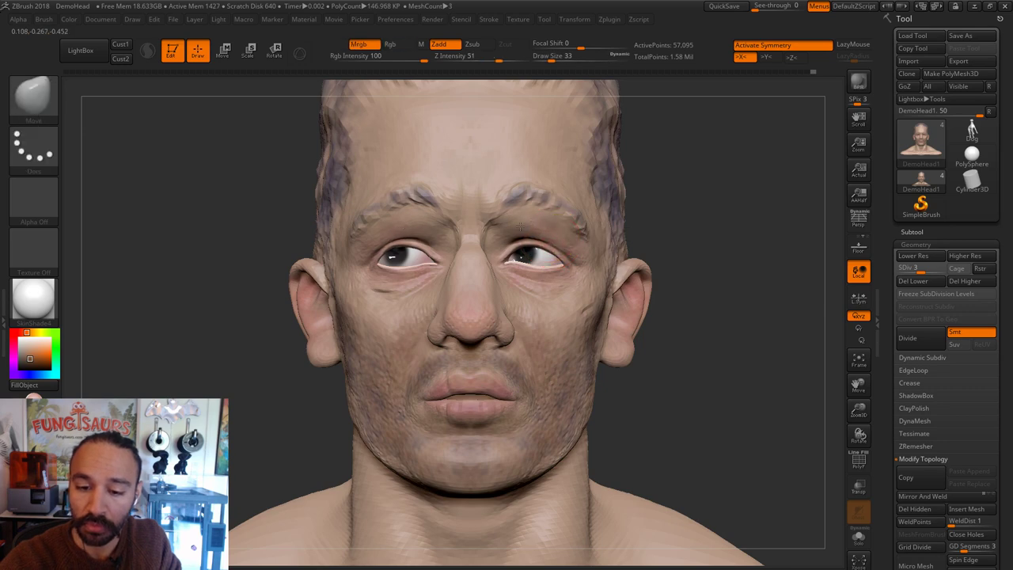
pyautogui.moveTo(520, 225); pyautogui.dragTo(504, 233, button='right')
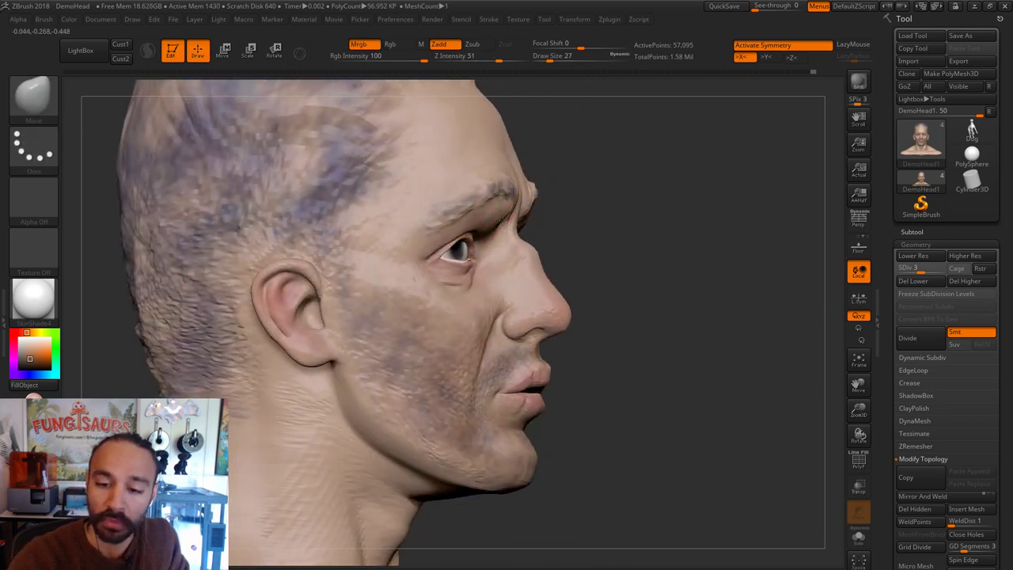
pyautogui.keyDown('shift'); pyautogui.moveTo(502, 221); pyautogui.dragTo(534, 227, button='right'); pyautogui.keyUp('shift')
pyautogui.press('s')
pyautogui.moveTo(609, 260); pyautogui.dragTo(553, 267)
pyautogui.press('s')
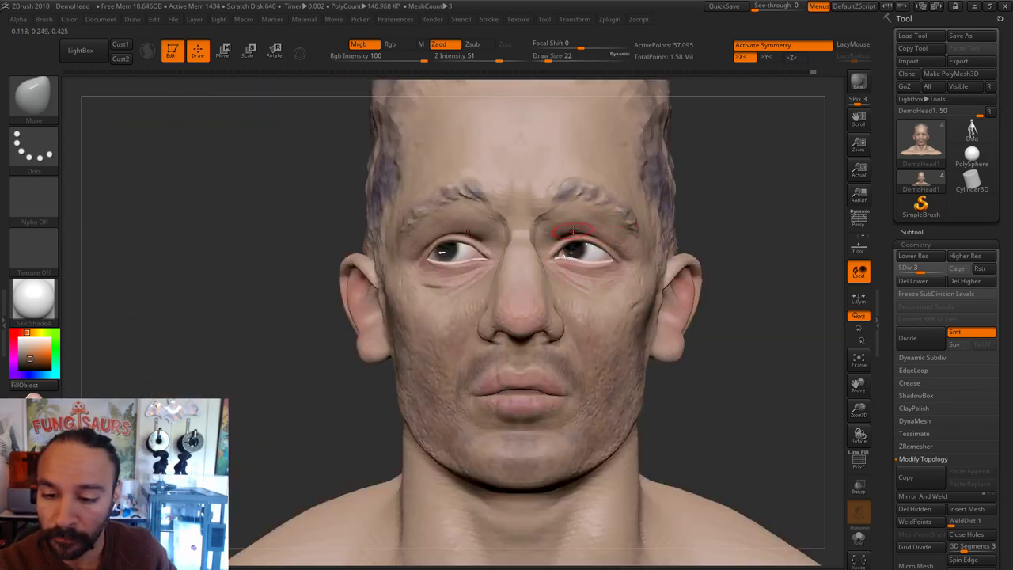
pyautogui.press('s')
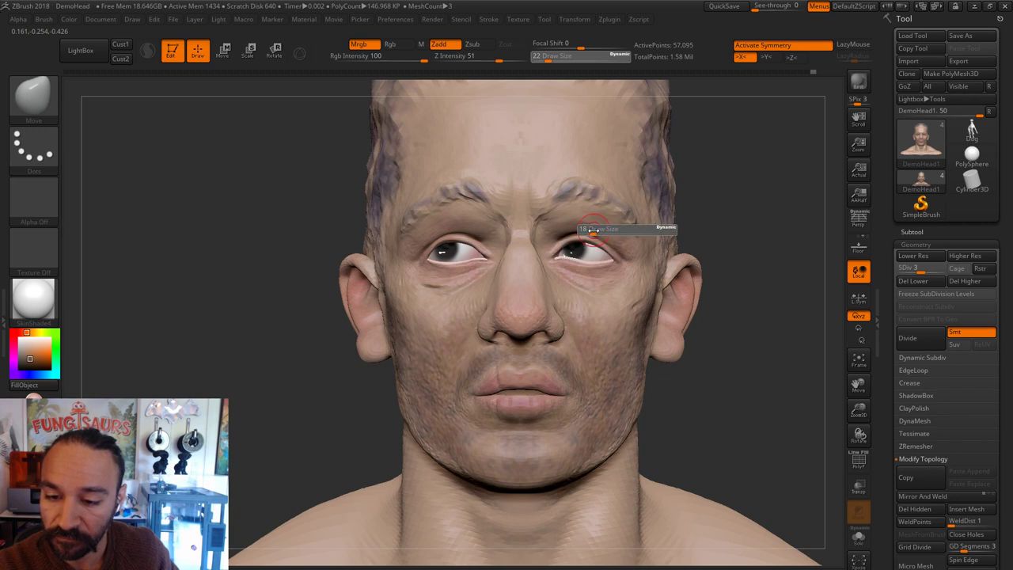
pyautogui.moveTo(598, 232); pyautogui.dragTo(592, 230)
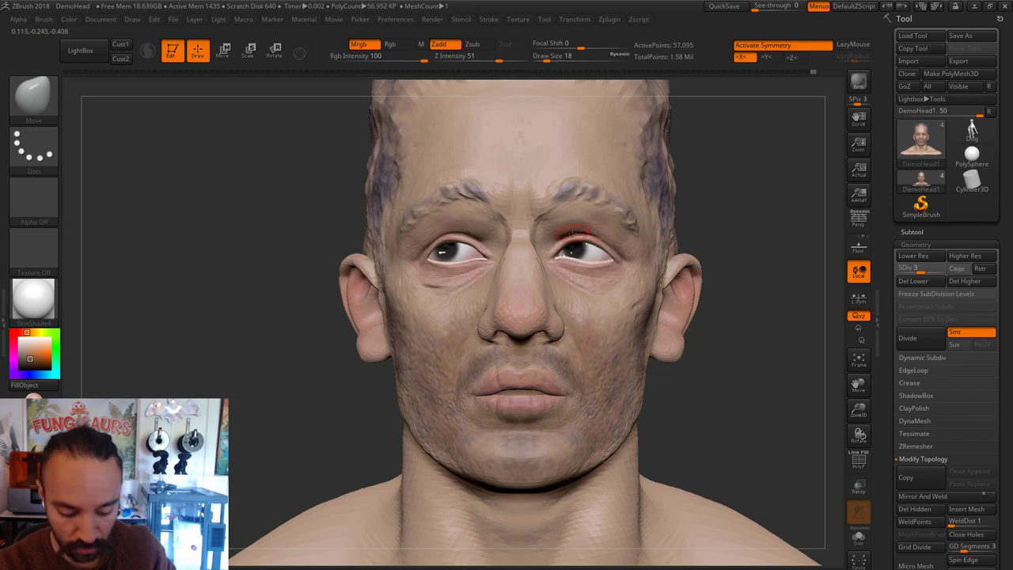
# Step: Refine the upper eye sockets and inner brows with the Clay brush and smoothing, working through subdivision levels 1, 2 and 3
pyautogui.press('b')
pyautogui.press('c')
pyautogui.press('l')
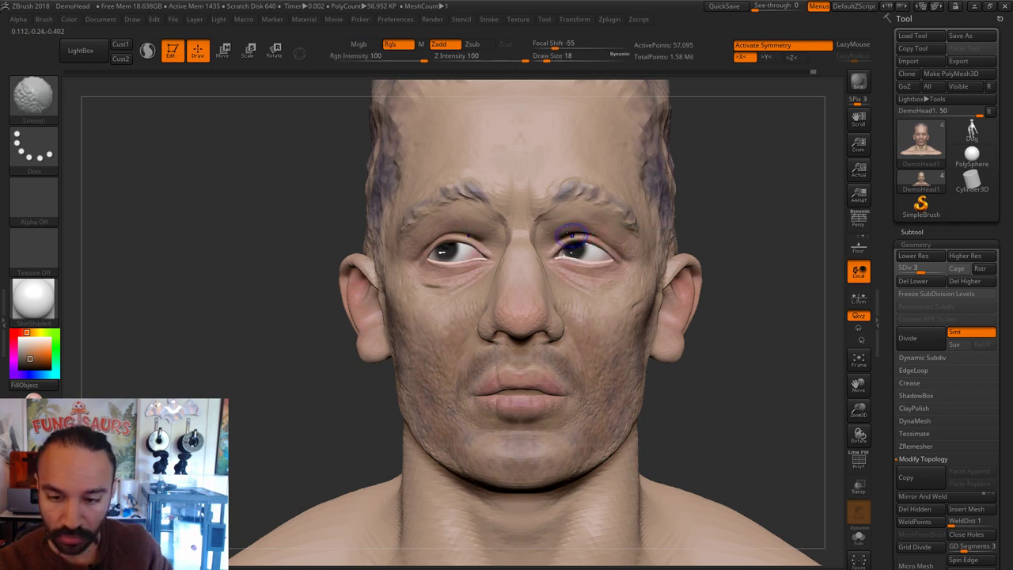
pyautogui.hotkey('shift', 'd')
pyautogui.hotkey('shift', 'd')
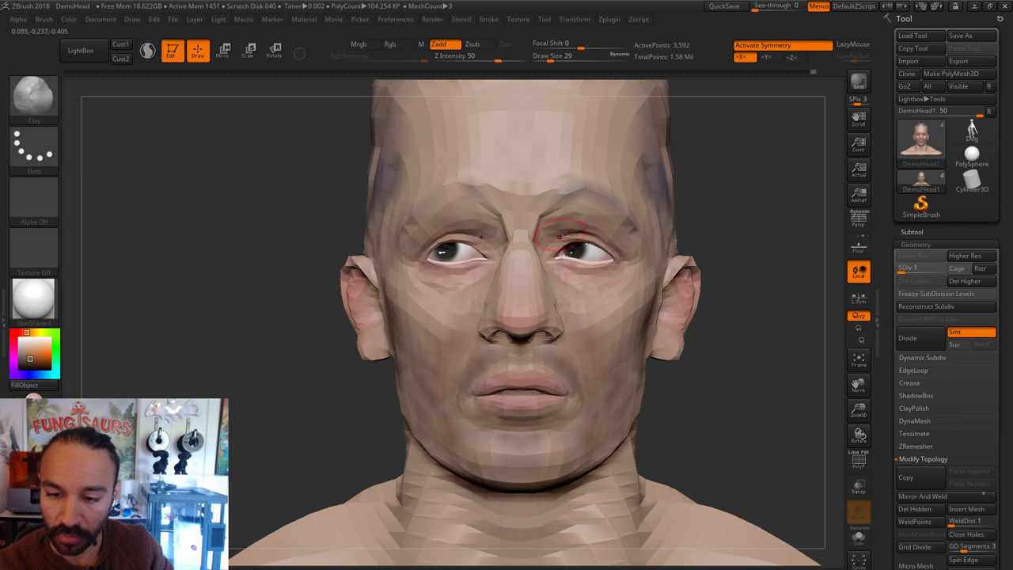
pyautogui.press('d')
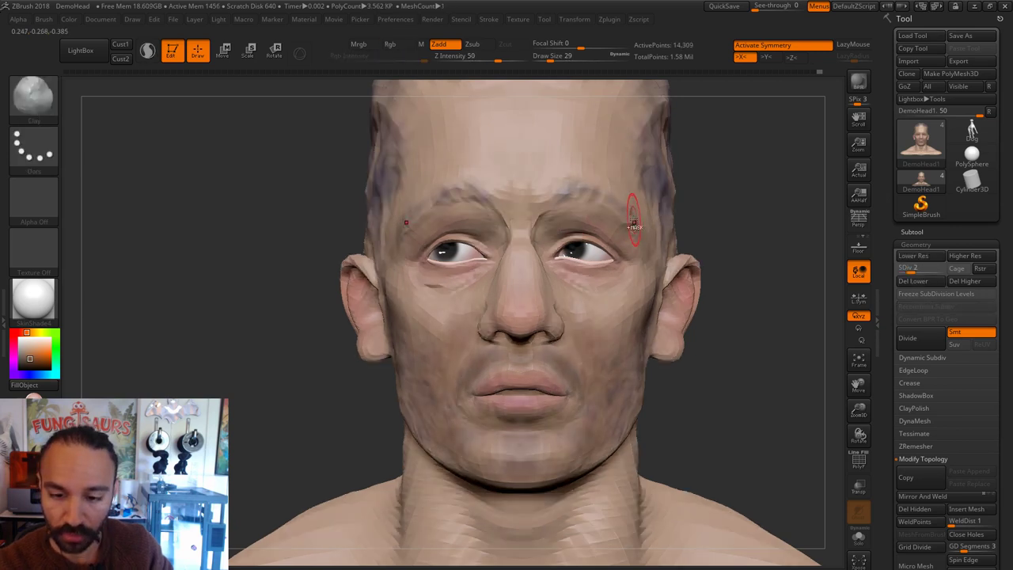
pyautogui.press('d')
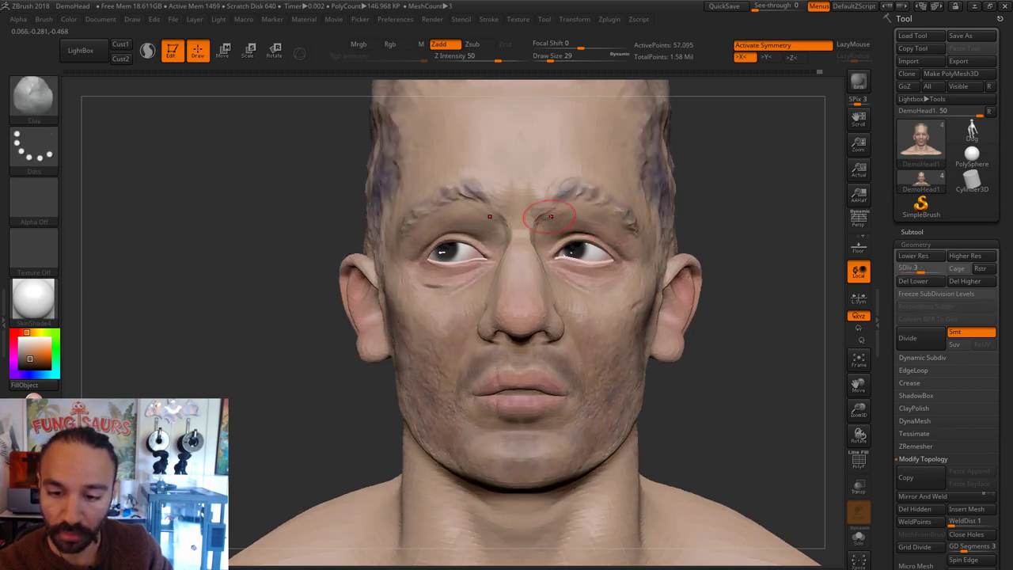
pyautogui.press('shift')
pyautogui.press('ctrl')
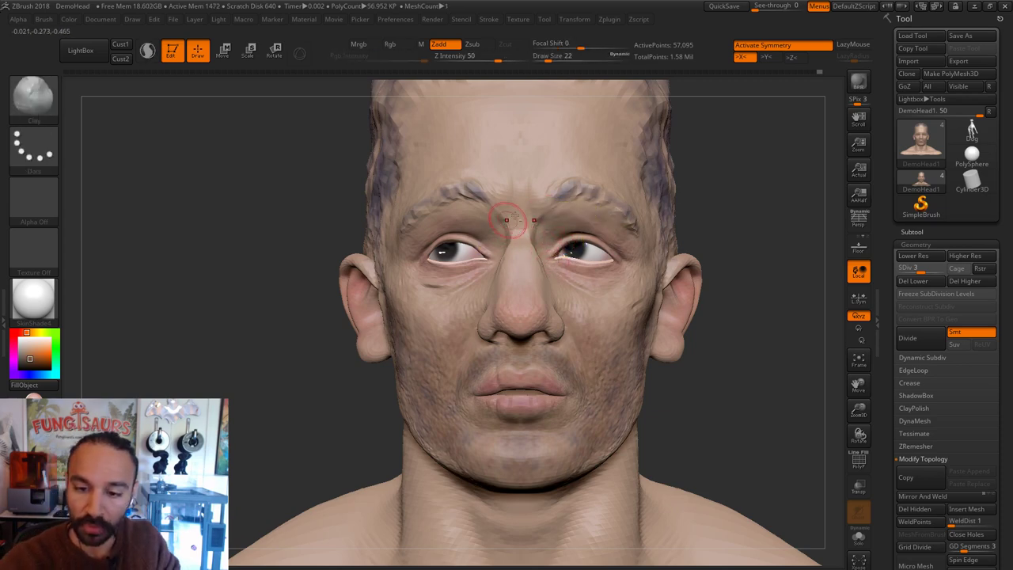
# Step: Refine the nose root and frown area between the brows with the Clay brush at draw size 20, going up to subdivision level 4
pyautogui.moveTo(506, 220); pyautogui.dragTo(625, 187, button='right')
pyautogui.press('s')
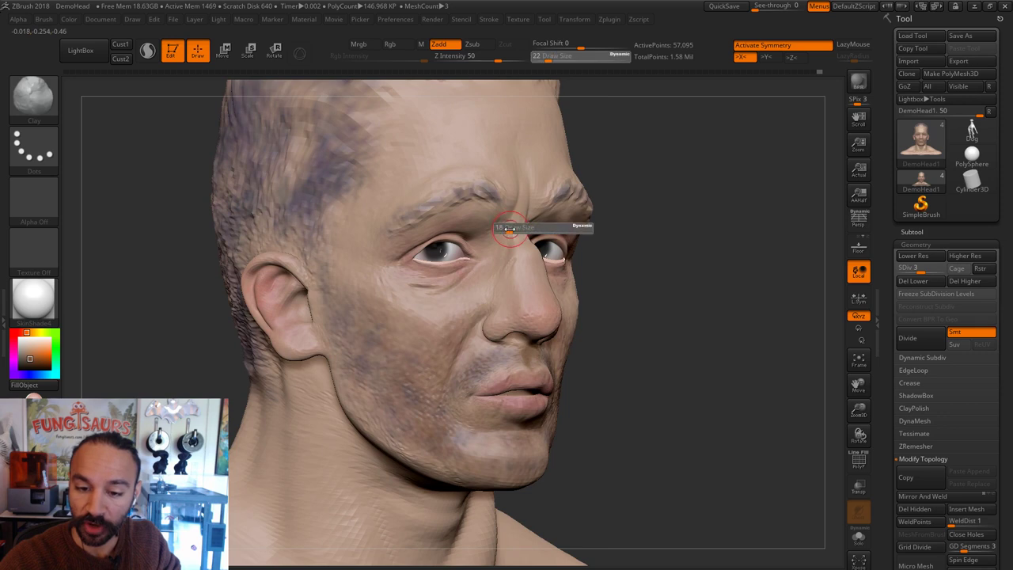
pyautogui.moveTo(510, 229); pyautogui.dragTo(512, 230)
pyautogui.keyDown('shift'); pyautogui.moveTo(500, 245); pyautogui.dragTo(563, 229, button='right'); pyautogui.keyUp('shift')
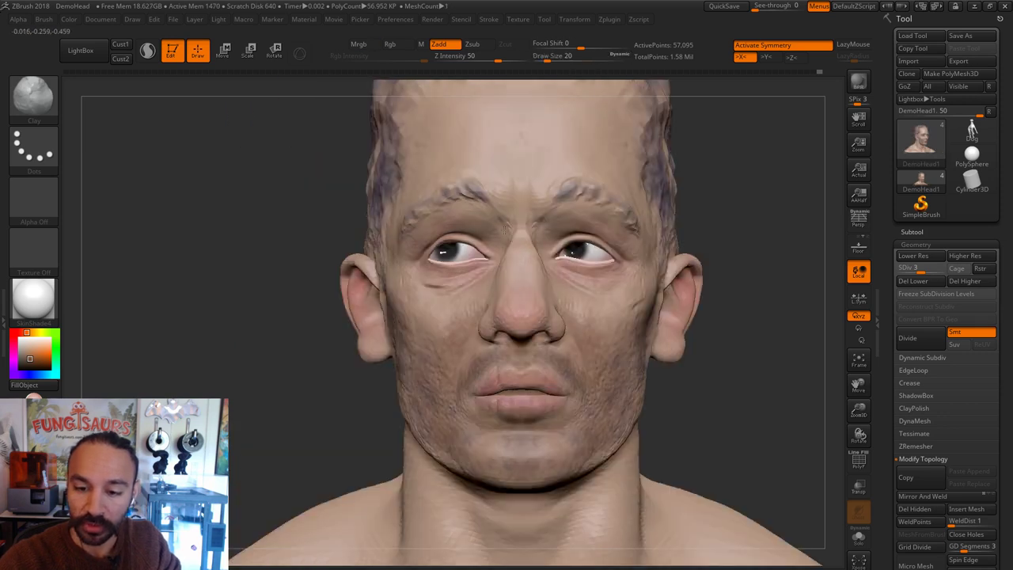
pyautogui.press('d')
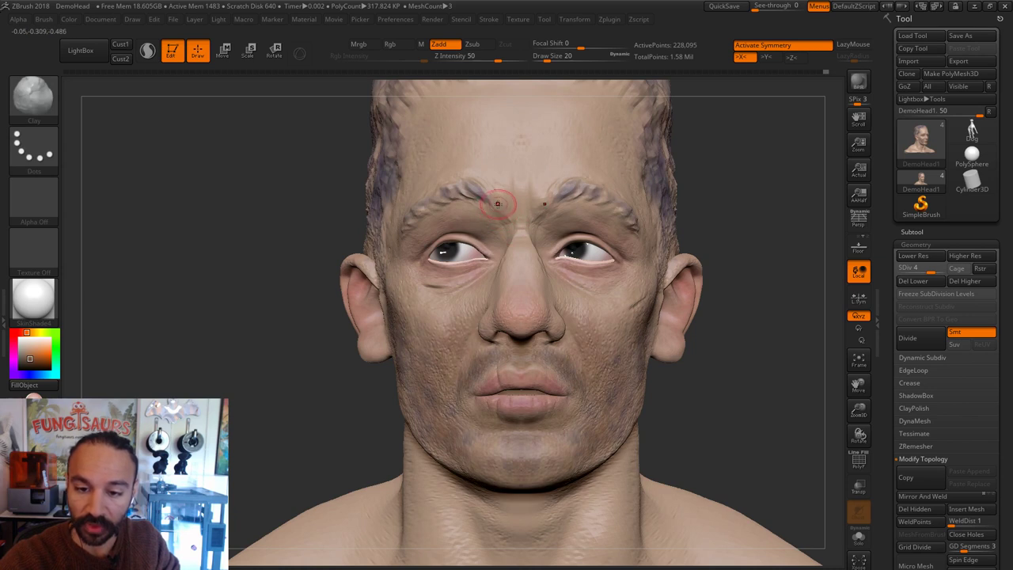
pyautogui.press('shift')
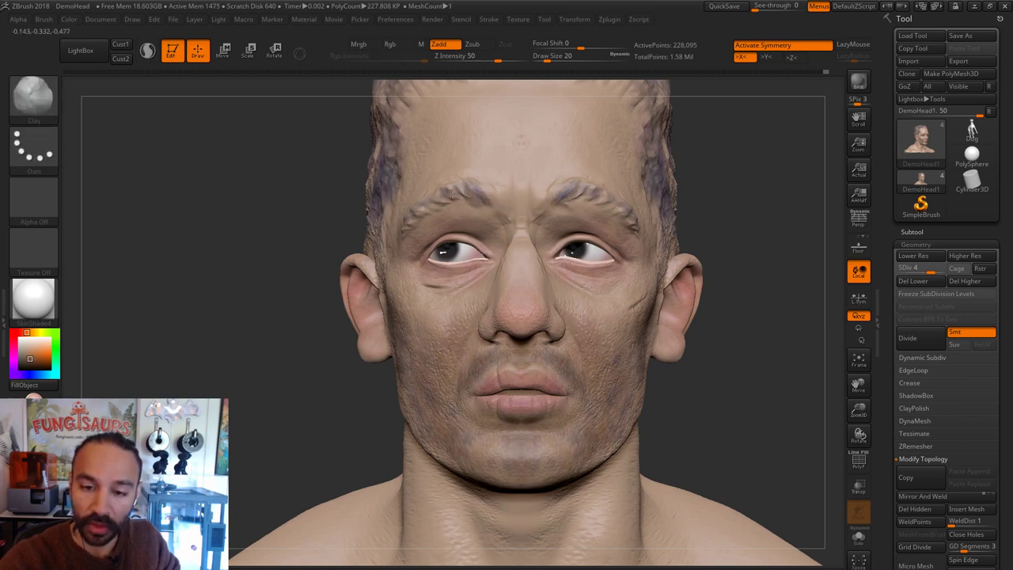
# Step: With the Standard colour-spray brush and symmetry off, spray dark red into the cut across the lips at RGB intensity 59 and draw size 3
pyautogui.keyDown('ctrl'); pyautogui.moveTo(748, 192); pyautogui.dragTo(722, 212, button='right'); pyautogui.keyUp('ctrl')
pyautogui.moveTo(719, 214); pyautogui.dragTo(681, 294)
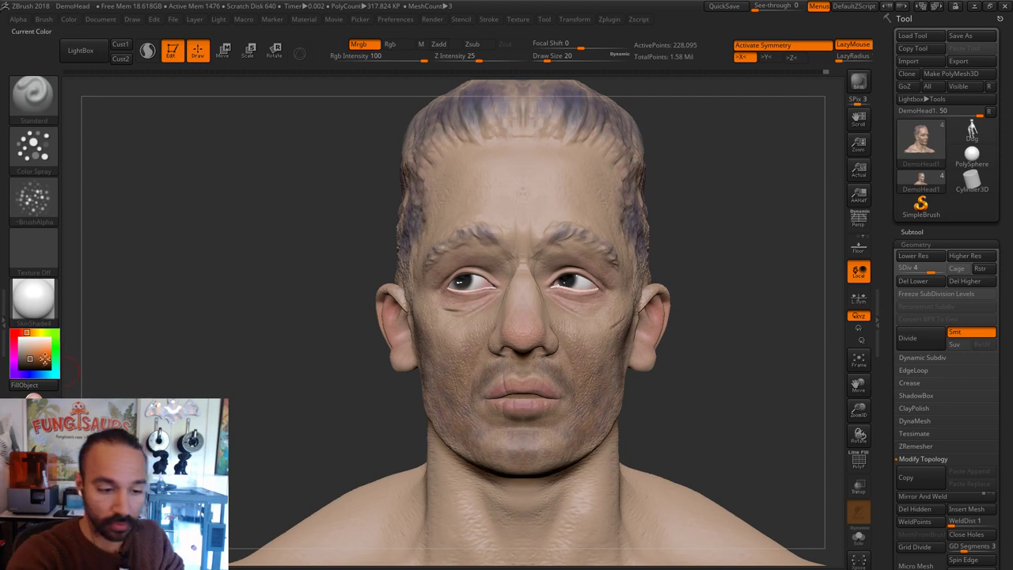
pyautogui.moveTo(27, 333); pyautogui.dragTo(13, 333)
pyautogui.click(31, 362)
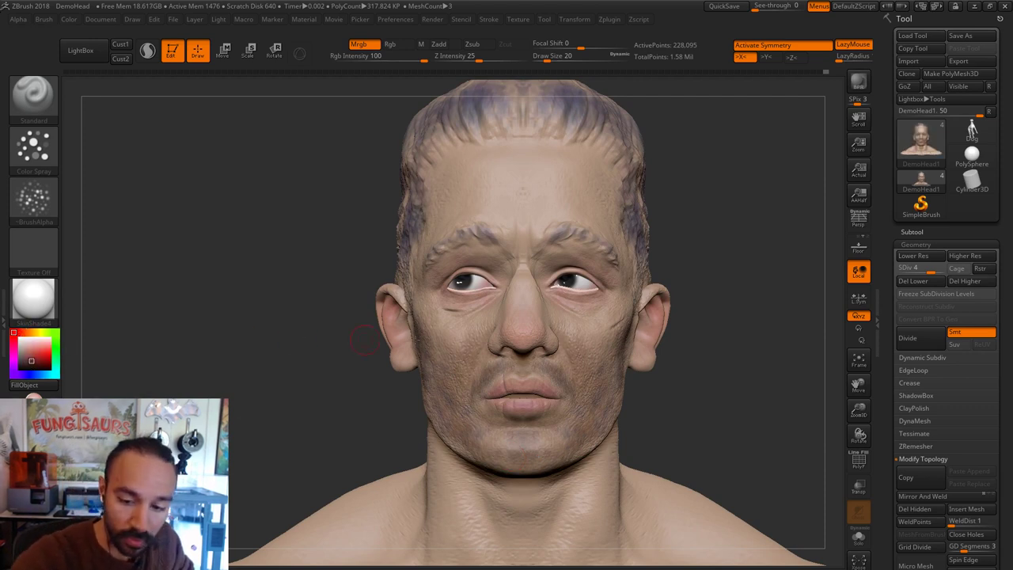
pyautogui.press('s')
pyautogui.moveTo(504, 382); pyautogui.dragTo(509, 381)
pyautogui.write('xs7')
pyautogui.press('Return')
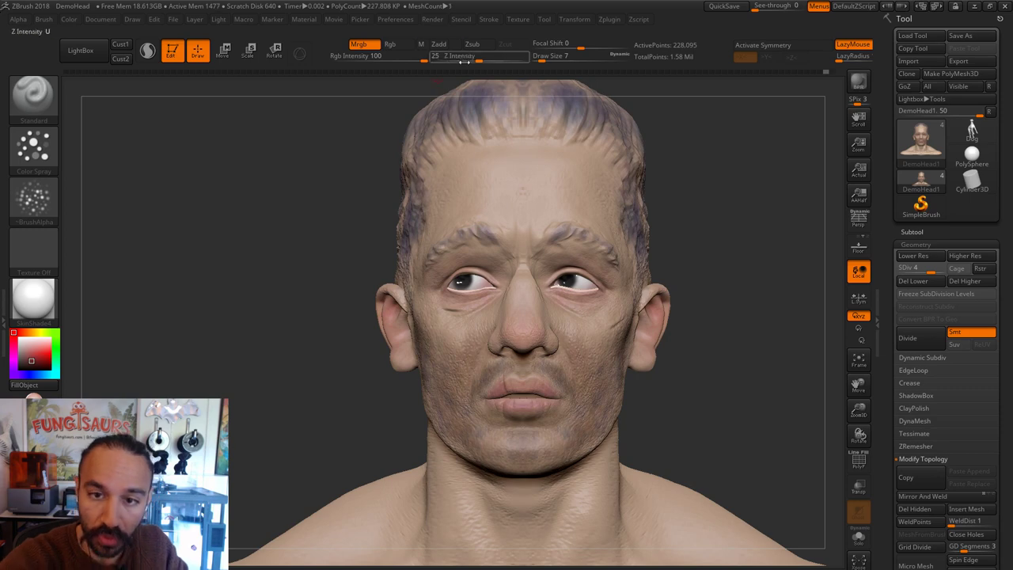
pyautogui.click(402, 59)
pyautogui.moveTo(740, 215)
pyautogui.mouseDown()
pyautogui.moveTo(756, 243)
pyautogui.moveTo(768, 231)
pyautogui.moveTo(779, 358)
pyautogui.mouseUp()
pyautogui.press('s')
pyautogui.moveTo(503, 377); pyautogui.dragTo(492, 448)
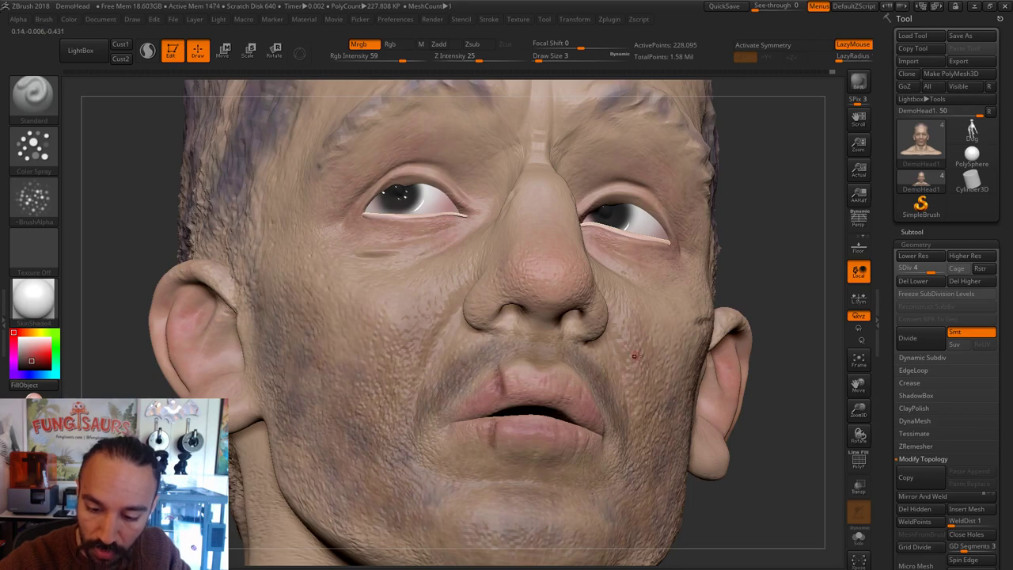
# Step: Spray the dark red into the cut on one cheek and the short cut beneath the opposite eye at draw size 3
pyautogui.moveTo(794, 277); pyautogui.dragTo(741, 282)
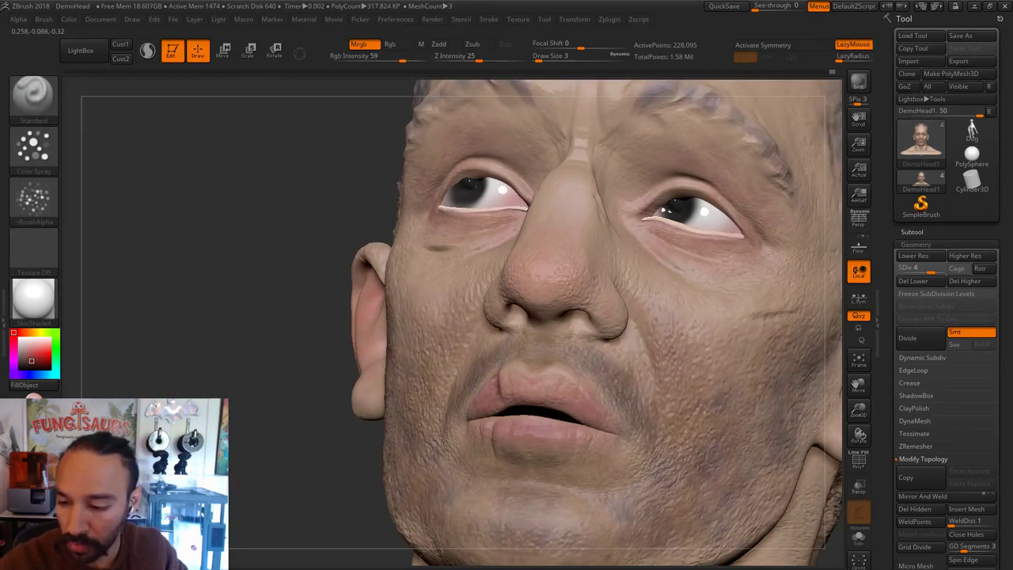
pyautogui.moveTo(790, 309); pyautogui.dragTo(757, 320)
pyautogui.moveTo(834, 294); pyautogui.dragTo(950, 320)
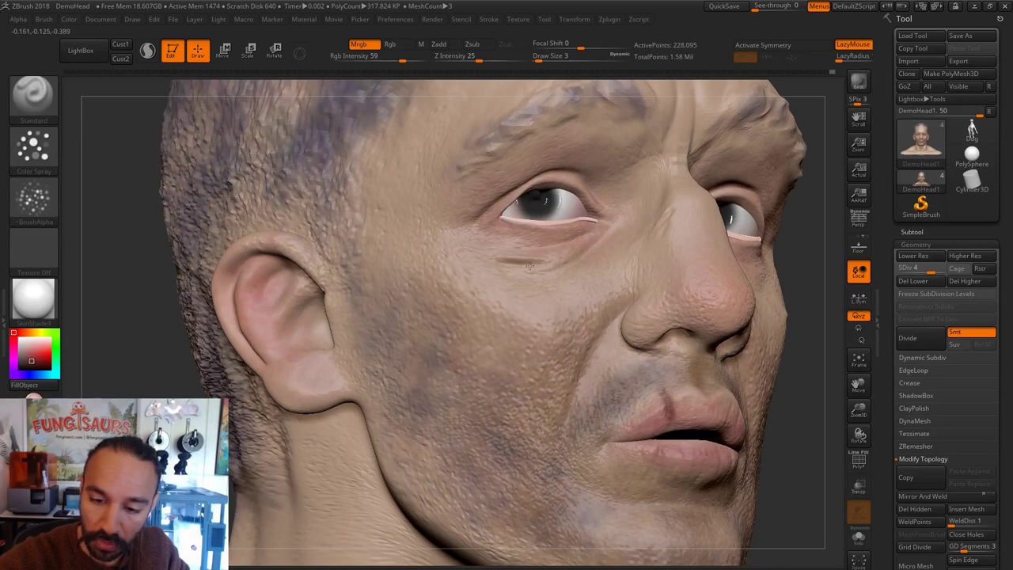
pyautogui.moveTo(529, 266); pyautogui.dragTo(538, 264)
# Step: Turn symmetry back on and spray dark red on both sides of the nose bridge beside the inner eye corners at draw size 7
pyautogui.press('x')
pyautogui.press('s')
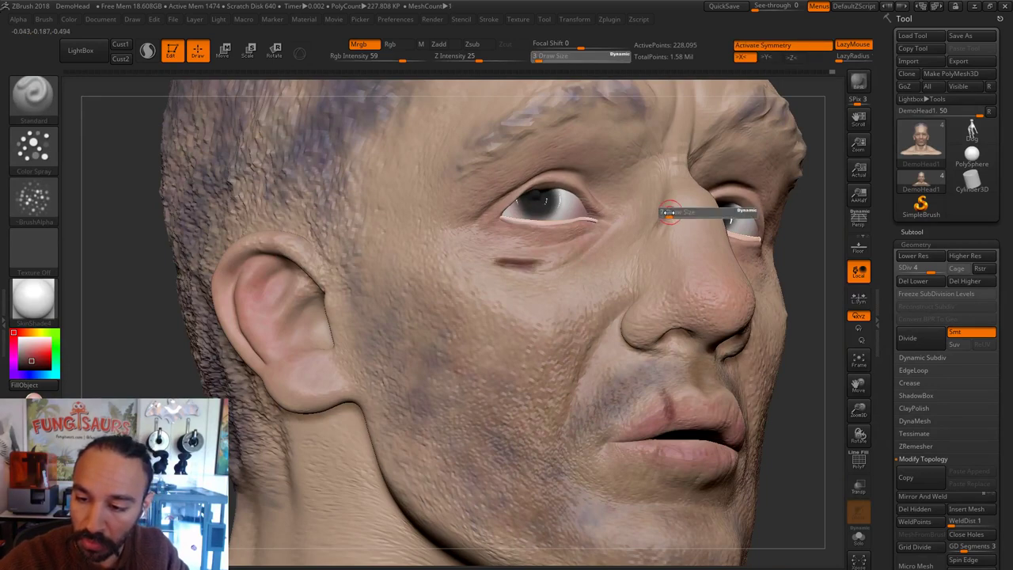
pyautogui.click(665, 218)
pyautogui.moveTo(817, 307); pyautogui.dragTo(734, 310)
pyautogui.moveTo(837, 318)
pyautogui.keyDown('alt'); pyautogui.mouseDown()
pyautogui.moveTo(818, 312)
pyautogui.moveTo(732, 355)
pyautogui.moveTo(772, 371)
pyautogui.moveTo(549, 271)
pyautogui.mouseUp(); pyautogui.keyUp('alt')
pyautogui.moveTo(402, 374); pyautogui.dragTo(664, 371)
pyautogui.moveTo(510, 284); pyautogui.dragTo(516, 275)
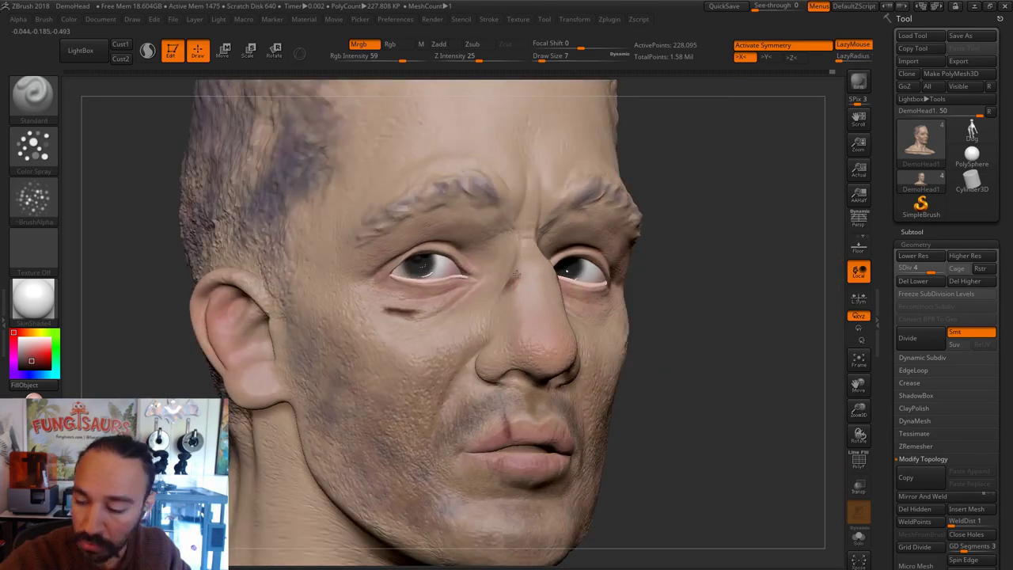
# Step: Spray the red softly around both eye sockets and under the eyes at draw size 20
pyautogui.keyDown('shift'); pyautogui.moveTo(724, 267); pyautogui.dragTo(665, 269); pyautogui.keyUp('shift')
pyautogui.press('s')
pyautogui.moveTo(595, 272); pyautogui.dragTo(601, 272)
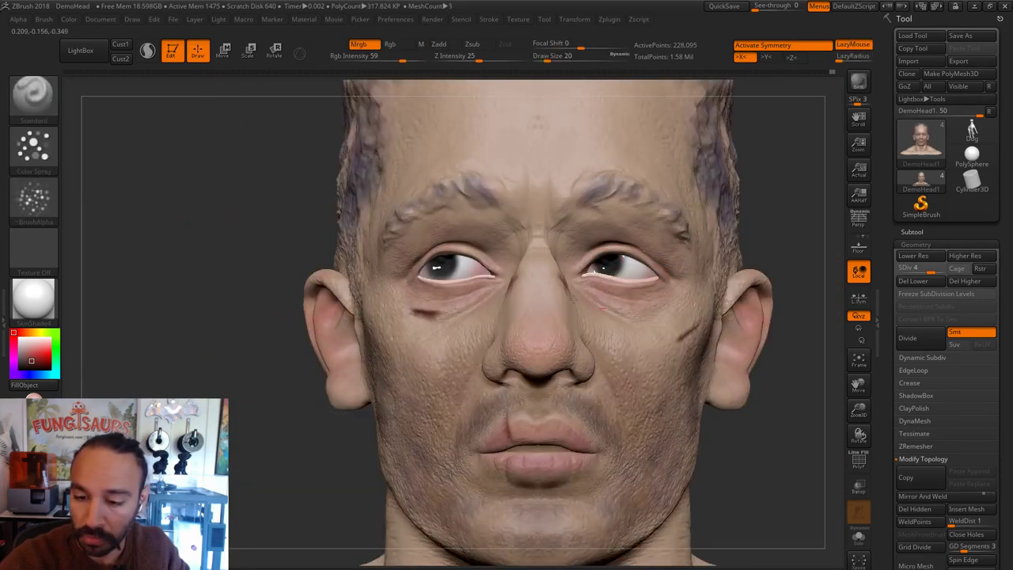
pyautogui.keyDown('alt'); pyautogui.moveTo(772, 279); pyautogui.dragTo(730, 258); pyautogui.keyUp('alt')
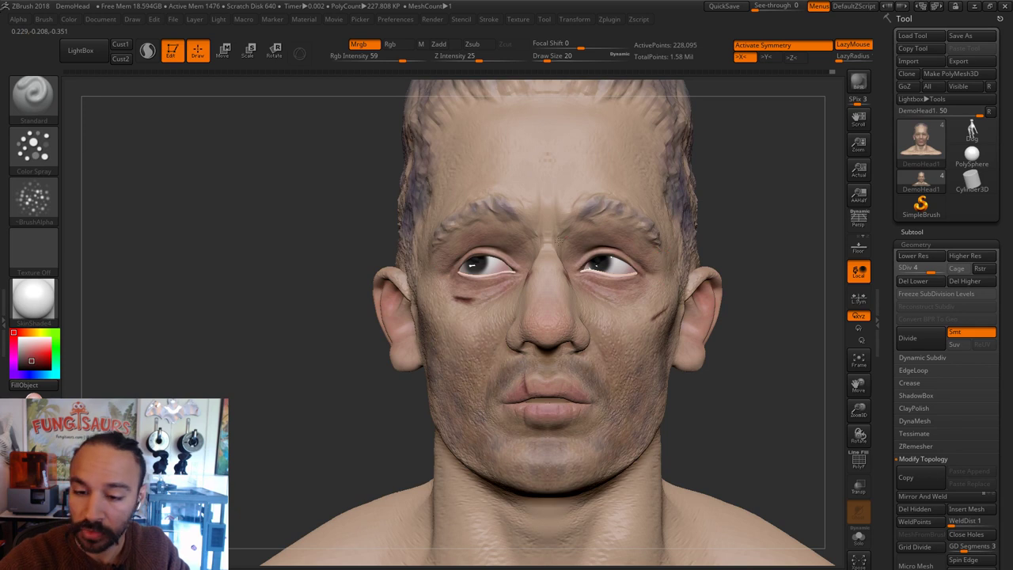
pyautogui.keyDown('alt'); pyautogui.moveTo(727, 231); pyautogui.dragTo(688, 220); pyautogui.keyUp('alt')
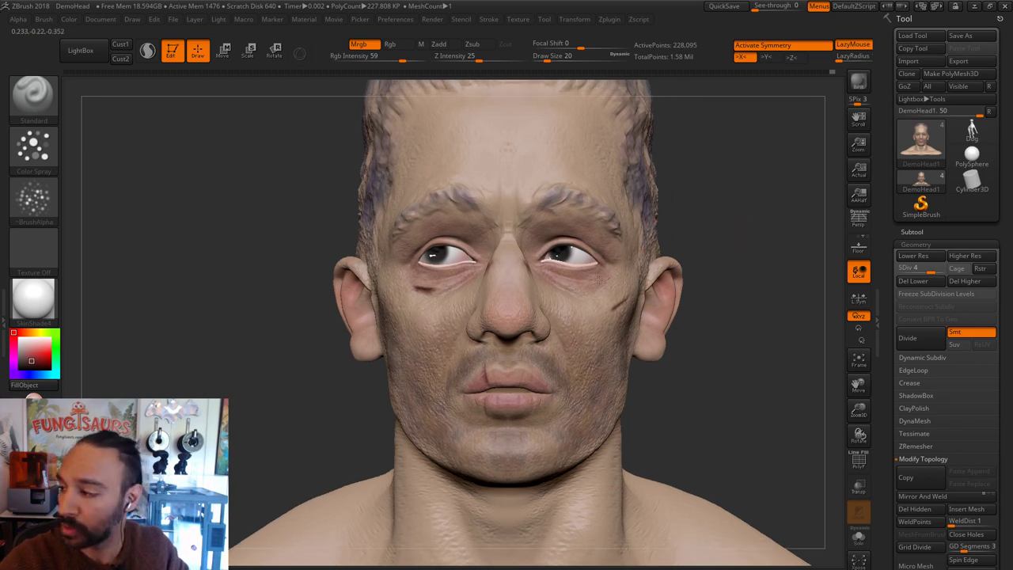
pyautogui.moveTo(592, 233); pyautogui.dragTo(659, 227, button='right')
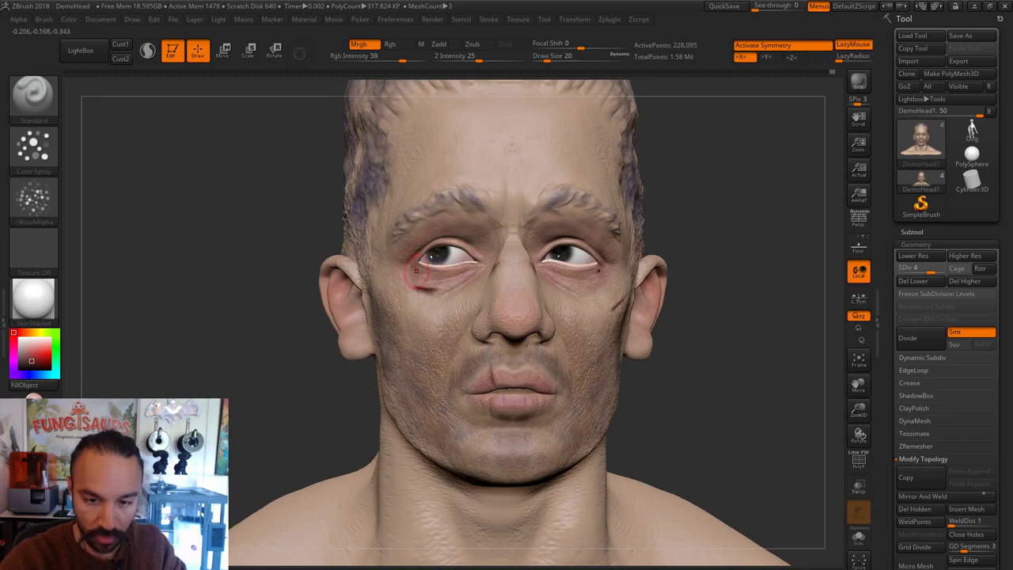
# Step: Turn on Zadd, turn symmetry off and spray a raised dark red bruise beside one eye's outer corner at draw size 7
pyautogui.keyDown('alt'); pyautogui.moveTo(277, 321); pyautogui.dragTo(247, 380); pyautogui.keyUp('alt')
pyautogui.click(450, 46)
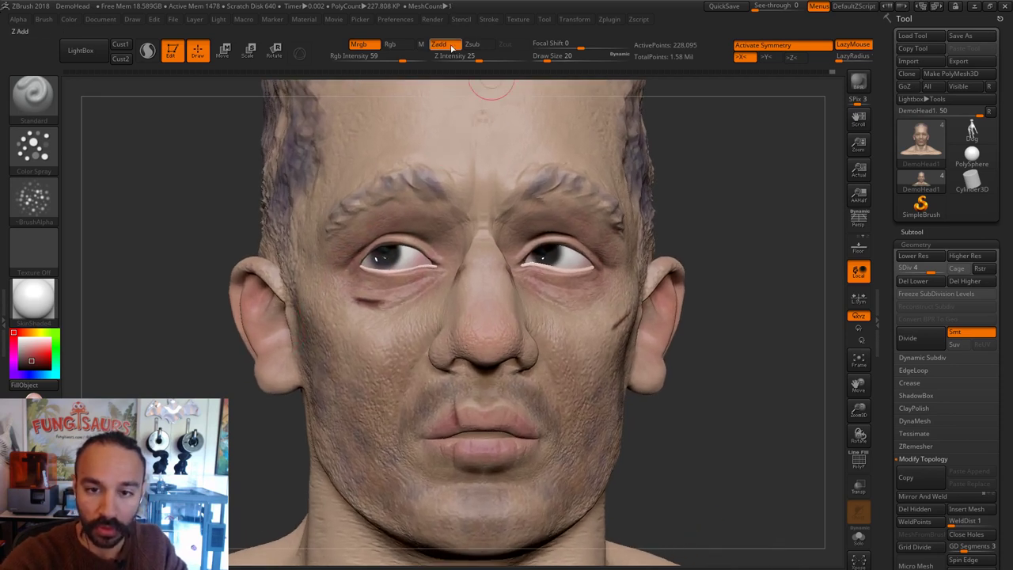
pyautogui.press('s')
pyautogui.moveTo(365, 236)
pyautogui.mouseDown()
pyautogui.moveTo(340, 250)
pyautogui.moveTo(336, 239)
pyautogui.mouseUp()
pyautogui.press('x')
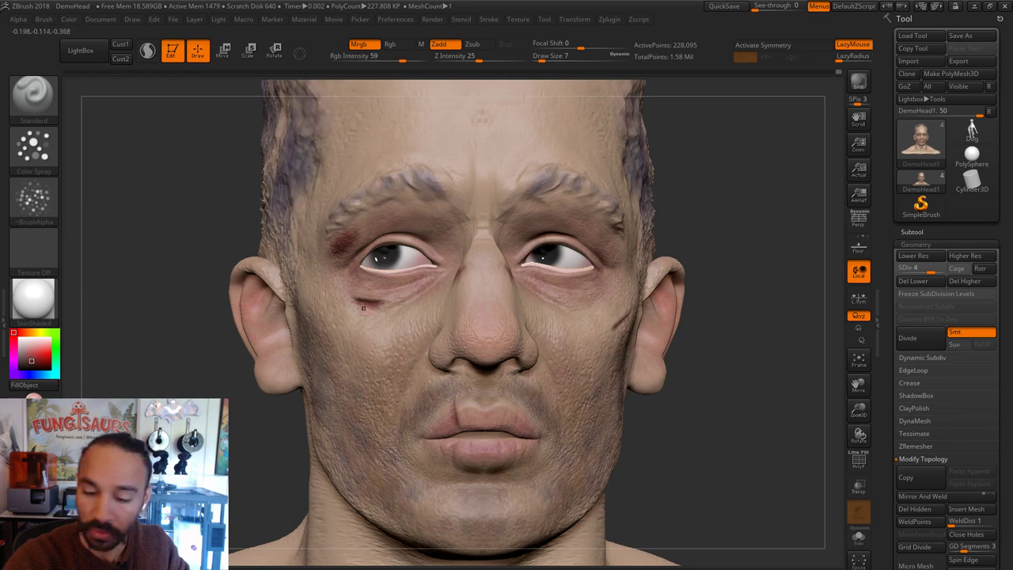
# Step: Spray a rough dark red scrape down the outer cheek below that eye at draw sizes 8 to 16, then turn Zadd off
pyautogui.press(']')
pyautogui.moveTo(323, 290)
pyautogui.mouseDown()
pyautogui.moveTo(325, 340)
pyautogui.moveTo(318, 294)
pyautogui.mouseUp()
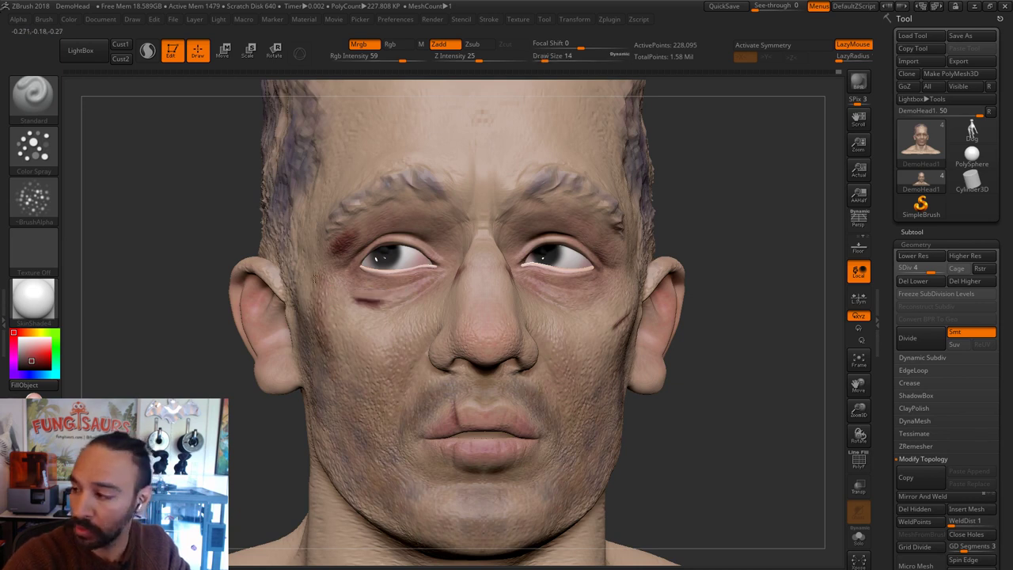
pyautogui.press('[')
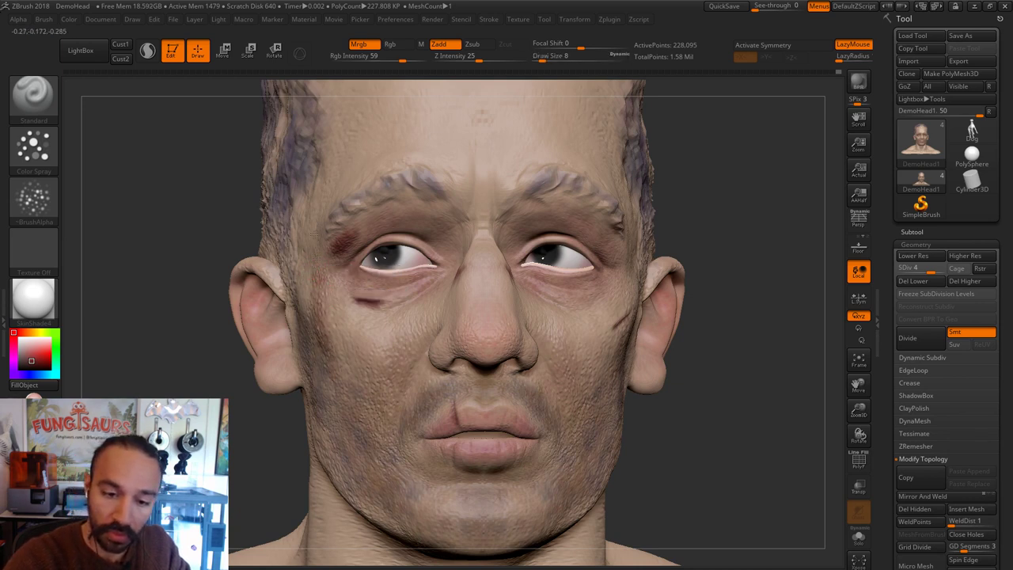
pyautogui.press(']')
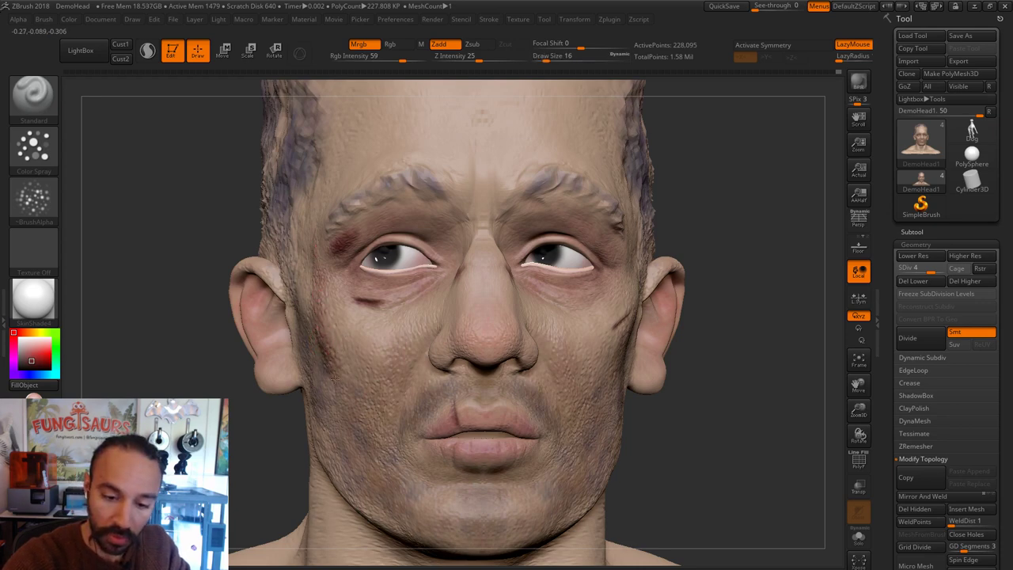
pyautogui.moveTo(334, 379); pyautogui.dragTo(320, 334)
pyautogui.moveTo(721, 190); pyautogui.dragTo(764, 192)
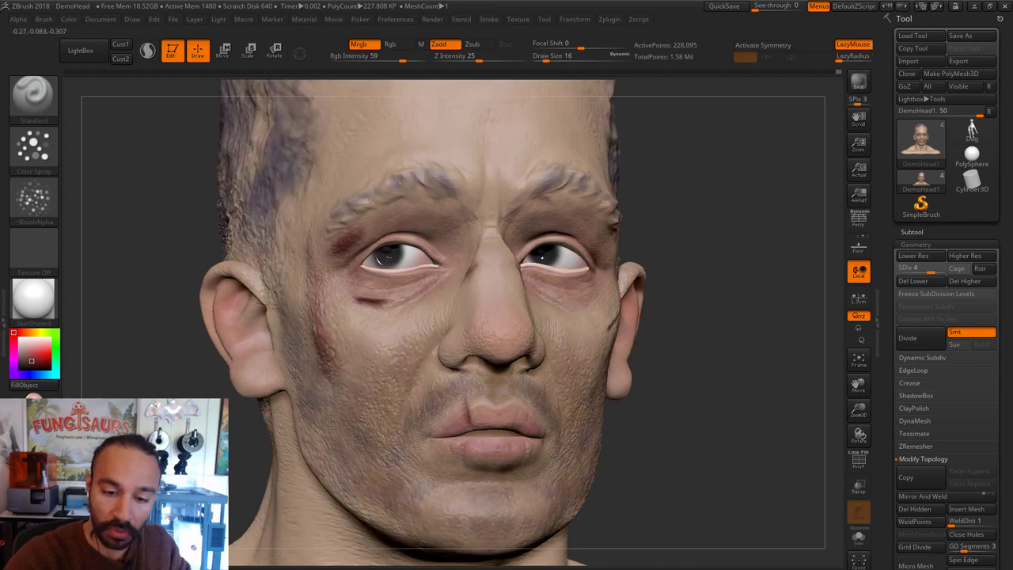
pyautogui.keyDown('shift'); pyautogui.moveTo(697, 239); pyautogui.dragTo(758, 278); pyautogui.keyUp('shift')
pyautogui.moveTo(690, 326); pyautogui.dragTo(714, 341)
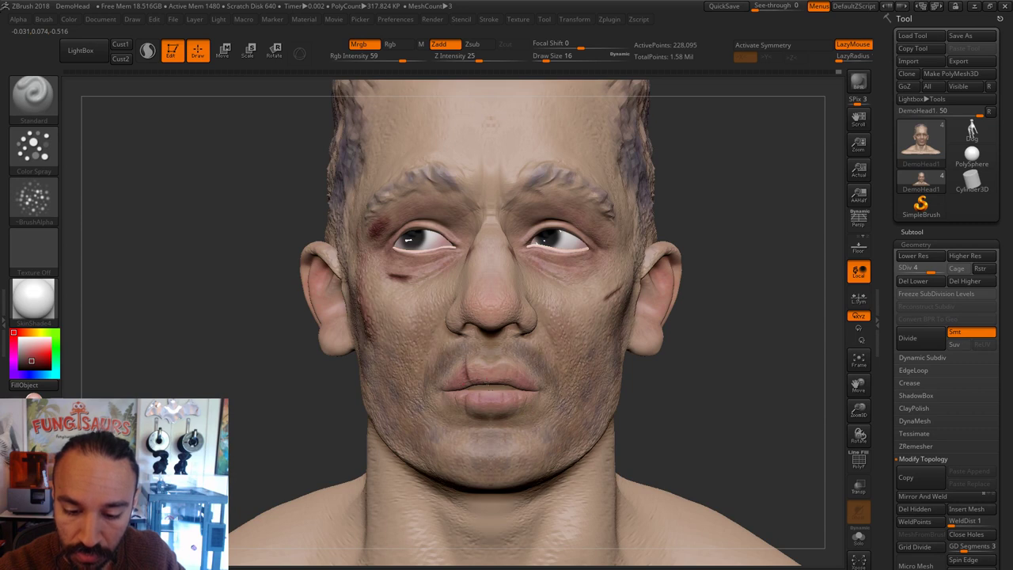
pyautogui.hotkey('ctrl', 'z')
pyautogui.click(444, 45)
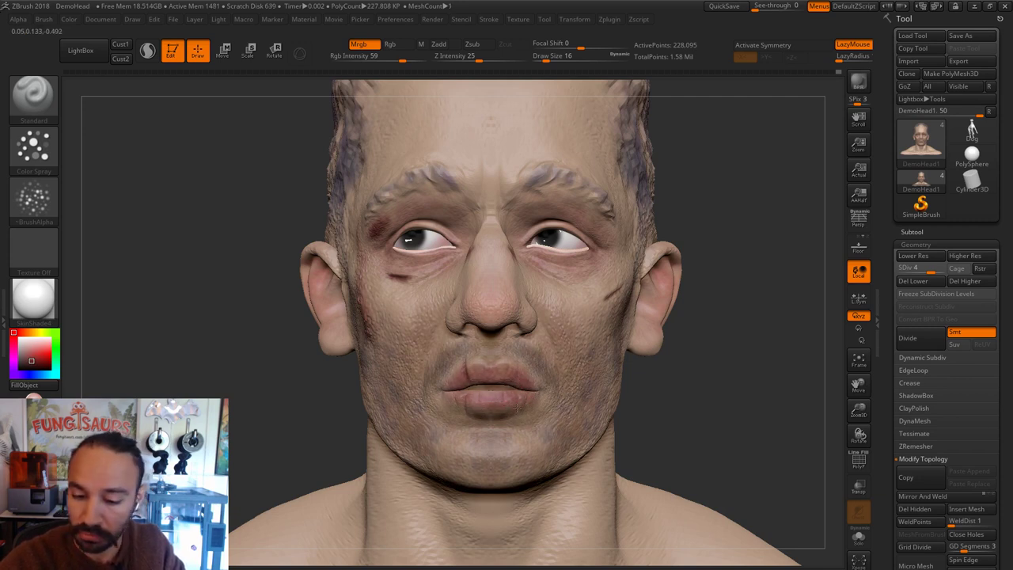
# Step: Adjust the area around the lower lip with the Move brush and flatten the lip's lower edge with hPolish at draw size 20
pyautogui.press('b')
pyautogui.press('m')
pyautogui.press('v')
pyautogui.press('s')
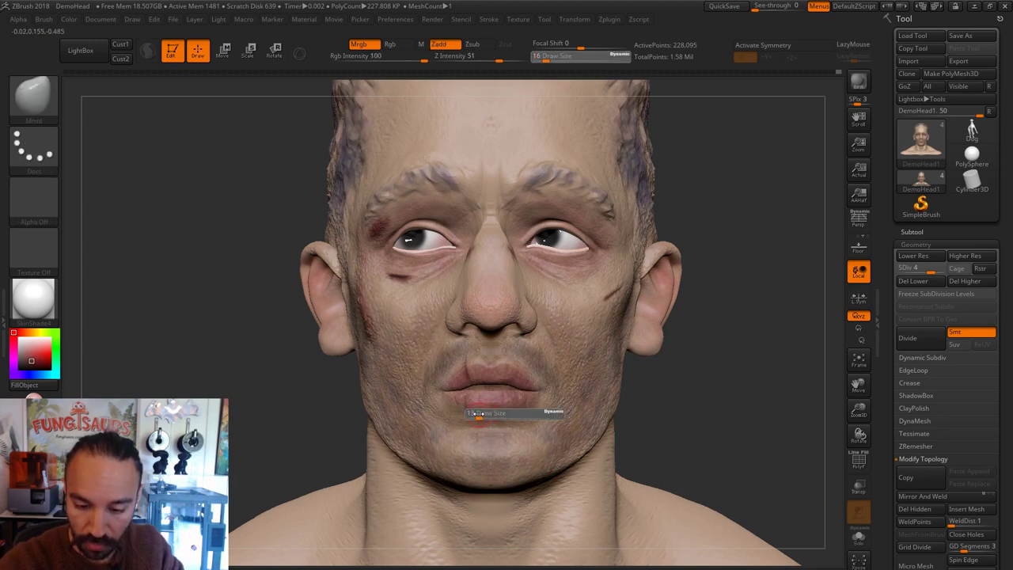
pyautogui.click(477, 416)
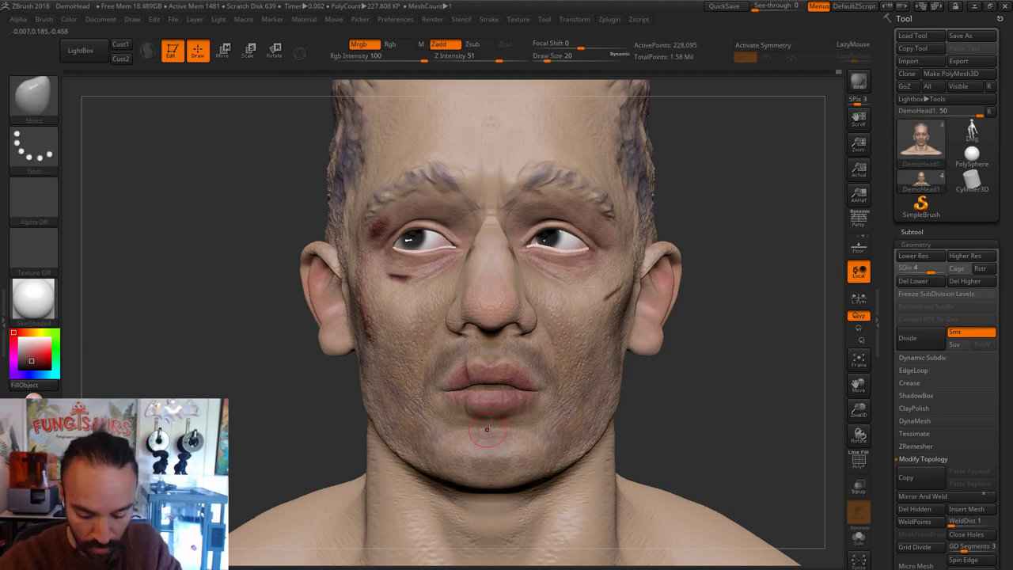
pyautogui.press('b')
pyautogui.press('h')
pyautogui.press('p')
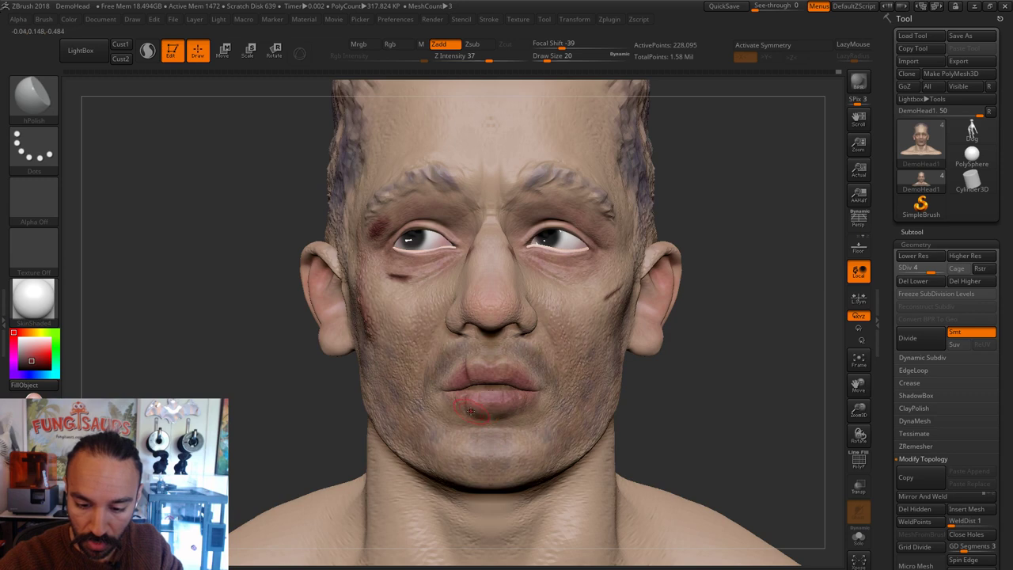
pyautogui.moveTo(661, 395)
pyautogui.mouseDown()
pyautogui.moveTo(396, 403)
pyautogui.moveTo(544, 414)
pyautogui.mouseUp()
pyautogui.moveTo(360, 453)
pyautogui.mouseDown()
pyautogui.moveTo(497, 404)
pyautogui.moveTo(556, 401)
pyautogui.mouseUp()
# Step: Sharpen the lower lip's edge with the Pinch brush at draw size 16, checking the mouth in profile
pyautogui.press('b')
pyautogui.press('p')
pyautogui.press('i')
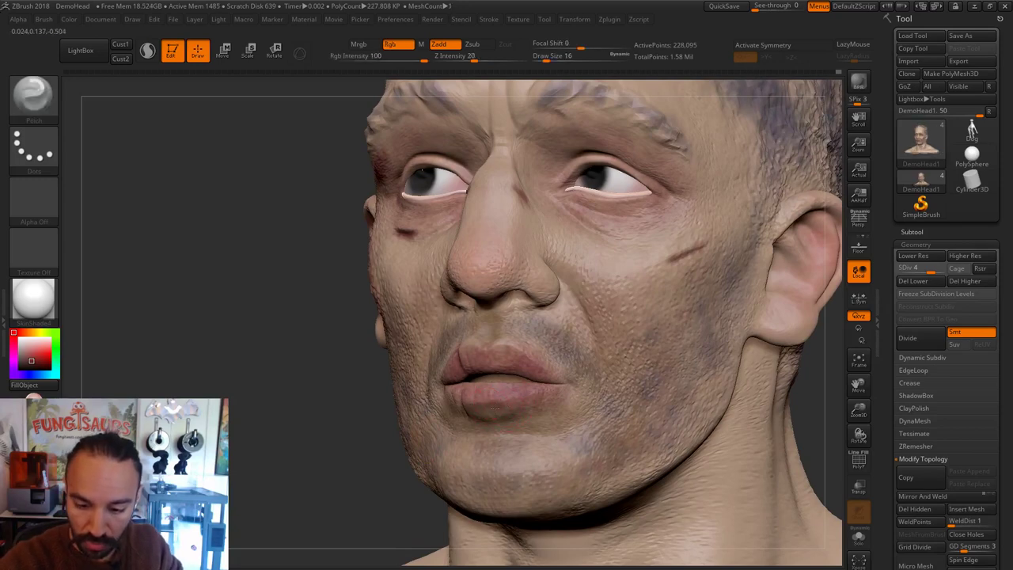
pyautogui.moveTo(343, 445)
pyautogui.mouseDown()
pyautogui.moveTo(344, 464)
pyautogui.moveTo(360, 475)
pyautogui.mouseUp()
pyautogui.moveTo(766, 398)
pyautogui.mouseDown()
pyautogui.moveTo(678, 389)
pyautogui.moveTo(599, 362)
pyautogui.moveTo(706, 415)
pyautogui.moveTo(696, 412)
pyautogui.mouseUp()
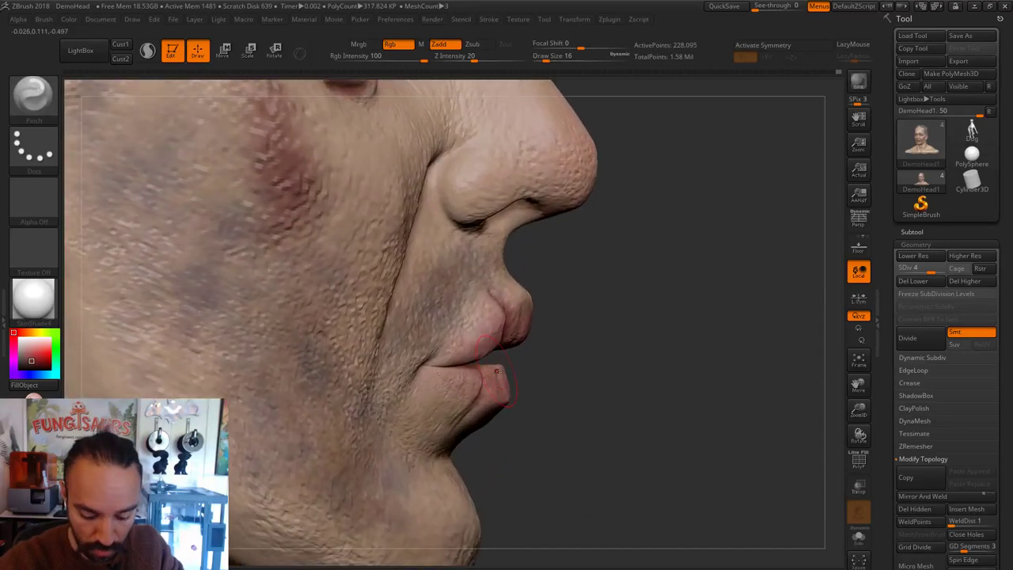
# Step: Try to reshape the front of the lower lip in profile with the Move brush at draw size 12
pyautogui.press('b')
pyautogui.press('m')
pyautogui.press('v')
pyautogui.press('s')
pyautogui.moveTo(508, 373); pyautogui.dragTo(500, 371)
pyautogui.hotkey('ctrl', 'z')
pyautogui.hotkey('ctrl', 'z')
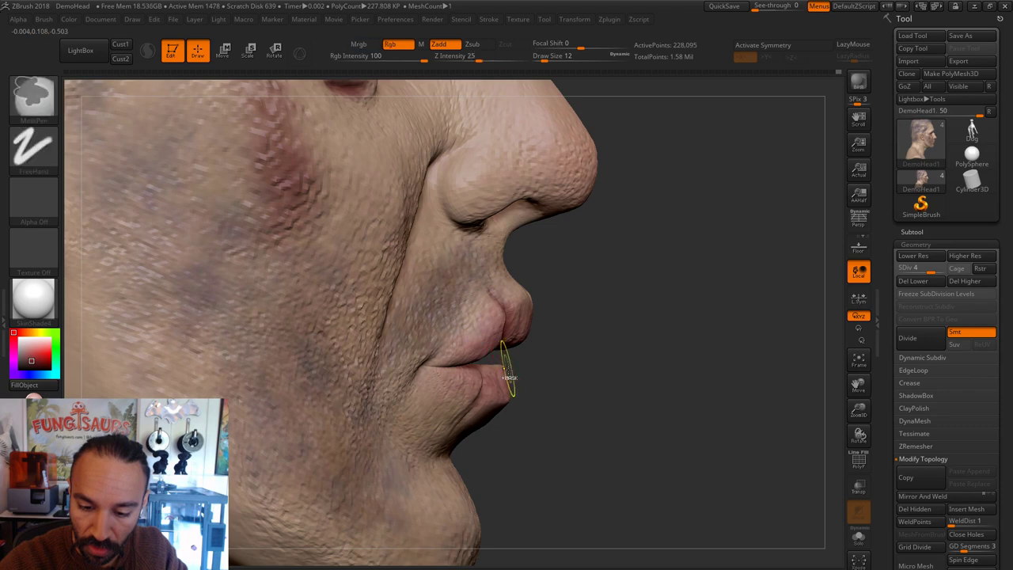
# Step: Drop to subdivision level 1, mask the face above the mouth line and return to the Move brush at draw size 9
pyautogui.hotkey('shift', 'd')
pyautogui.hotkey('shift', 'd')
pyautogui.hotkey('shift', 'd')
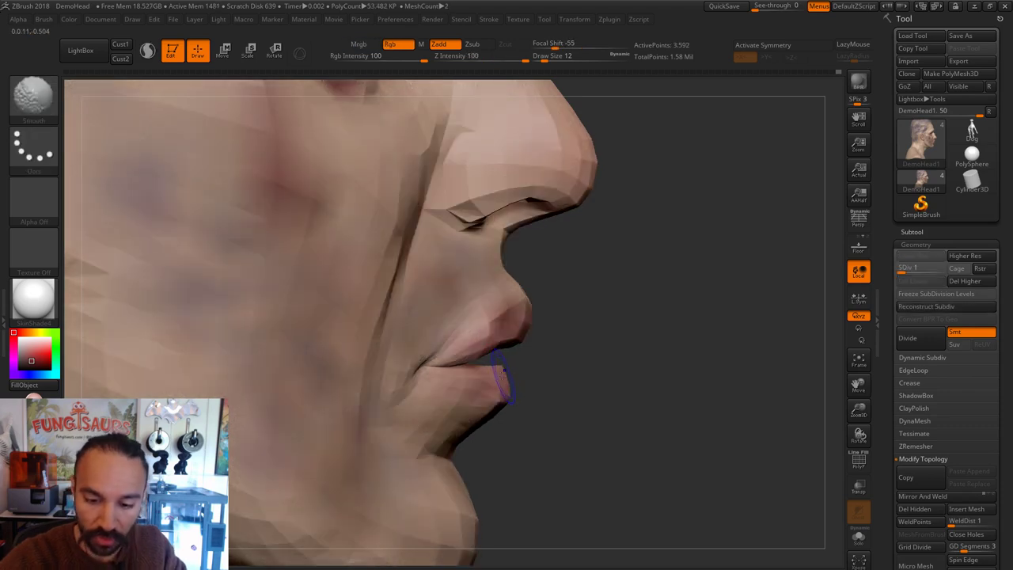
pyautogui.press('r')
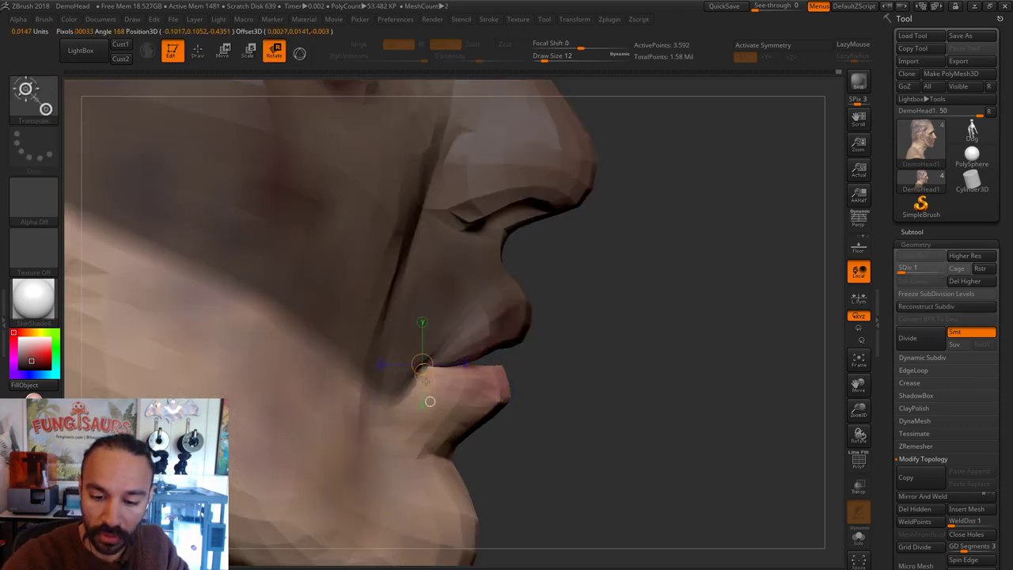
pyautogui.press('q')
pyautogui.press('s')
pyautogui.click(504, 376)
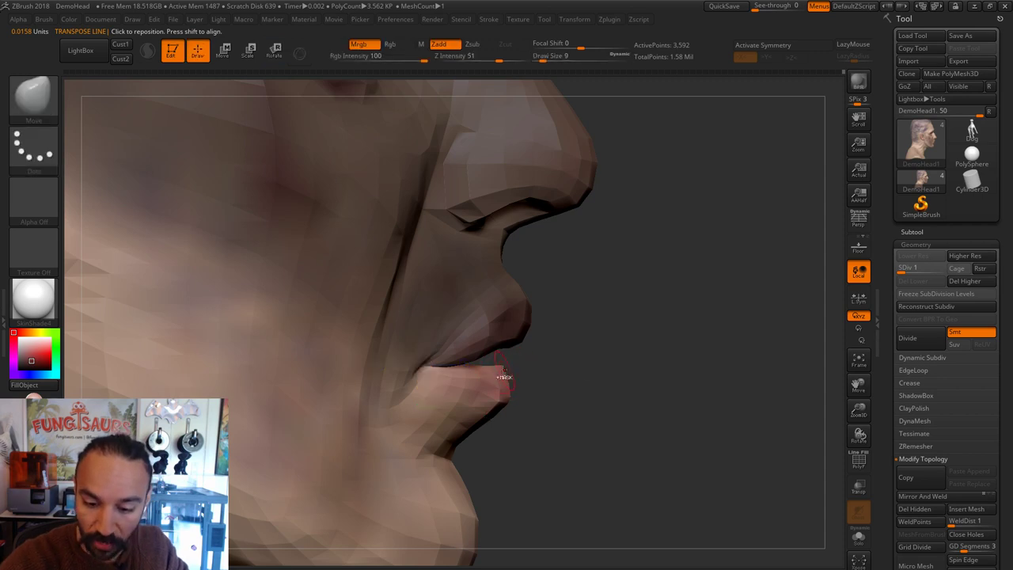
# Step: Choose the ClipCurve brush and draw its curve across the opening between the lips in profile
pyautogui.keyDown('ctrl'); pyautogui.keyDown('shift'); pyautogui.click(42, 113); pyautogui.keyUp('shift'); pyautogui.keyUp('ctrl')
pyautogui.keyDown('ctrl'); pyautogui.keyDown('shift'); pyautogui.click(98, 108); pyautogui.keyUp('shift'); pyautogui.keyUp('ctrl')
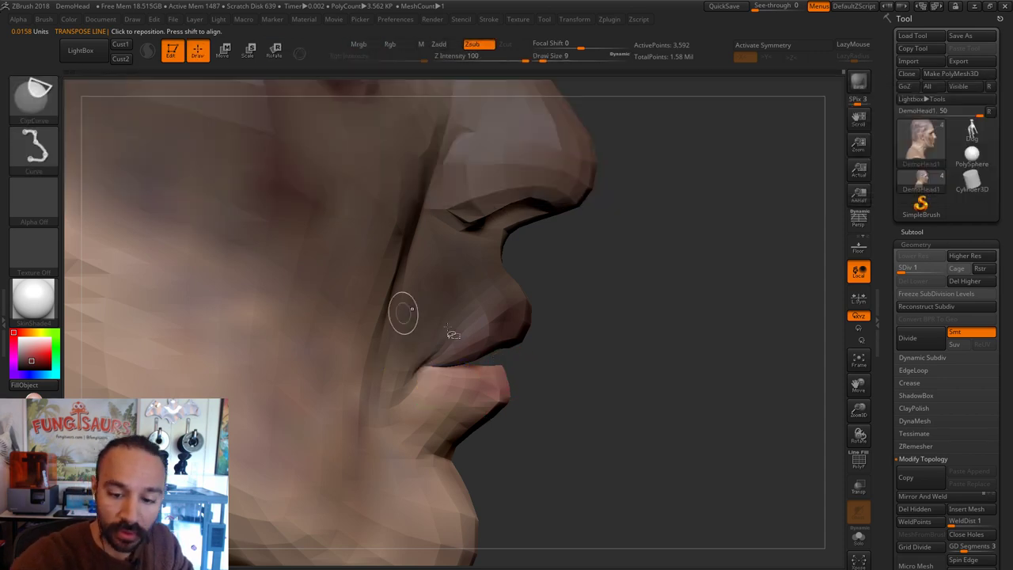
pyautogui.moveTo(473, 362)
pyautogui.keyDown('ctrl'); pyautogui.keyDown('shift'); pyautogui.mouseDown()
pyautogui.moveTo(520, 389)
pyautogui.moveTo(518, 380)
pyautogui.moveTo(702, 325)
pyautogui.mouseUp(); pyautogui.keyUp('shift'); pyautogui.keyUp('ctrl')
# Step: Reshape the lower lip's upper front edge with the Move brush at draw size 7, stepping up to subdivision level 3
pyautogui.press('s')
pyautogui.click(513, 377)
pyautogui.press('d')
pyautogui.press('d')
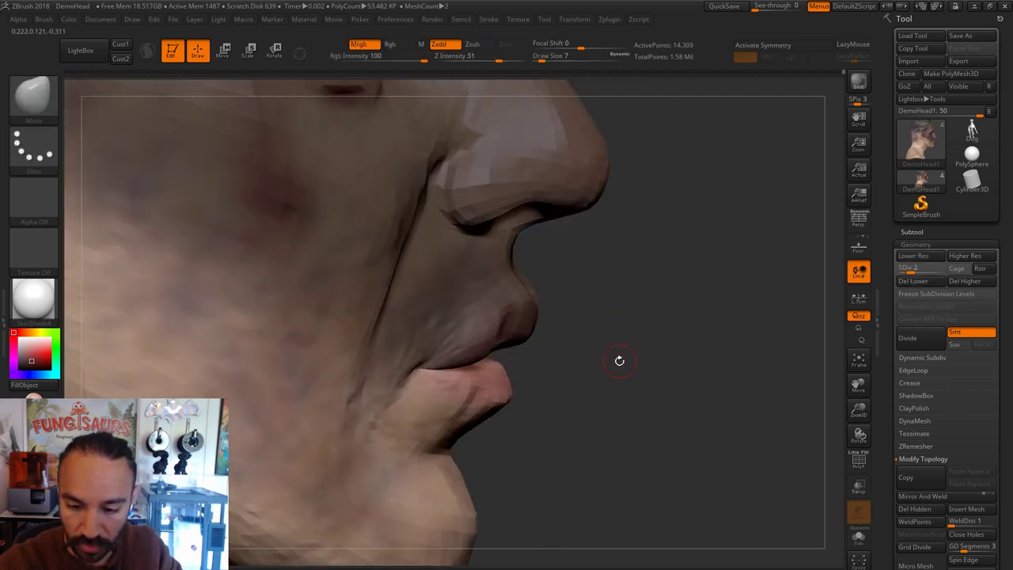
pyautogui.moveTo(512, 355)
pyautogui.mouseDown()
pyautogui.moveTo(514, 369)
pyautogui.moveTo(525, 362)
pyautogui.mouseUp()
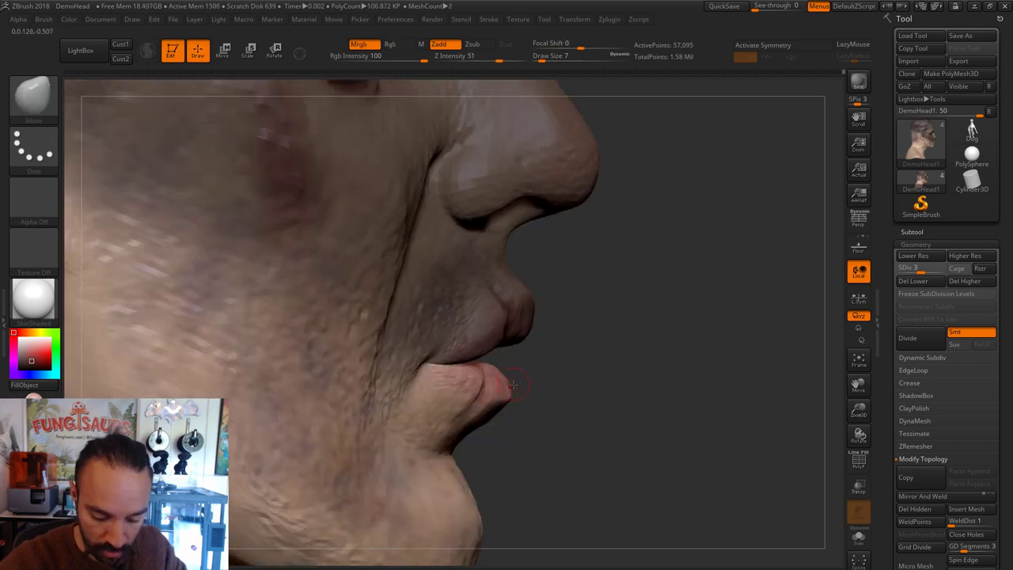
# Step: Round the front of the lower lip in profile with the Move brush at draw sizes 14 and 22
pyautogui.press('s')
pyautogui.click(518, 388)
pyautogui.press('s')
pyautogui.click(503, 403)
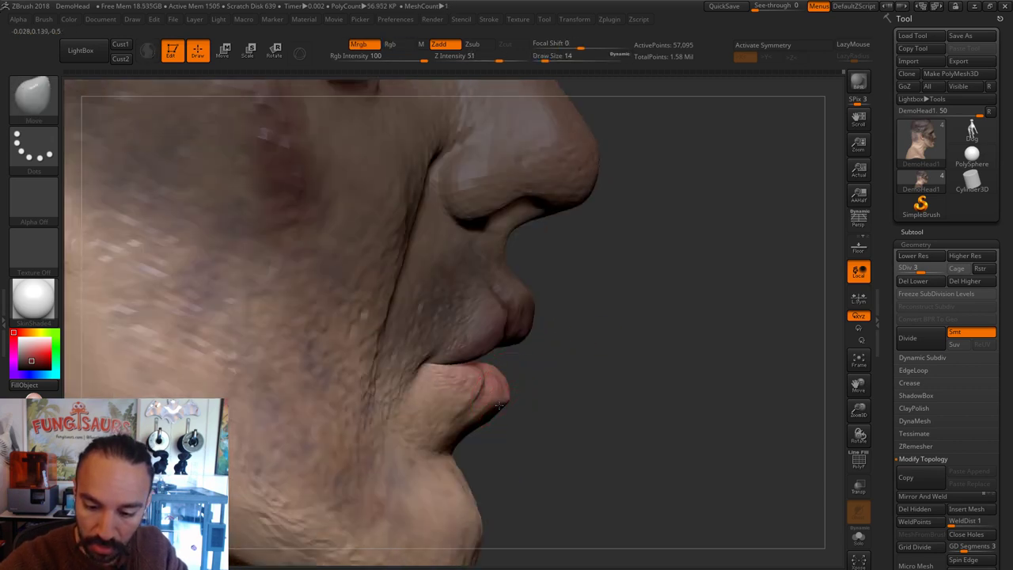
pyautogui.press('s')
pyautogui.click(503, 402)
pyautogui.moveTo(508, 402)
pyautogui.mouseDown()
pyautogui.moveTo(516, 407)
pyautogui.moveTo(514, 380)
pyautogui.mouseUp()
pyautogui.press('[')
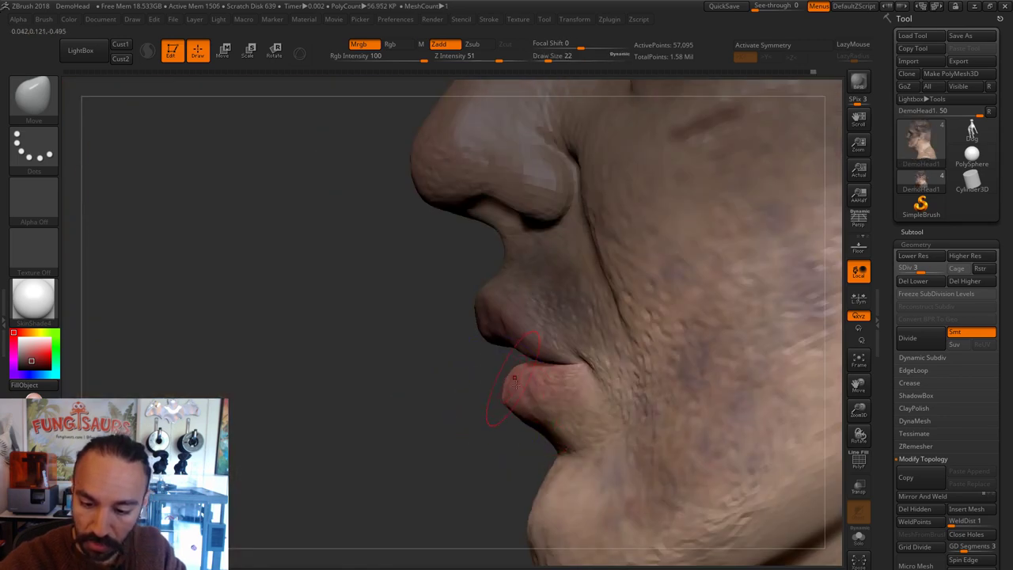
# Step: Adjust the lower lip from the opposite profile with the Move brush, then clear the mask
pyautogui.press('[')
pyautogui.moveTo(493, 413); pyautogui.dragTo(519, 396)
pyautogui.press('s')
pyautogui.keyDown('alt'); pyautogui.moveTo(448, 451); pyautogui.dragTo(393, 417); pyautogui.keyUp('alt')
pyautogui.keyDown('alt'); pyautogui.moveTo(391, 429); pyautogui.dragTo(331, 399, button='right'); pyautogui.keyUp('alt')
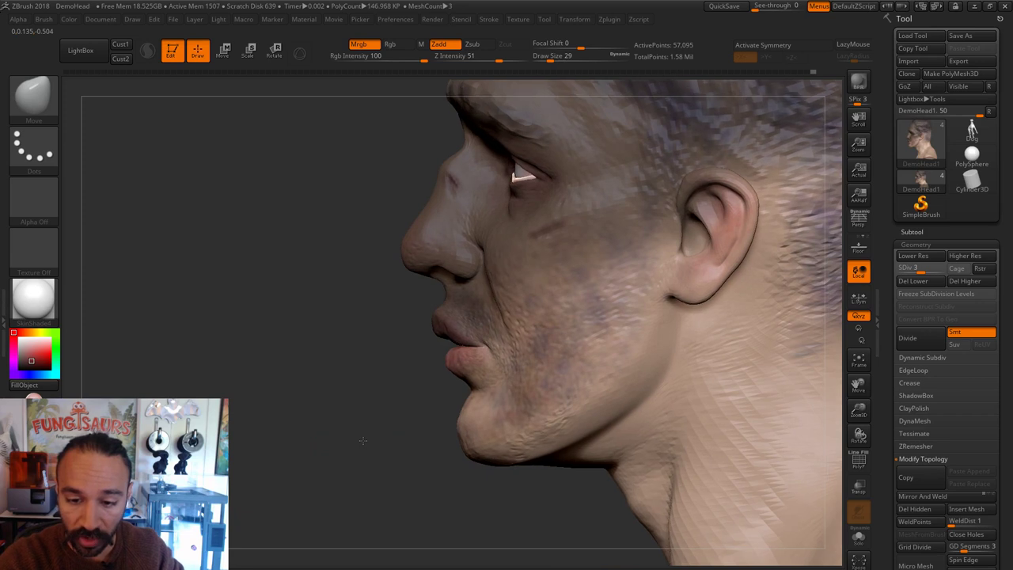
pyautogui.keyDown('ctrl'); pyautogui.moveTo(385, 424); pyautogui.dragTo(395, 434); pyautogui.keyUp('ctrl')
pyautogui.moveTo(416, 449)
pyautogui.keyDown('alt'); pyautogui.mouseDown()
pyautogui.moveTo(409, 437)
pyautogui.moveTo(421, 461)
pyautogui.mouseUp(); pyautogui.keyUp('alt')
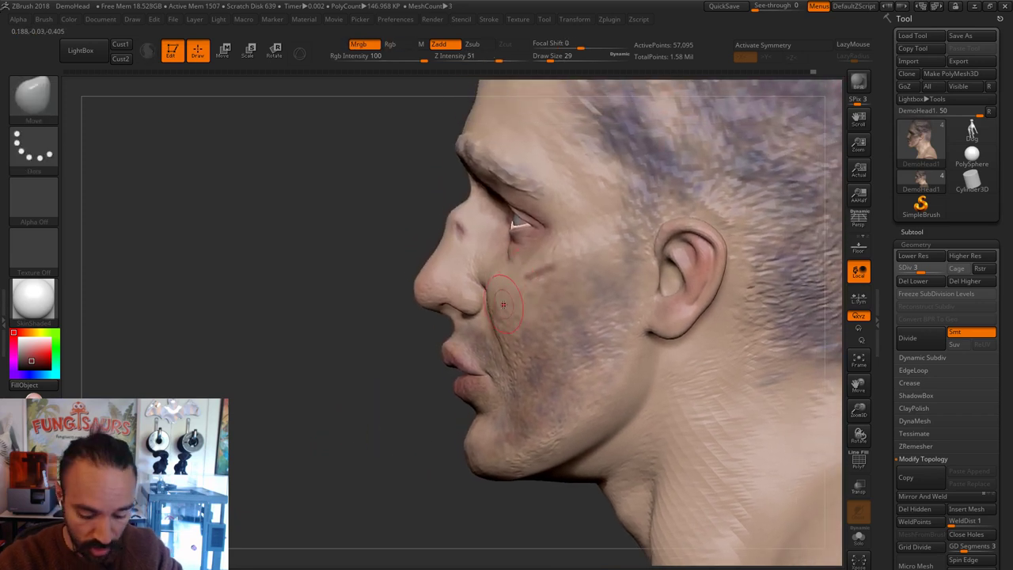
# Step: Reshape the fold running from the nose wing past the mouth corner in profile with the Move brush
pyautogui.press('s')
pyautogui.moveTo(502, 300); pyautogui.dragTo(509, 299)
pyautogui.moveTo(484, 293)
pyautogui.mouseDown()
pyautogui.moveTo(467, 289)
pyautogui.moveTo(513, 312)
pyautogui.moveTo(494, 294)
pyautogui.mouseUp()
pyautogui.press('s')
pyautogui.moveTo(508, 345); pyautogui.dragTo(502, 344)
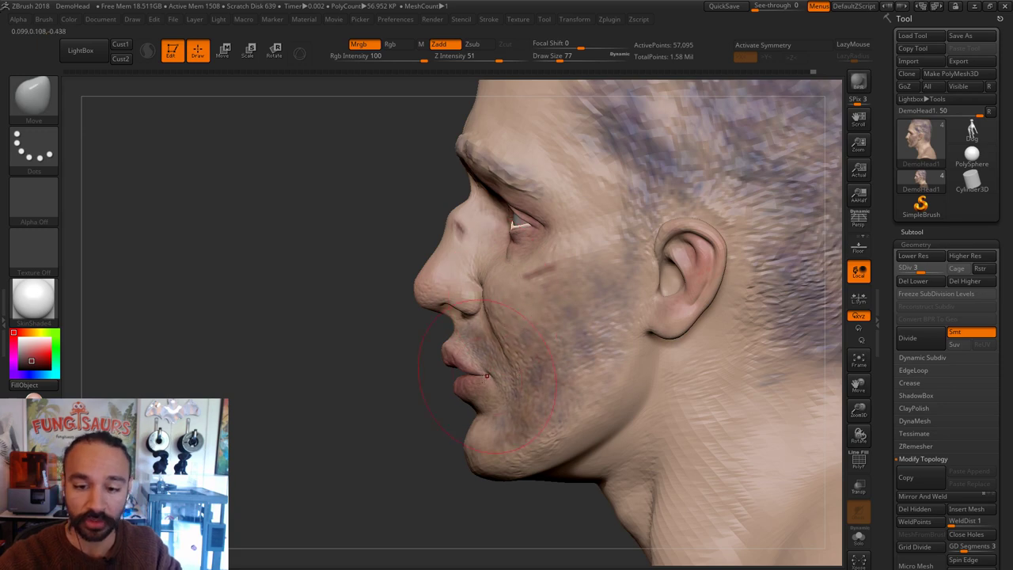
# Step: Adjust the nose-to-mouth fold and cheek on the bruised side with the Move brush at draw sizes 54 to 97
pyautogui.moveTo(344, 431)
pyautogui.mouseDown()
pyautogui.moveTo(480, 426)
pyautogui.moveTo(344, 431)
pyautogui.mouseUp()
pyautogui.press('s')
pyautogui.moveTo(550, 338); pyautogui.dragTo(516, 360)
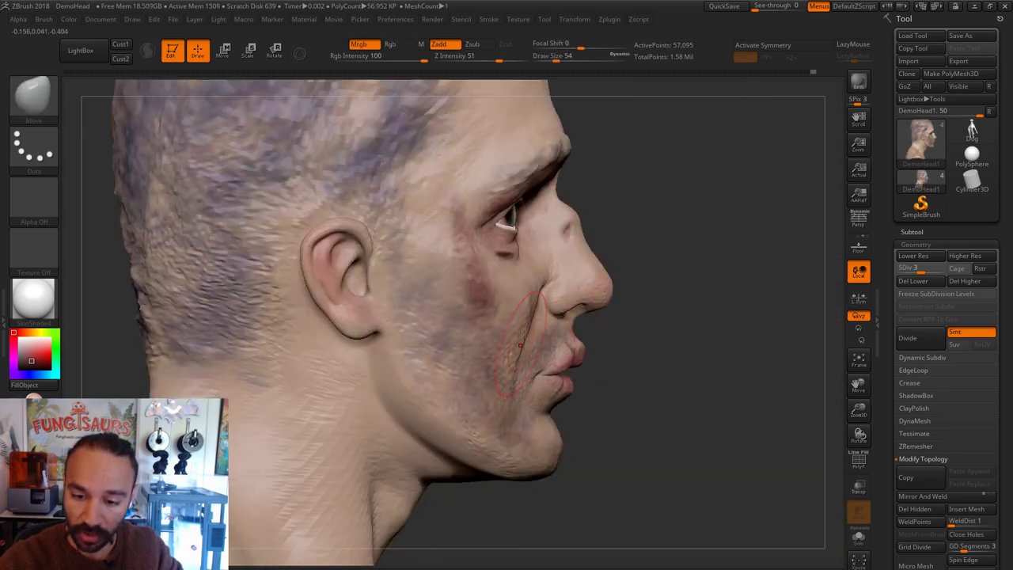
pyautogui.press('s')
pyautogui.moveTo(530, 299)
pyautogui.mouseDown()
pyautogui.moveTo(532, 332)
pyautogui.moveTo(527, 309)
pyautogui.mouseUp()
pyautogui.press('s')
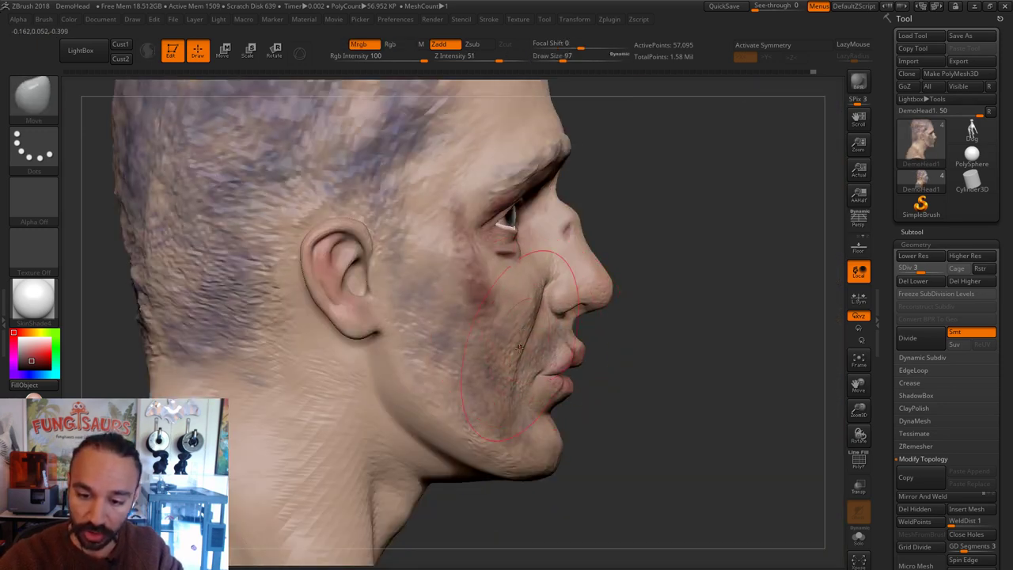
pyautogui.press('s')
pyautogui.moveTo(515, 368); pyautogui.dragTo(511, 368)
# Step: Return to a front view of the bust and raise the head to subdivision level 5
pyautogui.moveTo(673, 356); pyautogui.dragTo(786, 366)
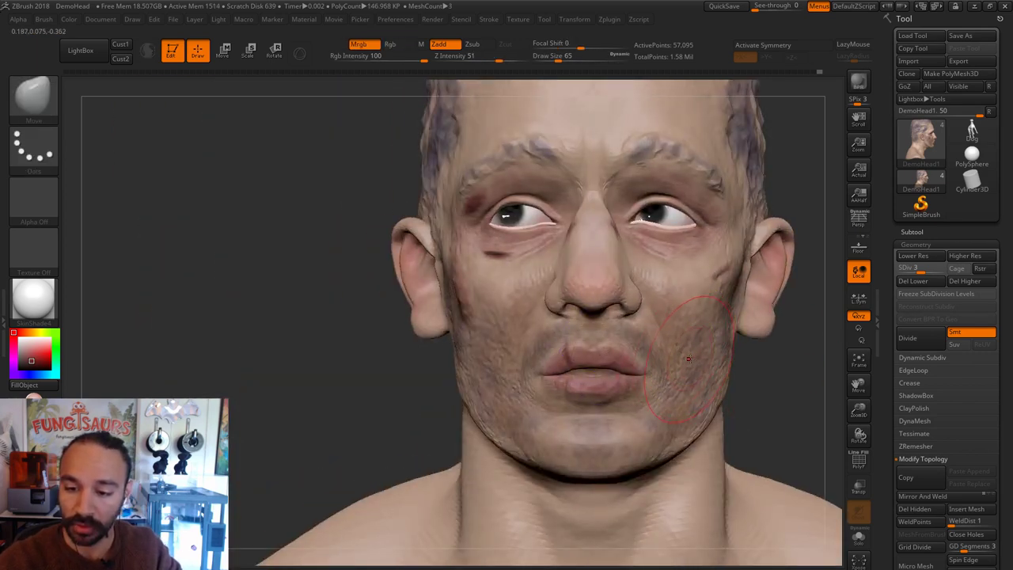
pyautogui.hotkey('ctrl', 'd')
pyautogui.hotkey('ctrl', 'd')
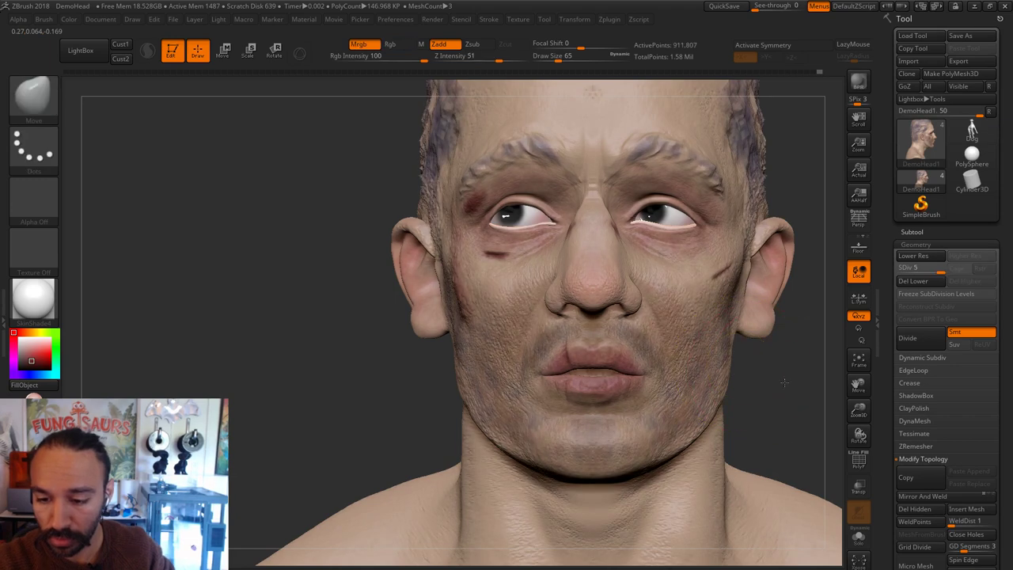
pyautogui.moveTo(784, 383)
pyautogui.keyDown('alt'); pyautogui.mouseDown()
pyautogui.moveTo(735, 351)
pyautogui.moveTo(732, 333)
pyautogui.moveTo(749, 339)
pyautogui.moveTo(683, 332)
pyautogui.mouseUp(); pyautogui.keyUp('alt')
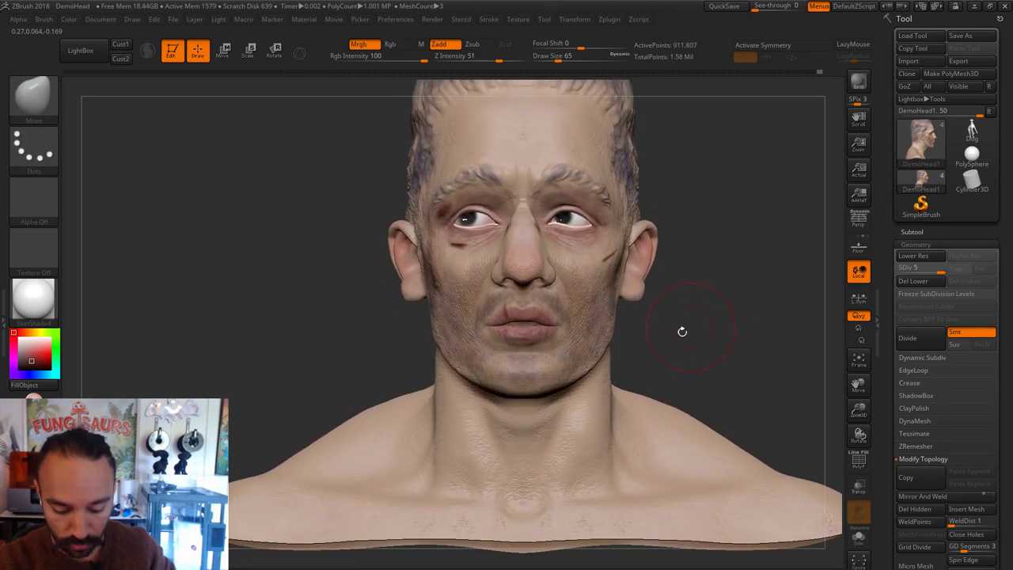
# Step: Switch back to the Standard colour-spray brush, undo the test stroke under the chin and pick a more muted dark red
pyautogui.press('b')
pyautogui.press('s')
pyautogui.press('t')
pyautogui.press('s')
pyautogui.moveTo(538, 356); pyautogui.dragTo(522, 355)
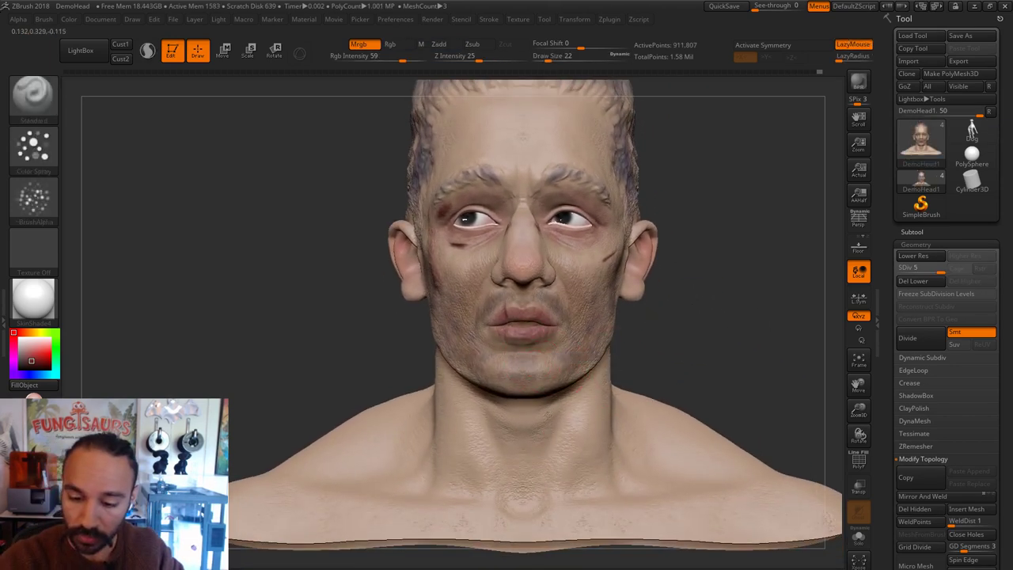
pyautogui.hotkey('ctrl', 'z')
pyautogui.click(26, 360)
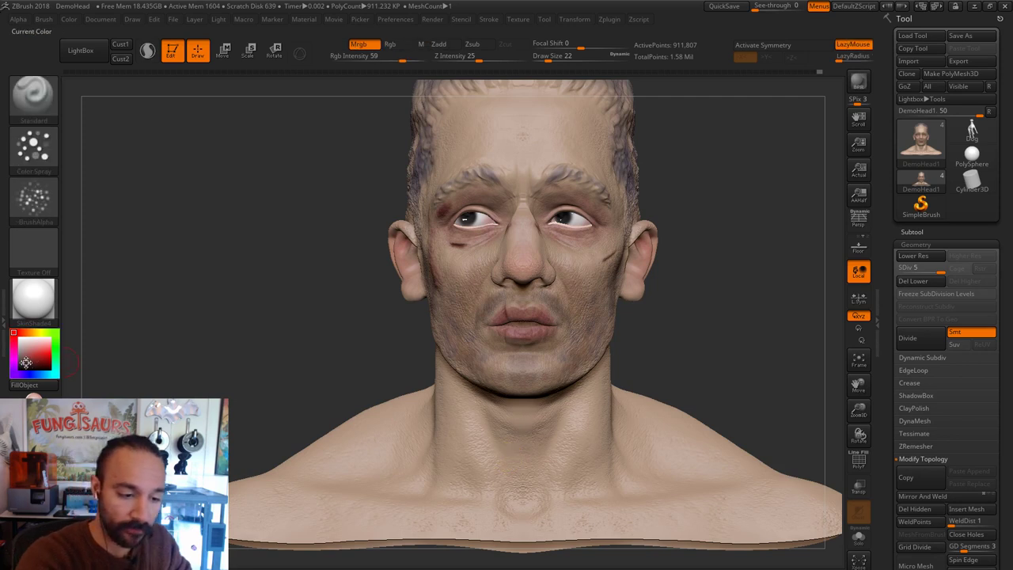
# Step: Spray the muted red over the front and side of the neck down to the collarbones at draw size 35
pyautogui.press('s')
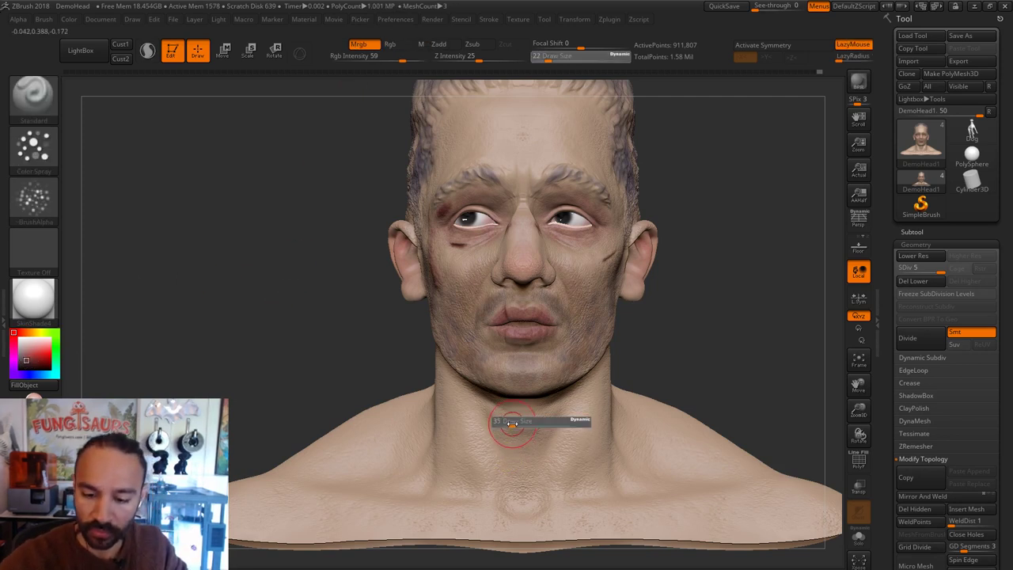
pyautogui.moveTo(508, 419); pyautogui.dragTo(516, 419)
pyautogui.moveTo(511, 481)
pyautogui.mouseDown()
pyautogui.moveTo(494, 476)
pyautogui.moveTo(564, 443)
pyautogui.moveTo(580, 455)
pyautogui.mouseUp()
pyautogui.moveTo(466, 442); pyautogui.dragTo(475, 454, button='right')
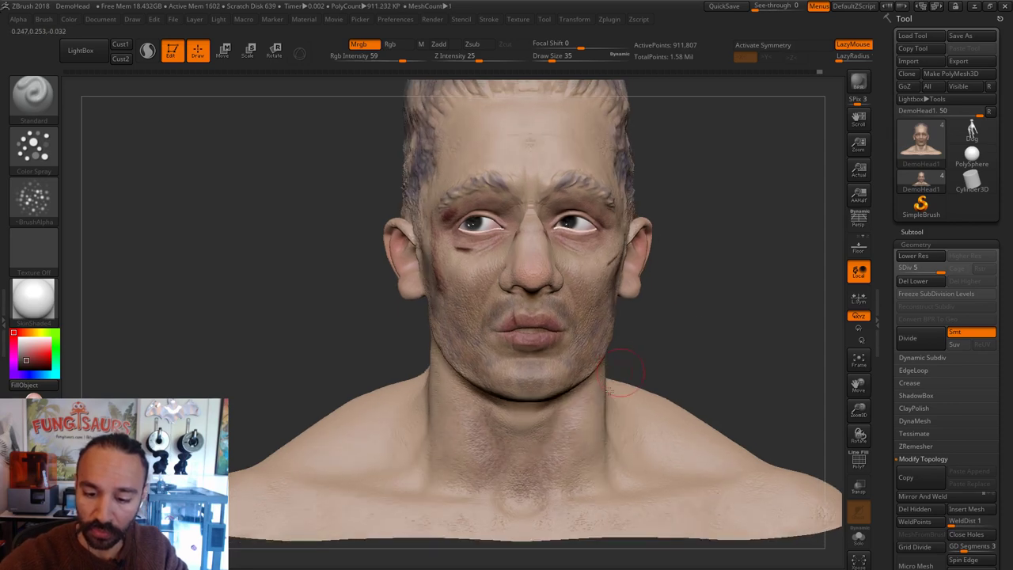
pyautogui.moveTo(645, 391); pyautogui.dragTo(595, 466, button='right')
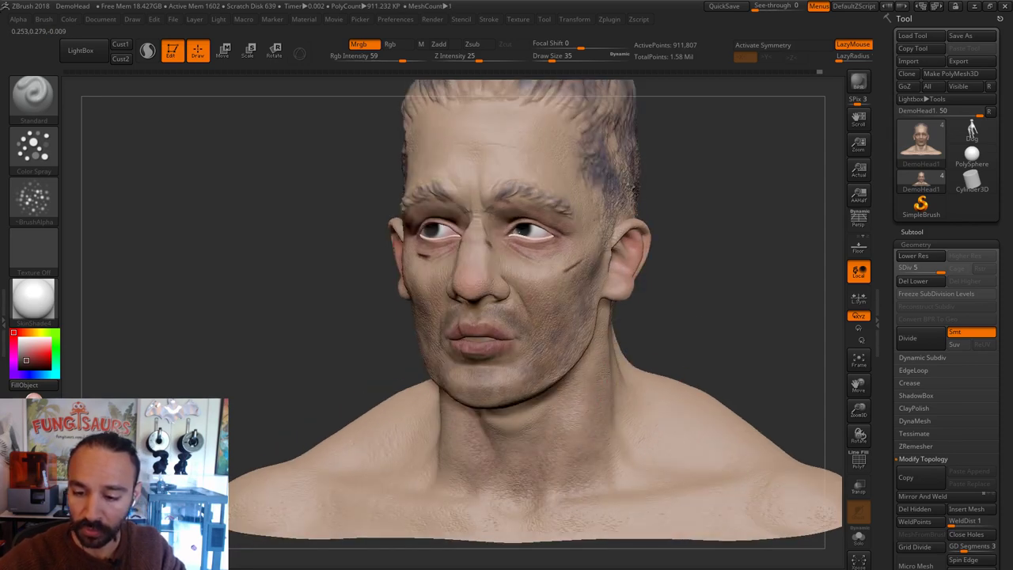
# Step: Examine the neck tint from both sides and from the front of the bust
pyautogui.moveTo(669, 348); pyautogui.dragTo(582, 352, button='right')
pyautogui.moveTo(589, 356); pyautogui.dragTo(579, 382)
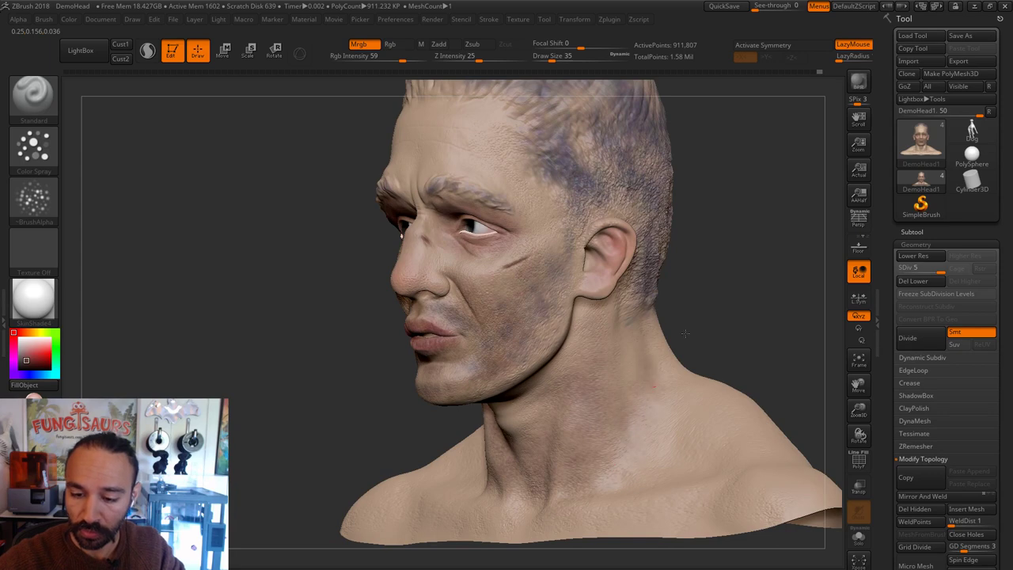
pyautogui.moveTo(648, 365); pyautogui.dragTo(523, 434, button='right')
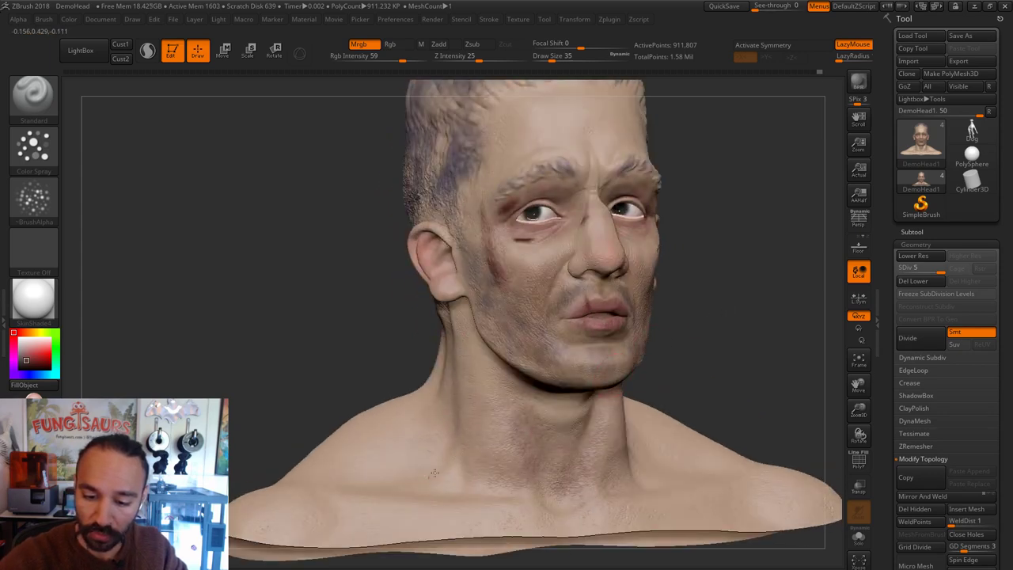
pyautogui.moveTo(434, 473); pyautogui.dragTo(649, 335, button='right')
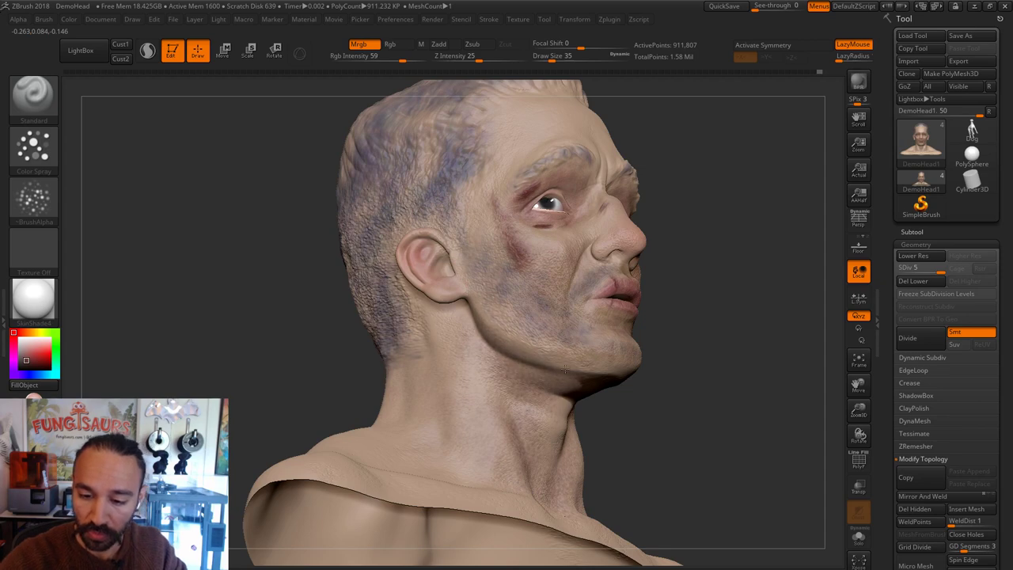
pyautogui.moveTo(574, 373)
pyautogui.mouseDown(button='right')
pyautogui.moveTo(587, 358)
pyautogui.moveTo(604, 371)
pyautogui.moveTo(590, 382)
pyautogui.mouseUp(button='right')
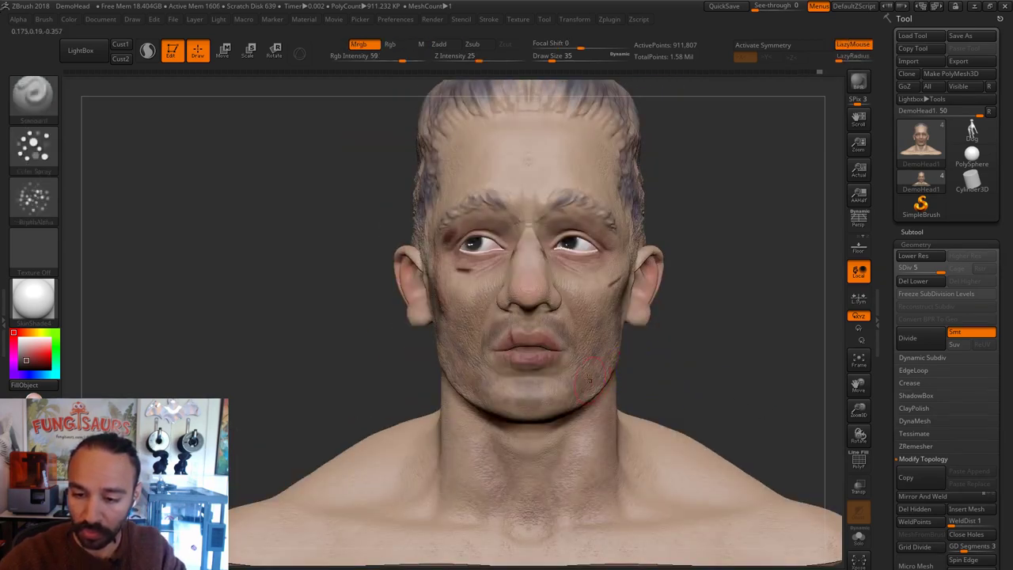
pyautogui.moveTo(667, 351); pyautogui.dragTo(670, 342)
pyautogui.moveTo(670, 342); pyautogui.dragTo(628, 362, button='right')
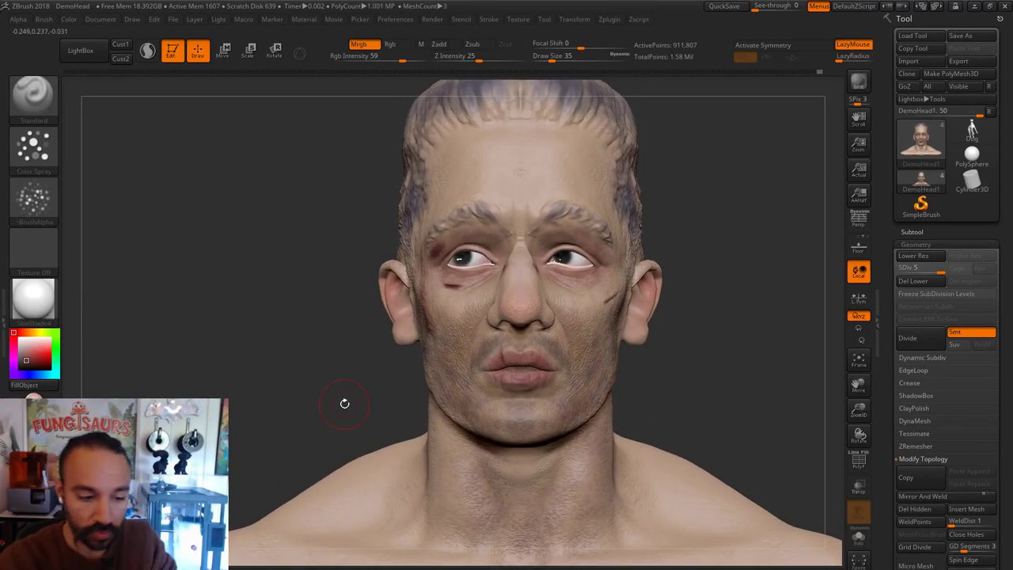
# Step: Reduce the Standard colour-spray brush to draw size 13 and sample a muted skin tone from the face
pyautogui.press('s')
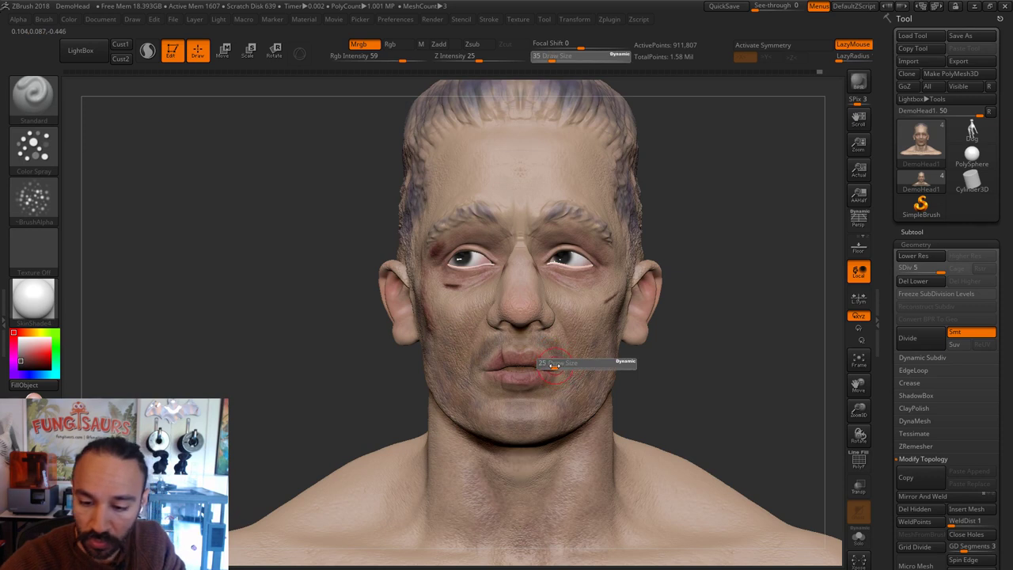
pyautogui.moveTo(554, 367); pyautogui.dragTo(547, 366)
pyautogui.press('s')
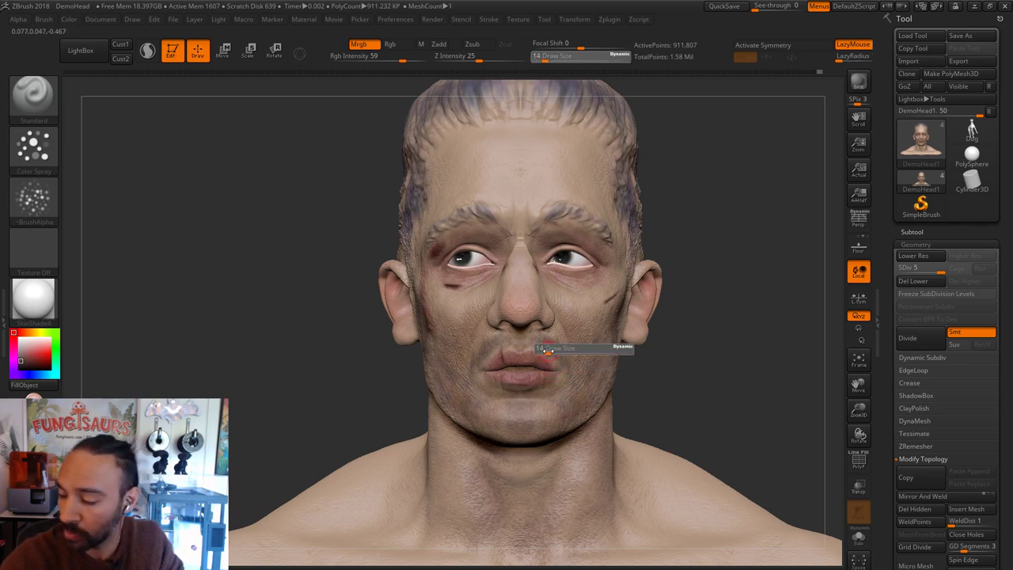
pyautogui.click(546, 352)
pyautogui.moveTo(715, 360)
pyautogui.keyDown('alt'); pyautogui.mouseDown()
pyautogui.moveTo(672, 356)
pyautogui.moveTo(709, 377)
pyautogui.mouseUp(); pyautogui.keyUp('alt')
pyautogui.press('c')
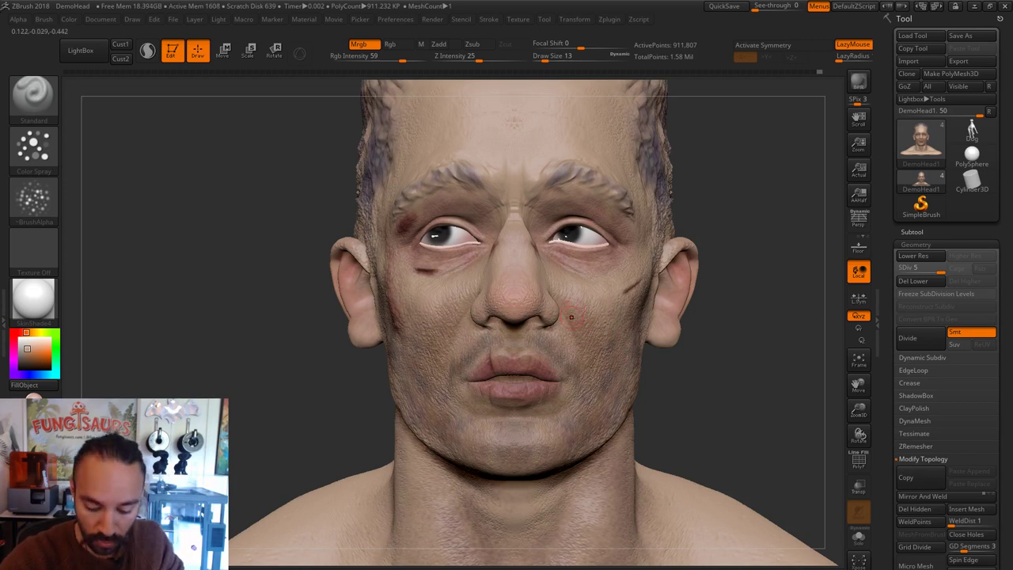
# Step: Switch to the Move brush at draw size 44 and turn on X symmetry
pyautogui.press('b')
pyautogui.press('m')
pyautogui.press('v')
pyautogui.press('s')
pyautogui.moveTo(571, 313); pyautogui.dragTo(580, 312)
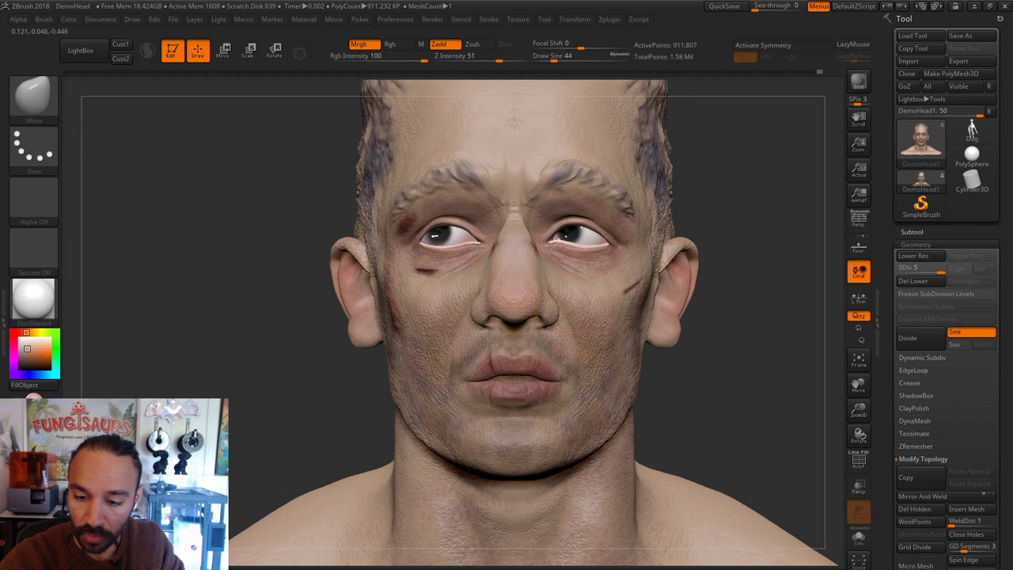
pyautogui.press('x')
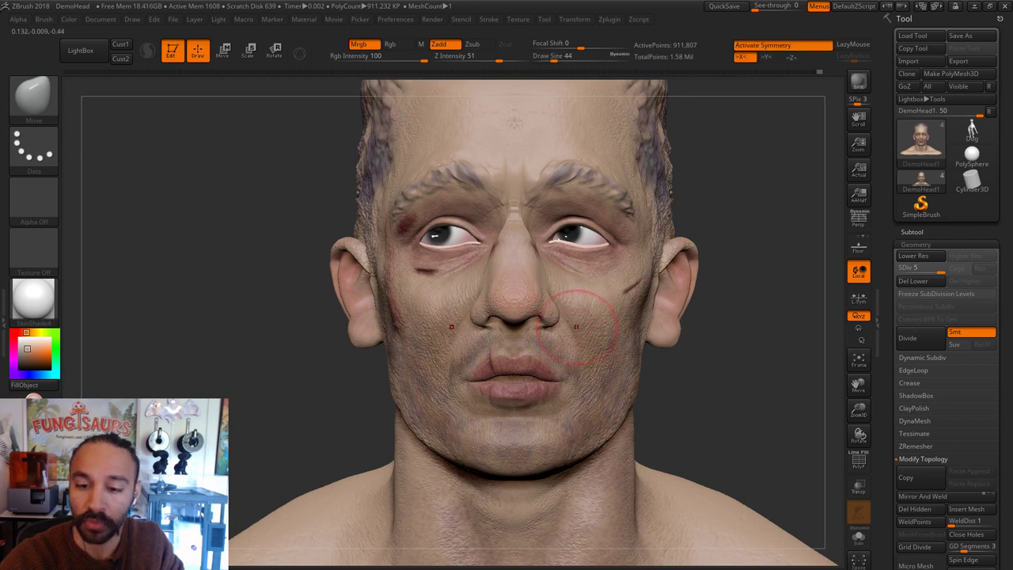
# Step: Adjust the nose-to-mouth folds and cheeks symmetrically with the Move brush at draw sizes 16 to 44
pyautogui.press('s')
pyautogui.moveTo(578, 331); pyautogui.dragTo(576, 342)
pyautogui.press('s')
pyautogui.press('s')
pyautogui.click(580, 338)
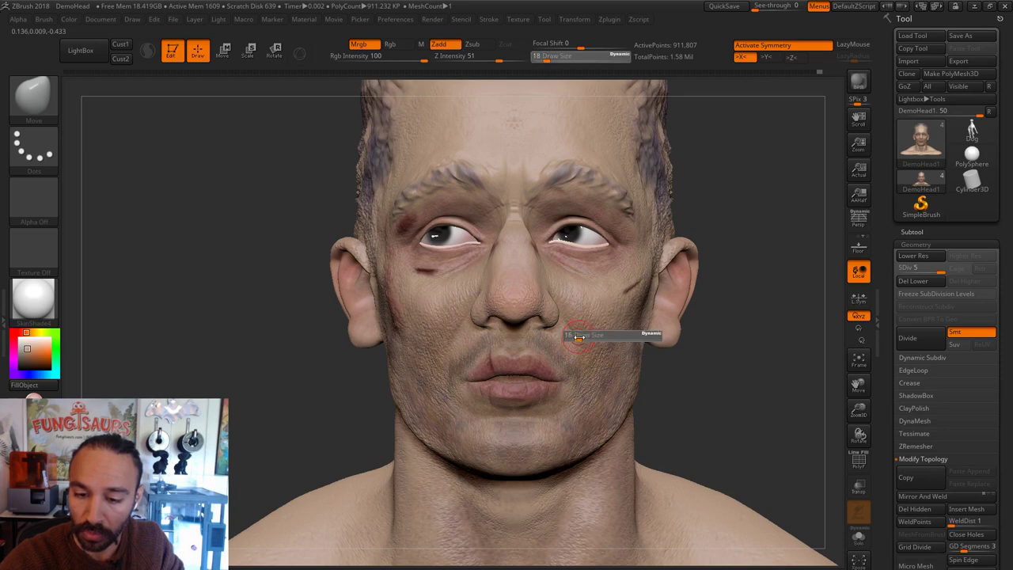
pyautogui.moveTo(691, 317)
pyautogui.mouseDown()
pyautogui.moveTo(543, 283)
pyautogui.moveTo(526, 306)
pyautogui.mouseUp()
pyautogui.press('s')
pyautogui.keyDown('shift'); pyautogui.moveTo(613, 315); pyautogui.dragTo(656, 333); pyautogui.keyUp('shift')
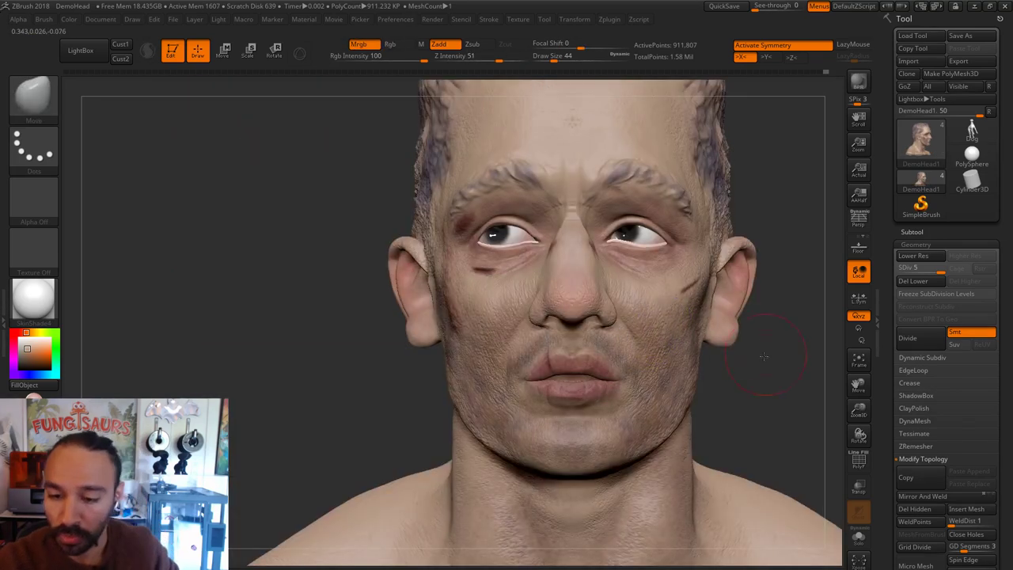
# Step: Lower the head to subdivision level 1 and switch to the Clay brush
pyautogui.keyDown('alt'); pyautogui.moveTo(756, 352); pyautogui.dragTo(731, 356); pyautogui.keyUp('alt')
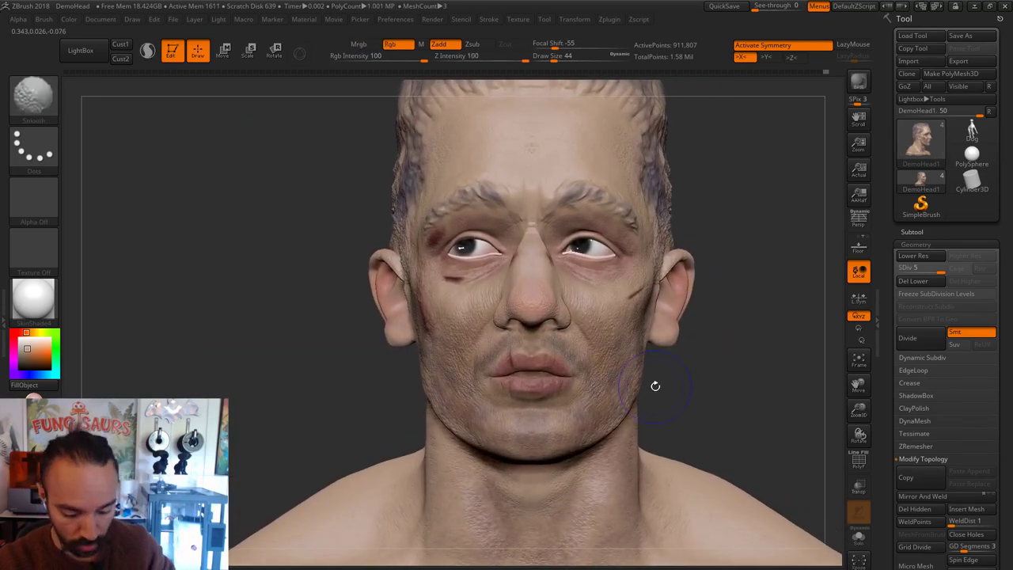
pyautogui.hotkey('shift', 'd')
pyautogui.hotkey('shift', 'd')
pyautogui.hotkey('shift', 'd')
pyautogui.hotkey('shift', 'd')
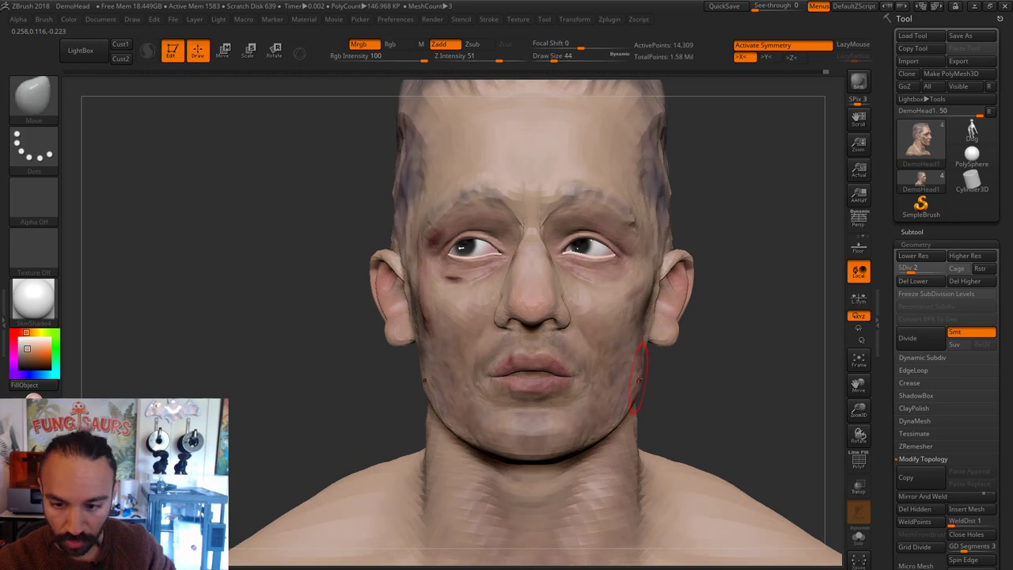
pyautogui.press('b')
pyautogui.press('c')
pyautogui.press('l')
# Step: Build up the cheeks beside the nose with Clay at draw sizes 37 and 27, stepping up to subdivision level 3
pyautogui.moveTo(570, 293); pyautogui.dragTo(571, 279)
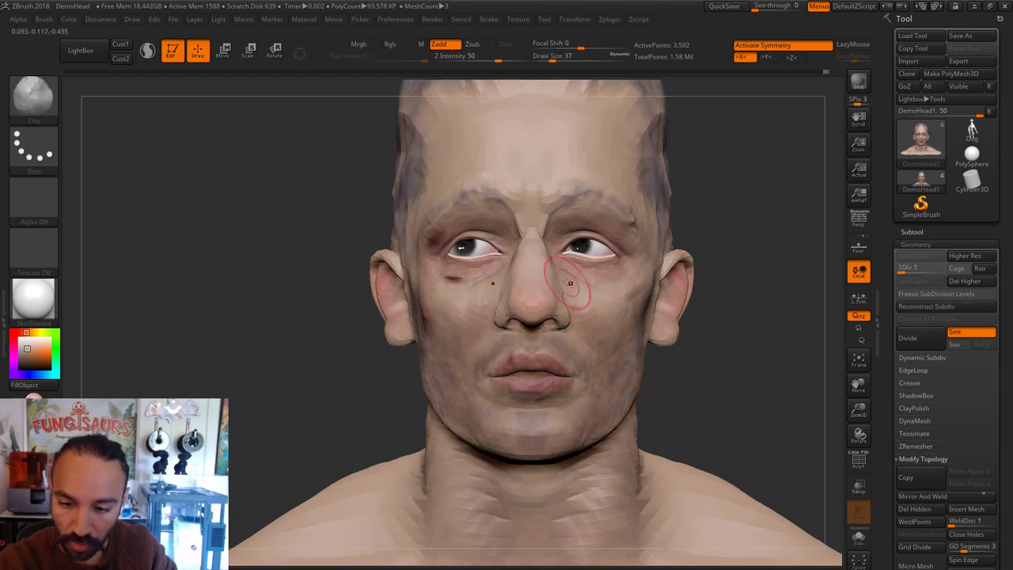
pyautogui.moveTo(750, 285)
pyautogui.mouseDown()
pyautogui.moveTo(742, 290)
pyautogui.moveTo(777, 332)
pyautogui.moveTo(770, 326)
pyautogui.mouseUp()
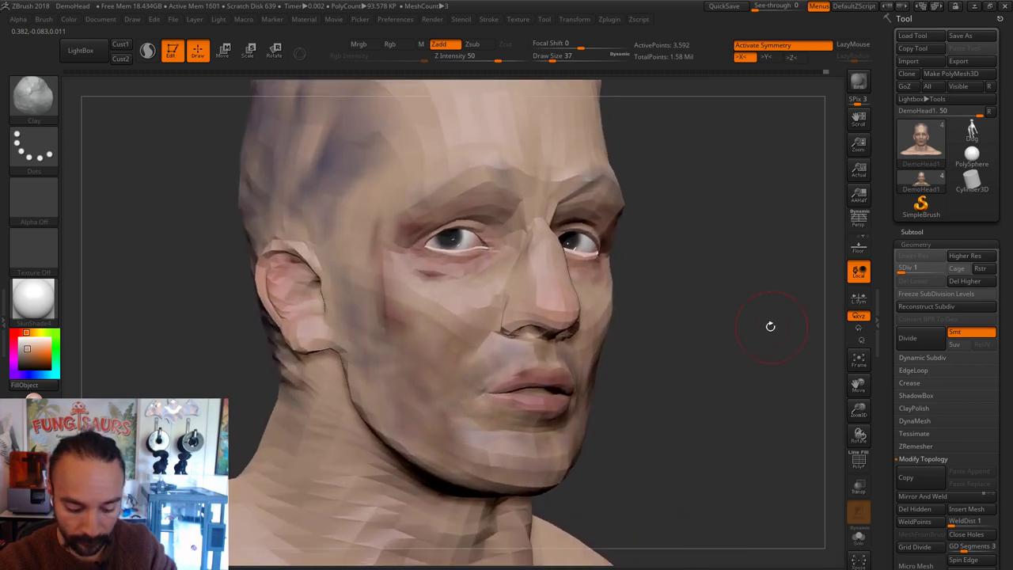
pyautogui.press('d')
pyautogui.press('[')
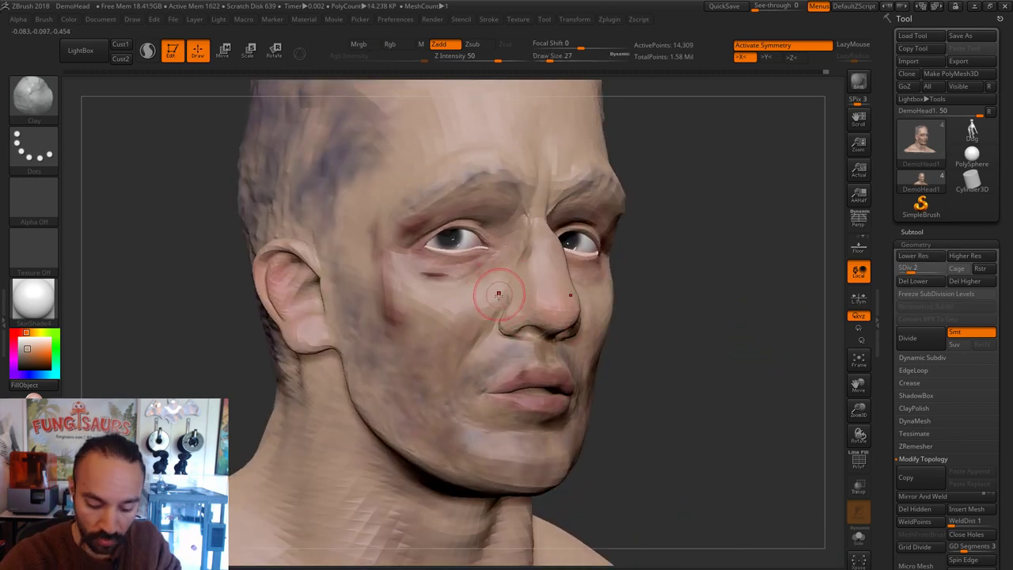
pyautogui.press('d')
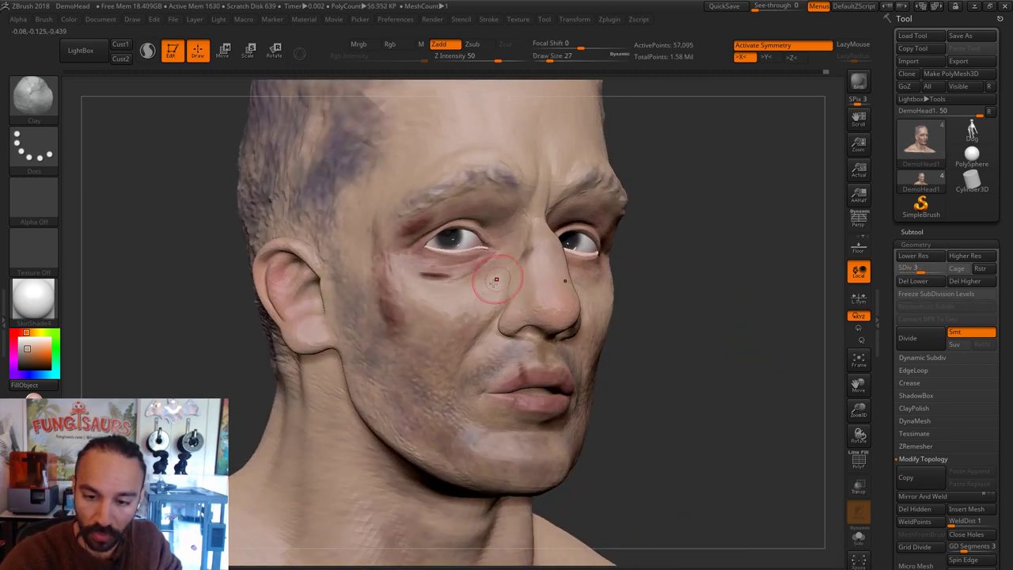
pyautogui.keyDown('shift'); pyautogui.moveTo(716, 294); pyautogui.dragTo(660, 282); pyautogui.keyUp('shift')
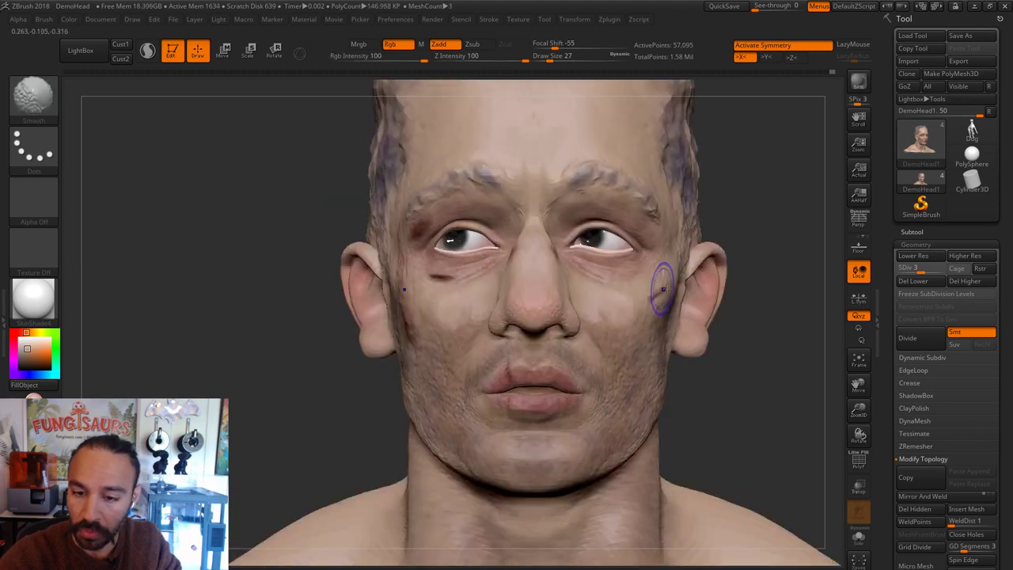
pyautogui.keyDown('alt'); pyautogui.moveTo(763, 335); pyautogui.dragTo(735, 327); pyautogui.keyUp('alt')
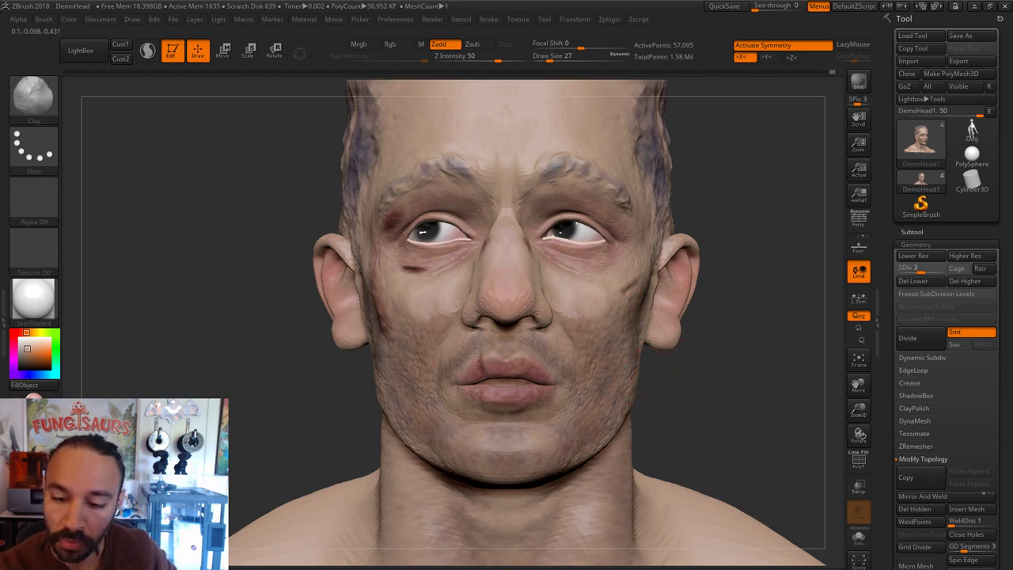
# Step: Raise the head to subdivision level 4 and reshape the cheeks with the Move brush at draw sizes 27 to 31
pyautogui.press('d')
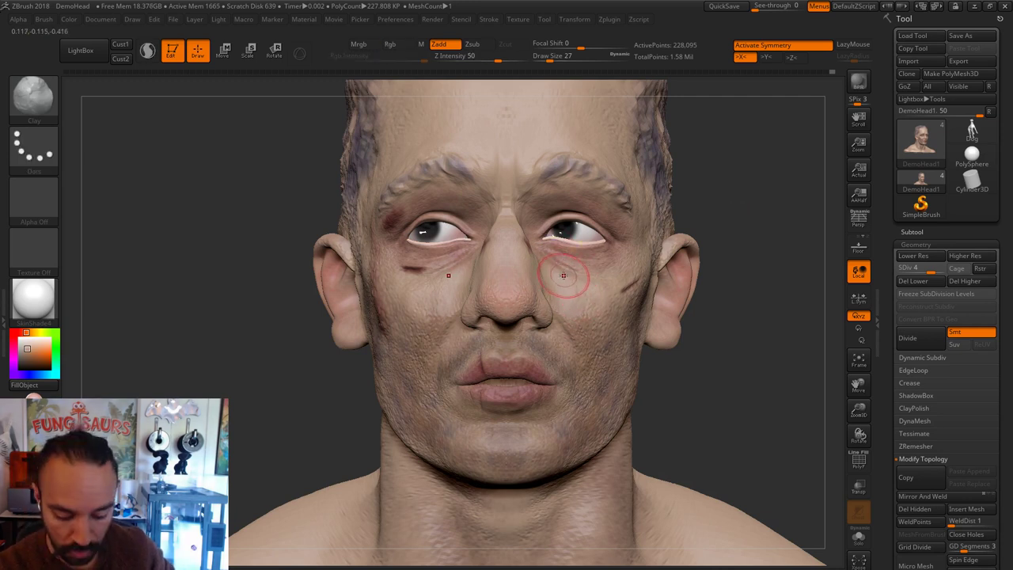
pyautogui.press('b')
pyautogui.press('m')
pyautogui.press('v')
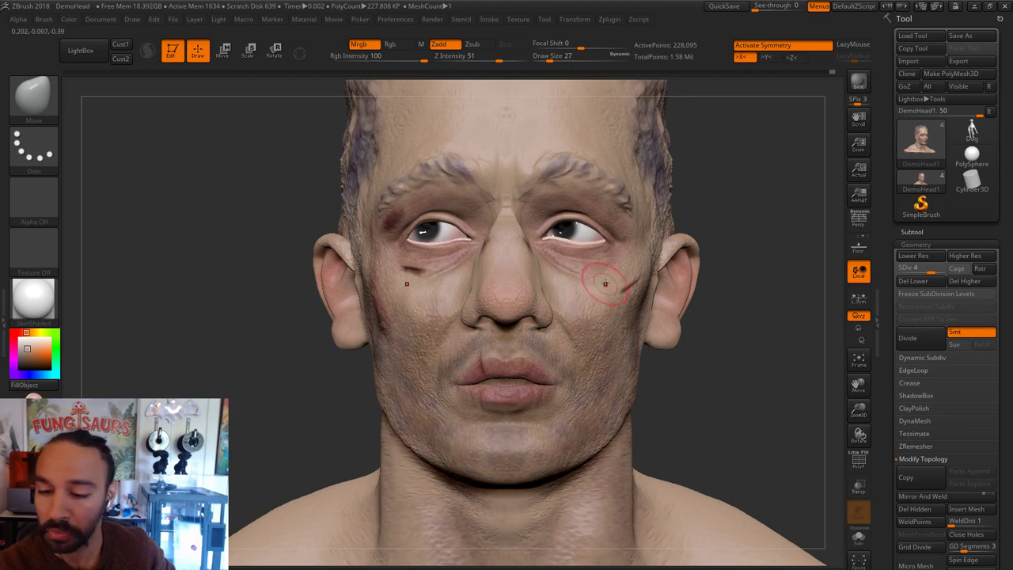
pyautogui.press('s')
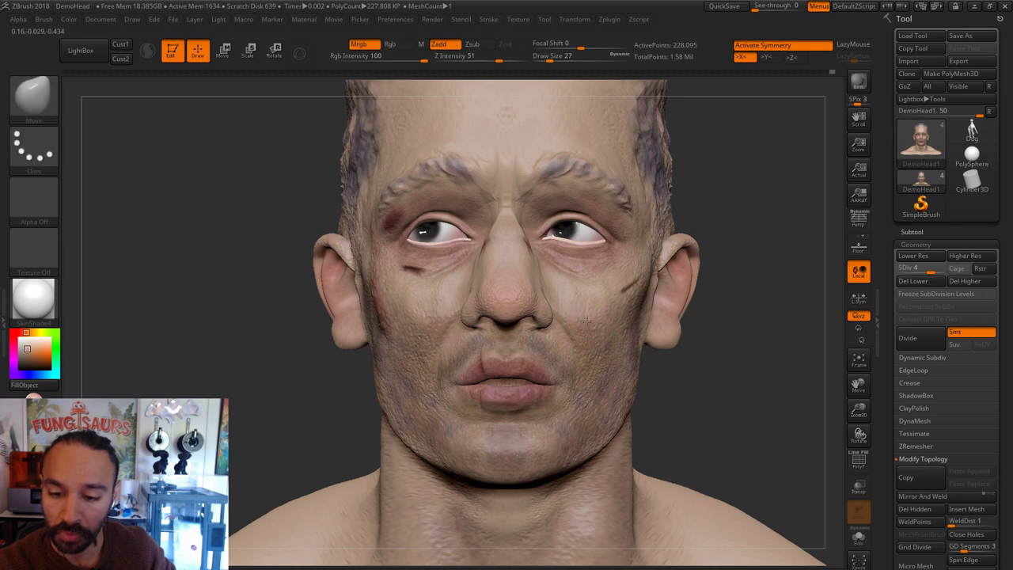
pyautogui.press('s')
pyautogui.moveTo(593, 344); pyautogui.dragTo(596, 344)
pyautogui.press('s')
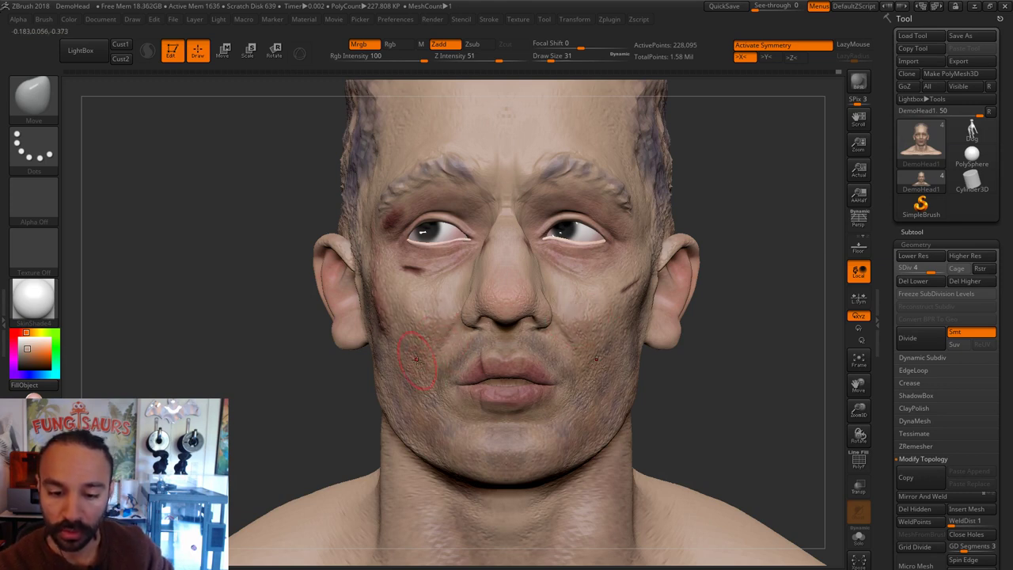
# Step: Refine the area beside the nose and under the eyes with the Move brush at draw sizes 23 and 18, smoothing the transitions
pyautogui.press('s')
pyautogui.moveTo(559, 290); pyautogui.dragTo(555, 289)
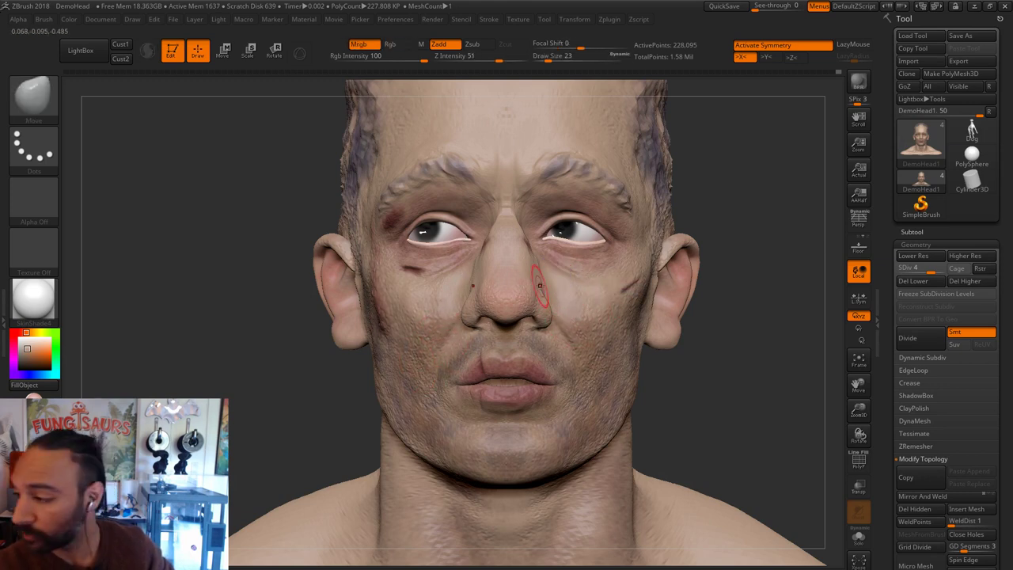
pyautogui.press('s')
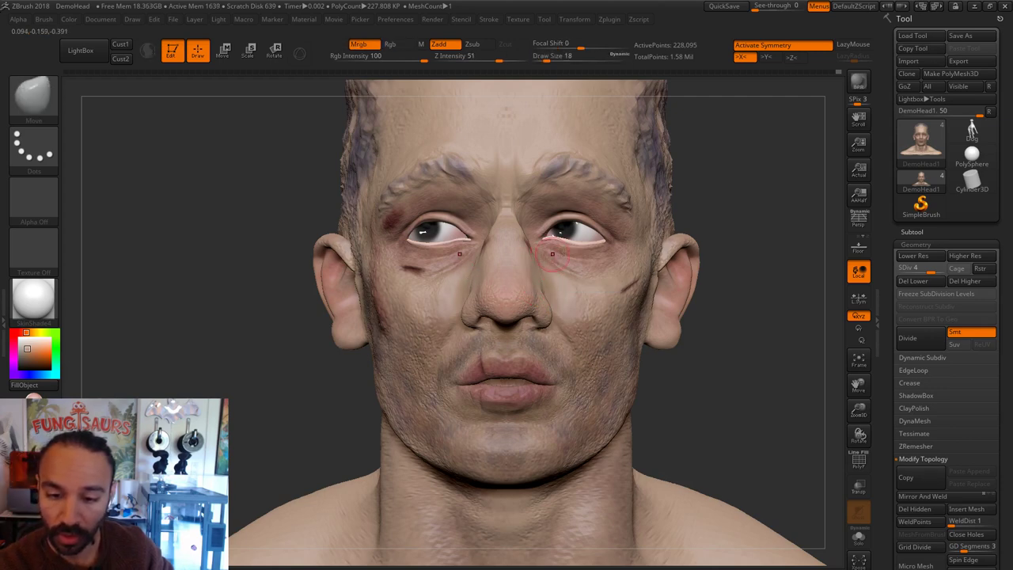
pyautogui.moveTo(585, 239); pyautogui.dragTo(577, 235, button='right')
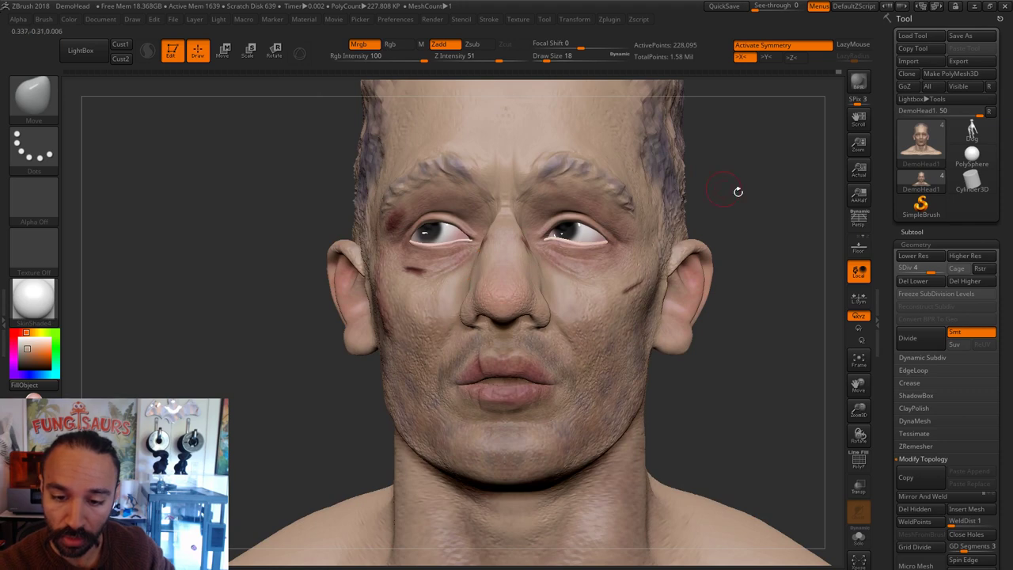
pyautogui.moveTo(737, 192); pyautogui.dragTo(467, 273, button='right')
pyautogui.press('shift')
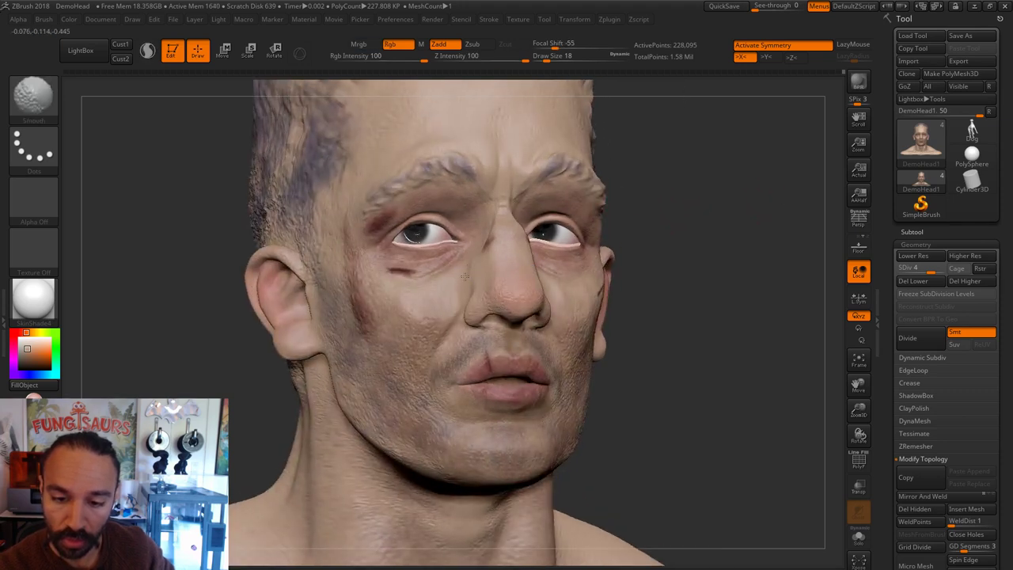
pyautogui.press('shift')
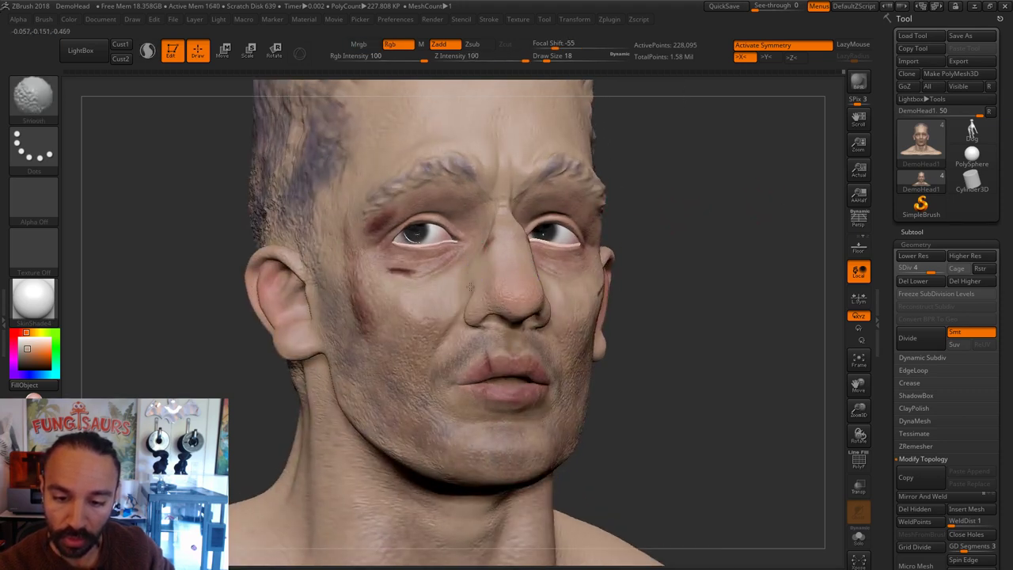
pyautogui.keyDown('shift'); pyautogui.moveTo(662, 216); pyautogui.dragTo(625, 238); pyautogui.keyUp('shift')
# Step: Soften the creases between nose and cheeks with the Move brush at draw sizes 23 to 37 and the Smooth brush
pyautogui.press('s')
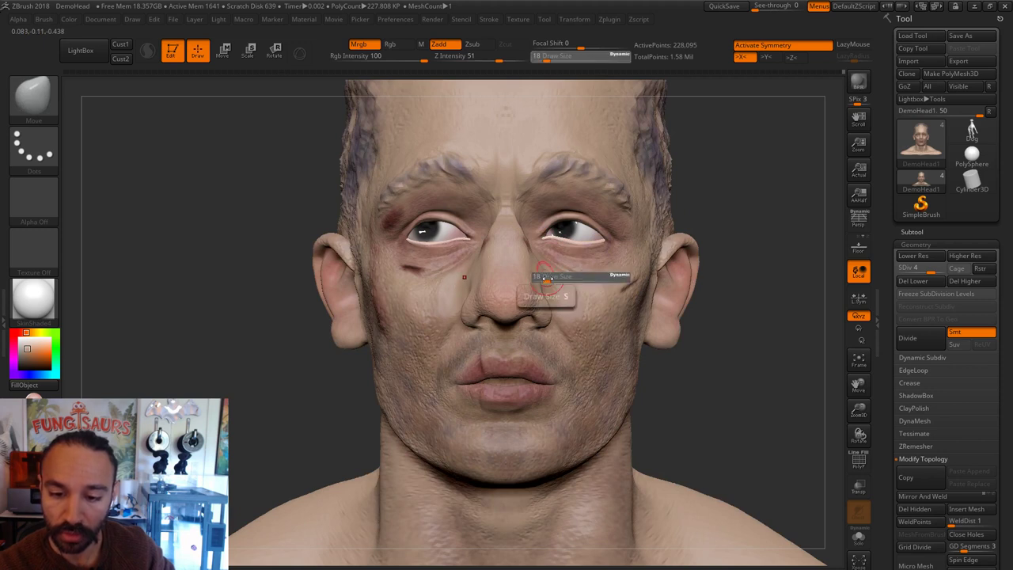
pyautogui.moveTo(543, 279); pyautogui.dragTo(549, 278)
pyautogui.press('[')
pyautogui.press('[')
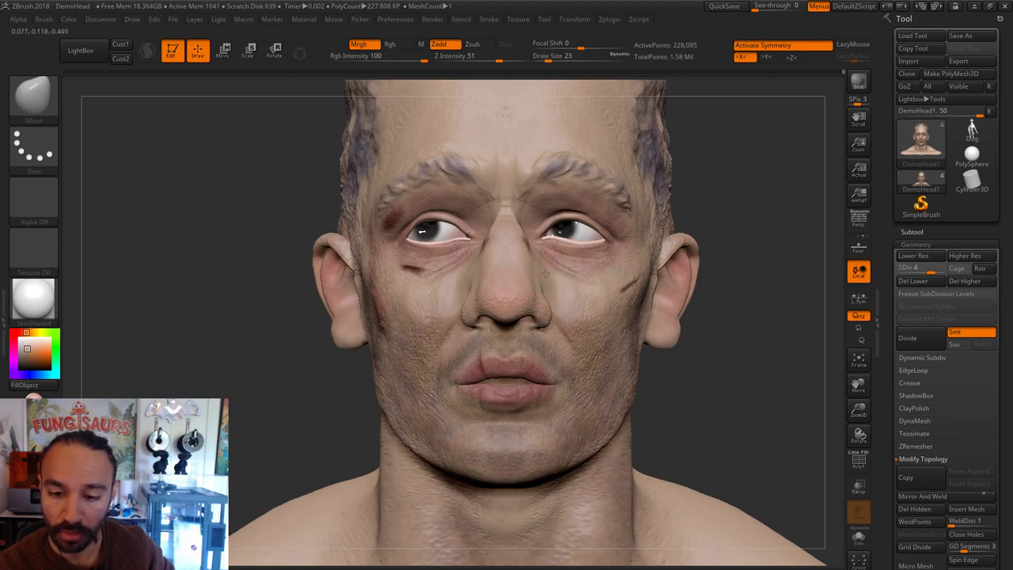
pyautogui.press('shift')
pyautogui.press('s')
pyautogui.moveTo(545, 283); pyautogui.dragTo(564, 303)
pyautogui.press('shift')
pyautogui.press('s')
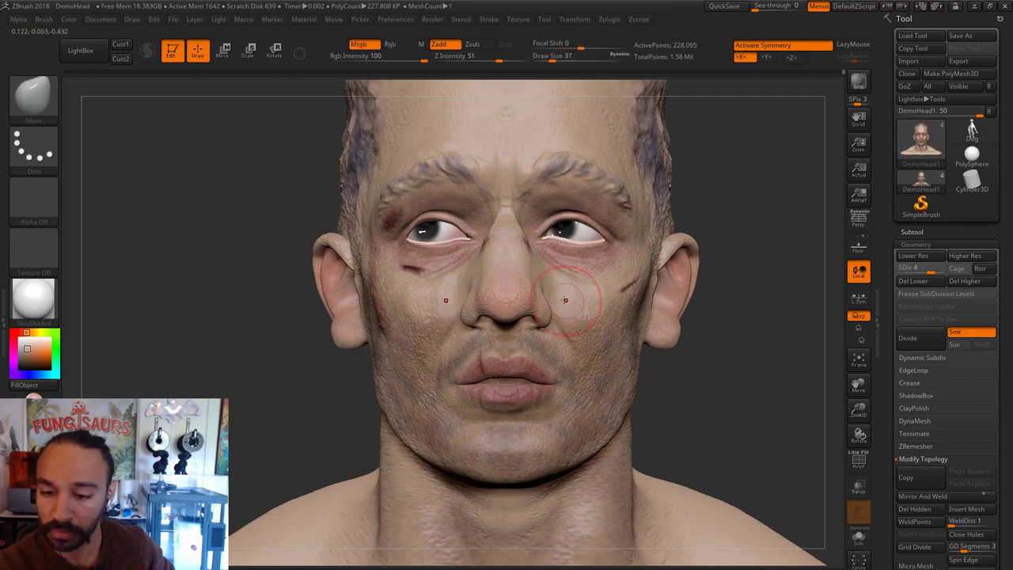
pyautogui.press('s')
pyautogui.press('shift')
pyautogui.moveTo(763, 244)
pyautogui.keyDown('alt'); pyautogui.mouseDown()
pyautogui.moveTo(744, 238)
pyautogui.moveTo(748, 256)
pyautogui.mouseUp(); pyautogui.keyUp('alt')
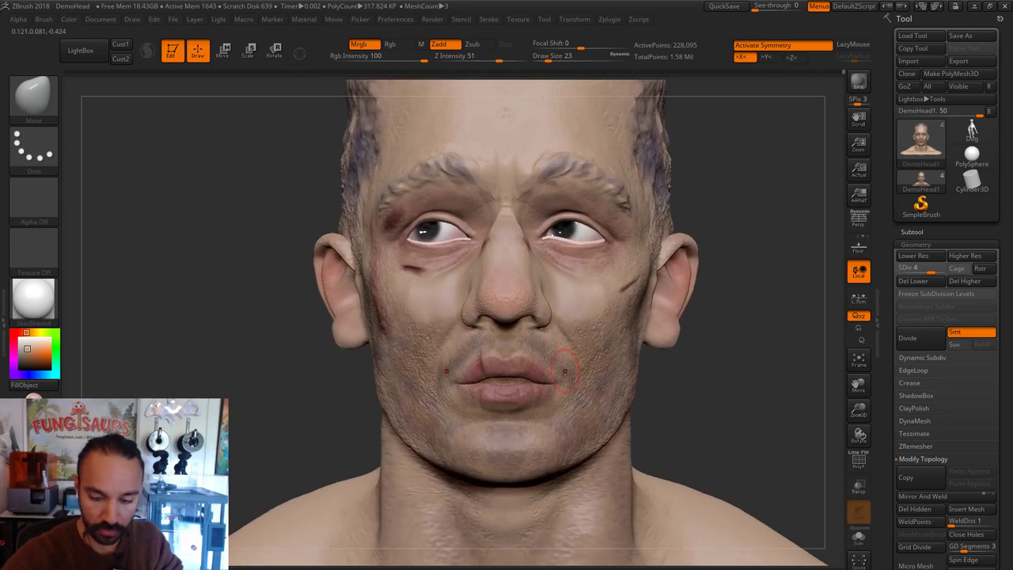
# Step: Carve subtle depressions into the cheeks with the Standard brush in Zsub at draw size 12, smoothing the transitions
pyautogui.press('1')
pyautogui.press('s')
pyautogui.moveTo(467, 307); pyautogui.dragTo(459, 308)
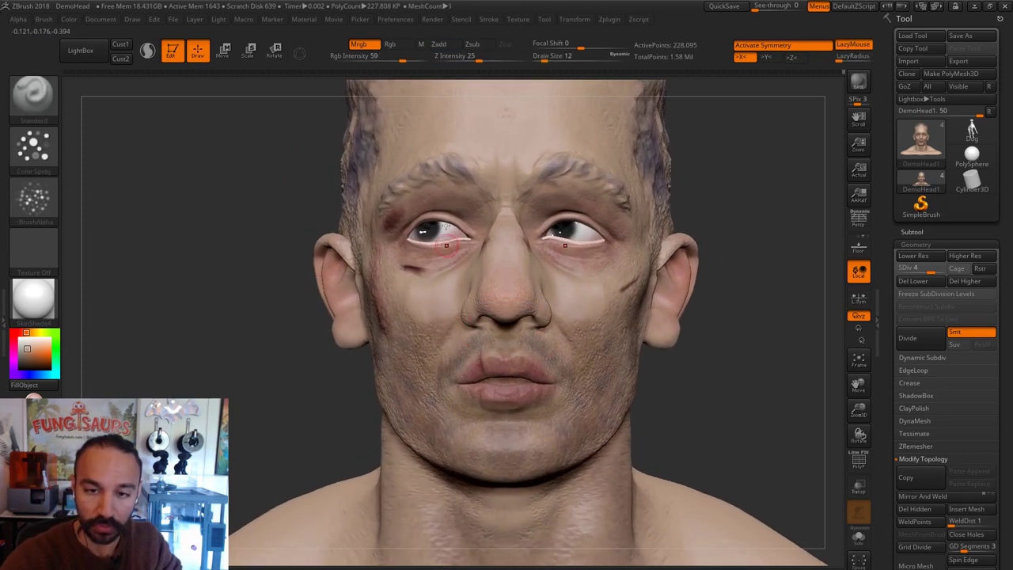
pyautogui.click(476, 44)
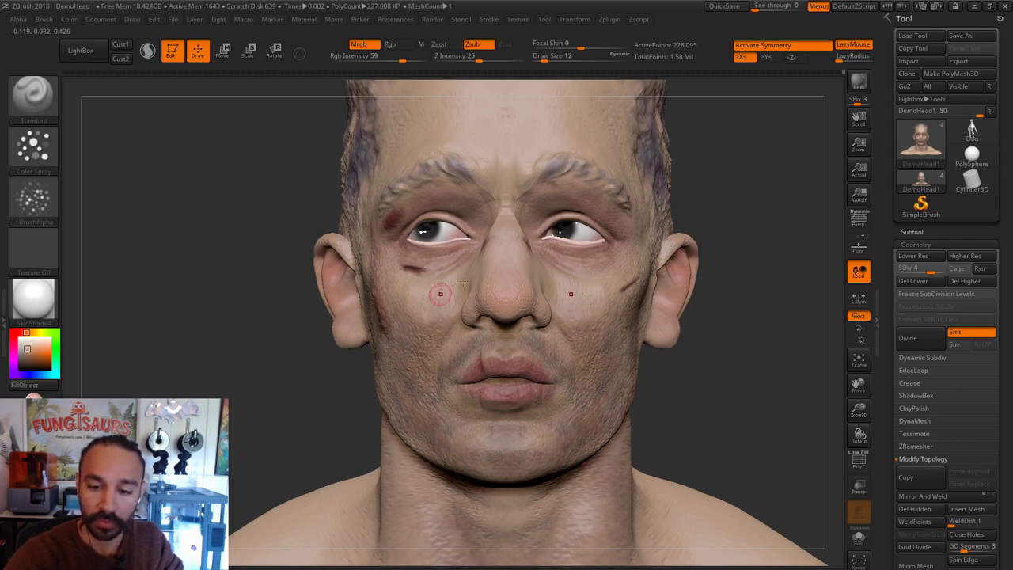
pyautogui.moveTo(760, 235); pyautogui.dragTo(713, 241)
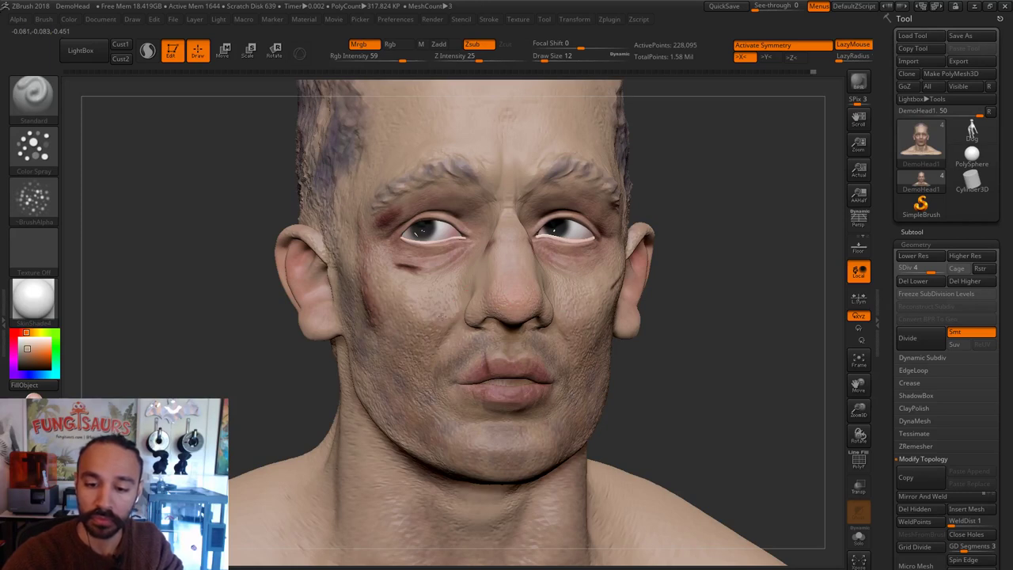
pyautogui.press('shift')
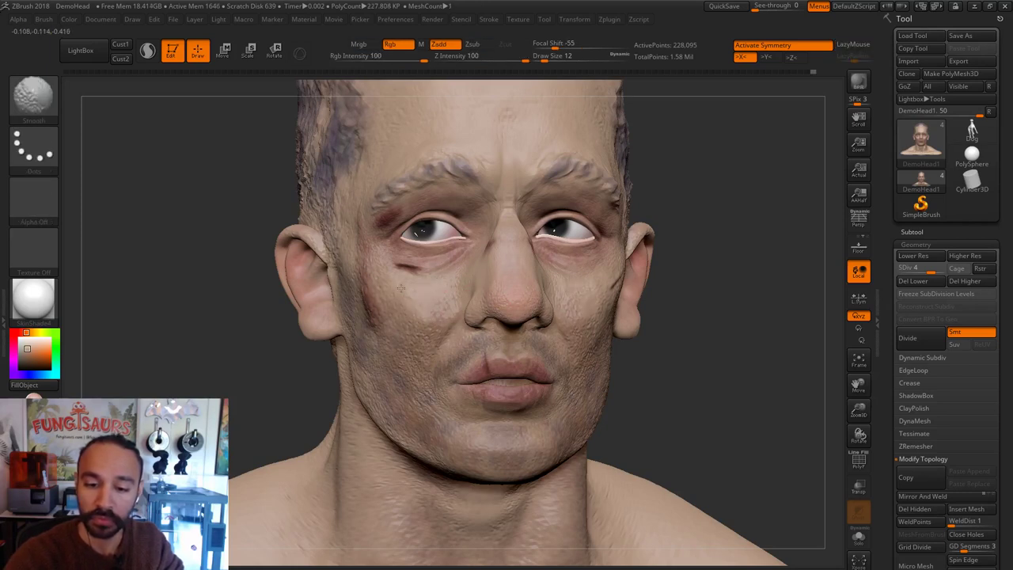
pyautogui.press('alt')
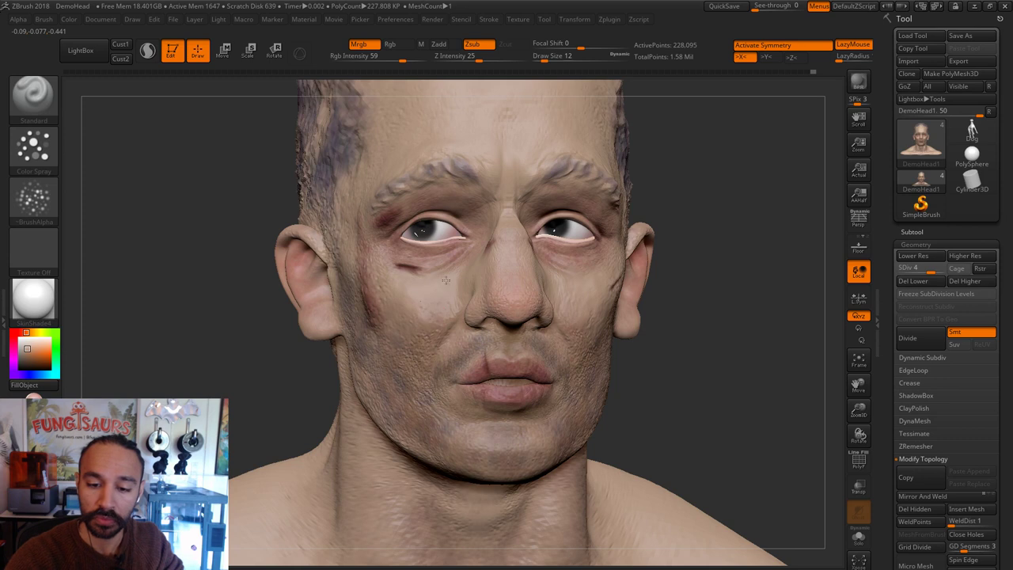
pyautogui.keyDown('shift'); pyautogui.moveTo(688, 276); pyautogui.dragTo(712, 279); pyautogui.keyUp('shift')
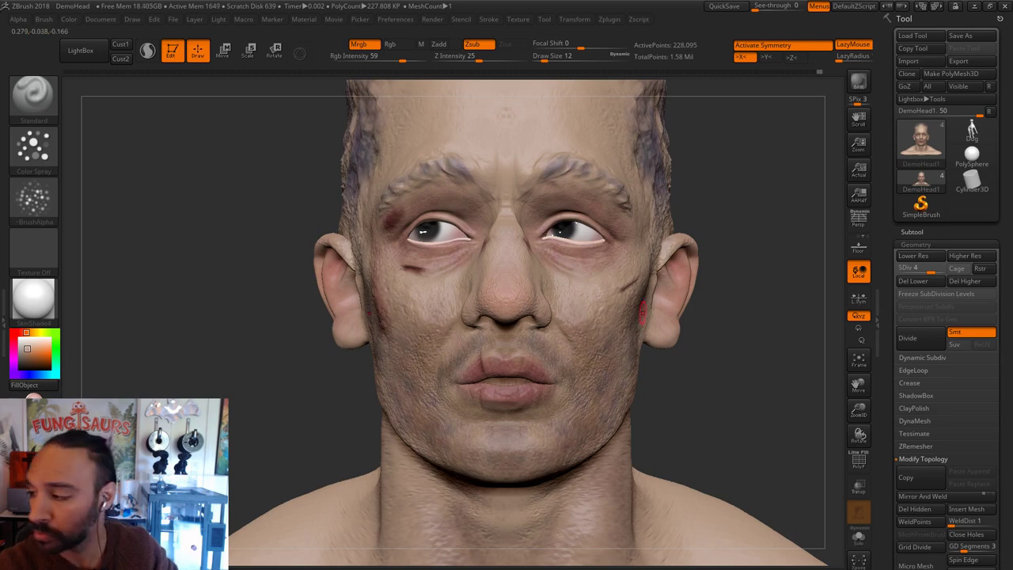
# Step: Sharpen the creases around the nose with the DamStandard brush in Zsub at draw size 12
pyautogui.keyDown('alt'); pyautogui.moveTo(719, 307); pyautogui.dragTo(725, 311); pyautogui.keyUp('alt')
pyautogui.press('b')
pyautogui.press('d')
pyautogui.press('s')
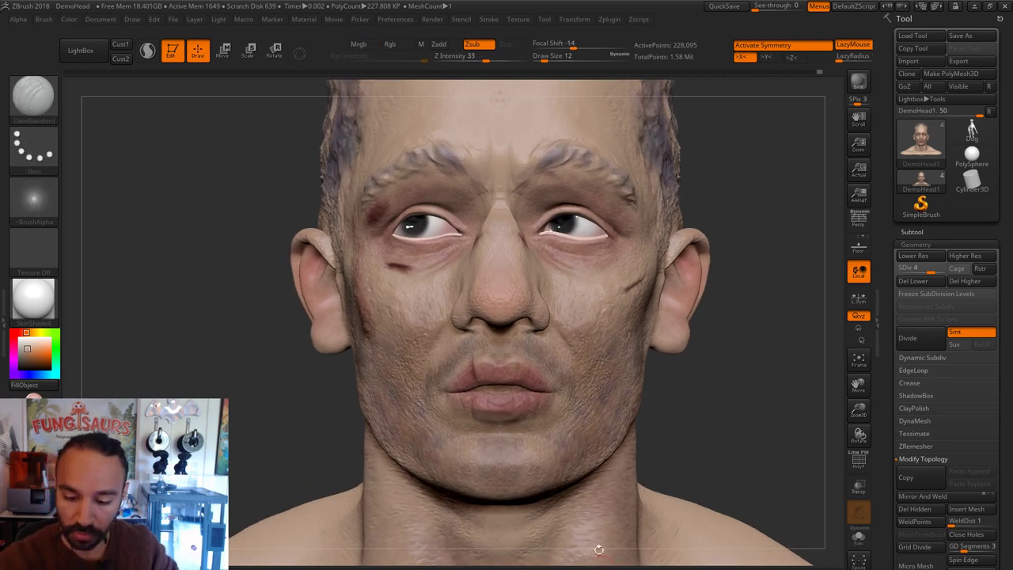
pyautogui.moveTo(599, 553); pyautogui.dragTo(709, 552)
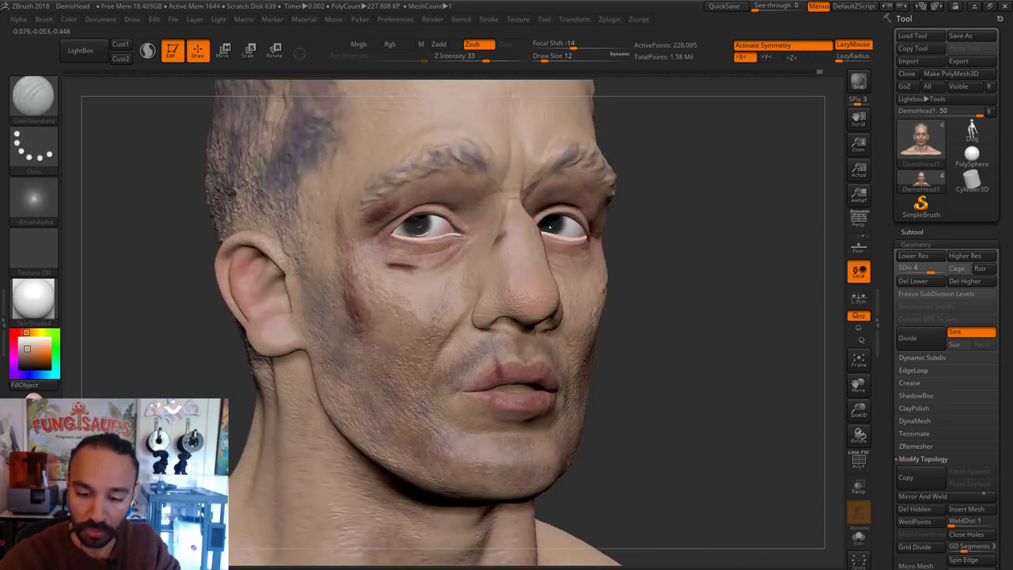
pyautogui.moveTo(633, 324); pyautogui.dragTo(712, 326)
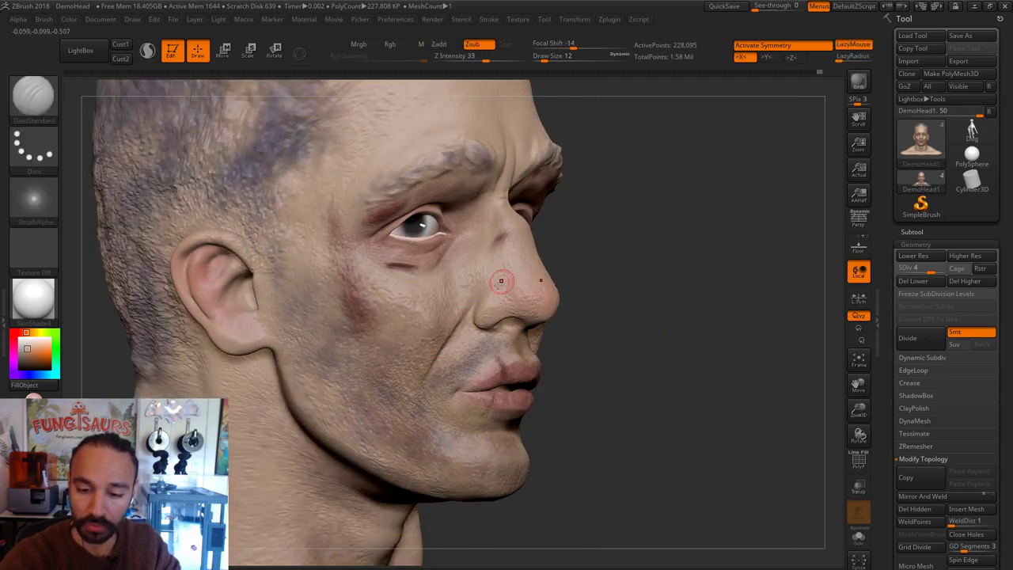
# Step: Swell the area around the nostril wings with the Inflat brush at draw size 41
pyautogui.press('b')
pyautogui.press('i')
pyautogui.press('n')
pyautogui.press('s')
pyautogui.moveTo(468, 310); pyautogui.dragTo(482, 309)
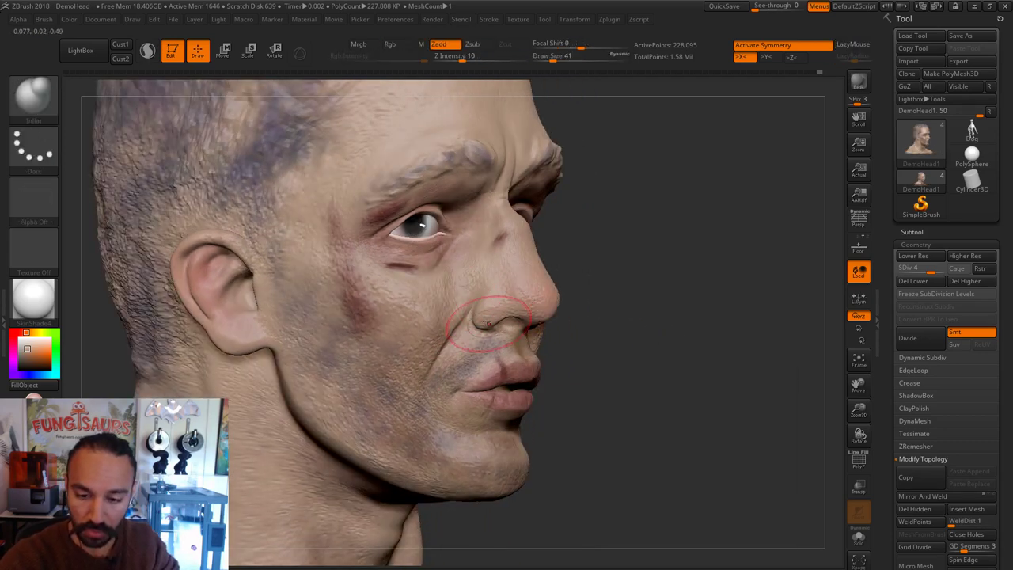
# Step: Adjust the broader forms of the face with the Move brush at draw size 71
pyautogui.moveTo(799, 369)
pyautogui.mouseDown()
pyautogui.moveTo(723, 384)
pyautogui.moveTo(748, 388)
pyautogui.mouseUp()
pyautogui.press('b')
pyautogui.press('m')
pyautogui.press('v')
pyautogui.press('s')
pyautogui.moveTo(572, 314)
pyautogui.mouseDown()
pyautogui.moveTo(558, 323)
pyautogui.moveTo(549, 293)
pyautogui.moveTo(562, 317)
pyautogui.mouseUp()
pyautogui.press('s')
pyautogui.press('s')
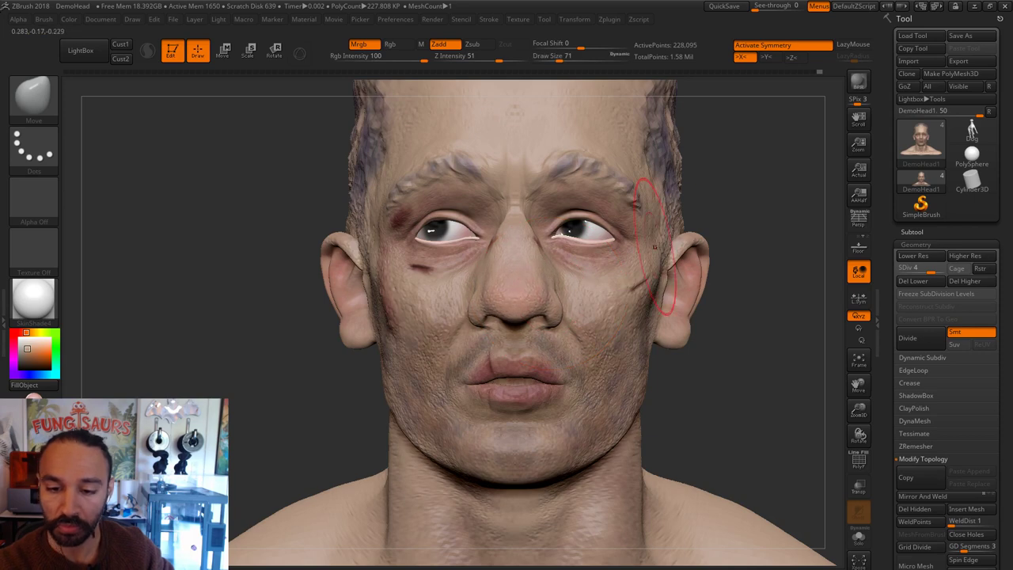
pyautogui.moveTo(747, 242)
pyautogui.keyDown('alt'); pyautogui.mouseDown()
pyautogui.moveTo(714, 230)
pyautogui.moveTo(736, 230)
pyautogui.mouseUp(); pyautogui.keyUp('alt')
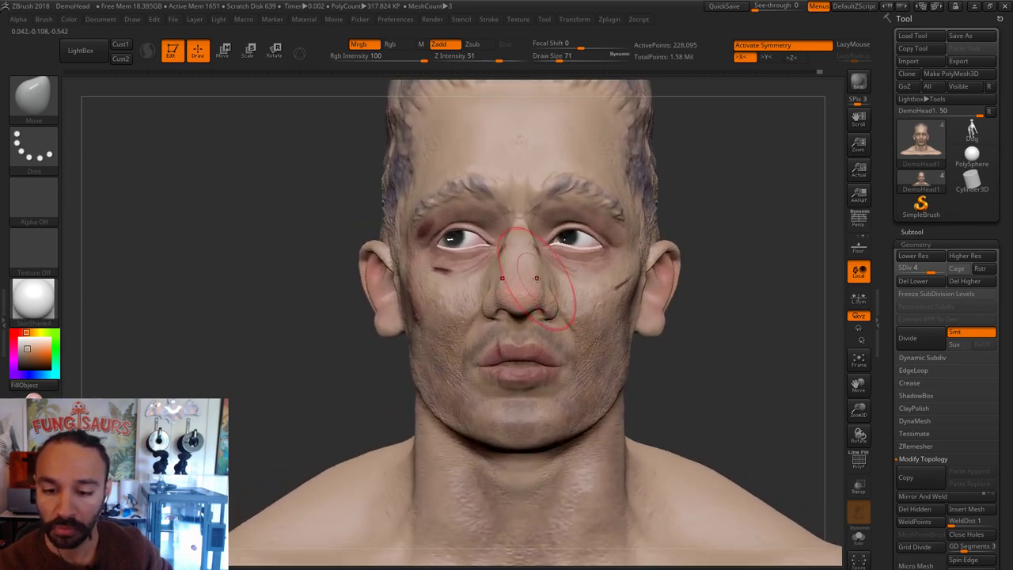
pyautogui.keyDown('alt'); pyautogui.moveTo(695, 193); pyautogui.dragTo(688, 242); pyautogui.keyUp('alt')
# Step: Refine the shape of the nose with the Move brush at draw sizes 41 and 35
pyautogui.press('s')
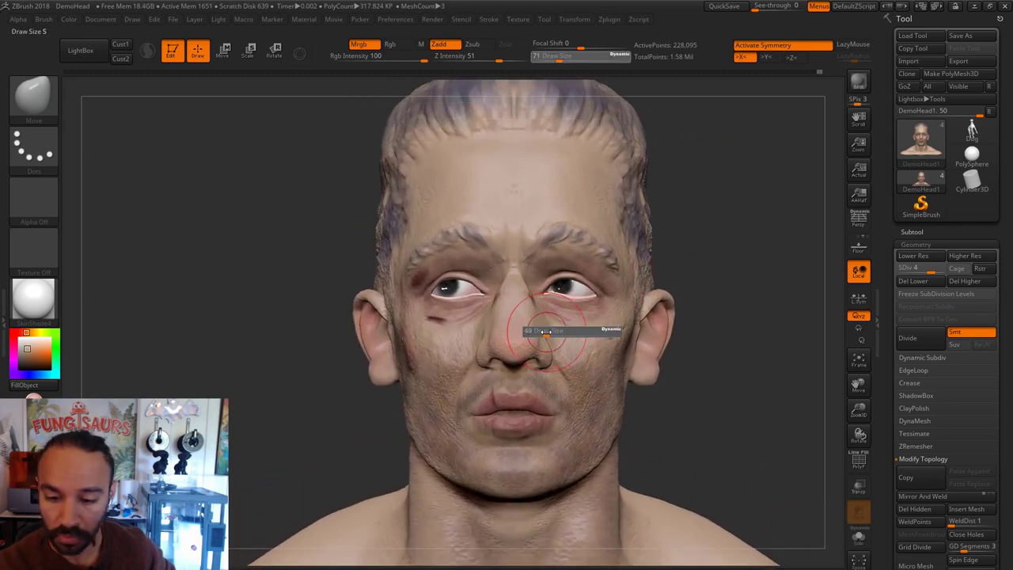
pyautogui.moveTo(548, 338); pyautogui.dragTo(539, 338)
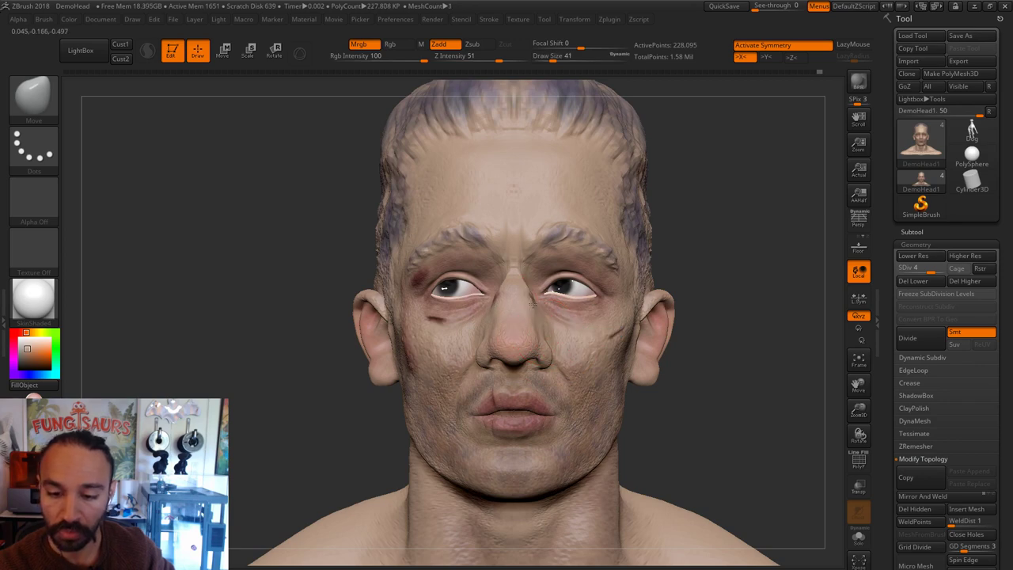
pyautogui.press('s')
pyautogui.moveTo(520, 285); pyautogui.dragTo(518, 285)
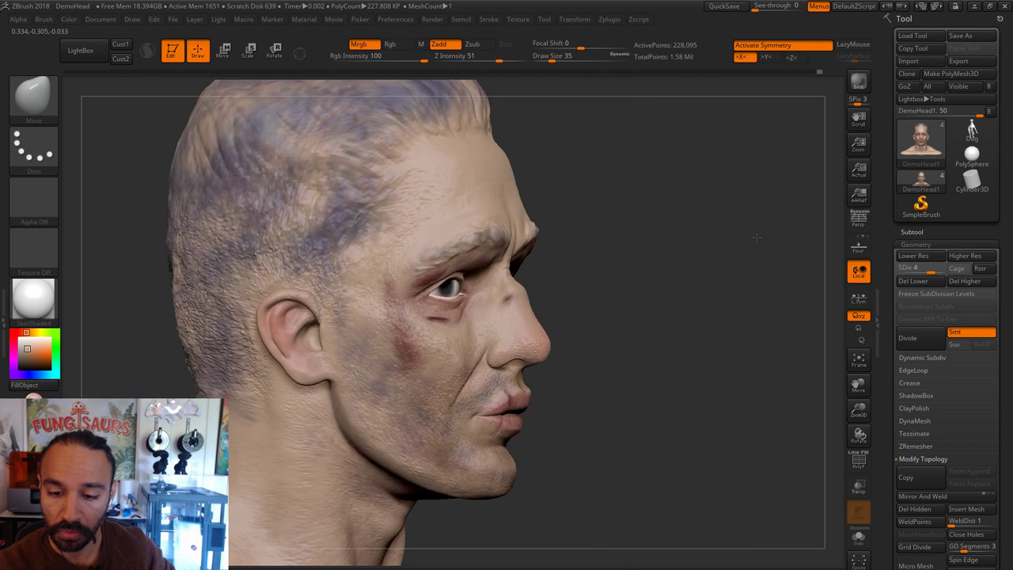
# Step: Reshape the nose bridge and brow in profile with the Move brush at draw sizes 54 and 51
pyautogui.press('s')
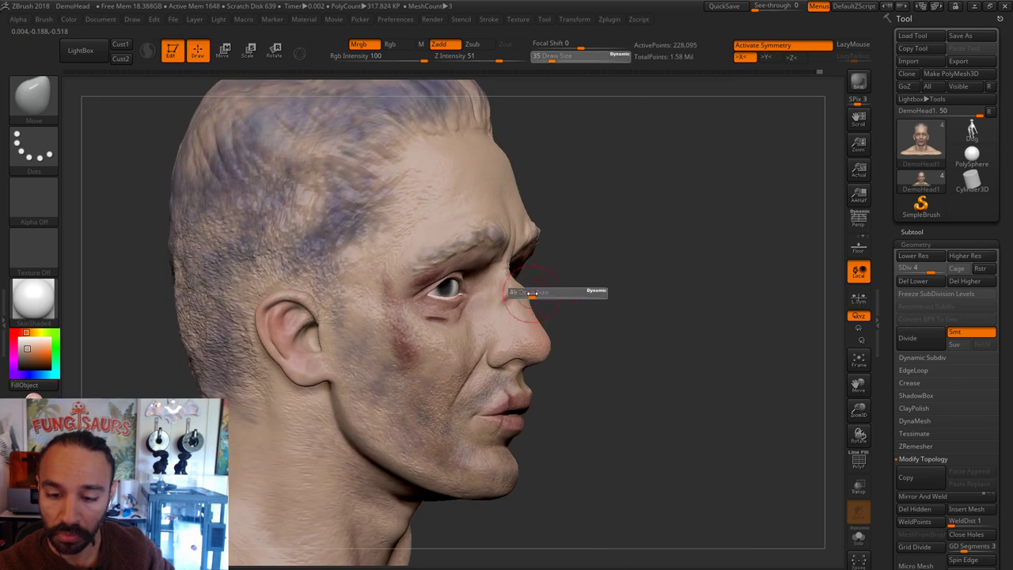
pyautogui.click(527, 298)
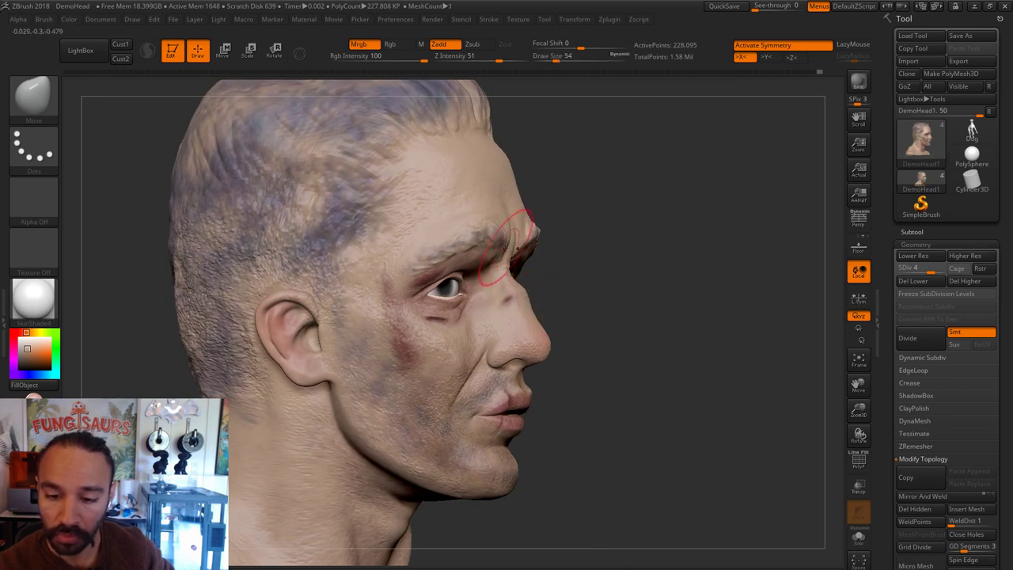
pyautogui.press('s')
pyautogui.click(518, 236)
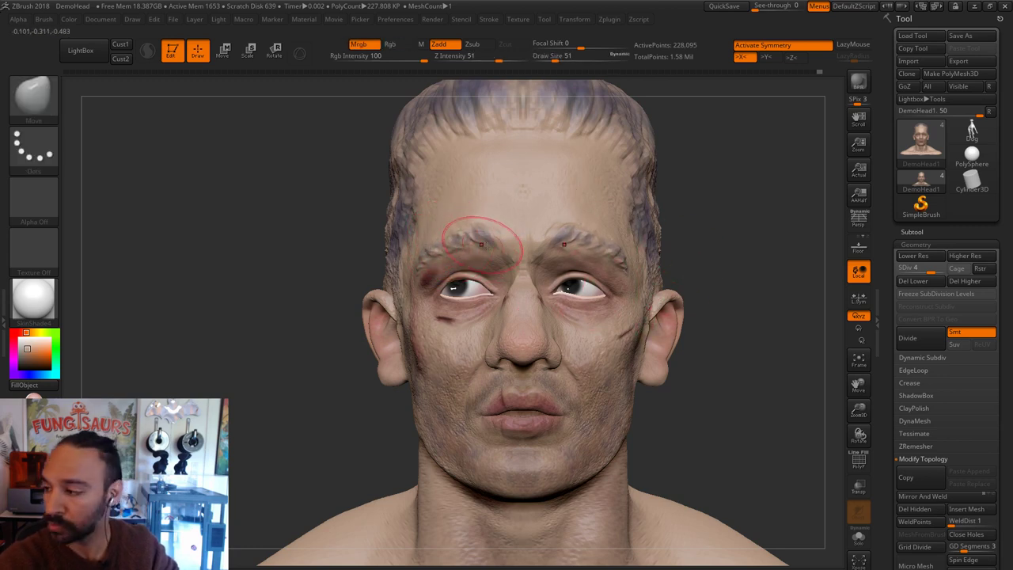
# Step: Adjust the inner eyebrows and lower forehead from the front with the Move brush at draw size 29
pyautogui.press('s')
pyautogui.moveTo(507, 241); pyautogui.dragTo(504, 239)
pyautogui.press('s')
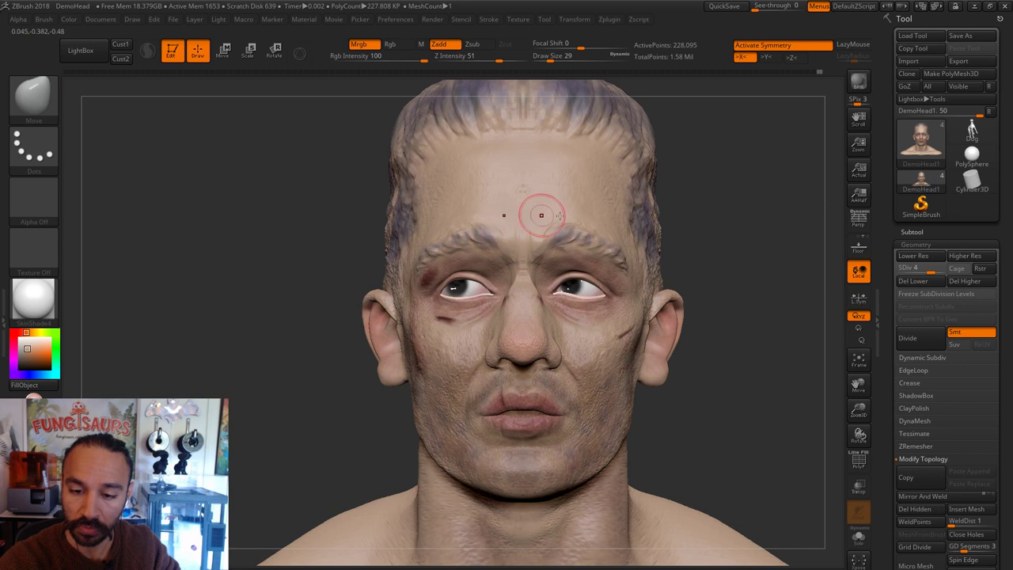
pyautogui.moveTo(723, 280)
pyautogui.keyDown('alt'); pyautogui.mouseDown()
pyautogui.moveTo(741, 282)
pyautogui.moveTo(696, 263)
pyautogui.mouseUp(); pyautogui.keyUp('alt')
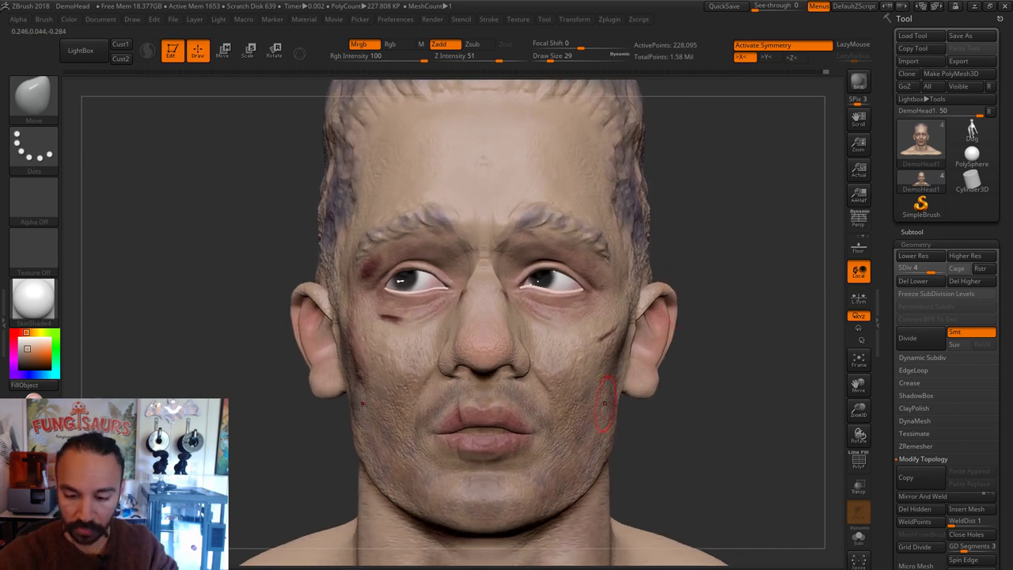
# Step: Fine-tune the upper eyelids and the area around the eyes with the Move brush at draw sizes 11, 14 and 22
pyautogui.press('s')
pyautogui.moveTo(544, 245); pyautogui.dragTo(543, 246)
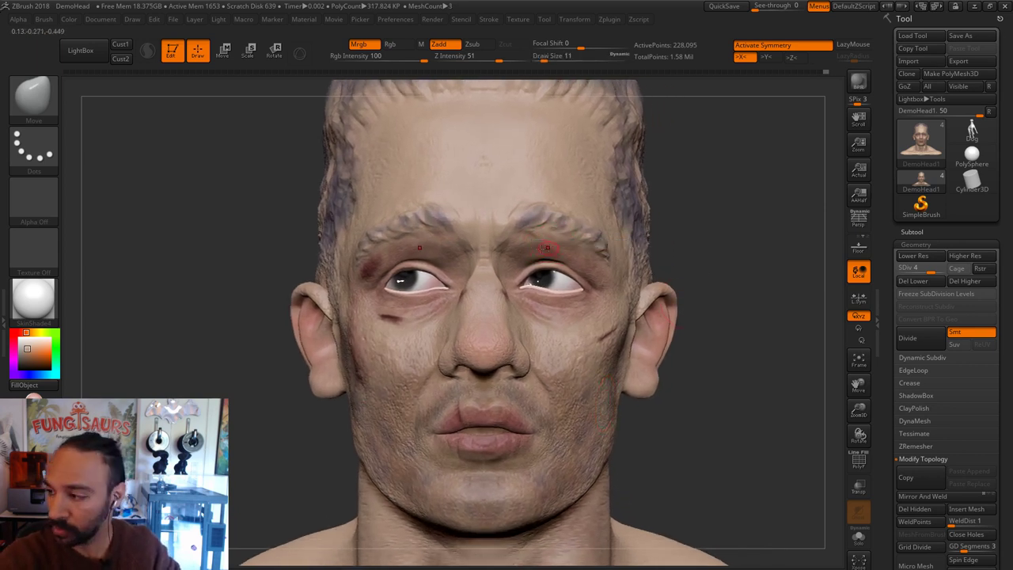
pyautogui.press('s')
pyautogui.moveTo(399, 302); pyautogui.dragTo(402, 303)
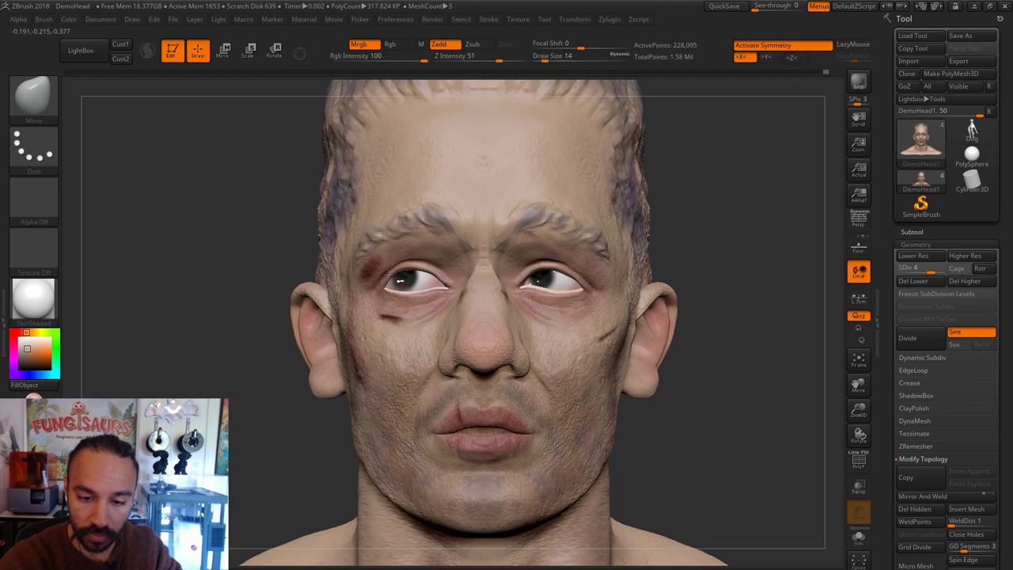
pyautogui.press(']')
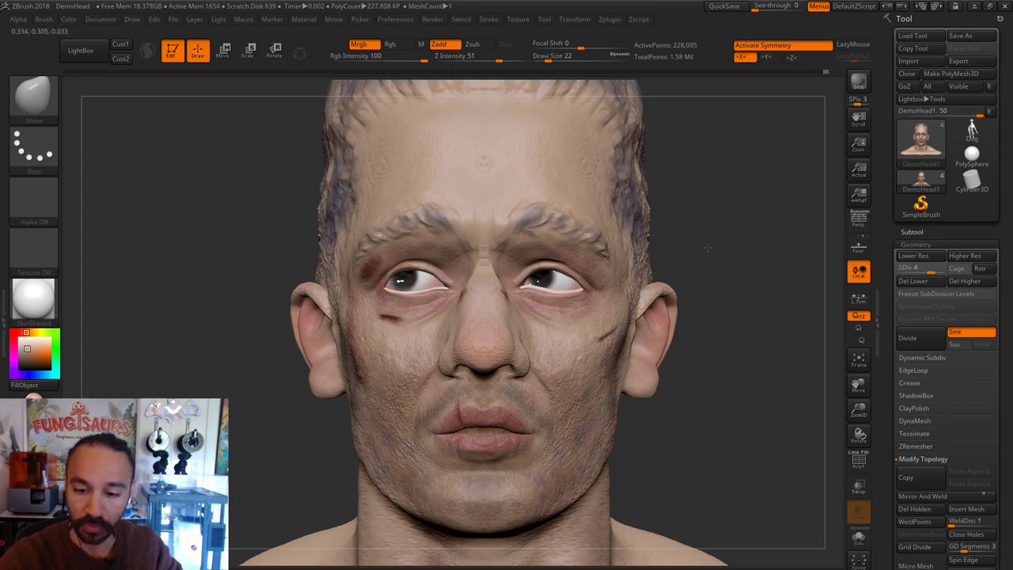
pyautogui.moveTo(708, 247)
pyautogui.keyDown('alt'); pyautogui.mouseDown()
pyautogui.moveTo(635, 244)
pyautogui.moveTo(702, 252)
pyautogui.mouseUp(); pyautogui.keyUp('alt')
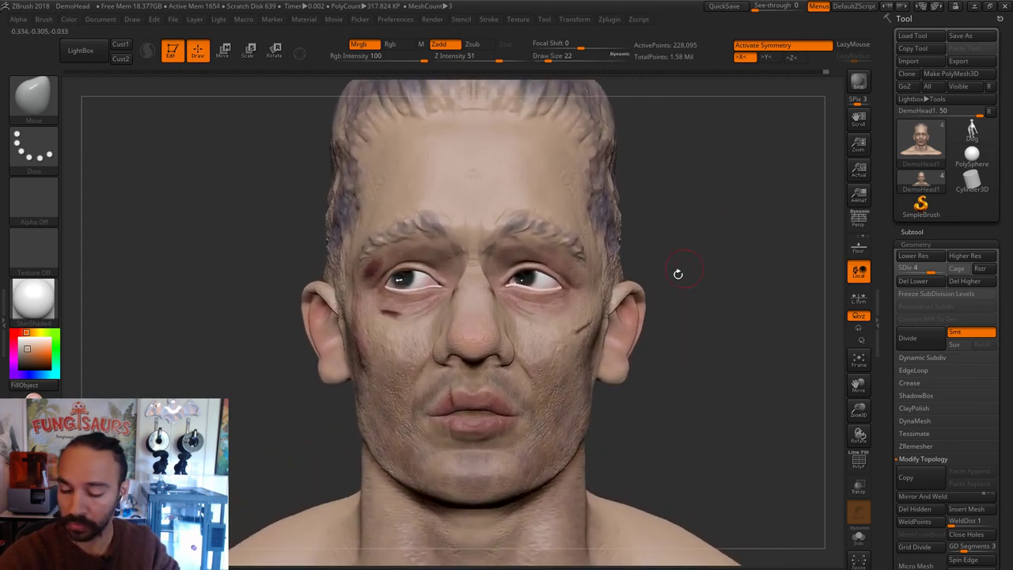
# Step: Tint the lips a muted dark red with the Standard brush at draw size 18, with Zadd and Zsub off
pyautogui.press('b')
pyautogui.press('s')
pyautogui.press('t')
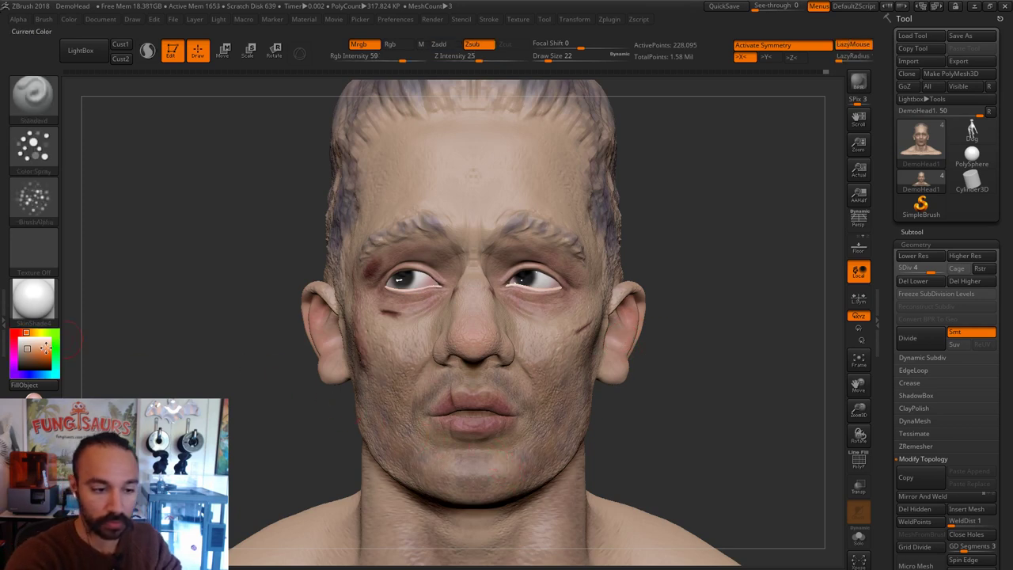
pyautogui.click(28, 357)
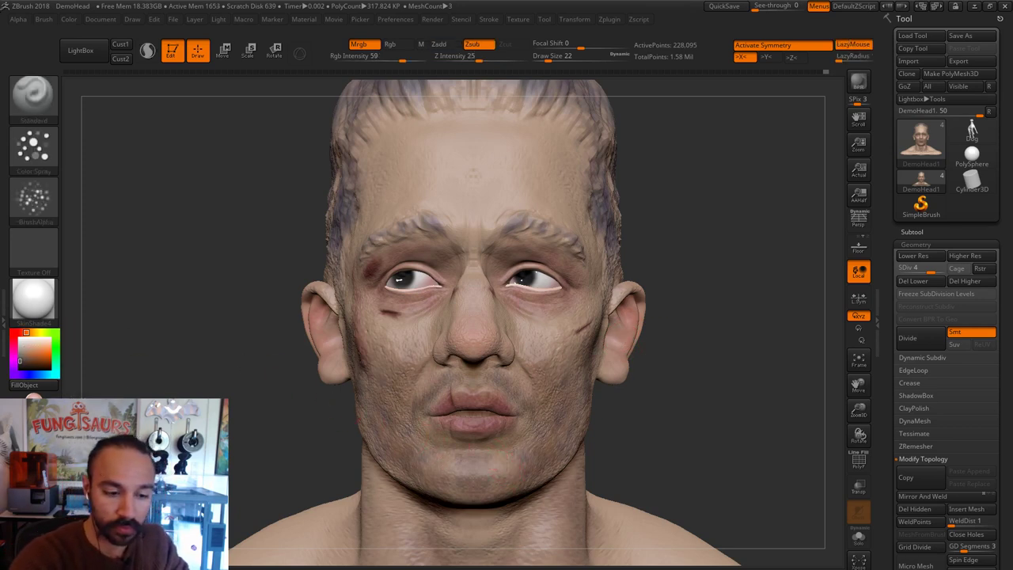
pyautogui.moveTo(27, 334); pyautogui.dragTo(22, 332)
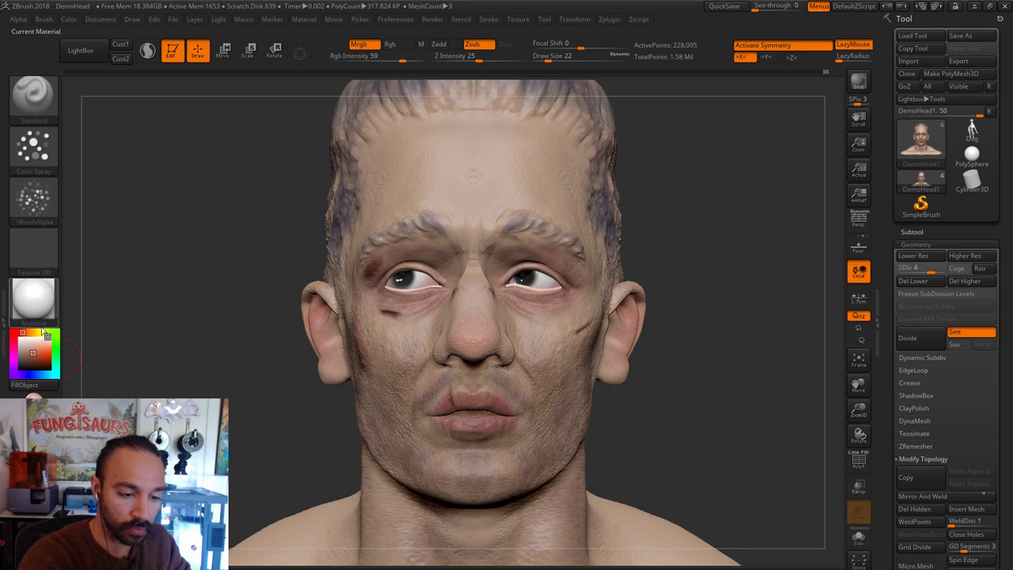
pyautogui.press('s')
pyautogui.click(467, 410)
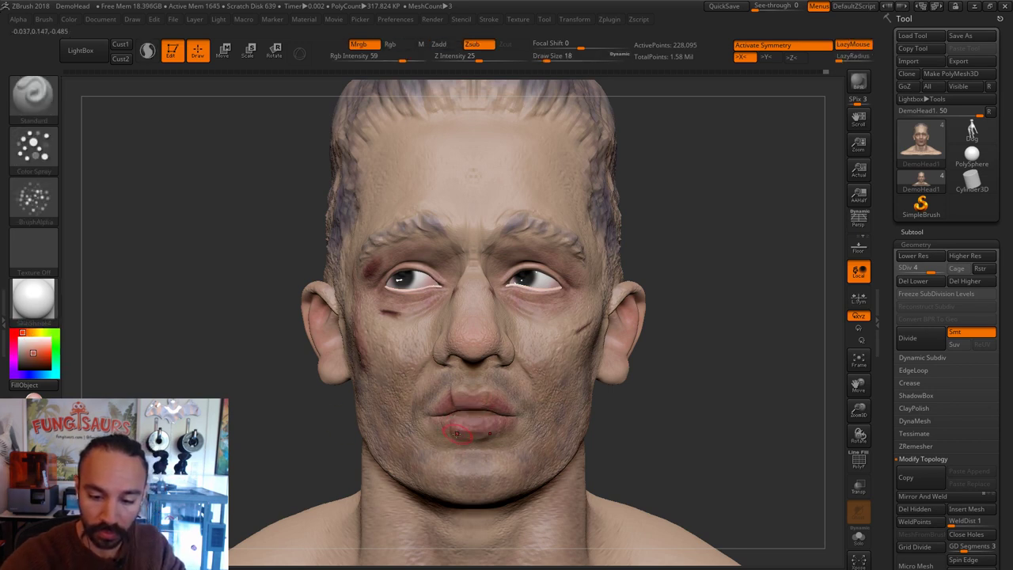
pyautogui.click(472, 43)
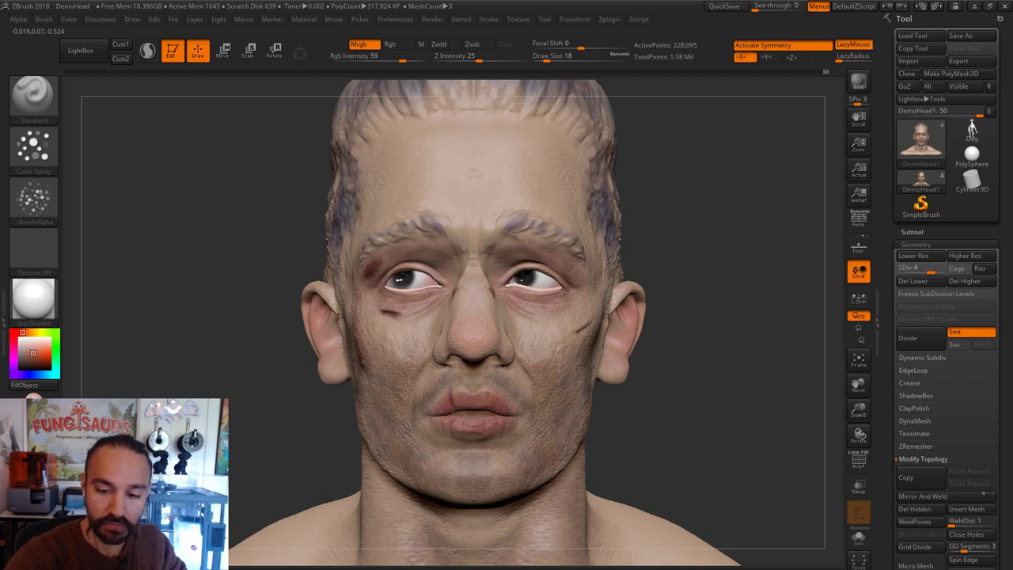
pyautogui.hotkey('ctrl', 'z')
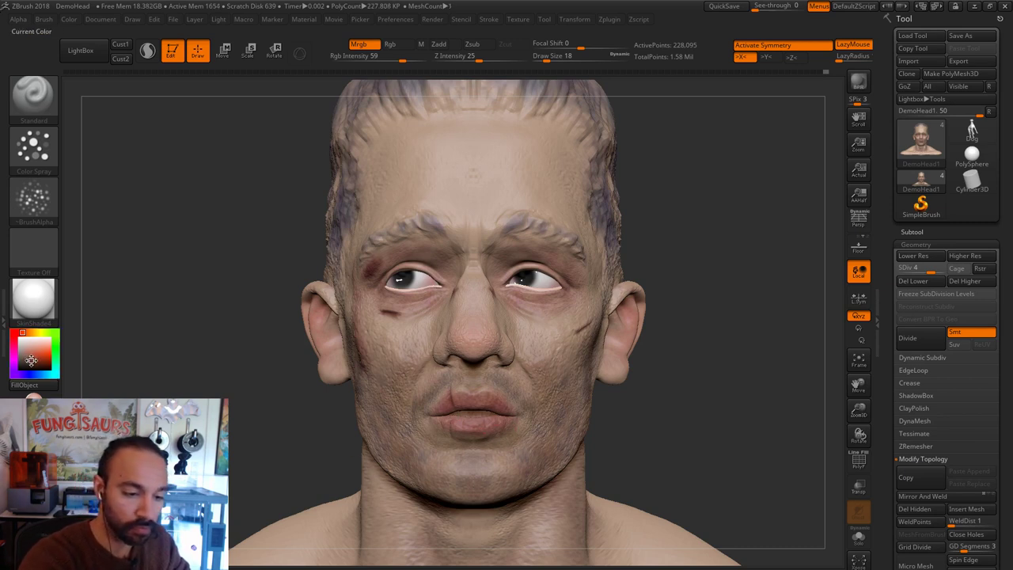
pyautogui.click(31, 360)
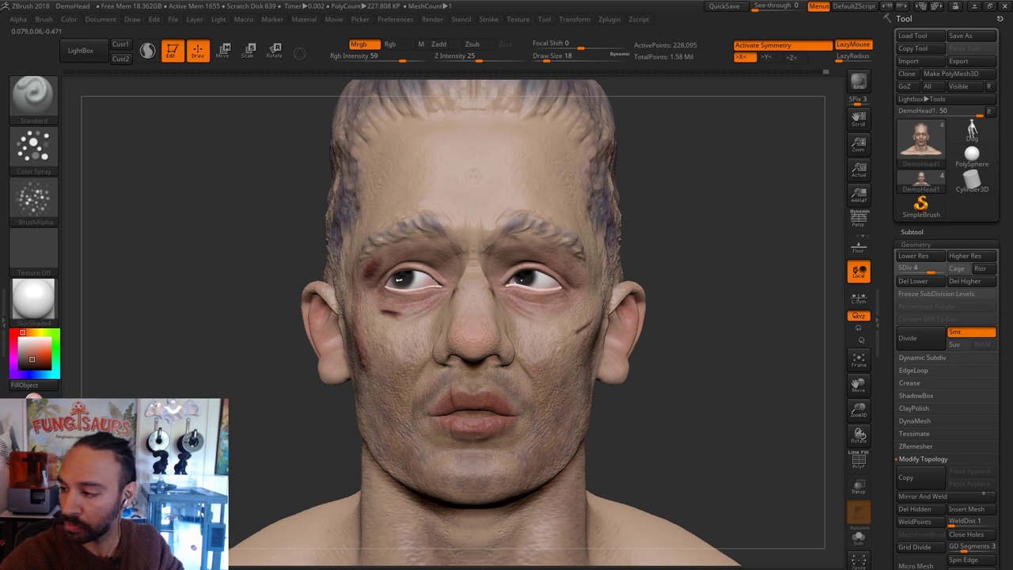
# Step: Paint a dark blue beard shadow over the upper lip, jaw and upper neck with the Standard brush at draw sizes 9 and 23
pyautogui.click(35, 373)
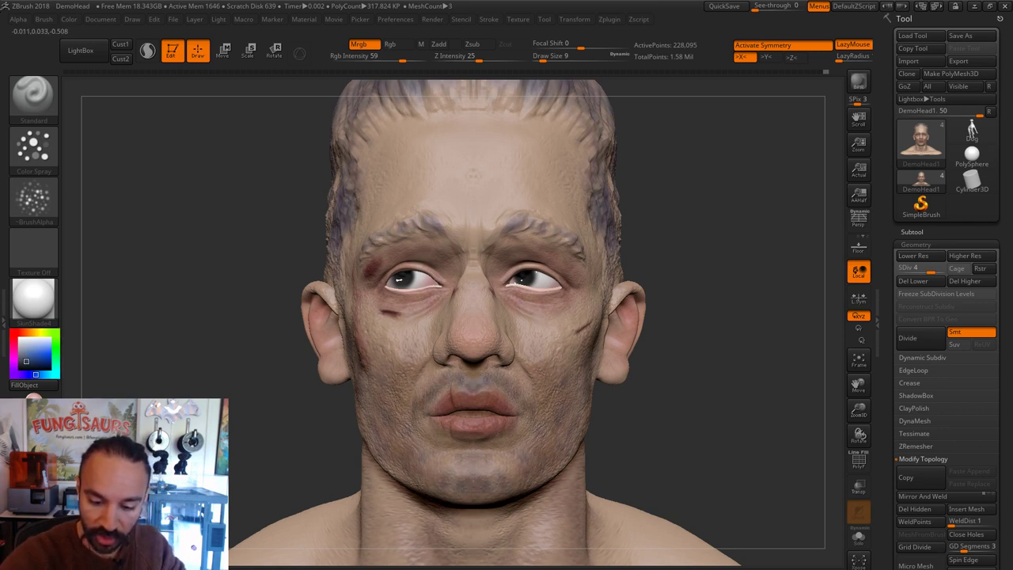
pyautogui.moveTo(372, 433); pyautogui.dragTo(390, 489, button='right')
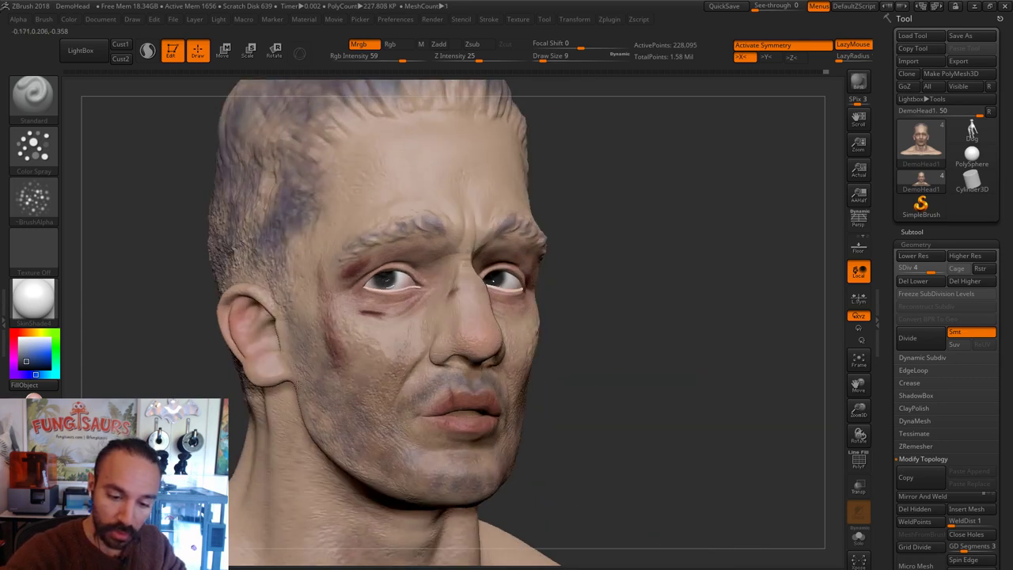
pyautogui.moveTo(293, 403); pyautogui.dragTo(381, 414, button='right')
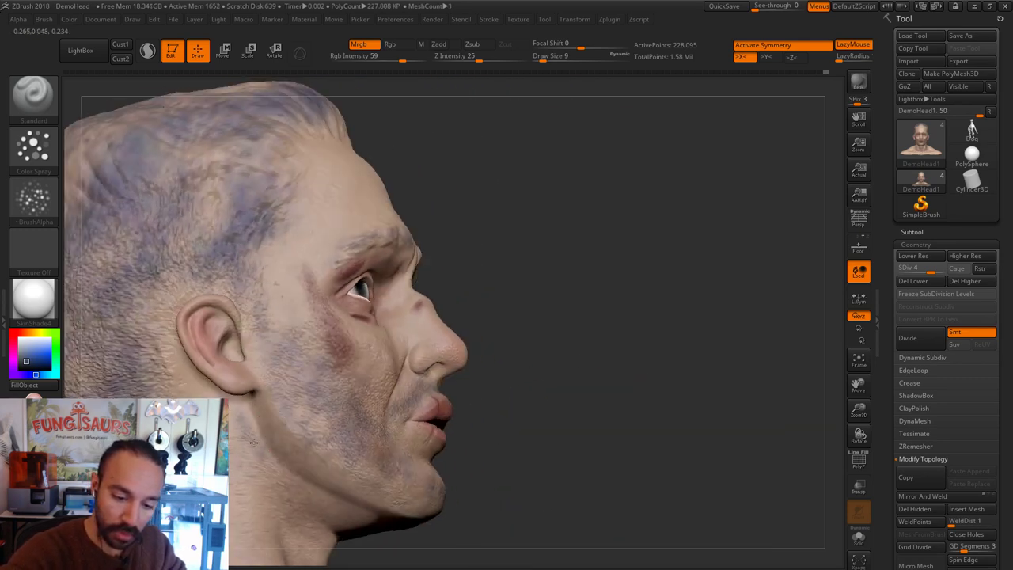
pyautogui.press('s')
pyautogui.moveTo(285, 435); pyautogui.dragTo(291, 435)
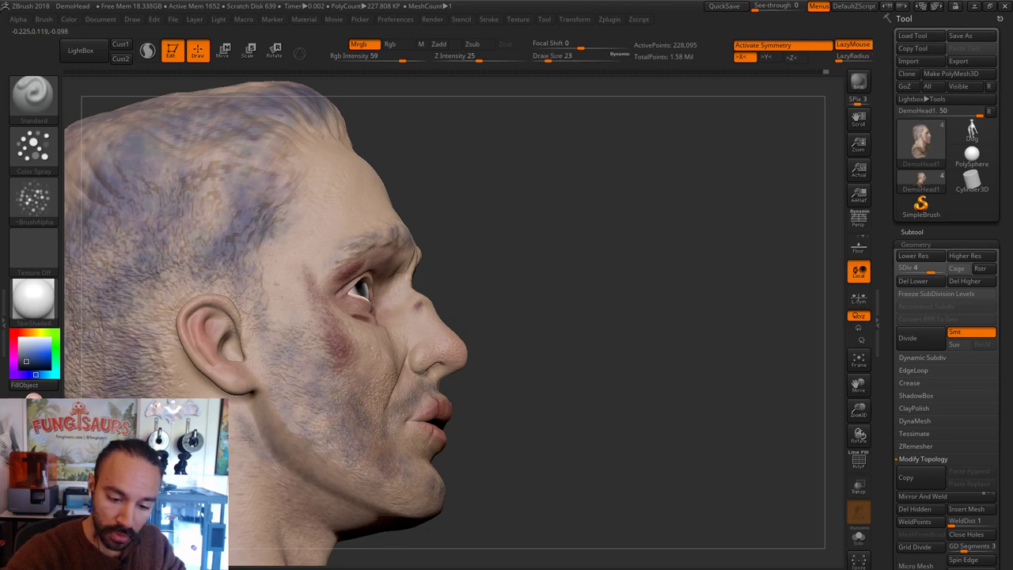
pyautogui.keyDown('alt'); pyautogui.moveTo(327, 478); pyautogui.dragTo(357, 399, button='right'); pyautogui.keyUp('alt')
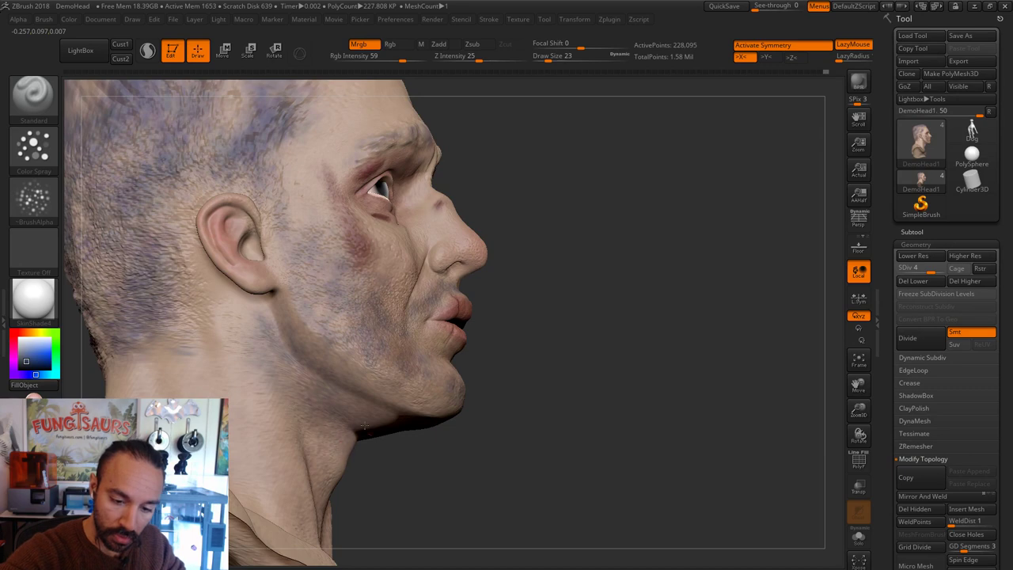
pyautogui.moveTo(515, 335); pyautogui.dragTo(428, 436)
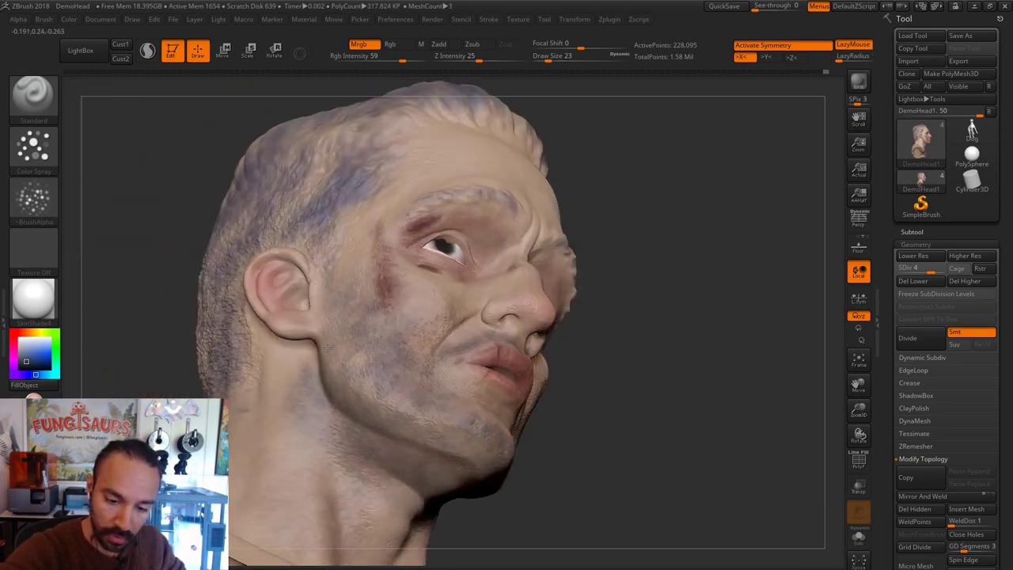
pyautogui.moveTo(572, 458); pyautogui.dragTo(688, 349)
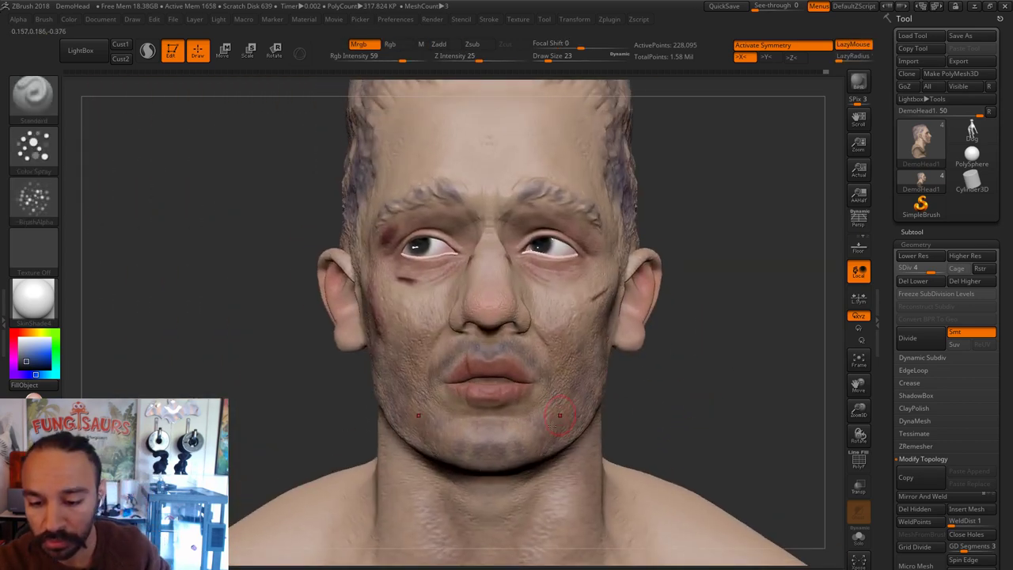
pyautogui.moveTo(624, 352); pyautogui.dragTo(684, 410)
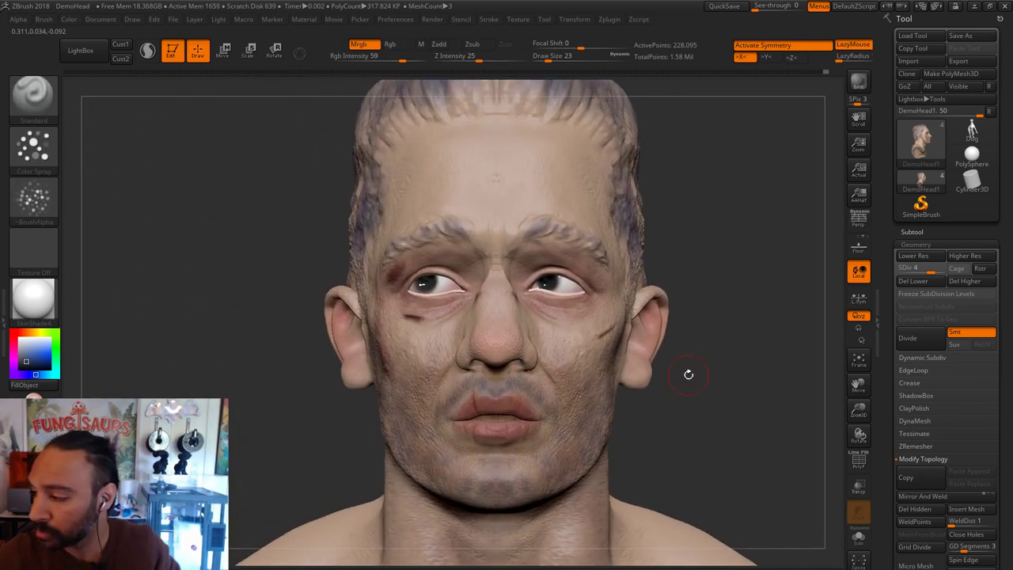
# Step: Tint the skin around the eyes and the inner eyebrows with the dark blue at draw sizes 18 and 25
pyautogui.press('[')
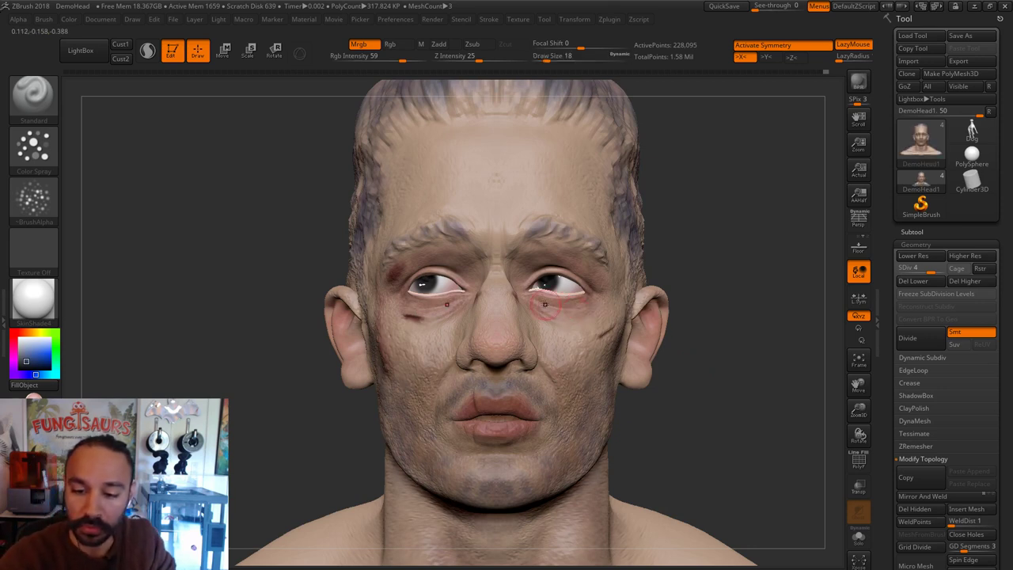
pyautogui.moveTo(599, 298); pyautogui.dragTo(598, 283)
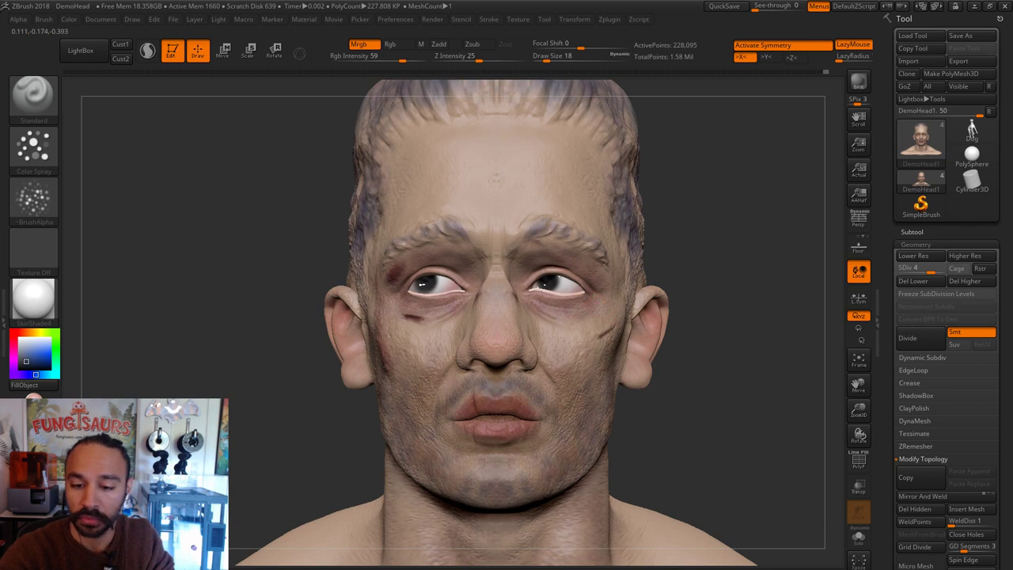
pyautogui.press('s')
pyautogui.moveTo(528, 289); pyautogui.dragTo(537, 288)
pyautogui.press('s')
pyautogui.moveTo(532, 233); pyautogui.dragTo(525, 235)
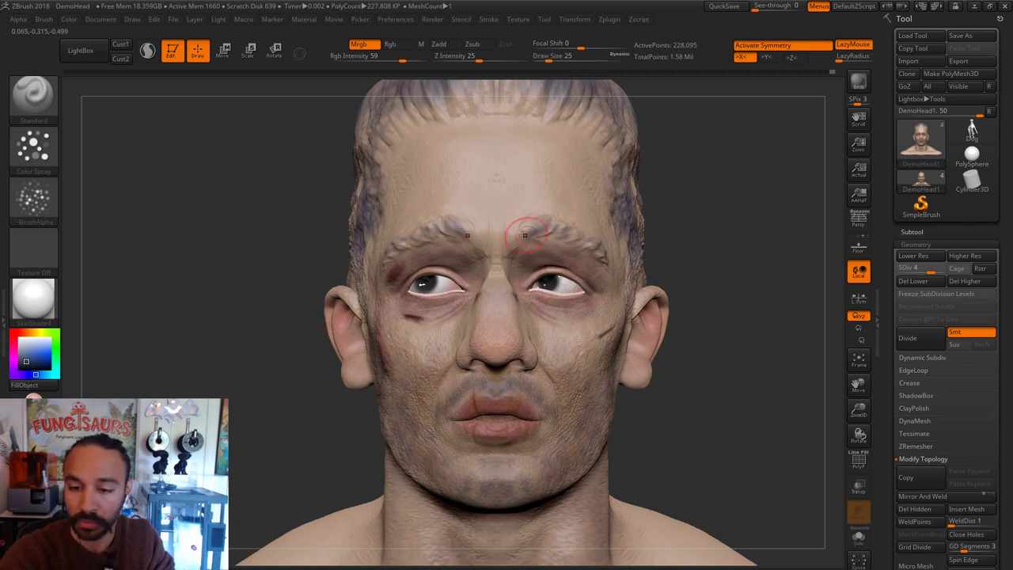
pyautogui.moveTo(717, 225); pyautogui.dragTo(721, 258)
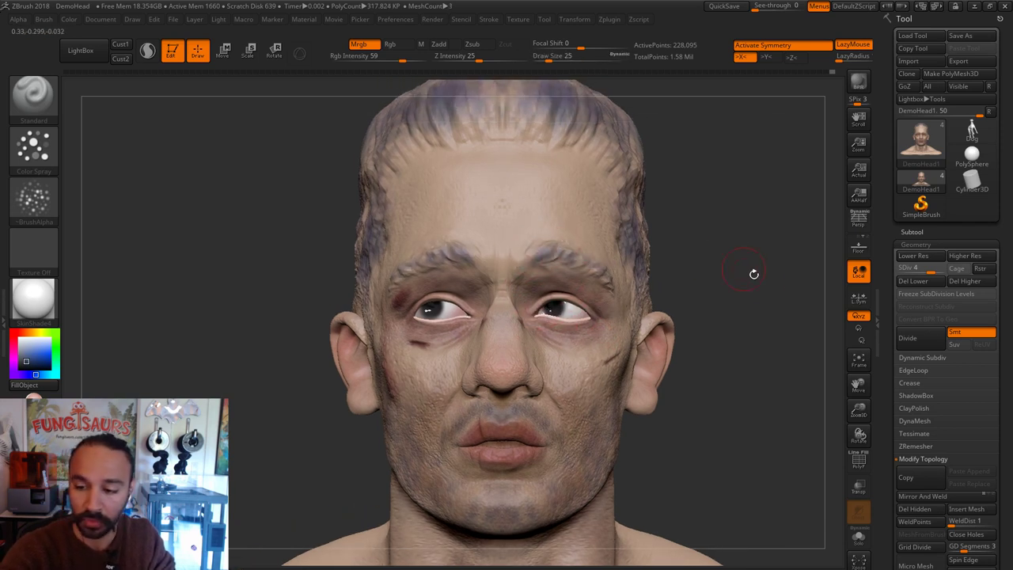
# Step: Raise the head to subdivision level 5 and start faint mid-forehead creases with the DamStandard brush at draw size 12
pyautogui.click(965, 255)
pyautogui.moveTo(776, 293); pyautogui.dragTo(748, 297)
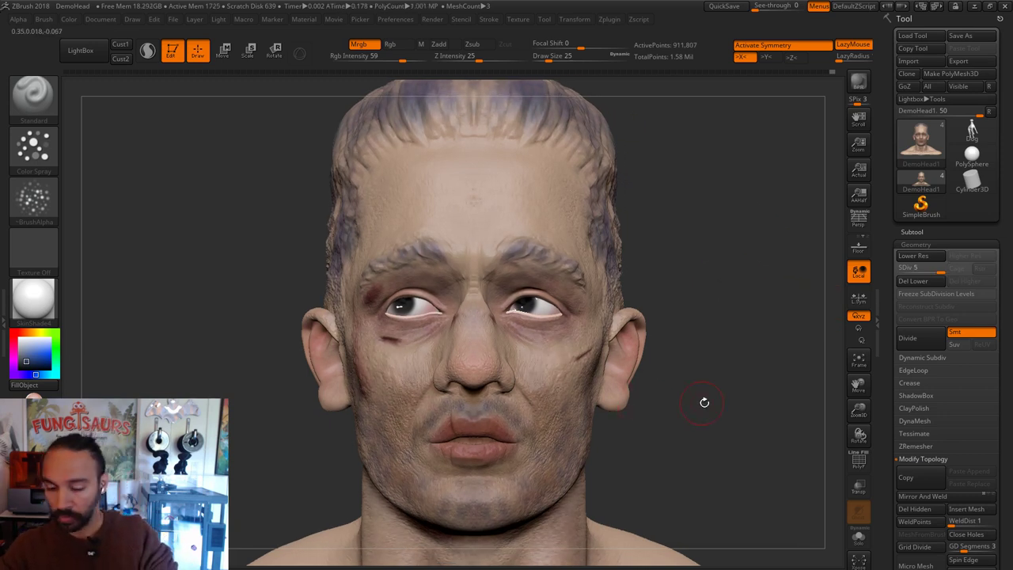
pyautogui.keyDown('alt'); pyautogui.moveTo(733, 354); pyautogui.dragTo(733, 339); pyautogui.keyUp('alt')
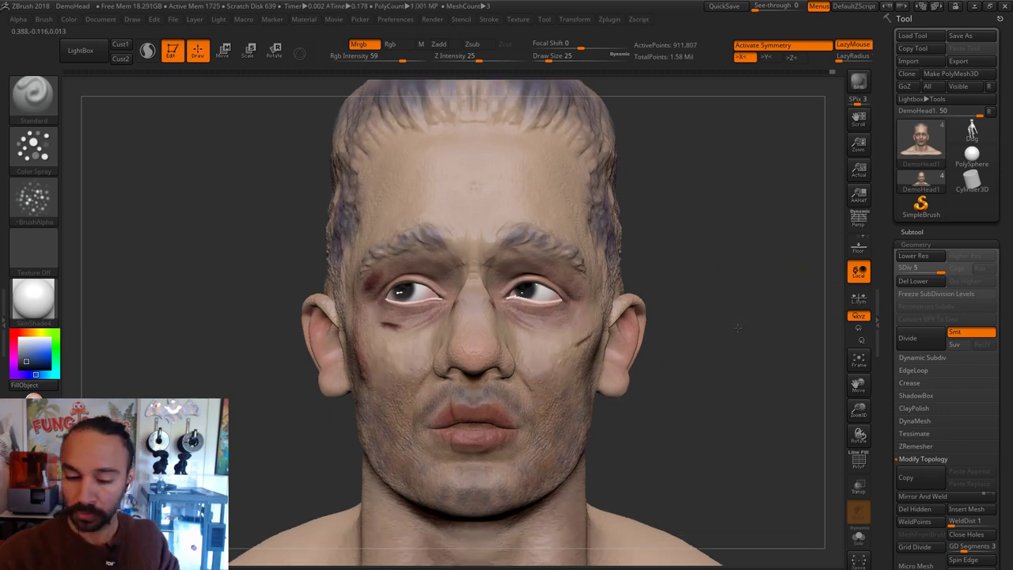
pyautogui.click(592, 566)
pyautogui.press('s')
pyautogui.moveTo(542, 195); pyautogui.dragTo(538, 196)
pyautogui.keyDown('shift'); pyautogui.moveTo(474, 173); pyautogui.dragTo(467, 188); pyautogui.keyUp('shift')
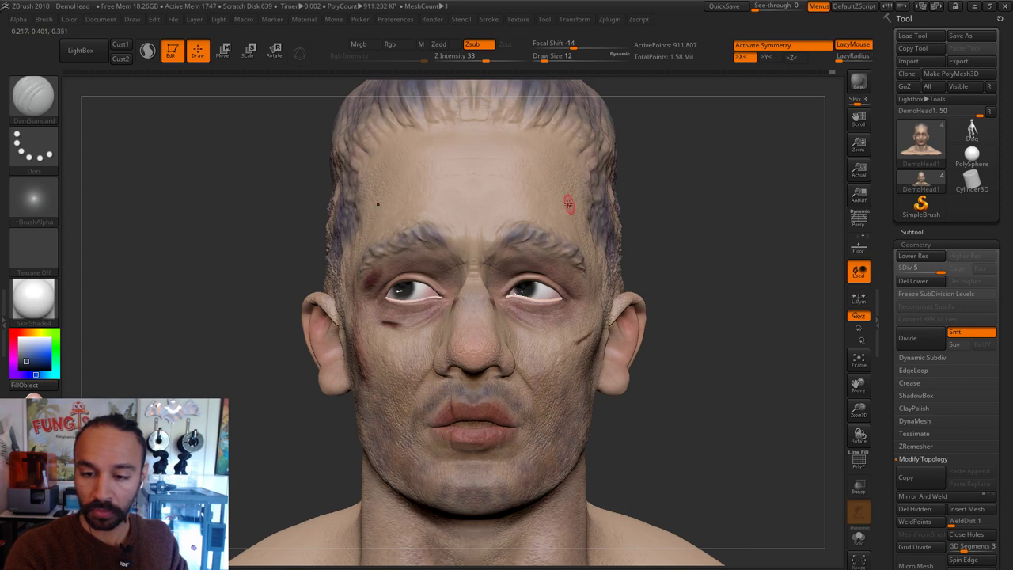
# Step: Turn off symmetry and carve horizontal wrinkles across the forehead, undoing unwanted strokes
pyautogui.press('x')
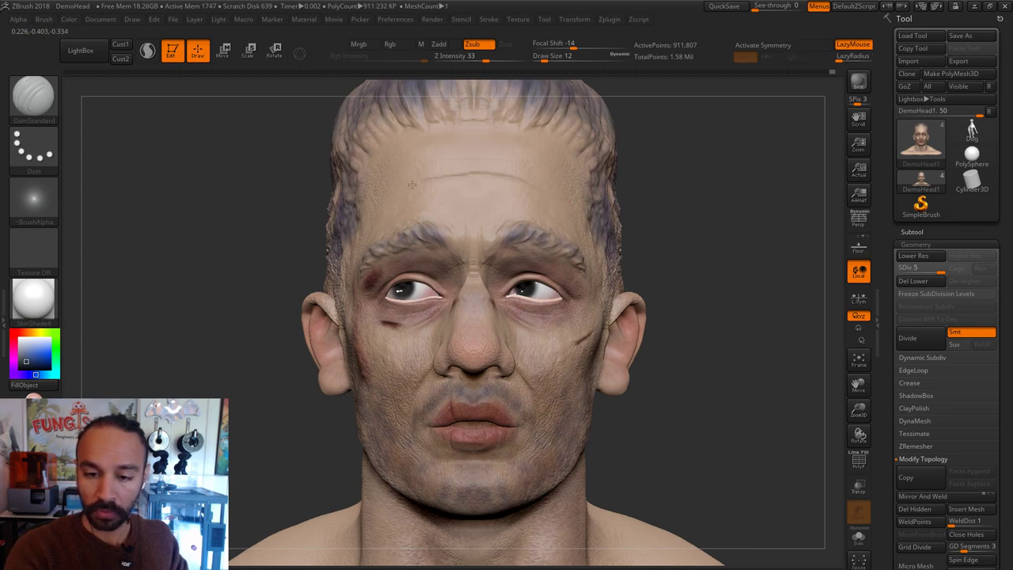
pyautogui.moveTo(413, 184); pyautogui.dragTo(397, 192)
pyautogui.hotkey('ctrl', 'z')
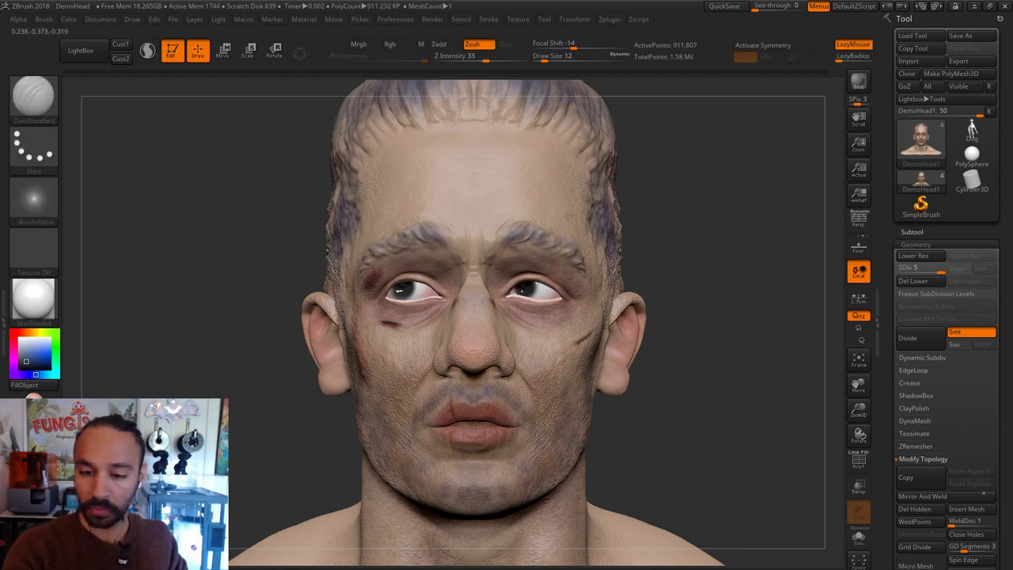
pyautogui.press('shift')
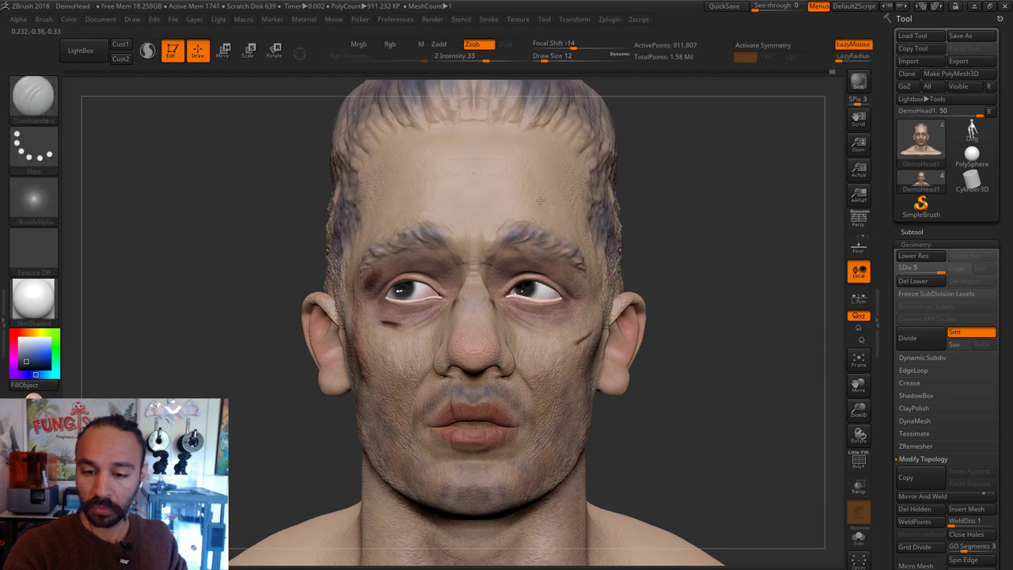
pyautogui.hotkey('ctrl', 'z')
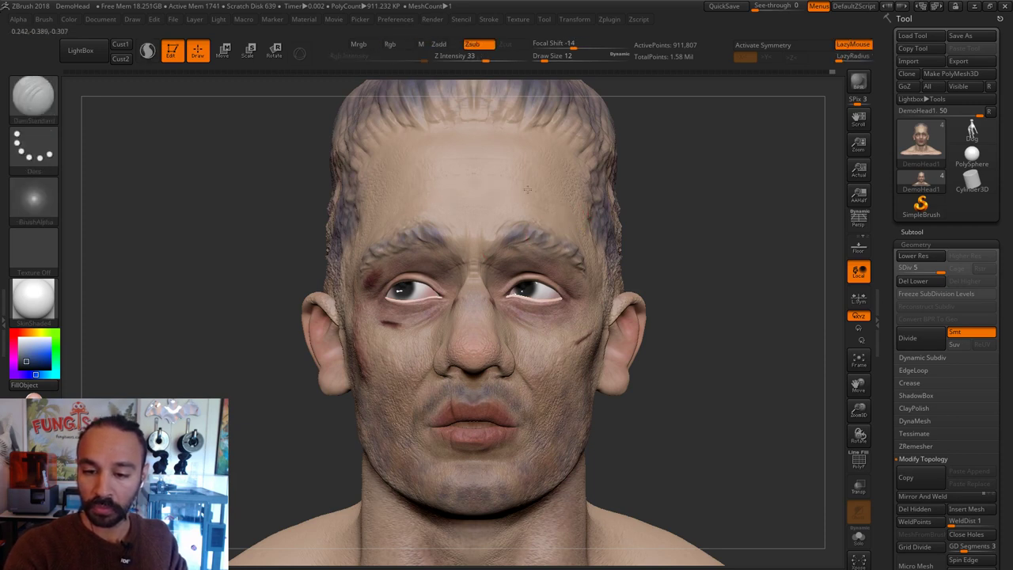
pyautogui.press('shift')
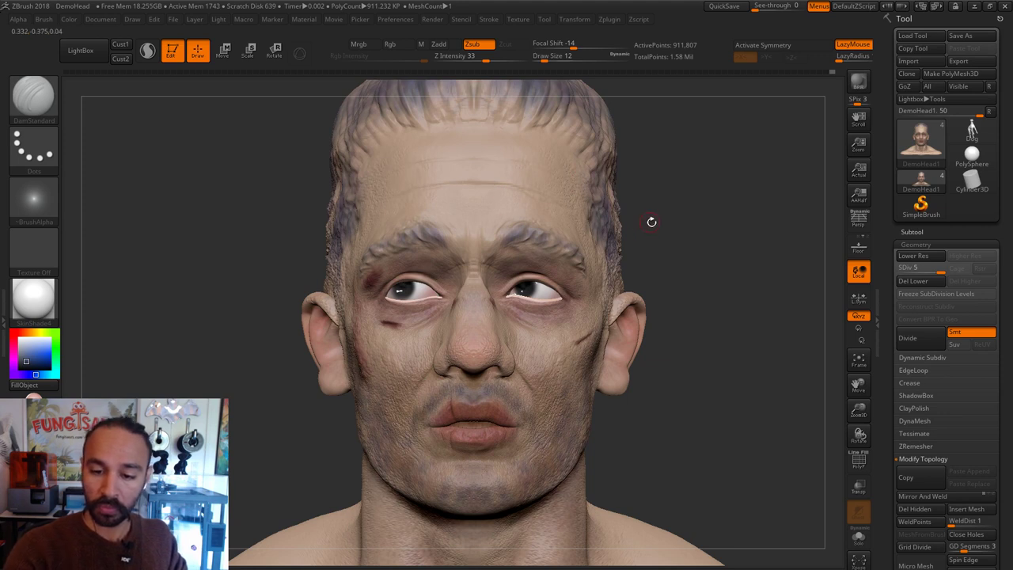
# Step: Switch to the Move brush and set its draw size to 90
pyautogui.press('b')
pyautogui.press('m')
pyautogui.press('v')
pyautogui.press('s')
pyautogui.moveTo(576, 214); pyautogui.dragTo(595, 213)
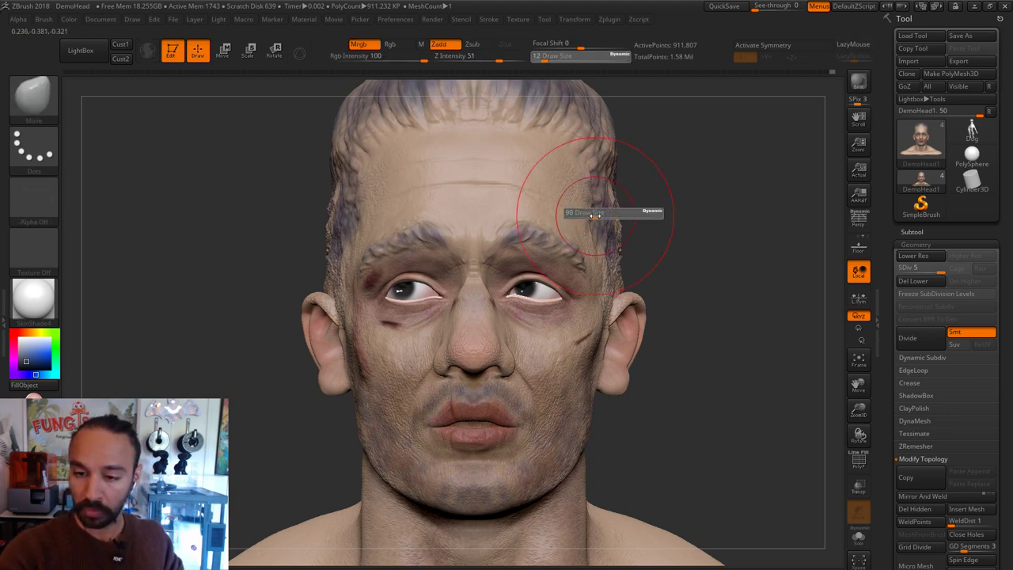
# Step: Pick a darker blue for the Standard brush and test it on the sideburn at draw size 22
pyautogui.moveTo(653, 192)
pyautogui.keyDown('alt'); pyautogui.mouseDown()
pyautogui.moveTo(666, 245)
pyautogui.moveTo(752, 266)
pyautogui.mouseUp(); pyautogui.keyUp('alt')
pyautogui.press('b')
pyautogui.press('s')
pyautogui.press('t')
pyautogui.press('s')
pyautogui.moveTo(375, 279); pyautogui.dragTo(367, 279)
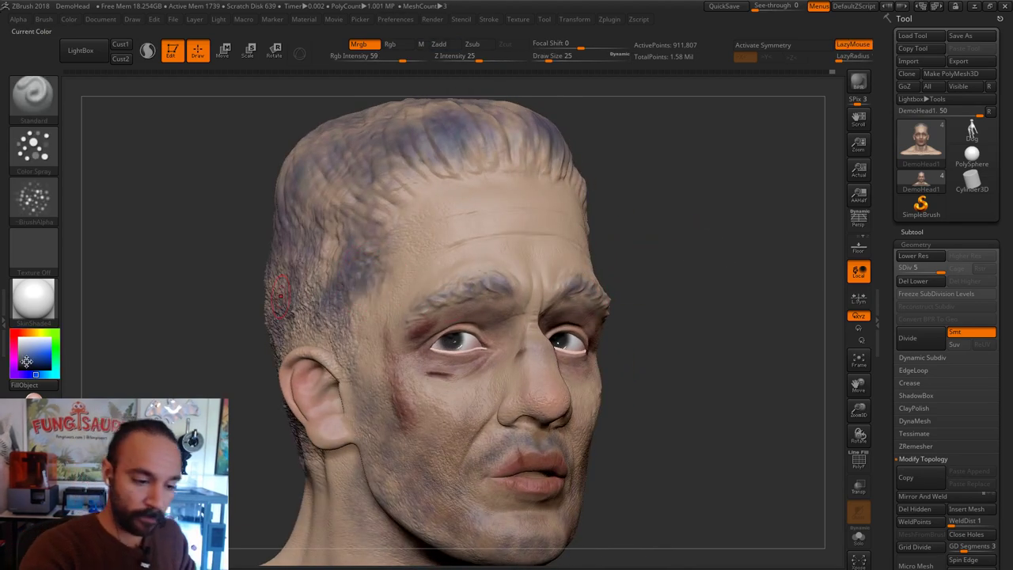
pyautogui.click(22, 360)
pyautogui.press('s')
pyautogui.moveTo(337, 311); pyautogui.dragTo(334, 311)
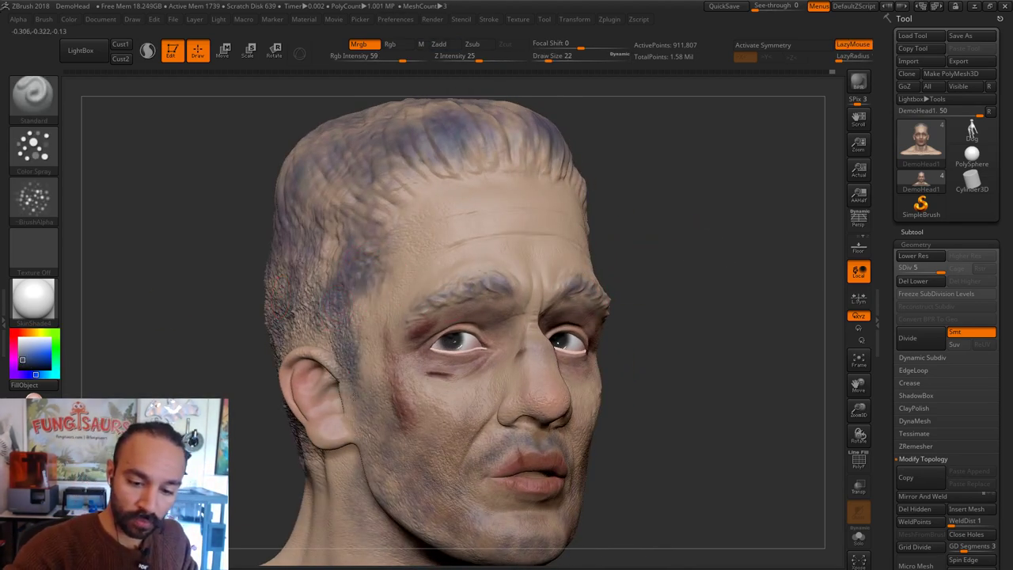
pyautogui.click(20, 363)
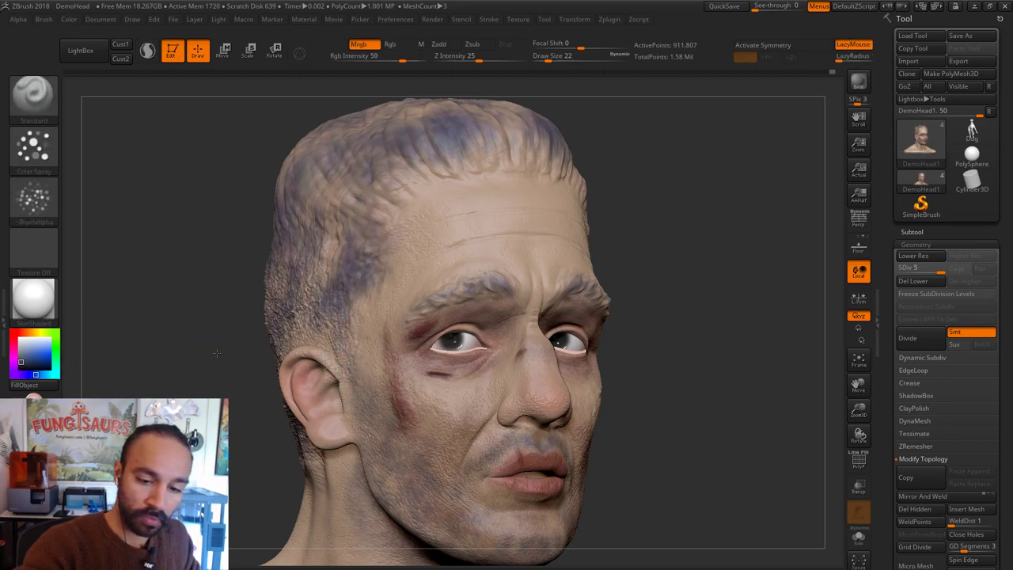
# Step: Try painting the sideburn hair with the darker blue without sculpted relief, and undo the strokes
pyautogui.moveTo(162, 341); pyautogui.dragTo(194, 340)
pyautogui.moveTo(356, 361)
pyautogui.mouseDown()
pyautogui.moveTo(357, 381)
pyautogui.moveTo(354, 342)
pyautogui.mouseUp()
pyautogui.press('s')
pyautogui.press('s')
pyautogui.moveTo(340, 341)
pyautogui.mouseDown()
pyautogui.moveTo(342, 318)
pyautogui.moveTo(341, 331)
pyautogui.mouseUp()
pyautogui.hotkey('ctrl', 'z')
pyautogui.hotkey('ctrl', 'z')
# Step: Turn on Zadd and paint dark, raised hair texture over the side of the head at draw size 14
pyautogui.click(446, 49)
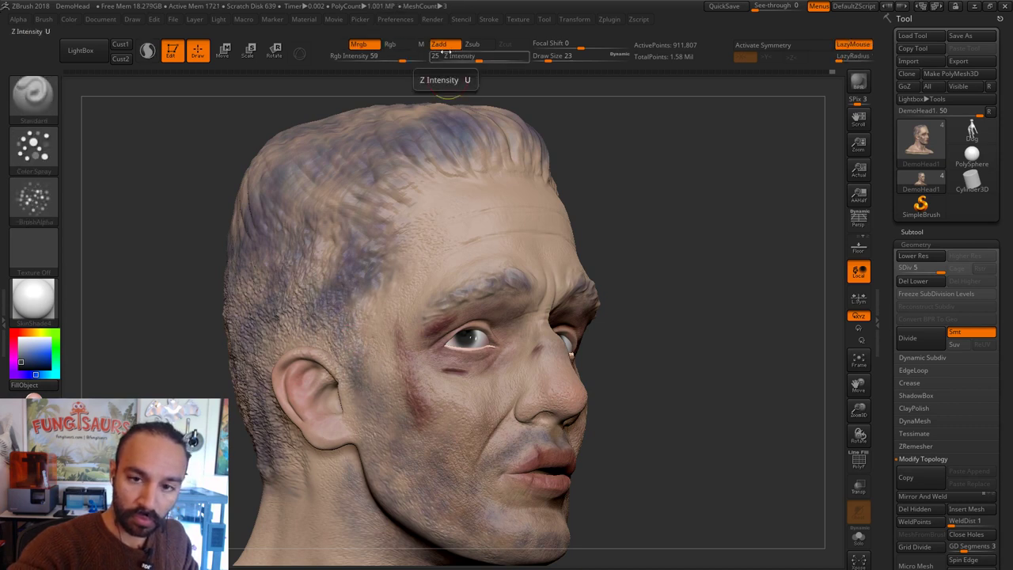
pyautogui.press('s')
pyautogui.moveTo(357, 370)
pyautogui.mouseDown()
pyautogui.moveTo(324, 323)
pyautogui.moveTo(366, 294)
pyautogui.moveTo(386, 259)
pyautogui.moveTo(353, 213)
pyautogui.moveTo(336, 261)
pyautogui.moveTo(314, 238)
pyautogui.moveTo(321, 316)
pyautogui.moveTo(293, 317)
pyautogui.moveTo(301, 329)
pyautogui.moveTo(281, 285)
pyautogui.mouseUp()
pyautogui.press('s')
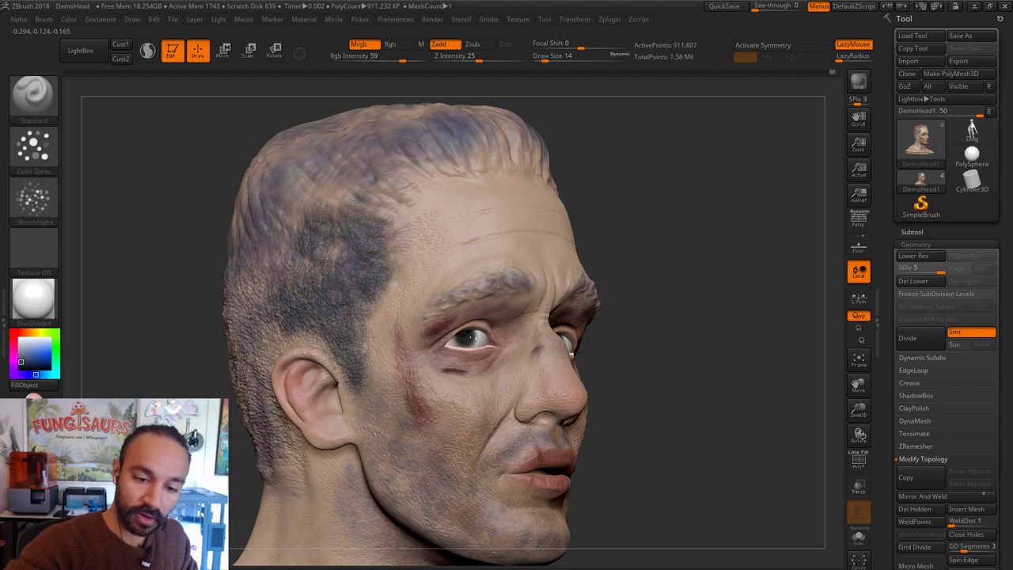
pyautogui.moveTo(321, 253); pyautogui.dragTo(260, 273)
pyautogui.keyDown('shift'); pyautogui.moveTo(713, 198); pyautogui.dragTo(633, 194); pyautogui.keyUp('shift')
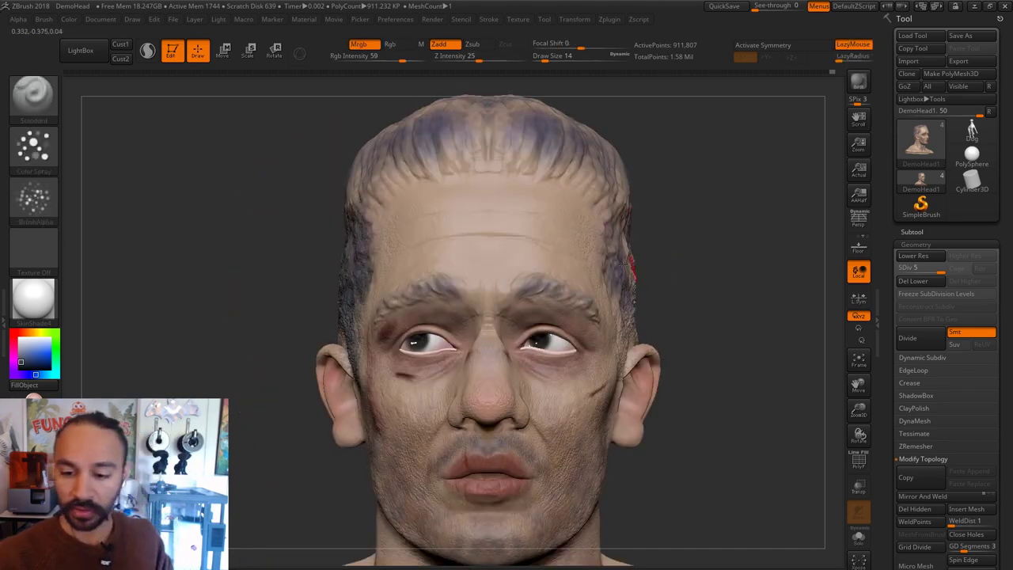
# Step: Turn on X symmetry and paint dark raised hair up the sideburns in front of the ears
pyautogui.press('s')
pyautogui.moveTo(609, 260); pyautogui.dragTo(614, 260)
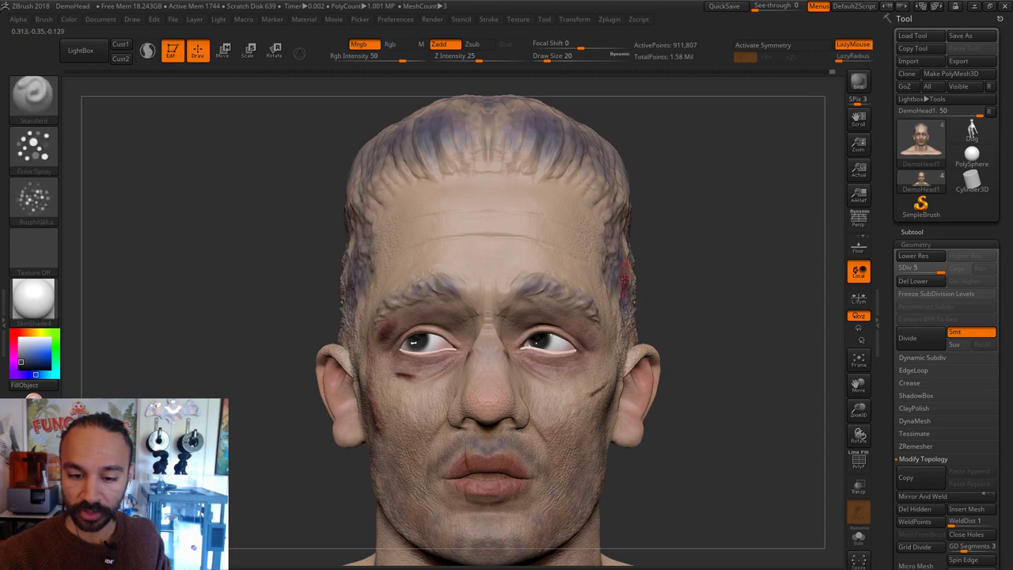
pyautogui.press('x')
pyautogui.moveTo(697, 281); pyautogui.dragTo(626, 285)
pyautogui.write('s12')
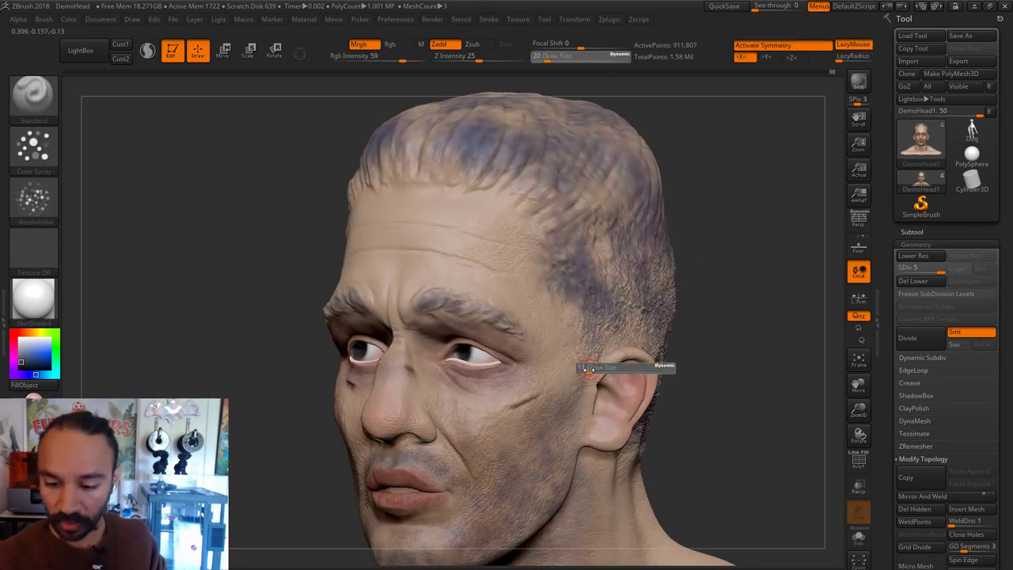
pyautogui.press('Return')
pyautogui.moveTo(582, 373)
pyautogui.mouseDown()
pyautogui.moveTo(599, 336)
pyautogui.moveTo(547, 247)
pyautogui.moveTo(530, 185)
pyautogui.moveTo(512, 183)
pyautogui.moveTo(577, 215)
pyautogui.moveTo(589, 202)
pyautogui.mouseUp()
# Step: Cover both sides of the head around and above the ears with dark raised hair texture
pyautogui.press('s')
pyautogui.press('s')
pyautogui.moveTo(580, 238)
pyautogui.mouseDown()
pyautogui.moveTo(600, 267)
pyautogui.moveTo(610, 245)
pyautogui.moveTo(621, 297)
pyautogui.mouseUp()
pyautogui.moveTo(629, 348)
pyautogui.mouseDown()
pyautogui.moveTo(638, 309)
pyautogui.moveTo(629, 190)
pyautogui.moveTo(658, 244)
pyautogui.mouseUp()
pyautogui.moveTo(732, 253); pyautogui.dragTo(669, 254)
pyautogui.moveTo(657, 231)
pyautogui.mouseDown()
pyautogui.moveTo(669, 276)
pyautogui.moveTo(652, 327)
pyautogui.moveTo(722, 359)
pyautogui.moveTo(684, 434)
pyautogui.moveTo(720, 443)
pyautogui.moveTo(712, 459)
pyautogui.moveTo(741, 405)
pyautogui.moveTo(706, 263)
pyautogui.moveTo(740, 216)
pyautogui.moveTo(756, 411)
pyautogui.moveTo(802, 335)
pyautogui.mouseUp()
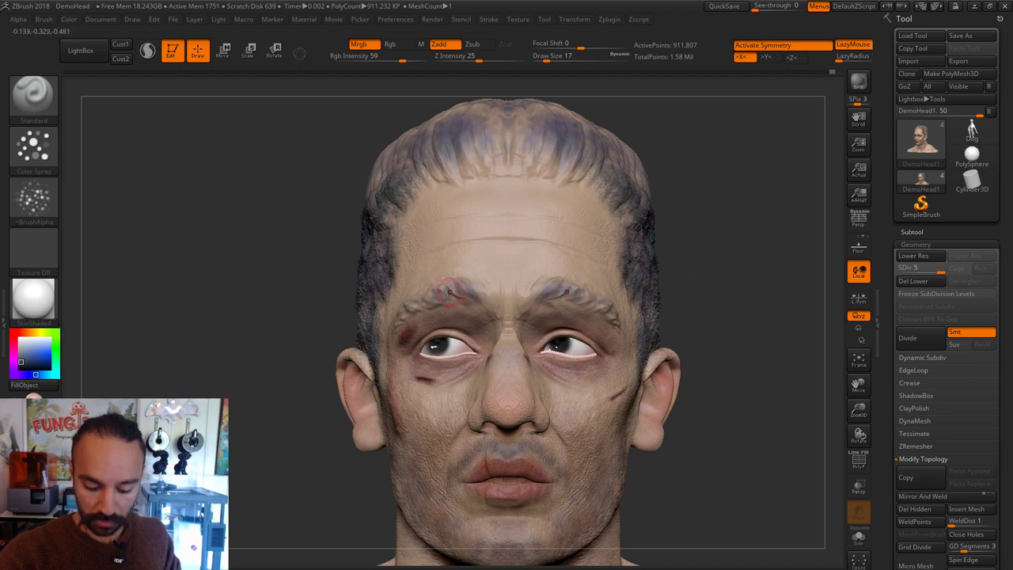
# Step: Adjust the outline of the sides of the head with the Move brush at draw sizes 108 and 192
pyautogui.press('b')
pyautogui.press('m')
pyautogui.press('v')
pyautogui.press('s')
pyautogui.moveTo(374, 264); pyautogui.dragTo(371, 263)
pyautogui.press('s')
pyautogui.moveTo(661, 298); pyautogui.dragTo(713, 277)
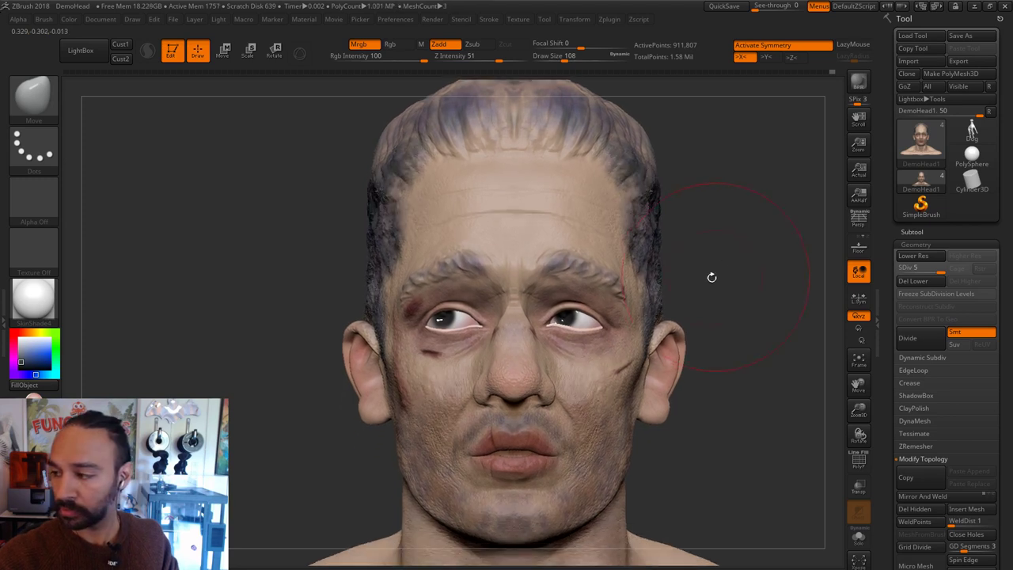
pyautogui.press('s')
pyautogui.moveTo(365, 261); pyautogui.dragTo(376, 261)
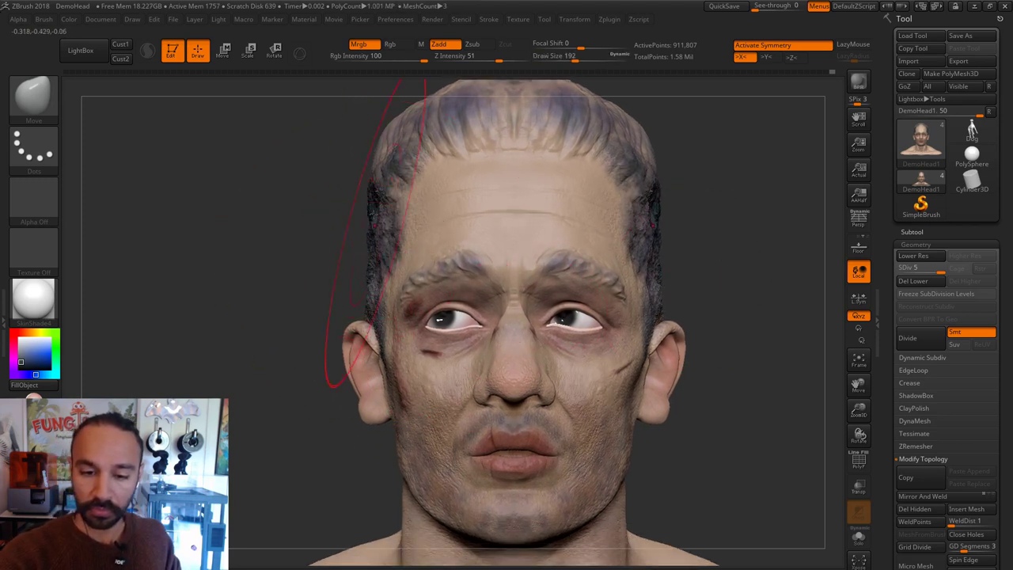
# Step: Reshape the sides and crown of the head in front view with the symmetrical Move brush, enlarging Draw Size to 239
pyautogui.press('s')
pyautogui.moveTo(375, 155); pyautogui.dragTo(392, 153)
pyautogui.keyDown('alt'); pyautogui.moveTo(699, 201); pyautogui.dragTo(687, 146); pyautogui.keyUp('alt')
pyautogui.press('s')
pyautogui.moveTo(558, 137); pyautogui.dragTo(589, 137)
pyautogui.moveTo(514, 121); pyautogui.dragTo(521, 112)
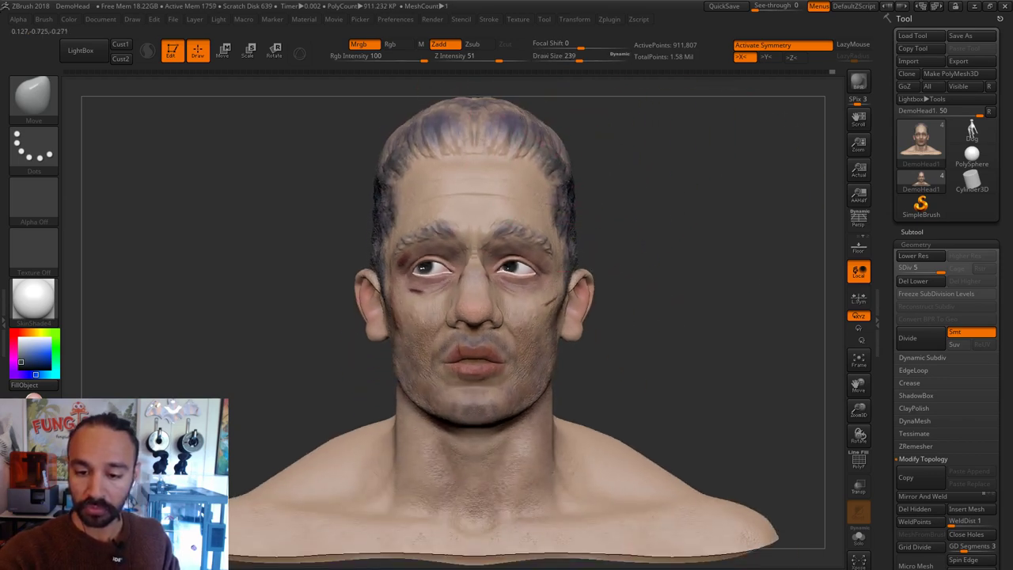
# Step: Adjust the skull's outline in side profile with the Move brush at Draw Size 177
pyautogui.moveTo(644, 181)
pyautogui.keyDown('alt'); pyautogui.mouseDown()
pyautogui.moveTo(661, 230)
pyautogui.moveTo(588, 211)
pyautogui.mouseUp(); pyautogui.keyUp('alt')
pyautogui.moveTo(353, 165); pyautogui.dragTo(359, 178)
pyautogui.press('s')
pyautogui.moveTo(454, 176); pyautogui.dragTo(448, 154)
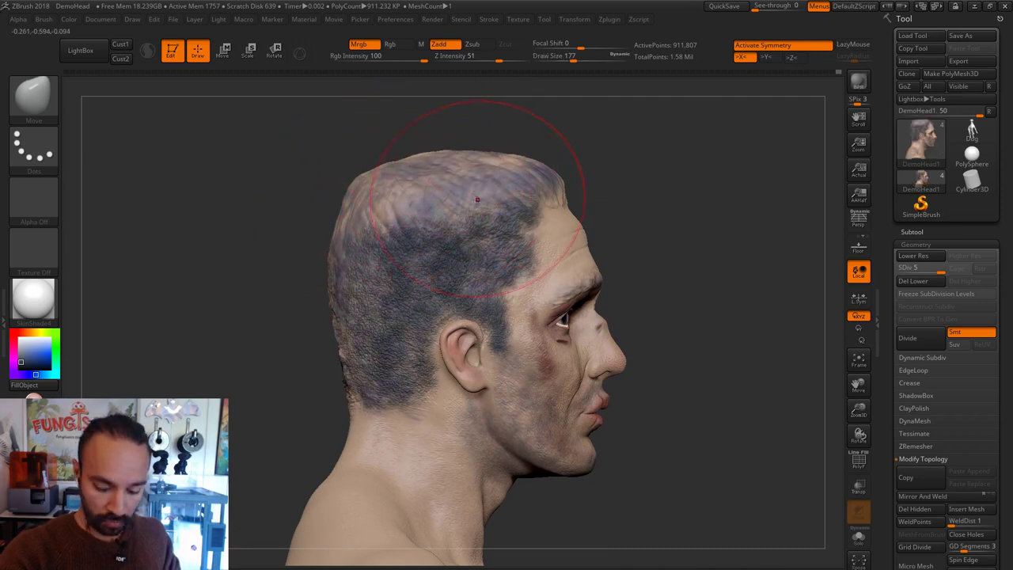
# Step: Add textured dark hair over the side and top of the scalp with the Standard Color Spray brush at Draw Size 44
pyautogui.press('1')
pyautogui.press('s')
pyautogui.moveTo(504, 209); pyautogui.dragTo(475, 209)
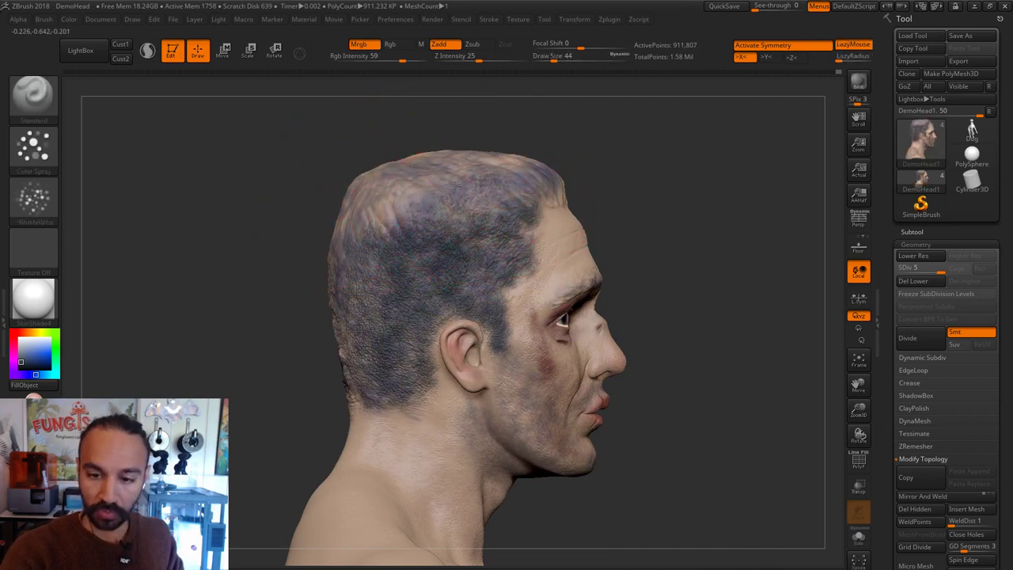
pyautogui.moveTo(497, 162)
pyautogui.mouseDown()
pyautogui.moveTo(445, 164)
pyautogui.moveTo(498, 153)
pyautogui.mouseUp()
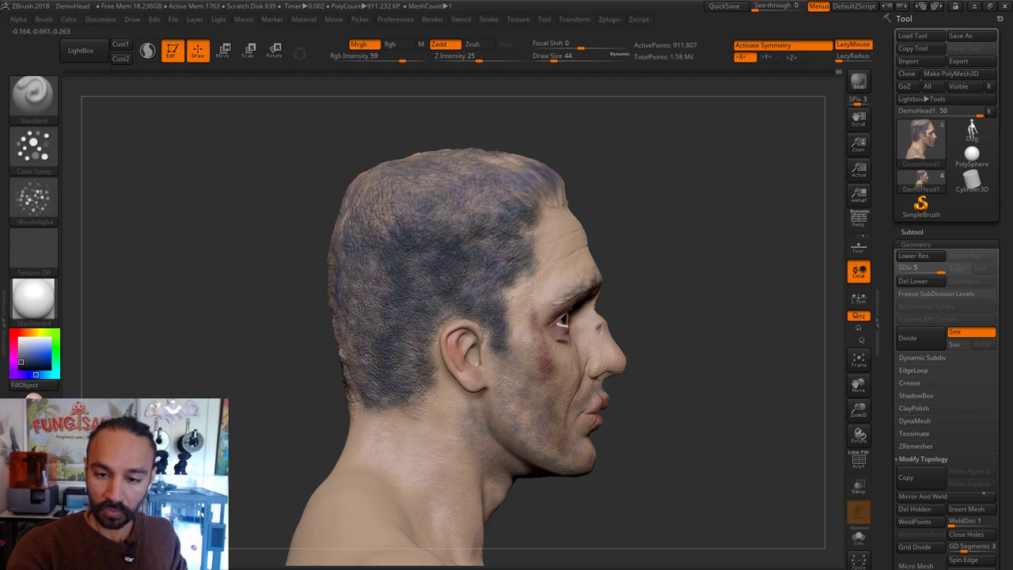
pyautogui.moveTo(335, 361); pyautogui.dragTo(435, 352)
pyautogui.moveTo(373, 338)
pyautogui.mouseDown()
pyautogui.moveTo(348, 391)
pyautogui.moveTo(349, 302)
pyautogui.moveTo(307, 304)
pyautogui.moveTo(312, 273)
pyautogui.mouseUp()
# Step: Turn off Zadd and paint only dark hair colour over the back and top of the scalp
pyautogui.click(444, 46)
pyautogui.moveTo(364, 341)
pyautogui.mouseDown()
pyautogui.moveTo(316, 349)
pyautogui.moveTo(317, 269)
pyautogui.moveTo(324, 182)
pyautogui.moveTo(368, 175)
pyautogui.mouseUp()
pyautogui.moveTo(369, 241)
pyautogui.mouseDown()
pyautogui.moveTo(369, 201)
pyautogui.moveTo(371, 348)
pyautogui.mouseUp()
pyautogui.moveTo(377, 174); pyautogui.dragTo(356, 153)
pyautogui.moveTo(522, 158)
pyautogui.mouseDown()
pyautogui.moveTo(527, 204)
pyautogui.moveTo(489, 261)
pyautogui.mouseUp()
pyautogui.moveTo(406, 261)
pyautogui.mouseDown()
pyautogui.moveTo(407, 198)
pyautogui.moveTo(351, 214)
pyautogui.moveTo(345, 247)
pyautogui.moveTo(378, 273)
pyautogui.mouseUp()
pyautogui.moveTo(542, 215); pyautogui.dragTo(498, 277)
pyautogui.moveTo(336, 188)
pyautogui.mouseDown()
pyautogui.moveTo(273, 234)
pyautogui.moveTo(300, 305)
pyautogui.mouseUp()
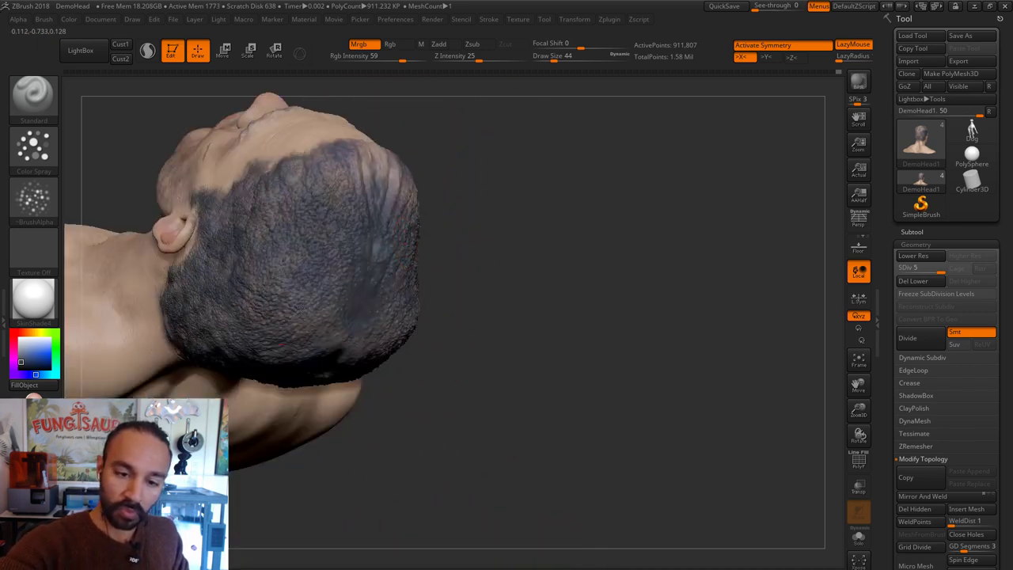
# Step: Round off the upper corners of the skull in back view with the Move brush at Draw Size 120
pyautogui.moveTo(369, 168); pyautogui.dragTo(280, 206)
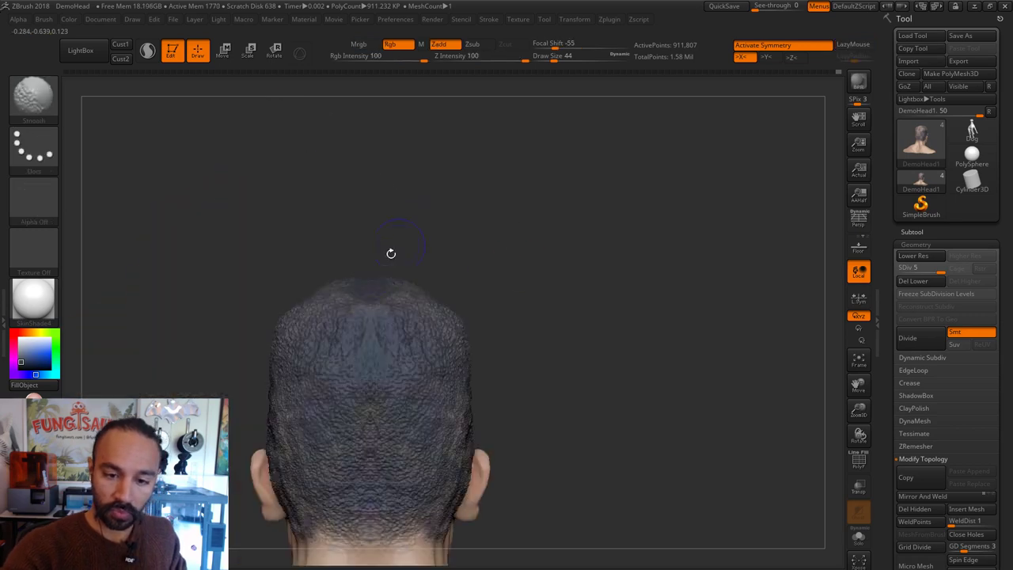
pyautogui.moveTo(285, 325)
pyautogui.mouseDown()
pyautogui.moveTo(294, 325)
pyautogui.moveTo(283, 350)
pyautogui.mouseUp()
pyautogui.press('s')
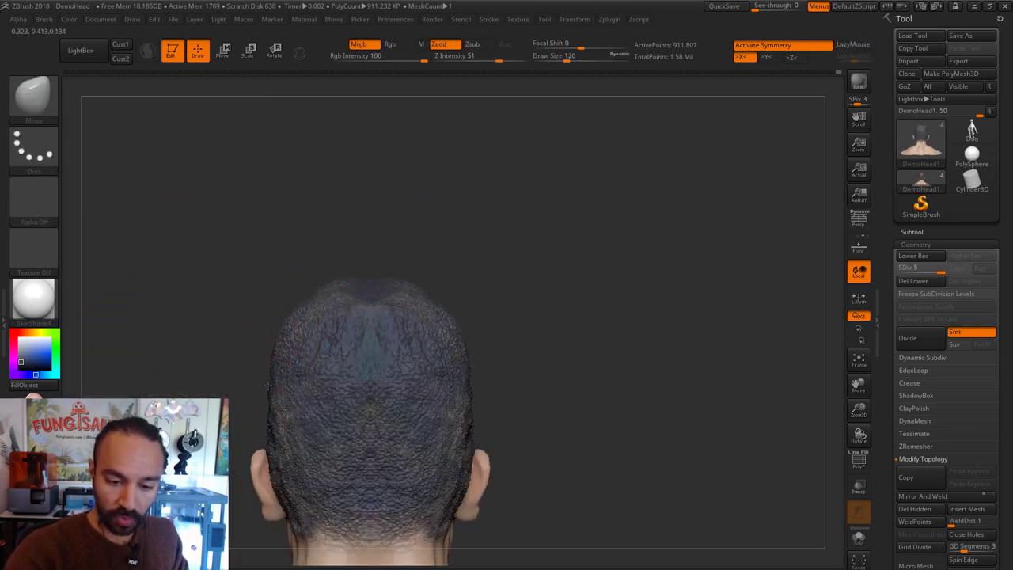
pyautogui.moveTo(267, 385); pyautogui.dragTo(580, 275)
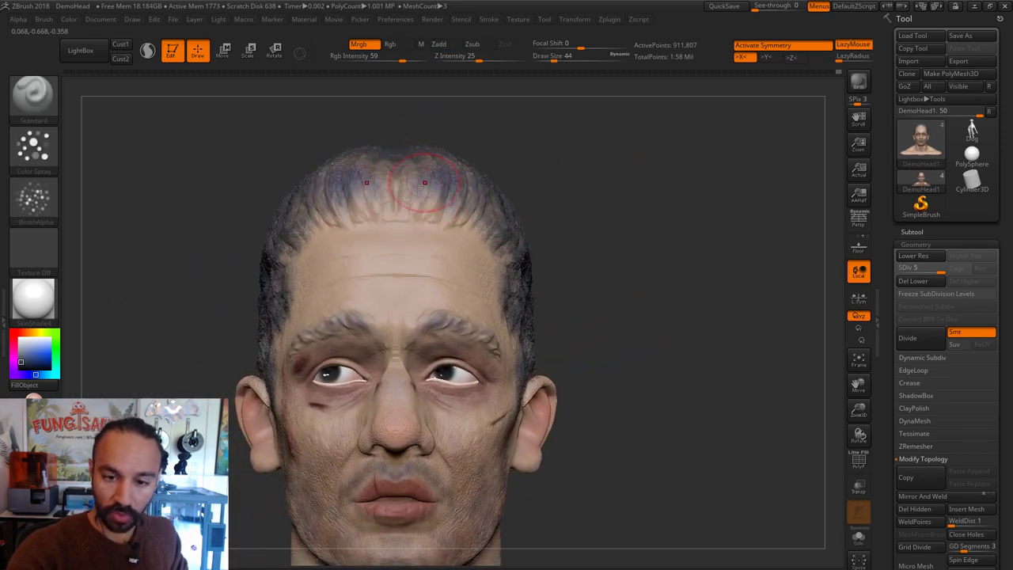
# Step: Darken the hair above the forehead with the Standard Color Spray brush, reducing Draw Size to 25
pyautogui.moveTo(418, 187)
pyautogui.mouseDown()
pyautogui.moveTo(405, 210)
pyautogui.moveTo(385, 192)
pyautogui.mouseUp()
pyautogui.press('s')
pyautogui.moveTo(399, 207)
pyautogui.mouseDown()
pyautogui.moveTo(397, 190)
pyautogui.moveTo(401, 212)
pyautogui.moveTo(405, 197)
pyautogui.mouseUp()
pyautogui.press('s')
pyautogui.moveTo(402, 207); pyautogui.dragTo(478, 213)
pyautogui.moveTo(429, 152); pyautogui.dragTo(350, 190)
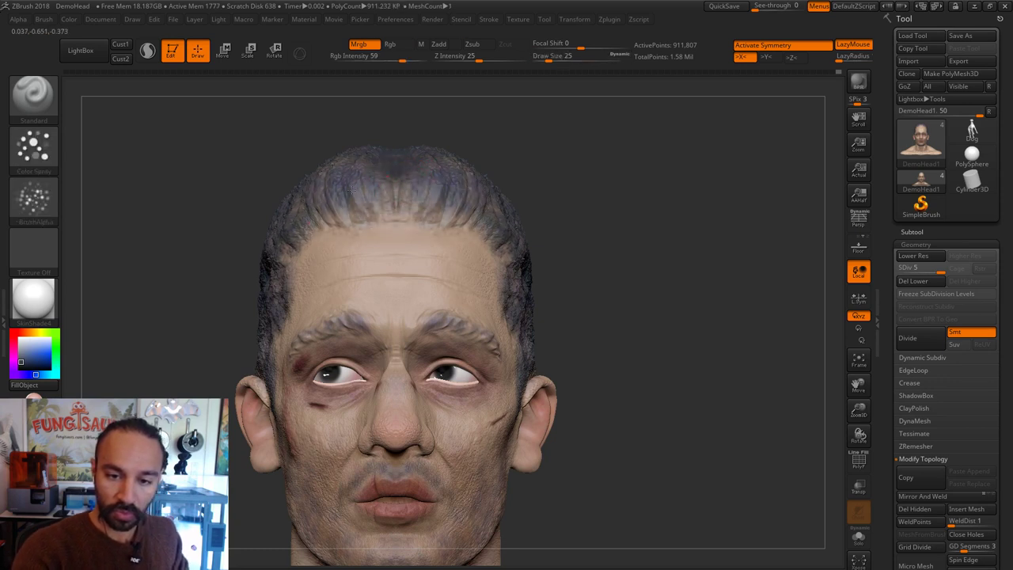
# Step: Even out the centre of the crown in front view with the Move brush at Draw Size 94
pyautogui.press('b')
pyautogui.press('m')
pyautogui.press('v')
pyautogui.press('s')
pyautogui.moveTo(406, 169); pyautogui.dragTo(400, 152)
pyautogui.press('s')
pyautogui.moveTo(523, 150)
pyautogui.keyDown('alt'); pyautogui.mouseDown()
pyautogui.moveTo(539, 163)
pyautogui.moveTo(573, 253)
pyautogui.moveTo(655, 215)
pyautogui.mouseUp(); pyautogui.keyUp('alt')
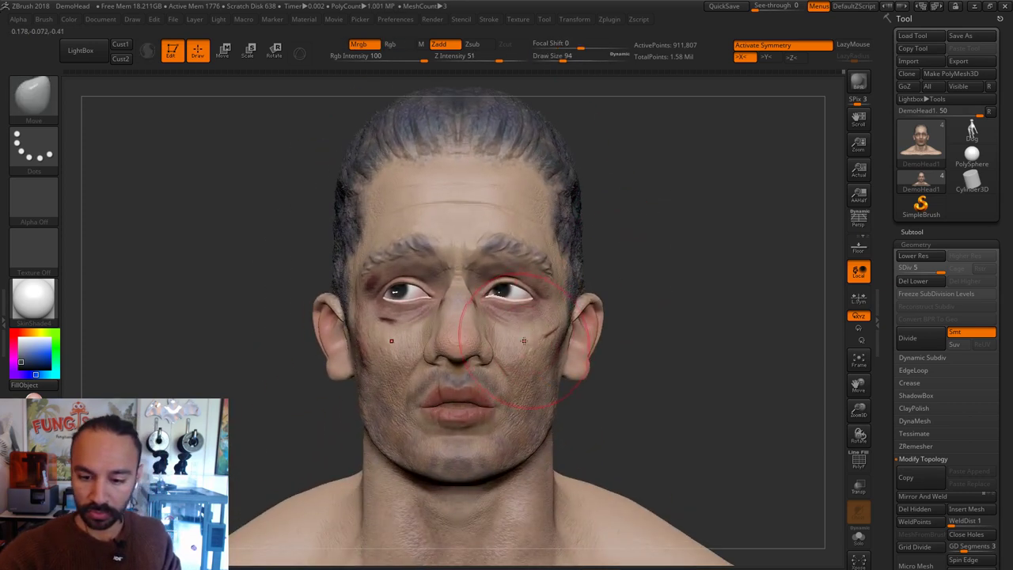
# Step: Paint the cut on the cheek dark red with the Standard brush at Draw Size 5 and symmetry off
pyautogui.press('s')
pyautogui.moveTo(527, 342); pyautogui.dragTo(512, 345)
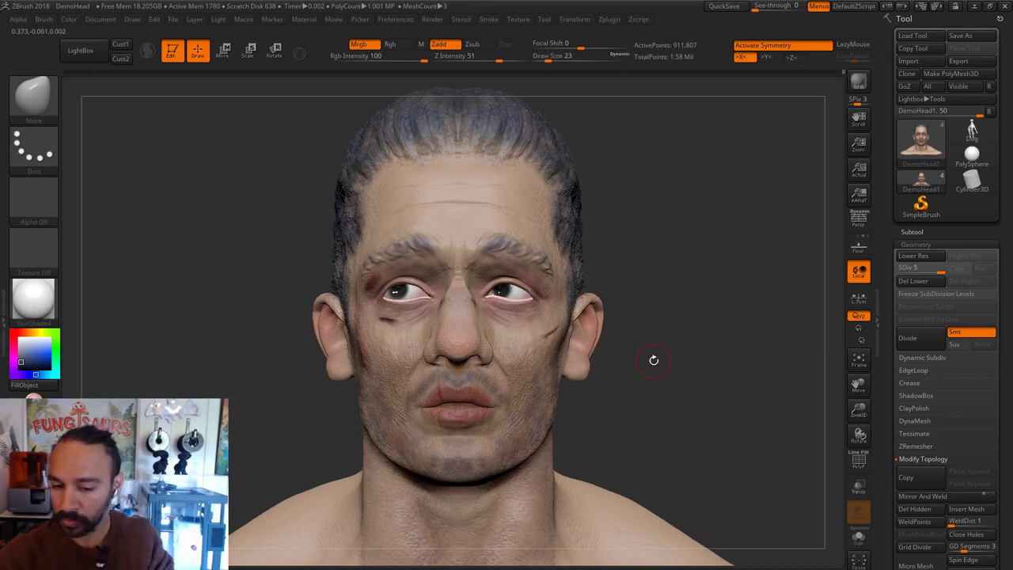
pyautogui.keyDown('alt'); pyautogui.moveTo(654, 360); pyautogui.dragTo(702, 313); pyautogui.keyUp('alt')
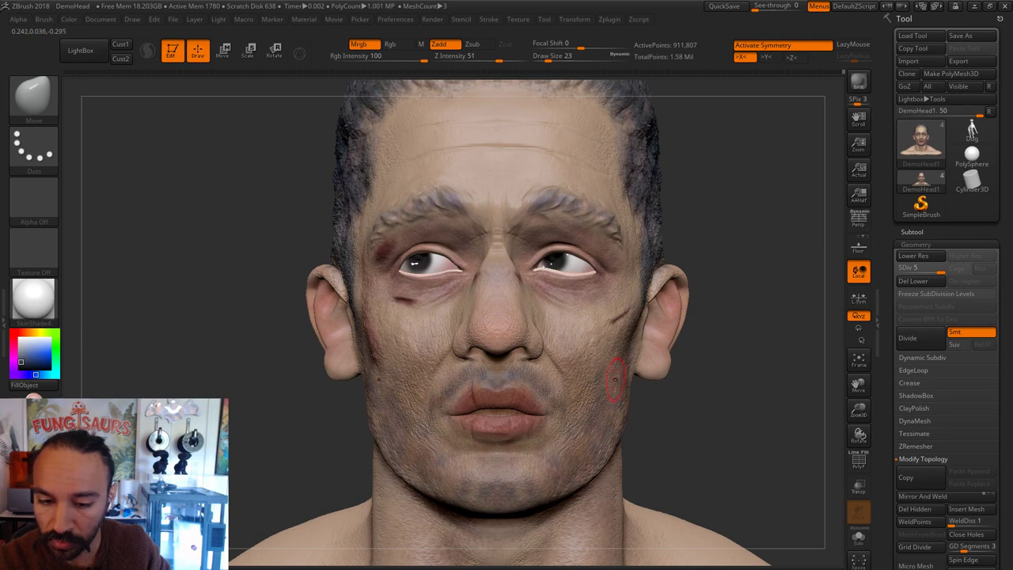
pyautogui.press('b')
pyautogui.press('s')
pyautogui.press('t')
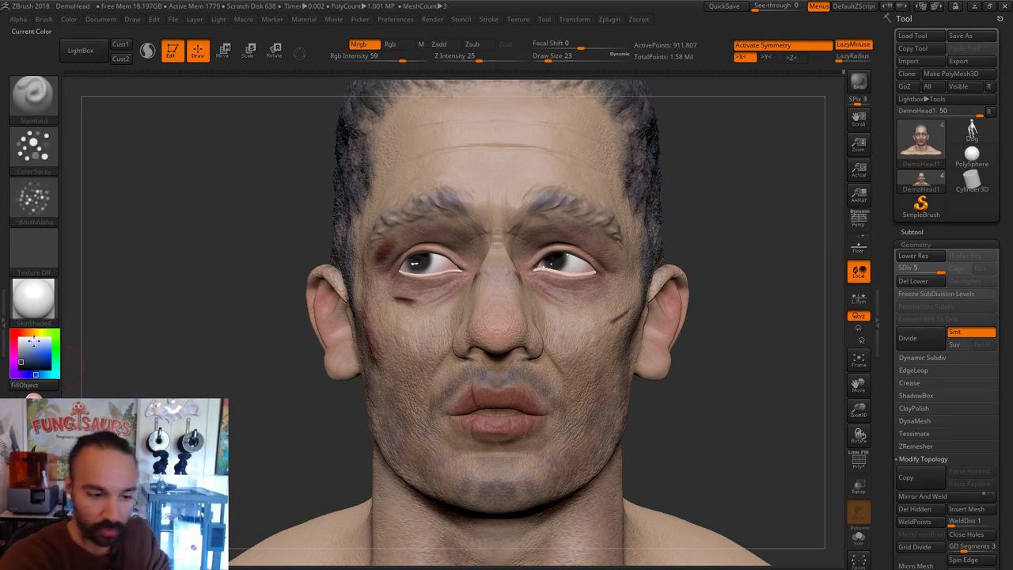
pyautogui.press('s')
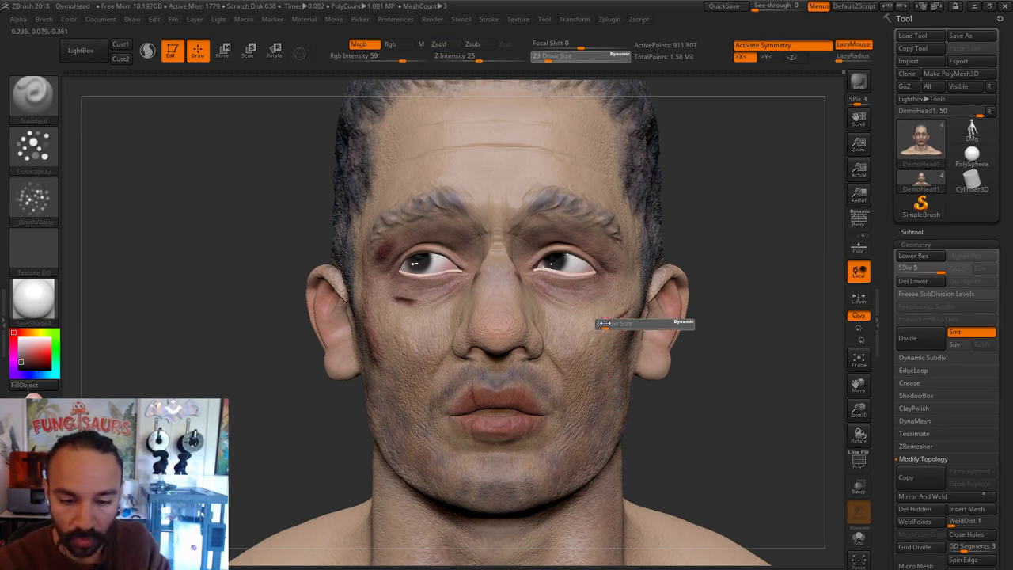
pyautogui.press('s')
pyautogui.moveTo(620, 316); pyautogui.dragTo(616, 316)
pyautogui.press('x')
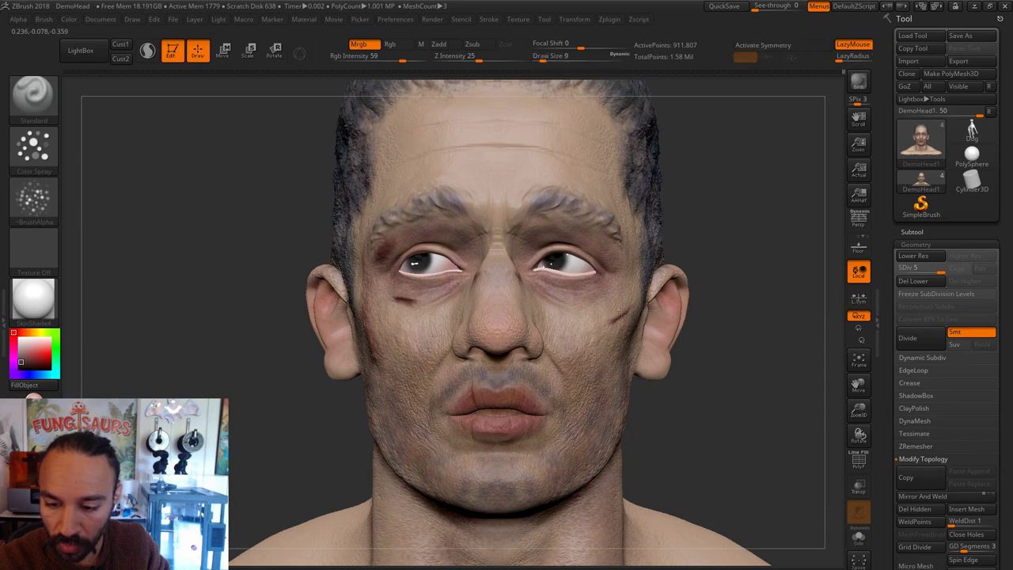
pyautogui.click(33, 359)
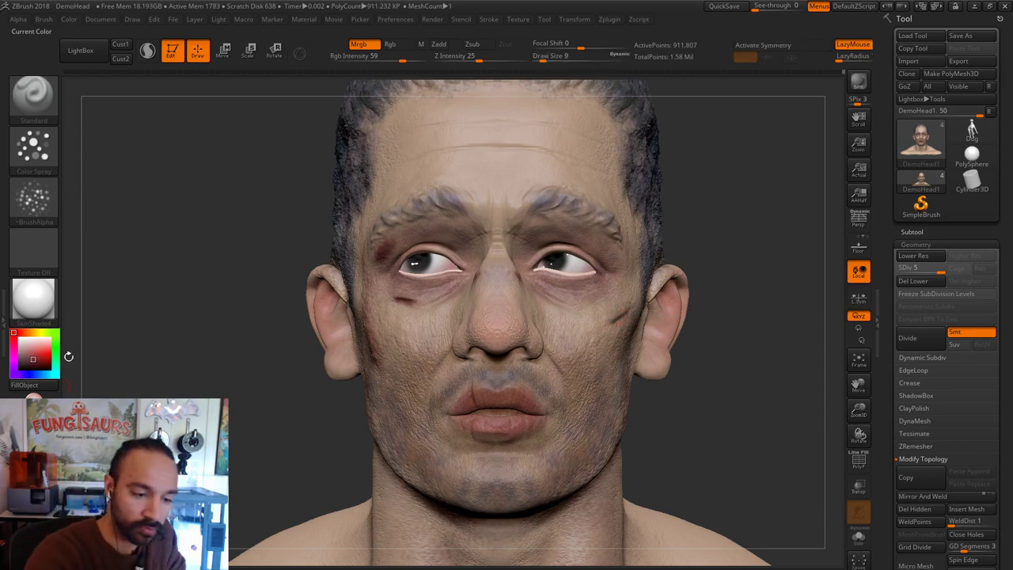
pyautogui.press('s')
pyautogui.moveTo(624, 317); pyautogui.dragTo(619, 316)
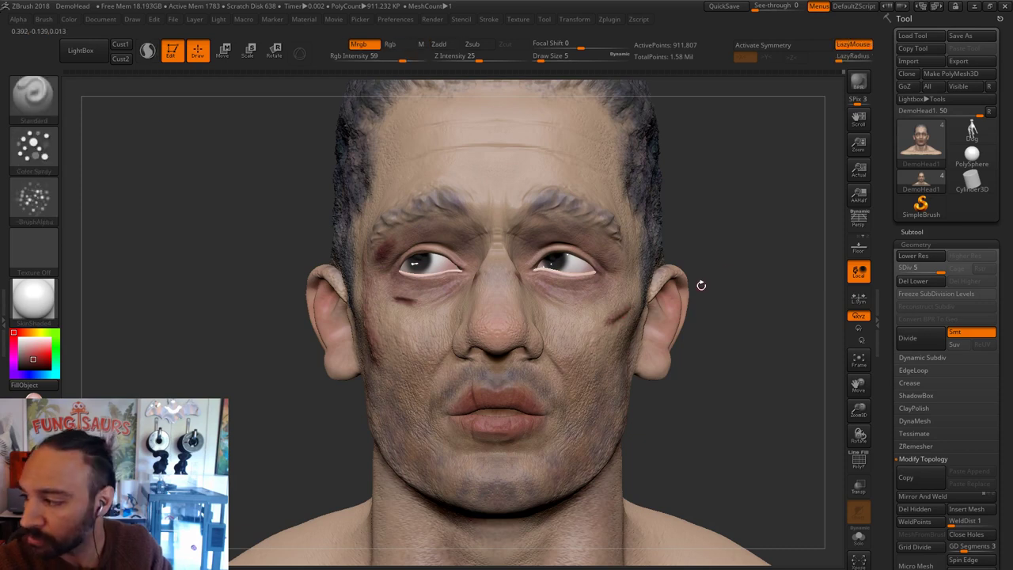
# Step: Carve the lower eyelid edges with the DamStandard brush at Draw Size 12 and symmetry on, undoing the unwanted stroke
pyautogui.moveTo(726, 265); pyautogui.dragTo(696, 269)
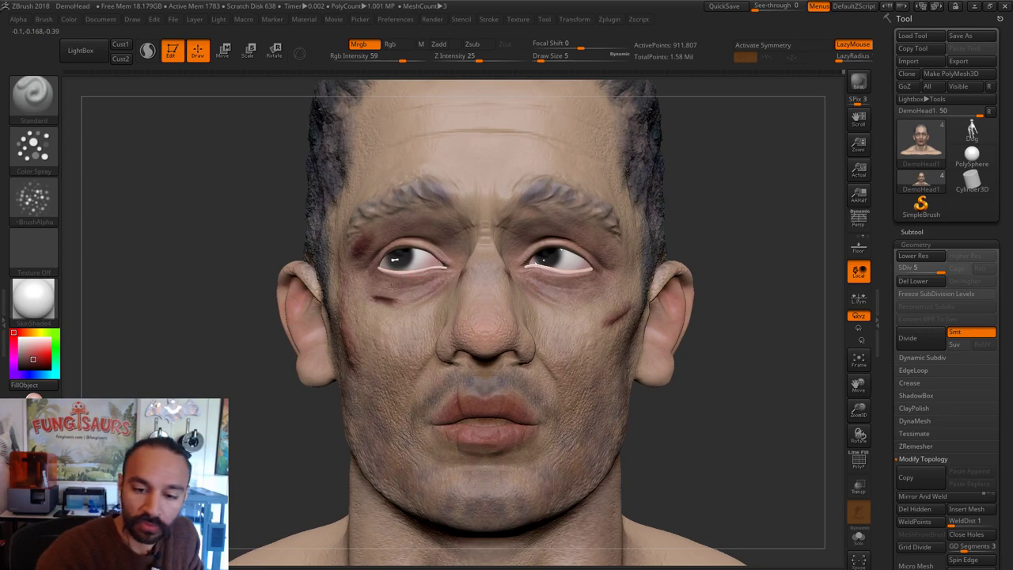
pyautogui.press('b')
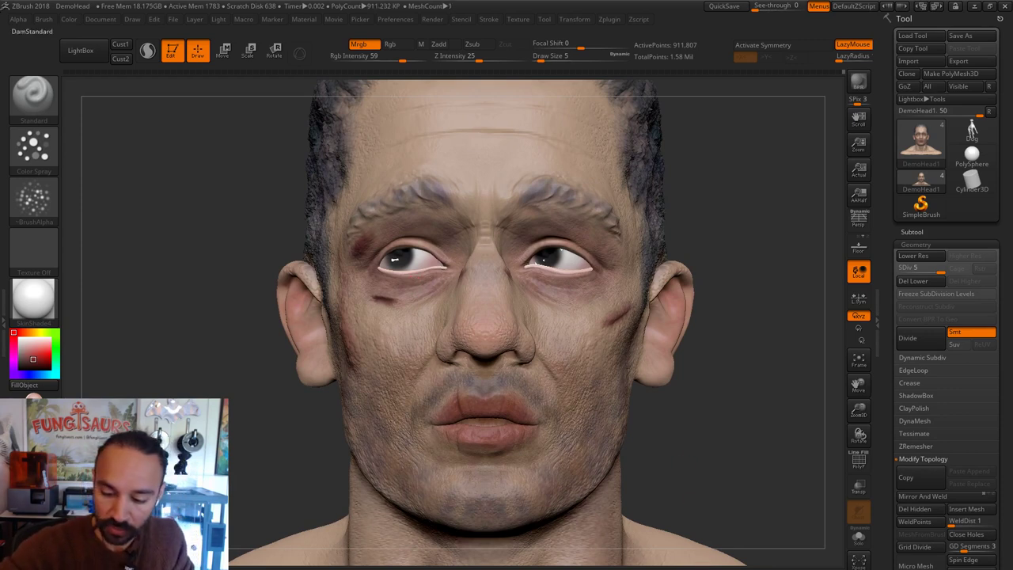
pyautogui.press('s')
pyautogui.press('s')
pyautogui.click(541, 274)
pyautogui.press('x')
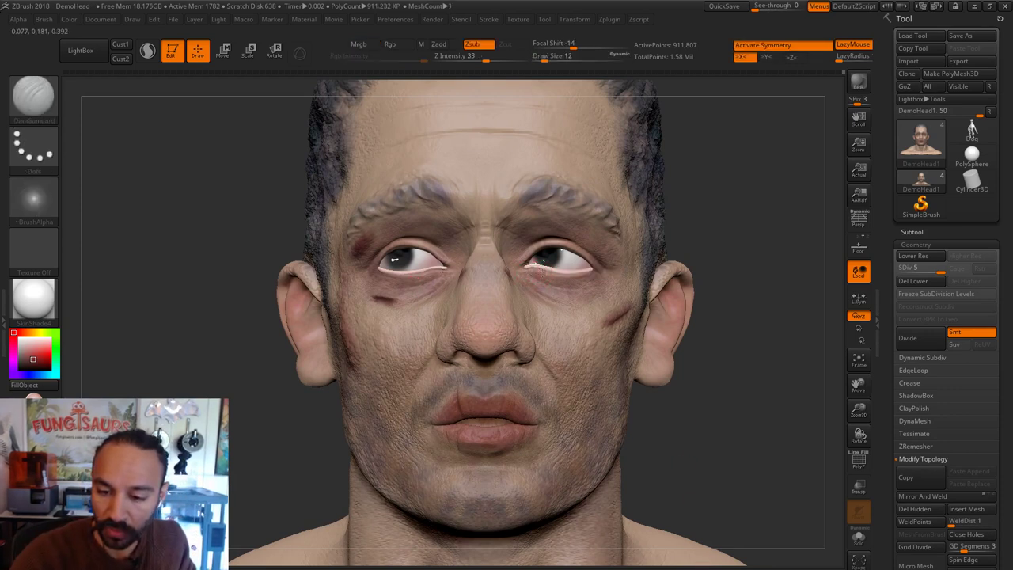
pyautogui.moveTo(592, 264); pyautogui.dragTo(524, 270)
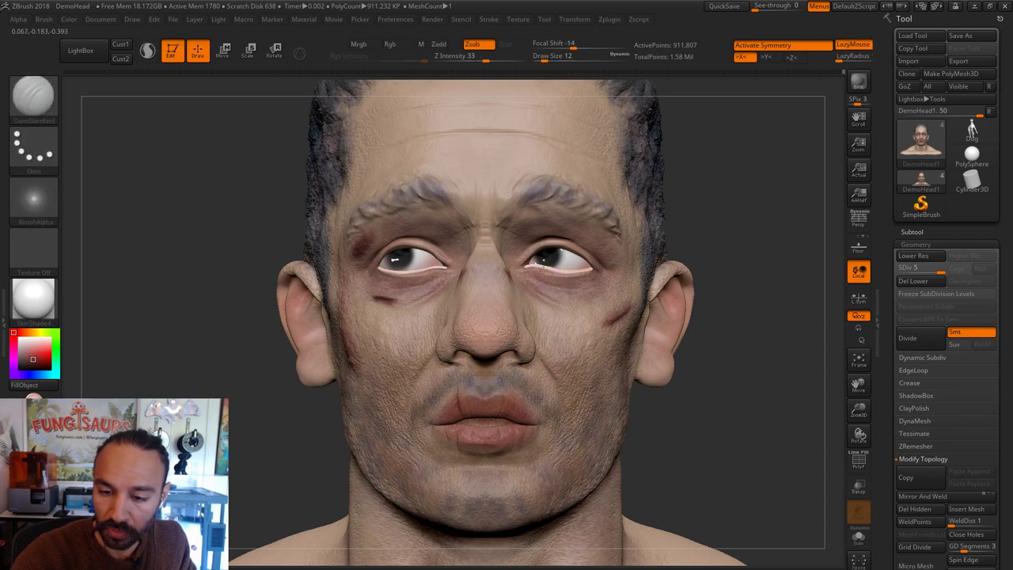
pyautogui.press('ctrl')
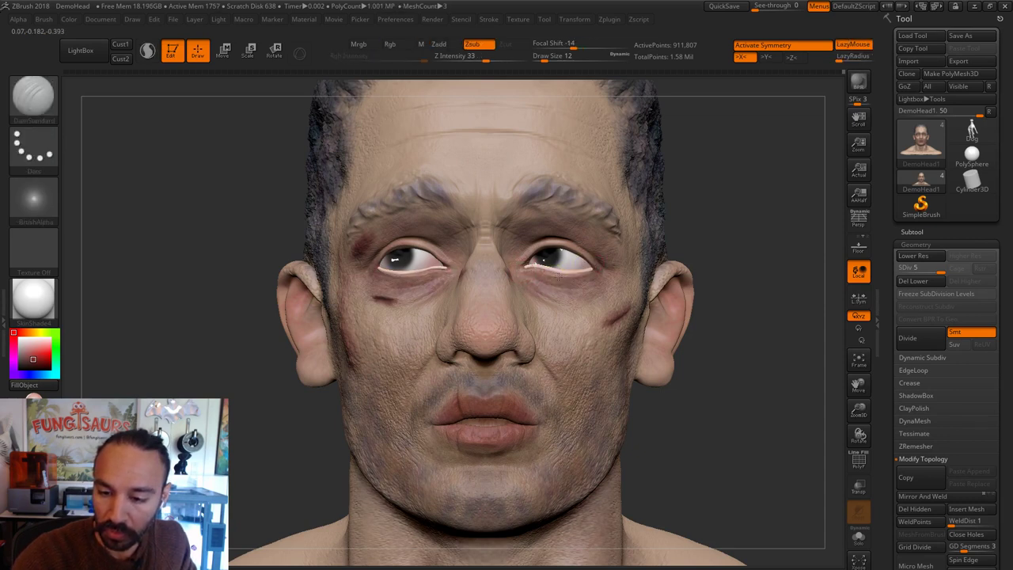
pyautogui.moveTo(559, 276); pyautogui.dragTo(598, 270)
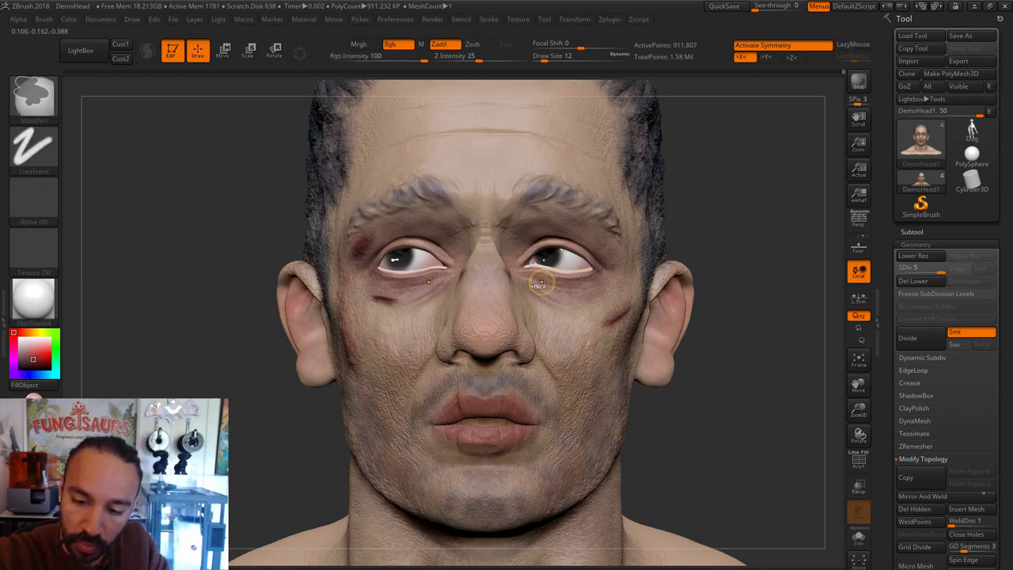
pyautogui.hotkey('ctrl', 'z')
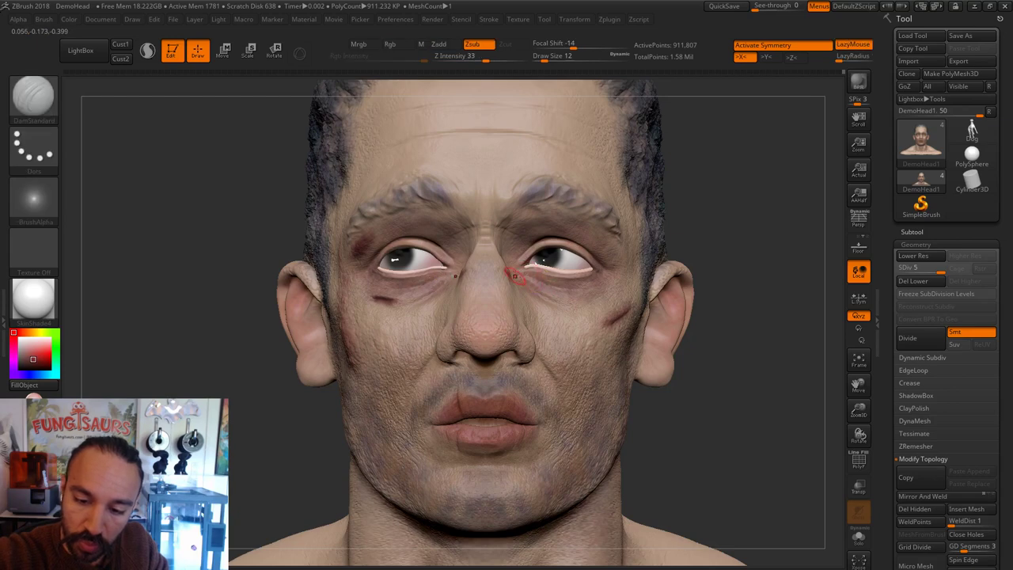
# Step: Inspect the face from the three-quarter and front views
pyautogui.moveTo(733, 265); pyautogui.dragTo(815, 265)
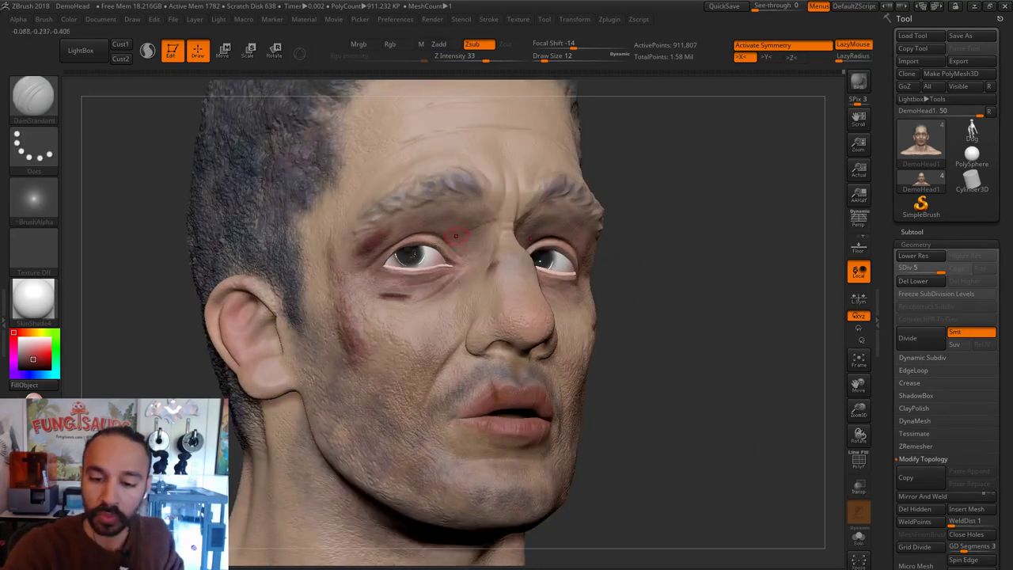
pyautogui.press('shift')
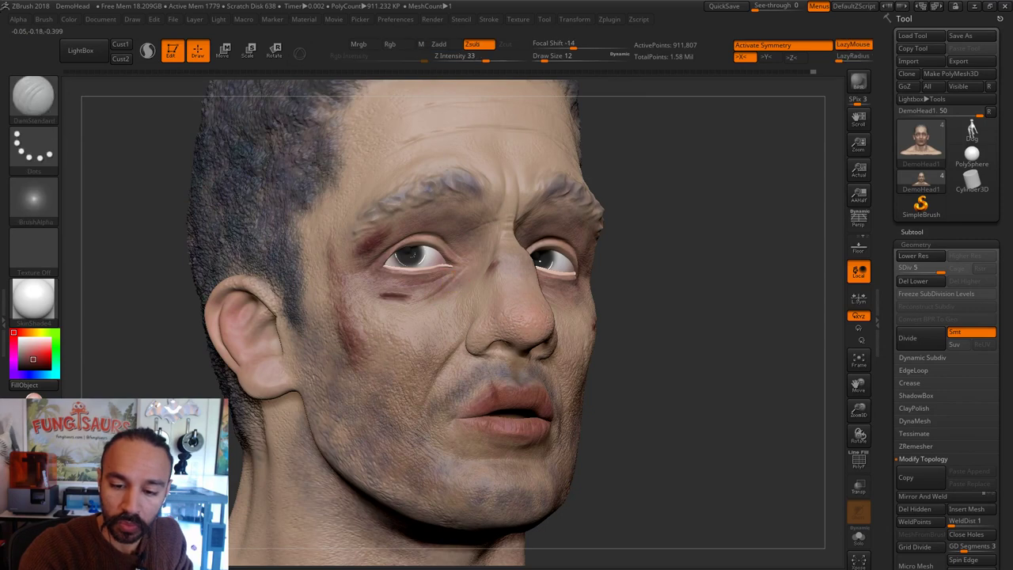
pyautogui.keyDown('shift'); pyautogui.moveTo(664, 274); pyautogui.dragTo(631, 277); pyautogui.keyUp('shift')
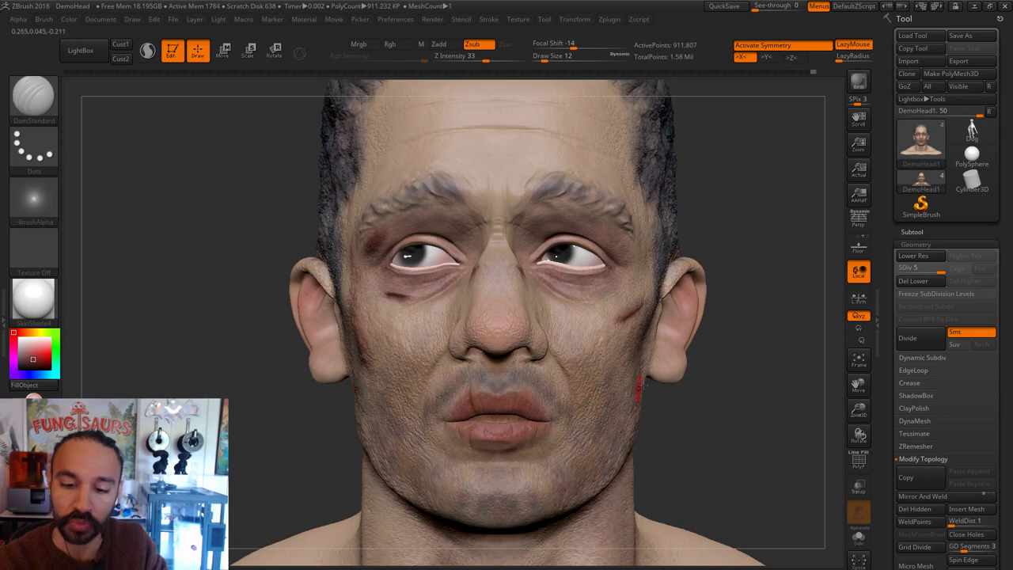
pyautogui.moveTo(754, 322); pyautogui.dragTo(689, 299)
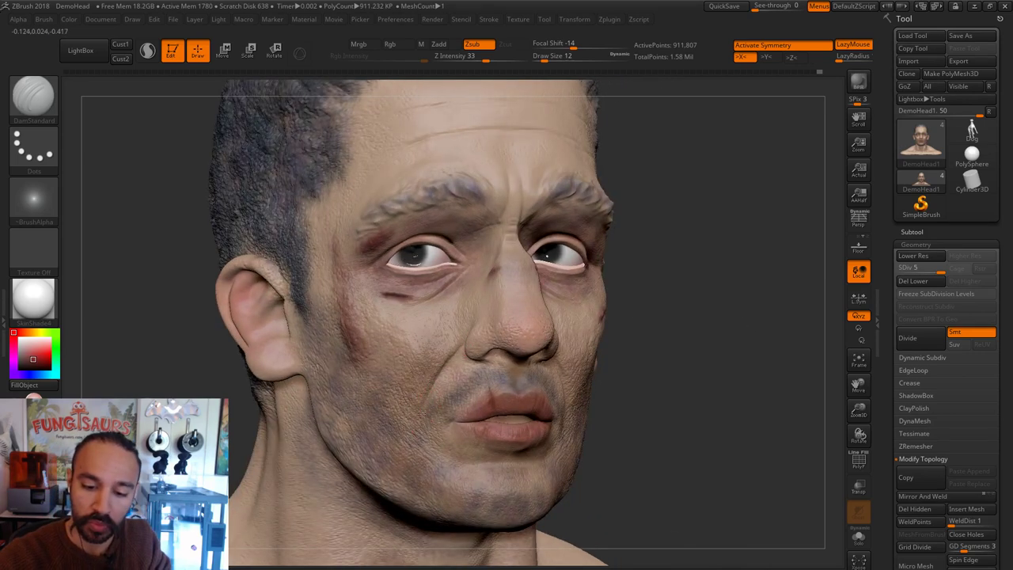
pyautogui.moveTo(704, 392)
pyautogui.keyDown('shift'); pyautogui.mouseDown()
pyautogui.moveTo(673, 396)
pyautogui.moveTo(721, 402)
pyautogui.moveTo(726, 380)
pyautogui.moveTo(710, 384)
pyautogui.mouseUp(); pyautogui.keyUp('shift')
# Step: Adjust the sides of the head in front view with the Move brush, undoing the unwanted stroke and setting Draw Size to 108
pyautogui.press('b')
pyautogui.press('m')
pyautogui.press('v')
pyautogui.press('s')
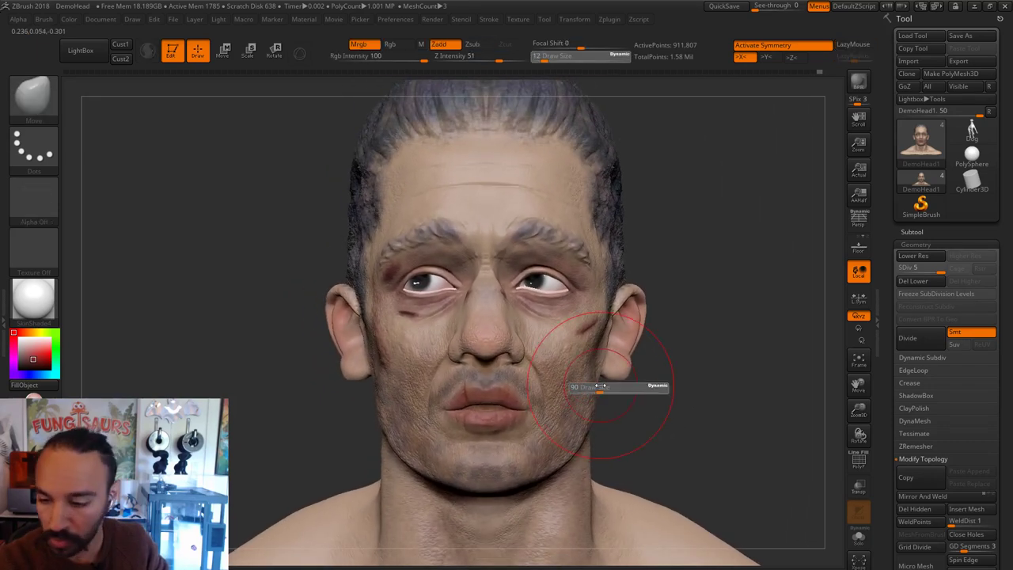
pyautogui.moveTo(596, 385); pyautogui.dragTo(598, 386)
pyautogui.press('s')
pyautogui.moveTo(579, 346)
pyautogui.mouseDown()
pyautogui.moveTo(636, 302)
pyautogui.moveTo(624, 289)
pyautogui.mouseUp()
pyautogui.hotkey('ctrl', 'z')
pyautogui.press('s')
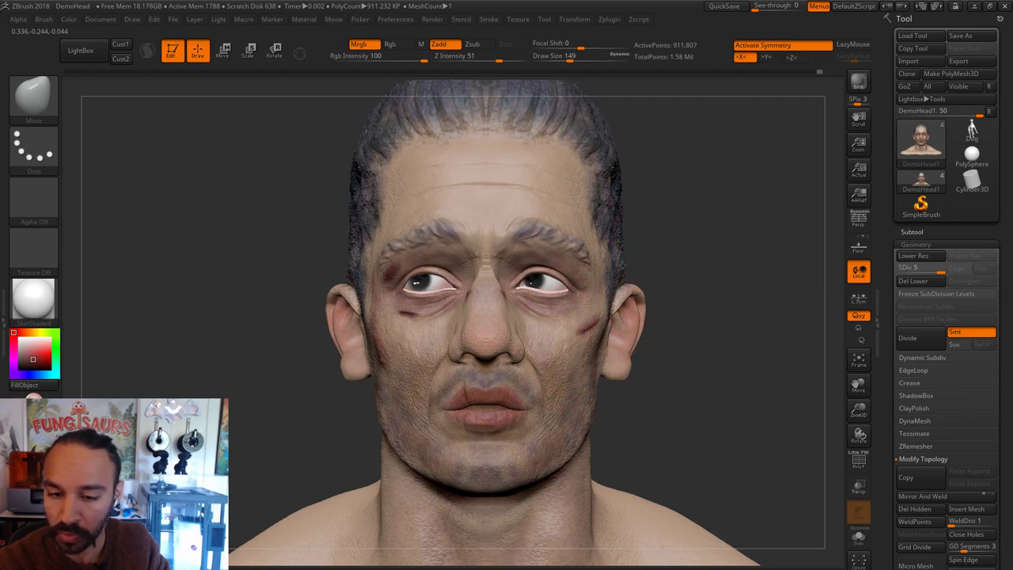
pyautogui.moveTo(634, 202)
pyautogui.keyDown('alt'); pyautogui.mouseDown()
pyautogui.moveTo(653, 251)
pyautogui.moveTo(632, 216)
pyautogui.mouseUp(); pyautogui.keyUp('alt')
pyautogui.press('s')
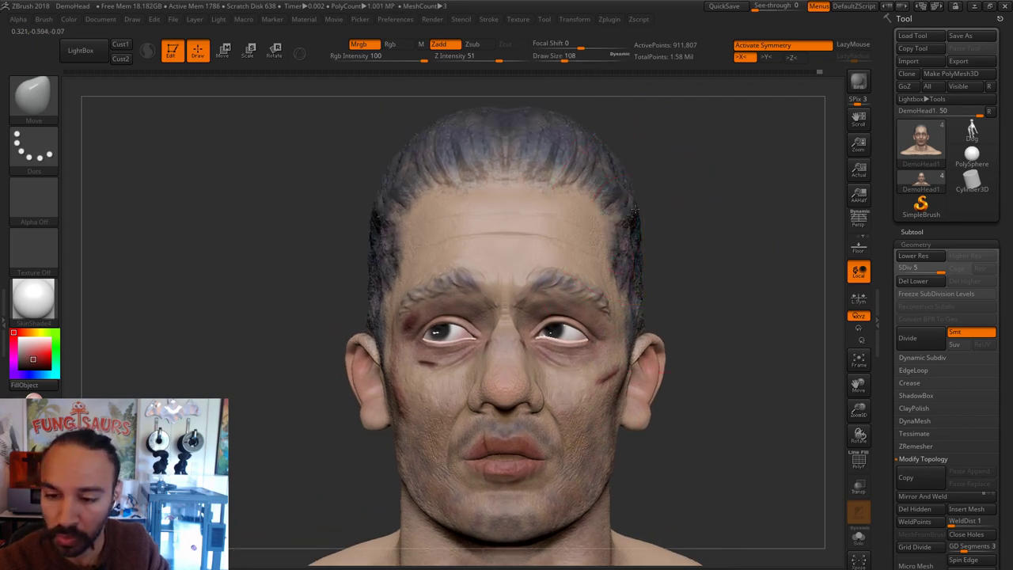
# Step: Reshape the sides of the skull above the ears in back view with the Move brush at Draw Size 112
pyautogui.moveTo(695, 212); pyautogui.dragTo(658, 222)
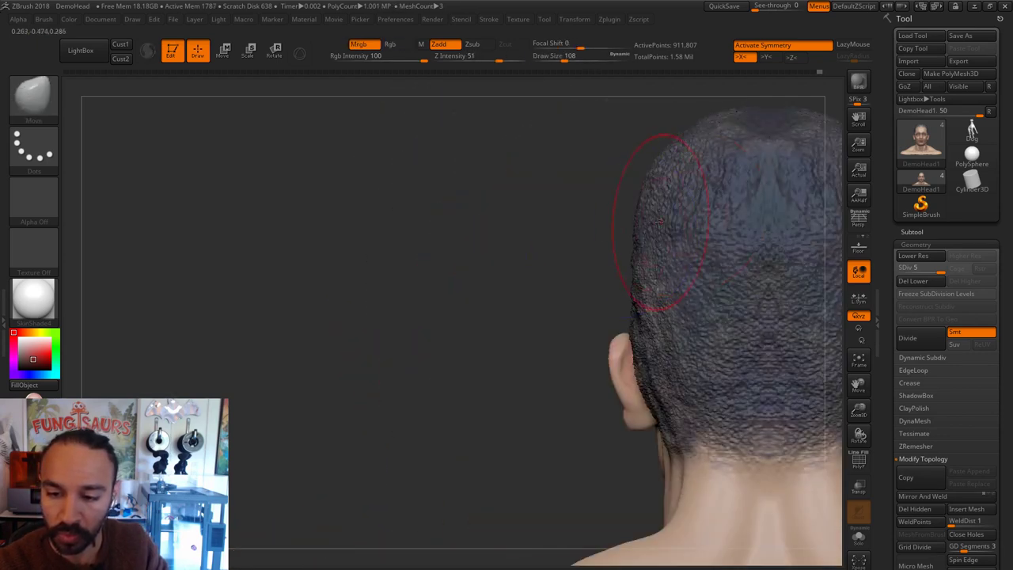
pyautogui.press('s')
pyautogui.moveTo(641, 306)
pyautogui.mouseDown()
pyautogui.moveTo(656, 326)
pyautogui.moveTo(641, 349)
pyautogui.moveTo(657, 386)
pyautogui.mouseUp()
pyautogui.press('s')
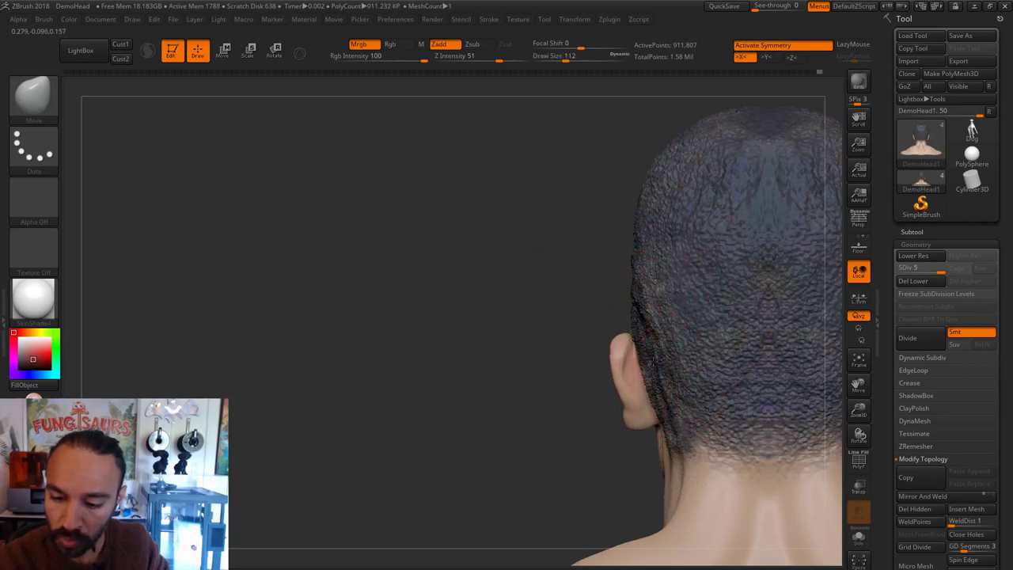
pyautogui.moveTo(647, 337); pyautogui.dragTo(651, 322)
pyautogui.moveTo(642, 277); pyautogui.dragTo(659, 255)
pyautogui.moveTo(601, 334); pyautogui.dragTo(506, 336)
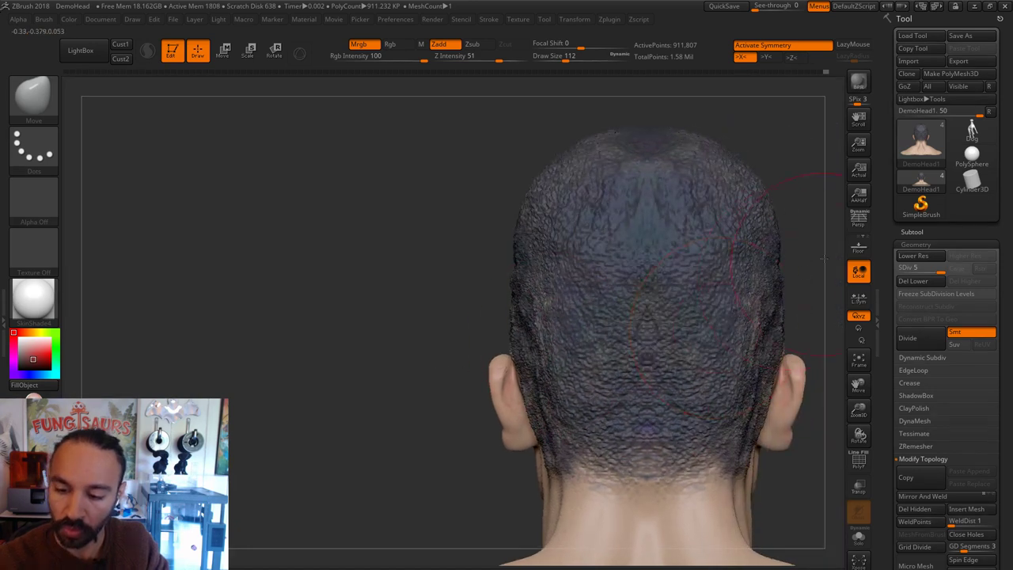
# Step: Refine the hair outline behind the ears with the Move brush at Draw Size 62
pyautogui.keyDown('alt'); pyautogui.moveTo(823, 259); pyautogui.dragTo(815, 177); pyautogui.keyUp('alt')
pyautogui.press('s')
pyautogui.moveTo(544, 333); pyautogui.dragTo(529, 348)
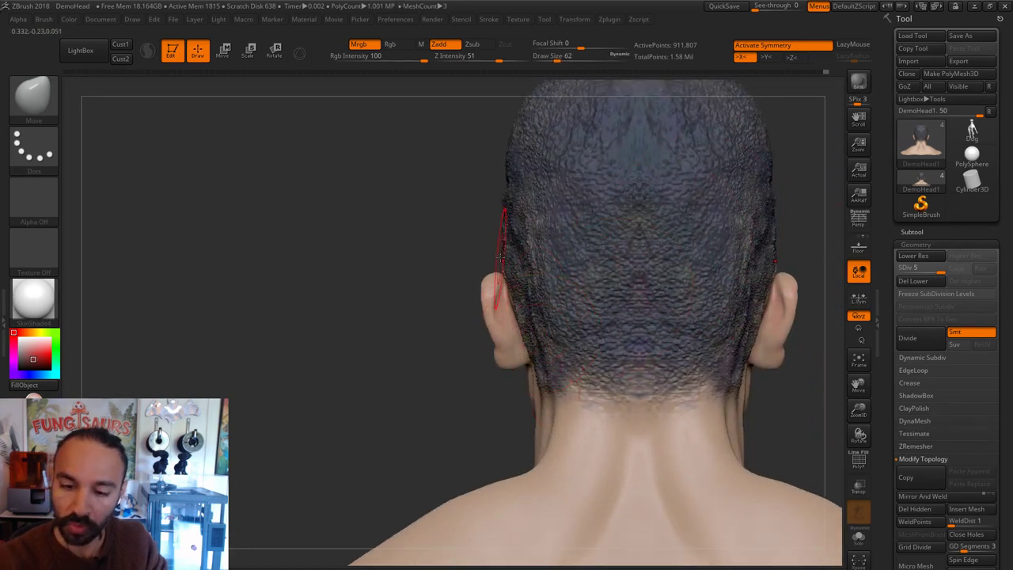
# Step: Adjust the hair at the sides of the head above the ears in front view with the Move brush at Draw Size 90
pyautogui.moveTo(501, 257)
pyautogui.mouseDown()
pyautogui.moveTo(502, 243)
pyautogui.moveTo(543, 226)
pyautogui.moveTo(554, 266)
pyautogui.mouseUp()
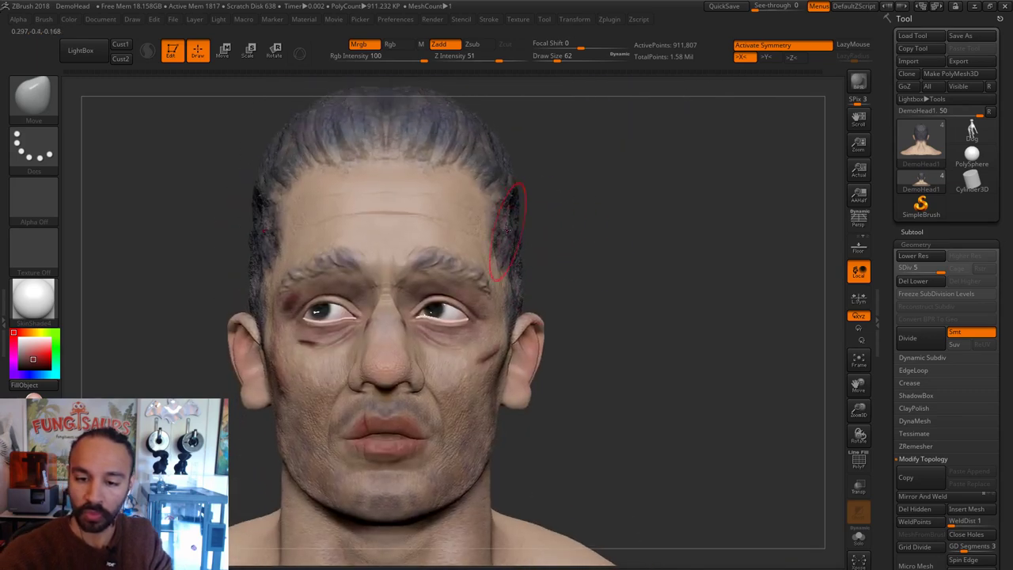
pyautogui.press('s')
pyautogui.moveTo(508, 231); pyautogui.dragTo(520, 217)
pyautogui.keyDown('alt'); pyautogui.moveTo(587, 240); pyautogui.dragTo(623, 255); pyautogui.keyUp('alt')
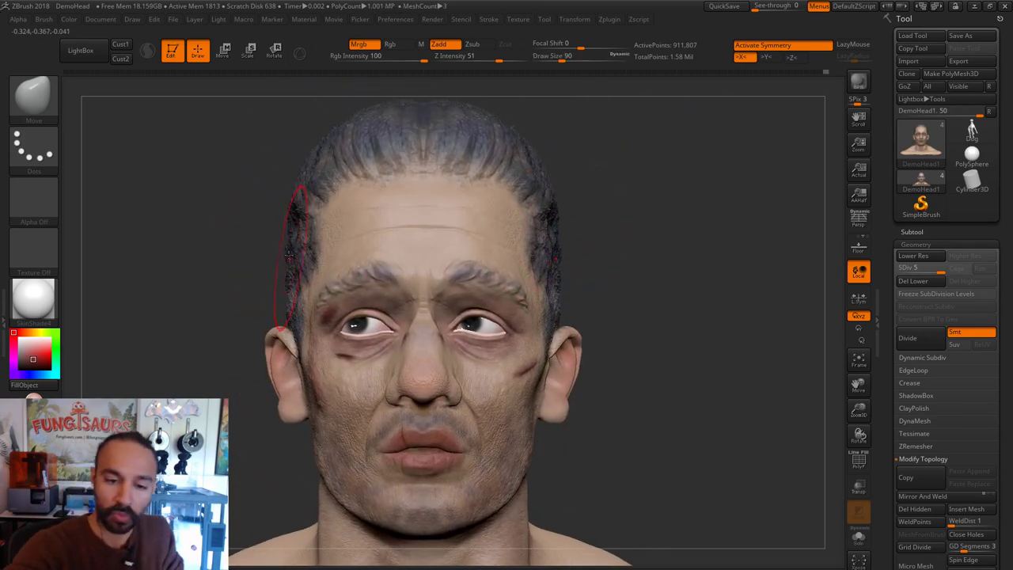
# Step: Reshape the back of the skull in profile view with the Move brush at Draw Size 136
pyautogui.moveTo(258, 253); pyautogui.dragTo(230, 269)
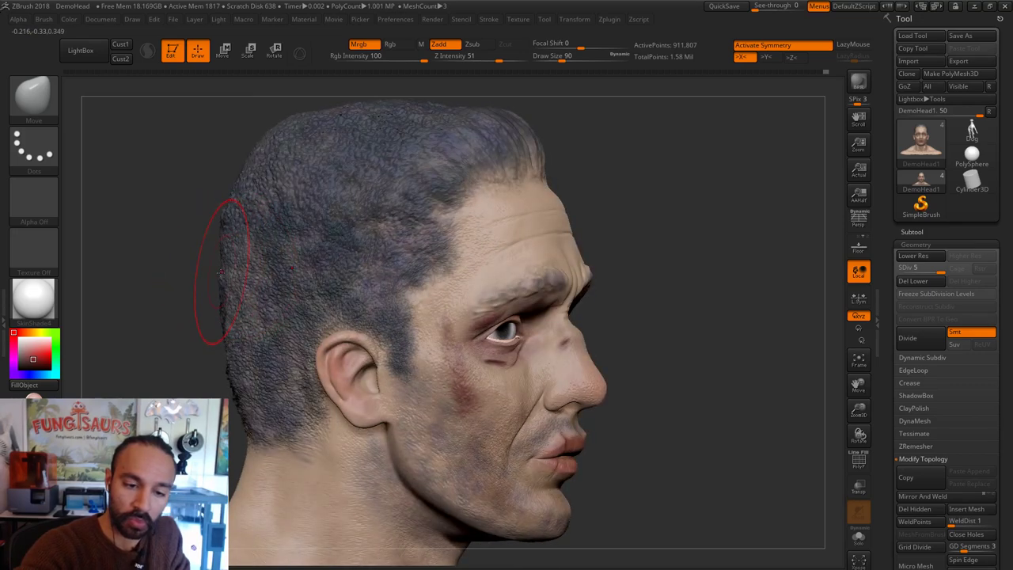
pyautogui.keyDown('shift'); pyautogui.moveTo(217, 340); pyautogui.dragTo(237, 423); pyautogui.keyUp('shift')
pyautogui.press('s')
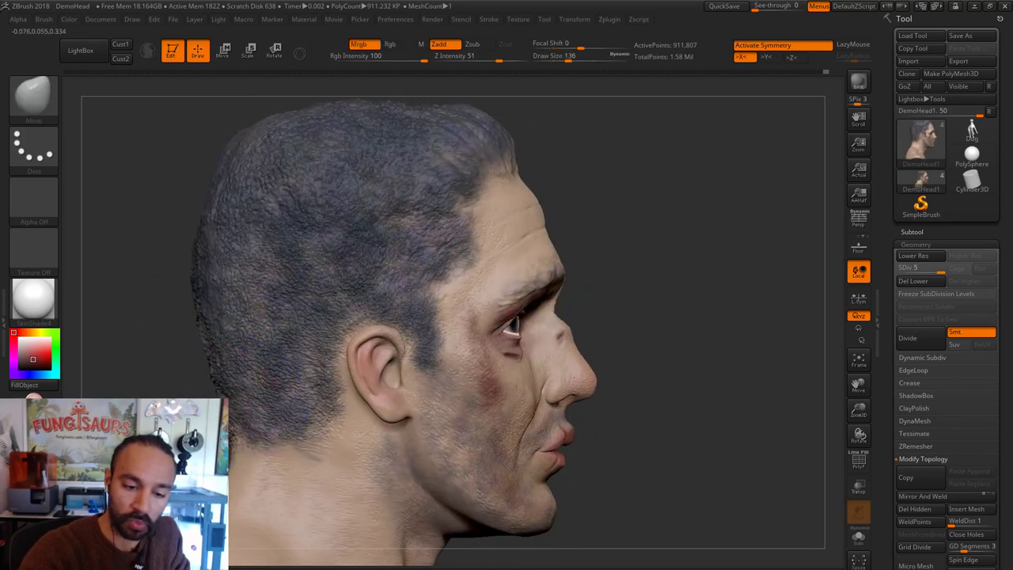
pyautogui.moveTo(681, 356)
pyautogui.mouseDown()
pyautogui.moveTo(601, 355)
pyautogui.moveTo(599, 322)
pyautogui.moveTo(593, 333)
pyautogui.moveTo(644, 330)
pyautogui.moveTo(608, 353)
pyautogui.moveTo(606, 367)
pyautogui.mouseUp()
# Step: Try to adjust the outer and lower cheeks in front view with the Move brush, undoing each stroke
pyautogui.press('s')
pyautogui.moveTo(510, 323); pyautogui.dragTo(541, 311)
pyautogui.press('s')
pyautogui.press('s')
pyautogui.hotkey('ctrl', 'z')
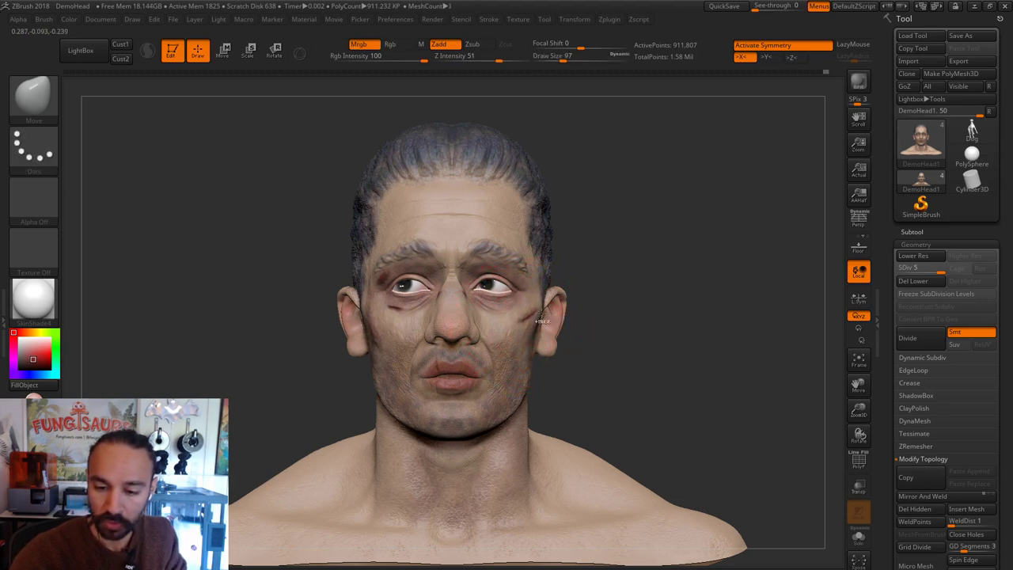
pyautogui.press('s')
pyautogui.moveTo(506, 355)
pyautogui.mouseDown()
pyautogui.moveTo(483, 370)
pyautogui.moveTo(516, 385)
pyautogui.mouseUp()
pyautogui.hotkey('ctrl', 'z')
pyautogui.press('s')
pyautogui.press('s')
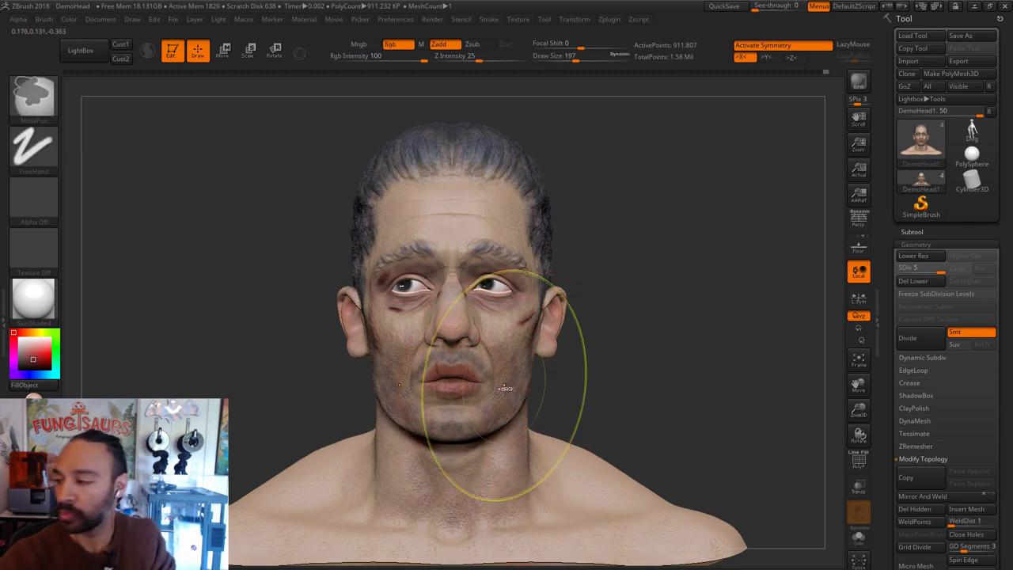
# Step: Nudge the jawline with the Move brush, reducing Draw Size to 108 and undoing the stroke toward the chin
pyautogui.press('s')
pyautogui.moveTo(511, 404); pyautogui.dragTo(513, 402)
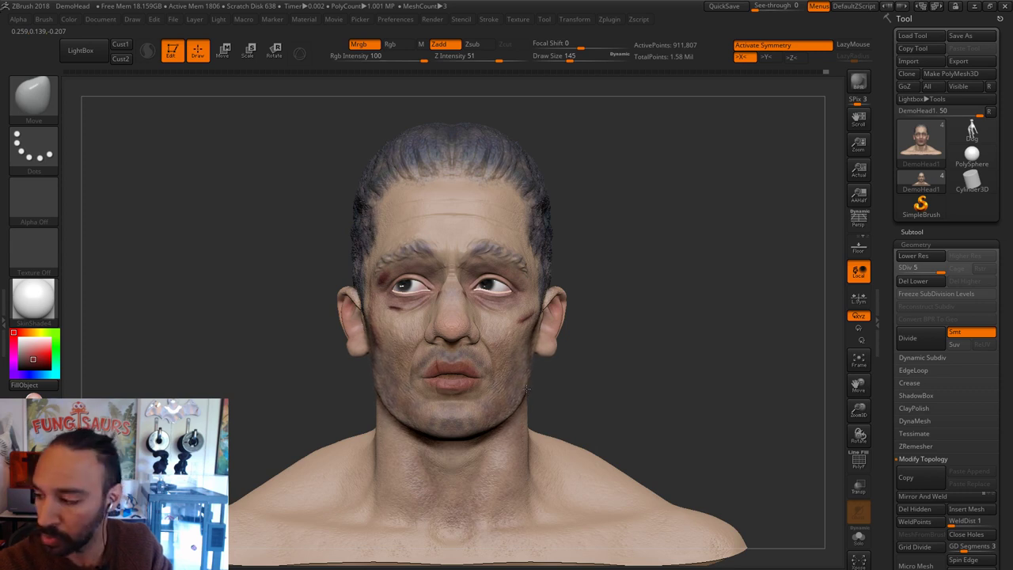
pyautogui.press('s')
pyautogui.moveTo(527, 388); pyautogui.dragTo(485, 425)
pyautogui.hotkey('ctrl', 'z')
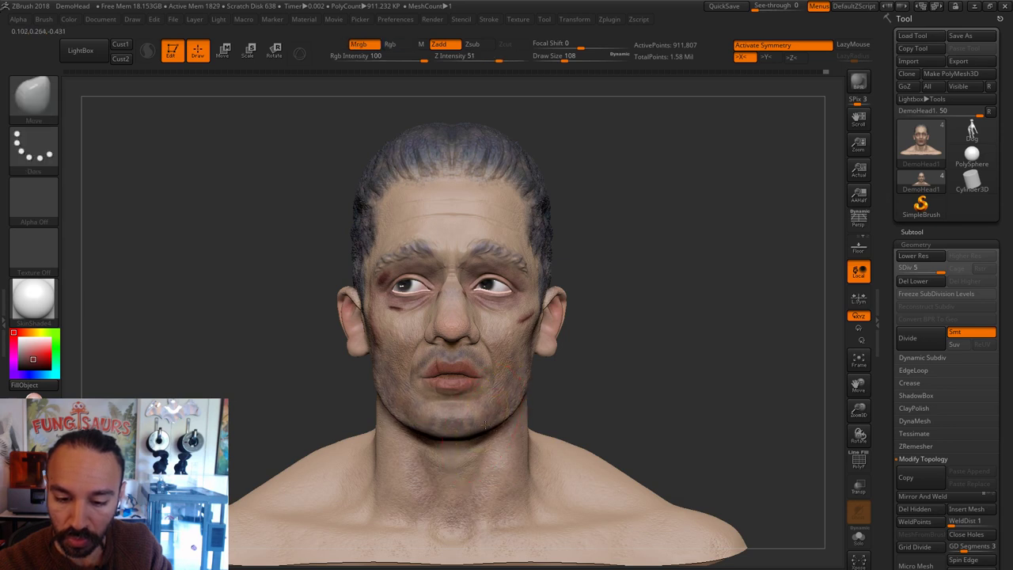
# Step: Try to shift the side of the nose up toward the brow with the Move brush, undoing the stroke
pyautogui.press('s')
pyautogui.moveTo(473, 320)
pyautogui.mouseDown()
pyautogui.moveTo(467, 277)
pyautogui.moveTo(482, 276)
pyautogui.mouseUp()
pyautogui.hotkey('ctrl', 'z')
pyautogui.press('s')
pyautogui.press('s')
pyautogui.press('s')
# Step: Spray an orange tint over the lower cheeks and chin with the Standard brush at Draw Size 11 and Rgb Intensity 59
pyautogui.press('shift')
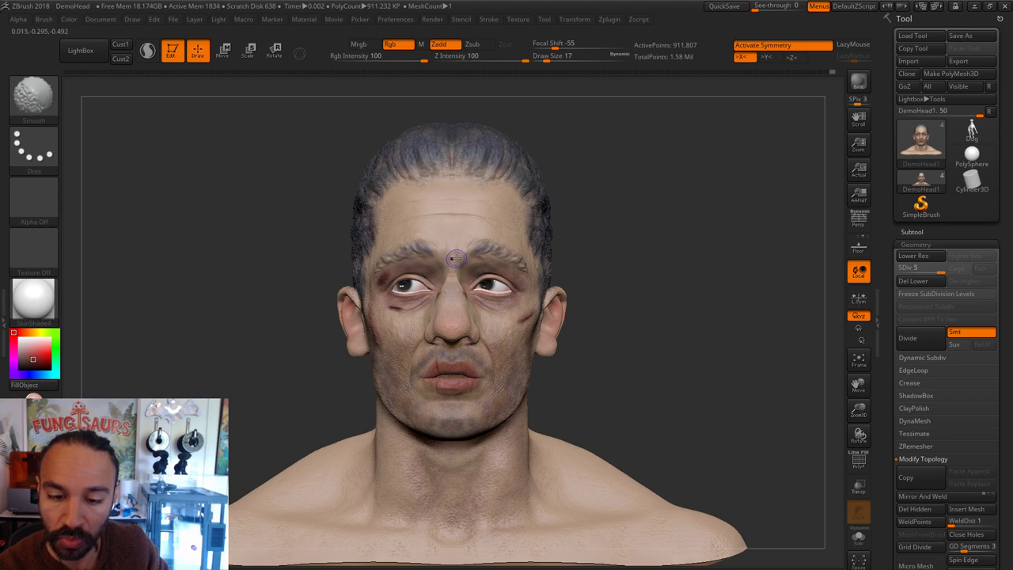
pyautogui.moveTo(623, 278)
pyautogui.keyDown('alt'); pyautogui.mouseDown()
pyautogui.moveTo(644, 283)
pyautogui.moveTo(650, 233)
pyautogui.mouseUp(); pyautogui.keyUp('alt')
pyautogui.press('shift')
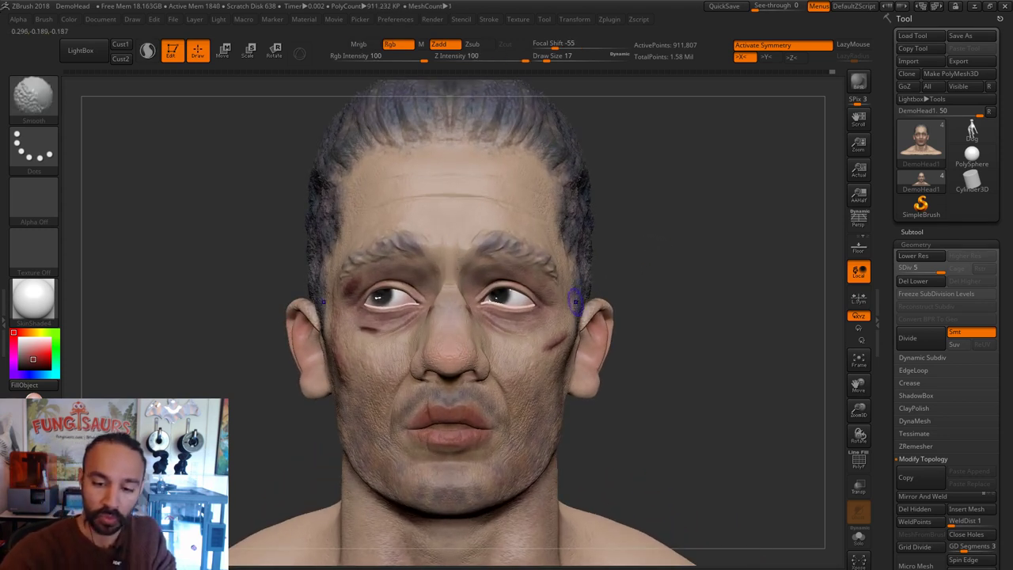
pyautogui.press('b')
pyautogui.press('s')
pyautogui.press('t')
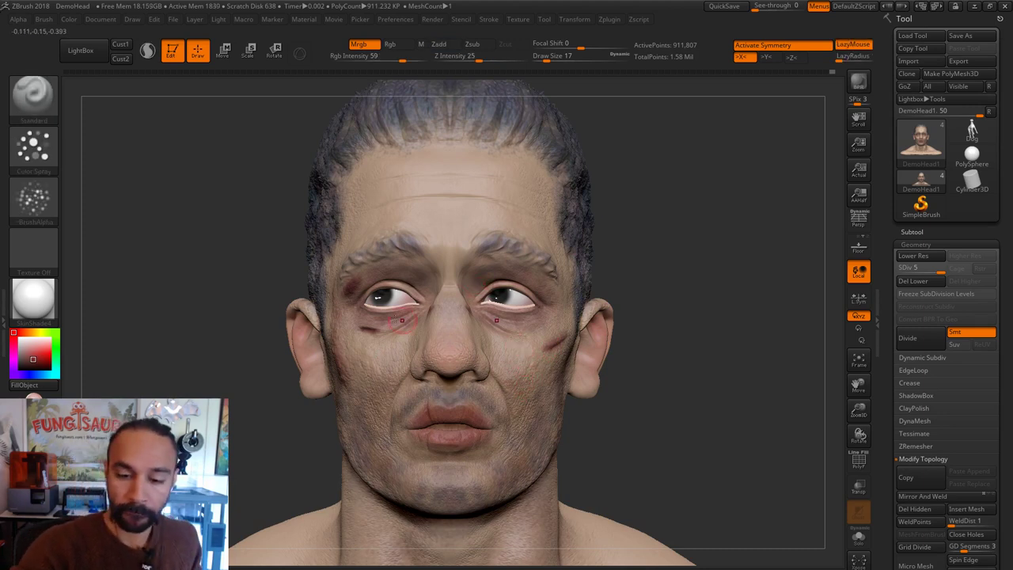
pyautogui.press('[')
pyautogui.press('[')
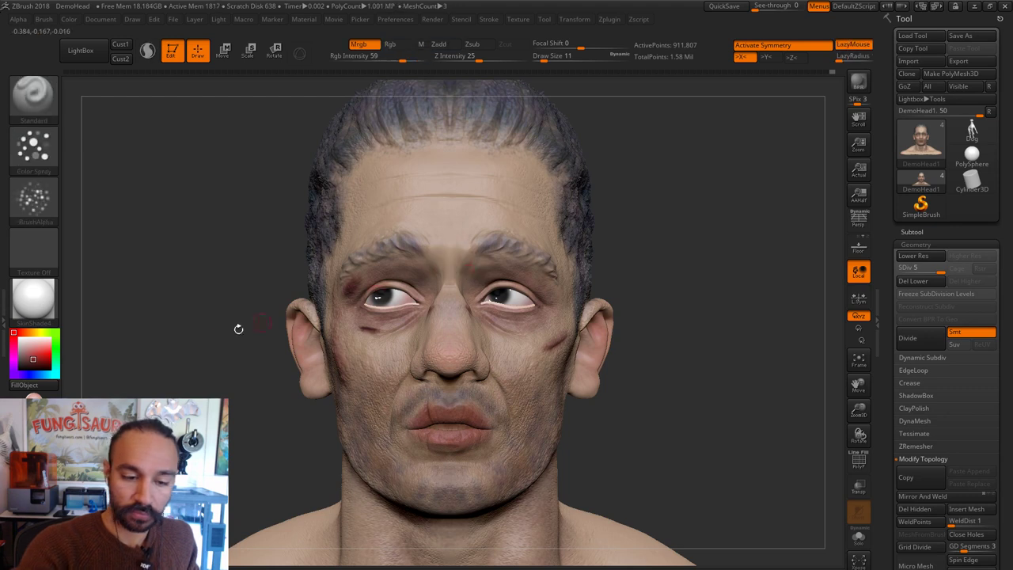
pyautogui.click(25, 332)
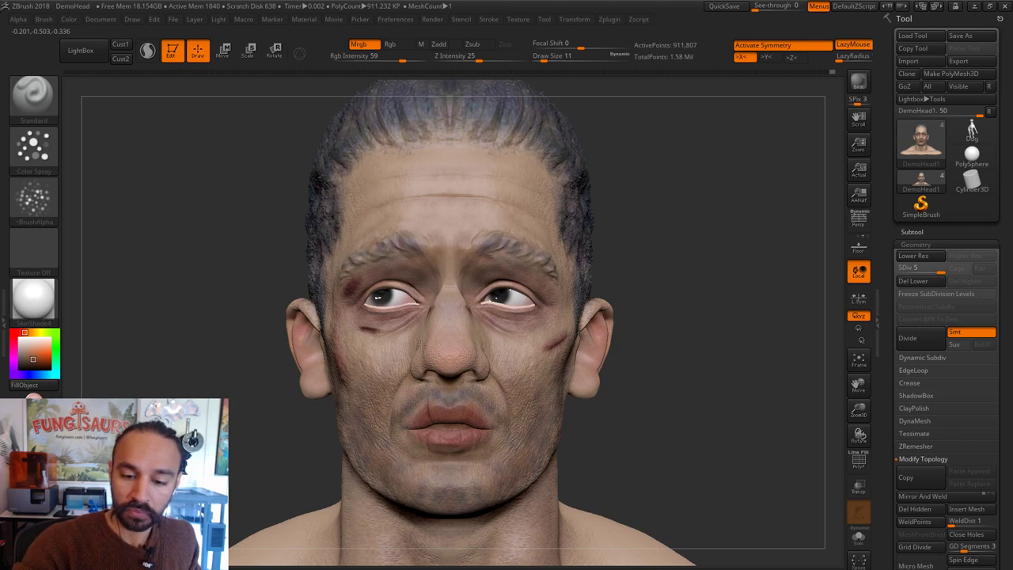
pyautogui.moveTo(425, 377); pyautogui.dragTo(438, 380)
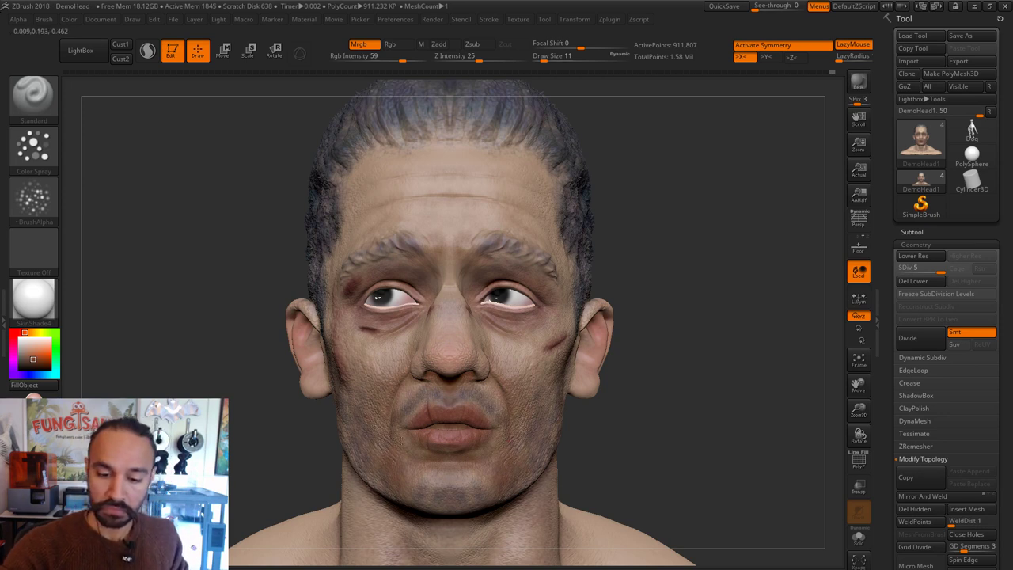
# Step: Extend the orange tint over the jaw, neck and upper chest with the Standard brush at Draw Size 20
pyautogui.press('s')
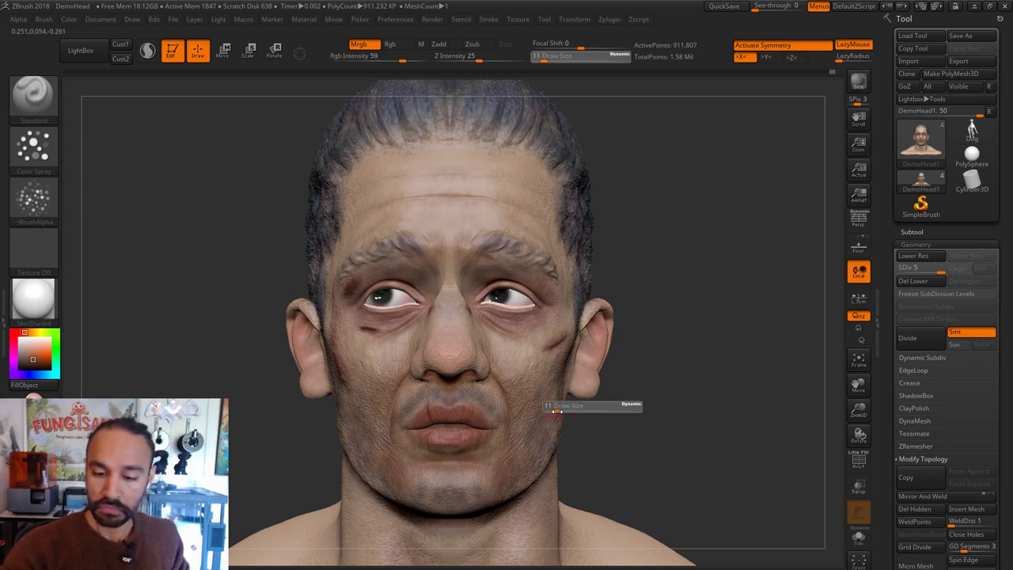
pyautogui.click(557, 411)
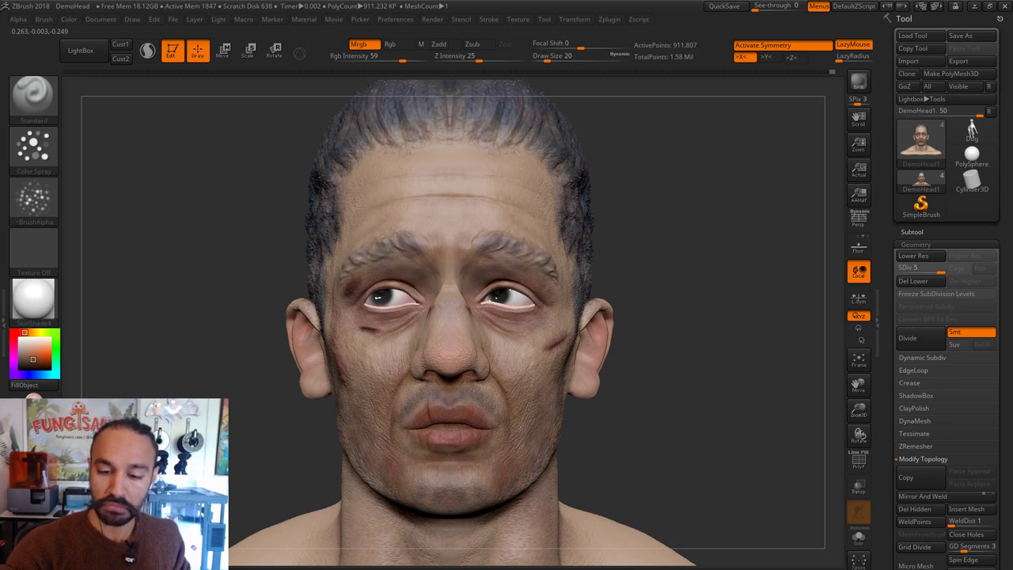
pyautogui.keyDown('alt'); pyautogui.moveTo(512, 489); pyautogui.dragTo(533, 389, button='right'); pyautogui.keyUp('alt')
pyautogui.moveTo(433, 447)
pyautogui.mouseDown()
pyautogui.moveTo(471, 506)
pyautogui.moveTo(470, 483)
pyautogui.mouseUp()
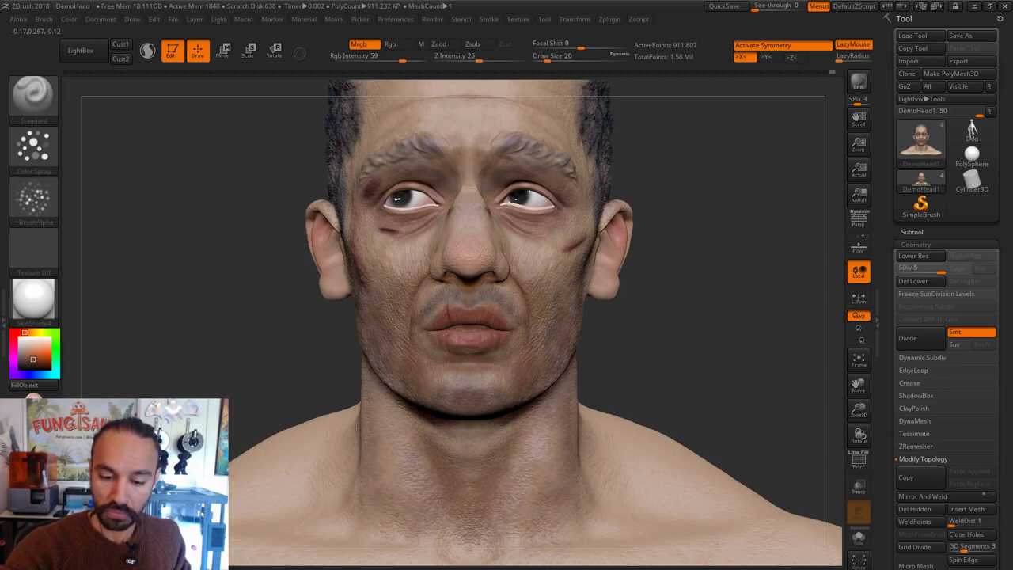
pyautogui.keyDown('alt'); pyautogui.moveTo(673, 325); pyautogui.dragTo(700, 237); pyautogui.keyUp('alt')
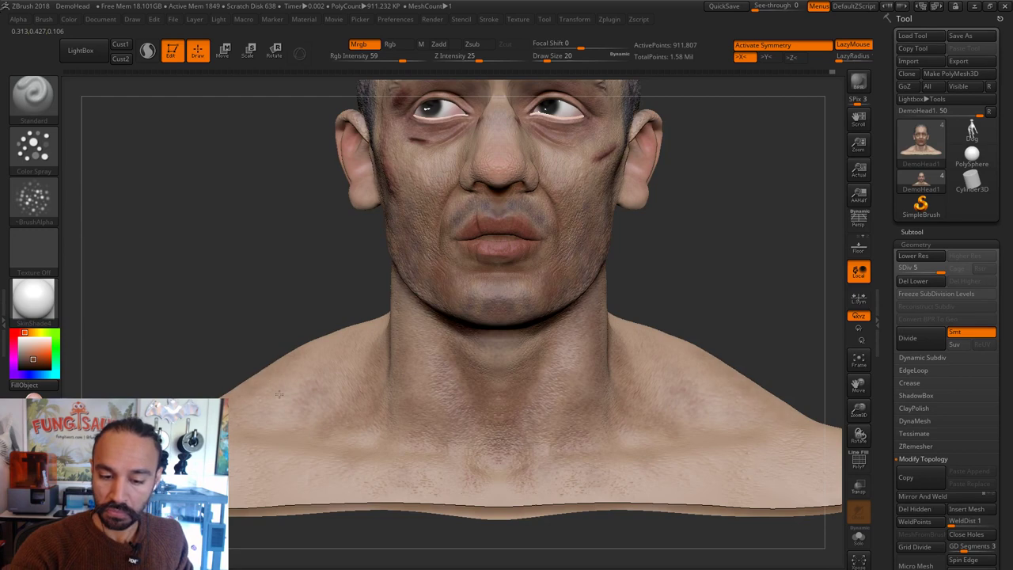
pyautogui.keyDown('alt'); pyautogui.moveTo(747, 242); pyautogui.dragTo(694, 436); pyautogui.keyUp('alt')
pyautogui.moveTo(667, 267)
pyautogui.keyDown('alt'); pyautogui.mouseDown()
pyautogui.moveTo(671, 357)
pyautogui.moveTo(723, 371)
pyautogui.mouseUp(); pyautogui.keyUp('alt')
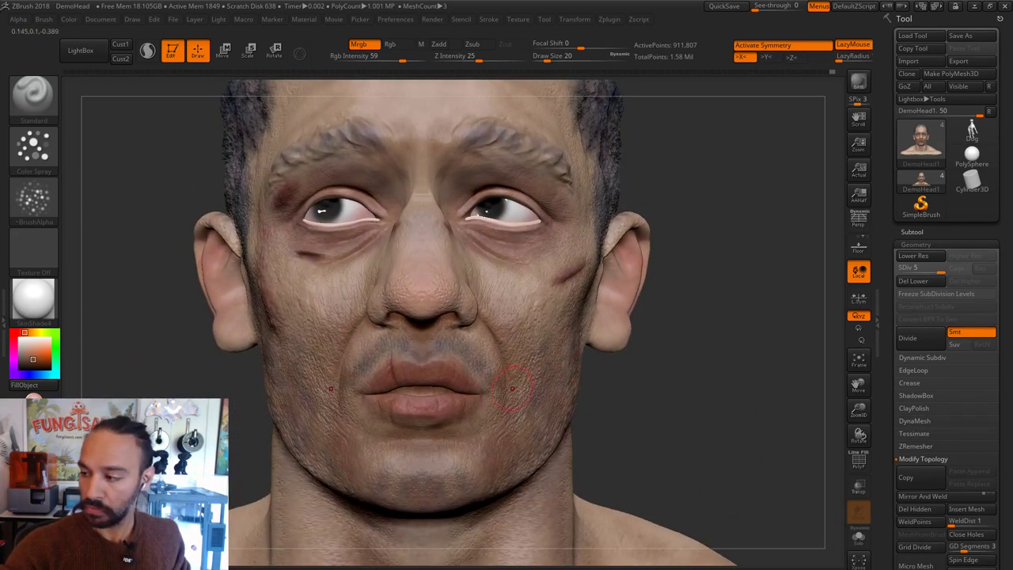
# Step: Adjust the cheeks beside the mouth from side and front views with the Move brush at Draw Sizes 65 and 35
pyautogui.press('b')
pyautogui.press('m')
pyautogui.press('v')
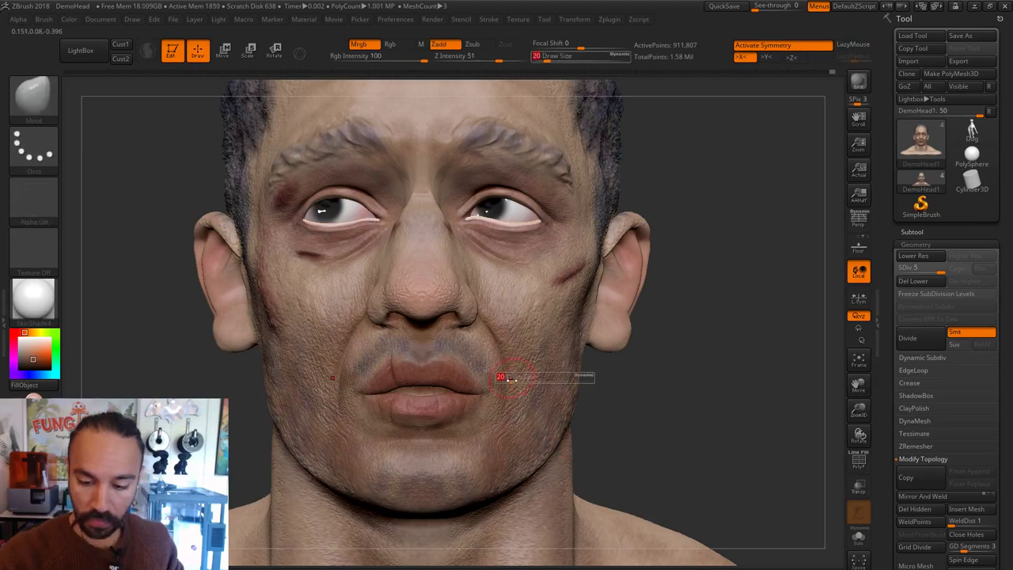
pyautogui.moveTo(619, 372); pyautogui.dragTo(706, 380)
pyautogui.press('s')
pyautogui.moveTo(402, 411); pyautogui.dragTo(403, 402)
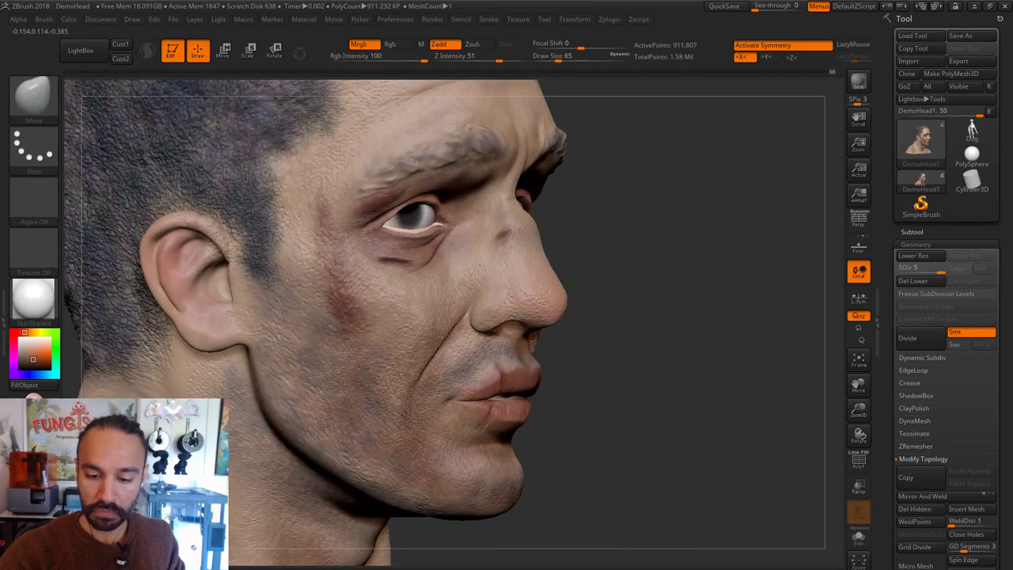
pyautogui.moveTo(607, 351)
pyautogui.mouseDown()
pyautogui.moveTo(546, 360)
pyautogui.moveTo(563, 375)
pyautogui.moveTo(560, 347)
pyautogui.mouseUp()
pyautogui.press('s')
pyautogui.press('s')
pyautogui.moveTo(710, 372); pyautogui.dragTo(706, 377)
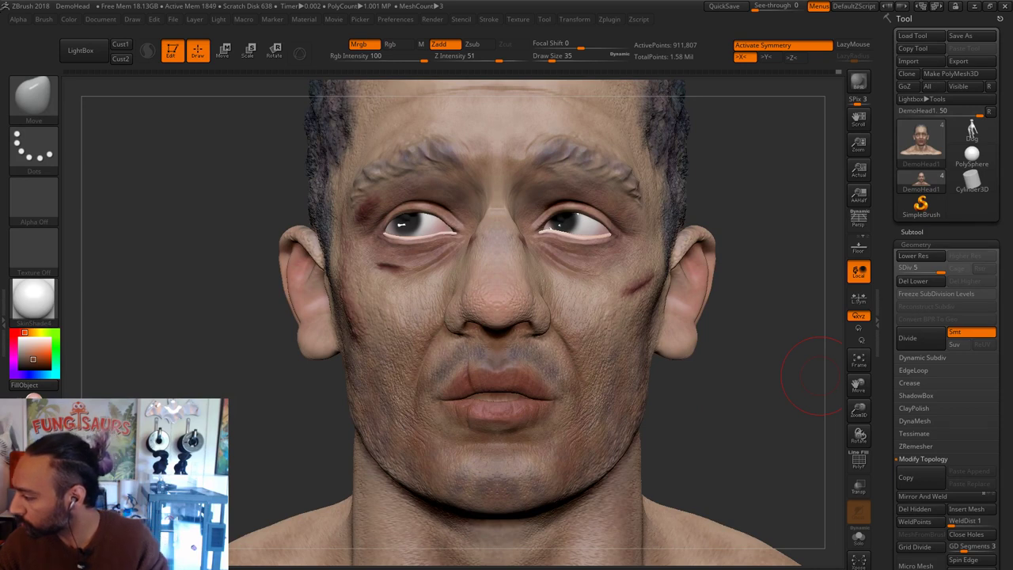
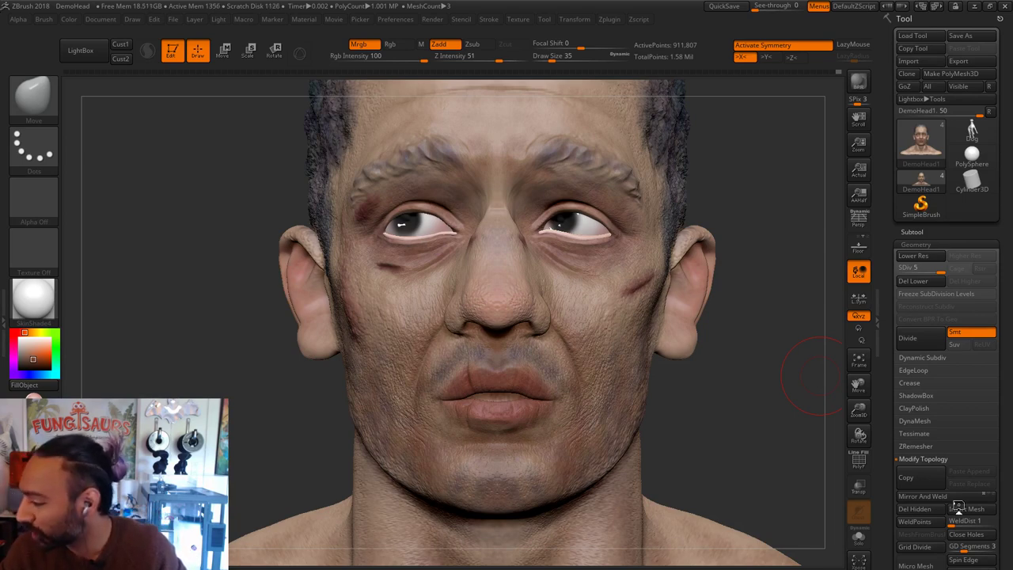
pyautogui.moveTo(746, 446)
pyautogui.mouseDown()
pyautogui.moveTo(773, 451)
pyautogui.moveTo(706, 442)
pyautogui.mouseUp()
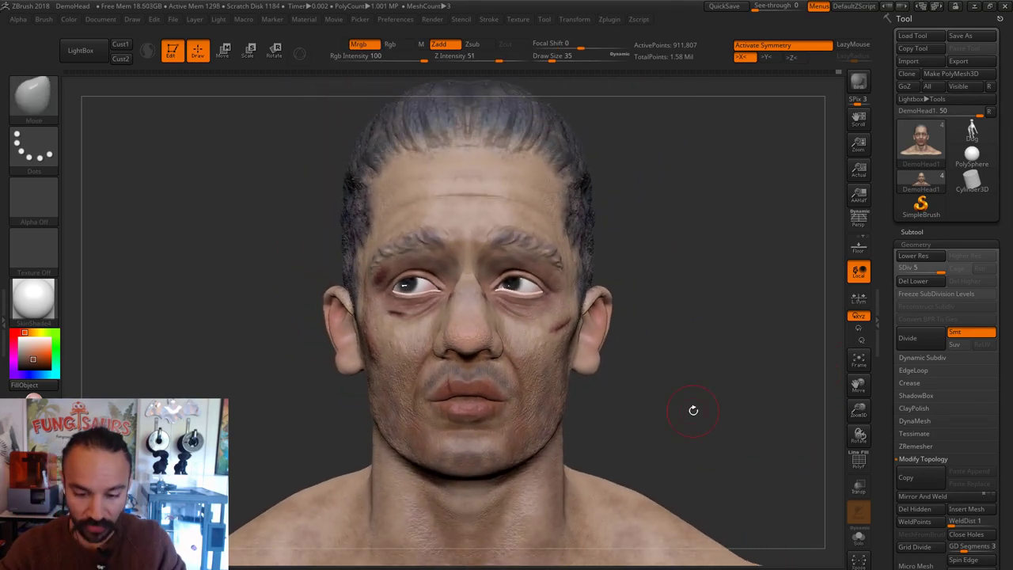
# Step: Try to shift the cheeks below the eyes with the Move brush, undoing the stroke
pyautogui.press('s')
pyautogui.moveTo(519, 324); pyautogui.dragTo(536, 317)
pyautogui.press('s')
pyautogui.hotkey('ctrl', 'z')
# Step: Turn off symmetry and nudge the outer lower lid of the eye above the cheek cut with the Move brush at Draw Size 12
pyautogui.press('s')
pyautogui.press('x')
pyautogui.press('s')
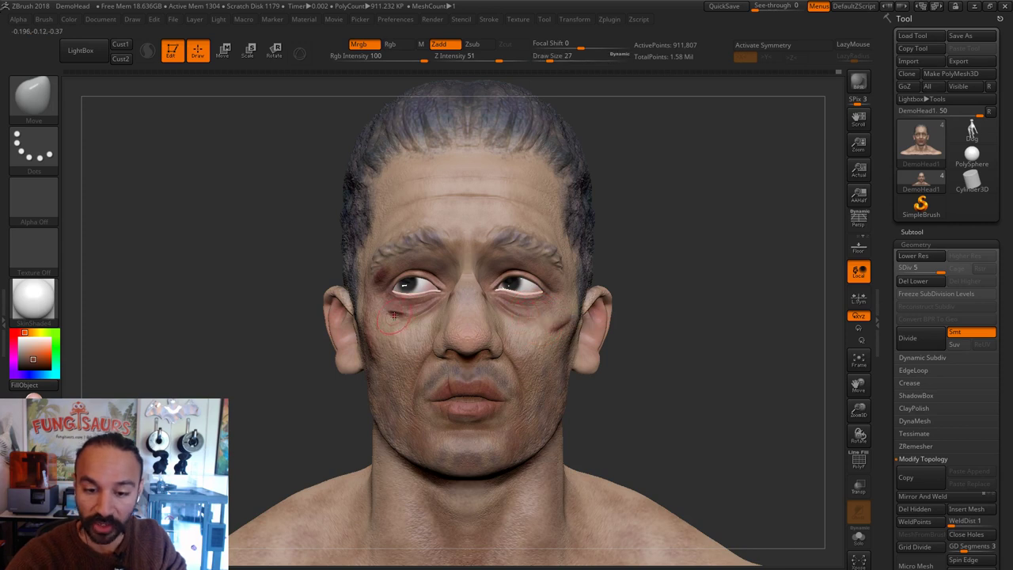
pyautogui.keyDown('alt'); pyautogui.moveTo(705, 261); pyautogui.dragTo(710, 287); pyautogui.keyUp('alt')
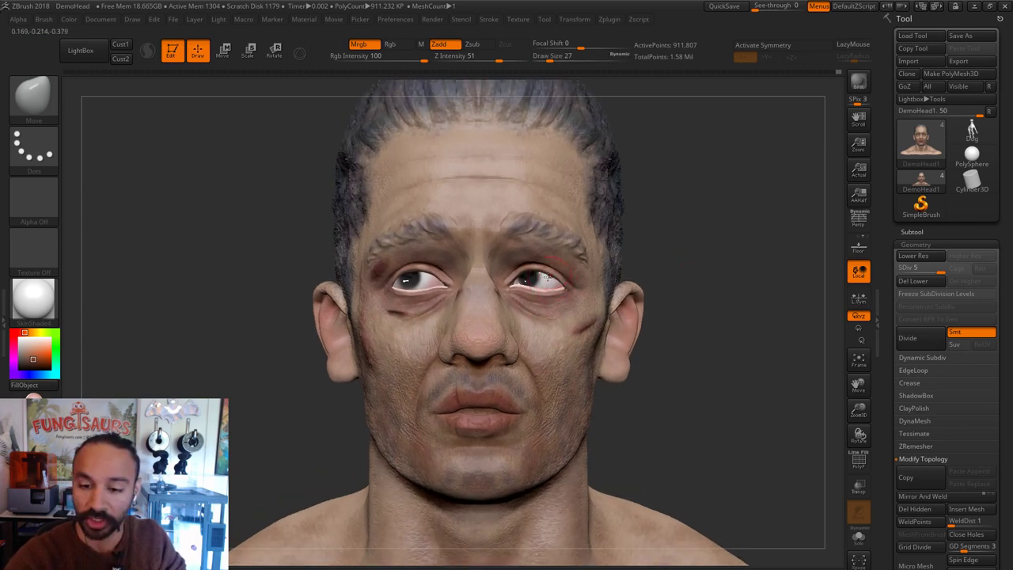
pyautogui.keyDown('alt'); pyautogui.moveTo(656, 255); pyautogui.dragTo(661, 279); pyautogui.keyUp('alt')
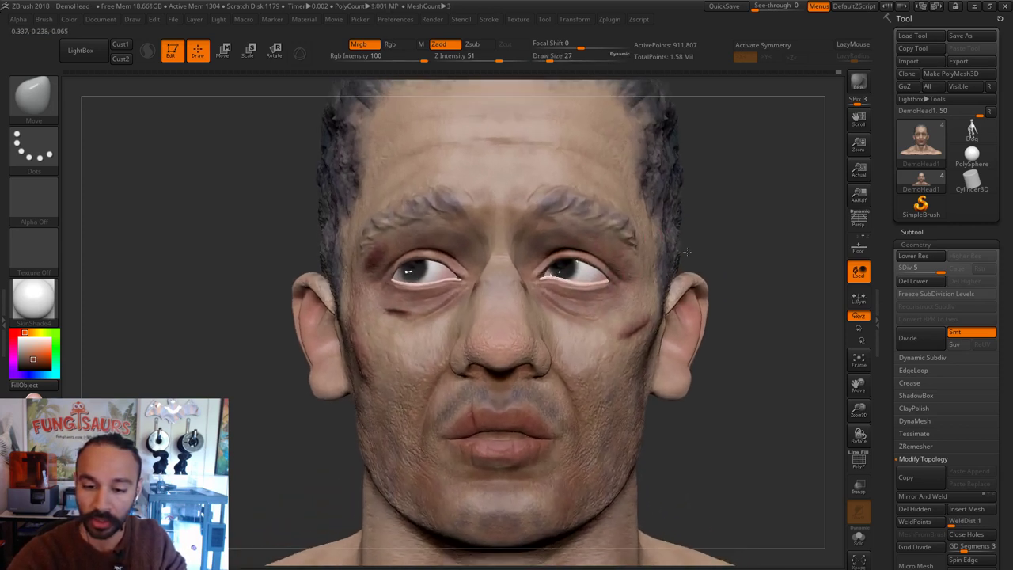
pyautogui.press('s')
pyautogui.moveTo(590, 281); pyautogui.dragTo(583, 282)
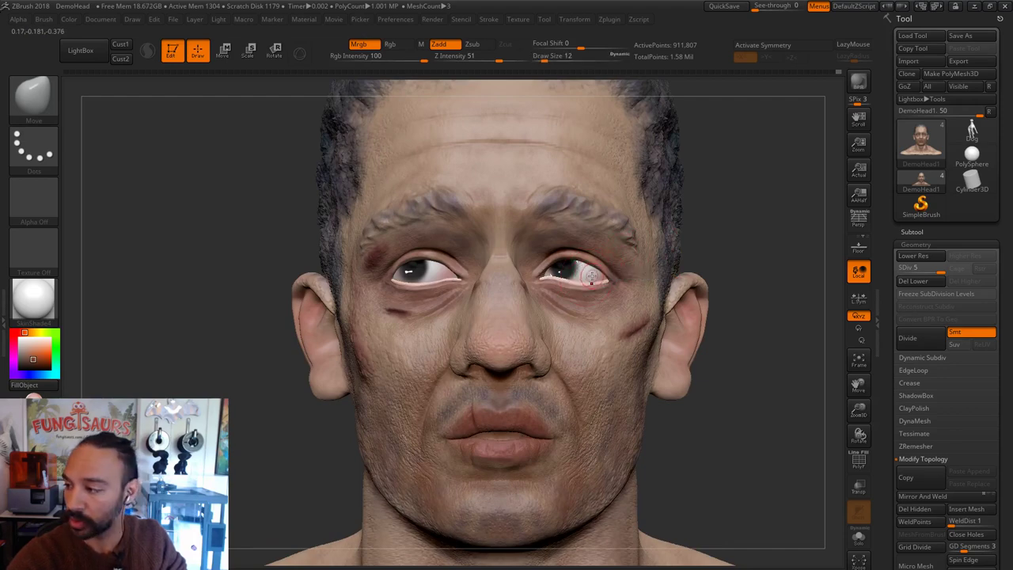
# Step: Reshape the outer upper eyelid of the same eye with the Move brush at Draw Size 13
pyautogui.keyDown('alt'); pyautogui.moveTo(729, 257); pyautogui.dragTo(749, 282); pyautogui.keyUp('alt')
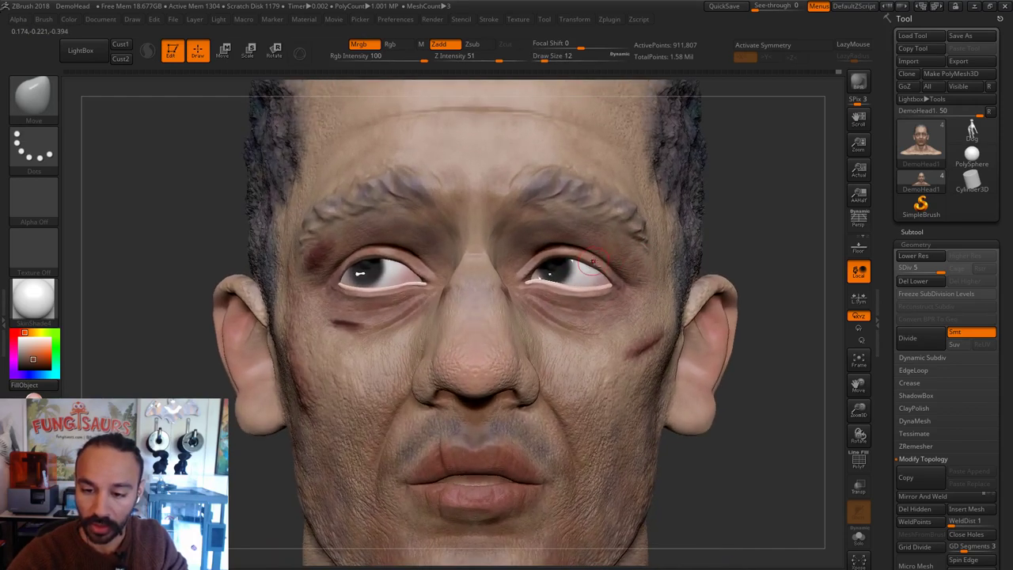
pyautogui.press('s')
pyautogui.click(588, 262)
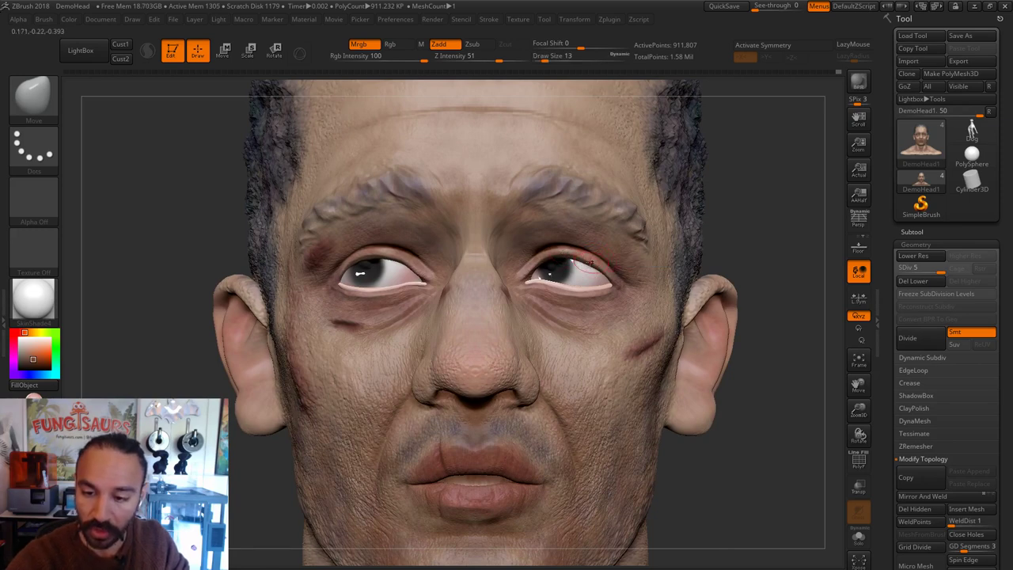
pyautogui.keyDown('alt'); pyautogui.moveTo(751, 236); pyautogui.dragTo(775, 228); pyautogui.keyUp('alt')
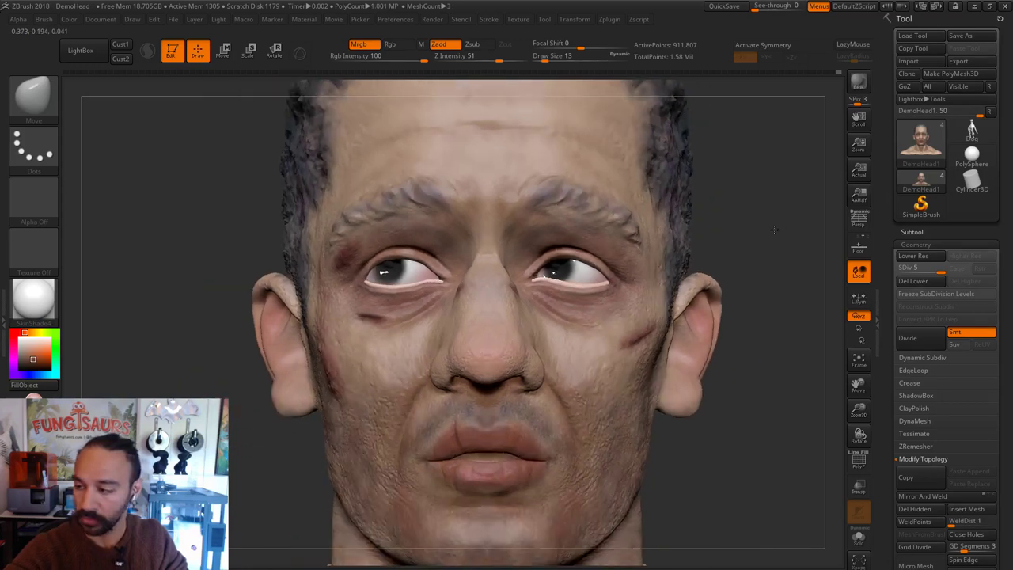
pyautogui.keyDown('alt'); pyautogui.moveTo(768, 263); pyautogui.dragTo(736, 253); pyautogui.keyUp('alt')
# Step: Darken the hair around the temples with the Standard brush at Draw Size 23, using a darker brown
pyautogui.keyDown('alt'); pyautogui.moveTo(737, 180); pyautogui.dragTo(744, 316); pyautogui.keyUp('alt')
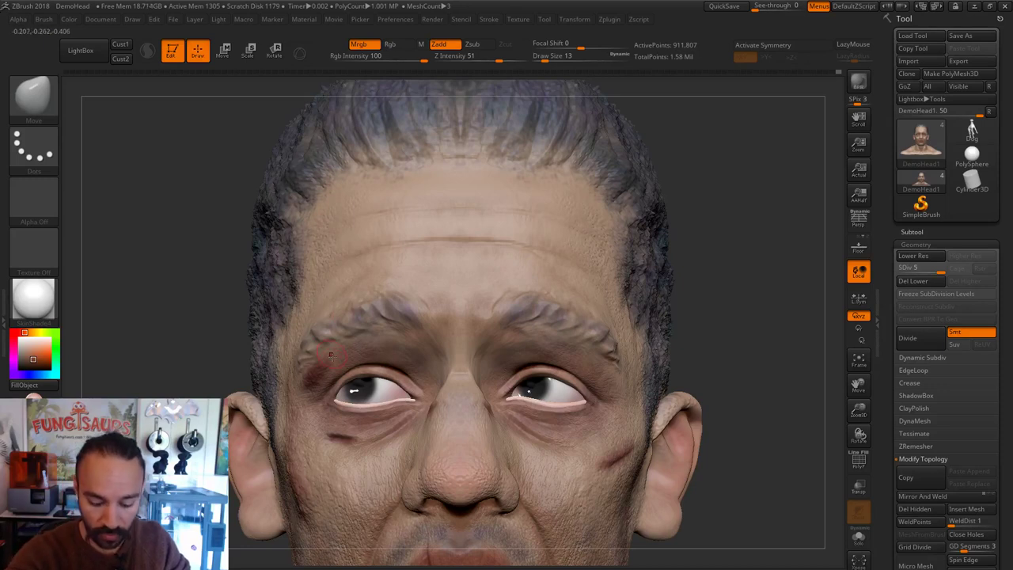
pyautogui.press('b')
pyautogui.press('s')
pyautogui.press('t')
pyautogui.press('s')
pyautogui.moveTo(302, 293); pyautogui.dragTo(306, 299)
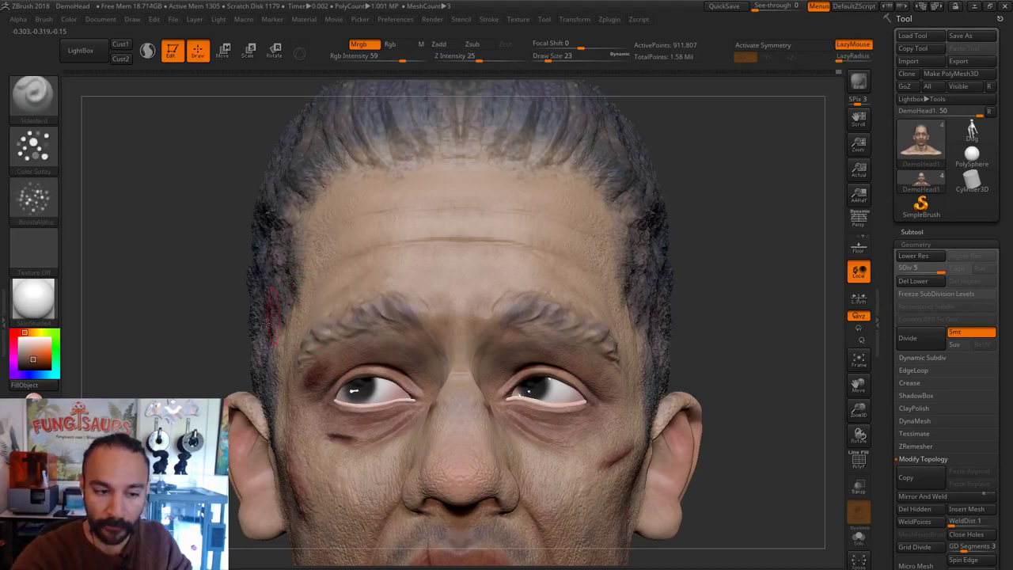
pyautogui.click(23, 366)
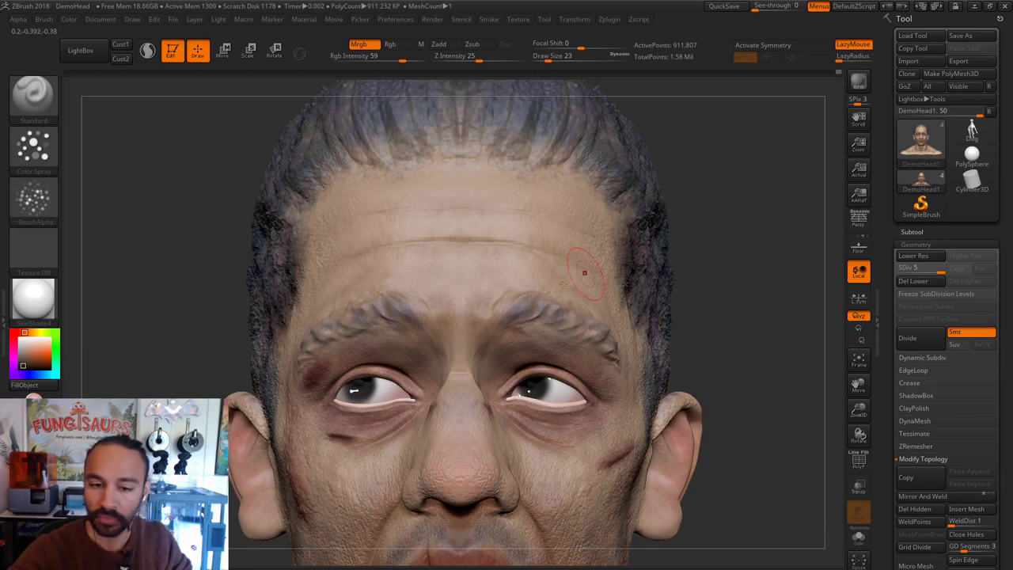
# Step: Sample the forehead skin tone and paint it along the temple hairlines with the Standard brush at Draw Size 17
pyautogui.press('c')
pyautogui.press('s')
pyautogui.click(329, 266)
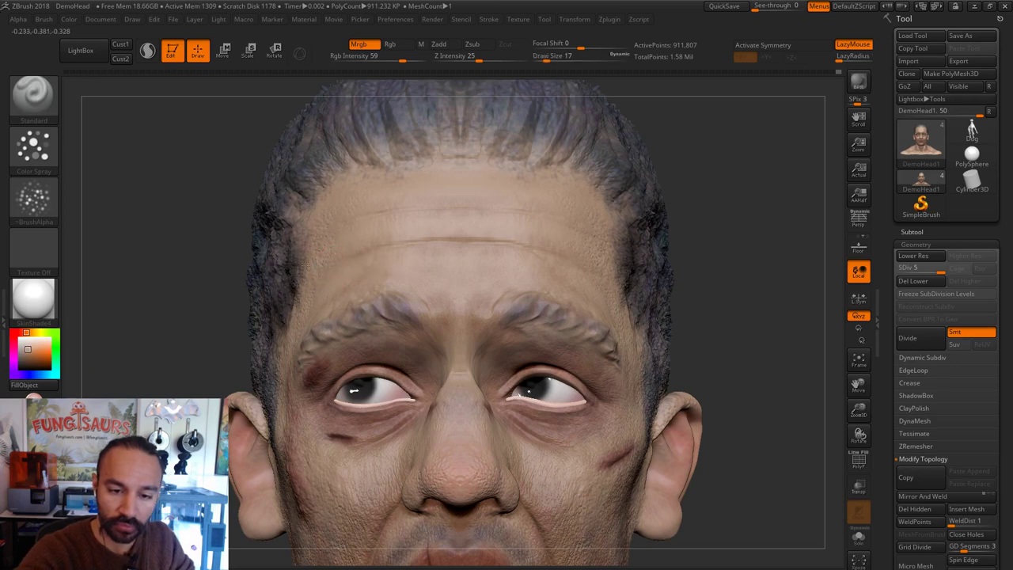
pyautogui.moveTo(617, 241)
pyautogui.mouseDown()
pyautogui.moveTo(620, 271)
pyautogui.moveTo(609, 201)
pyautogui.mouseUp()
pyautogui.moveTo(710, 197); pyautogui.dragTo(796, 190)
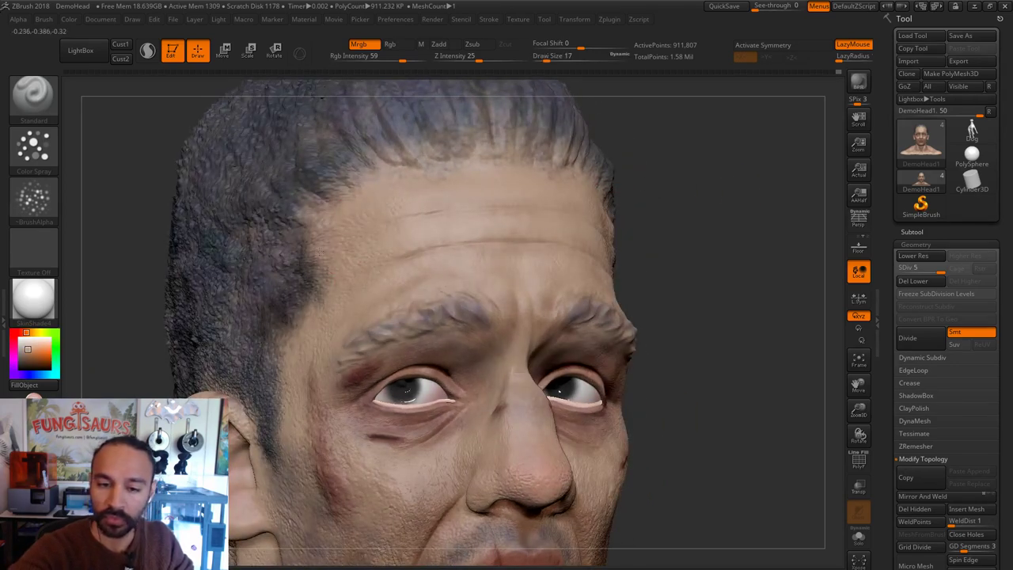
# Step: Soften the hairline edges at both temples with the same skin tone at Draw Size 14
pyautogui.press('s')
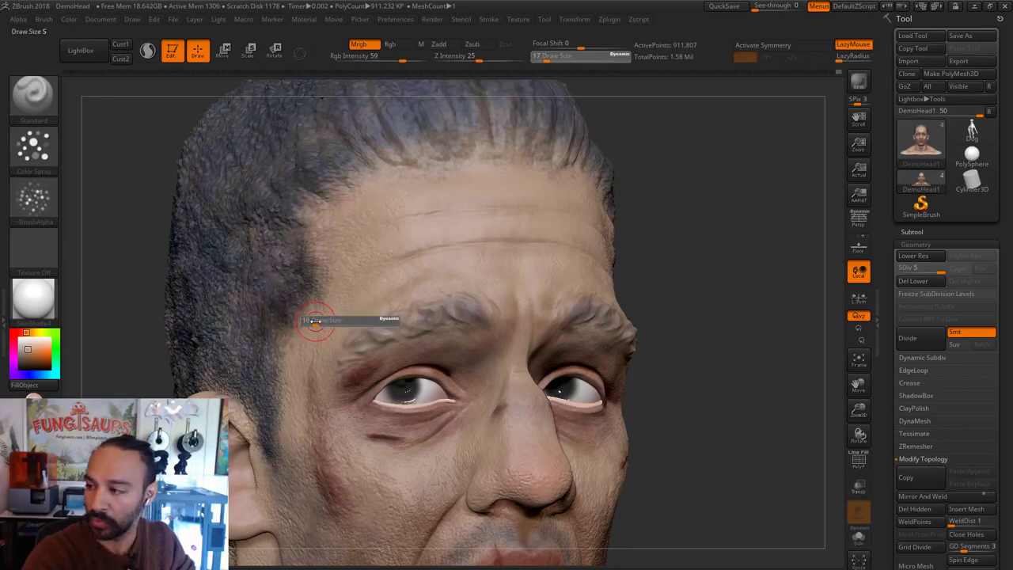
pyautogui.click(314, 321)
pyautogui.press('s')
pyautogui.click(314, 324)
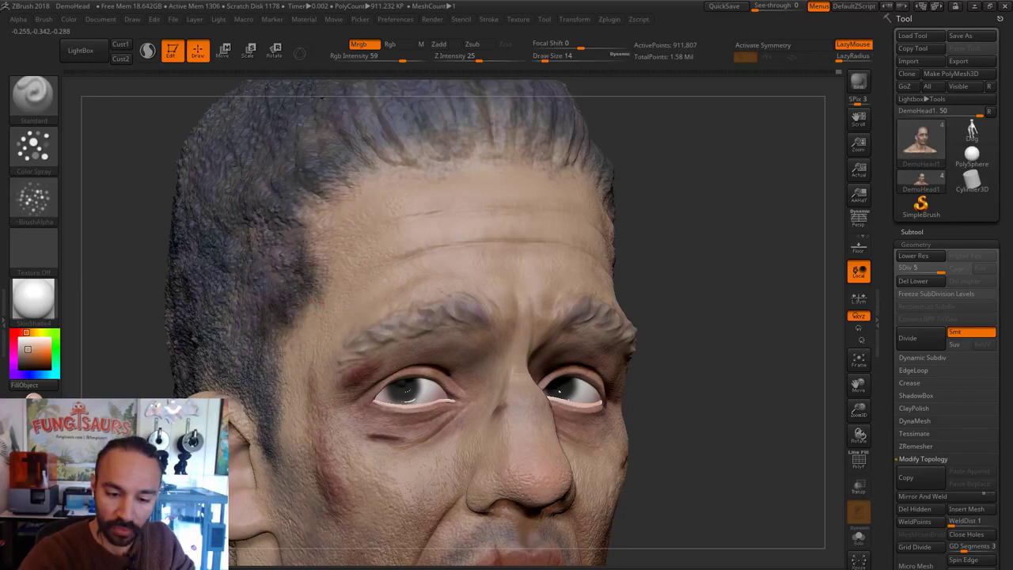
pyautogui.moveTo(706, 227); pyautogui.dragTo(667, 319, button='right')
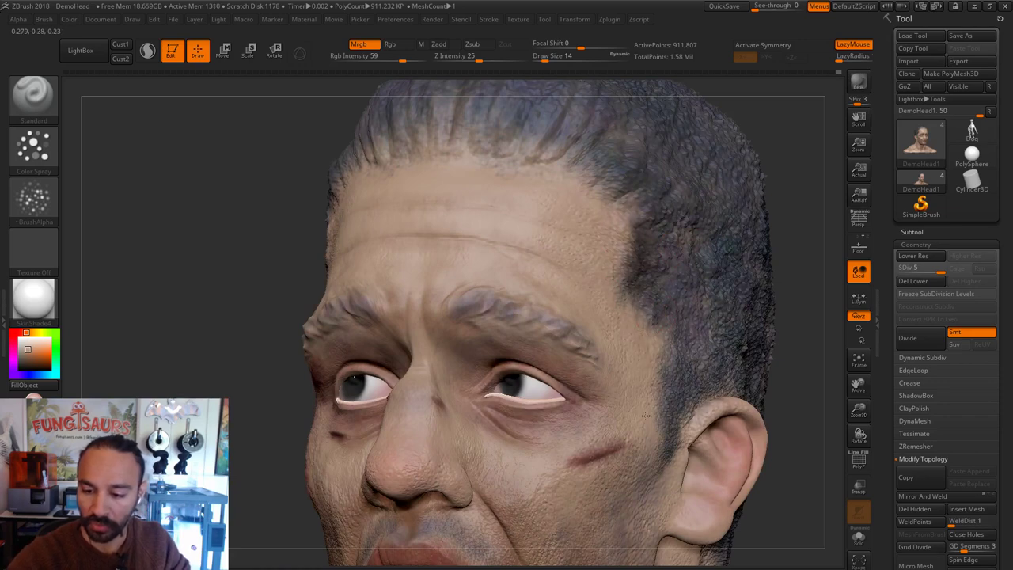
pyautogui.moveTo(790, 326); pyautogui.dragTo(753, 280, button='right')
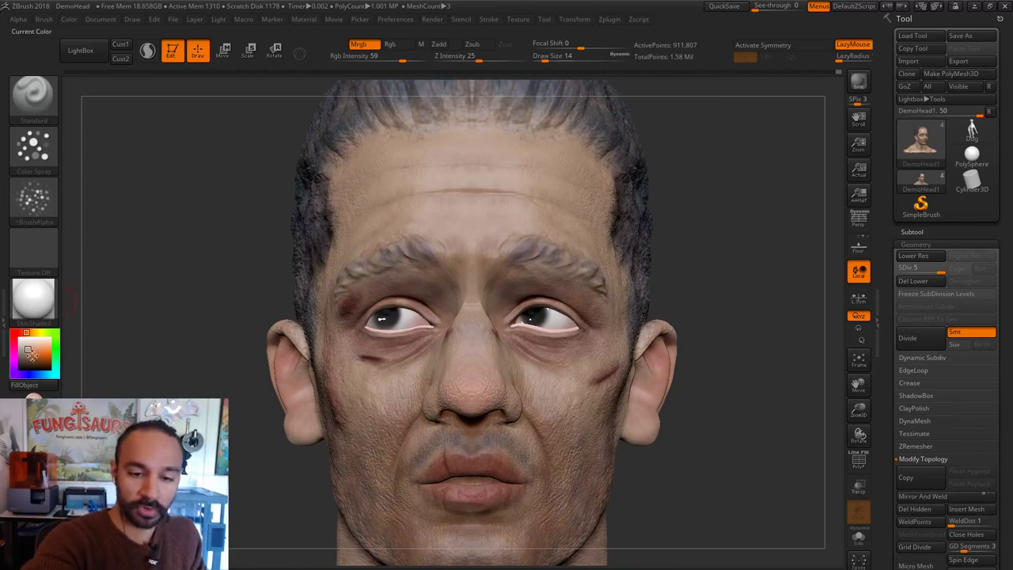
# Step: Choose a dark violet color and paint it into the hair beside both temples at Draw Size 14
pyautogui.moveTo(30, 352); pyautogui.dragTo(319, 226)
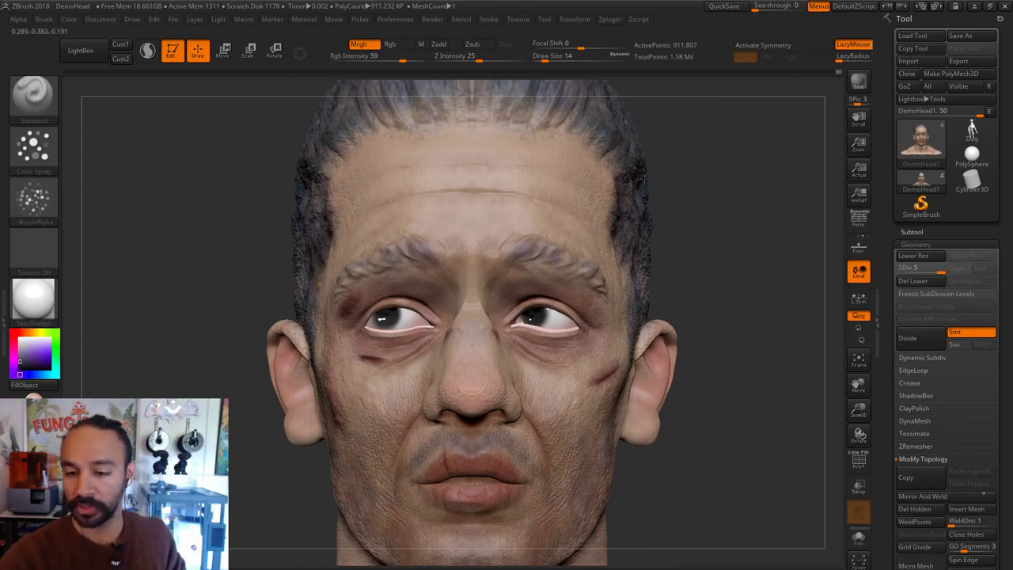
pyautogui.moveTo(644, 178); pyautogui.dragTo(629, 265, button='right')
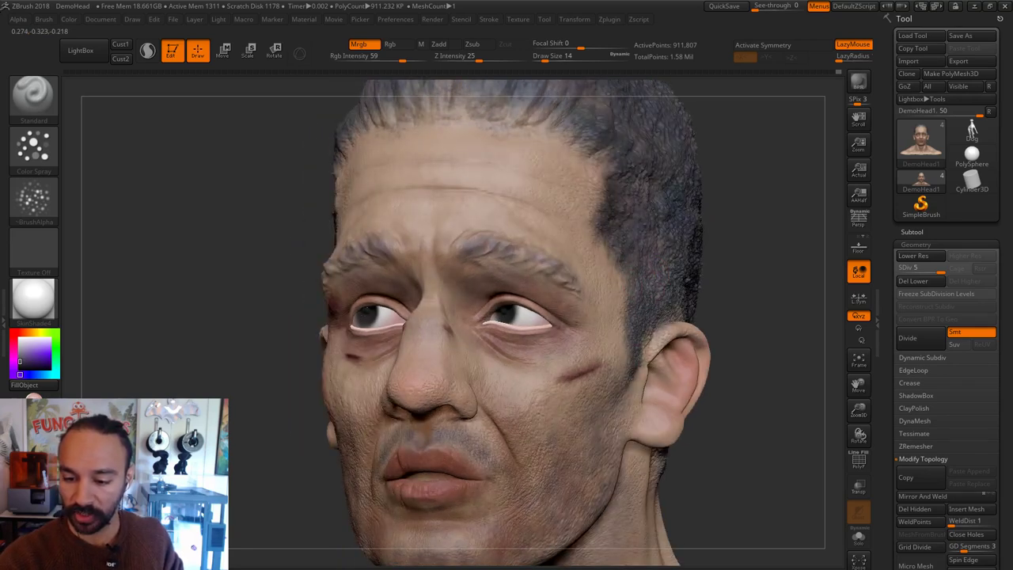
pyautogui.moveTo(738, 288); pyautogui.dragTo(645, 295)
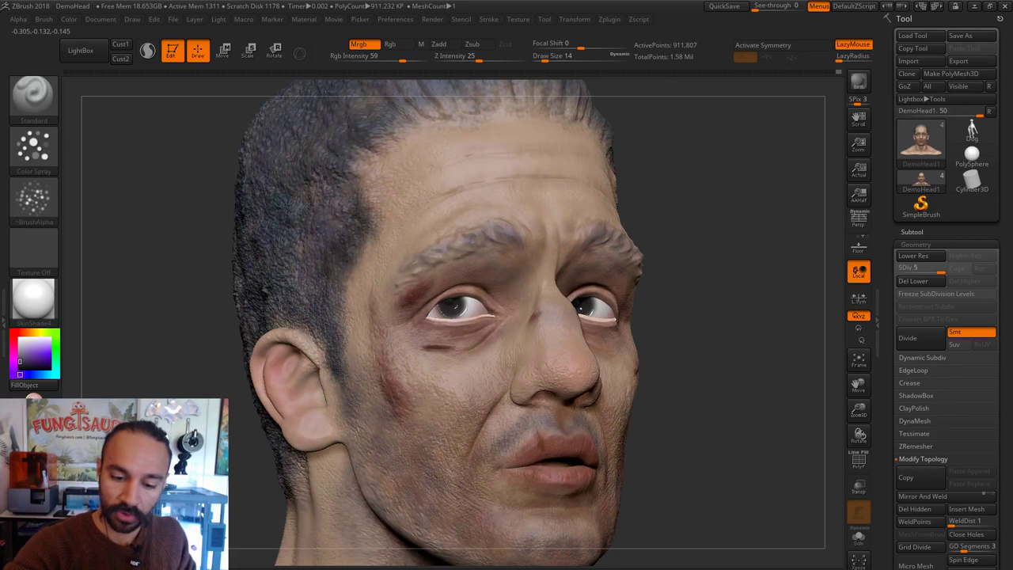
# Step: Paint the sideburns in front of both ears with the dark violet color at Draw Size 7
pyautogui.press('s')
pyautogui.moveTo(347, 389); pyautogui.dragTo(343, 392)
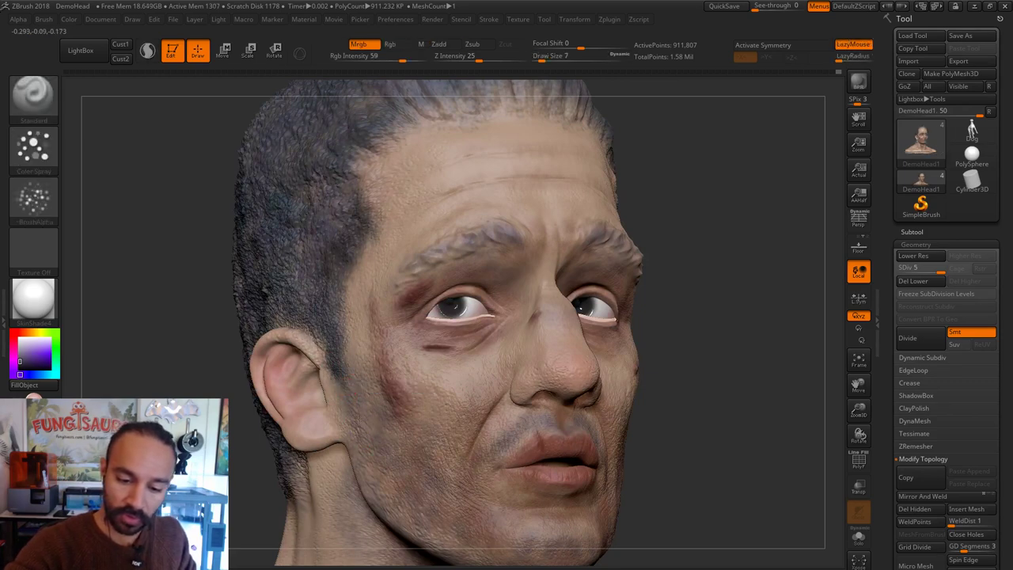
pyautogui.moveTo(434, 445); pyautogui.dragTo(636, 393, button='right')
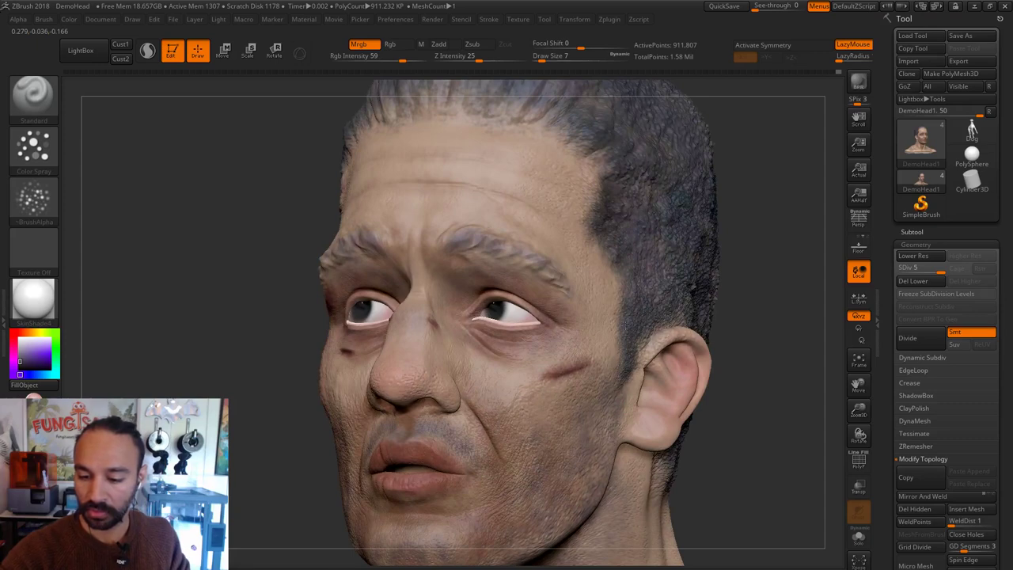
pyautogui.moveTo(747, 322)
pyautogui.mouseDown()
pyautogui.moveTo(784, 316)
pyautogui.moveTo(737, 317)
pyautogui.moveTo(753, 344)
pyautogui.moveTo(775, 335)
pyautogui.moveTo(750, 304)
pyautogui.moveTo(728, 320)
pyautogui.mouseUp()
# Step: Push in the side of the hair above the ear on the bruised side with the Move brush at Draw Size 80
pyautogui.press('b')
pyautogui.press('m')
pyautogui.press('v')
pyautogui.keyDown('alt'); pyautogui.moveTo(273, 265); pyautogui.dragTo(269, 294); pyautogui.keyUp('alt')
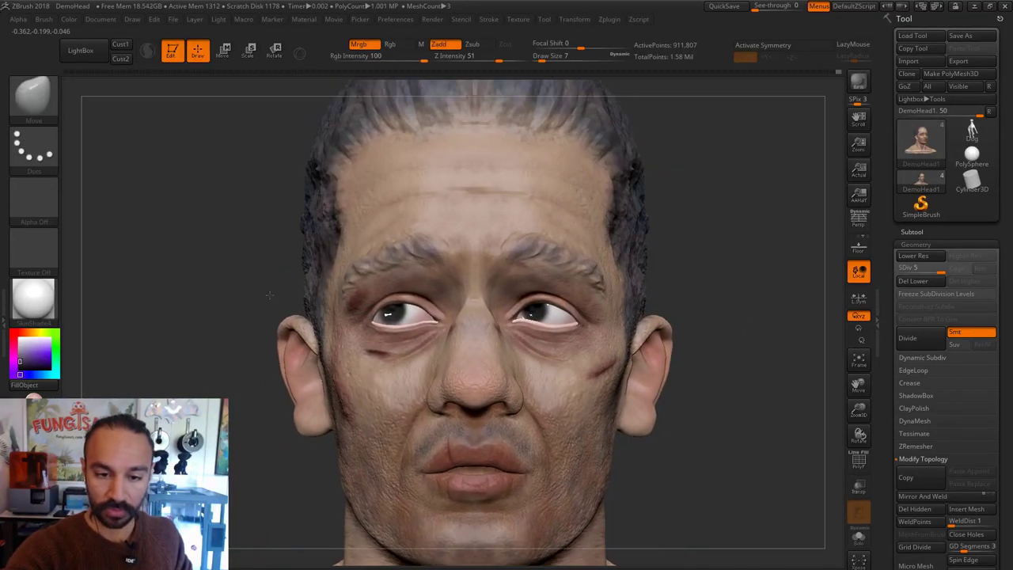
pyautogui.press('s')
pyautogui.moveTo(295, 236); pyautogui.dragTo(315, 235)
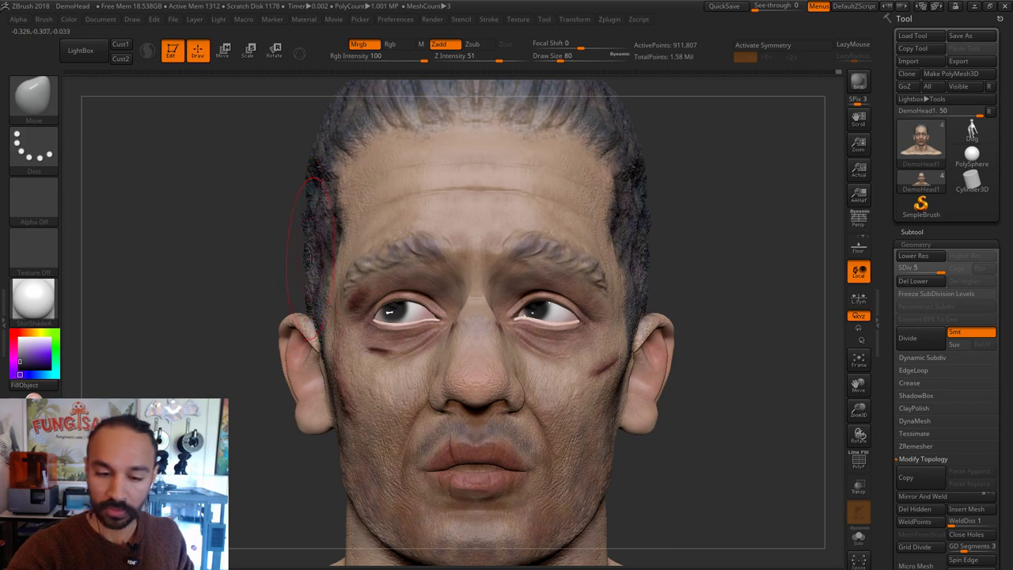
# Step: Turn on symmetry and narrow the hair above both ears with the Move brush at Draw Size 136, then reduce Draw Size to 35
pyautogui.write('x')
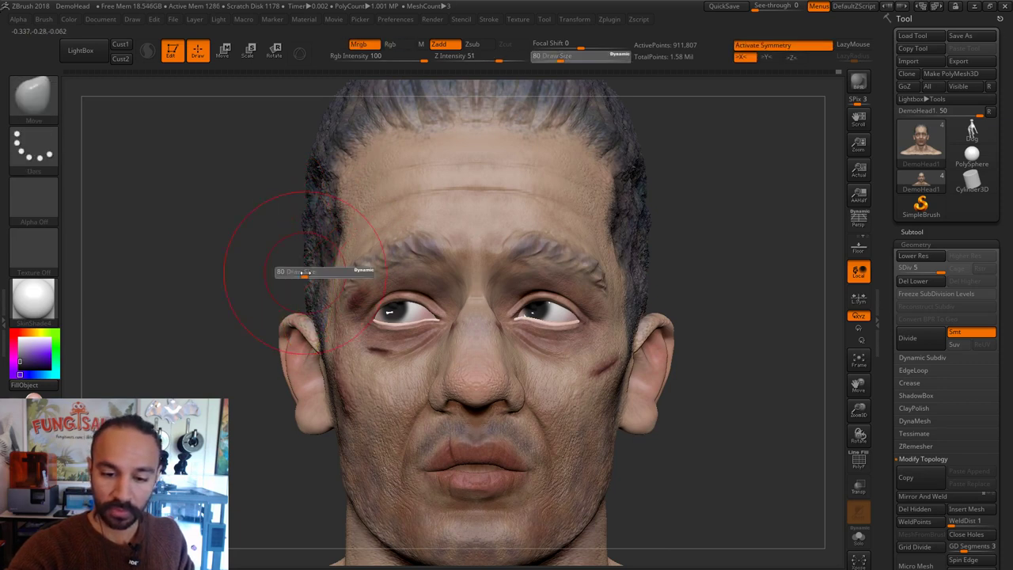
pyautogui.write('s87')
pyautogui.press('Return')
pyautogui.moveTo(307, 274); pyautogui.dragTo(310, 272)
pyautogui.press('s')
pyautogui.moveTo(643, 257); pyautogui.dragTo(653, 257)
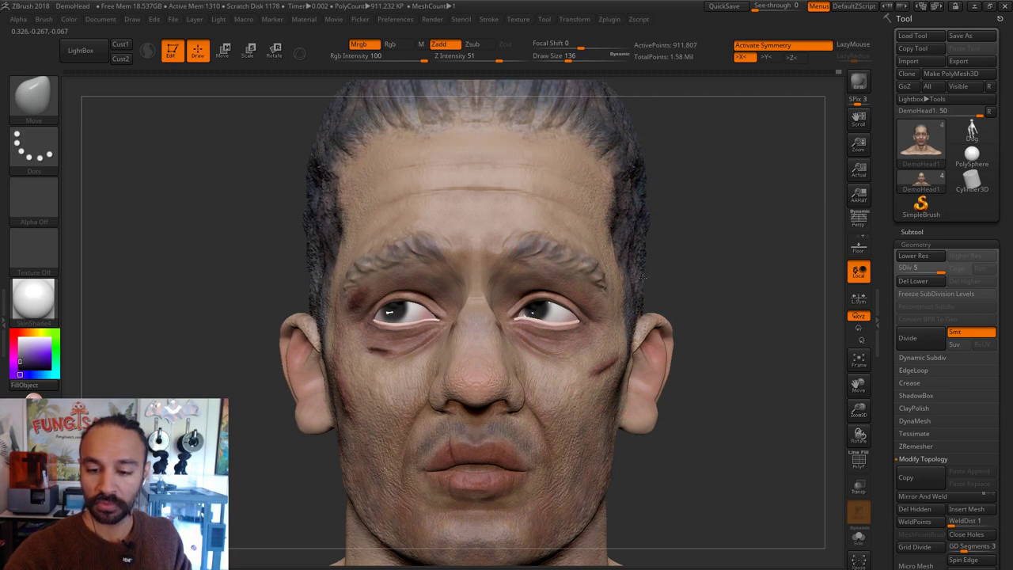
pyautogui.moveTo(710, 346)
pyautogui.mouseDown()
pyautogui.moveTo(725, 345)
pyautogui.moveTo(715, 378)
pyautogui.moveTo(651, 342)
pyautogui.mouseUp()
pyautogui.press('s')
pyautogui.moveTo(498, 272); pyautogui.dragTo(470, 271)
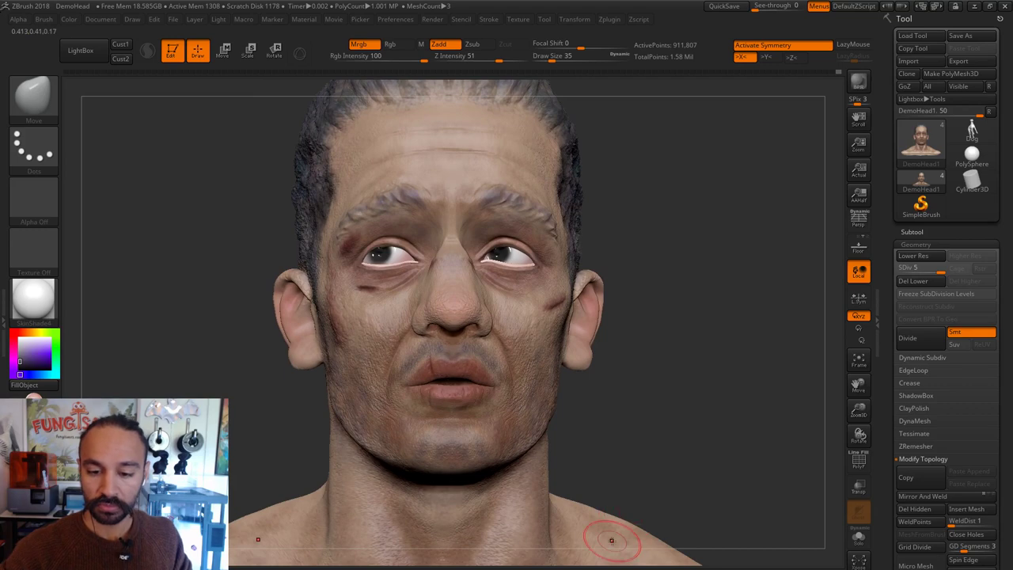
# Step: Save the head tool to disk
pyautogui.click(977, 40)
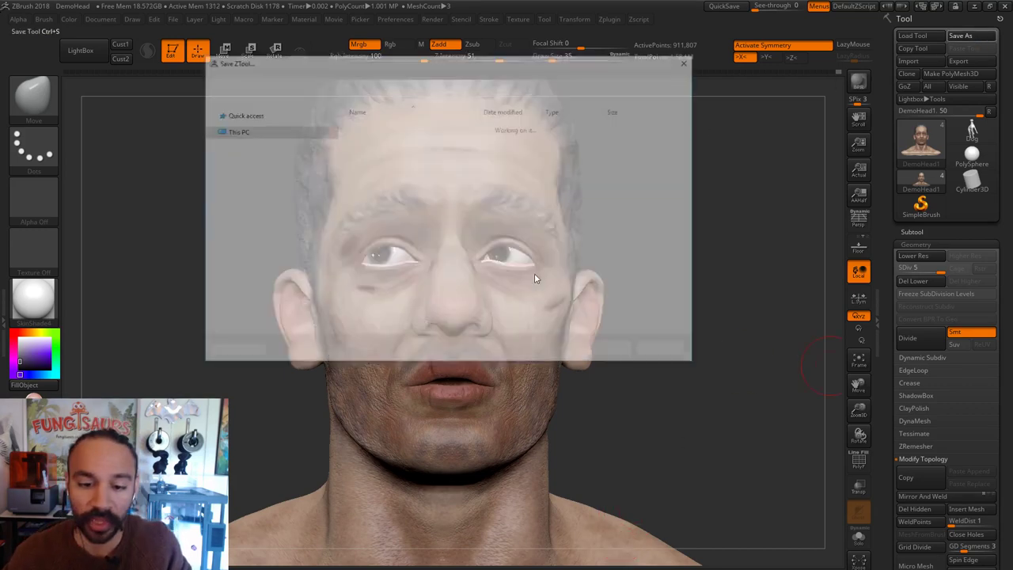
pyautogui.click(611, 350)
pyautogui.click(538, 314)
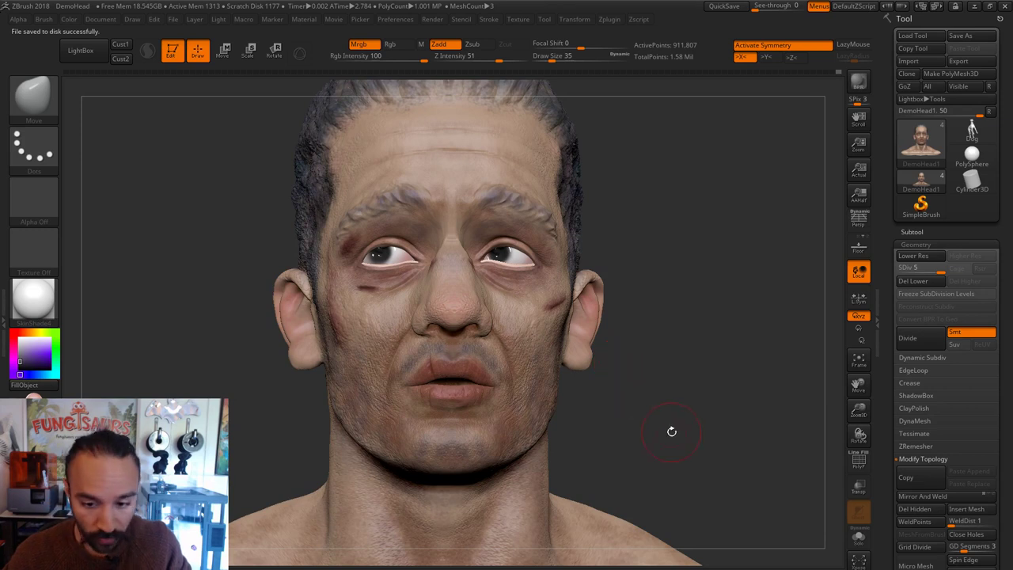
pyautogui.moveTo(694, 445)
pyautogui.mouseDown()
pyautogui.moveTo(656, 430)
pyautogui.moveTo(677, 401)
pyautogui.mouseUp()
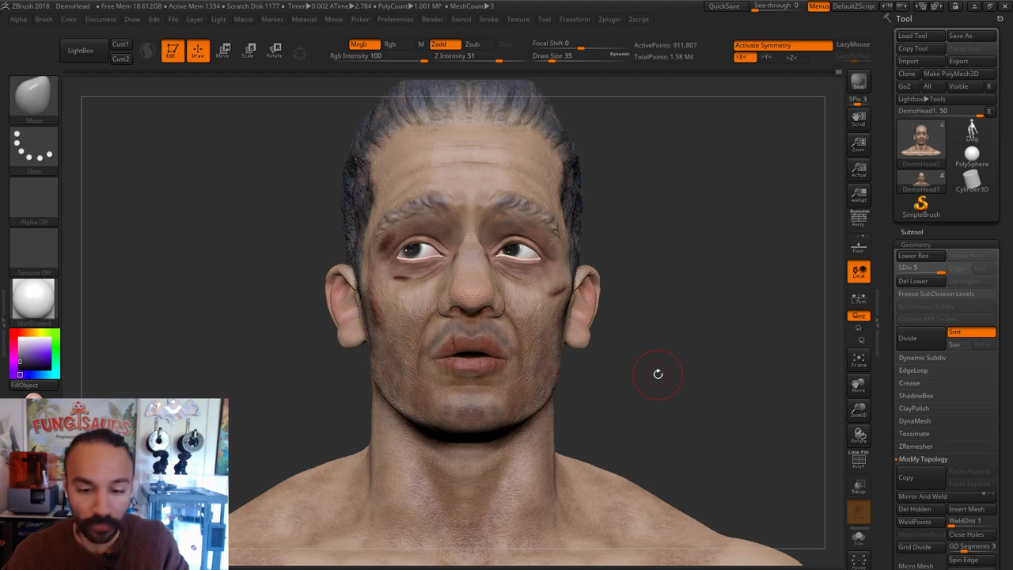
pyautogui.moveTo(658, 374); pyautogui.dragTo(670, 409)
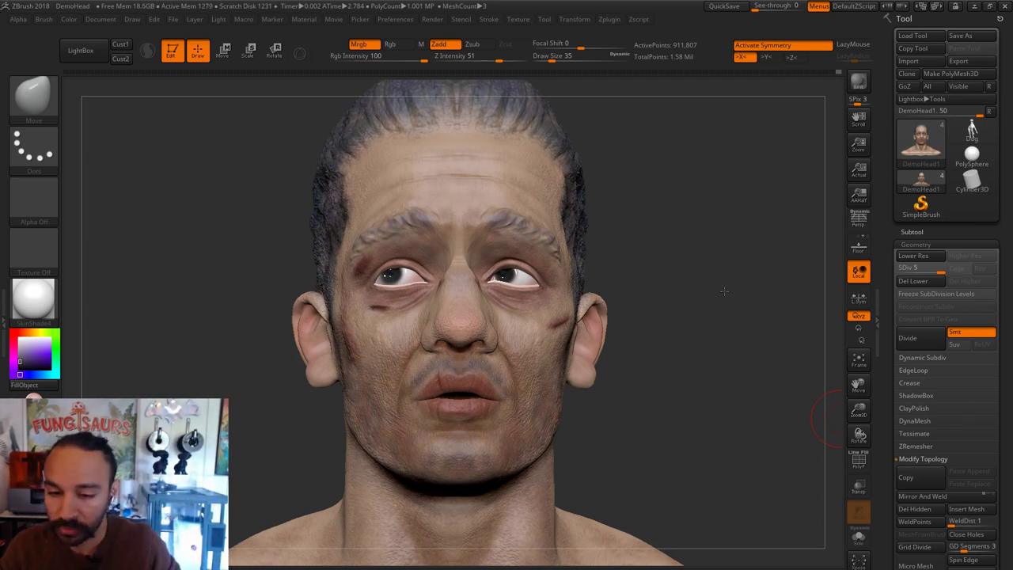
pyautogui.keyDown('alt'); pyautogui.moveTo(698, 306); pyautogui.dragTo(725, 320); pyautogui.keyUp('alt')
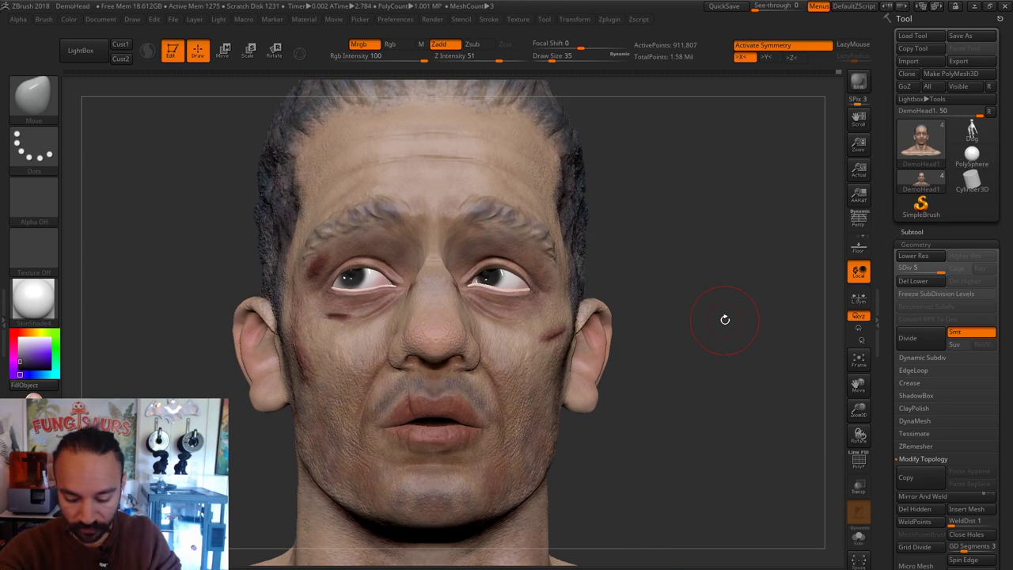
pyautogui.press('b')
pyautogui.press('p')
pyautogui.press('i')
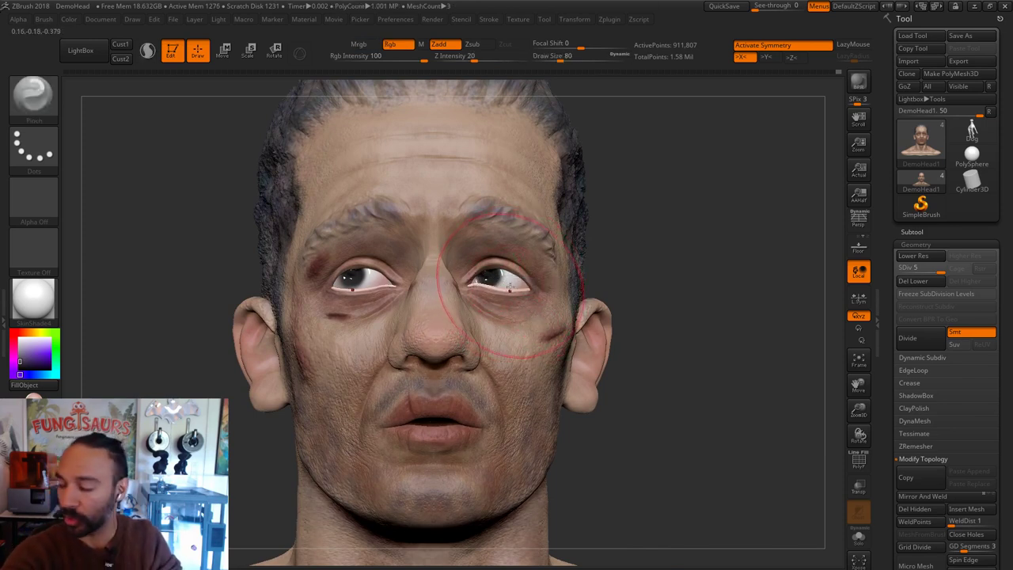
pyautogui.press('s')
pyautogui.moveTo(510, 288); pyautogui.dragTo(516, 288)
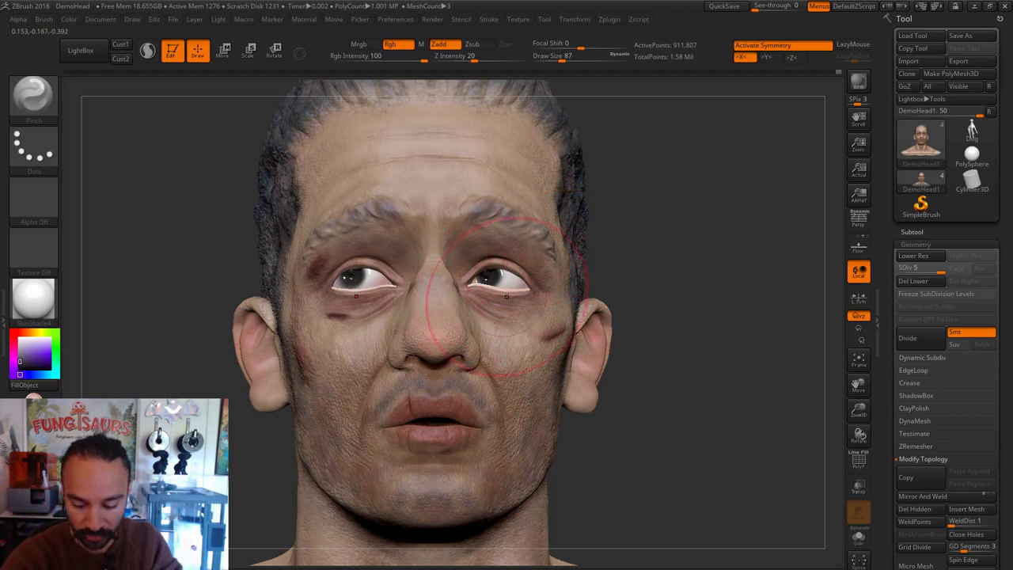
pyautogui.press('s')
pyautogui.moveTo(507, 296)
pyautogui.mouseDown()
pyautogui.moveTo(487, 288)
pyautogui.moveTo(514, 290)
pyautogui.moveTo(486, 287)
pyautogui.mouseUp()
# Step: Lower the head to subdivision level 3 and, with symmetry off, nudge the lower lid above the cheek cut with the Move brush at Draw Size 49
pyautogui.hotkey('shift', 'd')
pyautogui.hotkey('shift', 'd')
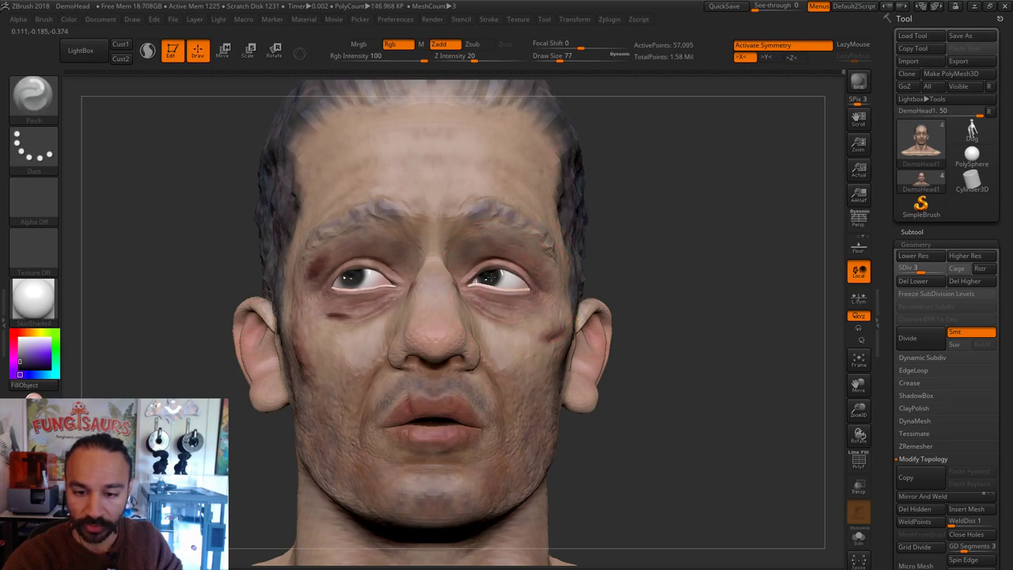
pyautogui.press('b')
pyautogui.press('m')
pyautogui.press('v')
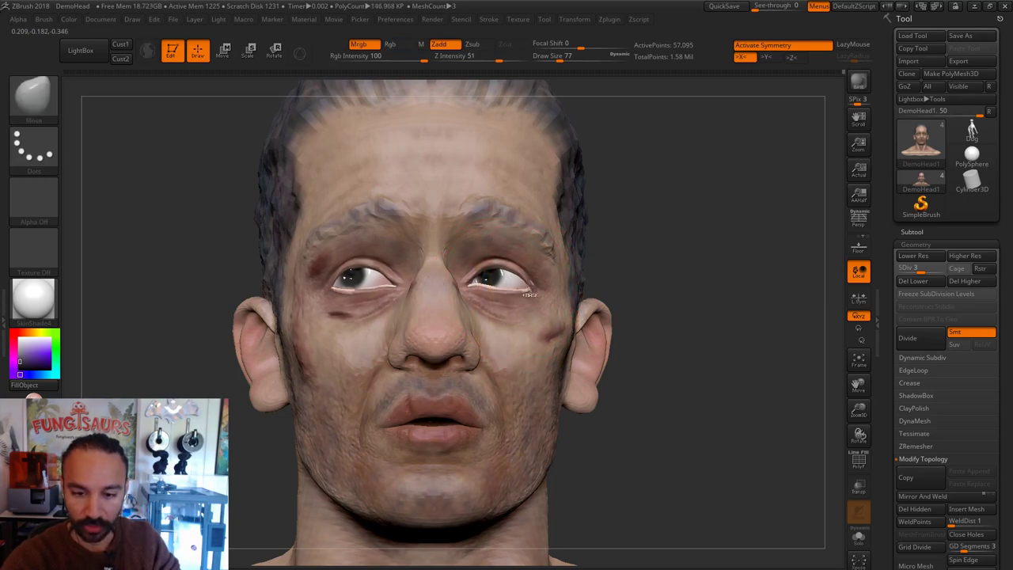
pyautogui.press('x')
pyautogui.moveTo(628, 269); pyautogui.dragTo(611, 218)
pyautogui.press('s')
pyautogui.moveTo(548, 291); pyautogui.dragTo(531, 289)
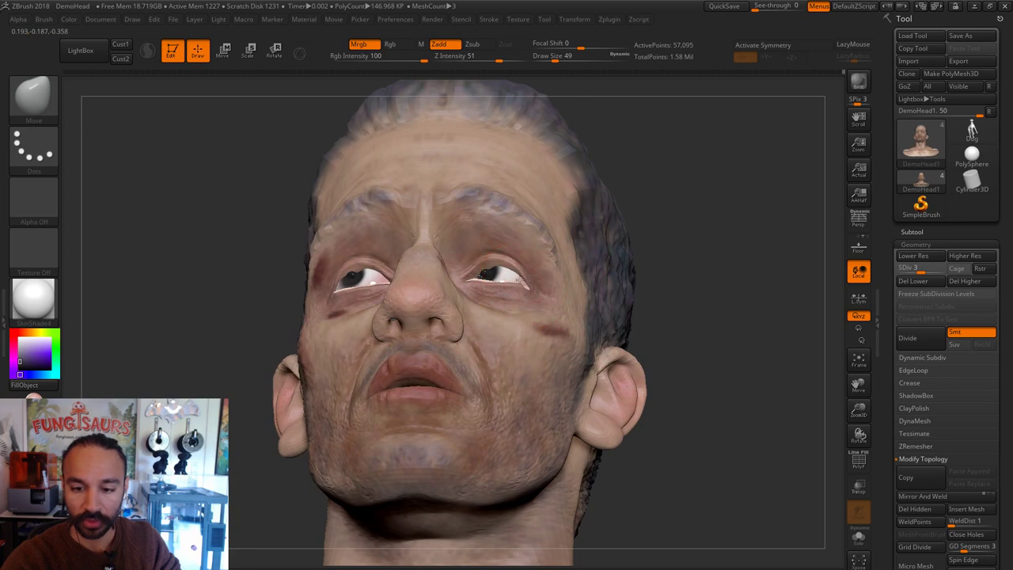
# Step: Turn symmetry back on and adjust the lower eyelids with the Move brush at Draw Size 31
pyautogui.press('x')
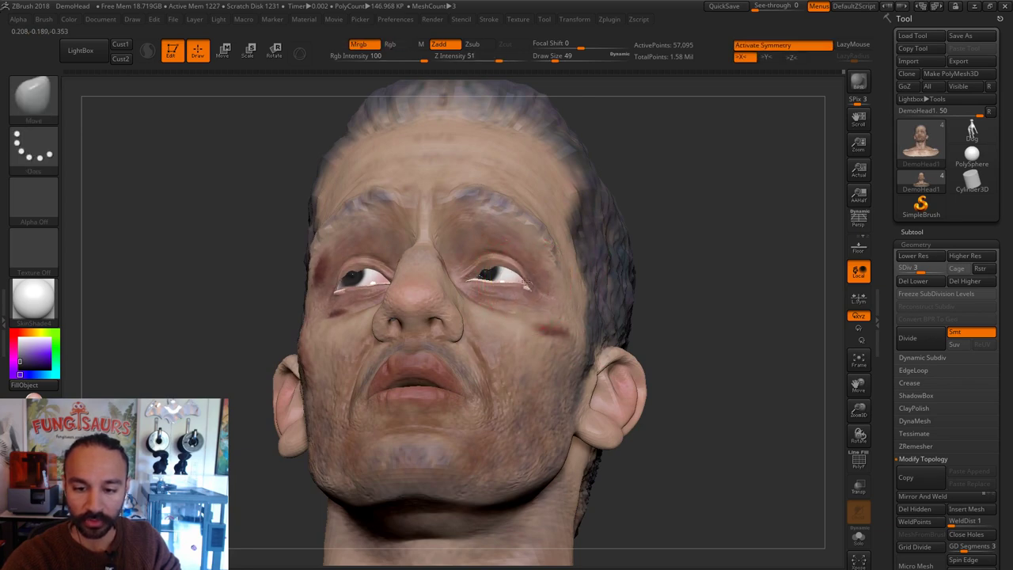
pyautogui.press('s')
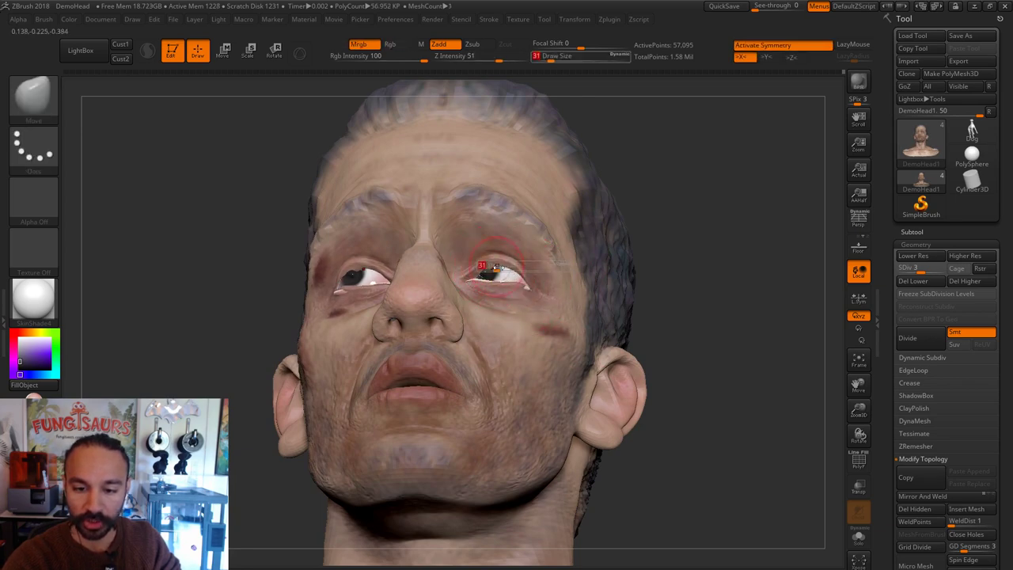
pyautogui.moveTo(496, 270); pyautogui.dragTo(515, 275)
pyautogui.keyDown('shift'); pyautogui.moveTo(669, 237); pyautogui.dragTo(542, 277); pyautogui.keyUp('shift')
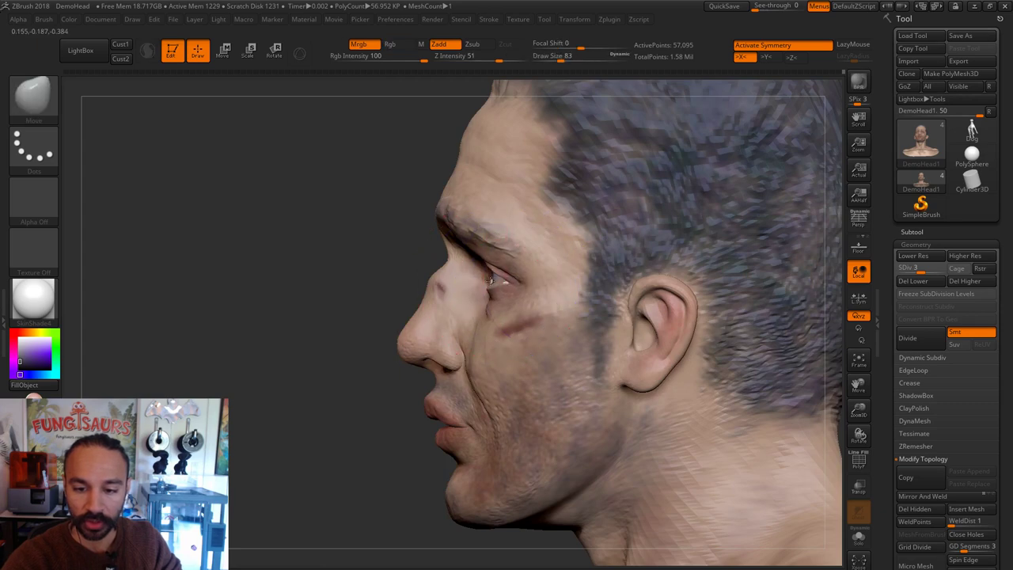
# Step: Switch to the Extract2 lower-lid subtool and reshape its strip under the bruised eye with the Move brush at Draw Size 29
pyautogui.keyDown('alt'); pyautogui.click(495, 281); pyautogui.keyUp('alt')
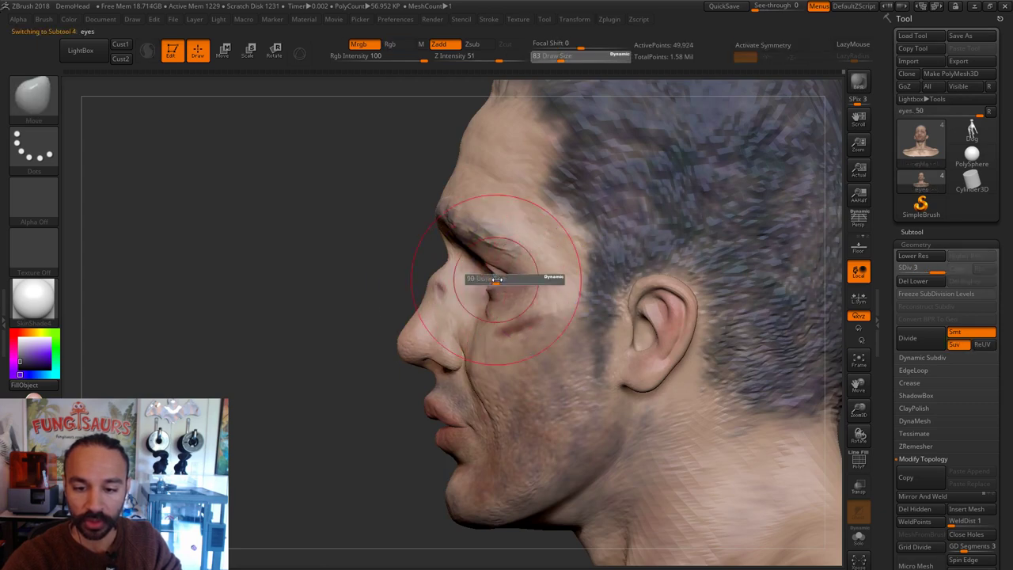
pyautogui.moveTo(490, 277); pyautogui.dragTo(514, 279, button='right')
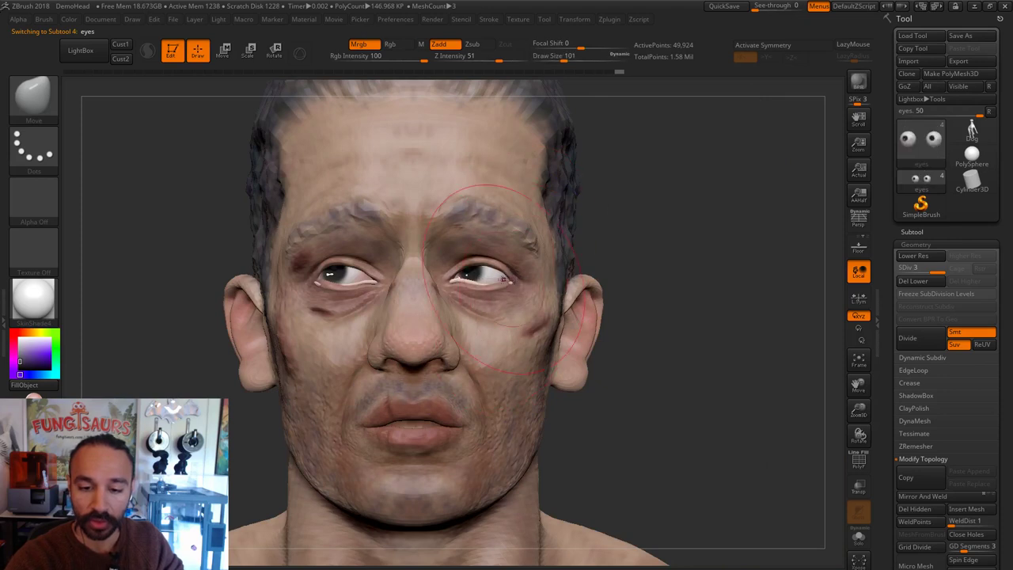
pyautogui.keyDown('alt'); pyautogui.click(476, 282); pyautogui.keyUp('alt')
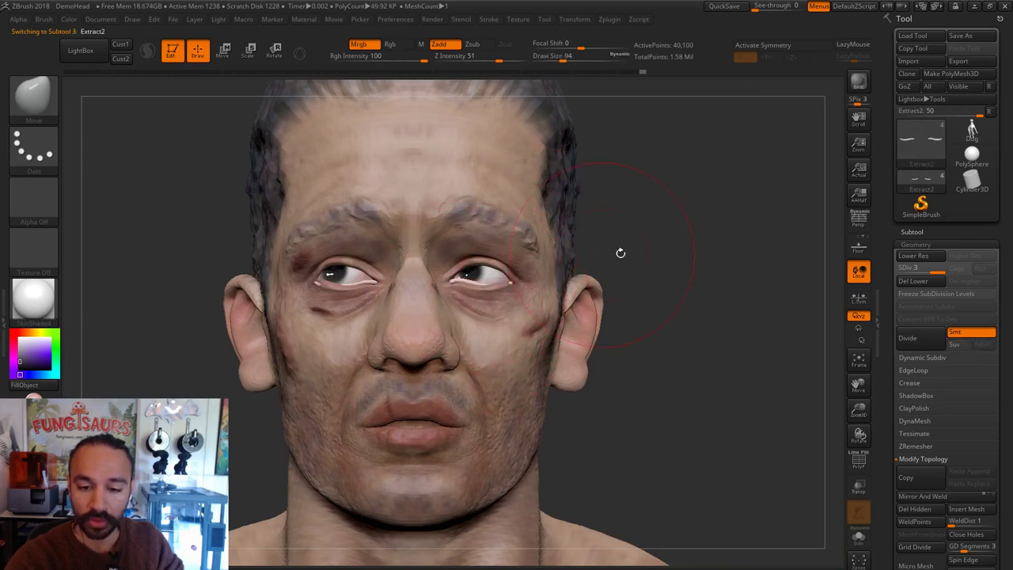
pyautogui.moveTo(620, 252); pyautogui.dragTo(673, 253)
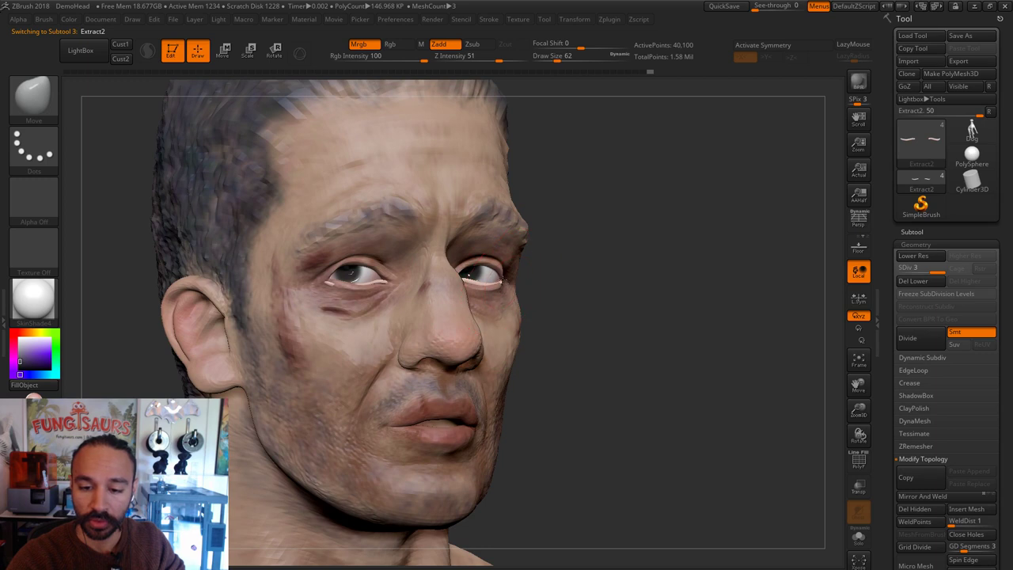
pyautogui.press('s')
pyautogui.click(340, 284)
pyautogui.moveTo(348, 281); pyautogui.dragTo(364, 280)
# Step: Reshape the Extract2 strip under the eye above the cheek cut with the Move brush, raising Draw Size to 41
pyautogui.keyDown('shift'); pyautogui.moveTo(607, 251); pyautogui.dragTo(574, 261); pyautogui.keyUp('shift')
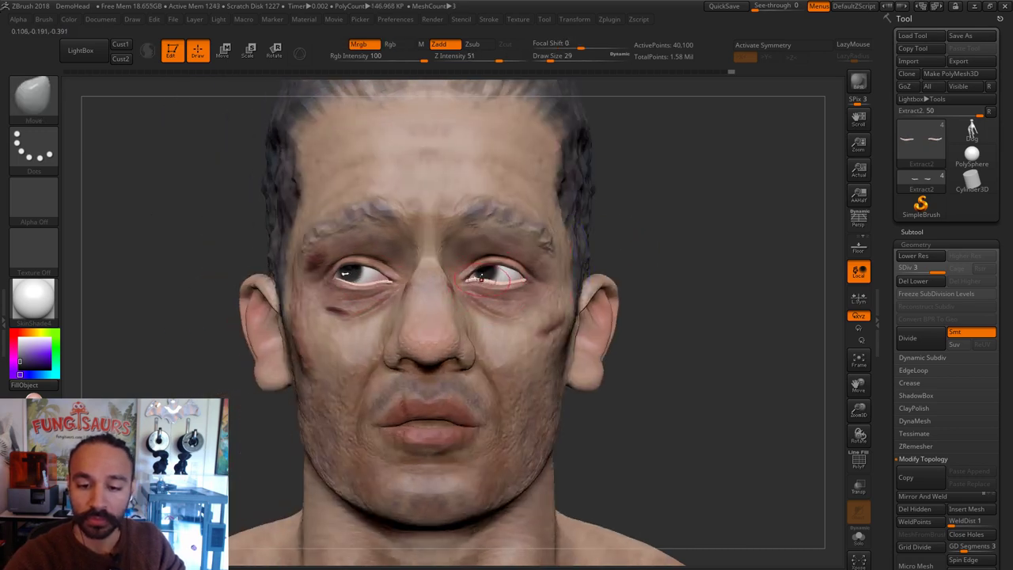
pyautogui.moveTo(478, 281); pyautogui.dragTo(527, 281)
pyautogui.press('s')
pyautogui.click(516, 291)
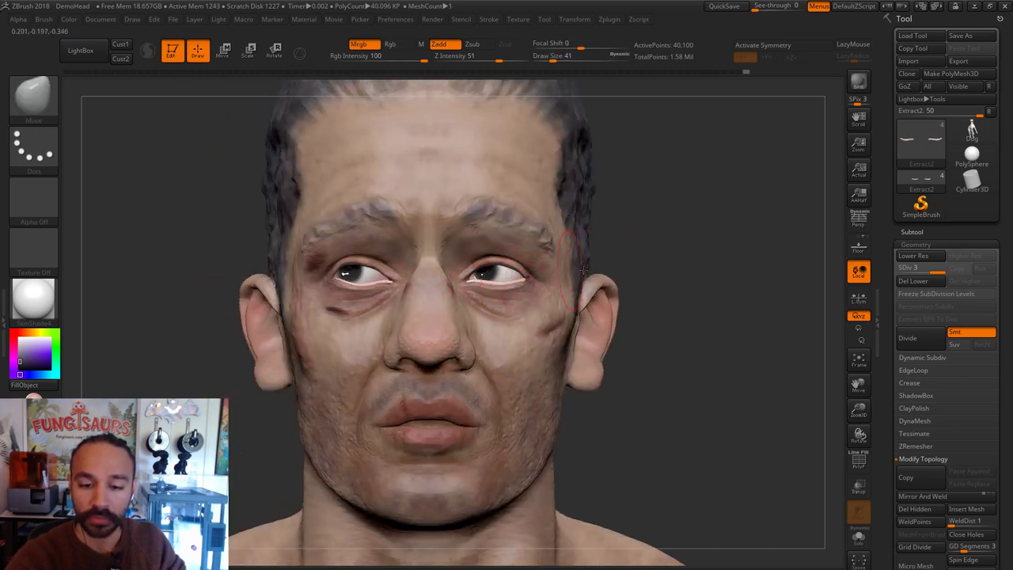
# Step: Switch to the DemoHead1 subtool and nudge the lids of the bruised eye with the Move brush, reducing Draw Size from 44 to 22
pyautogui.keyDown('alt'); pyautogui.moveTo(638, 246); pyautogui.dragTo(639, 264); pyautogui.keyUp('alt')
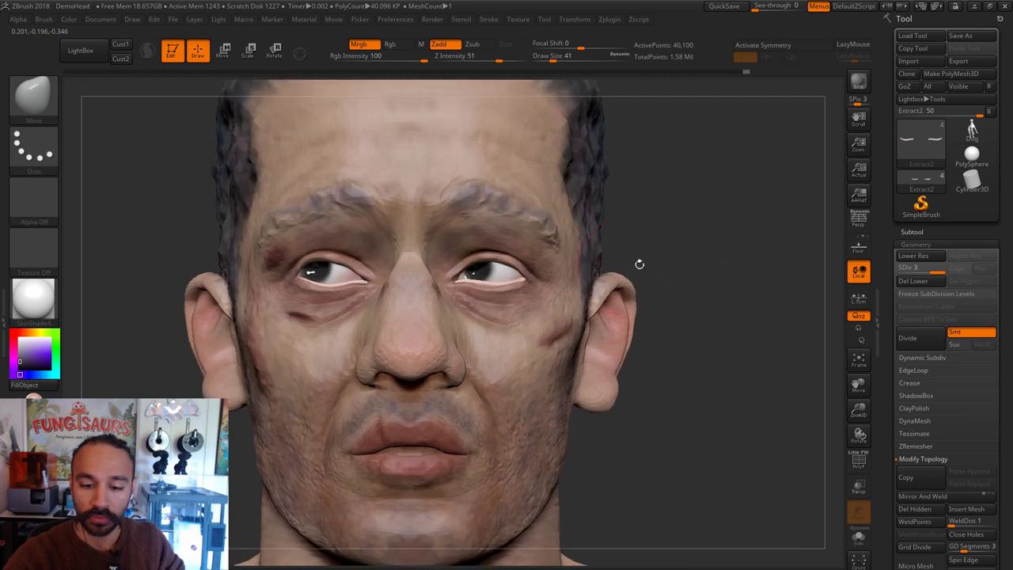
pyautogui.keyDown('alt'); pyautogui.click(311, 293); pyautogui.keyUp('alt')
pyautogui.press('s')
pyautogui.click(312, 293)
pyautogui.press('s')
pyautogui.click(298, 292)
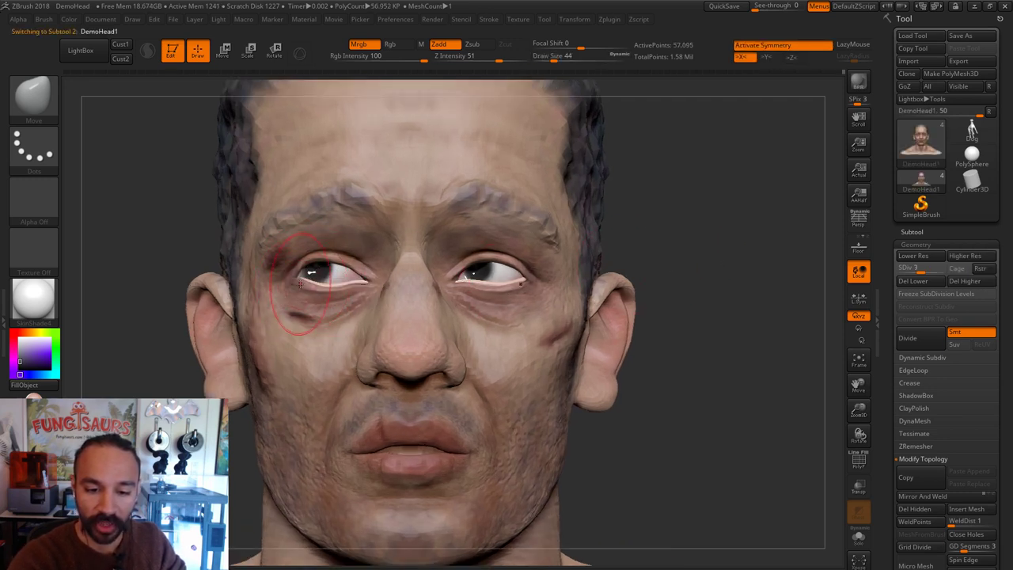
pyautogui.press('s')
pyautogui.moveTo(303, 271); pyautogui.dragTo(301, 272)
pyautogui.moveTo(313, 269)
pyautogui.mouseDown()
pyautogui.moveTo(332, 270)
pyautogui.moveTo(328, 258)
pyautogui.mouseUp()
pyautogui.press('s')
pyautogui.hotkey('ctrl', 'z')
pyautogui.press('s')
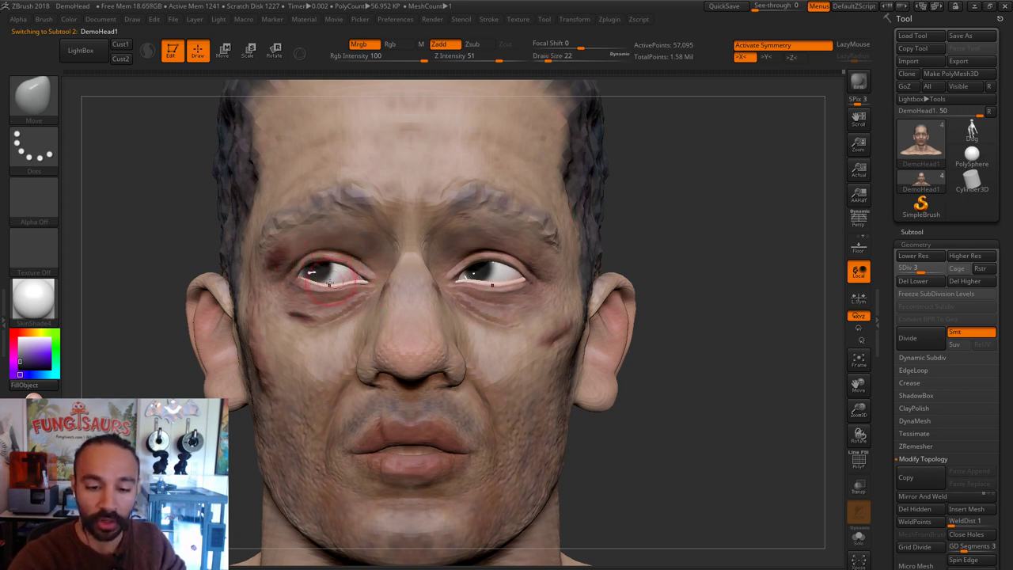
# Step: With symmetry off, lift the upper lid of the bruised eye slightly using the Move brush at Draw Size 25
pyautogui.keyDown('alt'); pyautogui.click(323, 263); pyautogui.keyUp('alt')
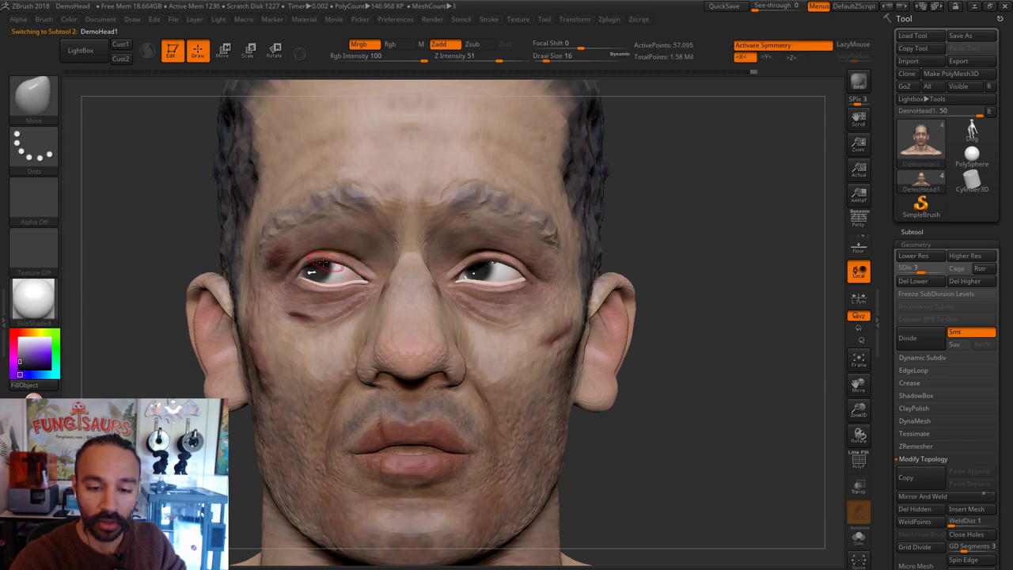
pyautogui.press('ctrl')
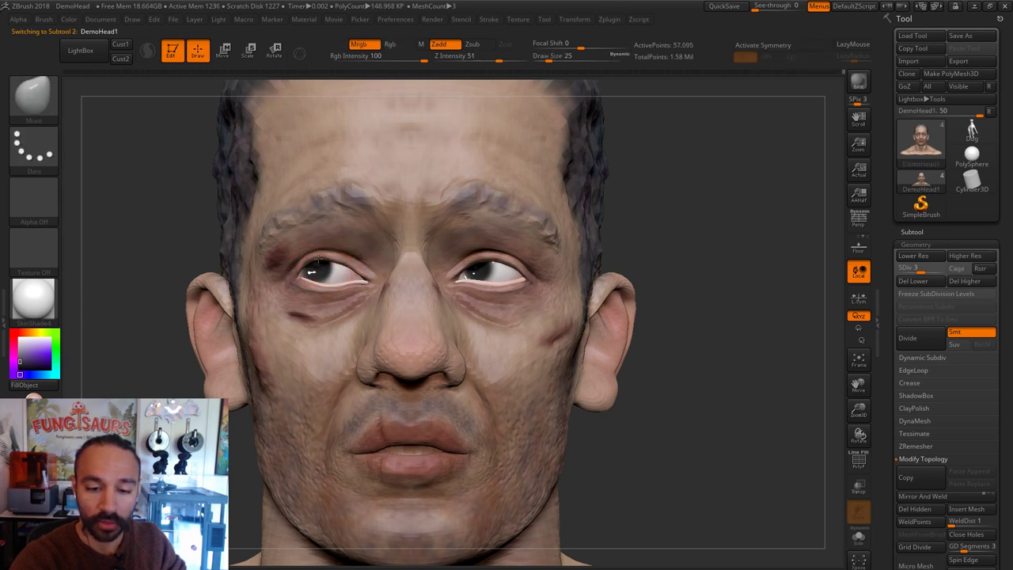
pyautogui.moveTo(335, 263); pyautogui.dragTo(336, 257)
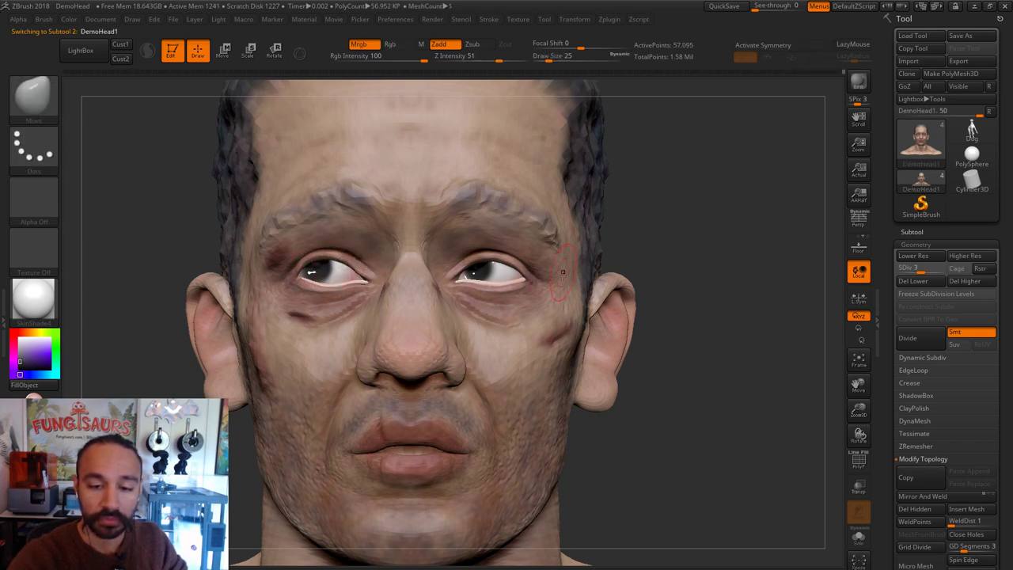
# Step: Switch to the Extract2 subtool and reshape the lid strip under the bruised eye with the Move brush at Draw Size 31 and 23
pyautogui.keyDown('alt'); pyautogui.click(331, 282); pyautogui.keyUp('alt')
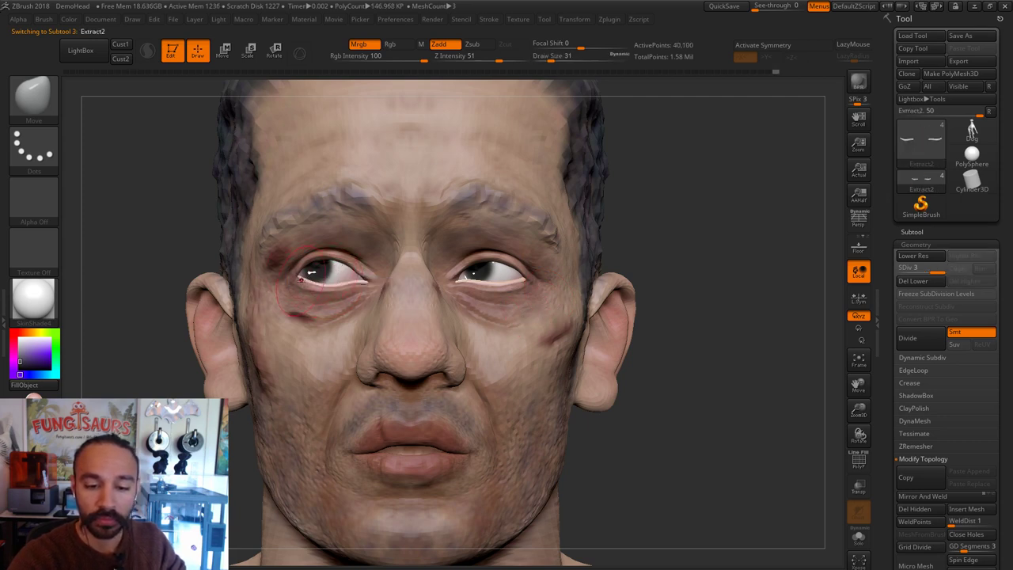
pyautogui.moveTo(301, 279); pyautogui.dragTo(299, 276)
pyautogui.press('s')
pyautogui.click(364, 282)
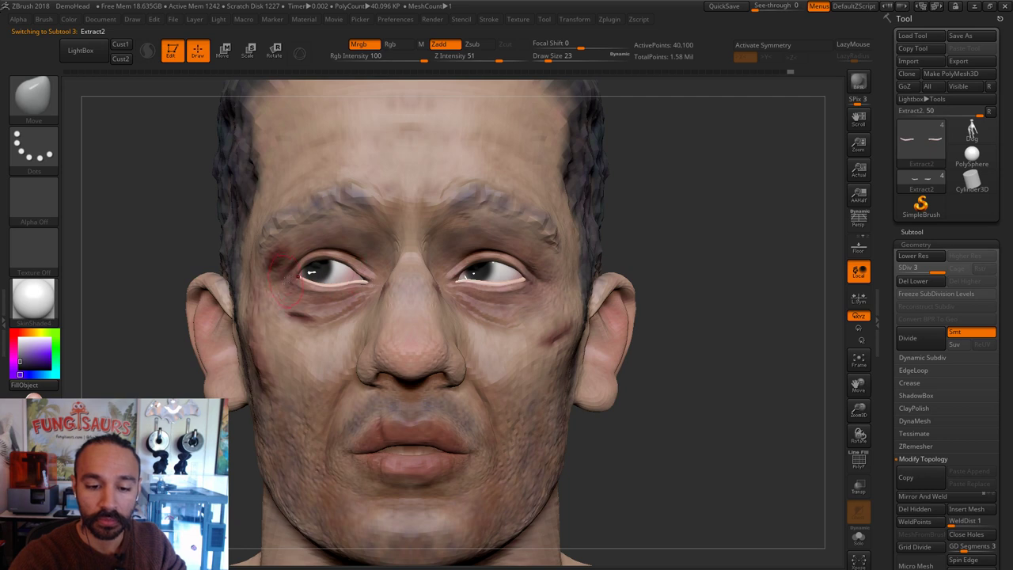
pyautogui.press('s')
pyautogui.click(286, 279)
# Step: Adjust the Extract2 strip under the eye above the cheek cut with the Move brush at Draw Size 27 and then 23
pyautogui.write('s27')
pyautogui.press('Return')
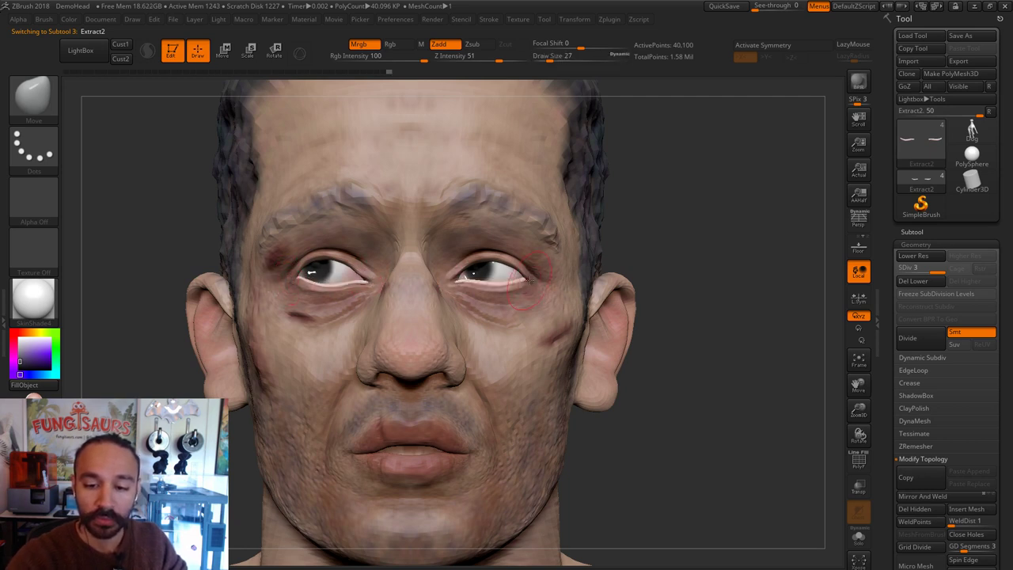
pyautogui.moveTo(658, 246)
pyautogui.keyDown('alt'); pyautogui.mouseDown()
pyautogui.moveTo(662, 222)
pyautogui.moveTo(681, 273)
pyautogui.moveTo(659, 264)
pyautogui.mouseUp(); pyautogui.keyUp('alt')
pyautogui.press('s')
pyautogui.click(489, 273)
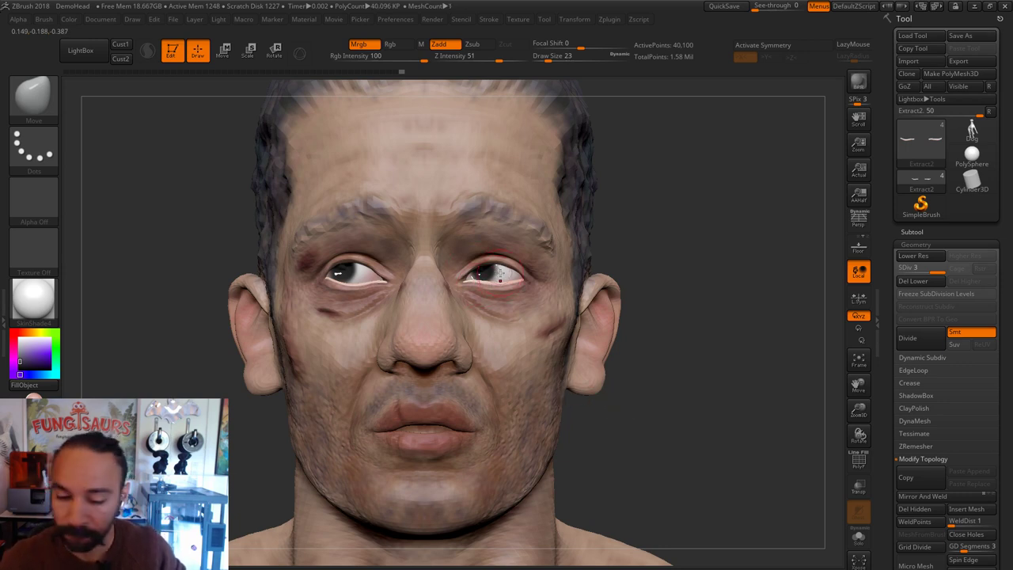
# Step: Switch back to the DemoHead1 subtool, choose the Standard brush at Draw Size 13 and raise the head to subdivision level 5
pyautogui.keyDown('alt'); pyautogui.click(436, 338); pyautogui.keyUp('alt')
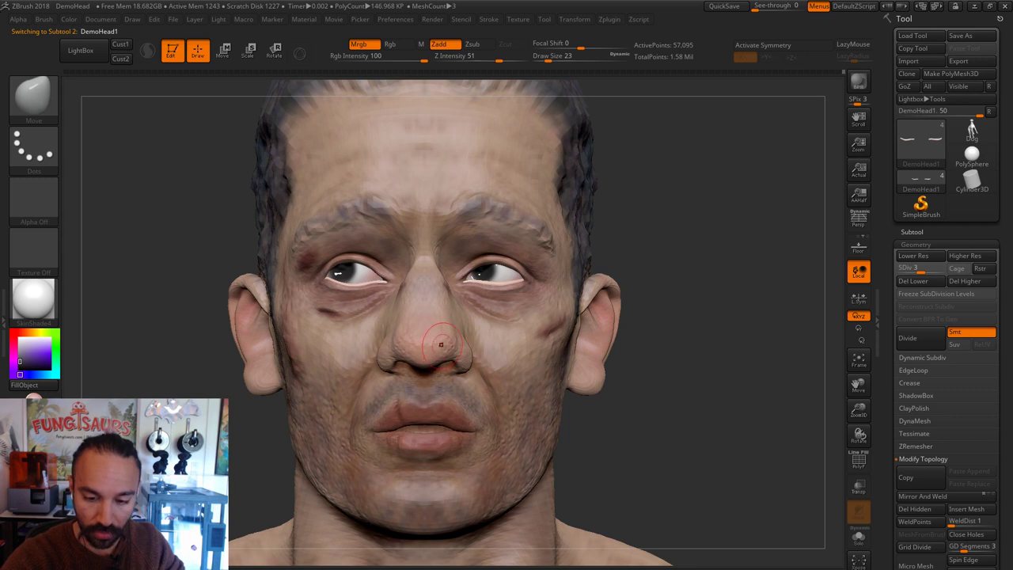
pyautogui.press('b')
pyautogui.press('s')
pyautogui.press('t')
pyautogui.press('d')
pyautogui.press('[')
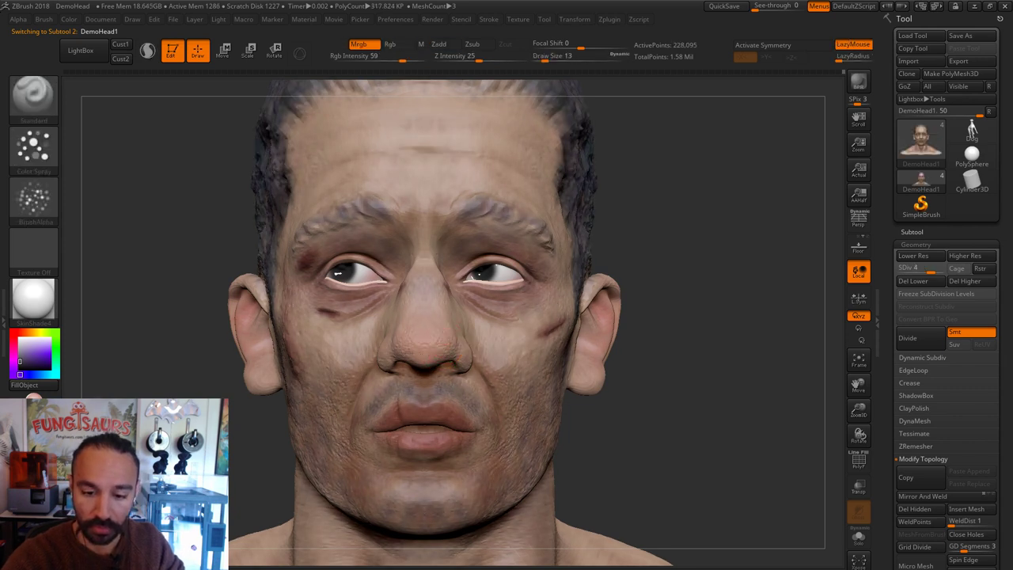
pyautogui.press('d')
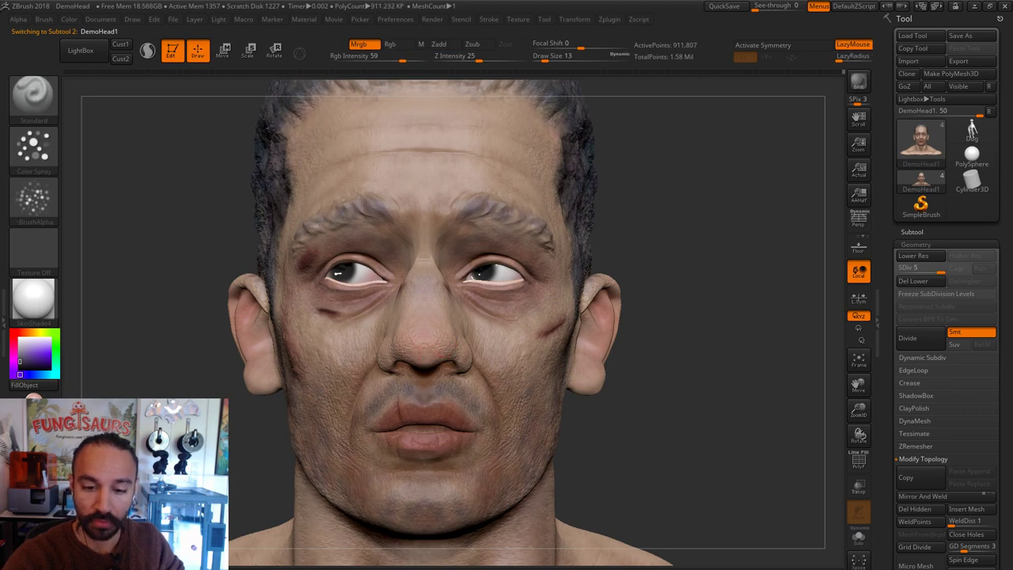
pyautogui.press('shift')
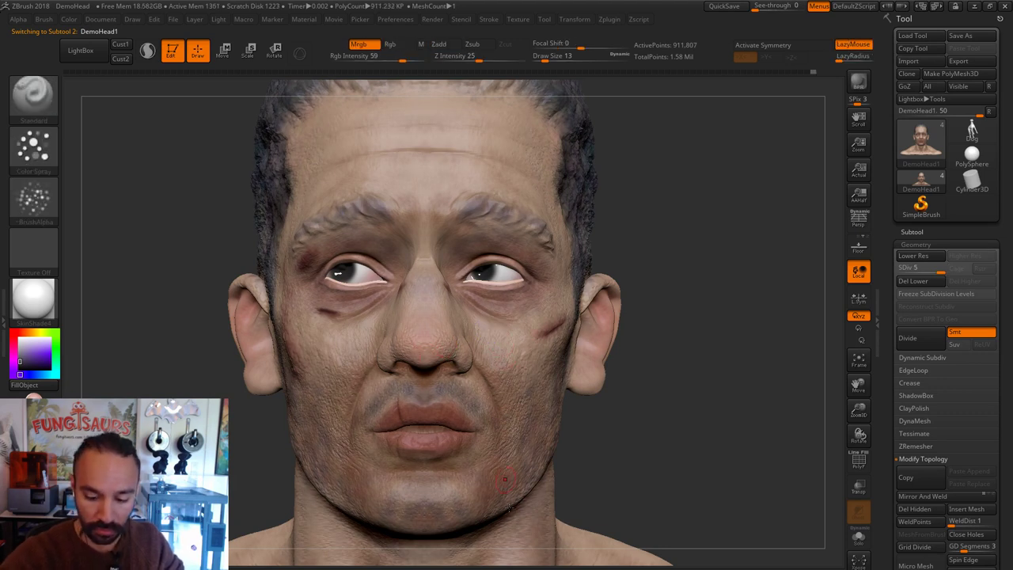
# Step: Carve fine creases around the nose and mouth with the DamStandard brush, raising Draw Size from 7 to 12
pyautogui.press('b')
pyautogui.press('d')
pyautogui.press('s')
pyautogui.press('s')
pyautogui.click(365, 359)
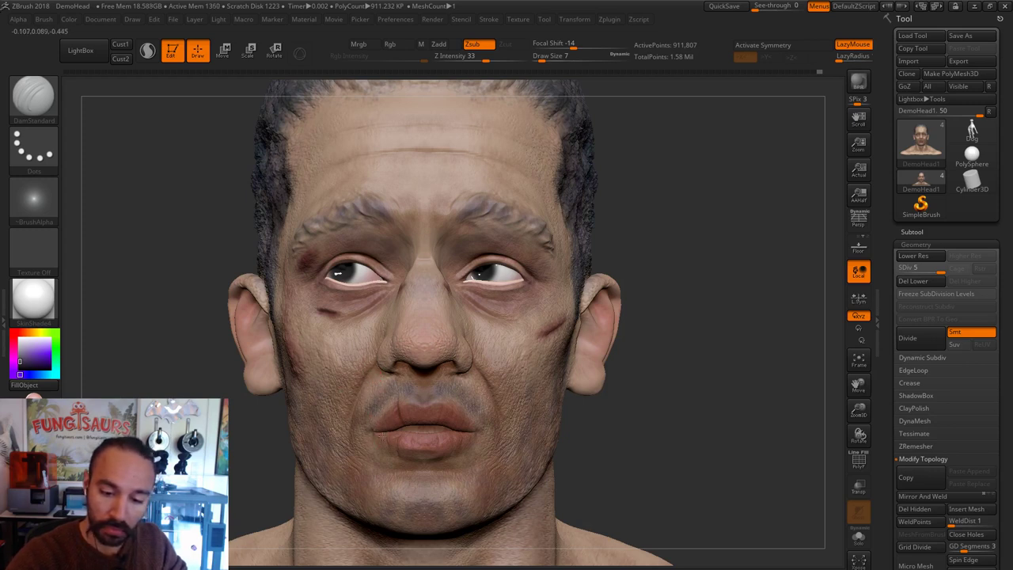
pyautogui.press('s')
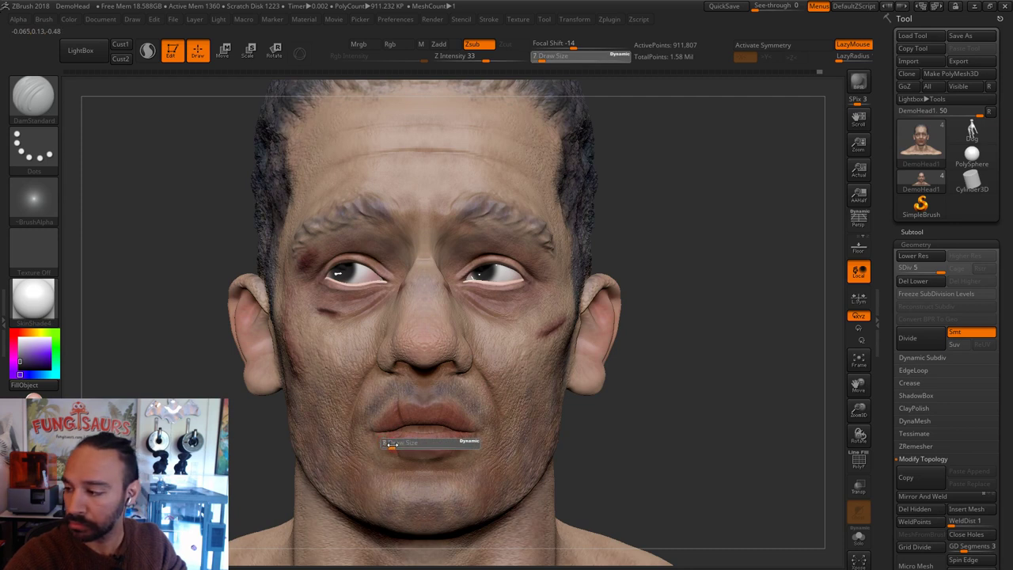
pyautogui.click(394, 446)
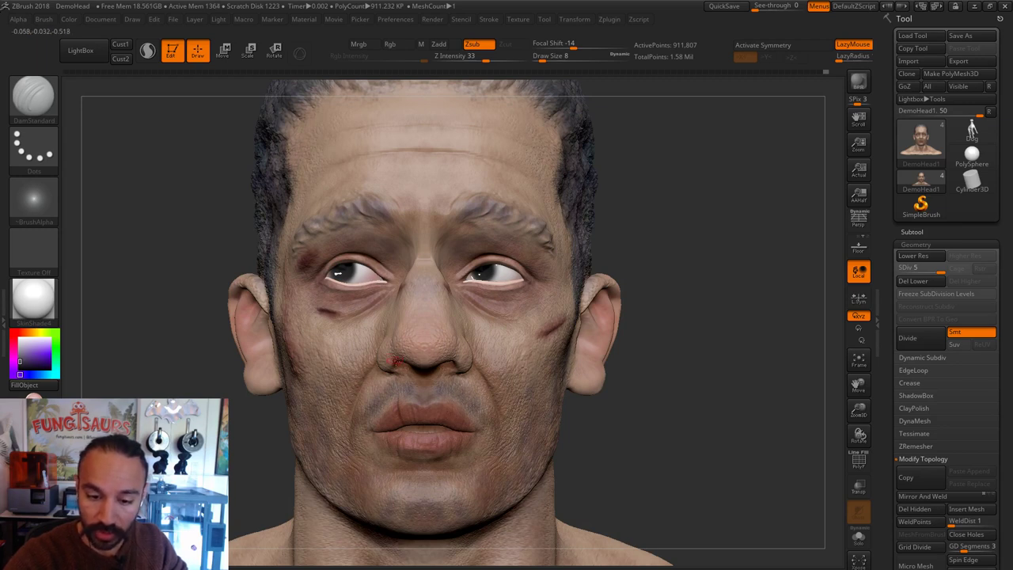
pyautogui.press('s')
pyautogui.click(392, 372)
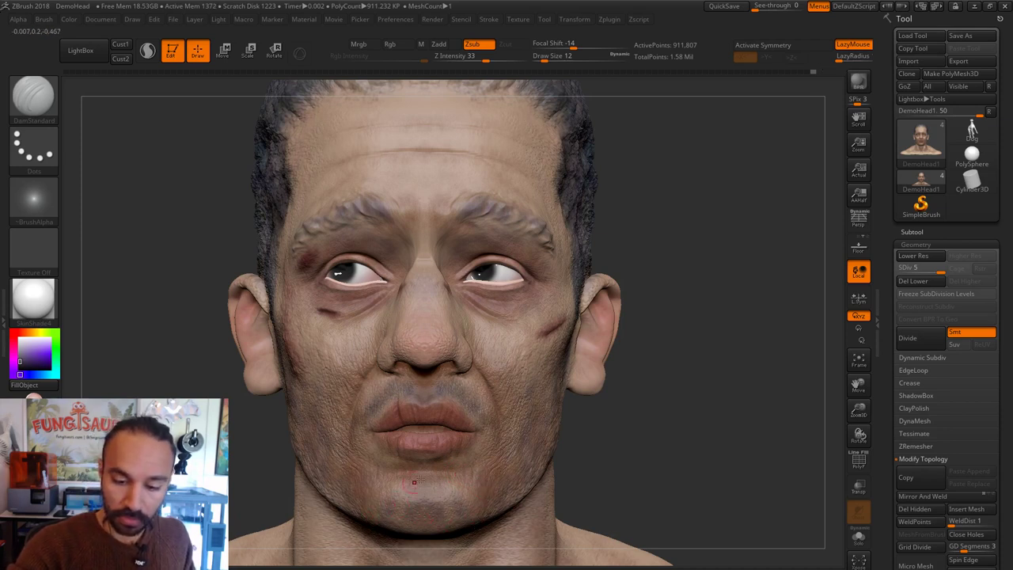
# Step: Turn symmetry on and reshape the jawline with the Move brush at Draw Size 68 and then 87
pyautogui.press('b')
pyautogui.press('m')
pyautogui.press('v')
pyautogui.press('s')
pyautogui.moveTo(480, 503)
pyautogui.mouseDown()
pyautogui.moveTo(489, 504)
pyautogui.moveTo(455, 522)
pyautogui.mouseUp()
pyautogui.press('s')
pyautogui.press('x')
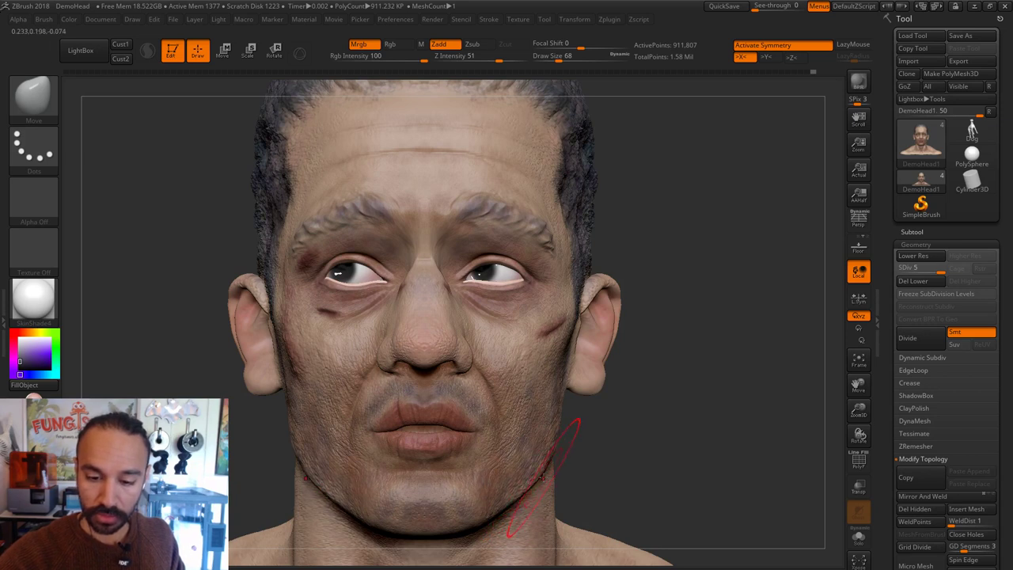
pyautogui.moveTo(536, 475); pyautogui.dragTo(535, 473)
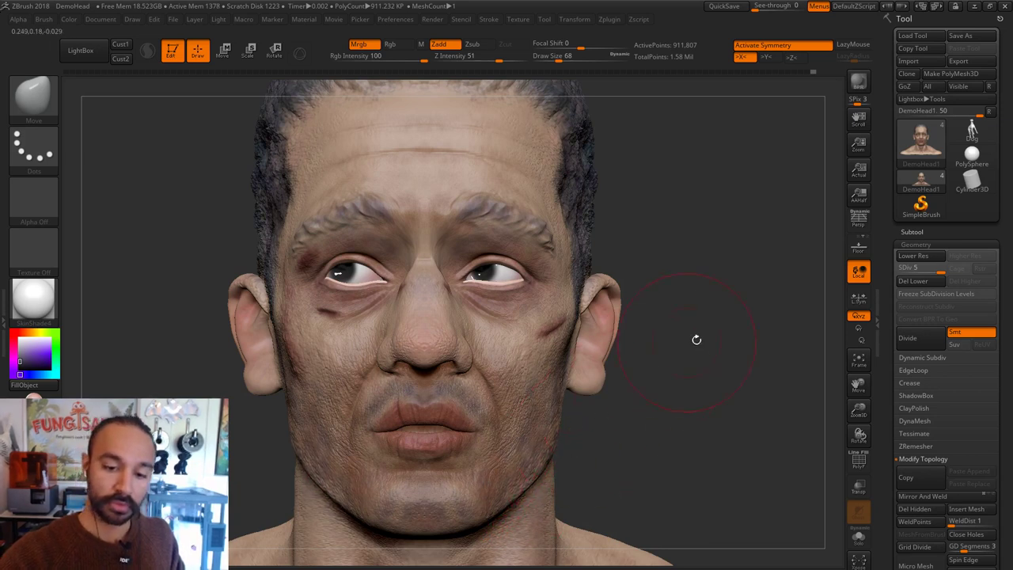
pyautogui.press('s')
pyautogui.moveTo(319, 467); pyautogui.dragTo(314, 465)
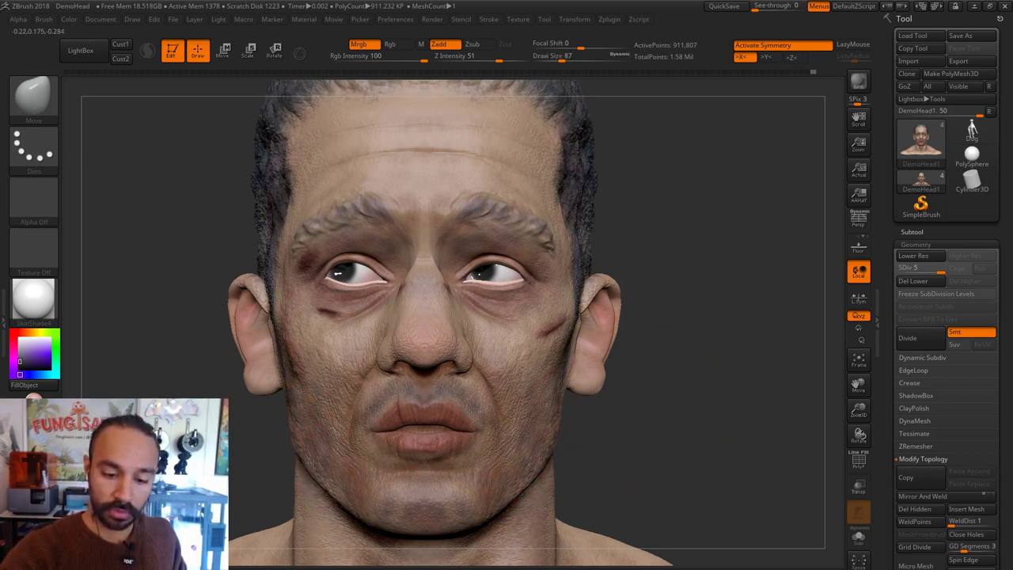
# Step: Widen the sides of the neck below the jaw with the Move brush, raising Draw Size from 87 to 158
pyautogui.moveTo(692, 407)
pyautogui.mouseDown()
pyautogui.moveTo(634, 429)
pyautogui.moveTo(633, 400)
pyautogui.mouseUp()
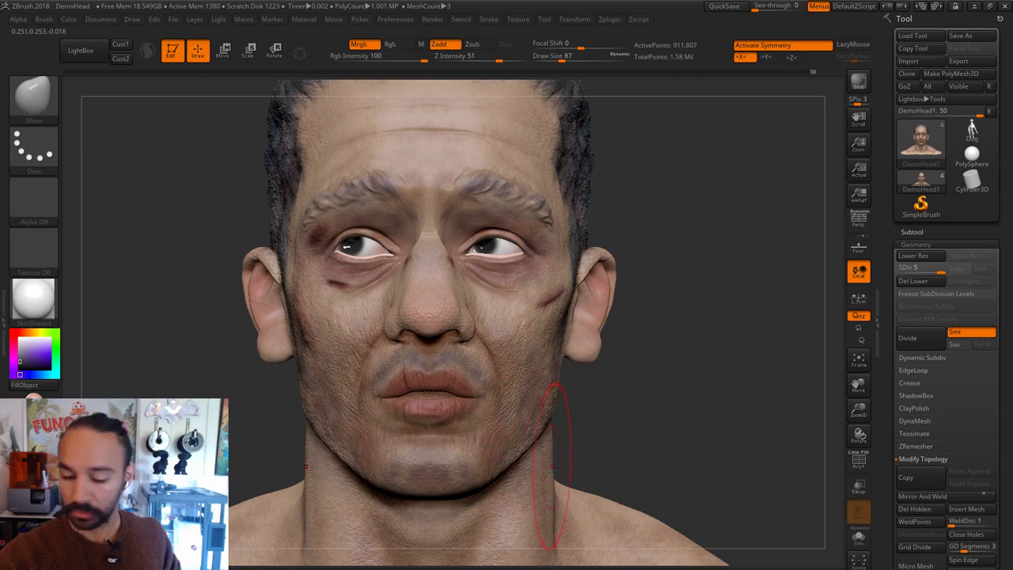
pyautogui.hotkey('ctrl', 'z')
pyautogui.moveTo(551, 472); pyautogui.dragTo(567, 473)
pyautogui.press('s')
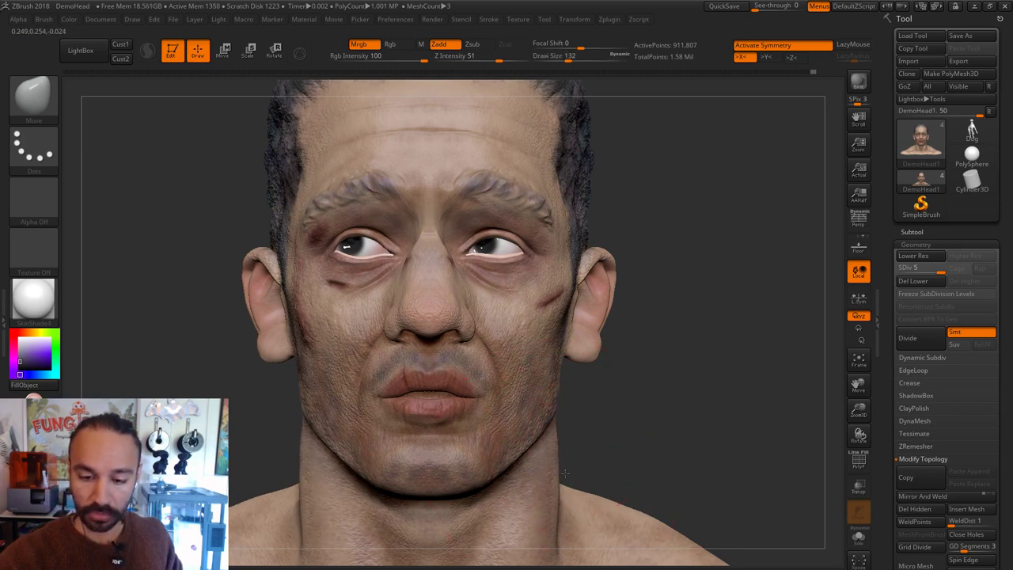
pyautogui.moveTo(629, 416)
pyautogui.keyDown('shift'); pyautogui.mouseDown()
pyautogui.moveTo(572, 422)
pyautogui.moveTo(546, 406)
pyautogui.moveTo(616, 417)
pyautogui.moveTo(599, 425)
pyautogui.moveTo(579, 307)
pyautogui.mouseUp(); pyautogui.keyUp('shift')
pyautogui.press('s')
pyautogui.press('s')
pyautogui.moveTo(521, 377)
pyautogui.mouseDown()
pyautogui.moveTo(538, 378)
pyautogui.moveTo(535, 409)
pyautogui.mouseUp()
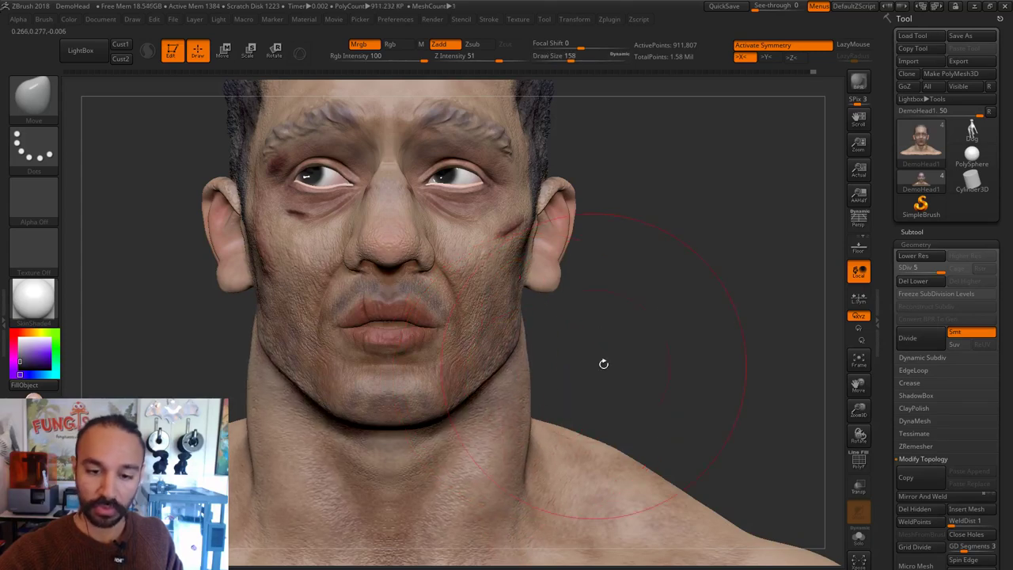
pyautogui.moveTo(603, 361)
pyautogui.keyDown('alt'); pyautogui.mouseDown()
pyautogui.moveTo(532, 360)
pyautogui.moveTo(583, 368)
pyautogui.mouseUp(); pyautogui.keyUp('alt')
pyautogui.hotkey('ctrl', 'z')
pyautogui.moveTo(565, 437)
pyautogui.mouseDown()
pyautogui.moveTo(563, 422)
pyautogui.moveTo(547, 425)
pyautogui.mouseUp()
pyautogui.hotkey('ctrl', 'z')
# Step: Pull out the back of the neck where it meets the shoulders with the Move brush at Draw Size 101 and then 124
pyautogui.press('s')
pyautogui.moveTo(606, 379); pyautogui.dragTo(459, 380)
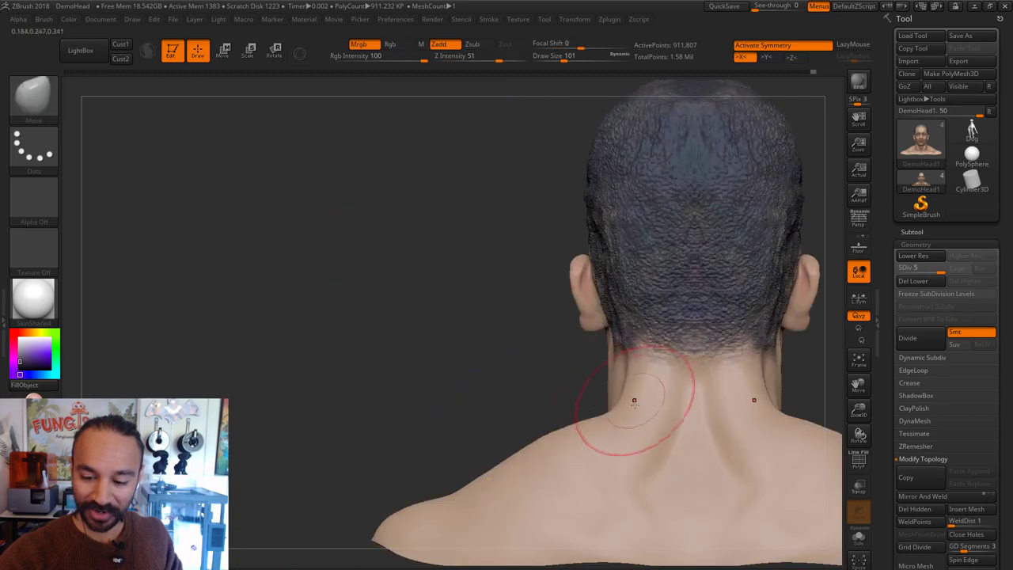
pyautogui.press('s')
pyautogui.moveTo(631, 410); pyautogui.dragTo(601, 403)
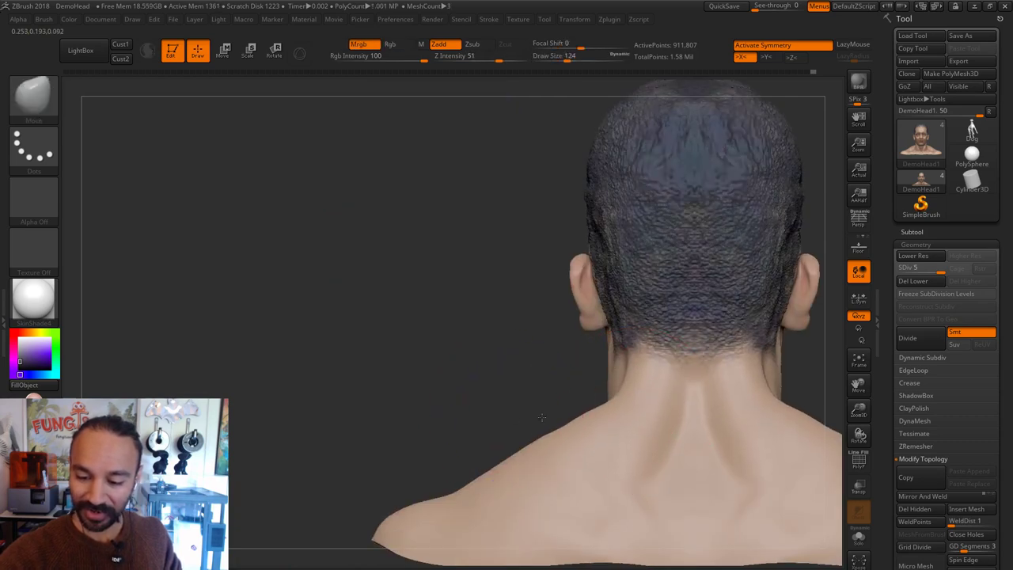
pyautogui.keyDown('shift'); pyautogui.moveTo(475, 380); pyautogui.dragTo(611, 391); pyautogui.keyUp('shift')
pyautogui.press('s')
pyautogui.moveTo(678, 409); pyautogui.dragTo(671, 426)
pyautogui.keyDown('alt'); pyautogui.moveTo(722, 358); pyautogui.dragTo(665, 401); pyautogui.keyUp('alt')
# Step: Adjust the chin area and mouth corners with the symmetric Move brush, reducing Draw Size from 46 to 35
pyautogui.press('s')
pyautogui.moveTo(541, 420)
pyautogui.mouseDown()
pyautogui.moveTo(590, 409)
pyautogui.moveTo(592, 387)
pyautogui.moveTo(635, 386)
pyautogui.mouseUp()
pyautogui.press('s')
pyautogui.moveTo(341, 384); pyautogui.dragTo(333, 384)
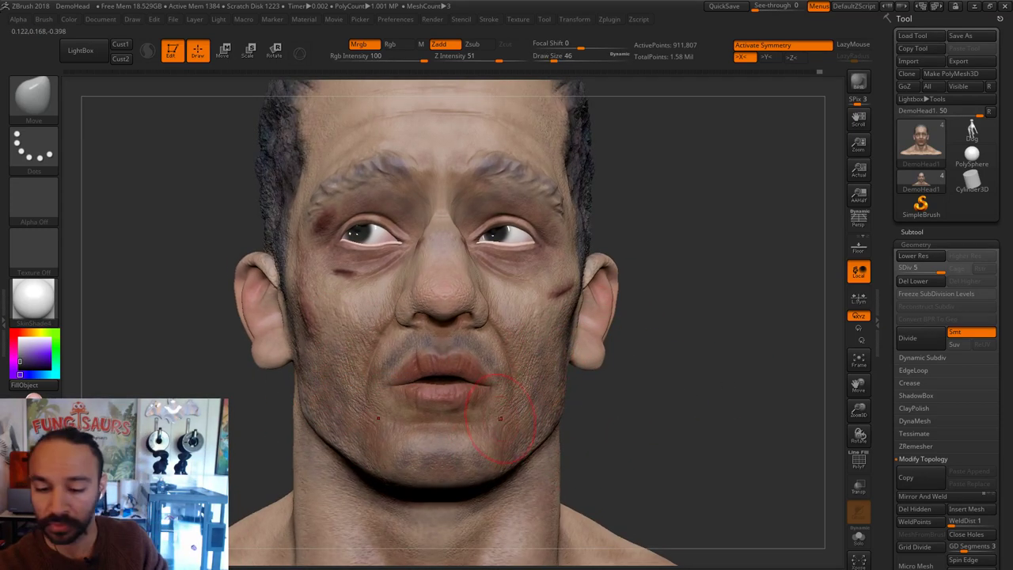
pyautogui.press('s')
pyautogui.moveTo(490, 389); pyautogui.dragTo(486, 388)
pyautogui.press('s')
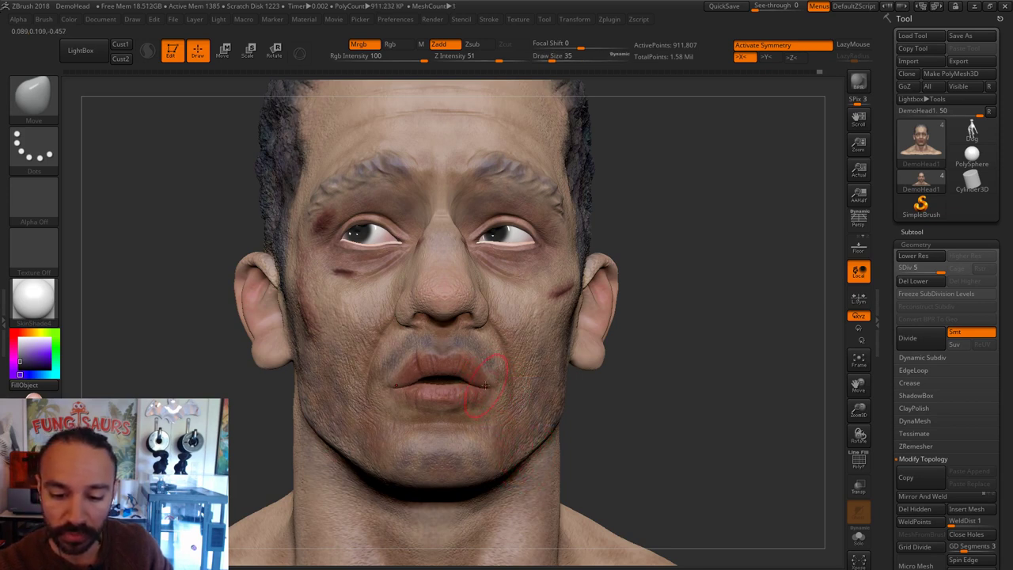
# Step: Nudge the nose bridge and the eyelids symmetrically with the Move brush
pyautogui.moveTo(641, 375)
pyautogui.mouseDown()
pyautogui.moveTo(648, 381)
pyautogui.moveTo(663, 352)
pyautogui.mouseUp()
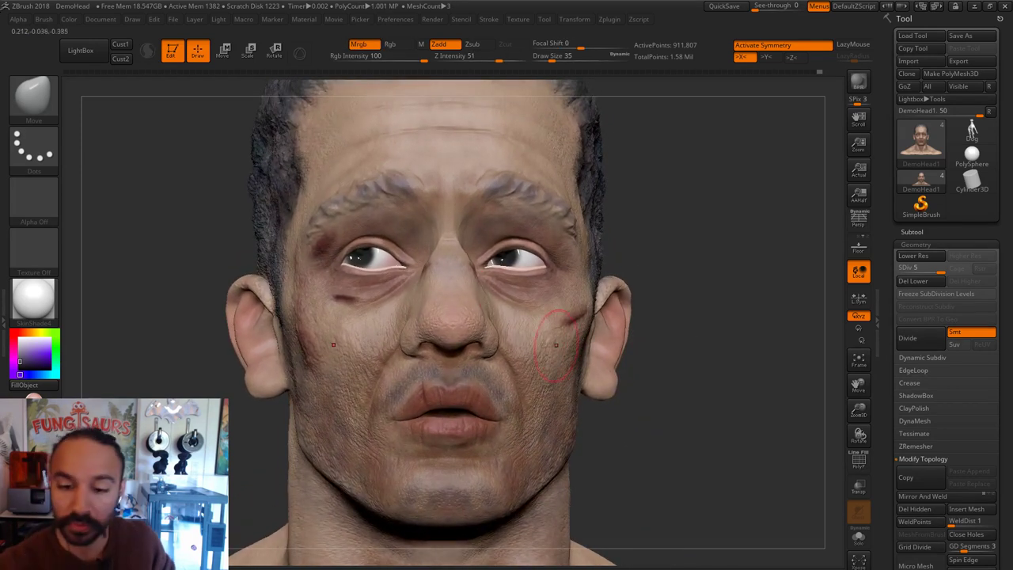
pyautogui.press('s')
pyautogui.moveTo(448, 265); pyautogui.dragTo(443, 263)
pyautogui.press('s')
pyautogui.moveTo(367, 254); pyautogui.dragTo(363, 254)
# Step: Sharpen the folds beside the nose with the DamStandard brush at Draw Size 13
pyautogui.press('b')
pyautogui.press('d')
pyautogui.press('s')
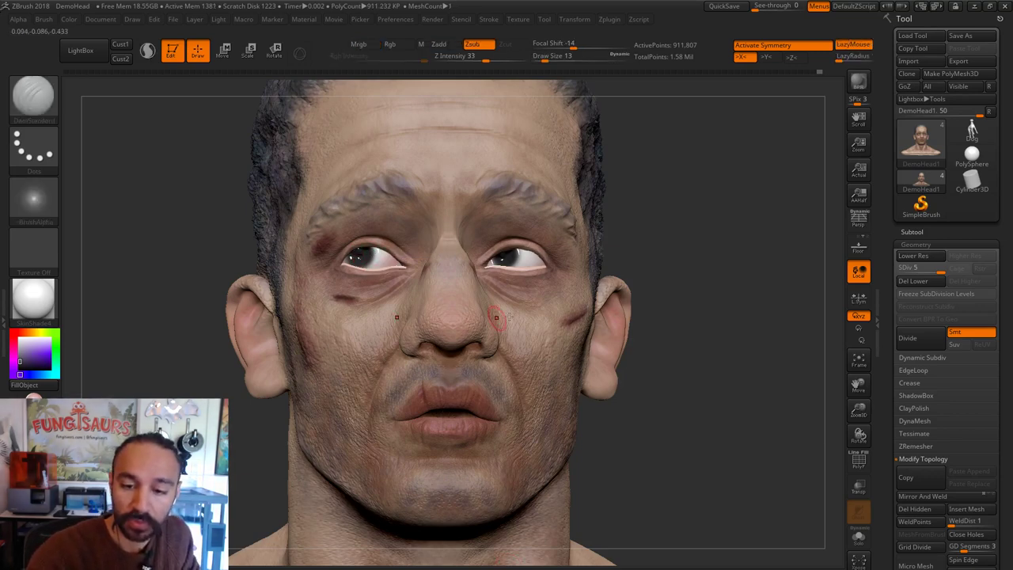
# Step: Turn symmetry off and adjust the upper lid of the eye above the cheek cut with the Move brush at Draw Size 23
pyautogui.moveTo(667, 276); pyautogui.dragTo(566, 253)
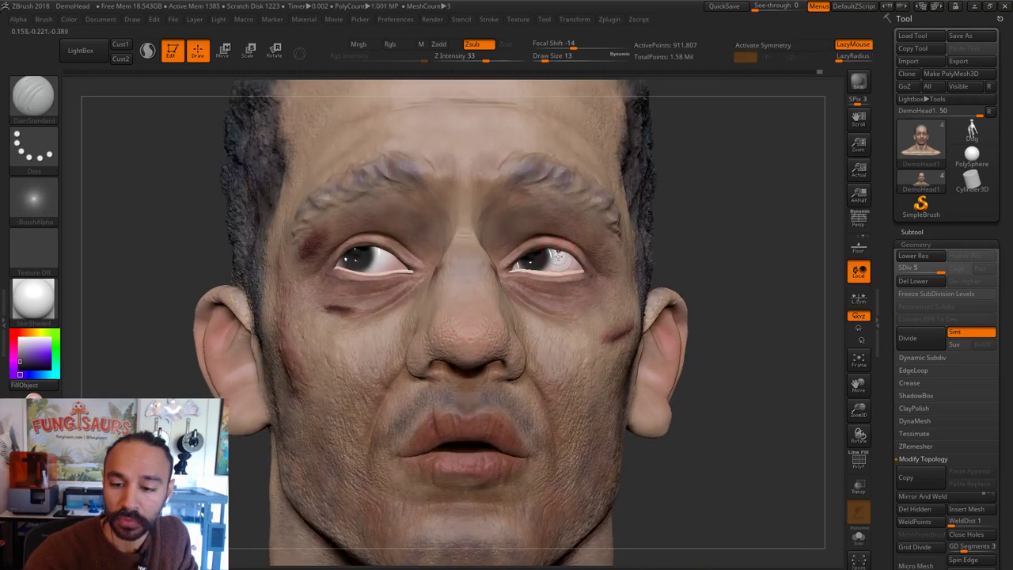
pyautogui.press('x')
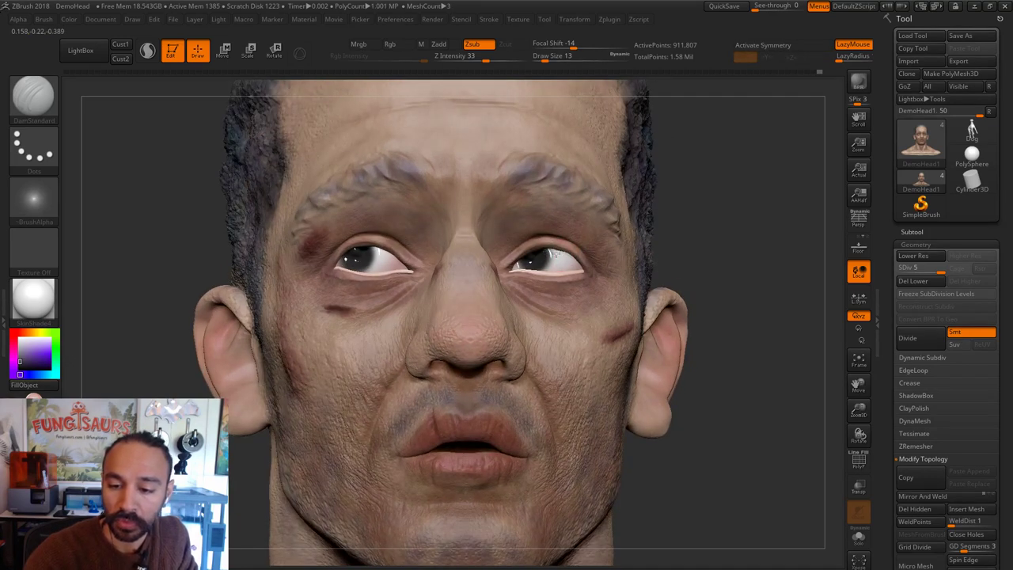
pyautogui.press('b')
pyautogui.press('m')
pyautogui.press('v')
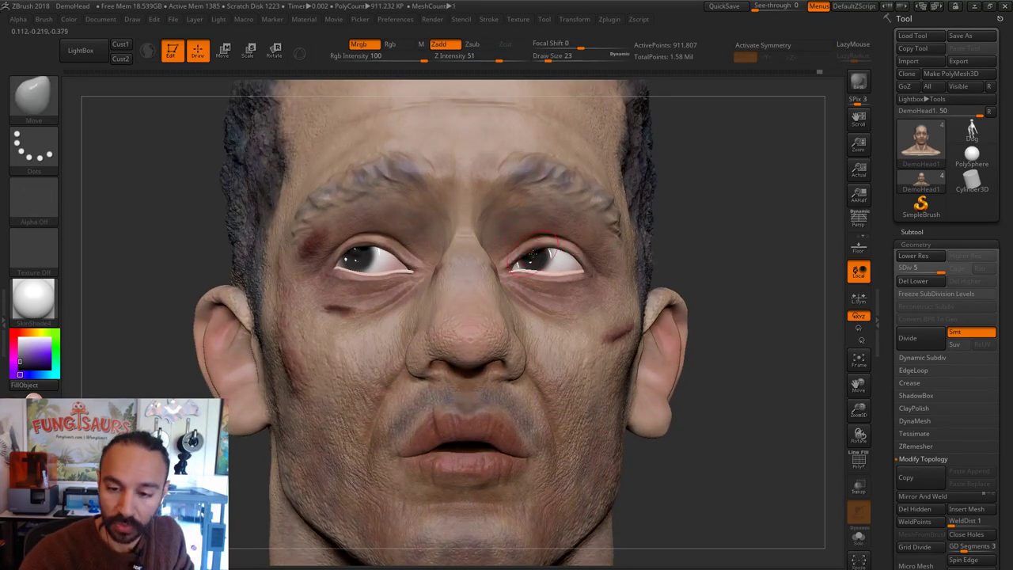
# Step: Save the head tool to disk, overwriting the existing file
pyautogui.keyDown('alt'); pyautogui.moveTo(706, 216); pyautogui.dragTo(729, 332); pyautogui.keyUp('alt')
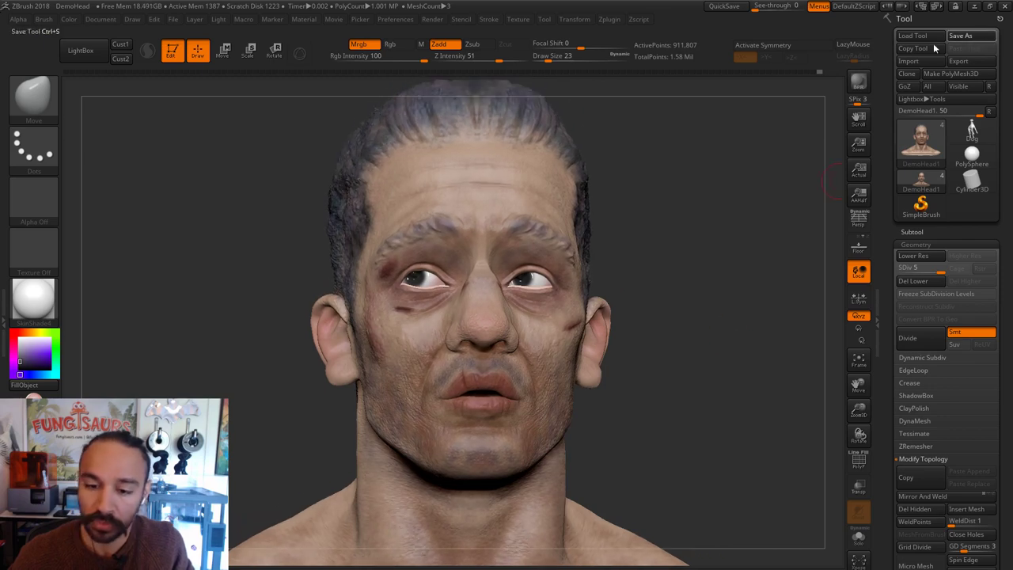
pyautogui.click(960, 36)
pyautogui.click(610, 351)
pyautogui.click(537, 315)
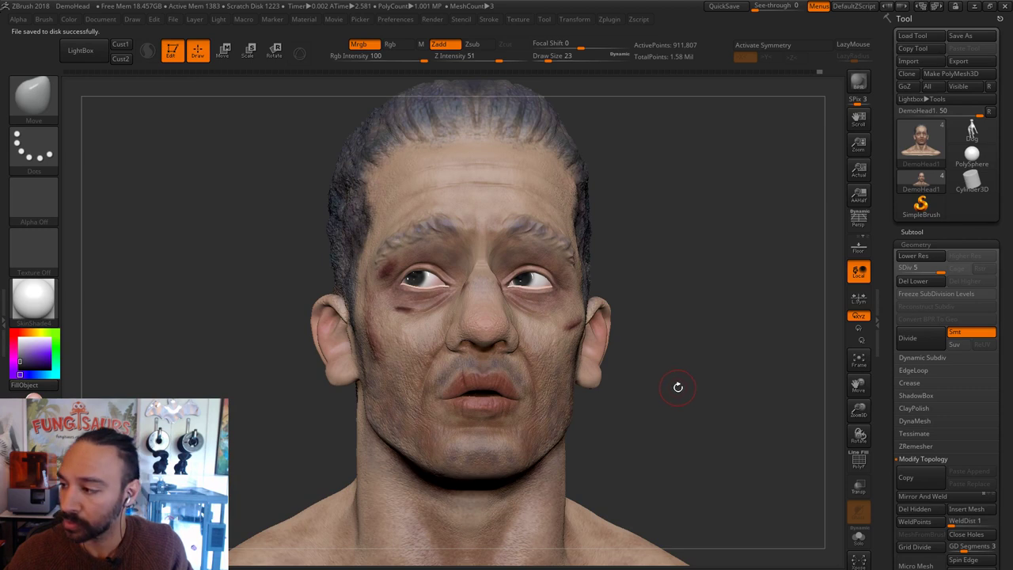
# Step: Touch up the chin area with the Move and DamStandard brushes at Draw Size 27
pyautogui.moveTo(689, 376); pyautogui.dragTo(688, 396)
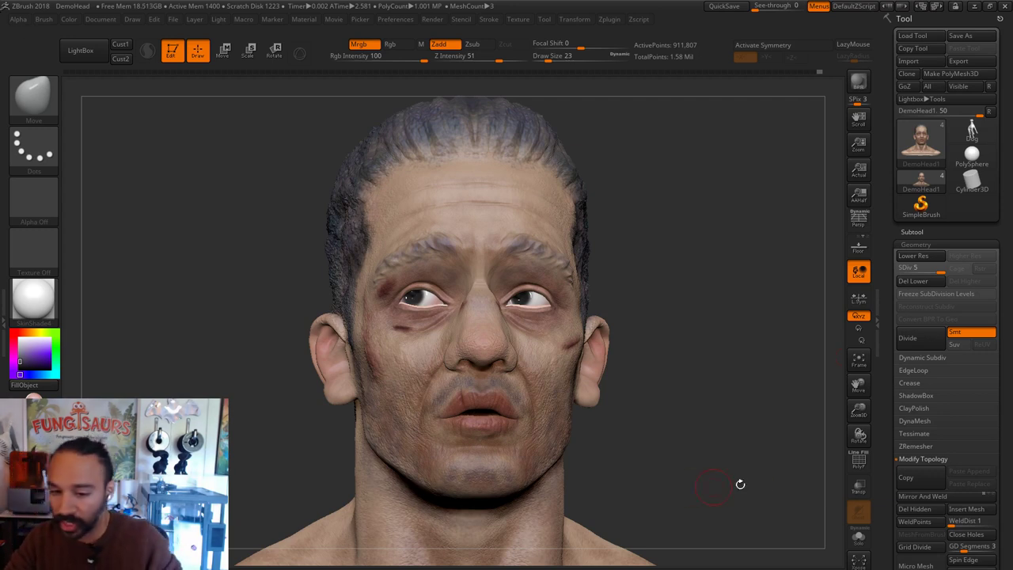
pyautogui.moveTo(941, 271)
pyautogui.mouseDown()
pyautogui.moveTo(904, 269)
pyautogui.moveTo(957, 275)
pyautogui.mouseUp()
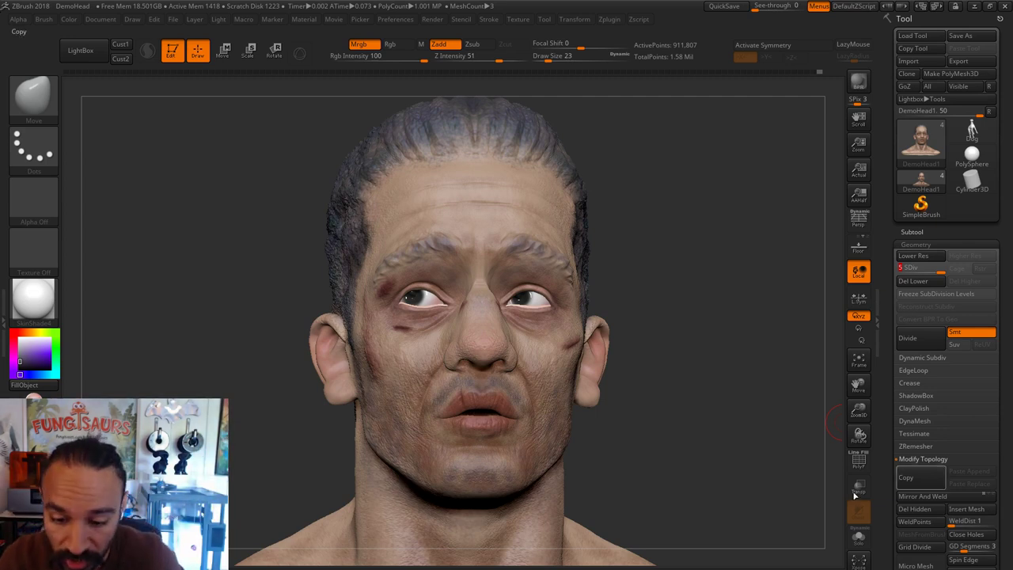
pyautogui.keyDown('alt'); pyautogui.moveTo(702, 440); pyautogui.dragTo(709, 444); pyautogui.keyUp('alt')
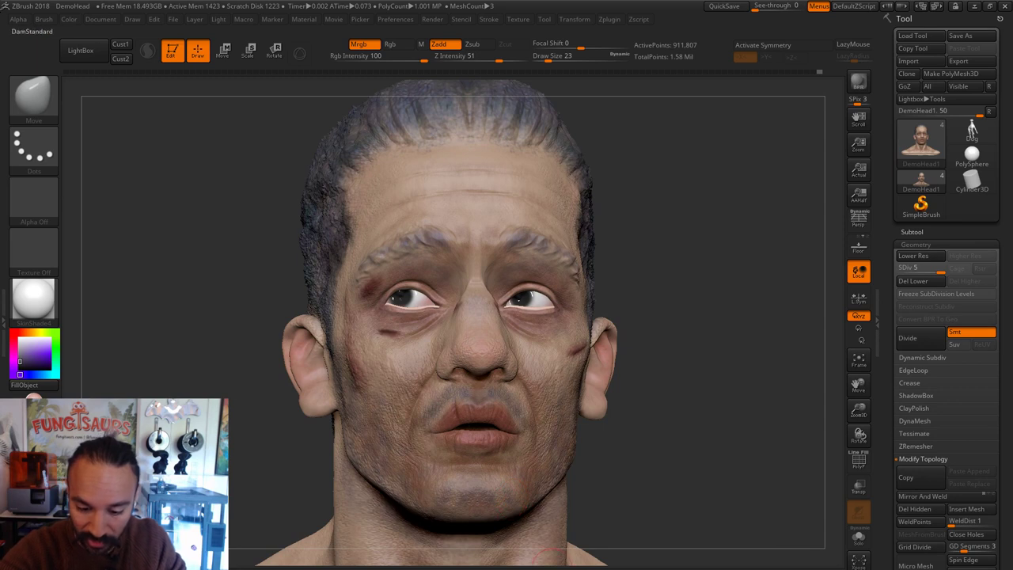
pyautogui.click(552, 568)
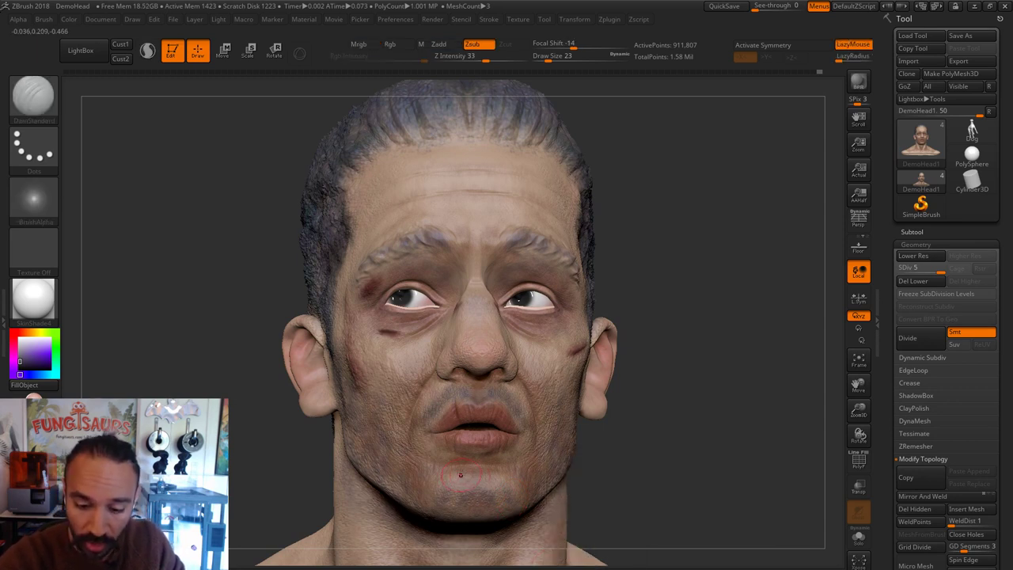
pyautogui.press('s')
pyautogui.moveTo(463, 473); pyautogui.dragTo(469, 473)
pyautogui.press('b')
pyautogui.press('m')
pyautogui.press('v')
pyautogui.press('s')
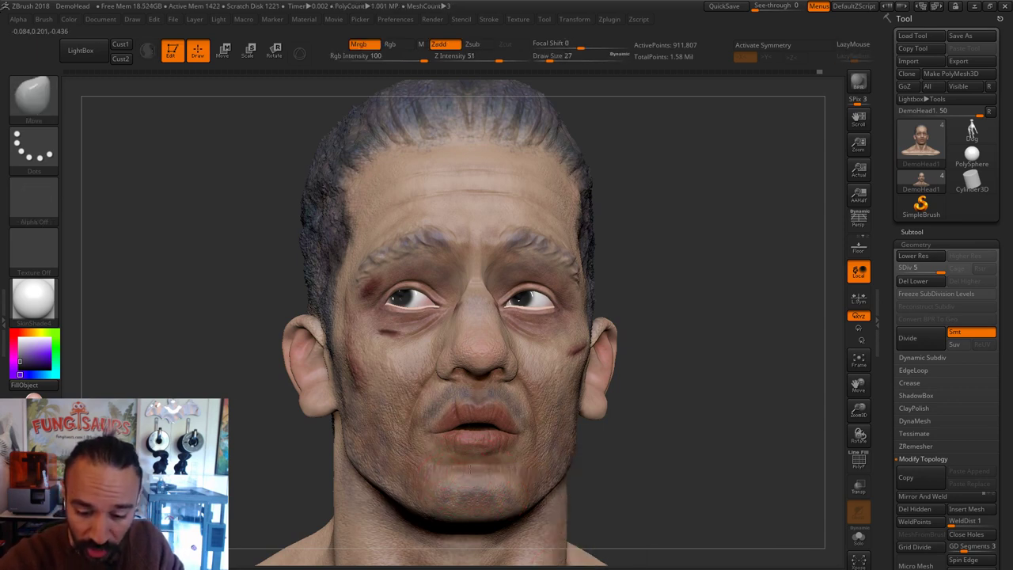
pyautogui.press('b')
pyautogui.press('d')
pyautogui.press('s')
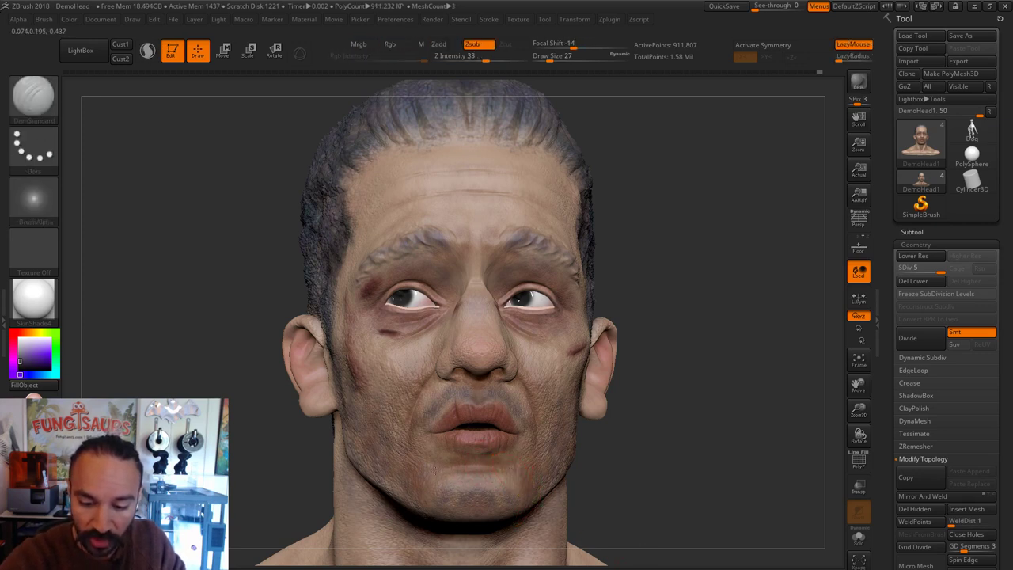
# Step: Set up the Standard brush with Alpha 07, Draw Size 14 and Zsub, with color painting turned off
pyautogui.keyDown('alt'); pyautogui.moveTo(670, 424); pyautogui.dragTo(699, 432); pyautogui.keyUp('alt')
pyautogui.press('b')
pyautogui.press('s')
pyautogui.press('t')
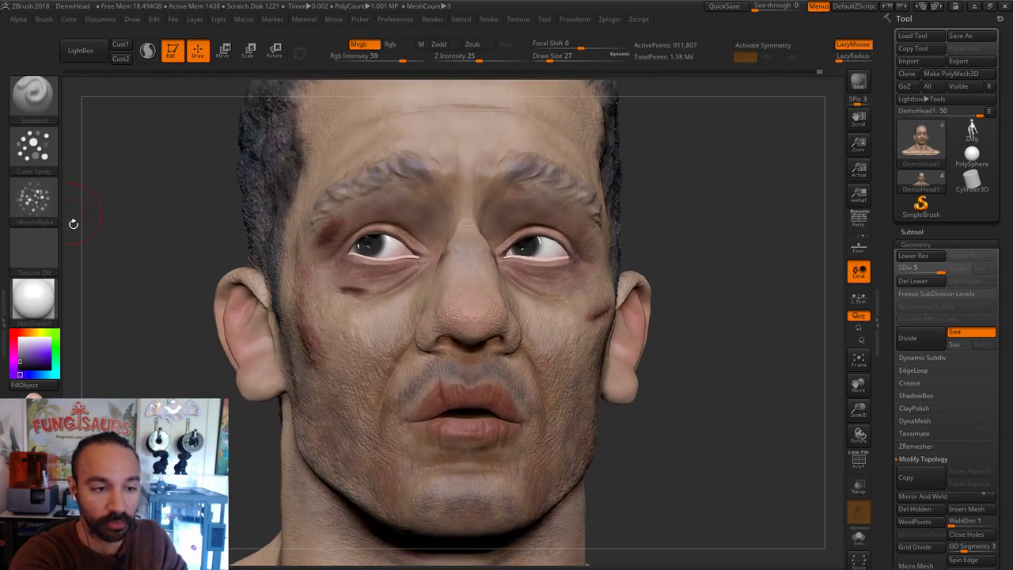
pyautogui.click(35, 198)
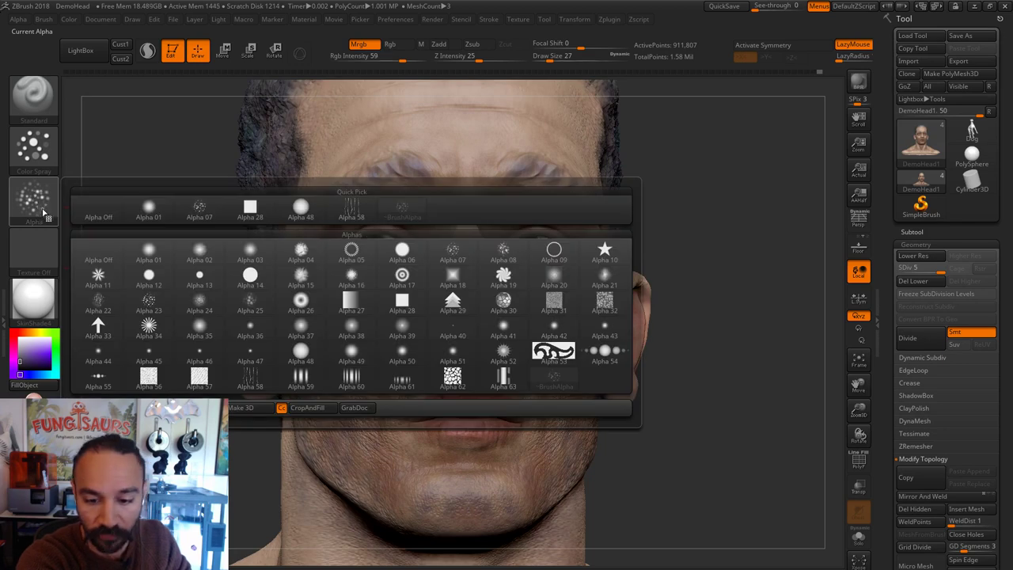
pyautogui.click(466, 259)
pyautogui.moveTo(679, 307)
pyautogui.mouseDown()
pyautogui.moveTo(710, 312)
pyautogui.moveTo(711, 323)
pyautogui.mouseUp()
pyautogui.press('s')
pyautogui.moveTo(477, 301); pyautogui.dragTo(471, 301)
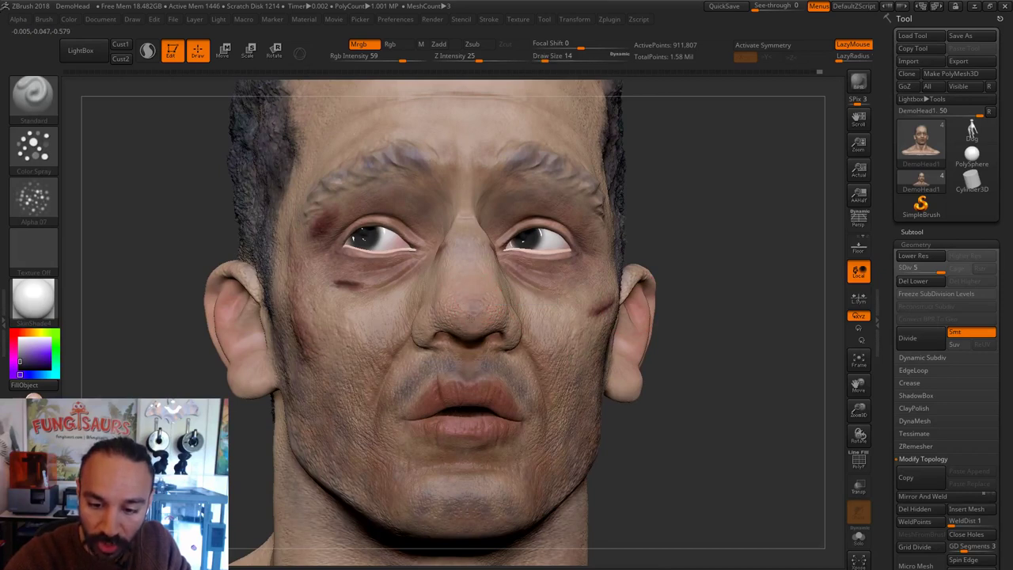
pyautogui.click(439, 44)
pyautogui.click(364, 44)
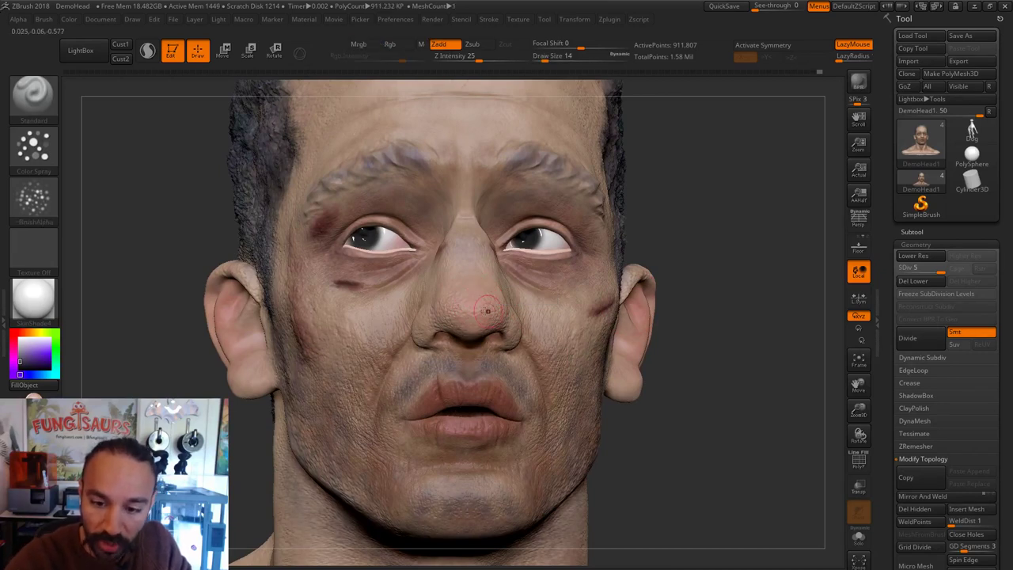
pyautogui.click(472, 44)
# Step: Spray skin pores over the nose with the Standard brush in Zsub at Draw Size 31
pyautogui.moveTo(679, 297)
pyautogui.mouseDown()
pyautogui.moveTo(753, 309)
pyautogui.moveTo(783, 339)
pyautogui.moveTo(785, 314)
pyautogui.moveTo(772, 434)
pyautogui.moveTo(765, 407)
pyautogui.moveTo(703, 442)
pyautogui.mouseUp()
pyautogui.keyDown('shift'); pyautogui.moveTo(583, 303); pyautogui.dragTo(596, 295); pyautogui.keyUp('shift')
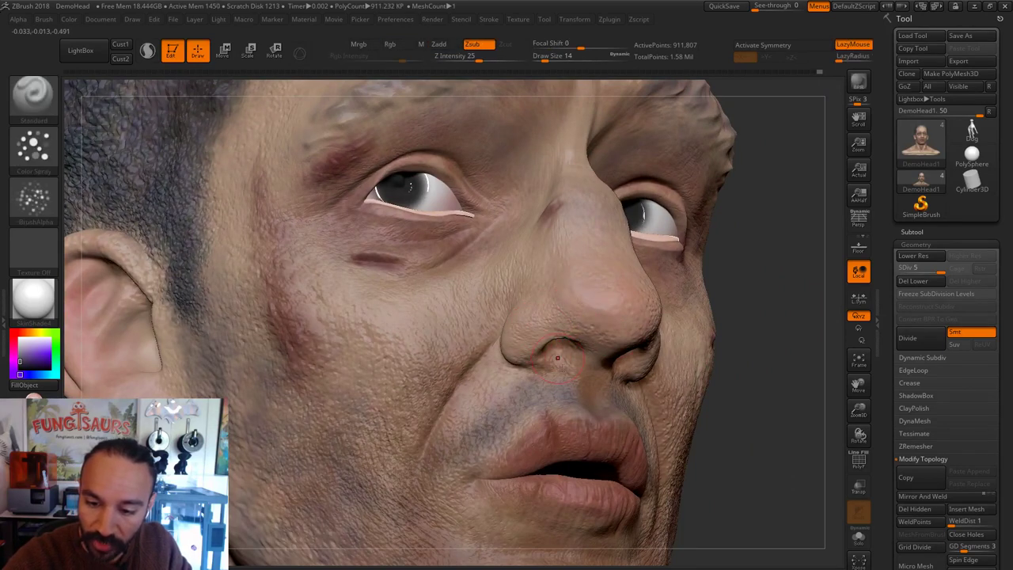
pyautogui.press('s')
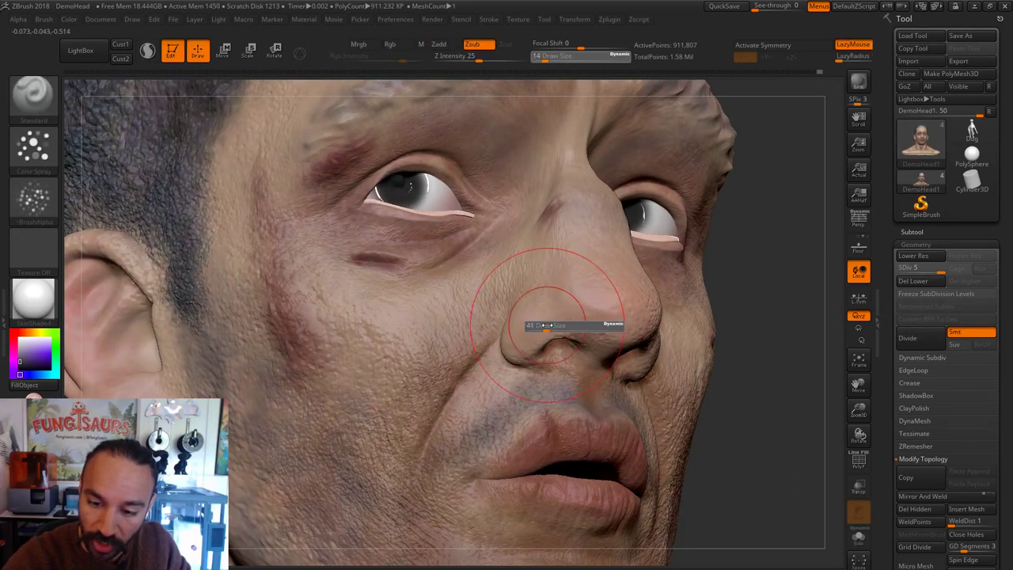
pyautogui.moveTo(544, 325); pyautogui.dragTo(576, 314)
pyautogui.press('s')
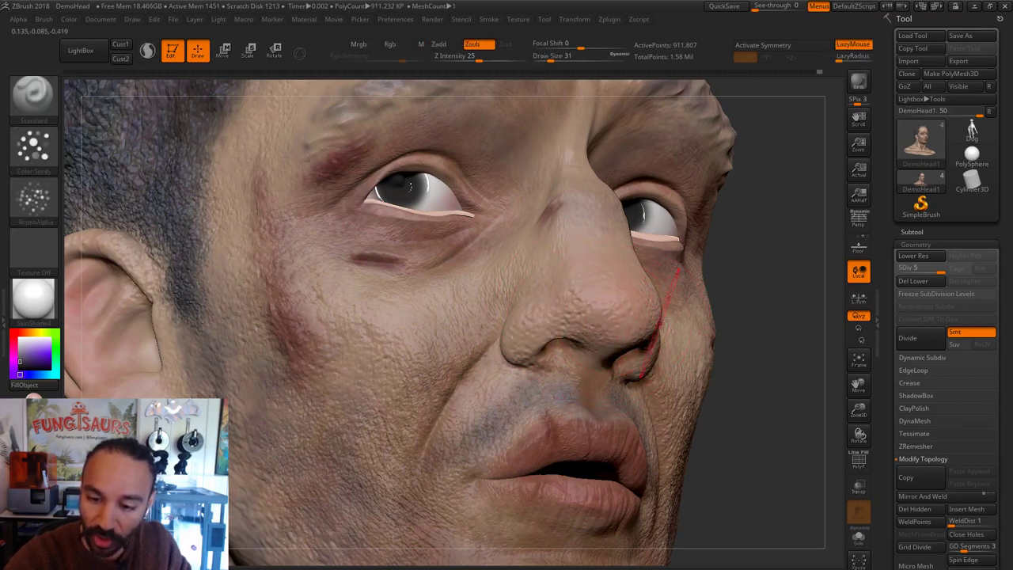
pyautogui.keyDown('alt'); pyautogui.moveTo(763, 294); pyautogui.dragTo(775, 312); pyautogui.keyUp('alt')
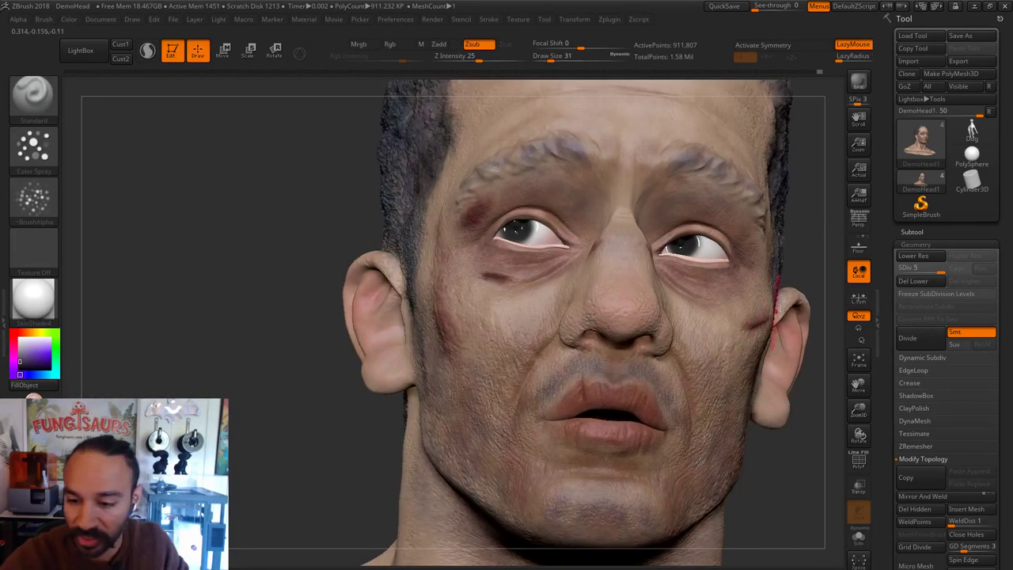
# Step: Add finer pores to the nose at Draw Size 16 and soften the side of the nose with the Smooth brush
pyautogui.moveTo(827, 244); pyautogui.dragTo(795, 273)
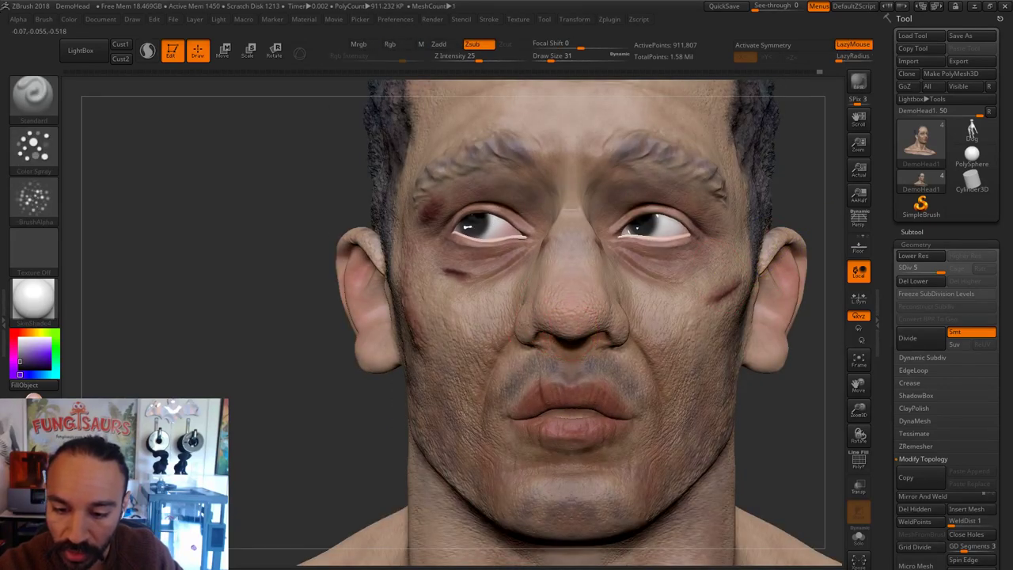
pyautogui.press('s')
pyautogui.click(592, 312)
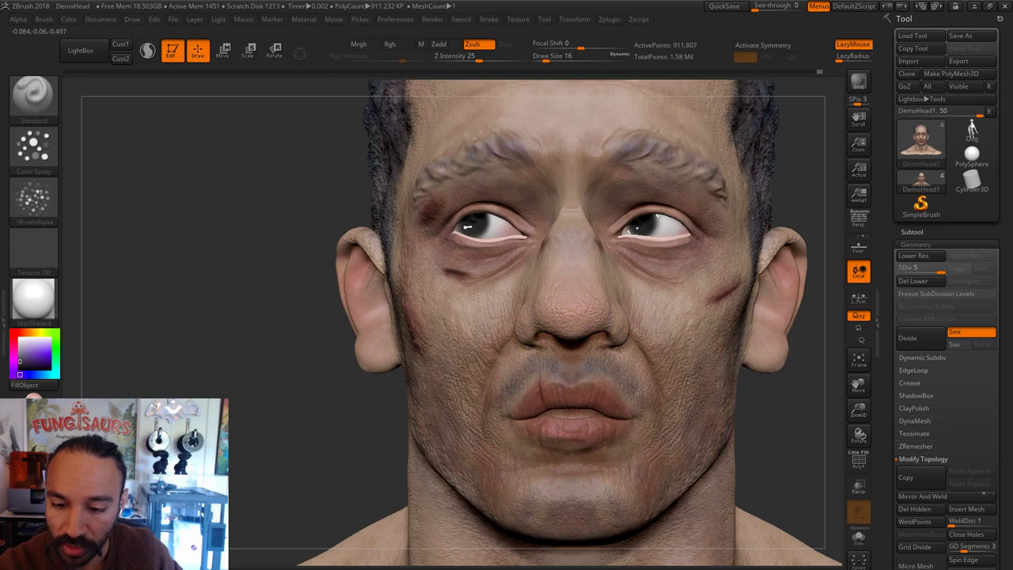
pyautogui.press('shift')
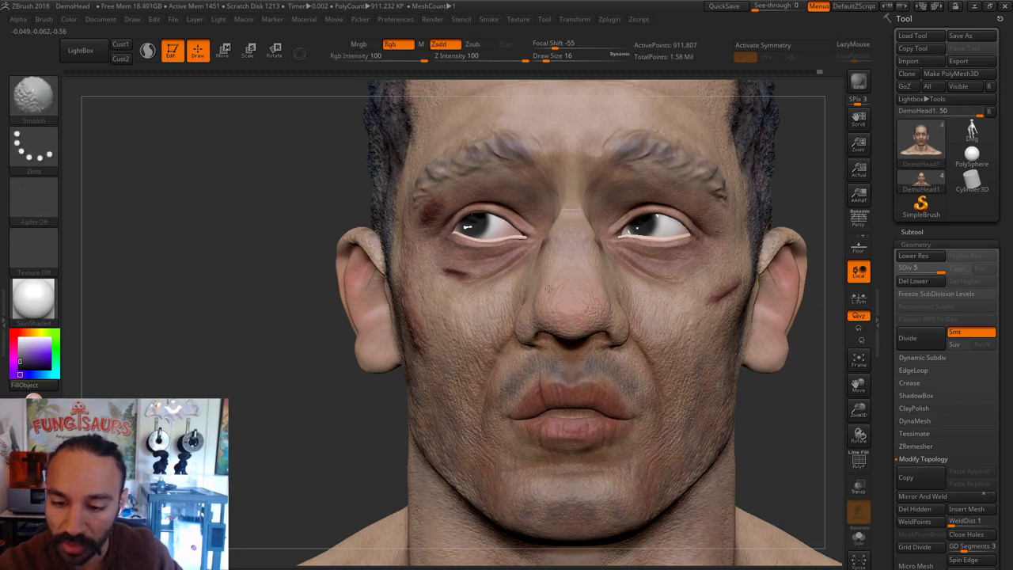
pyautogui.keyDown('shift'); pyautogui.moveTo(548, 289); pyautogui.dragTo(558, 304); pyautogui.keyUp('shift')
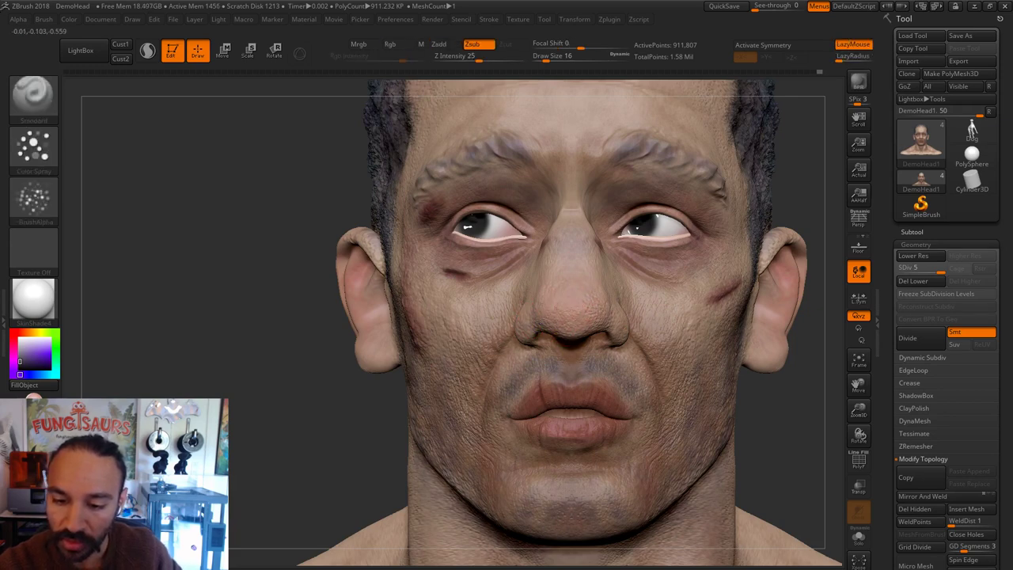
# Step: Examine the face, neck and shoulders from both three-quarter sides and from the front
pyautogui.moveTo(804, 176); pyautogui.dragTo(838, 186)
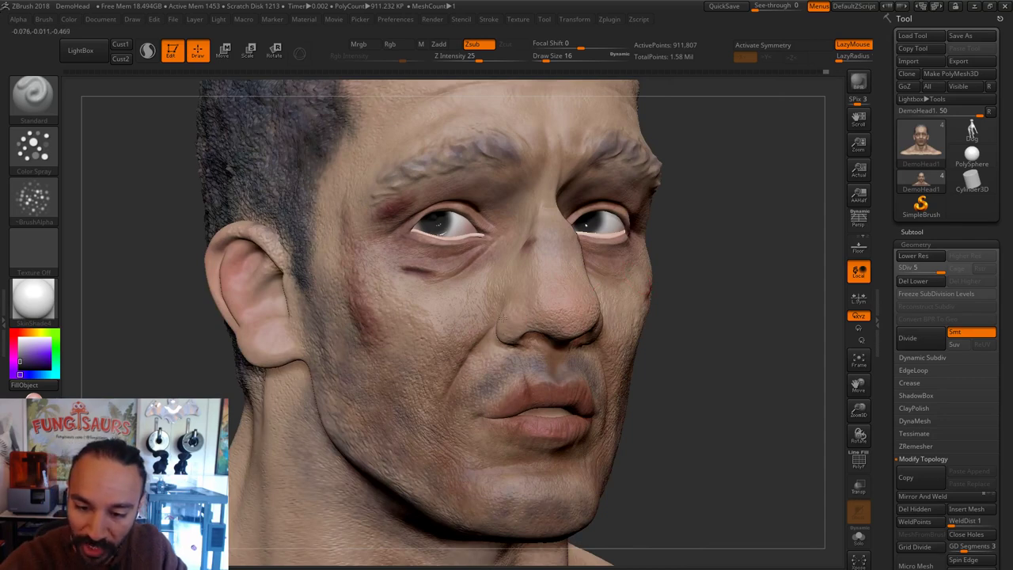
pyautogui.moveTo(736, 267); pyautogui.dragTo(625, 263)
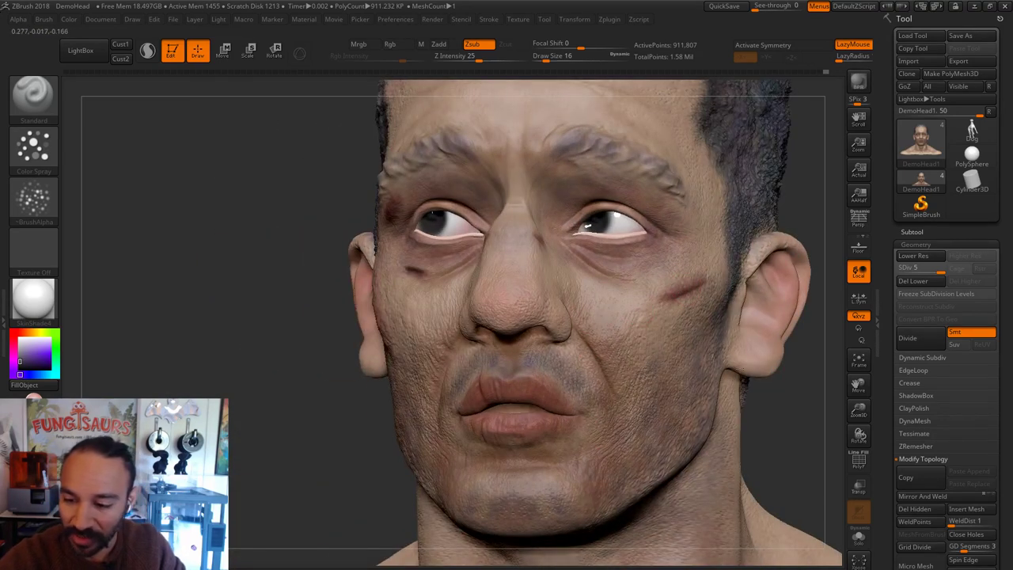
pyautogui.moveTo(818, 342); pyautogui.dragTo(934, 343)
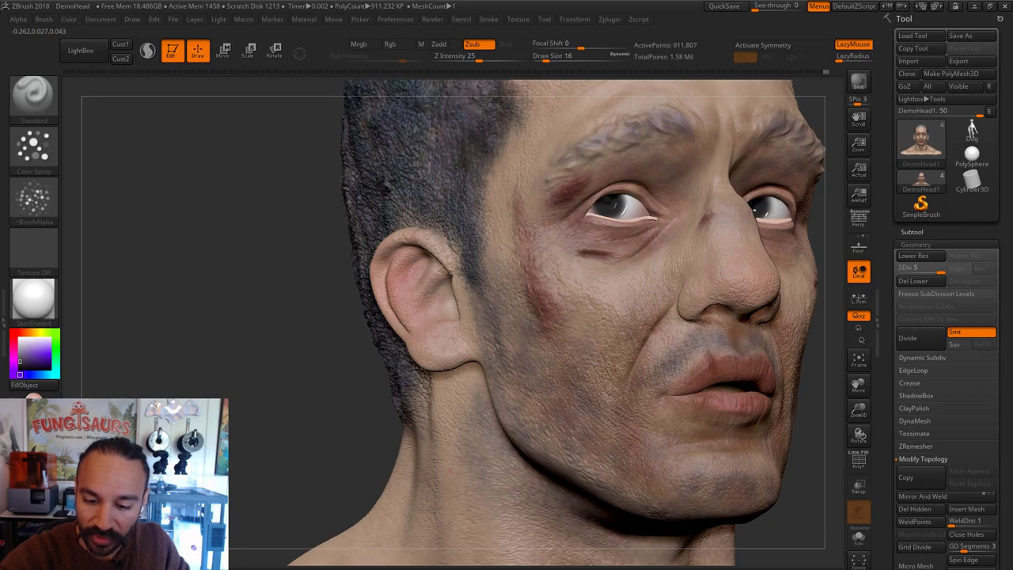
pyautogui.keyDown('alt'); pyautogui.moveTo(812, 400); pyautogui.dragTo(696, 245); pyautogui.keyUp('alt')
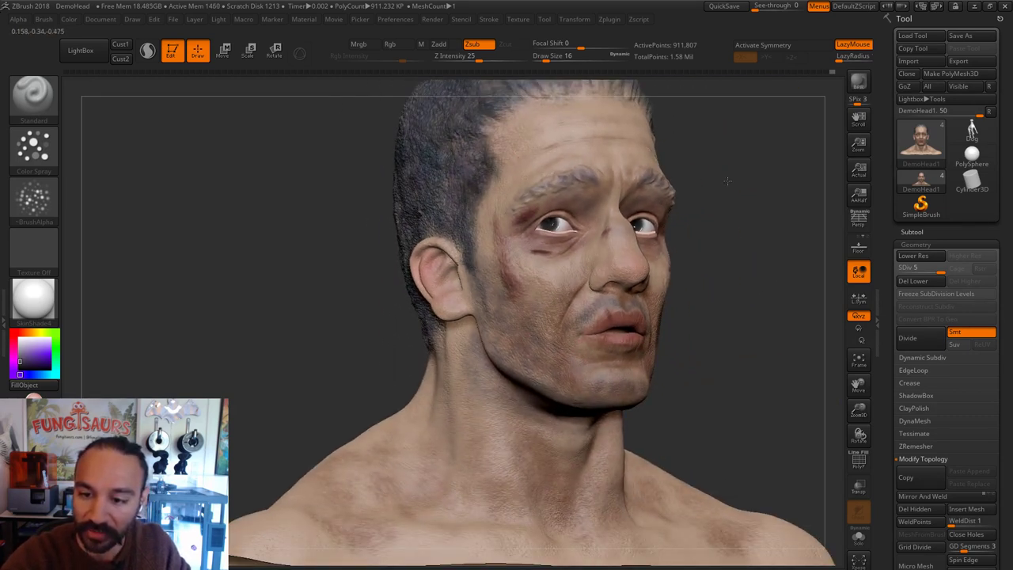
pyautogui.moveTo(725, 183); pyautogui.dragTo(588, 179)
pyautogui.moveTo(412, 226); pyautogui.dragTo(534, 233)
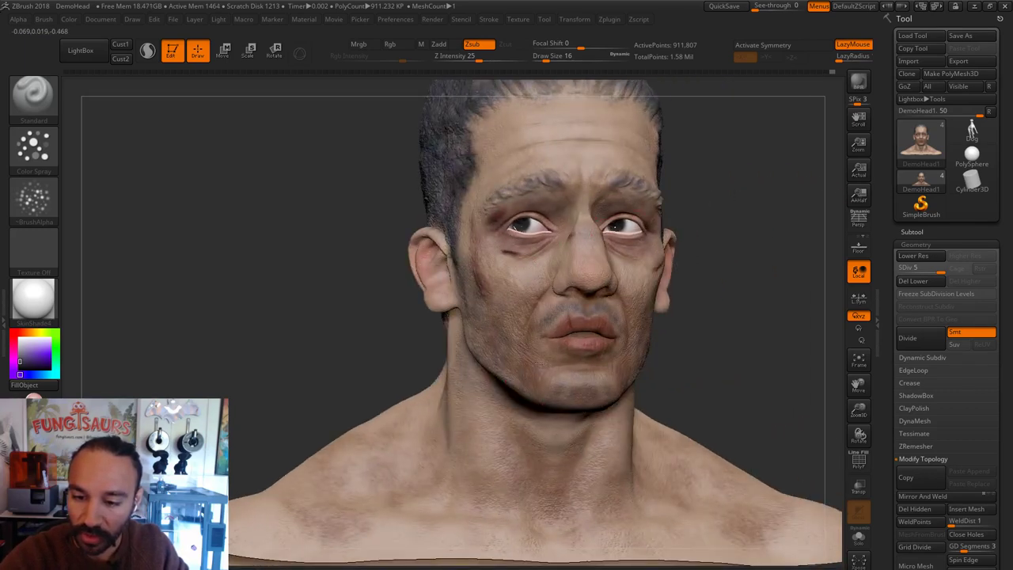
pyautogui.moveTo(748, 301); pyautogui.dragTo(634, 316)
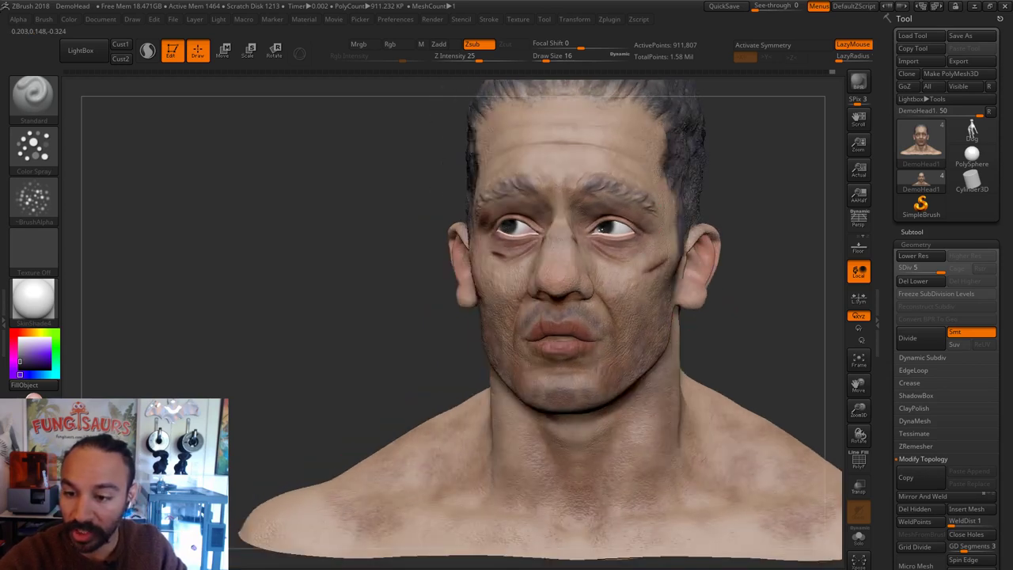
pyautogui.keyDown('alt'); pyautogui.moveTo(740, 149); pyautogui.dragTo(713, 240); pyautogui.keyUp('alt')
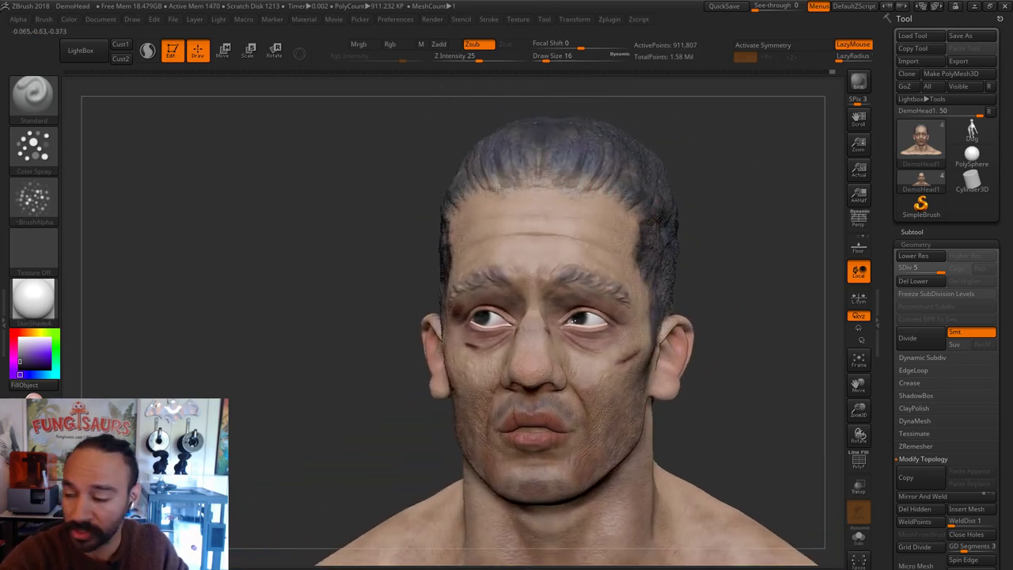
# Step: Carve hair strands along the temple hairline with the DamStandard brush at Draw Size 22
pyautogui.moveTo(356, 189); pyautogui.dragTo(482, 238)
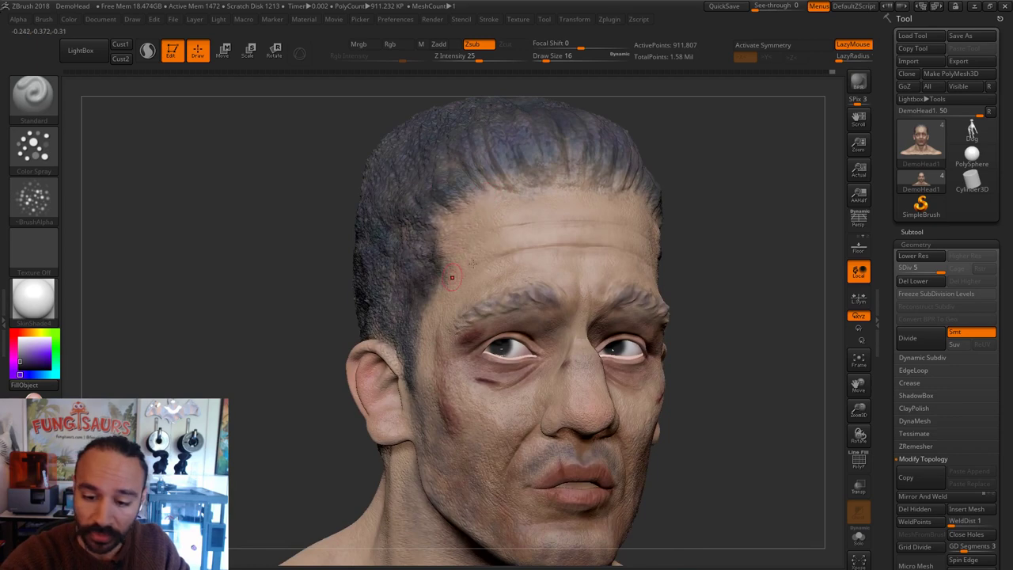
pyautogui.keyDown('alt'); pyautogui.moveTo(721, 237); pyautogui.dragTo(730, 280); pyautogui.keyUp('alt')
pyautogui.click(606, 563)
pyautogui.press('s')
pyautogui.click(438, 226)
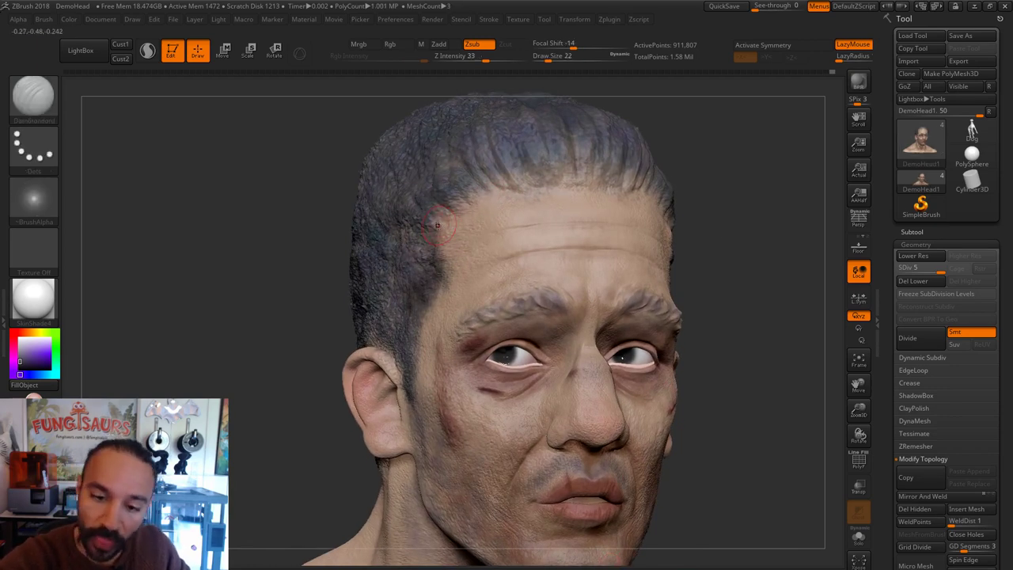
pyautogui.moveTo(406, 217); pyautogui.dragTo(411, 261)
pyautogui.moveTo(676, 156); pyautogui.dragTo(756, 160)
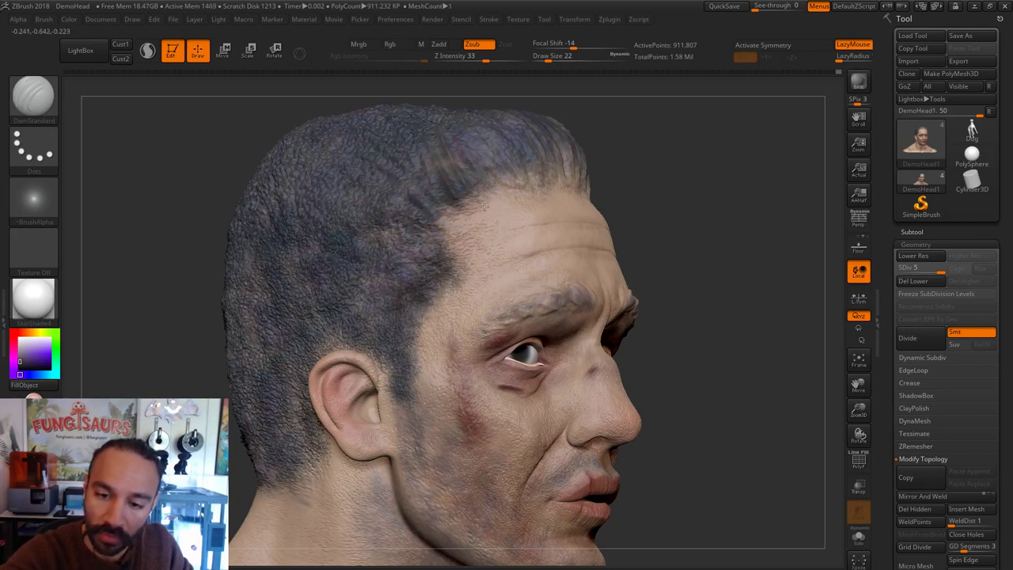
# Step: Reshape the hairline above the temple with the Move brush at Draw Size 54
pyautogui.moveTo(475, 109)
pyautogui.mouseDown()
pyautogui.moveTo(690, 113)
pyautogui.moveTo(707, 174)
pyautogui.moveTo(519, 214)
pyautogui.mouseUp()
pyautogui.press('b')
pyautogui.press('m')
pyautogui.press('v')
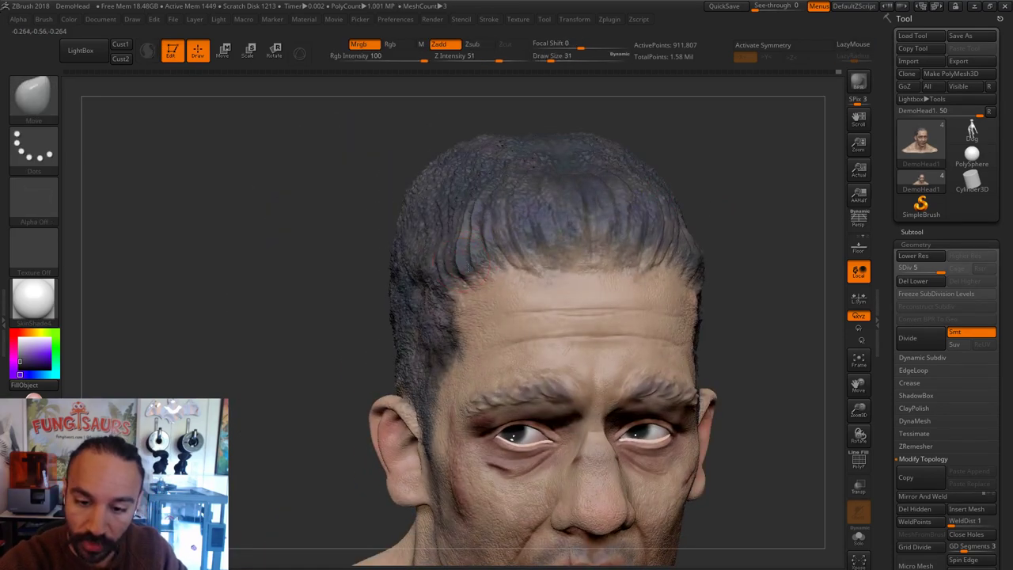
pyautogui.press('s')
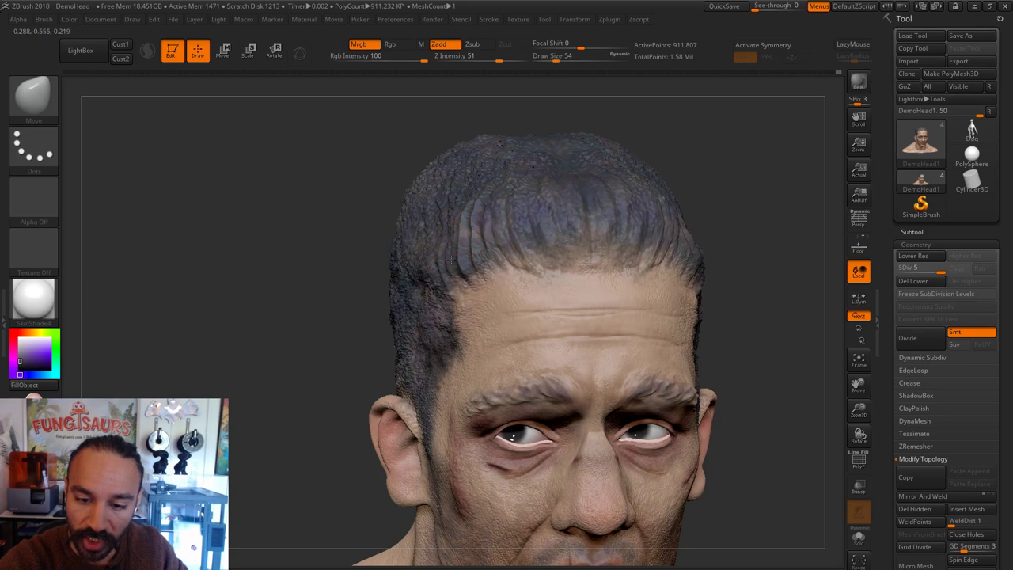
pyautogui.moveTo(457, 257); pyautogui.dragTo(451, 265)
pyautogui.keyDown('shift'); pyautogui.moveTo(455, 265); pyautogui.dragTo(485, 202, button='right'); pyautogui.keyUp('shift')
pyautogui.press('s')
pyautogui.moveTo(459, 258)
pyautogui.mouseDown()
pyautogui.moveTo(470, 277)
pyautogui.moveTo(461, 252)
pyautogui.mouseUp()
# Step: Carve hair strands into the front hairline and top of the hair with the DamStandard brush at Draw Size 23
pyautogui.press('s')
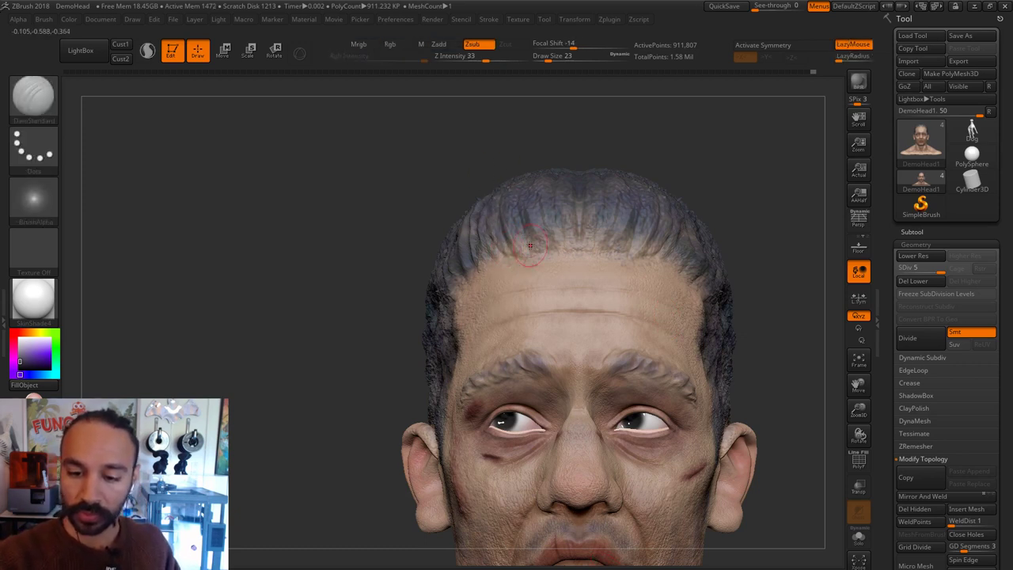
pyautogui.moveTo(530, 201); pyautogui.dragTo(550, 249)
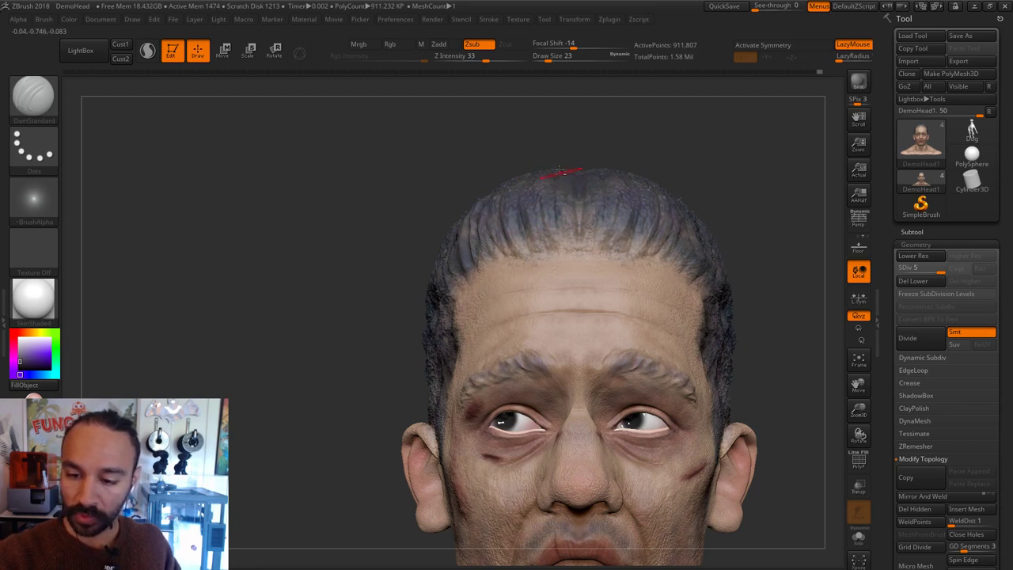
pyautogui.moveTo(562, 162); pyautogui.dragTo(561, 235)
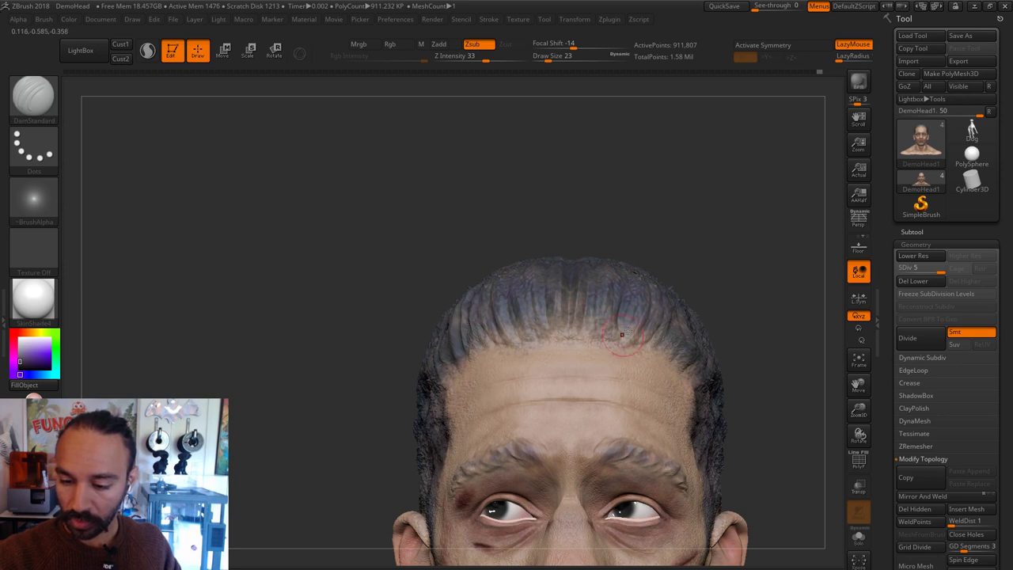
pyautogui.press('shift')
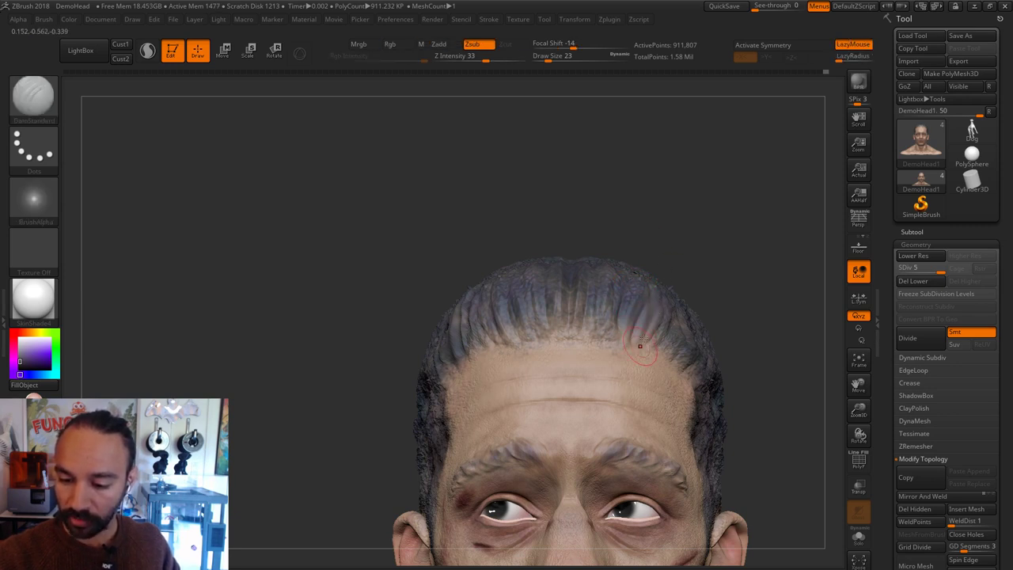
# Step: Carve swept-back hair strands above the temple on the head's left side with the DamStandard brush
pyautogui.moveTo(686, 294)
pyautogui.mouseDown()
pyautogui.moveTo(696, 272)
pyautogui.moveTo(633, 243)
pyautogui.mouseUp()
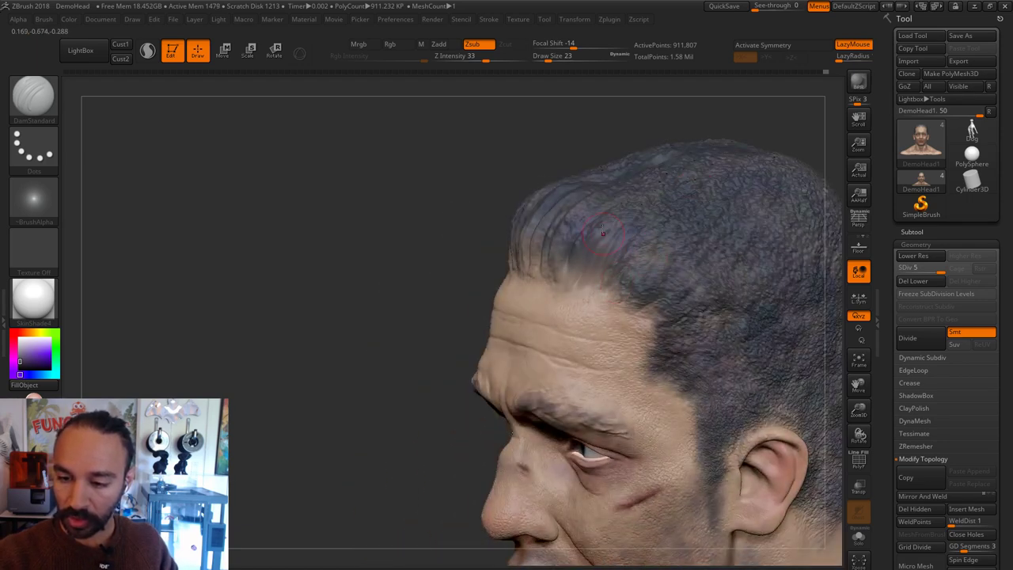
pyautogui.moveTo(647, 227); pyautogui.dragTo(632, 254)
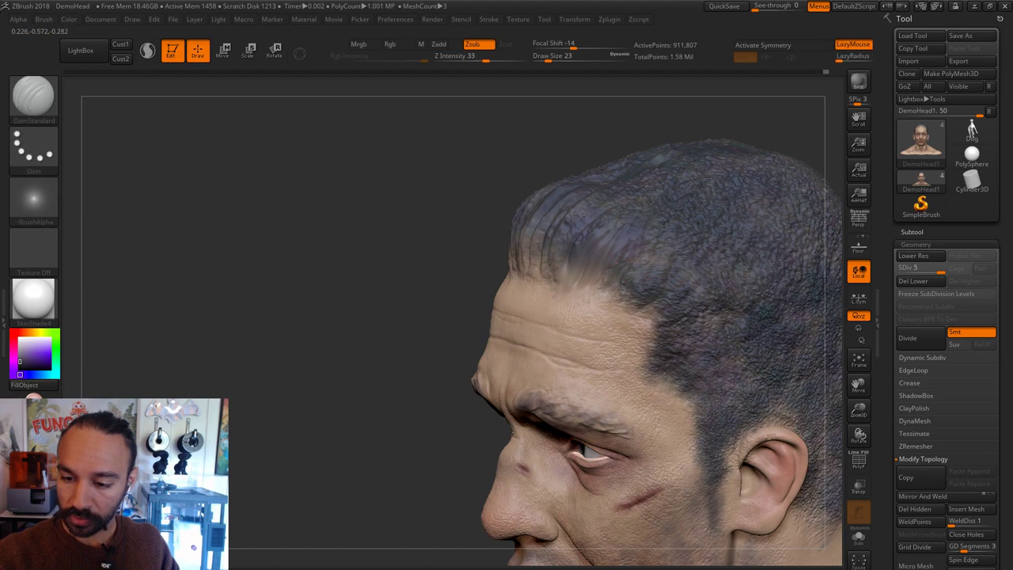
pyautogui.moveTo(671, 212); pyautogui.dragTo(644, 264)
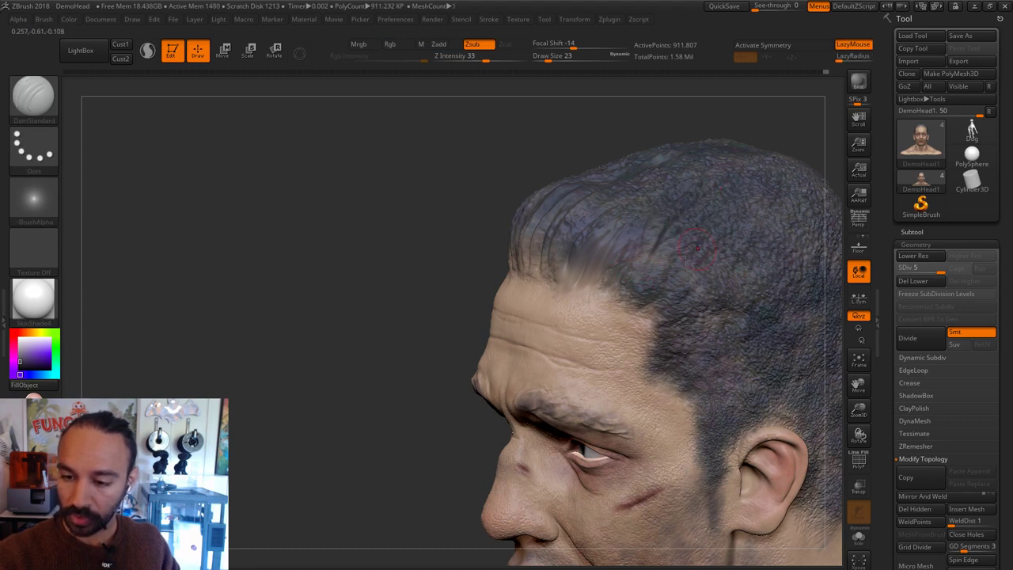
pyautogui.press('ctrl')
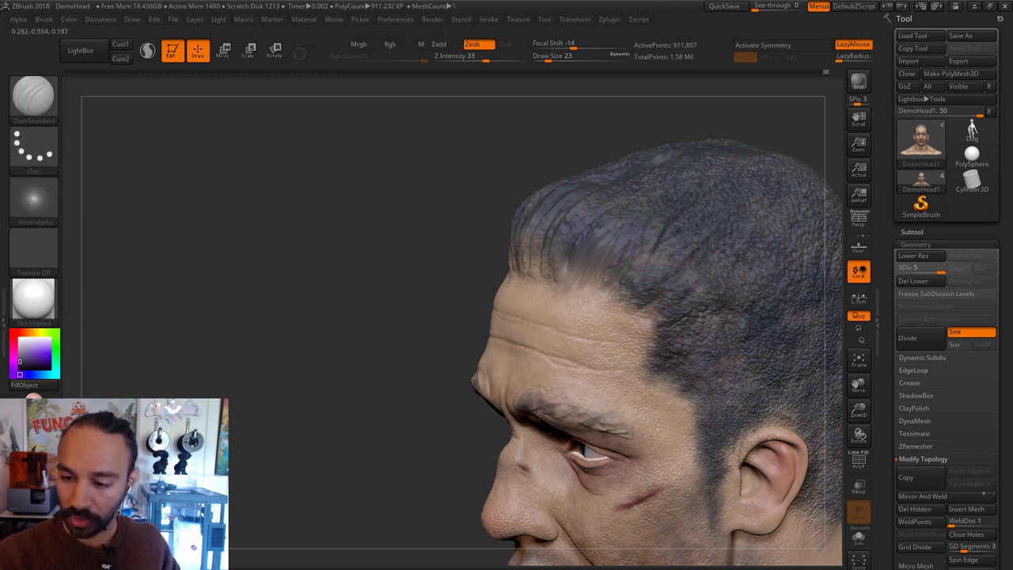
pyautogui.keyDown('alt'); pyautogui.moveTo(712, 242); pyautogui.dragTo(604, 265, button='right'); pyautogui.keyUp('alt')
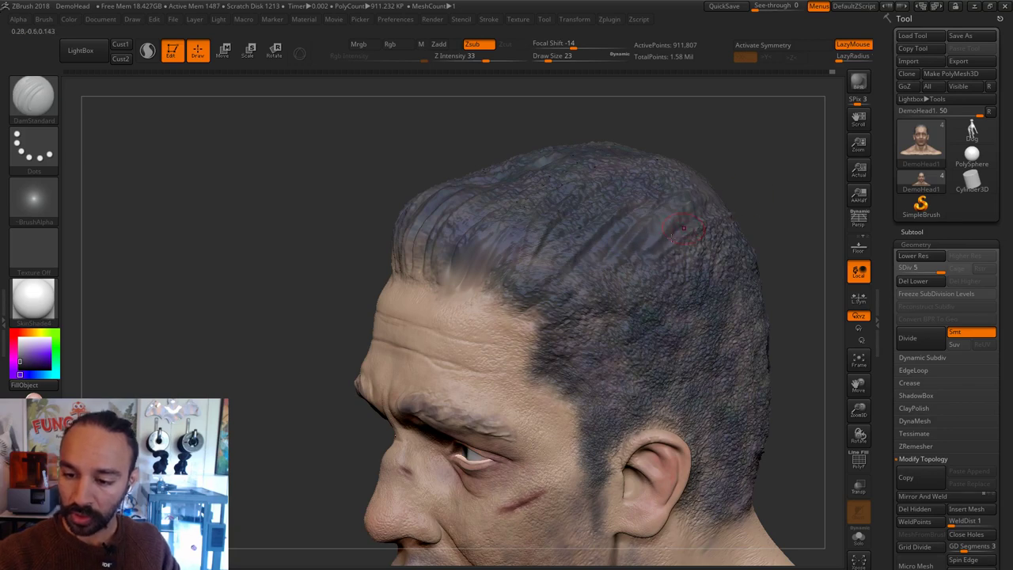
# Step: Extend the carved strands from the temple across the top of the head toward the crown
pyautogui.moveTo(633, 252); pyautogui.dragTo(641, 142, button='right')
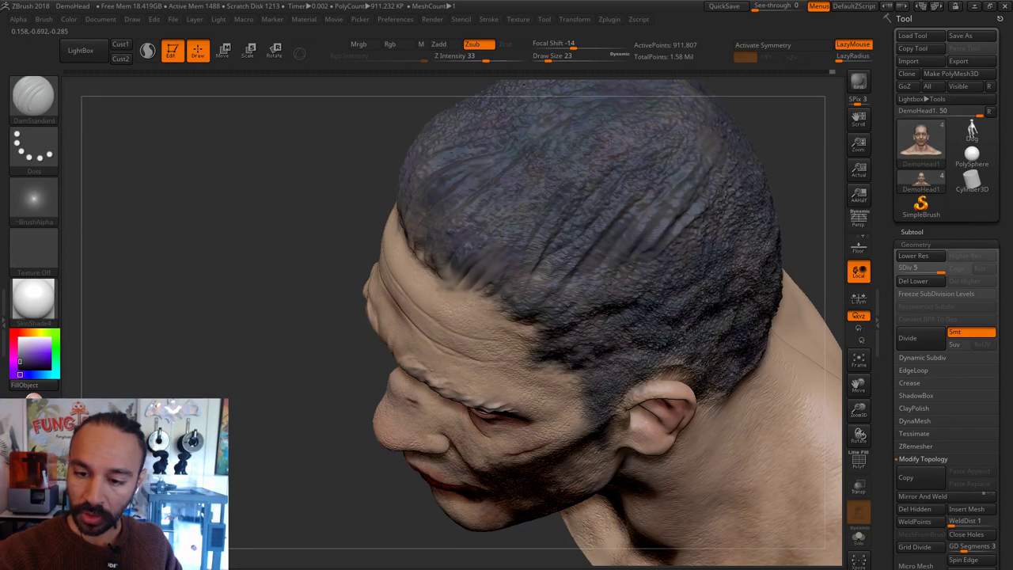
pyautogui.moveTo(538, 186); pyautogui.dragTo(543, 286, button='right')
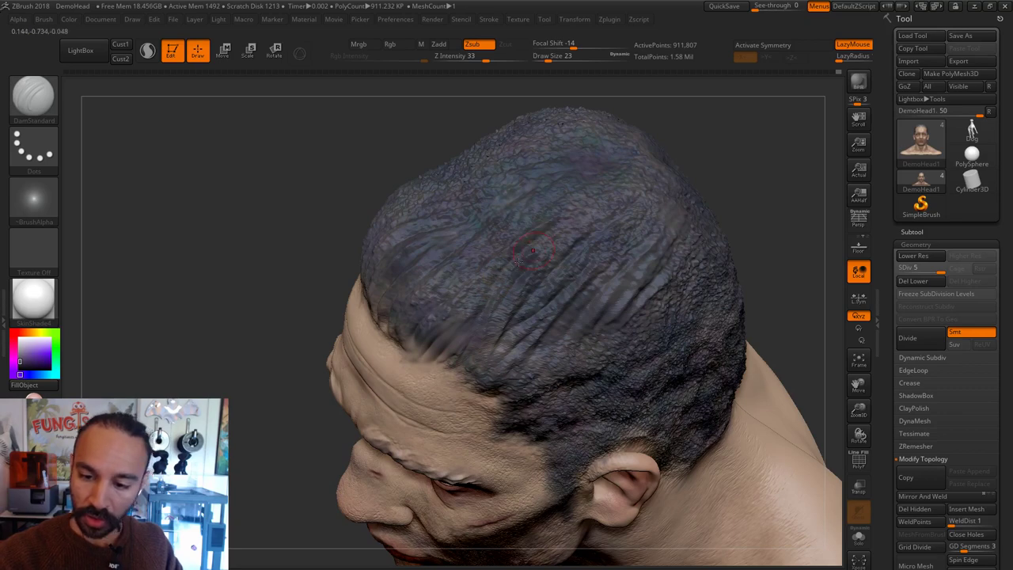
pyautogui.moveTo(758, 140); pyautogui.dragTo(723, 172)
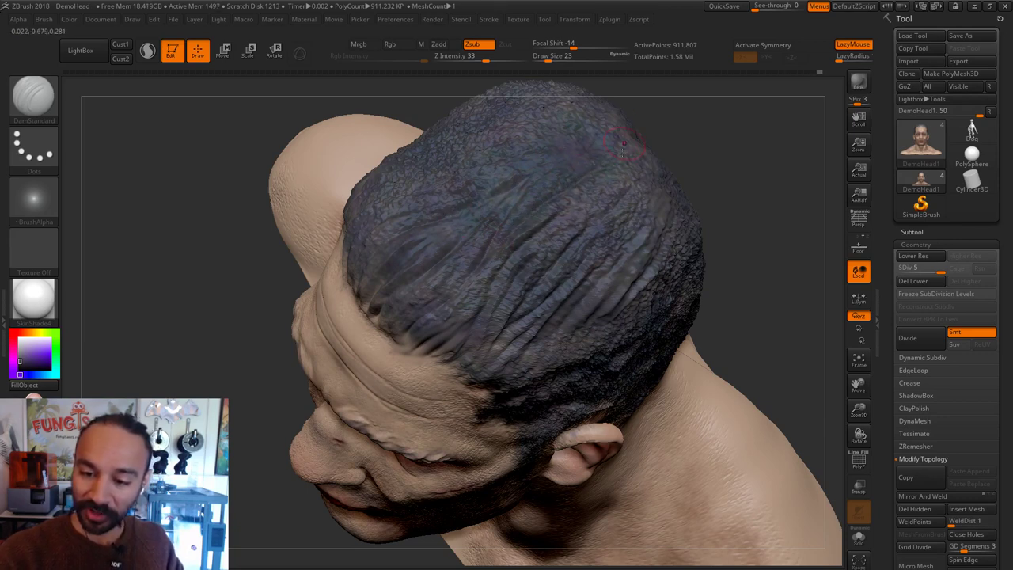
pyautogui.keyDown('shift'); pyautogui.moveTo(712, 216); pyautogui.dragTo(735, 150); pyautogui.keyUp('shift')
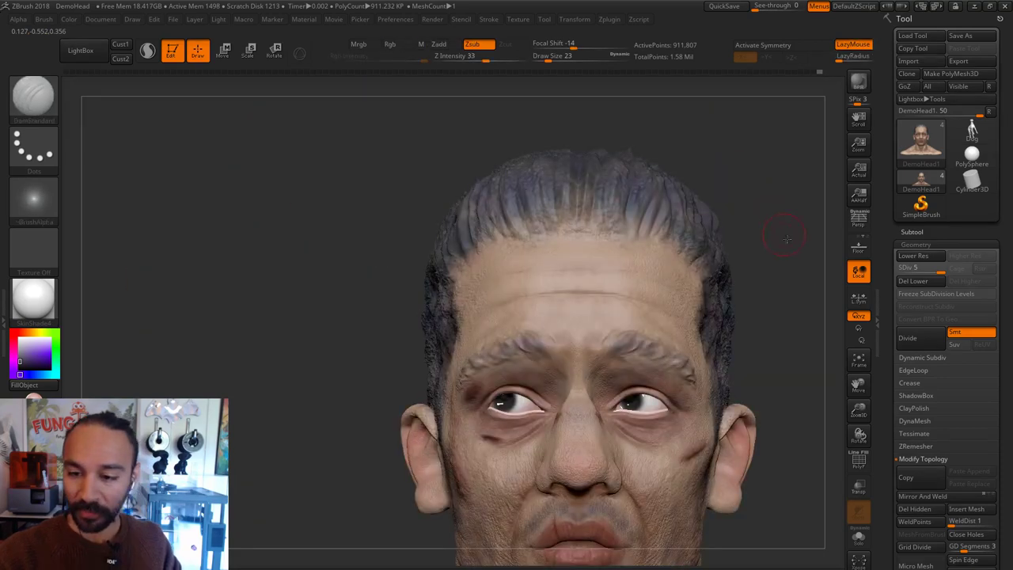
pyautogui.moveTo(770, 235); pyautogui.dragTo(748, 292)
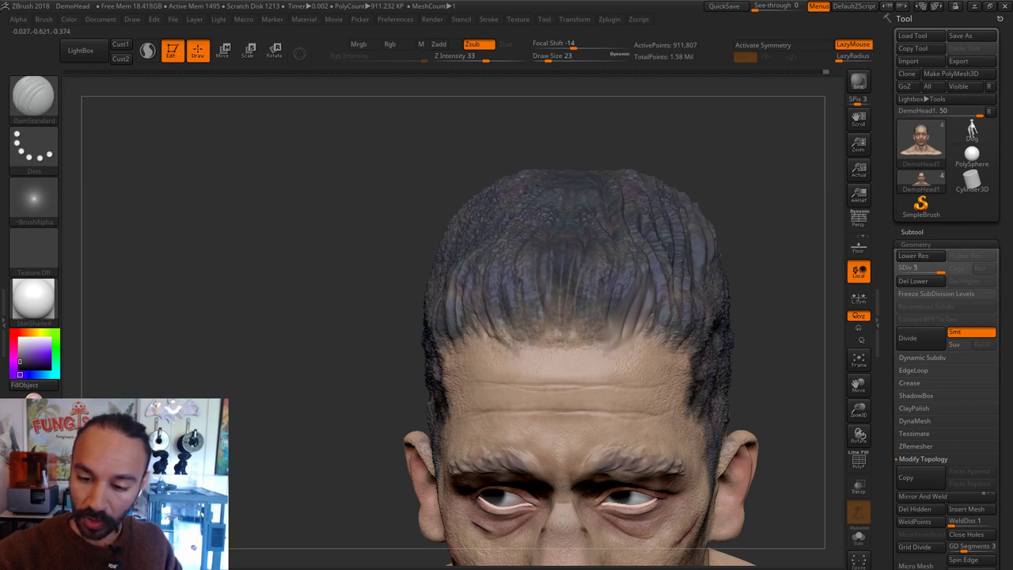
# Step: Build up raised hair strands on top of the head with the ClayTubes brush at Z Intensity 49
pyautogui.press('b')
pyautogui.press('c')
pyautogui.press('t')
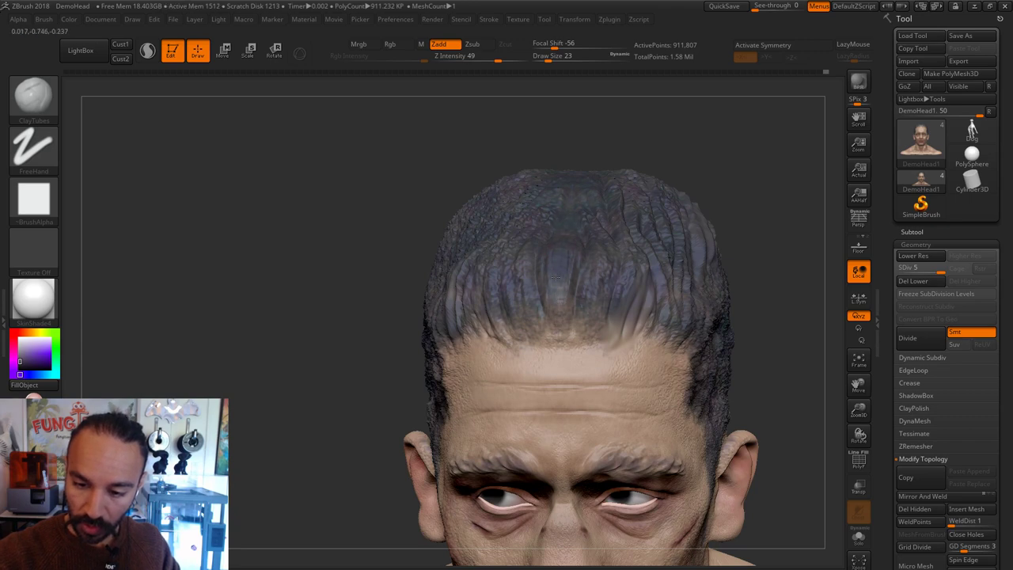
pyautogui.moveTo(585, 248); pyautogui.dragTo(575, 286, button='right')
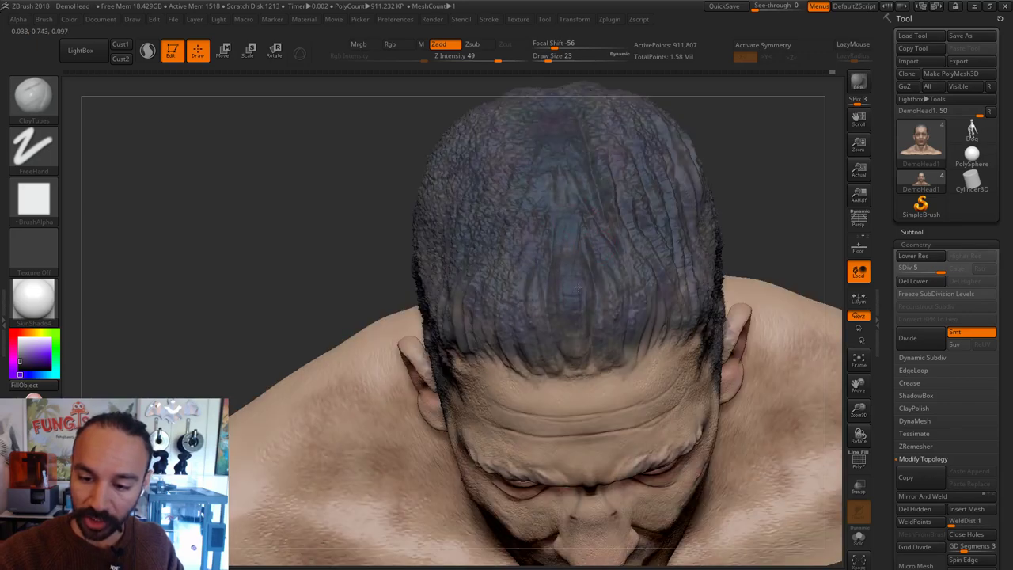
pyautogui.moveTo(501, 281)
pyautogui.keyDown('shift'); pyautogui.mouseDown(button='right')
pyautogui.moveTo(735, 126)
pyautogui.moveTo(720, 215)
pyautogui.moveTo(544, 241)
pyautogui.mouseUp(button='right'); pyautogui.keyUp('shift')
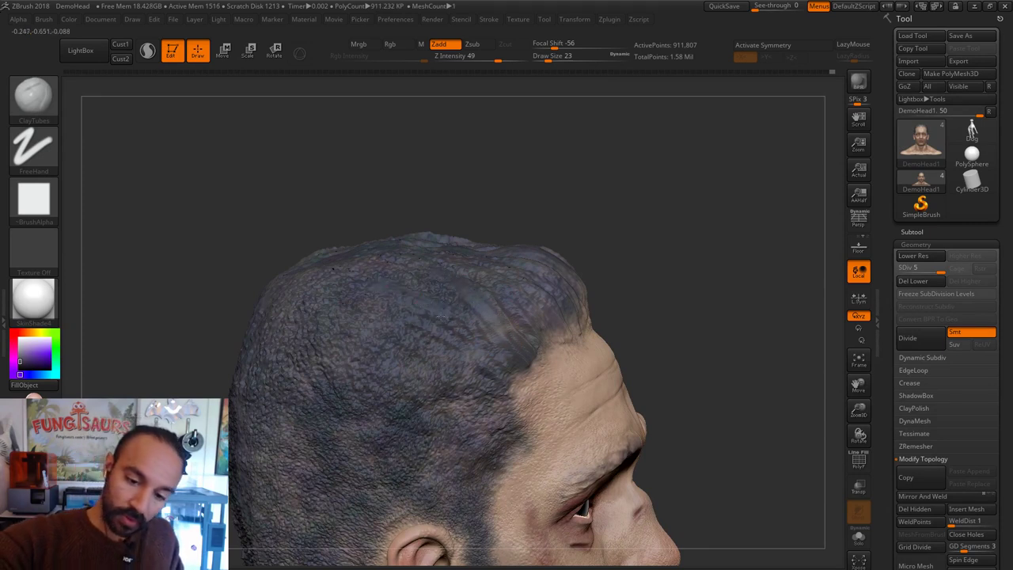
# Step: Add ClayTubes hair clumps along the upper side of the head and around the upper back
pyautogui.moveTo(357, 306)
pyautogui.mouseDown()
pyautogui.moveTo(379, 316)
pyautogui.moveTo(326, 313)
pyautogui.mouseUp()
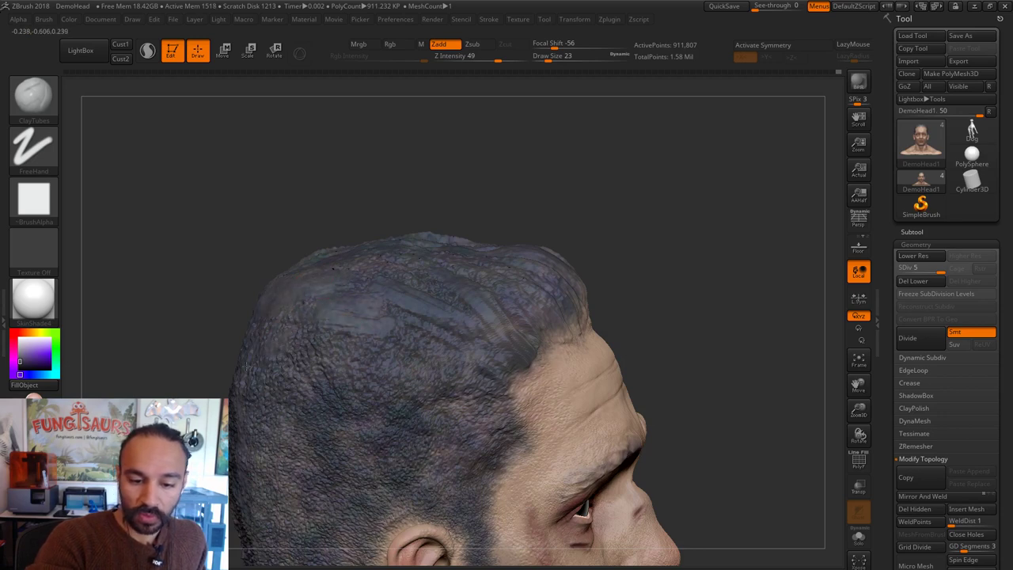
pyautogui.moveTo(372, 207); pyautogui.dragTo(527, 174)
pyautogui.moveTo(299, 326)
pyautogui.mouseDown()
pyautogui.moveTo(336, 320)
pyautogui.moveTo(279, 328)
pyautogui.mouseUp()
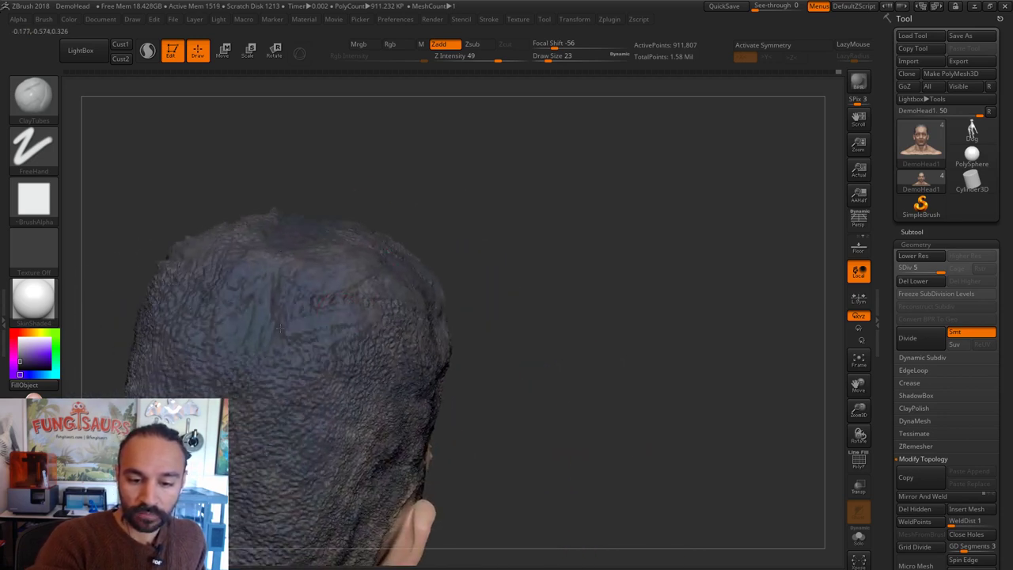
pyautogui.moveTo(387, 174)
pyautogui.mouseDown()
pyautogui.moveTo(551, 198)
pyautogui.moveTo(273, 324)
pyautogui.mouseUp()
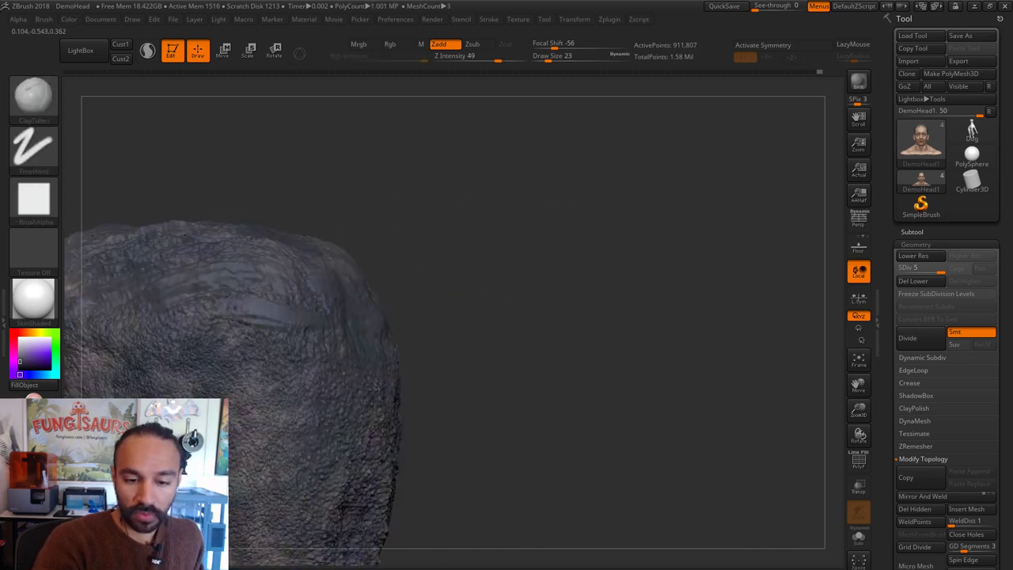
pyautogui.moveTo(436, 234); pyautogui.dragTo(606, 290)
pyautogui.moveTo(380, 288); pyautogui.dragTo(313, 272)
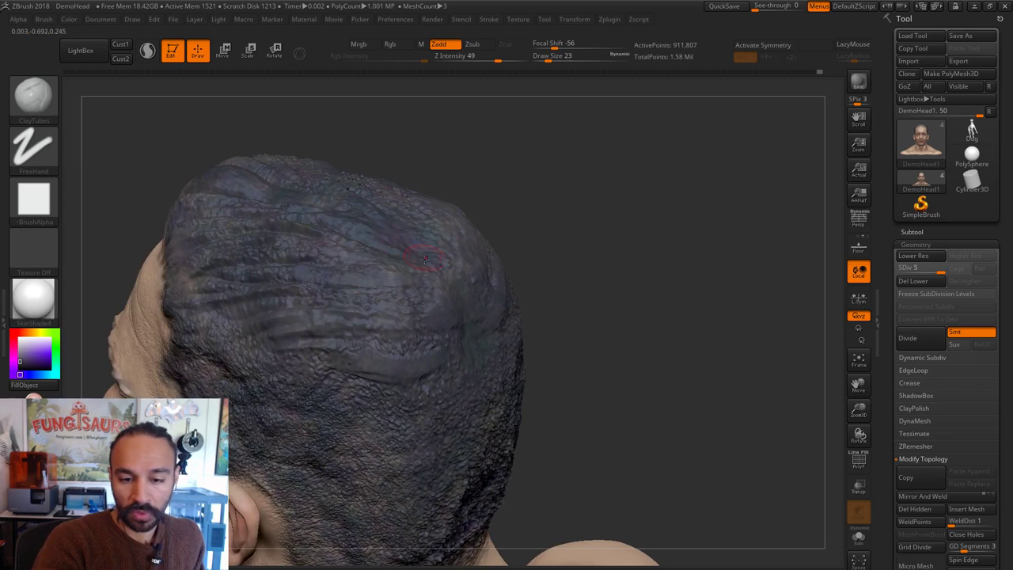
# Step: Build swirling hair clumps around the crown and over the top of the head with ClayTubes
pyautogui.moveTo(633, 222); pyautogui.dragTo(554, 198)
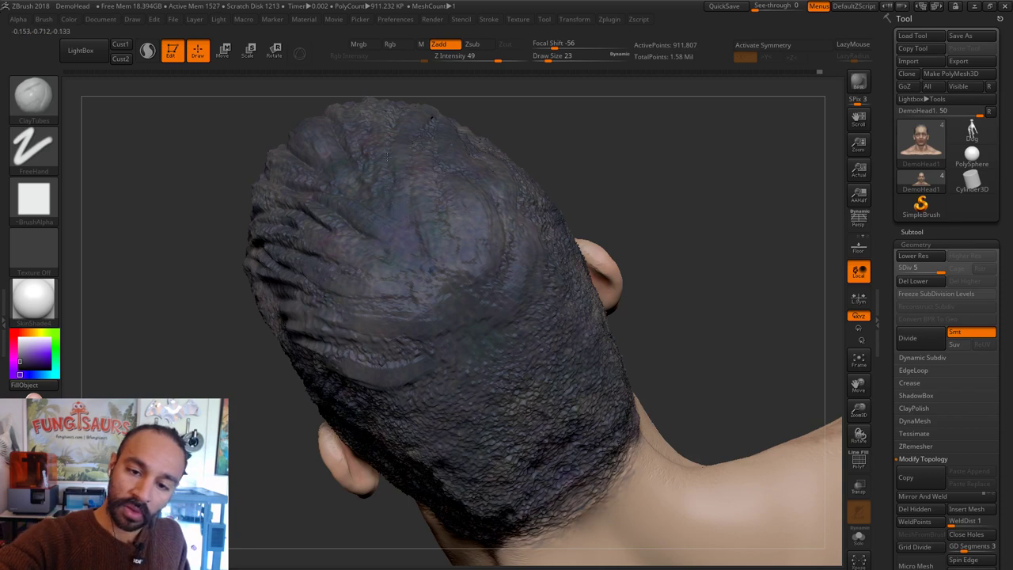
pyautogui.moveTo(564, 115); pyautogui.dragTo(510, 146)
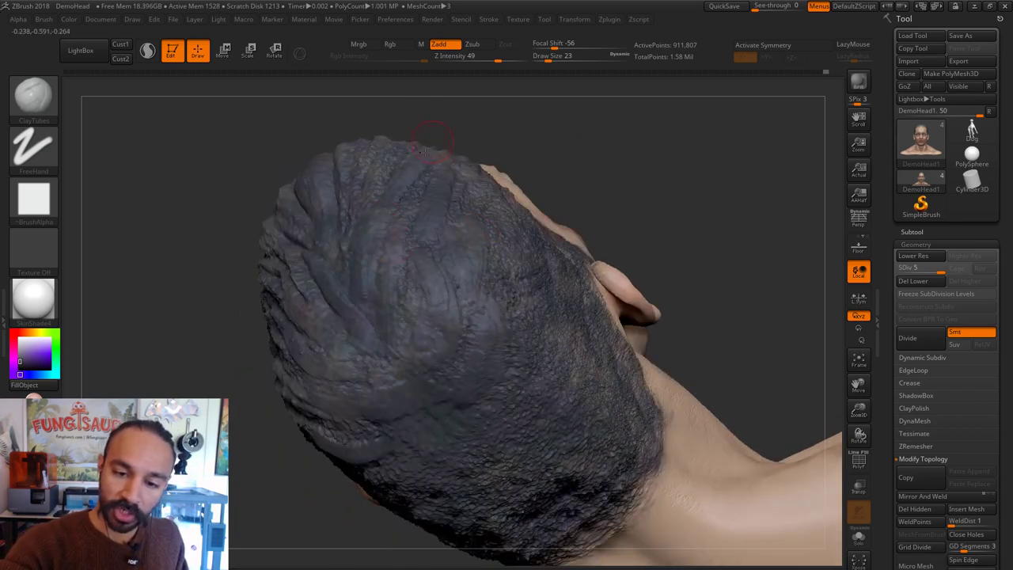
pyautogui.moveTo(417, 277); pyautogui.dragTo(433, 315)
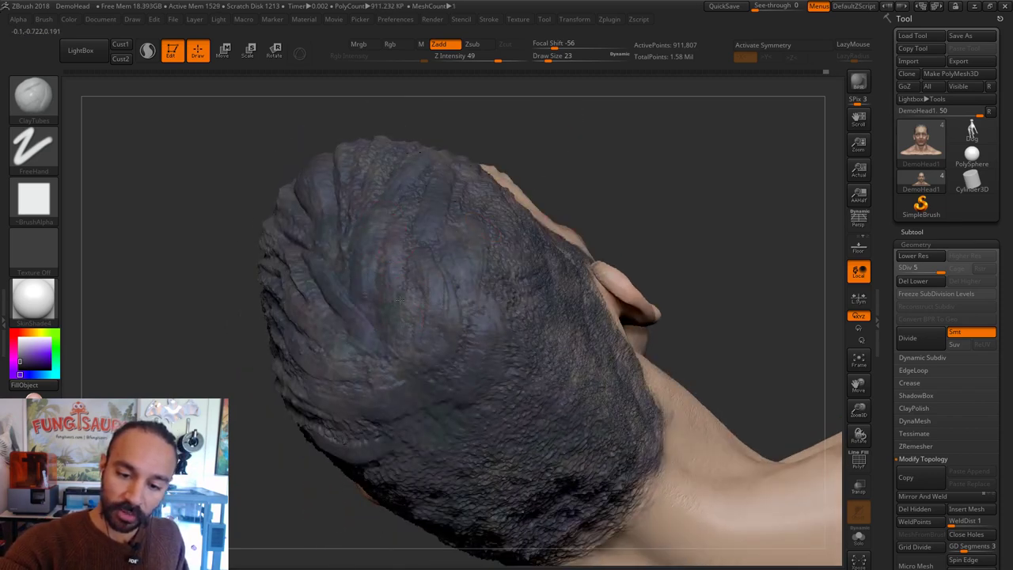
pyautogui.moveTo(564, 131)
pyautogui.keyDown('shift'); pyautogui.mouseDown()
pyautogui.moveTo(435, 293)
pyautogui.moveTo(473, 285)
pyautogui.moveTo(482, 317)
pyautogui.mouseUp(); pyautogui.keyUp('shift')
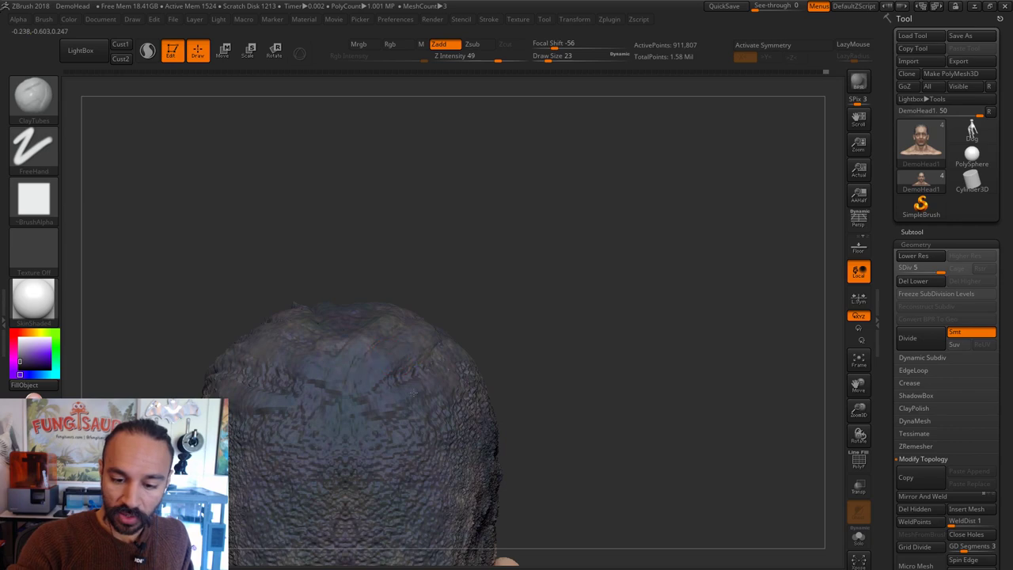
# Step: Layer more ClayTubes strands from the back of the head along its right side toward the temple
pyautogui.moveTo(578, 387); pyautogui.dragTo(431, 391)
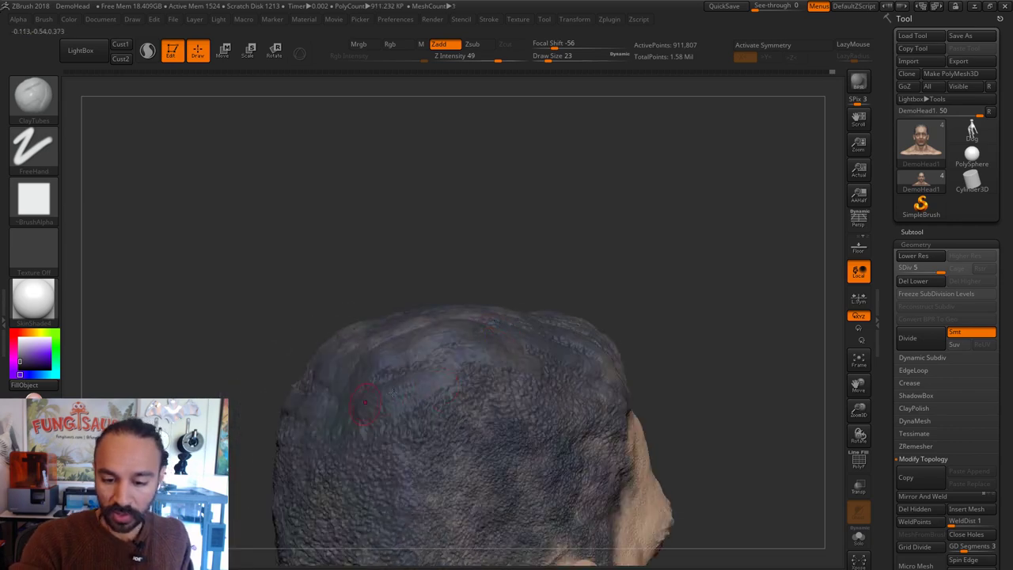
pyautogui.moveTo(651, 326); pyautogui.dragTo(492, 361)
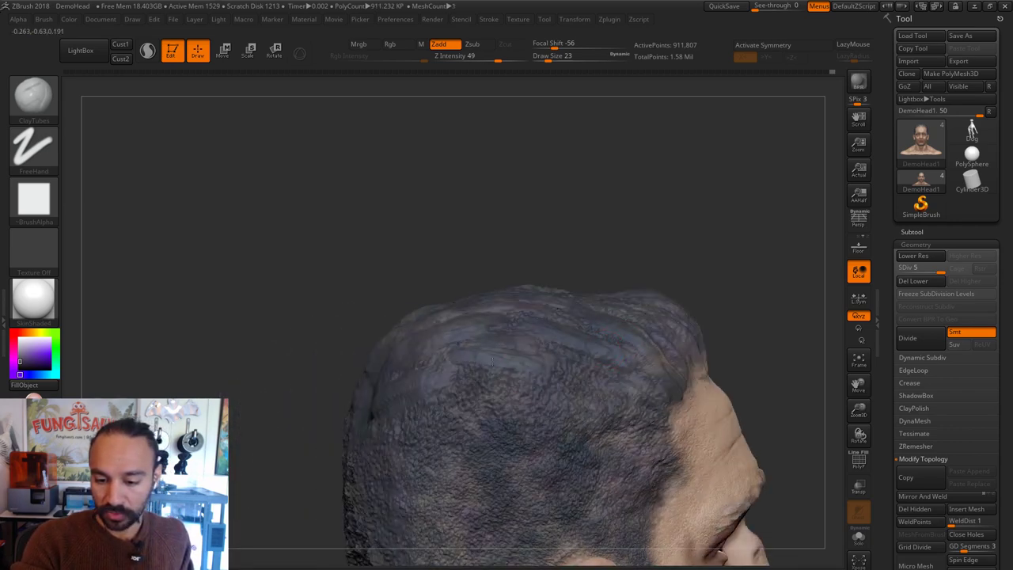
pyautogui.moveTo(728, 266); pyautogui.dragTo(625, 203)
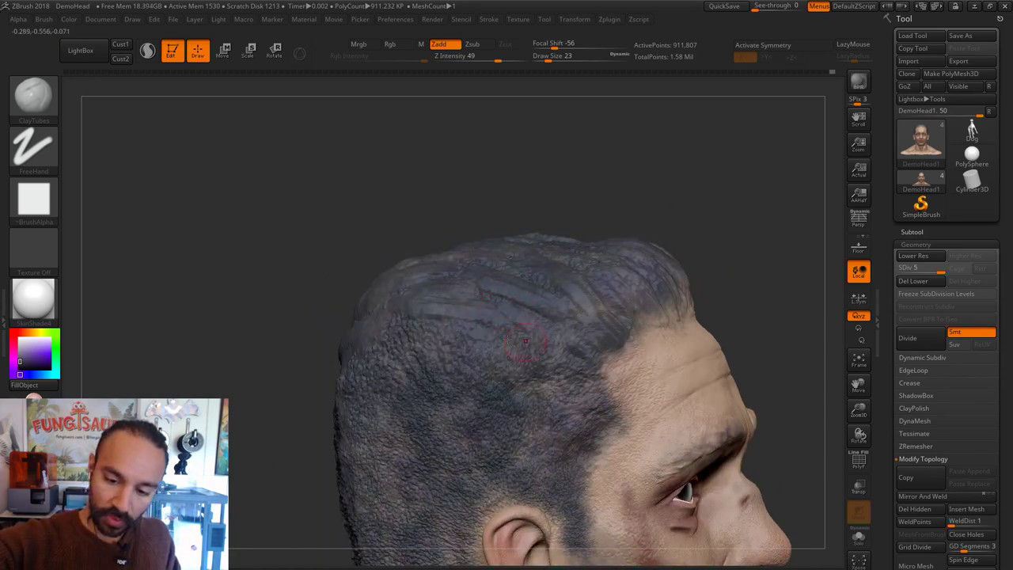
pyautogui.moveTo(637, 170); pyautogui.dragTo(554, 192)
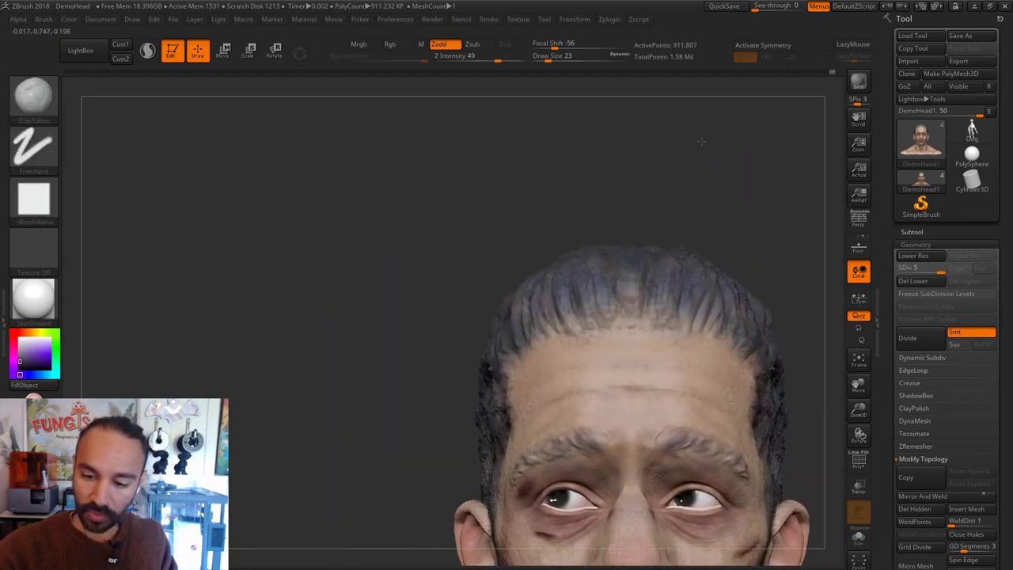
pyautogui.moveTo(766, 243)
pyautogui.keyDown('alt'); pyautogui.mouseDown()
pyautogui.moveTo(712, 190)
pyautogui.moveTo(769, 208)
pyautogui.moveTo(713, 192)
pyautogui.mouseUp(); pyautogui.keyUp('alt')
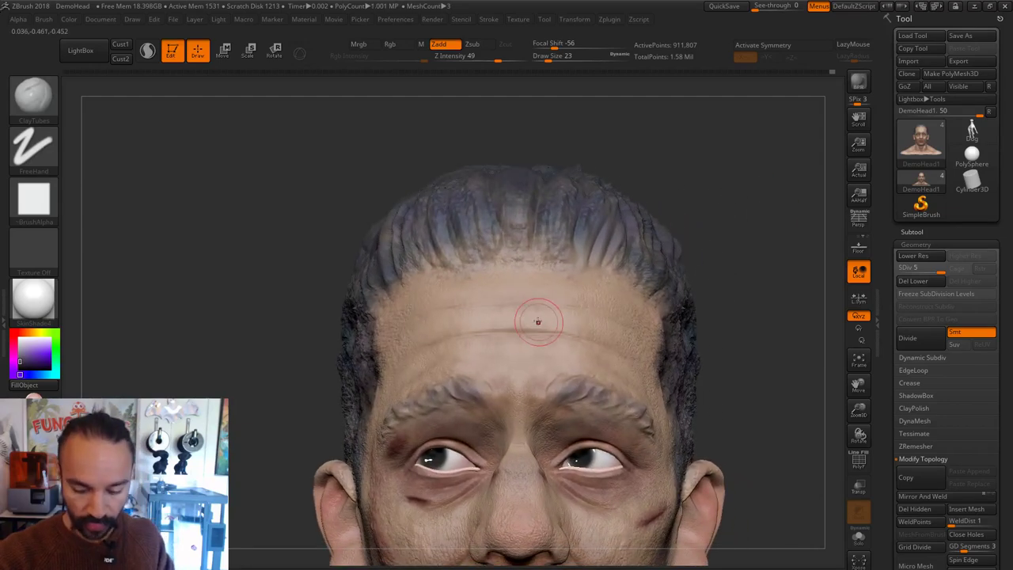
# Step: Set the Standard brush to paint dark blue with Color Spray, Mrgb on, Zadd off and Rgb Intensity 59
pyautogui.press('b')
pyautogui.press('s')
pyautogui.press('t')
pyautogui.click(437, 43)
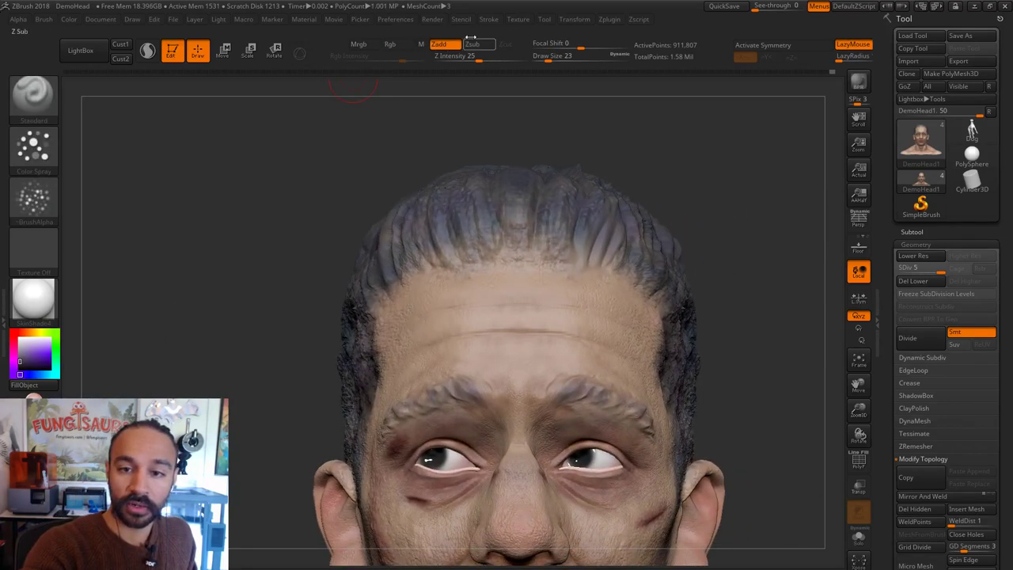
pyautogui.moveTo(32, 349); pyautogui.dragTo(498, 176)
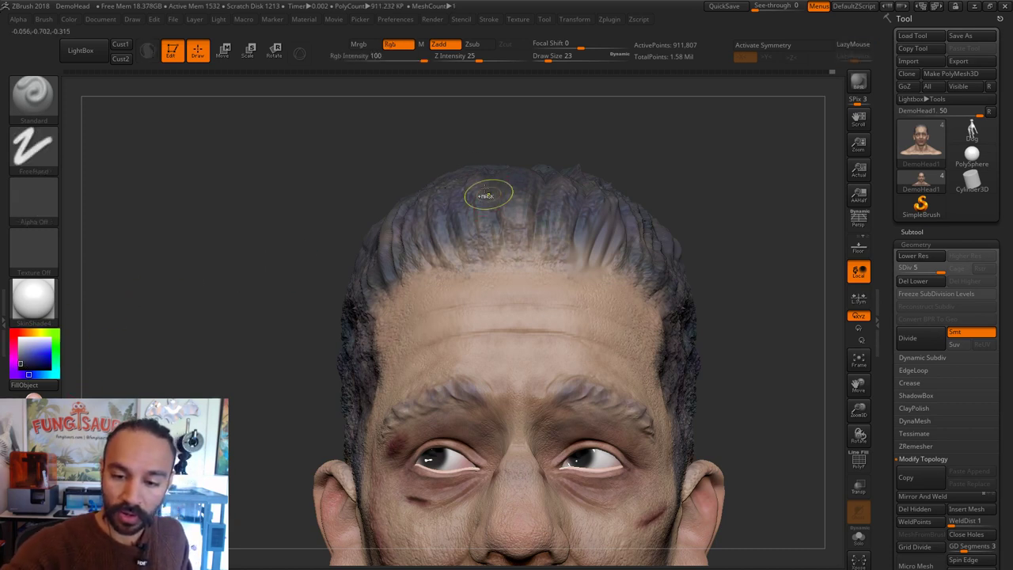
pyautogui.click(440, 44)
pyautogui.click(358, 45)
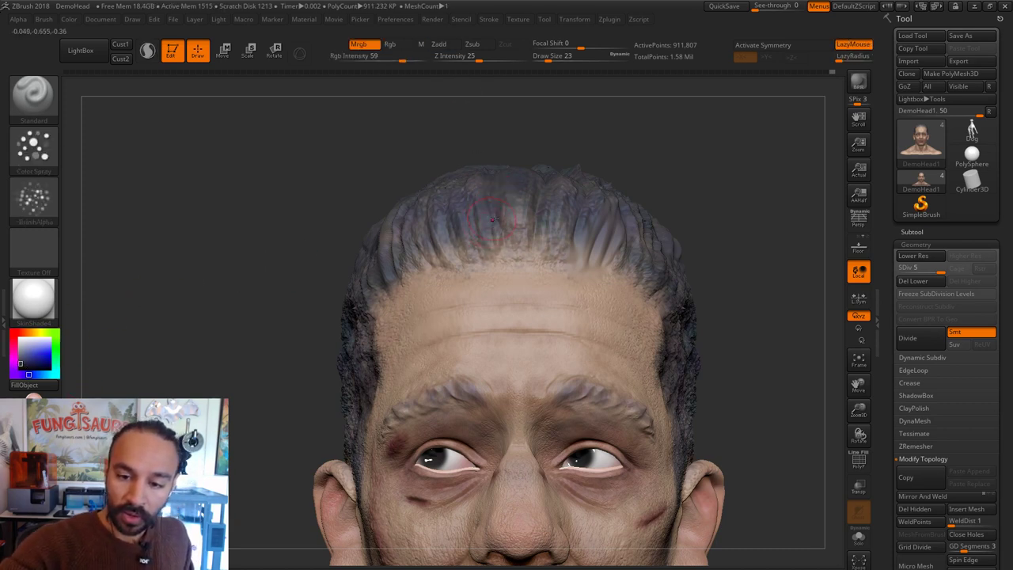
# Step: Paint the front hair and hairline dark blue, reducing the Draw Size to 11 for the edges
pyautogui.press('s')
pyautogui.moveTo(494, 221)
pyautogui.mouseDown()
pyautogui.moveTo(515, 225)
pyautogui.moveTo(431, 261)
pyautogui.moveTo(388, 254)
pyautogui.moveTo(388, 222)
pyautogui.moveTo(497, 232)
pyautogui.moveTo(518, 207)
pyautogui.moveTo(574, 237)
pyautogui.moveTo(546, 249)
pyautogui.moveTo(618, 229)
pyautogui.moveTo(594, 258)
pyautogui.moveTo(675, 261)
pyautogui.mouseUp()
pyautogui.press('s')
pyautogui.moveTo(613, 254)
pyautogui.mouseDown()
pyautogui.moveTo(515, 251)
pyautogui.moveTo(554, 246)
pyautogui.moveTo(408, 277)
pyautogui.moveTo(372, 305)
pyautogui.mouseUp()
pyautogui.moveTo(601, 255); pyautogui.dragTo(662, 301)
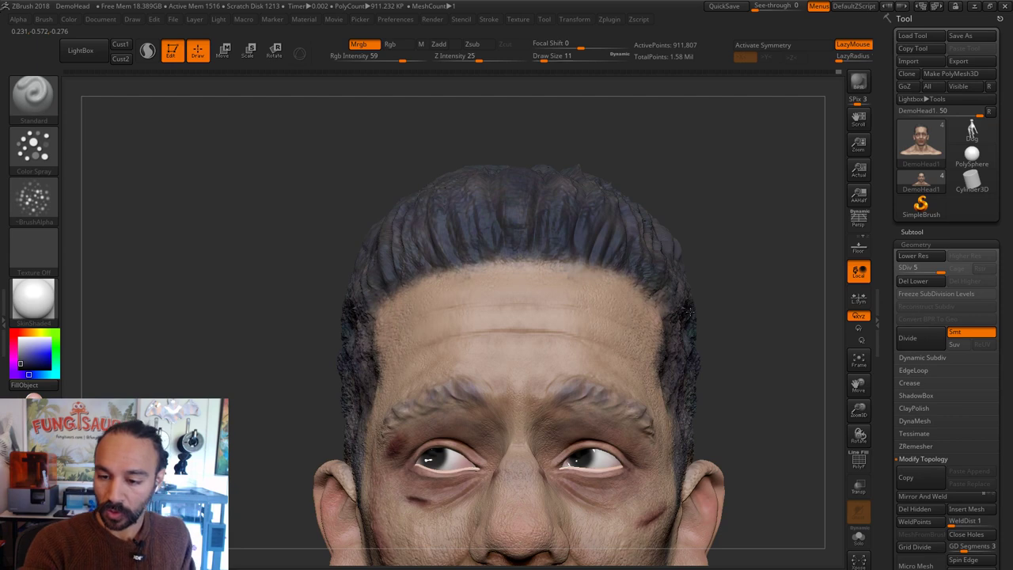
pyautogui.moveTo(687, 273); pyautogui.dragTo(640, 269, button='right')
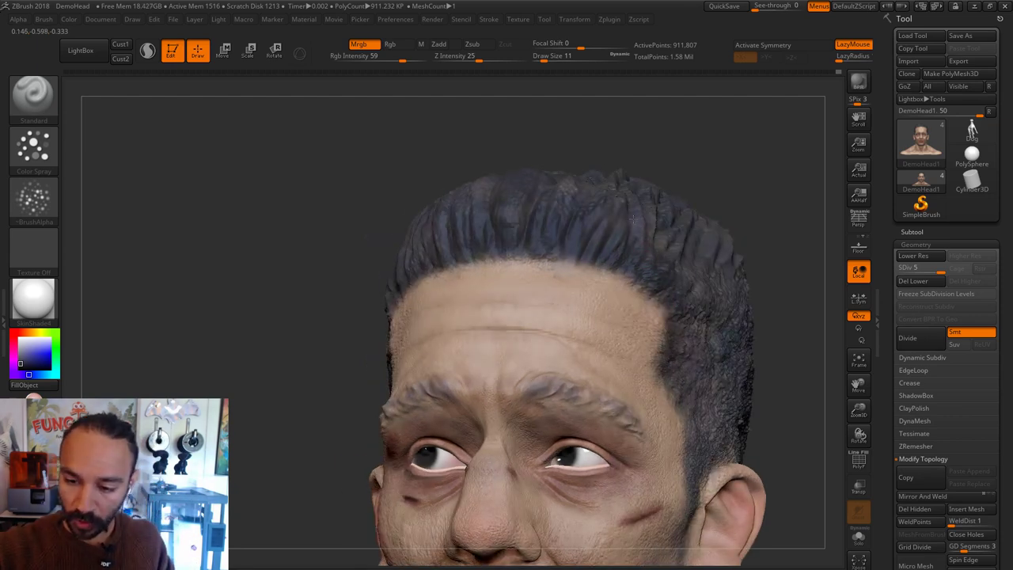
# Step: Paint dark blue over the side hair and the top of the head, raising the Draw Size to 27
pyautogui.moveTo(695, 252); pyautogui.dragTo(711, 294)
pyautogui.keyDown('shift'); pyautogui.moveTo(717, 253); pyautogui.dragTo(768, 226, button='right'); pyautogui.keyUp('shift')
pyautogui.press('s')
pyautogui.moveTo(679, 251); pyautogui.dragTo(683, 251)
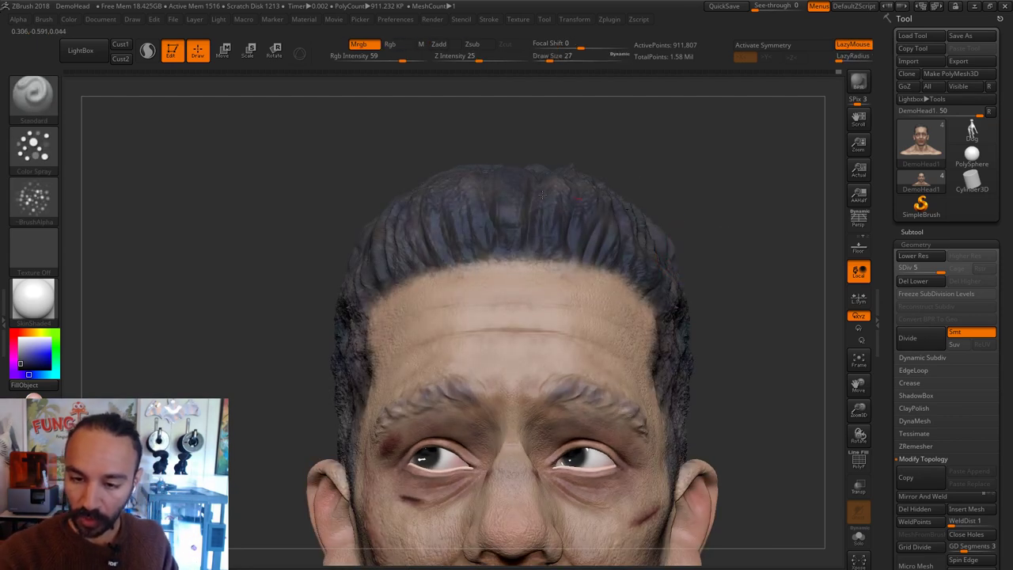
pyautogui.moveTo(467, 197); pyautogui.dragTo(461, 177)
# Step: Examine the painted hair coverage from both sides and the back of the head
pyautogui.moveTo(460, 176); pyautogui.dragTo(582, 154, button='right')
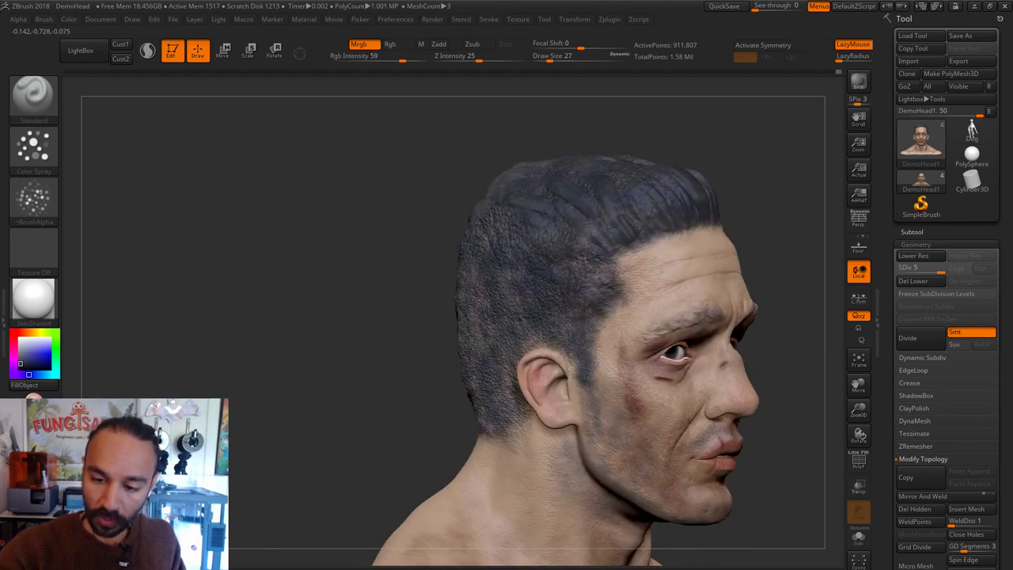
pyautogui.moveTo(483, 174); pyautogui.dragTo(586, 200, button='right')
pyautogui.moveTo(465, 166); pyautogui.dragTo(380, 213)
pyautogui.moveTo(380, 222); pyautogui.dragTo(501, 239, button='right')
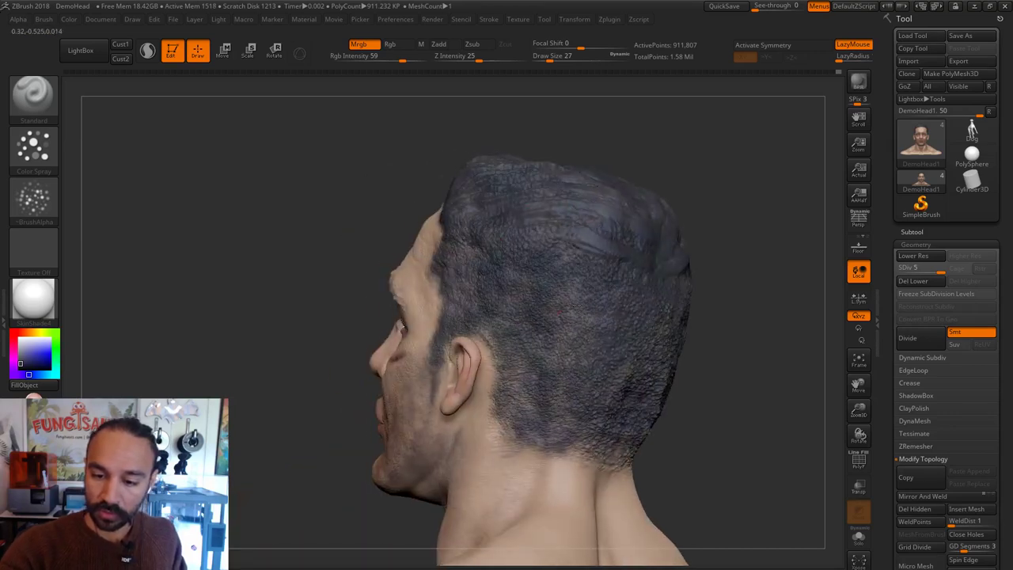
pyautogui.moveTo(576, 310); pyautogui.dragTo(467, 209, button='right')
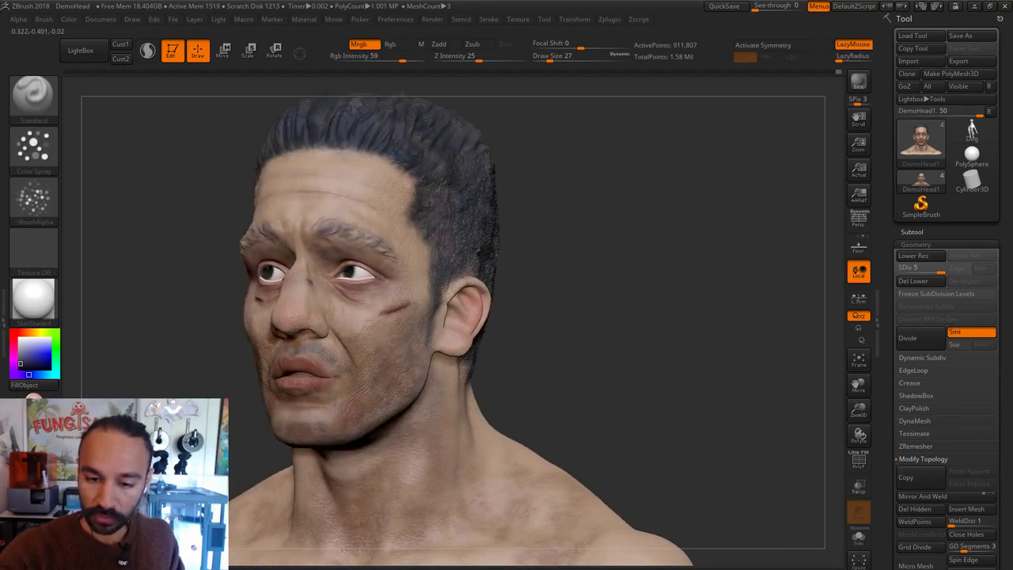
pyautogui.moveTo(532, 226); pyautogui.dragTo(403, 277)
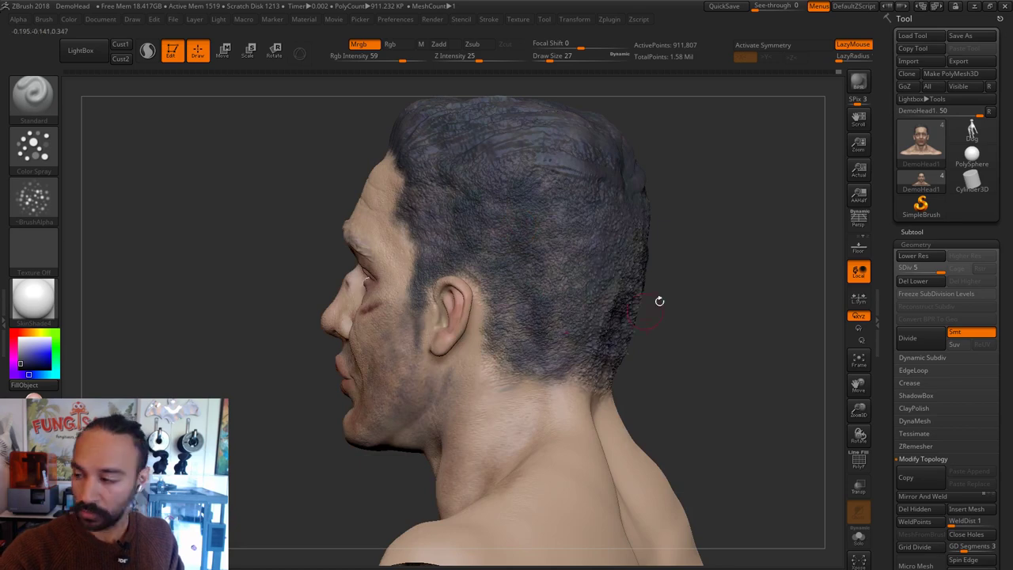
pyautogui.moveTo(660, 301); pyautogui.dragTo(750, 311)
# Step: Pick an orange-brown skin tone as the paint color and bring the face into a frontal view
pyautogui.moveTo(38, 358); pyautogui.dragTo(325, 303)
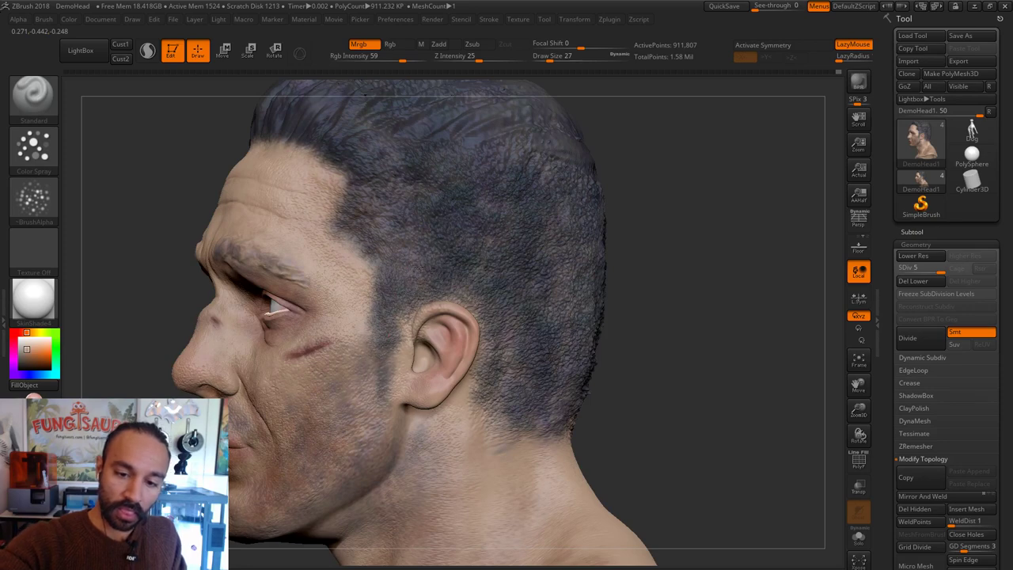
pyautogui.moveTo(639, 195); pyautogui.dragTo(800, 285, button='right')
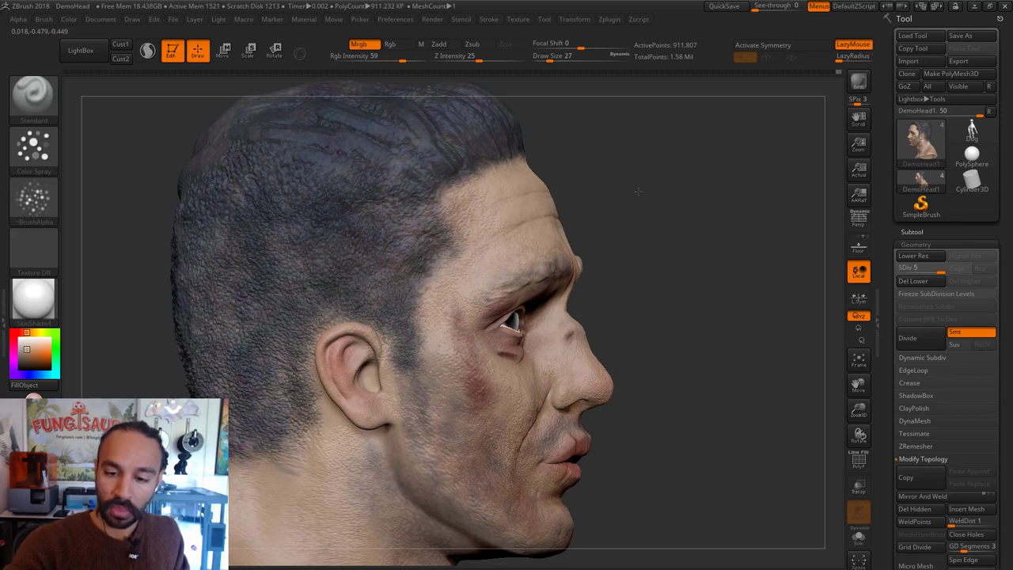
pyautogui.keyDown('shift'); pyautogui.moveTo(638, 190); pyautogui.dragTo(743, 268); pyautogui.keyUp('shift')
pyautogui.moveTo(743, 268); pyautogui.dragTo(758, 277, button='right')
pyautogui.moveTo(760, 277); pyautogui.dragTo(769, 280)
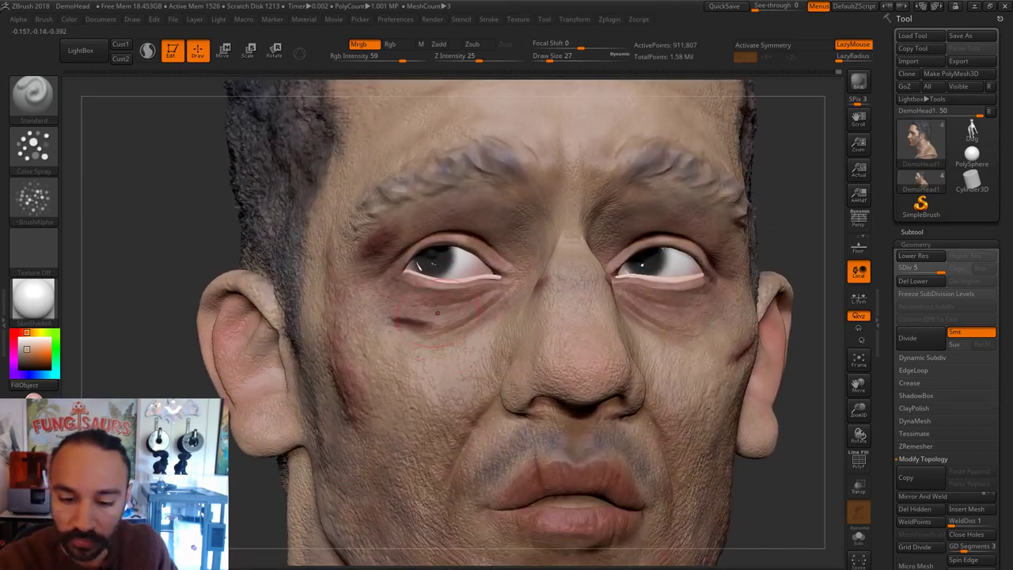
# Step: Reduce the brush to Draw Size 3 and lighten the skin-tone paint color for the lower eyelid rims
pyautogui.press('s')
pyautogui.moveTo(437, 295); pyautogui.dragTo(426, 295)
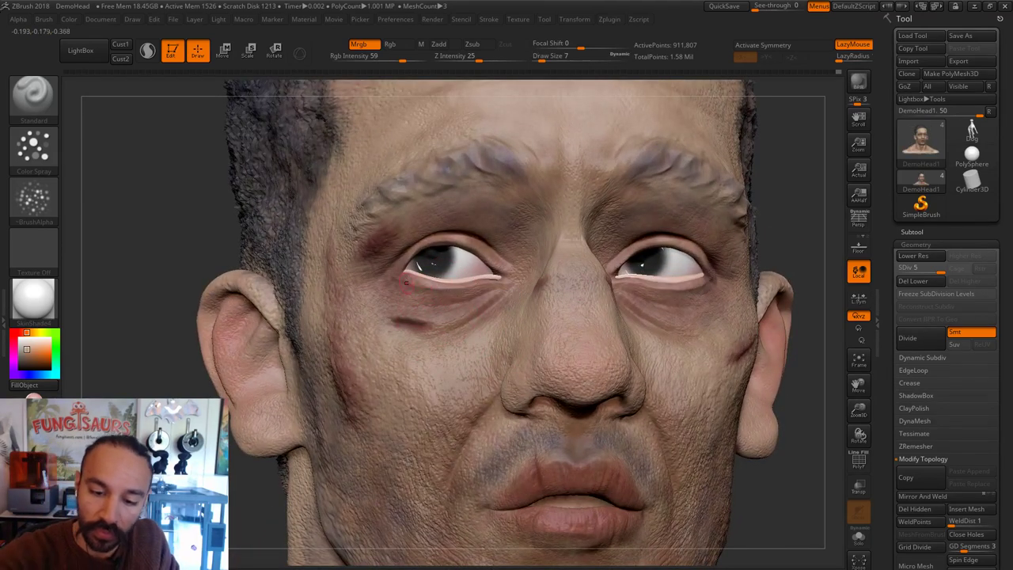
pyautogui.write('s3')
pyautogui.press('Return')
pyautogui.write('s7')
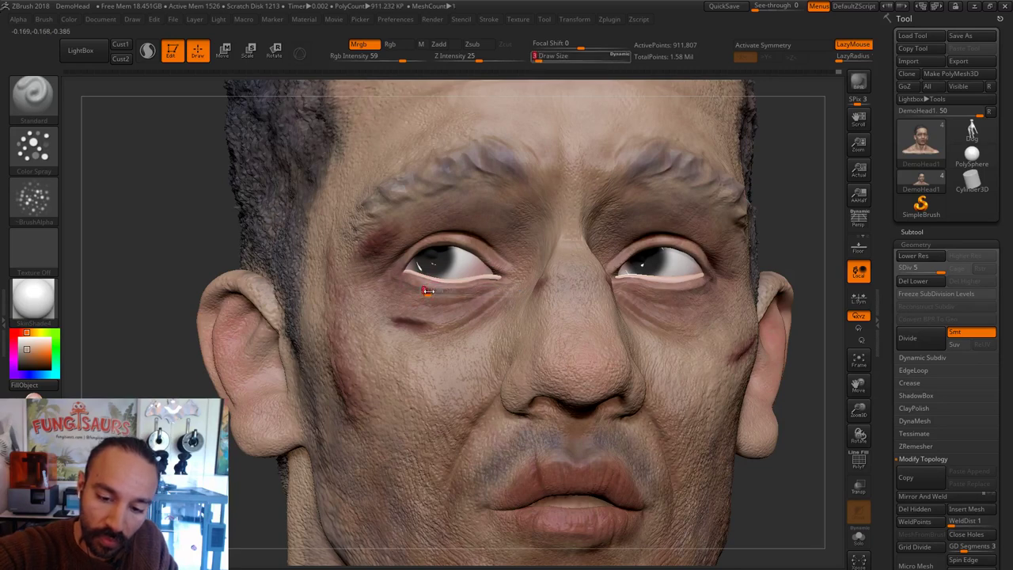
pyautogui.press('Return')
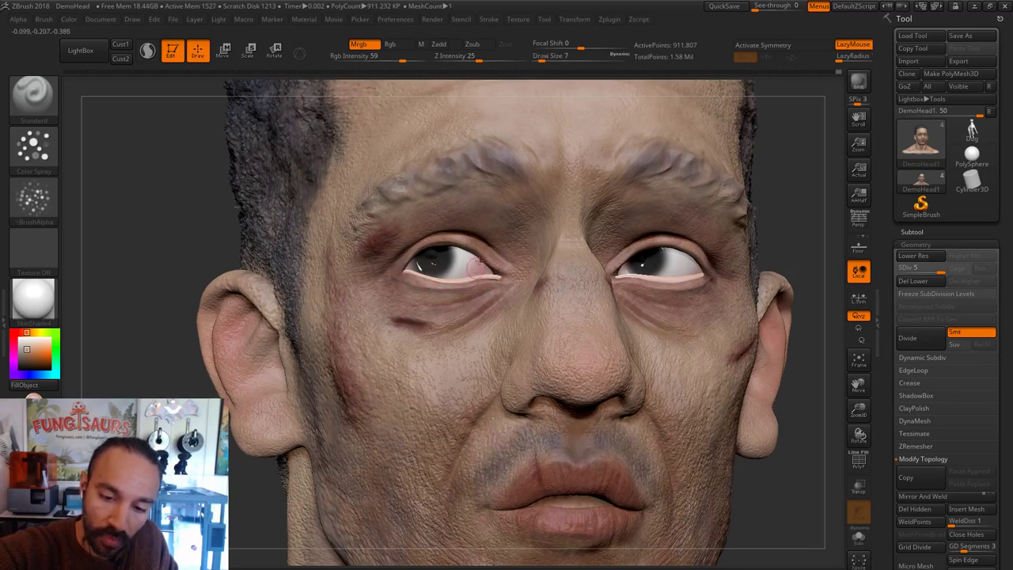
pyautogui.write('s3')
pyautogui.press('Return')
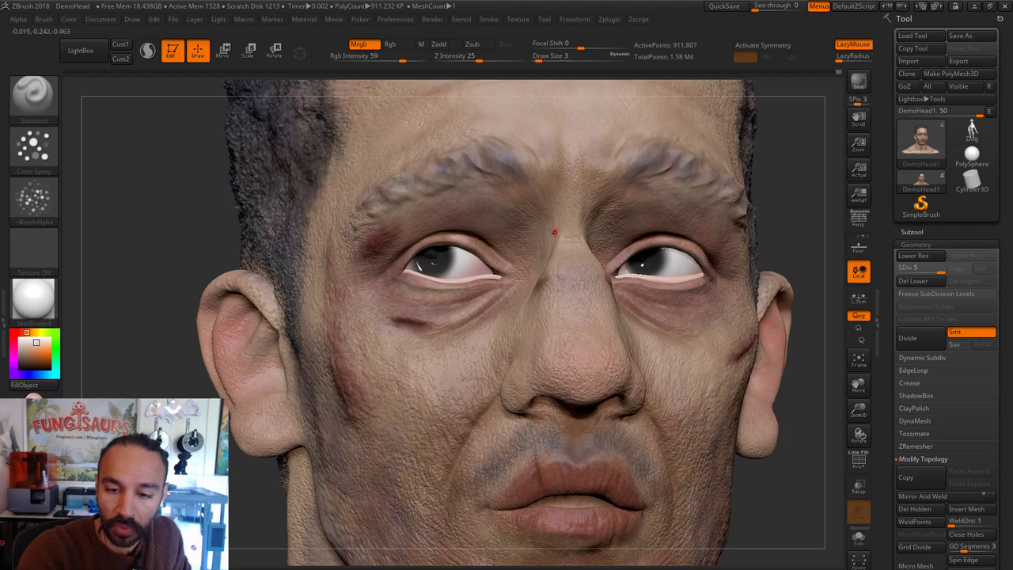
# Step: Touch up the lower eyelid rim of the head's left eye with the skin-tone paint
pyautogui.keyDown('alt'); pyautogui.moveTo(787, 224); pyautogui.dragTo(666, 194); pyautogui.keyUp('alt')
pyautogui.moveTo(736, 208); pyautogui.dragTo(669, 204)
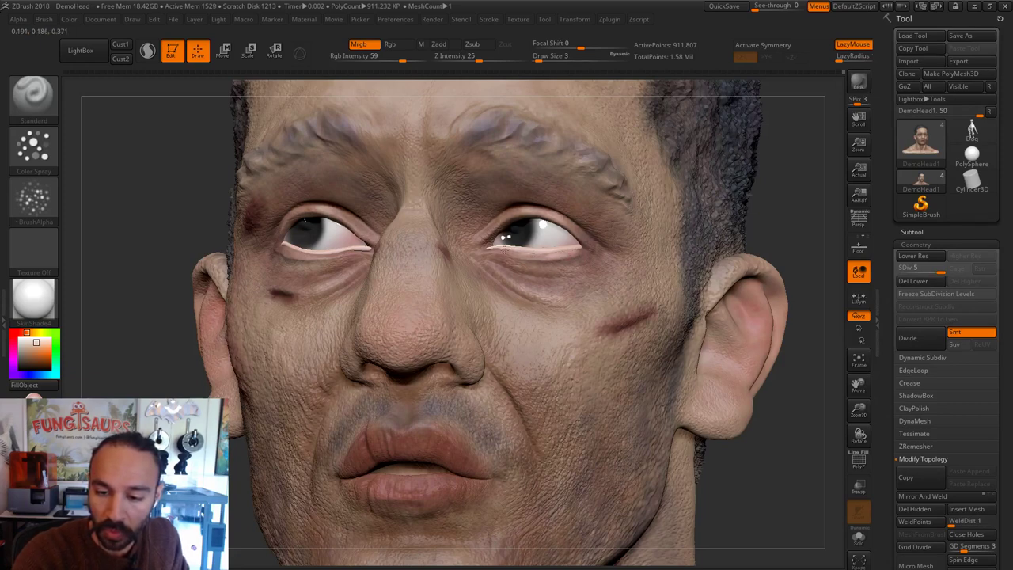
pyautogui.moveTo(522, 251); pyautogui.dragTo(531, 250)
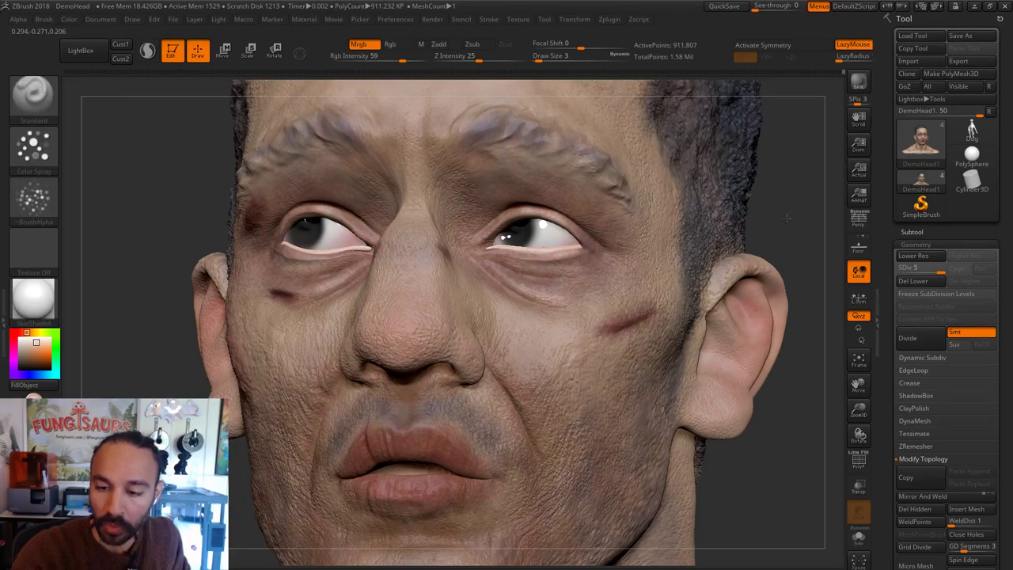
pyautogui.moveTo(786, 217); pyautogui.dragTo(360, 249)
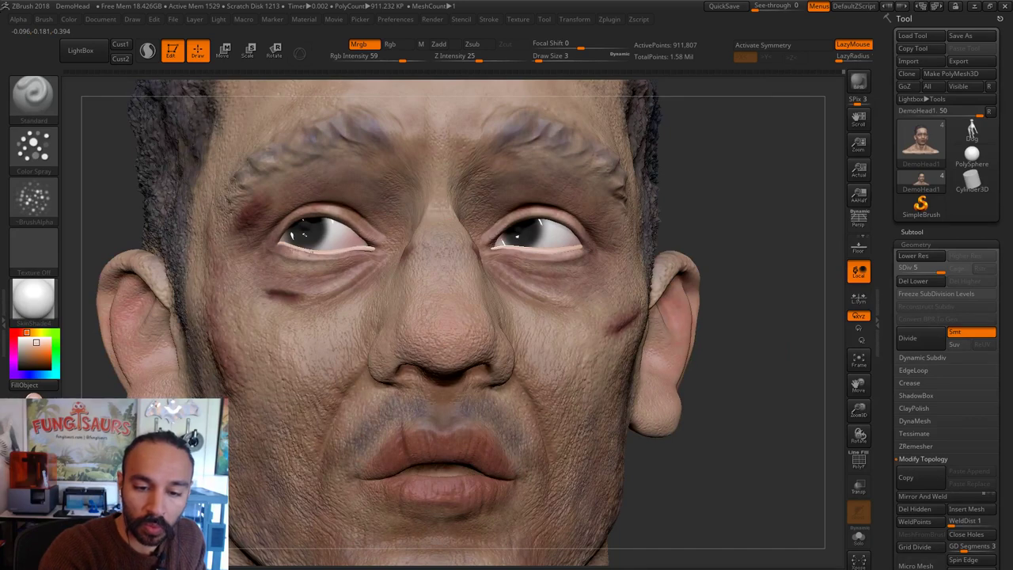
# Step: Adjust the outer lower eyelid of the head's right eye using the Move brush at Draw Size 12
pyautogui.press('b')
pyautogui.press('m')
pyautogui.press('v')
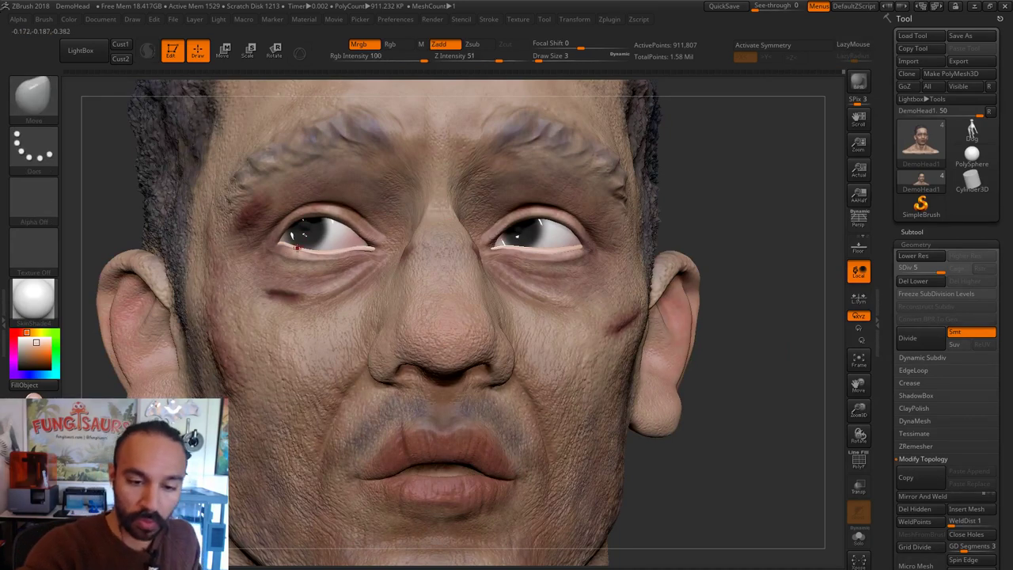
pyautogui.press('s')
pyautogui.moveTo(290, 259); pyautogui.dragTo(288, 254)
pyautogui.press('s')
pyautogui.press('s')
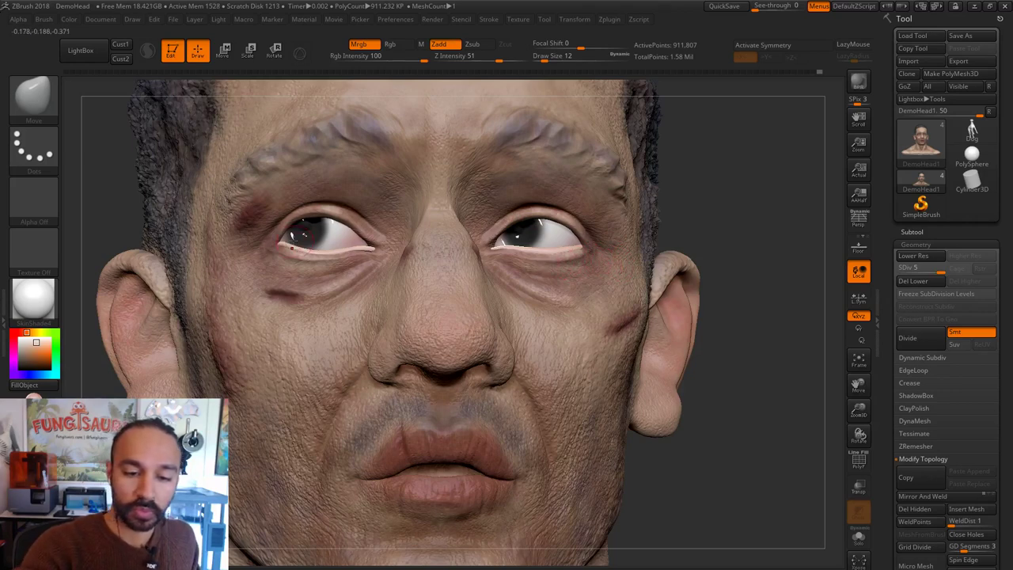
pyautogui.keyDown('alt'); pyautogui.click(289, 247); pyautogui.keyUp('alt')
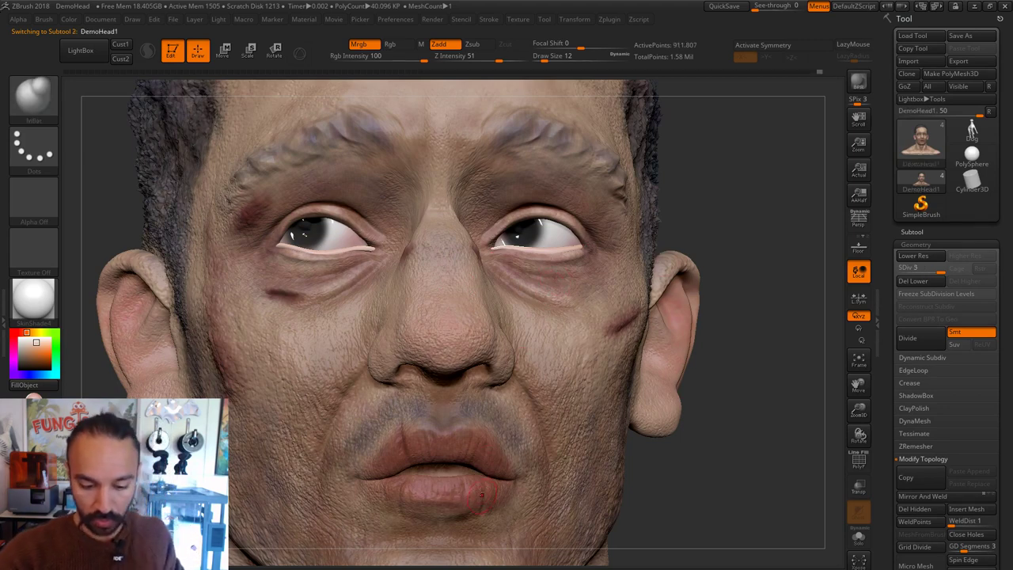
# Step: Make the head the active subtool and set the Inflat brush to Mrgb, a pinkish skin tone, Draw Size 3 and Rgb Intensity 16
pyautogui.keyDown('alt'); pyautogui.click(267, 399); pyautogui.keyUp('alt')
pyautogui.click(39, 348)
pyautogui.click(24, 332)
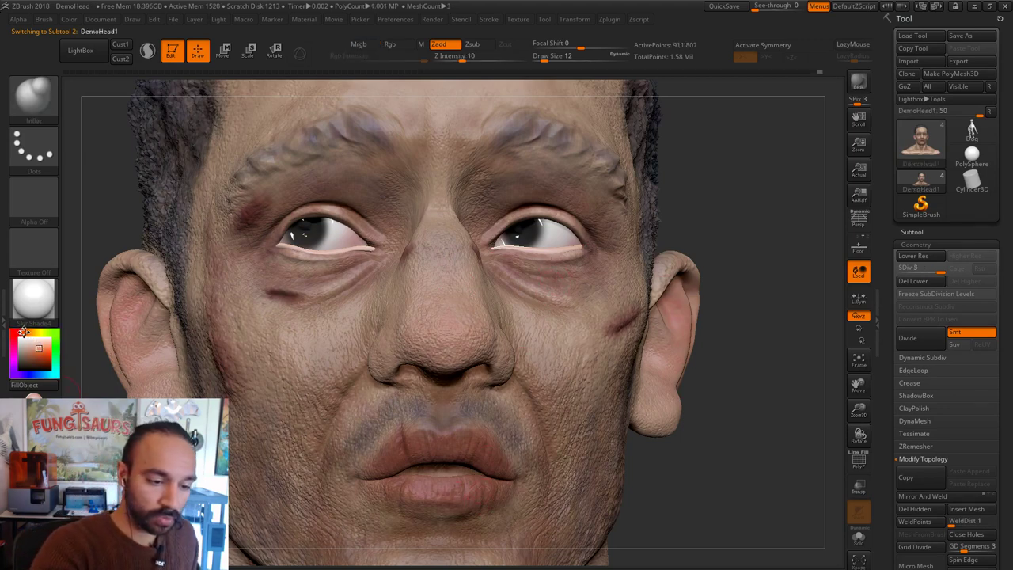
pyautogui.press('s')
pyautogui.press('s')
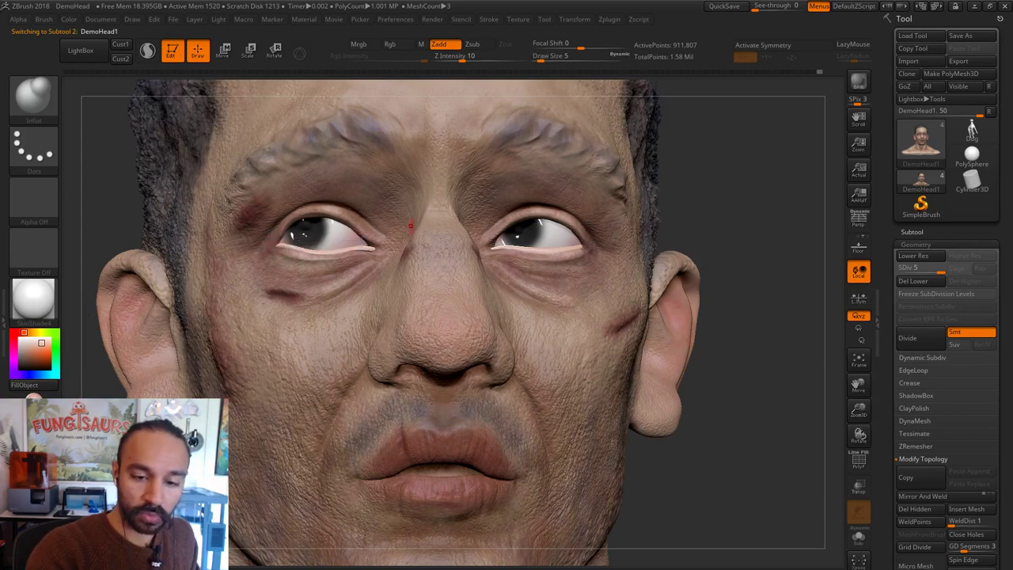
pyautogui.click(372, 249)
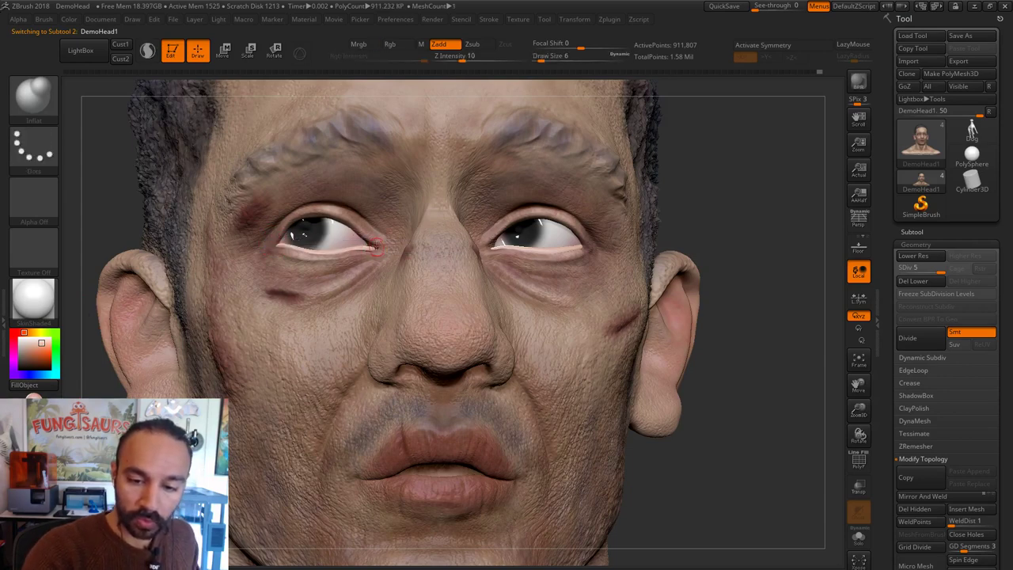
pyautogui.click(361, 46)
pyautogui.press('s')
pyautogui.click(372, 249)
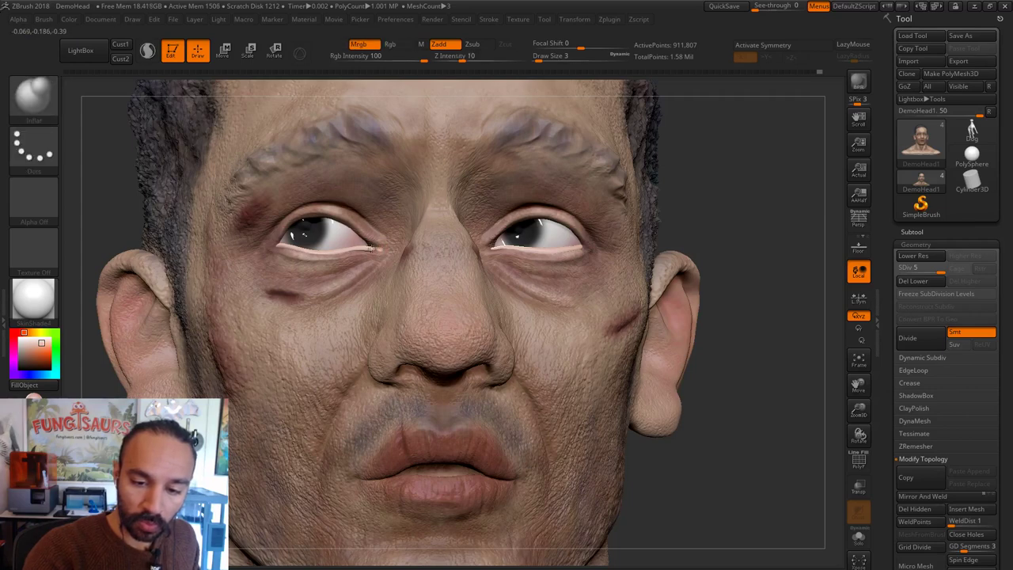
pyautogui.click(369, 59)
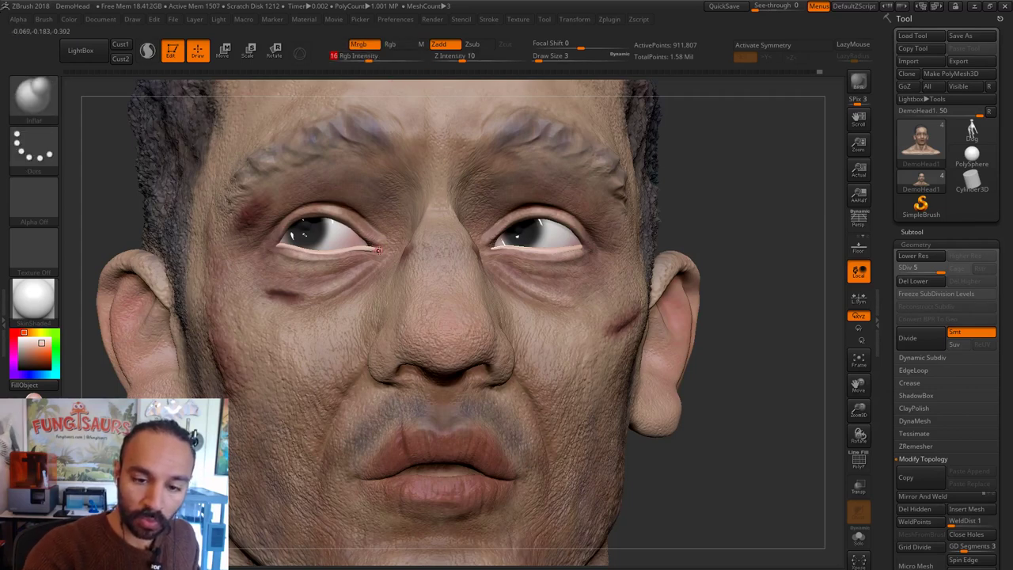
# Step: Try inflating and tinting the inner corner of the head's right eye, and undo the last stroke
pyautogui.moveTo(379, 250); pyautogui.dragTo(386, 251)
pyautogui.press(']')
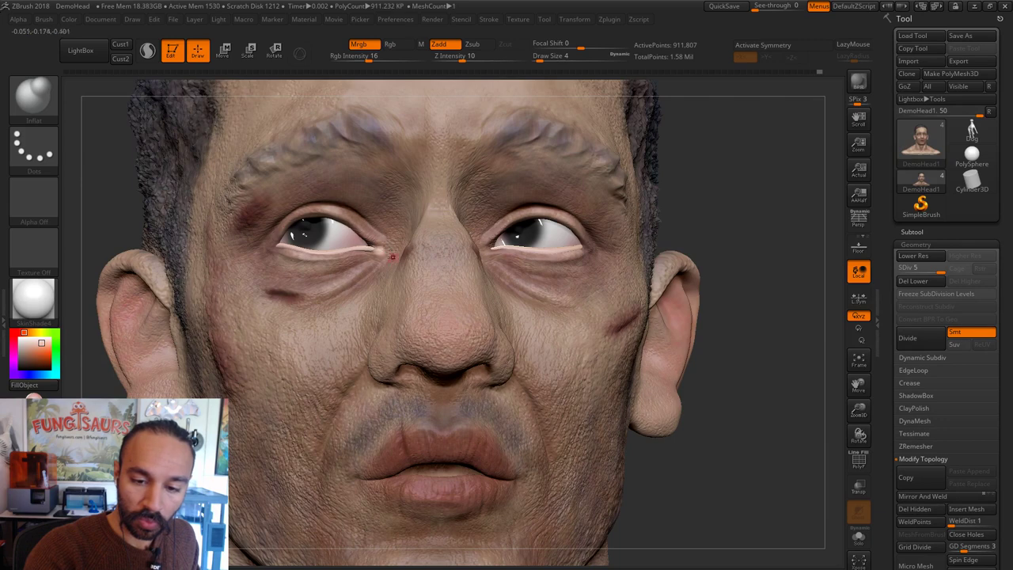
pyautogui.press(']')
pyautogui.press(']')
pyautogui.press(']')
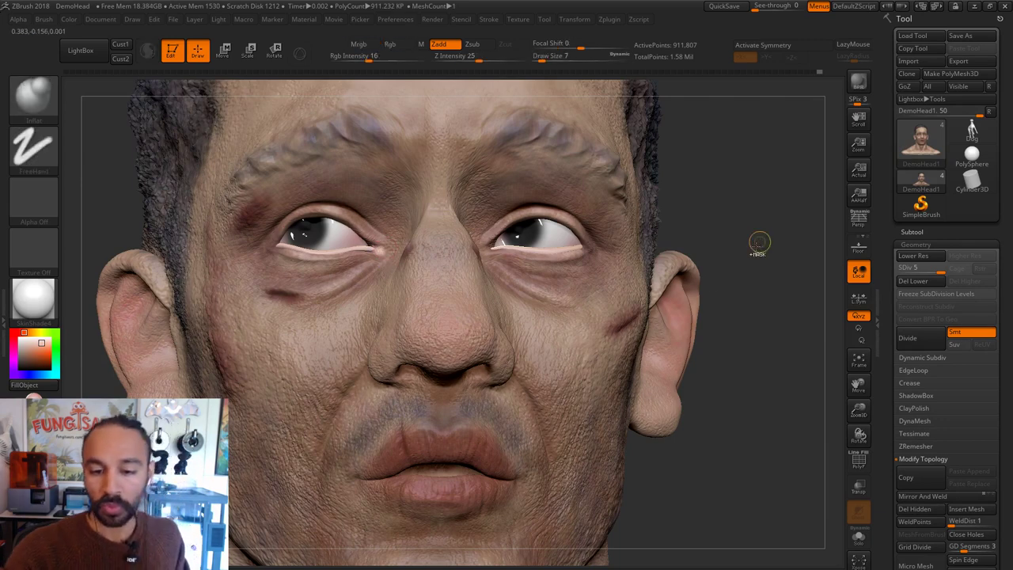
pyautogui.hotkey('ctrl', 'z')
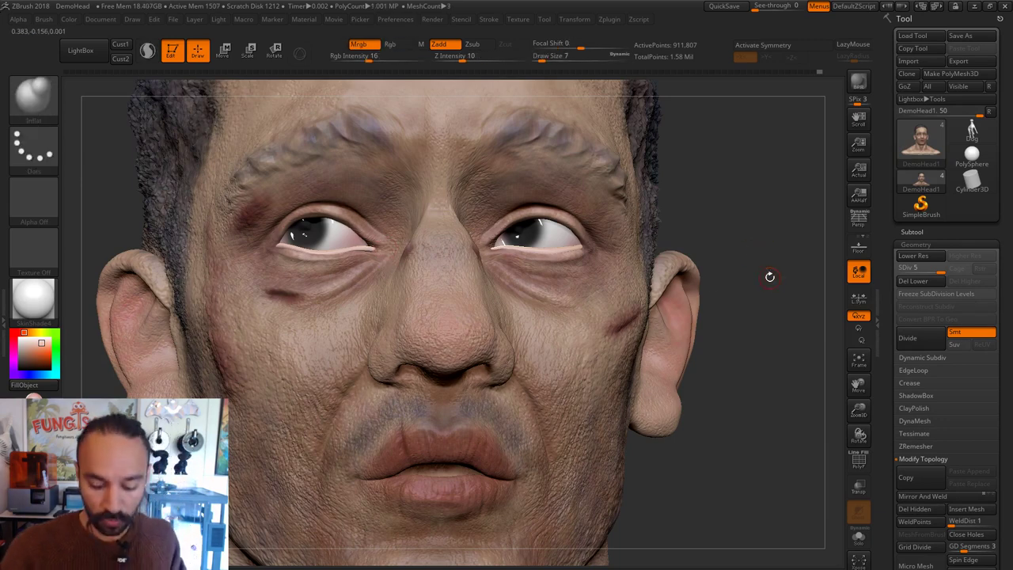
# Step: Switch to the Standard brush with the Dots stroke and the alpha turned off
pyautogui.press('b')
pyautogui.press('s')
pyautogui.press('t')
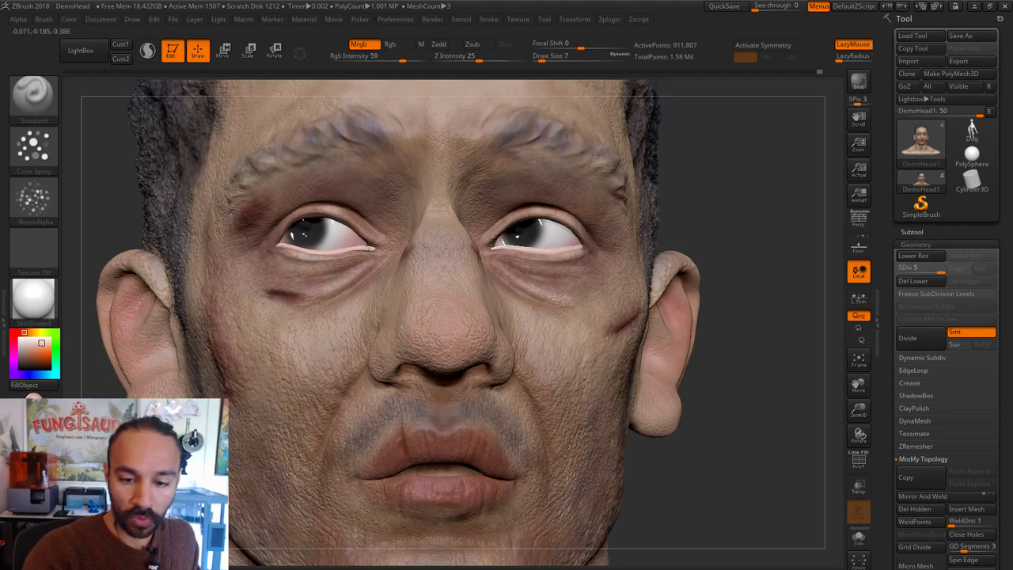
pyautogui.moveTo(705, 228); pyautogui.dragTo(741, 235)
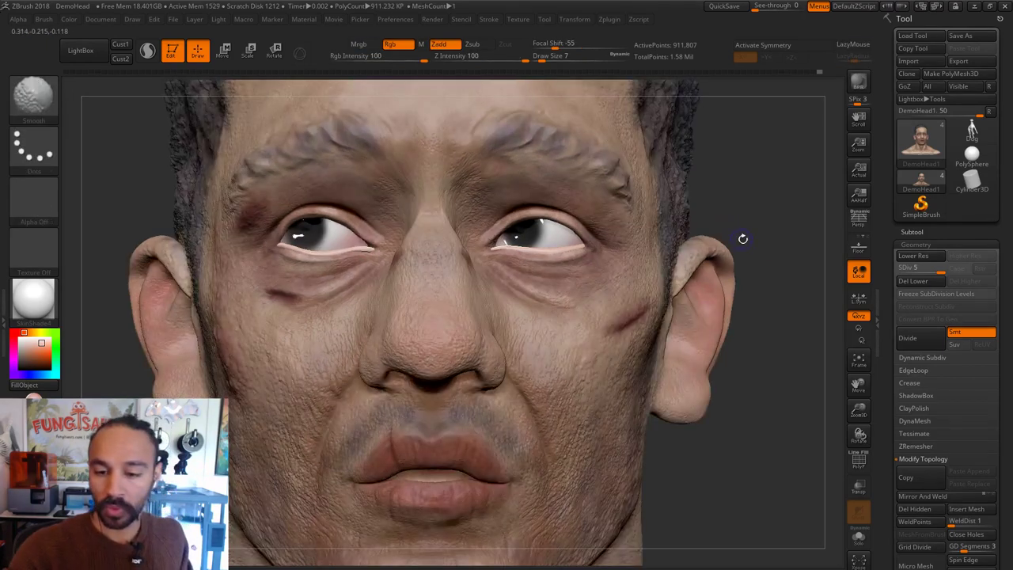
pyautogui.click(34, 146)
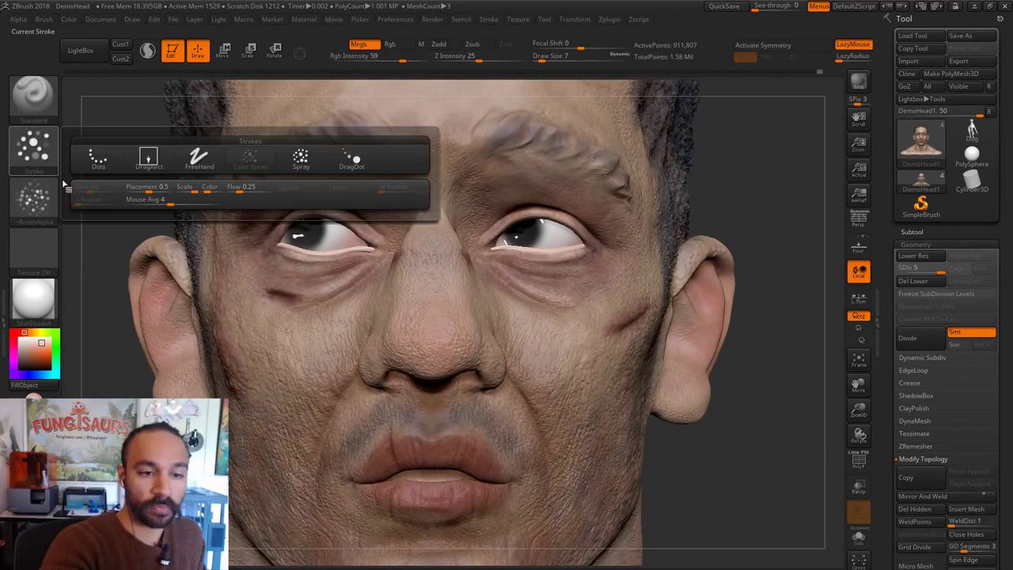
pyautogui.click(102, 159)
pyautogui.click(45, 209)
pyautogui.click(98, 209)
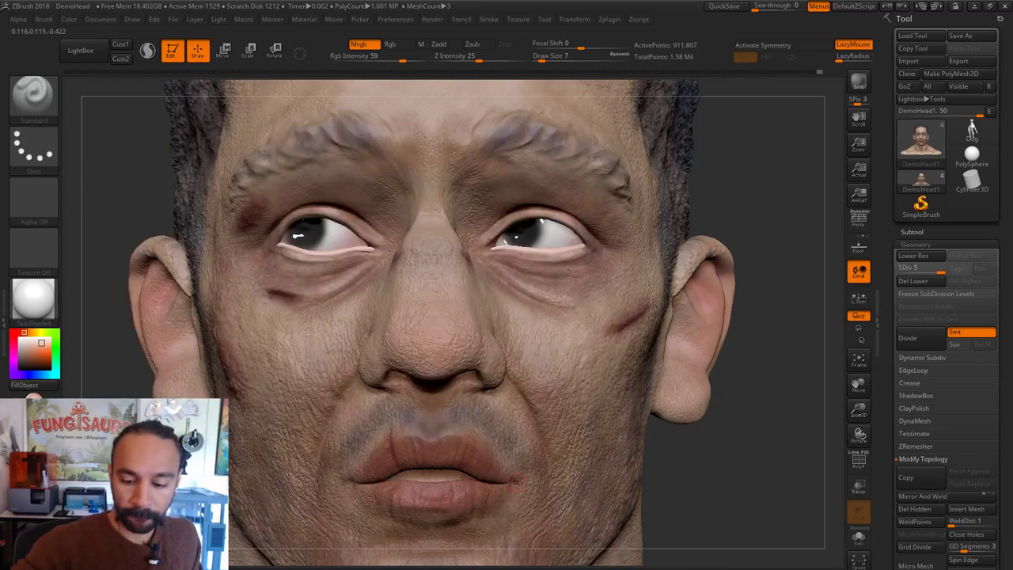
# Step: Set the paint color to a very dark red and the Draw Size to 4 for detailing around the eyes
pyautogui.click(19, 363)
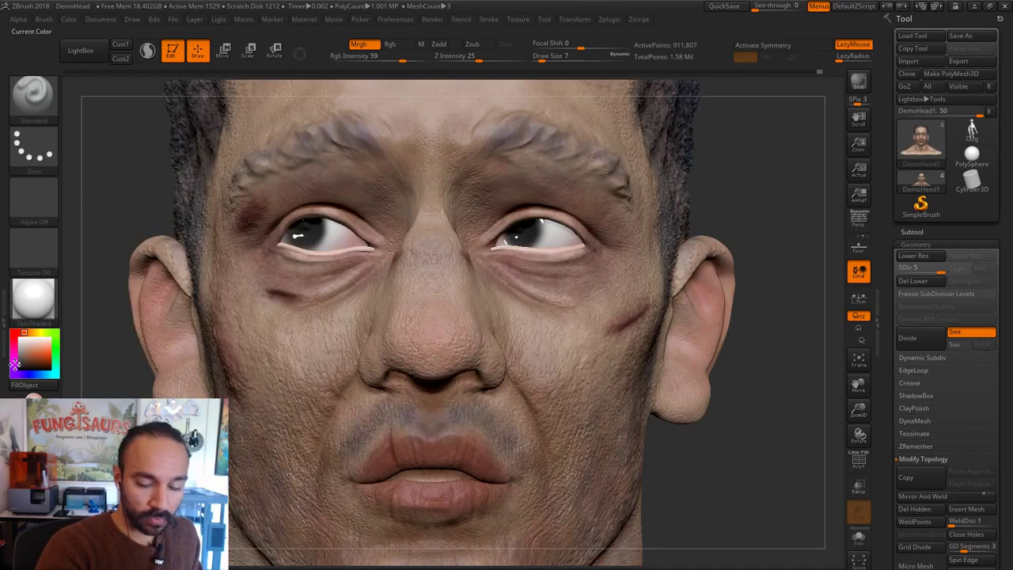
pyautogui.press('[')
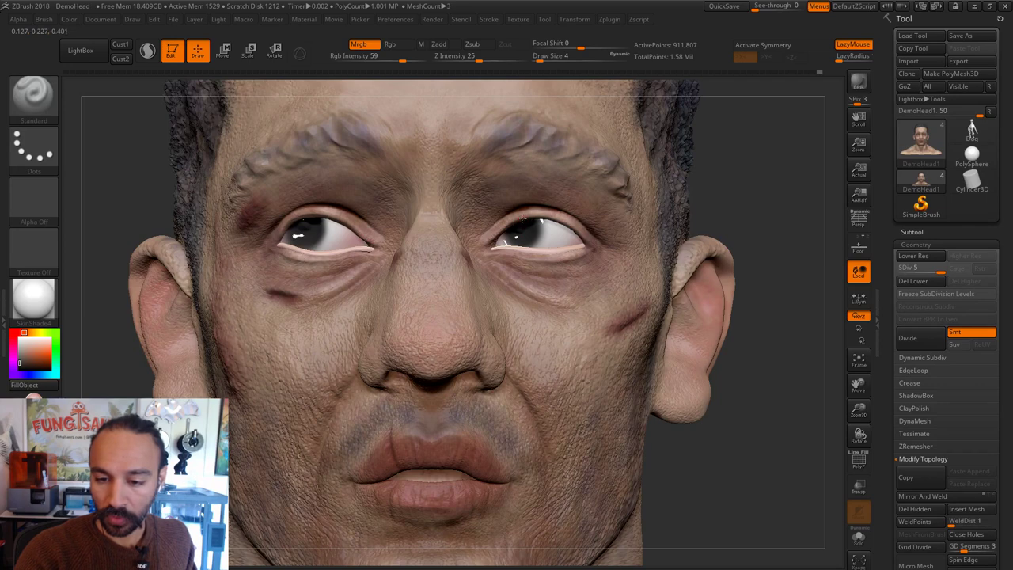
pyautogui.moveTo(719, 178); pyautogui.dragTo(695, 125)
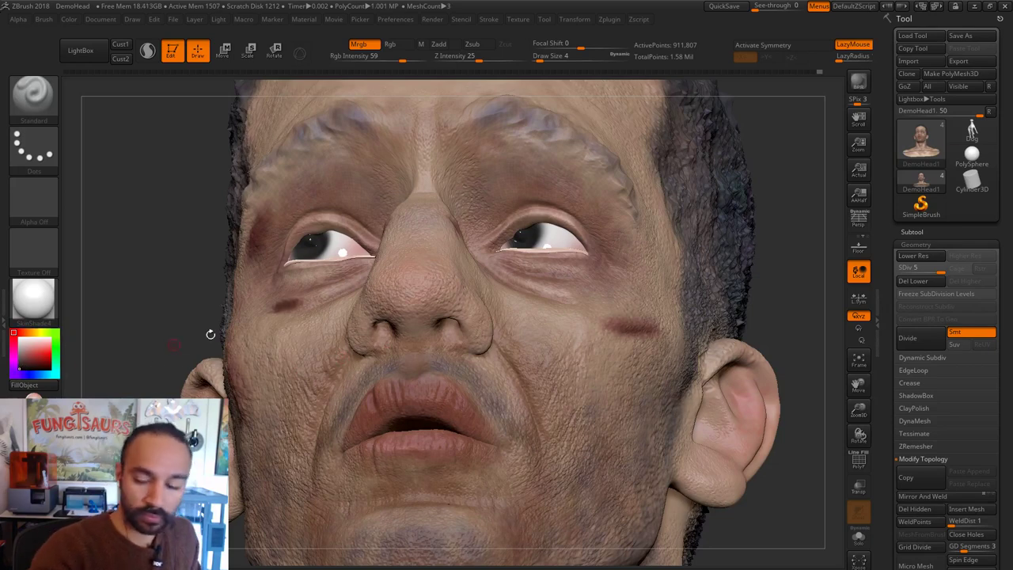
pyautogui.press('s')
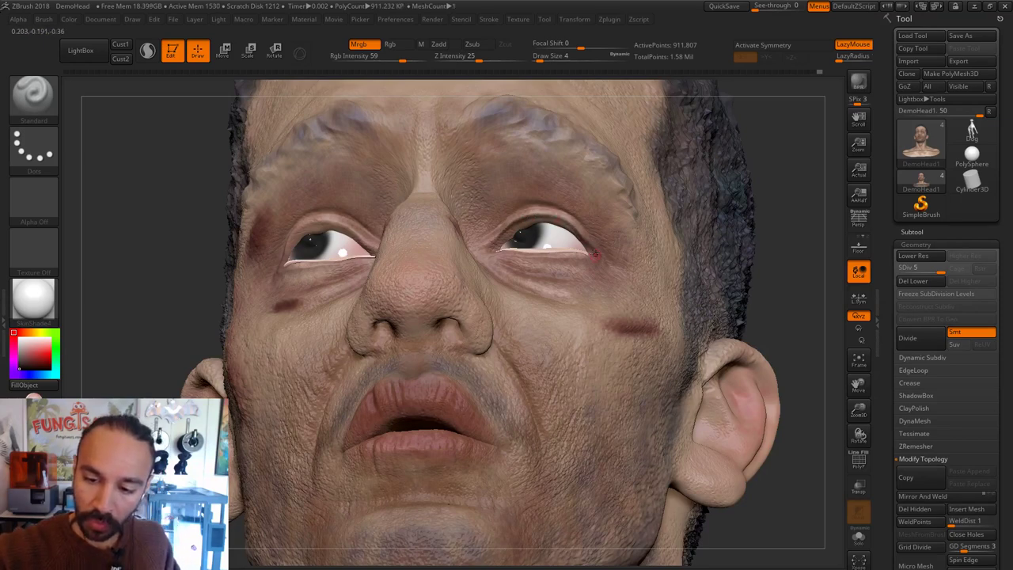
pyautogui.moveTo(557, 216); pyautogui.dragTo(773, 232, button='right')
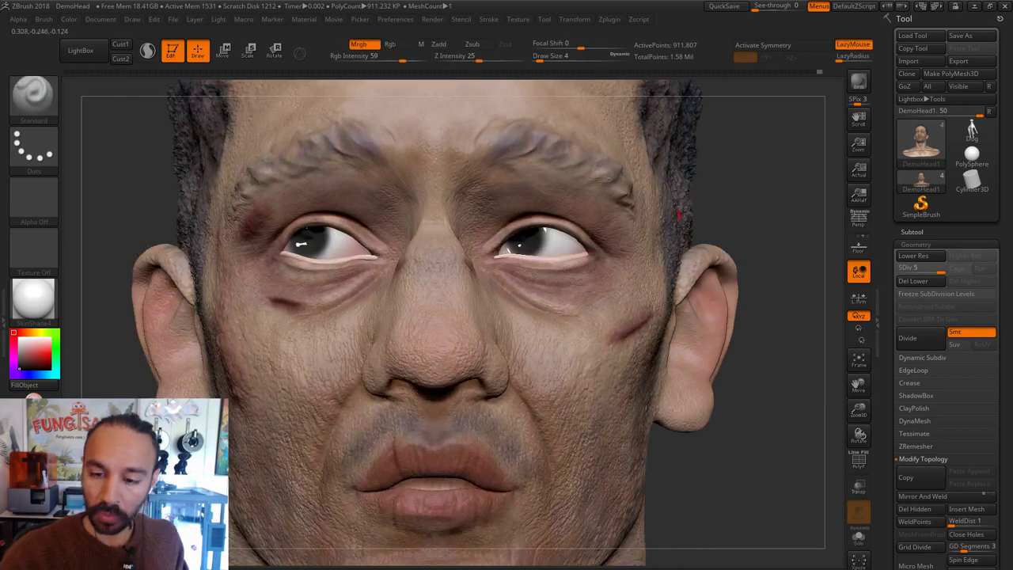
# Step: Paint fine dark red strokes into the inner eye corners and along the lower lids of both eyes
pyautogui.moveTo(683, 208); pyautogui.dragTo(612, 175, button='right')
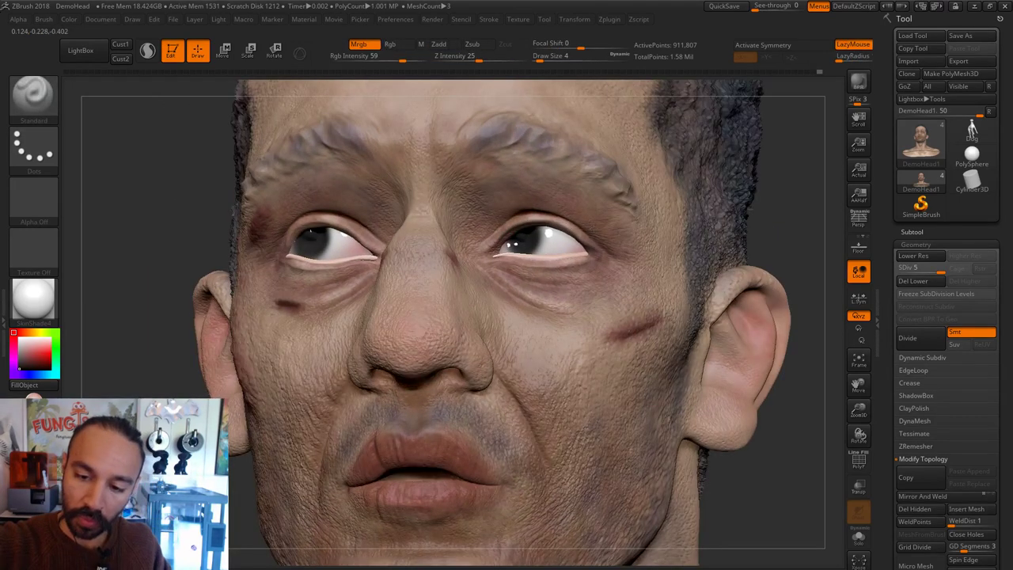
pyautogui.moveTo(785, 165); pyautogui.dragTo(536, 211)
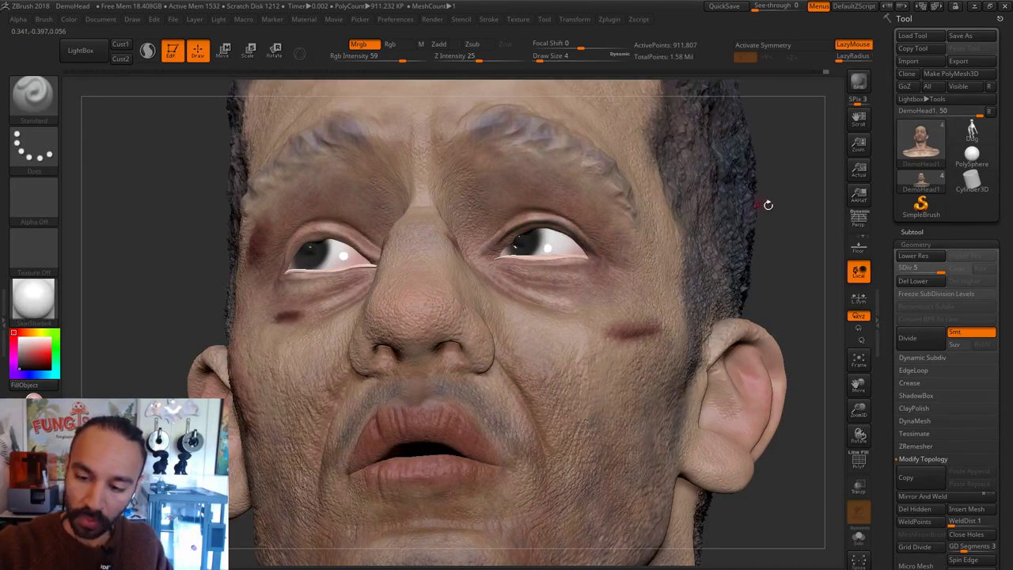
pyautogui.moveTo(768, 205); pyautogui.dragTo(799, 207)
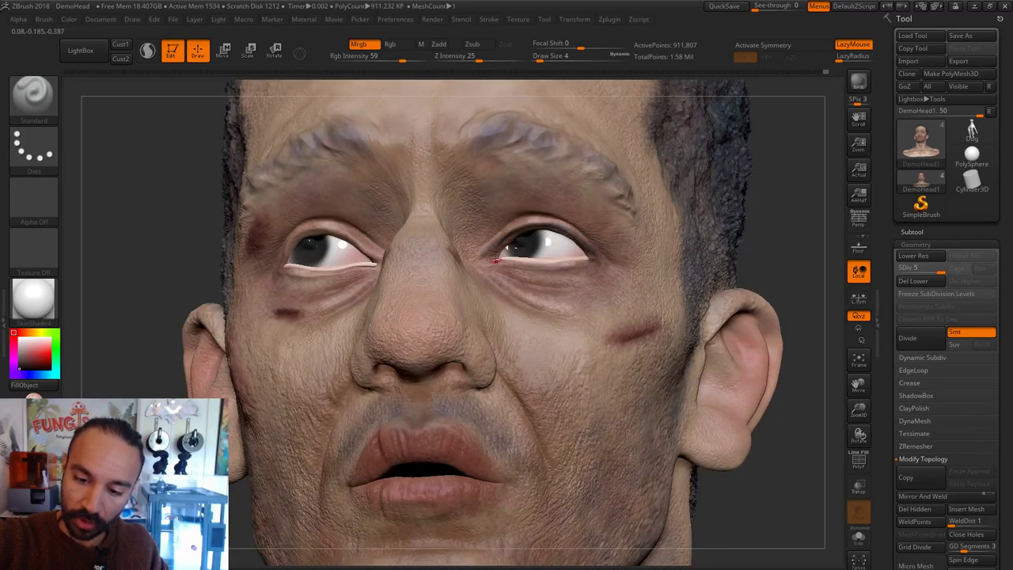
pyautogui.moveTo(693, 207); pyautogui.dragTo(434, 281)
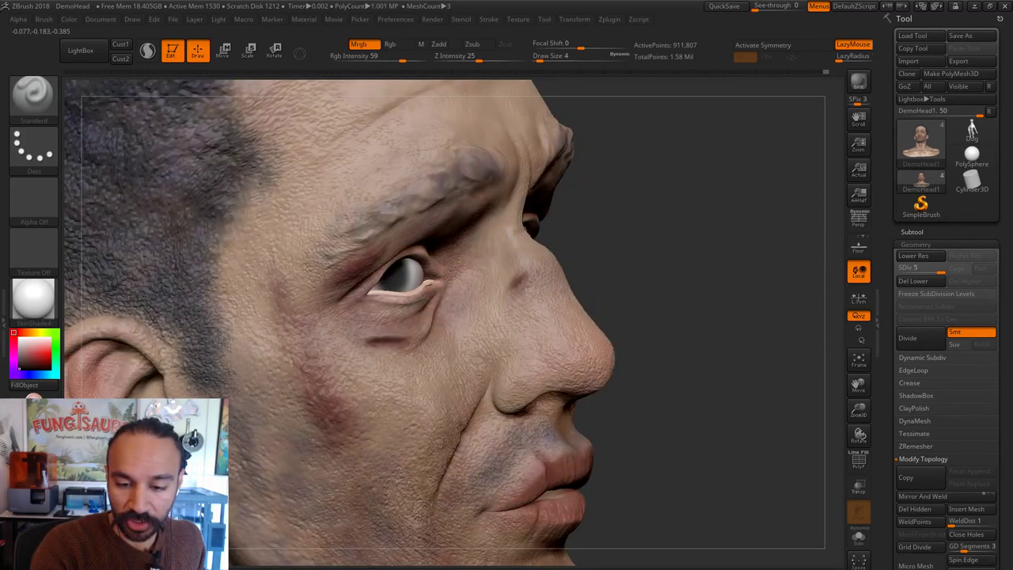
pyautogui.moveTo(387, 298); pyautogui.dragTo(408, 298)
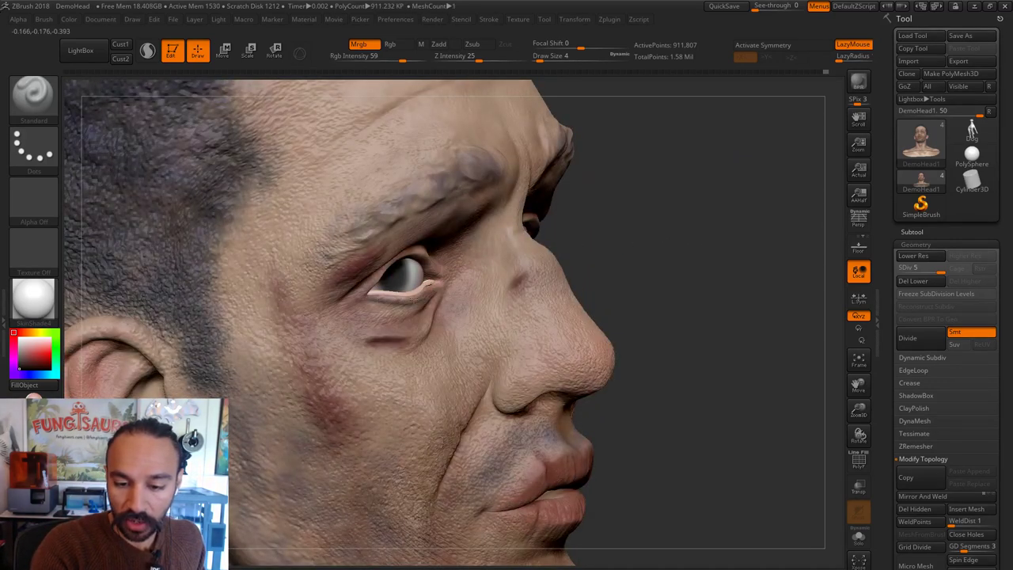
pyautogui.moveTo(622, 217); pyautogui.dragTo(444, 273)
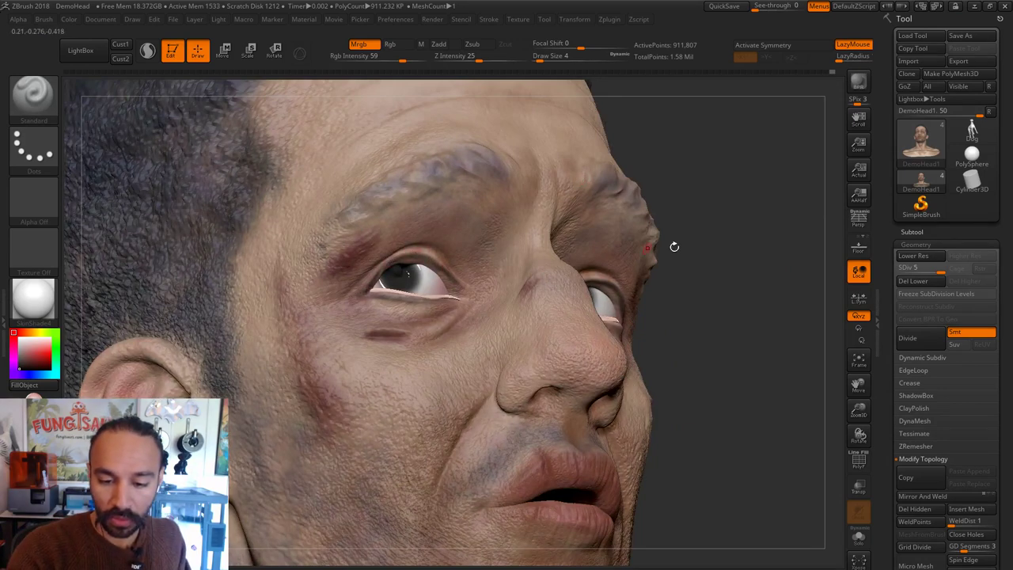
pyautogui.moveTo(674, 247); pyautogui.dragTo(546, 238)
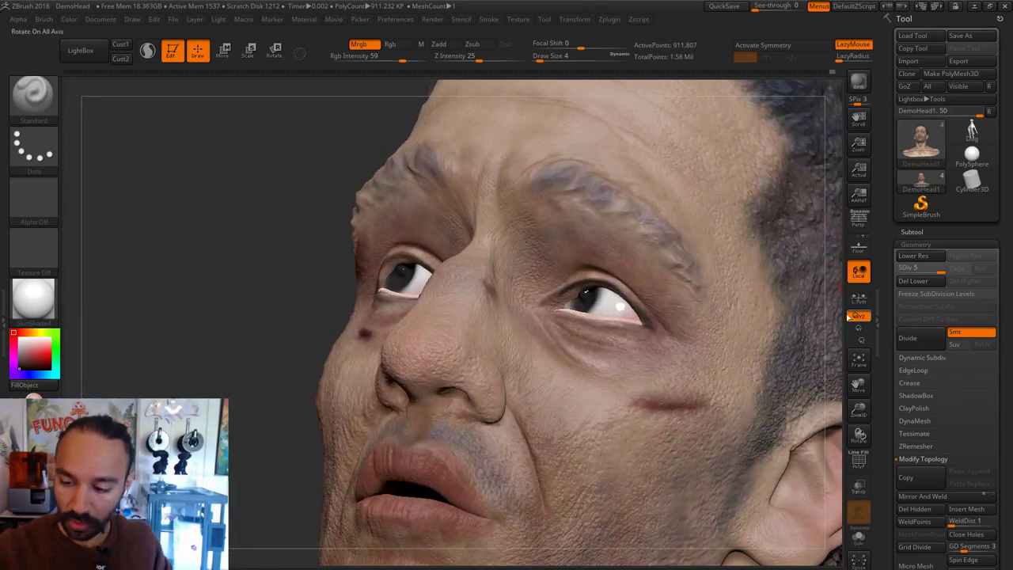
# Step: Turn on local symmetry and shade around the inner corner of the head's left eye at Draw Size 25
pyautogui.click(854, 299)
pyautogui.moveTo(836, 314)
pyautogui.mouseDown()
pyautogui.moveTo(815, 330)
pyautogui.moveTo(770, 310)
pyautogui.mouseUp()
pyautogui.press('s')
pyautogui.click(523, 267)
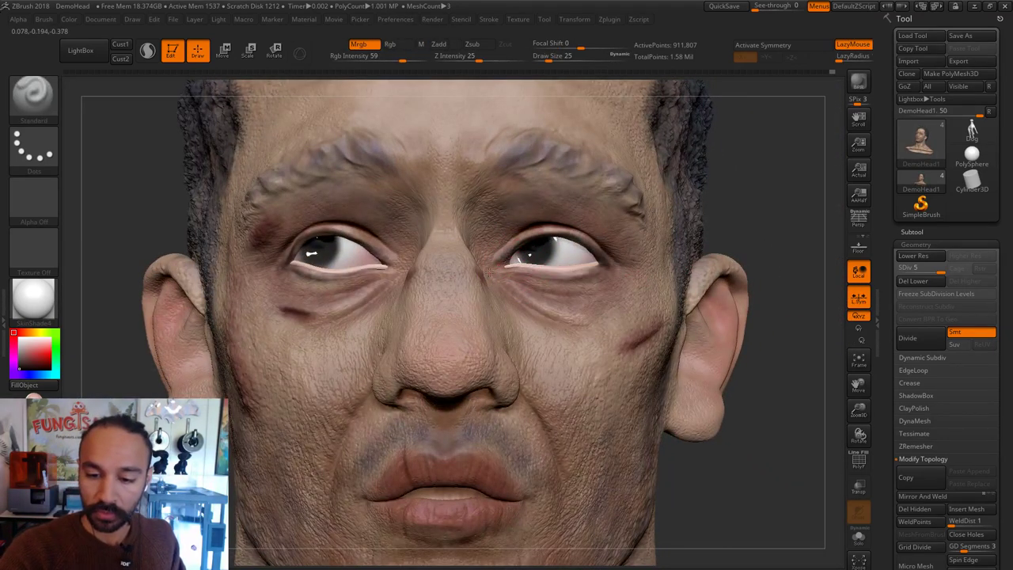
pyautogui.moveTo(490, 271)
pyautogui.mouseDown()
pyautogui.moveTo(503, 260)
pyautogui.moveTo(486, 269)
pyautogui.mouseUp()
pyautogui.press('s')
pyautogui.click(509, 265)
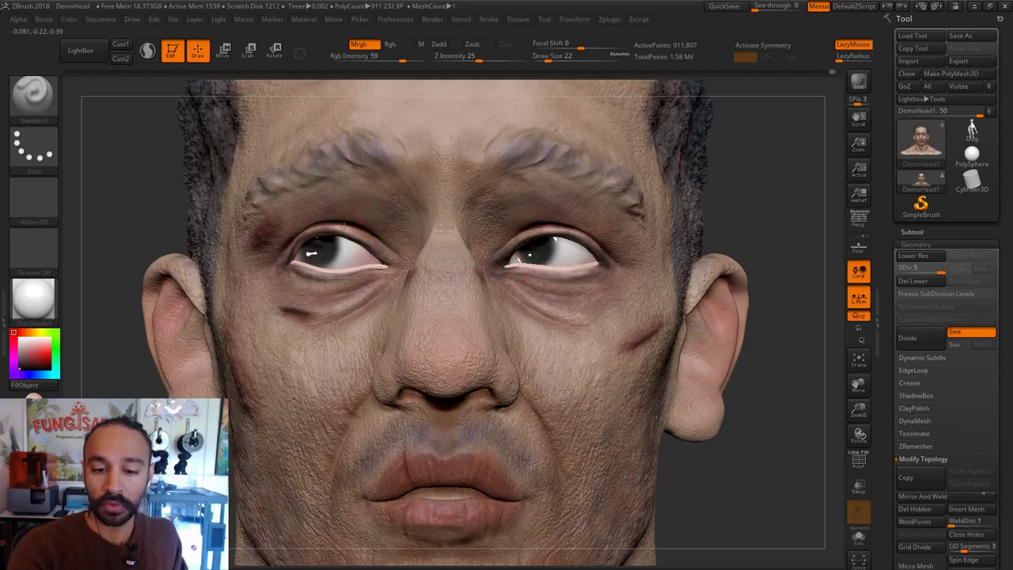
# Step: Set the Draw Size to 8, undo the last stroke and darken the area beneath the head's left eye
pyautogui.press('s')
pyautogui.moveTo(527, 240)
pyautogui.mouseDown()
pyautogui.moveTo(526, 229)
pyautogui.moveTo(573, 231)
pyautogui.mouseUp()
pyautogui.press('ctrl')
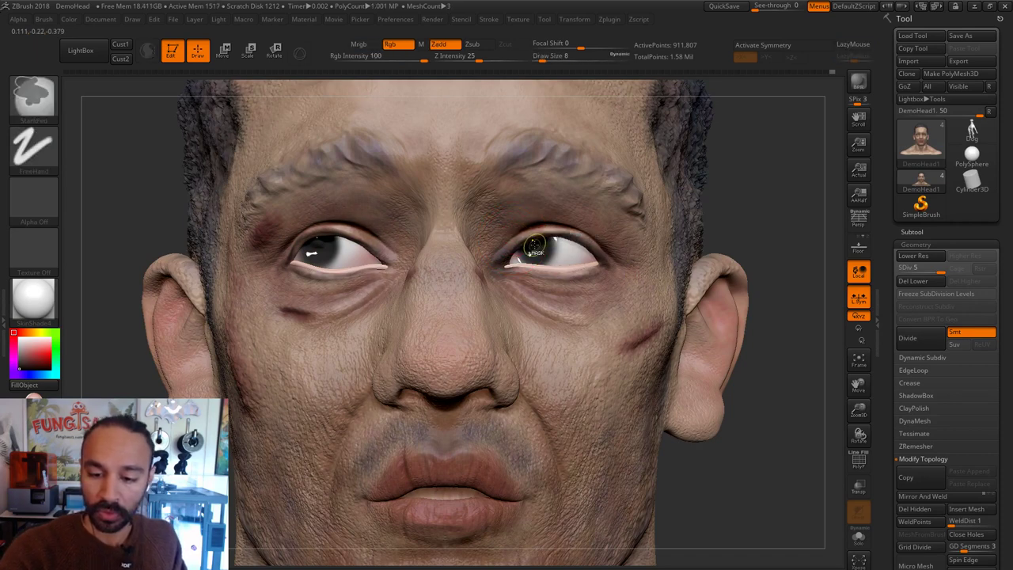
pyautogui.hotkey('ctrl', 'z')
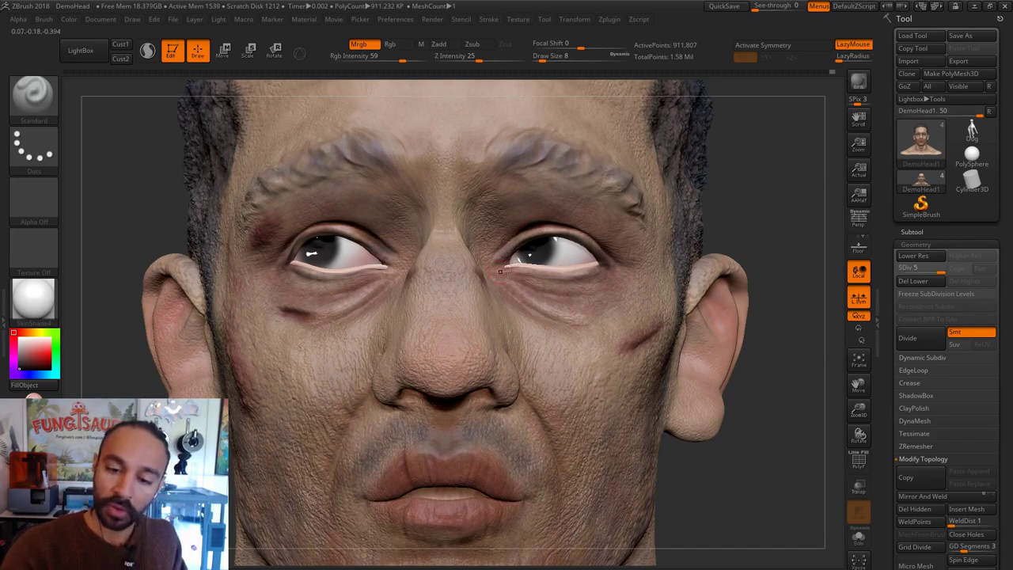
pyautogui.moveTo(506, 280)
pyautogui.mouseDown()
pyautogui.moveTo(611, 287)
pyautogui.moveTo(586, 298)
pyautogui.mouseUp()
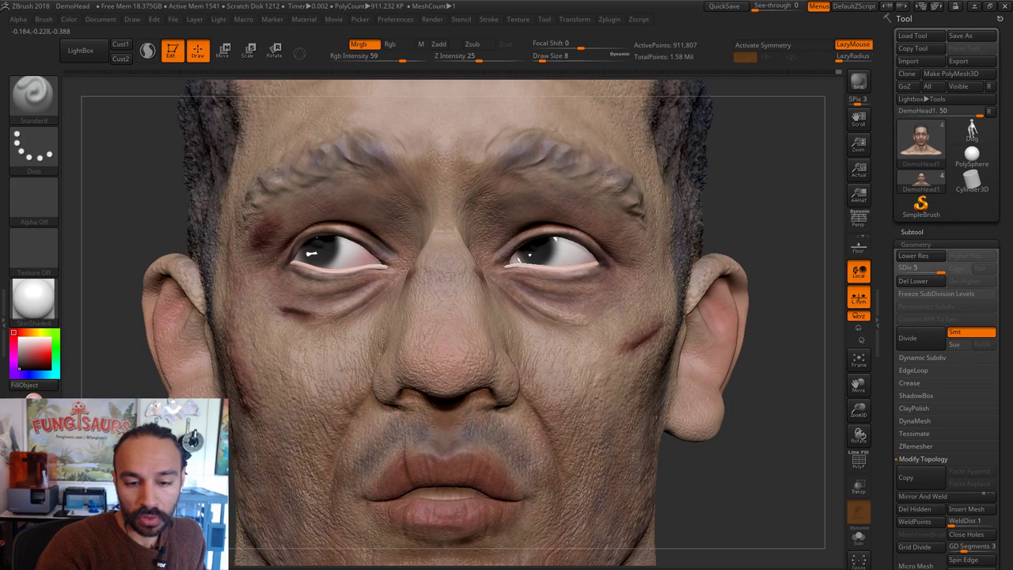
# Step: Paint both eyebrows with the dark color using a Draw Size of 9
pyautogui.moveTo(591, 227)
pyautogui.keyDown('ctrl'); pyautogui.mouseDown(button='right')
pyautogui.moveTo(701, 175)
pyautogui.moveTo(733, 174)
pyautogui.moveTo(687, 211)
pyautogui.mouseUp(button='right'); pyautogui.keyUp('ctrl')
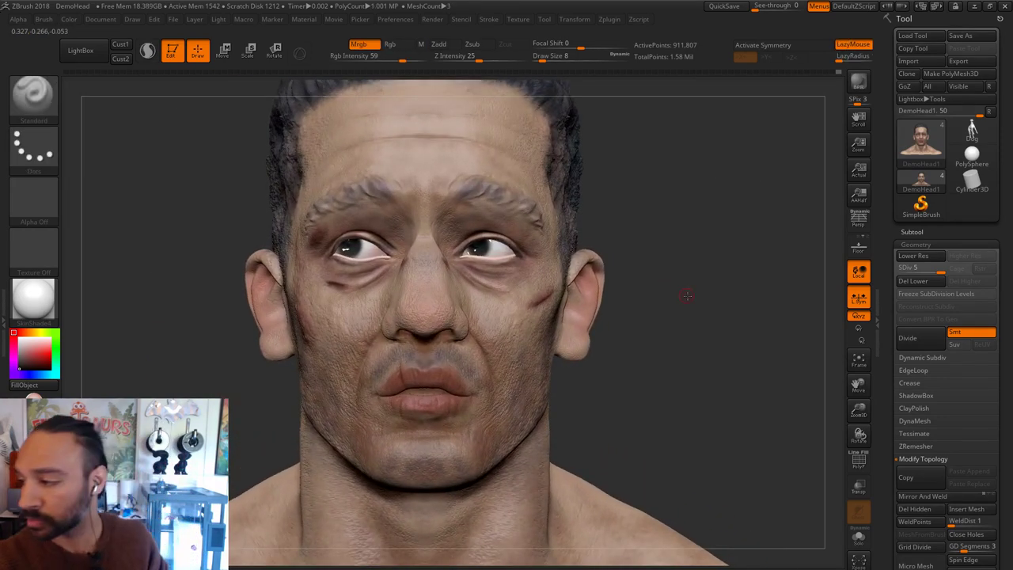
pyautogui.keyDown('ctrl'); pyautogui.moveTo(689, 295); pyautogui.dragTo(676, 288, button='right'); pyautogui.keyUp('ctrl')
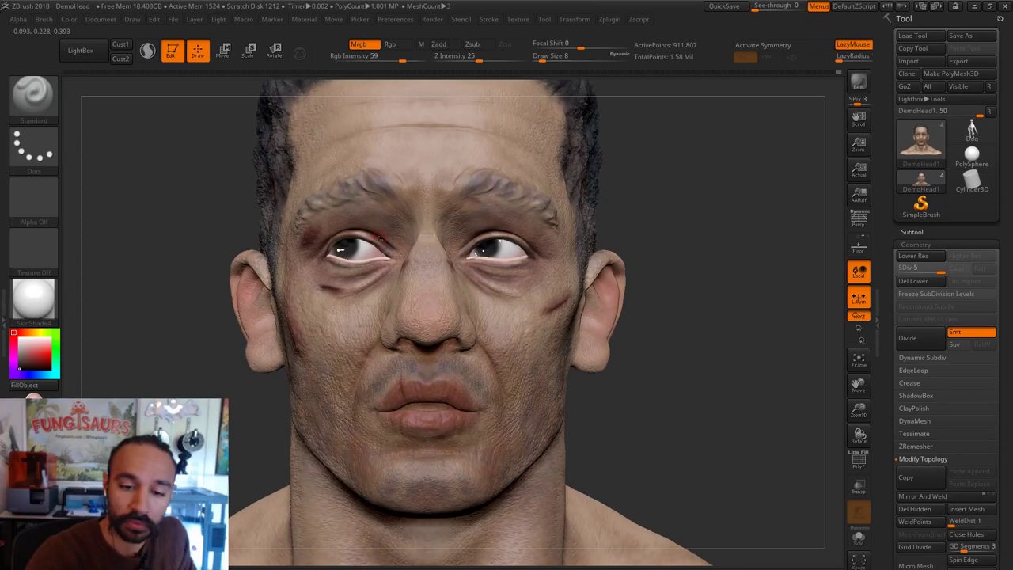
pyautogui.press('s')
pyautogui.moveTo(387, 242); pyautogui.dragTo(393, 242)
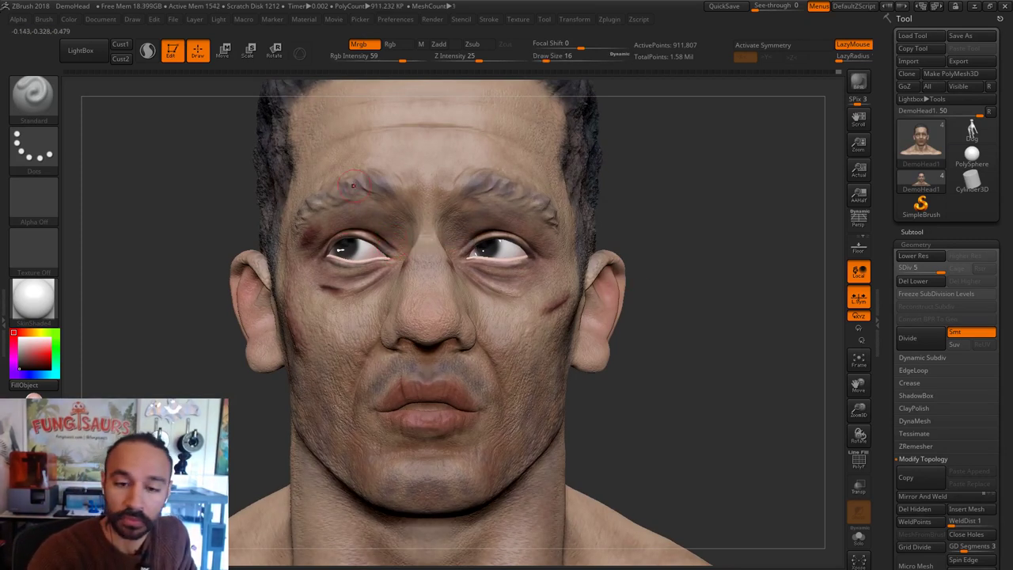
pyautogui.press('s')
pyautogui.moveTo(359, 189)
pyautogui.mouseDown()
pyautogui.moveTo(319, 204)
pyautogui.moveTo(371, 182)
pyautogui.mouseUp()
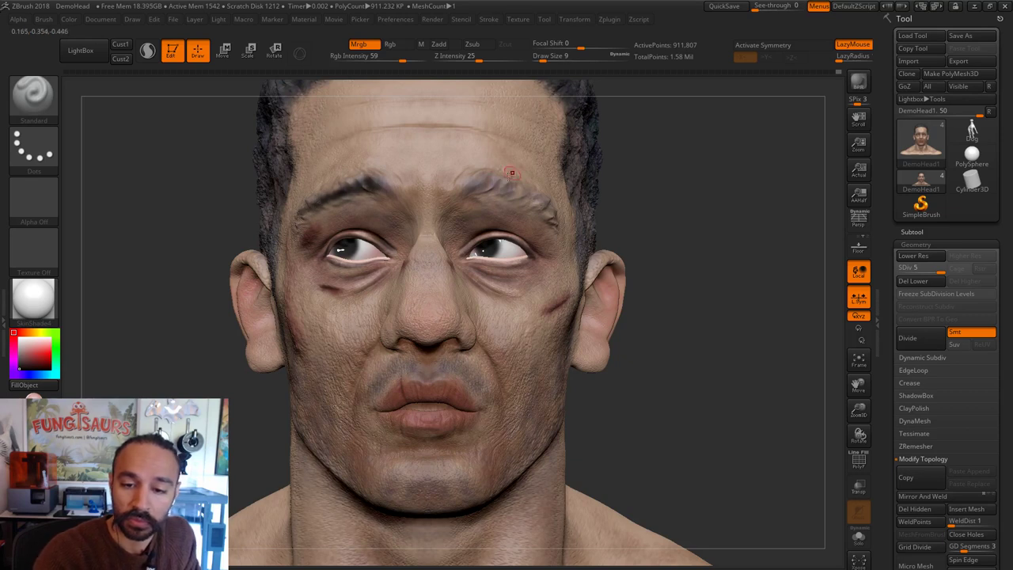
pyautogui.moveTo(467, 188); pyautogui.dragTo(516, 188)
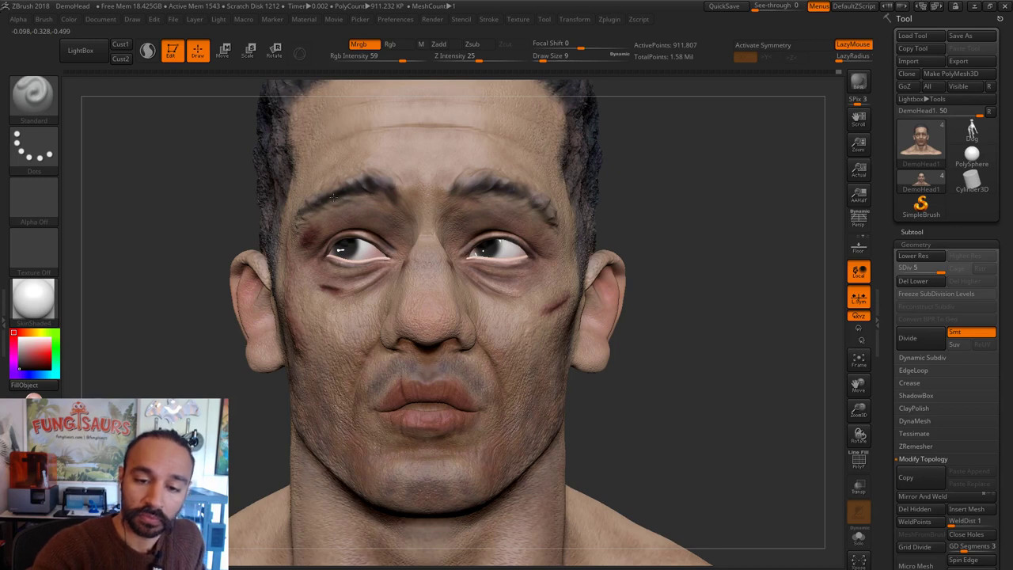
# Step: Switch to the Move brush, activate X symmetry and adjust the temples at Draw Size 71
pyautogui.press('b')
pyautogui.press('m')
pyautogui.press('v')
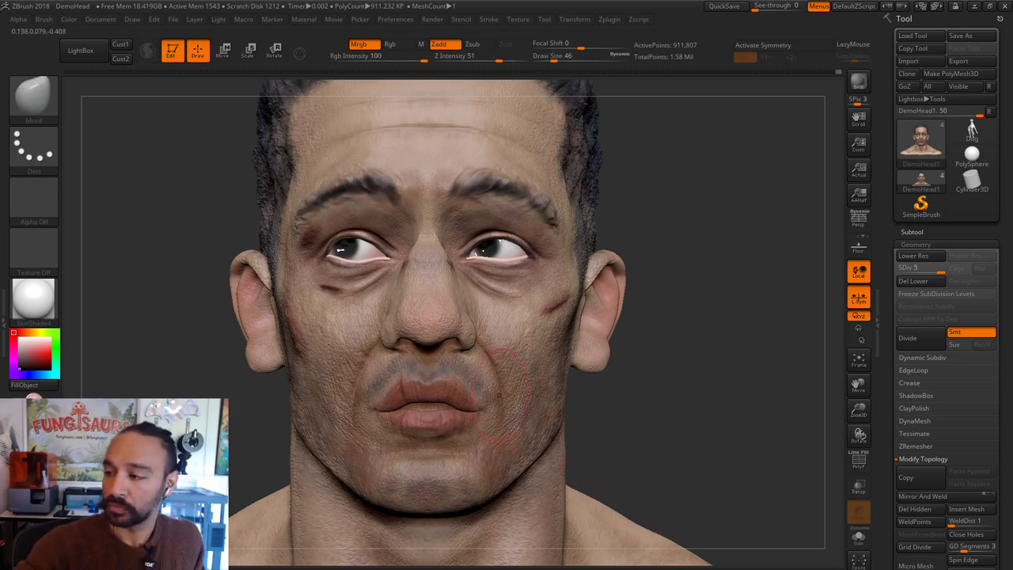
pyautogui.press('s')
pyautogui.click(298, 239)
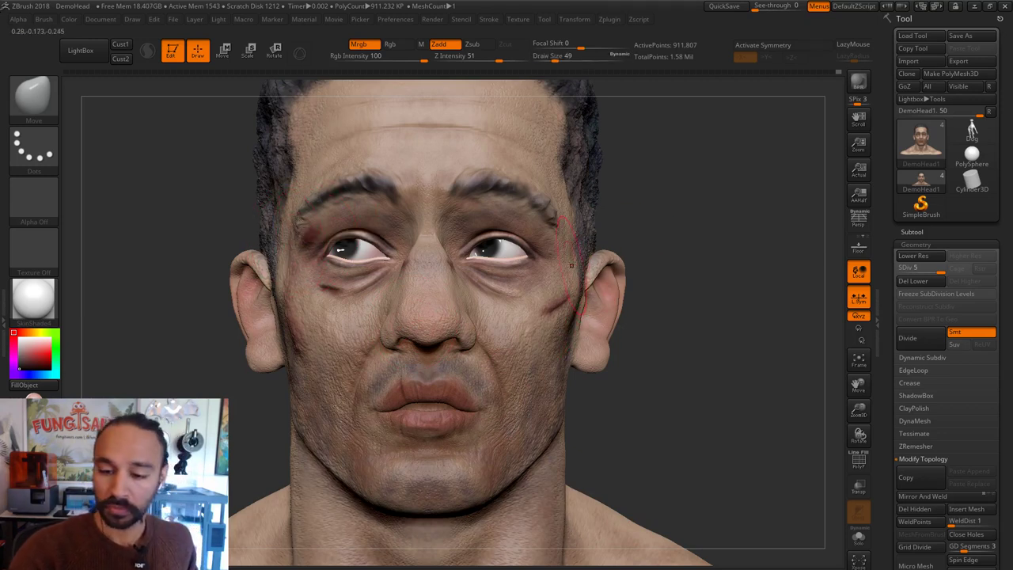
pyautogui.press('s')
pyautogui.click(569, 247)
pyautogui.press('x')
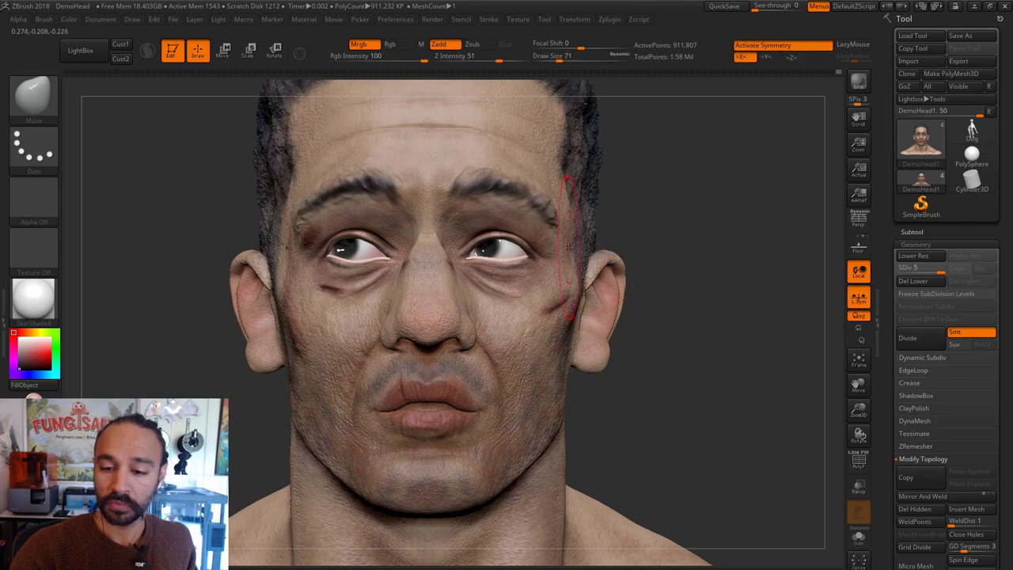
pyautogui.moveTo(569, 247); pyautogui.dragTo(566, 250)
# Step: Reshape both eyebrows symmetrically with the Move brush, reducing the Draw Size to 27
pyautogui.press('s')
pyautogui.click(537, 206)
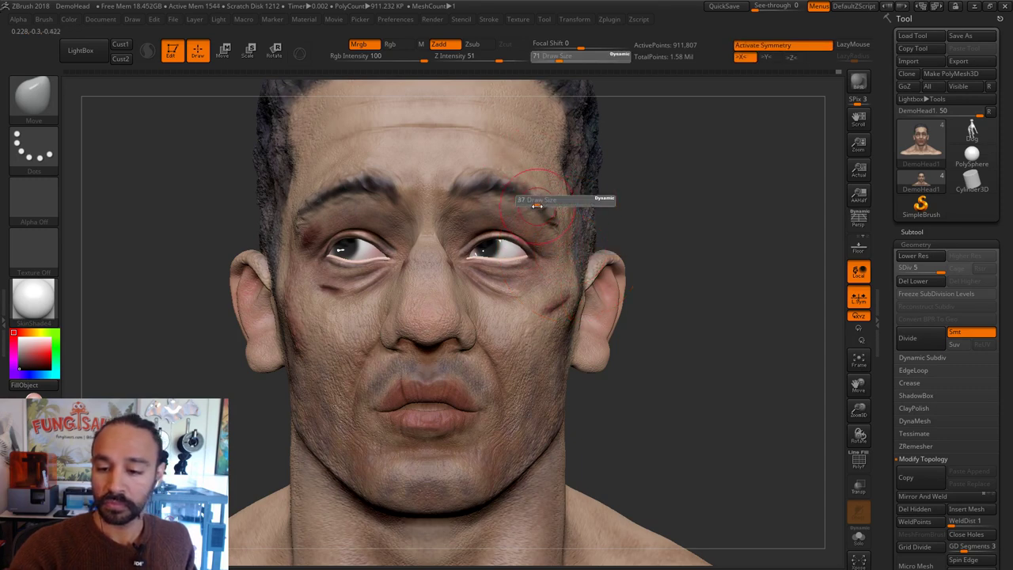
pyautogui.press('s')
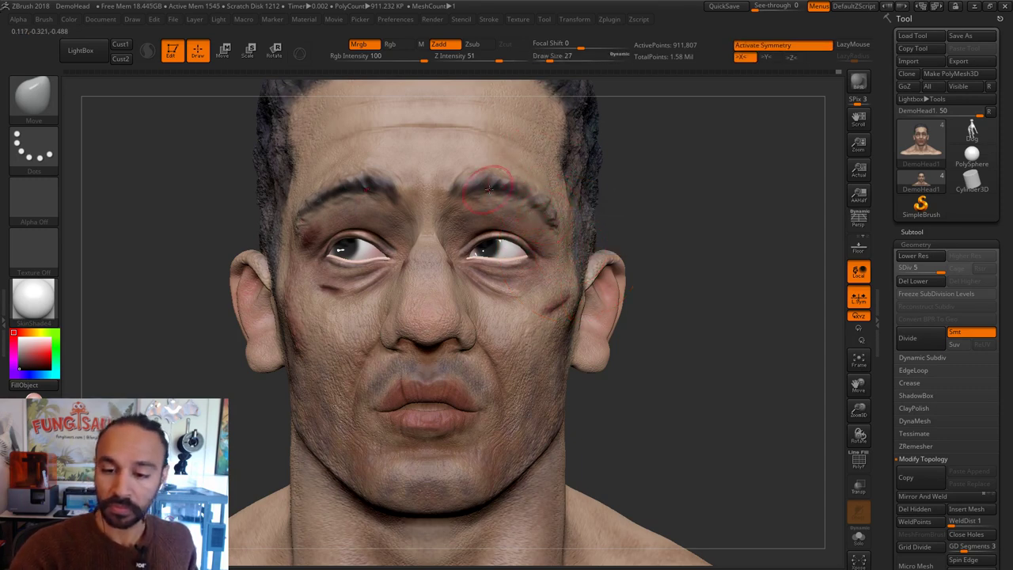
pyautogui.press('s')
pyautogui.moveTo(475, 190); pyautogui.dragTo(507, 203)
pyautogui.press('s')
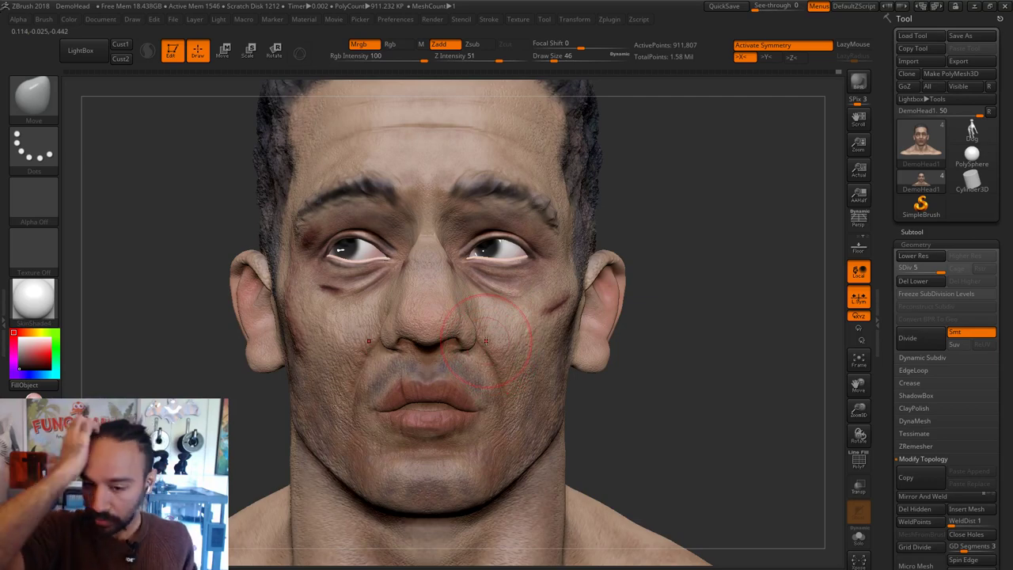
# Step: Adjust the inner brows at Draw Size 33 and the sides of the forehead at Draw Size 49
pyautogui.moveTo(661, 274)
pyautogui.mouseDown()
pyautogui.moveTo(674, 261)
pyautogui.moveTo(654, 257)
pyautogui.mouseUp()
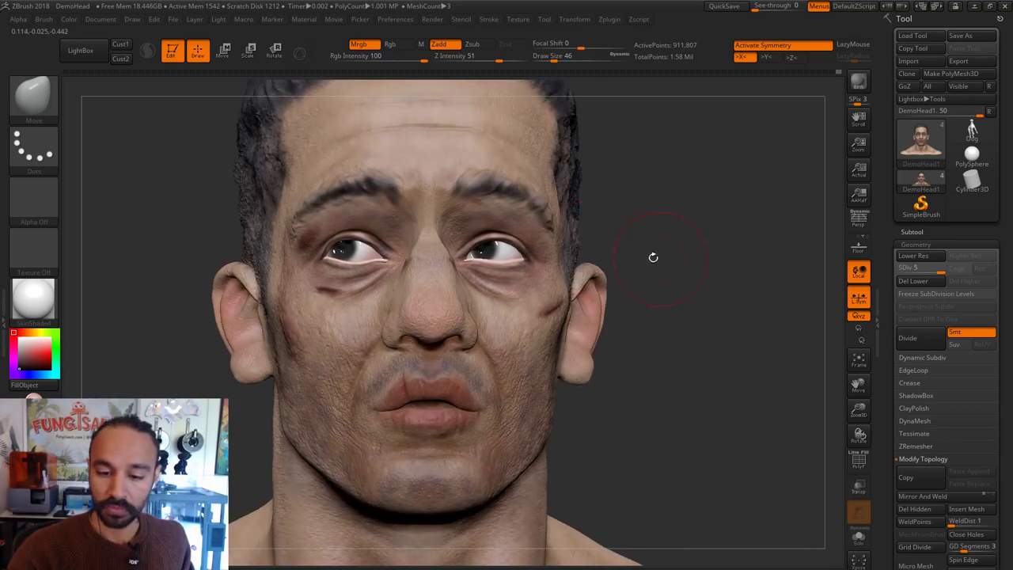
pyautogui.press('s')
pyautogui.moveTo(394, 189); pyautogui.dragTo(390, 183)
pyautogui.press('s')
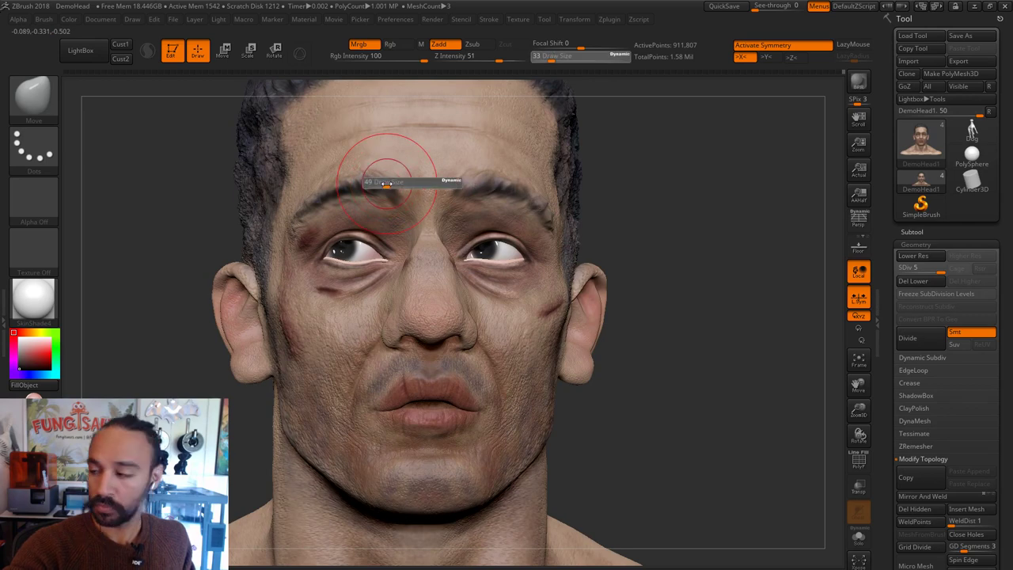
pyautogui.keyDown('alt'); pyautogui.moveTo(611, 151); pyautogui.dragTo(627, 187); pyautogui.keyUp('alt')
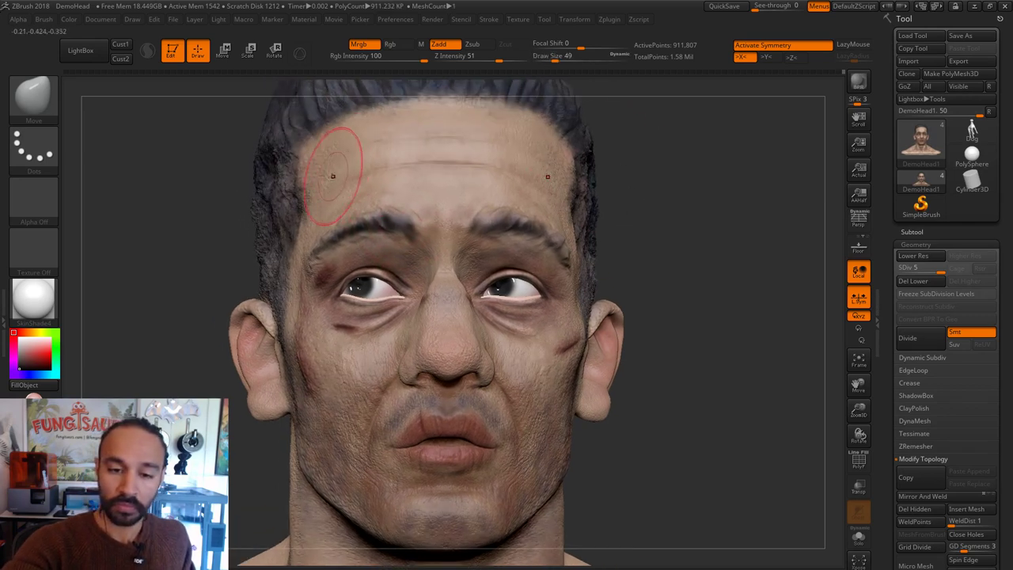
pyautogui.press('s')
pyautogui.moveTo(331, 175); pyautogui.dragTo(338, 177)
# Step: Reshape the hairline and upper hair volume from the front, enlarging the Move brush to Draw Size 239
pyautogui.moveTo(671, 173)
pyautogui.keyDown('alt'); pyautogui.mouseDown()
pyautogui.moveTo(604, 166)
pyautogui.moveTo(613, 168)
pyautogui.mouseUp(); pyautogui.keyUp('alt')
pyautogui.press('s')
pyautogui.moveTo(494, 163)
pyautogui.mouseDown()
pyautogui.moveTo(506, 162)
pyautogui.moveTo(560, 214)
pyautogui.mouseUp()
pyautogui.press('s')
pyautogui.press('s')
pyautogui.moveTo(459, 172)
pyautogui.mouseDown()
pyautogui.moveTo(473, 172)
pyautogui.moveTo(449, 165)
pyautogui.mouseUp()
pyautogui.press('s')
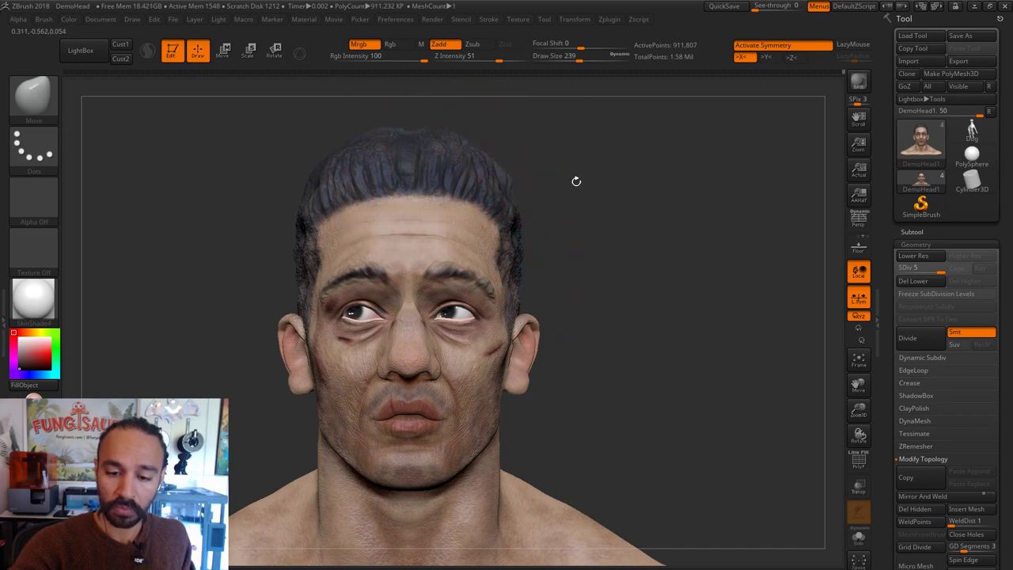
# Step: Reshape the back of the head and hair in side profile with the Move brush at Draw Size 223
pyautogui.moveTo(576, 182)
pyautogui.keyDown('shift'); pyautogui.mouseDown()
pyautogui.moveTo(554, 184)
pyautogui.moveTo(726, 133)
pyautogui.mouseUp(); pyautogui.keyUp('shift')
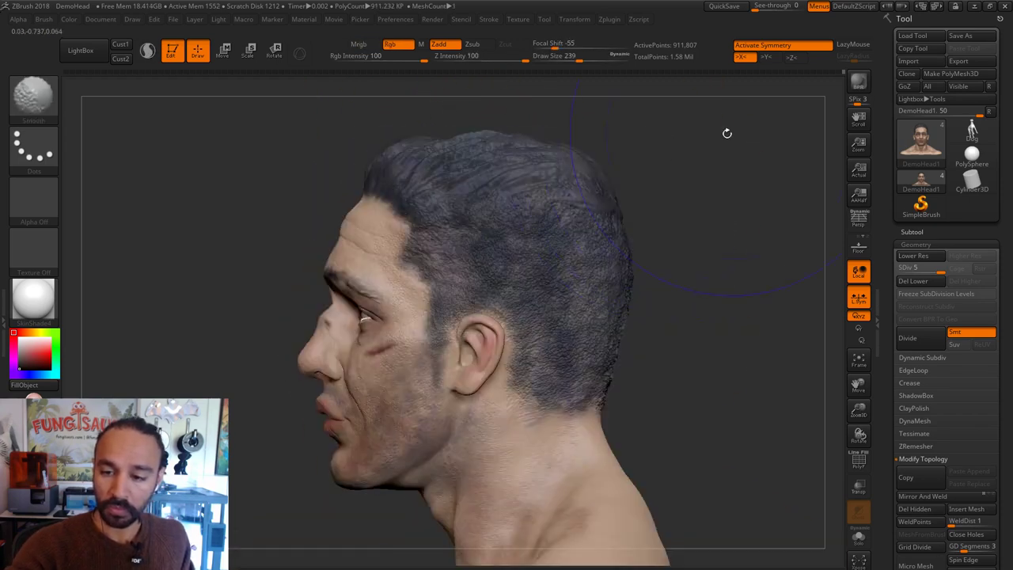
pyautogui.press('s')
pyautogui.moveTo(608, 213); pyautogui.dragTo(616, 212)
pyautogui.moveTo(624, 248); pyautogui.dragTo(617, 244)
pyautogui.moveTo(634, 308)
pyautogui.keyDown('alt'); pyautogui.mouseDown()
pyautogui.moveTo(594, 262)
pyautogui.moveTo(550, 273)
pyautogui.mouseUp(); pyautogui.keyUp('alt')
pyautogui.press('s')
pyautogui.moveTo(645, 222); pyautogui.dragTo(694, 230)
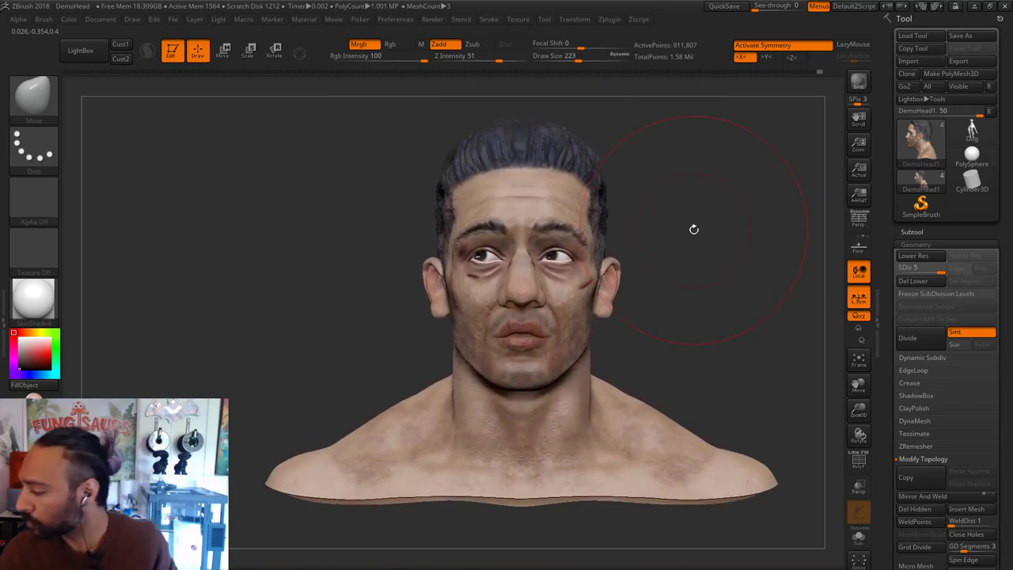
# Step: Save the tool as Punisher1 in the Punisher1 folder, replacing the existing file
pyautogui.click(961, 35)
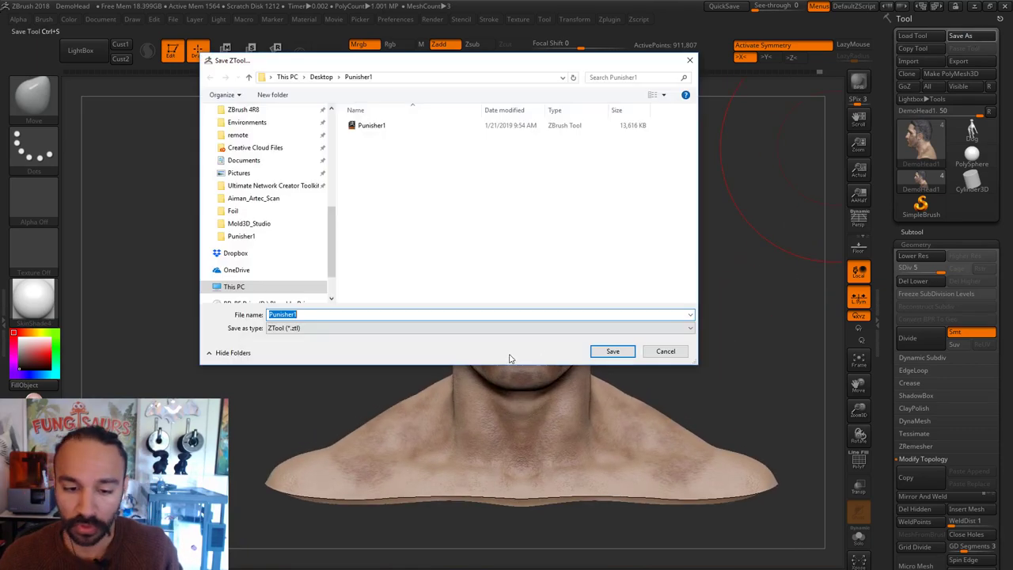
pyautogui.click(612, 350)
pyautogui.click(533, 314)
# Step: Set the Move brush's Draw Size to 37 and check the face up close from the front and below
pyautogui.press('s')
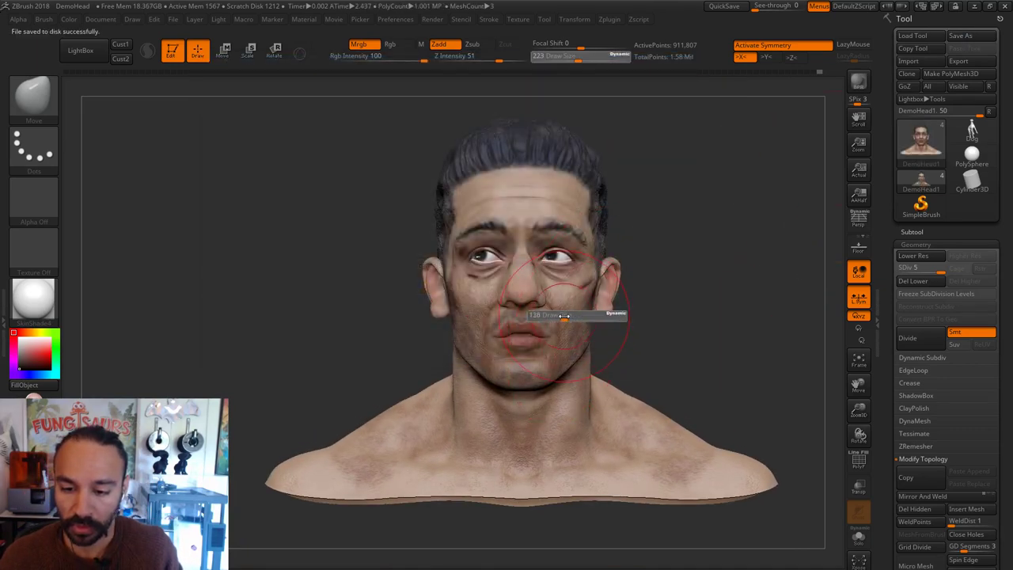
pyautogui.moveTo(581, 315); pyautogui.dragTo(554, 315)
pyautogui.moveTo(669, 348)
pyautogui.keyDown('alt'); pyautogui.mouseDown()
pyautogui.moveTo(699, 375)
pyautogui.moveTo(703, 367)
pyautogui.moveTo(731, 374)
pyautogui.moveTo(684, 424)
pyautogui.moveTo(720, 440)
pyautogui.moveTo(741, 403)
pyautogui.mouseUp(); pyautogui.keyUp('alt')
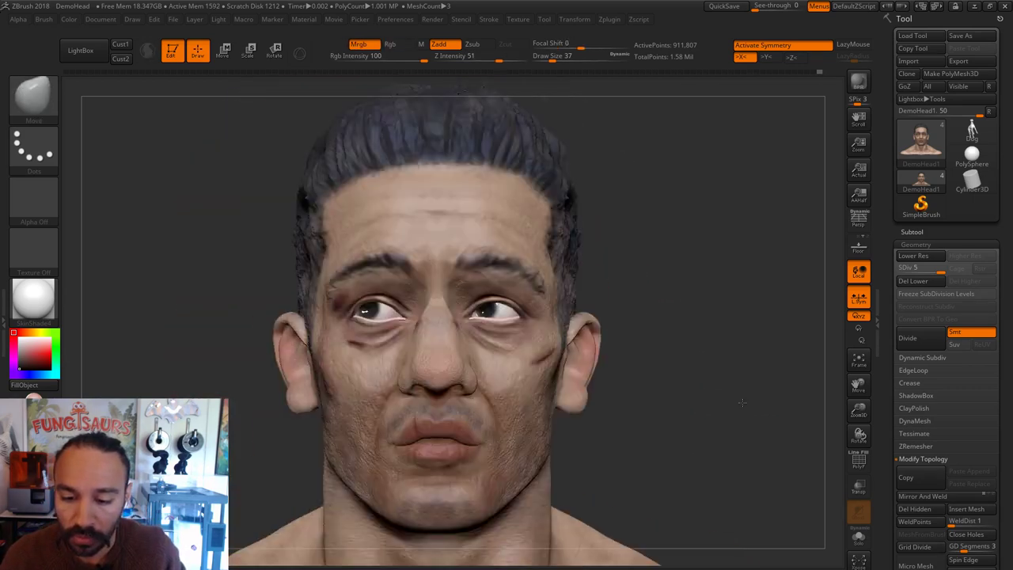
pyautogui.moveTo(717, 457); pyautogui.dragTo(725, 435)
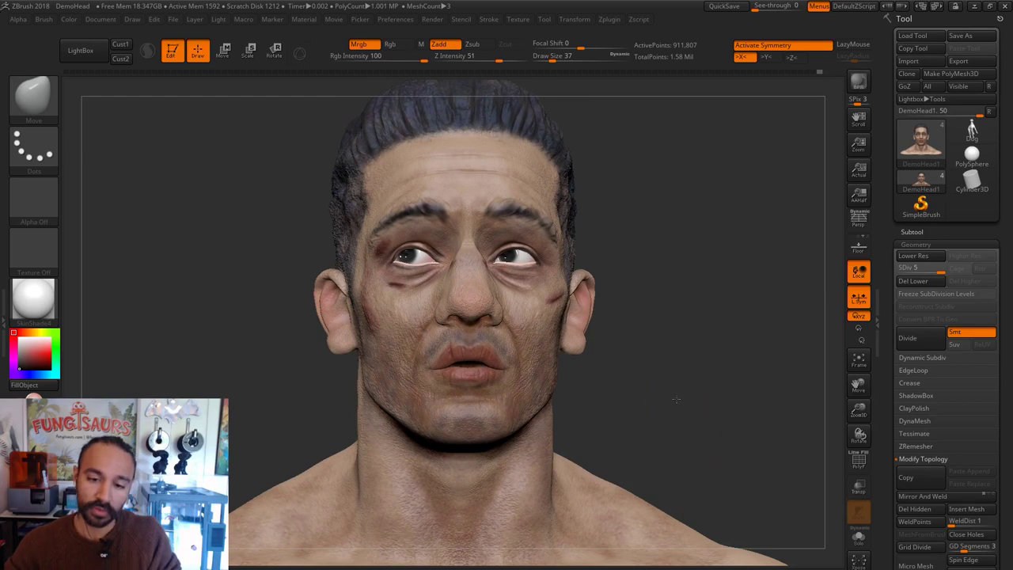
pyautogui.keyDown('alt'); pyautogui.moveTo(677, 399); pyautogui.dragTo(706, 420); pyautogui.keyUp('alt')
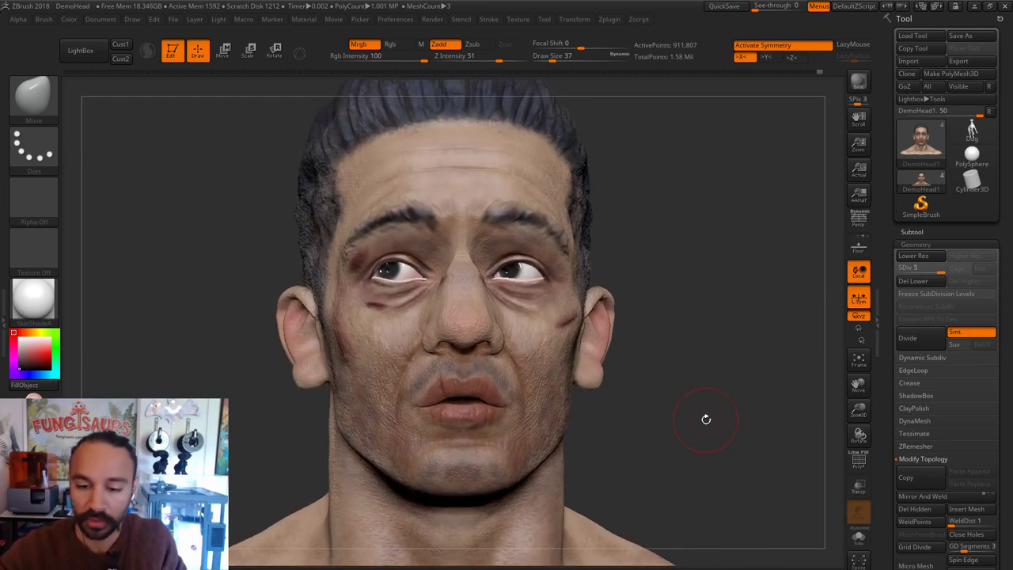
pyautogui.moveTo(656, 377); pyautogui.dragTo(586, 103)
# Step: Move the light to the upper centre of the light placement sphere so it shines on the head from above
pyautogui.click(419, 22)
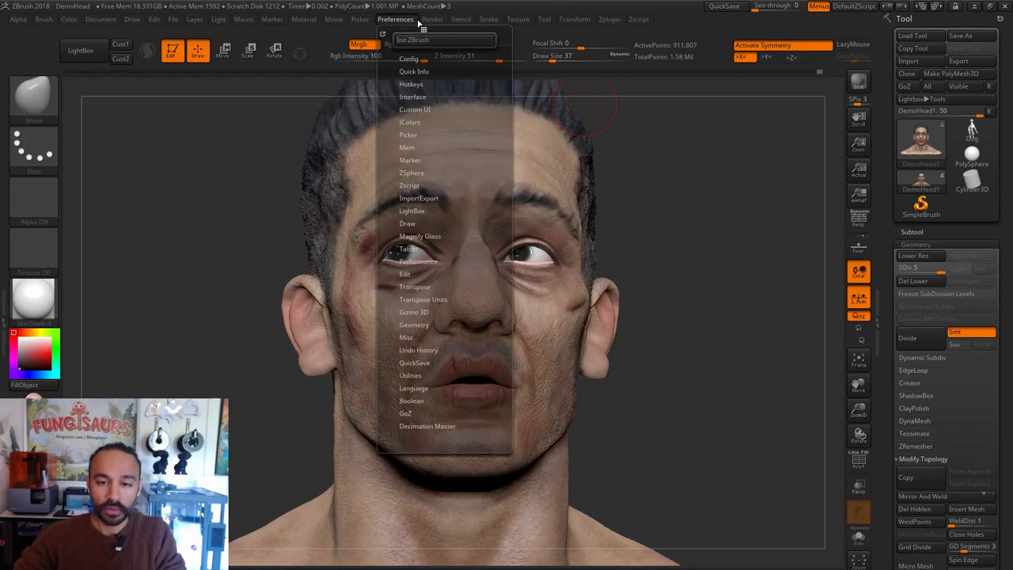
pyautogui.moveTo(215, 24)
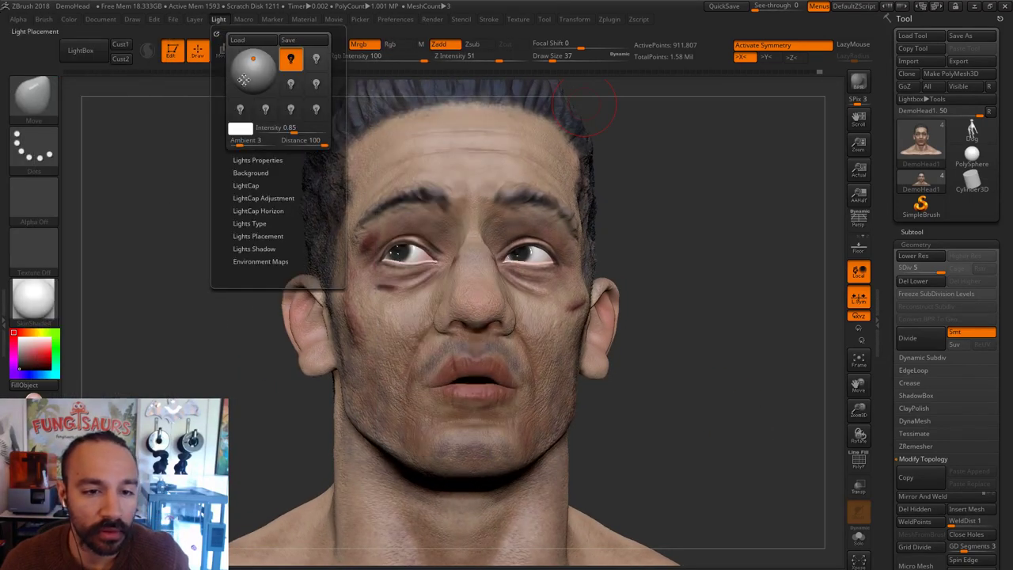
pyautogui.click(252, 56)
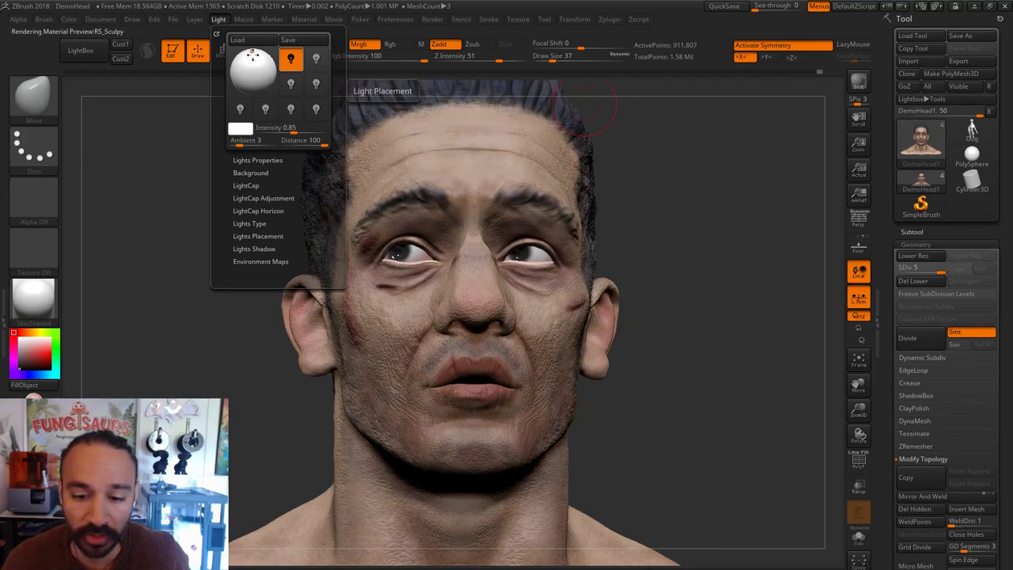
# Step: Set the BPR shadow Blur to 15 for rendering the head
pyautogui.click(436, 21)
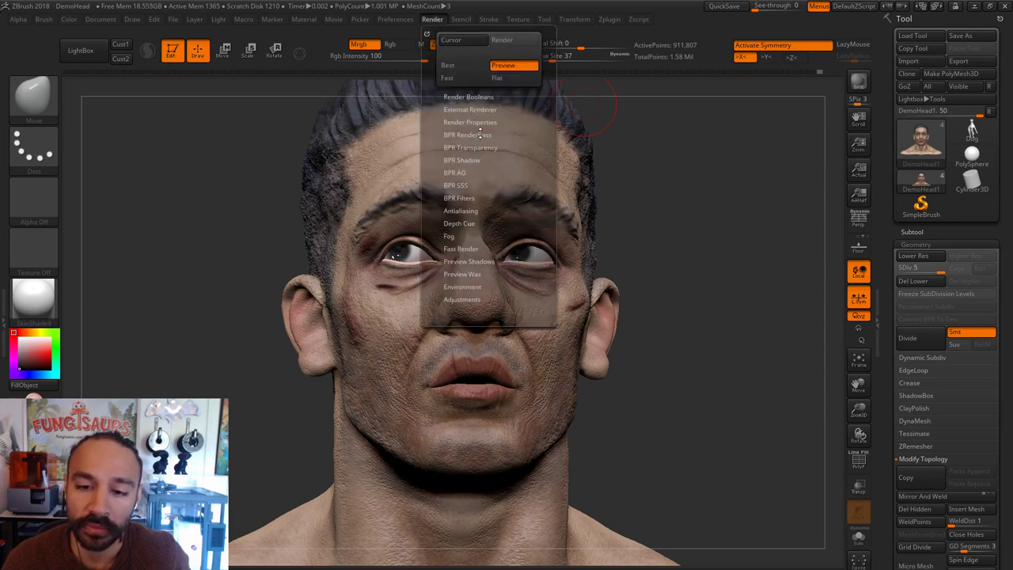
pyautogui.click(472, 122)
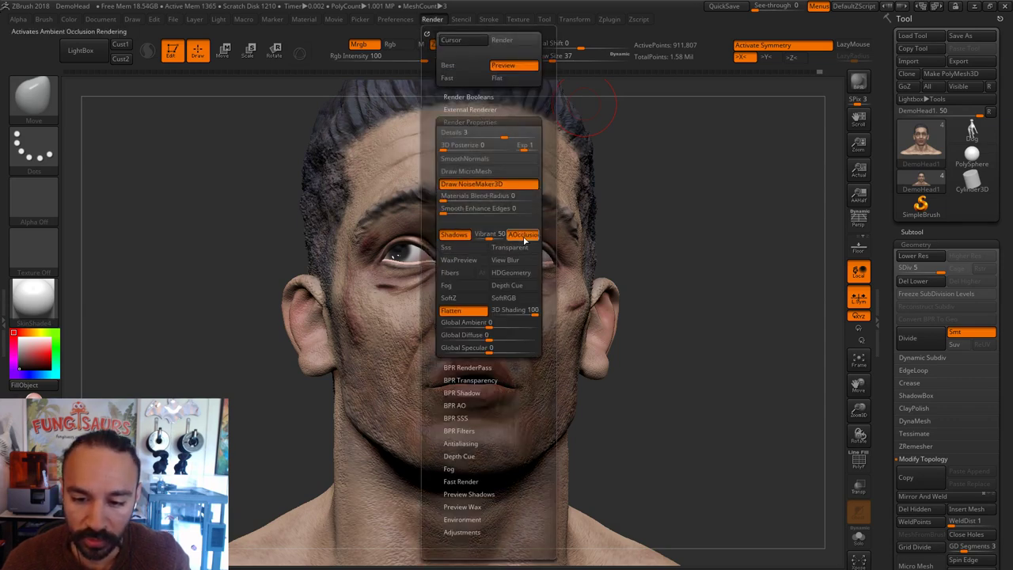
pyautogui.click(485, 393)
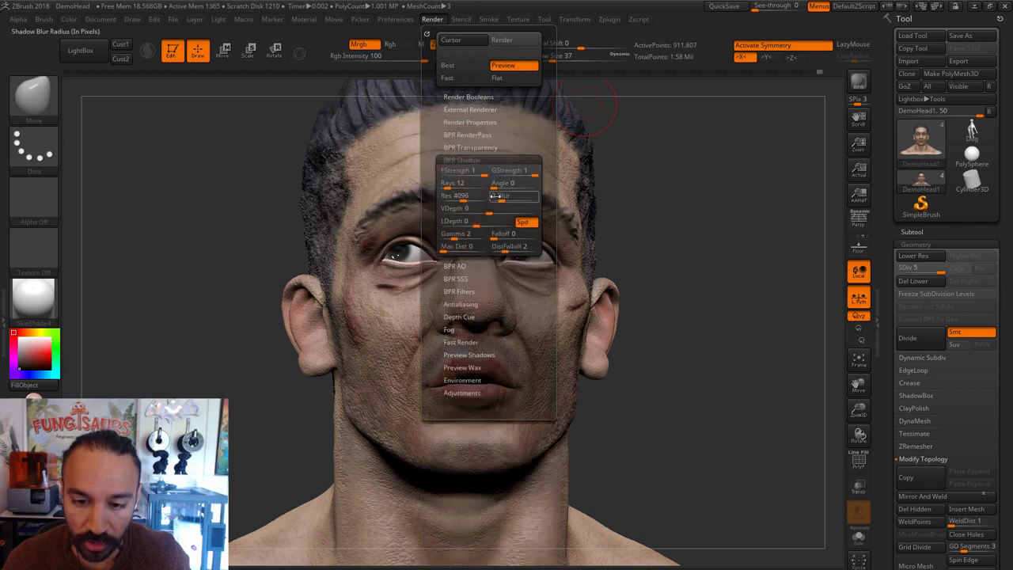
pyautogui.click(496, 196)
pyautogui.write('15')
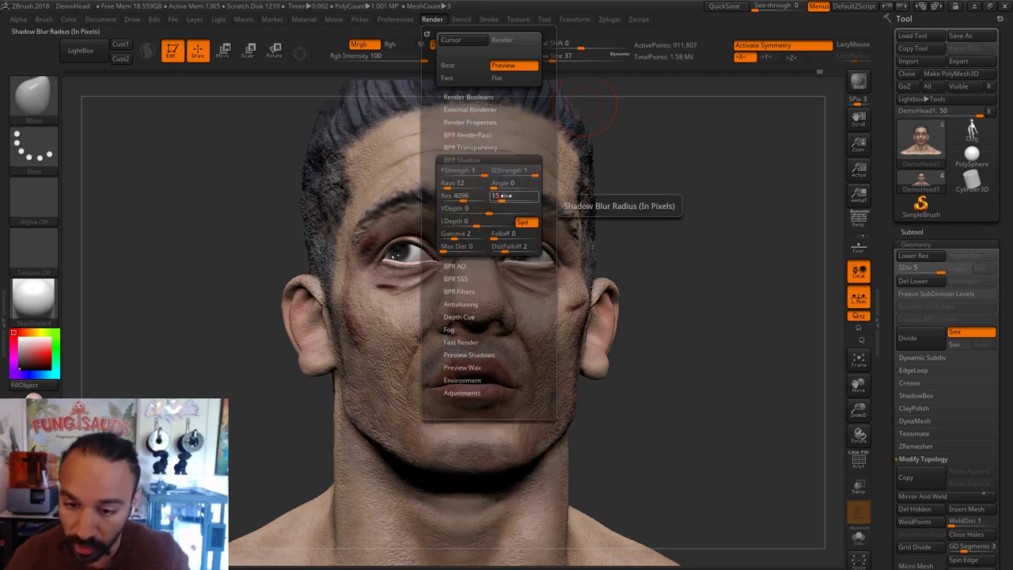
pyautogui.press('Return')
# Step: Review the BPR render pass and render properties settings and render the head with BPR
pyautogui.click(467, 160)
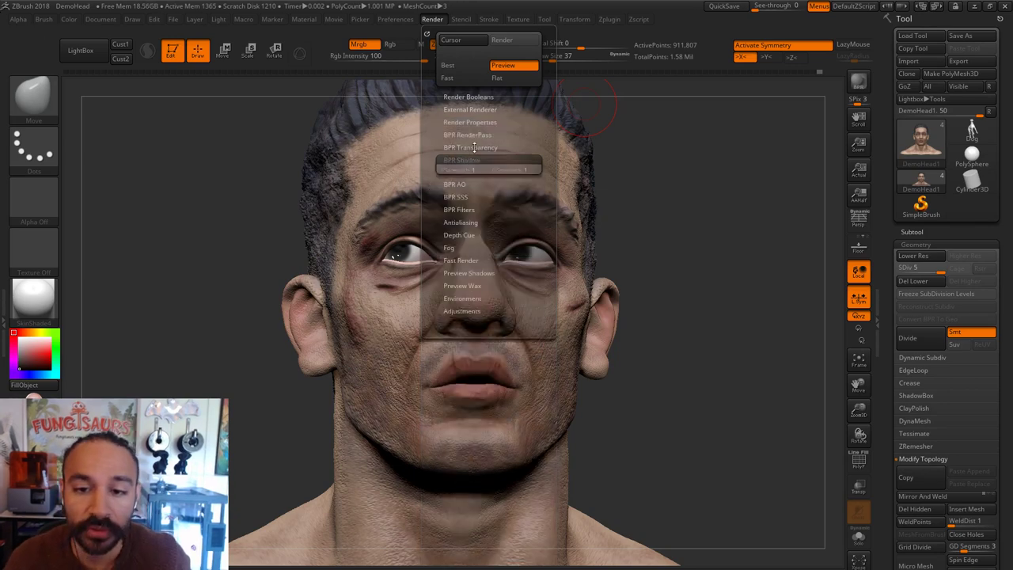
pyautogui.click(478, 135)
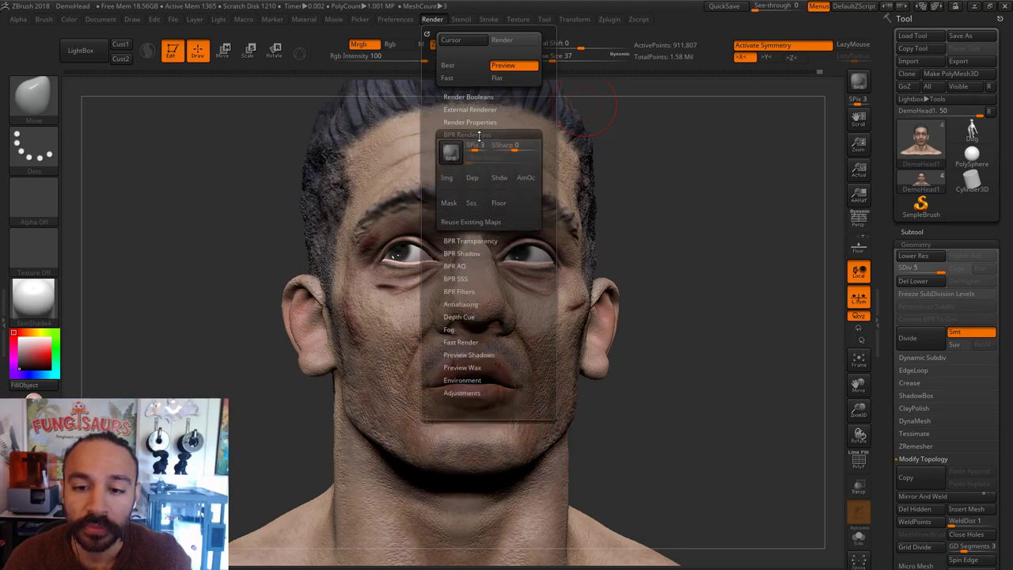
pyautogui.click(478, 99)
pyautogui.click(478, 99)
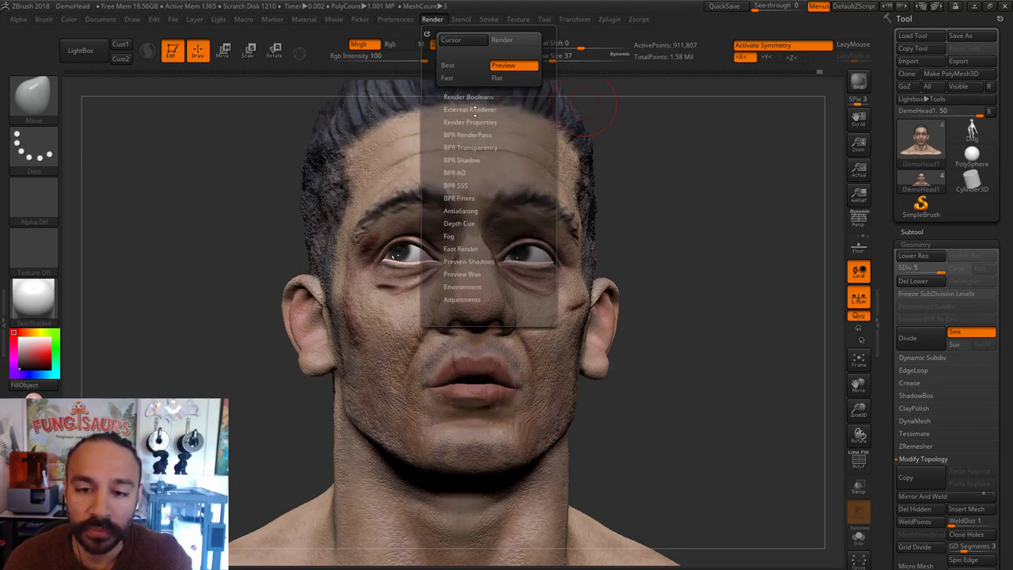
pyautogui.click(470, 121)
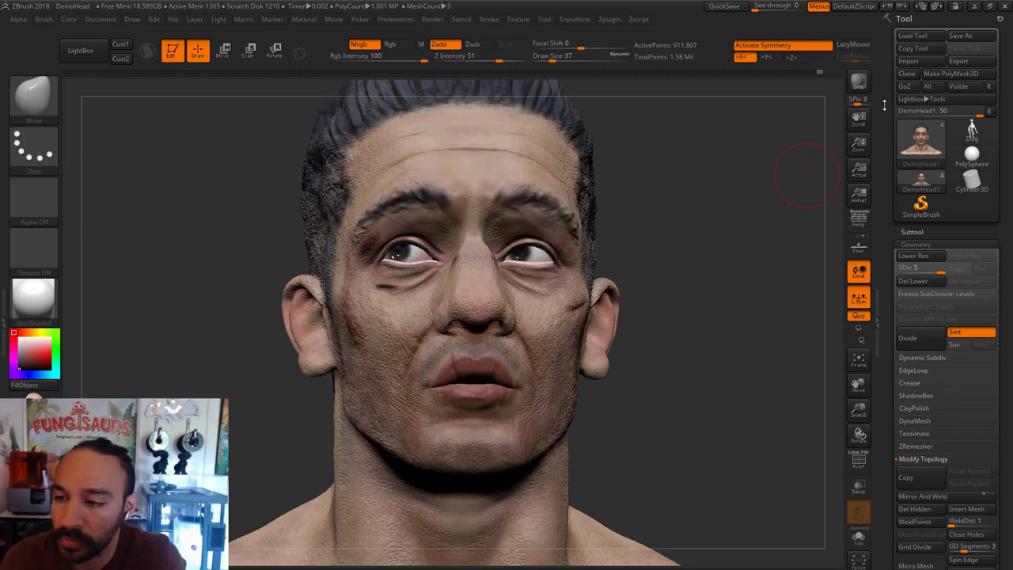
pyautogui.click(859, 82)
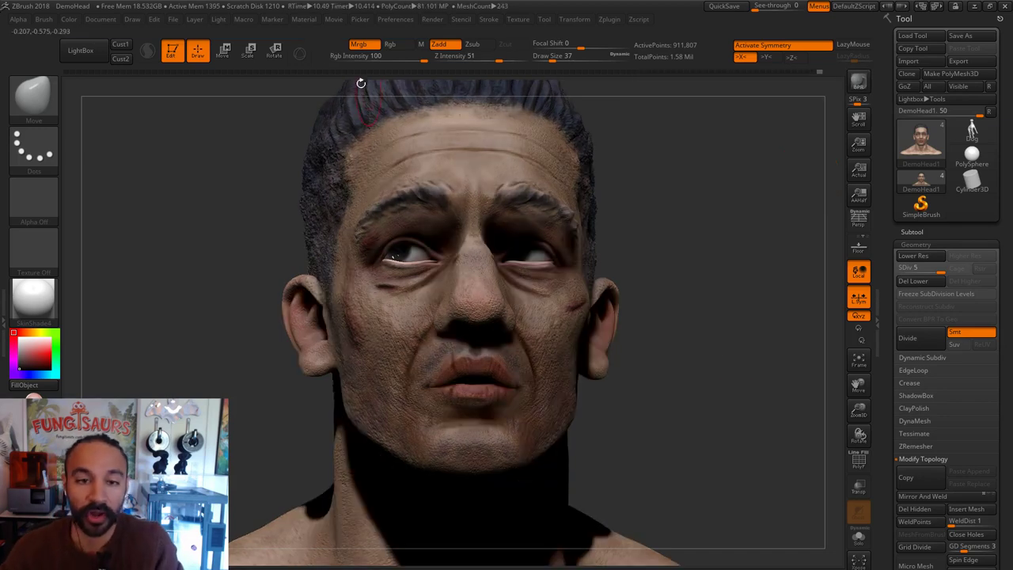
# Step: Lower the BPR floor shadow strength and slightly raise the light's intensity
pyautogui.click(432, 19)
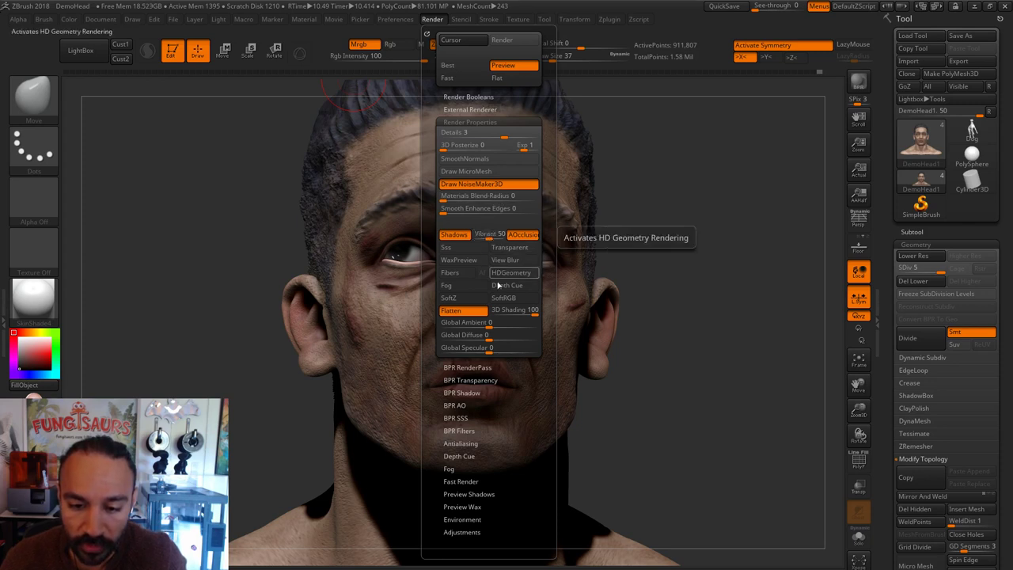
pyautogui.click(471, 392)
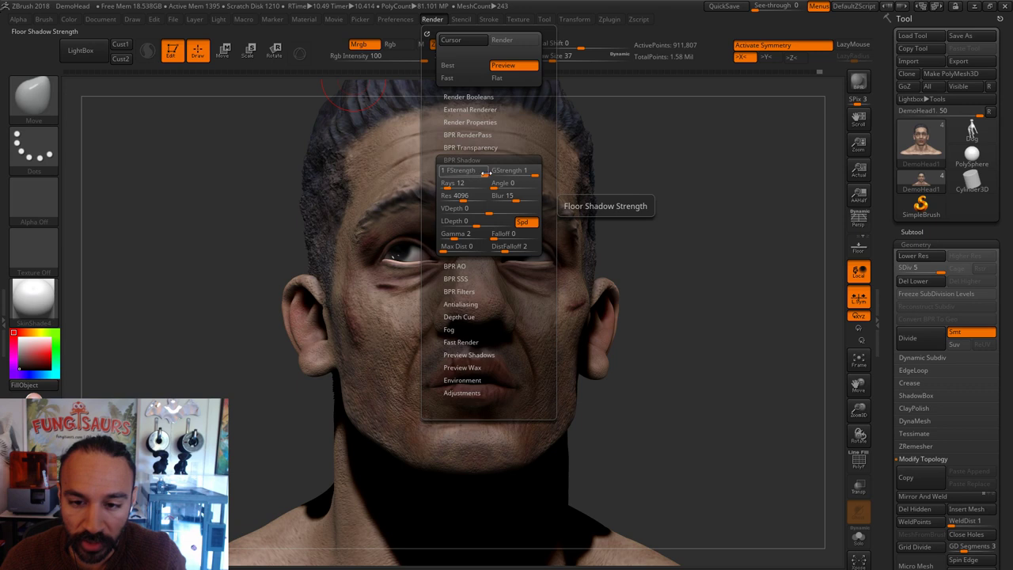
pyautogui.moveTo(484, 171); pyautogui.dragTo(457, 174)
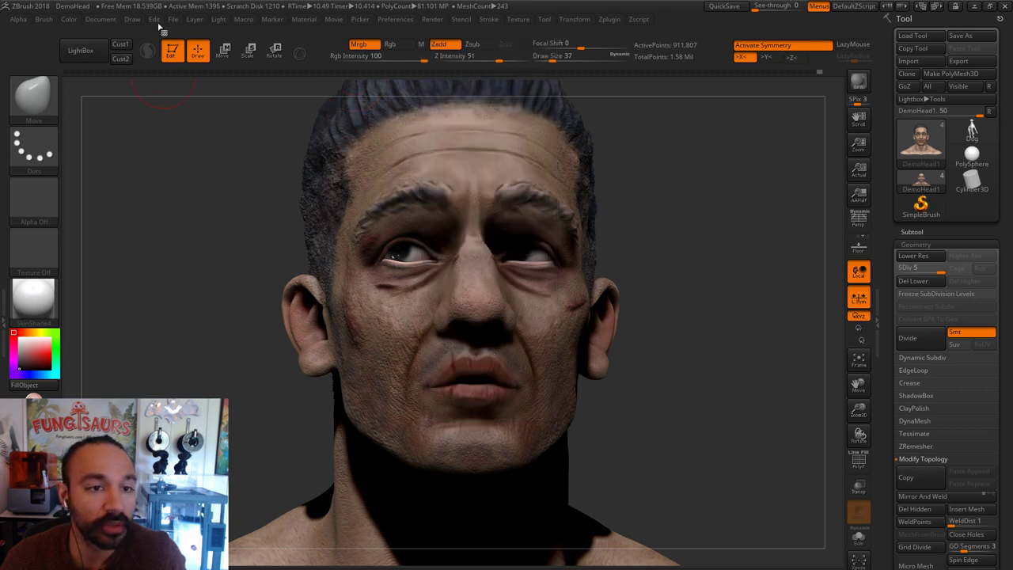
pyautogui.click(218, 19)
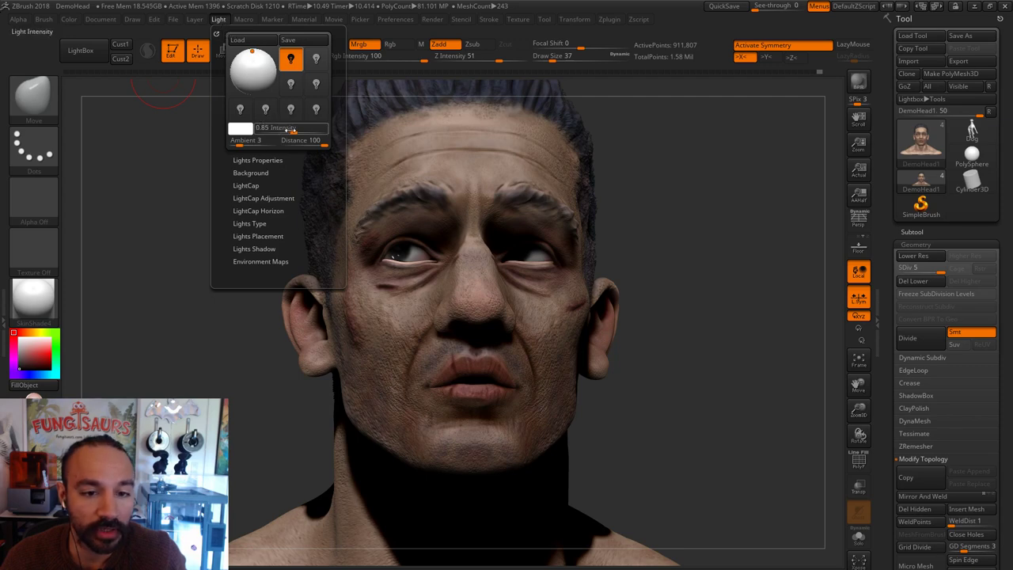
pyautogui.moveTo(291, 129); pyautogui.dragTo(299, 130)
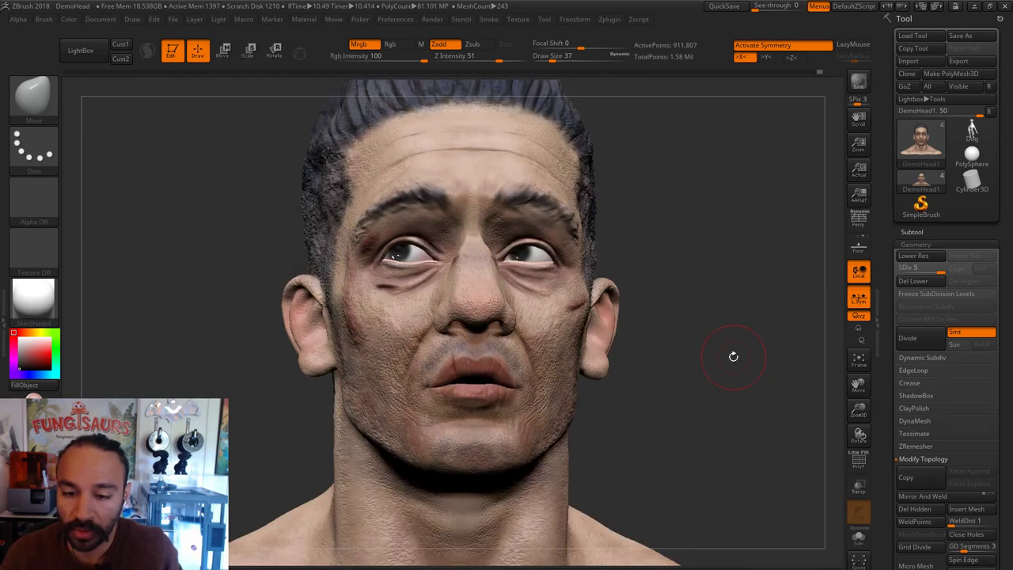
# Step: Set up the Standard brush with the Color Spray stroke at Draw Size 9 for painting the eyebrows
pyautogui.moveTo(734, 356); pyautogui.dragTo(724, 400)
pyautogui.press('b')
pyautogui.press('s')
pyautogui.press('t')
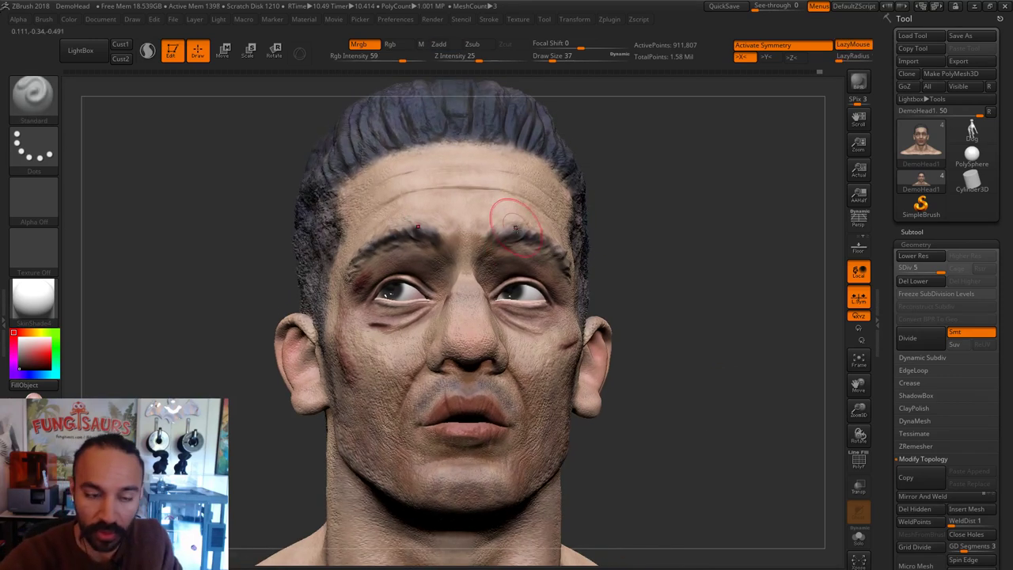
pyautogui.press('s')
pyautogui.click(35, 147)
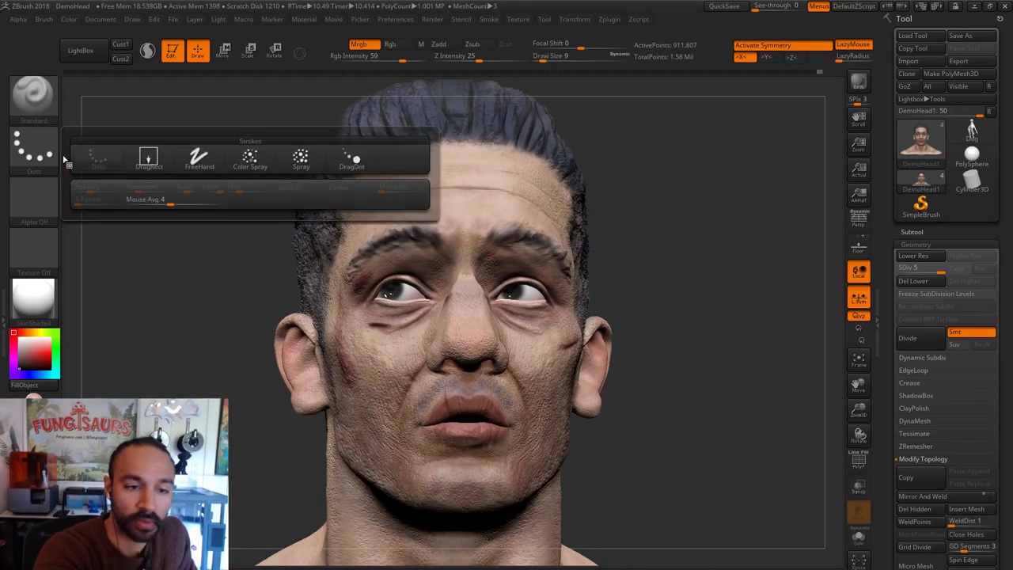
pyautogui.click(242, 162)
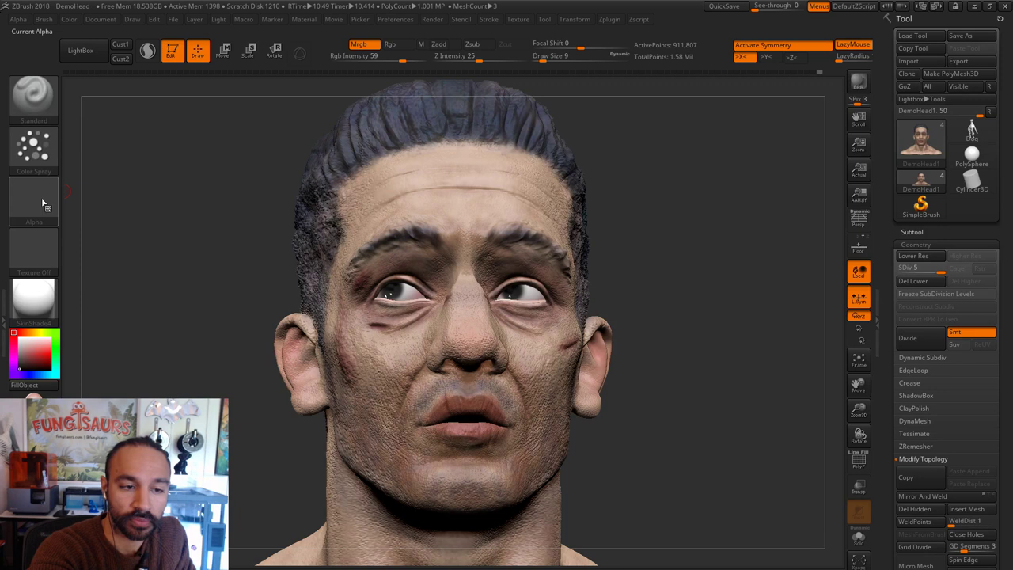
# Step: Darken the eyebrow hairs with fine Color Spray strokes, reducing the Standard brush's Draw Size to 3
pyautogui.moveTo(503, 232); pyautogui.dragTo(510, 236)
pyautogui.hotkey('ctrl', 'z')
pyautogui.press('s')
pyautogui.click(513, 235)
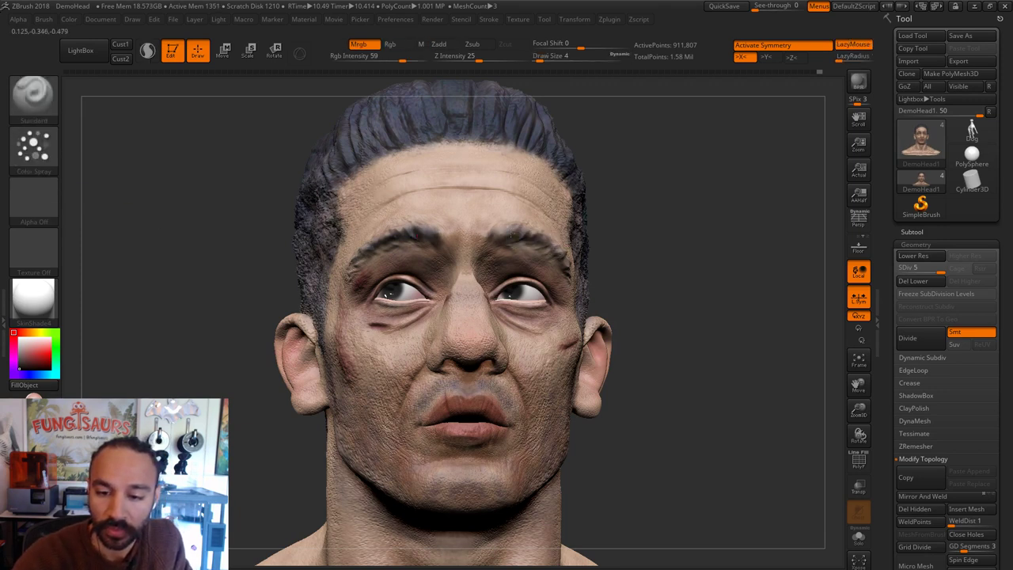
pyautogui.write('s 3')
pyautogui.press('Return')
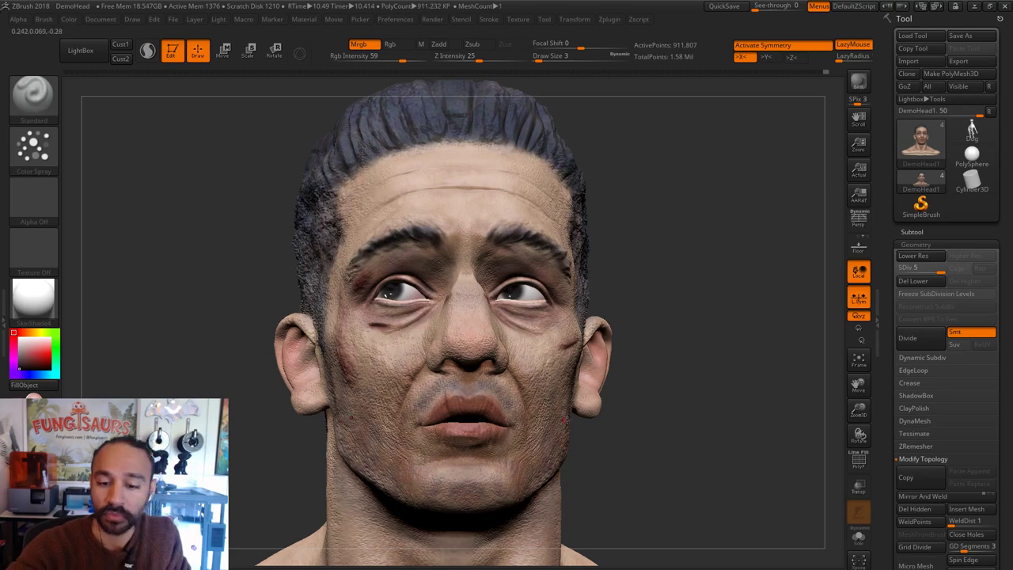
# Step: Try to reshape the hairline above the forehead with the Move brush at Draw Size 68
pyautogui.moveTo(674, 308); pyautogui.dragTo(726, 366)
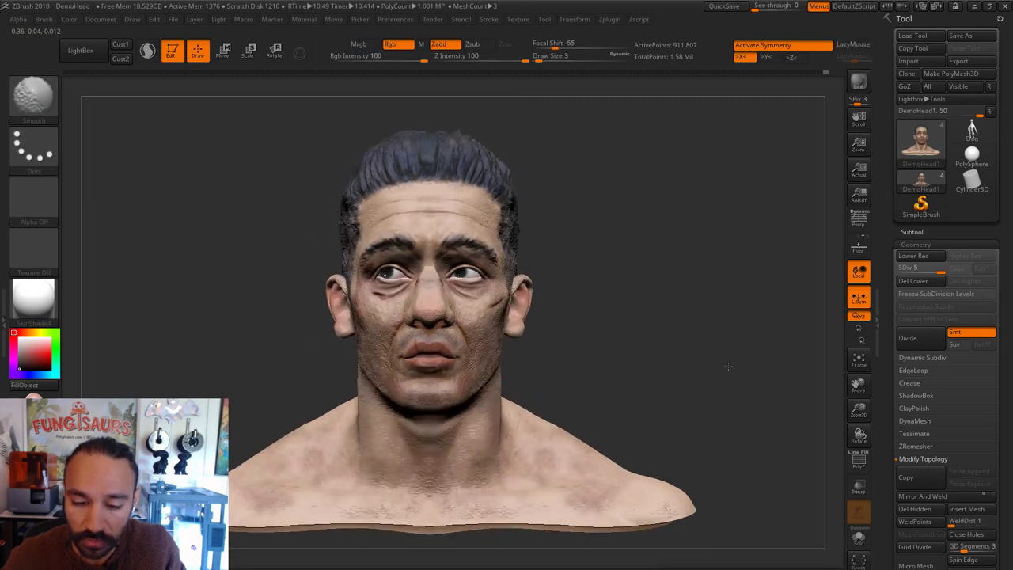
pyautogui.moveTo(638, 344); pyautogui.dragTo(673, 367)
pyautogui.keyDown('alt'); pyautogui.moveTo(677, 226); pyautogui.dragTo(679, 249); pyautogui.keyUp('alt')
pyautogui.moveTo(612, 248); pyautogui.dragTo(620, 248)
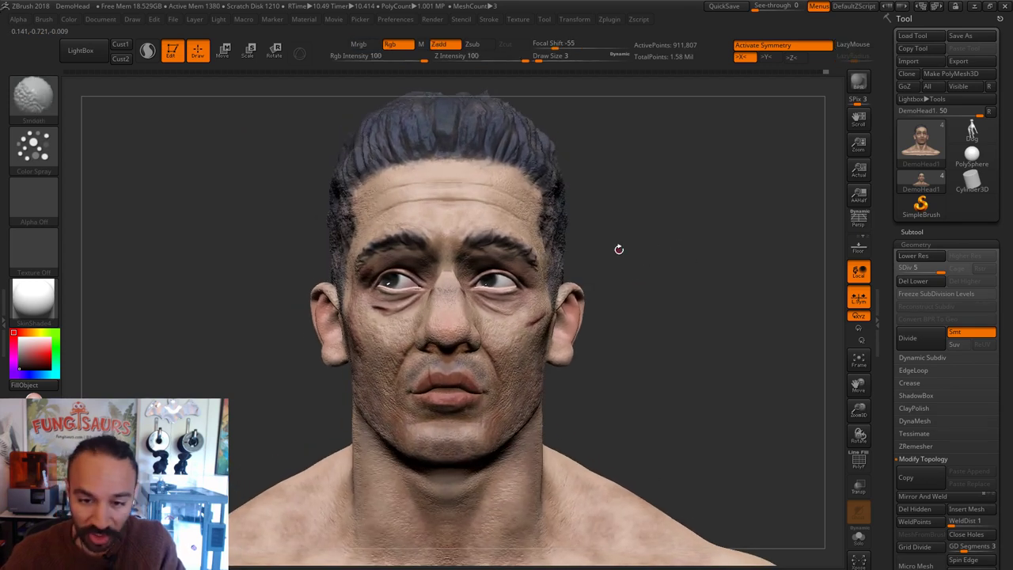
pyautogui.press('b')
pyautogui.press('m')
pyautogui.press('v')
pyautogui.press('s')
pyautogui.moveTo(409, 194); pyautogui.dragTo(429, 195)
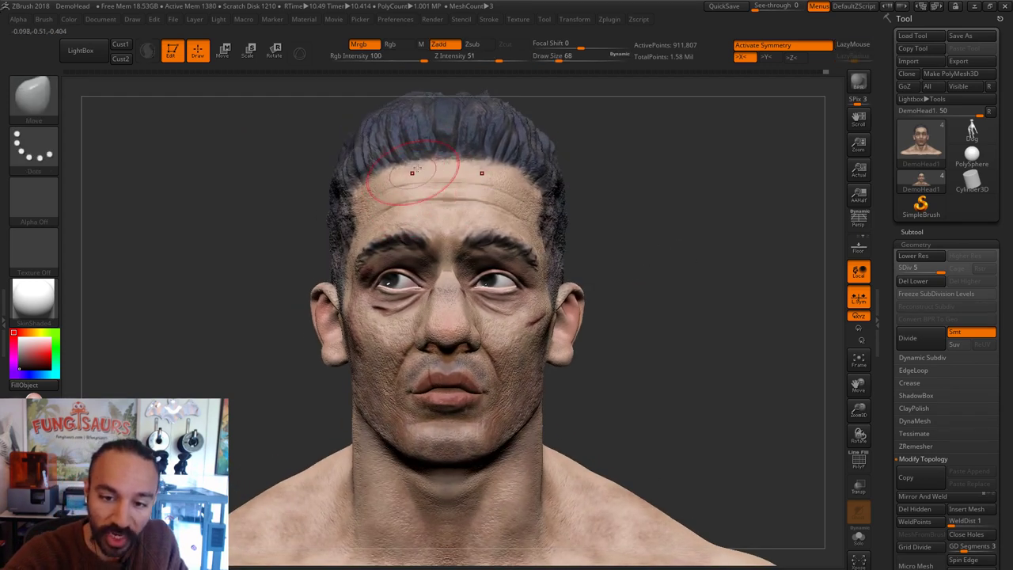
pyautogui.press('x')
pyautogui.press('x')
pyautogui.hotkey('ctrl', 'z')
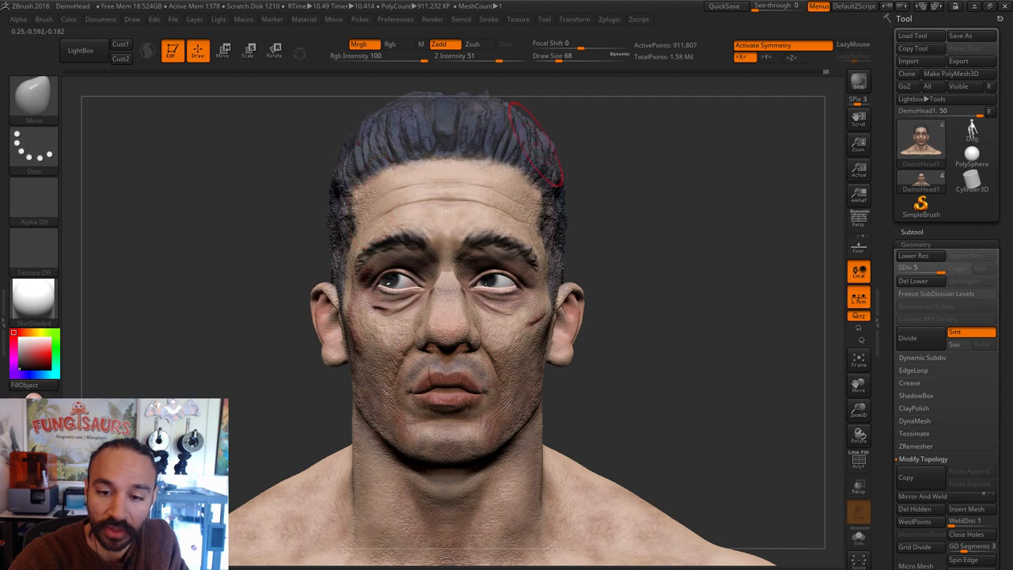
# Step: Tighten the hairline above the forehead with the Pinch brush at Draw Size 68
pyautogui.press('b')
pyautogui.press('p')
pyautogui.press('i')
pyautogui.moveTo(415, 197); pyautogui.dragTo(445, 196)
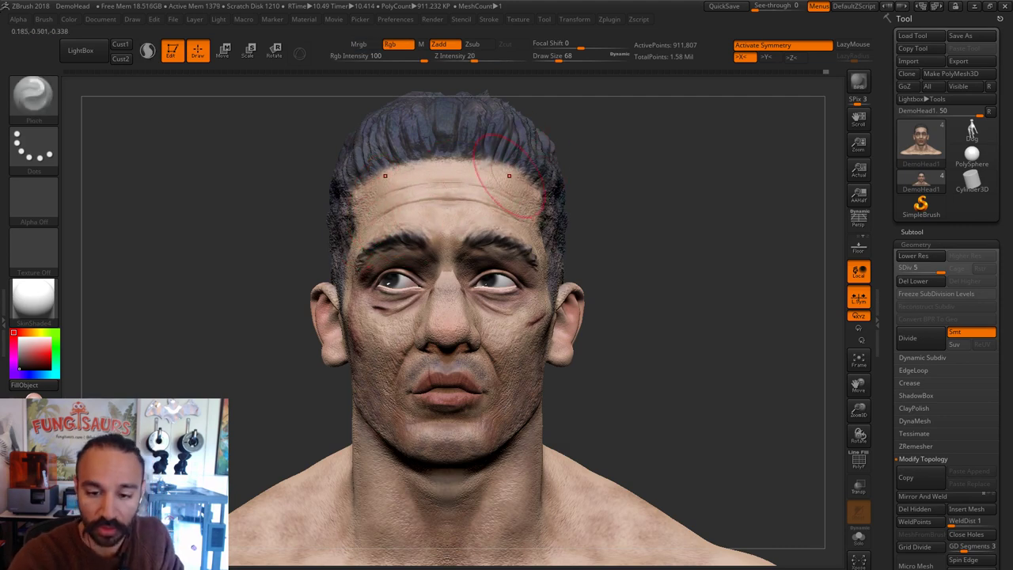
# Step: Refine the forehead hairline and temples with the Move brush at Draw Size 41 and 74
pyautogui.keyDown('alt'); pyautogui.moveTo(663, 218); pyautogui.dragTo(675, 267); pyautogui.keyUp('alt')
pyautogui.press('b')
pyautogui.press('m')
pyautogui.press('v')
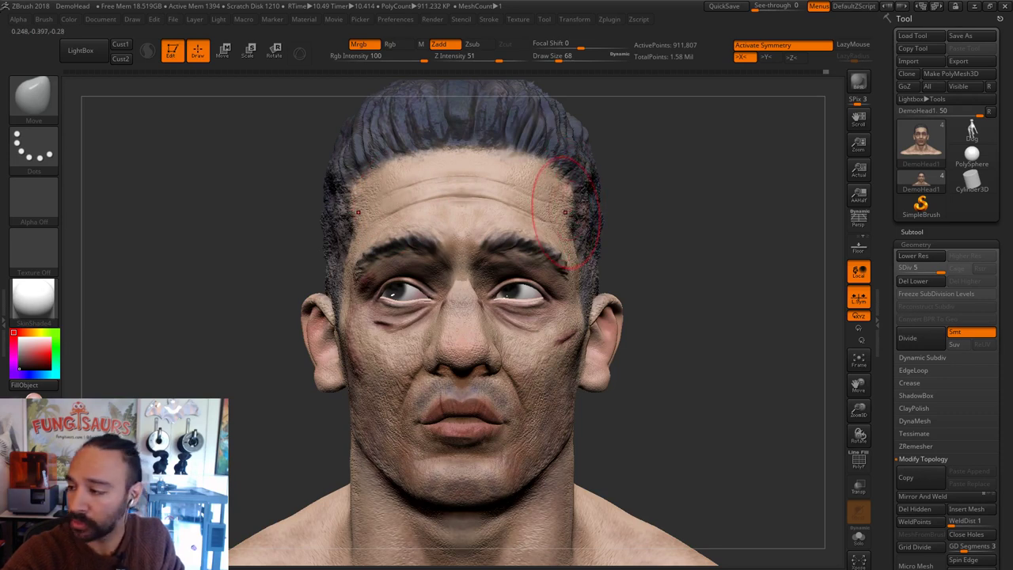
pyautogui.press('s')
pyautogui.moveTo(379, 203); pyautogui.dragTo(374, 202)
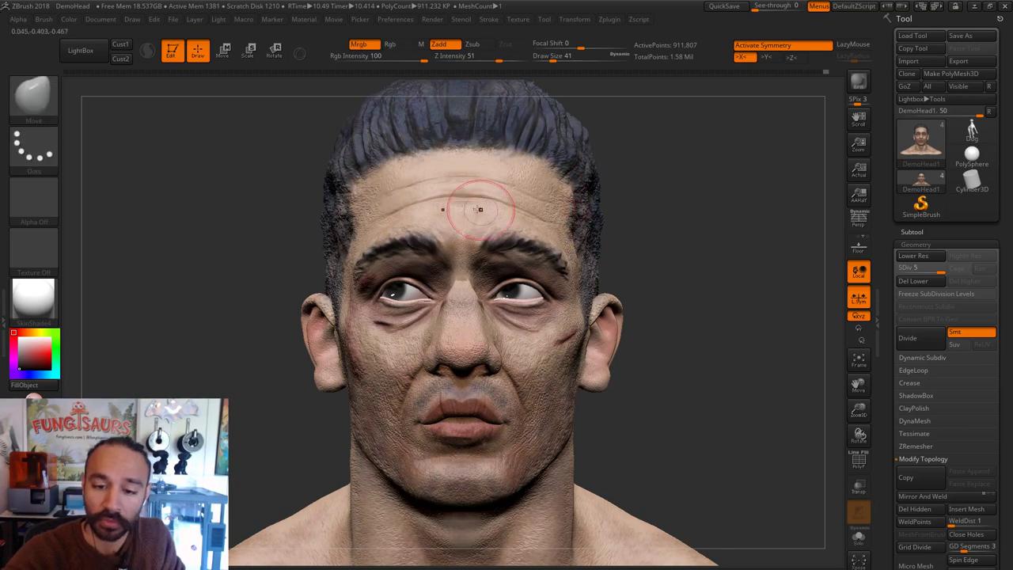
pyautogui.press('s')
pyautogui.moveTo(471, 203); pyautogui.dragTo(479, 204)
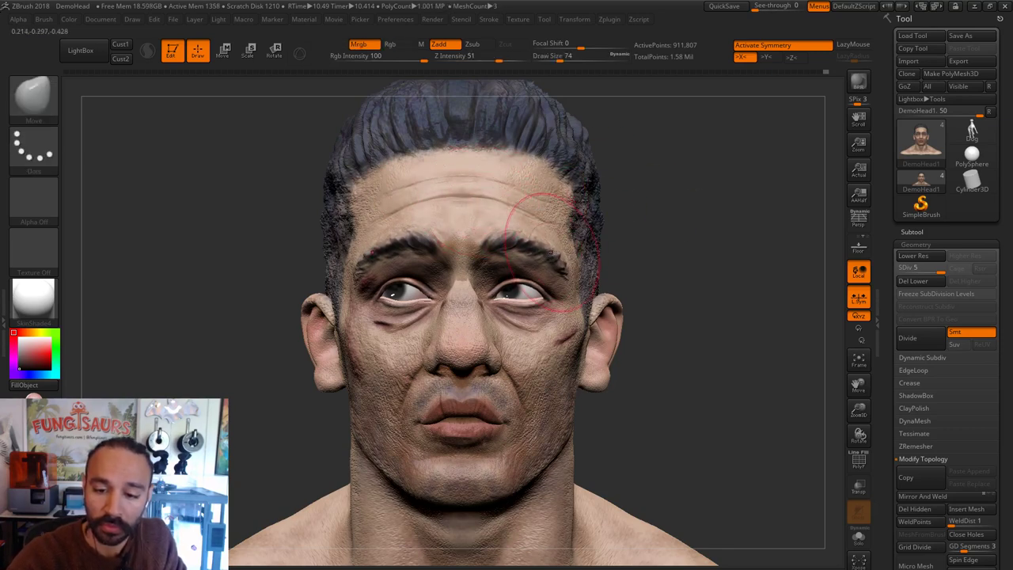
# Step: Adjust the area around the mouth corners and chin with the Move brush at Draw Size 37, undoing an unwanted stroke
pyautogui.moveTo(662, 249)
pyautogui.keyDown('alt'); pyautogui.mouseDown()
pyautogui.moveTo(702, 243)
pyautogui.moveTo(633, 257)
pyautogui.mouseUp(); pyautogui.keyUp('alt')
pyautogui.press('s')
pyautogui.moveTo(505, 415)
pyautogui.mouseDown()
pyautogui.moveTo(516, 427)
pyautogui.moveTo(503, 441)
pyautogui.moveTo(516, 448)
pyautogui.moveTo(499, 440)
pyautogui.moveTo(517, 441)
pyautogui.mouseUp()
pyautogui.press('s')
pyautogui.press('s')
pyautogui.hotkey('ctrl', 'z')
pyautogui.press('s')
pyautogui.press('s')
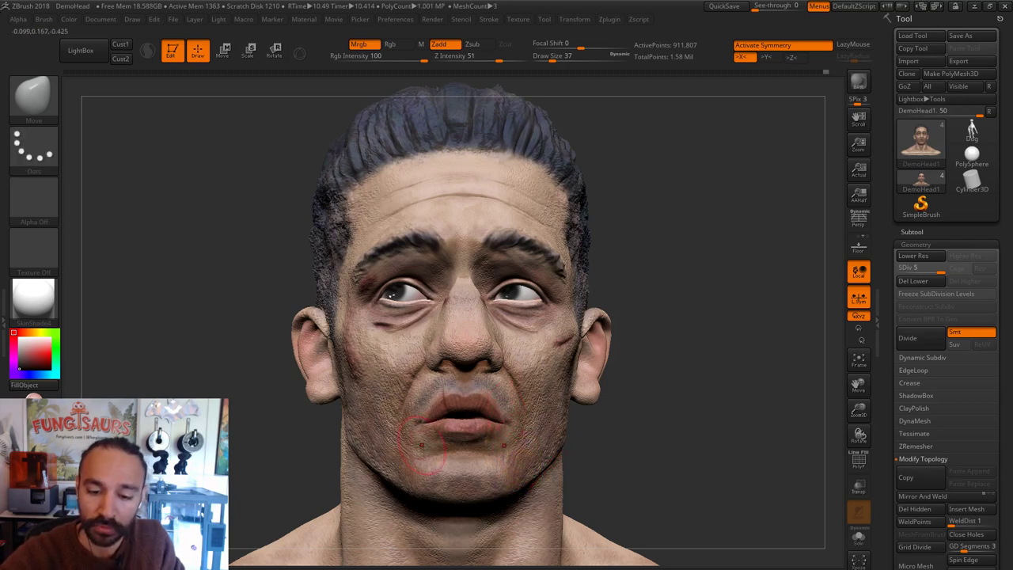
# Step: Adjust the jawline and sides of the face with the Move brush at Draw Size 87 and 80
pyautogui.press('s')
pyautogui.moveTo(364, 415); pyautogui.dragTo(400, 416)
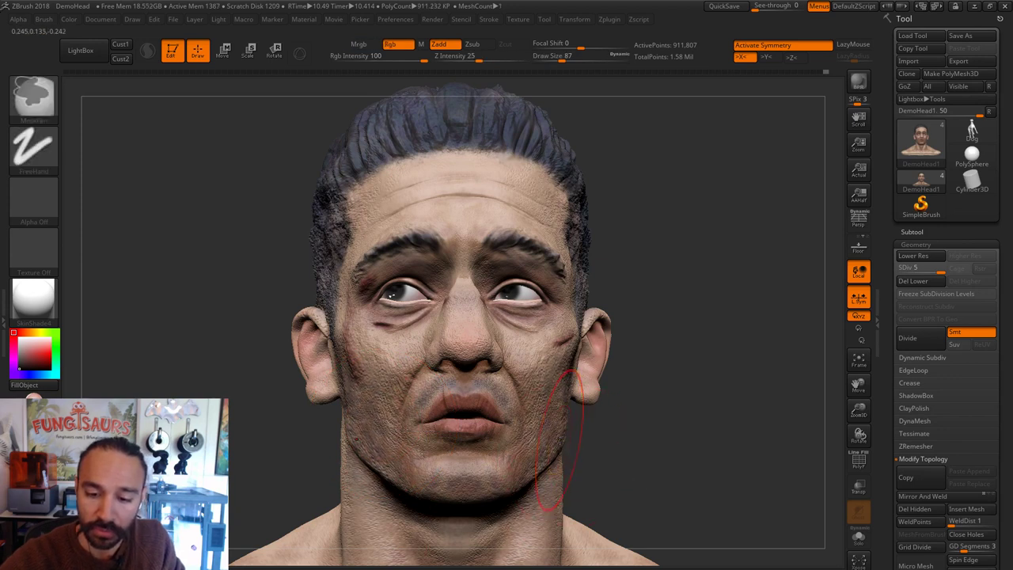
pyautogui.moveTo(575, 355); pyautogui.dragTo(579, 358)
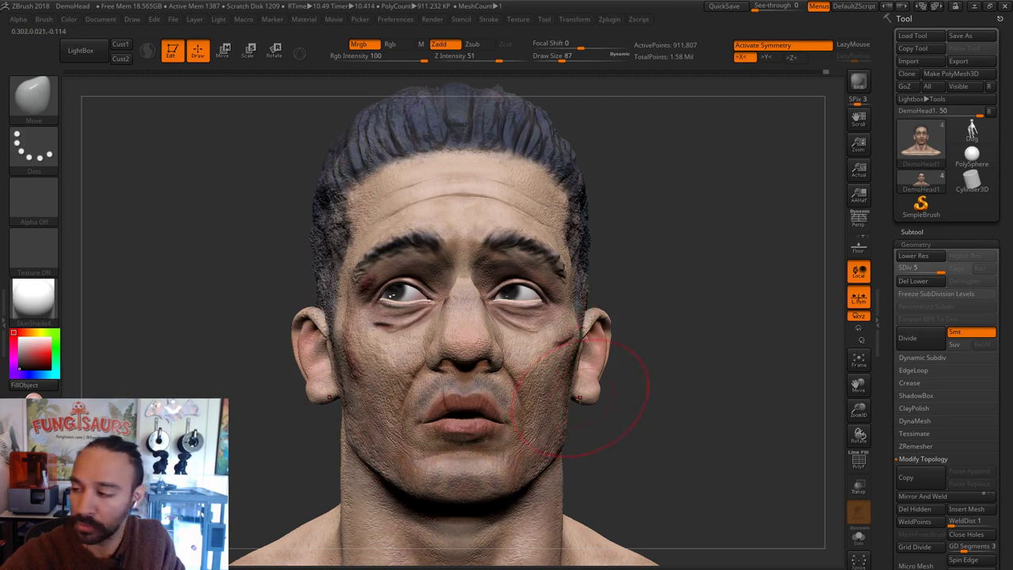
pyautogui.press('s')
pyautogui.moveTo(572, 290); pyautogui.dragTo(570, 289)
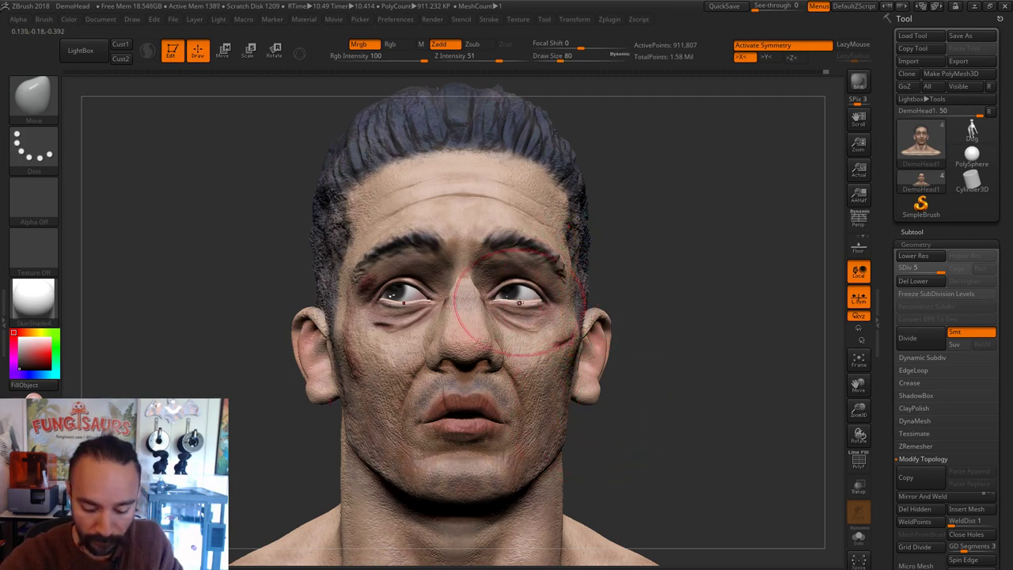
# Step: Switch to the eyes subtool and set the Standard brush to Z Intensity 25 and Draw Size 9
pyautogui.write('sity 25')
pyautogui.press('Return')
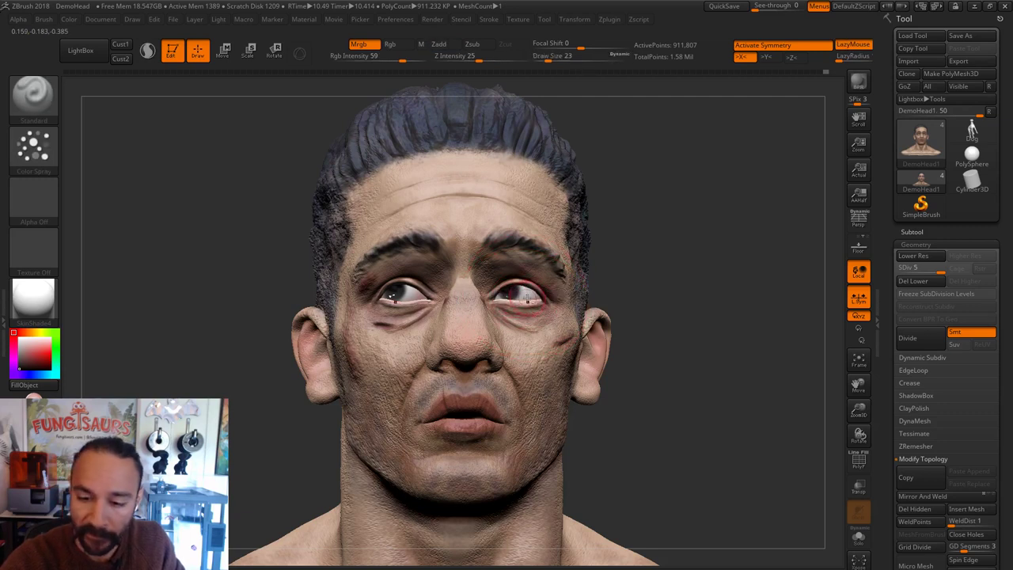
pyautogui.keyDown('alt'); pyautogui.click(529, 294); pyautogui.keyUp('alt')
pyautogui.press('s')
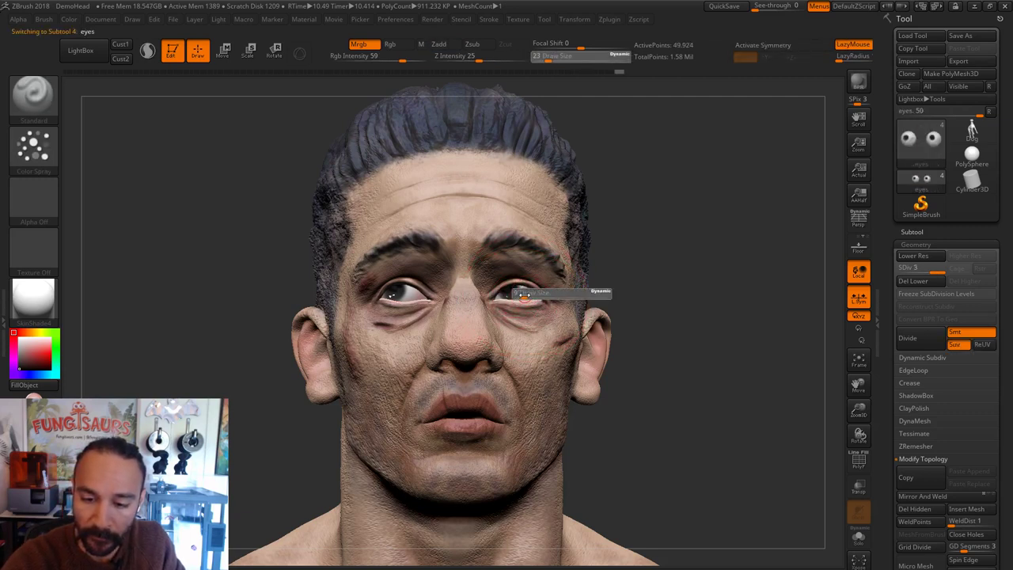
pyautogui.moveTo(528, 295); pyautogui.dragTo(523, 295)
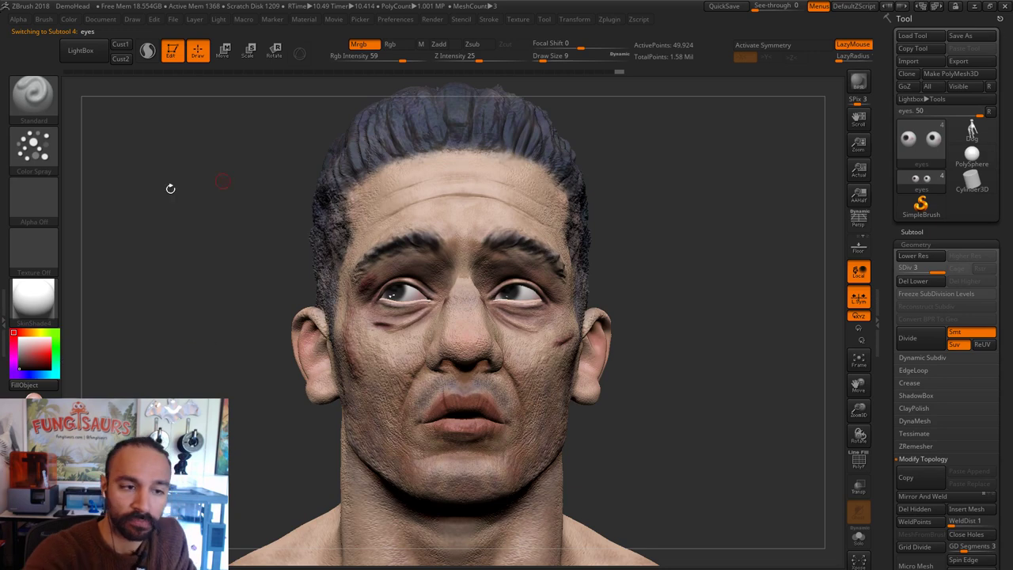
# Step: Set the Standard brush to a FreeHand stroke with Alpha 48, turn Zadd off and set the Draw Size to 5 for painting the eyes
pyautogui.click(34, 144)
pyautogui.click(200, 158)
pyautogui.click(33, 197)
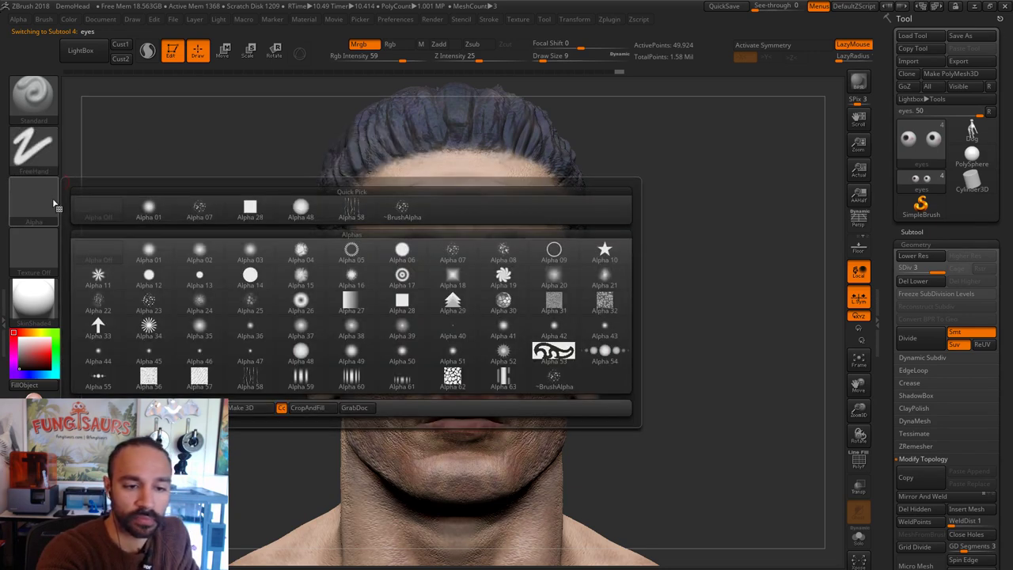
pyautogui.click(293, 208)
pyautogui.write('s')
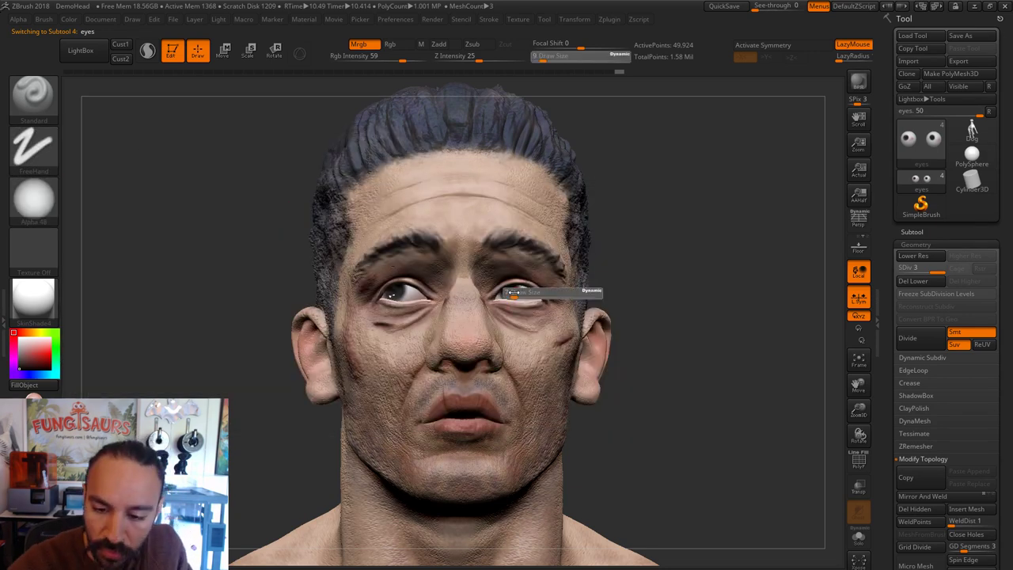
pyautogui.write('7')
pyautogui.press('Return')
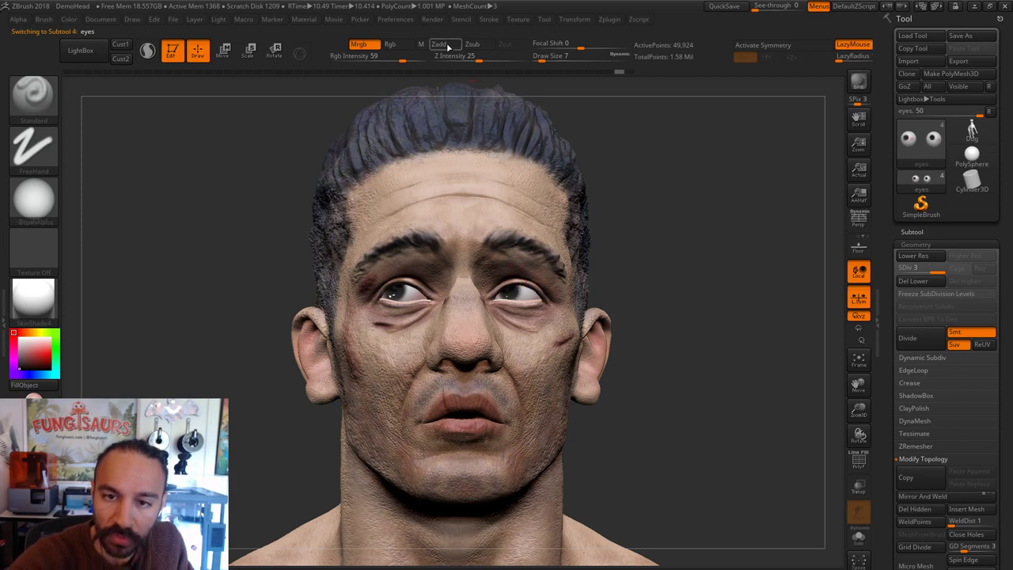
pyautogui.click(439, 43)
pyautogui.click(439, 43)
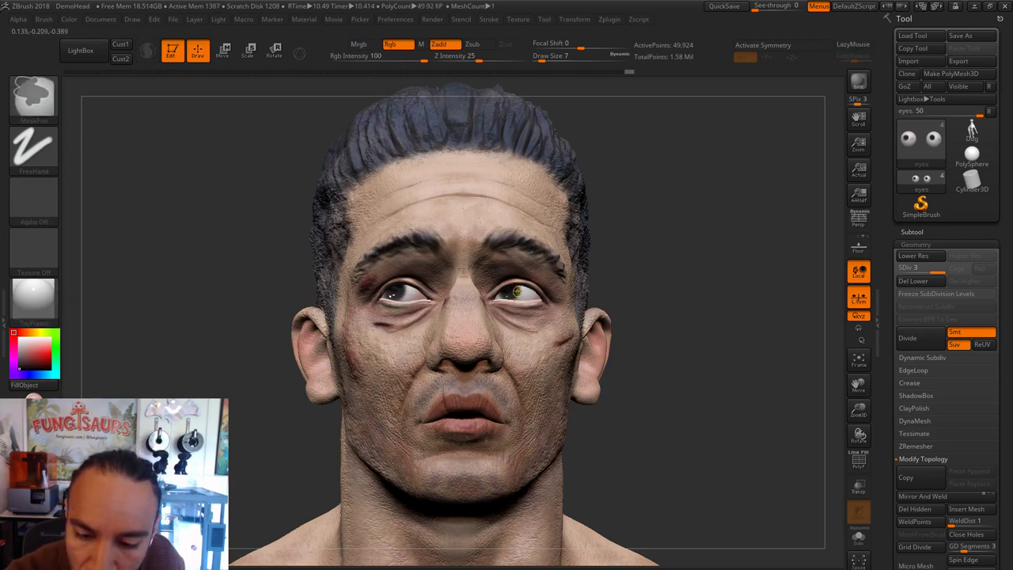
pyautogui.press('[')
pyautogui.press('[')
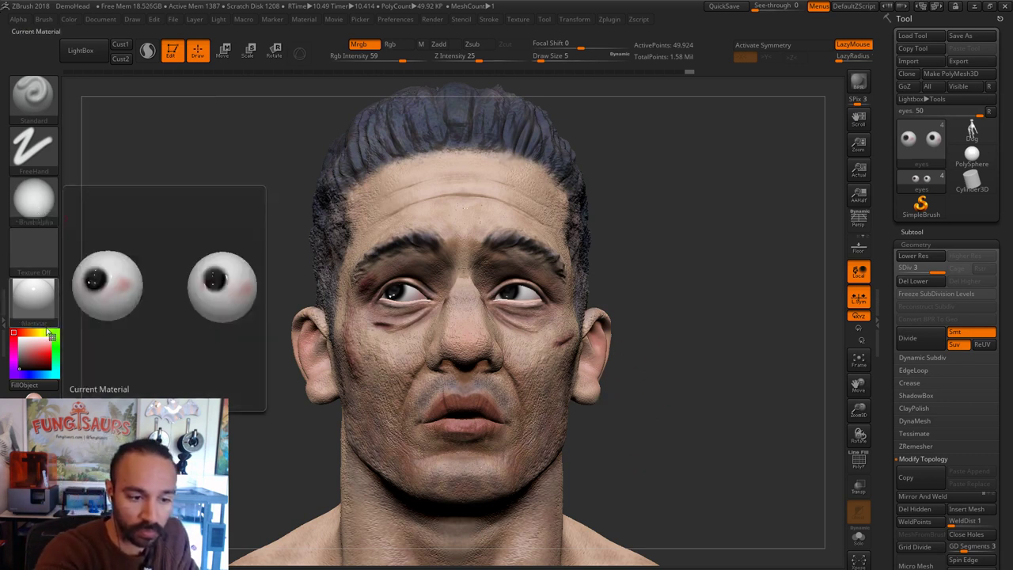
# Step: Paint veins on the white of the eye using Alpha 22 with the DragRect stroke
pyautogui.click(33, 247)
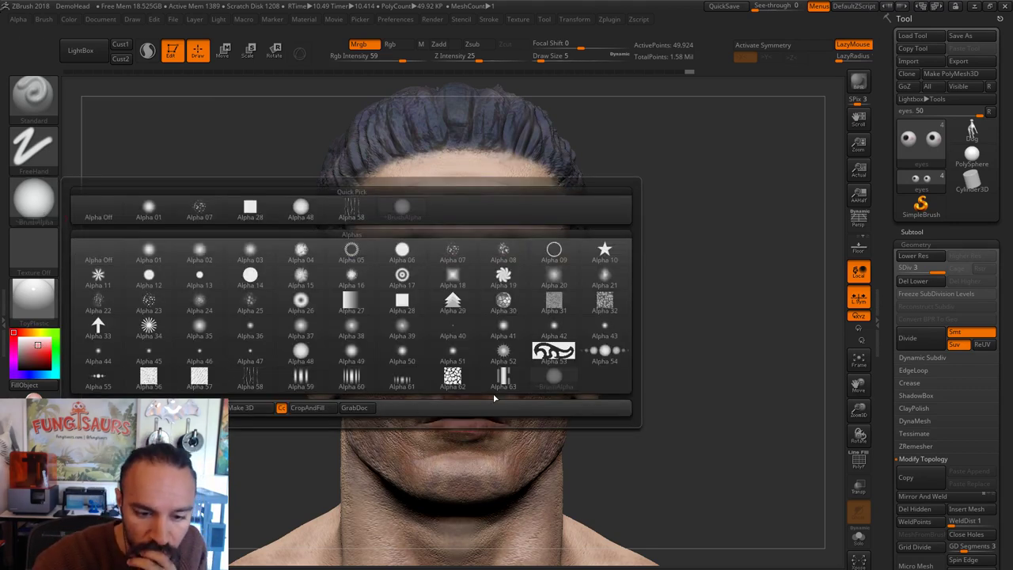
pyautogui.click(98, 303)
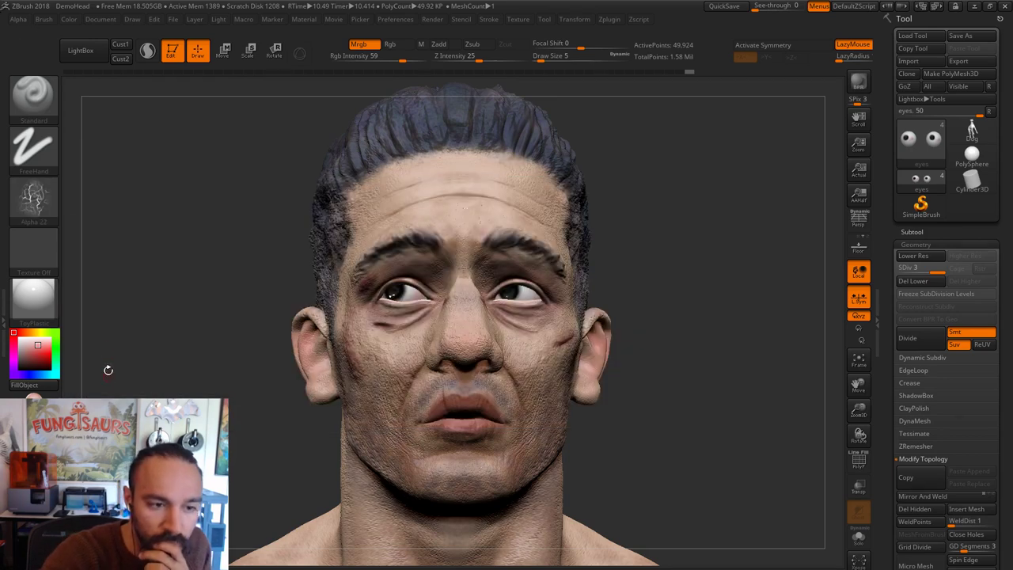
pyautogui.click(33, 150)
pyautogui.click(163, 163)
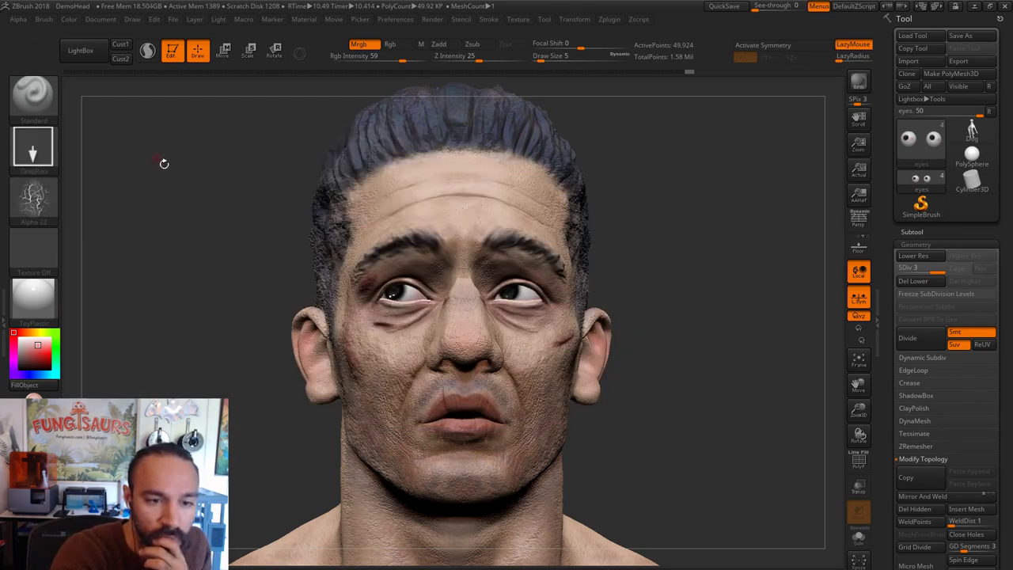
pyautogui.moveTo(531, 292); pyautogui.dragTo(538, 299)
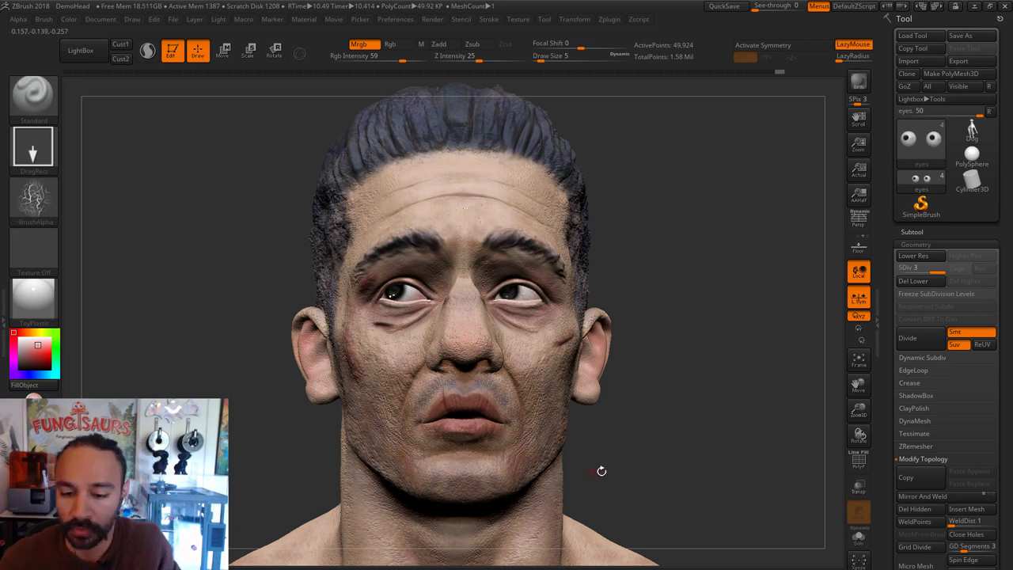
# Step: Render the head with BPR shadows and check the face from slightly different angles
pyautogui.moveTo(682, 430); pyautogui.dragTo(682, 444)
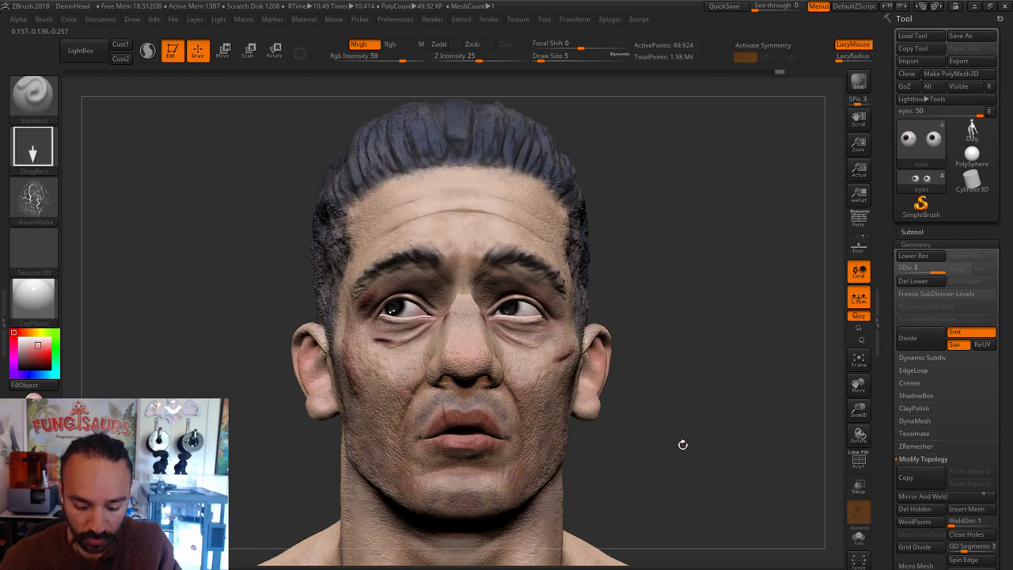
pyautogui.click(433, 20)
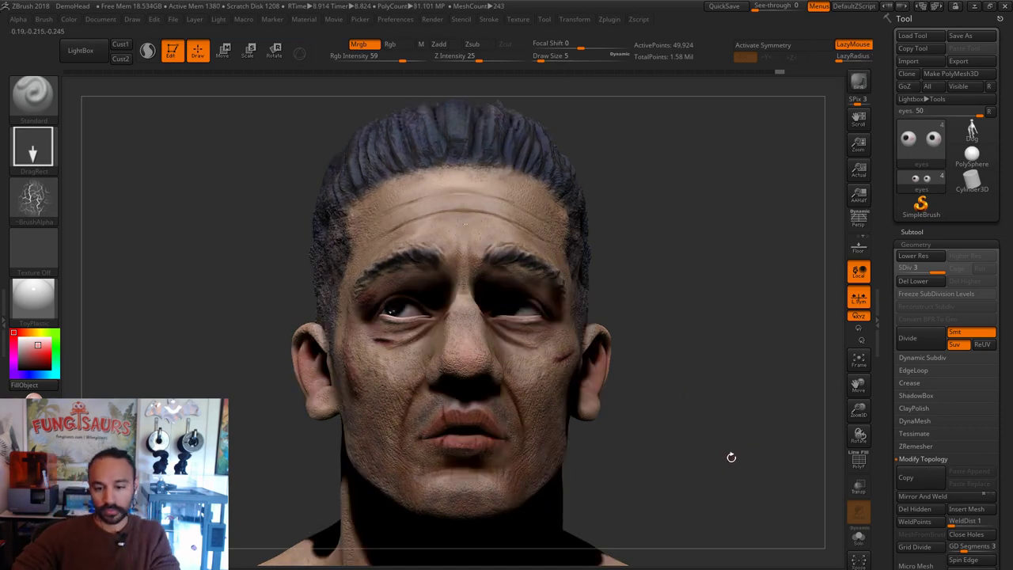
pyautogui.moveTo(732, 456)
pyautogui.mouseDown()
pyautogui.moveTo(732, 446)
pyautogui.moveTo(764, 473)
pyautogui.moveTo(717, 467)
pyautogui.mouseUp()
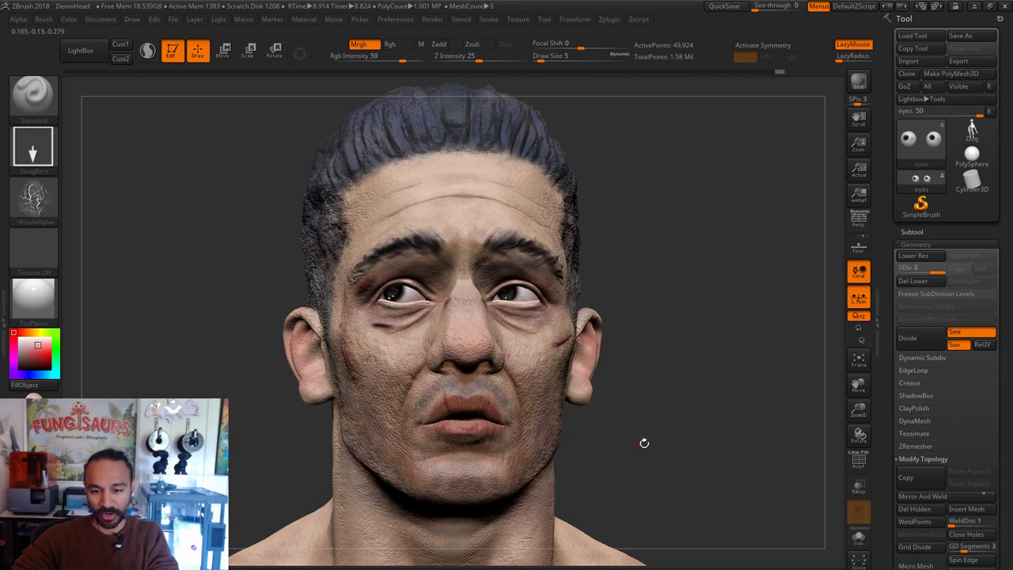
pyautogui.moveTo(660, 482)
pyautogui.keyDown('alt'); pyautogui.mouseDown()
pyautogui.moveTo(624, 457)
pyautogui.moveTo(657, 413)
pyautogui.moveTo(831, 406)
pyautogui.moveTo(724, 419)
pyautogui.moveTo(734, 409)
pyautogui.moveTo(703, 410)
pyautogui.moveTo(712, 410)
pyautogui.mouseUp(); pyautogui.keyUp('alt')
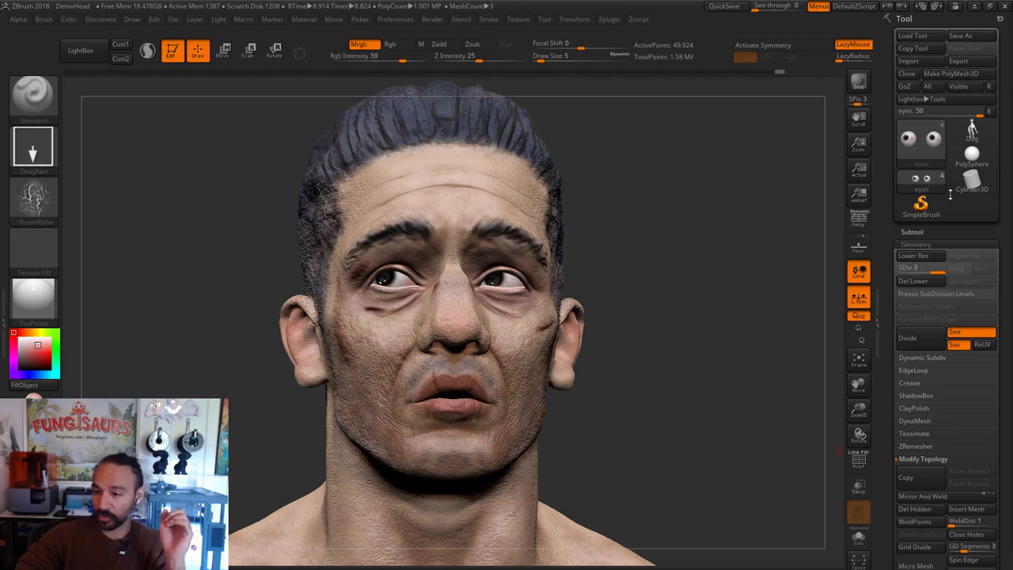
pyautogui.click(918, 245)
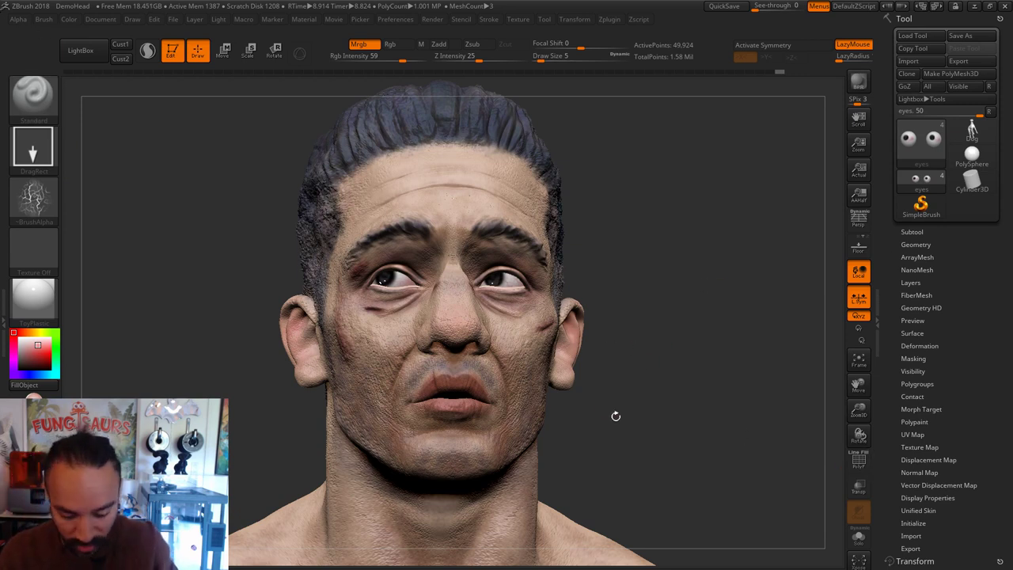
# Step: Select the head subtool and widen the jaw with the Move brush at Draw Size 154, using X symmetry
pyautogui.press('b')
pyautogui.press('m')
pyautogui.press('v')
pyautogui.press('s')
pyautogui.moveTo(523, 427); pyautogui.dragTo(538, 427)
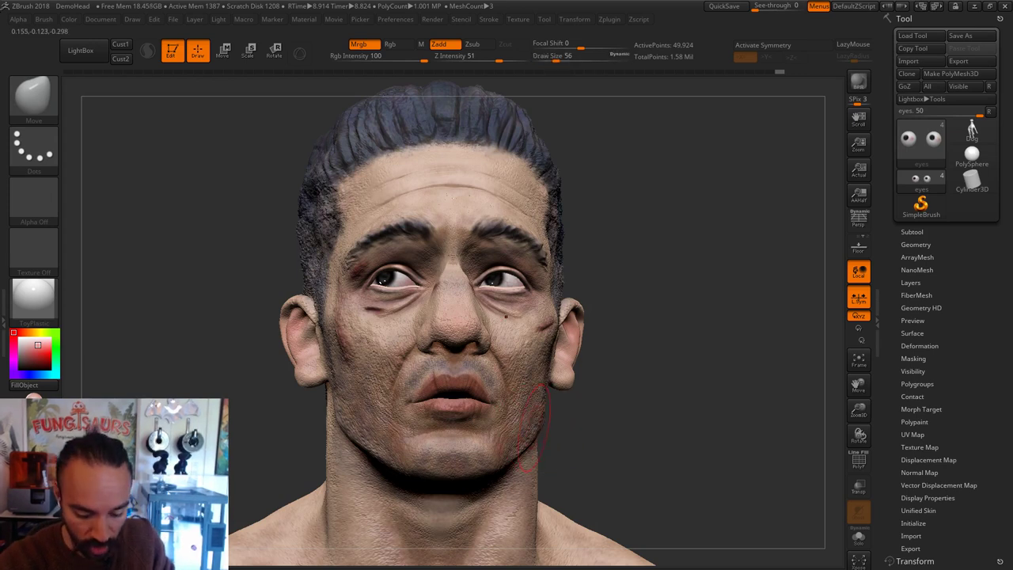
pyautogui.keyDown('alt'); pyautogui.click(525, 425); pyautogui.keyUp('alt')
pyautogui.press('x')
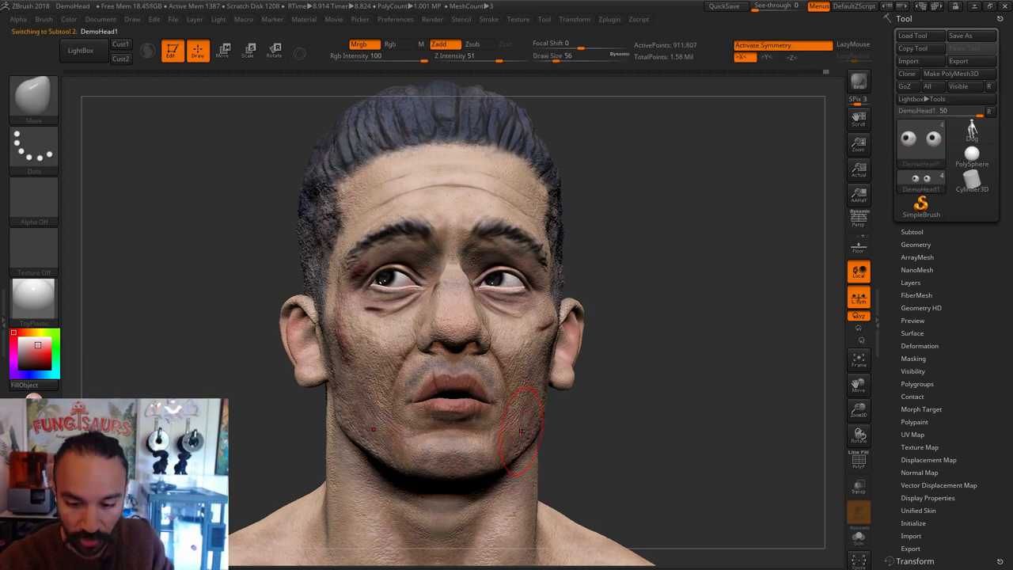
pyautogui.press('s')
pyautogui.moveTo(530, 430); pyautogui.dragTo(538, 432)
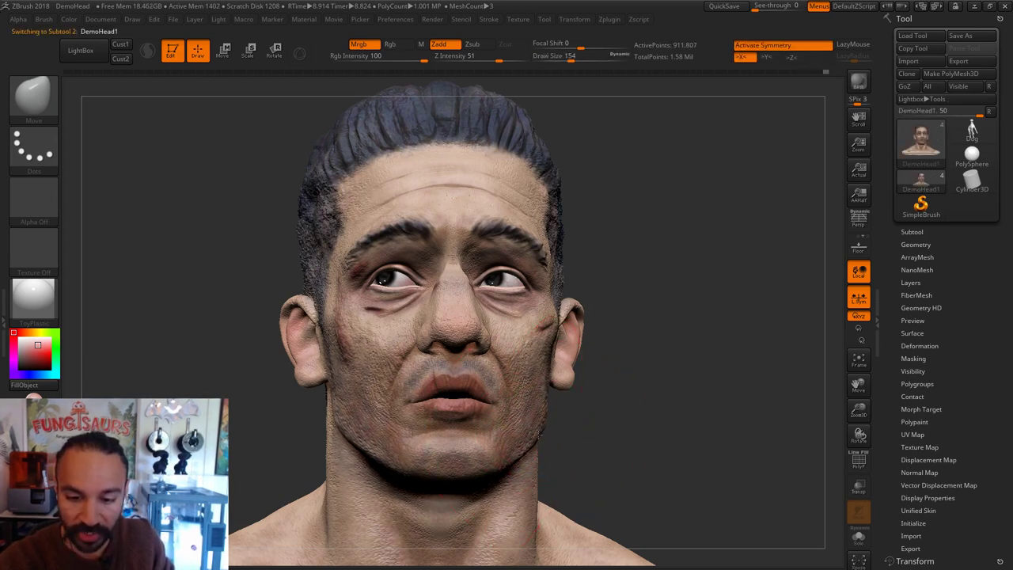
# Step: Adjust the cheeks and outer eye areas of the head with the Move brush at Draw Size 77 and 44
pyautogui.press('s')
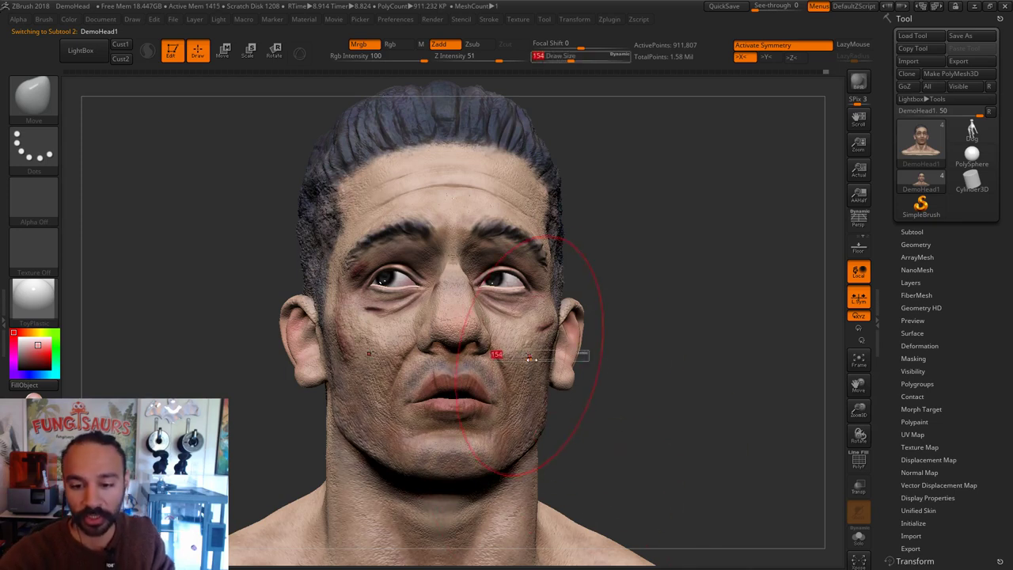
pyautogui.moveTo(520, 361); pyautogui.dragTo(537, 349)
pyautogui.press('s')
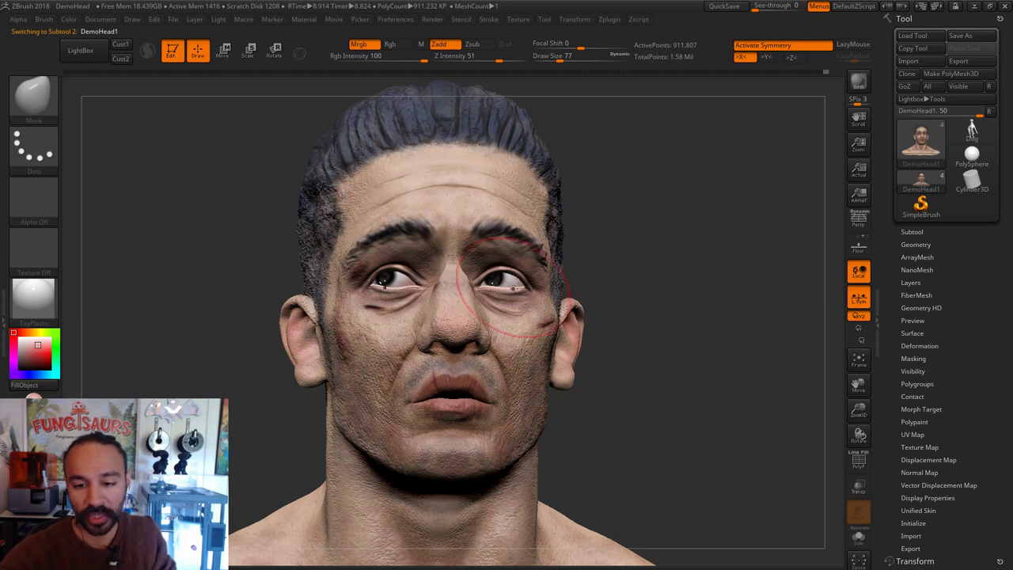
pyautogui.press('s')
pyautogui.moveTo(507, 290); pyautogui.dragTo(494, 289)
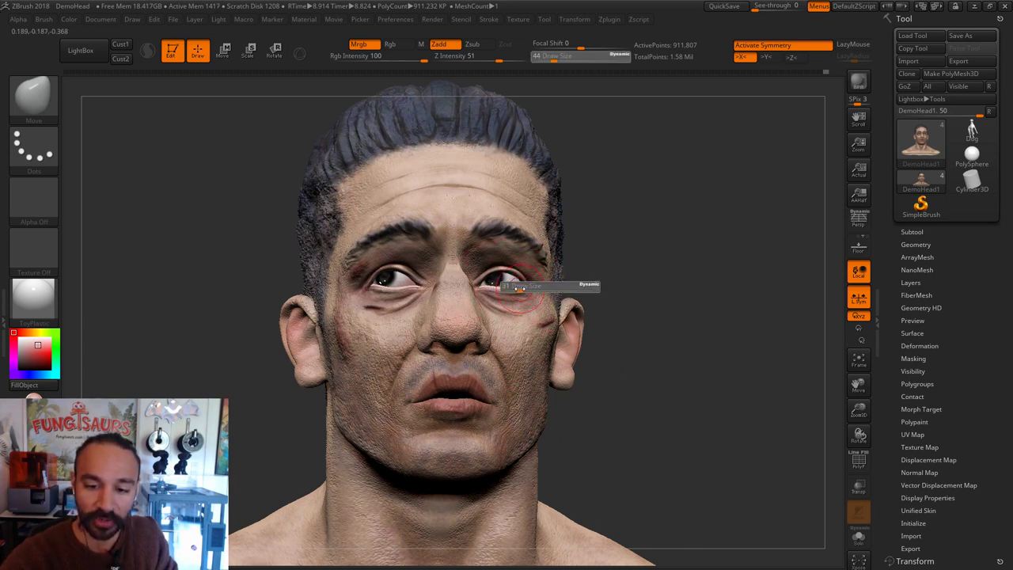
# Step: Select the Extract2 subtool along the lower eyelids and set the Move brush to Draw Size 37
pyautogui.press('s')
pyautogui.moveTo(513, 285)
pyautogui.mouseDown()
pyautogui.moveTo(504, 285)
pyautogui.moveTo(522, 287)
pyautogui.moveTo(500, 285)
pyautogui.mouseUp()
pyautogui.keyDown('alt'); pyautogui.click(515, 288); pyautogui.keyUp('alt')
pyautogui.press('s')
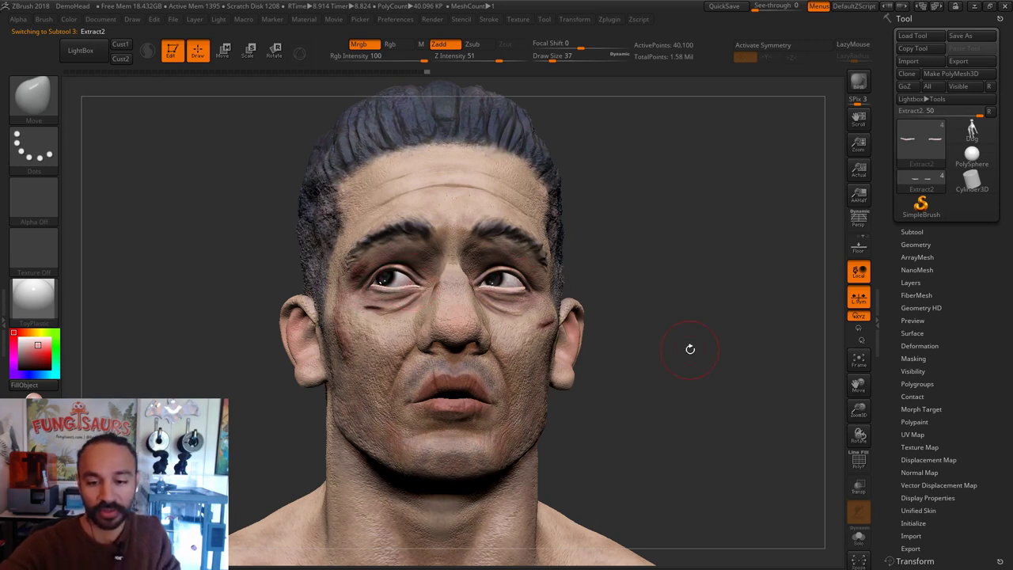
# Step: Select the head subtool again and reshape the forehead wrinkles with the Move brush at Draw Size 65 and 74
pyautogui.press('s')
pyautogui.moveTo(406, 188); pyautogui.dragTo(430, 188)
pyautogui.press('s')
pyautogui.press('x')
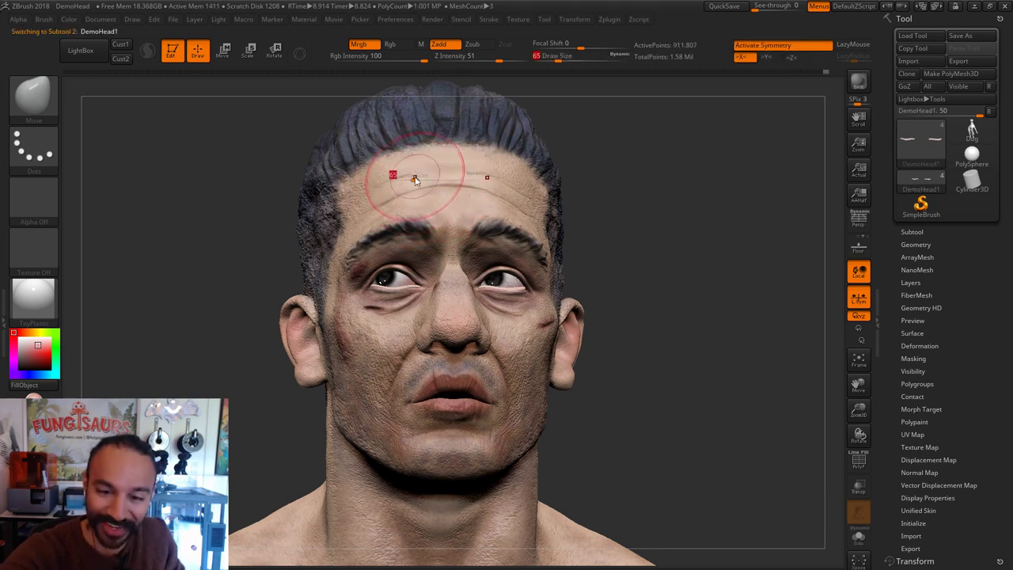
pyautogui.press('[')
pyautogui.keyDown('alt'); pyautogui.click(399, 184); pyautogui.keyUp('alt')
pyautogui.press('s')
pyautogui.moveTo(449, 192); pyautogui.dragTo(451, 199)
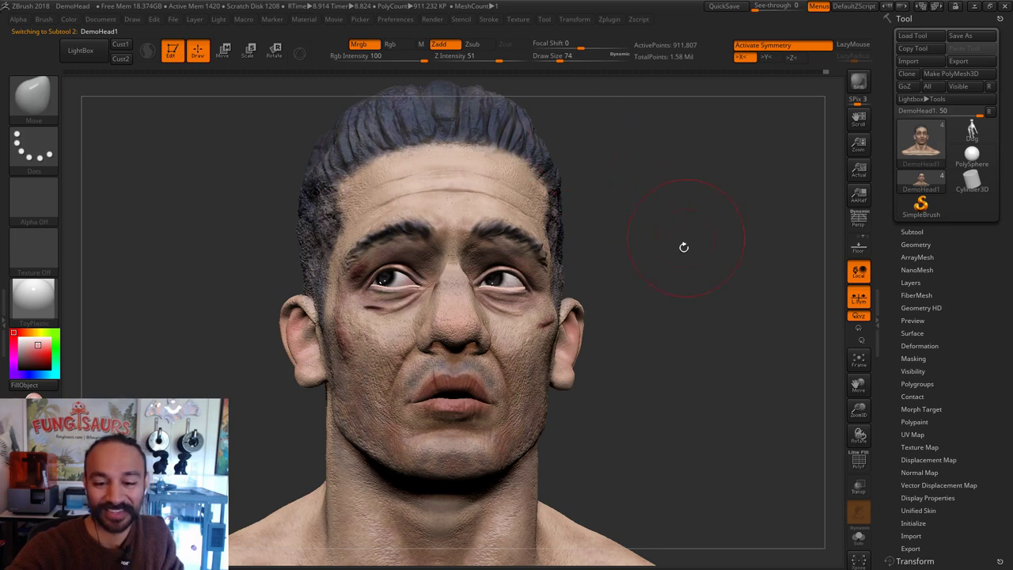
# Step: Continue refining the face with the Move brush at Draw Size 17, and adjust the forehead at Draw Size 77
pyautogui.press('s')
pyautogui.moveTo(554, 358)
pyautogui.mouseDown()
pyautogui.moveTo(528, 359)
pyautogui.moveTo(554, 365)
pyautogui.mouseUp()
pyautogui.press('s')
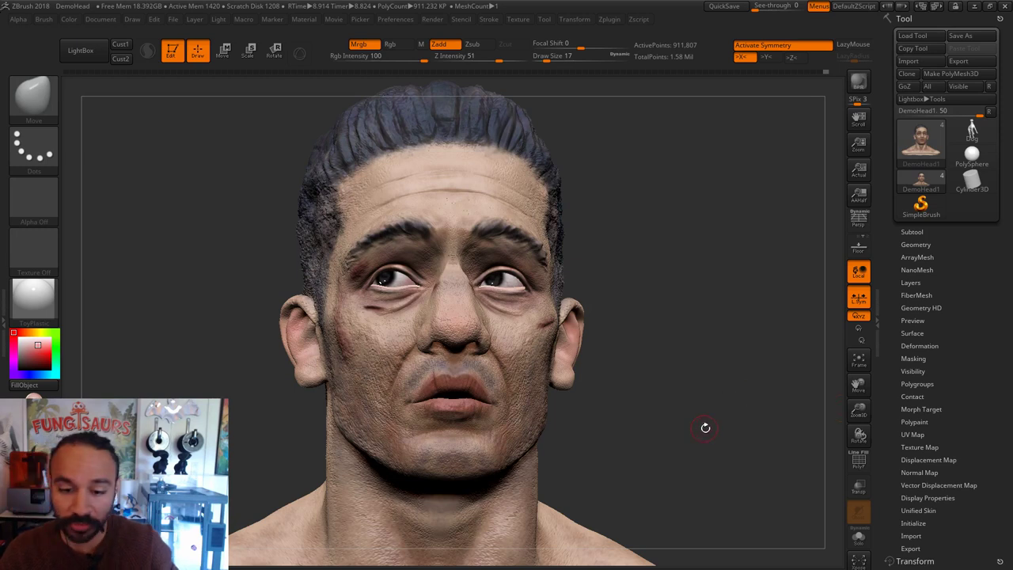
pyautogui.moveTo(705, 425); pyautogui.dragTo(708, 428)
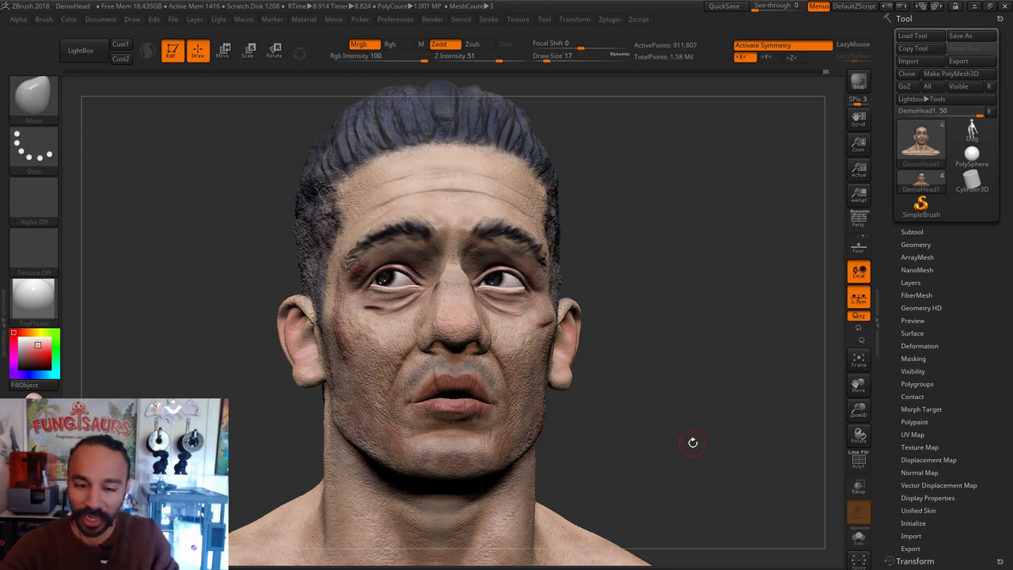
pyautogui.press('s')
pyautogui.moveTo(418, 173); pyautogui.dragTo(441, 173)
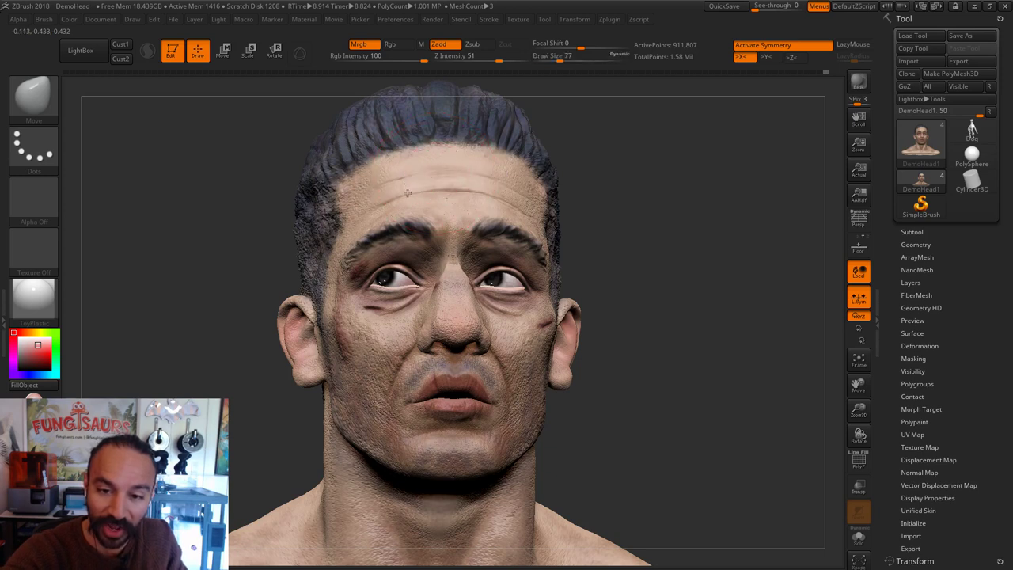